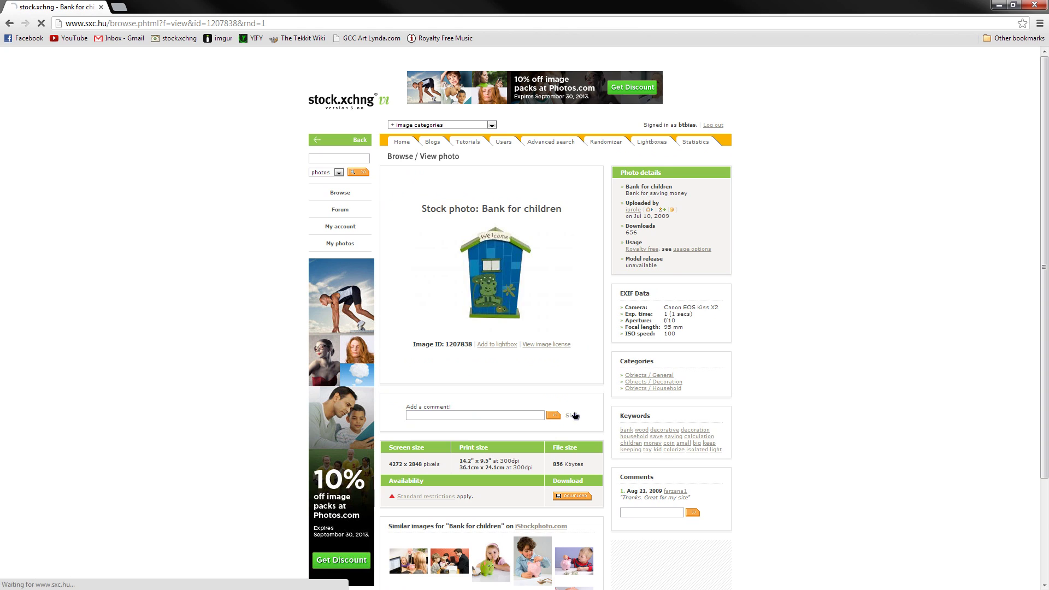
# Skip through the random stock photos until the "cupola" photo is reached
pyautogui.click(572, 417)
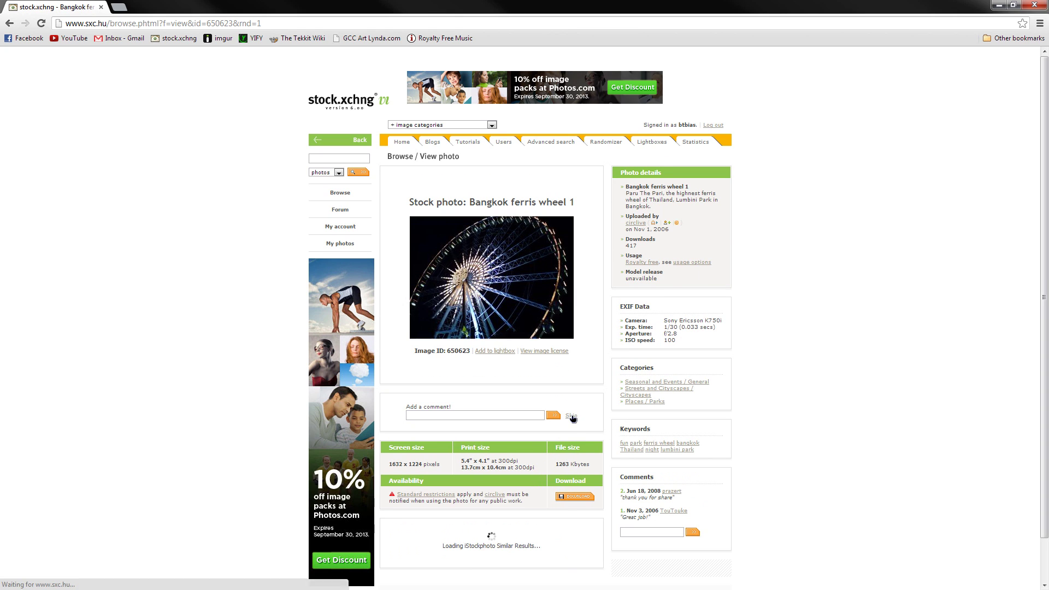
pyautogui.click(573, 417)
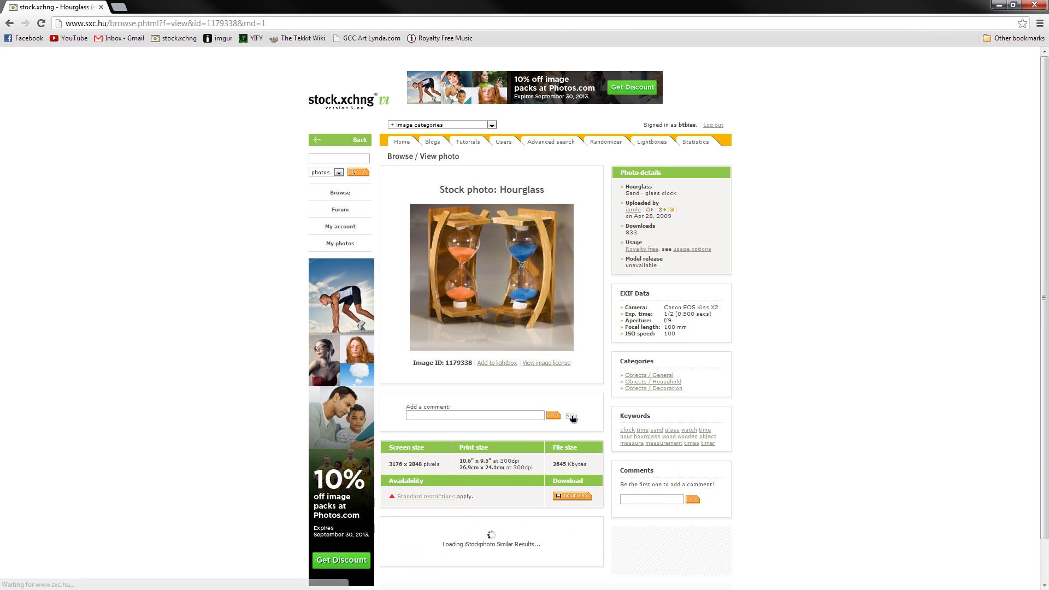
pyautogui.click(573, 417)
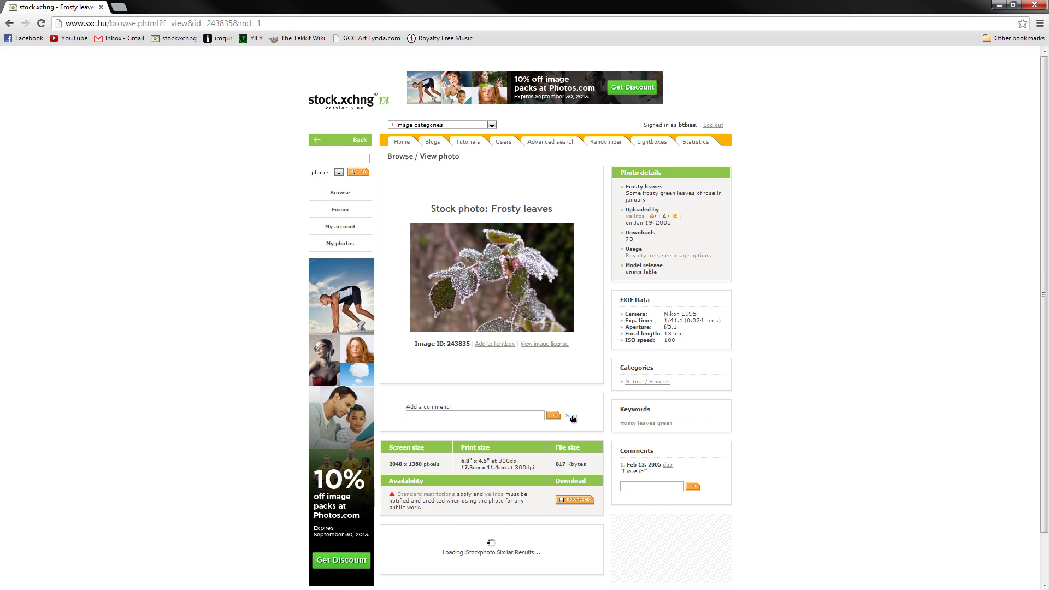
pyautogui.click(573, 417)
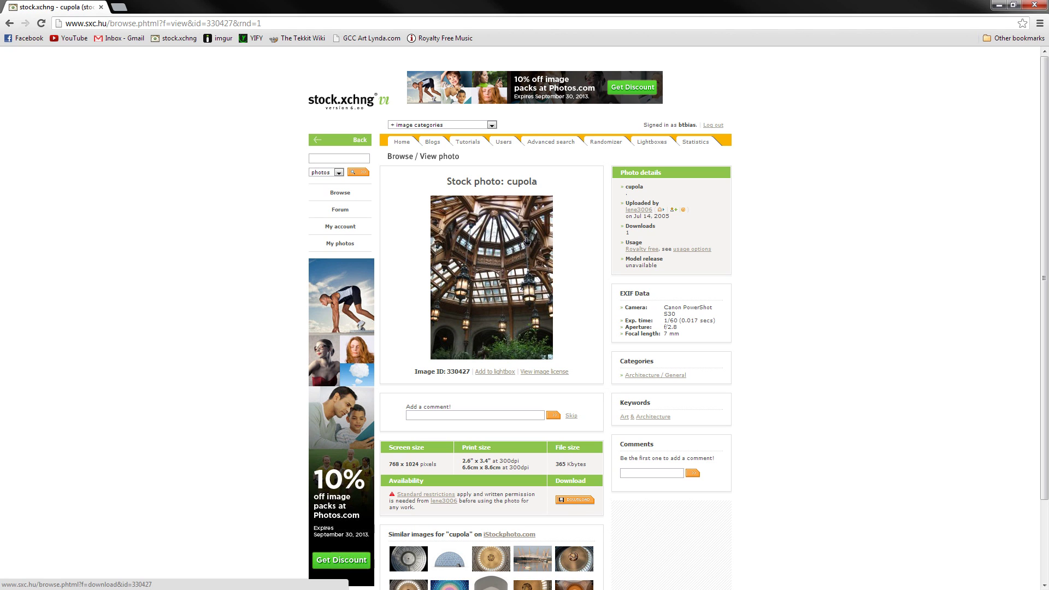
# Open the cupola photo's permission request form, look through its sections and close the form
pyautogui.click(509, 283)
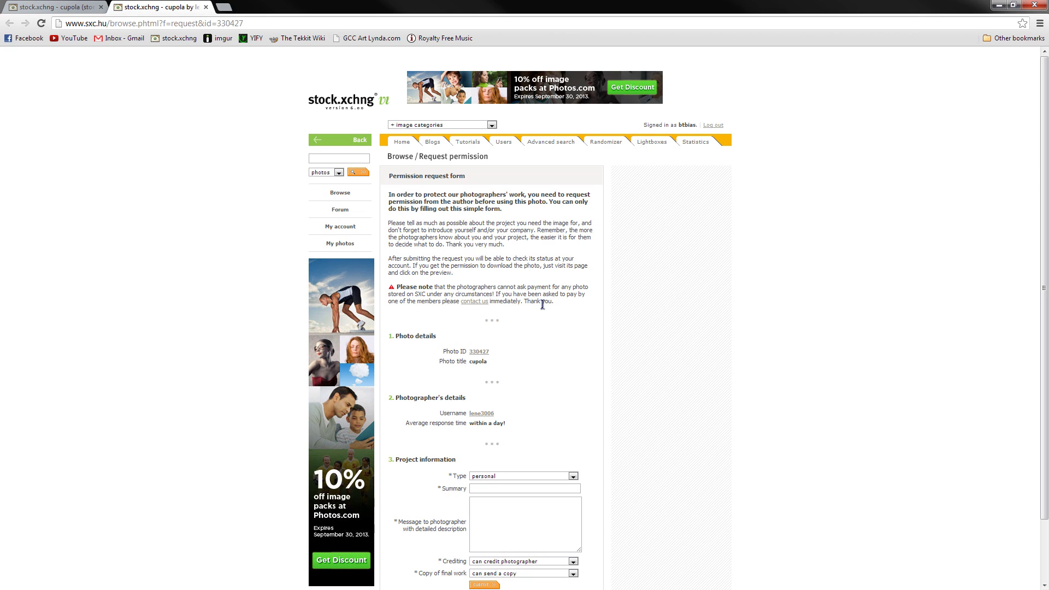
pyautogui.scroll(-2, 543, 305)
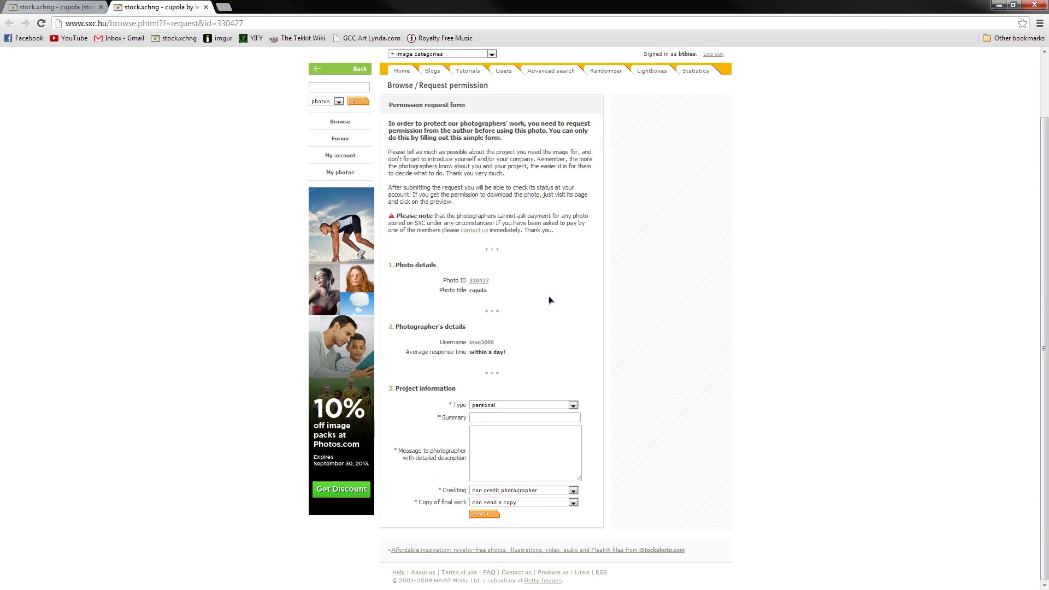
pyautogui.scroll(2, 541, 287)
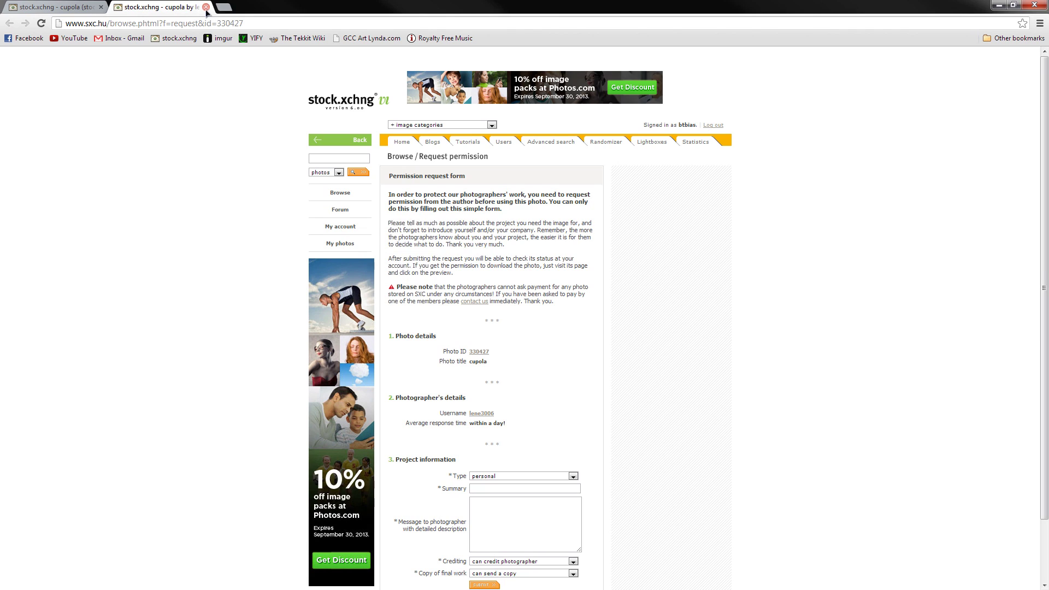
pyautogui.click(206, 8)
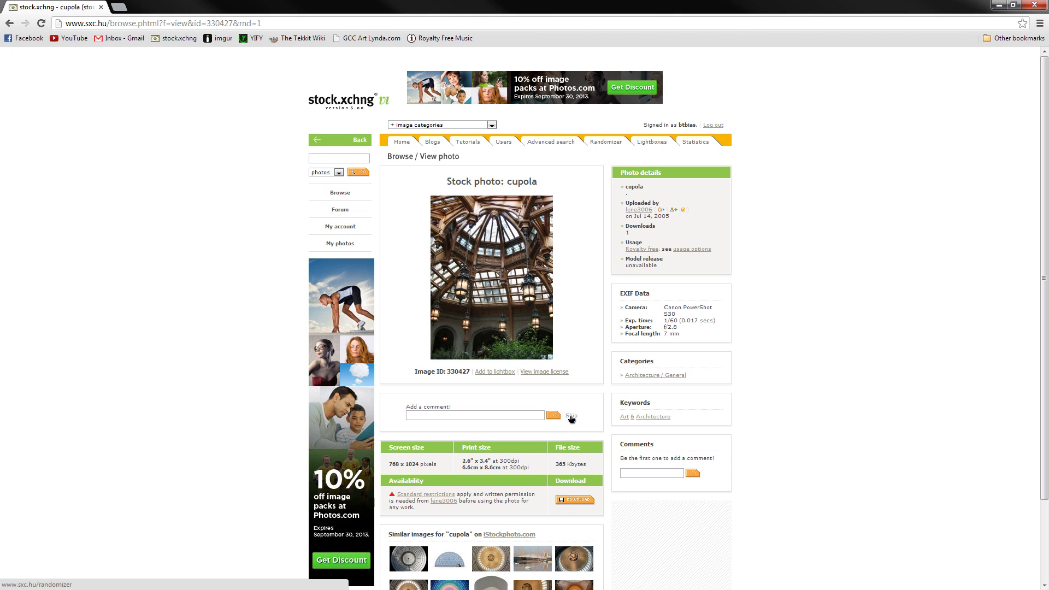
# Reopen the cupola photo's permission request form, view the project type options without changing them, and close the form
pyautogui.click(493, 297)
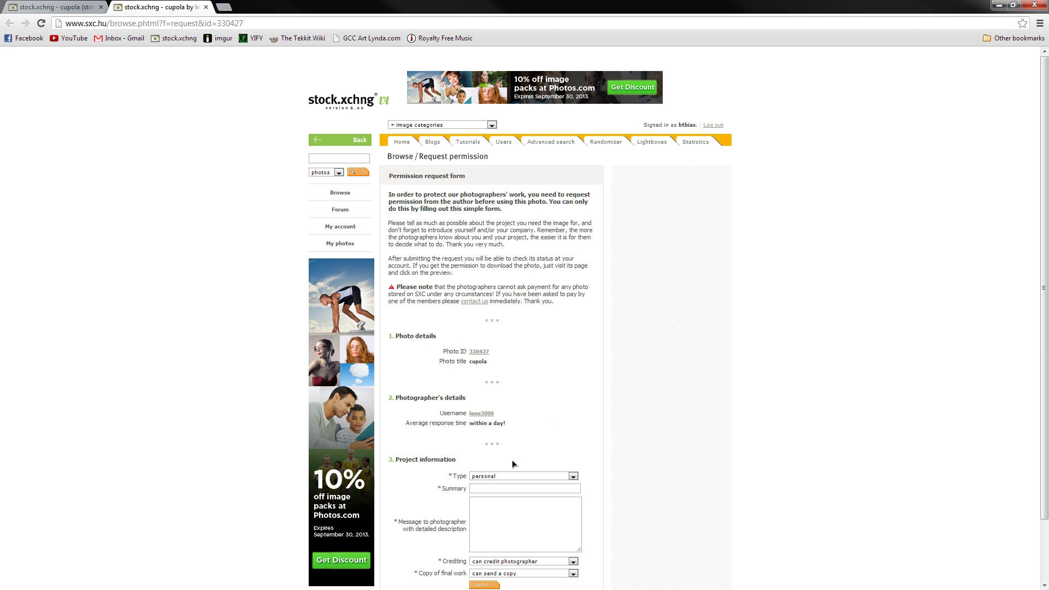
pyautogui.scroll(-2, 743, 445)
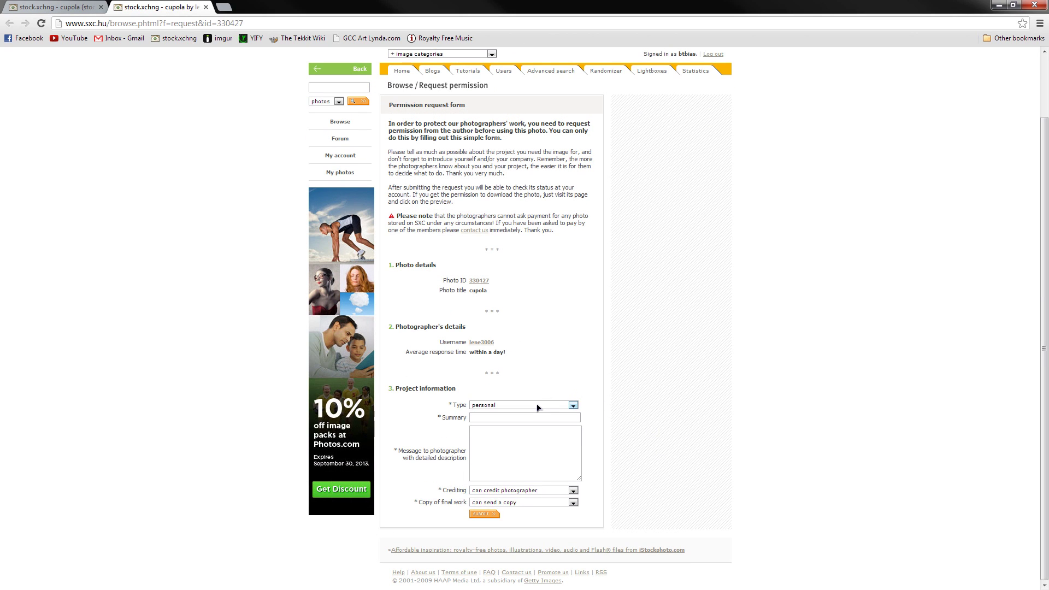
pyautogui.click(538, 407)
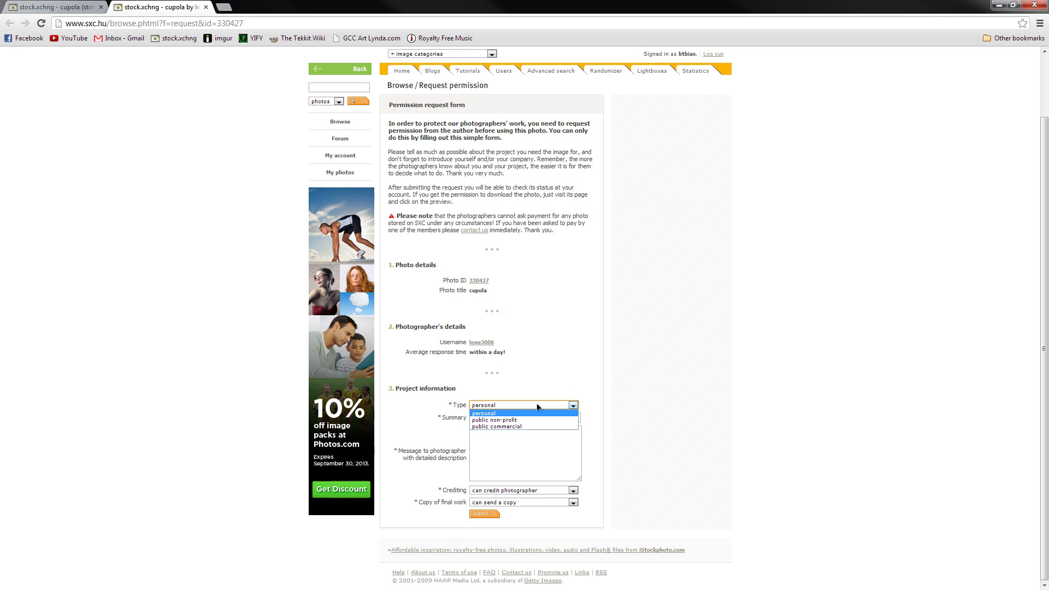
pyautogui.click(554, 359)
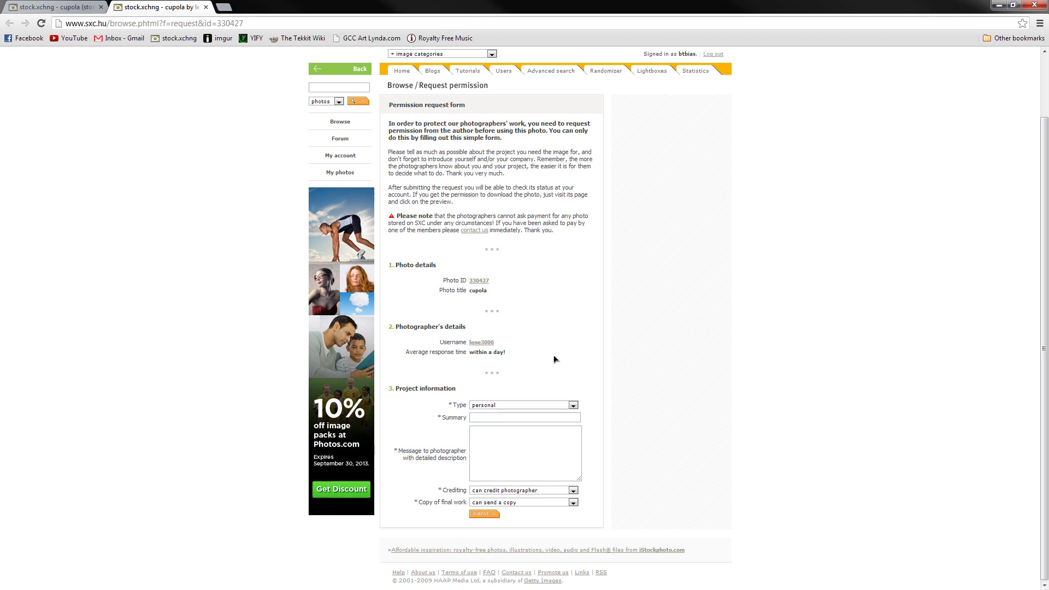
pyautogui.click(60, 6)
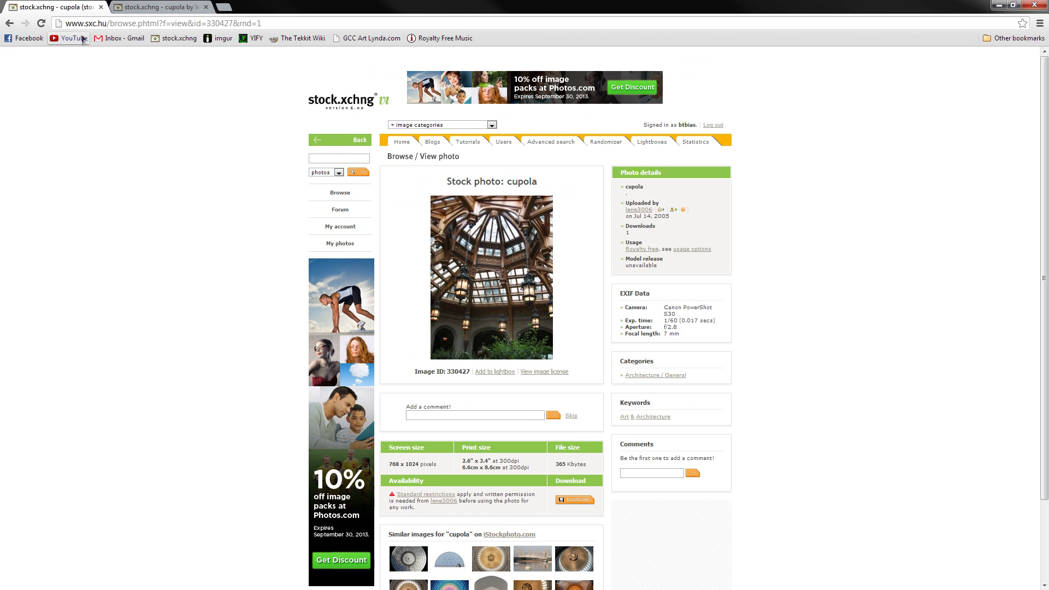
pyautogui.moveTo(170, 7); pyautogui.dragTo(183, 71)
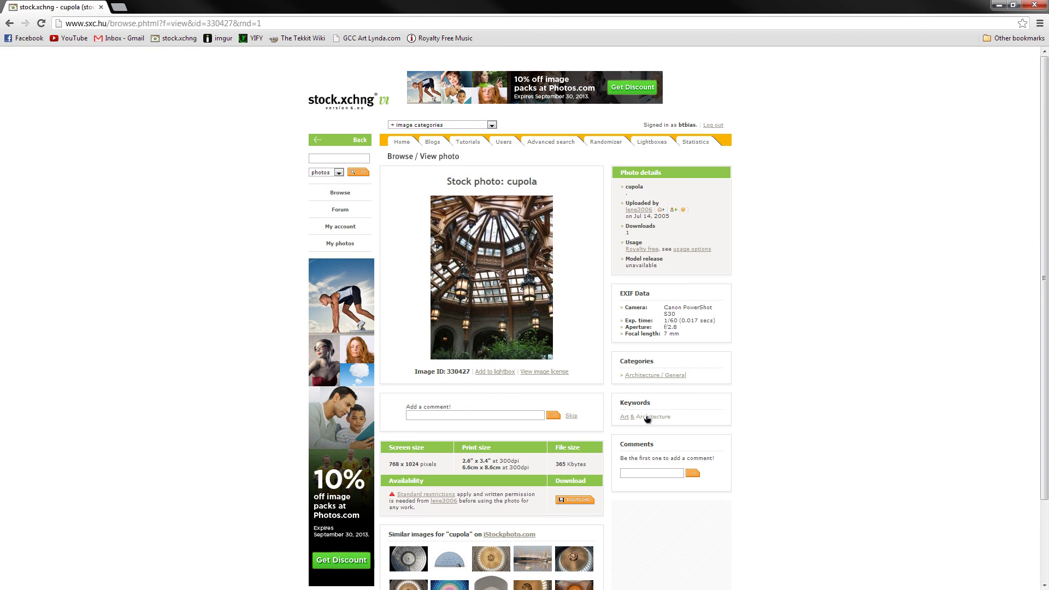
# Skip to the Green Leather Texture photo, open its full-size image and look over the whole picture
pyautogui.click(570, 416)
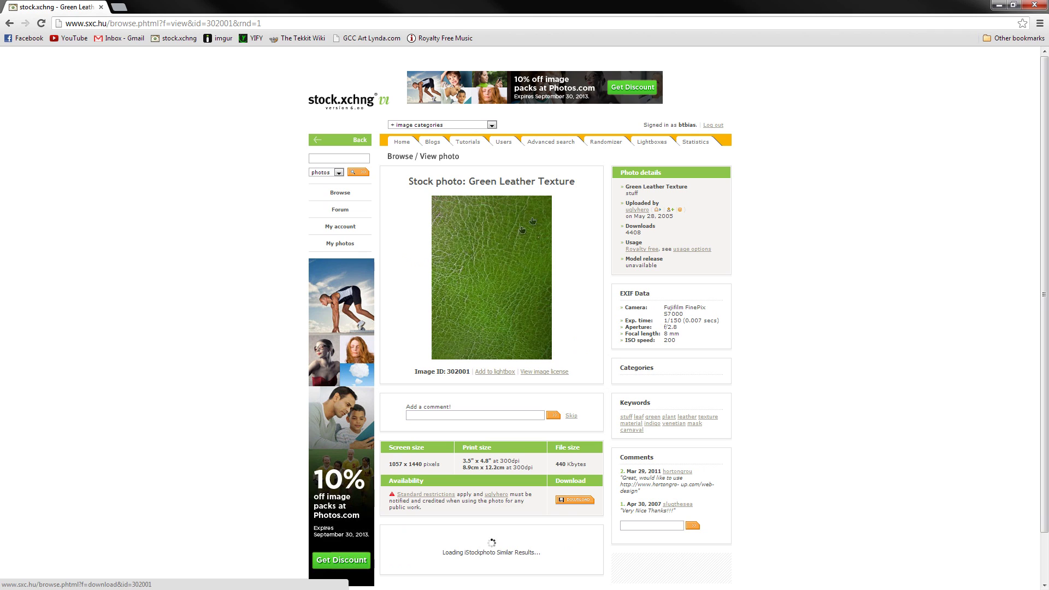
pyautogui.click(506, 284)
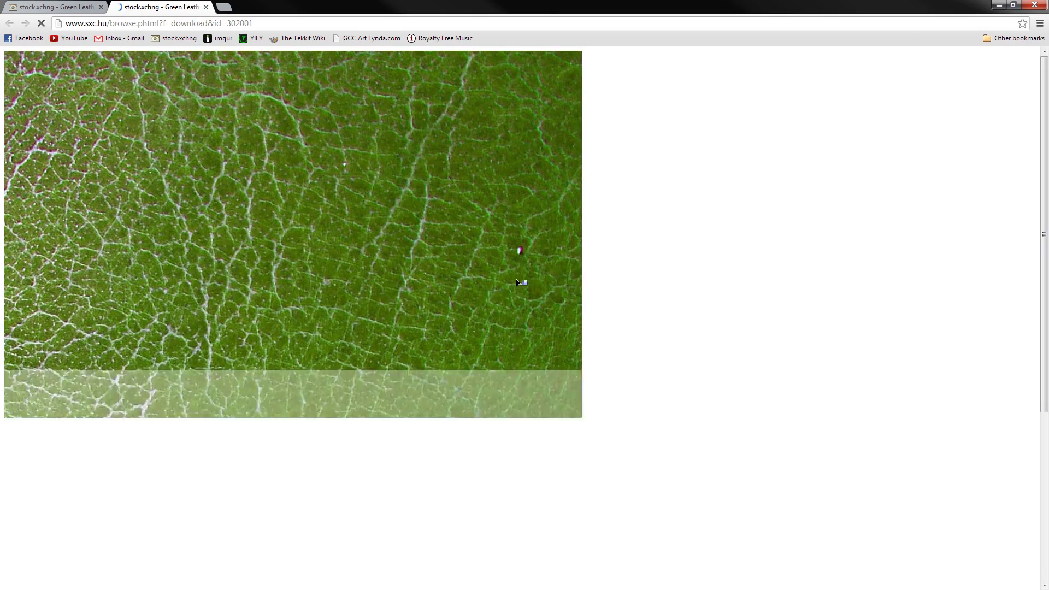
pyautogui.scroll(-5, 290, 331)
pyautogui.scroll(5, 290, 341)
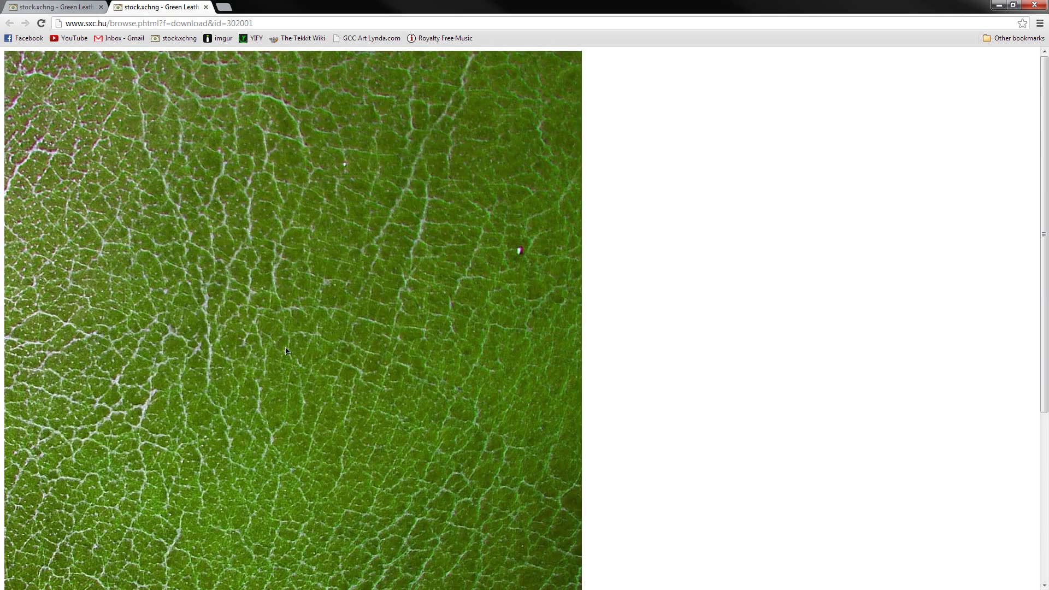
pyautogui.scroll(-5, 242, 299)
pyautogui.scroll(2, 290, 284)
pyautogui.scroll(-2, 284, 277)
# Start saving the full-size leather image and browse to the Pics folder on the Check It (E:) drive
pyautogui.rightClick(235, 290)
pyautogui.click(260, 313)
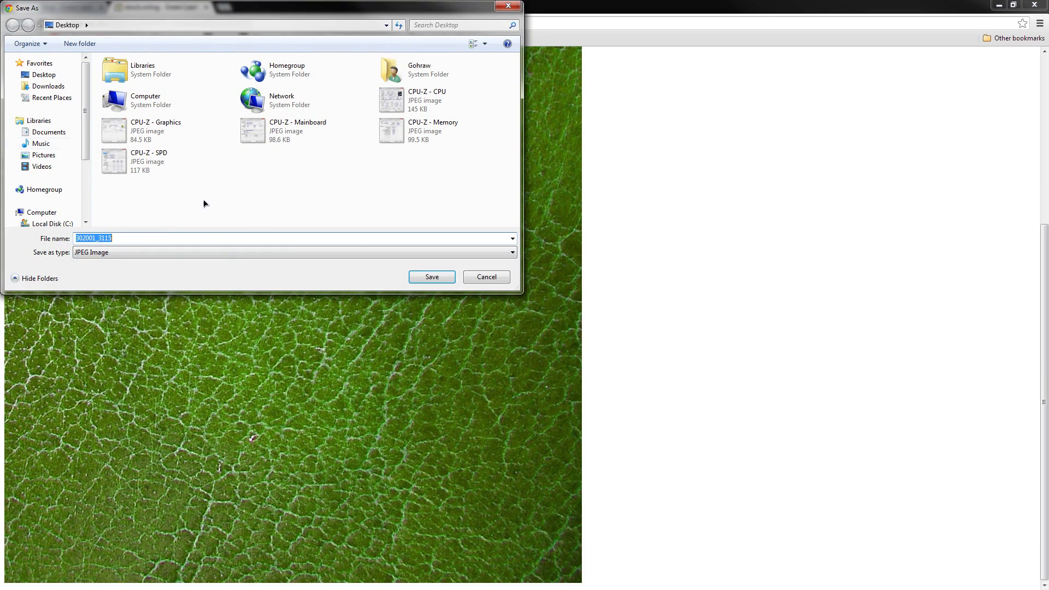
pyautogui.scroll(-3, 70, 161)
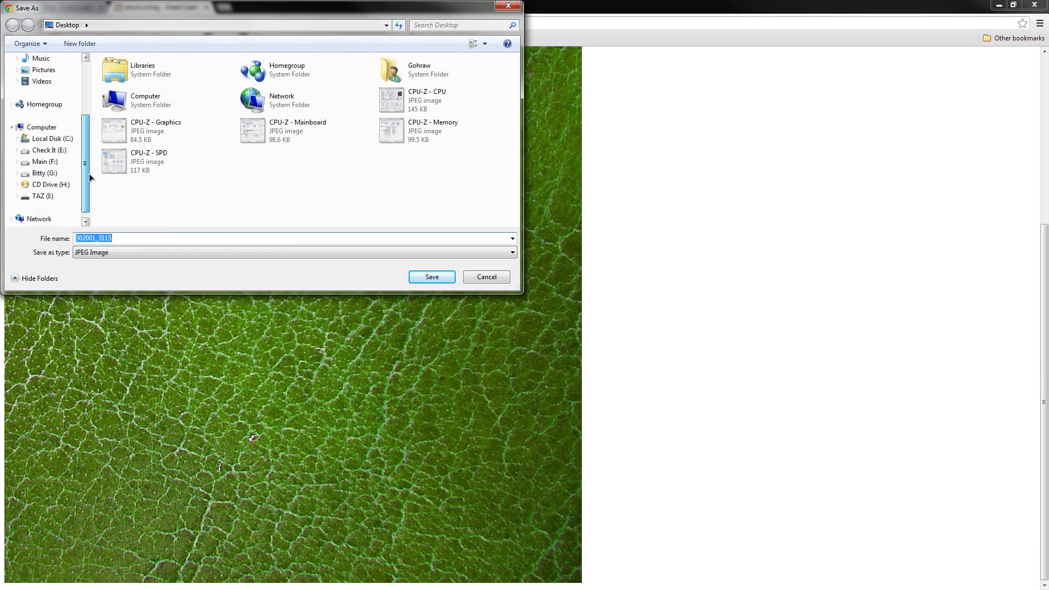
pyautogui.click(63, 150)
pyautogui.click(124, 190)
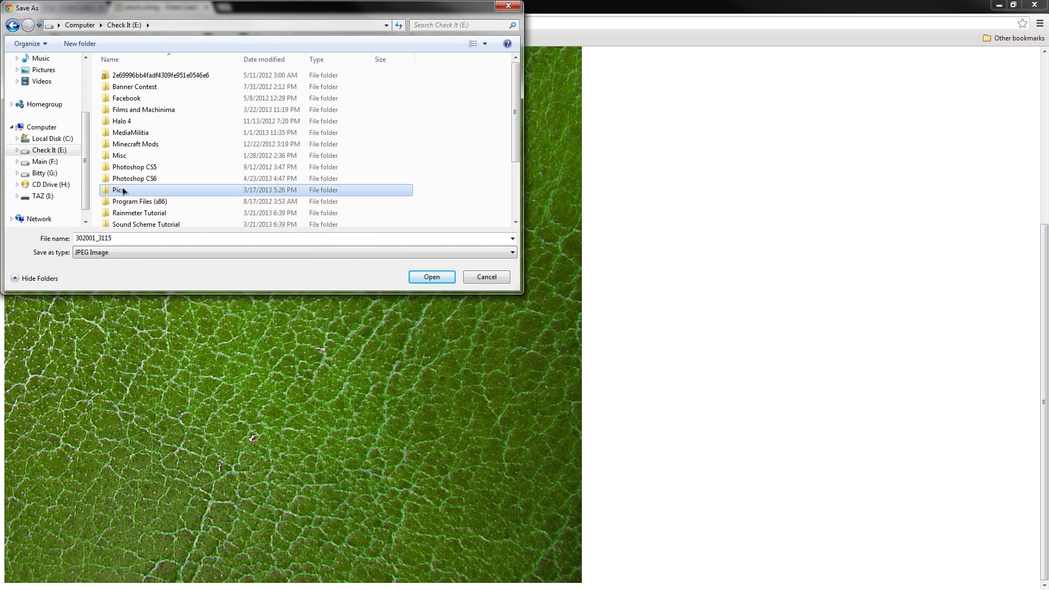
pyautogui.doubleClick(124, 190)
pyautogui.scroll(-3, 451, 132)
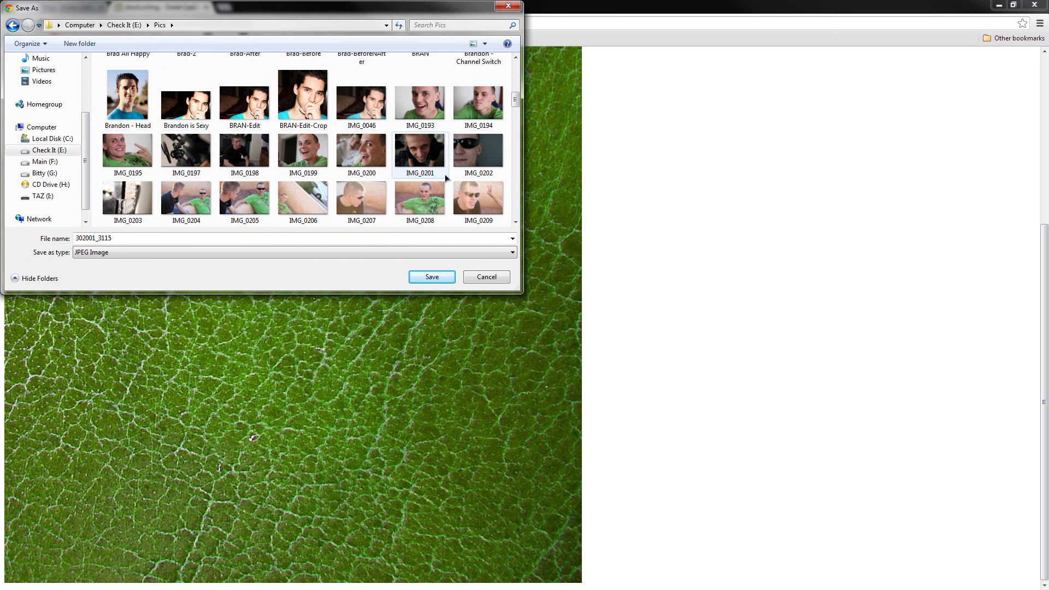
# Create a new folder named stock.xchng inside the Pics folder
pyautogui.rightClick(451, 132)
pyautogui.moveTo(484, 255)
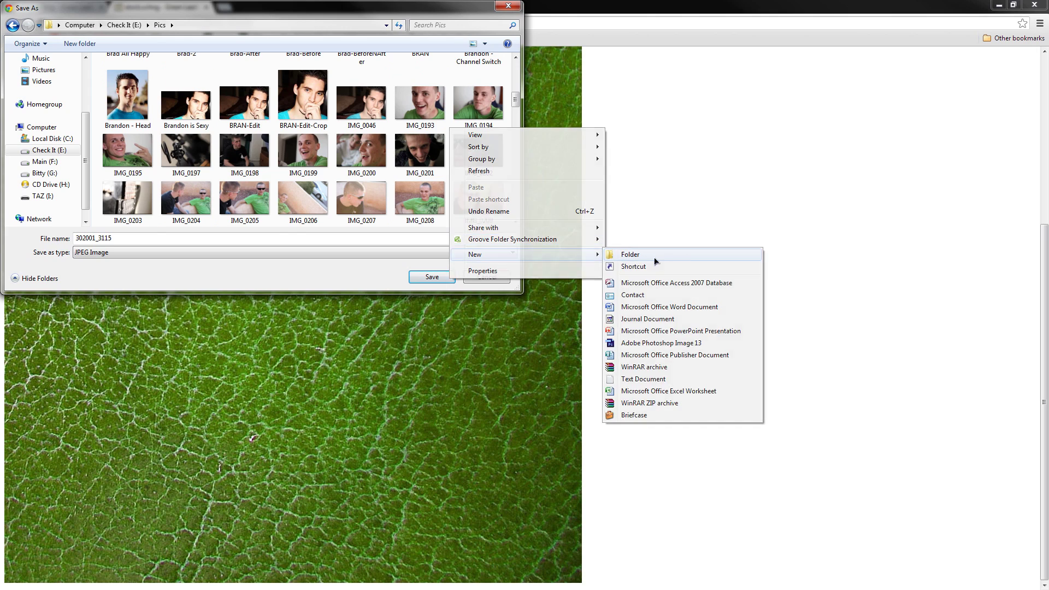
pyautogui.click(655, 256)
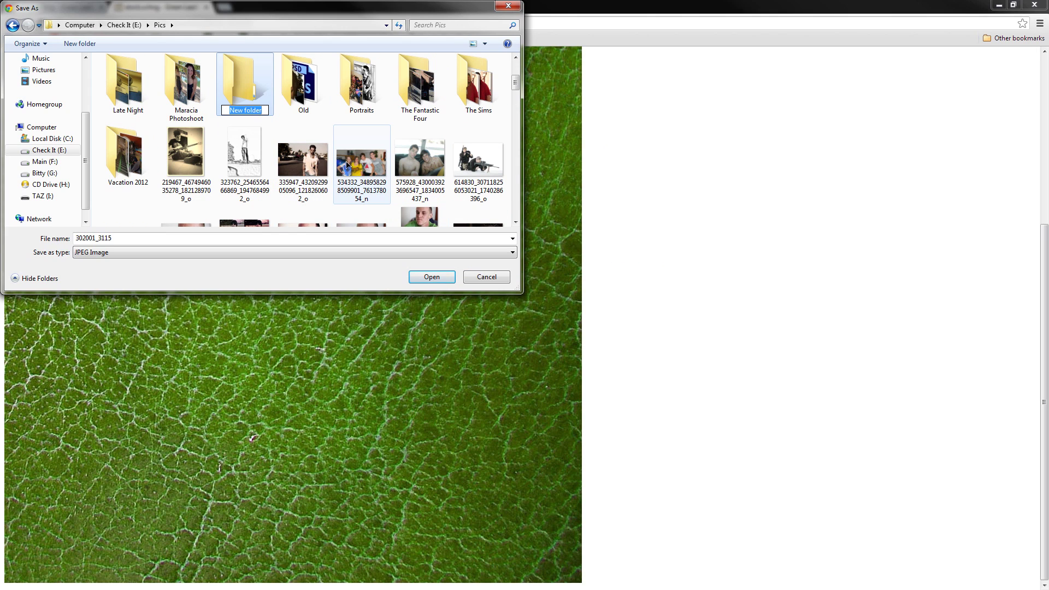
pyautogui.write('stock.xchng')
pyautogui.press('Return')
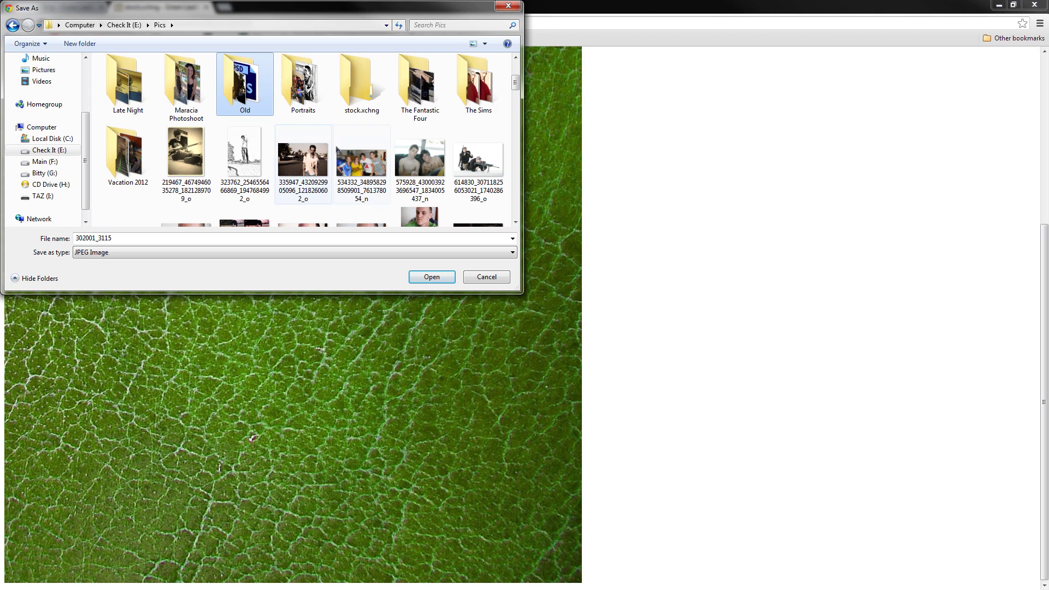
# Save the leather image as a JPEG in the stock.xchng folder and close the full-size image
pyautogui.doubleClick(365, 86)
pyautogui.click(431, 277)
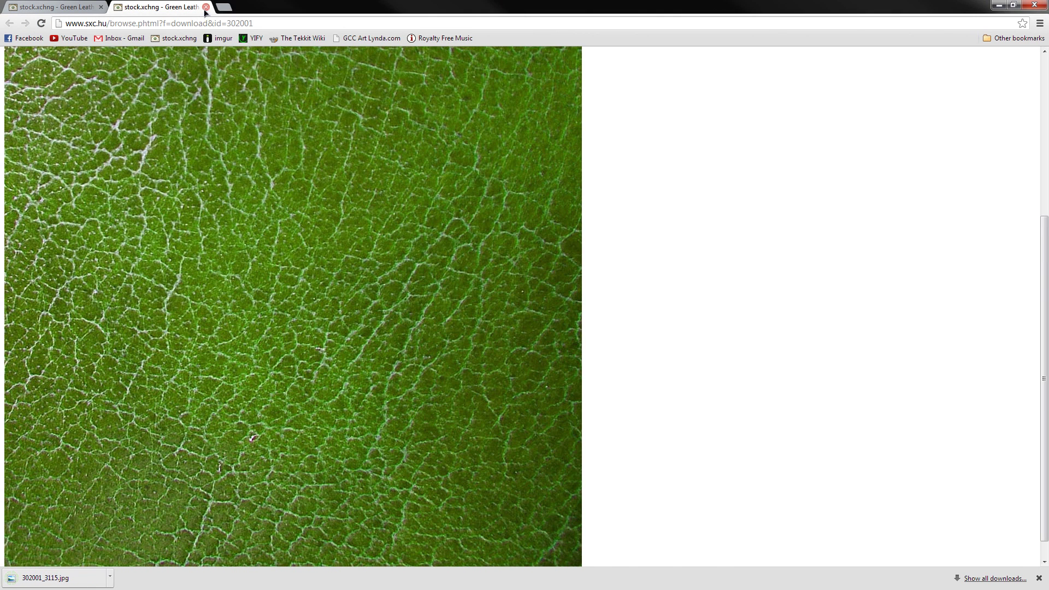
pyautogui.click(206, 7)
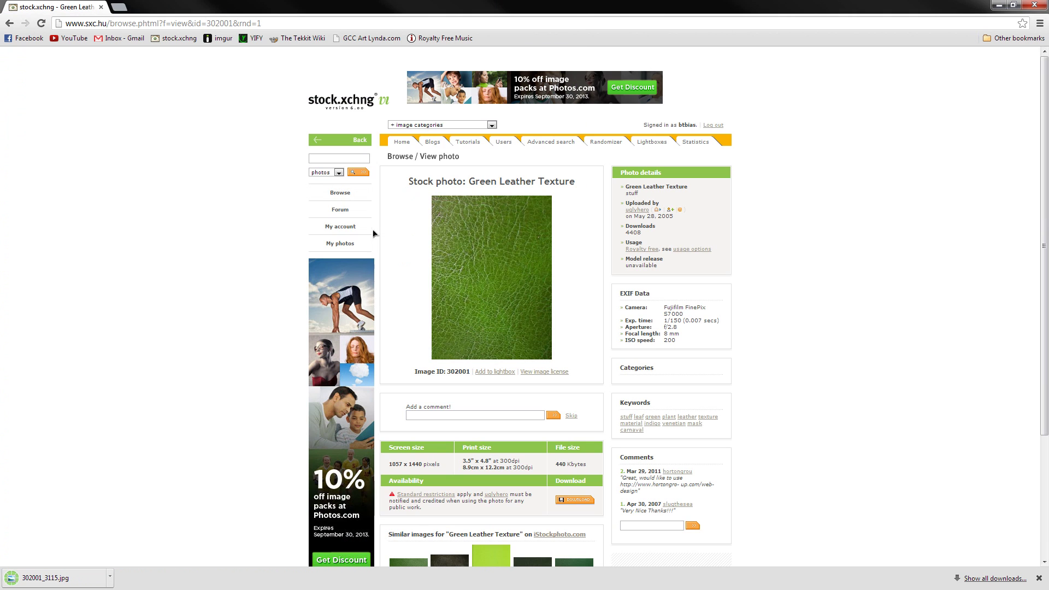
# Skip through the random photos to "lackenkogel" and open its full-size image
pyautogui.click(572, 415)
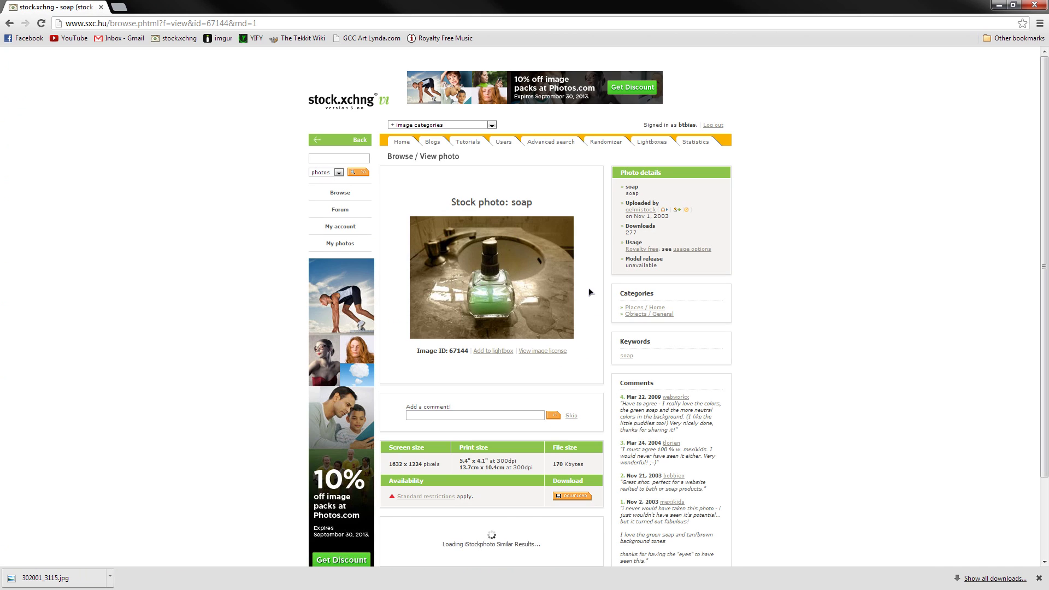
pyautogui.click(571, 415)
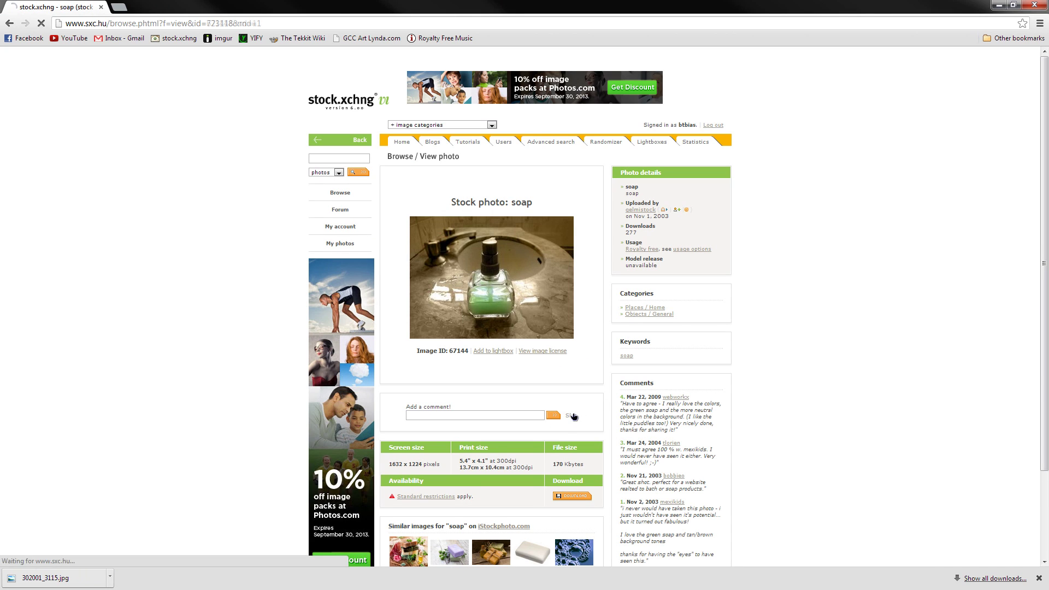
pyautogui.click(571, 415)
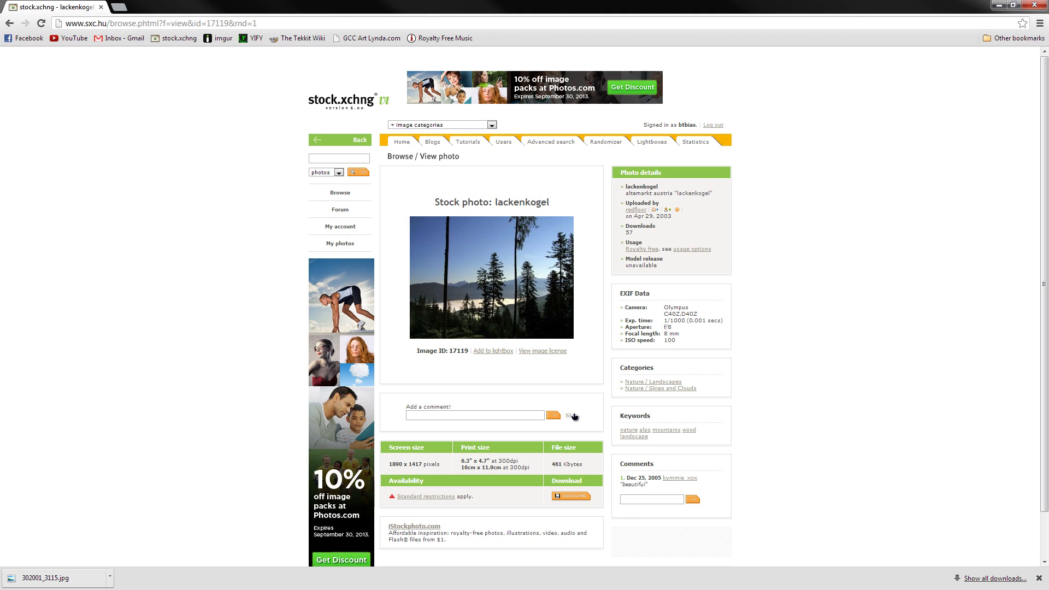
pyautogui.click(488, 304)
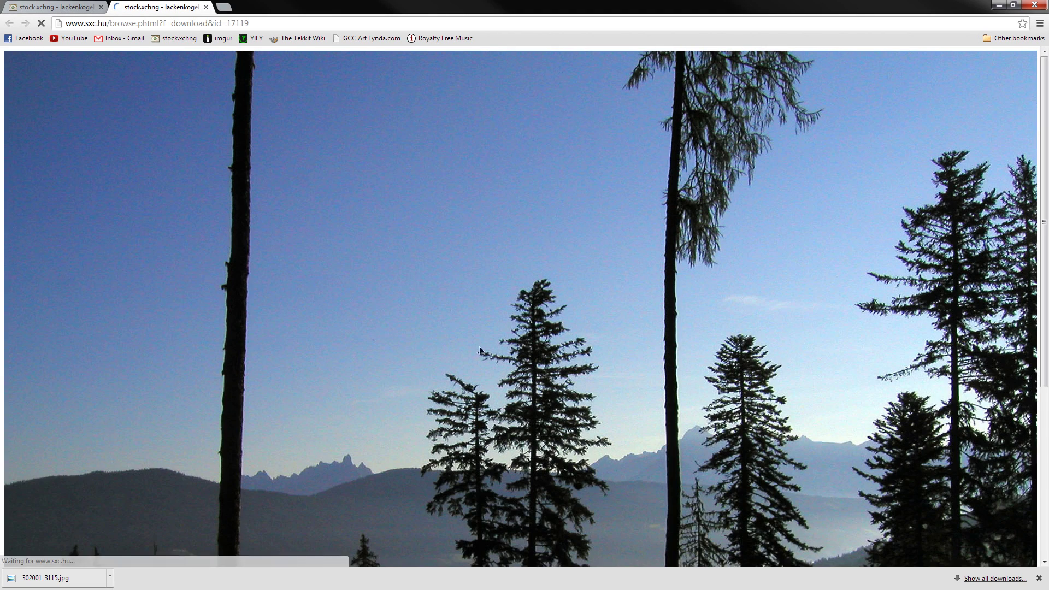
# Examine the full-size lackenkogel landscape from sky to forest floor and dismiss the downloads display
pyautogui.scroll(-5, 518, 412)
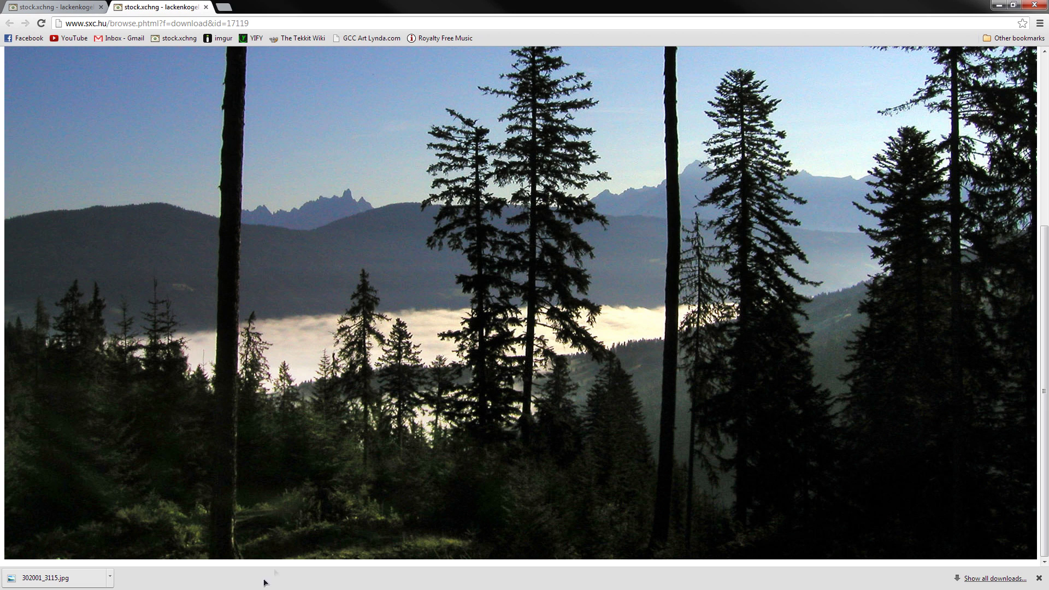
pyautogui.click(1039, 578)
pyautogui.scroll(3, 740, 421)
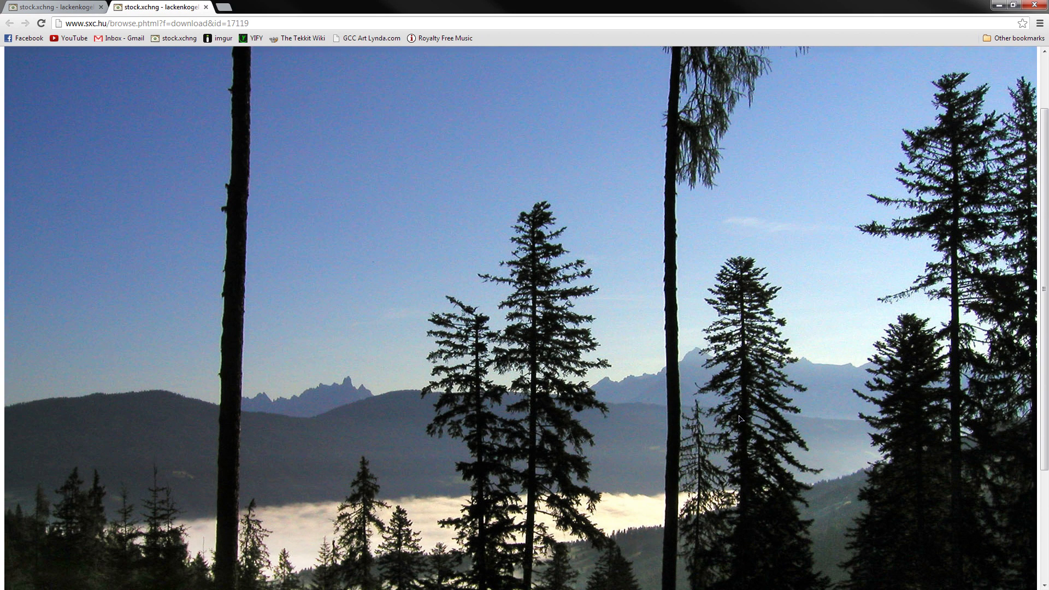
pyautogui.scroll(2, 740, 420)
pyautogui.scroll(-3, 740, 419)
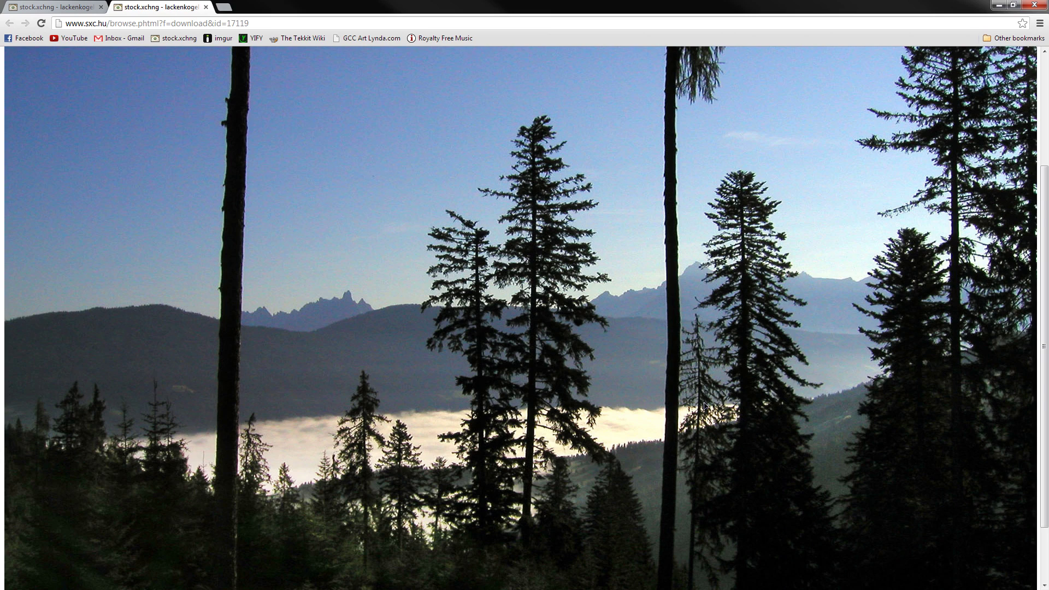
pyautogui.scroll(-1, 709, 406)
pyautogui.scroll(3, 705, 406)
pyautogui.scroll(1, 697, 395)
# Save the lackenkogel image as a JPEG in the stock.xchng folder and close the full-size image
pyautogui.rightClick(464, 264)
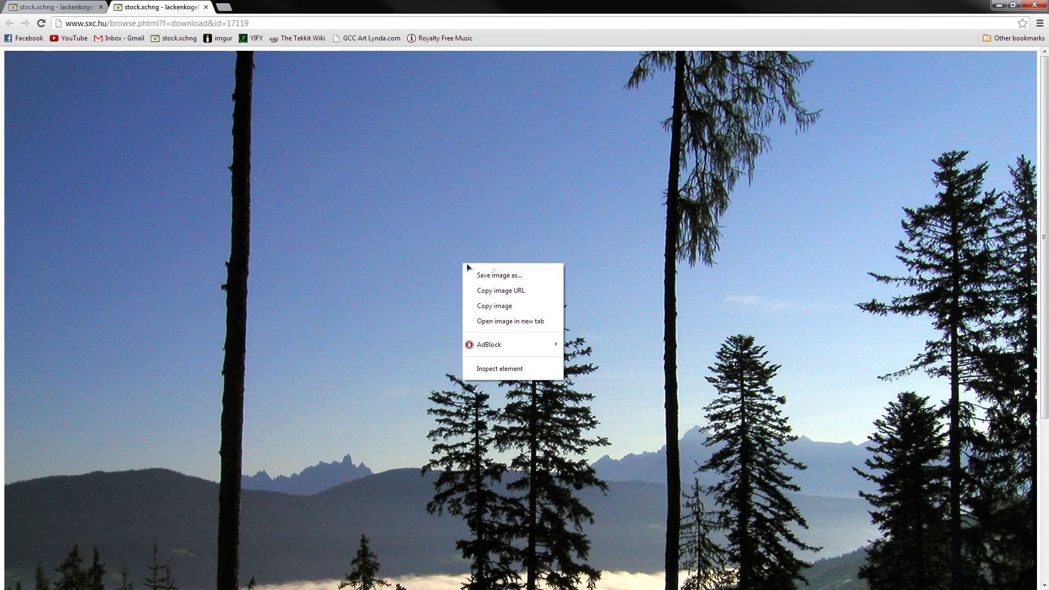
pyautogui.click(530, 276)
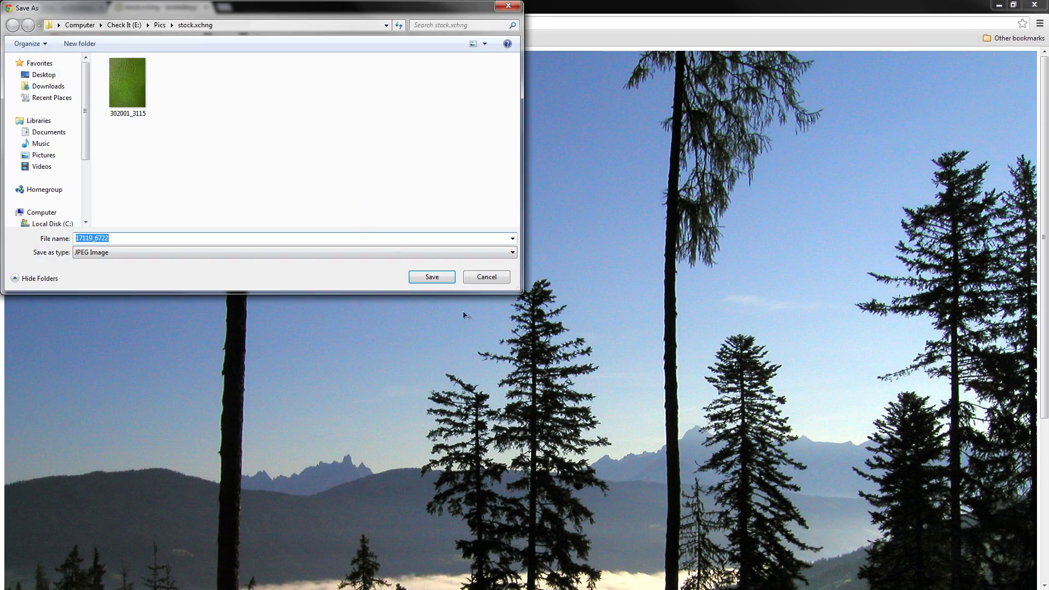
pyautogui.click(430, 276)
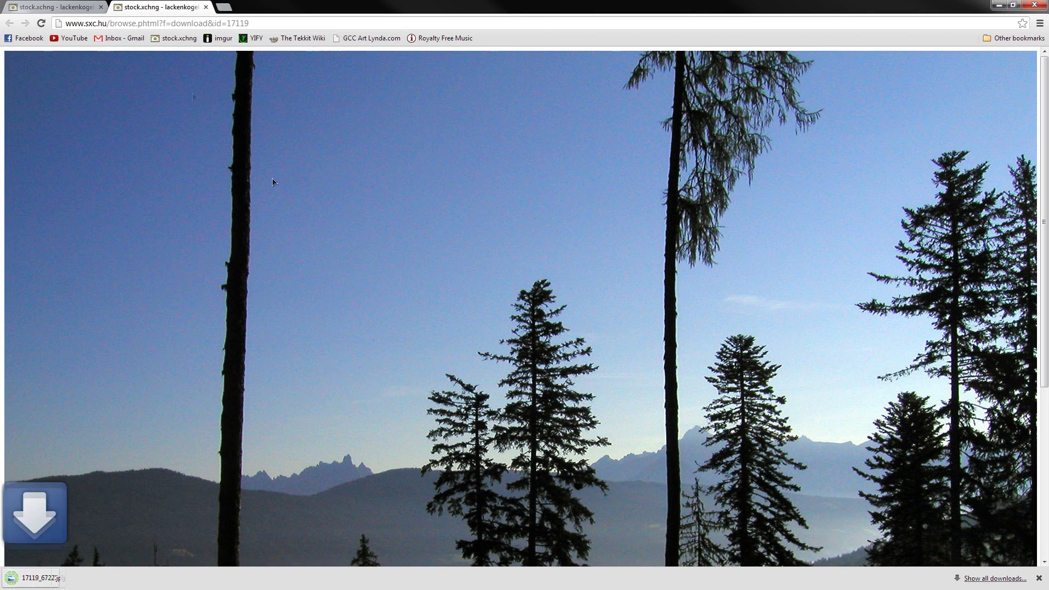
pyautogui.click(207, 8)
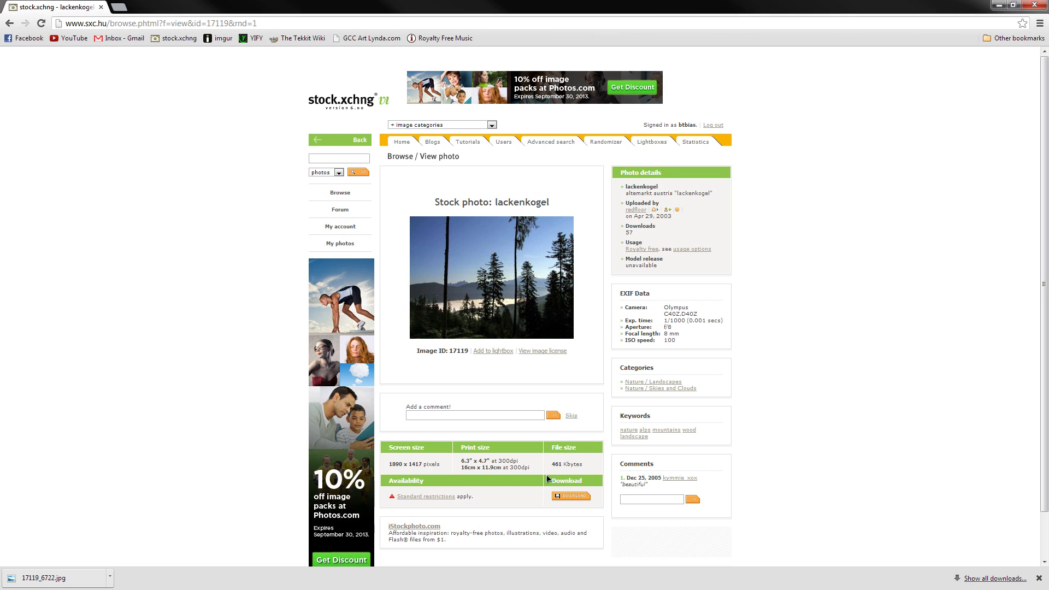
# Skip through the random photos to "Faces from Wall Sculptures 1", view its full-size image and close it
pyautogui.click(572, 416)
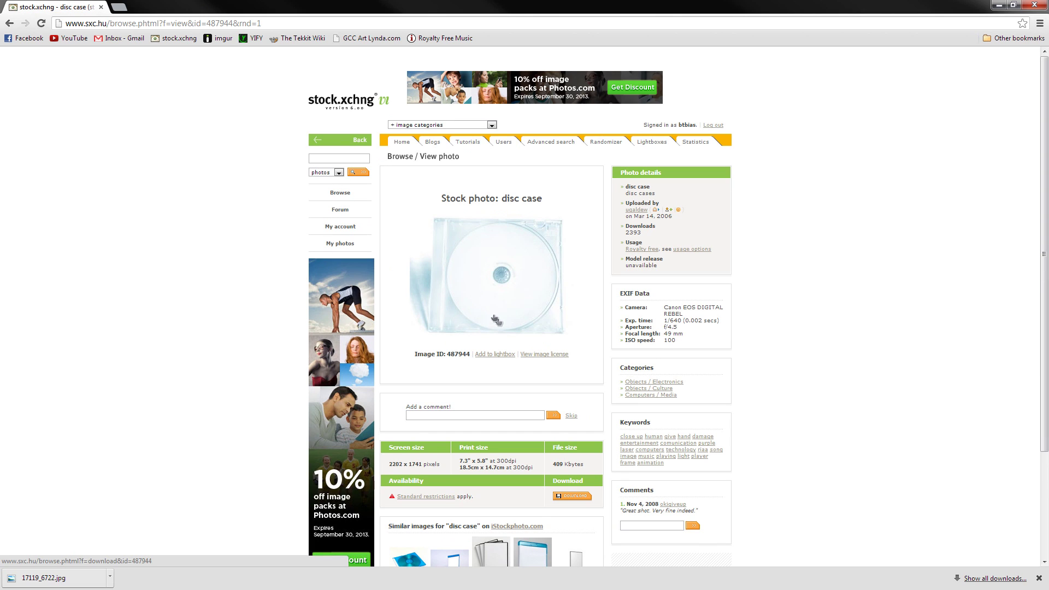
pyautogui.click(572, 415)
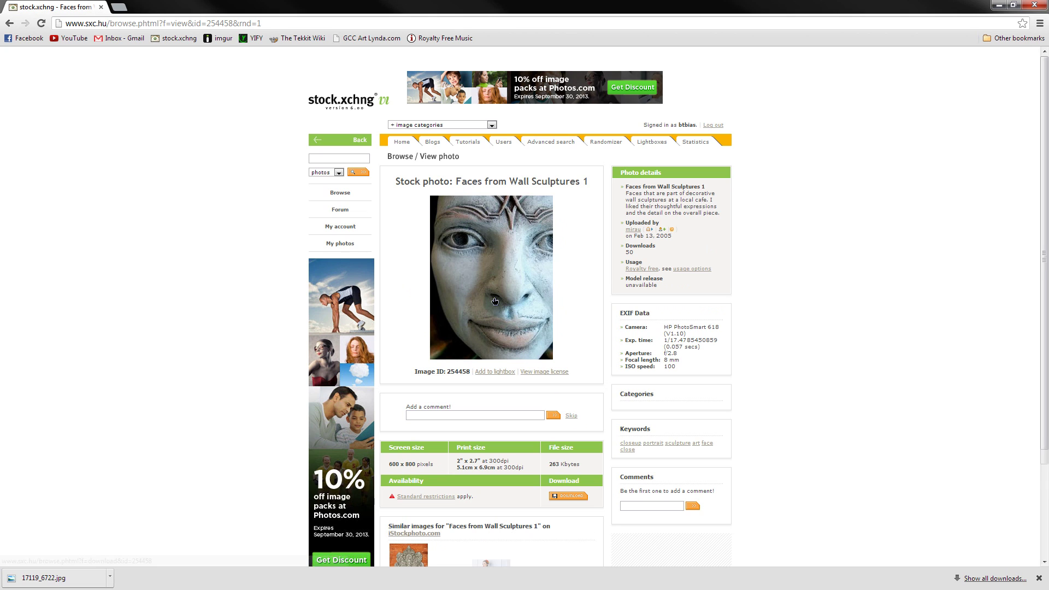
pyautogui.click(475, 293)
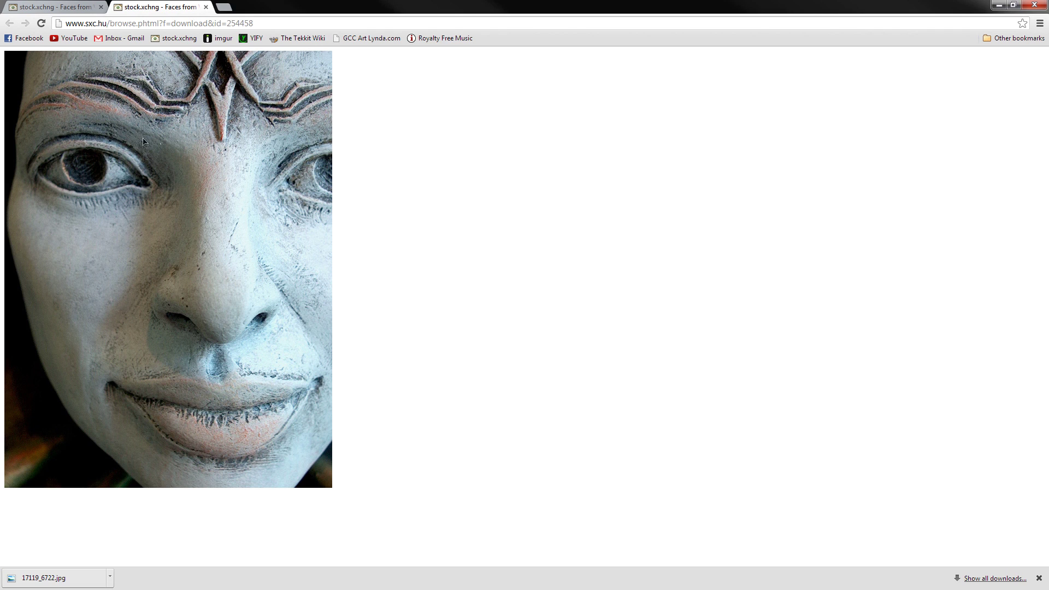
pyautogui.click(206, 7)
# Skip to the photo "Before the storm 1", examine its full-size image from sky to sea across its width, and close it
pyautogui.click(572, 415)
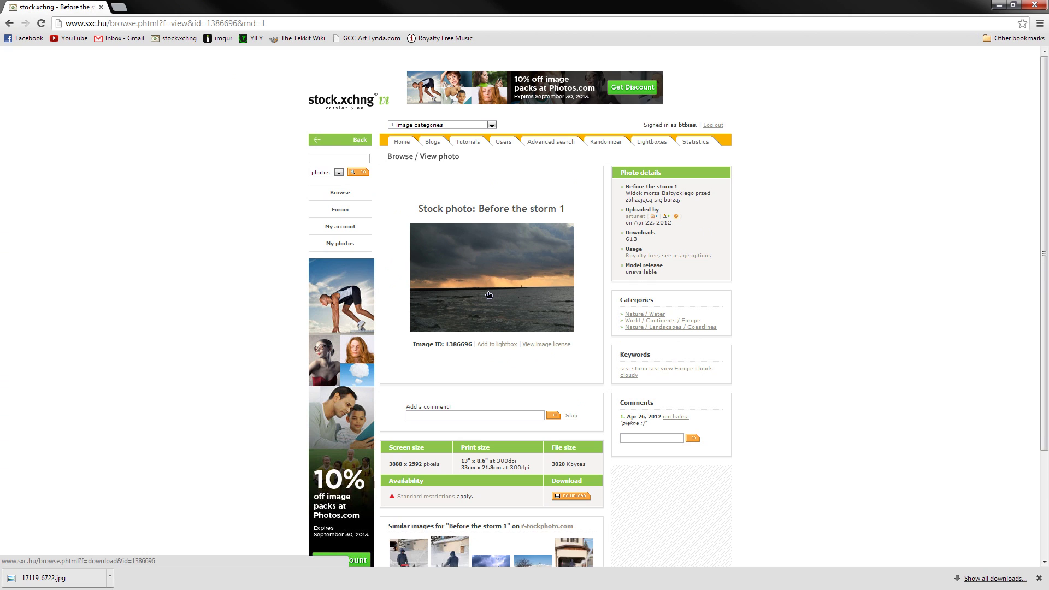
pyautogui.click(489, 295)
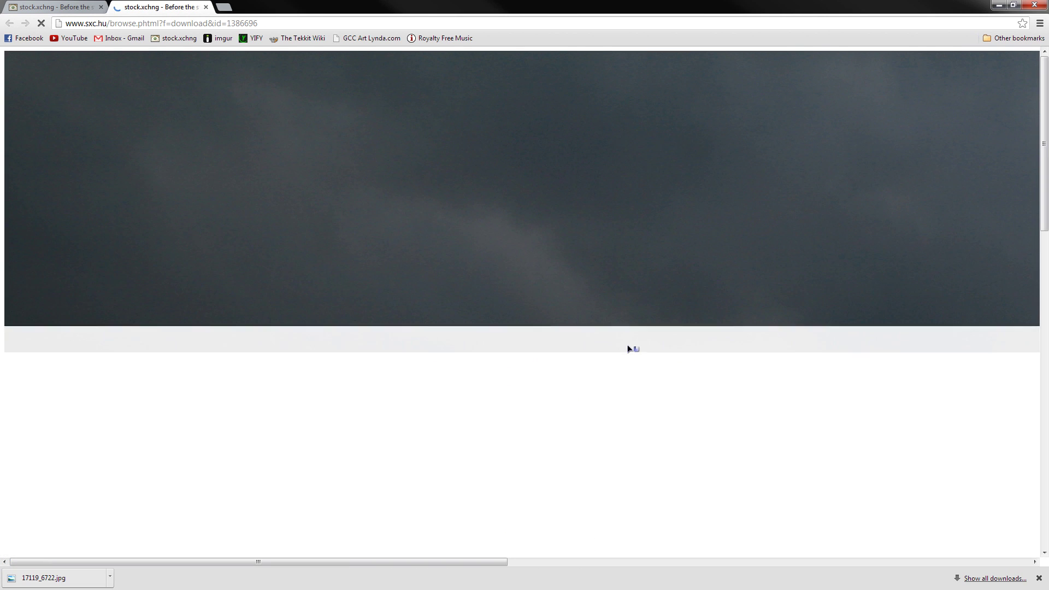
pyautogui.scroll(-10, 573, 352)
pyautogui.scroll(-1, 574, 352)
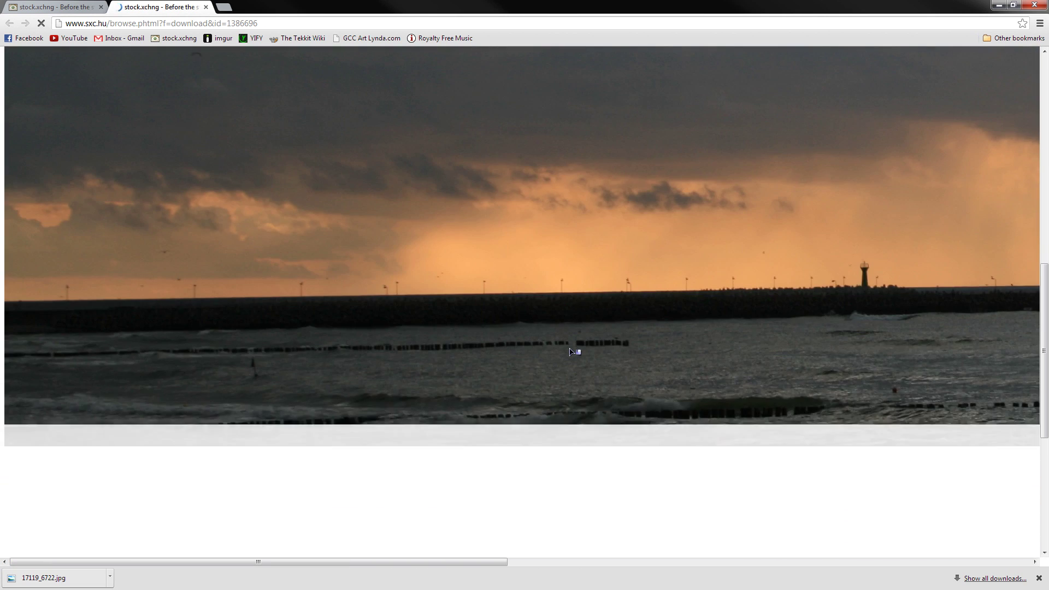
pyautogui.scroll(-3, 574, 352)
pyautogui.scroll(-3, 570, 351)
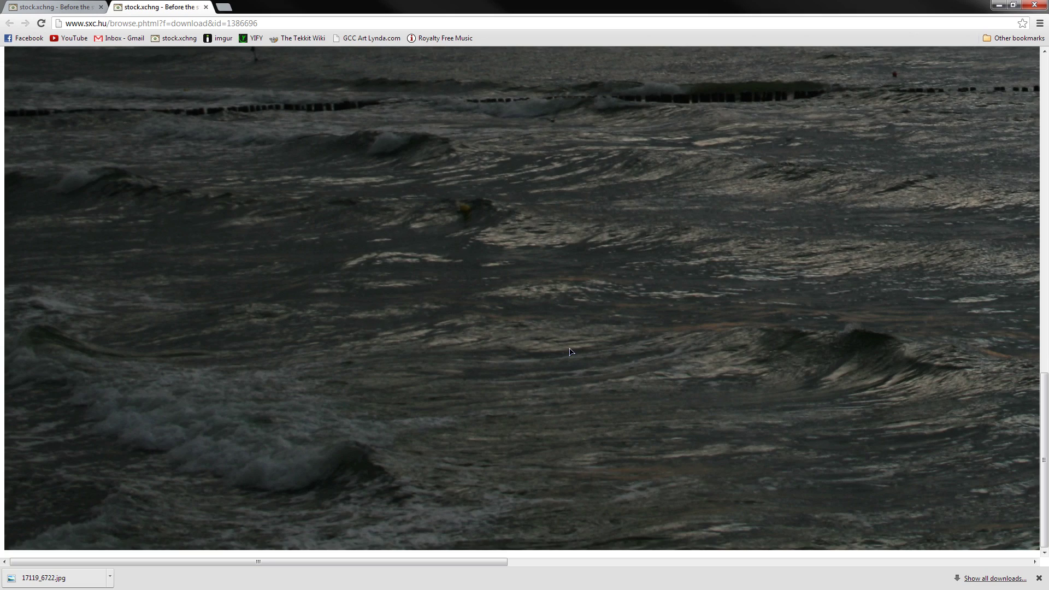
pyautogui.scroll(8, 570, 352)
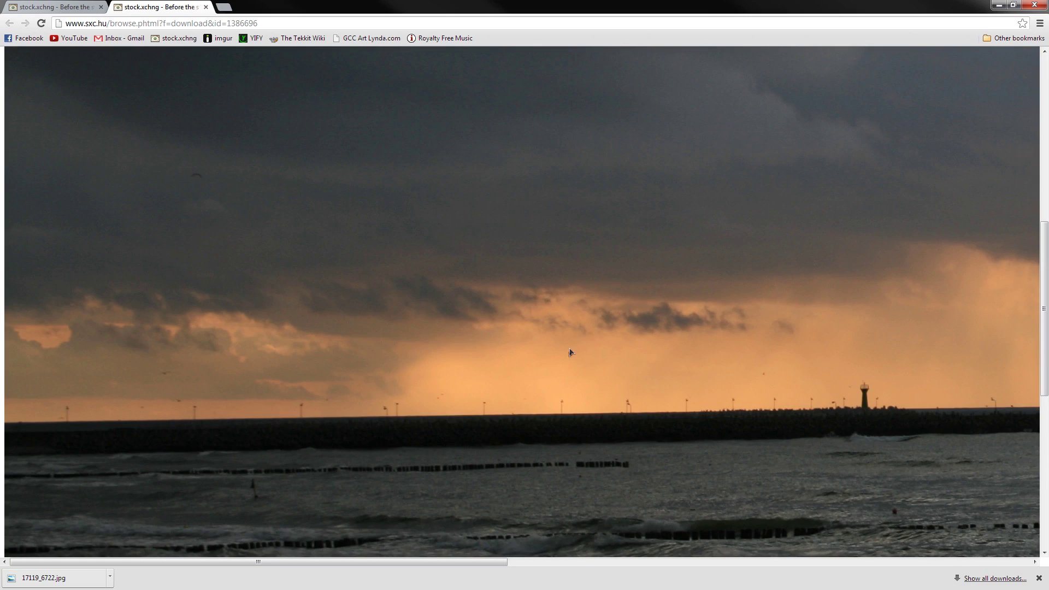
pyautogui.moveTo(425, 564); pyautogui.dragTo(990, 584)
pyautogui.scroll(-8, 754, 442)
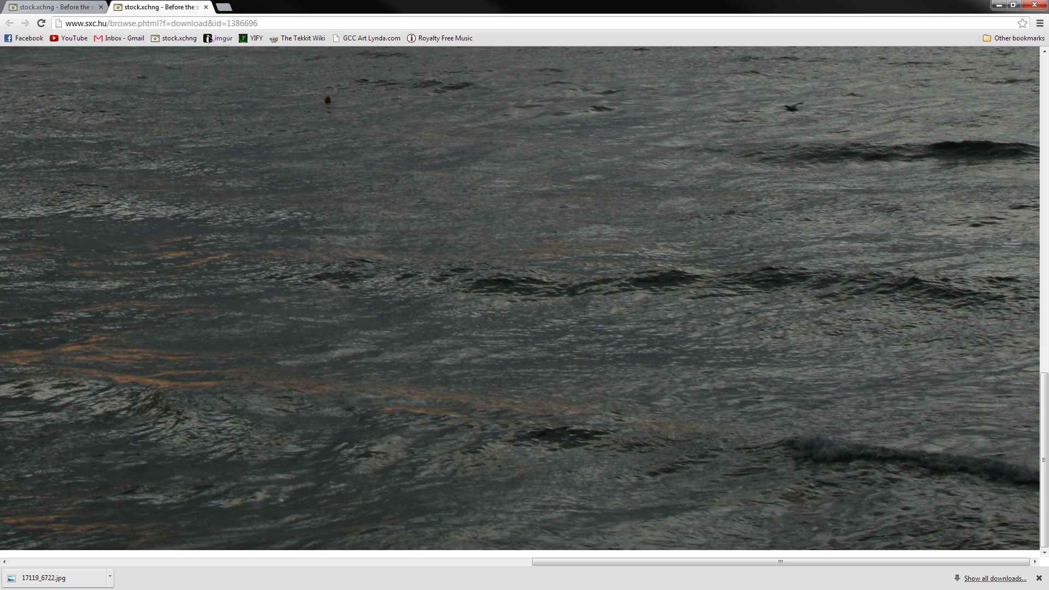
pyautogui.click(206, 7)
# Skip through the random photos to "Speaker", go back to the site's home page and return to the photo
pyautogui.click(571, 416)
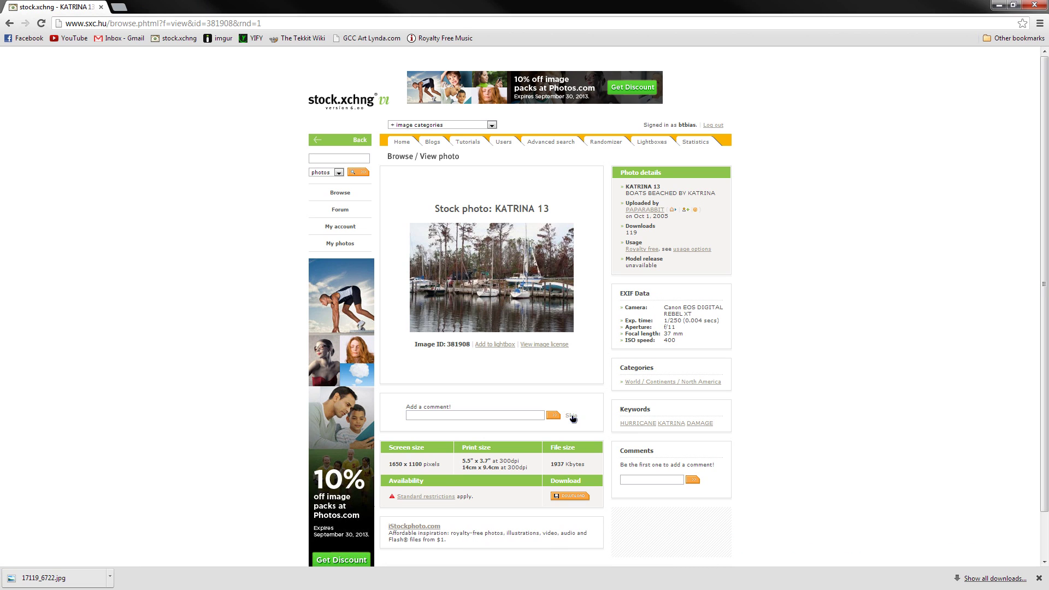
pyautogui.click(571, 417)
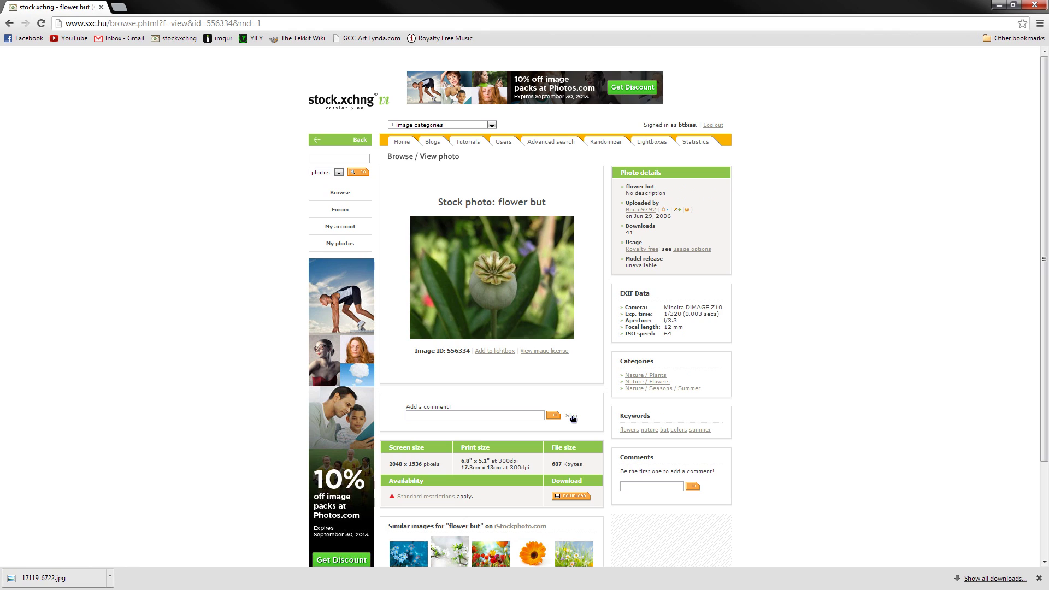
pyautogui.click(571, 417)
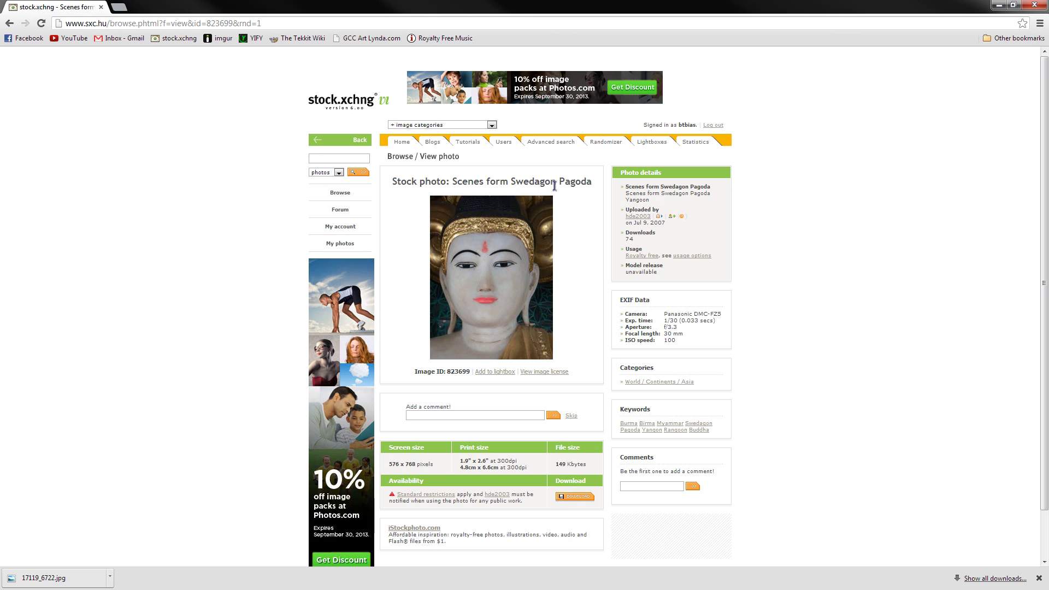
pyautogui.click(571, 416)
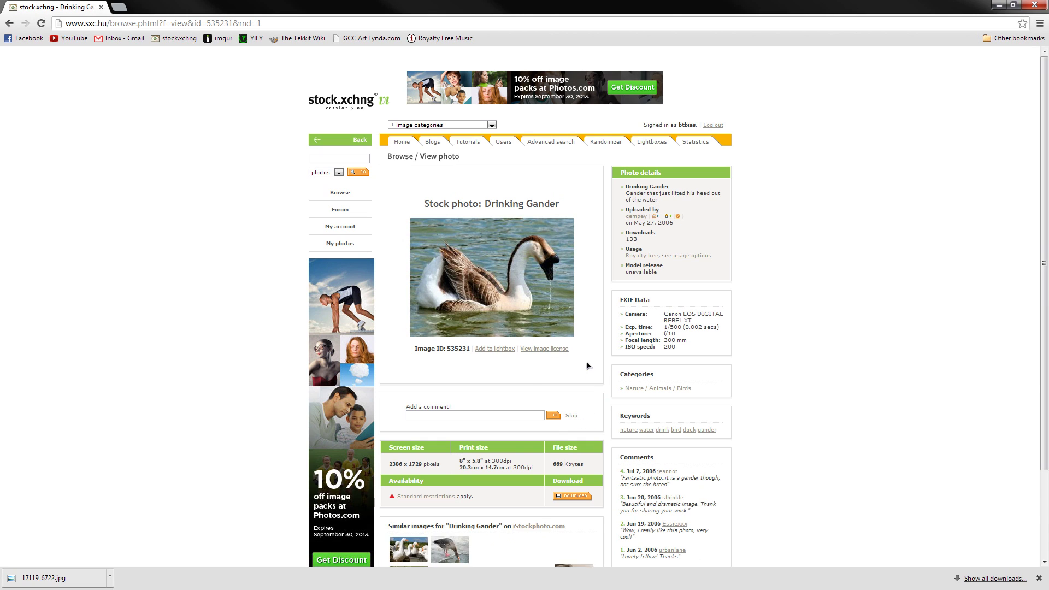
pyautogui.click(570, 417)
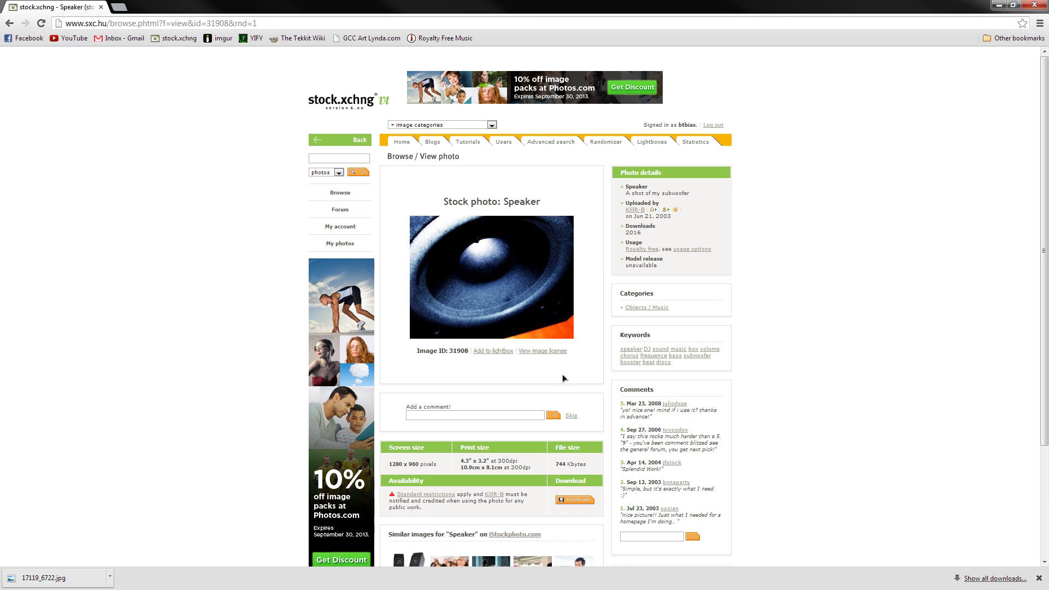
pyautogui.click(9, 25)
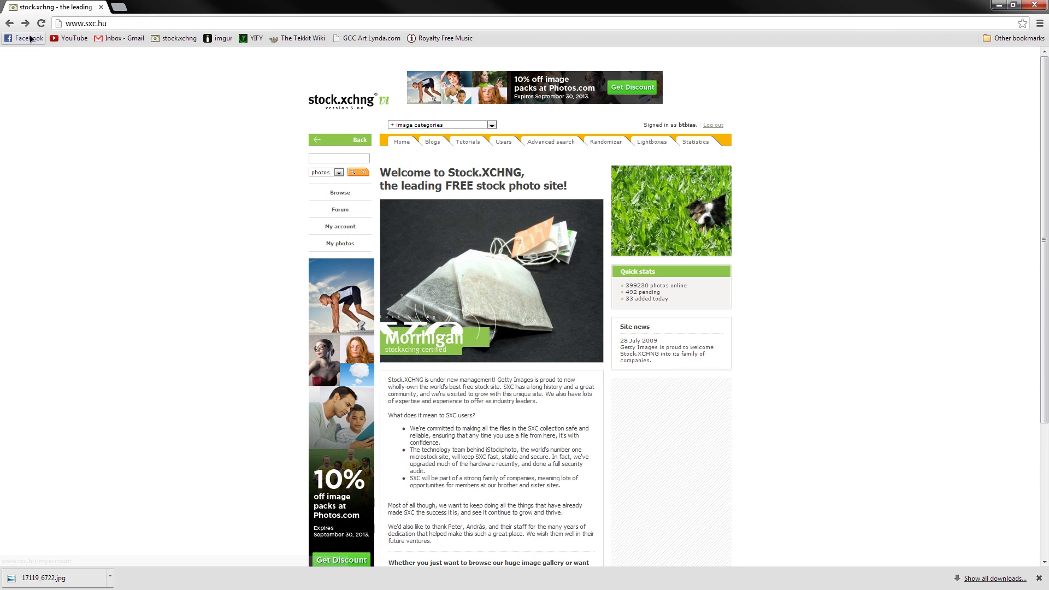
pyautogui.click(25, 24)
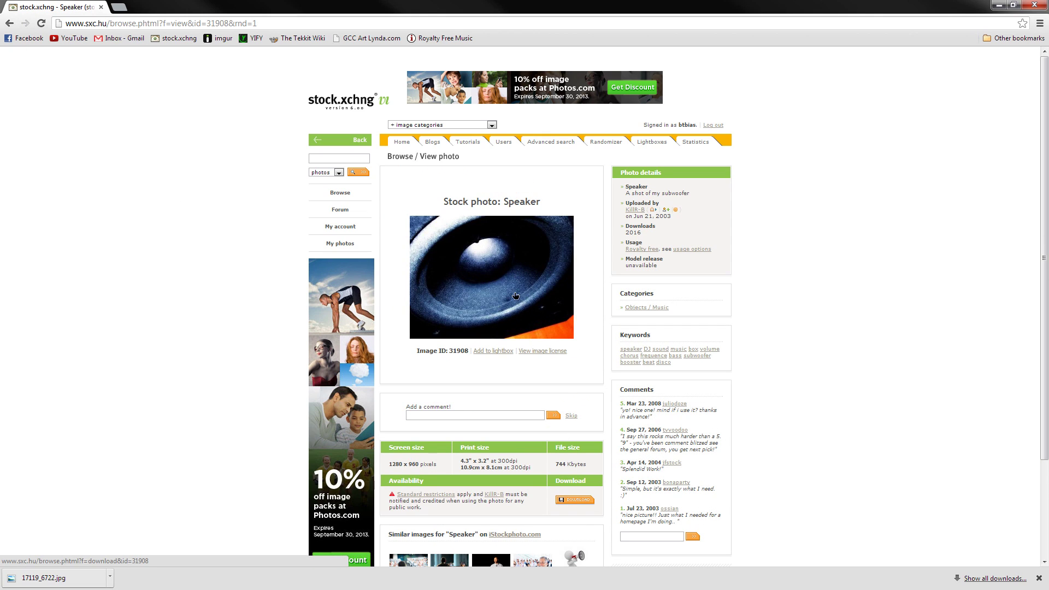
# Skip through the random photos to "Brick wall, graffity" and examine its full-size image
pyautogui.click(571, 416)
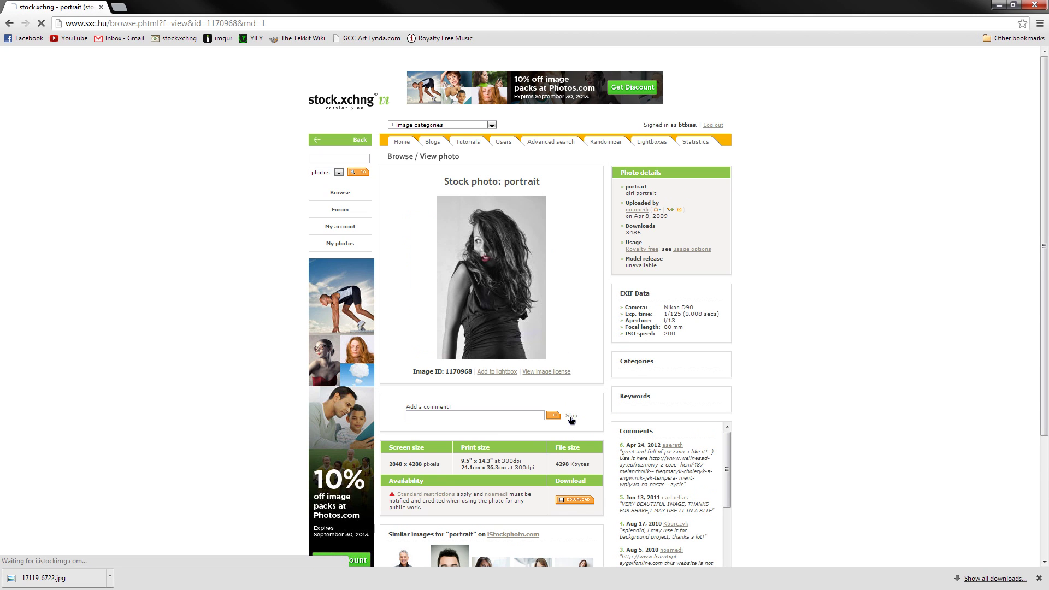
pyautogui.click(571, 416)
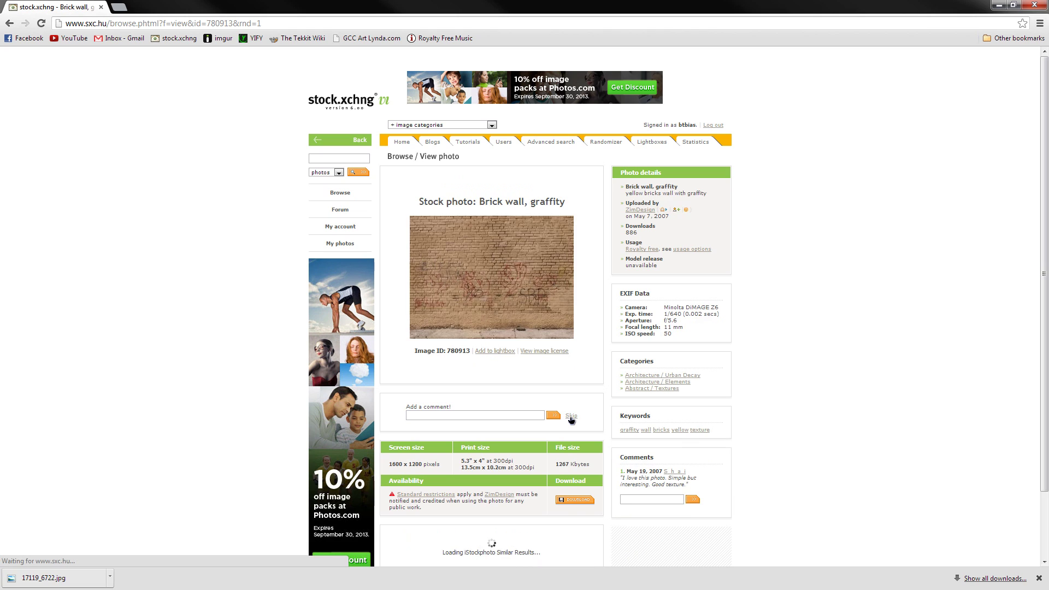
pyautogui.click(462, 244)
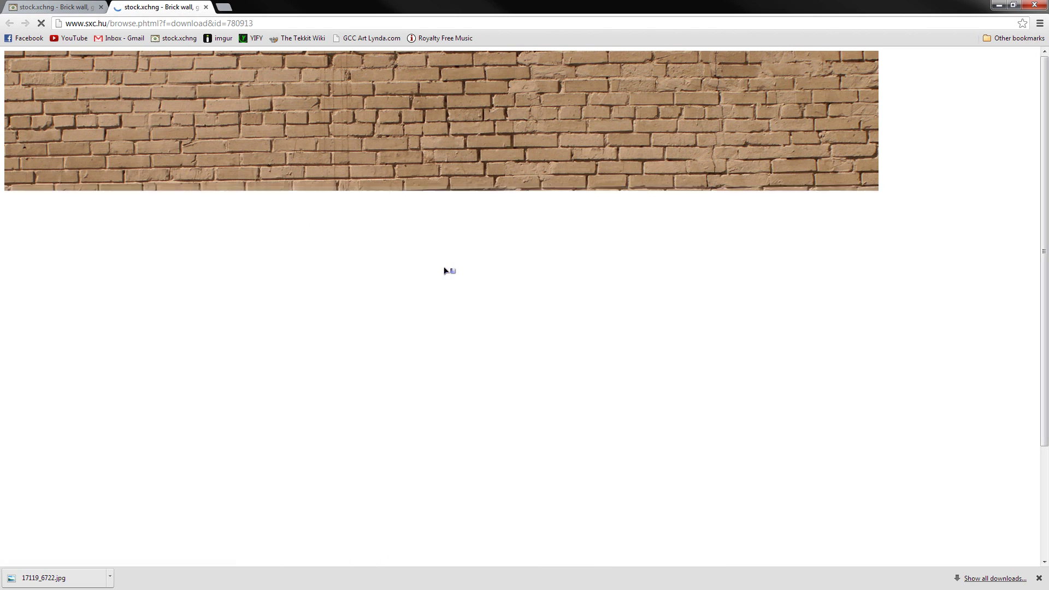
pyautogui.scroll(-3, 442, 330)
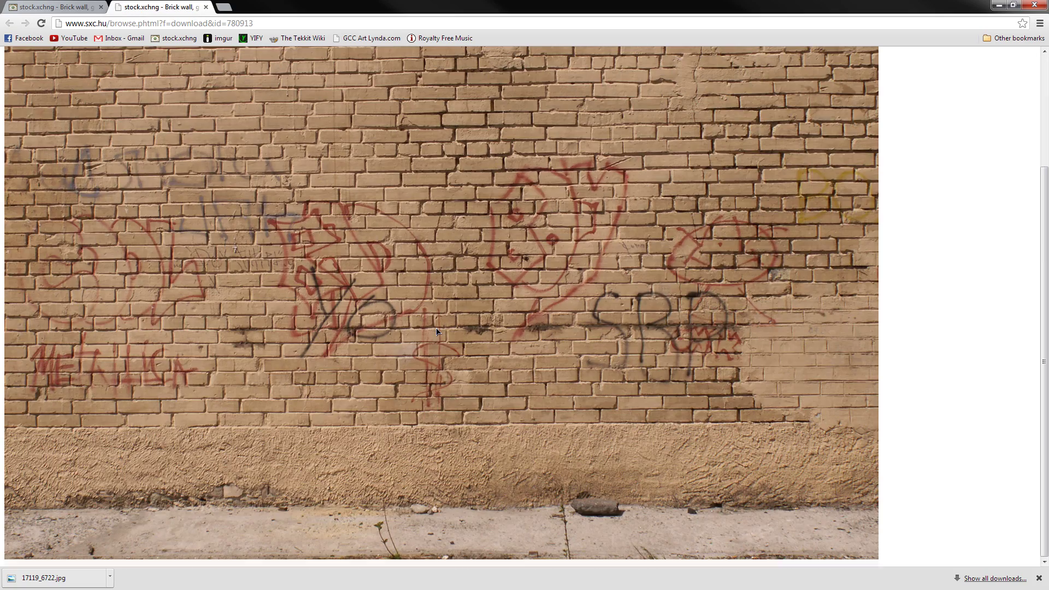
pyautogui.scroll(2, 437, 332)
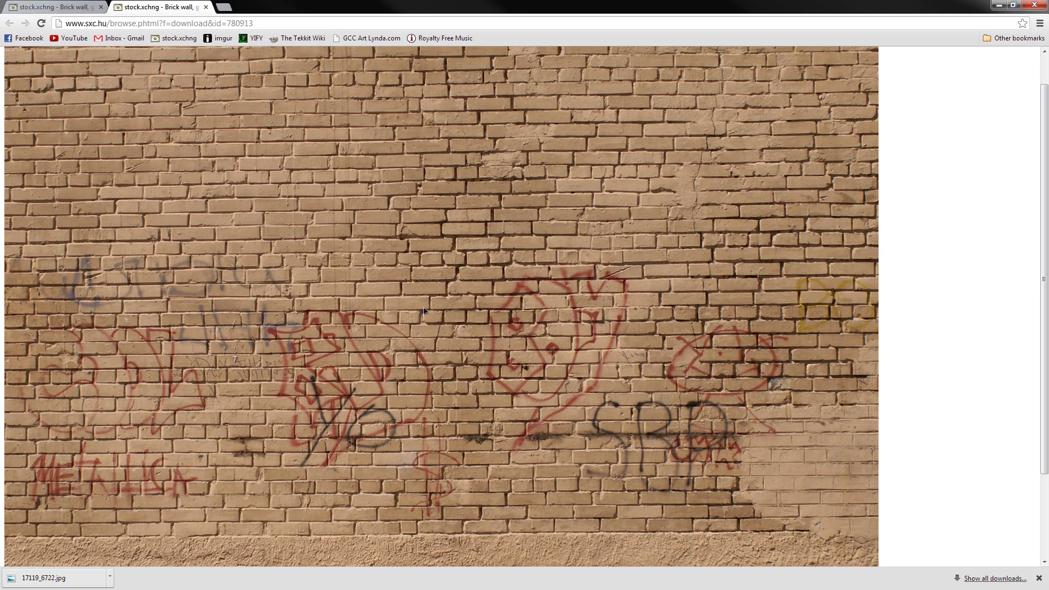
# Save the full-size brick wall image as a JPEG and return to its photo page
pyautogui.rightClick(424, 307)
pyautogui.click(454, 319)
pyautogui.click(432, 277)
pyautogui.click(169, 59)
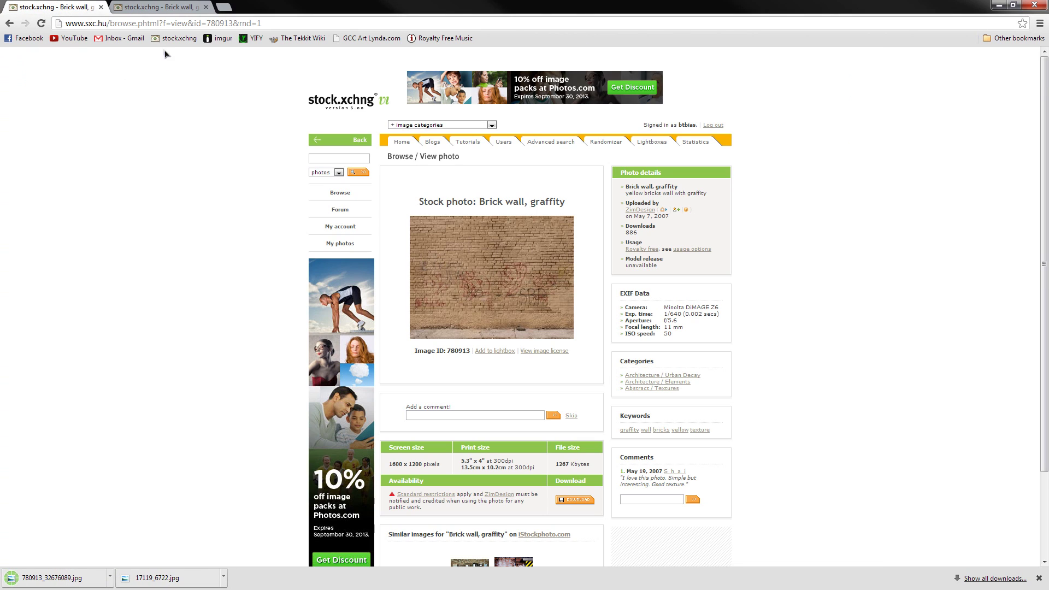
# Open the stock.xchng home page in a new tab and search the photos for "nature"
pyautogui.click(239, 8)
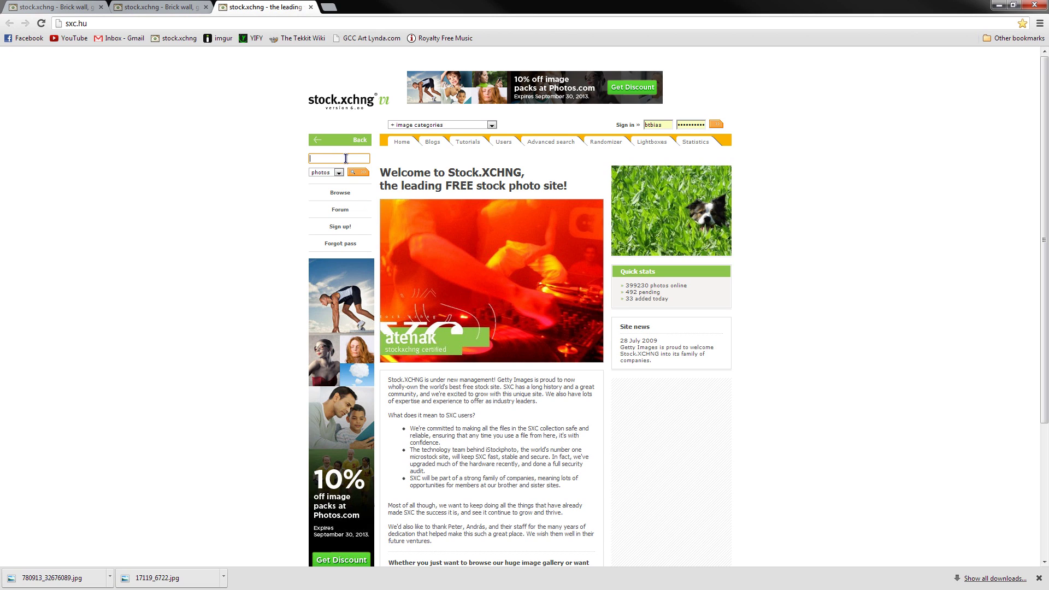
pyautogui.click(345, 158)
pyautogui.write('nature')
pyautogui.press('Return')
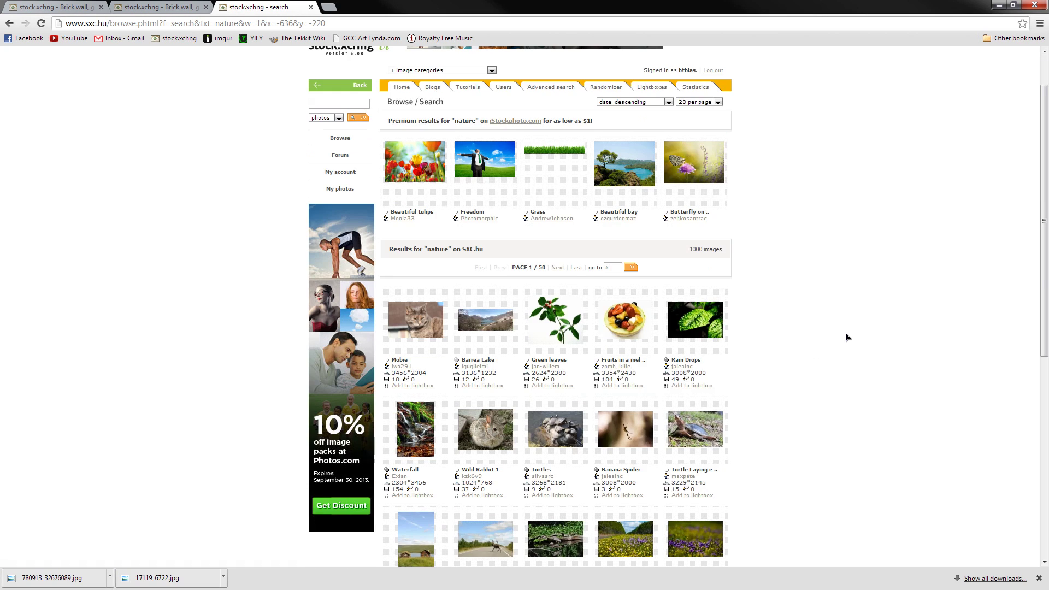
# Preview the first photos in the SXC.hu nature results and open "Barrea Lake" in a new tab
pyautogui.scroll(-3, 846, 335)
pyautogui.moveTo(616, 312)
pyautogui.moveTo(421, 219)
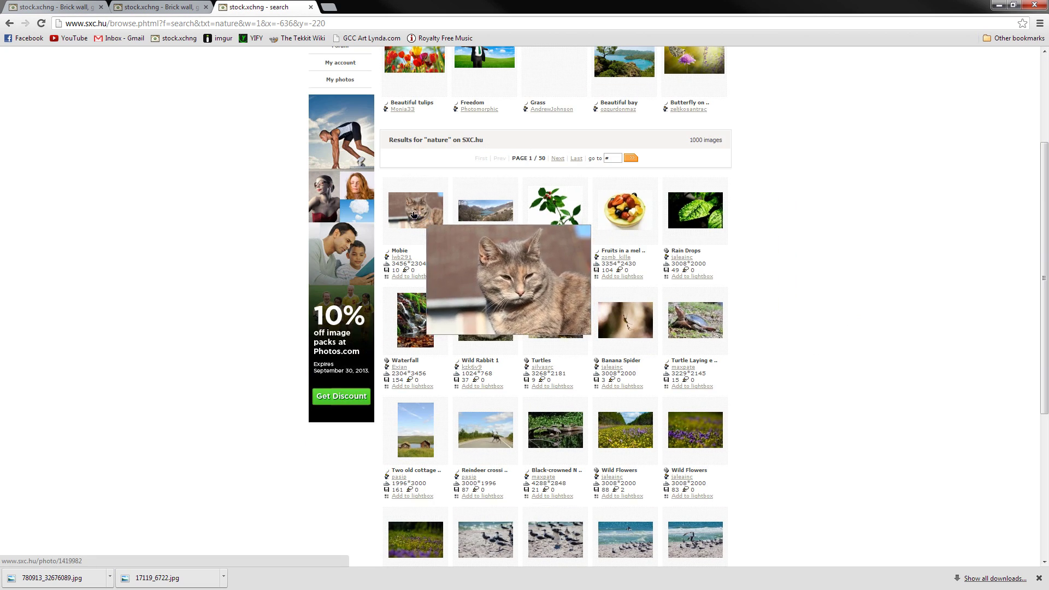
pyautogui.moveTo(486, 215)
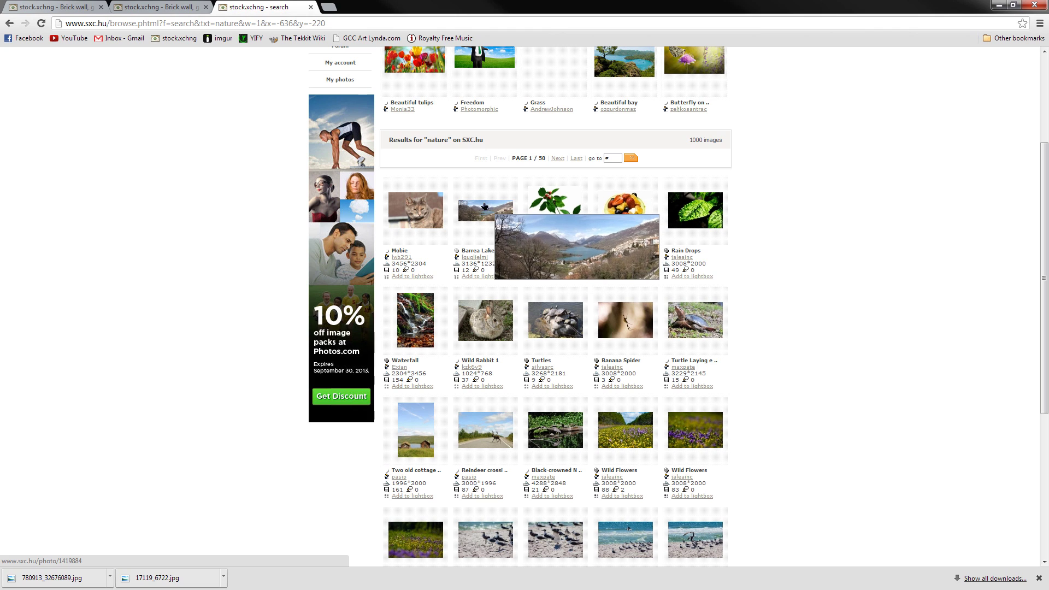
pyautogui.middleClick(493, 205)
# Preview more of the "nature" result photos at larger size and open "Waterfall" in a new tab
pyautogui.moveTo(546, 217)
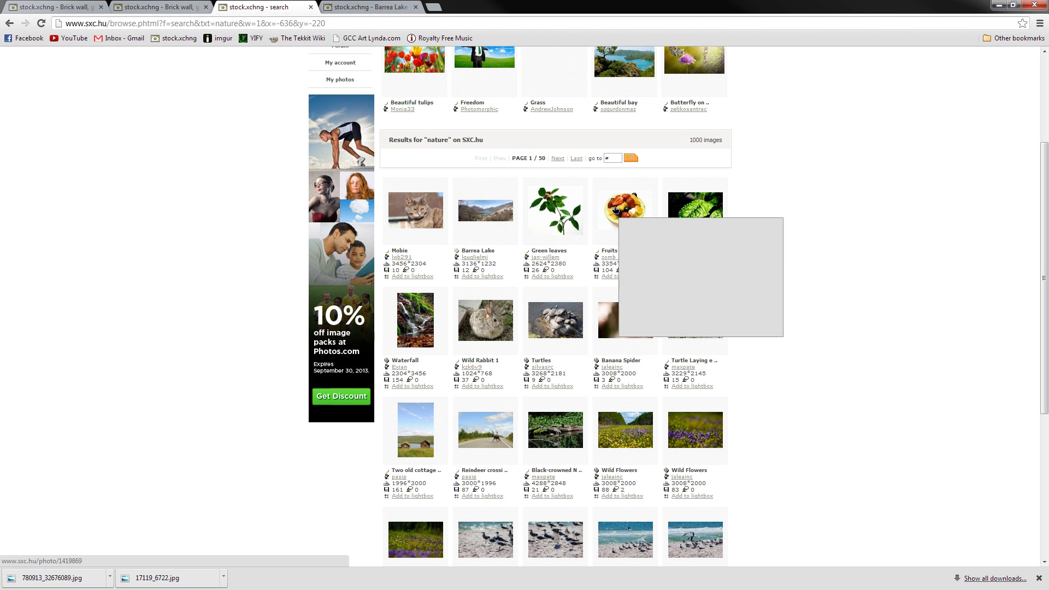
pyautogui.moveTo(695, 210)
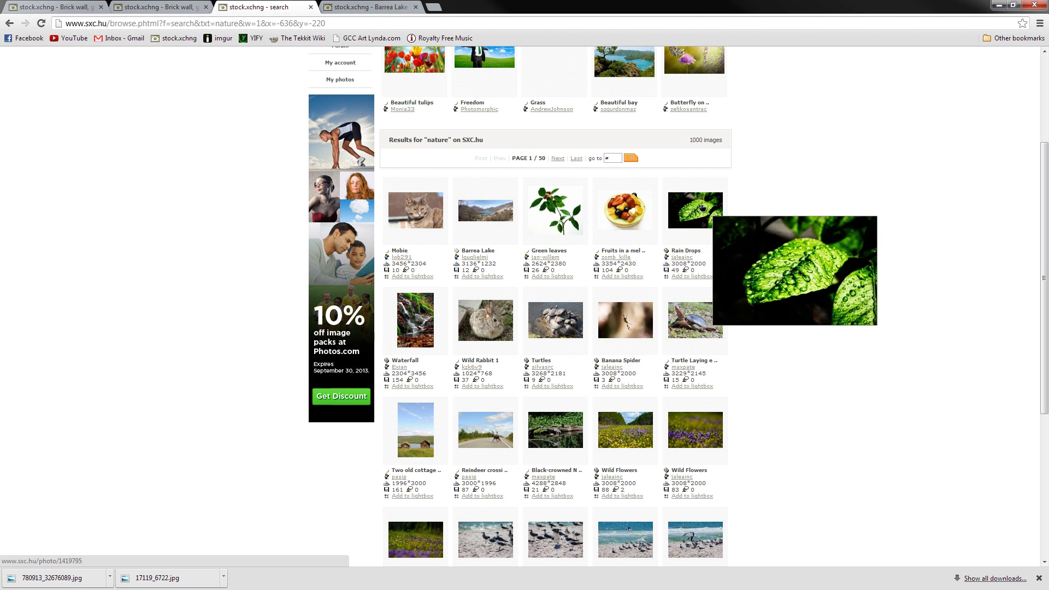
pyautogui.moveTo(692, 307)
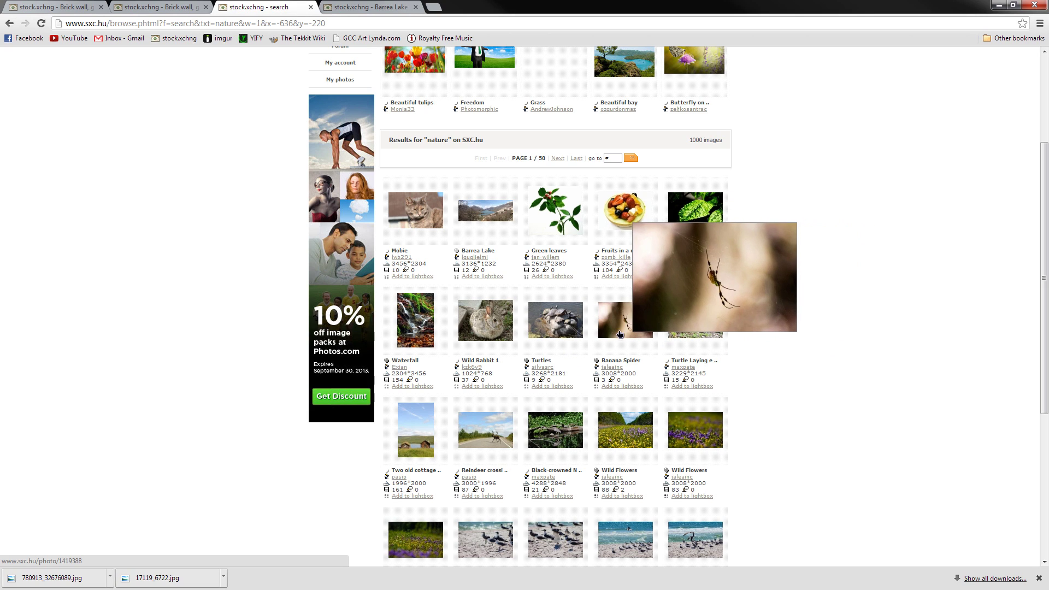
pyautogui.moveTo(562, 333)
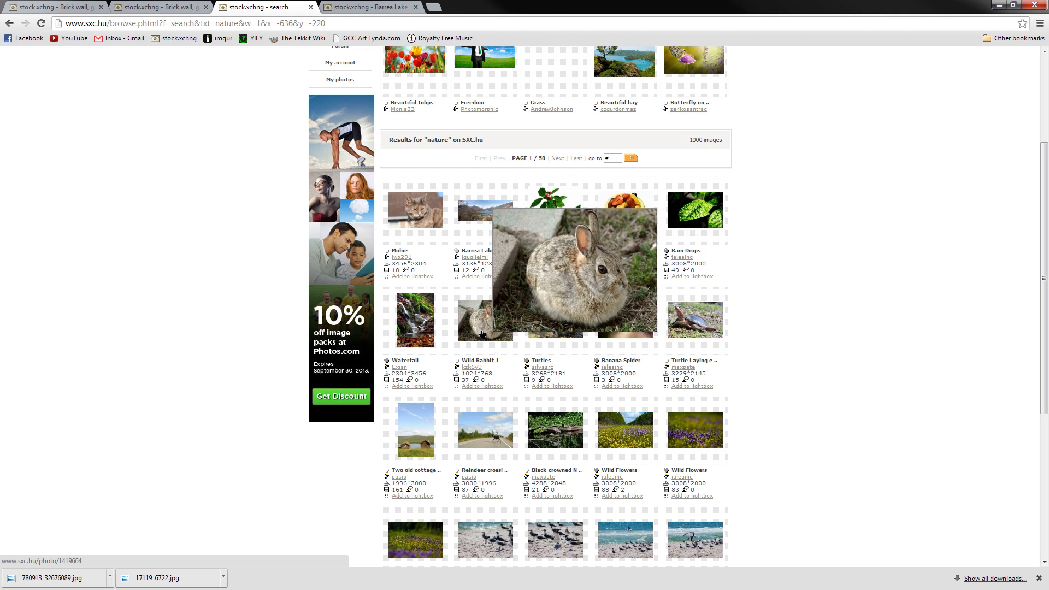
pyautogui.moveTo(412, 333)
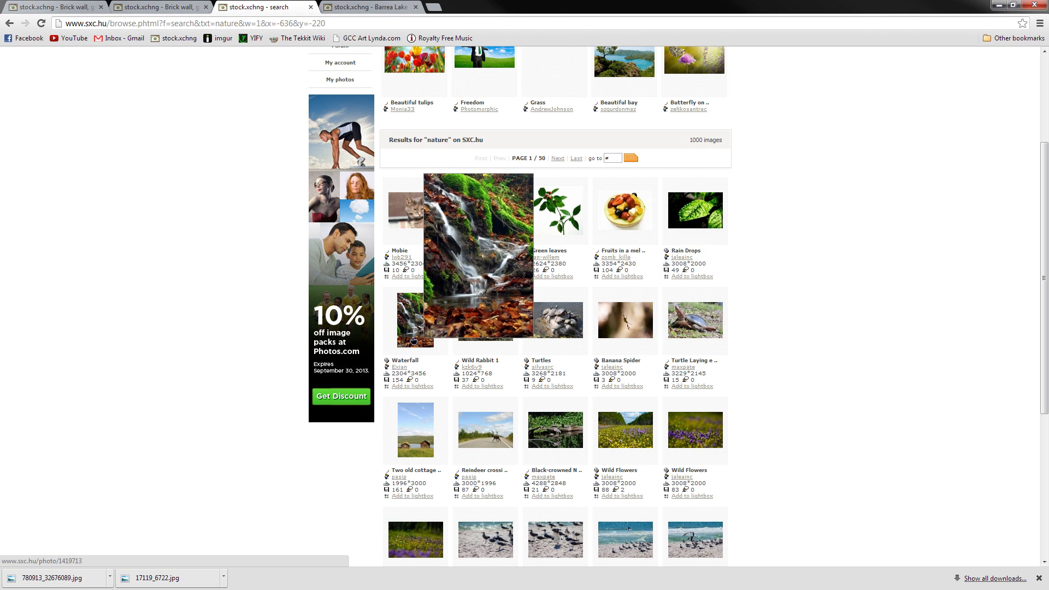
pyautogui.middleClick(412, 334)
# Preview "Two old cottages" in the "nature" results and open its photo page in a new tab
pyautogui.moveTo(415, 445)
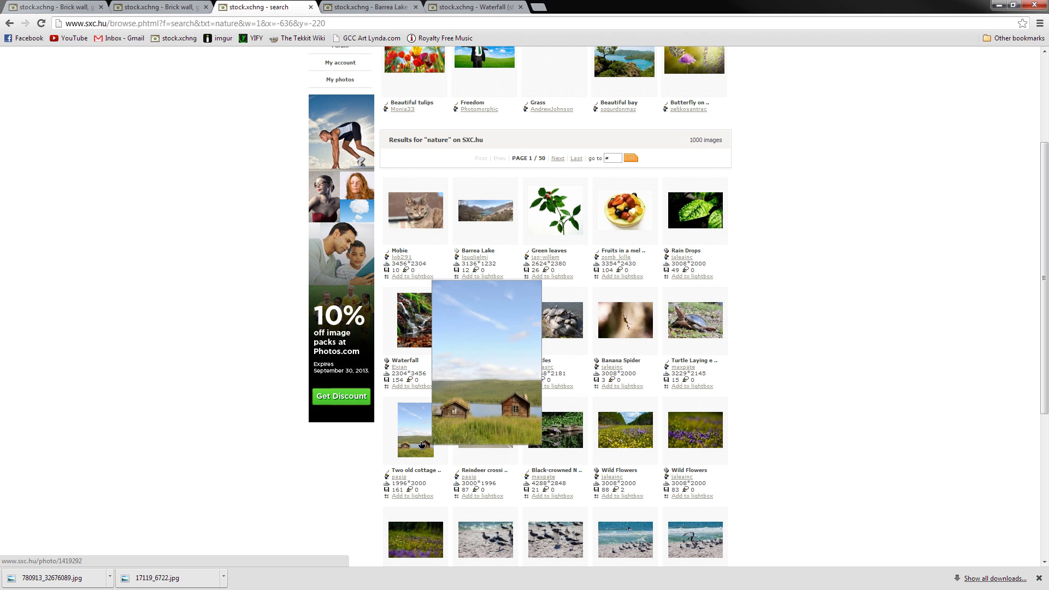
pyautogui.moveTo(425, 356)
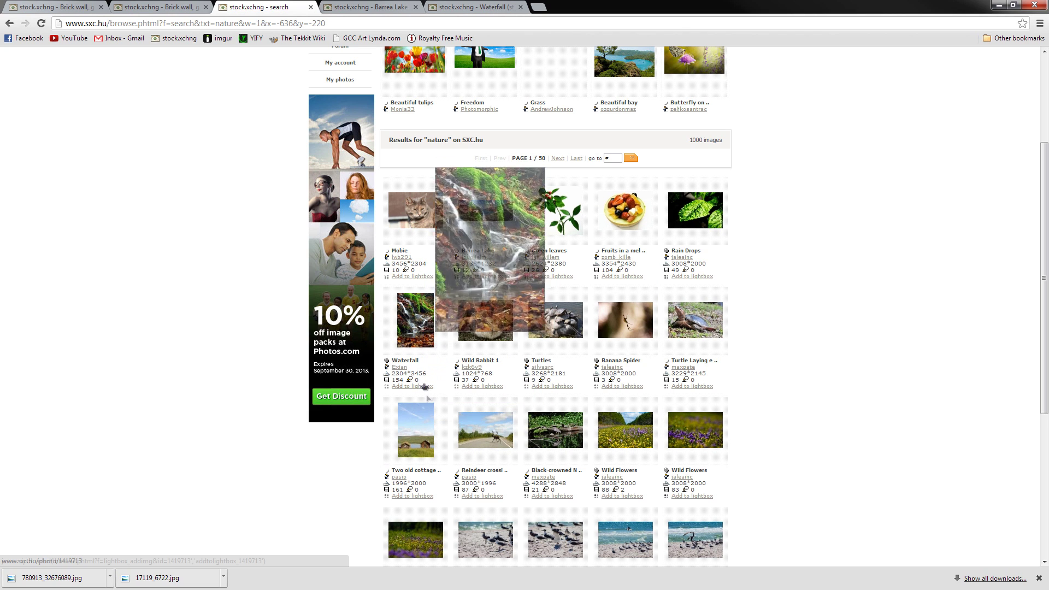
pyautogui.moveTo(414, 425)
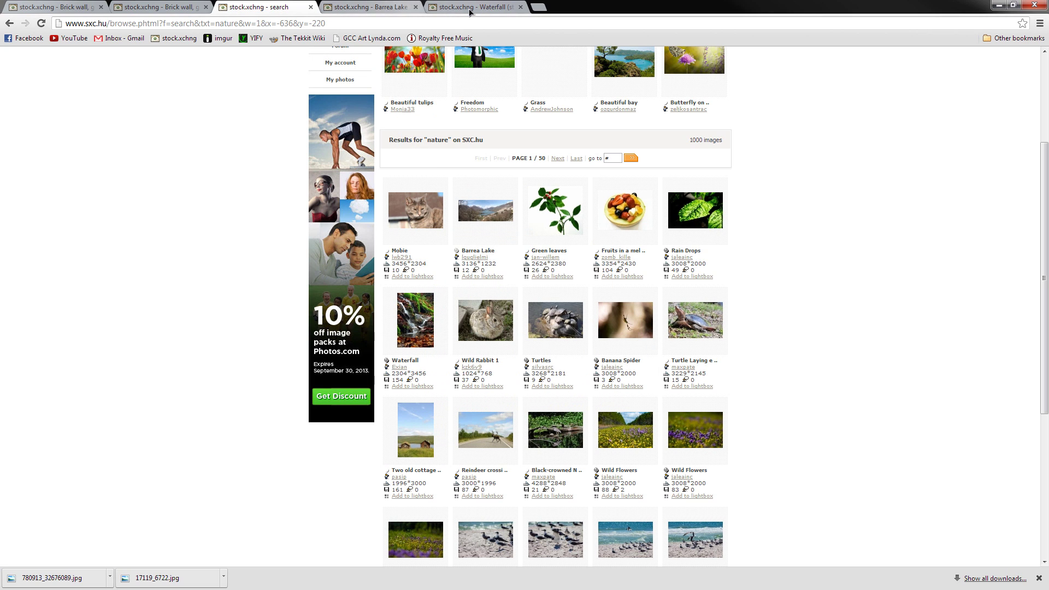
pyautogui.scroll(-1, 488, 173)
pyautogui.moveTo(407, 379)
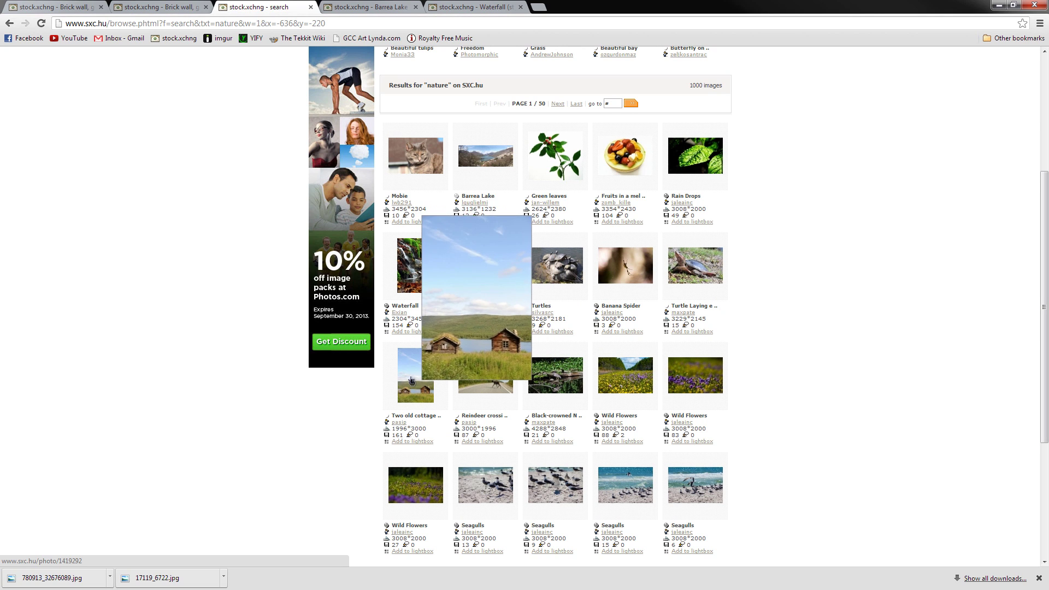
pyautogui.middleClick(411, 379)
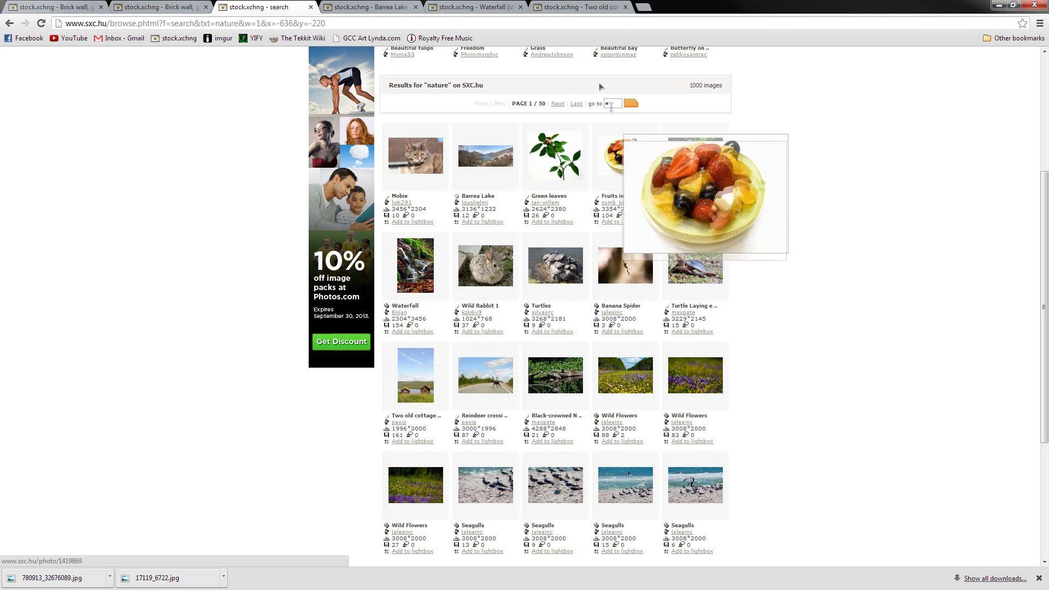
# Switch to the "Two old cottages" photo page and view its full-size image down to the cottages
pyautogui.click(568, 8)
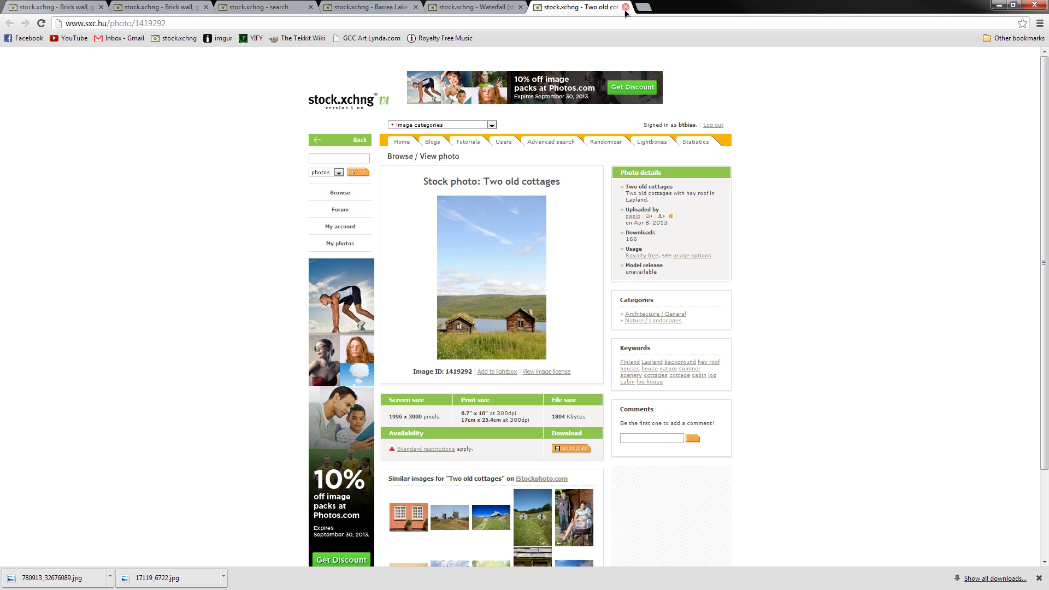
pyautogui.click(500, 308)
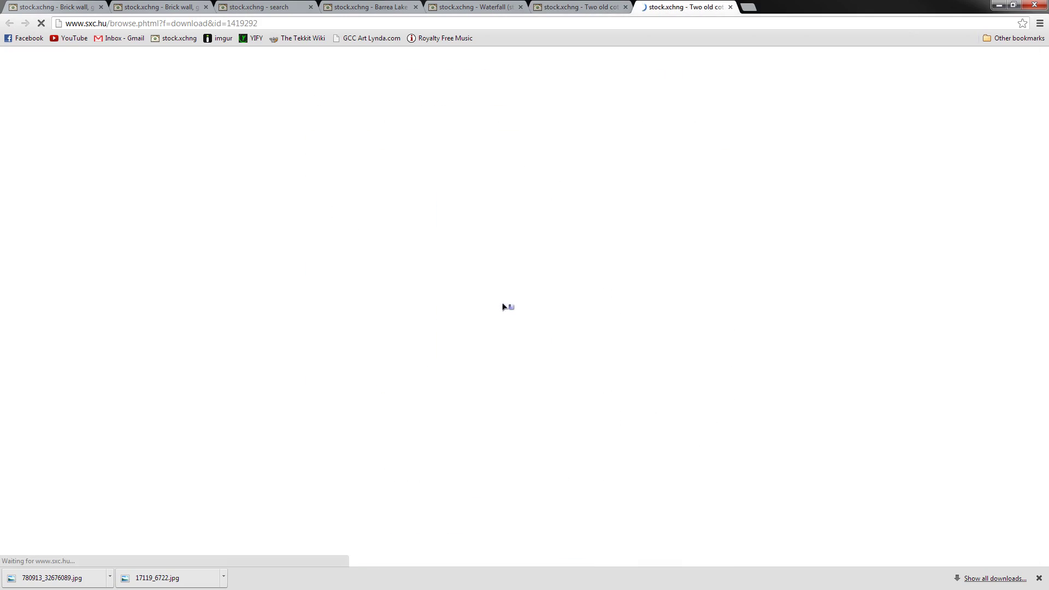
pyautogui.scroll(-10, 540, 300)
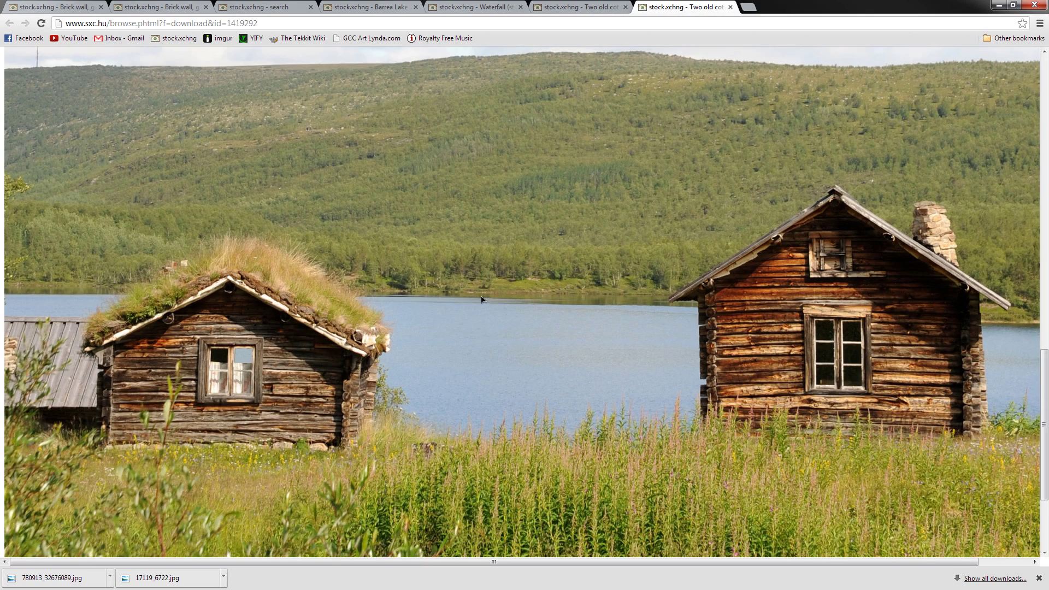
# Save the full-size cottages image as a JPEG in the stock.xchng folder and close both of its tabs
pyautogui.rightClick(563, 243)
pyautogui.click(584, 259)
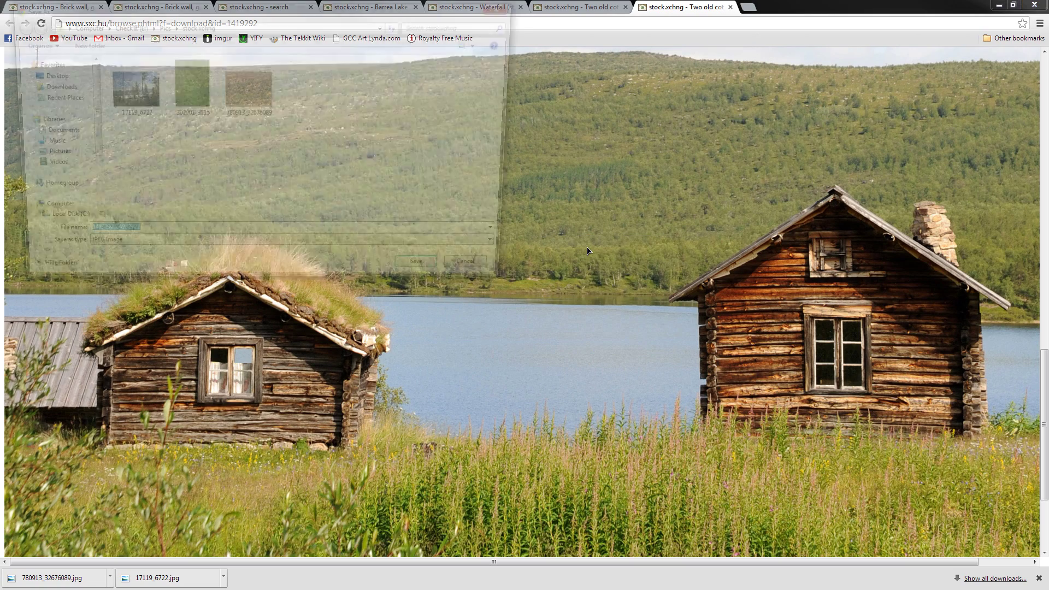
pyautogui.click(431, 280)
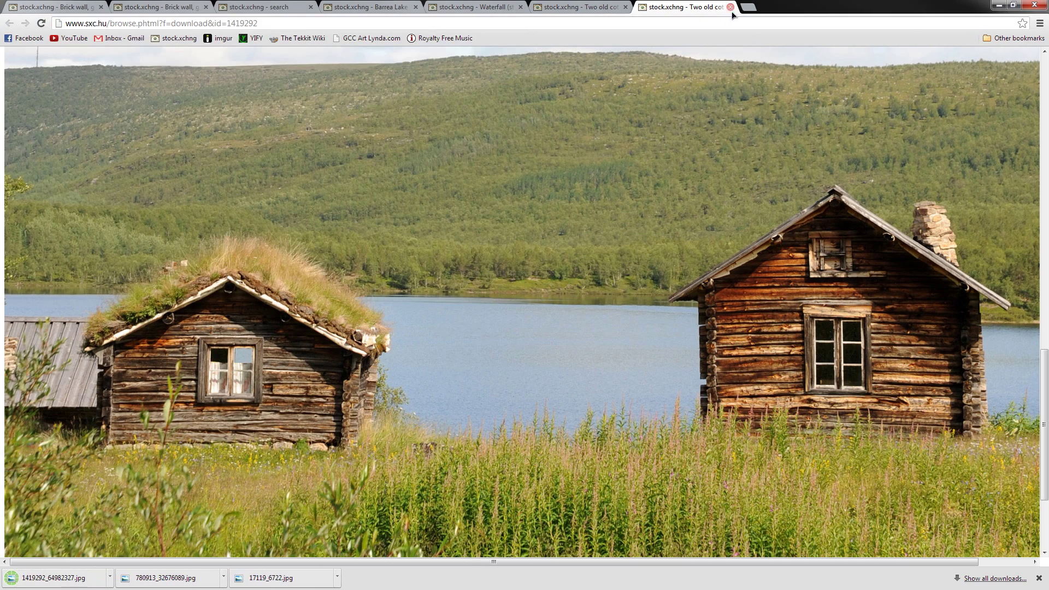
pyautogui.click(731, 8)
pyautogui.click(626, 7)
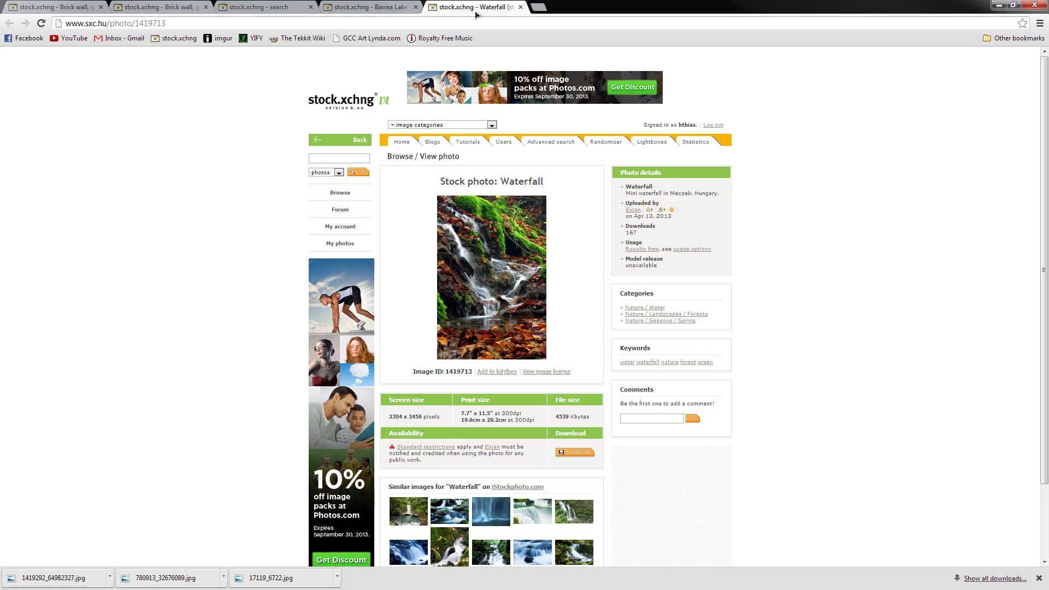
# Open the full-size "Waterfall" image from its photo page and look through it down to the fallen leaves
pyautogui.click(497, 326)
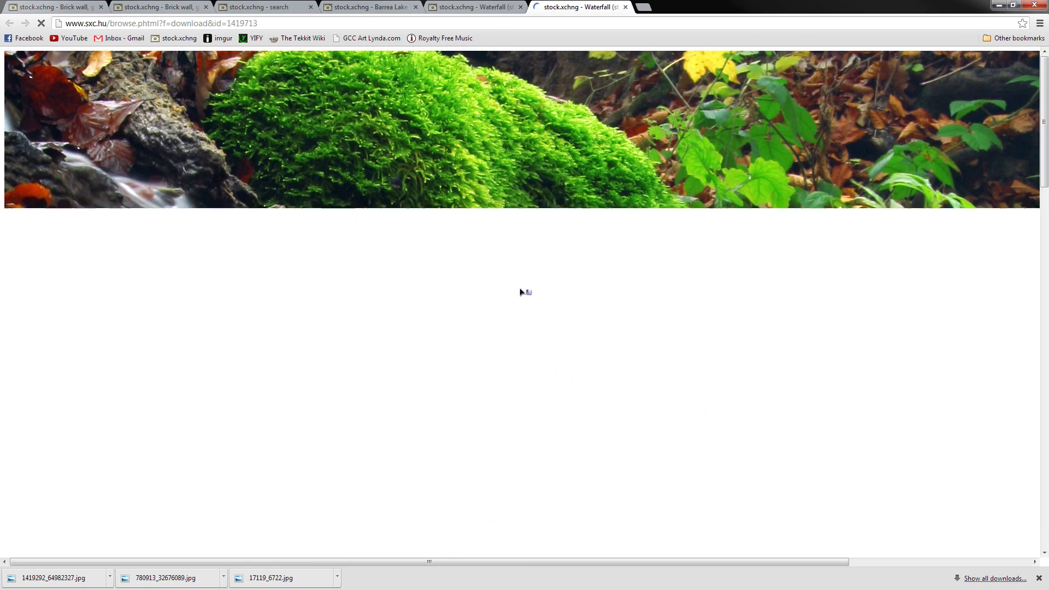
pyautogui.scroll(-4, 519, 308)
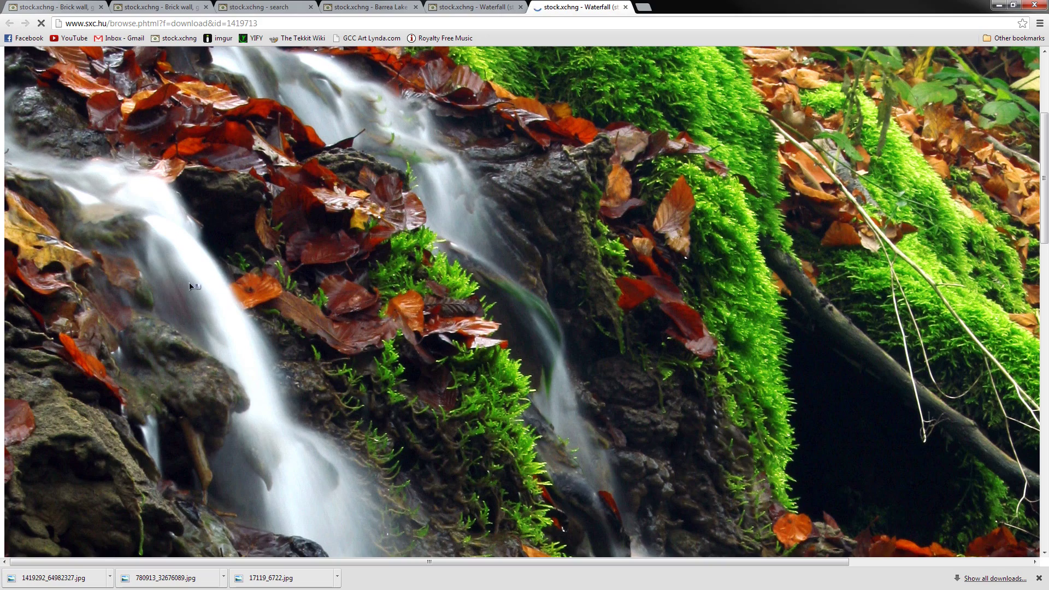
pyautogui.rightClick(484, 303)
pyautogui.click(404, 290)
pyautogui.scroll(-5, 447, 351)
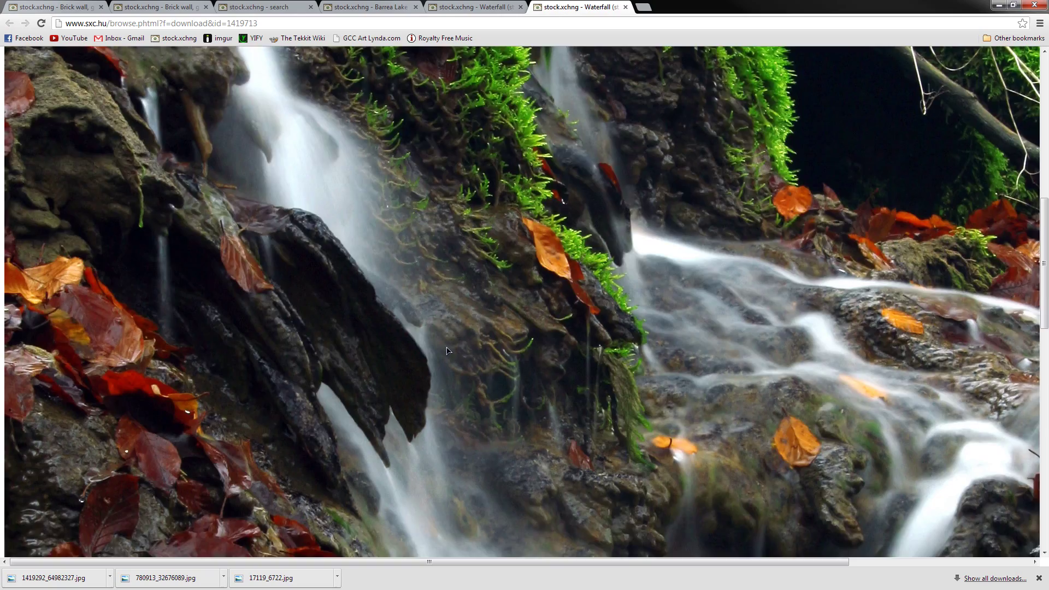
pyautogui.scroll(-8, 447, 350)
# Save the full-size waterfall image as a JPEG in the stock.xchng folder and close both waterfall tabs
pyautogui.rightClick(424, 285)
pyautogui.click(464, 299)
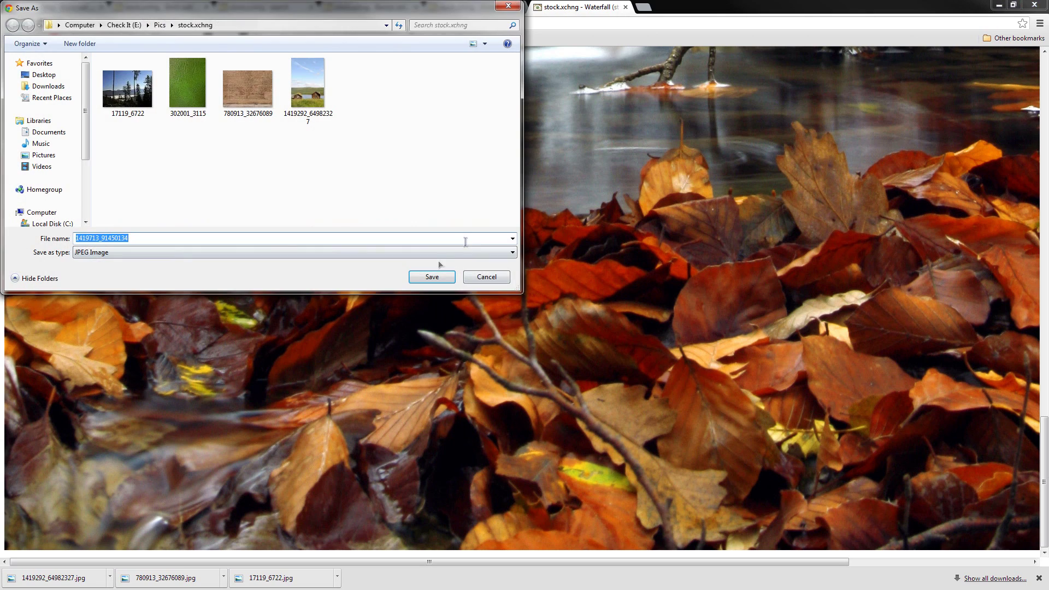
pyautogui.click(439, 284)
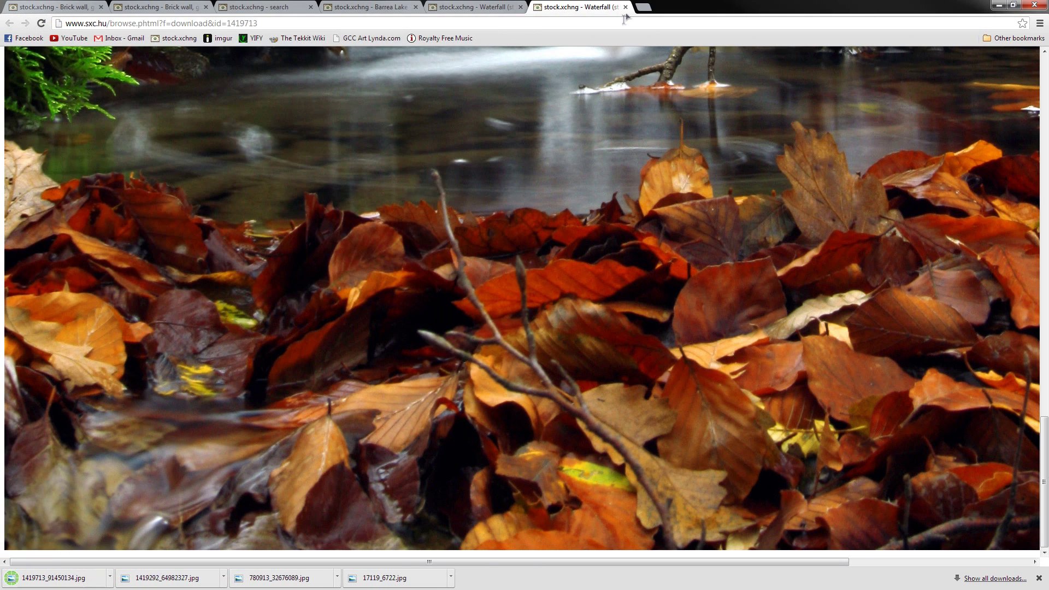
pyautogui.click(626, 7)
pyautogui.click(520, 7)
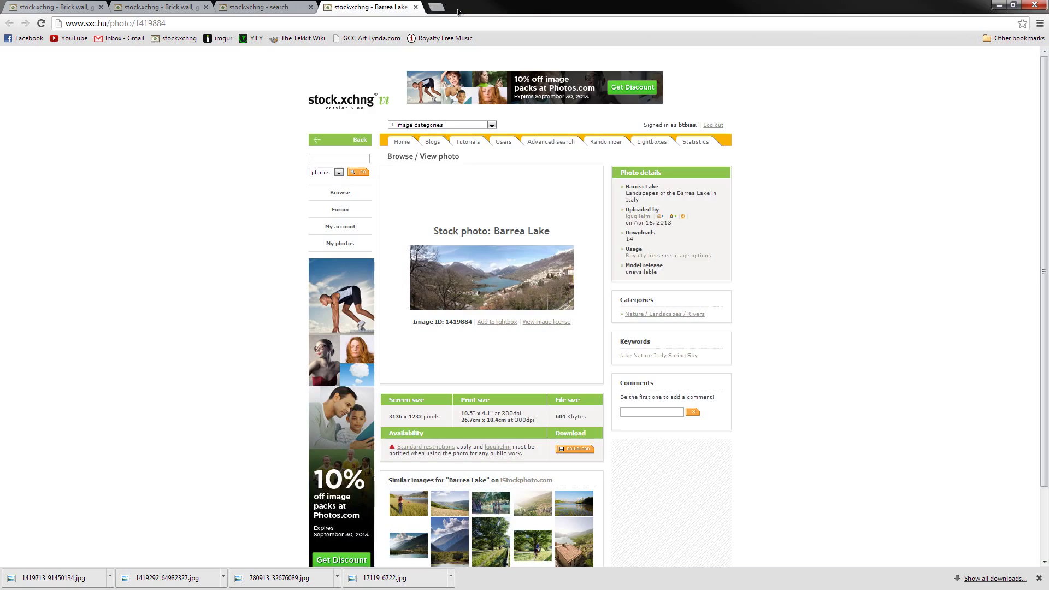
# Open the full-size "Barrea Lake" image and bring the lake and village into view
pyautogui.click(524, 288)
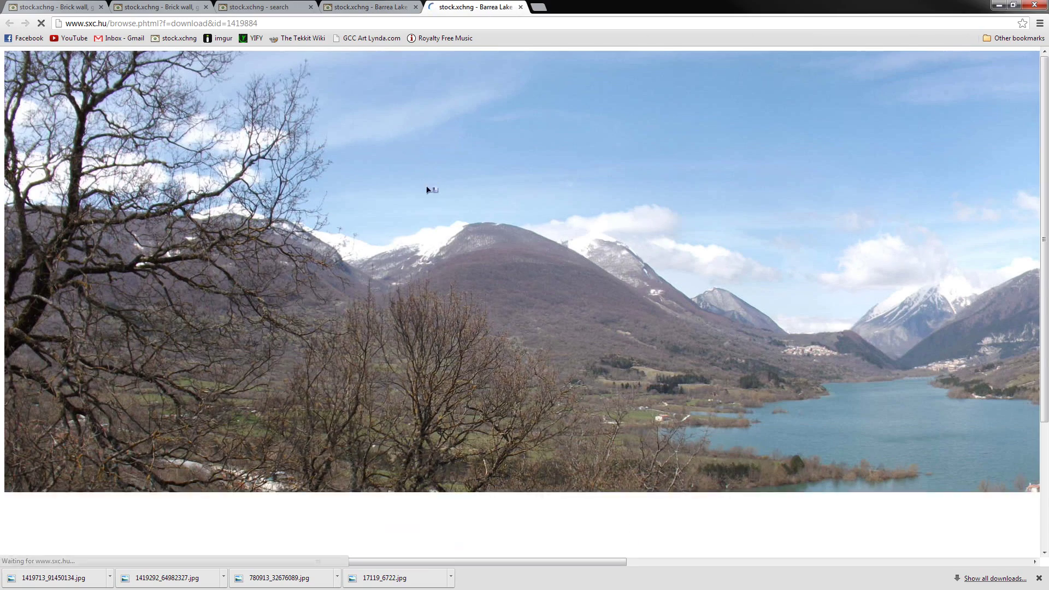
pyautogui.moveTo(549, 563); pyautogui.dragTo(741, 567)
pyautogui.scroll(-3, 614, 430)
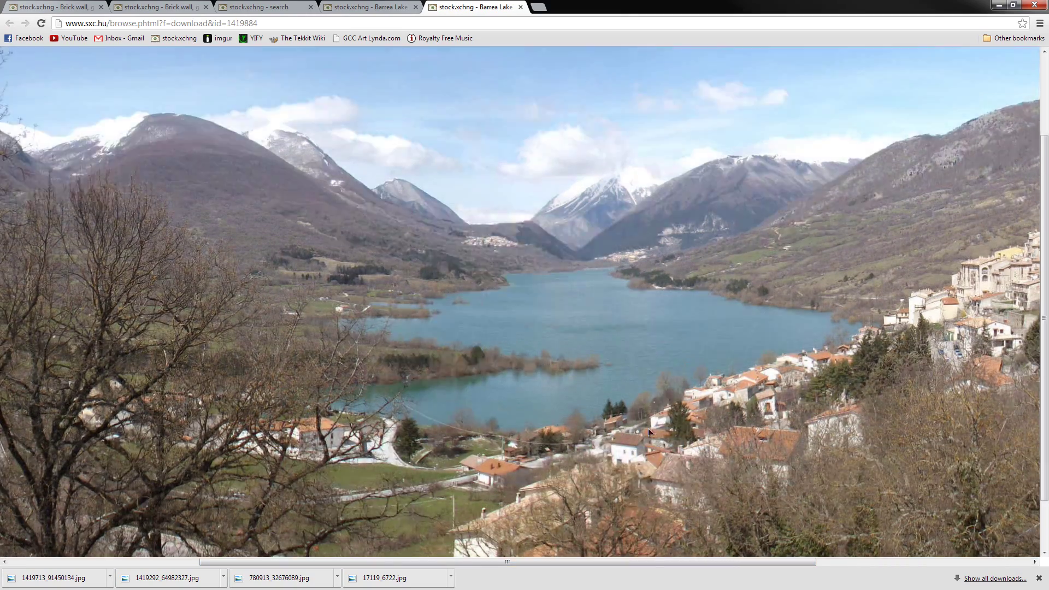
# Save the full-size Barrea Lake image as a JPEG in the stock.xchng folder and close both of its tabs
pyautogui.rightClick(588, 331)
pyautogui.click(645, 340)
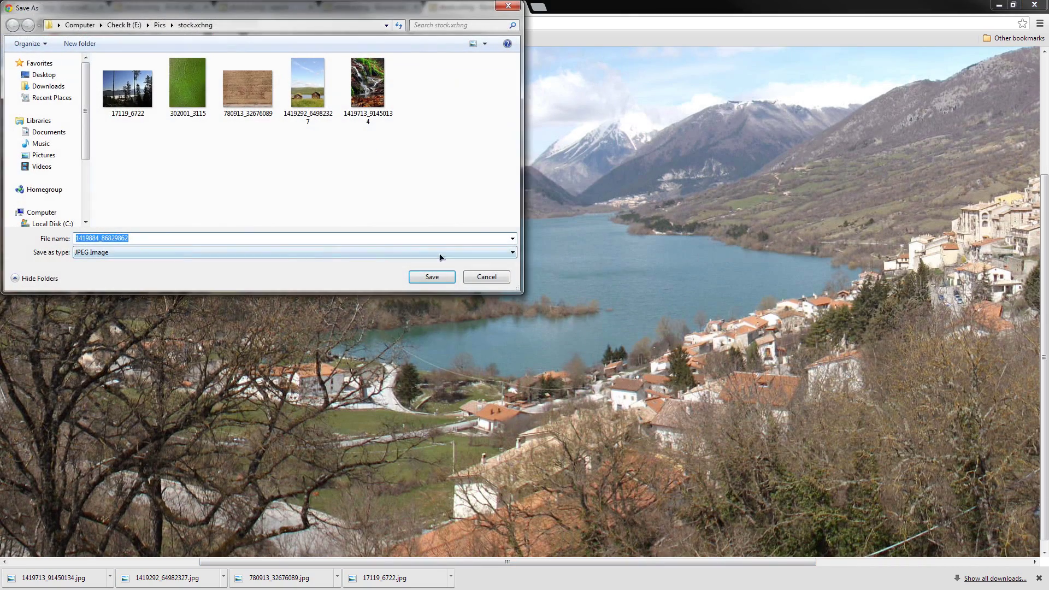
pyautogui.click(454, 283)
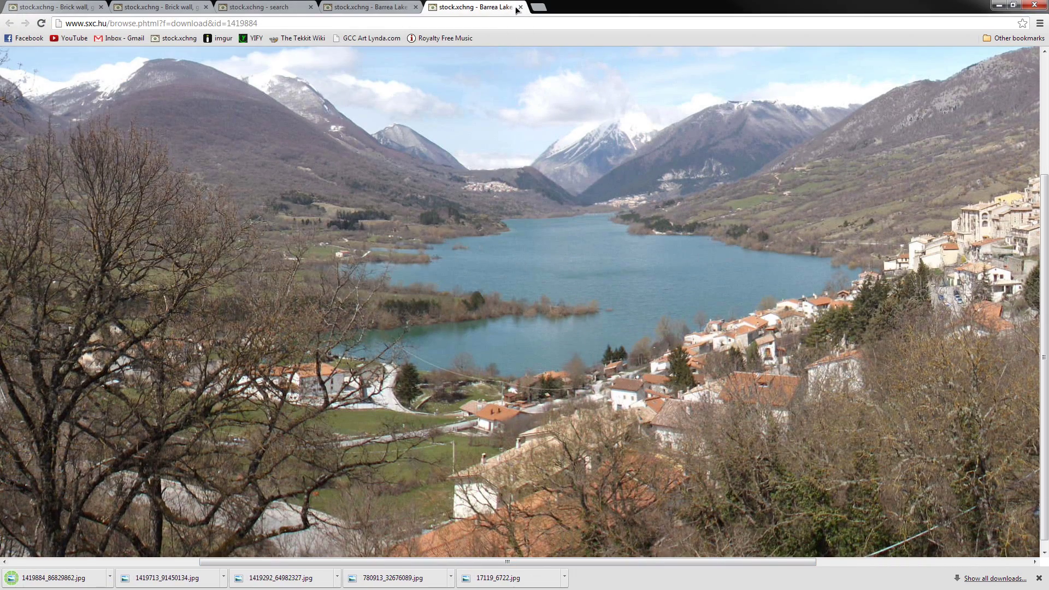
pyautogui.hotkey('alt', 'Left')
pyautogui.click(416, 7)
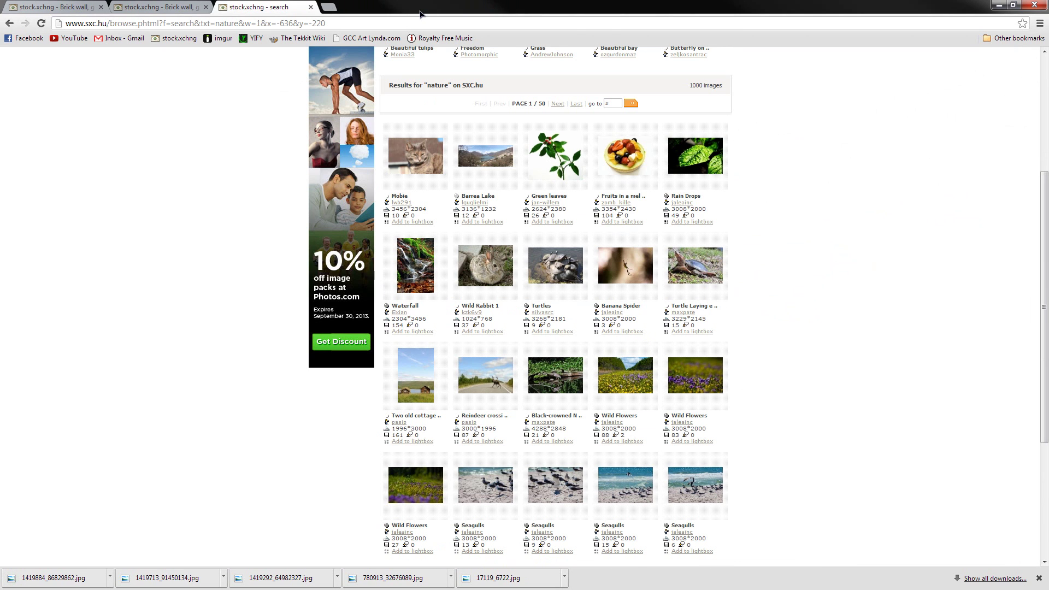
# Preview the third-row "nature" results and open "Black-crowned Night-Heron Reflecting" in a new tab, switching to it
pyautogui.moveTo(622, 377)
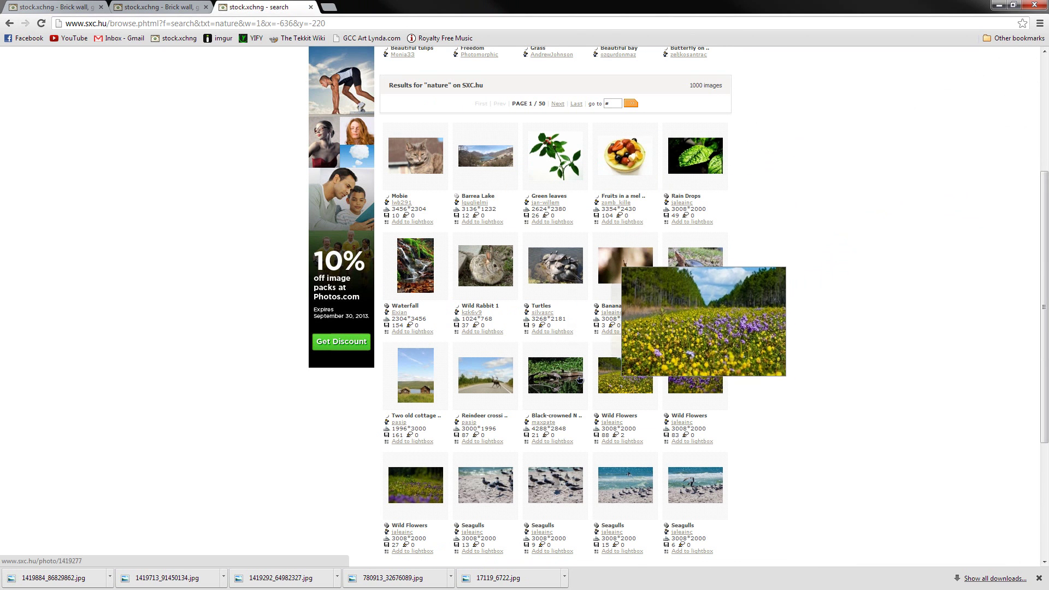
pyautogui.moveTo(557, 378)
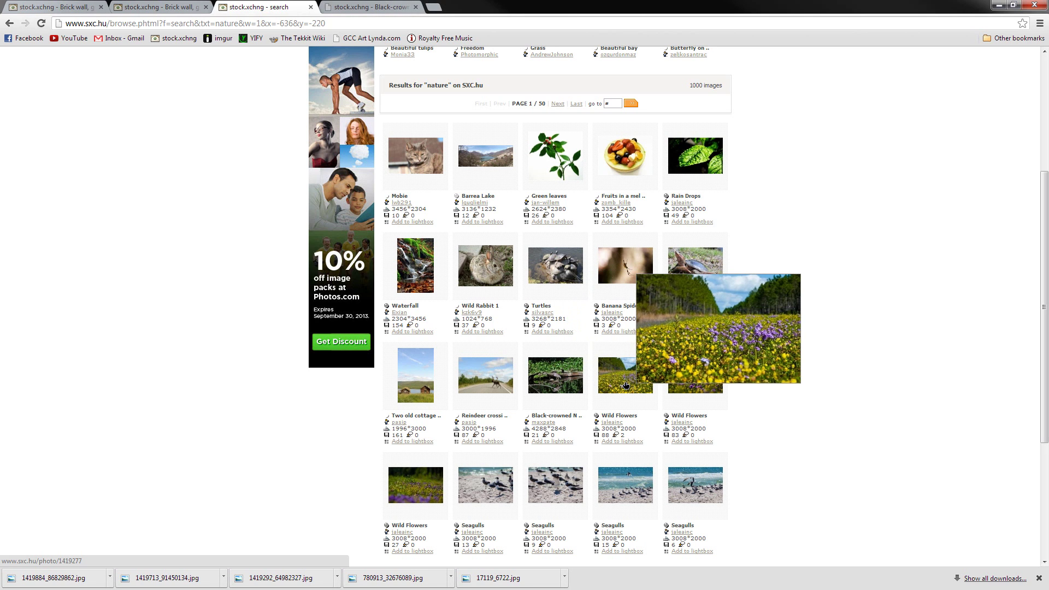
pyautogui.click(371, 9)
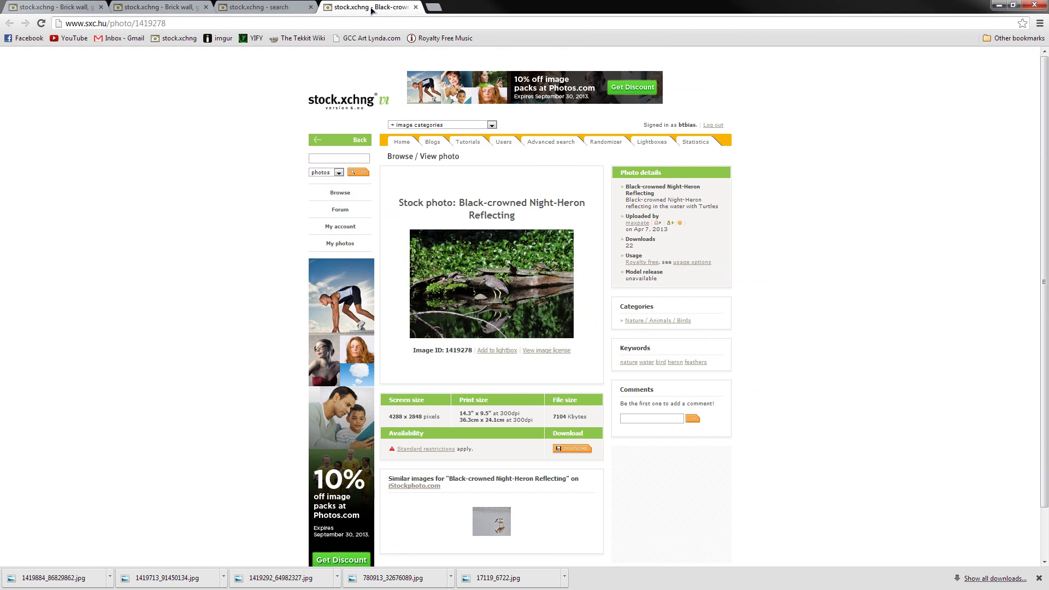
# Open the full-size night-heron image and examine the foliage, the water reflections and the heron with the turtles
pyautogui.click(529, 288)
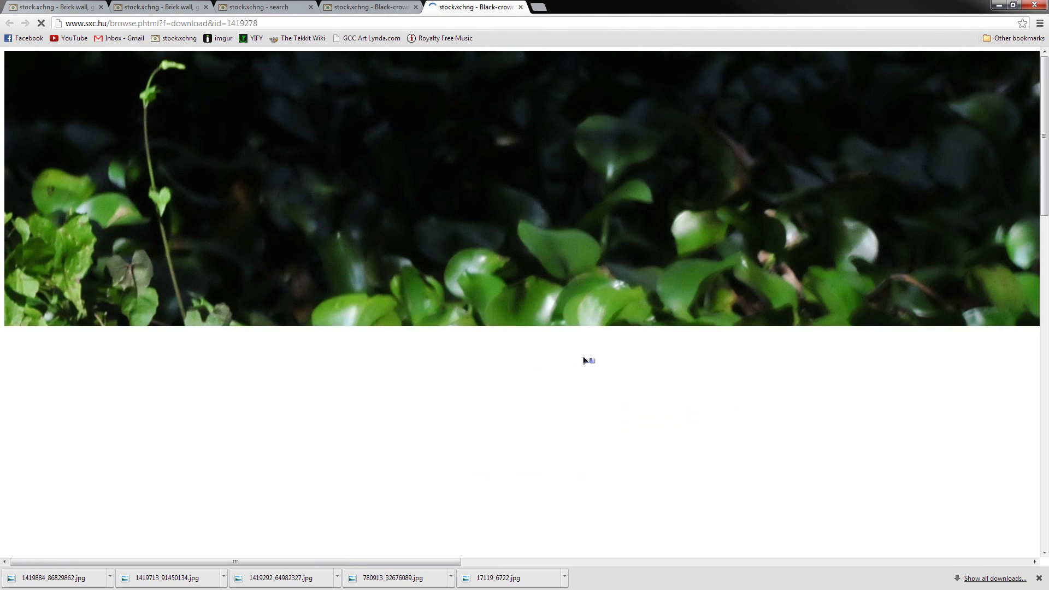
pyautogui.scroll(-2, 584, 359)
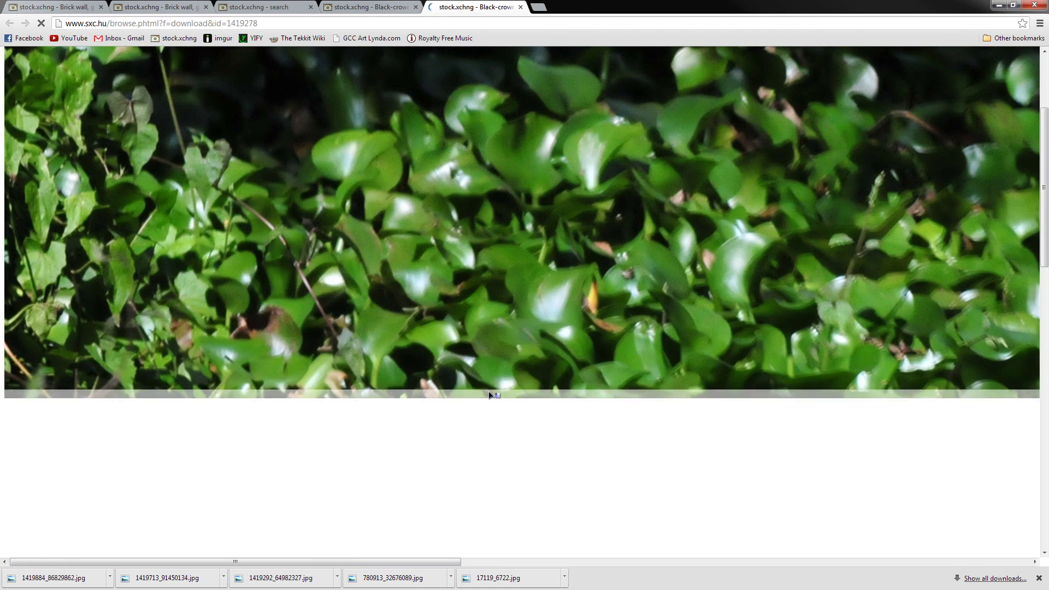
pyautogui.scroll(-5, 552, 425)
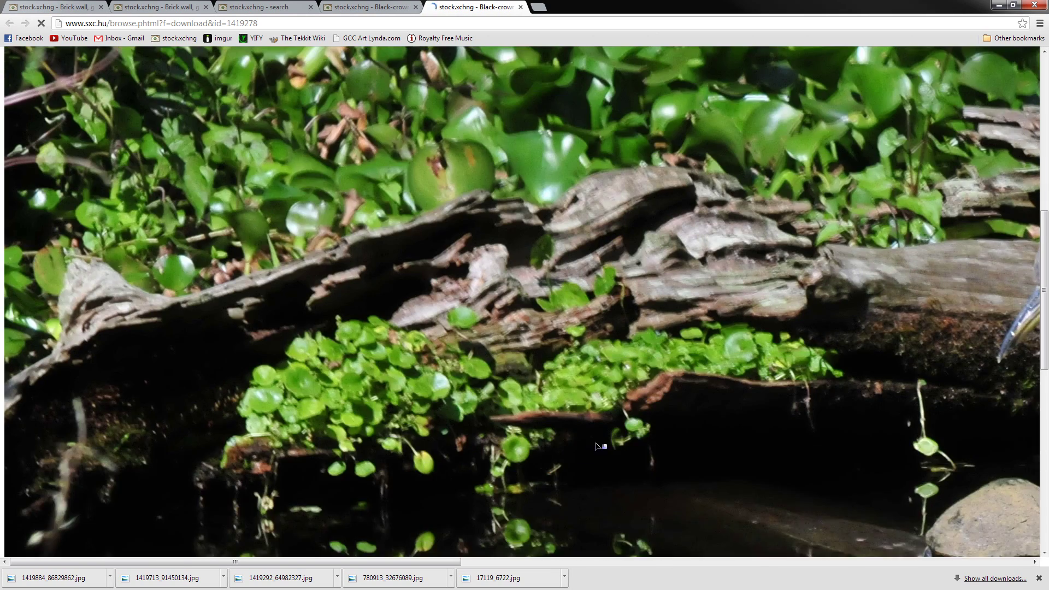
pyautogui.scroll(-8, 617, 451)
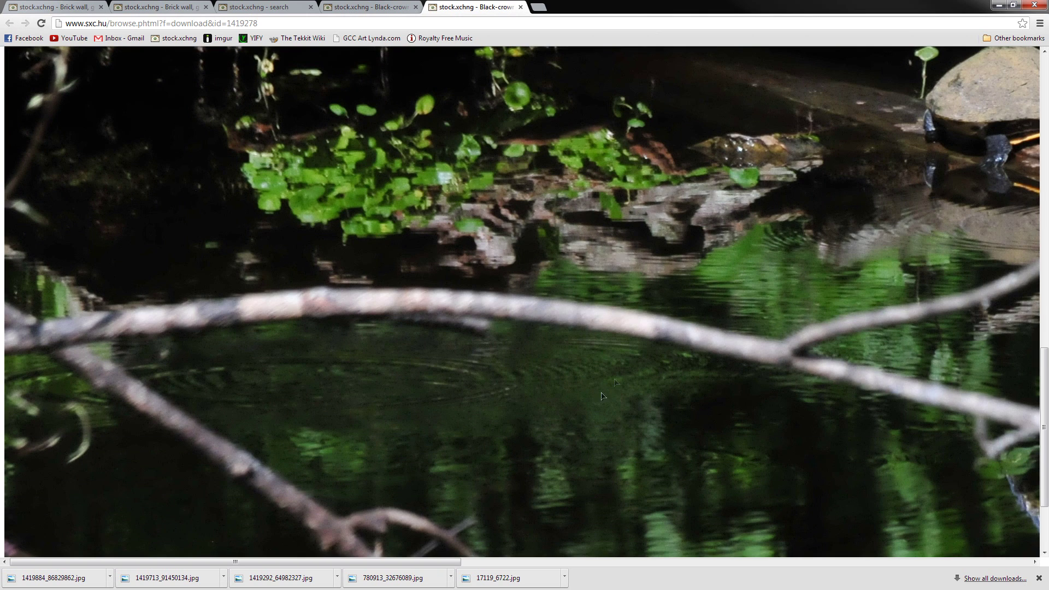
pyautogui.scroll(-2, 541, 526)
pyautogui.moveTo(435, 564); pyautogui.dragTo(792, 562)
pyautogui.scroll(7, 547, 405)
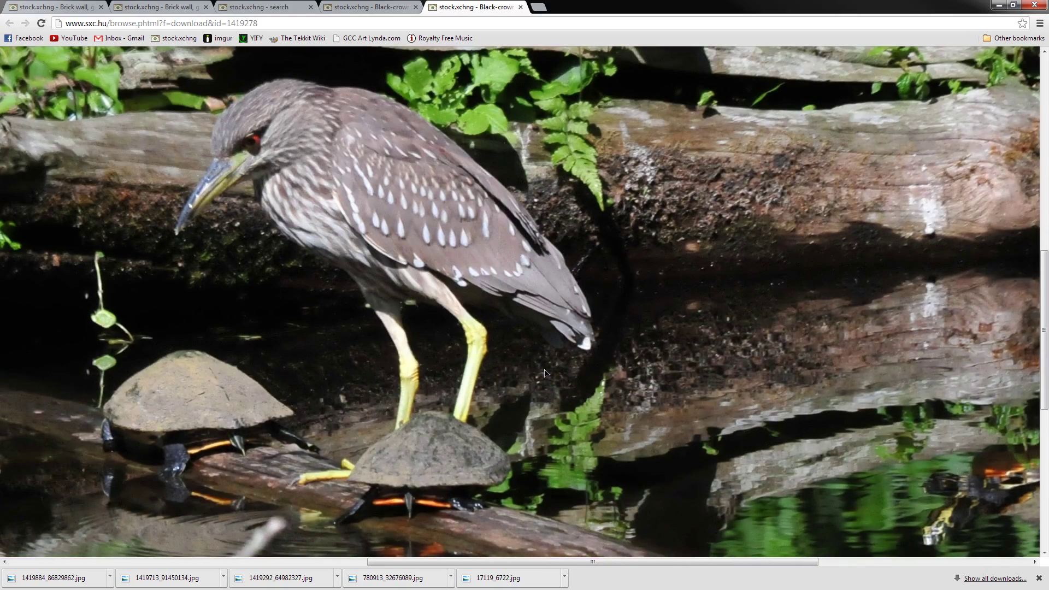
# Look over the full-size night-heron image once more, including the foliage above the bird, and close both of its tabs
pyautogui.scroll(1, 544, 373)
pyautogui.moveTo(533, 564); pyautogui.dragTo(460, 559)
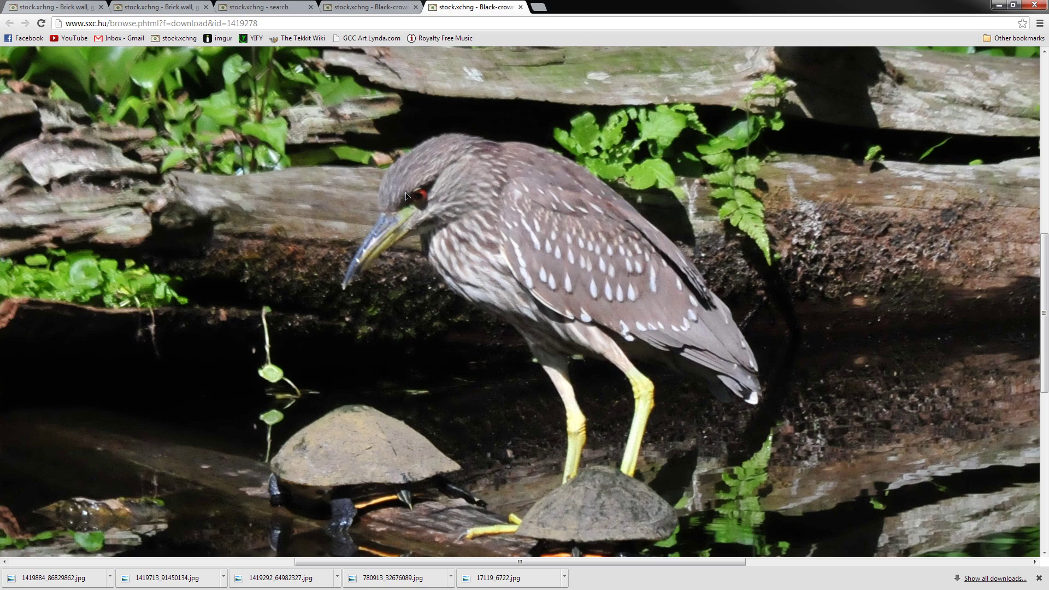
pyautogui.scroll(5, 546, 427)
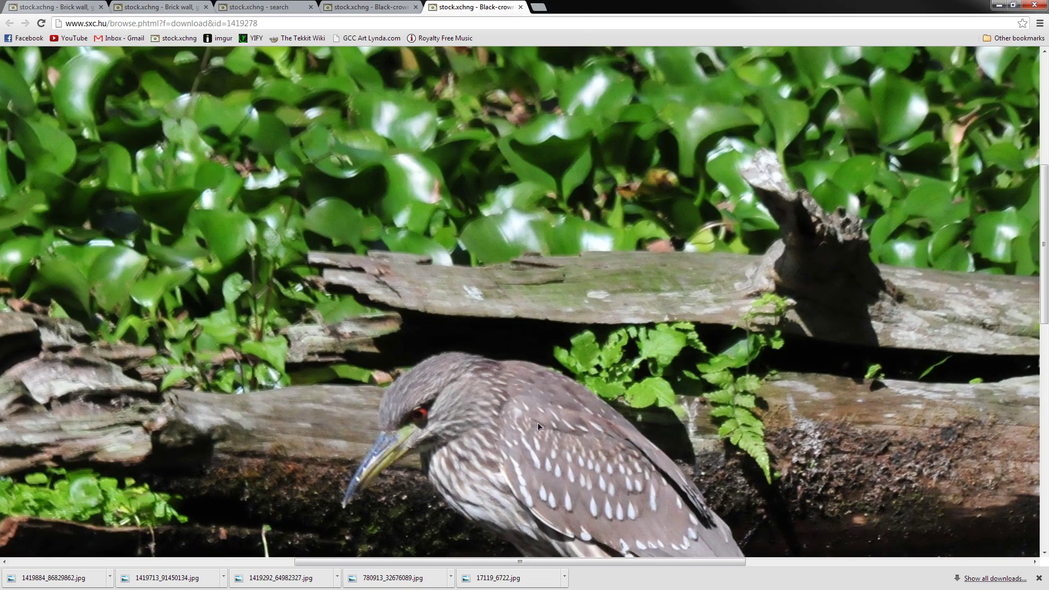
pyautogui.scroll(-5, 546, 427)
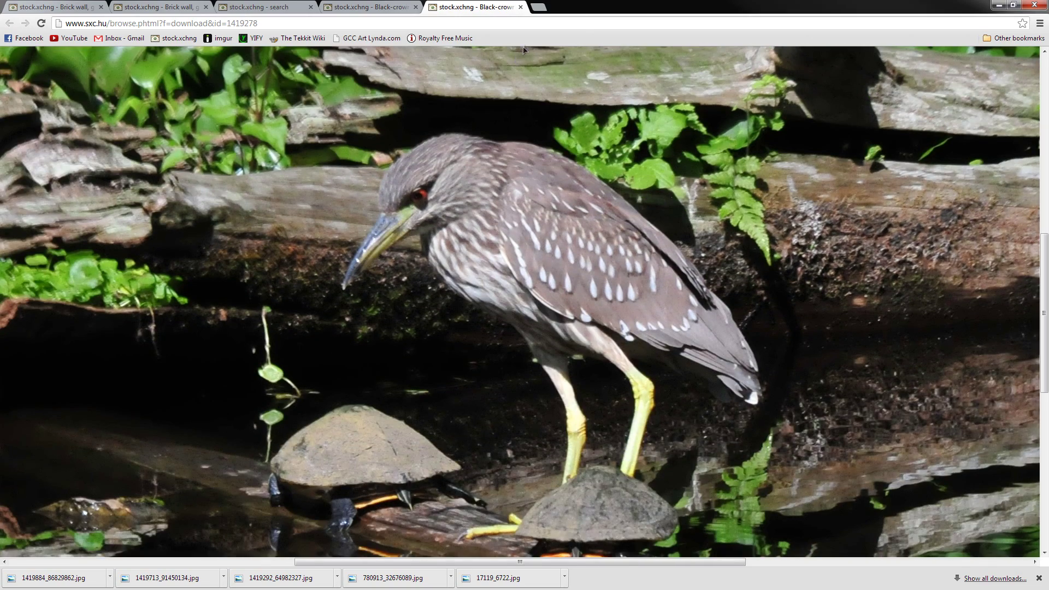
pyautogui.click(521, 7)
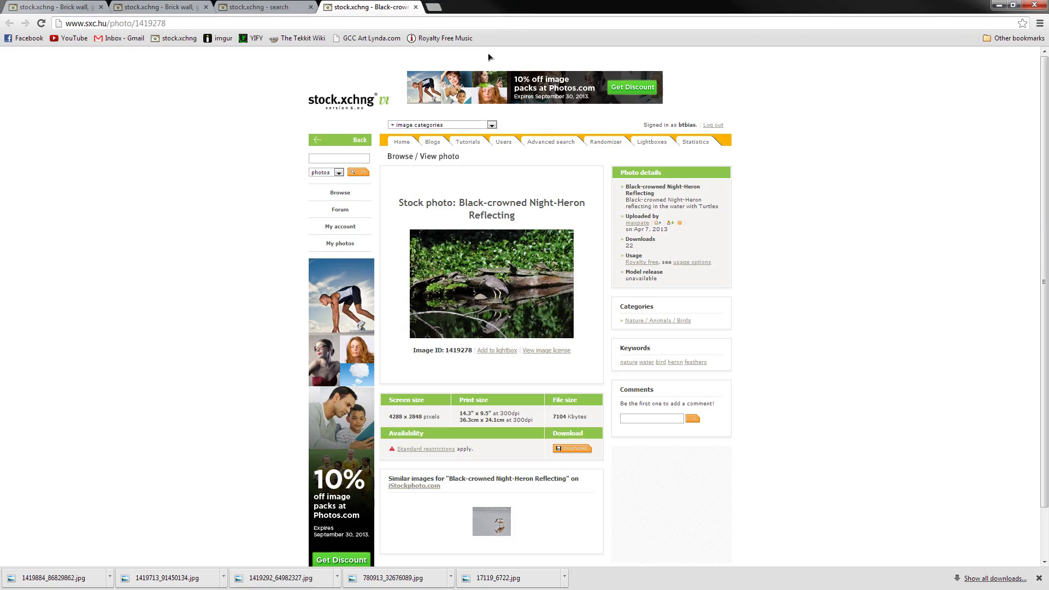
pyautogui.click(415, 7)
# Open the "Polish Landscape" photo from the "nature" results in a new tab, display it full size and look across the meadow
pyautogui.scroll(-2, 751, 412)
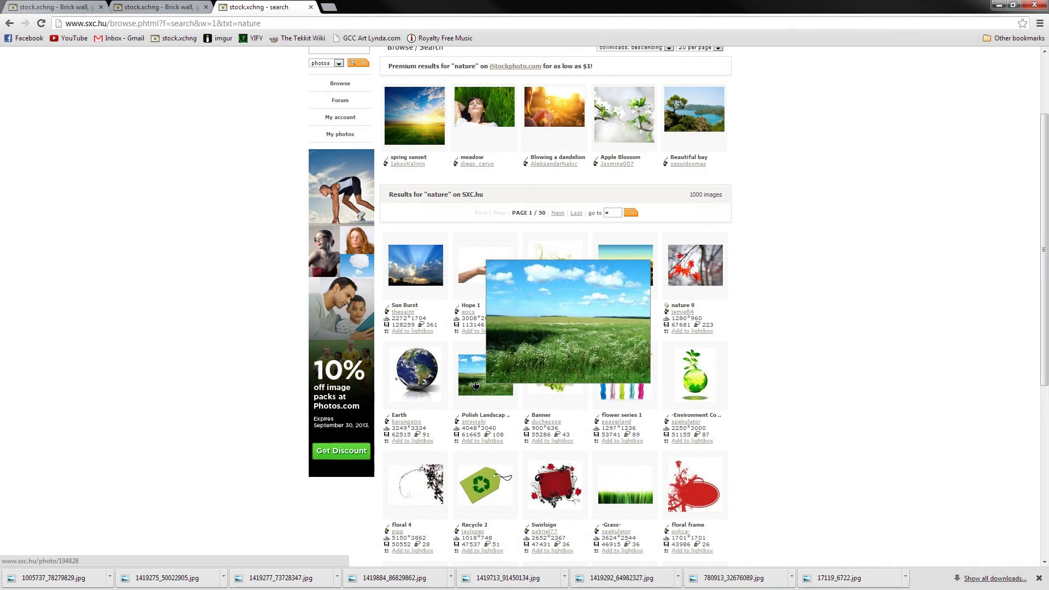
pyautogui.middleClick(475, 385)
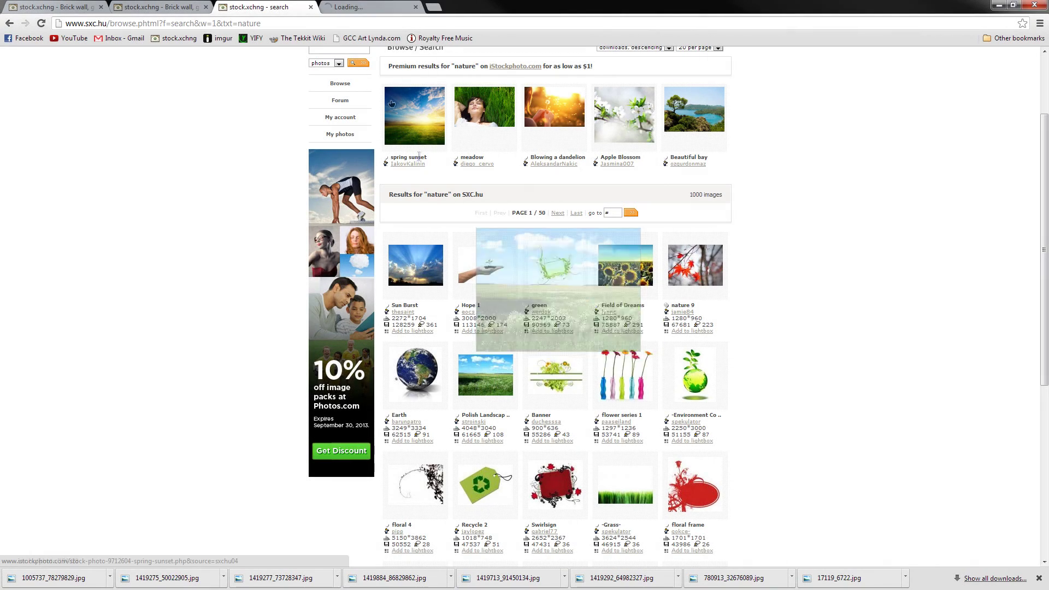
pyautogui.click(371, 7)
pyautogui.click(499, 272)
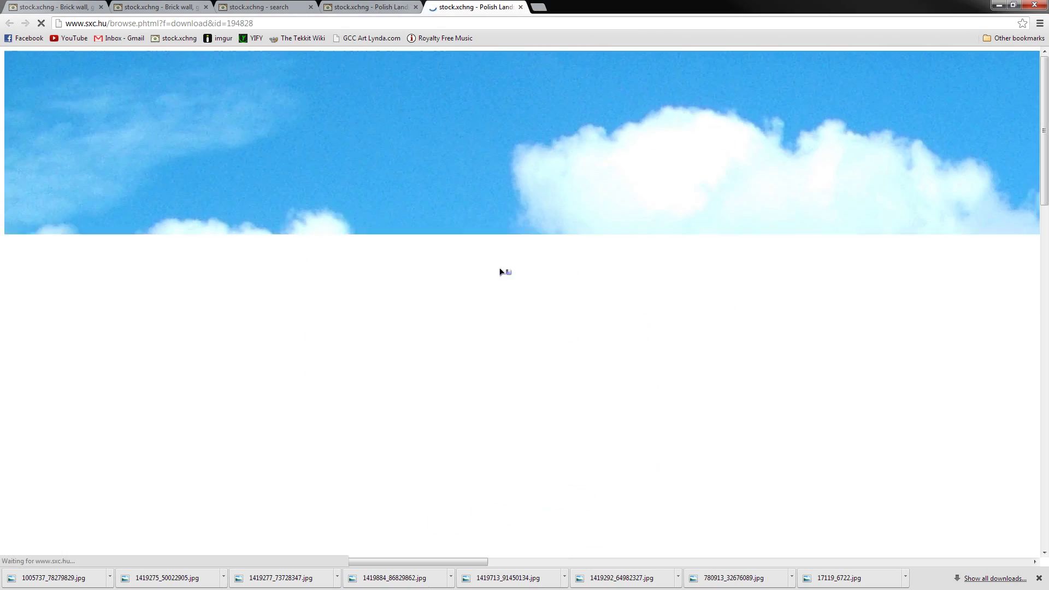
pyautogui.scroll(-10, 500, 272)
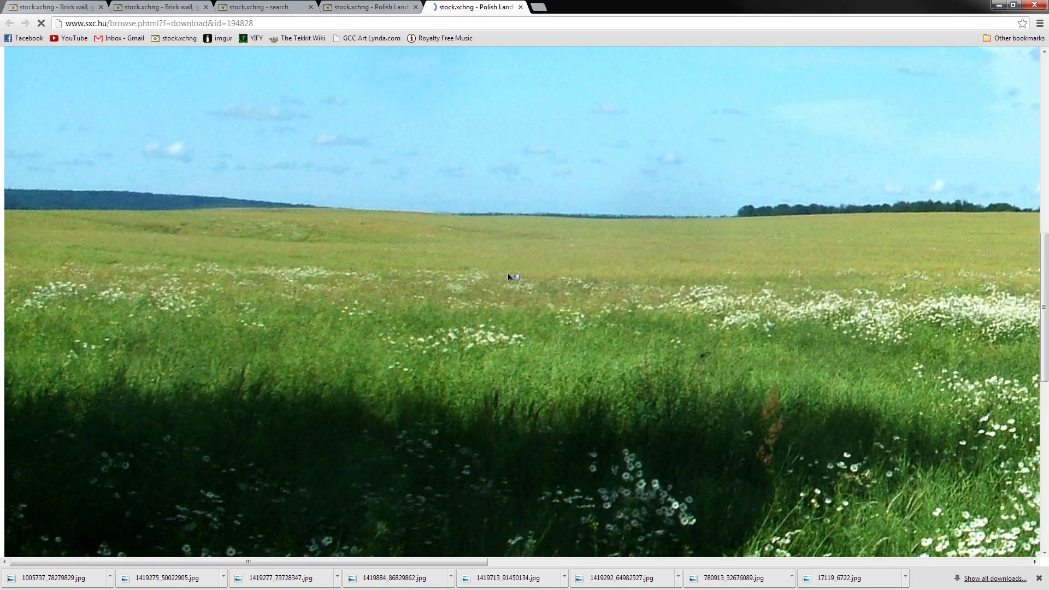
pyautogui.moveTo(462, 563); pyautogui.dragTo(708, 504)
pyautogui.moveTo(659, 570); pyautogui.dragTo(943, 570)
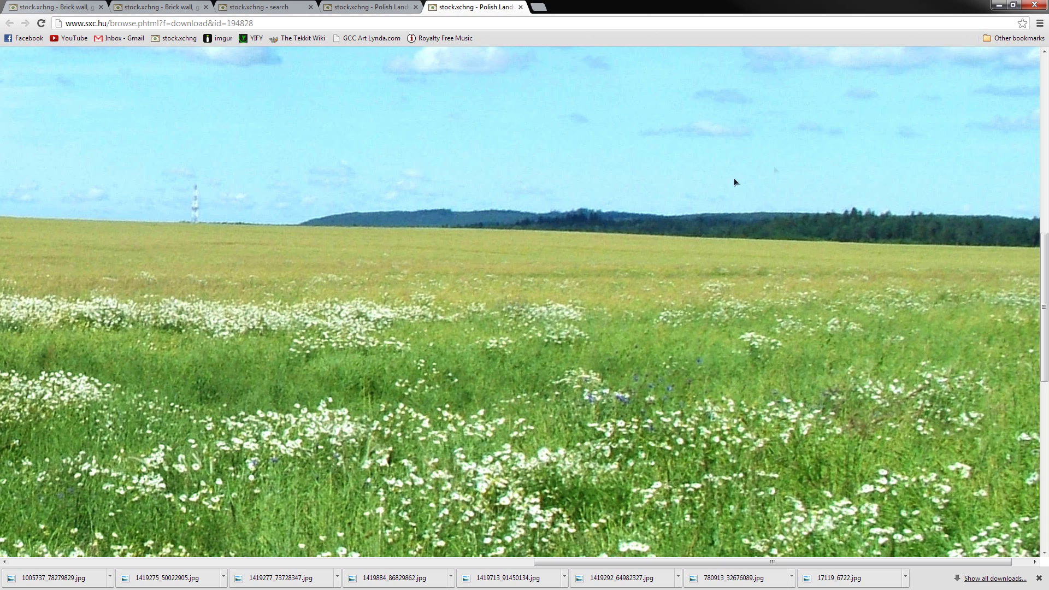
# Save the full-size Polish Landscape image as a JPEG in the stock.xchng folder
pyautogui.rightClick(590, 353)
pyautogui.click(627, 354)
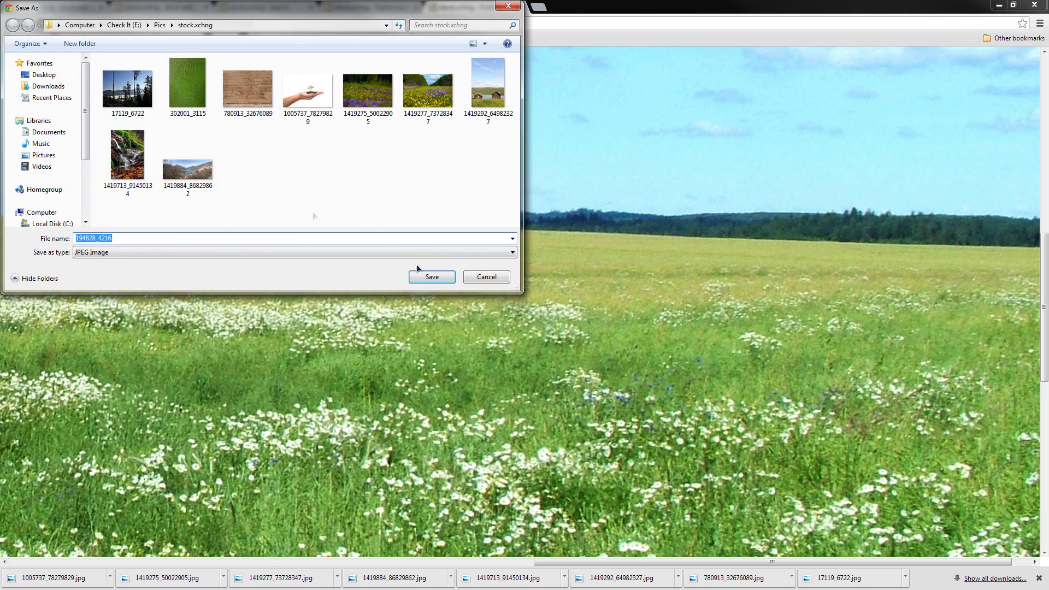
pyautogui.click(434, 277)
# Search the photos for "standing" from the Polish Landscape photo page and preview the first-row results
pyautogui.hotkey('ctrl', 'shift', 'Tab')
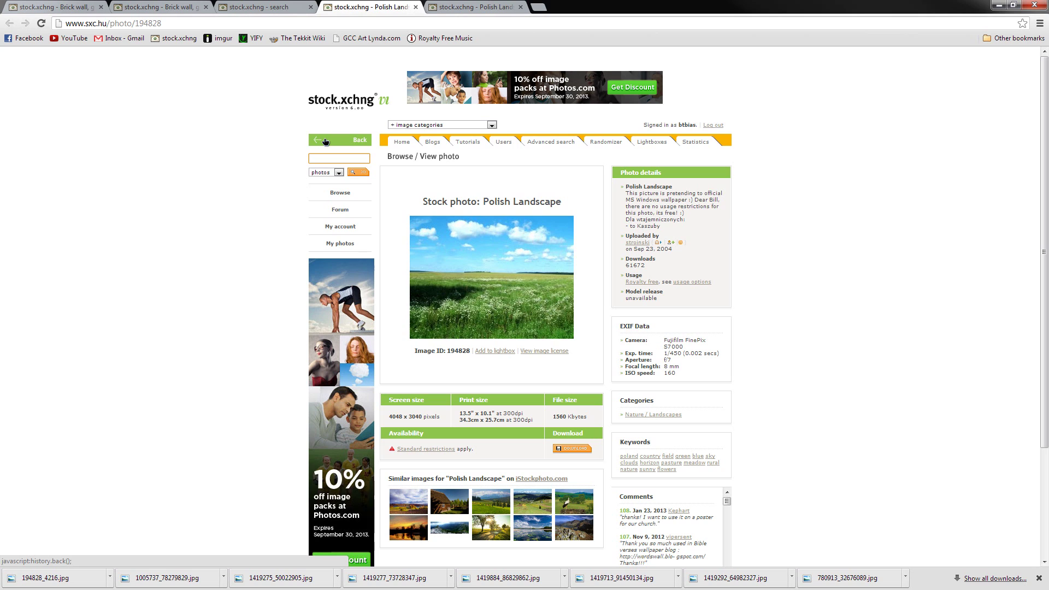
pyautogui.write('standing')
pyautogui.press('Return')
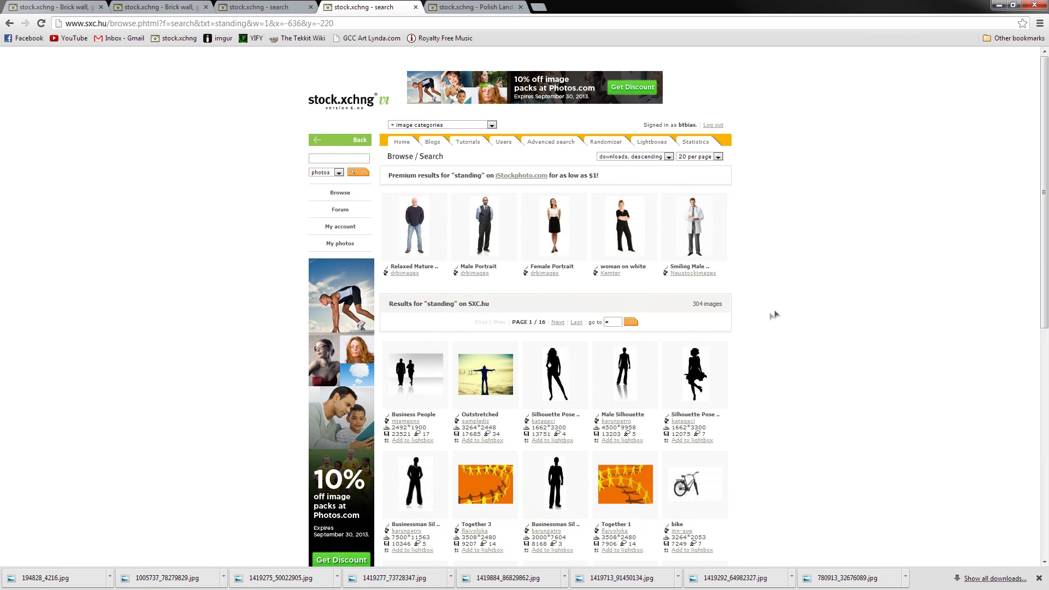
pyautogui.scroll(-2, 804, 302)
pyautogui.moveTo(419, 261)
pyautogui.moveTo(473, 263)
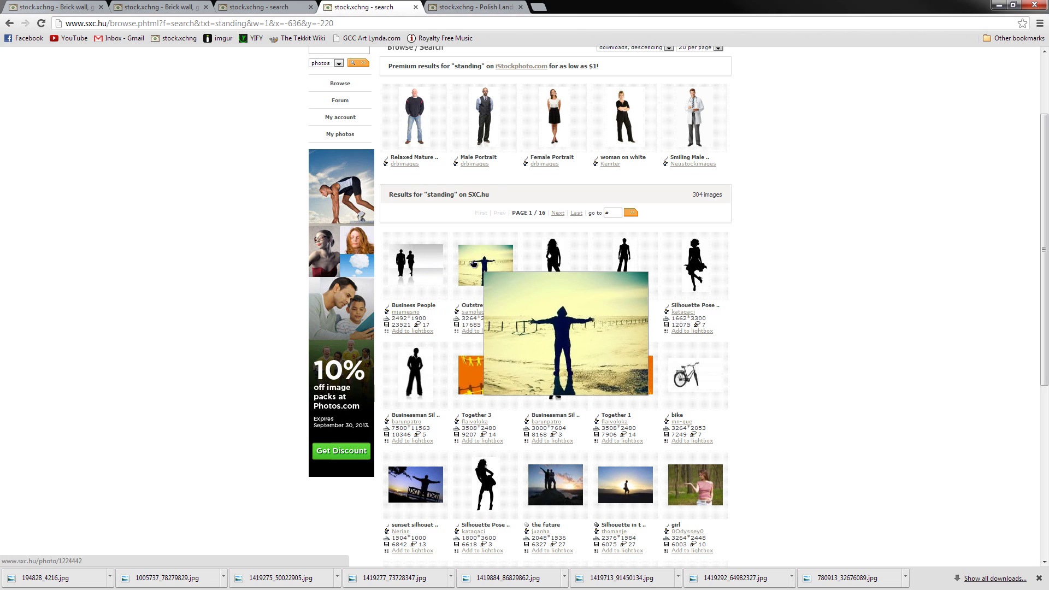
pyautogui.moveTo(636, 261)
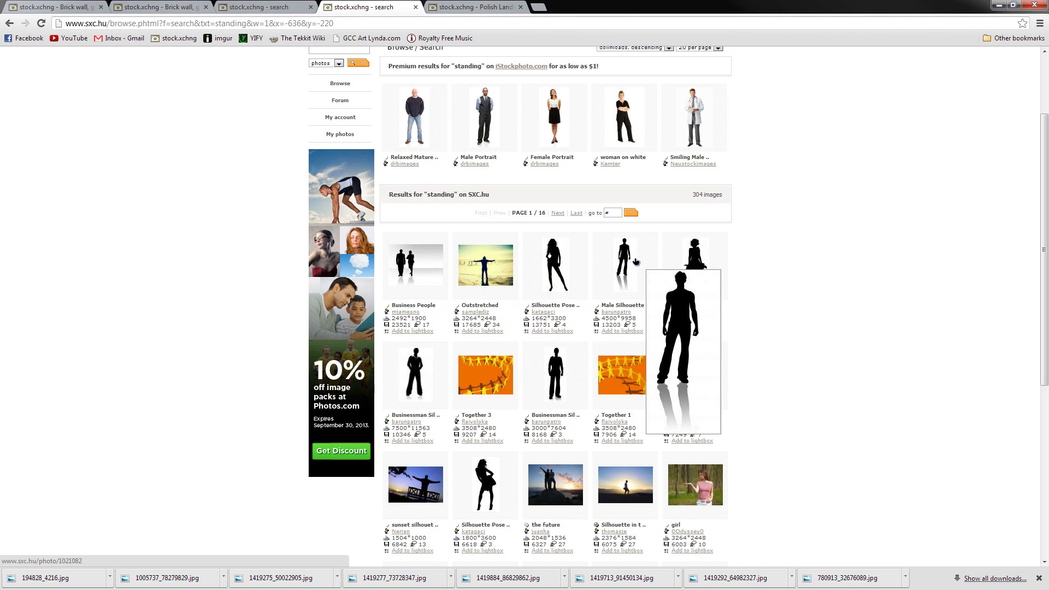
# Open the third-row sunset silhouette photo from the "standing" results in a new tab and examine it full size
pyautogui.scroll(-2, 706, 264)
pyautogui.moveTo(607, 379)
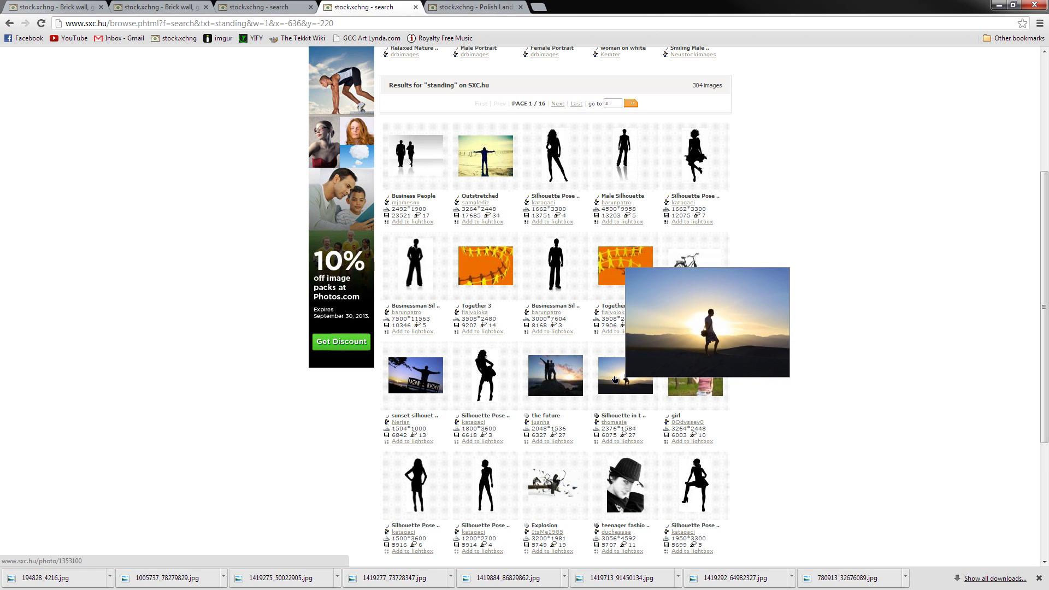
pyautogui.middleClick(621, 382)
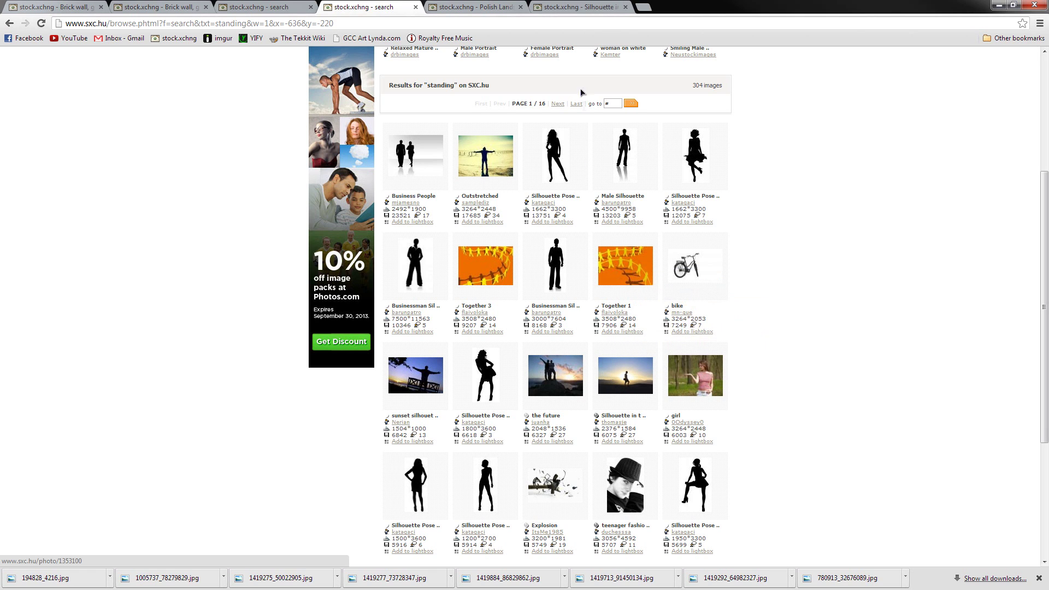
pyautogui.hotkey('ctrl', '9')
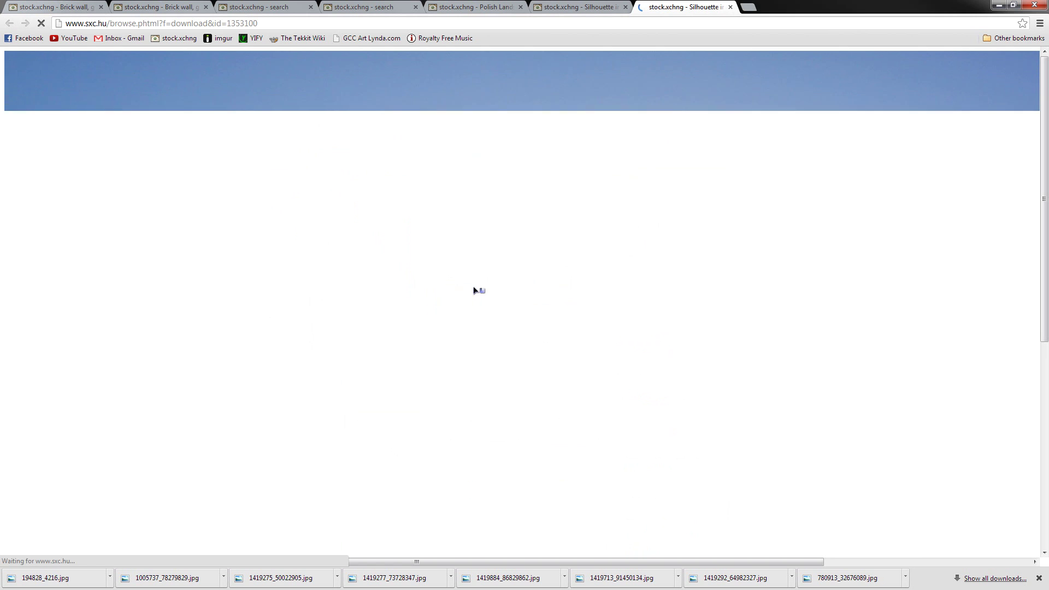
pyautogui.scroll(-2, 670, 379)
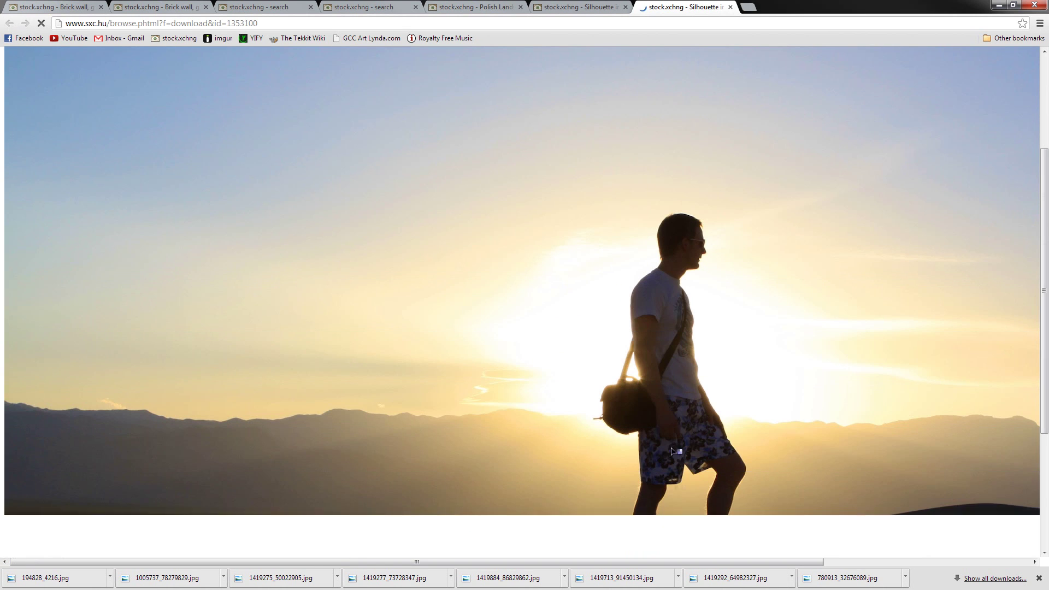
pyautogui.moveTo(667, 562); pyautogui.dragTo(808, 566)
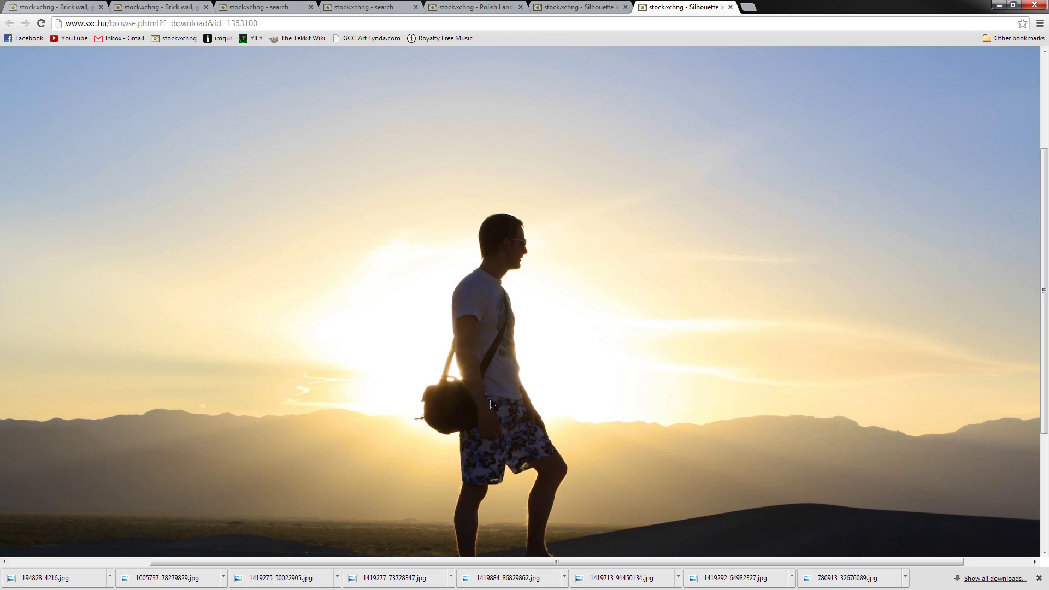
# Close the full-size silhouette and Polish Landscape image tabs and return to the "standing" search results
pyautogui.click(568, 11)
pyautogui.click(651, 10)
pyautogui.click(612, 10)
pyautogui.click(626, 7)
pyautogui.click(481, 8)
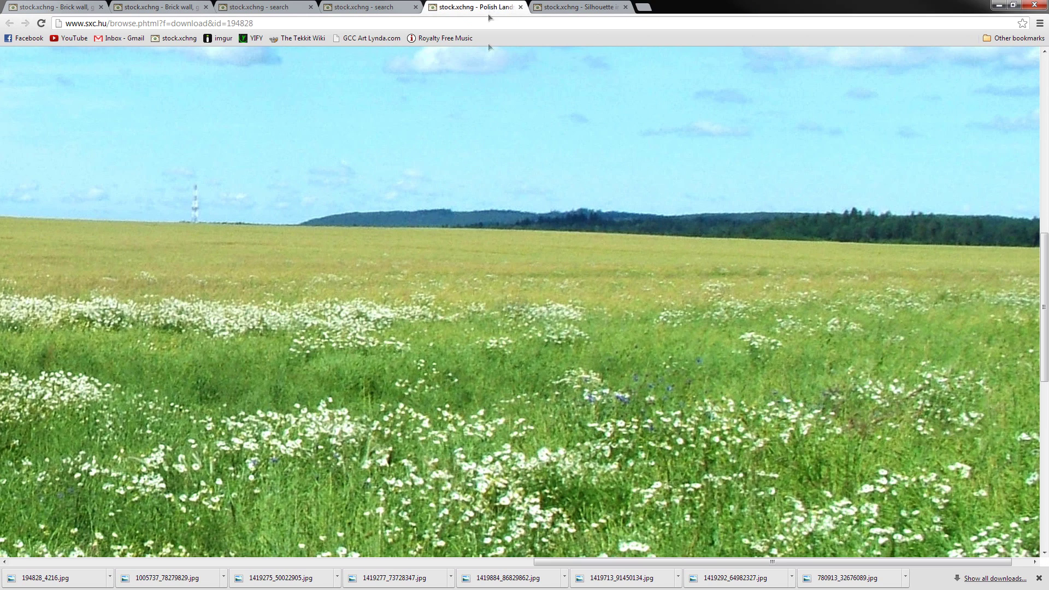
pyautogui.click(520, 7)
pyautogui.click(366, 8)
# Check the sort orders offered for the "standing" results, leaving the current order selected
pyautogui.scroll(5, 765, 383)
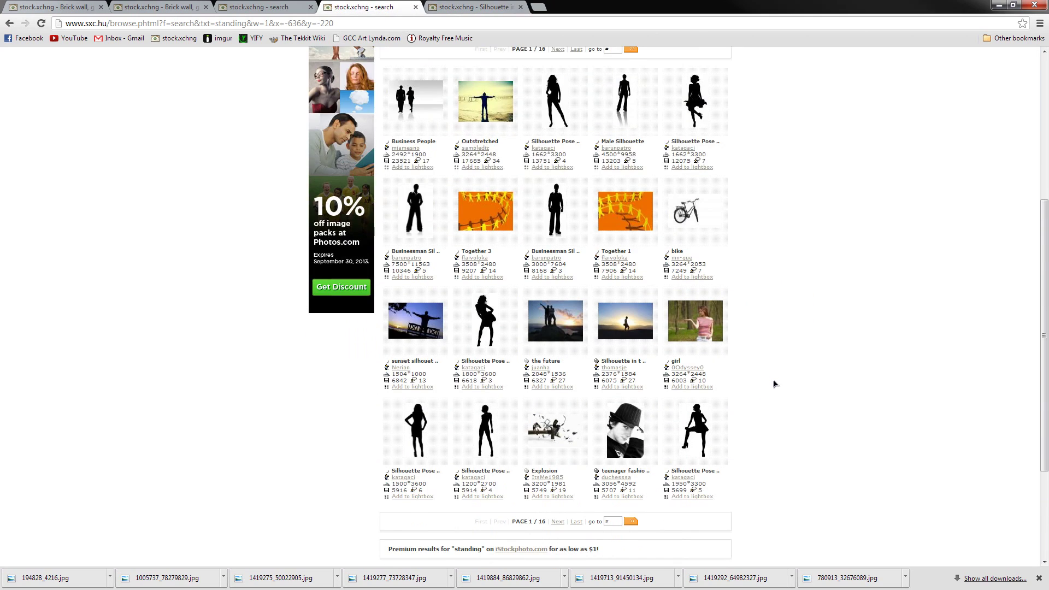
pyautogui.click(648, 159)
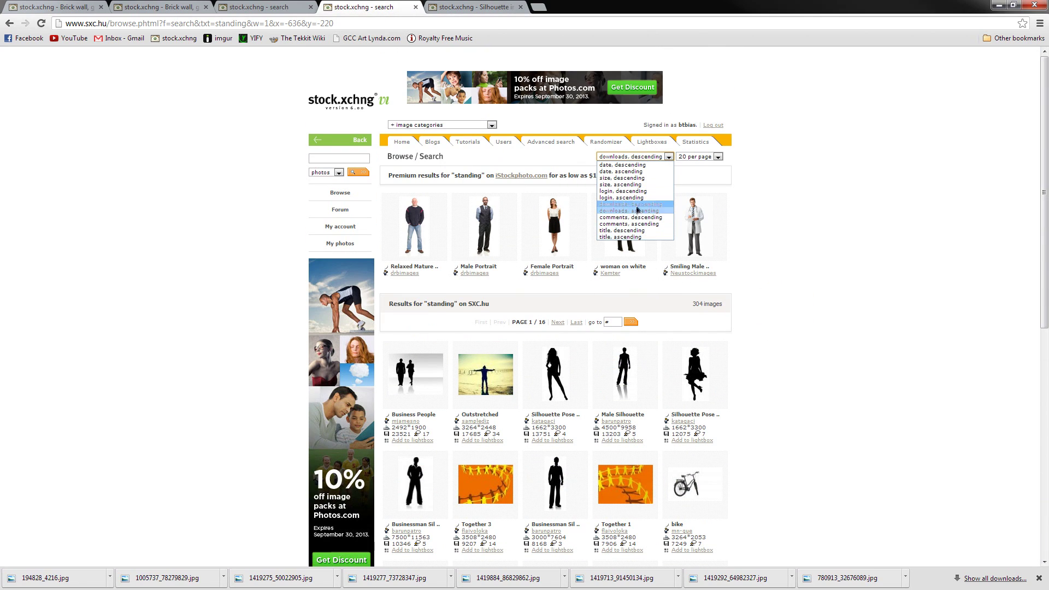
pyautogui.click(880, 243)
# Go to page 2 of the "standing" results, look through the thumbnails and preview images in the first two rows
pyautogui.scroll(-7, 780, 355)
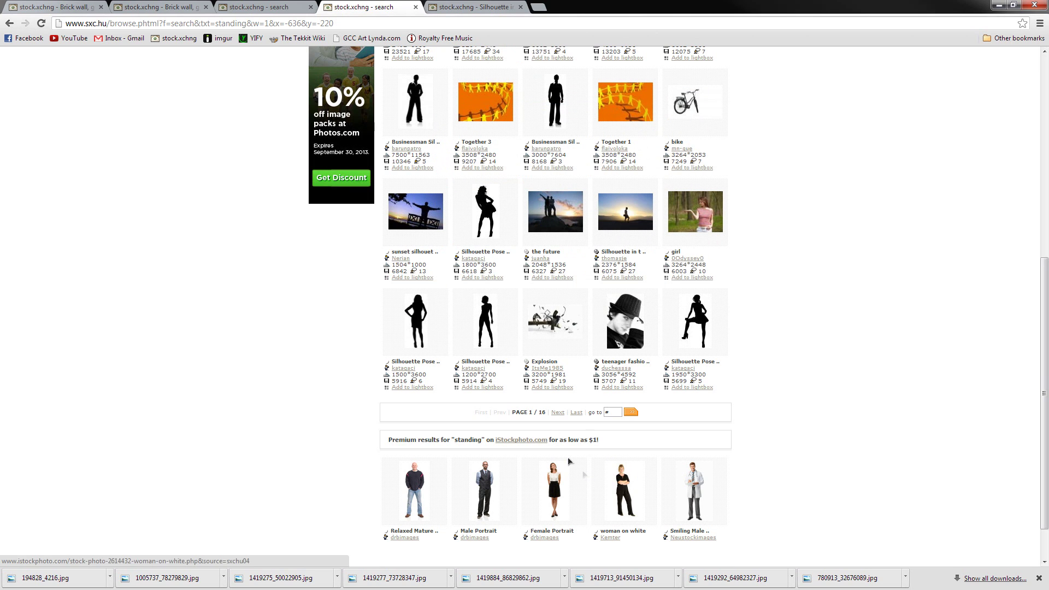
pyautogui.click(558, 412)
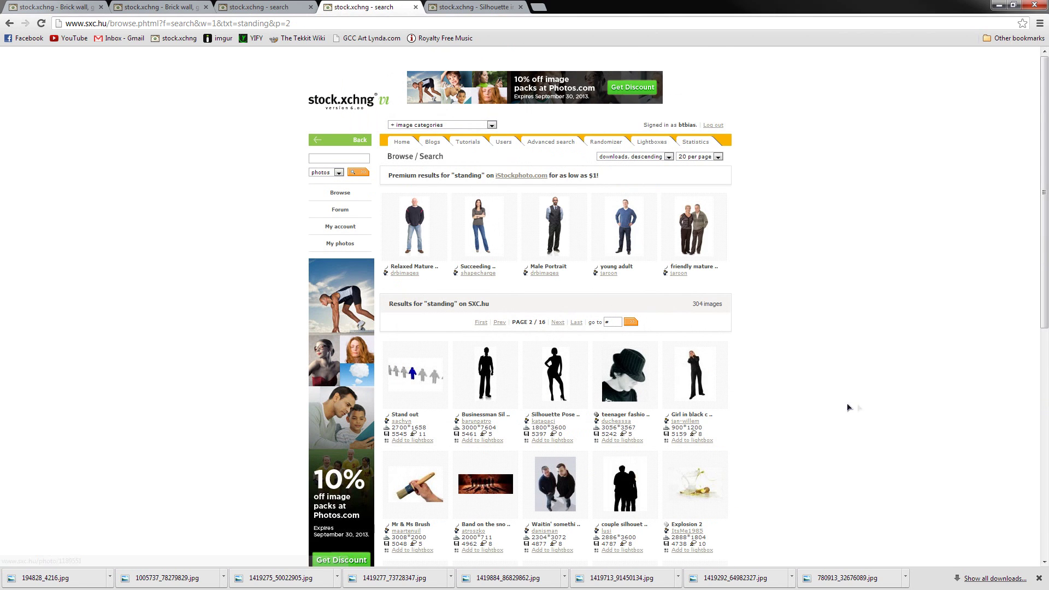
pyautogui.scroll(-3, 824, 398)
pyautogui.scroll(-1, 834, 368)
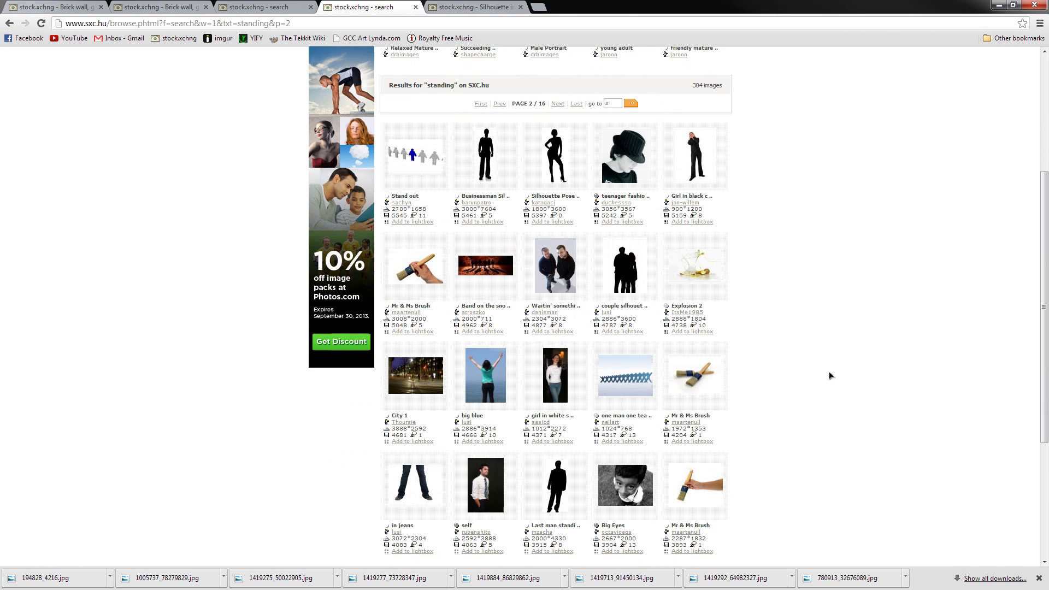
pyautogui.scroll(-2, 831, 375)
pyautogui.scroll(6, 856, 391)
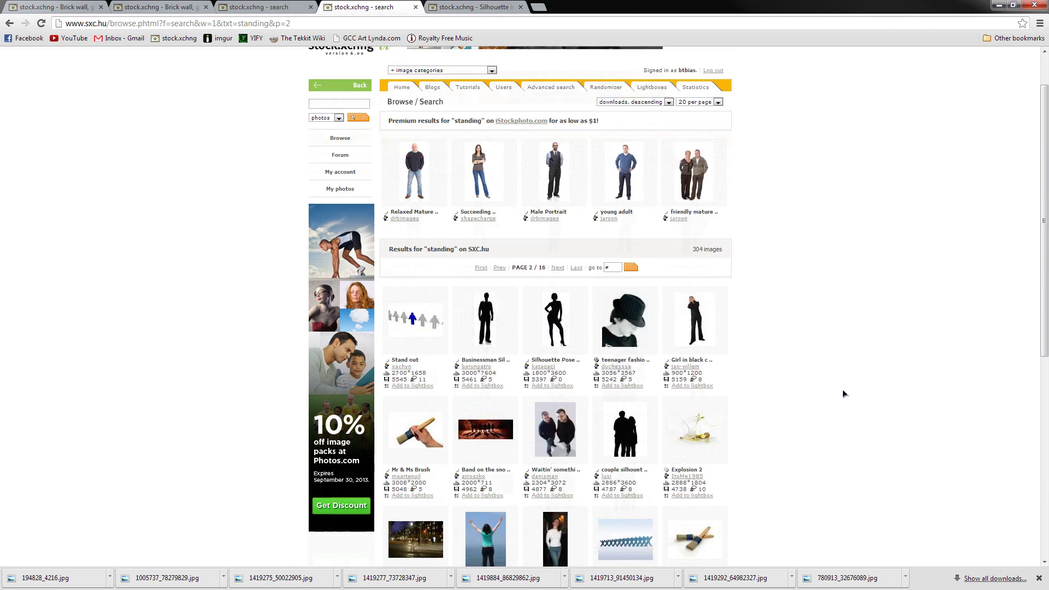
pyautogui.scroll(-4, 850, 394)
pyautogui.scroll(2, 851, 393)
pyautogui.moveTo(415, 264)
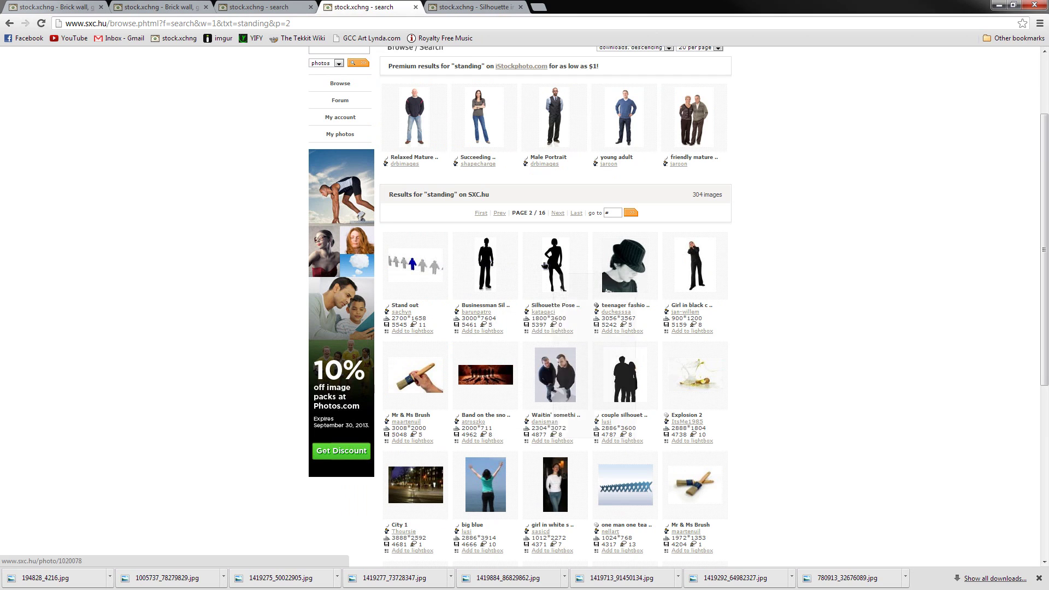
pyautogui.moveTo(627, 271)
pyautogui.moveTo(694, 267)
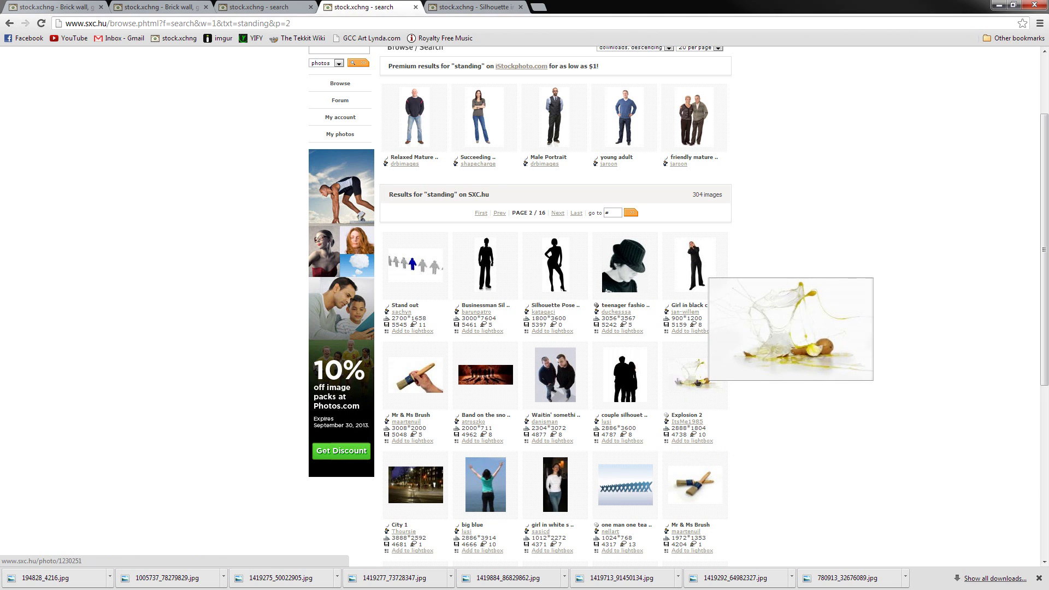
pyautogui.moveTo(618, 379)
# Search the photos for "girl side shot" and preview the first premium result
pyautogui.scroll(2, 502, 371)
pyautogui.click(344, 158)
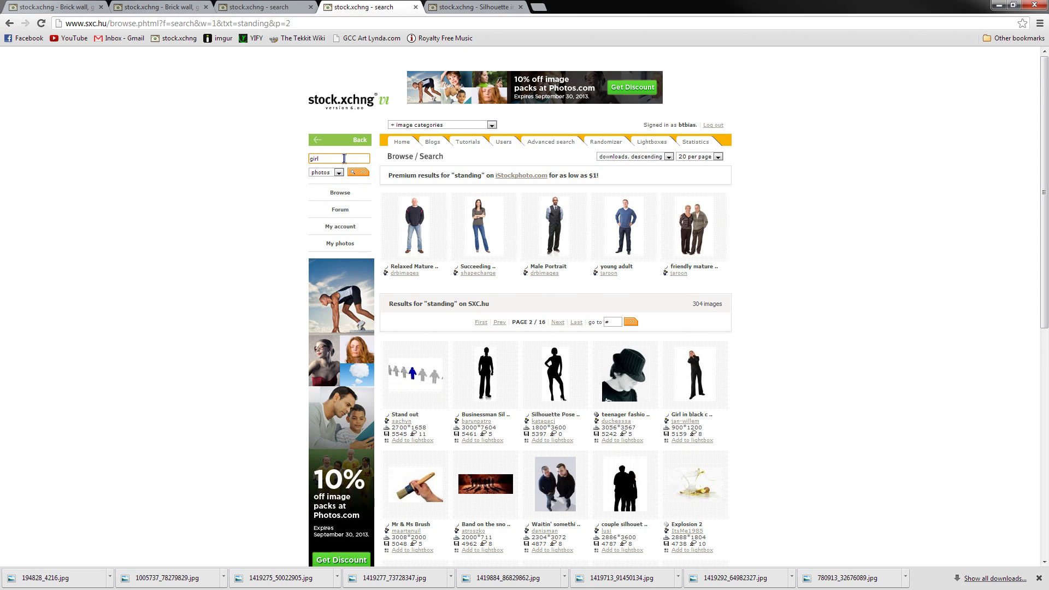
pyautogui.write('girl side shot')
pyautogui.click(356, 171)
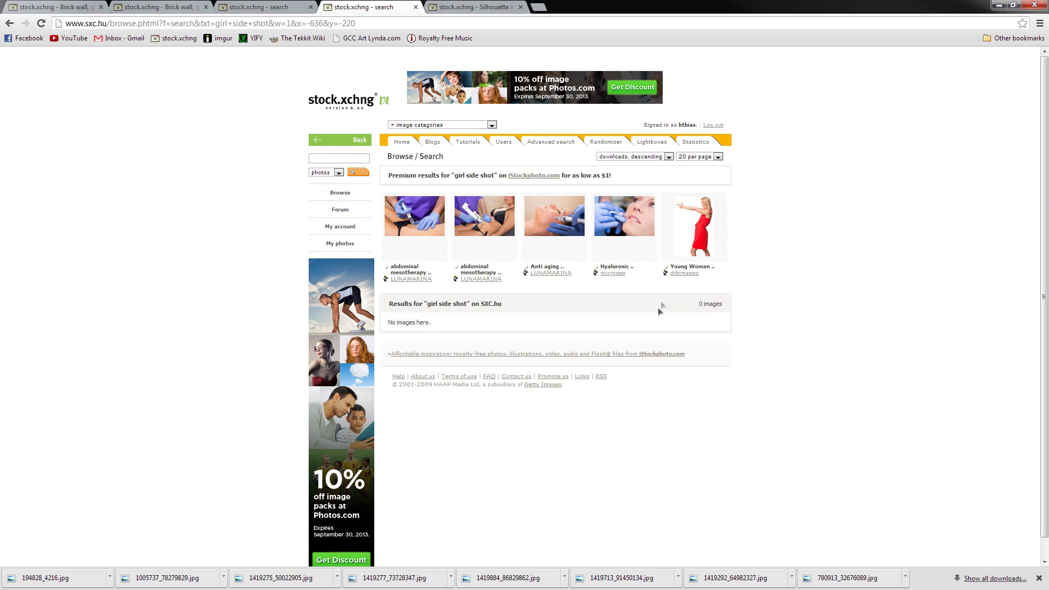
pyautogui.moveTo(413, 218)
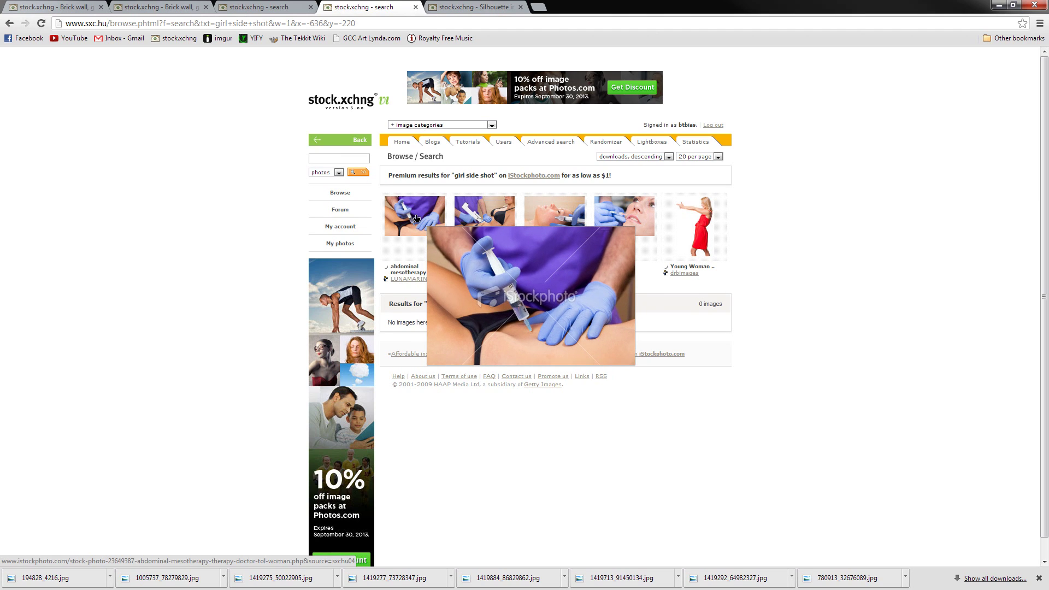
# Search the photos for "side angle" and preview the "Yoga" image
pyautogui.click(340, 160)
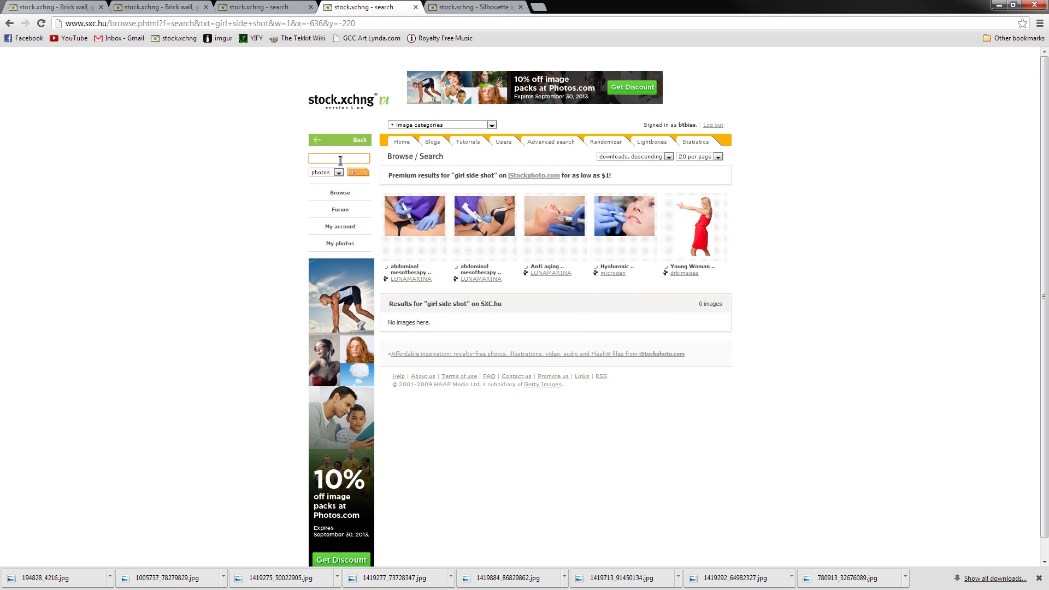
pyautogui.write('side angle')
pyautogui.press('Return')
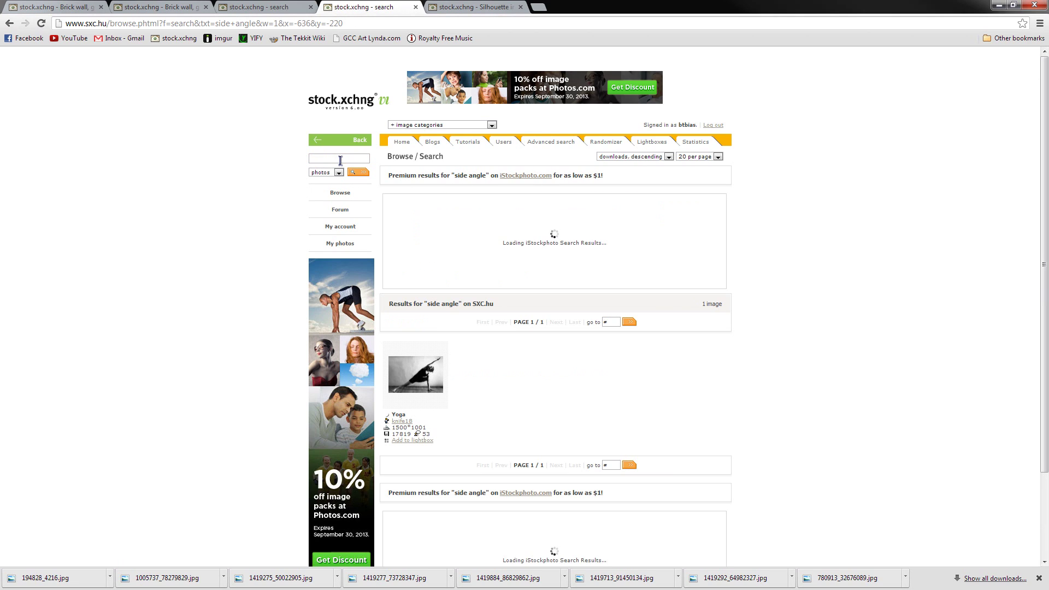
pyautogui.moveTo(412, 381)
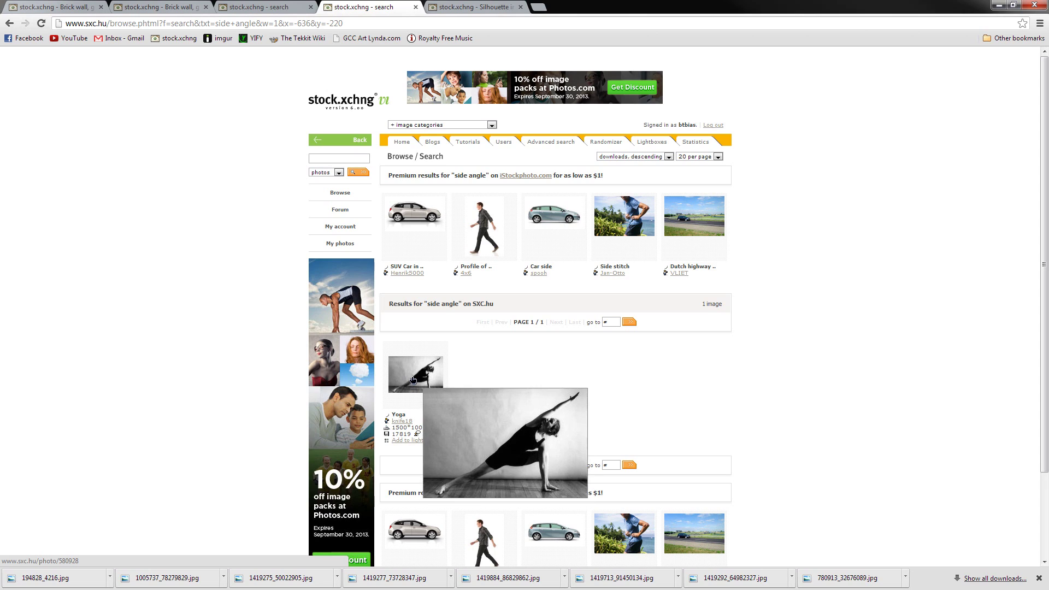
# Search the photos for "girl standing" and look through the first page of results, previewing several images
pyautogui.click(335, 159)
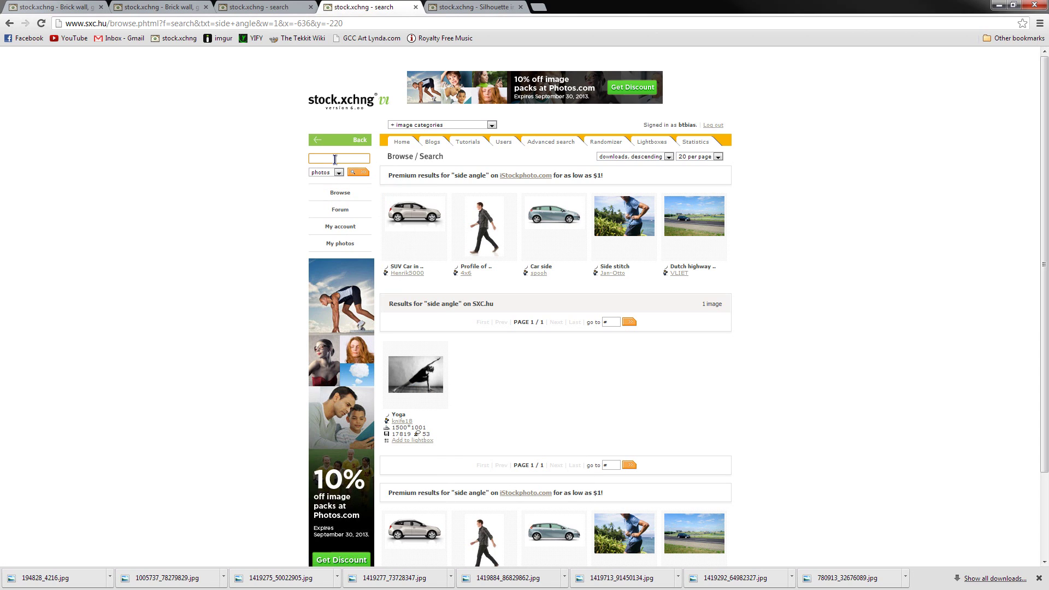
pyautogui.write('girl standing')
pyautogui.press('Return')
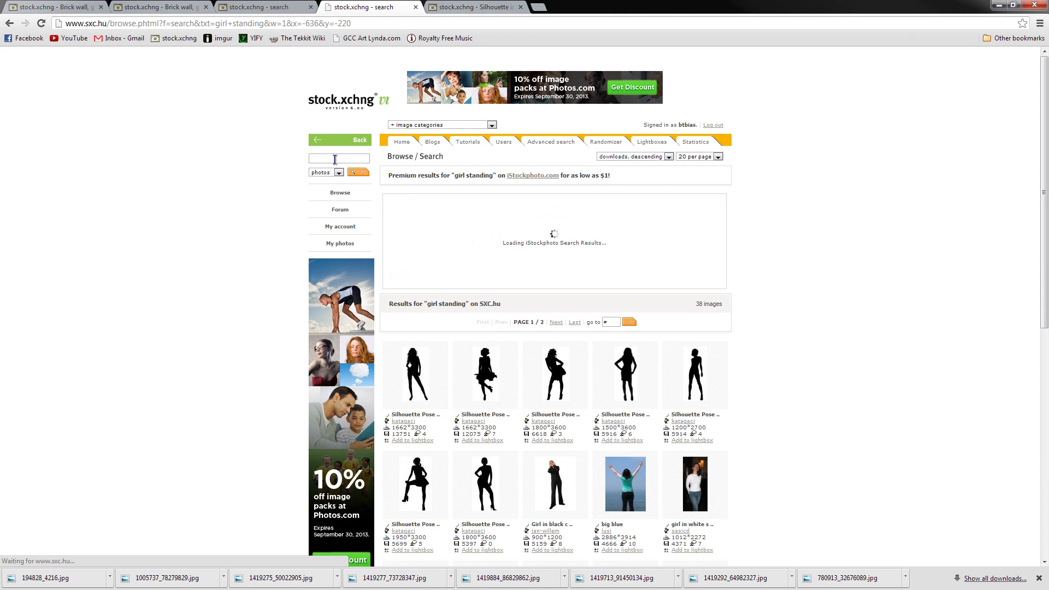
pyautogui.scroll(-2, 824, 330)
pyautogui.moveTo(489, 483)
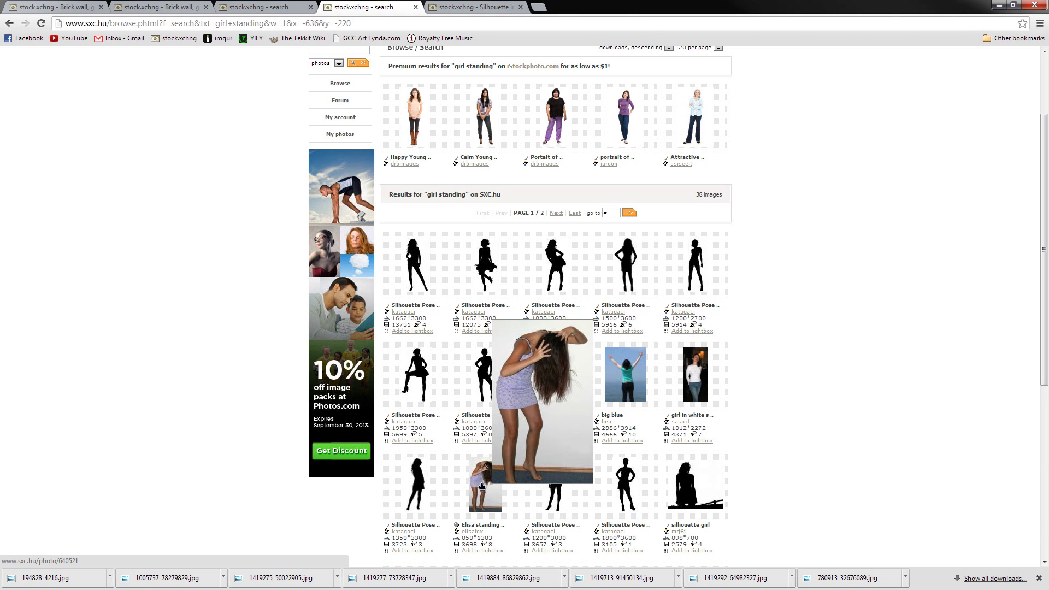
pyautogui.scroll(-5, 820, 441)
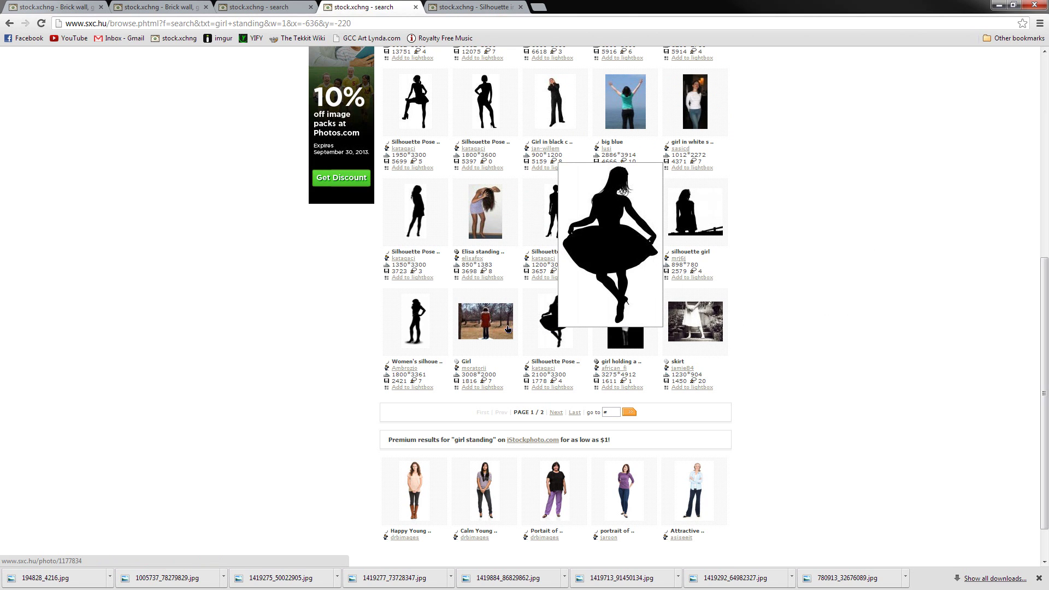
# Go to page 2 of the "girl standing" results and open the "standing in the dark" photo and its full-size link in new tabs
pyautogui.click(557, 414)
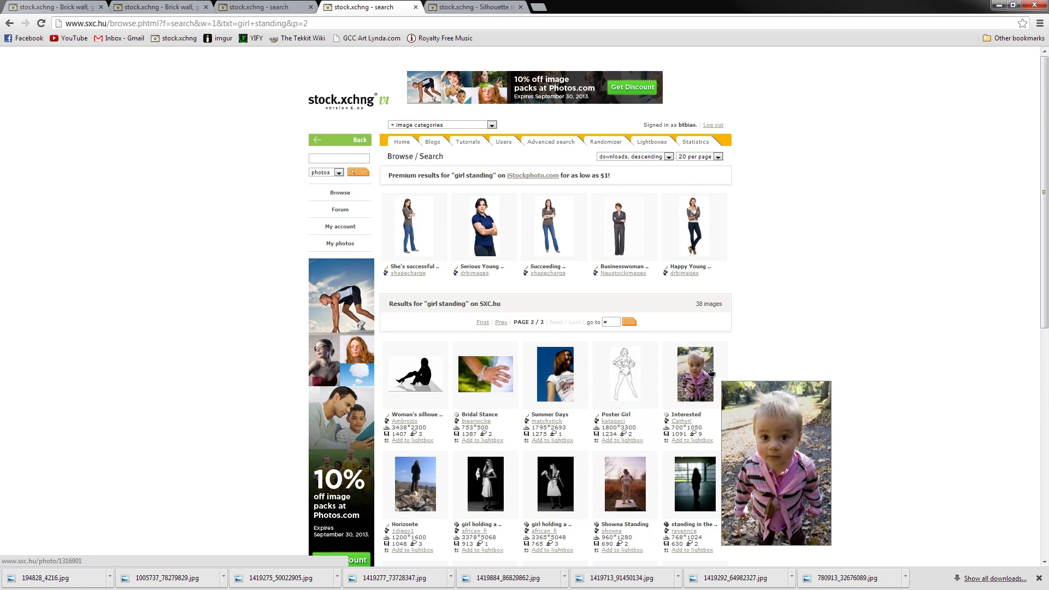
pyautogui.scroll(-2, 626, 377)
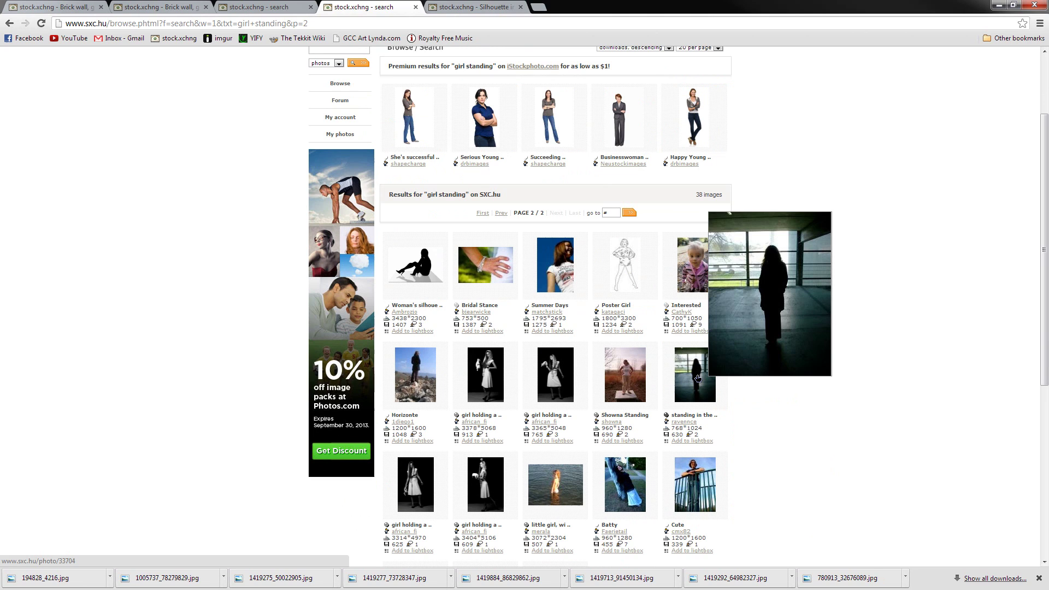
pyautogui.middleClick(698, 378)
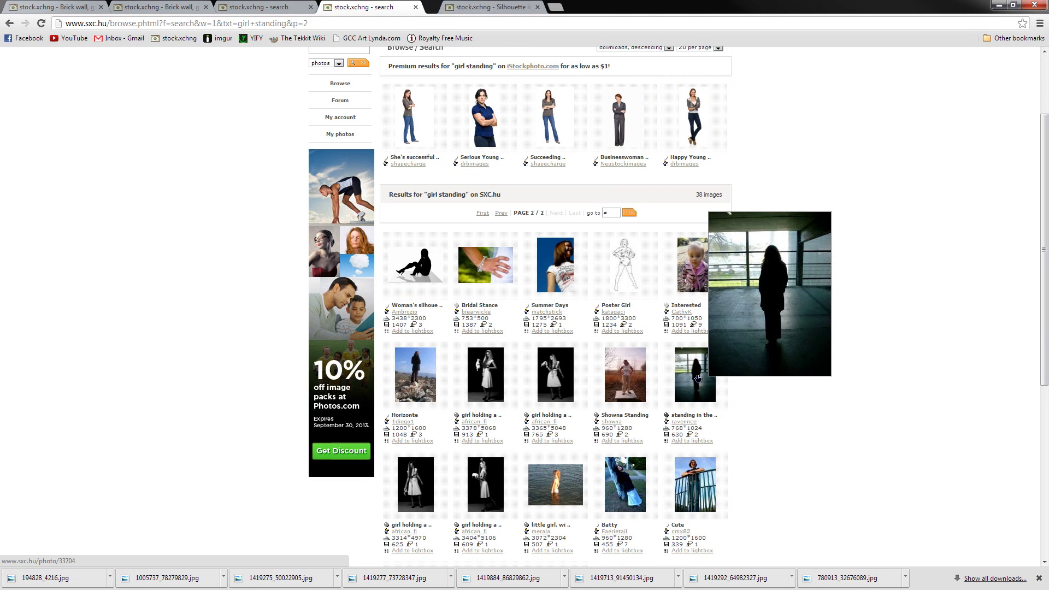
pyautogui.hotkey('ctrl', 'Tab')
pyautogui.click(510, 280)
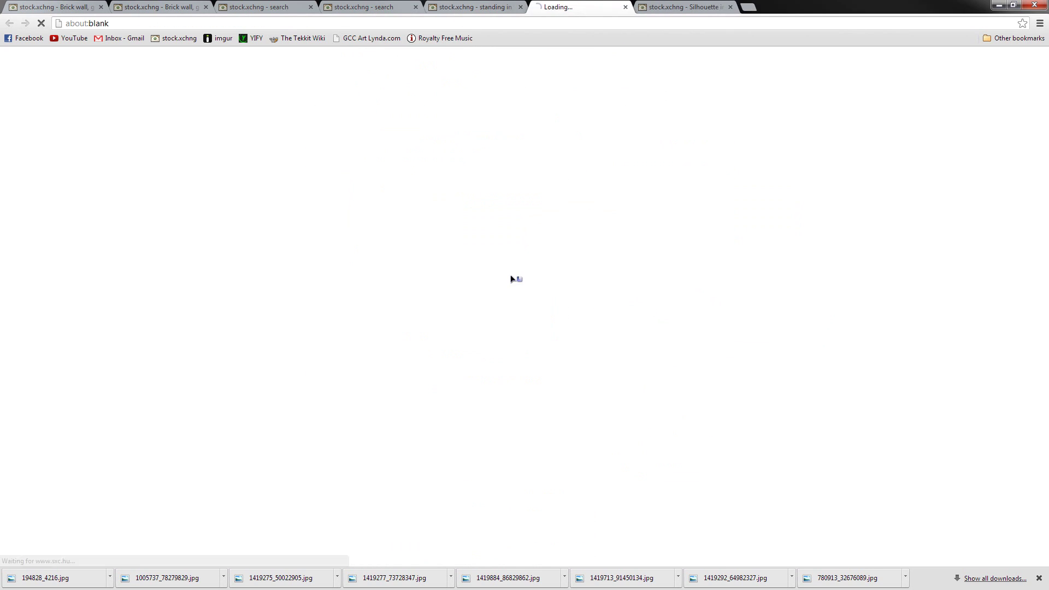
# Read the permission request form for "standing in the dark", close the form and photo tabs, and return to the search results
pyautogui.scroll(-2, 541, 301)
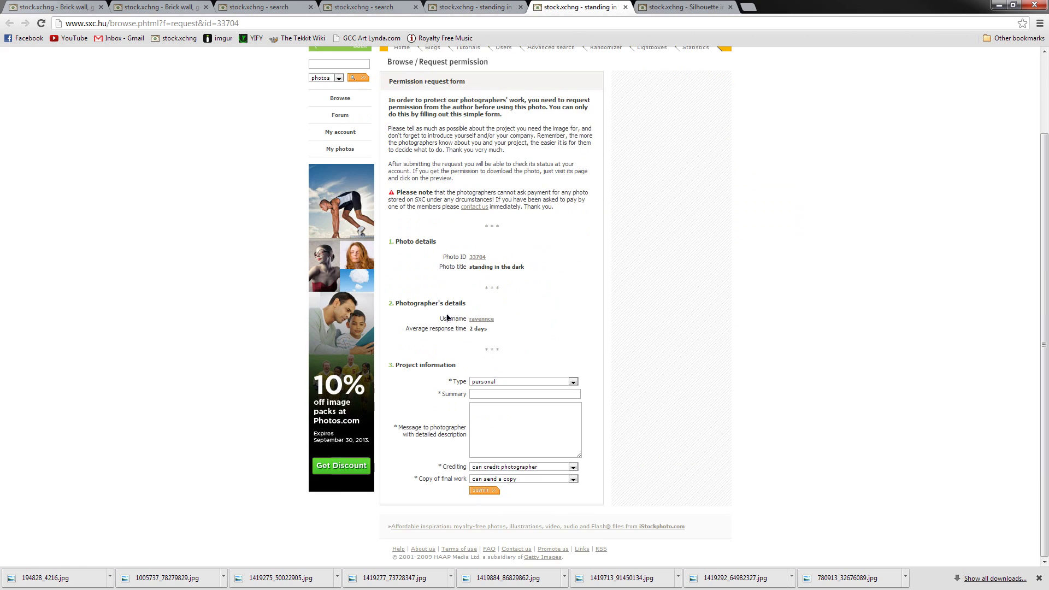
pyautogui.scroll(2, 569, 217)
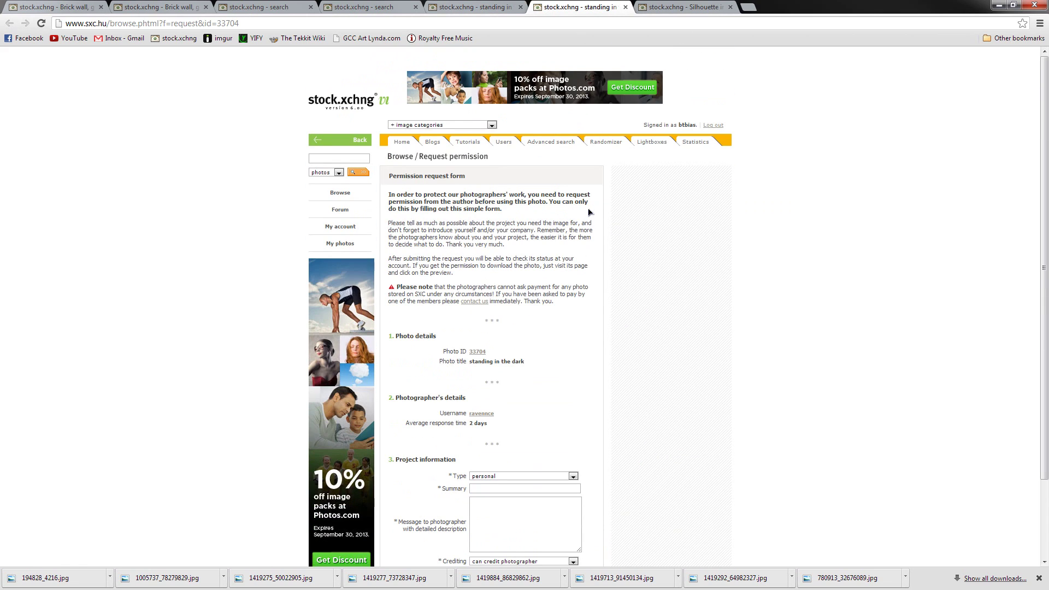
pyautogui.click(625, 7)
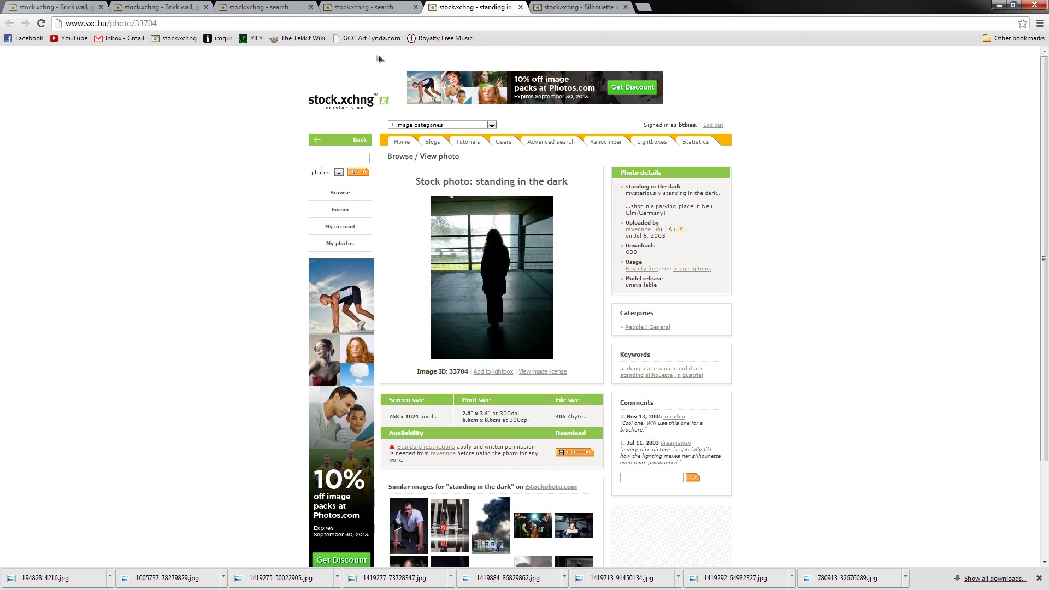
pyautogui.click(520, 7)
pyautogui.click(363, 7)
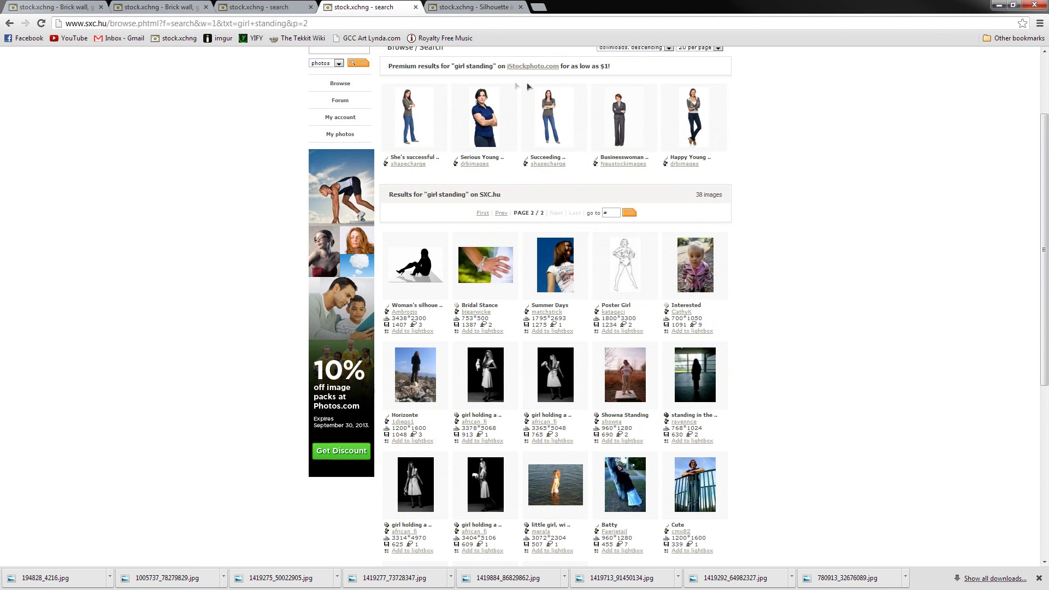
# Preview the third-row images on page 2 and open "girl holding a freshly fabricated chicken 2" at full size
pyautogui.scroll(-2, 866, 393)
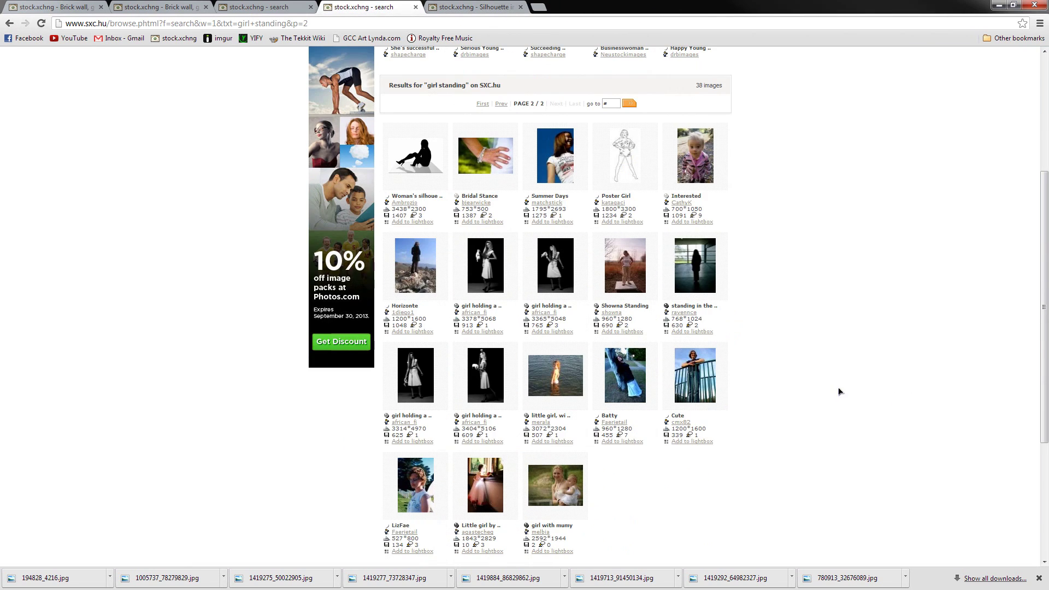
pyautogui.moveTo(610, 379)
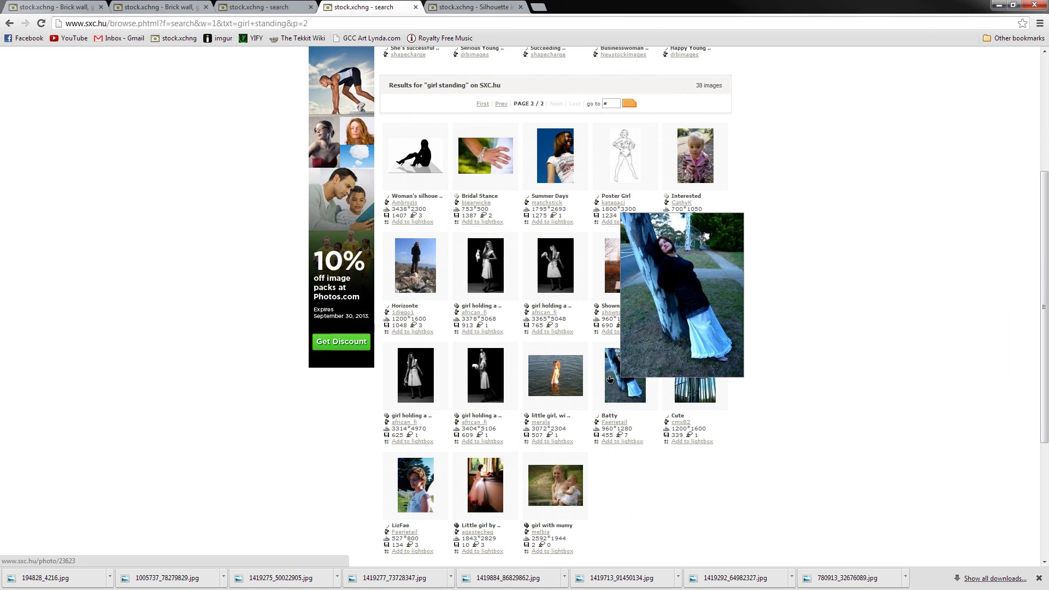
pyautogui.moveTo(568, 384)
pyautogui.moveTo(490, 385)
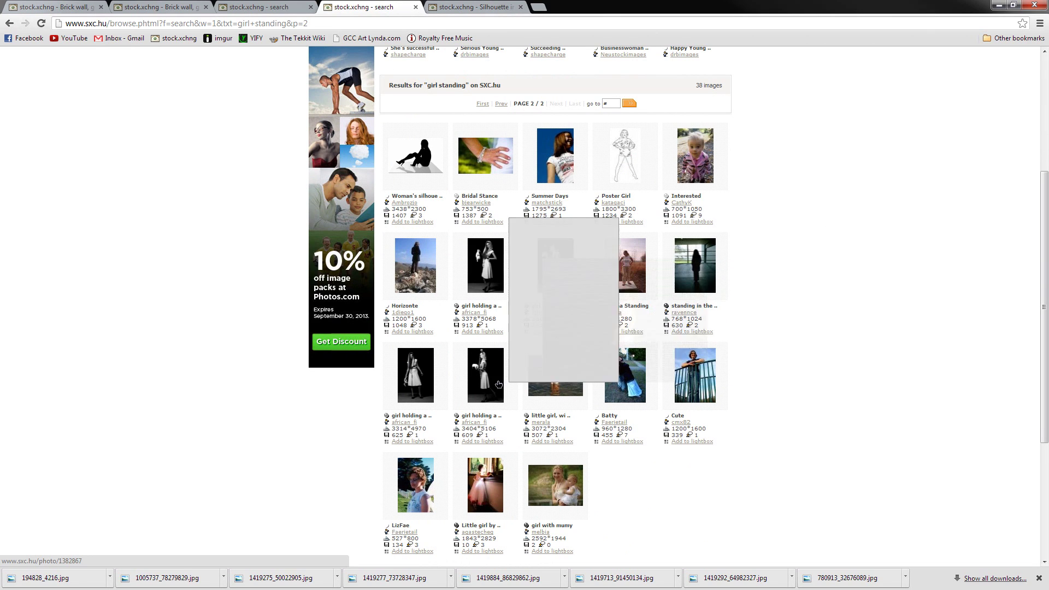
pyautogui.click(477, 381)
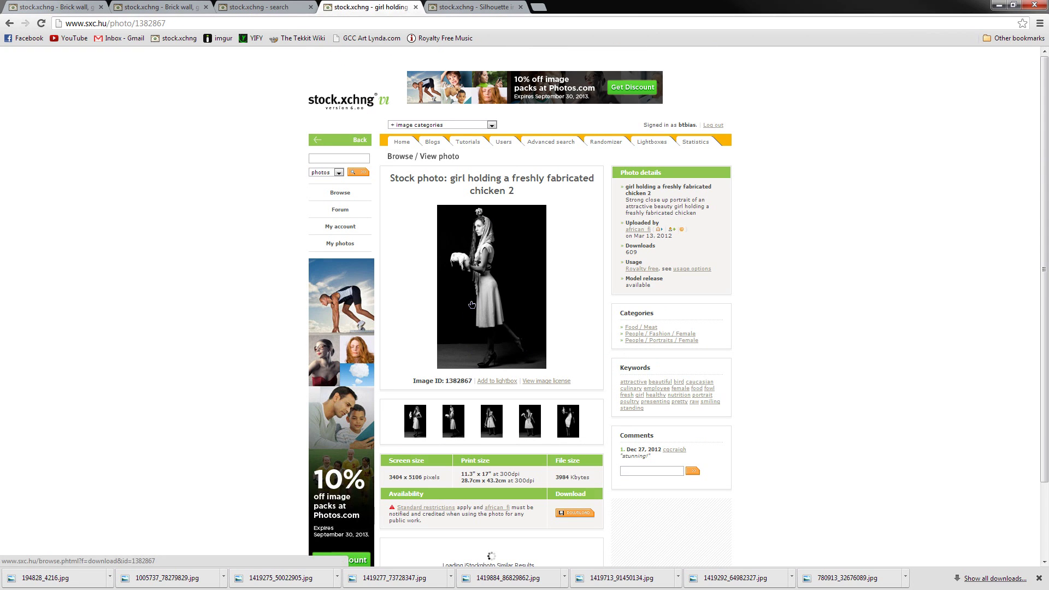
pyautogui.click(472, 306)
# Examine the full-size chicken photo from the woman's head down to her legs and close its tab
pyautogui.scroll(-3, 475, 306)
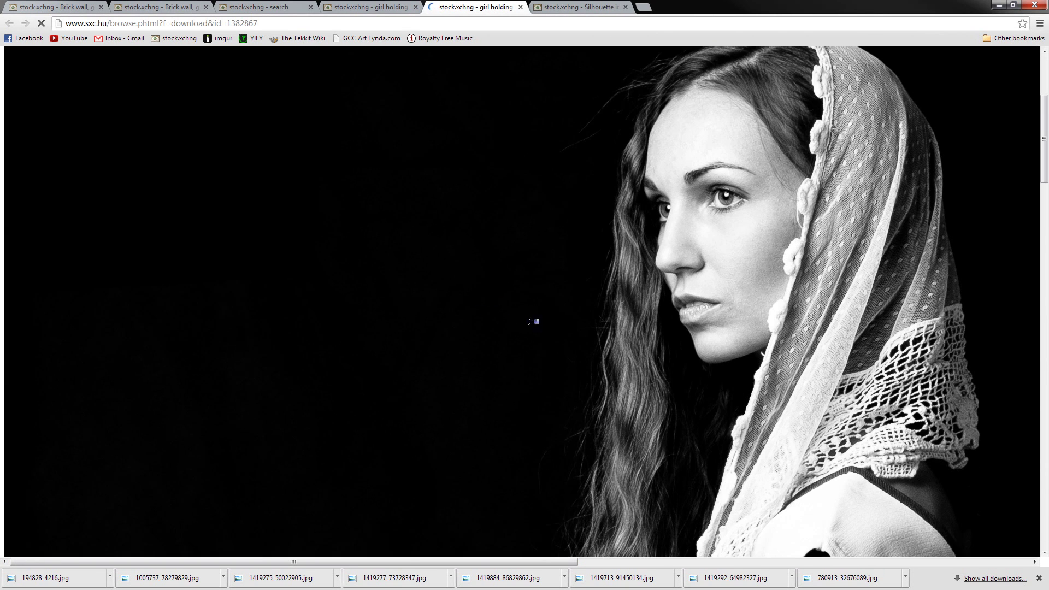
pyautogui.scroll(-6, 601, 320)
pyautogui.scroll(-1, 678, 318)
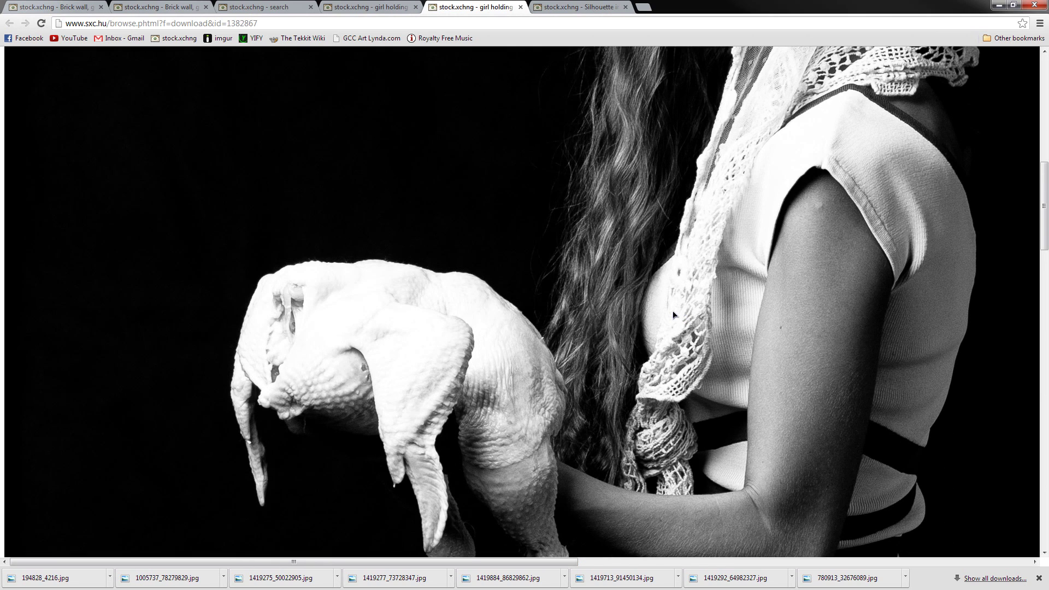
pyautogui.scroll(-2, 674, 315)
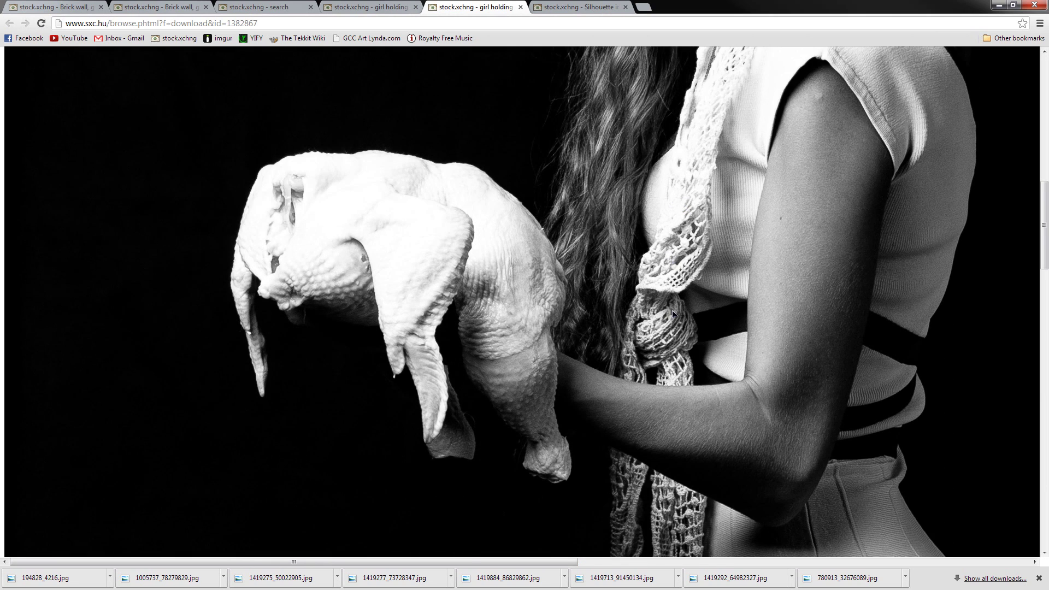
pyautogui.scroll(-10, 674, 314)
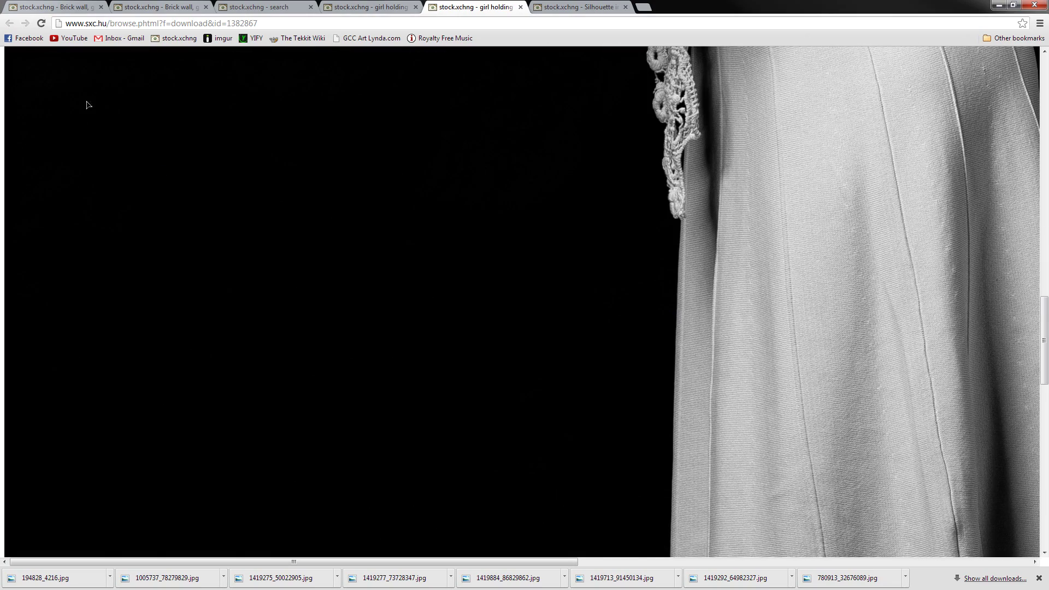
pyautogui.scroll(-8, 476, 237)
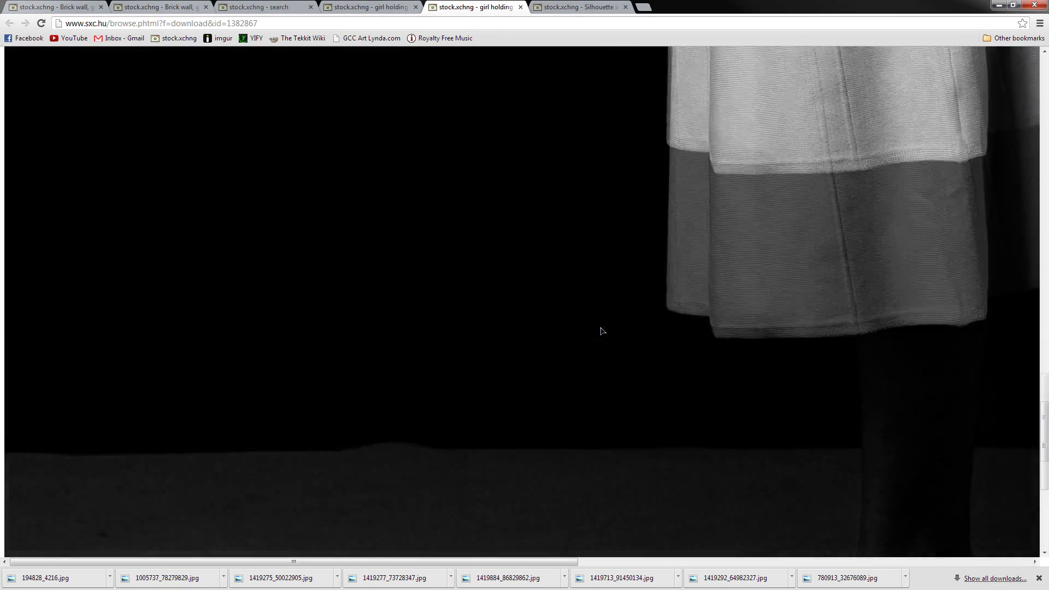
pyautogui.scroll(2, 601, 330)
pyautogui.click(520, 8)
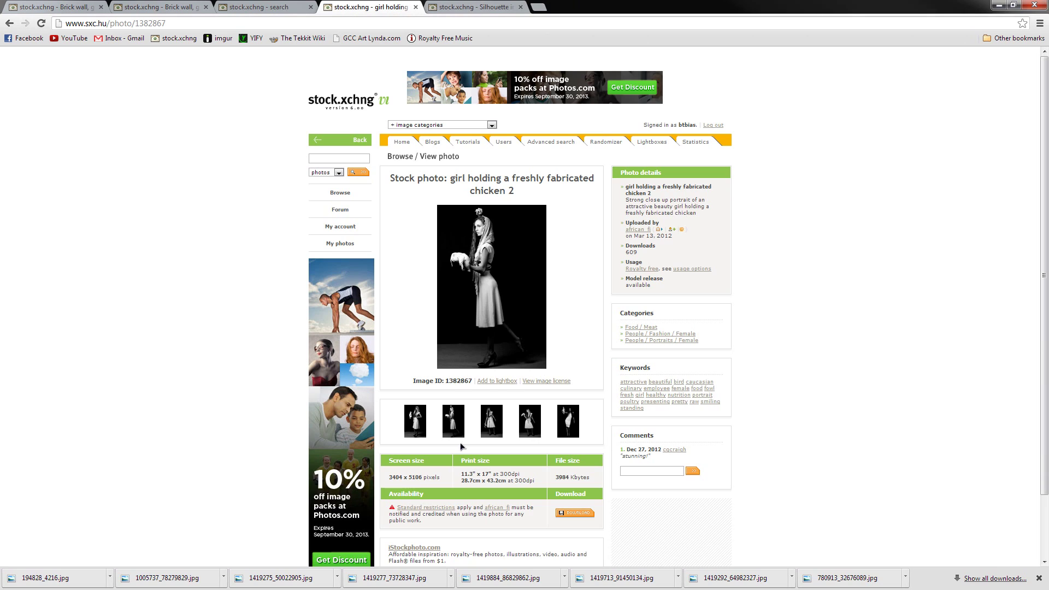
# Preview the related photos offered below the chicken image and go back to the "girl standing" results
pyautogui.moveTo(488, 428)
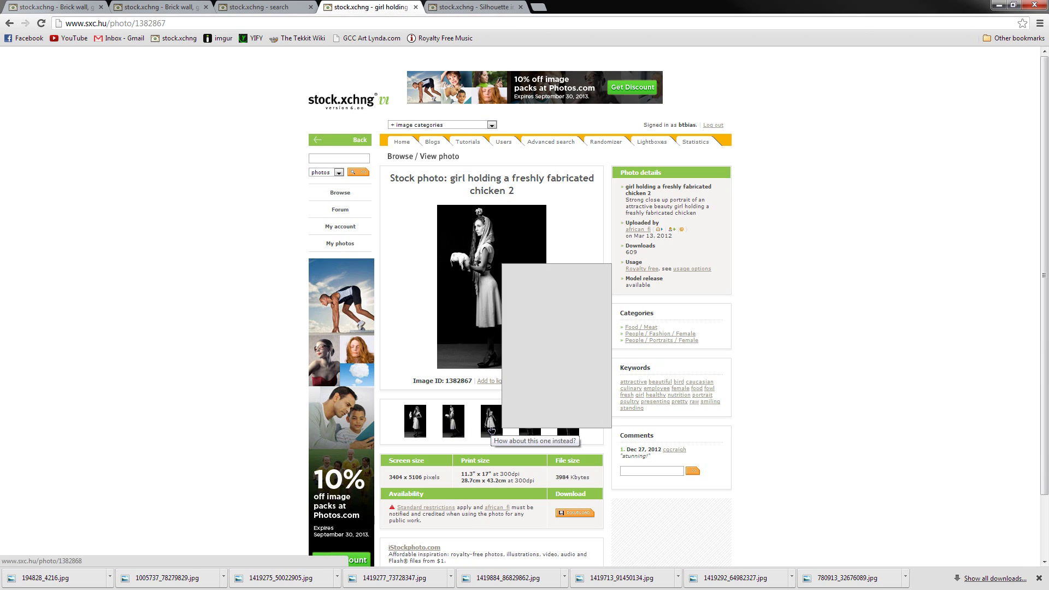
pyautogui.moveTo(533, 426)
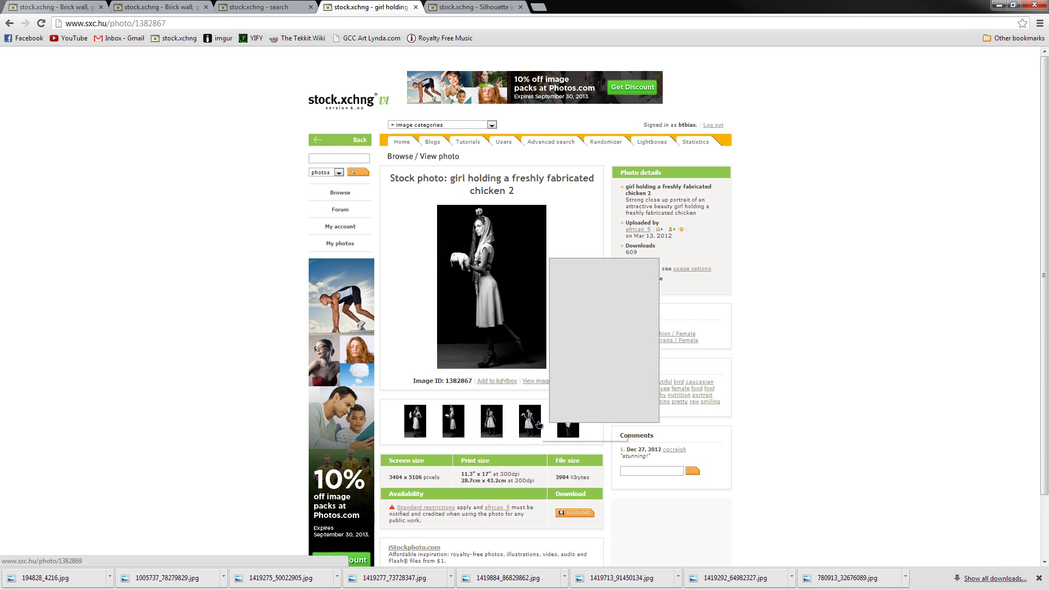
pyautogui.moveTo(569, 426)
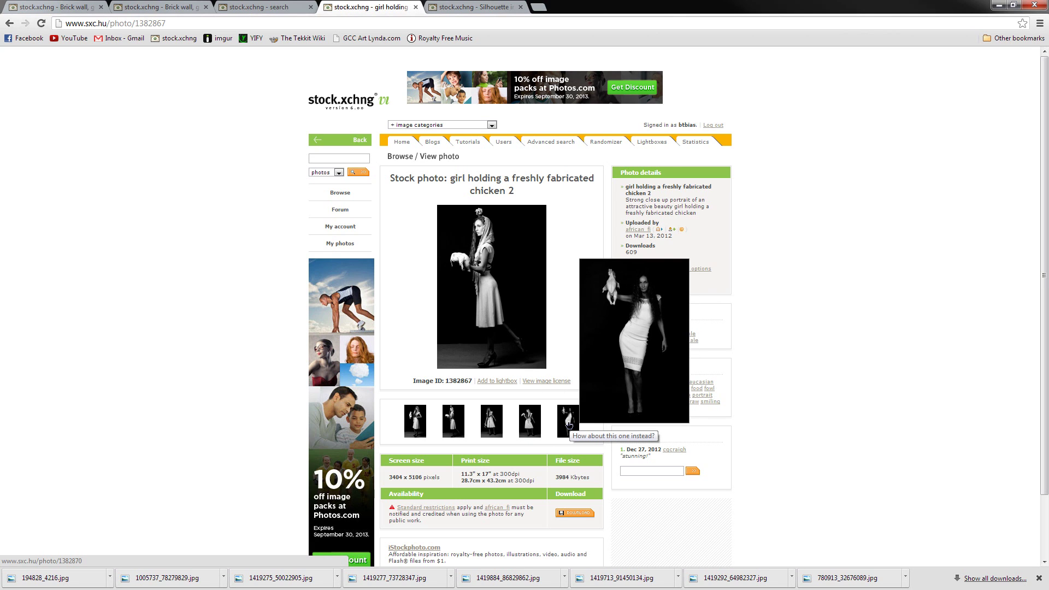
pyautogui.hotkey('alt', 'Left')
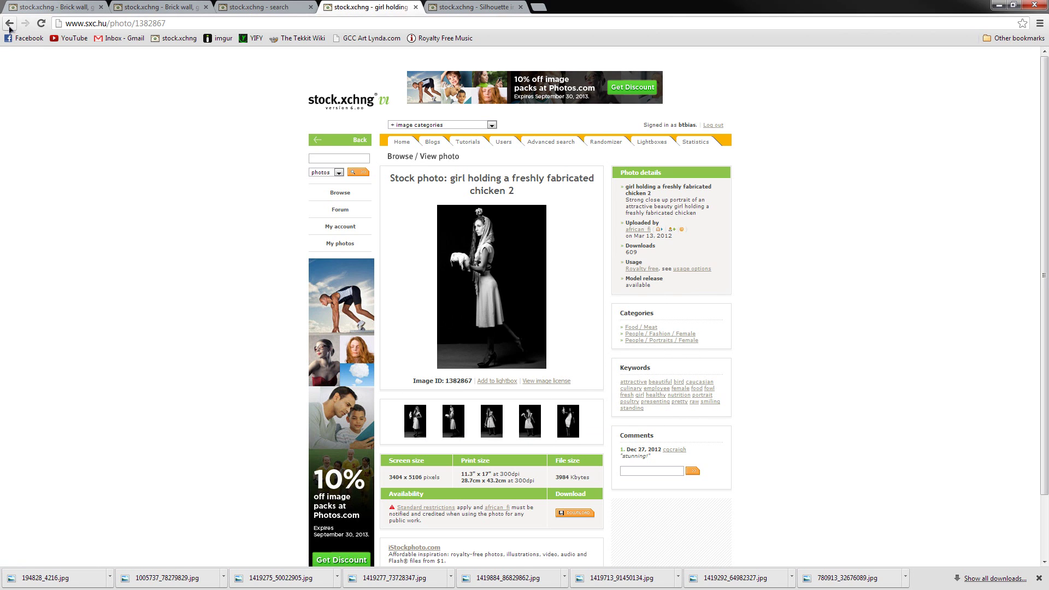
# Preview the remaining images in the last row of the "girl standing" results on page 2
pyautogui.scroll(-3, 131, 262)
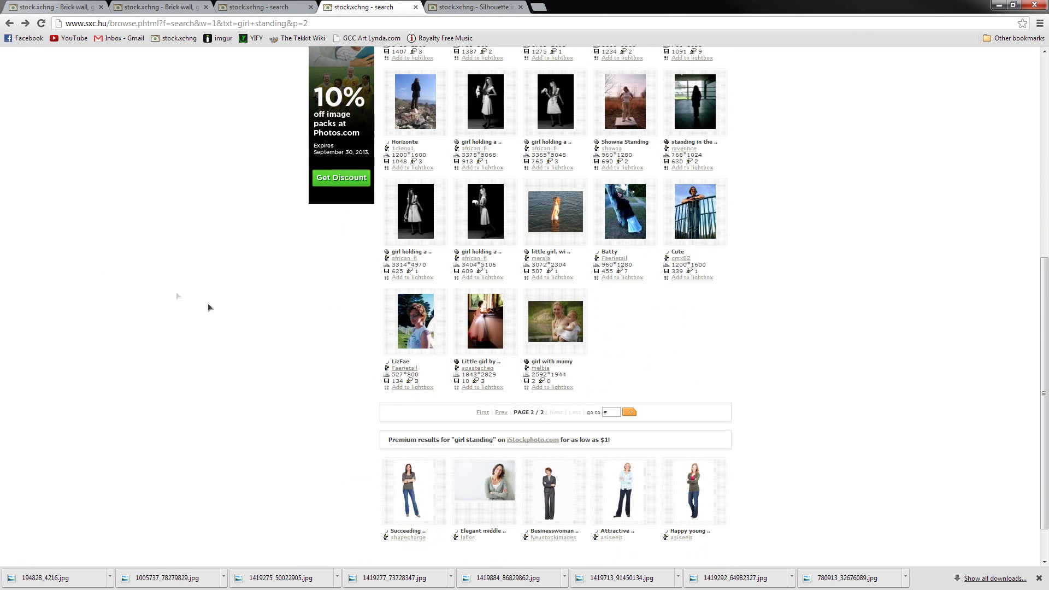
pyautogui.moveTo(412, 320)
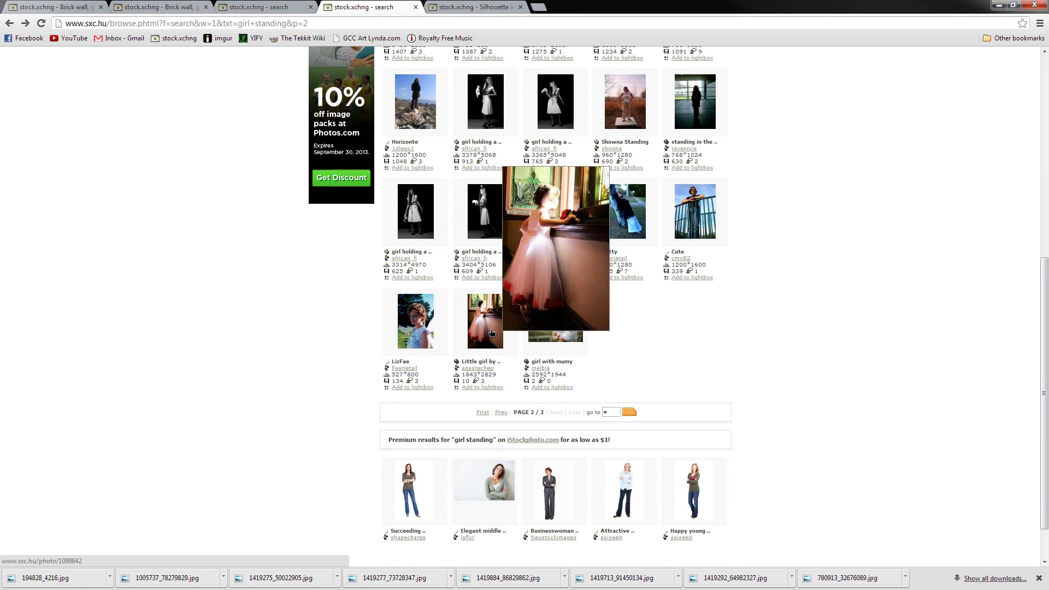
pyautogui.moveTo(576, 332)
pyautogui.moveTo(645, 224)
pyautogui.scroll(7, 749, 295)
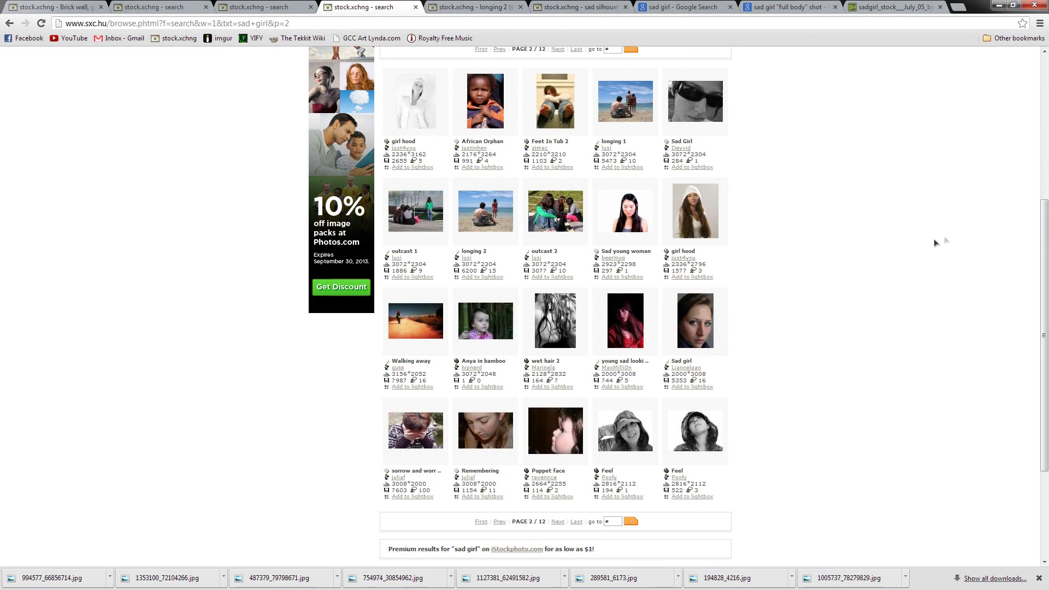
# Switch from the "sad girl" results to the "longing 2" photo, open it at full size and inspect the woman in the red dress
pyautogui.moveTo(1044, 240); pyautogui.dragTo(1040, 68)
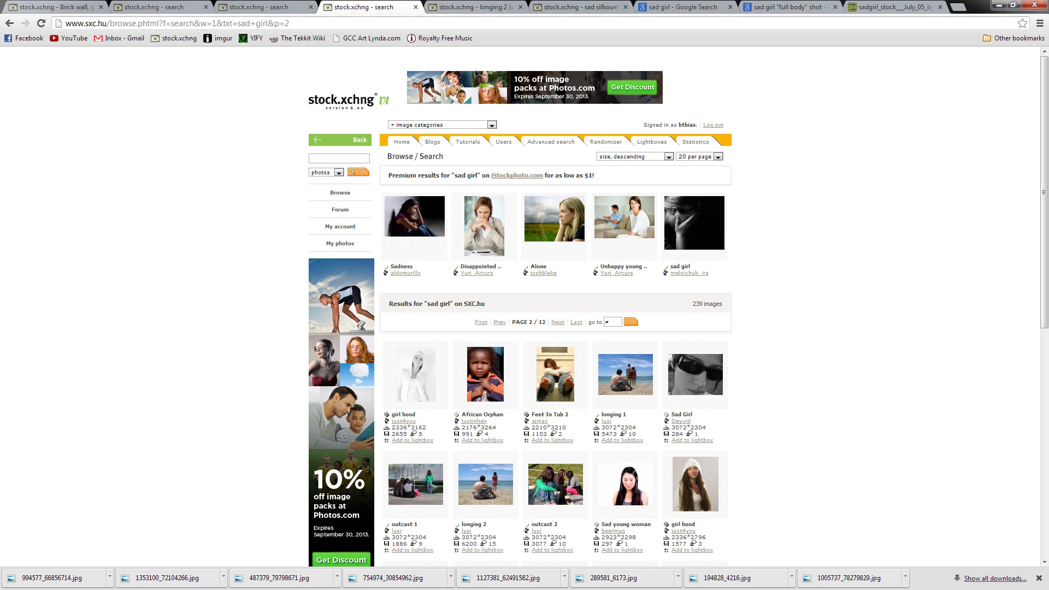
pyautogui.click(479, 8)
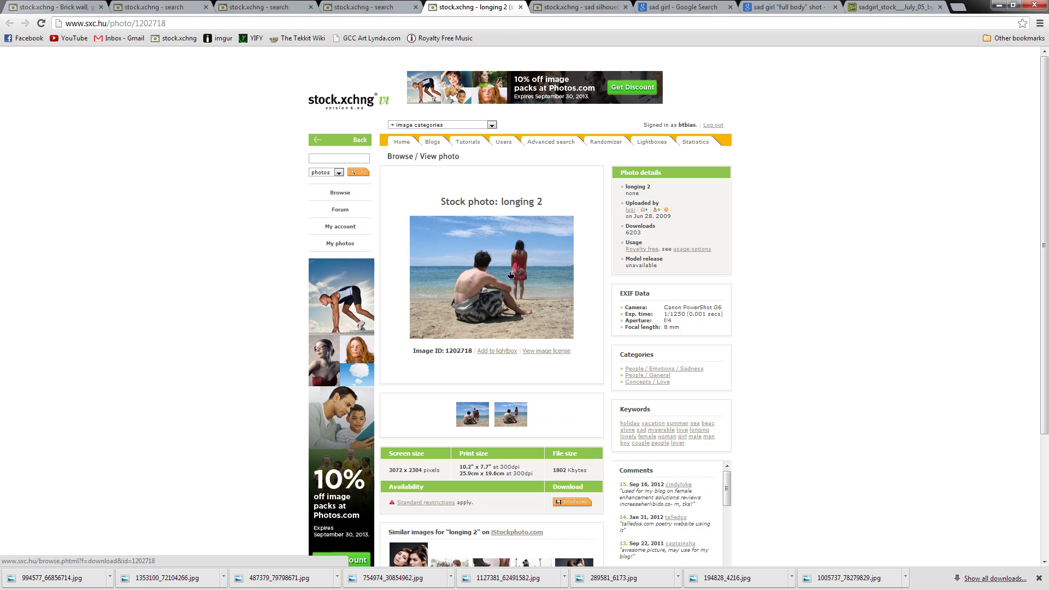
pyautogui.click(511, 275)
pyautogui.scroll(-4, 512, 258)
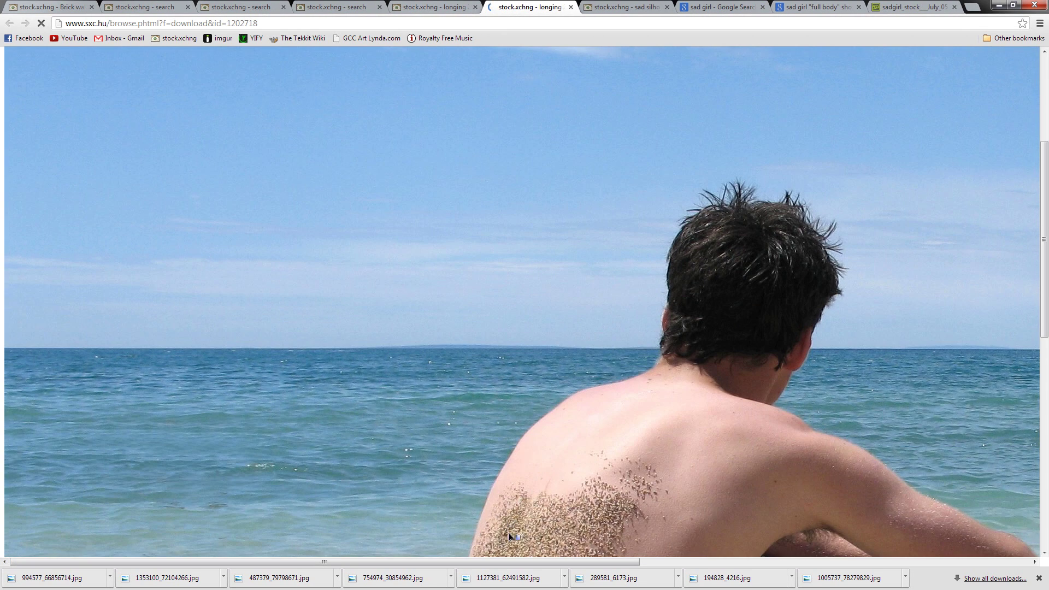
pyautogui.moveTo(511, 561); pyautogui.dragTo(844, 579)
pyautogui.scroll(-4, 520, 250)
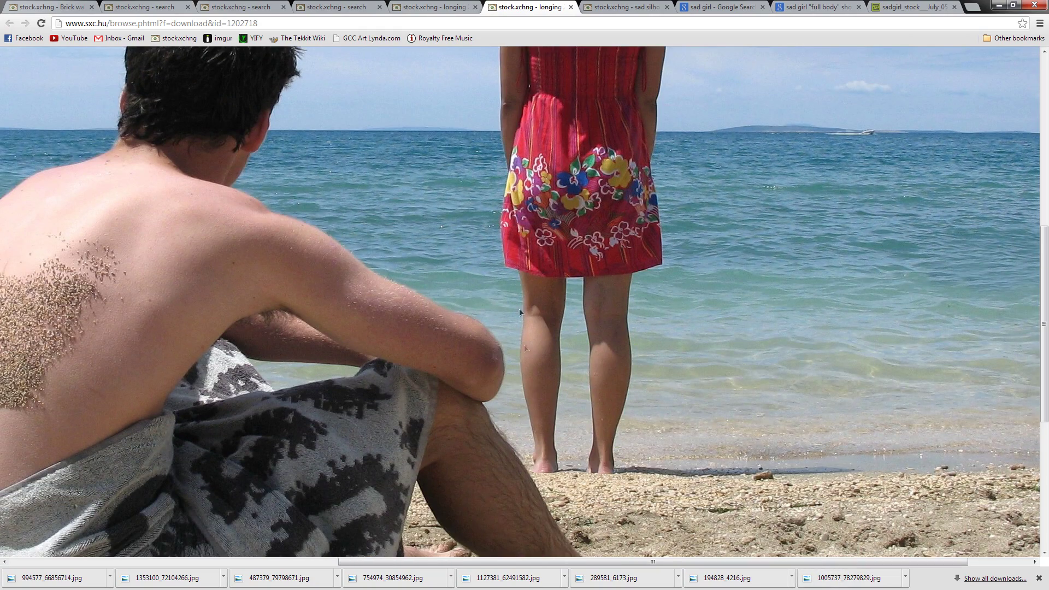
pyautogui.scroll(6, 584, 468)
# Save the full-size "longing 2" image as JPEG 1202718_97497287 in the stock.xchng folder and close its tab
pyautogui.rightClick(553, 289)
pyautogui.click(583, 304)
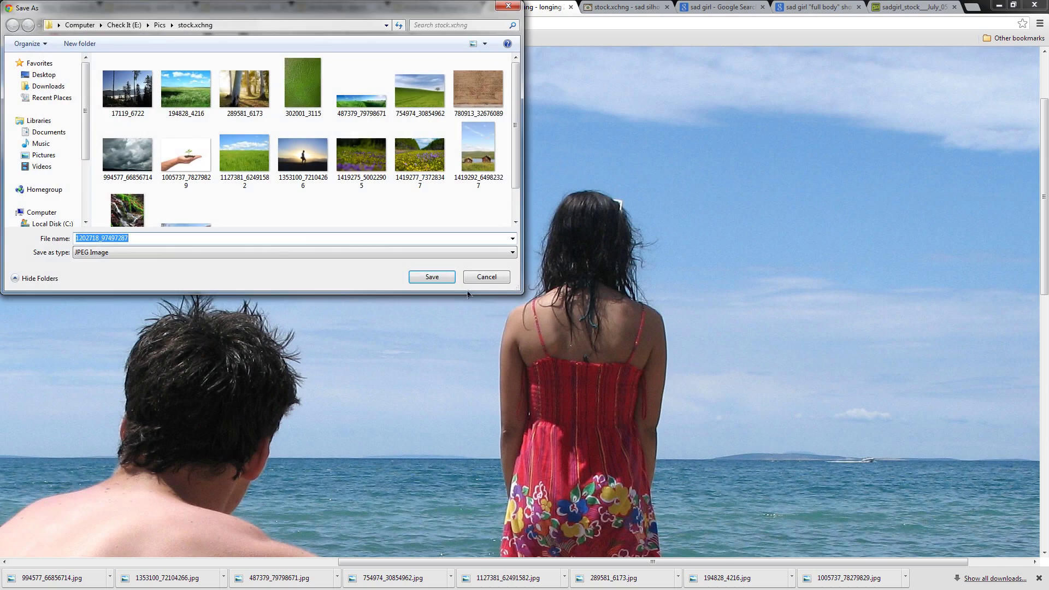
pyautogui.click(434, 282)
pyautogui.click(570, 7)
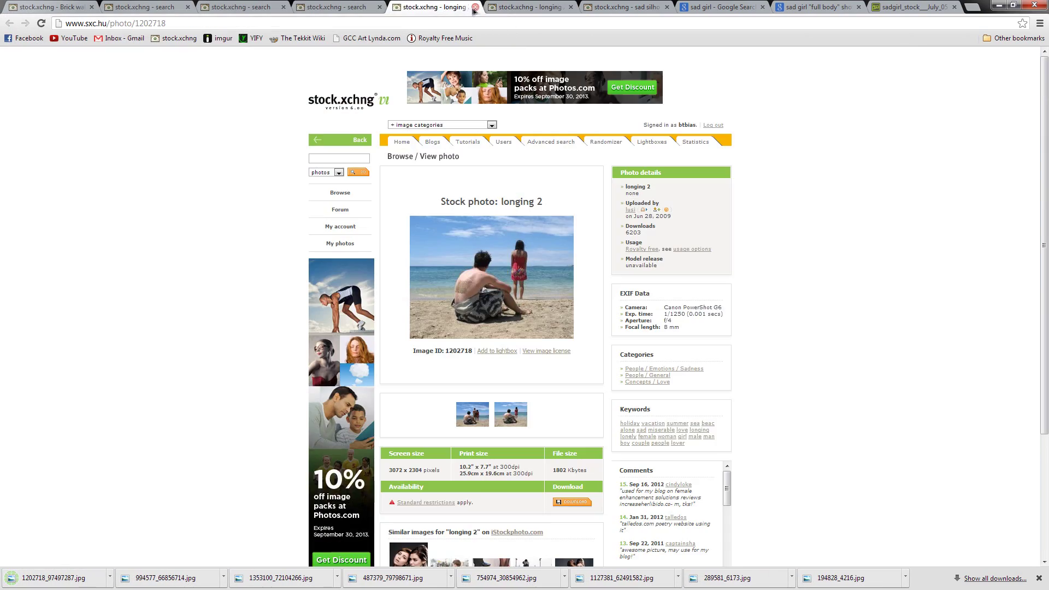
# Close the remaining "longing" photo tabs and inspect the full-size "sad silhouette" image from head to feet
pyautogui.click(476, 7)
pyautogui.click(503, 252)
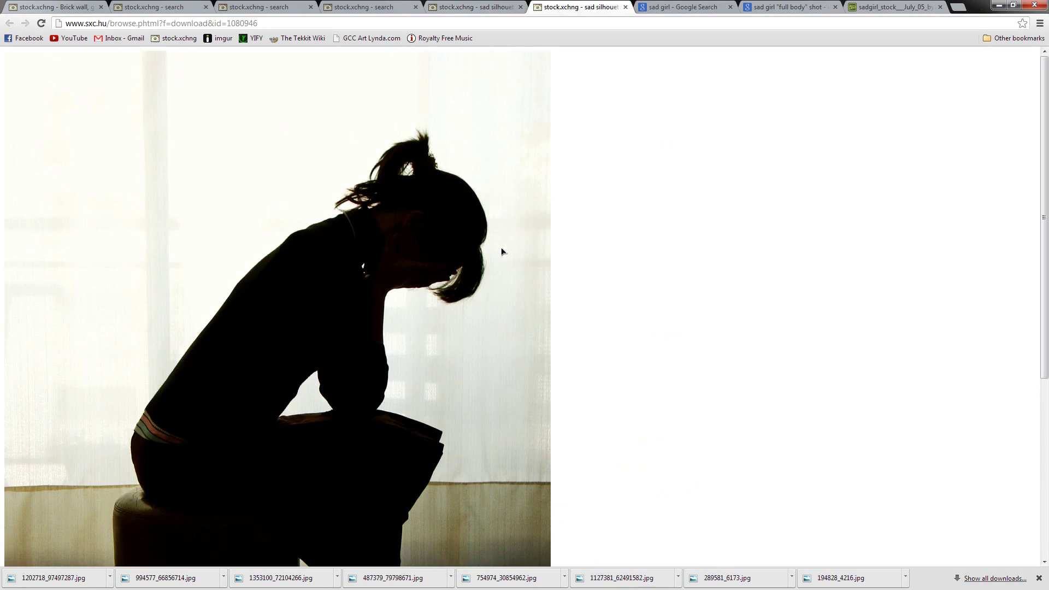
pyautogui.scroll(-3, 466, 251)
pyautogui.scroll(2, 389, 163)
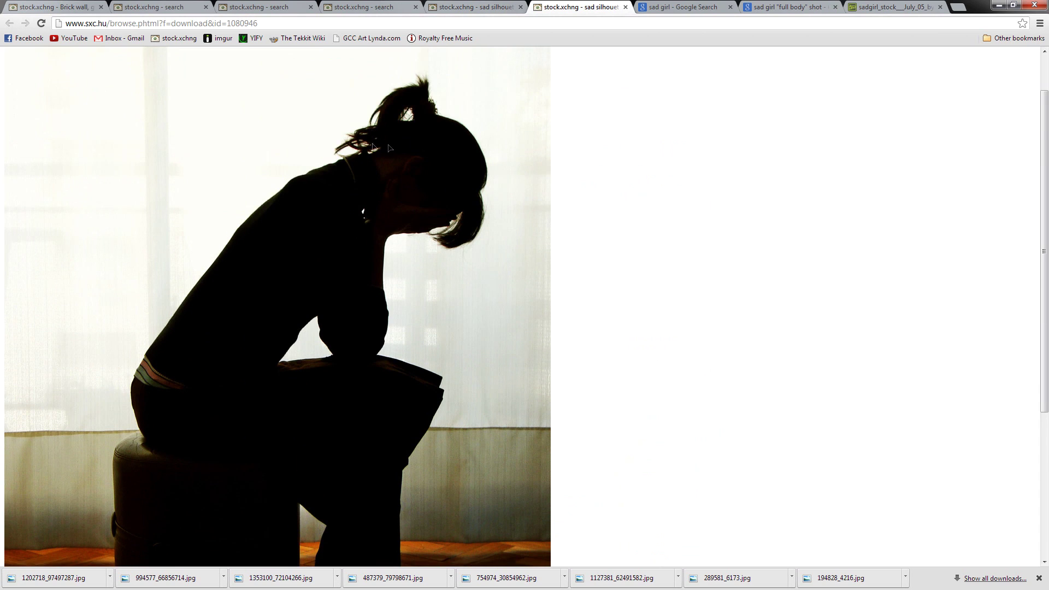
pyautogui.scroll(-2, 372, 153)
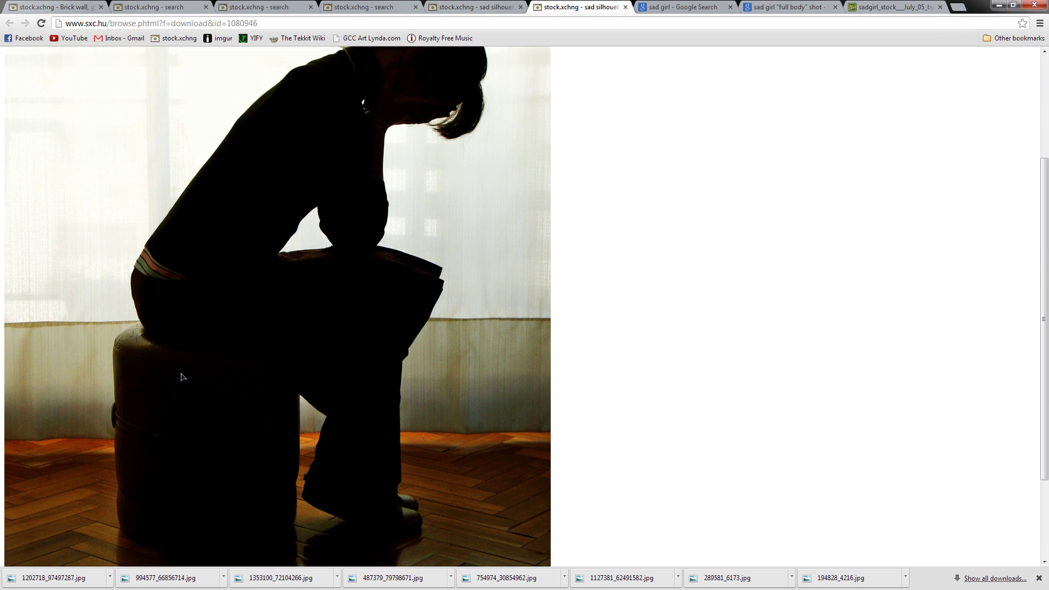
pyautogui.scroll(2, 262, 377)
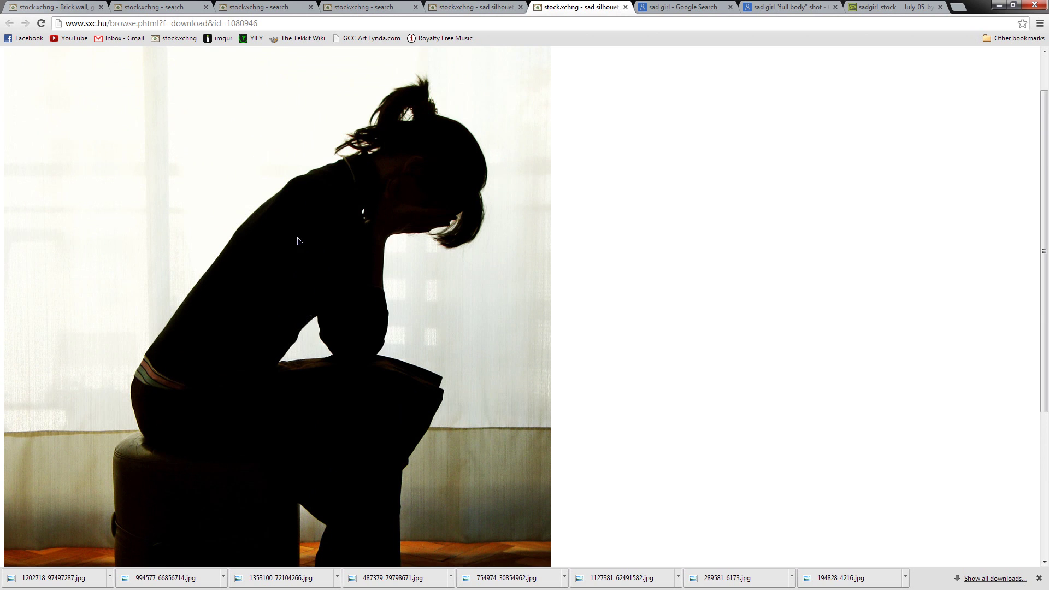
# Save the full-size "sad silhouette" image as JPEG 1080946_24278190 in the stock.xchng folder and close its image and photo tabs
pyautogui.rightClick(330, 251)
pyautogui.click(358, 271)
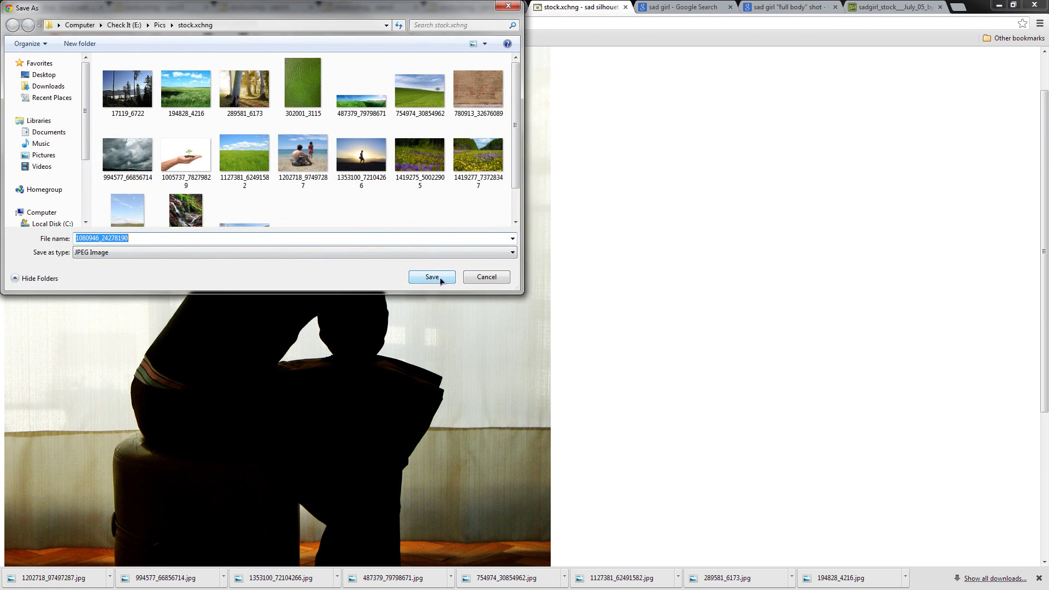
pyautogui.click(441, 279)
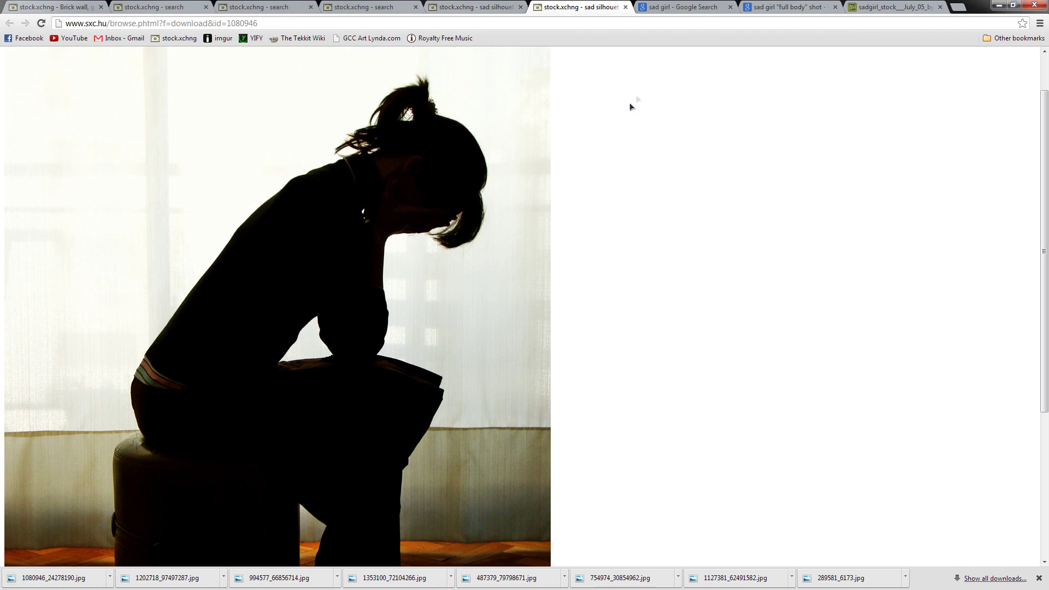
pyautogui.click(626, 6)
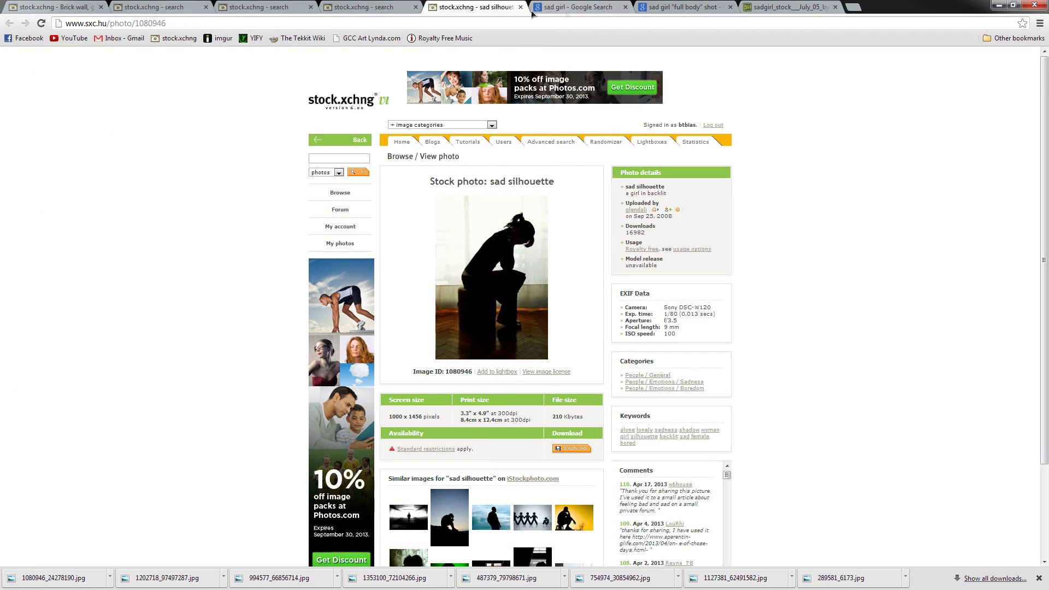
pyautogui.click(520, 7)
# Switch to the sadgirl_stock image on DeviantArt, enlarge it to full size and inspect the kneeling girl
pyautogui.click(581, 8)
pyautogui.click(670, 9)
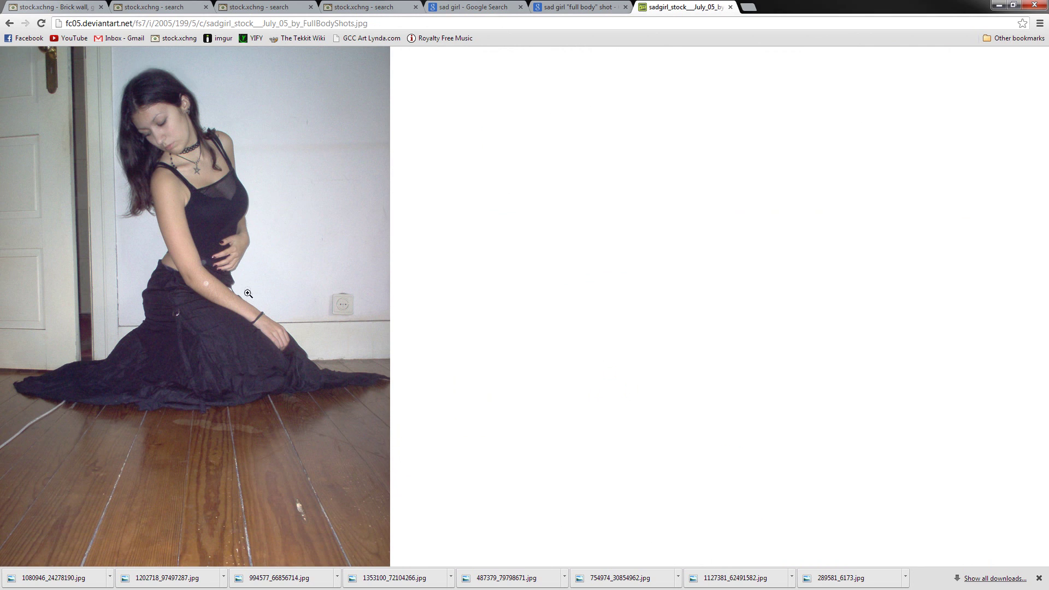
pyautogui.click(242, 146)
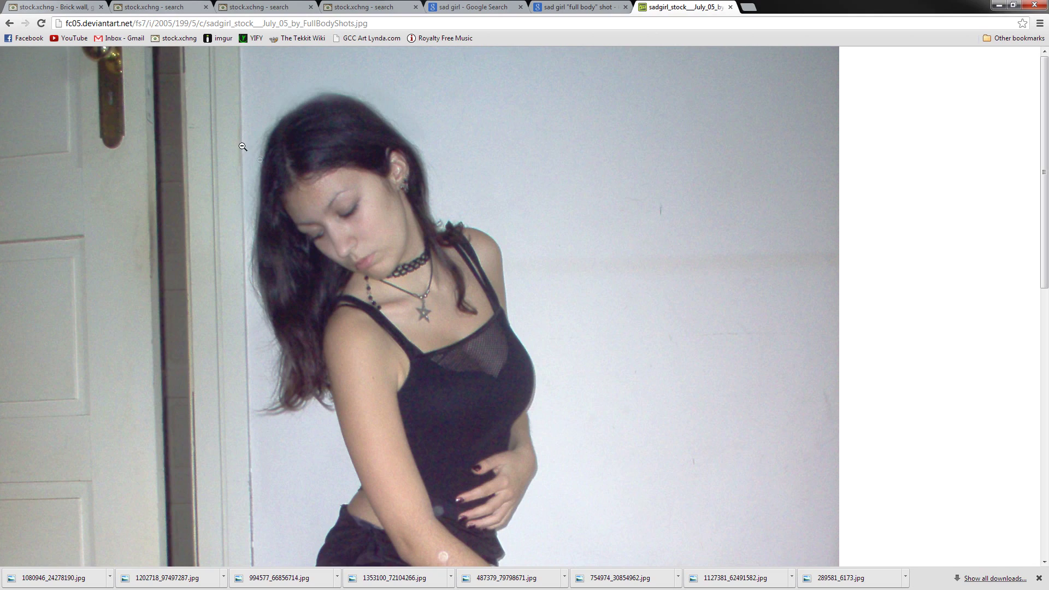
pyautogui.scroll(-5, 601, 224)
pyautogui.scroll(4, 602, 225)
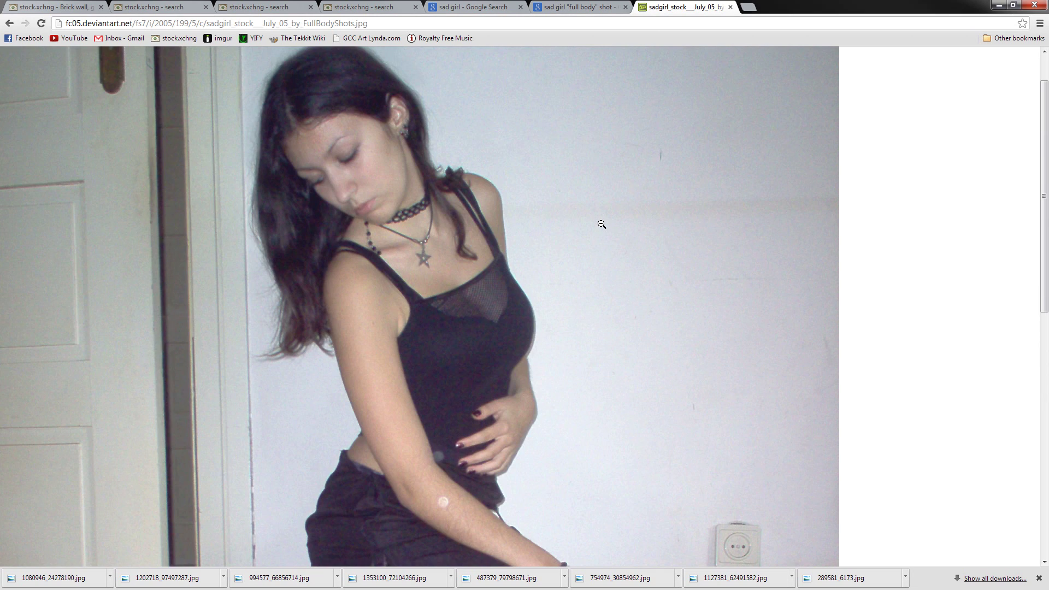
# Save the DeviantArt image as JPEG sadgirl_stock___July_05_by_FullBodyShots in the stock.xchng folder and close its tab
pyautogui.rightClick(602, 224)
pyautogui.click(625, 230)
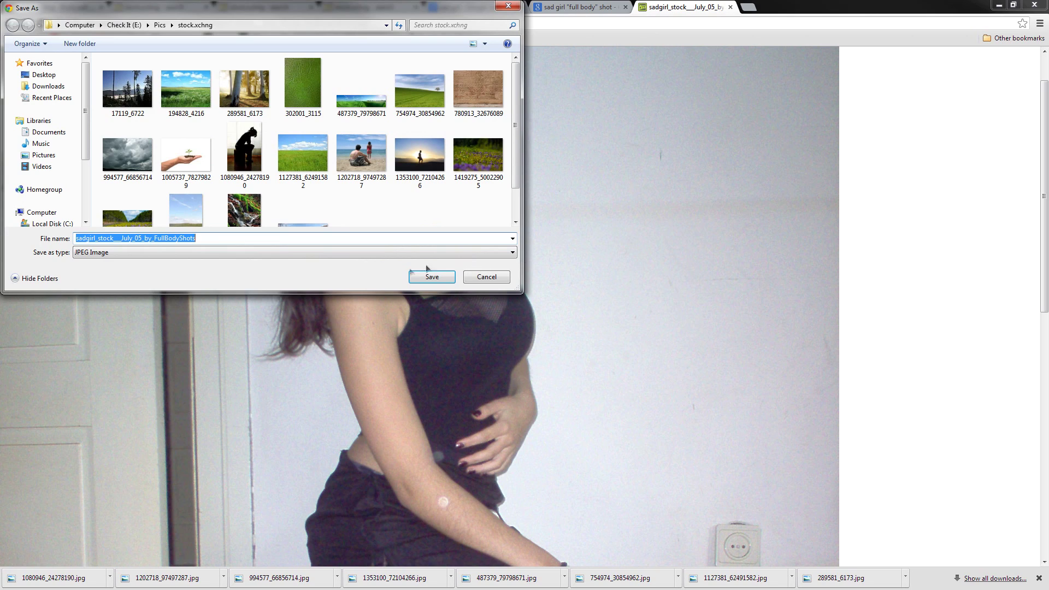
pyautogui.click(442, 280)
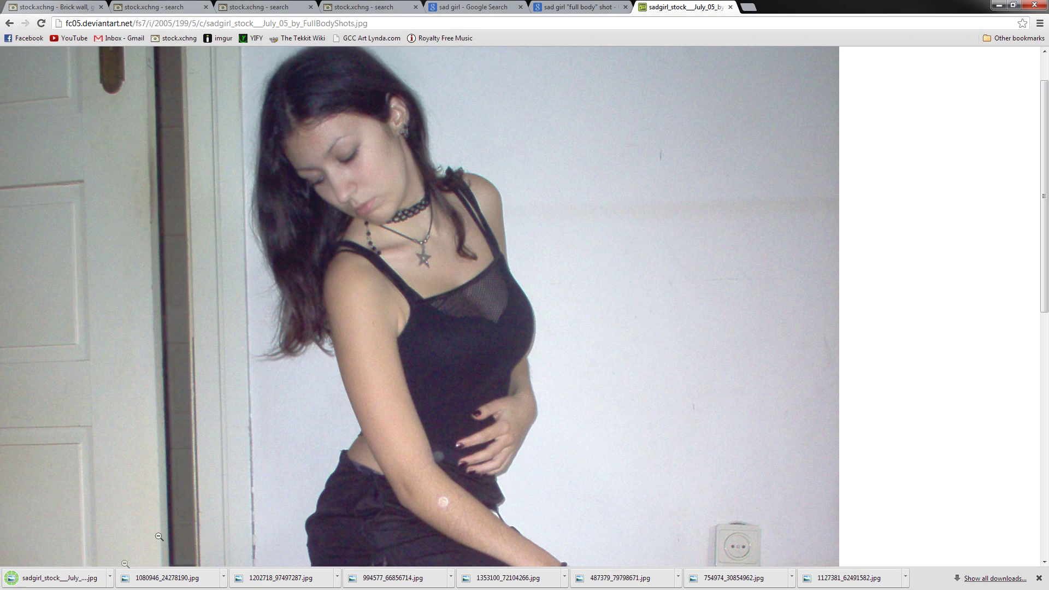
pyautogui.scroll(-9, 268, 491)
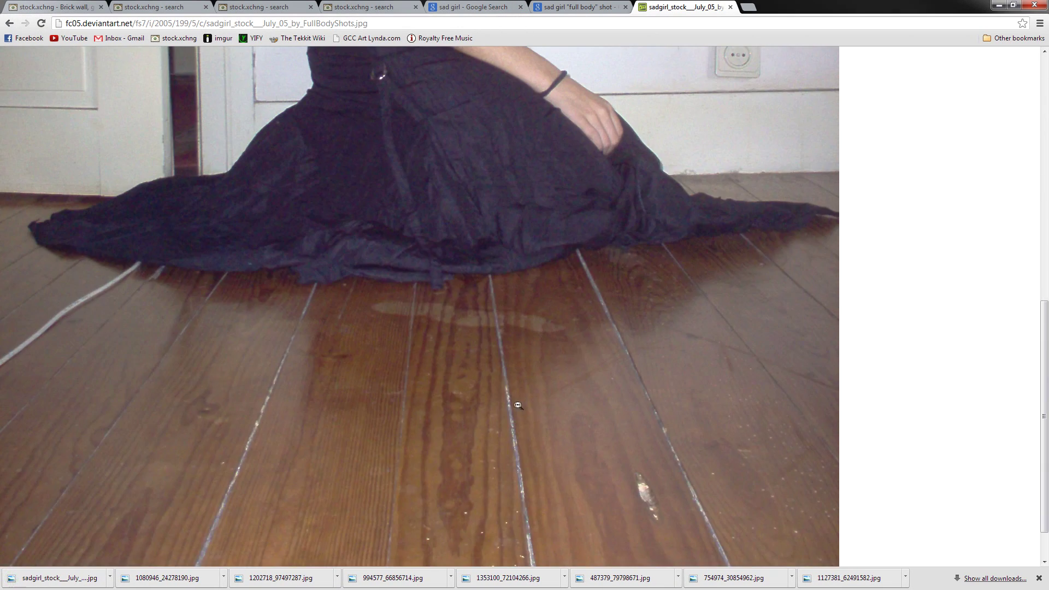
pyautogui.scroll(4, 506, 392)
pyautogui.scroll(5, 511, 420)
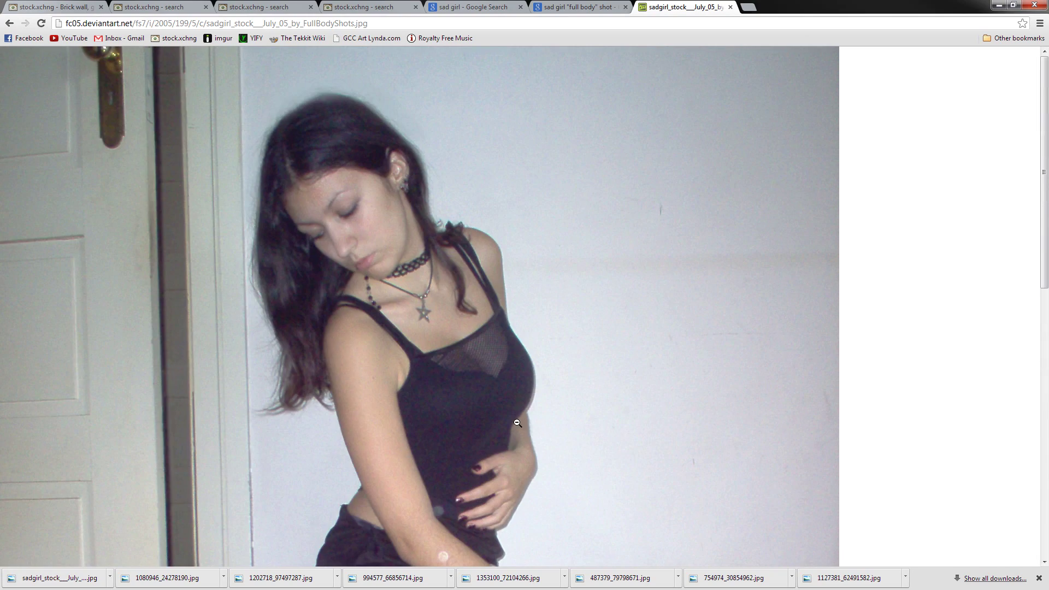
pyautogui.click(731, 7)
# Look over page 2 of the "sad girl" results once more and go back to the "field" results
pyautogui.click(372, 7)
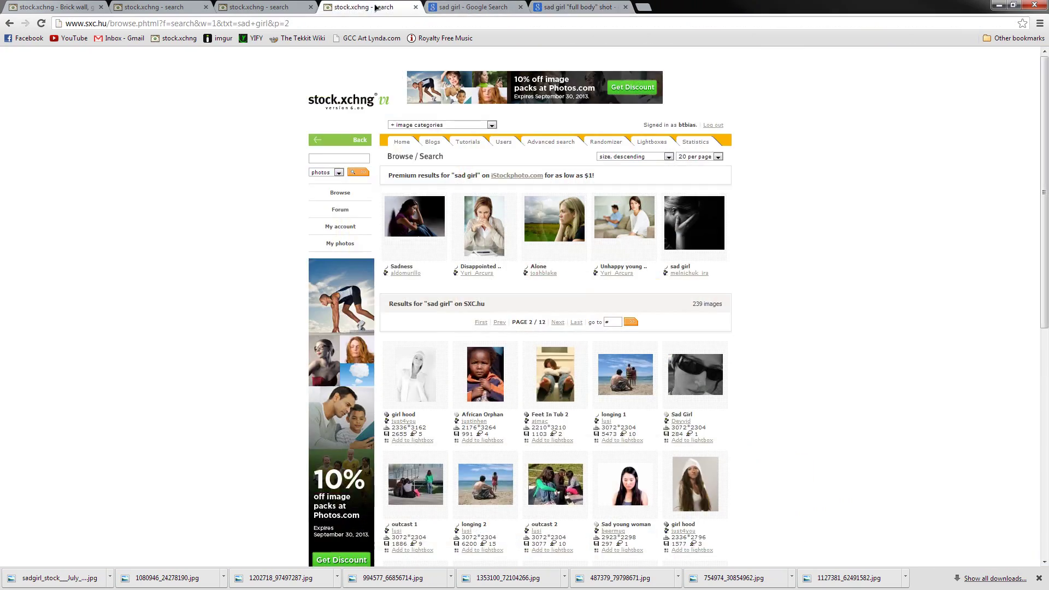
pyautogui.scroll(-5, 659, 234)
pyautogui.scroll(-3, 659, 234)
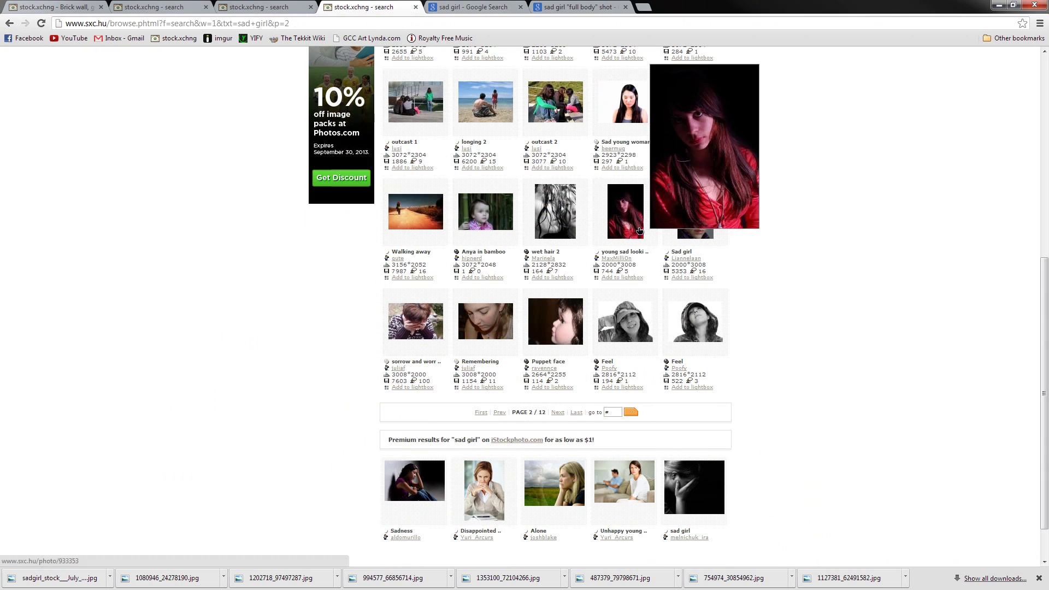
pyautogui.scroll(8, 191, 269)
pyautogui.click(261, 13)
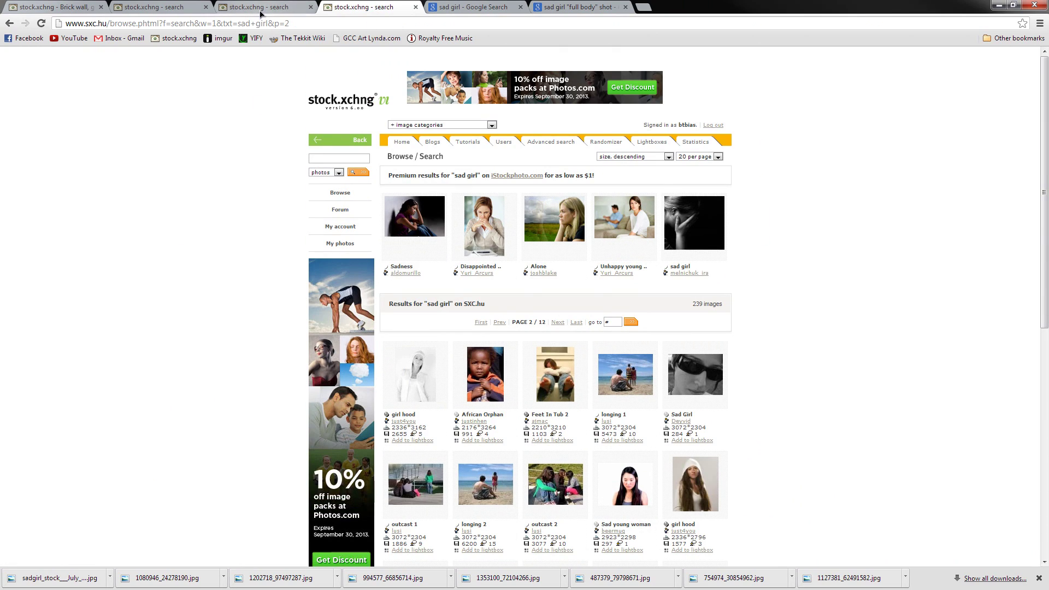
pyautogui.click(170, 7)
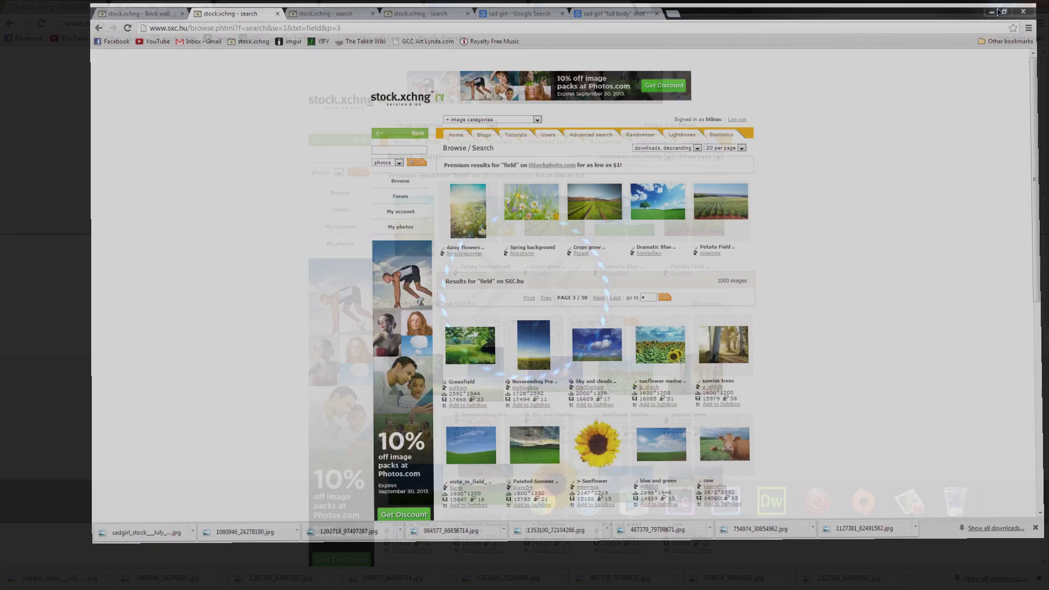
# Minimise the browser, bring up Photoshop and open the Pics\stock.xchng folder on drive E in Windows Explorer
pyautogui.click(998, 7)
pyautogui.click(726, 501)
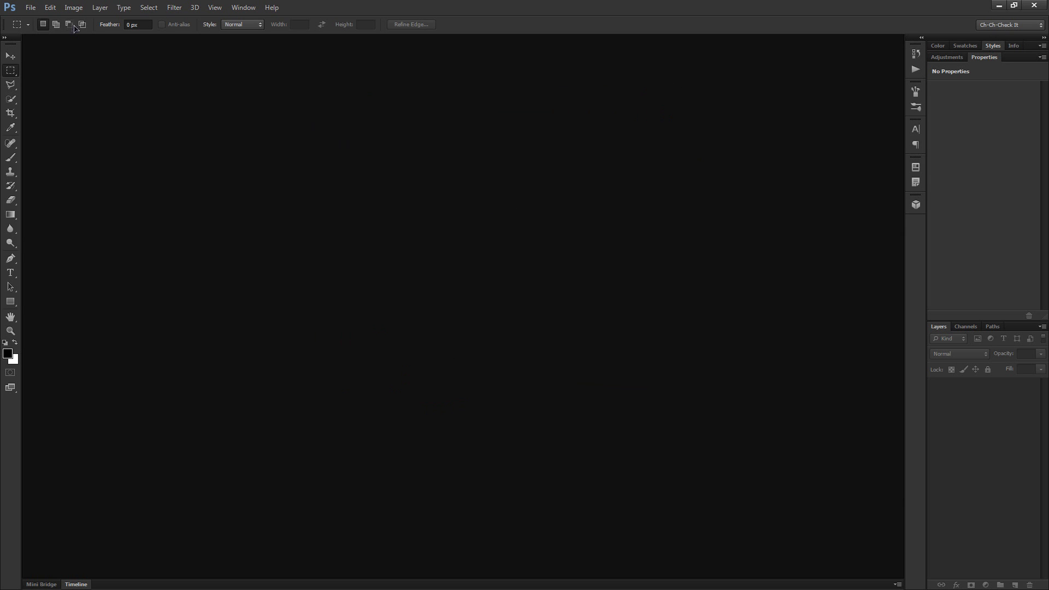
pyautogui.hotkey('alt', 'Tab')
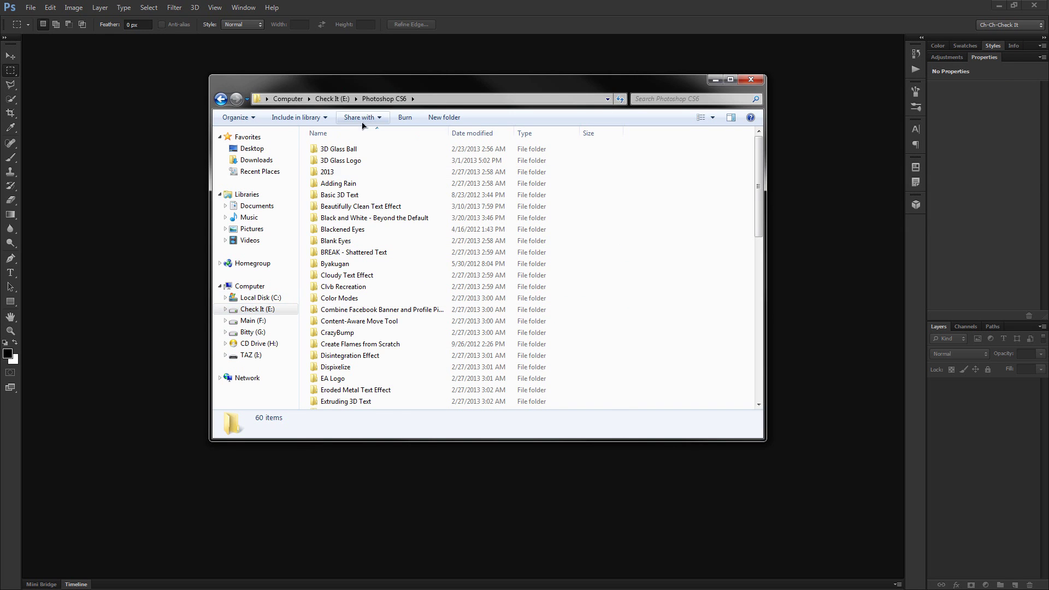
pyautogui.click(334, 99)
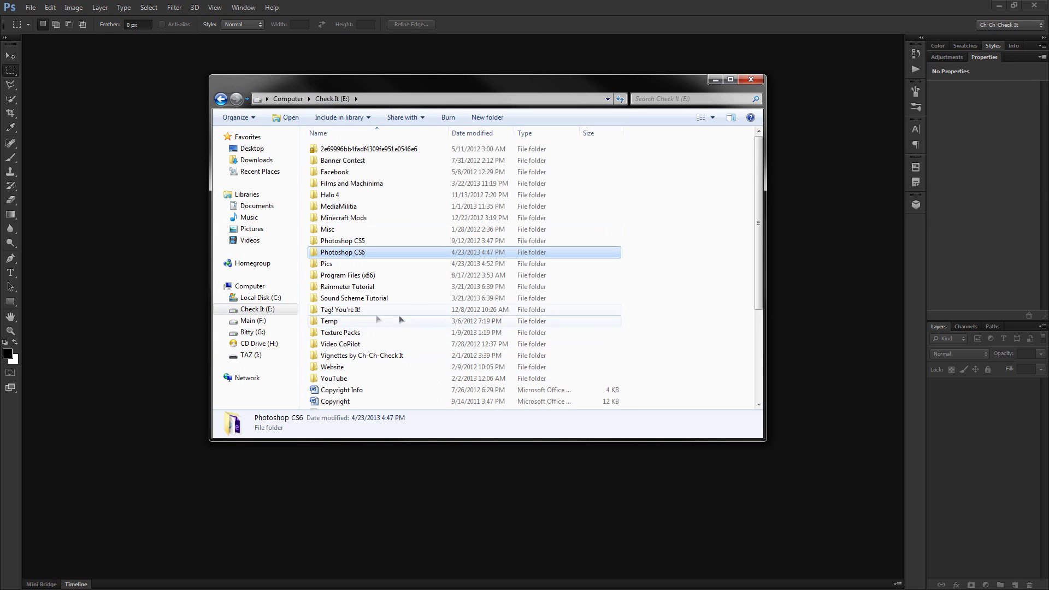
pyautogui.doubleClick(353, 263)
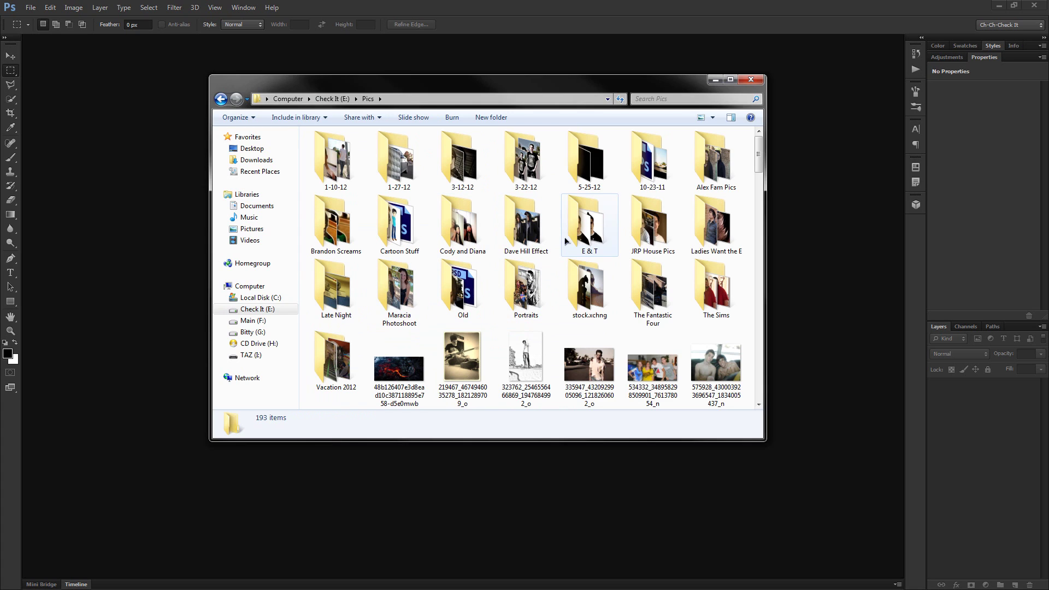
pyautogui.doubleClick(586, 287)
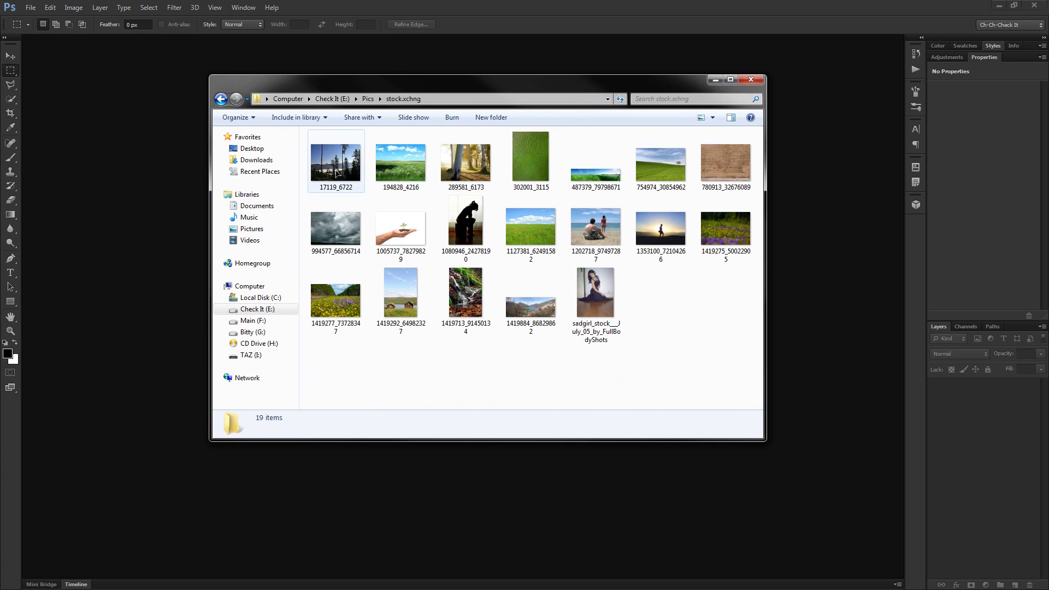
# Preview 194828_4216 in Windows Photo Viewer, examine its flowers up close, and view 289581_6173 and 302001_3115 before closing the viewer
pyautogui.doubleClick(398, 170)
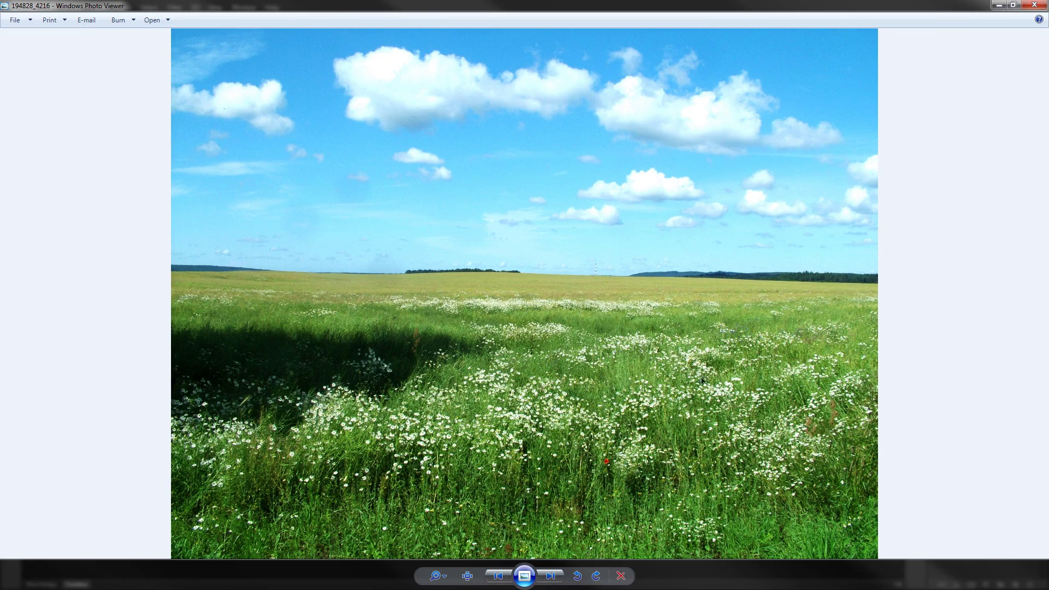
pyautogui.scroll(6, 694, 414)
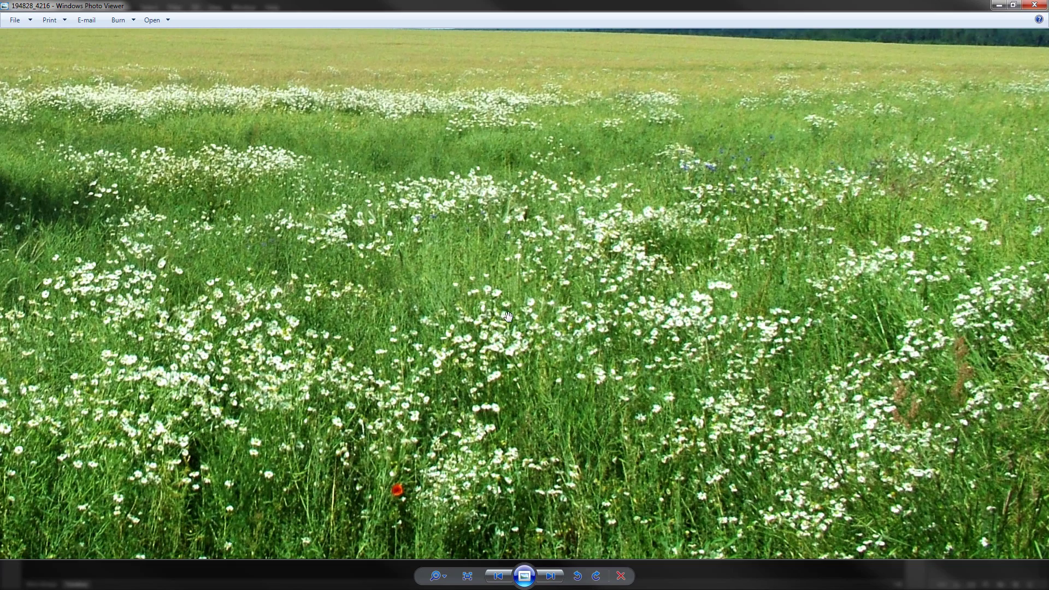
pyautogui.scroll(-6, 528, 350)
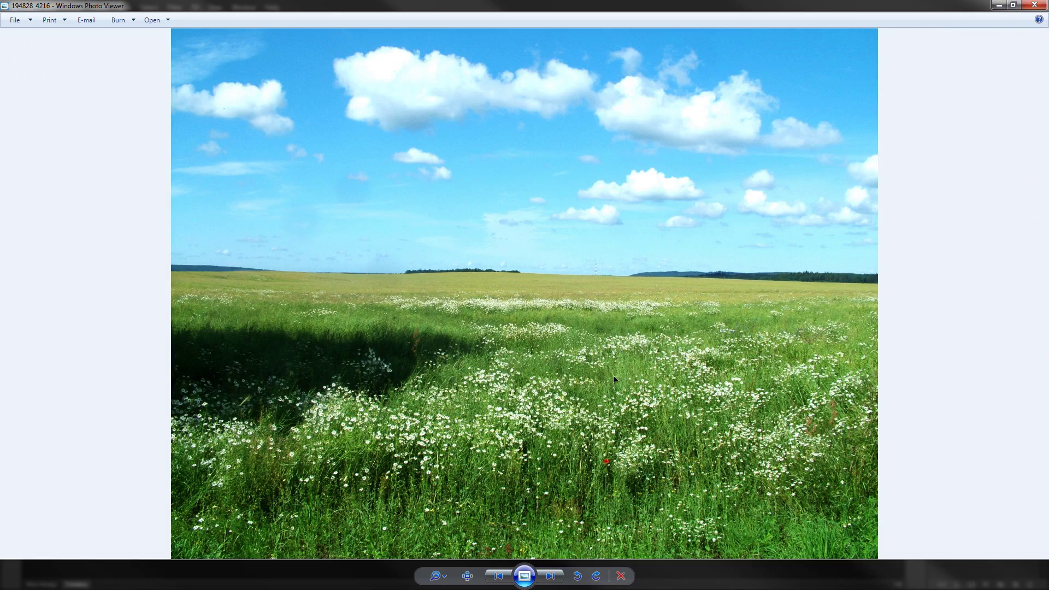
pyautogui.press('Right')
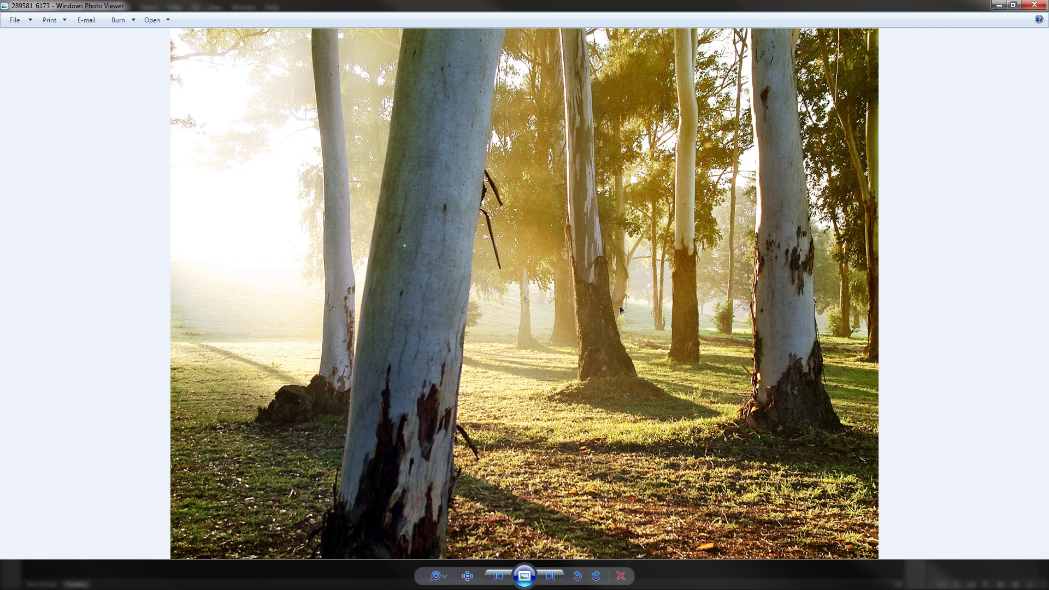
pyautogui.press('Right')
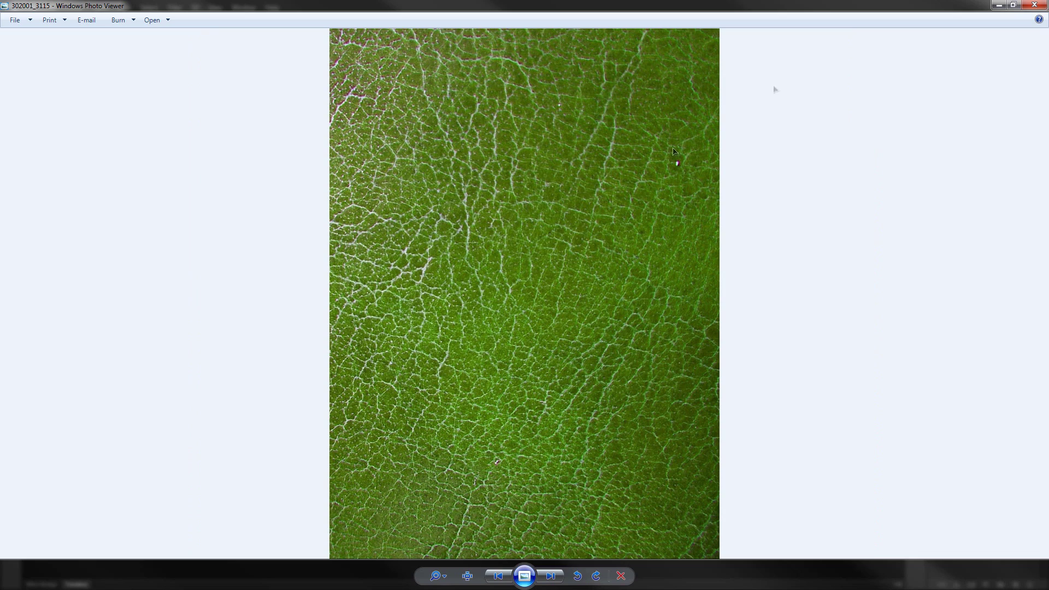
pyautogui.click(1035, 5)
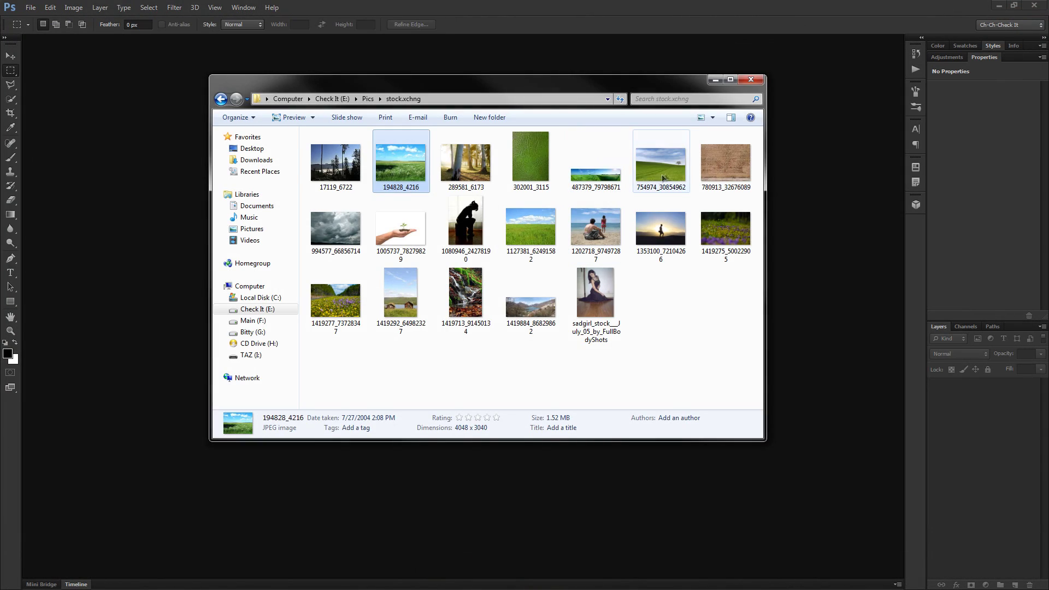
# Compare the field photos 754974_30854962, 1127381_62491582 and 194828_4216 by previewing each one and closing the viewer
pyautogui.click(666, 177)
pyautogui.doubleClick(665, 177)
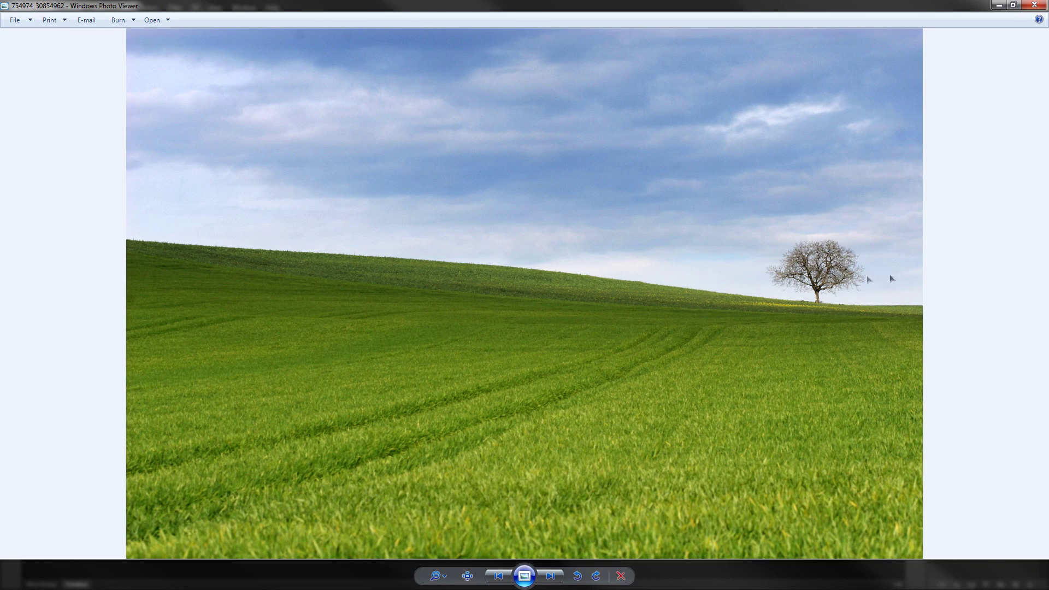
pyautogui.click(1034, 6)
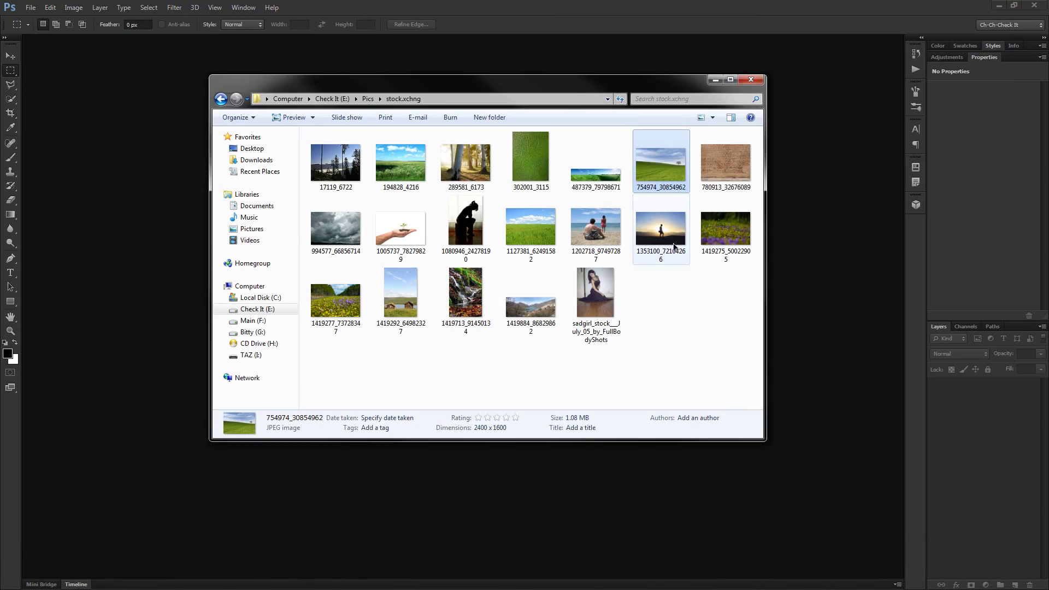
pyautogui.doubleClick(551, 232)
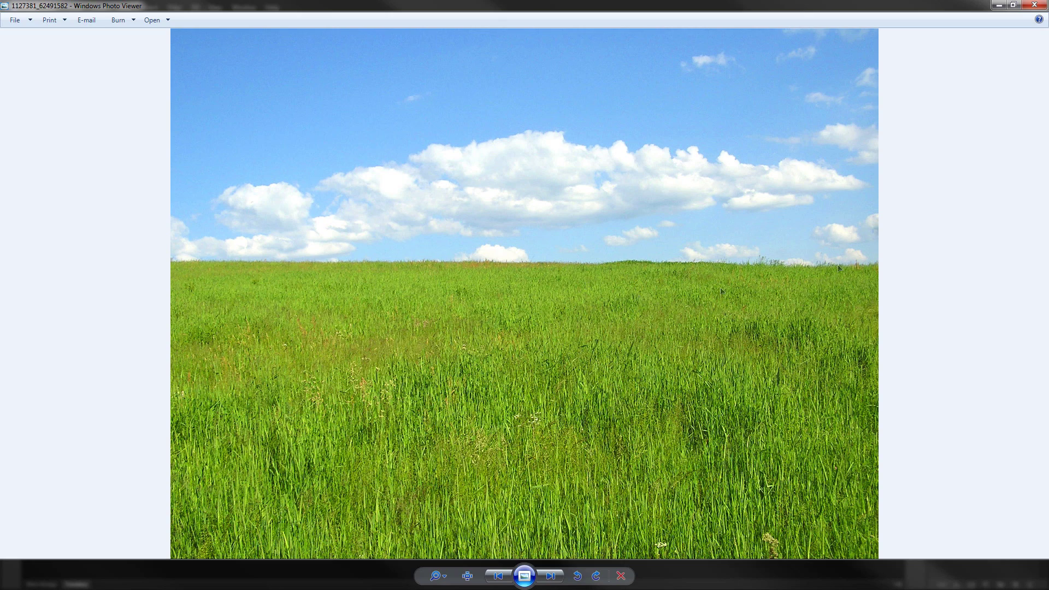
pyautogui.click(1034, 5)
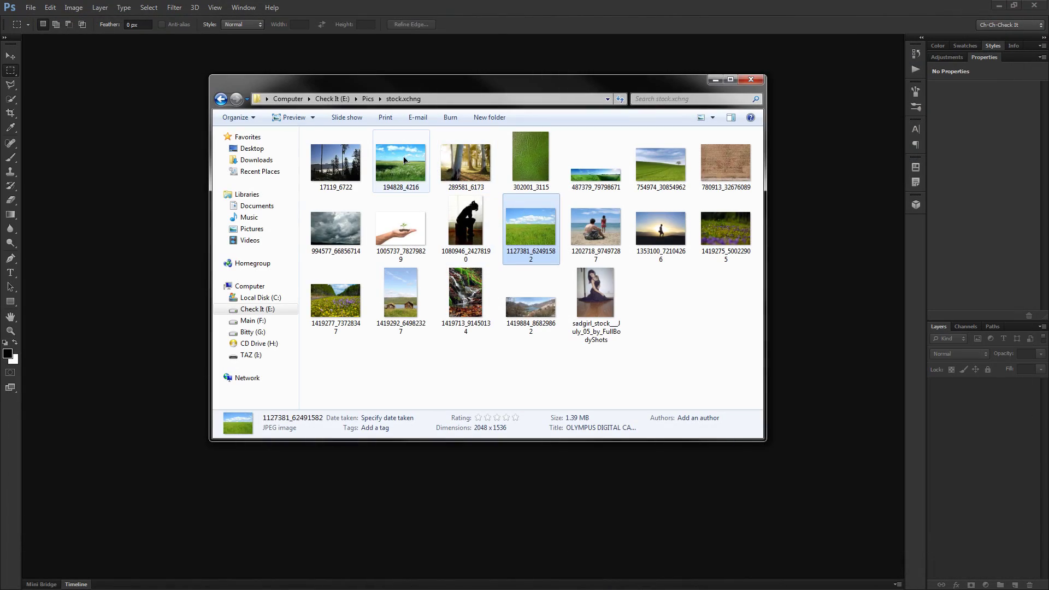
pyautogui.doubleClick(390, 161)
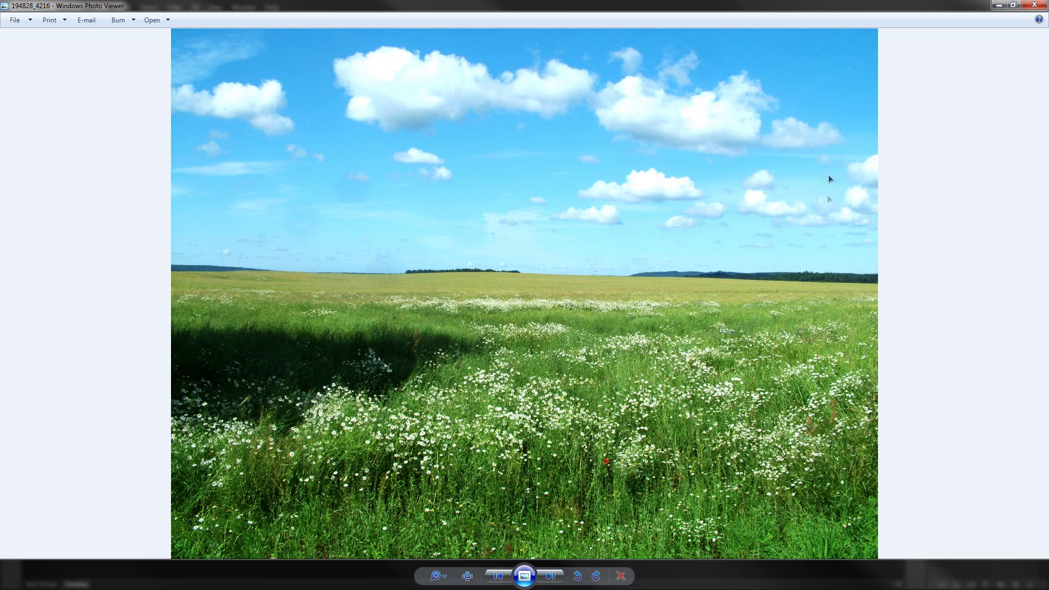
pyautogui.click(1034, 5)
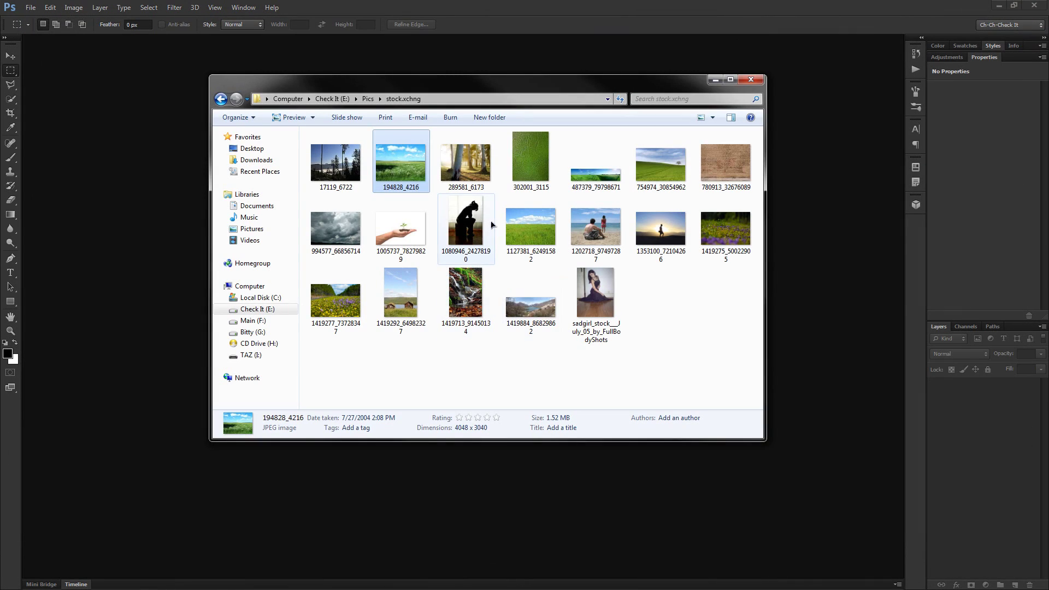
# Open the field photo 194828_4216 in Photoshop and fit it to the window
pyautogui.moveTo(406, 172); pyautogui.dragTo(112, 249)
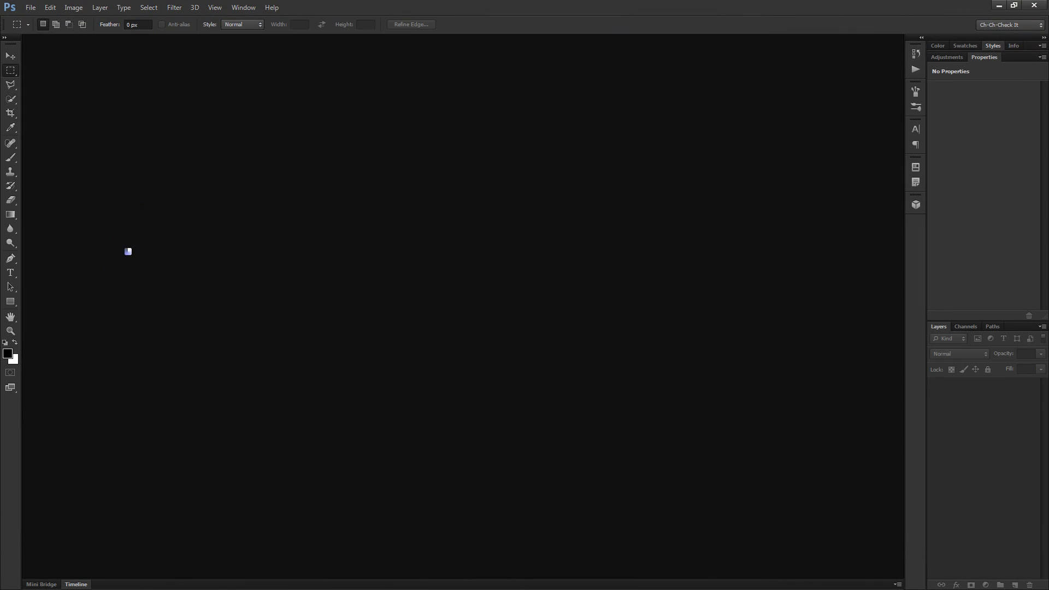
pyautogui.hotkey('ctrl', '0')
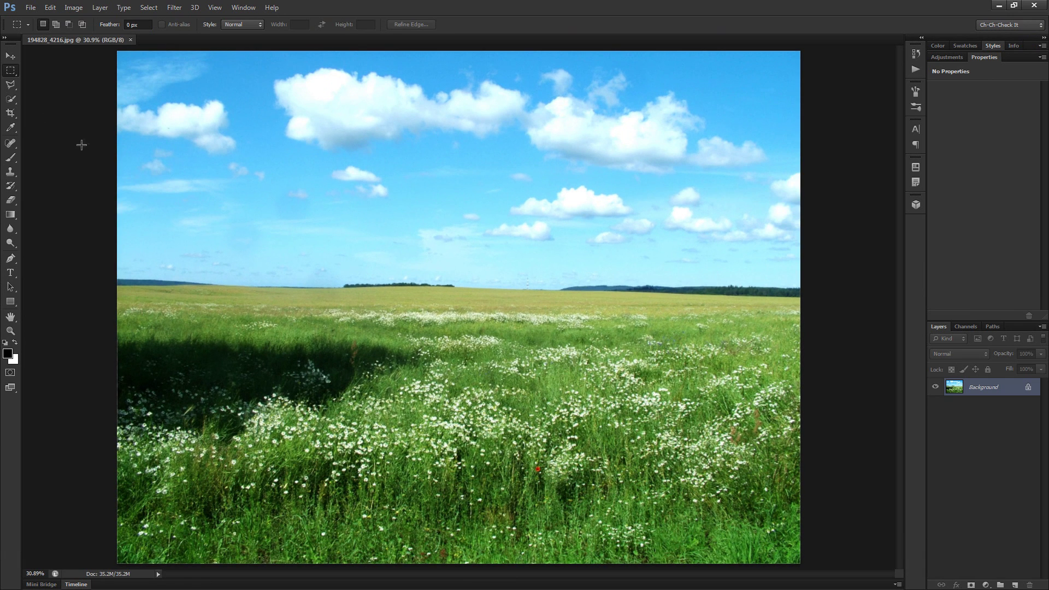
pyautogui.click(10, 57)
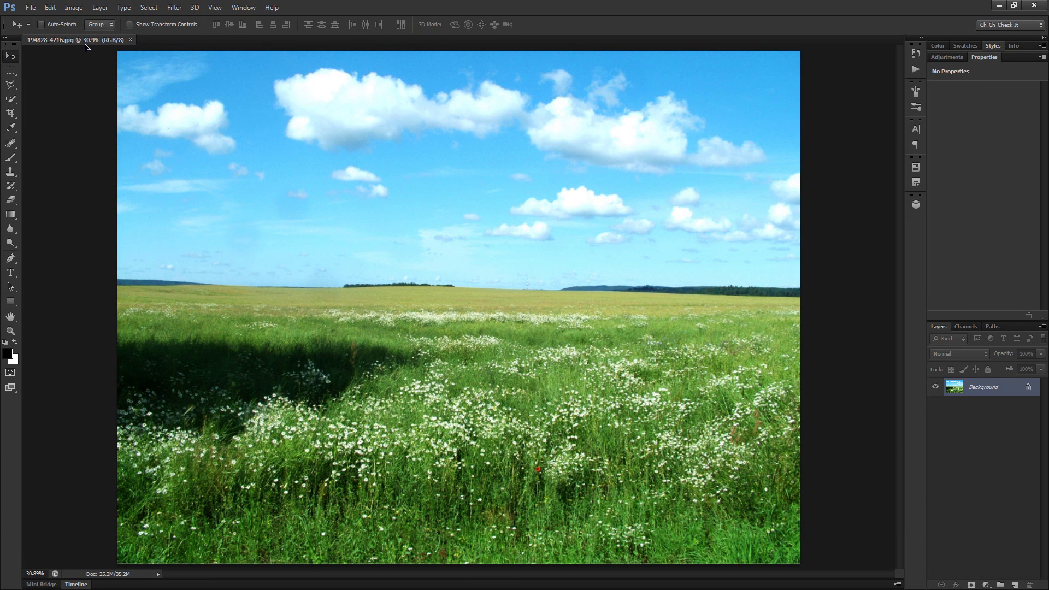
# Crop the field photo to the 16 x 9 ratio, shifting the image slightly upward within the frame
pyautogui.press('c')
pyautogui.click(62, 25)
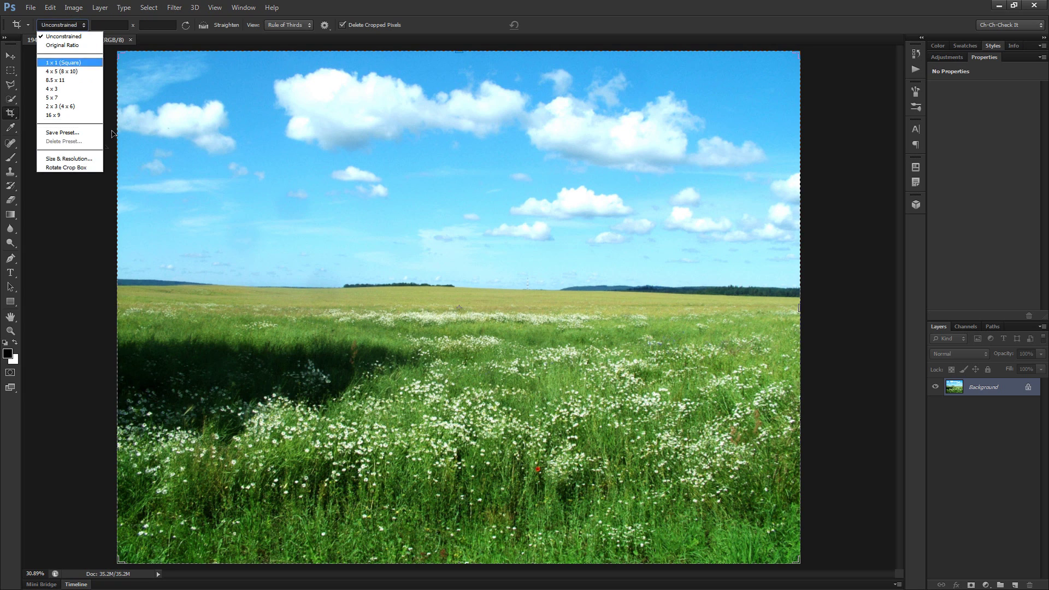
pyautogui.click(79, 120)
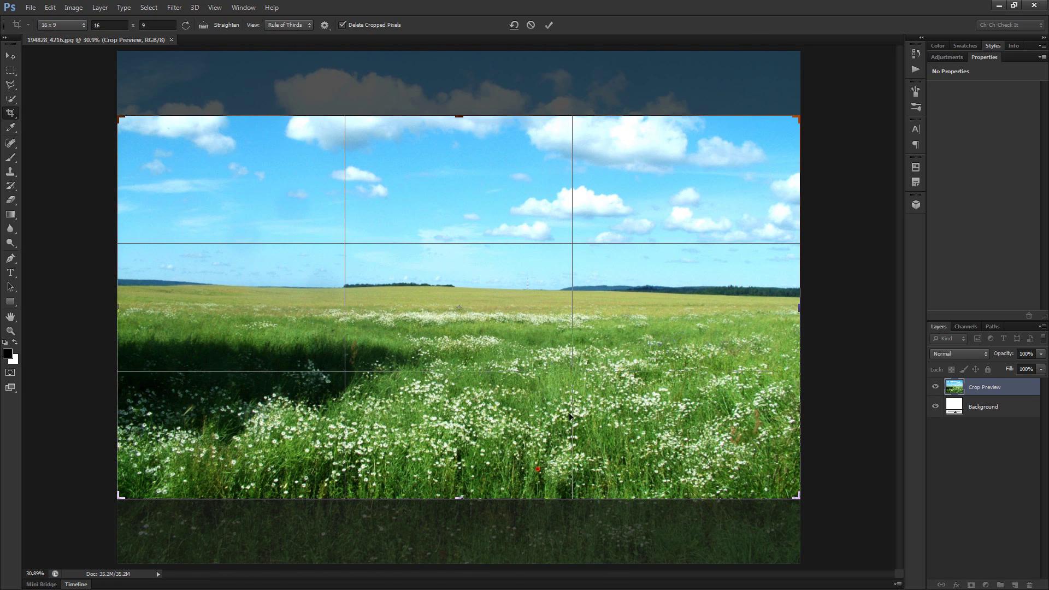
pyautogui.moveTo(633, 450)
pyautogui.mouseDown()
pyautogui.moveTo(632, 428)
pyautogui.moveTo(633, 438)
pyautogui.mouseUp()
pyautogui.press('Return')
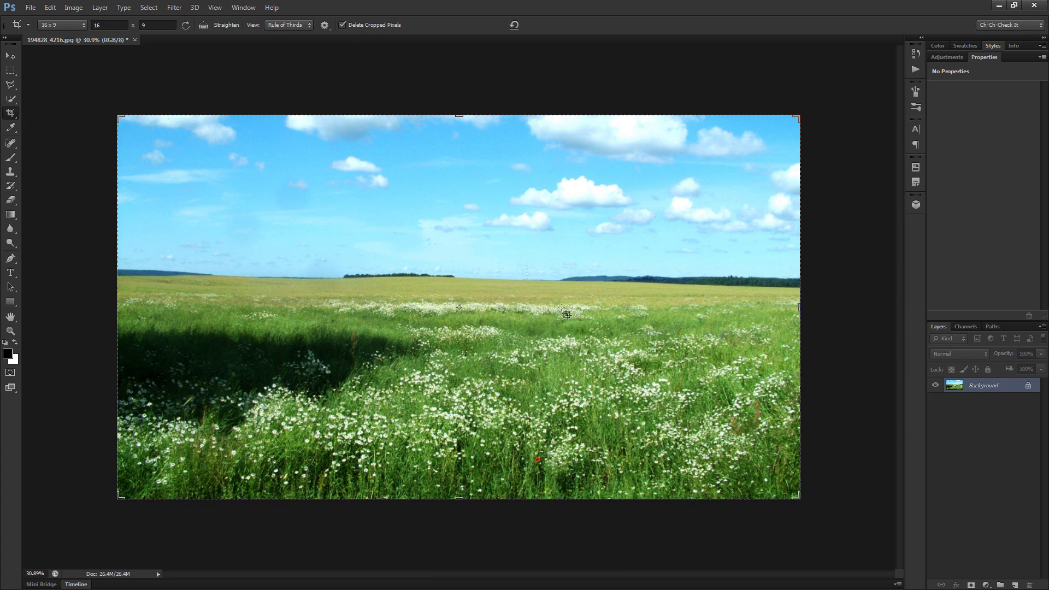
# Open sadgirl_stock___July_05_by_FullBodyShots from the stock.xchng folder as a separate document in Photoshop
pyautogui.press('v')
pyautogui.hotkey('alt', 'Tab')
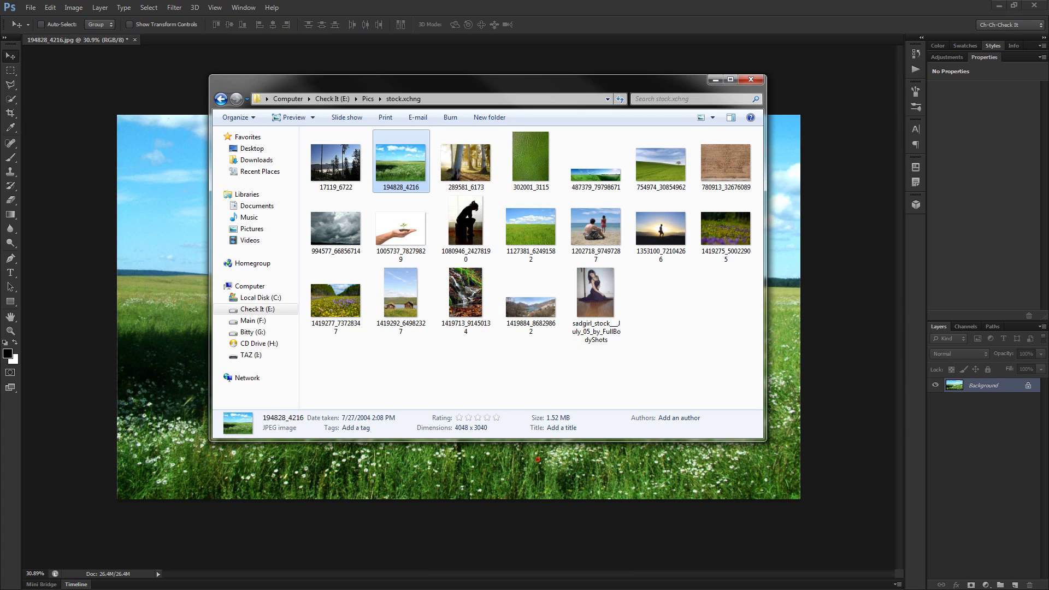
pyautogui.click(601, 298)
pyautogui.click(694, 30)
pyautogui.moveTo(297, 167); pyautogui.dragTo(298, 168)
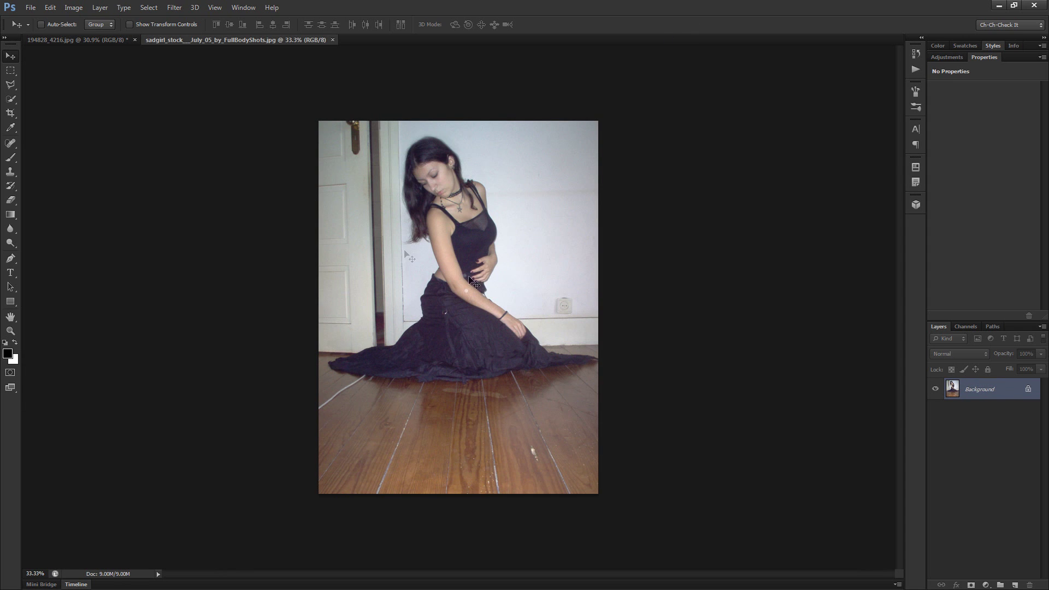
# Select the girl's hair, face, torso and arms and the right edge of her skirt with the Quick Selection tool
pyautogui.scroll(2, 432, 290)
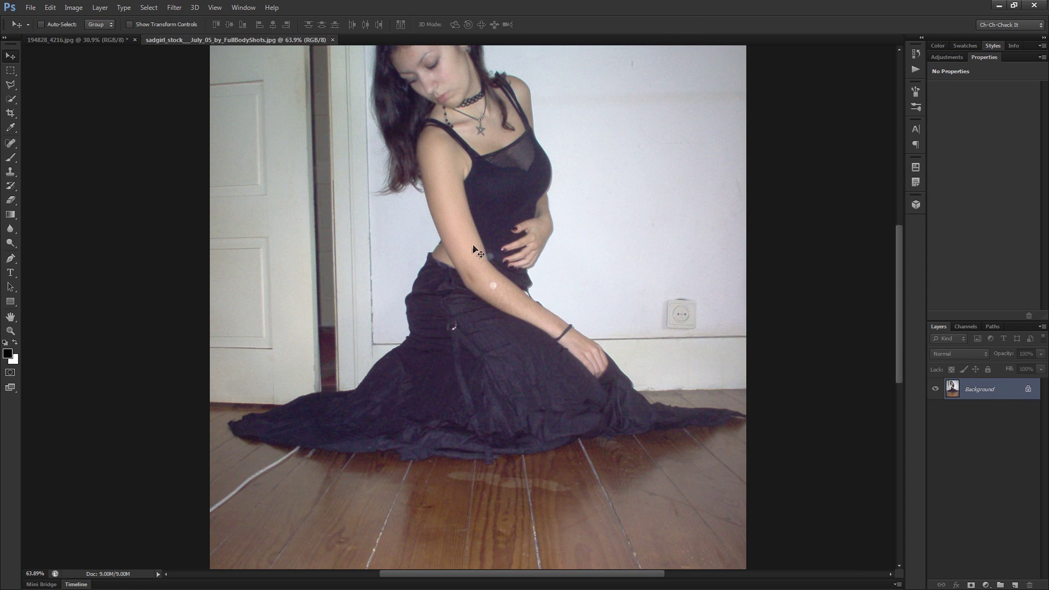
pyautogui.press('w')
pyautogui.hotkey('shift', 'w')
pyautogui.rightClick(10, 99)
pyautogui.click(49, 100)
pyautogui.moveTo(419, 181); pyautogui.dragTo(473, 292)
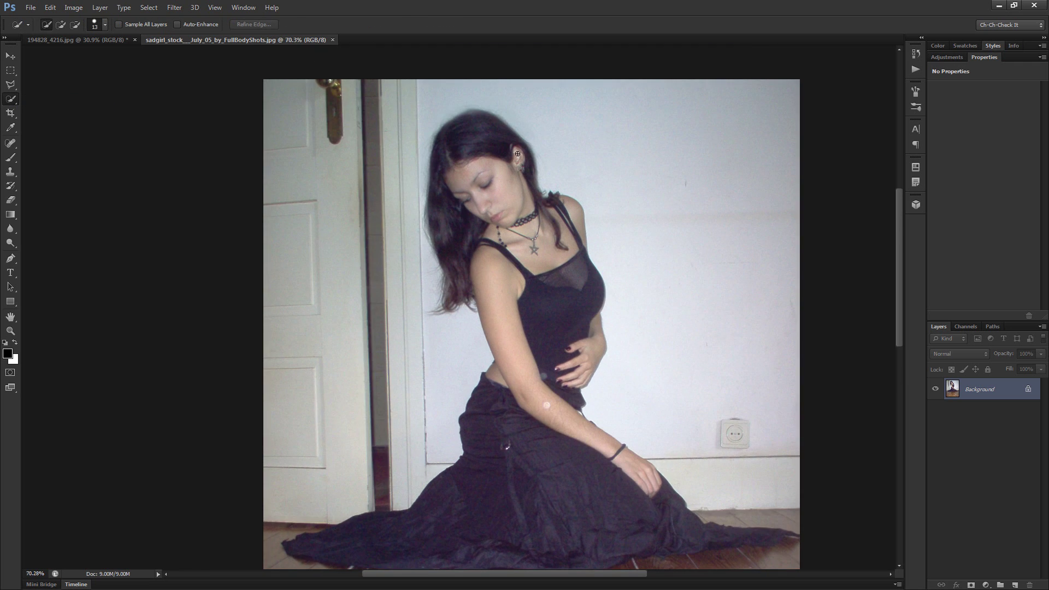
pyautogui.scroll(2, 528, 192)
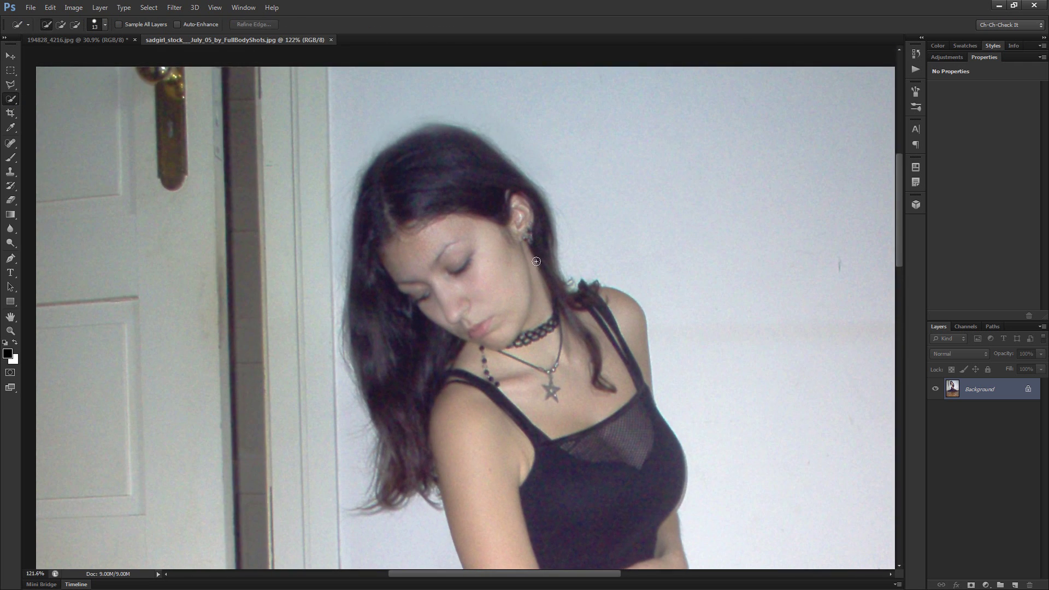
pyautogui.moveTo(544, 230); pyautogui.dragTo(488, 162)
pyautogui.moveTo(392, 213)
pyautogui.mouseDown()
pyautogui.moveTo(403, 344)
pyautogui.moveTo(623, 310)
pyautogui.mouseUp()
pyautogui.moveTo(630, 356); pyautogui.dragTo(641, 493)
pyautogui.moveTo(635, 506)
pyautogui.mouseDown()
pyautogui.moveTo(456, 189)
pyautogui.moveTo(465, 233)
pyautogui.mouseUp()
pyautogui.moveTo(426, 386)
pyautogui.mouseDown()
pyautogui.moveTo(494, 477)
pyautogui.moveTo(518, 480)
pyautogui.moveTo(482, 440)
pyautogui.moveTo(583, 519)
pyautogui.moveTo(562, 522)
pyautogui.moveTo(439, 335)
pyautogui.moveTo(413, 272)
pyautogui.moveTo(420, 258)
pyautogui.moveTo(504, 357)
pyautogui.moveTo(558, 371)
pyautogui.moveTo(683, 368)
pyautogui.mouseUp()
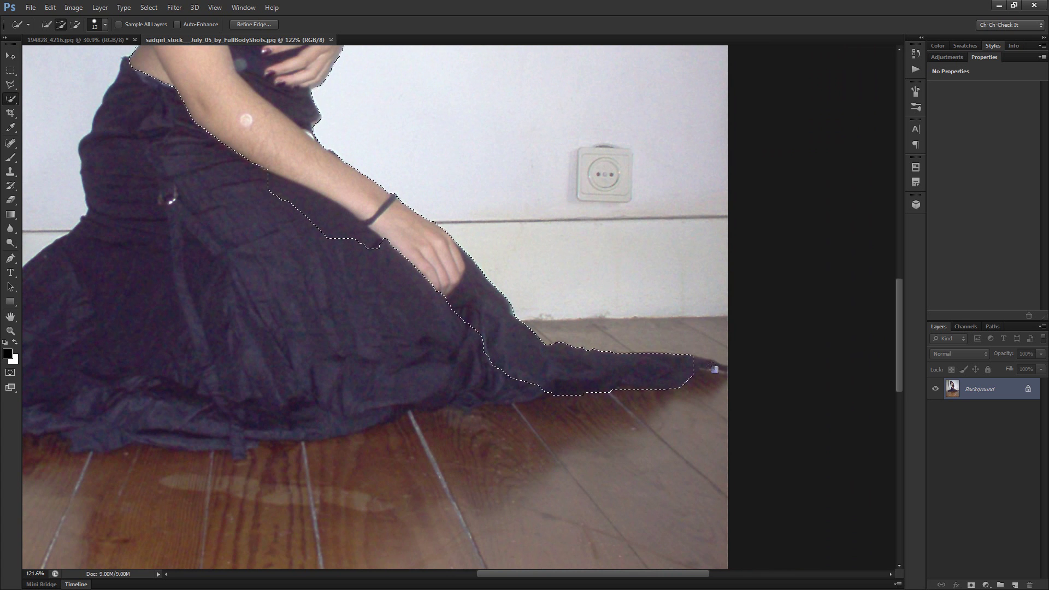
# Try to add the skirt's right tip to the selection with a 5 px brush, and undo the stroke
pyautogui.scroll(4, 714, 365)
pyautogui.scroll(4, 714, 365)
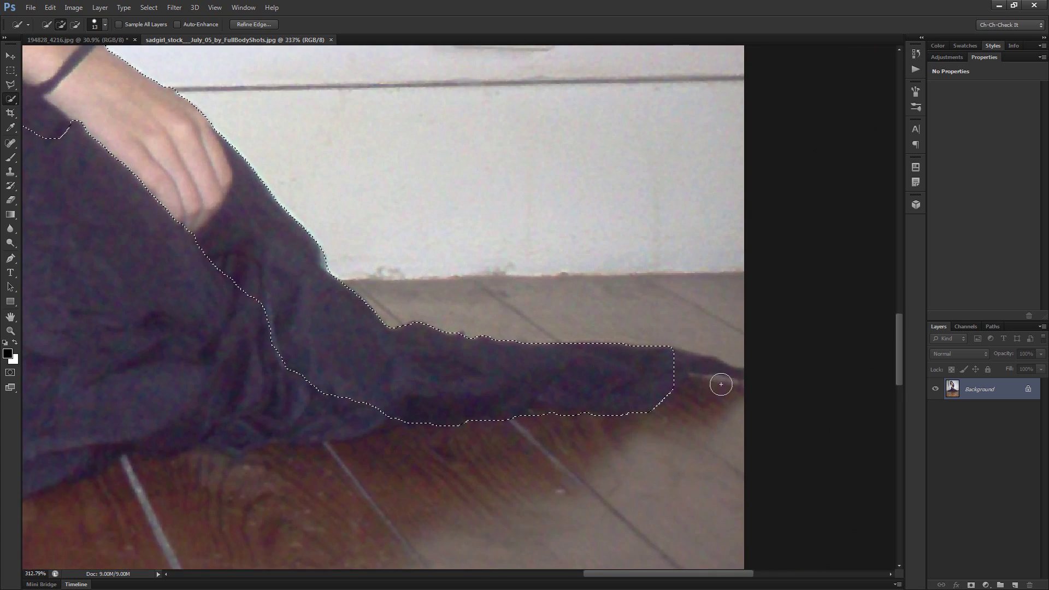
pyautogui.press('[')
pyautogui.press('[')
pyautogui.press('[')
pyautogui.press('[')
pyautogui.press('[')
pyautogui.press('[')
pyautogui.moveTo(745, 372); pyautogui.dragTo(728, 365)
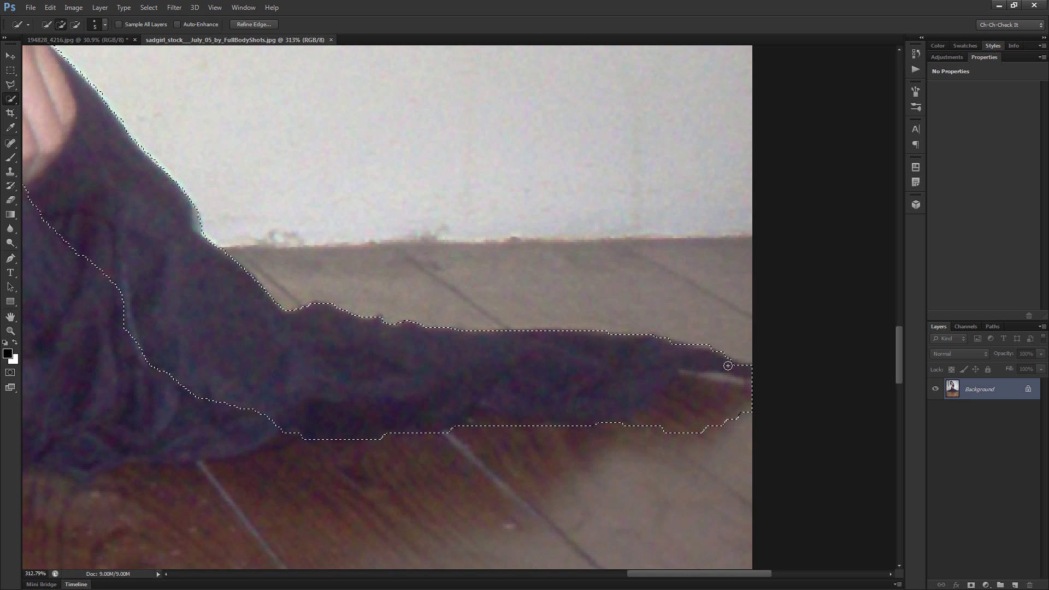
pyautogui.hotkey('ctrl', 'z')
# Extend the quick selection across the middle of the skirt and along its lower hem
pyautogui.scroll(-4, 723, 371)
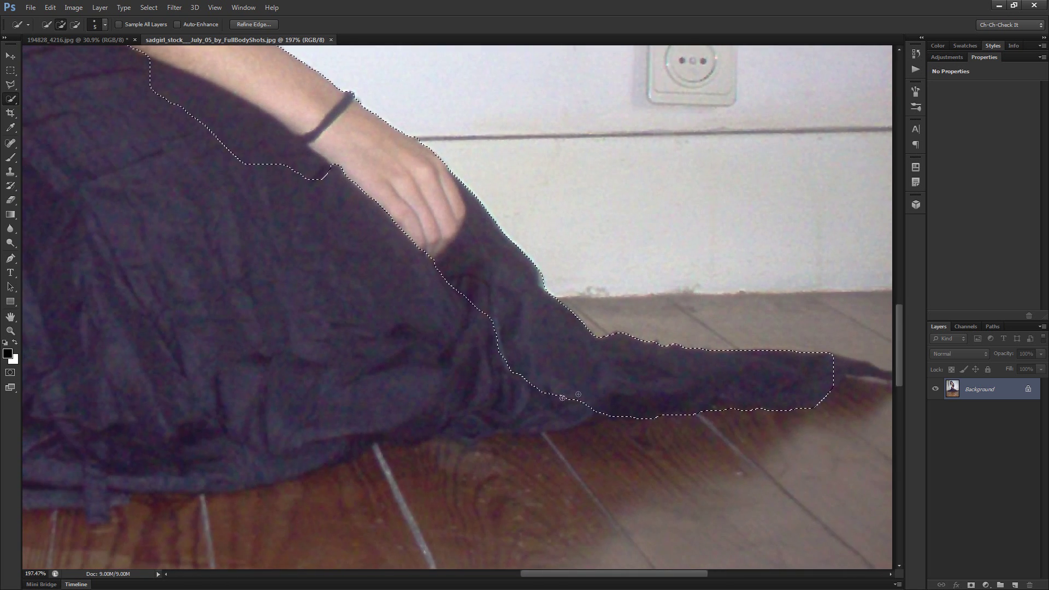
pyautogui.moveTo(562, 398)
pyautogui.mouseDown()
pyautogui.moveTo(478, 400)
pyautogui.moveTo(371, 369)
pyautogui.moveTo(303, 372)
pyautogui.moveTo(239, 439)
pyautogui.moveTo(209, 438)
pyautogui.mouseUp()
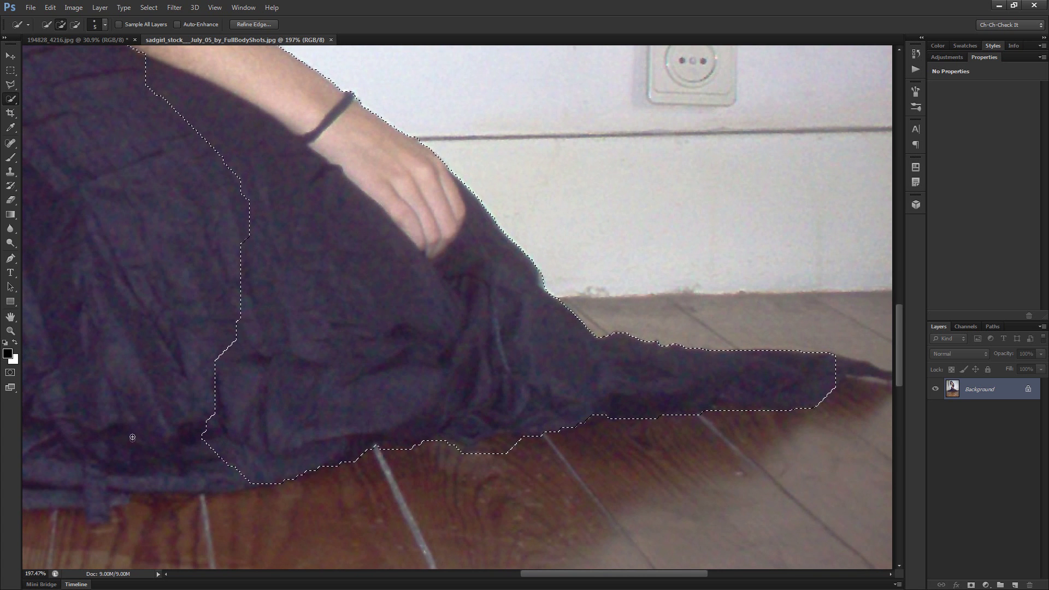
pyautogui.moveTo(363, 411); pyautogui.dragTo(719, 405)
pyautogui.moveTo(675, 434)
pyautogui.mouseDown()
pyautogui.moveTo(480, 386)
pyautogui.moveTo(250, 370)
pyautogui.moveTo(240, 387)
pyautogui.moveTo(585, 452)
pyautogui.mouseUp()
# Extend the selection into the left part of the skirt, undoing strokes that spill onto the door and floor
pyautogui.moveTo(644, 367)
pyautogui.mouseDown()
pyautogui.moveTo(377, 363)
pyautogui.moveTo(265, 377)
pyautogui.mouseUp()
pyautogui.hotkey('ctrl', 'z')
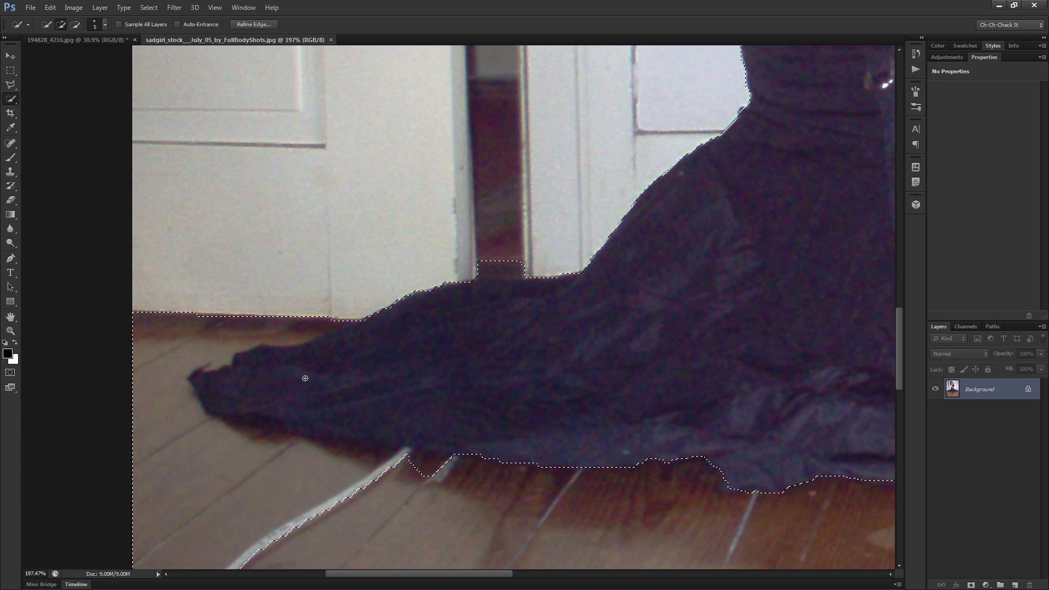
pyautogui.moveTo(547, 362); pyautogui.dragTo(510, 363)
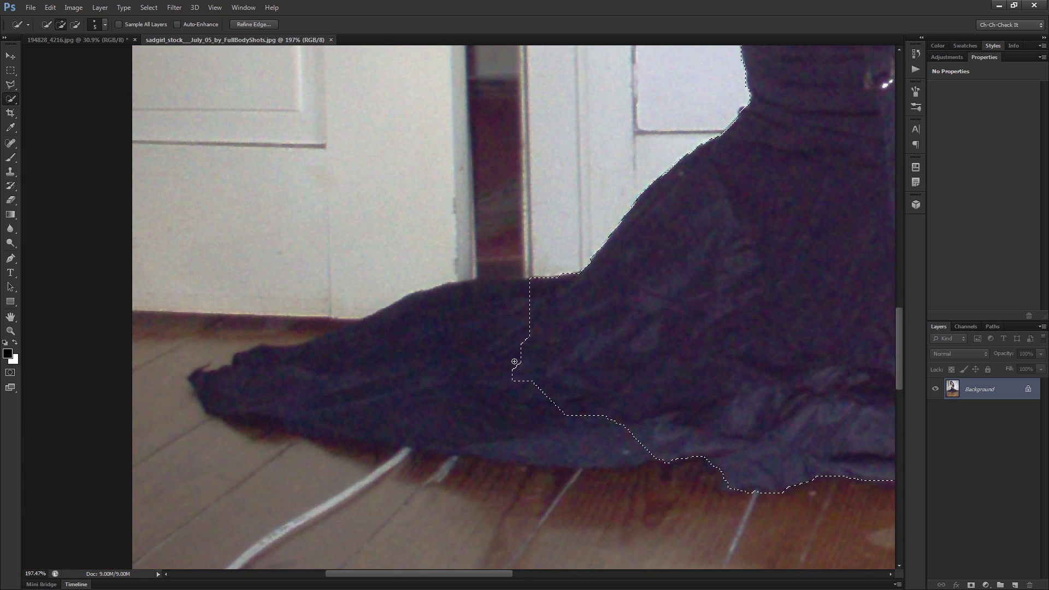
pyautogui.click(403, 363)
pyautogui.hotkey('ctrl', 'z')
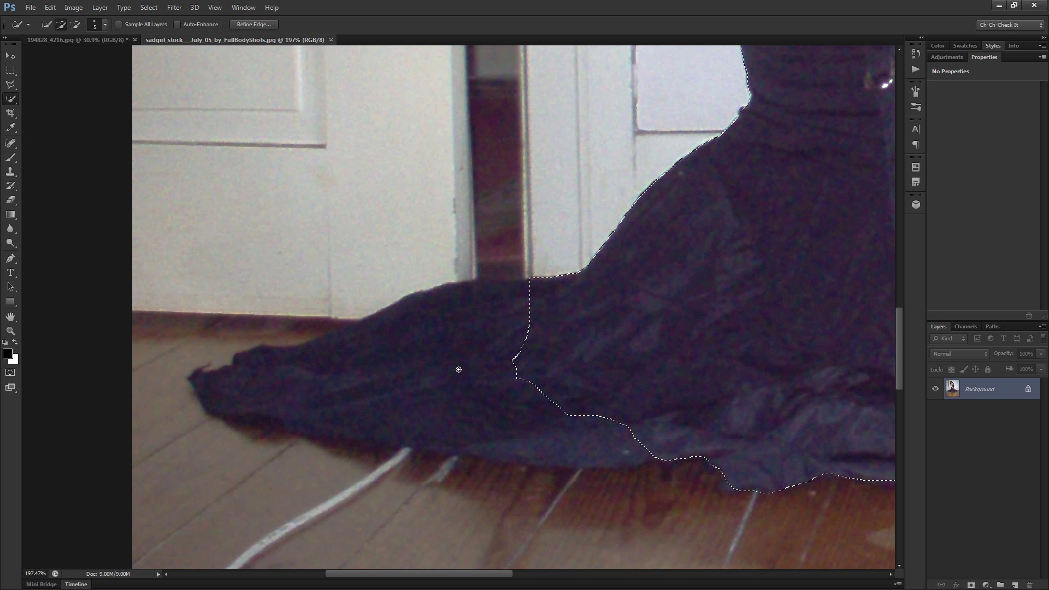
# Subtract the small white gap between the girl's forearm and waist from the selection with the Polygonal Lasso tool
pyautogui.press('l')
pyautogui.scroll(-3, 561, 372)
pyautogui.moveTo(697, 304); pyautogui.dragTo(661, 377)
pyautogui.moveTo(768, 147); pyautogui.dragTo(704, 546)
pyautogui.moveTo(739, 312); pyautogui.dragTo(647, 265)
pyautogui.moveTo(737, 543); pyautogui.dragTo(628, 361)
pyautogui.scroll(10, 596, 421)
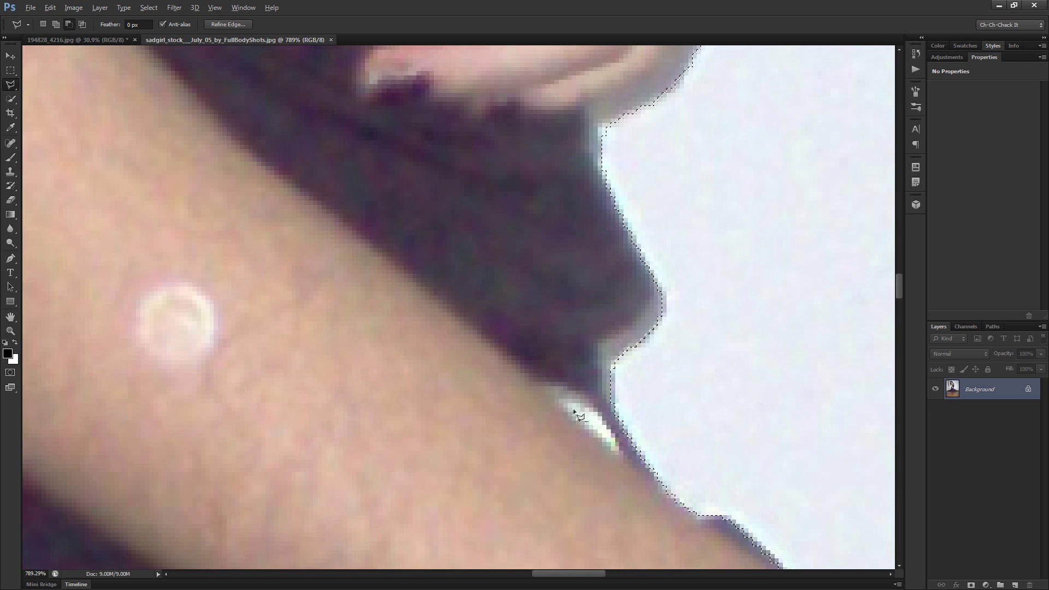
pyautogui.click(561, 404)
pyautogui.click(562, 406)
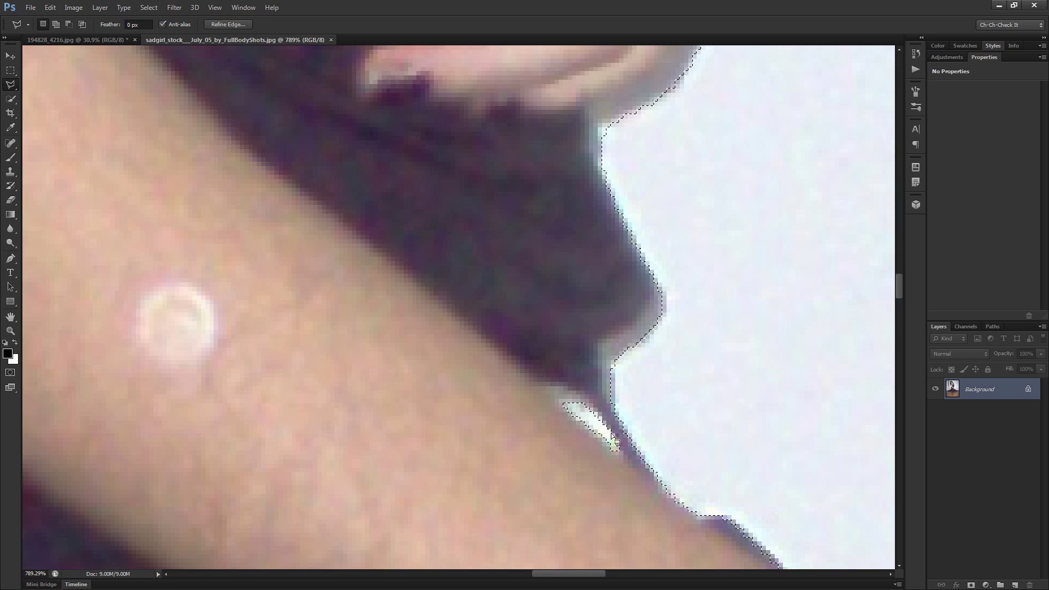
# Add the thin right tip of the skirt to the selection with the Polygonal Lasso
pyautogui.scroll(-12, 579, 416)
pyautogui.scroll(8, 589, 421)
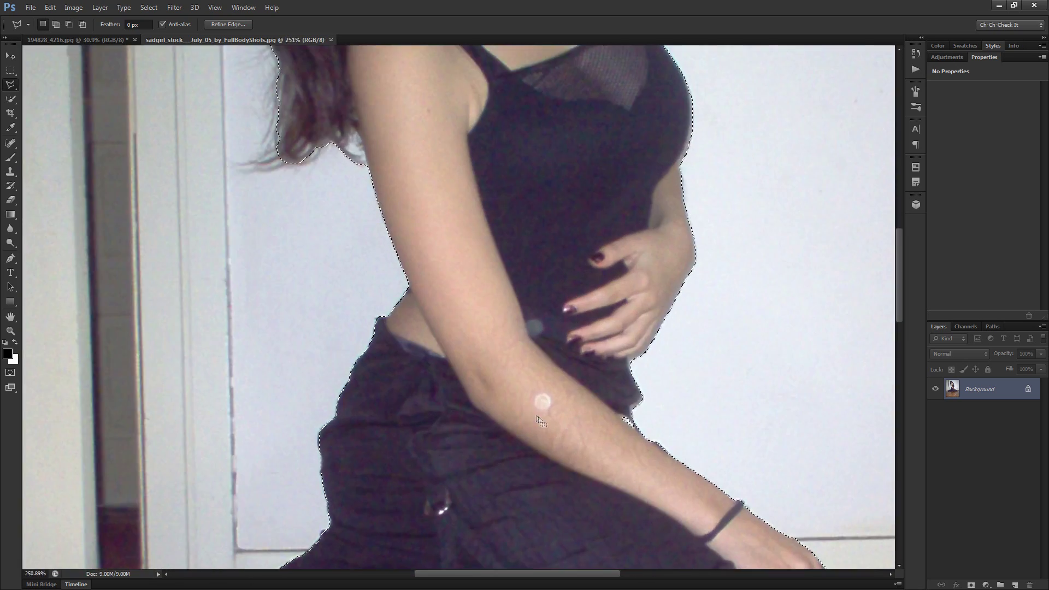
pyautogui.scroll(-12, 558, 439)
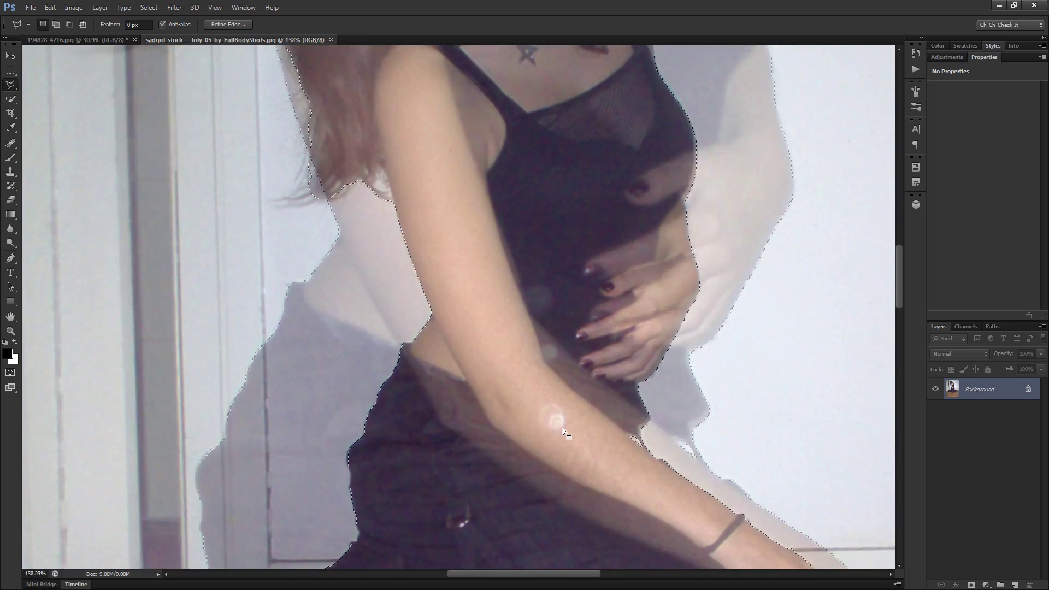
pyautogui.scroll(12, 623, 377)
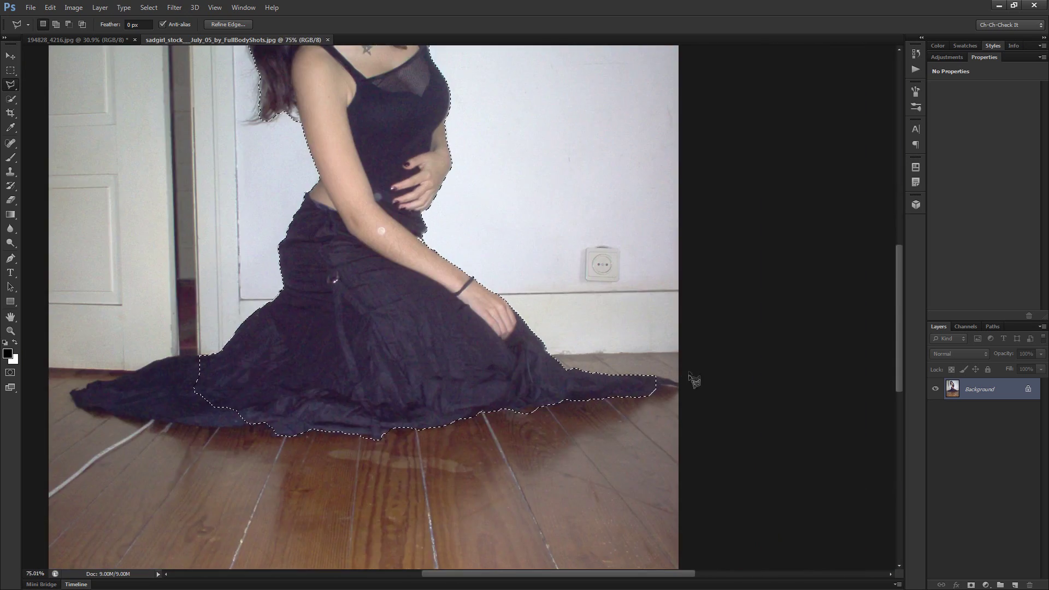
pyautogui.scroll(1, 465, 344)
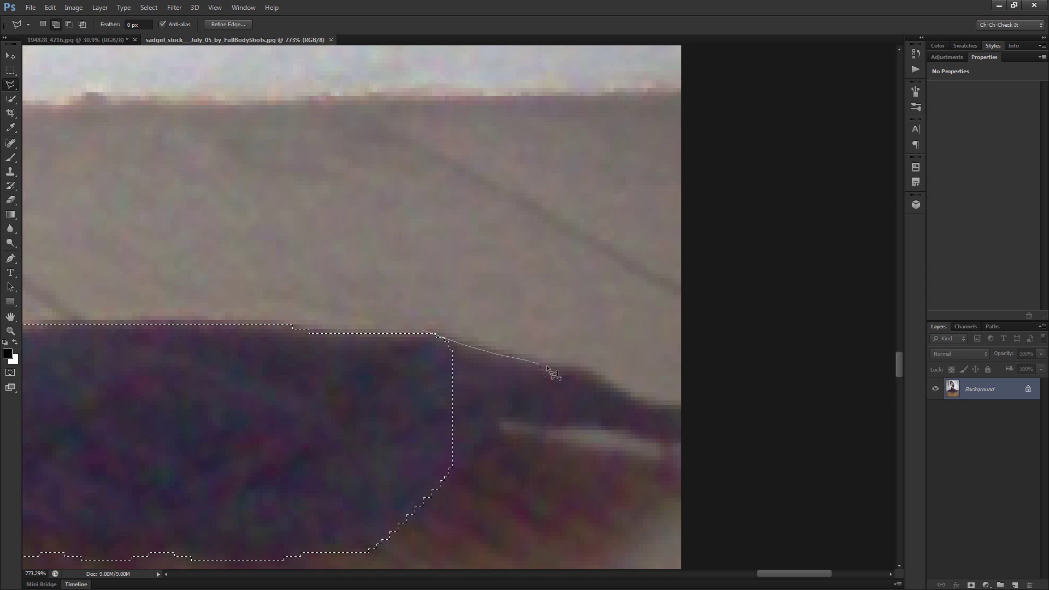
pyautogui.click(660, 399)
pyautogui.click(677, 411)
pyautogui.click(684, 437)
pyautogui.doubleClick(284, 414)
# Subtract the strip of floor beneath the skirt's right tail from the selection with the Polygonal Lasso
pyautogui.moveTo(295, 421)
pyautogui.mouseDown()
pyautogui.moveTo(470, 358)
pyautogui.moveTo(458, 380)
pyautogui.mouseUp()
pyautogui.press('alt')
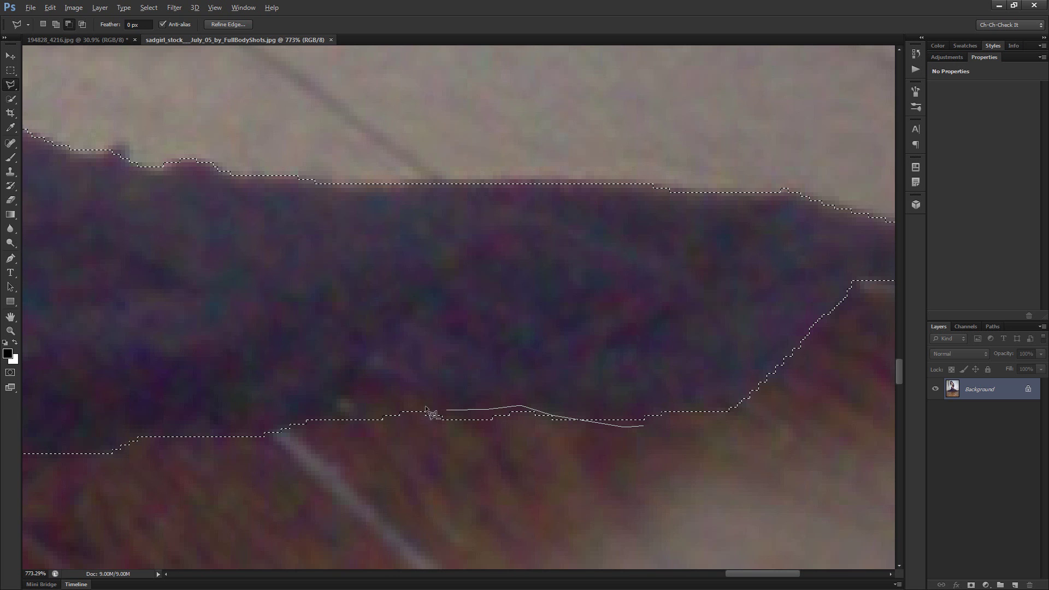
pyautogui.click(291, 435)
pyautogui.click(438, 497)
pyautogui.click(562, 499)
pyautogui.doubleClick(615, 499)
pyautogui.moveTo(434, 496); pyautogui.dragTo(873, 409)
pyautogui.keyDown('shift'); pyautogui.click(790, 340); pyautogui.keyUp('shift')
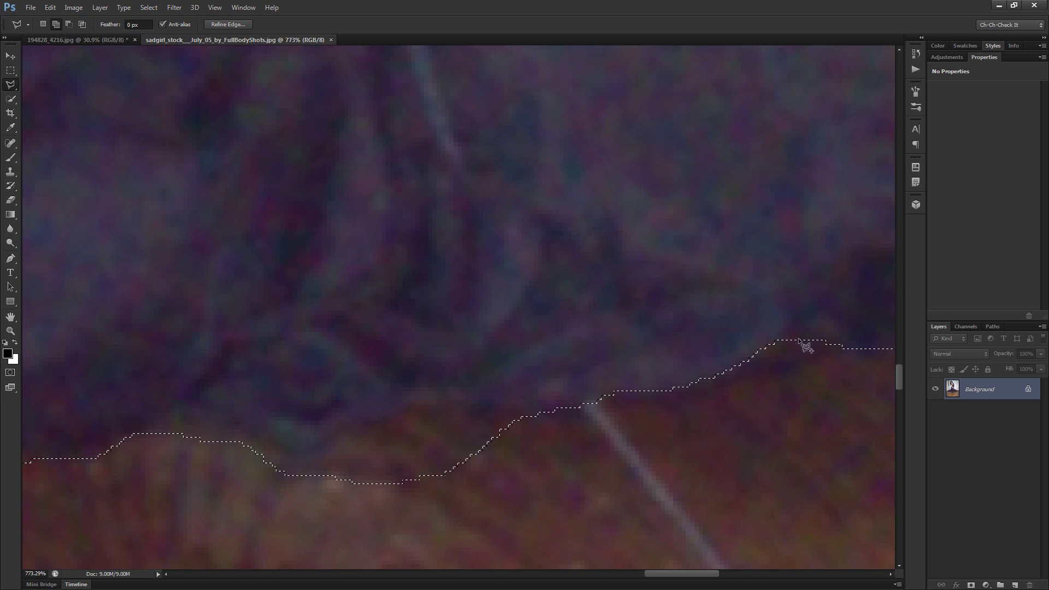
pyautogui.click(691, 379)
pyautogui.click(577, 404)
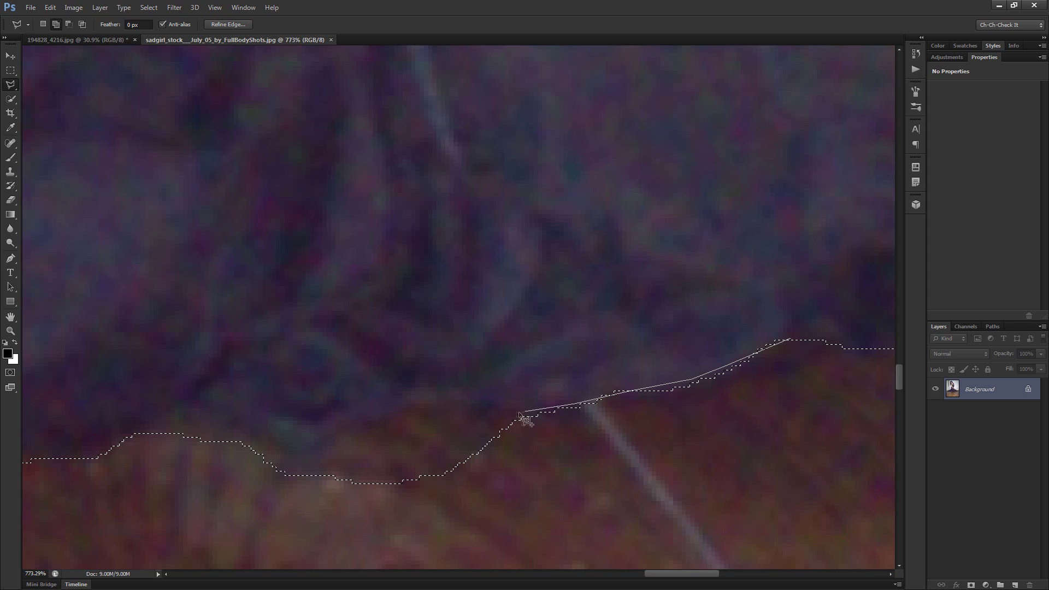
pyautogui.click(353, 418)
pyautogui.click(319, 438)
pyautogui.click(287, 450)
pyautogui.click(254, 435)
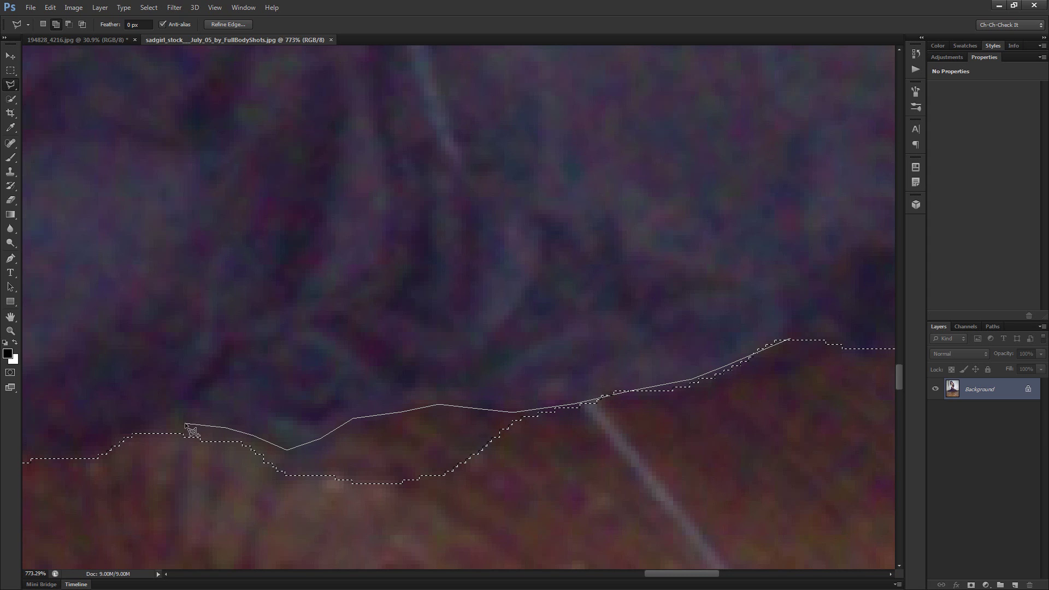
pyautogui.press('Escape')
pyautogui.hotkey('ctrl', 'd')
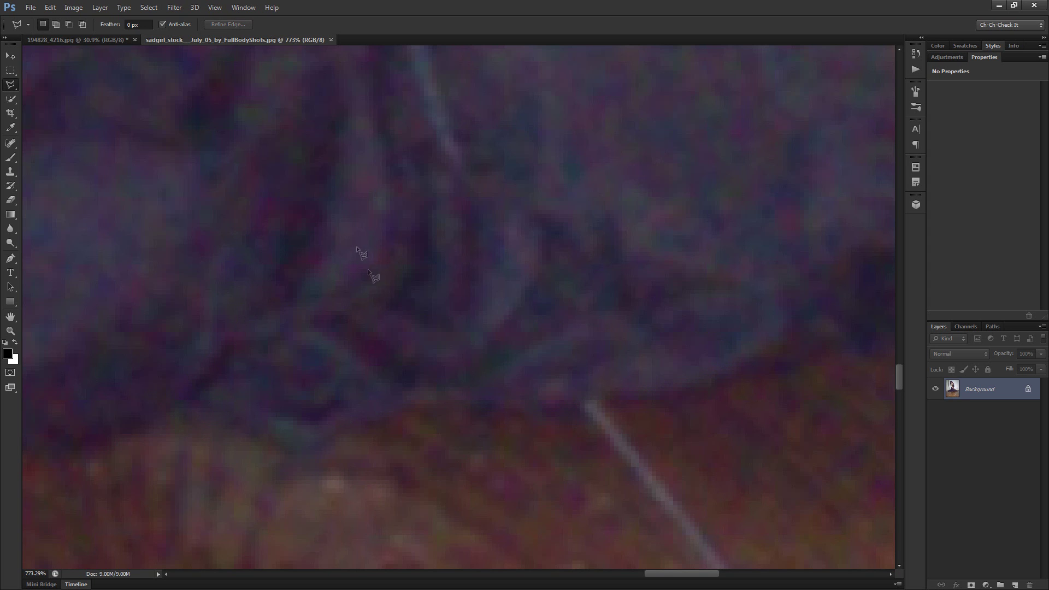
pyautogui.hotkey('ctrl', 'z')
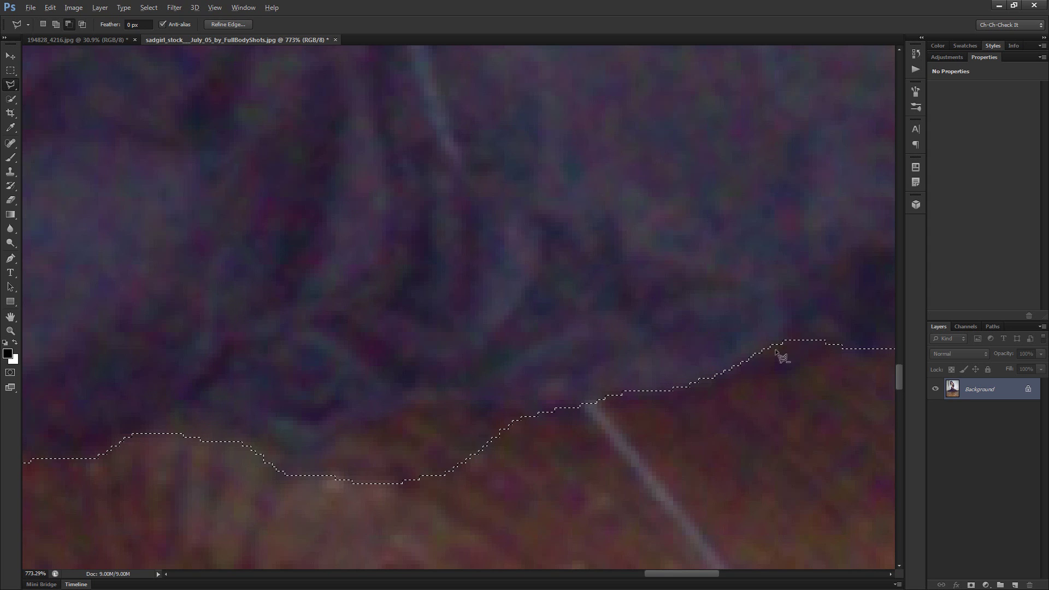
# Subtract the bulge of floor below the right part of the skirt's hem from the selection by outlining the fabric edge
pyautogui.click(689, 385)
pyautogui.click(598, 400)
pyautogui.click(560, 402)
pyautogui.click(509, 410)
pyautogui.press('BackSpace')
pyautogui.press('BackSpace')
pyautogui.moveTo(605, 407); pyautogui.dragTo(465, 407)
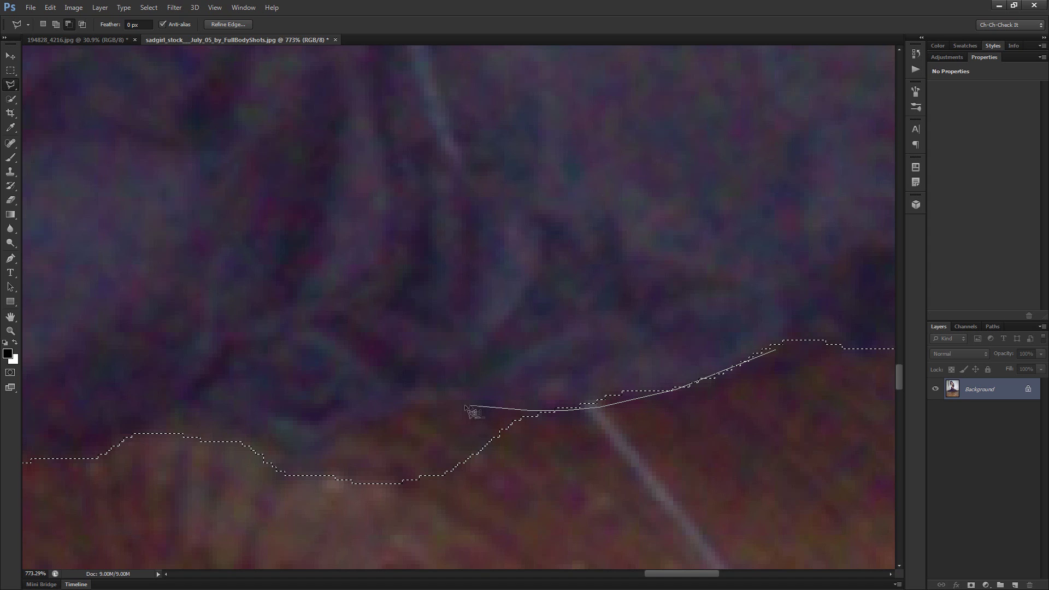
pyautogui.moveTo(376, 418)
pyautogui.mouseDown()
pyautogui.moveTo(309, 450)
pyautogui.moveTo(275, 449)
pyautogui.mouseUp()
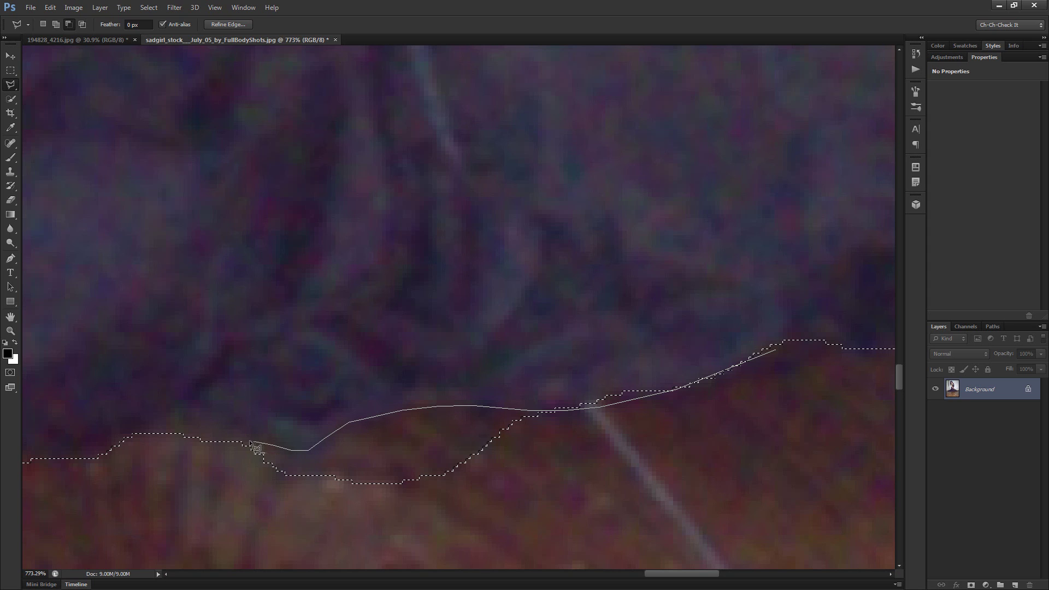
pyautogui.moveTo(169, 429)
pyautogui.mouseDown()
pyautogui.moveTo(123, 462)
pyautogui.moveTo(237, 518)
pyautogui.moveTo(673, 494)
pyautogui.mouseUp()
pyautogui.scroll(-5, 673, 494)
pyautogui.scroll(-5, 607, 478)
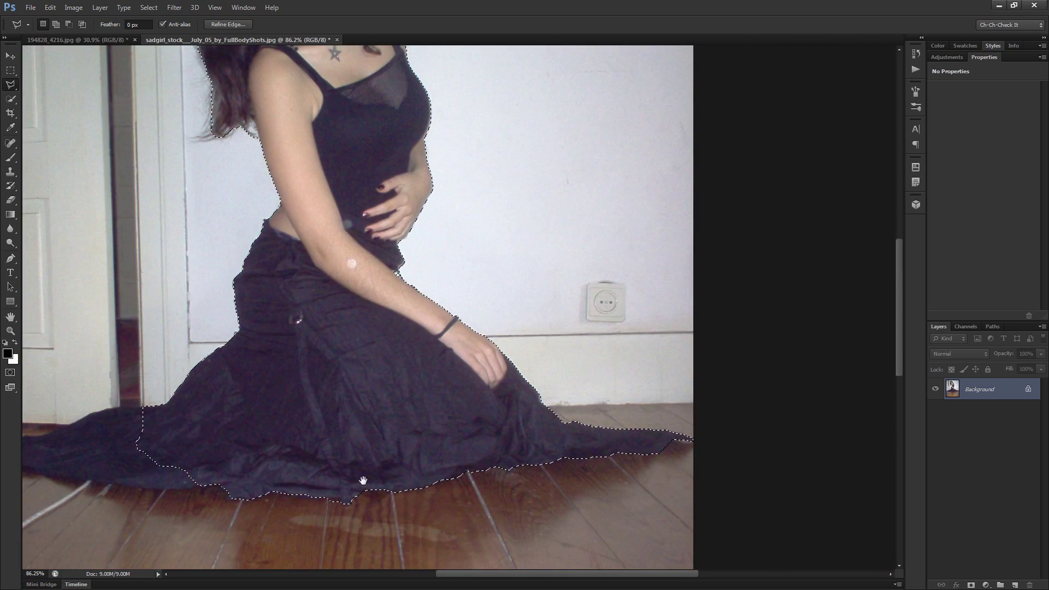
pyautogui.moveTo(371, 500)
pyautogui.mouseDown()
pyautogui.moveTo(729, 400)
pyautogui.moveTo(543, 480)
pyautogui.mouseUp()
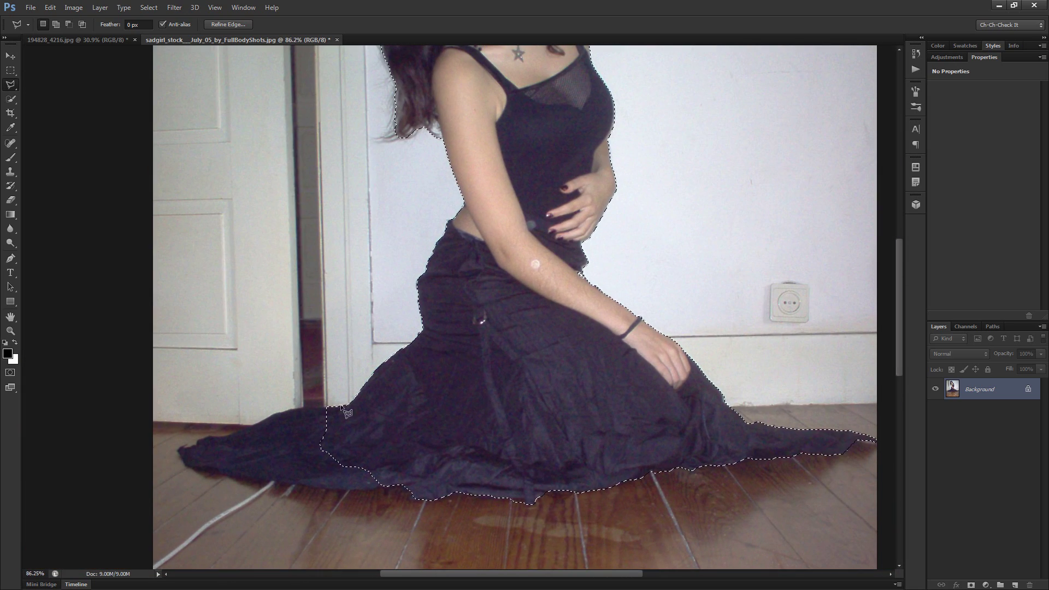
# Start adding the skirt's left tail to the selection by tracing its upper edge out to the tip with the Polygonal Lasso
pyautogui.scroll(1, 500, 360)
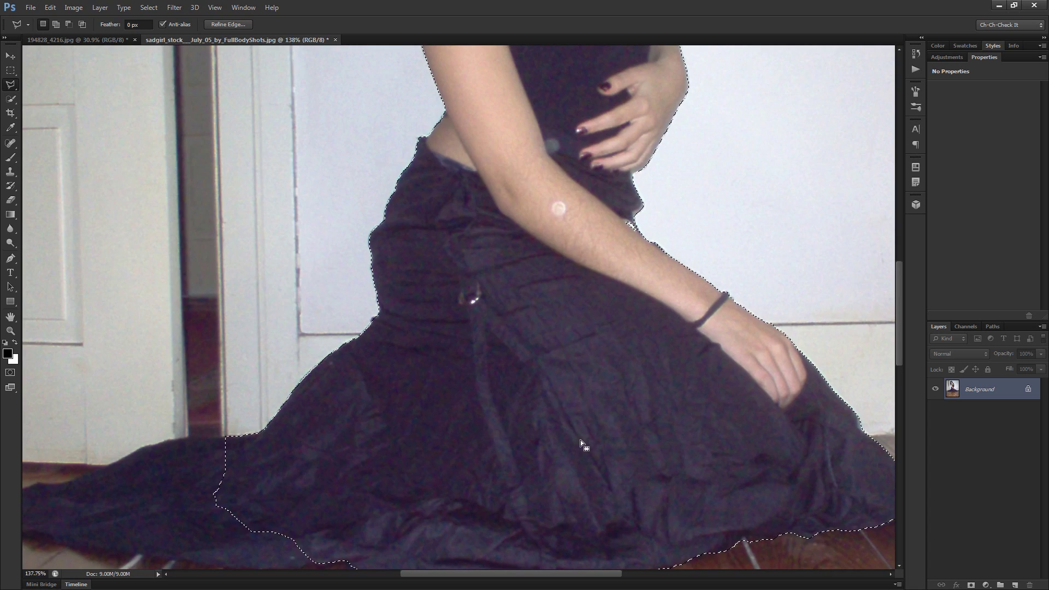
pyautogui.scroll(-2, 607, 410)
pyautogui.scroll(1, 536, 401)
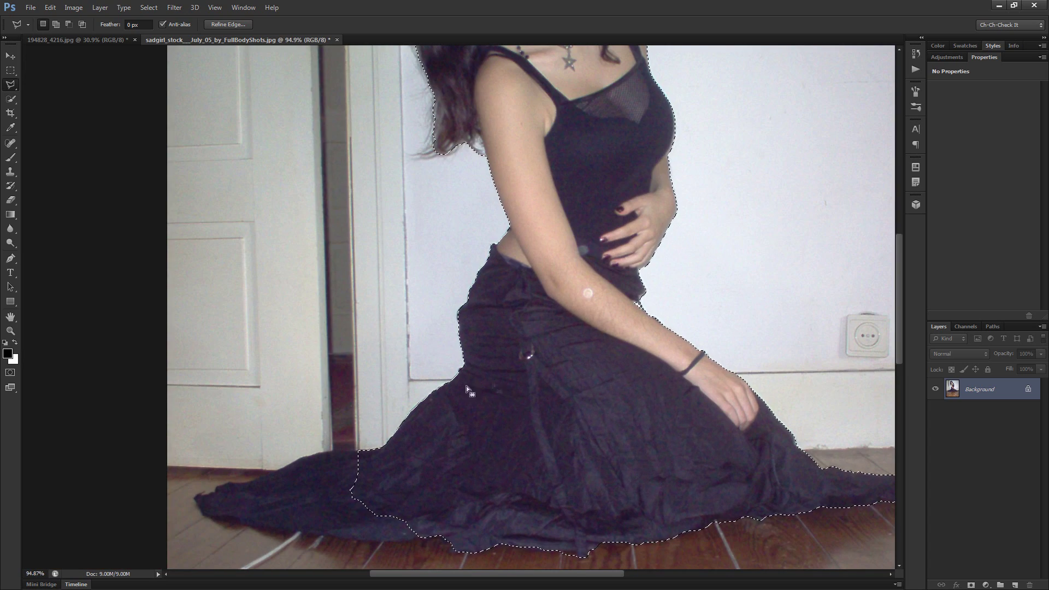
pyautogui.scroll(-1, 367, 444)
pyautogui.scroll(2, 618, 469)
pyautogui.scroll(4, 618, 469)
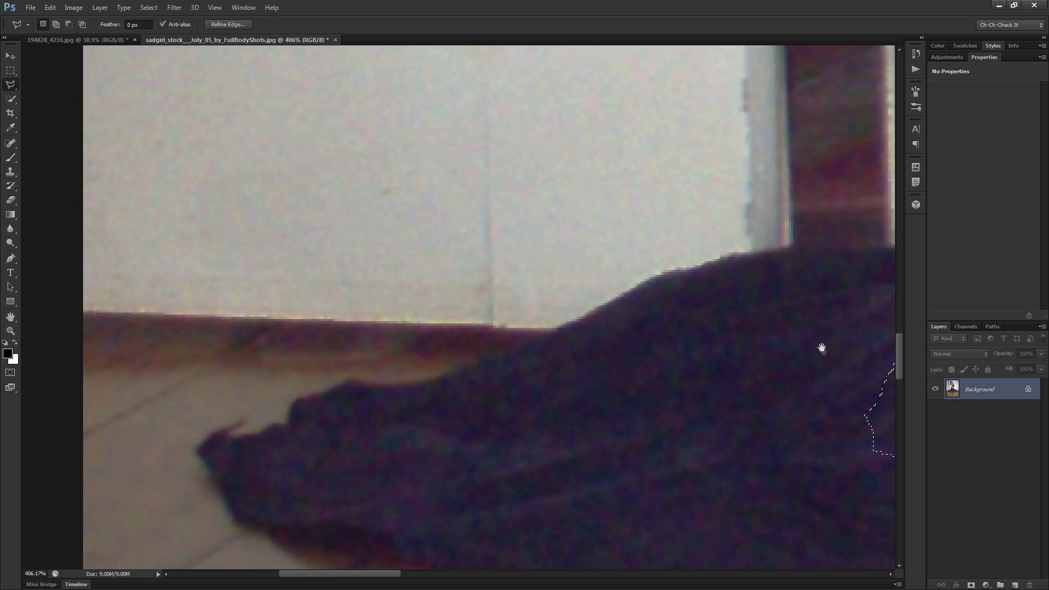
pyautogui.moveTo(822, 348); pyautogui.dragTo(478, 357)
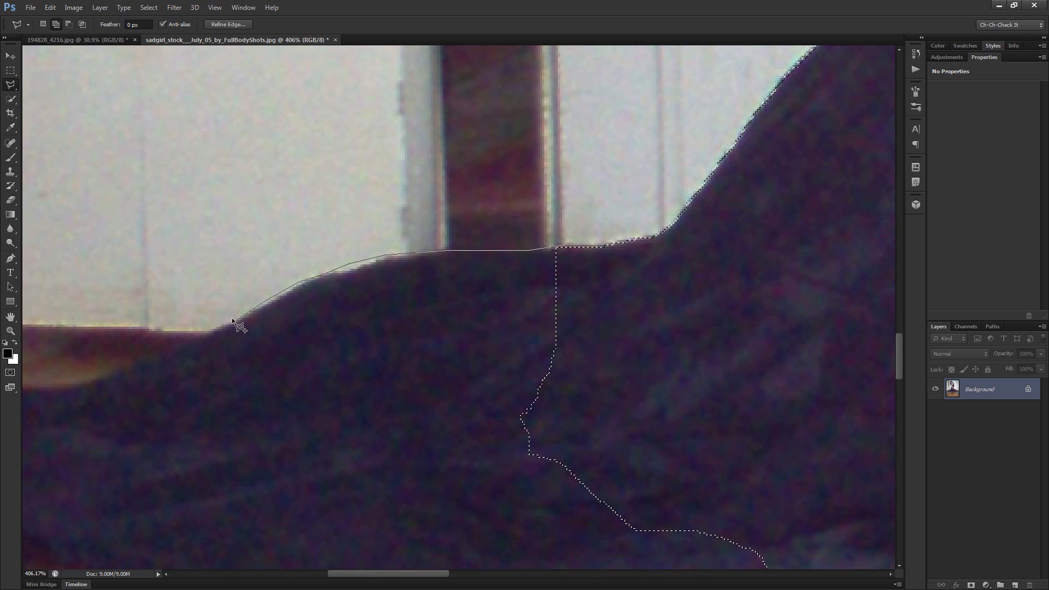
pyautogui.press('Delete')
pyautogui.press('Delete')
pyautogui.press('Delete')
pyautogui.moveTo(198, 336); pyautogui.dragTo(632, 302)
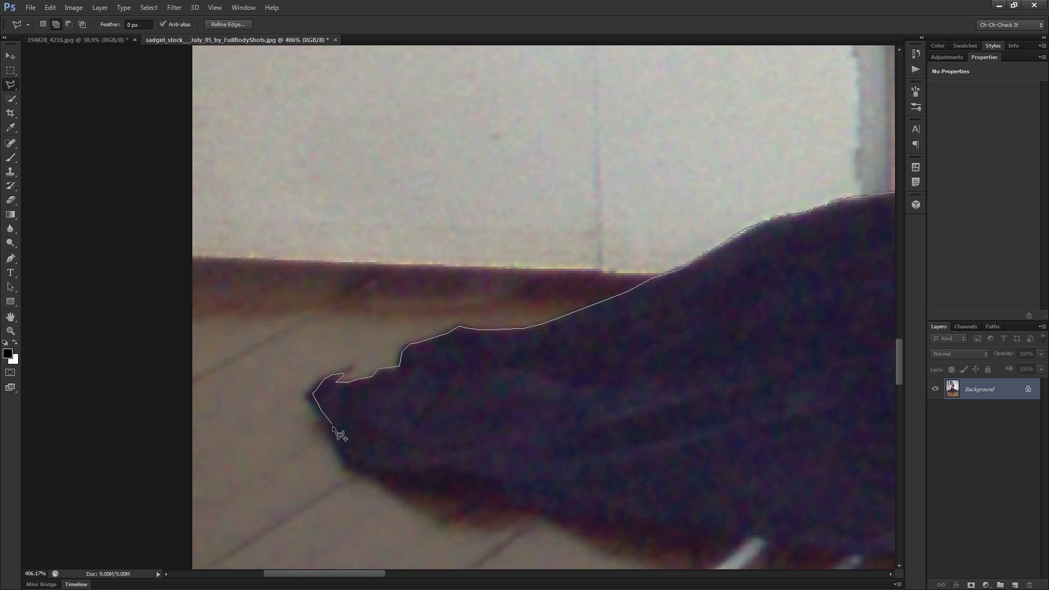
# Trace the left tail's lower hem back to the existing selection and close the outline to add the tail
pyautogui.click(345, 463)
pyautogui.click(411, 484)
pyautogui.click(470, 499)
pyautogui.click(524, 508)
pyautogui.click(578, 517)
pyautogui.moveTo(628, 529)
pyautogui.mouseDown()
pyautogui.moveTo(370, 369)
pyautogui.moveTo(306, 364)
pyautogui.mouseUp()
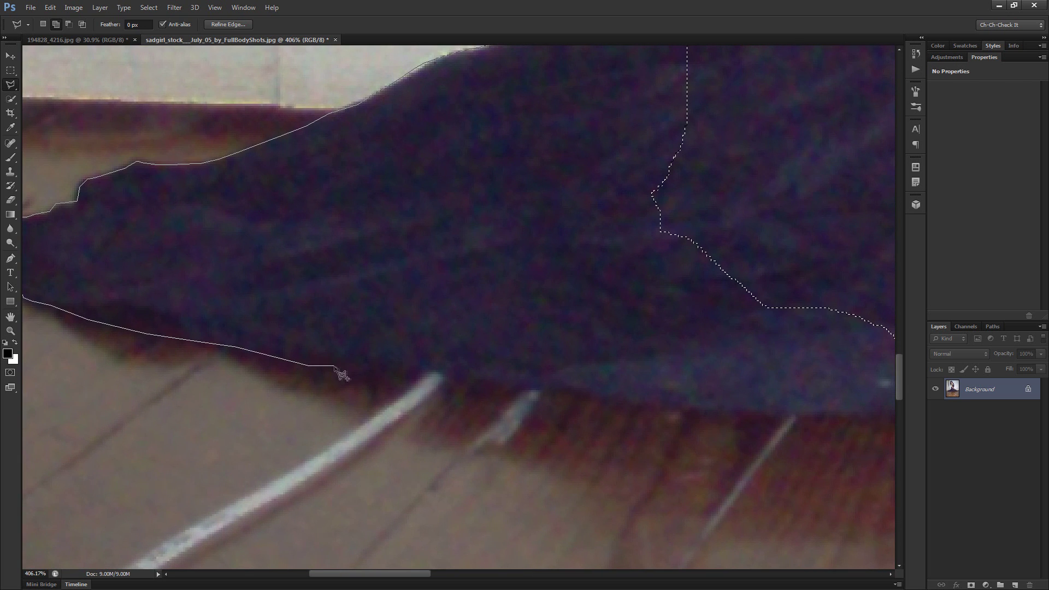
pyautogui.click(367, 372)
pyautogui.click(477, 381)
pyautogui.click(510, 387)
pyautogui.click(615, 397)
pyautogui.moveTo(678, 409); pyautogui.dragTo(477, 405)
pyautogui.click(424, 405)
pyautogui.click(489, 410)
pyautogui.click(599, 416)
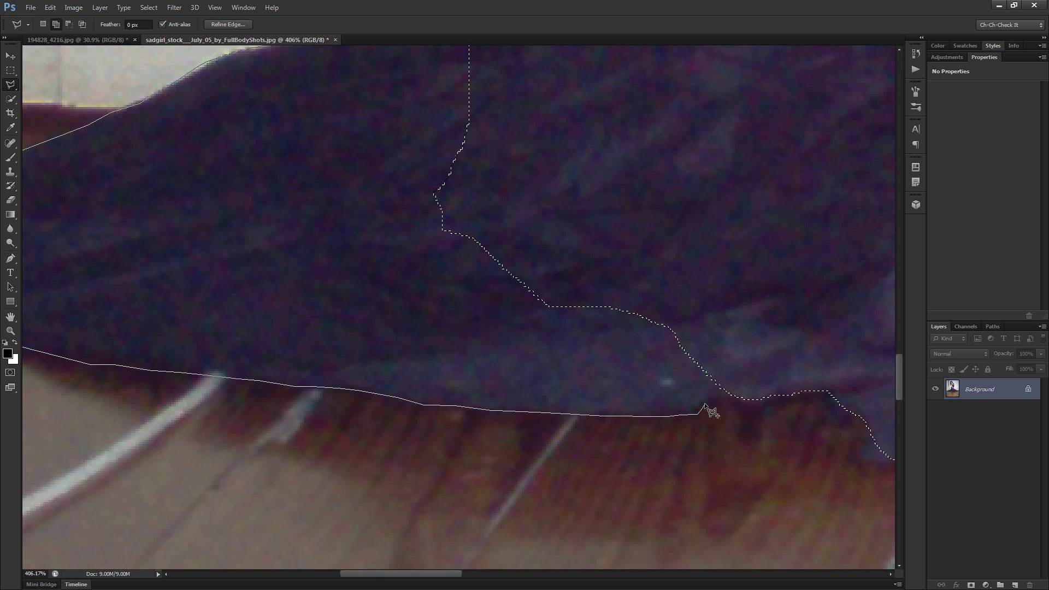
pyautogui.click(725, 248)
pyautogui.click(612, 145)
pyautogui.moveTo(541, 138); pyautogui.dragTo(557, 429)
pyautogui.doubleClick(526, 360)
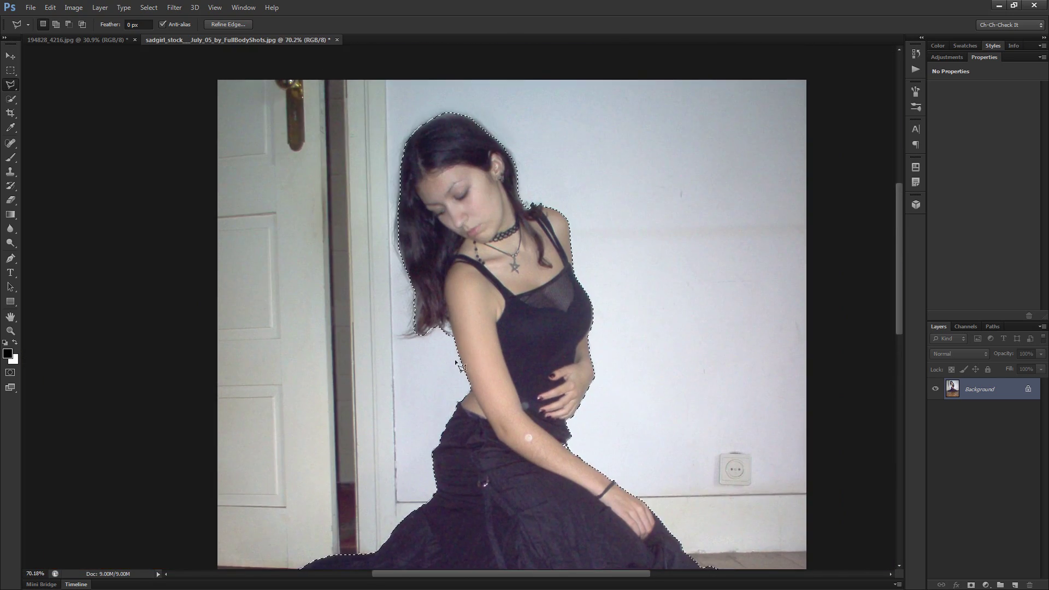
# Subtract the small patch of white wall between the hair tips and the upper arm from the selection
pyautogui.scroll(10, 457, 363)
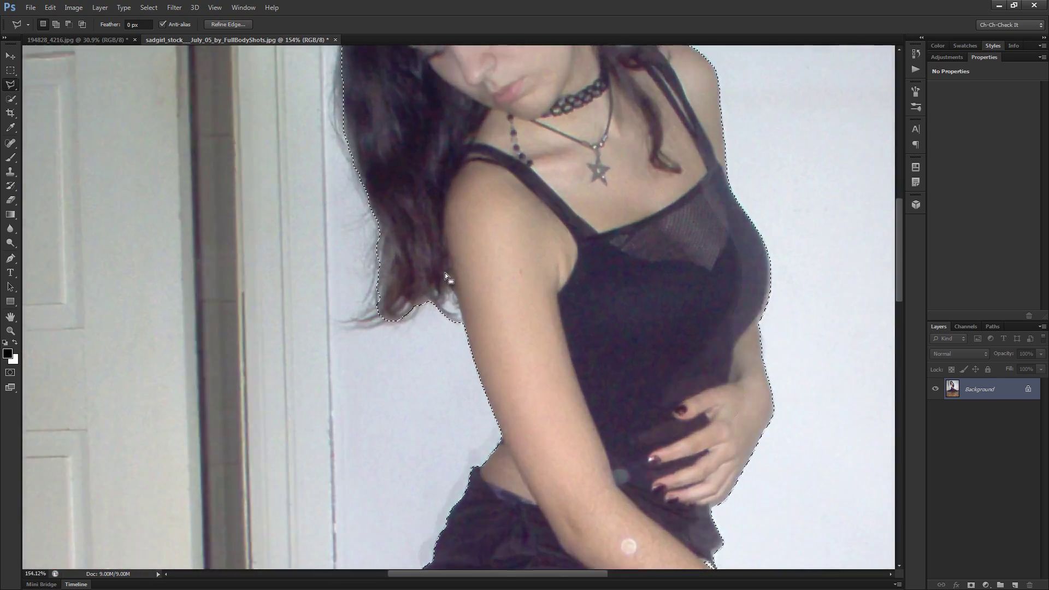
pyautogui.press('alt')
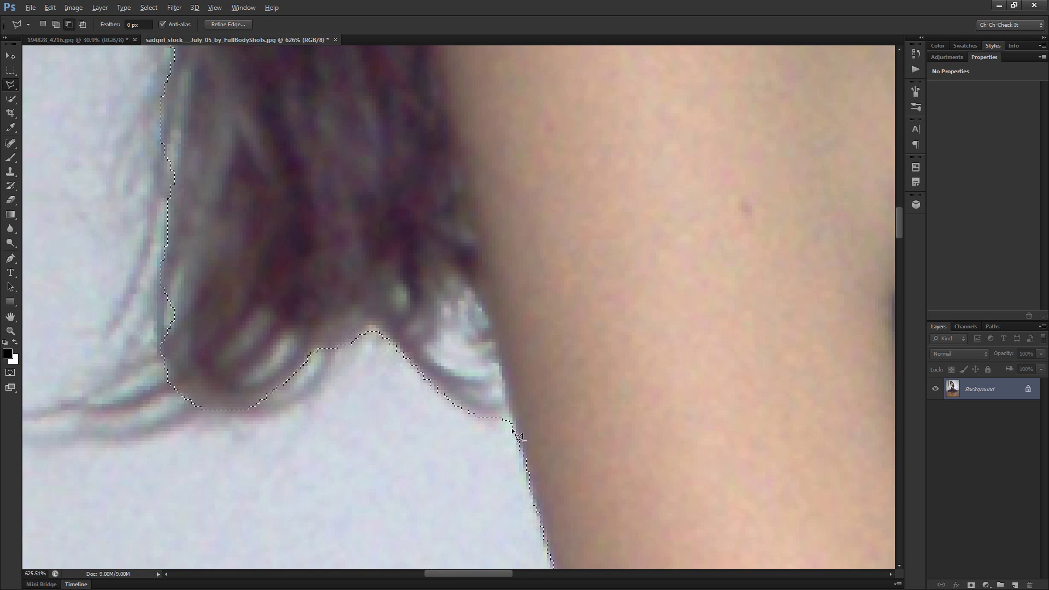
pyautogui.click(486, 345)
pyautogui.click(466, 343)
pyautogui.click(471, 332)
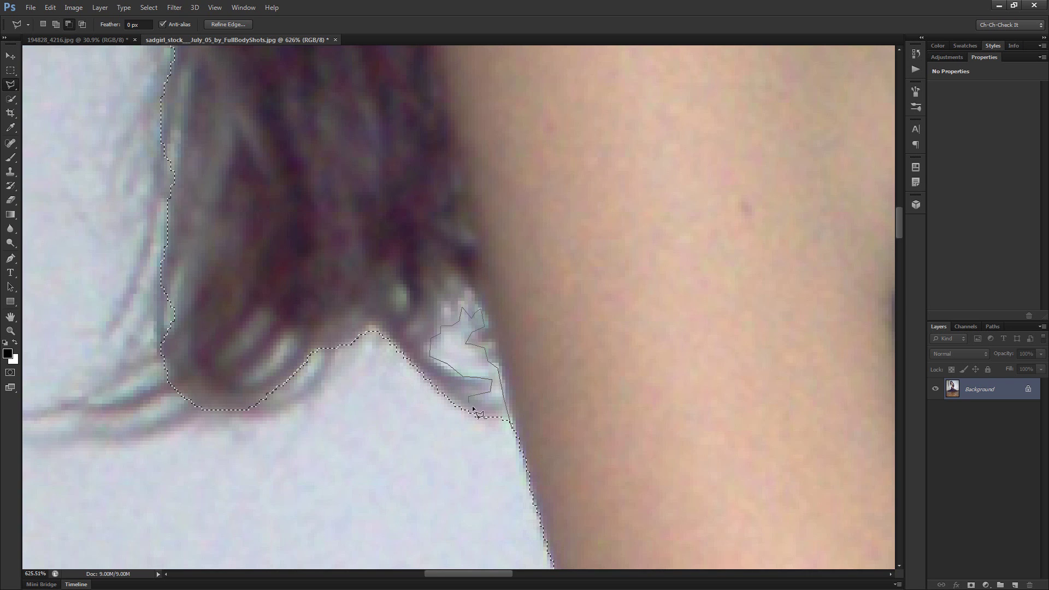
pyautogui.click(509, 432)
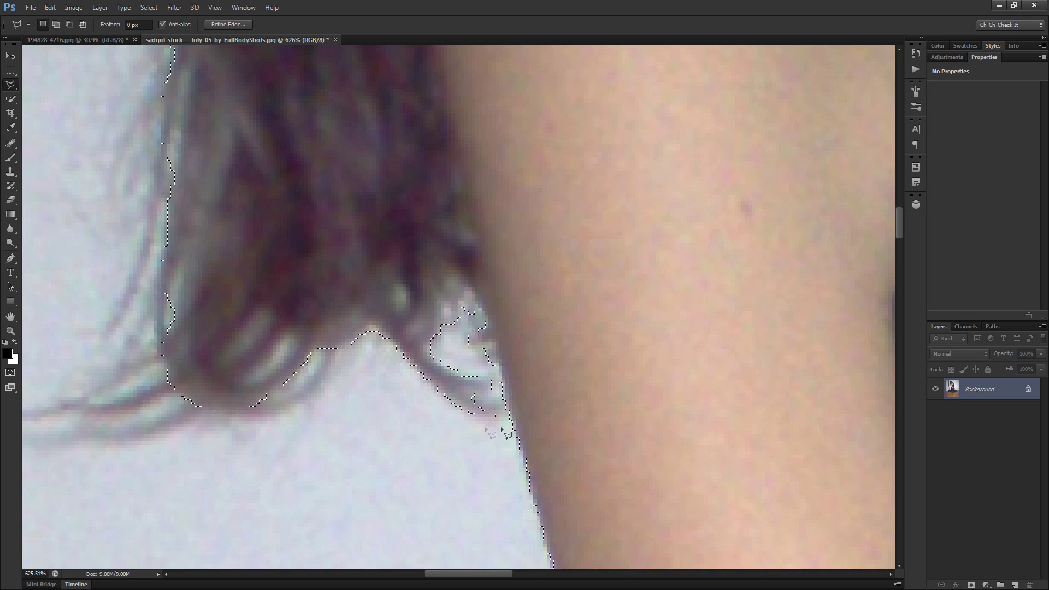
# Refine the selection edge with Smart Radius on, Radius 3.5 px, Smooth 4 and Shift Edge -21%
pyautogui.scroll(-7, 511, 429)
pyautogui.scroll(-3, 412, 424)
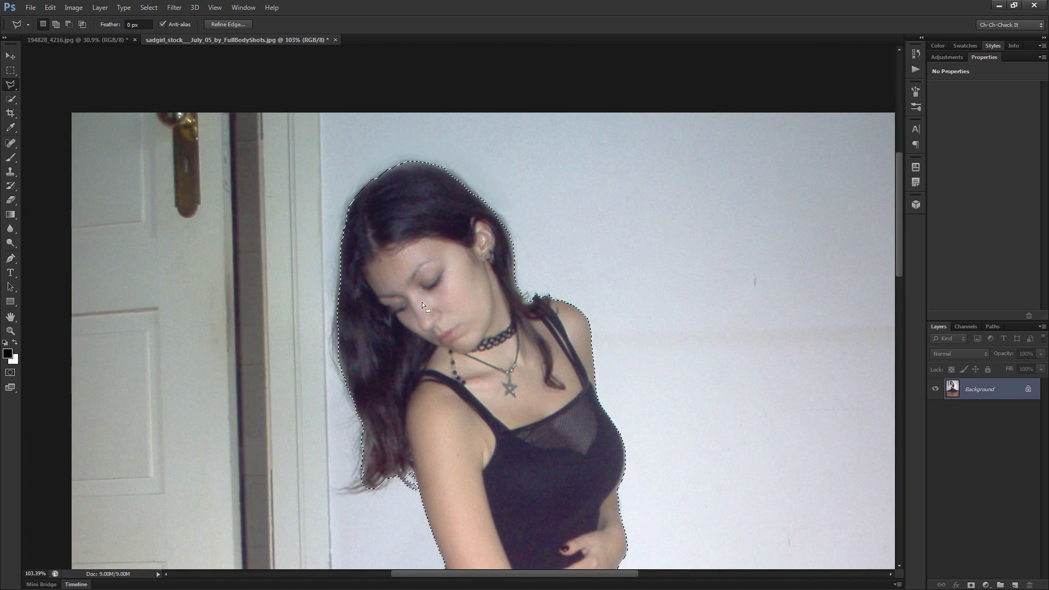
pyautogui.scroll(1, 422, 302)
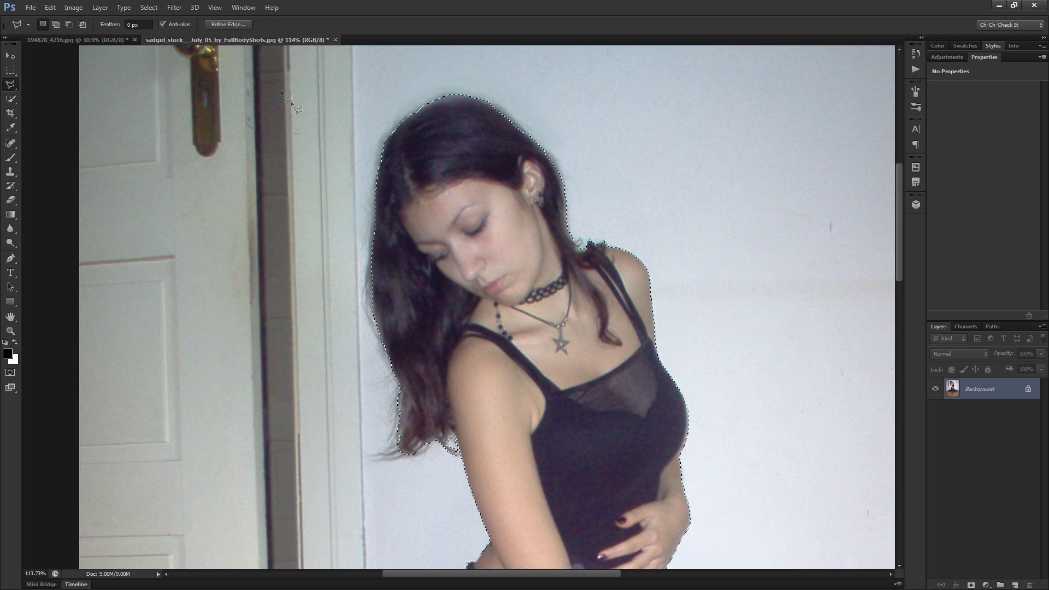
pyautogui.click(228, 24)
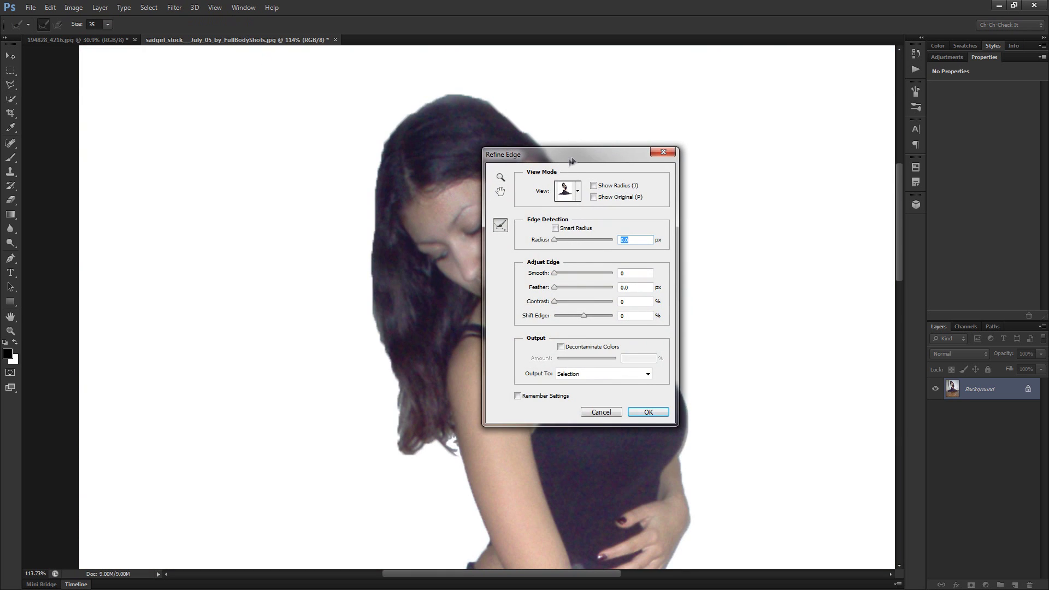
pyautogui.moveTo(568, 161); pyautogui.dragTo(766, 165)
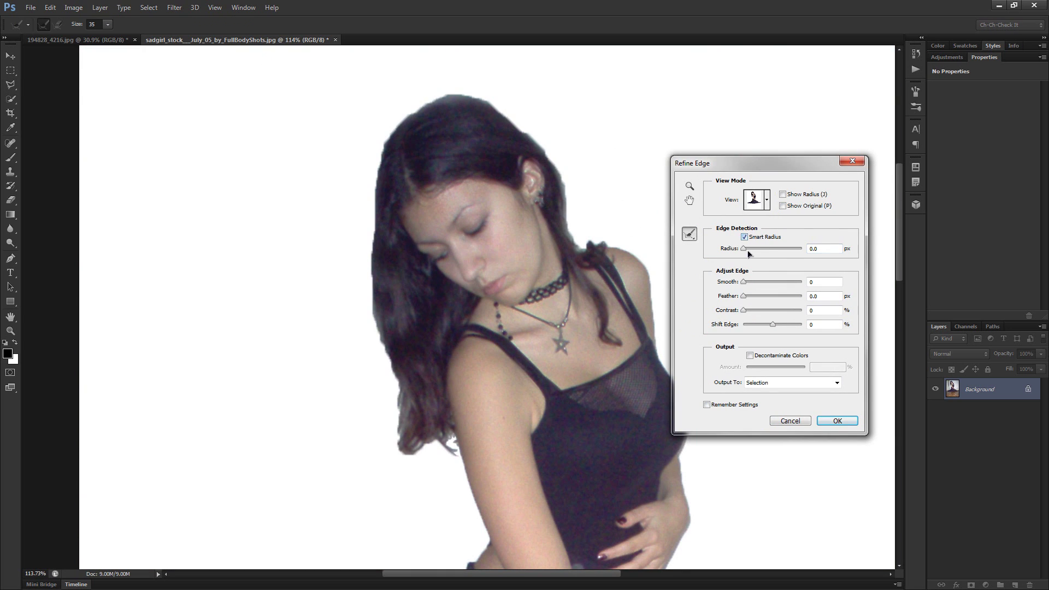
pyautogui.moveTo(743, 282); pyautogui.dragTo(745, 282)
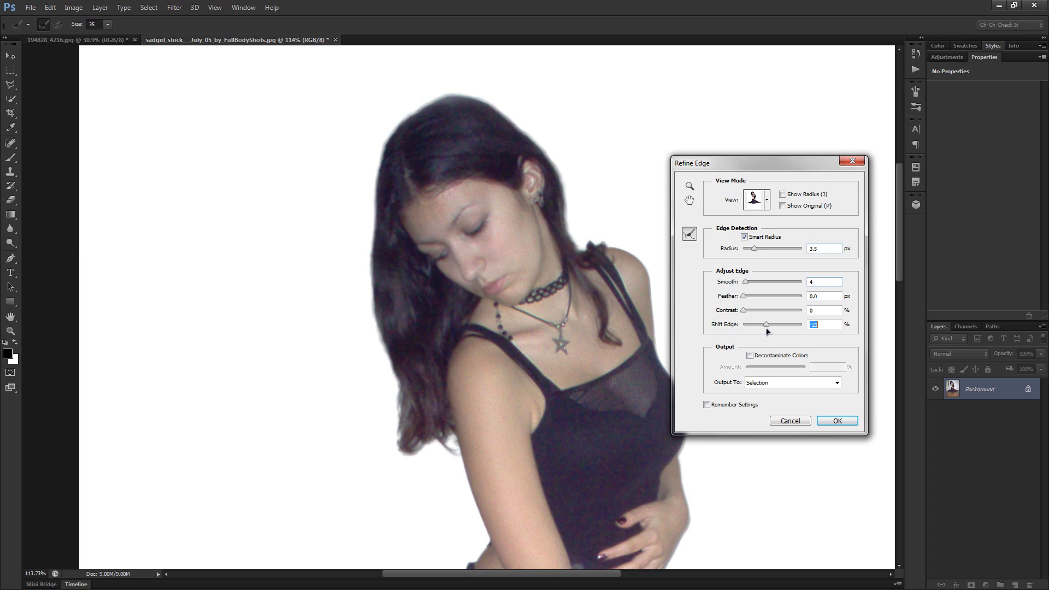
# Set the refinement output to New Layer with Layer Mask and decontaminate colors by 26%
pyautogui.click(790, 383)
pyautogui.click(790, 420)
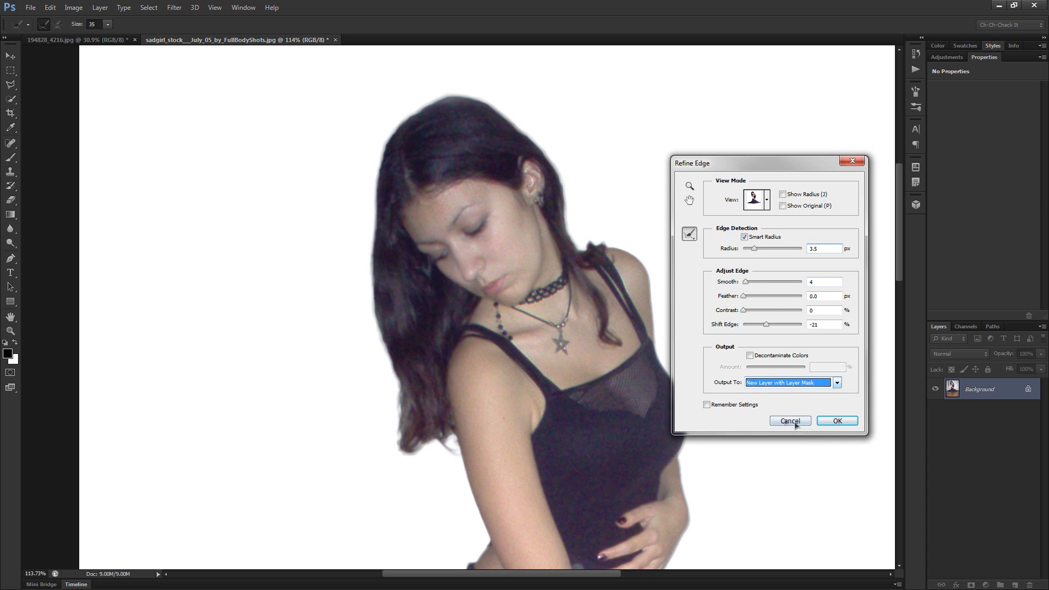
pyautogui.click(750, 356)
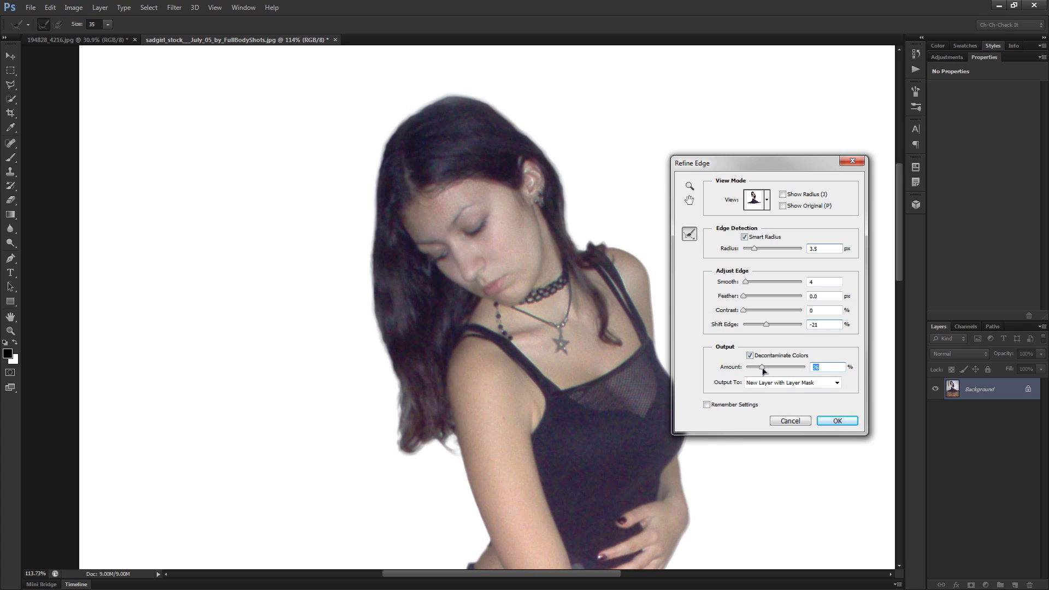
# Brush over the hair tips, outer hair edge and shoulder with the Refine Radius tool to recover fine strands
pyautogui.moveTo(450, 443); pyautogui.dragTo(398, 449)
pyautogui.moveTo(398, 413)
pyautogui.mouseDown()
pyautogui.moveTo(375, 271)
pyautogui.moveTo(379, 143)
pyautogui.moveTo(423, 112)
pyautogui.moveTo(466, 101)
pyautogui.moveTo(522, 138)
pyautogui.moveTo(568, 197)
pyautogui.moveTo(578, 234)
pyautogui.moveTo(601, 240)
pyautogui.mouseUp()
pyautogui.moveTo(456, 451); pyautogui.dragTo(450, 437)
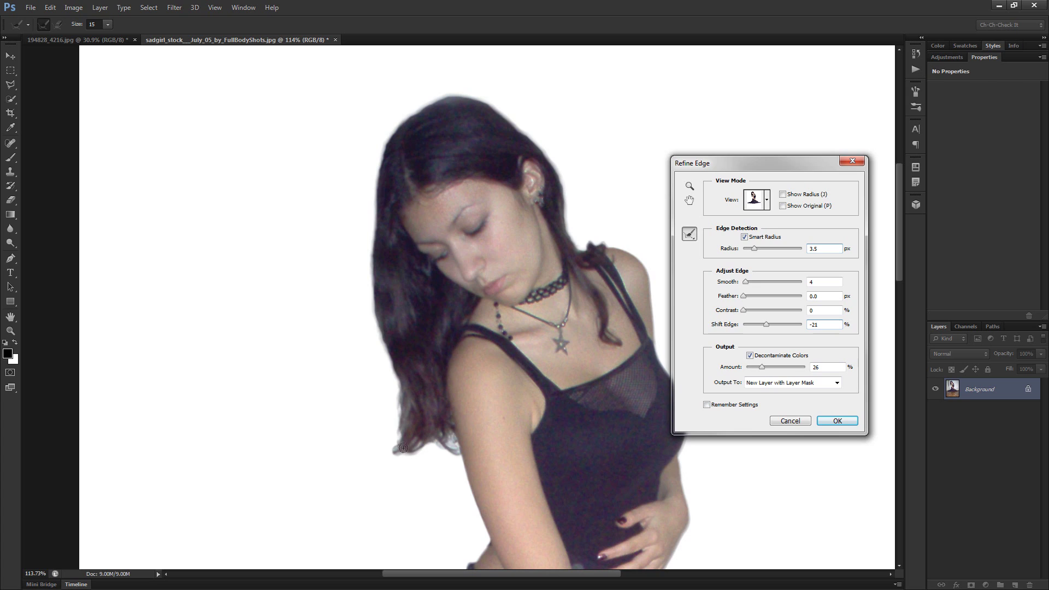
pyautogui.moveTo(396, 434); pyautogui.dragTo(401, 406)
pyautogui.moveTo(555, 431); pyautogui.dragTo(530, 491)
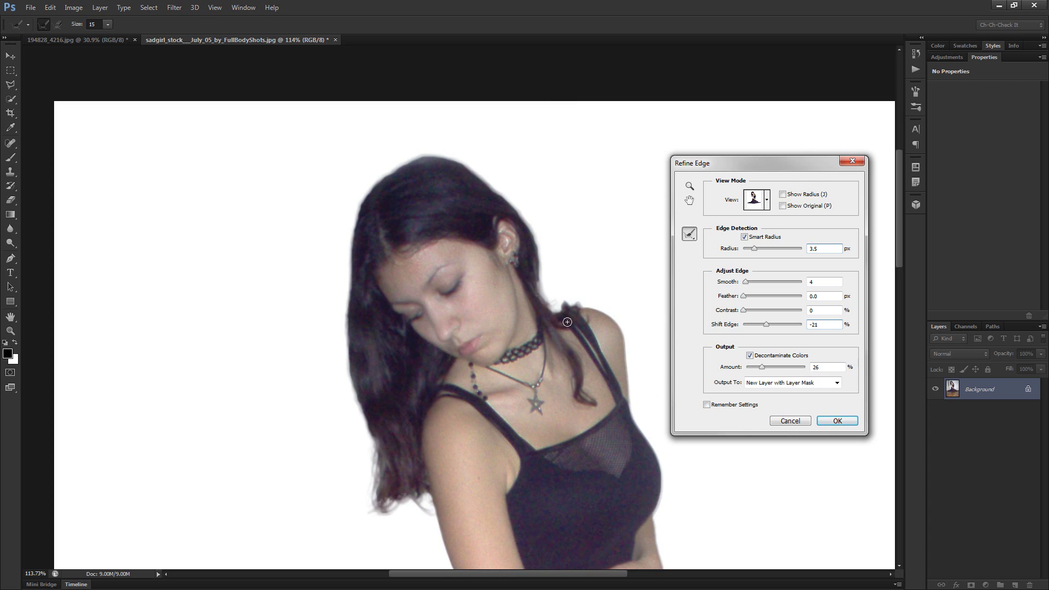
pyautogui.moveTo(459, 378); pyautogui.dragTo(475, 211)
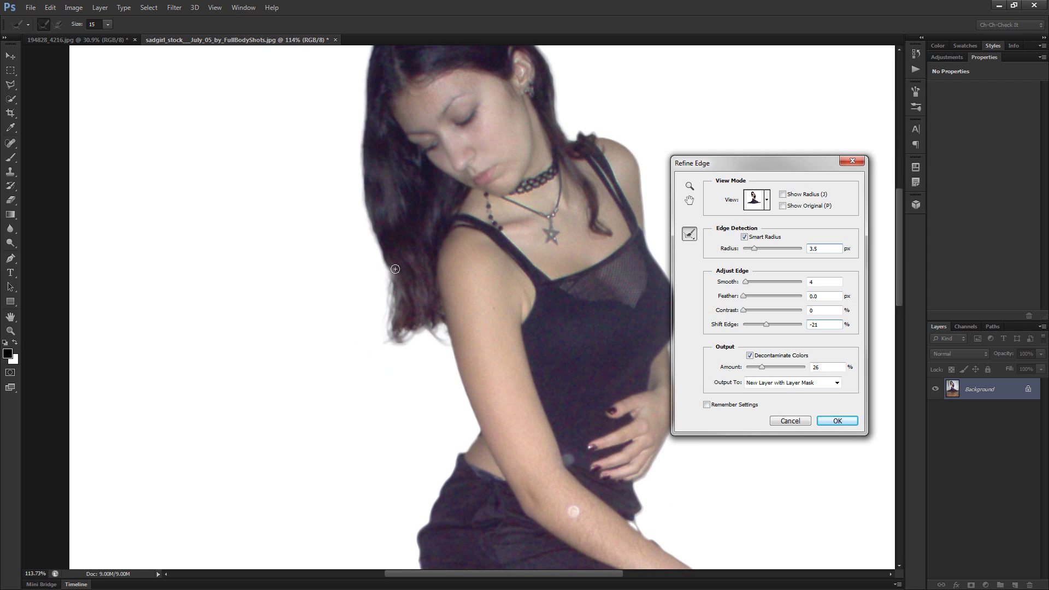
pyautogui.moveTo(390, 267)
pyautogui.mouseDown()
pyautogui.moveTo(364, 204)
pyautogui.moveTo(367, 105)
pyautogui.mouseUp()
# Turn off Smart Radius, set Shift Edge to -12% and lower the edge detection radius
pyautogui.moveTo(464, 265); pyautogui.dragTo(474, 484)
pyautogui.moveTo(538, 528); pyautogui.dragTo(479, 319)
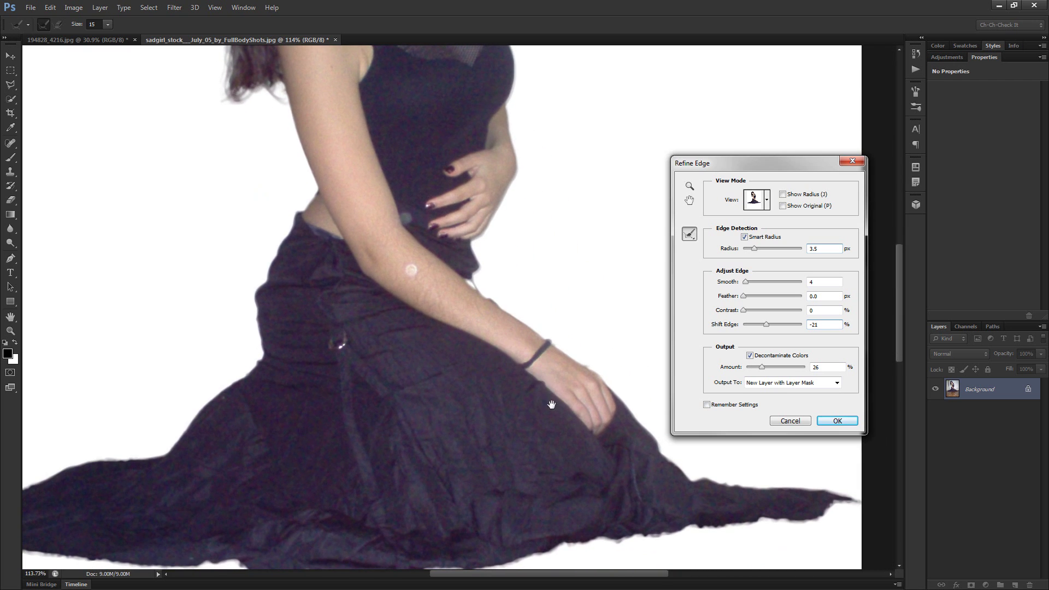
pyautogui.moveTo(550, 403); pyautogui.dragTo(484, 376)
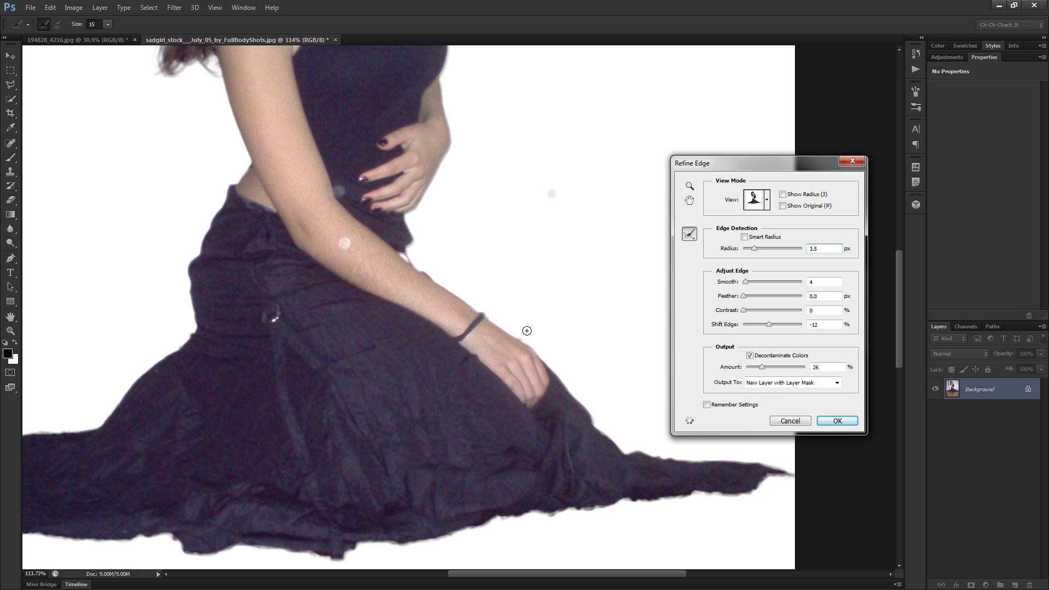
pyautogui.moveTo(380, 171); pyautogui.dragTo(487, 439)
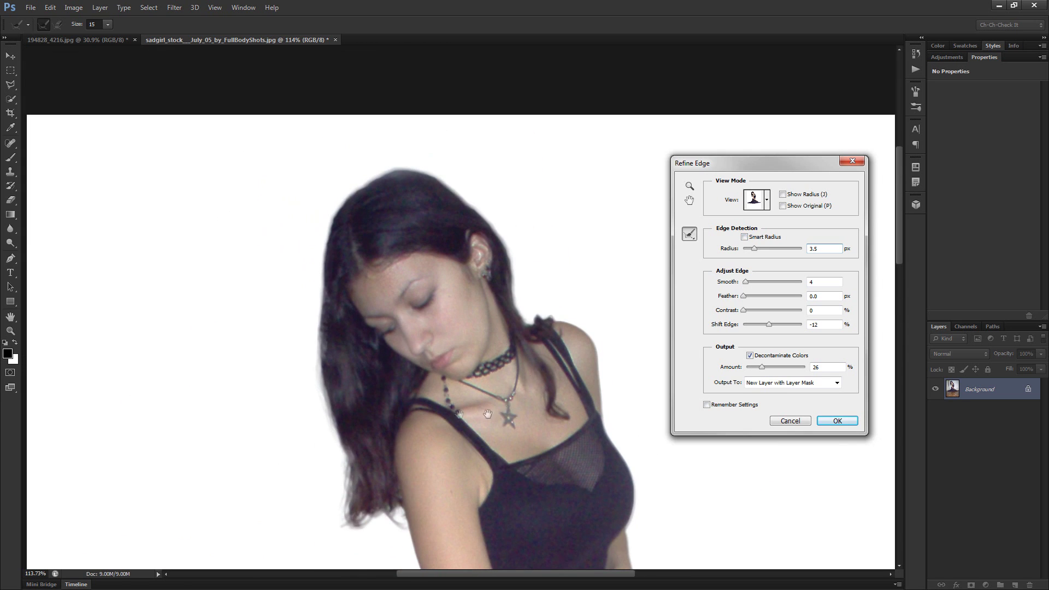
pyautogui.moveTo(755, 250); pyautogui.dragTo(743, 250)
pyautogui.moveTo(744, 252); pyautogui.dragTo(748, 250)
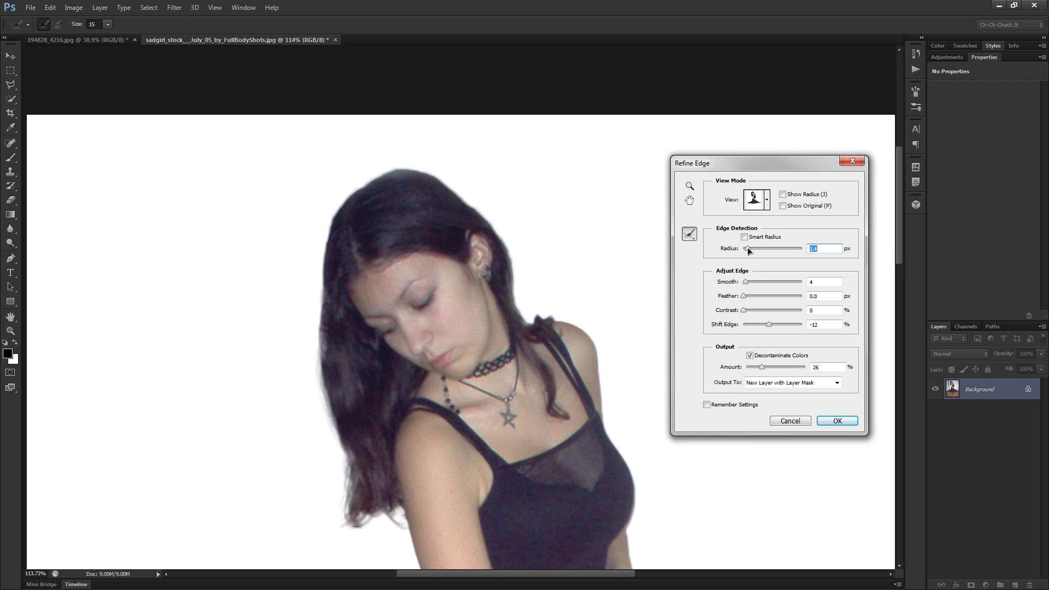
# Check the cutout from head to hem and apply the refinement to output the girl on a new masked layer
pyautogui.scroll(-10, 544, 474)
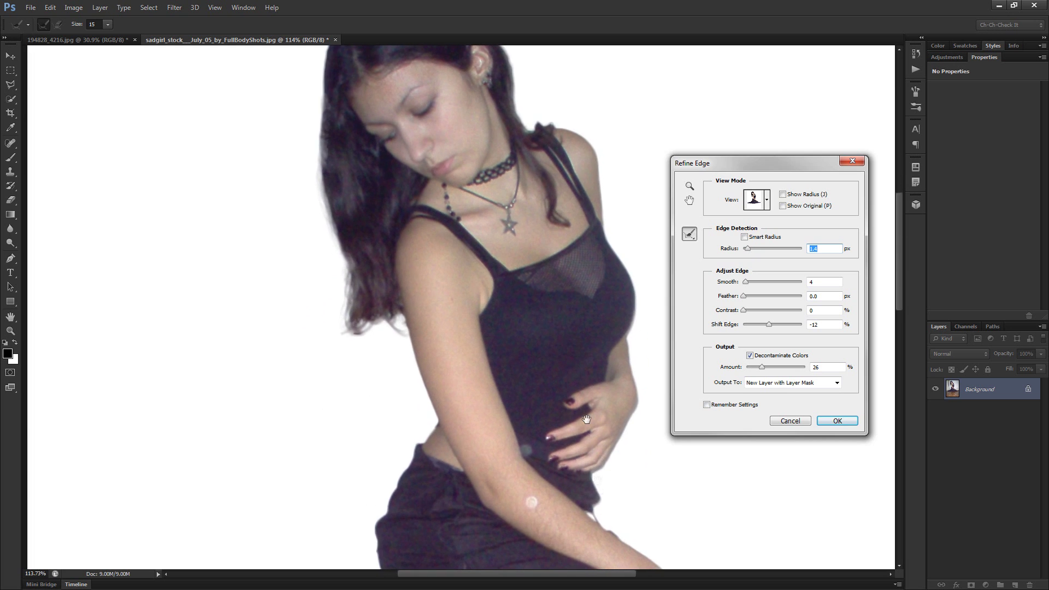
pyautogui.scroll(-5, 534, 361)
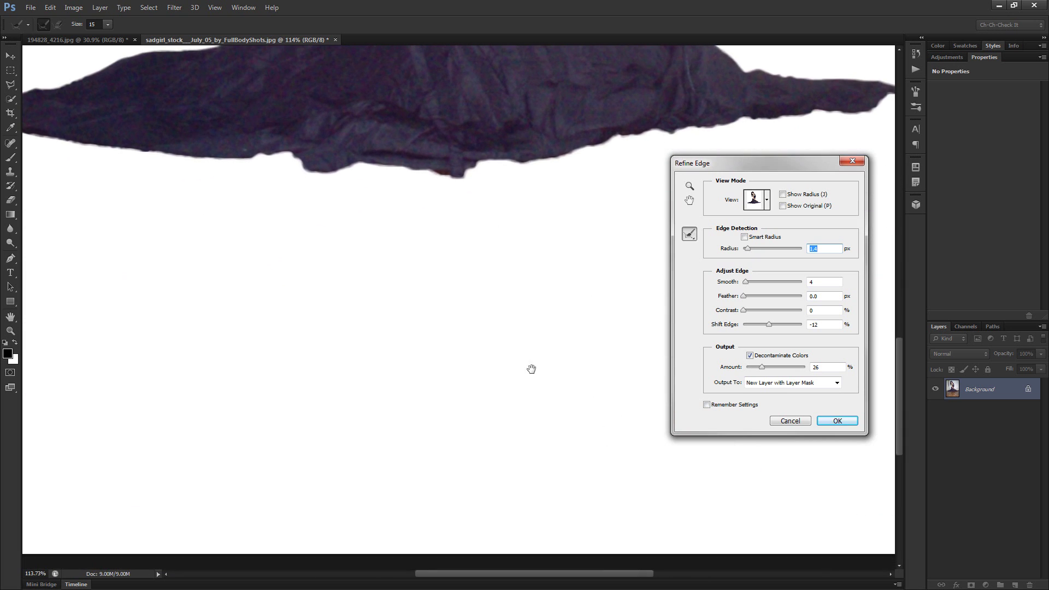
pyautogui.scroll(12, 503, 375)
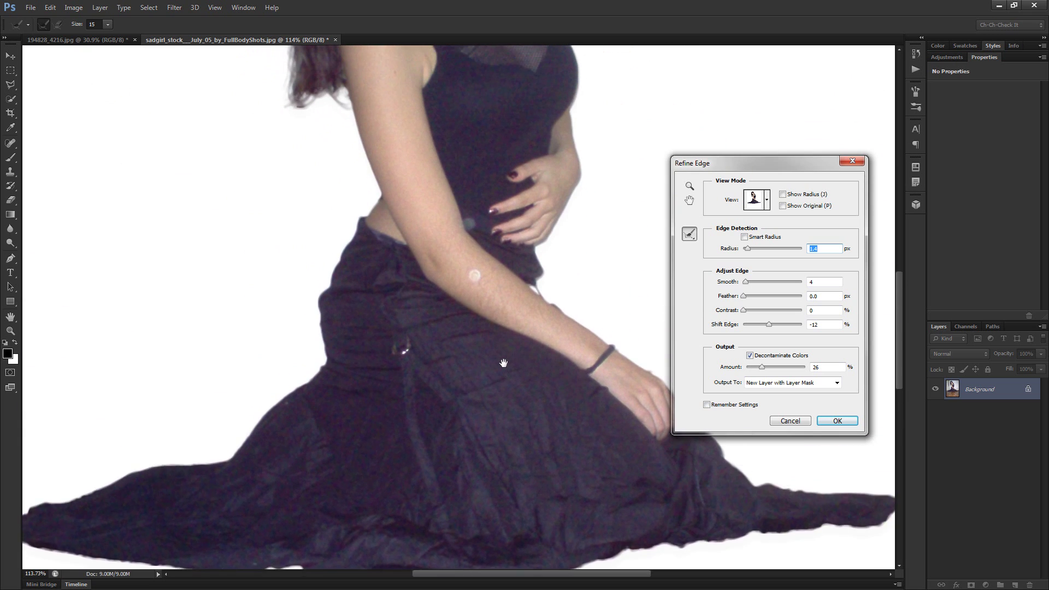
pyautogui.click(848, 424)
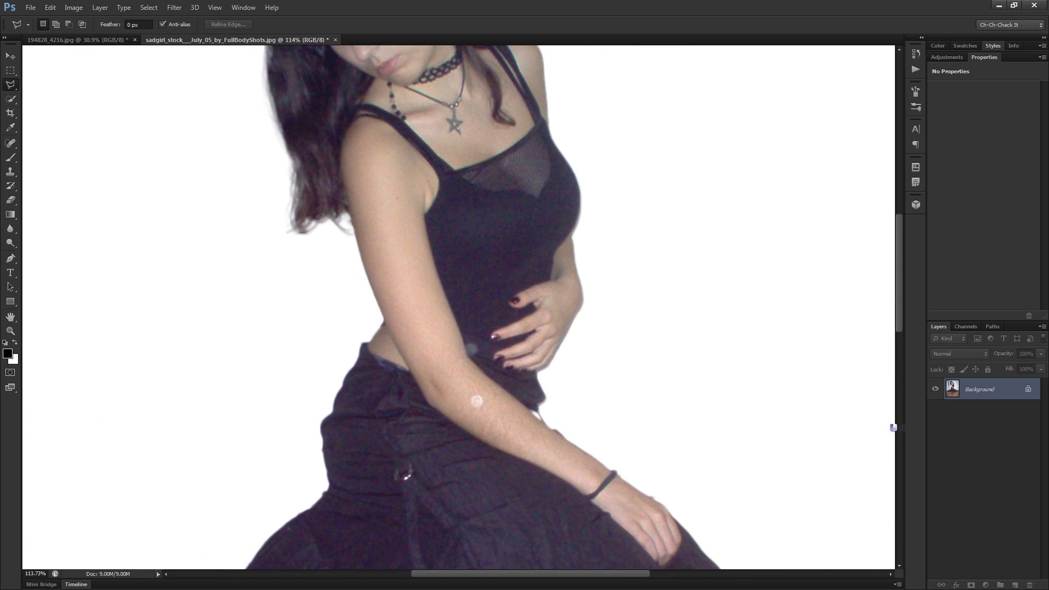
pyautogui.scroll(-1, 486, 359)
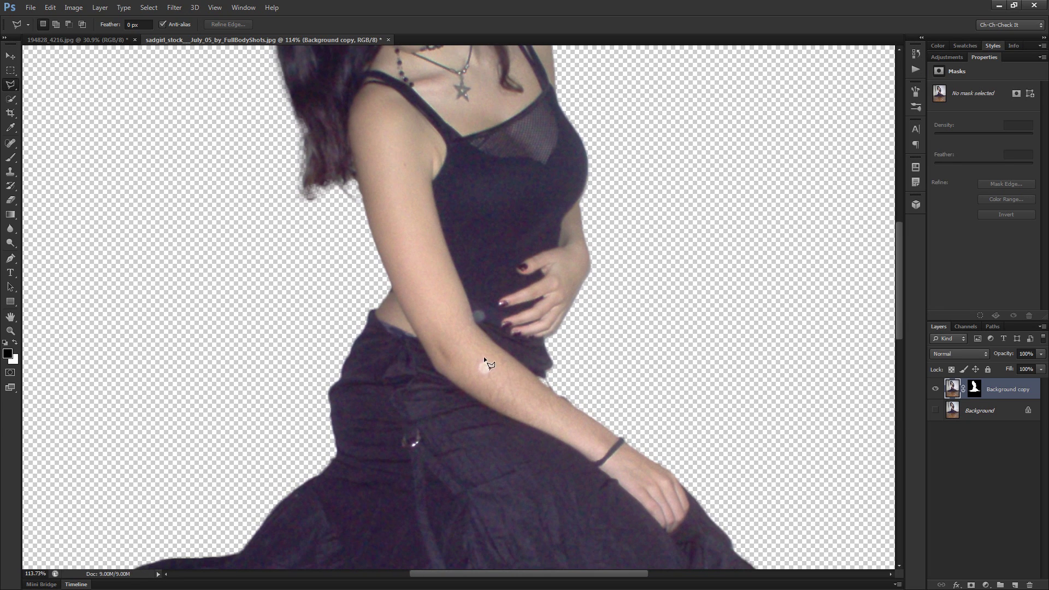
# Remove the round white spot from the girl's forearm with the content-aware Spot Healing Brush
pyautogui.scroll(6, 487, 366)
pyautogui.moveTo(10, 144); pyautogui.dragTo(47, 146)
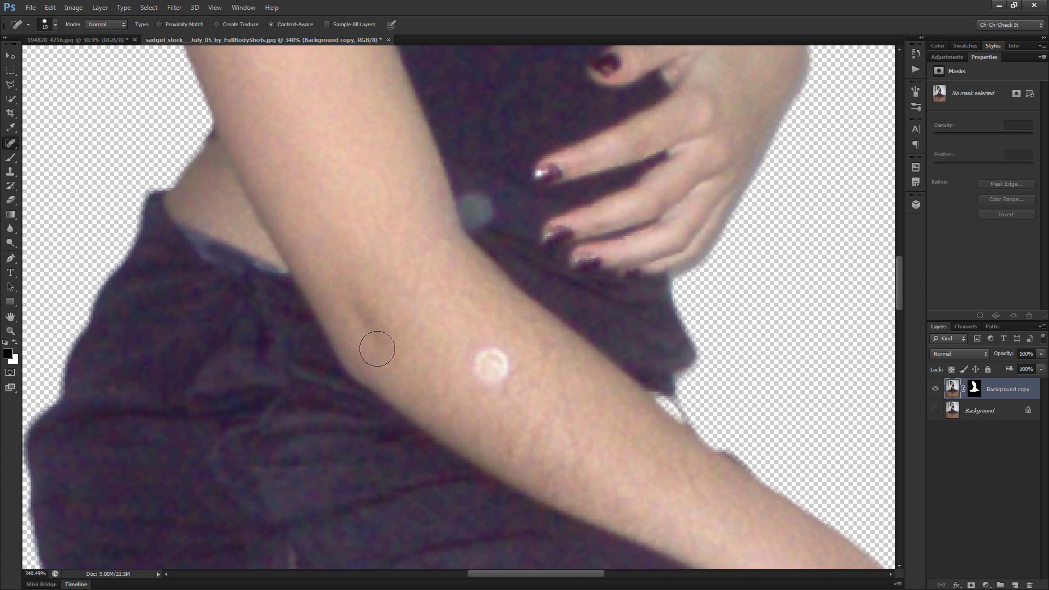
pyautogui.click(496, 367)
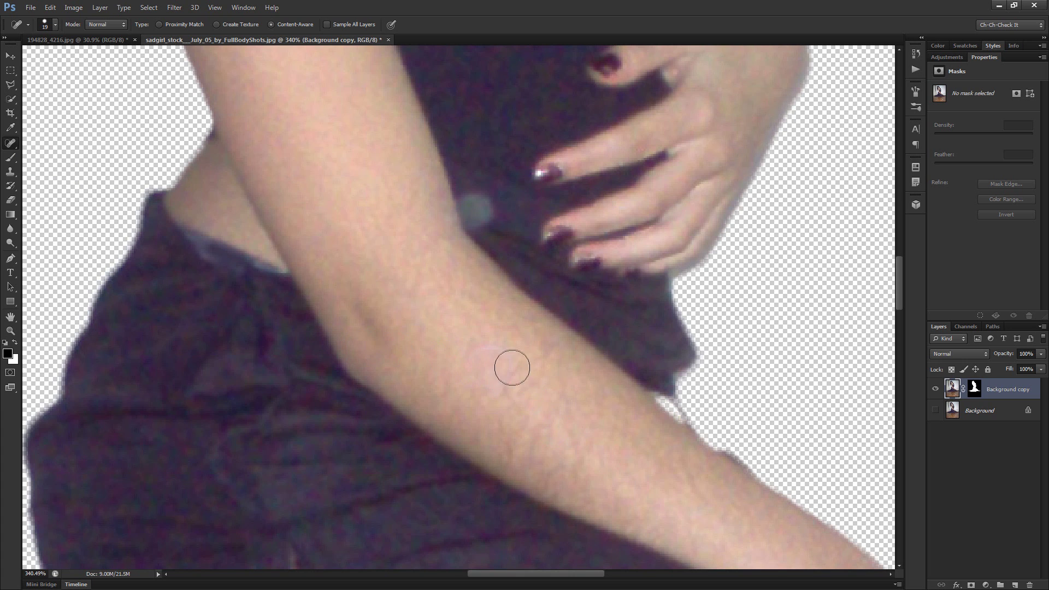
# Heal the remaining pale ring on the forearm skin, adjusting the Spot Healing Brush size
pyautogui.scroll(2, 513, 366)
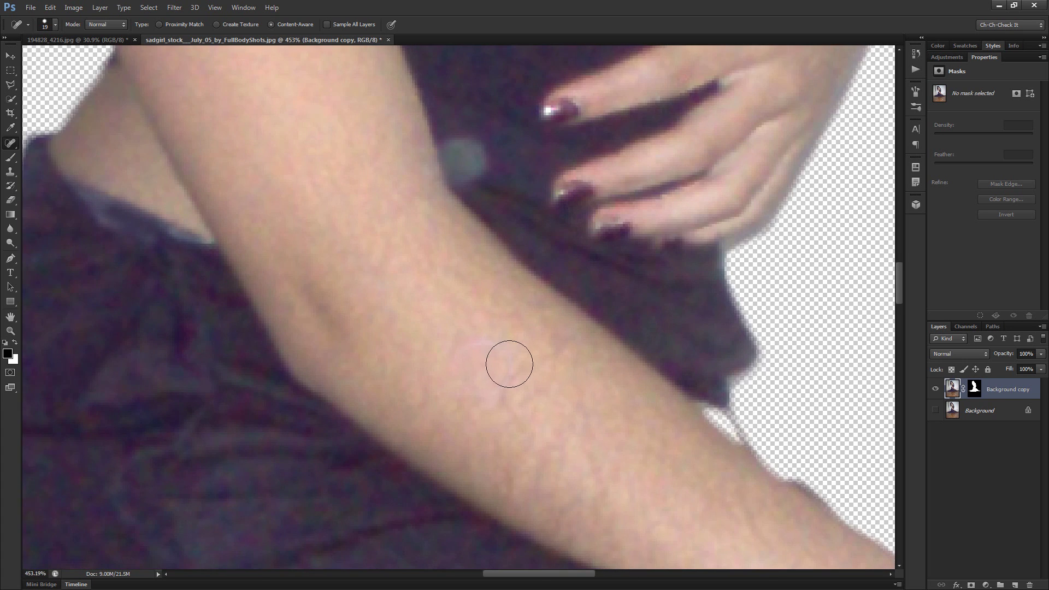
pyautogui.scroll(1, 512, 364)
pyautogui.press('[')
pyautogui.moveTo(508, 352); pyautogui.dragTo(455, 358)
pyautogui.press(']')
pyautogui.press(']')
pyautogui.scroll(-1, 585, 421)
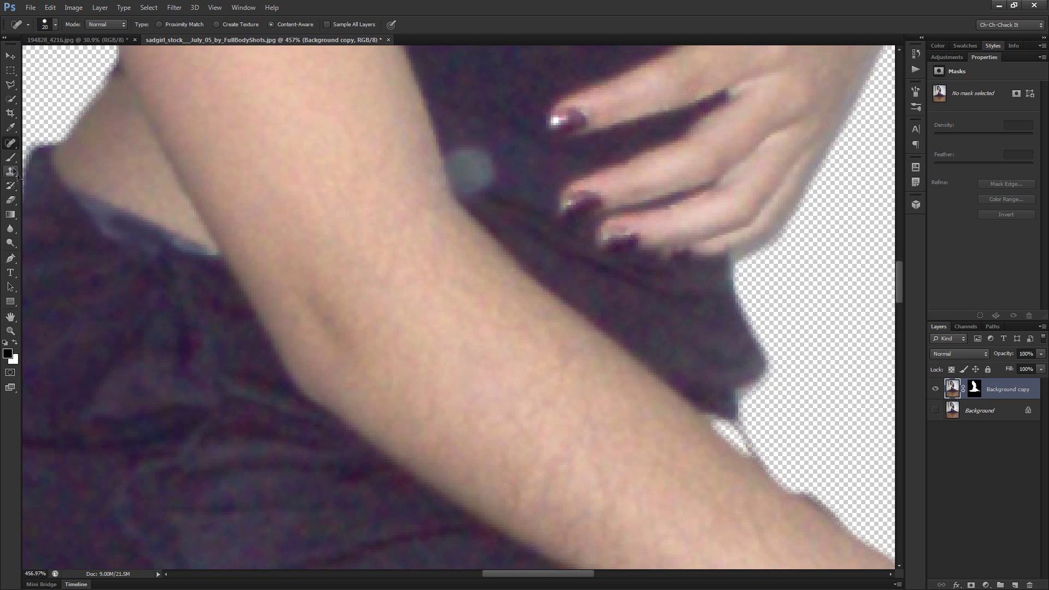
pyautogui.rightClick(11, 145)
pyautogui.click(60, 154)
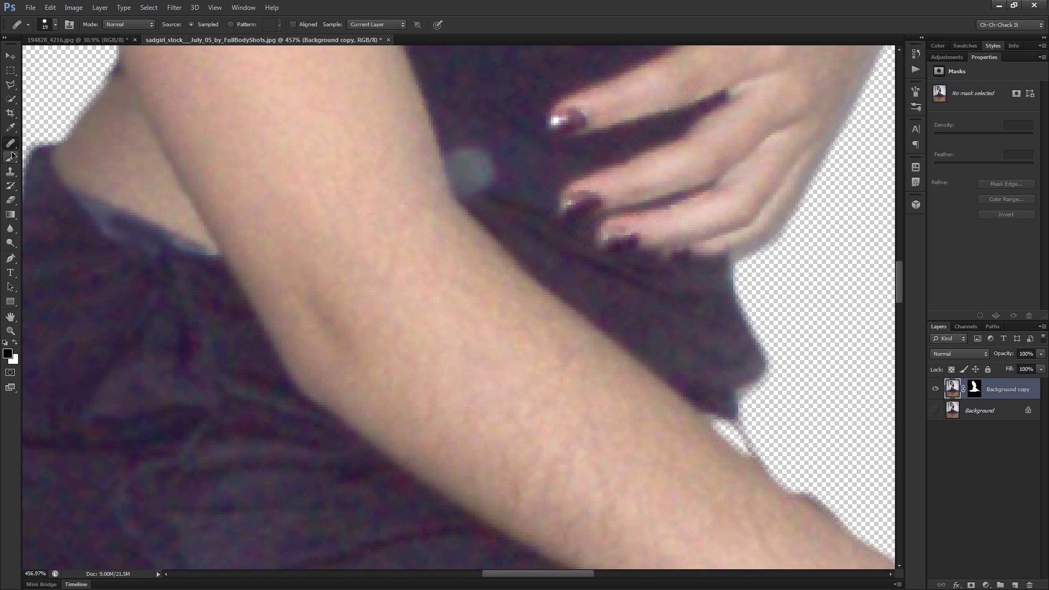
pyautogui.click(56, 25)
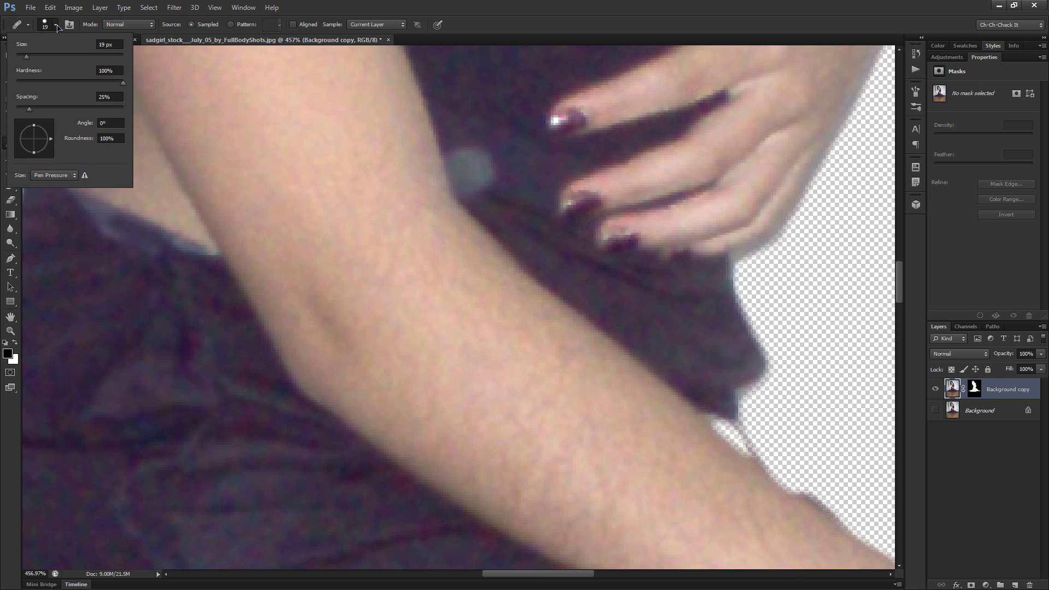
pyautogui.click(56, 26)
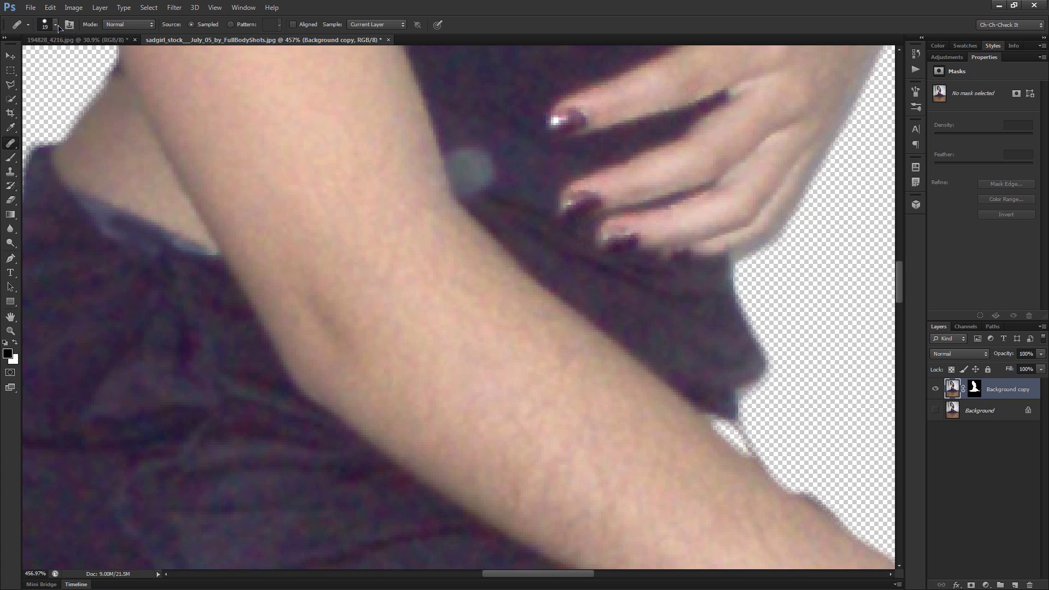
pyautogui.rightClick(11, 145)
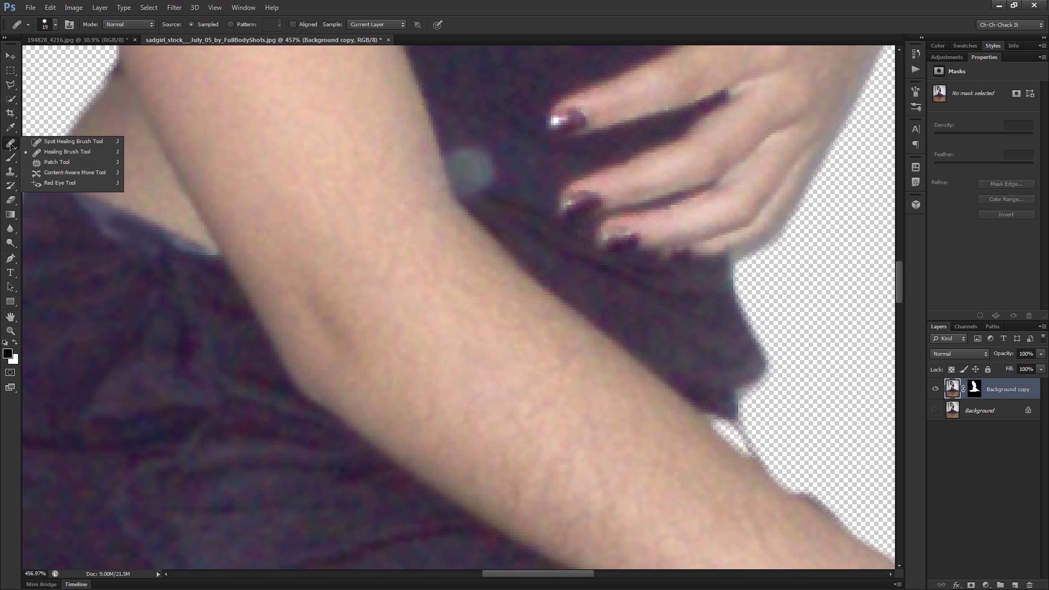
pyautogui.click(65, 142)
# Even out the forearm skin with the Clone Stamp at 57% opacity, sampling clean skin lower on the arm
pyautogui.click(10, 172)
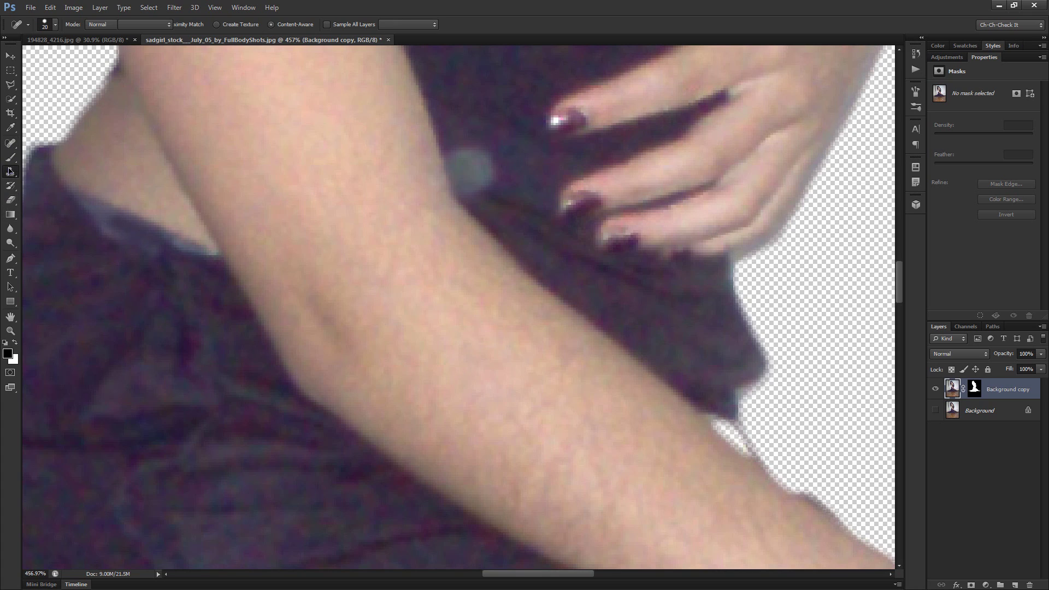
pyautogui.rightClick(11, 172)
pyautogui.click(51, 171)
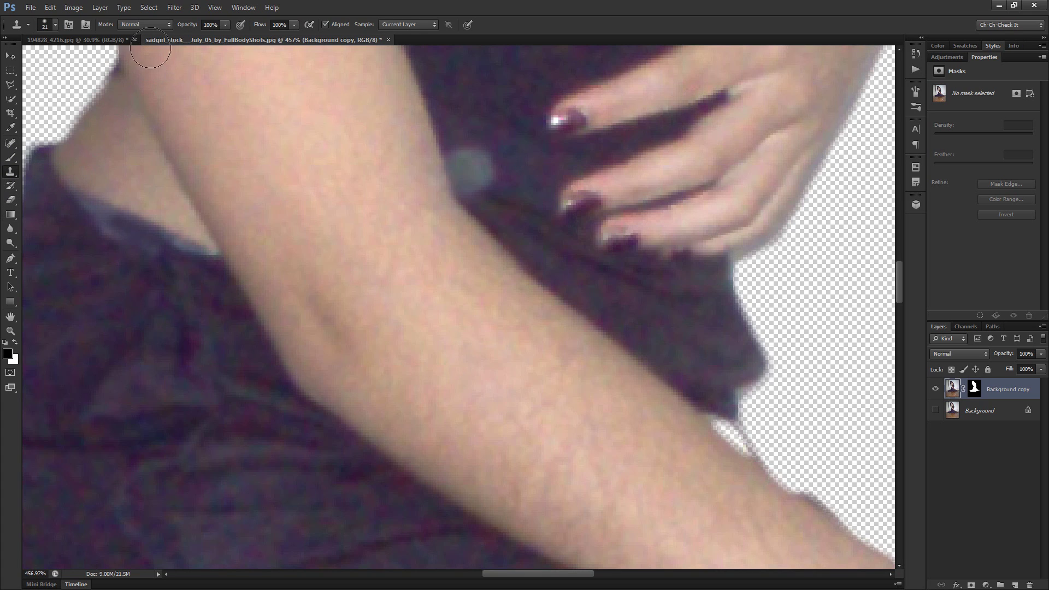
pyautogui.moveTo(189, 26); pyautogui.dragTo(146, 27)
pyautogui.keyDown('alt'); pyautogui.click(570, 425); pyautogui.keyUp('alt')
pyautogui.moveTo(500, 358)
pyautogui.mouseDown()
pyautogui.moveTo(452, 333)
pyautogui.moveTo(465, 367)
pyautogui.moveTo(485, 359)
pyautogui.mouseUp()
pyautogui.moveTo(191, 25); pyautogui.dragTo(208, 31)
pyautogui.moveTo(509, 375)
pyautogui.mouseDown()
pyautogui.moveTo(480, 386)
pyautogui.moveTo(487, 346)
pyautogui.moveTo(511, 401)
pyautogui.moveTo(583, 442)
pyautogui.mouseUp()
pyautogui.scroll(-2, 579, 444)
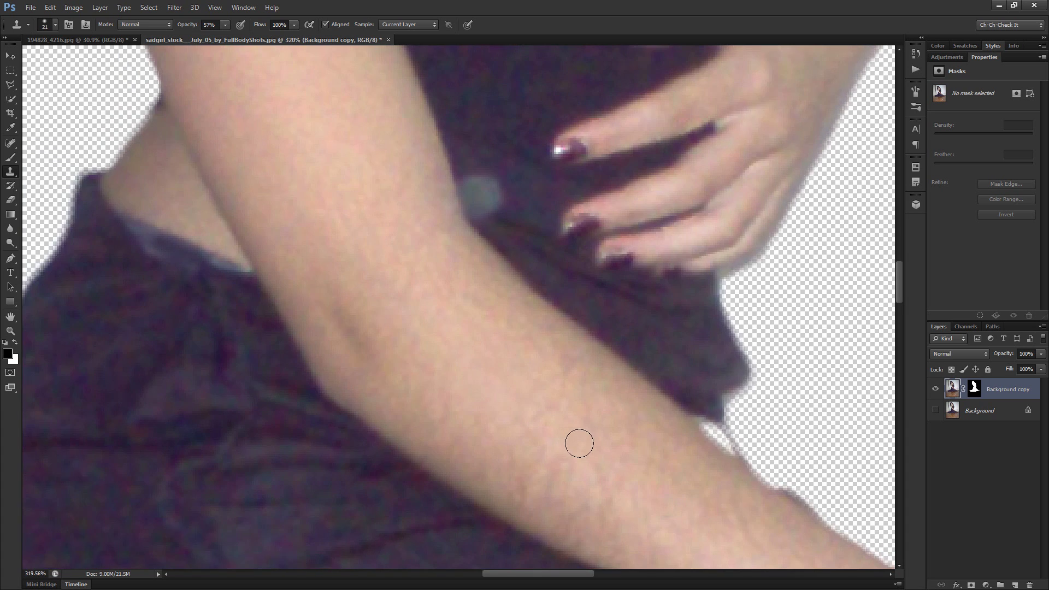
# Move the masked girl layer into the flower field document 194828_4216.jpg
pyautogui.scroll(-7, 579, 443)
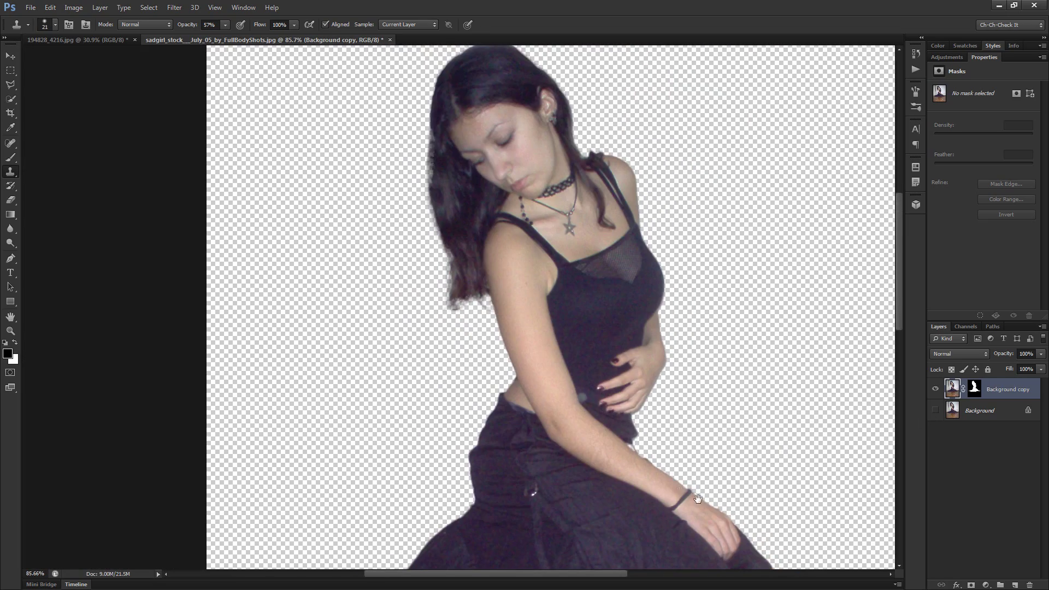
pyautogui.moveTo(698, 499); pyautogui.dragTo(641, 446)
pyautogui.scroll(-2, 624, 431)
pyautogui.scroll(-5, 629, 438)
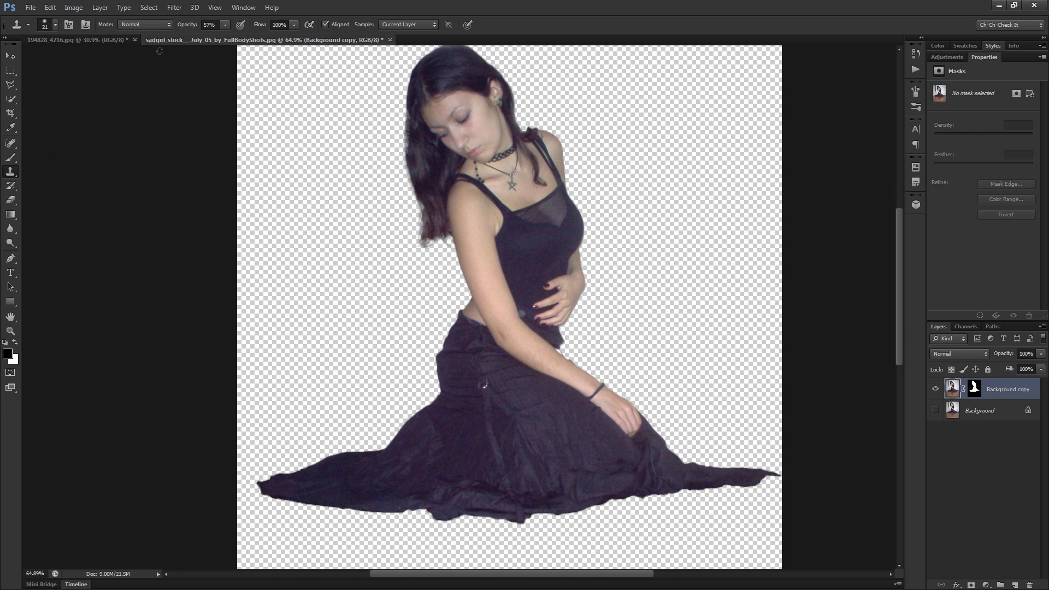
pyautogui.click(10, 56)
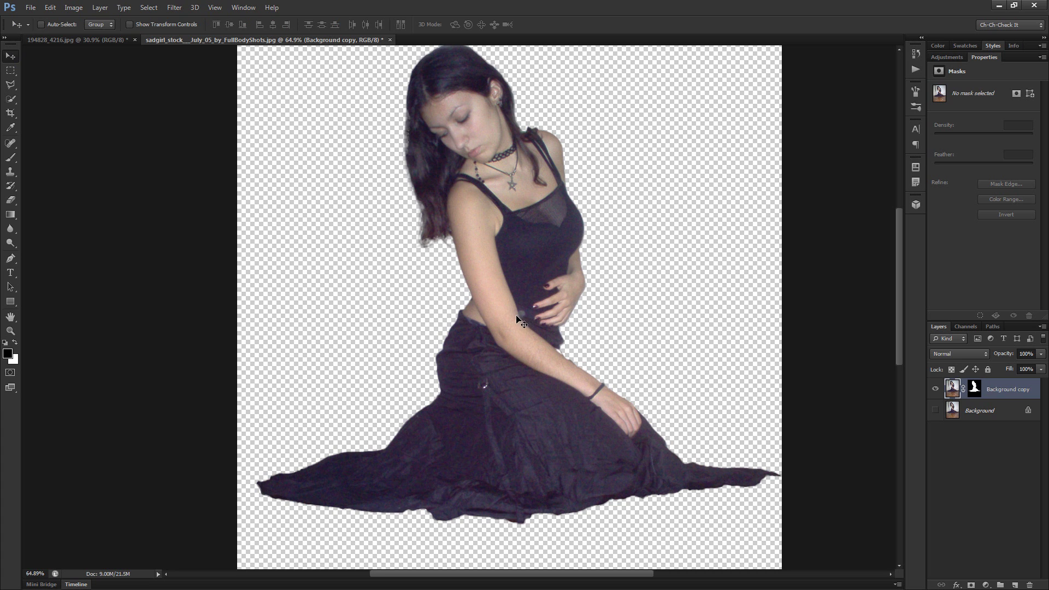
pyautogui.moveTo(545, 349); pyautogui.dragTo(578, 339)
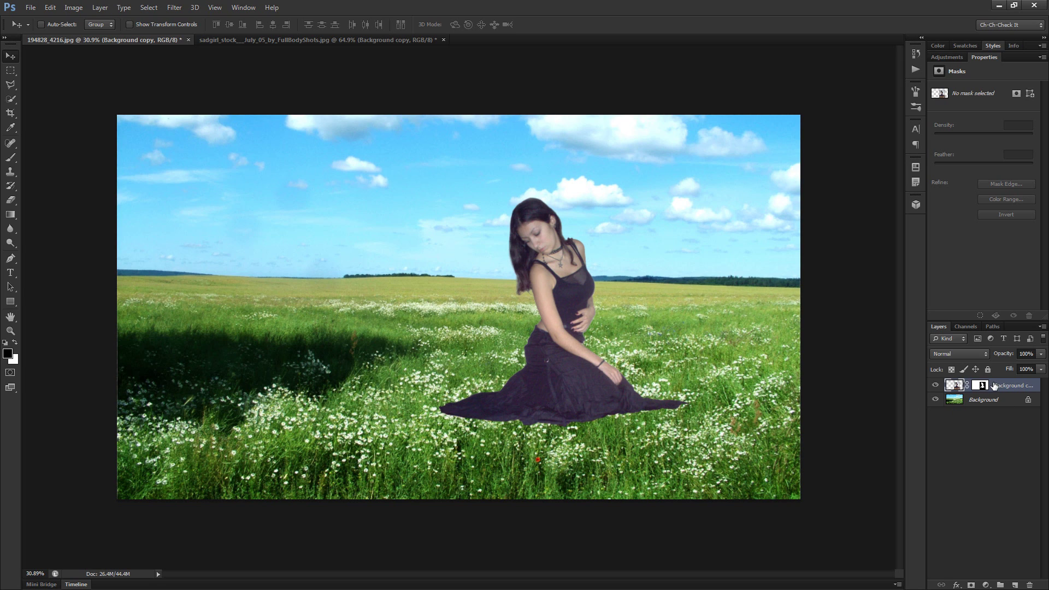
# Put the girl layer in its own group, add a layer mask to the group and name it Girl
pyautogui.hotkey('ctrl', 'g')
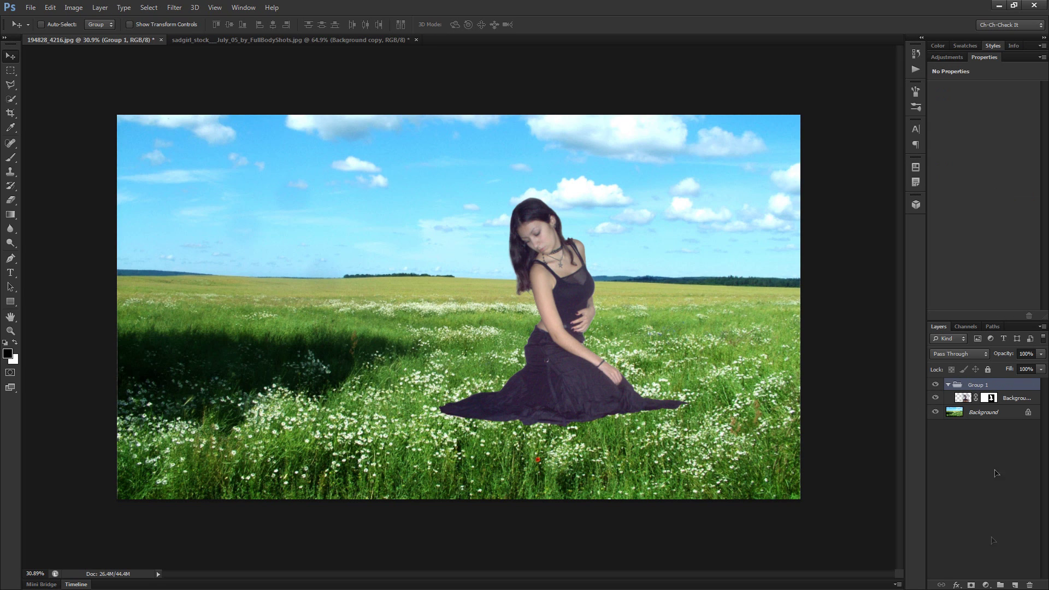
pyautogui.click(972, 585)
pyautogui.doubleClick(1005, 386)
pyautogui.write('Girl')
pyautogui.press('Return')
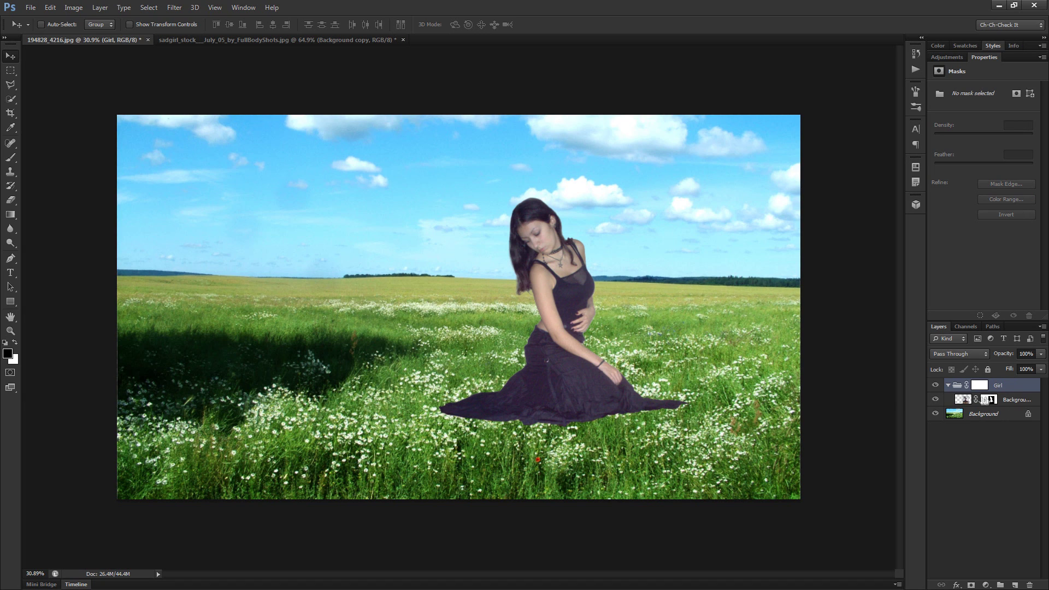
# Flip the Girl group horizontally with Free Transform and move her toward the right side of the field
pyautogui.hotkey('ctrl', 't')
pyautogui.rightClick(557, 376)
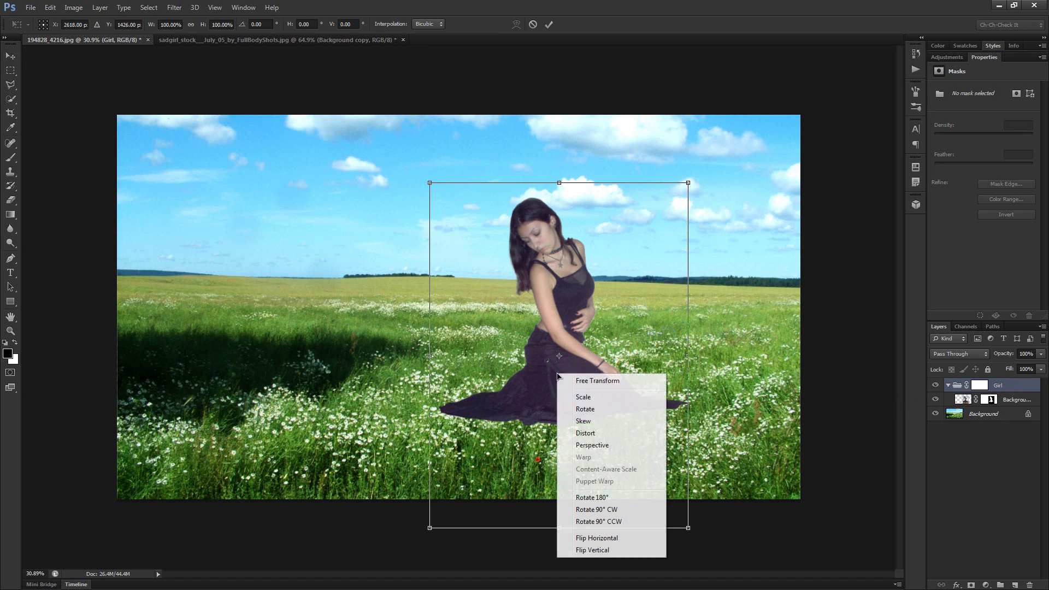
pyautogui.press('Escape')
pyautogui.moveTo(602, 444); pyautogui.dragTo(616, 405)
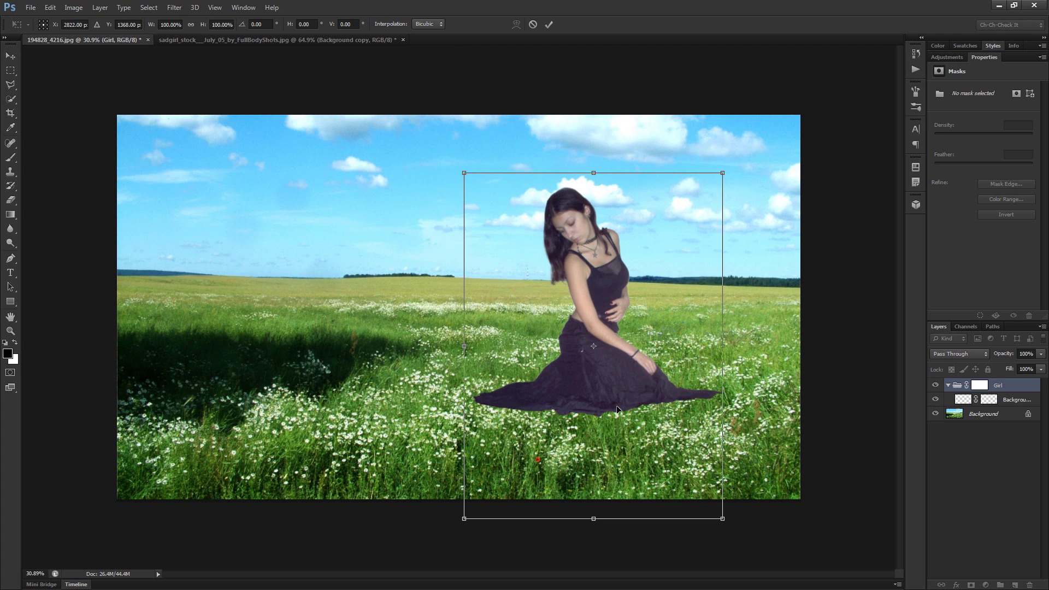
pyautogui.rightClick(617, 405)
pyautogui.click(684, 387)
pyautogui.moveTo(666, 410); pyautogui.dragTo(722, 425)
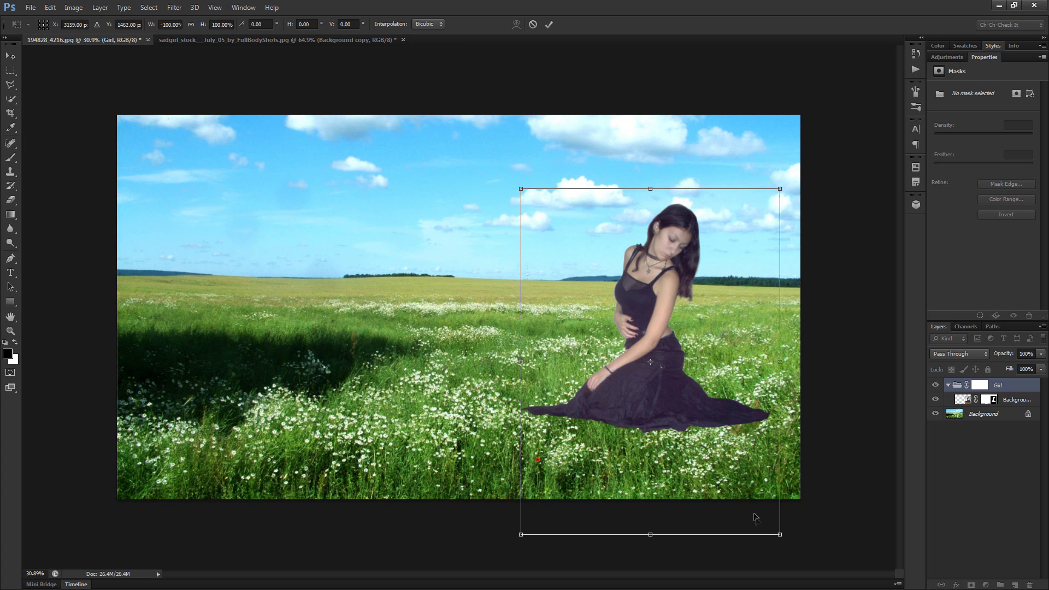
# Scale the girl down proportionally to about 67%, lower her 104 px into the grass and apply the transform
pyautogui.moveTo(780, 535); pyautogui.dragTo(698, 467)
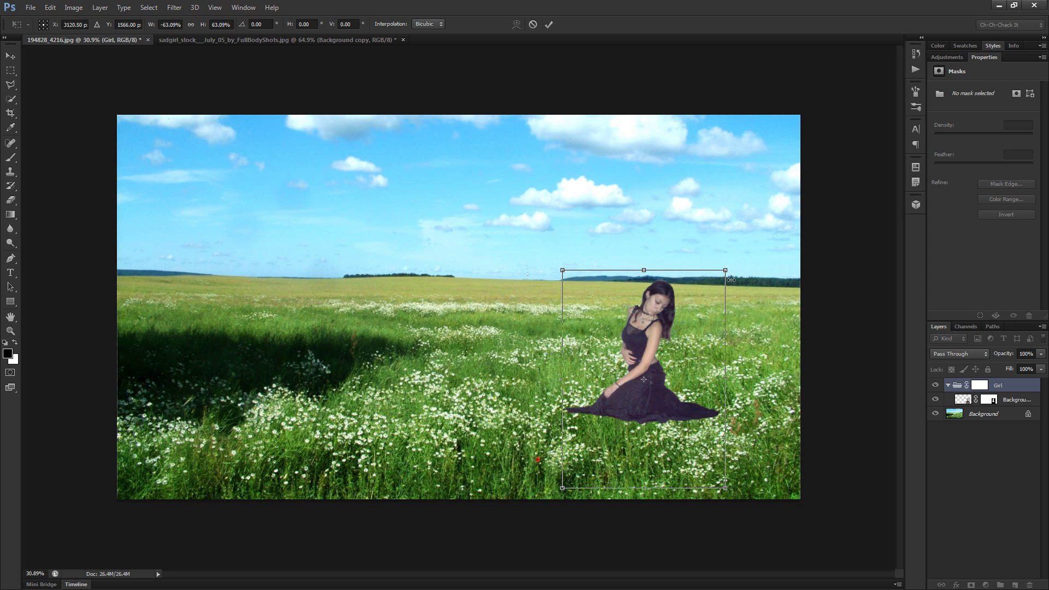
pyautogui.moveTo(736, 266); pyautogui.dragTo(747, 251)
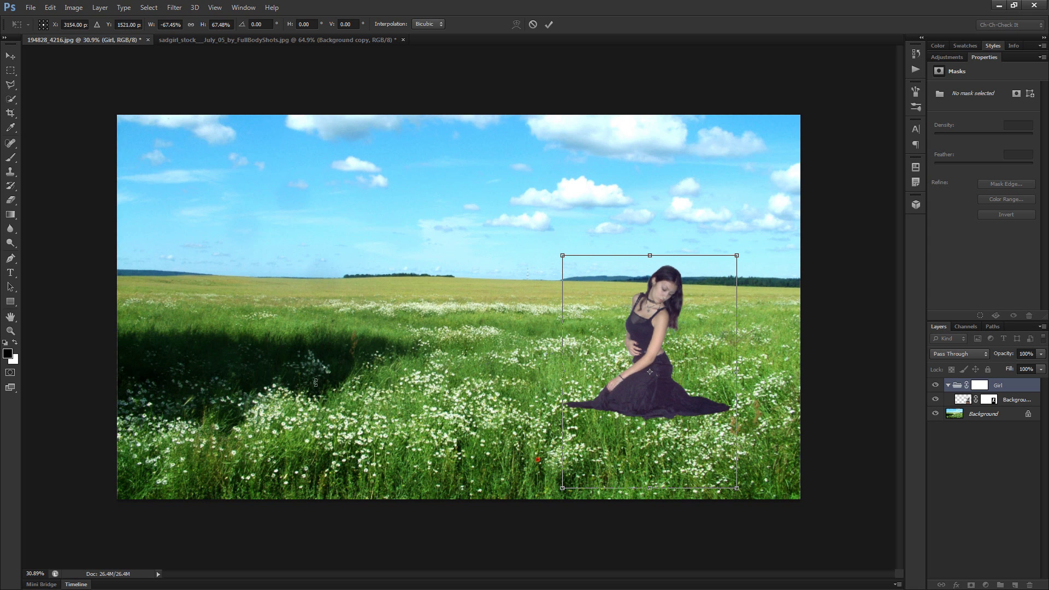
pyautogui.scroll(2, 347, 276)
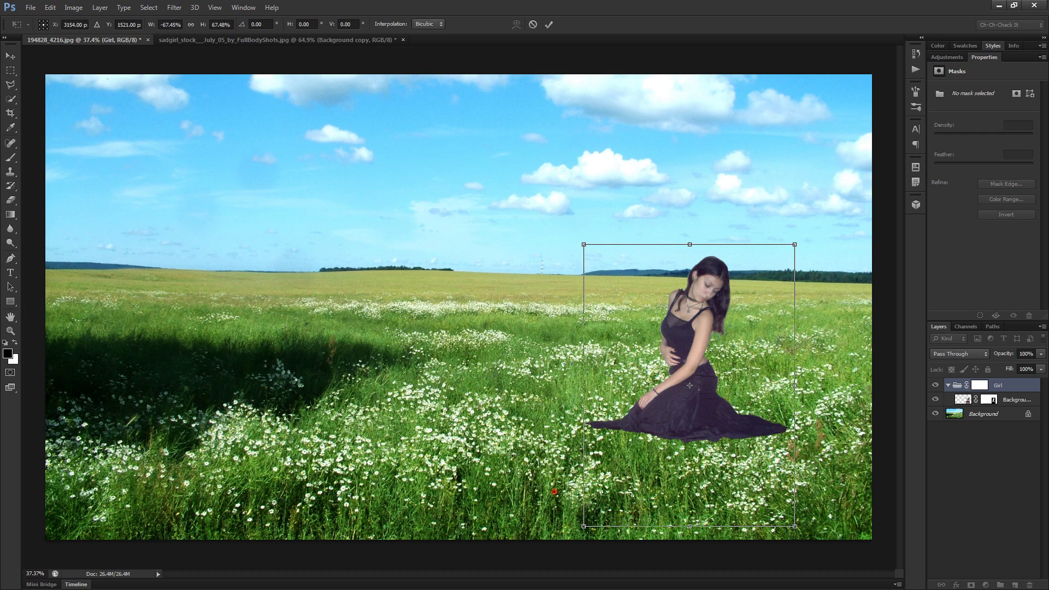
pyautogui.moveTo(666, 465); pyautogui.dragTo(689, 486)
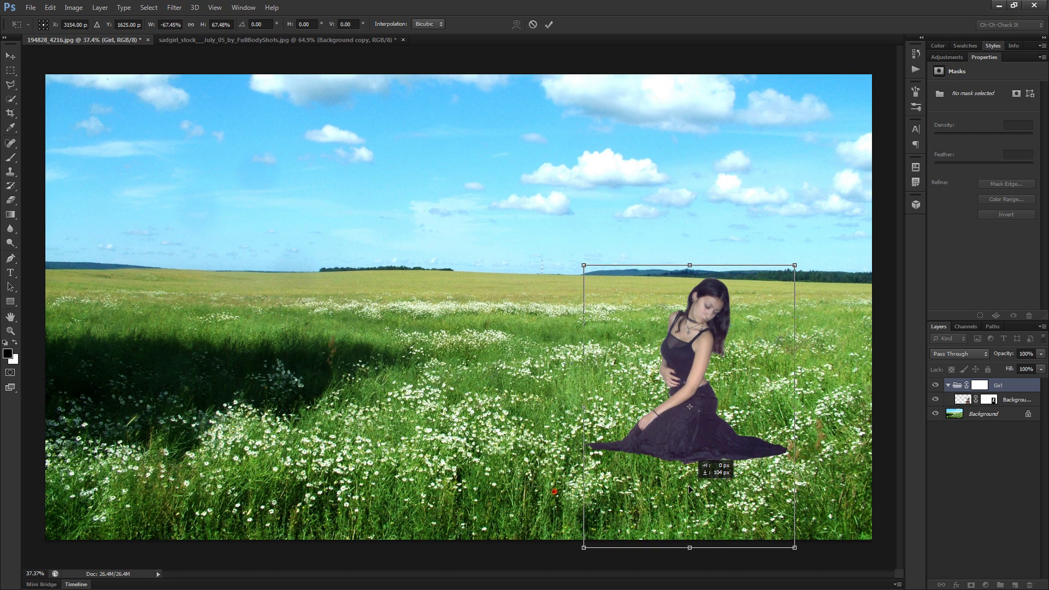
pyautogui.press('Return')
# Reduce the Girl group's opacity to 63% and ready a small brush of about 25 px on the group's mask
pyautogui.scroll(5, 765, 464)
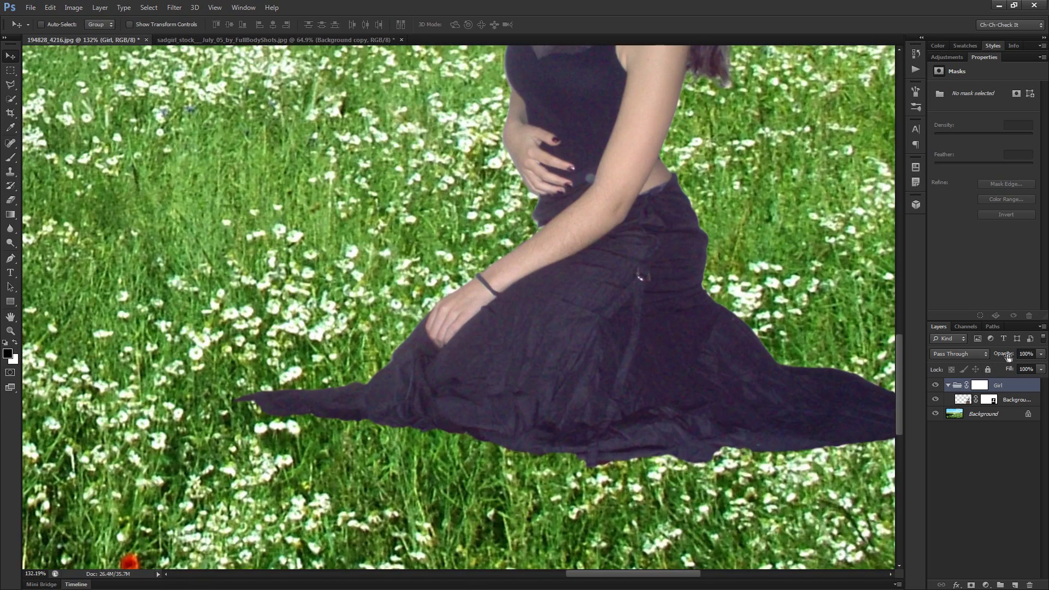
pyautogui.moveTo(1004, 359); pyautogui.dragTo(991, 358)
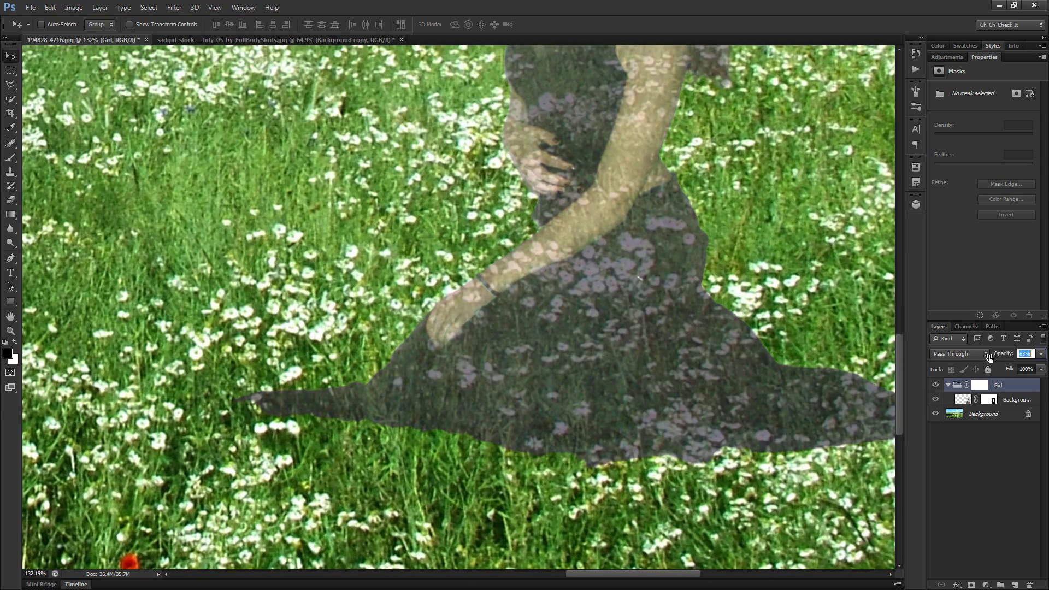
pyautogui.click(981, 386)
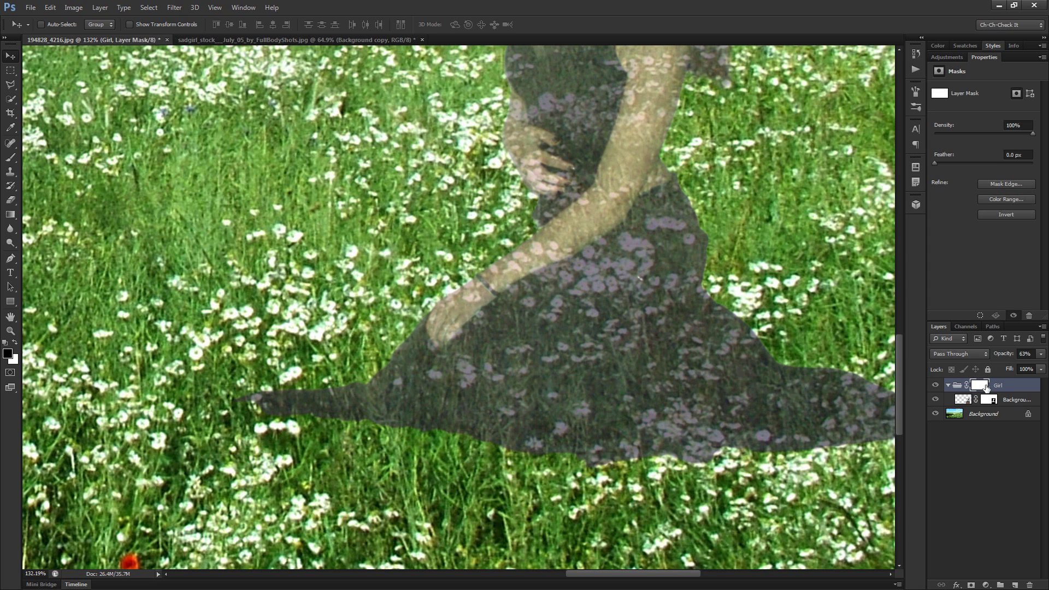
pyautogui.press('b')
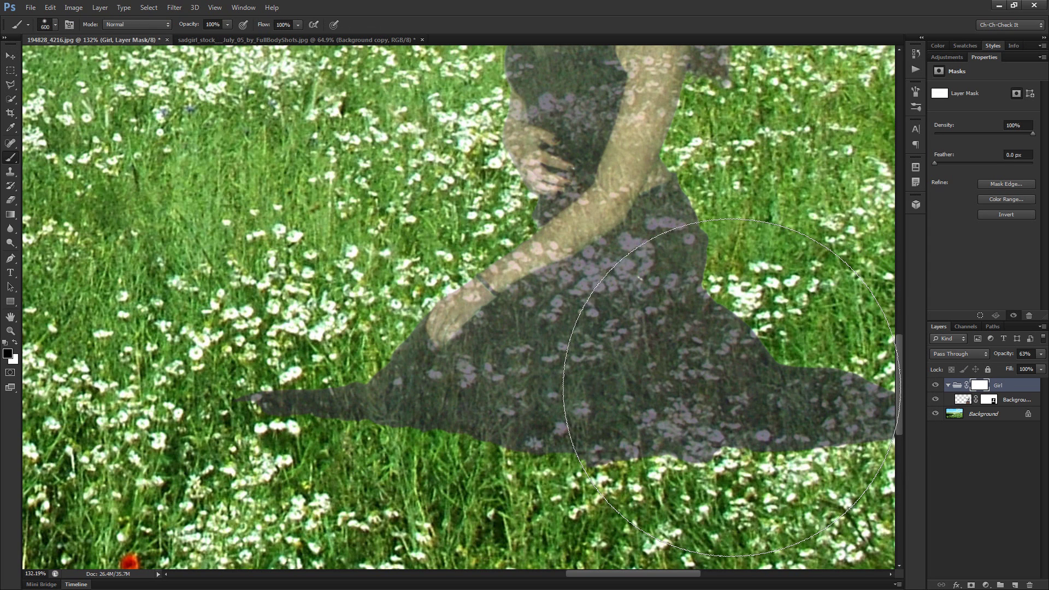
pyautogui.press('[')
pyautogui.press('[')
pyautogui.press('[')
pyautogui.press('[')
pyautogui.press('[')
pyautogui.press('[')
pyautogui.press('[')
pyautogui.press('[')
pyautogui.press('[')
pyautogui.press('[')
pyautogui.scroll(3, 711, 459)
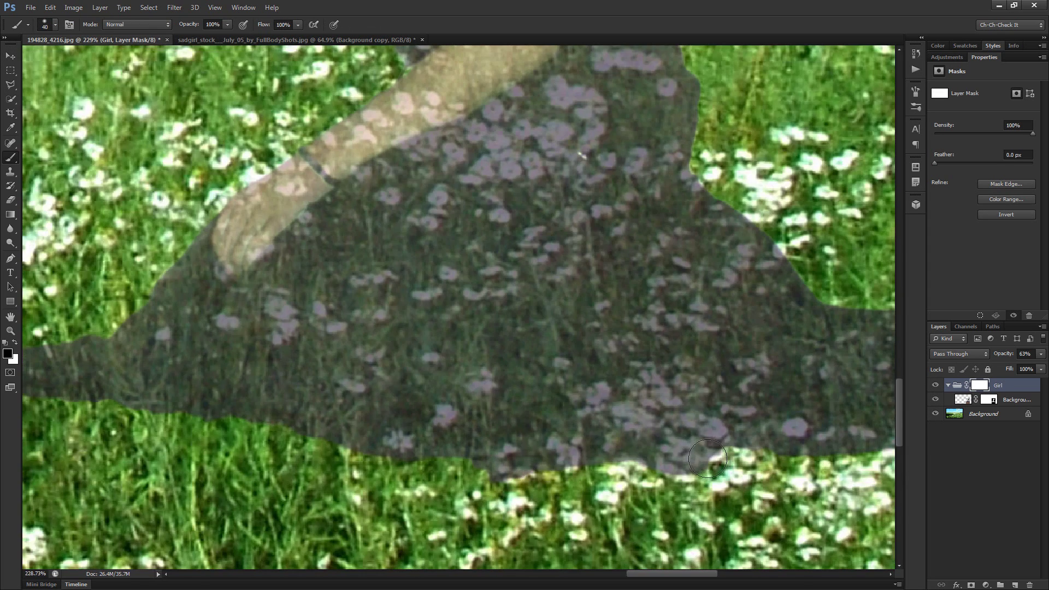
pyautogui.scroll(-4, 696, 477)
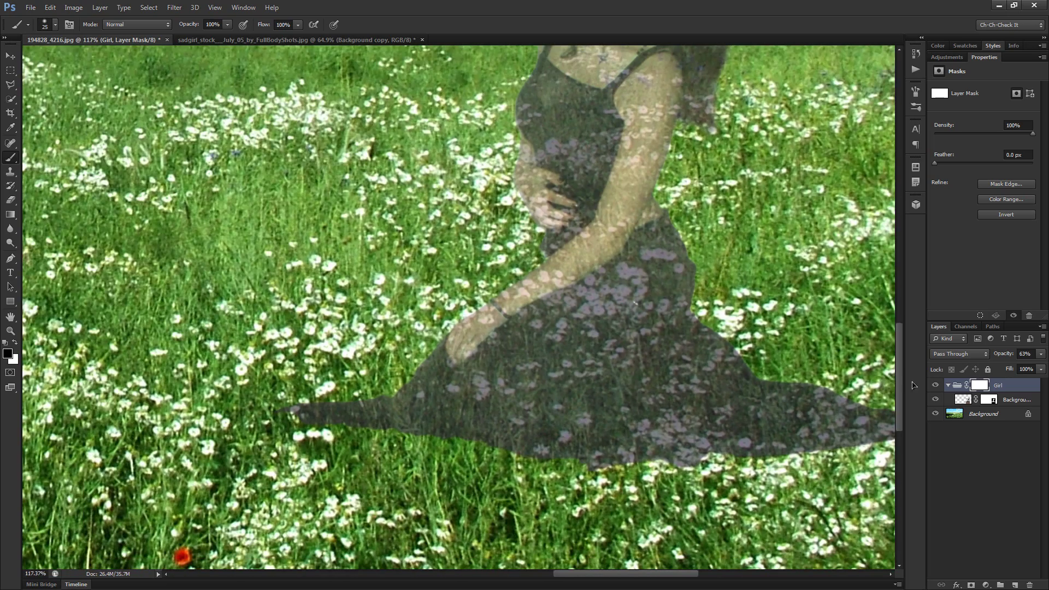
# Lower the Girl group's opacity to 35% to see the flowers beneath the skirt's lower edge
pyautogui.moveTo(1004, 359); pyautogui.dragTo(989, 360)
pyautogui.scroll(-2, 630, 495)
pyautogui.scroll(2, 682, 477)
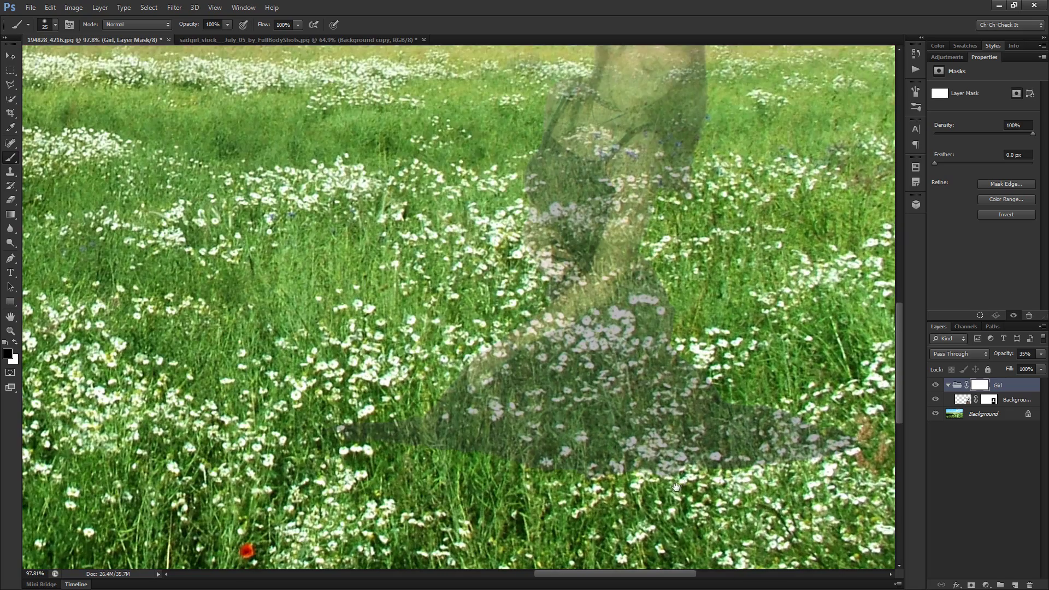
pyautogui.moveTo(682, 477); pyautogui.dragTo(646, 447)
pyautogui.scroll(10, 683, 433)
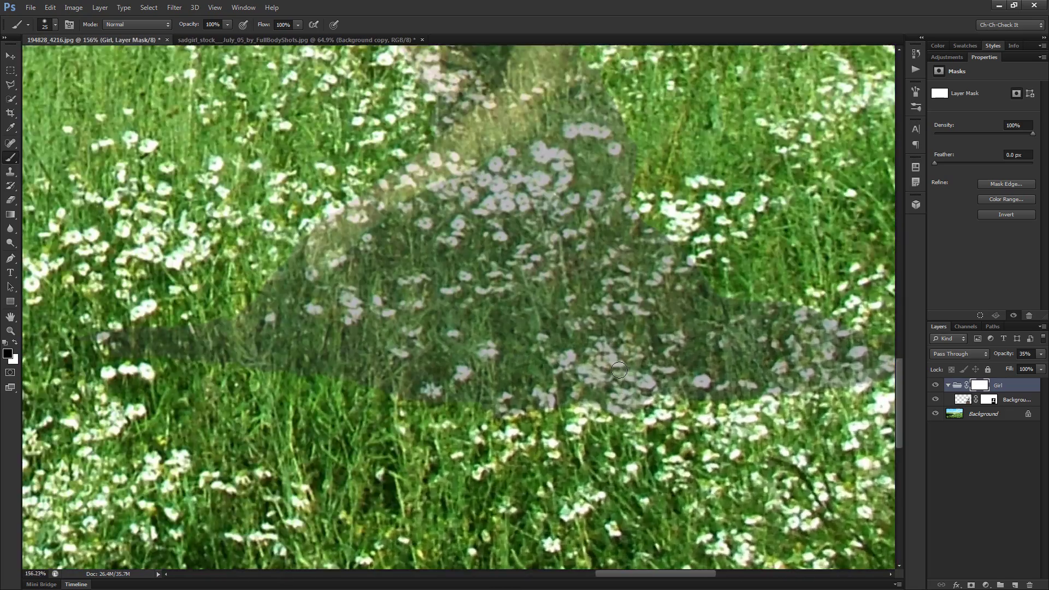
# Paint black on the Girl group's mask over the daisies and grass at the middle of the hem, using brushes of about 7 to 20 px
pyautogui.press('[')
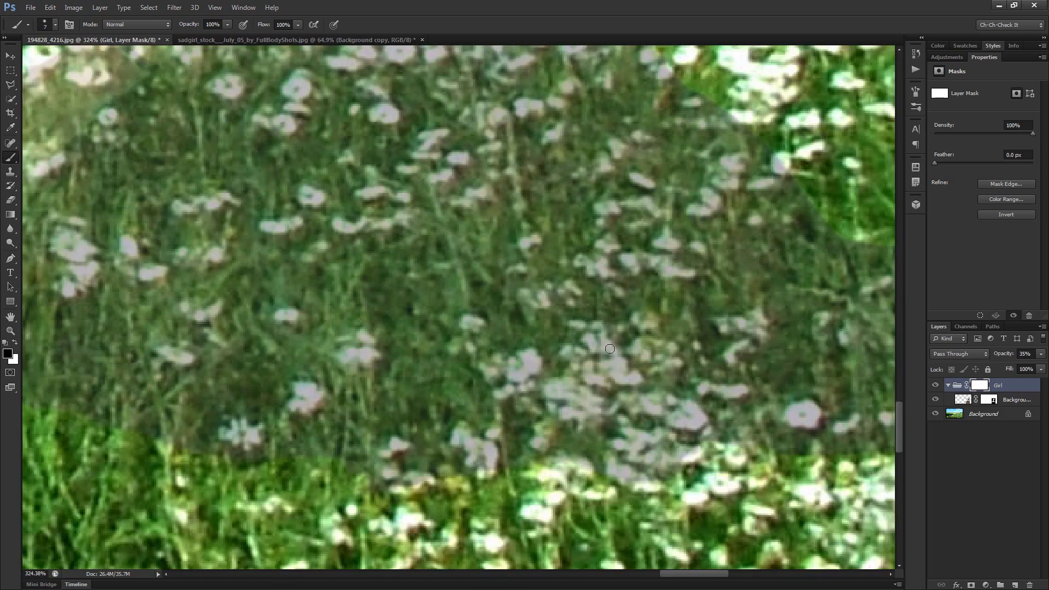
pyautogui.moveTo(605, 345); pyautogui.dragTo(604, 363)
pyautogui.press(']')
pyautogui.press(']')
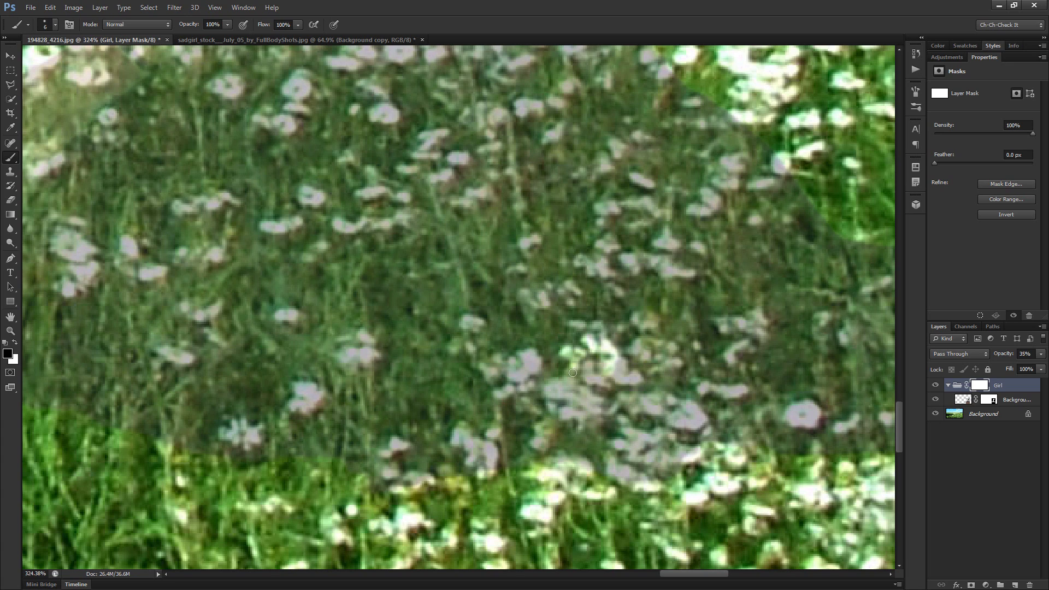
pyautogui.moveTo(559, 393); pyautogui.dragTo(566, 391)
pyautogui.moveTo(528, 356)
pyautogui.mouseDown()
pyautogui.moveTo(524, 390)
pyautogui.moveTo(498, 363)
pyautogui.mouseUp()
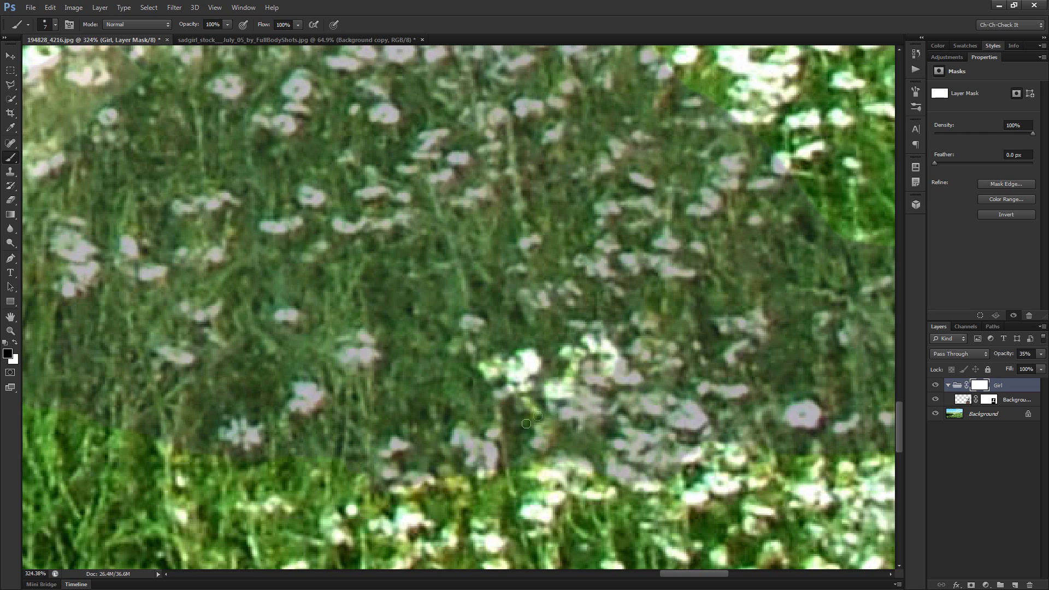
pyautogui.moveTo(537, 418)
pyautogui.mouseDown()
pyautogui.moveTo(548, 442)
pyautogui.moveTo(584, 436)
pyautogui.moveTo(562, 432)
pyautogui.moveTo(563, 468)
pyautogui.moveTo(511, 455)
pyautogui.moveTo(495, 471)
pyautogui.moveTo(518, 454)
pyautogui.moveTo(518, 430)
pyautogui.moveTo(498, 454)
pyautogui.moveTo(511, 479)
pyautogui.moveTo(475, 463)
pyautogui.mouseUp()
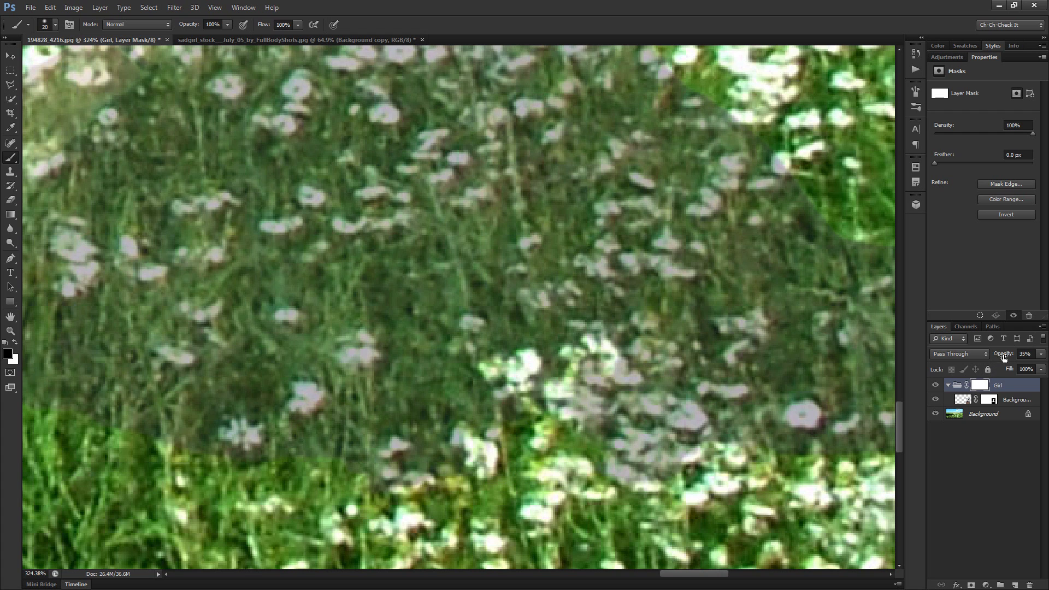
# Set the Girl group's opacity to 45% and paint black on its mask over the daisies and grass blades along the hem's left-centre part
pyautogui.moveTo(1004, 356); pyautogui.dragTo(1010, 357)
pyautogui.moveTo(377, 475); pyautogui.dragTo(507, 461)
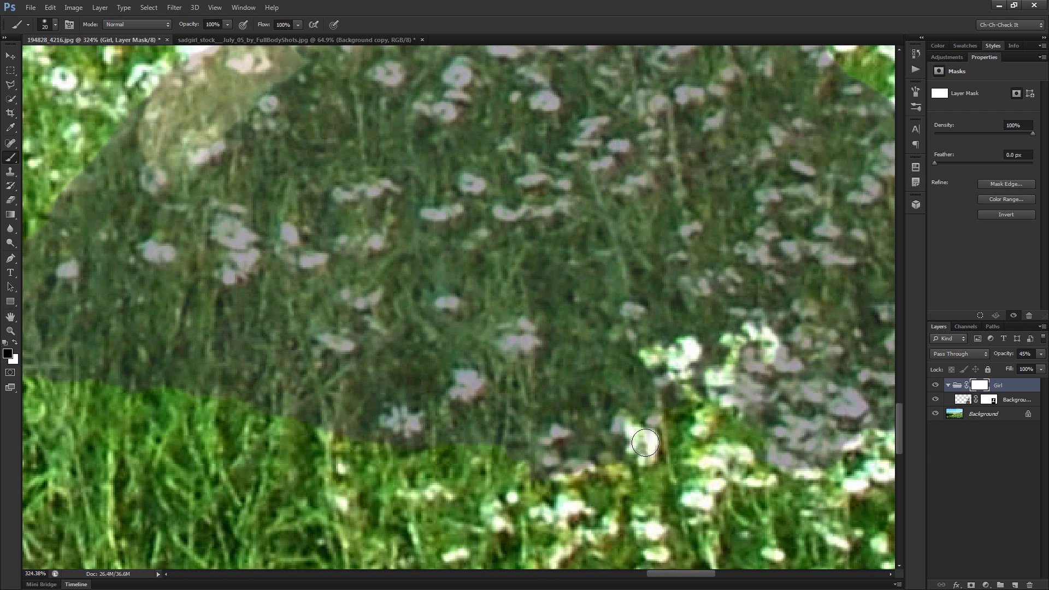
pyautogui.moveTo(651, 427)
pyautogui.mouseDown()
pyautogui.moveTo(625, 425)
pyautogui.moveTo(609, 452)
pyautogui.moveTo(562, 483)
pyautogui.moveTo(525, 464)
pyautogui.moveTo(552, 437)
pyautogui.moveTo(574, 468)
pyautogui.mouseUp()
pyautogui.press(']')
pyautogui.moveTo(536, 435); pyautogui.dragTo(516, 460)
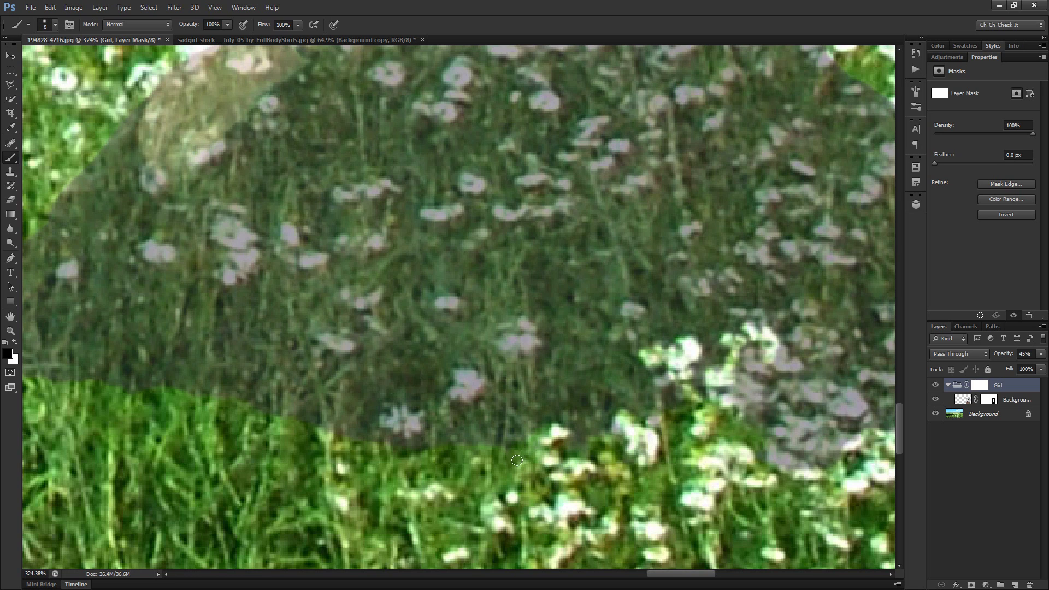
pyautogui.moveTo(477, 393)
pyautogui.mouseDown()
pyautogui.moveTo(459, 426)
pyautogui.moveTo(469, 390)
pyautogui.moveTo(457, 377)
pyautogui.moveTo(477, 385)
pyautogui.moveTo(465, 416)
pyautogui.moveTo(484, 455)
pyautogui.mouseUp()
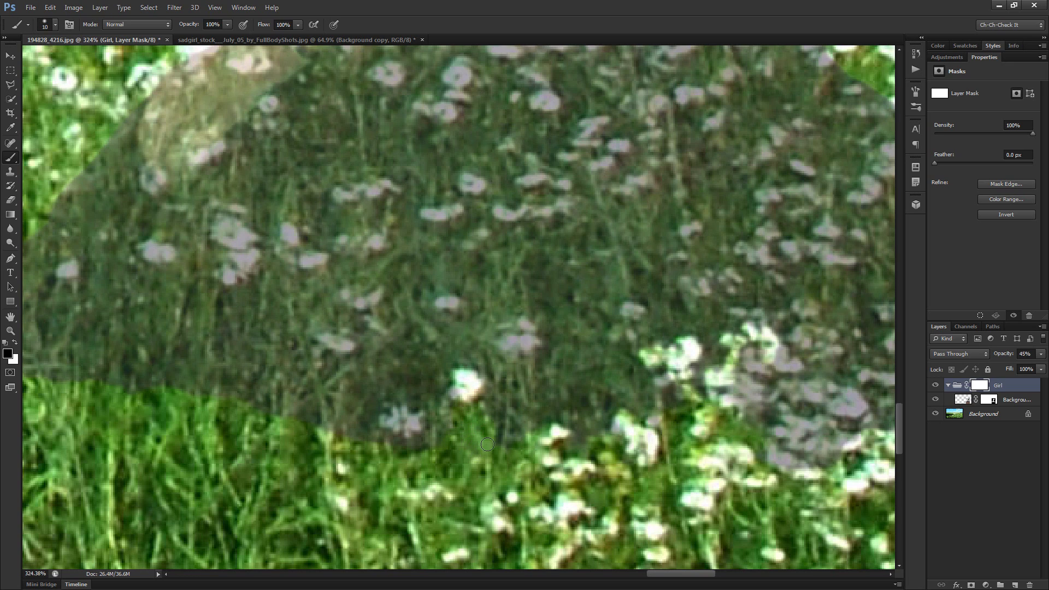
pyautogui.moveTo(505, 358)
pyautogui.mouseDown()
pyautogui.moveTo(487, 474)
pyautogui.moveTo(492, 393)
pyautogui.moveTo(489, 441)
pyautogui.moveTo(509, 445)
pyautogui.moveTo(501, 417)
pyautogui.moveTo(524, 432)
pyautogui.mouseUp()
pyautogui.moveTo(428, 448)
pyautogui.mouseDown()
pyautogui.moveTo(526, 444)
pyautogui.moveTo(544, 469)
pyautogui.moveTo(538, 432)
pyautogui.moveTo(512, 430)
pyautogui.mouseUp()
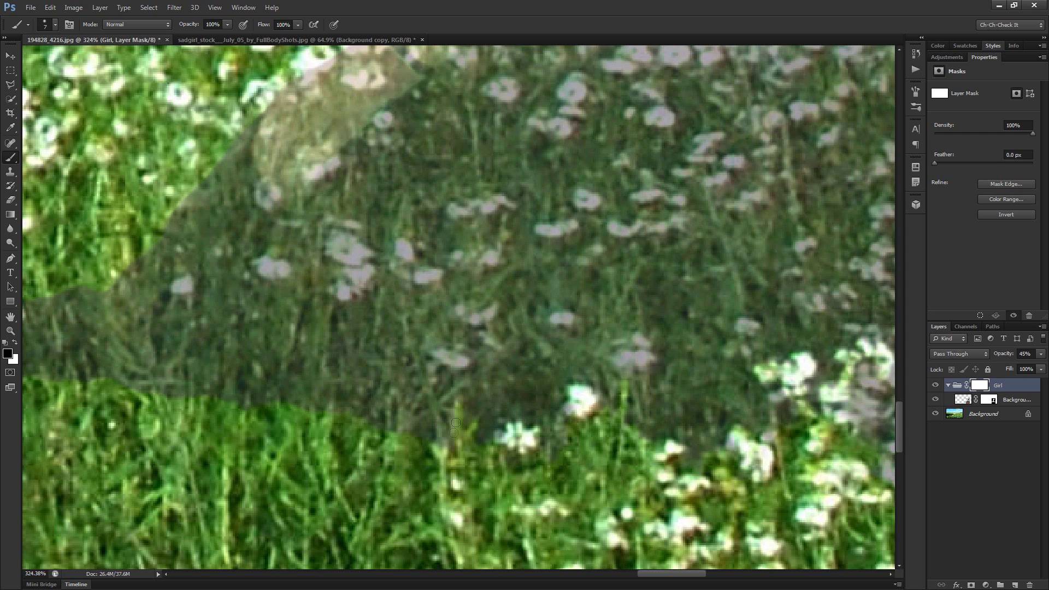
pyautogui.moveTo(439, 424); pyautogui.dragTo(428, 383)
# Restore the Girl group's opacity to 100% and review the masked hem against the whole composite
pyautogui.click(1003, 356)
pyautogui.write('100')
pyautogui.press('Return')
pyautogui.scroll(-4, 581, 408)
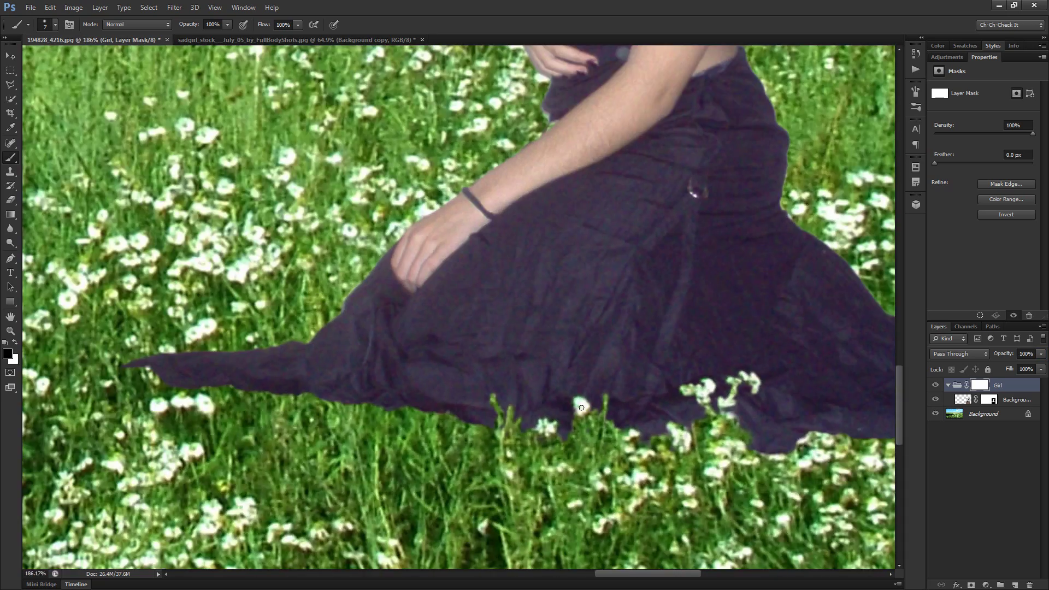
pyautogui.scroll(-10, 582, 408)
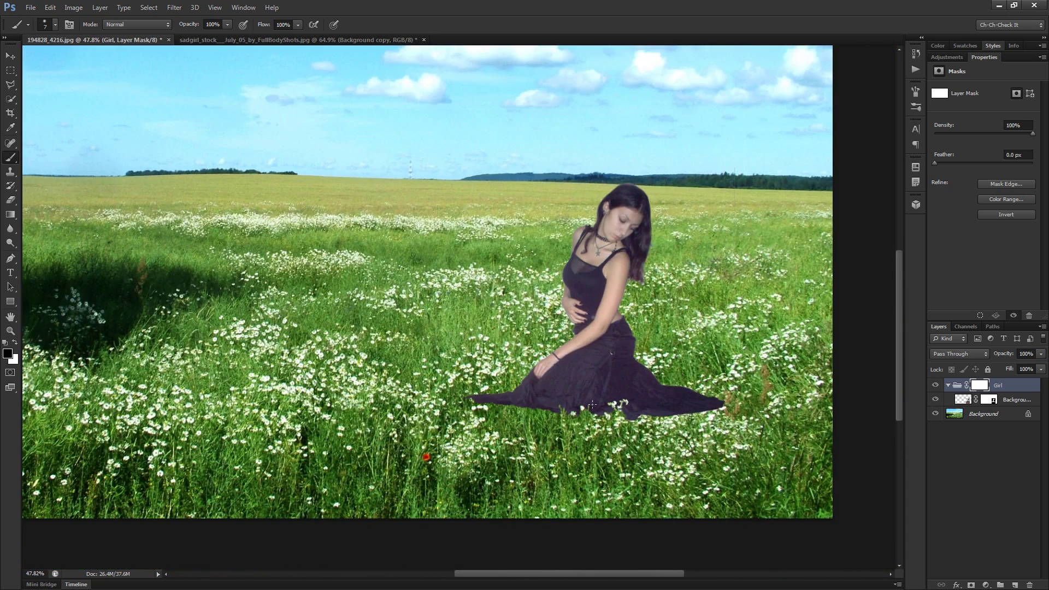
pyautogui.scroll(-2, 591, 403)
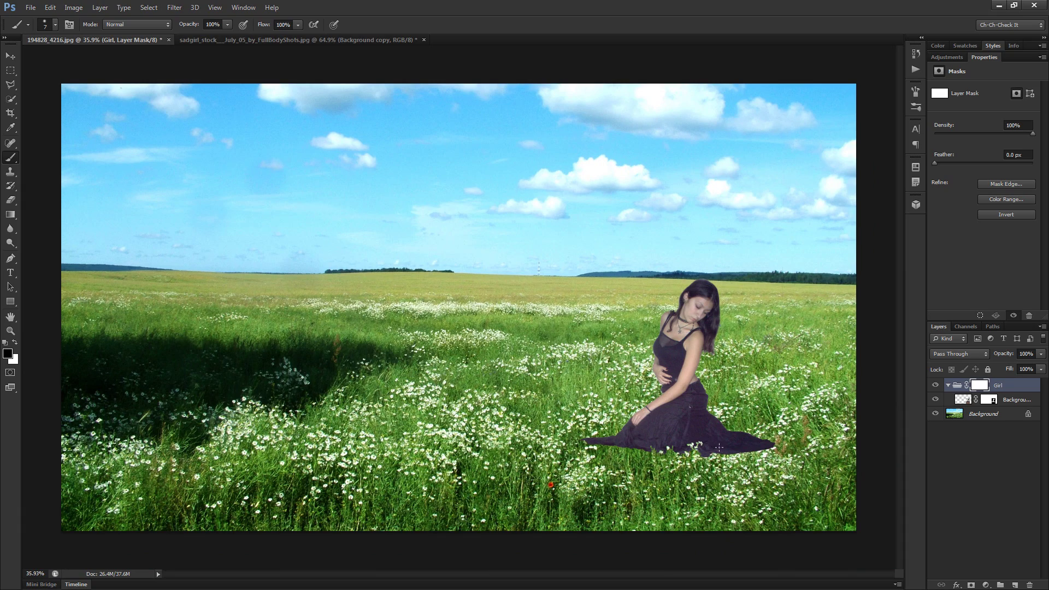
pyautogui.scroll(2, 703, 444)
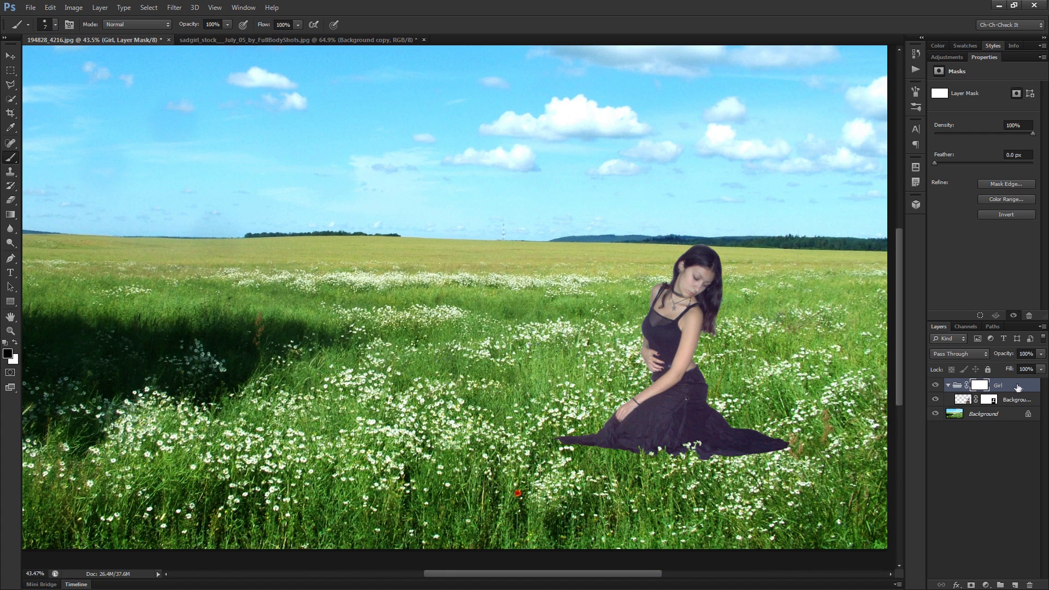
# Unlink the Girl group's mask, move the girl slightly down into the grass independently of it, and reselect the mask
pyautogui.click(961, 389)
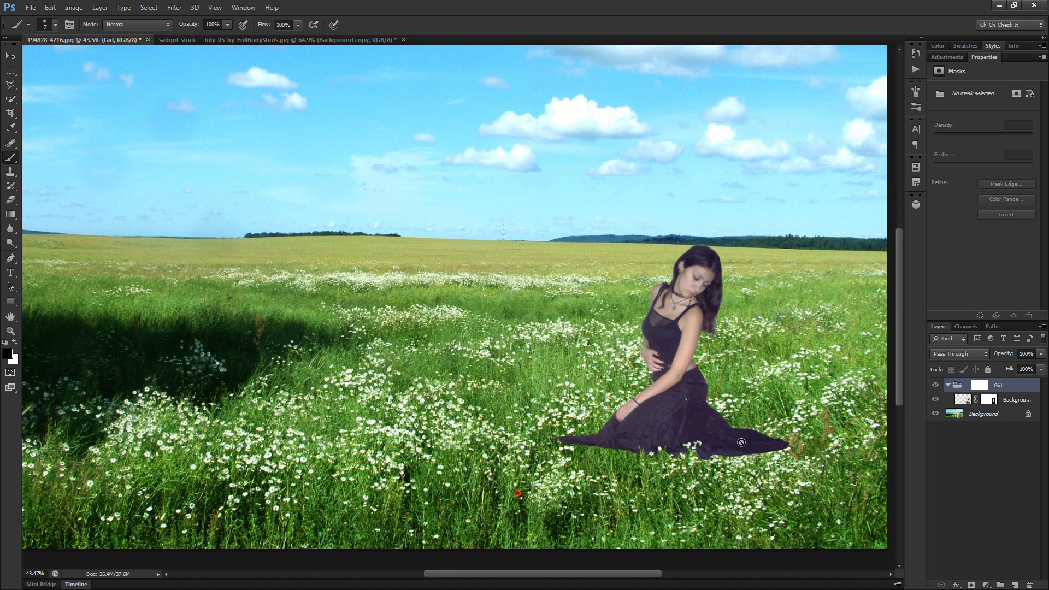
pyautogui.press('v')
pyautogui.moveTo(687, 298); pyautogui.dragTo(688, 317)
pyautogui.click(980, 386)
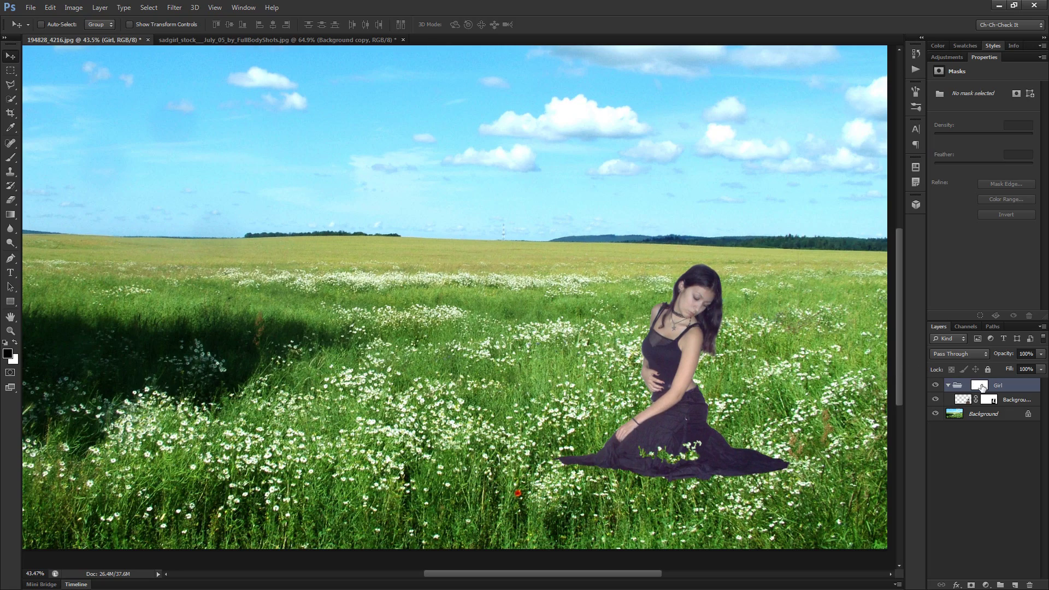
# Paint black on the Girl group's mask to hide the strip of hem below the revealed daisies at the skirt's middle
pyautogui.scroll(5, 713, 483)
pyautogui.scroll(1, 713, 484)
pyautogui.press('b')
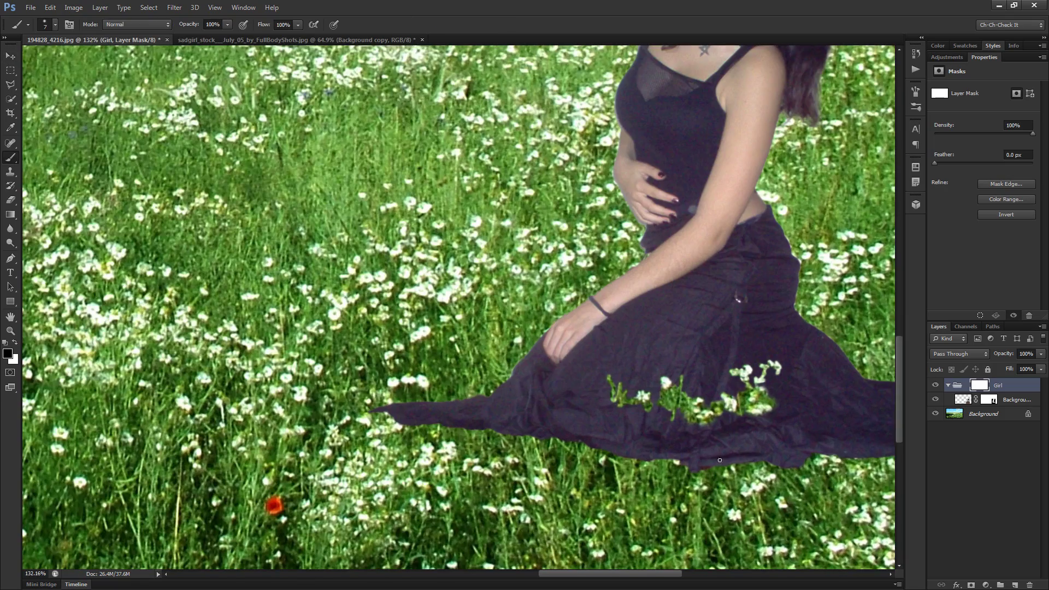
pyautogui.scroll(2, 720, 460)
pyautogui.moveTo(697, 419)
pyautogui.mouseDown()
pyautogui.moveTo(692, 489)
pyautogui.moveTo(687, 449)
pyautogui.moveTo(671, 484)
pyautogui.moveTo(671, 413)
pyautogui.moveTo(653, 414)
pyautogui.moveTo(626, 447)
pyautogui.mouseUp()
pyautogui.moveTo(648, 397)
pyautogui.mouseDown()
pyautogui.moveTo(608, 411)
pyautogui.moveTo(630, 417)
pyautogui.moveTo(623, 433)
pyautogui.moveTo(641, 401)
pyautogui.moveTo(610, 464)
pyautogui.mouseUp()
pyautogui.press('[')
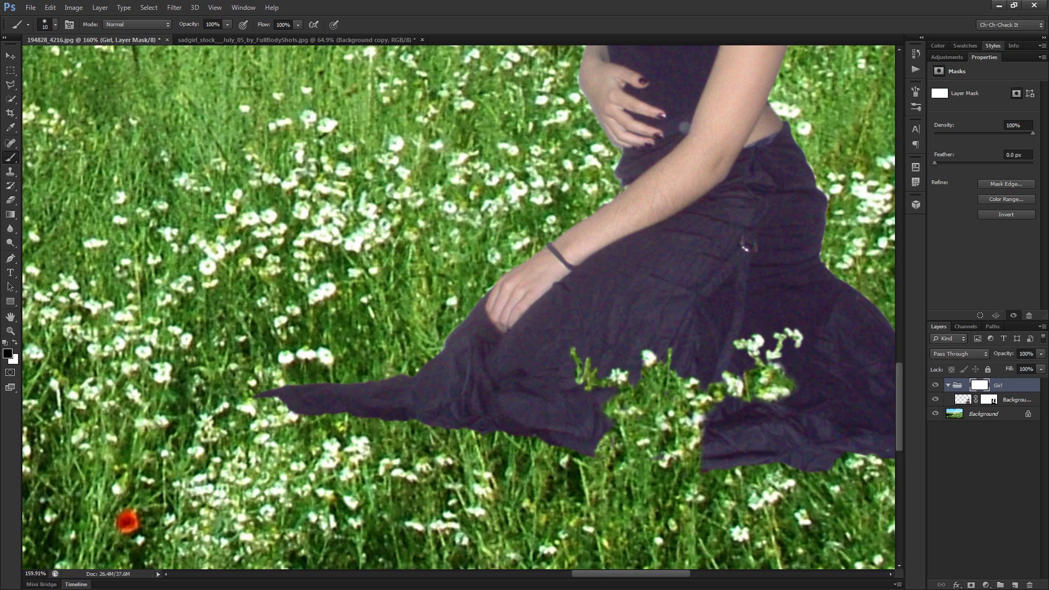
# Paint white on the mask with a 2 px brush to bring back bits of skirt between the grass blades
pyautogui.scroll(-4, 644, 461)
pyautogui.scroll(7, 663, 426)
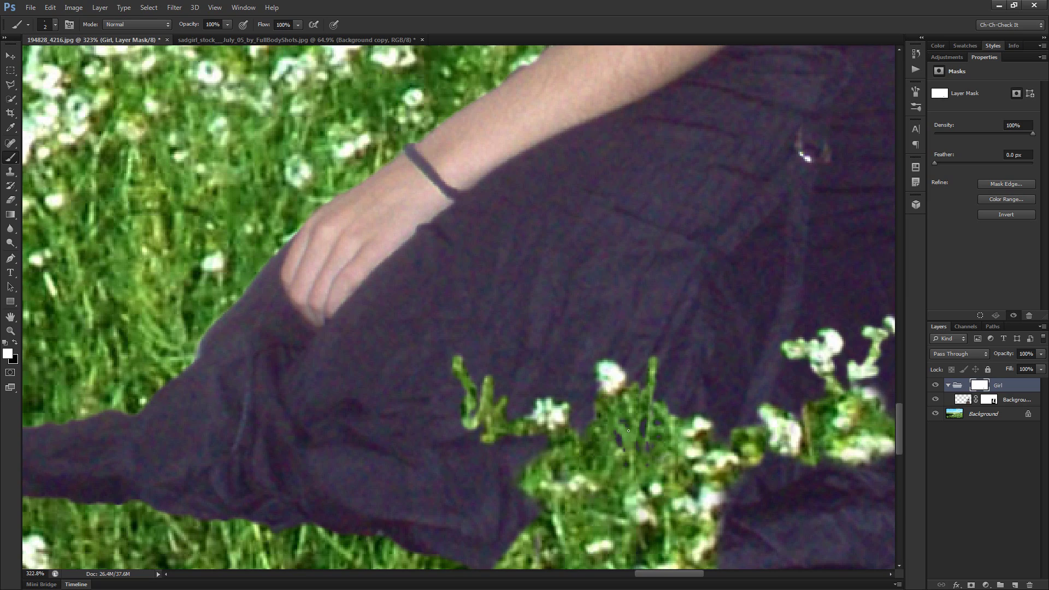
pyautogui.scroll(-5, 628, 431)
pyautogui.scroll(-3, 727, 447)
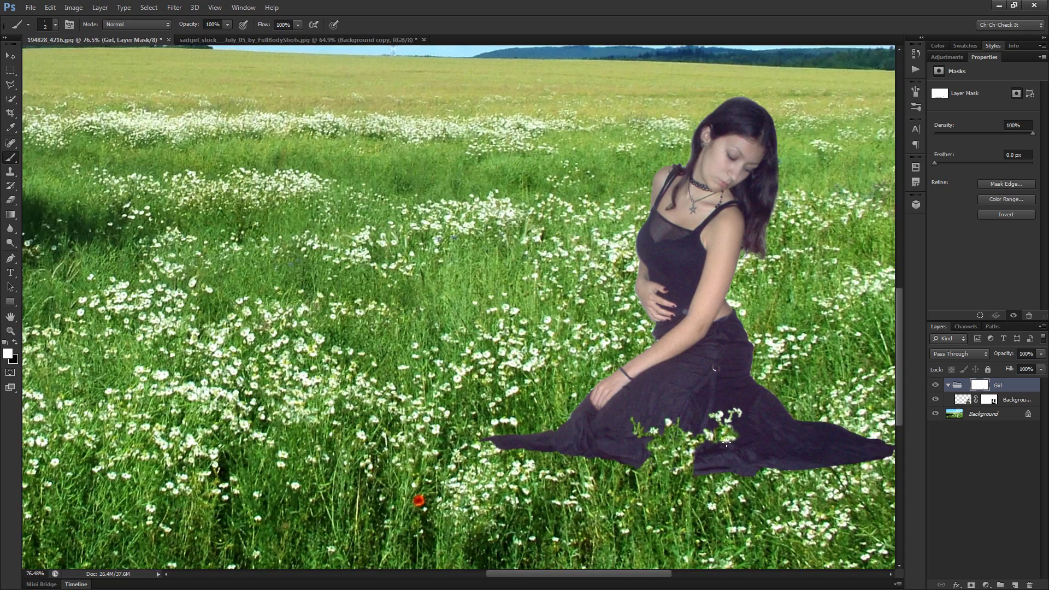
# Paint black on the mask with a brush of about 25 px to hide the remaining hem from the revealed daisies toward the right
pyautogui.scroll(4, 724, 444)
pyautogui.moveTo(704, 459); pyautogui.dragTo(653, 410)
pyautogui.scroll(3, 652, 409)
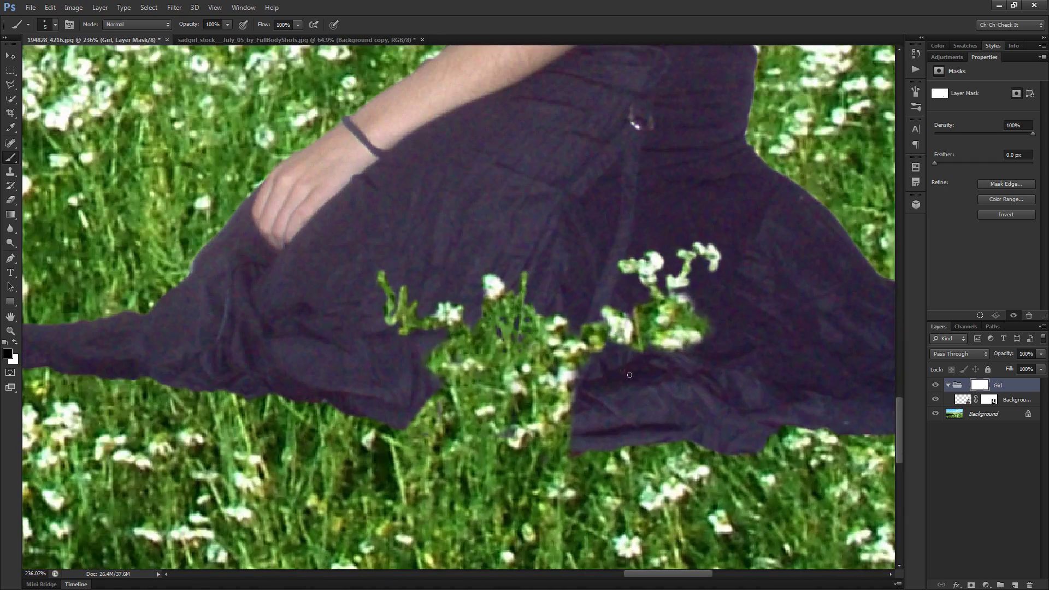
pyautogui.press(']')
pyautogui.press(']')
pyautogui.press(']')
pyautogui.moveTo(612, 349)
pyautogui.mouseDown()
pyautogui.moveTo(572, 384)
pyautogui.moveTo(578, 465)
pyautogui.moveTo(577, 420)
pyautogui.moveTo(527, 436)
pyautogui.moveTo(562, 461)
pyautogui.moveTo(510, 430)
pyautogui.moveTo(607, 465)
pyautogui.moveTo(646, 450)
pyautogui.moveTo(825, 429)
pyautogui.mouseUp()
pyautogui.moveTo(770, 467); pyautogui.dragTo(504, 466)
pyautogui.moveTo(552, 432)
pyautogui.mouseDown()
pyautogui.moveTo(721, 421)
pyautogui.moveTo(759, 440)
pyautogui.mouseUp()
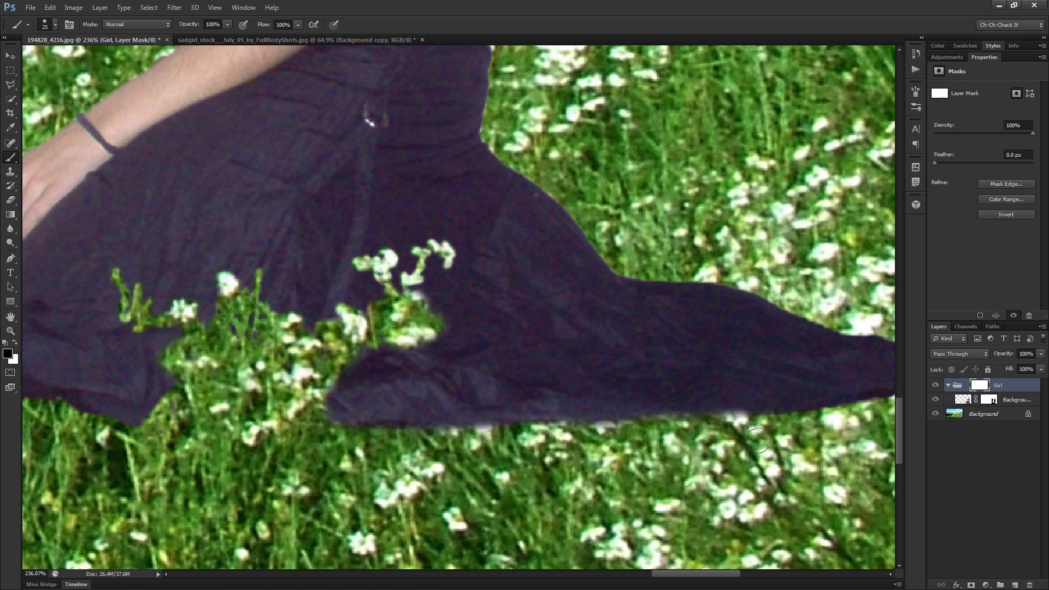
pyautogui.moveTo(465, 322)
pyautogui.mouseDown()
pyautogui.moveTo(442, 321)
pyautogui.moveTo(456, 333)
pyautogui.moveTo(434, 351)
pyautogui.moveTo(340, 354)
pyautogui.moveTo(323, 407)
pyautogui.moveTo(380, 427)
pyautogui.moveTo(422, 369)
pyautogui.moveTo(383, 370)
pyautogui.moveTo(457, 386)
pyautogui.moveTo(444, 380)
pyautogui.moveTo(468, 380)
pyautogui.moveTo(455, 356)
pyautogui.moveTo(485, 415)
pyautogui.moveTo(509, 405)
pyautogui.moveTo(559, 419)
pyautogui.moveTo(755, 423)
pyautogui.moveTo(866, 402)
pyautogui.mouseUp()
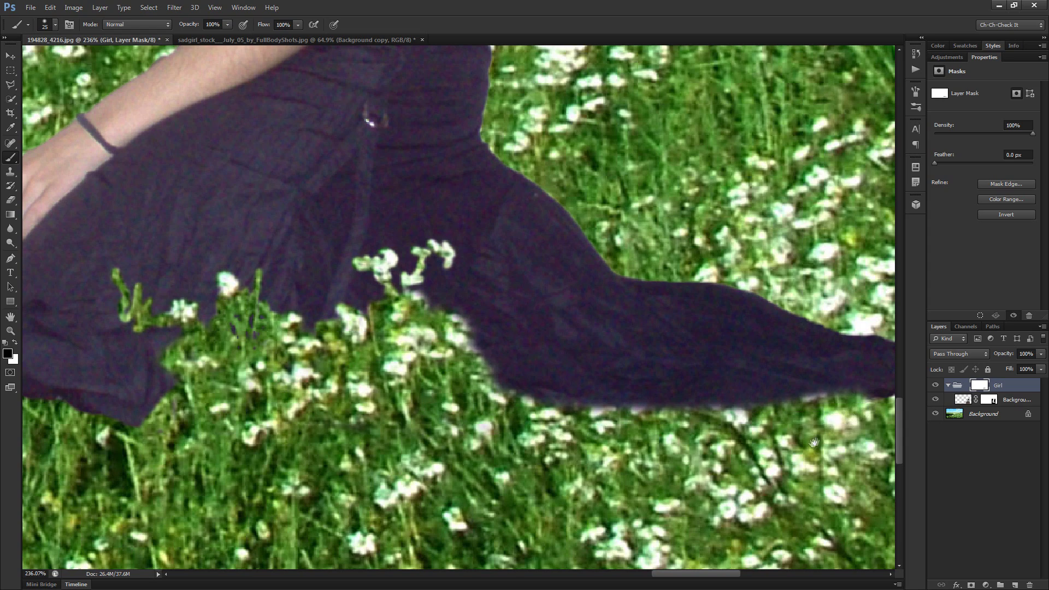
# Lower the Girl group's opacity to 47% and mask out the daisies and grass under the skirt's right tip with a small black brush
pyautogui.moveTo(809, 446); pyautogui.dragTo(532, 452)
pyautogui.press('[')
pyautogui.moveTo(993, 355); pyautogui.dragTo(972, 357)
pyautogui.scroll(3, 636, 410)
pyautogui.press('[')
pyautogui.press('[')
pyautogui.press('[')
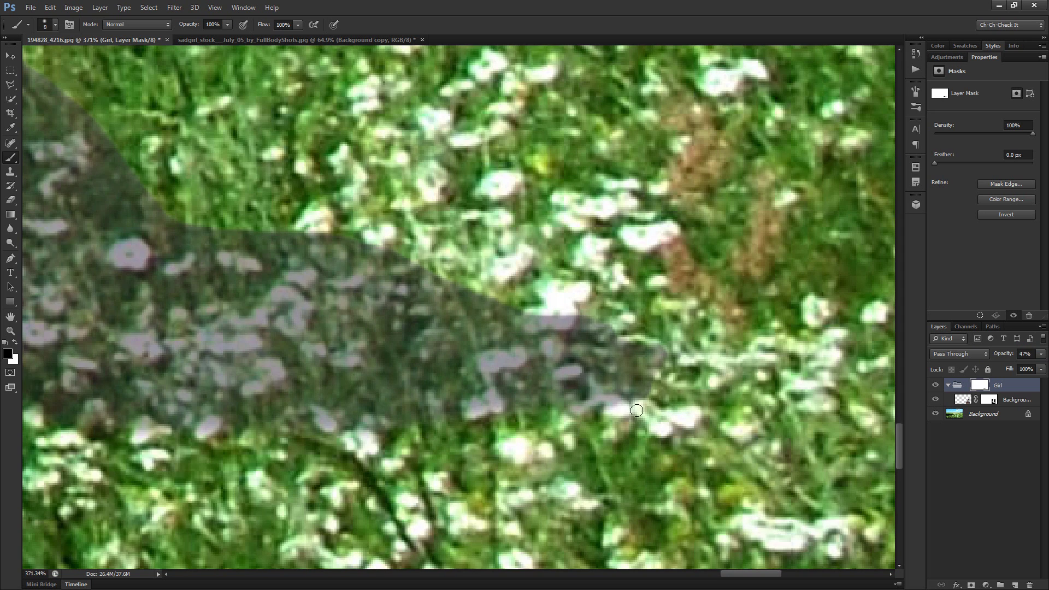
pyautogui.scroll(2, 637, 410)
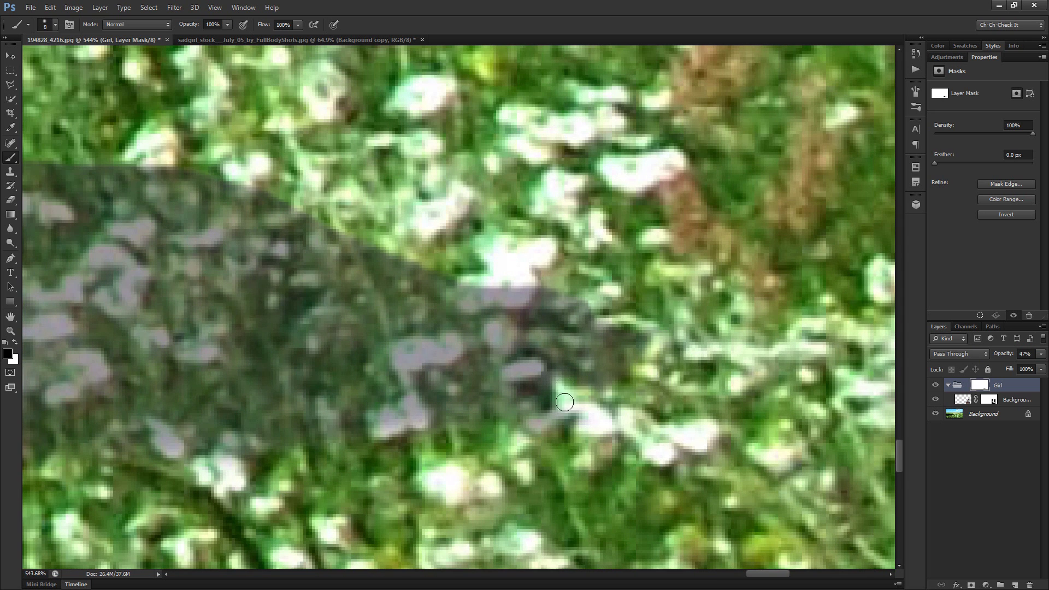
pyautogui.moveTo(551, 418)
pyautogui.mouseDown()
pyautogui.moveTo(526, 430)
pyautogui.moveTo(459, 423)
pyautogui.moveTo(411, 414)
pyautogui.moveTo(404, 398)
pyautogui.moveTo(424, 429)
pyautogui.moveTo(396, 412)
pyautogui.moveTo(378, 418)
pyautogui.moveTo(381, 437)
pyautogui.mouseUp()
pyautogui.moveTo(379, 473)
pyautogui.mouseDown()
pyautogui.moveTo(605, 379)
pyautogui.moveTo(524, 366)
pyautogui.moveTo(536, 337)
pyautogui.moveTo(530, 347)
pyautogui.moveTo(458, 342)
pyautogui.moveTo(477, 350)
pyautogui.moveTo(442, 337)
pyautogui.moveTo(425, 376)
pyautogui.moveTo(394, 378)
pyautogui.moveTo(412, 375)
pyautogui.moveTo(365, 319)
pyautogui.moveTo(386, 357)
pyautogui.mouseUp()
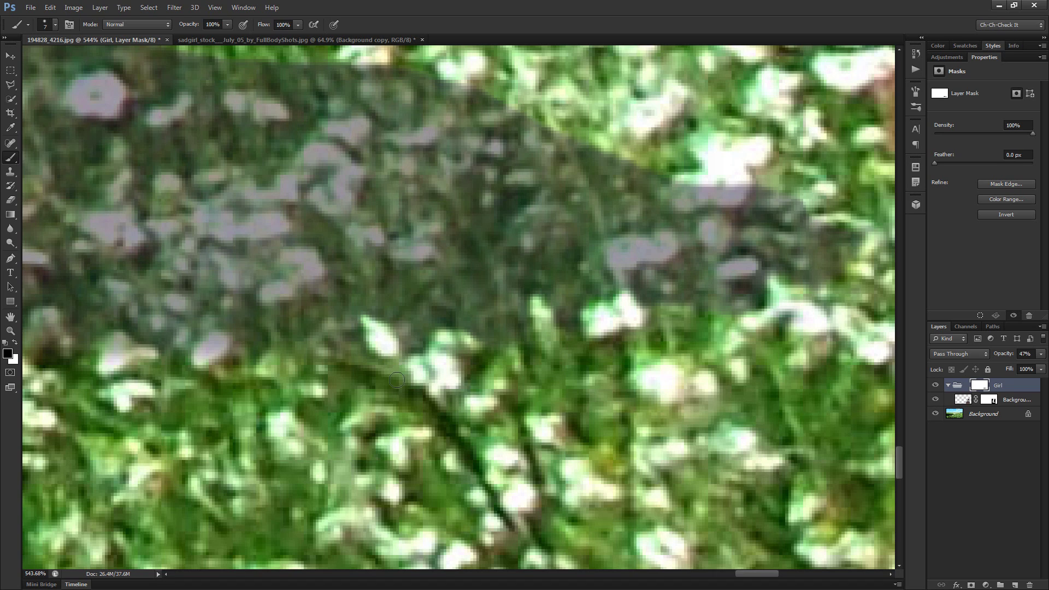
# Continue masking individual daisies and grass leftward along the right hem with a black brush of about 7 px
pyautogui.moveTo(350, 359)
pyautogui.mouseDown()
pyautogui.moveTo(325, 339)
pyautogui.moveTo(324, 350)
pyautogui.moveTo(324, 337)
pyautogui.moveTo(301, 353)
pyautogui.moveTo(309, 380)
pyautogui.moveTo(250, 368)
pyautogui.moveTo(216, 358)
pyautogui.mouseUp()
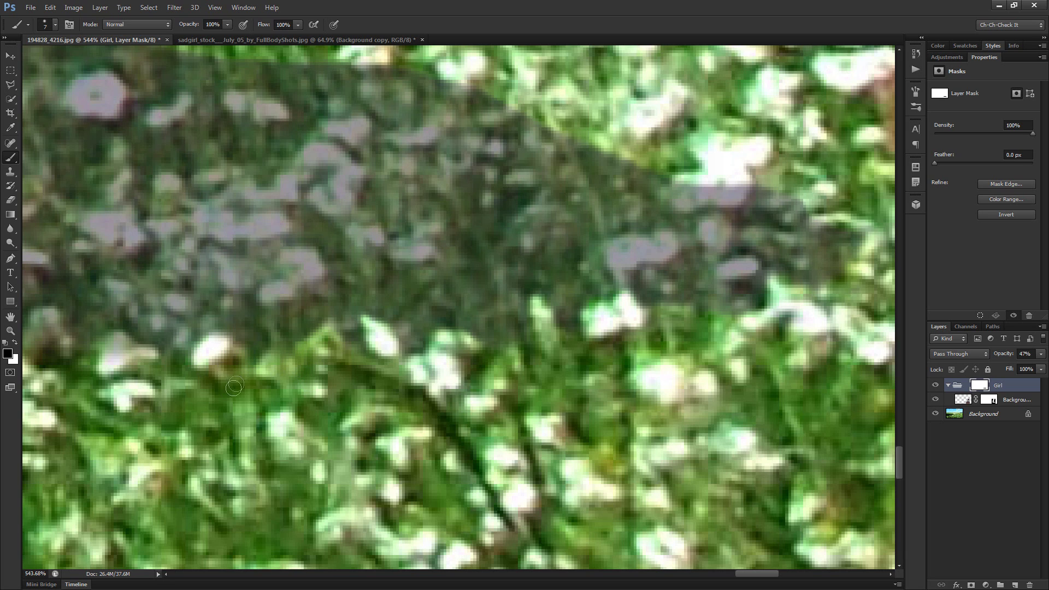
pyautogui.moveTo(230, 395); pyautogui.dragTo(367, 433)
pyautogui.moveTo(314, 406)
pyautogui.mouseDown()
pyautogui.moveTo(251, 384)
pyautogui.moveTo(229, 431)
pyautogui.moveTo(418, 450)
pyautogui.mouseUp()
pyautogui.scroll(1, 394, 400)
pyautogui.press('[')
pyautogui.press('[')
pyautogui.moveTo(386, 382)
pyautogui.mouseDown()
pyautogui.moveTo(389, 358)
pyautogui.moveTo(371, 349)
pyautogui.moveTo(351, 419)
pyautogui.mouseUp()
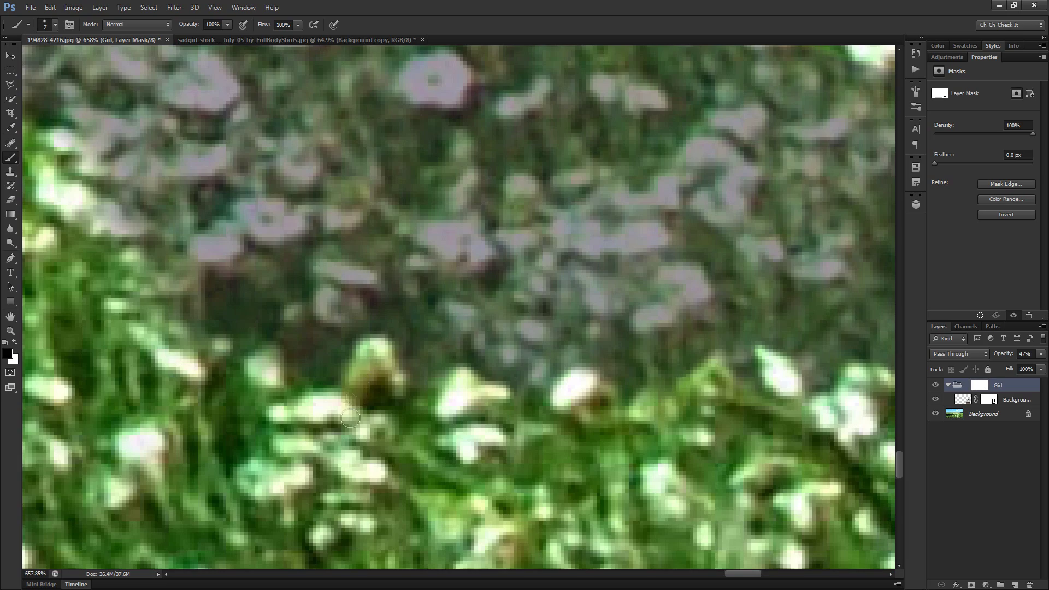
# Paint black on the mask over the daisy cluster just right of the skirt's middle, adjusting the small brush to fit the petals
pyautogui.scroll(-5, 569, 431)
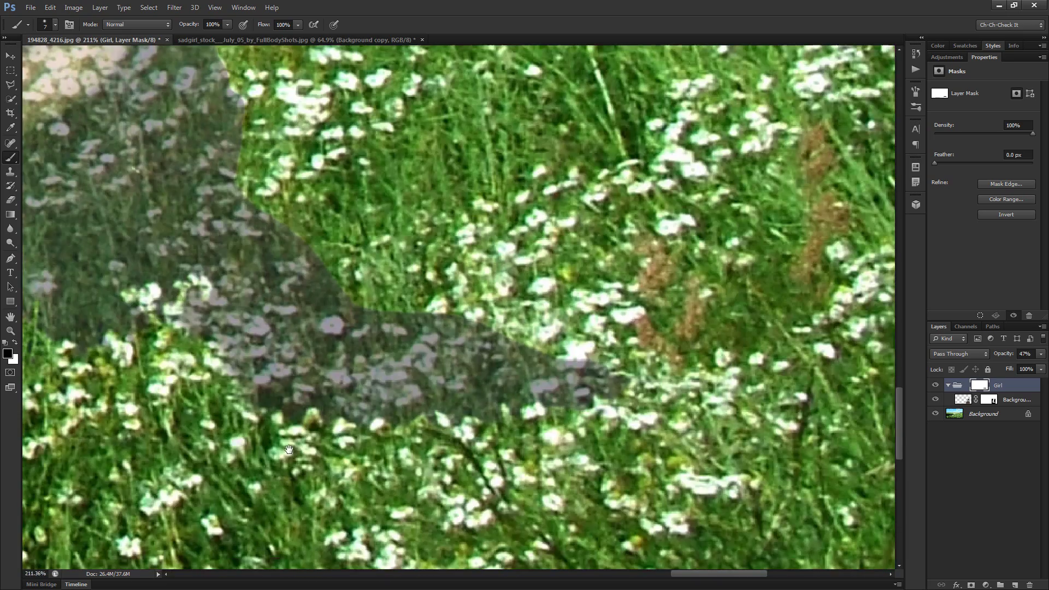
pyautogui.scroll(2, 570, 431)
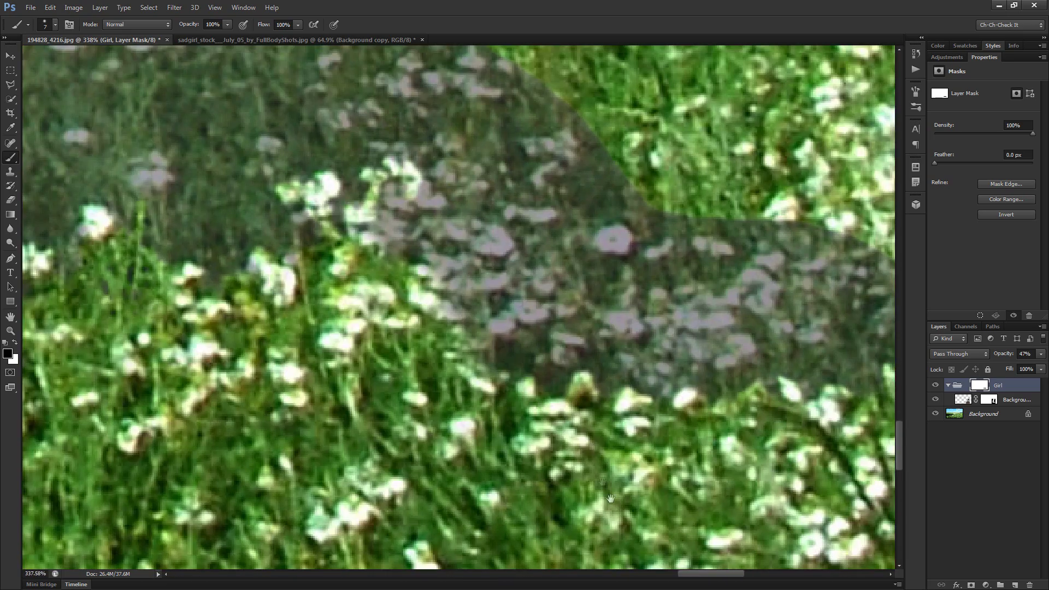
pyautogui.scroll(4, 611, 498)
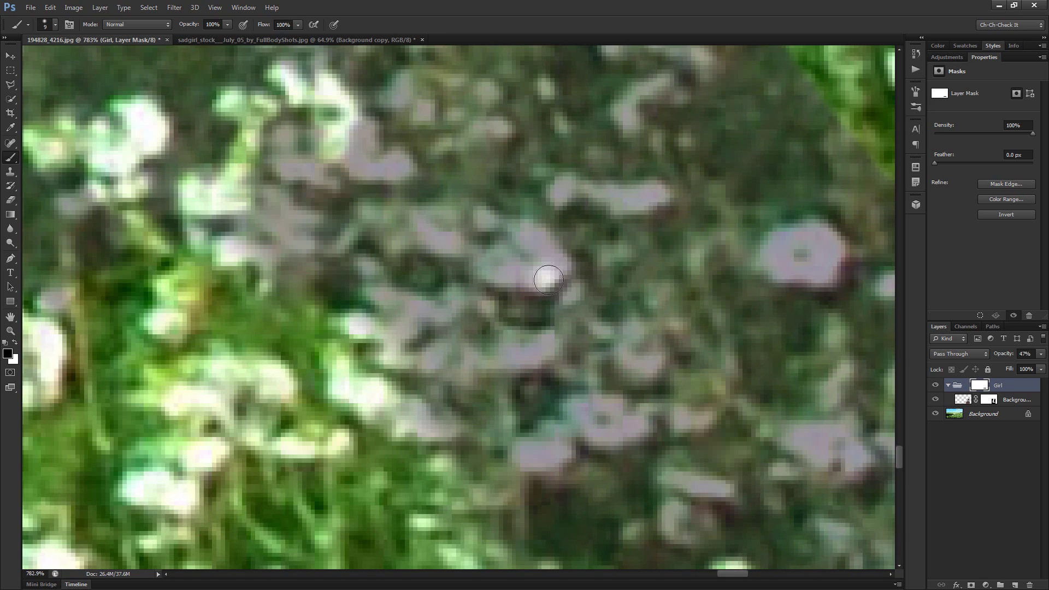
pyautogui.moveTo(548, 280)
pyautogui.mouseDown()
pyautogui.moveTo(526, 235)
pyautogui.moveTo(513, 270)
pyautogui.moveTo(458, 315)
pyautogui.moveTo(400, 303)
pyautogui.moveTo(373, 279)
pyautogui.moveTo(381, 294)
pyautogui.moveTo(338, 331)
pyautogui.moveTo(401, 346)
pyautogui.moveTo(391, 331)
pyautogui.moveTo(438, 357)
pyautogui.moveTo(434, 341)
pyautogui.moveTo(460, 361)
pyautogui.moveTo(551, 349)
pyautogui.moveTo(515, 357)
pyautogui.moveTo(529, 348)
pyautogui.moveTo(521, 302)
pyautogui.moveTo(512, 303)
pyautogui.moveTo(529, 337)
pyautogui.moveTo(516, 357)
pyautogui.moveTo(448, 351)
pyautogui.moveTo(428, 376)
pyautogui.moveTo(462, 342)
pyautogui.moveTo(422, 415)
pyautogui.moveTo(460, 429)
pyautogui.moveTo(506, 411)
pyautogui.moveTo(519, 373)
pyautogui.moveTo(514, 412)
pyautogui.moveTo(503, 393)
pyautogui.moveTo(552, 386)
pyautogui.moveTo(551, 362)
pyautogui.moveTo(533, 342)
pyautogui.moveTo(535, 365)
pyautogui.moveTo(560, 386)
pyautogui.moveTo(619, 368)
pyautogui.moveTo(599, 395)
pyautogui.moveTo(542, 408)
pyautogui.moveTo(572, 373)
pyautogui.moveTo(505, 370)
pyautogui.mouseUp()
pyautogui.press('[')
pyautogui.press('[')
pyautogui.press(']')
pyautogui.press(']')
pyautogui.press('[')
pyautogui.press('[')
pyautogui.press(']')
pyautogui.press(']')
pyautogui.press(']')
pyautogui.press(']')
# Refine the mask around the large daisy topping that cluster with a black brush of about 7 px
pyautogui.scroll(-5, 524, 368)
pyautogui.scroll(5, 551, 385)
pyautogui.press('[')
pyautogui.press('[')
pyautogui.scroll(-4, 505, 370)
pyautogui.scroll(5, 508, 339)
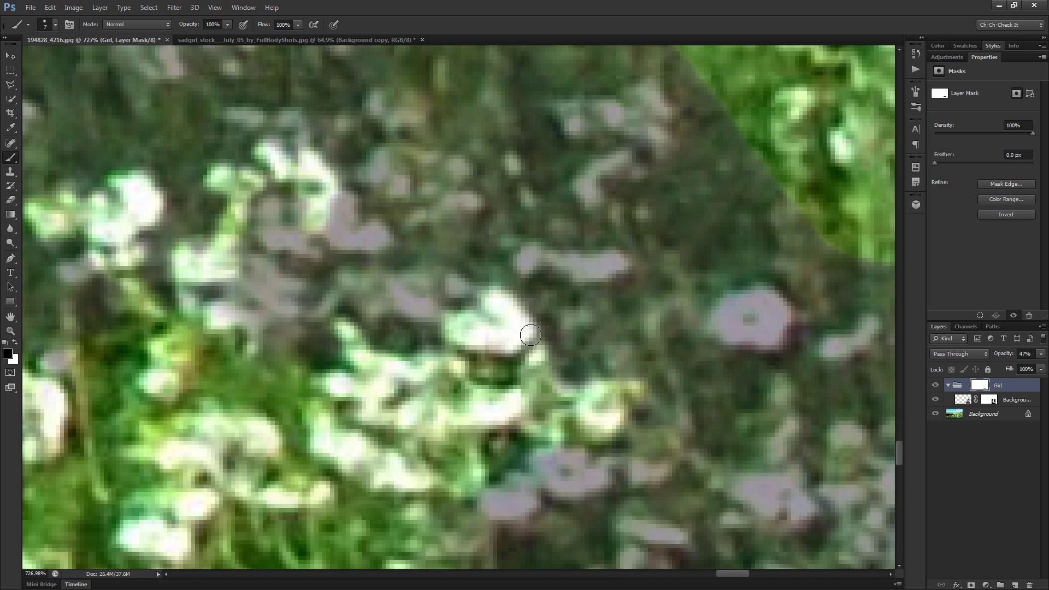
pyautogui.press('[')
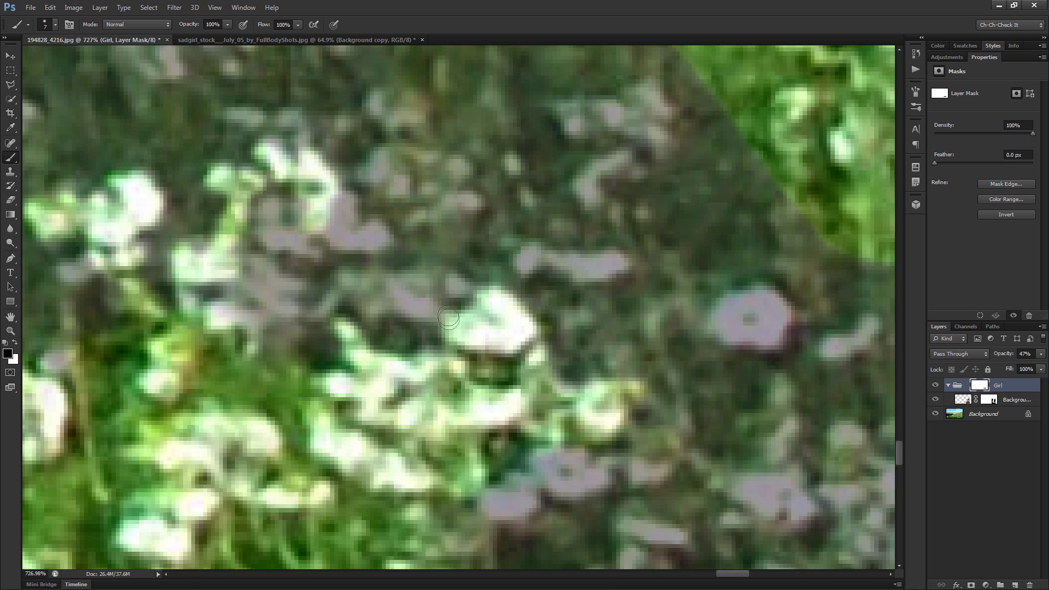
pyautogui.scroll(-5, 467, 324)
pyautogui.scroll(-2, 466, 324)
pyautogui.scroll(4, 568, 388)
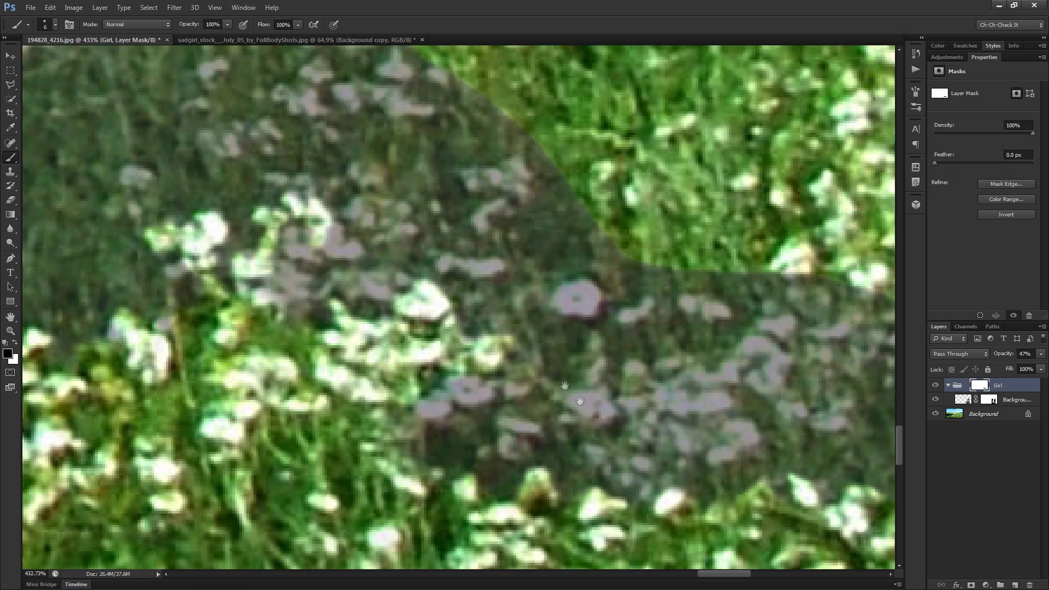
# Mask out the skirt over the lower daisies and grass beneath the cluster, enlarging the black brush to 15 px
pyautogui.scroll(4, 581, 401)
pyautogui.press(']')
pyautogui.press(']')
pyautogui.moveTo(439, 352)
pyautogui.mouseDown()
pyautogui.moveTo(350, 350)
pyautogui.moveTo(426, 330)
pyautogui.moveTo(279, 383)
pyautogui.moveTo(270, 417)
pyautogui.moveTo(304, 435)
pyautogui.moveTo(247, 413)
pyautogui.mouseUp()
pyautogui.press(']')
pyautogui.press(']')
pyautogui.press(']')
pyautogui.moveTo(306, 396)
pyautogui.mouseDown()
pyautogui.moveTo(327, 465)
pyautogui.moveTo(357, 504)
pyautogui.moveTo(360, 399)
pyautogui.moveTo(298, 492)
pyautogui.moveTo(382, 377)
pyautogui.moveTo(407, 448)
pyautogui.moveTo(387, 352)
pyautogui.moveTo(432, 405)
pyautogui.moveTo(440, 453)
pyautogui.moveTo(425, 530)
pyautogui.mouseUp()
pyautogui.scroll(-6, 425, 530)
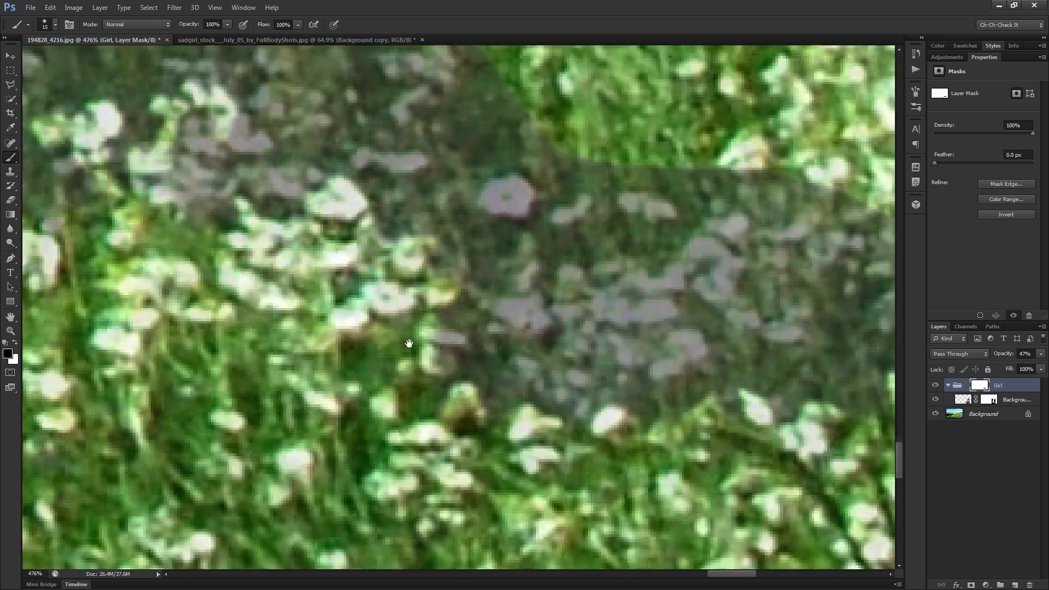
pyautogui.scroll(2, 406, 288)
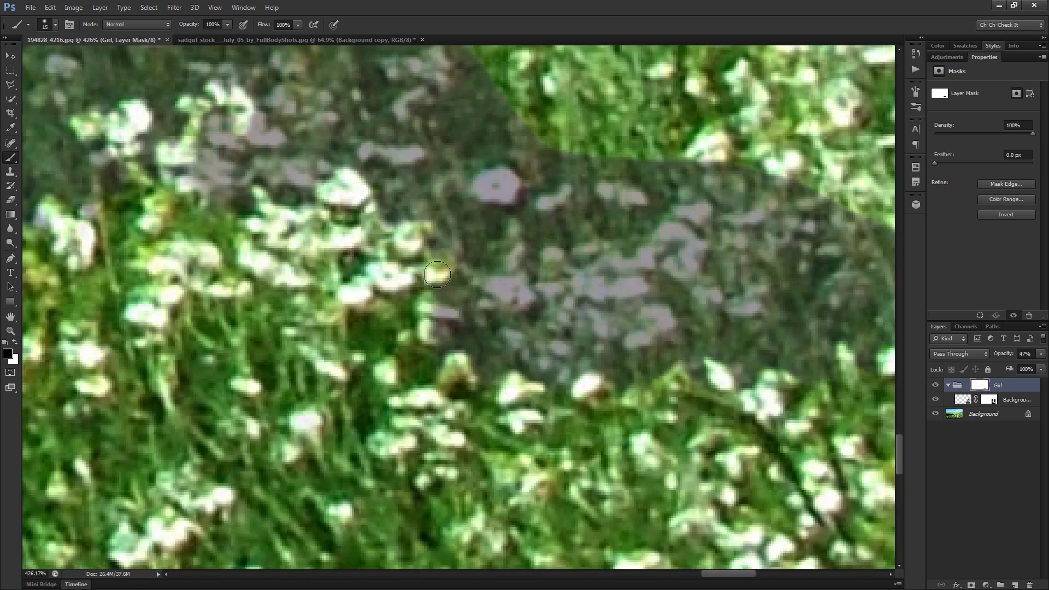
# Extend the black mask painting rightward over the next daisies and grass above the right hem, finishing with a 7 px brush
pyautogui.scroll(2, 453, 263)
pyautogui.press('[')
pyautogui.moveTo(495, 287)
pyautogui.mouseDown()
pyautogui.moveTo(560, 314)
pyautogui.moveTo(563, 291)
pyautogui.moveTo(547, 328)
pyautogui.moveTo(492, 325)
pyautogui.moveTo(454, 306)
pyautogui.moveTo(458, 295)
pyautogui.moveTo(424, 404)
pyautogui.moveTo(450, 386)
pyautogui.moveTo(647, 459)
pyautogui.moveTo(732, 432)
pyautogui.moveTo(754, 440)
pyautogui.moveTo(479, 449)
pyautogui.mouseUp()
pyautogui.press(']')
pyautogui.press(']')
pyautogui.moveTo(432, 407)
pyautogui.mouseDown()
pyautogui.moveTo(737, 403)
pyautogui.moveTo(514, 391)
pyautogui.mouseUp()
pyautogui.press('[')
pyautogui.press('[')
pyautogui.press('[')
pyautogui.press('[')
pyautogui.press('[')
pyautogui.press('[')
pyautogui.press('[')
pyautogui.moveTo(633, 342)
pyautogui.mouseDown()
pyautogui.moveTo(672, 328)
pyautogui.moveTo(667, 320)
pyautogui.moveTo(655, 334)
pyautogui.moveTo(610, 342)
pyautogui.moveTo(591, 328)
pyautogui.moveTo(598, 317)
pyautogui.moveTo(574, 323)
pyautogui.moveTo(562, 370)
pyautogui.moveTo(517, 352)
pyautogui.moveTo(477, 378)
pyautogui.moveTo(408, 362)
pyautogui.mouseUp()
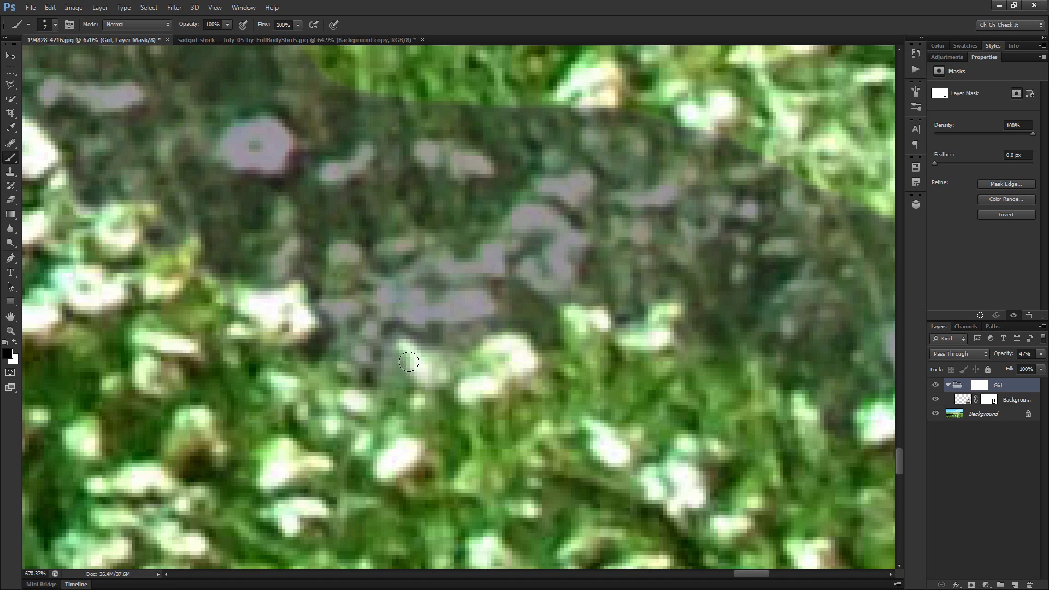
# Reveal the elongated daisy and the small blossoms beneath it by painting black on the mask with the 7 px brush
pyautogui.scroll(2, 469, 316)
pyautogui.moveTo(485, 303)
pyautogui.mouseDown()
pyautogui.moveTo(354, 303)
pyautogui.moveTo(371, 316)
pyautogui.moveTo(384, 355)
pyautogui.moveTo(472, 359)
pyautogui.moveTo(480, 339)
pyautogui.moveTo(525, 344)
pyautogui.moveTo(622, 393)
pyautogui.moveTo(602, 377)
pyautogui.mouseUp()
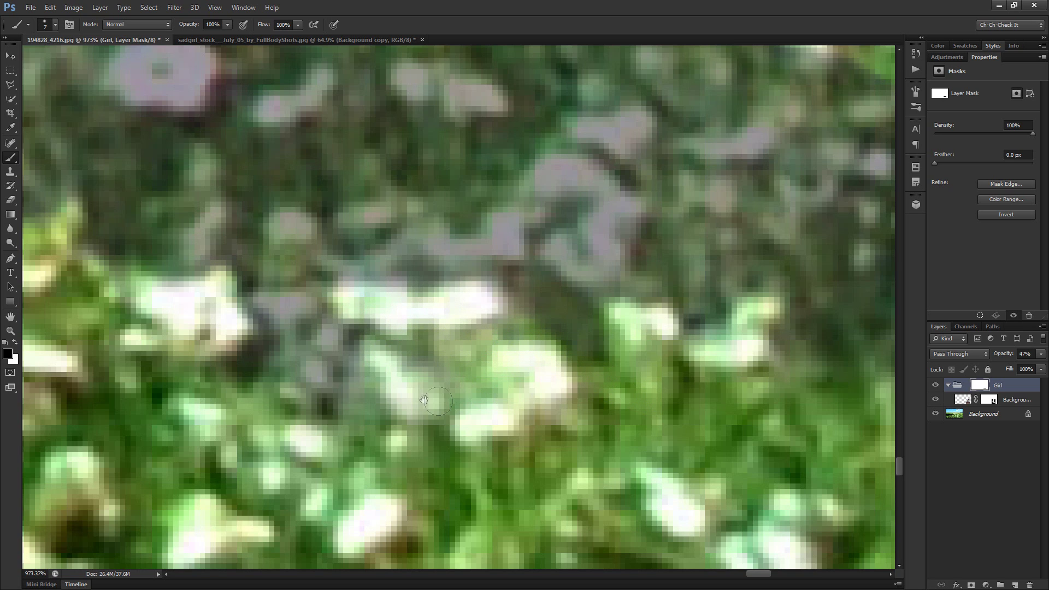
pyautogui.moveTo(386, 331)
pyautogui.mouseDown()
pyautogui.moveTo(340, 400)
pyautogui.moveTo(300, 426)
pyautogui.moveTo(345, 347)
pyautogui.moveTo(281, 353)
pyautogui.moveTo(335, 324)
pyautogui.moveTo(294, 329)
pyautogui.moveTo(292, 317)
pyautogui.moveTo(335, 316)
pyautogui.moveTo(228, 316)
pyautogui.moveTo(270, 327)
pyautogui.moveTo(277, 374)
pyautogui.moveTo(252, 394)
pyautogui.moveTo(363, 416)
pyautogui.moveTo(330, 439)
pyautogui.mouseUp()
pyautogui.moveTo(426, 398); pyautogui.dragTo(429, 432)
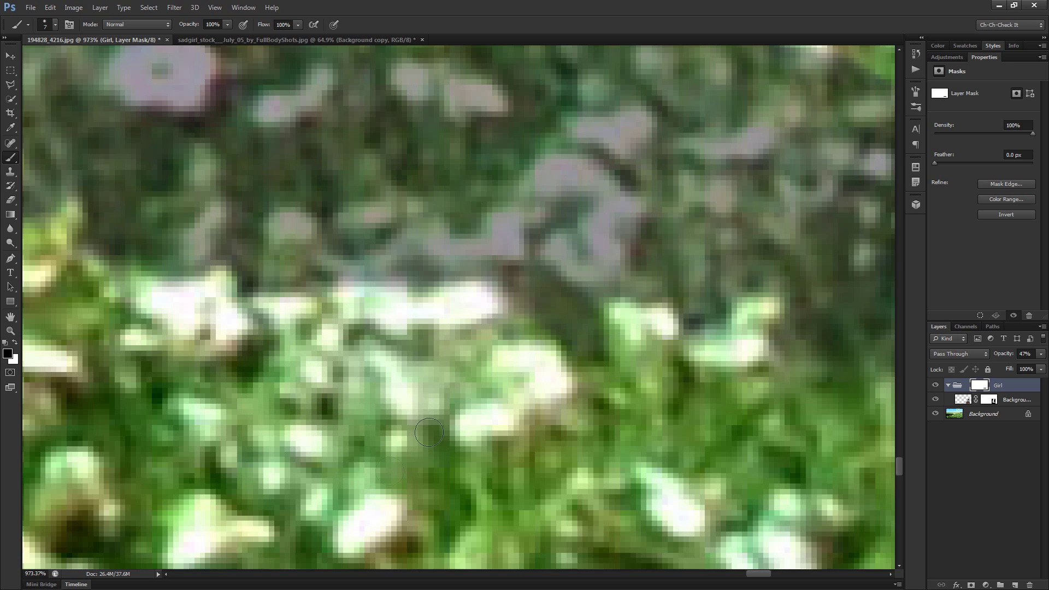
pyautogui.scroll(-4, 492, 410)
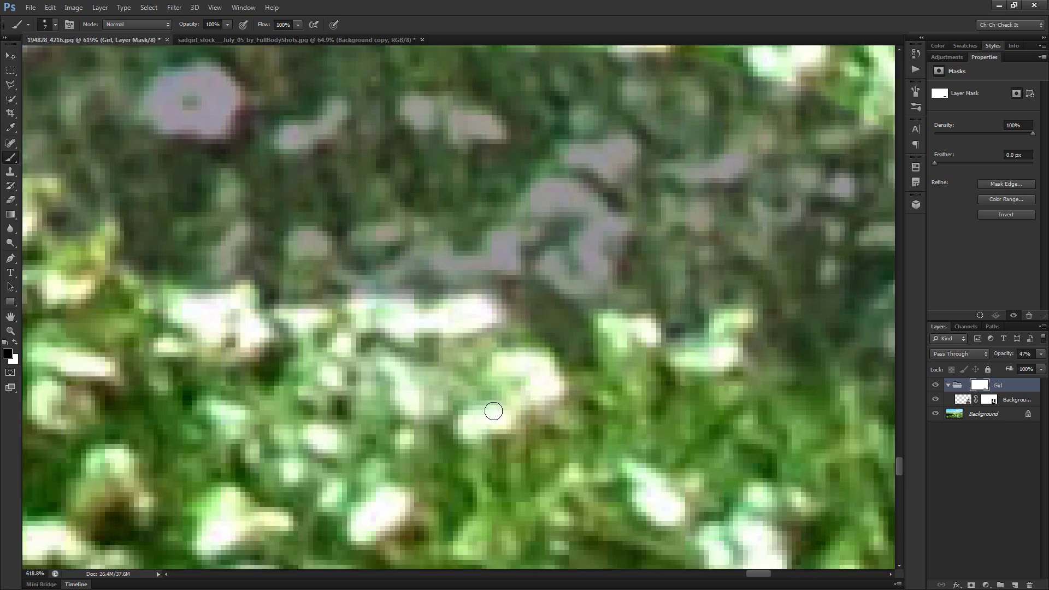
pyautogui.scroll(3, 509, 373)
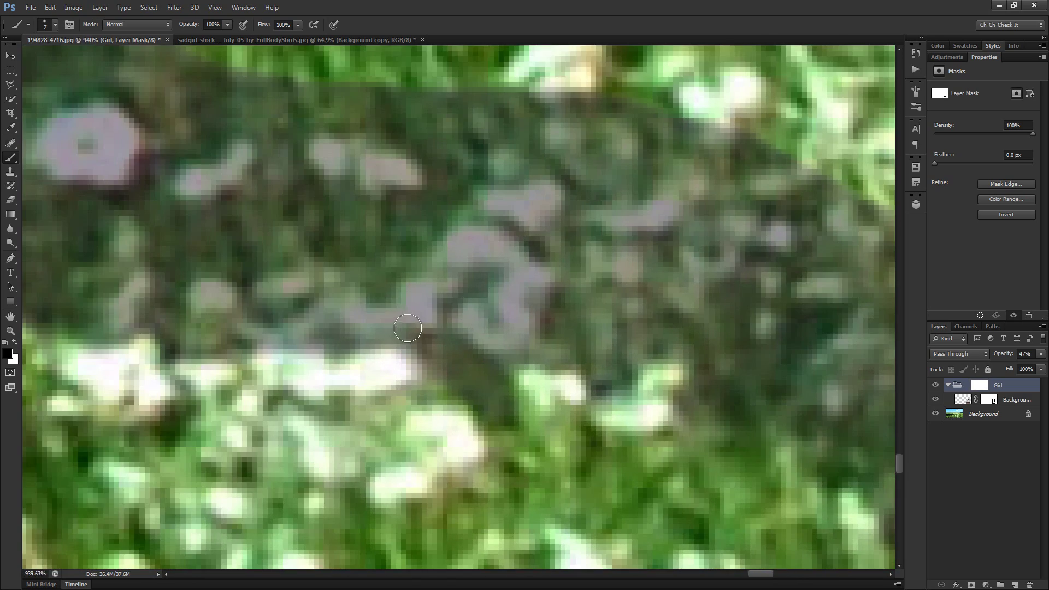
# Mask out the skirt over the grass and small daisies along the lower hem edge, using a black brush of about 6 px
pyautogui.scroll(2, 506, 406)
pyautogui.scroll(-2, 449, 366)
pyautogui.scroll(3, 440, 359)
pyautogui.press('[')
pyautogui.moveTo(270, 316)
pyautogui.mouseDown()
pyautogui.moveTo(249, 327)
pyautogui.moveTo(287, 293)
pyautogui.moveTo(352, 308)
pyautogui.moveTo(429, 266)
pyautogui.moveTo(436, 285)
pyautogui.moveTo(395, 302)
pyautogui.moveTo(390, 323)
pyautogui.moveTo(325, 299)
pyautogui.moveTo(393, 306)
pyautogui.moveTo(425, 270)
pyautogui.moveTo(410, 354)
pyautogui.moveTo(374, 331)
pyautogui.moveTo(347, 351)
pyautogui.moveTo(262, 354)
pyautogui.moveTo(280, 332)
pyautogui.moveTo(356, 369)
pyautogui.moveTo(413, 341)
pyautogui.moveTo(442, 348)
pyautogui.moveTo(528, 430)
pyautogui.moveTo(512, 437)
pyautogui.moveTo(407, 367)
pyautogui.moveTo(456, 432)
pyautogui.moveTo(490, 426)
pyautogui.mouseUp()
pyautogui.moveTo(512, 390)
pyautogui.mouseDown()
pyautogui.moveTo(464, 317)
pyautogui.moveTo(563, 391)
pyautogui.mouseUp()
pyautogui.scroll(-2, 557, 390)
pyautogui.scroll(-5, 558, 389)
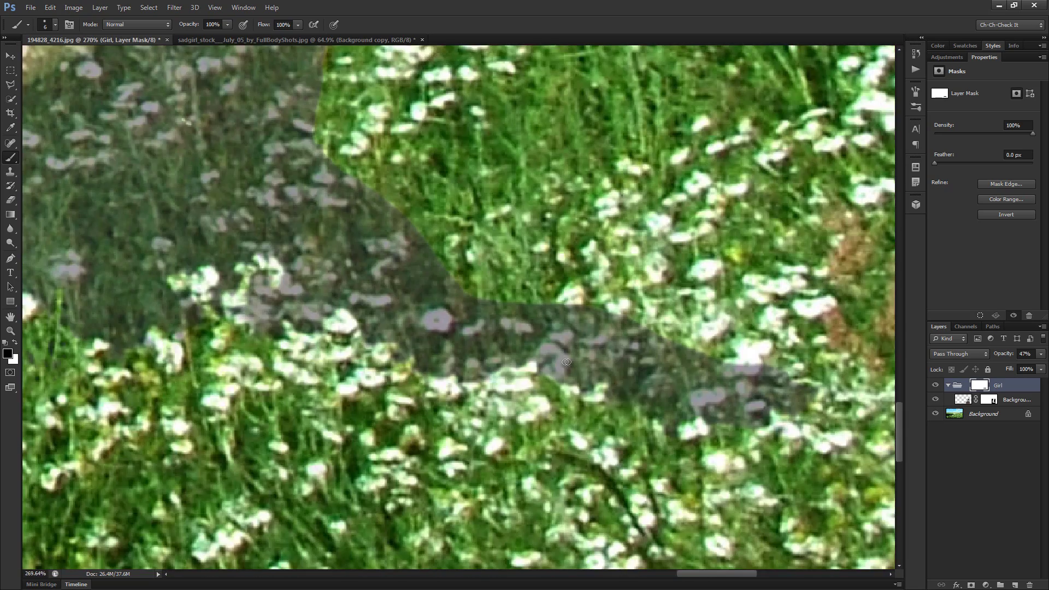
# Reveal the pair of daisies and surrounding grass near the hem's right tip by painting black on the mask
pyautogui.scroll(-1, 587, 398)
pyautogui.scroll(3, 588, 399)
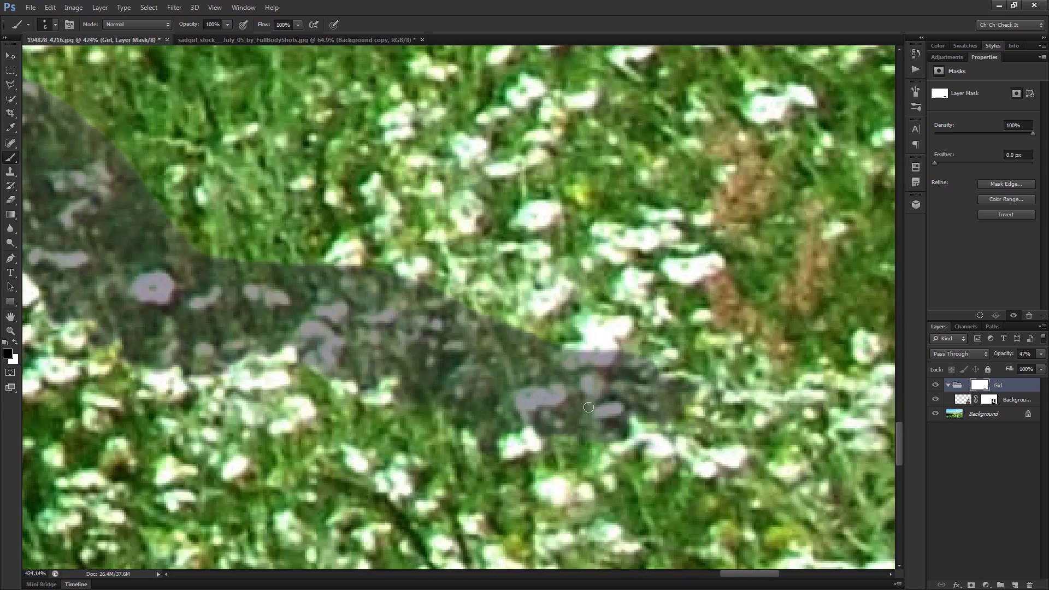
pyautogui.scroll(4, 589, 407)
pyautogui.moveTo(545, 370)
pyautogui.mouseDown()
pyautogui.moveTo(550, 403)
pyautogui.moveTo(513, 392)
pyautogui.moveTo(529, 382)
pyautogui.moveTo(506, 384)
pyautogui.moveTo(507, 375)
pyautogui.moveTo(475, 404)
pyautogui.moveTo(499, 412)
pyautogui.moveTo(494, 397)
pyautogui.moveTo(488, 477)
pyautogui.moveTo(442, 444)
pyautogui.moveTo(444, 412)
pyautogui.moveTo(405, 406)
pyautogui.moveTo(396, 421)
pyautogui.moveTo(392, 389)
pyautogui.moveTo(386, 412)
pyautogui.moveTo(398, 378)
pyautogui.moveTo(386, 454)
pyautogui.moveTo(378, 357)
pyautogui.moveTo(364, 508)
pyautogui.mouseUp()
# Paint thin grass blades into the mask beside and above the revealed daisy pair with a 3 px black brush
pyautogui.press('[')
pyautogui.press('[')
pyautogui.press('[')
pyautogui.press('[')
pyautogui.press('[')
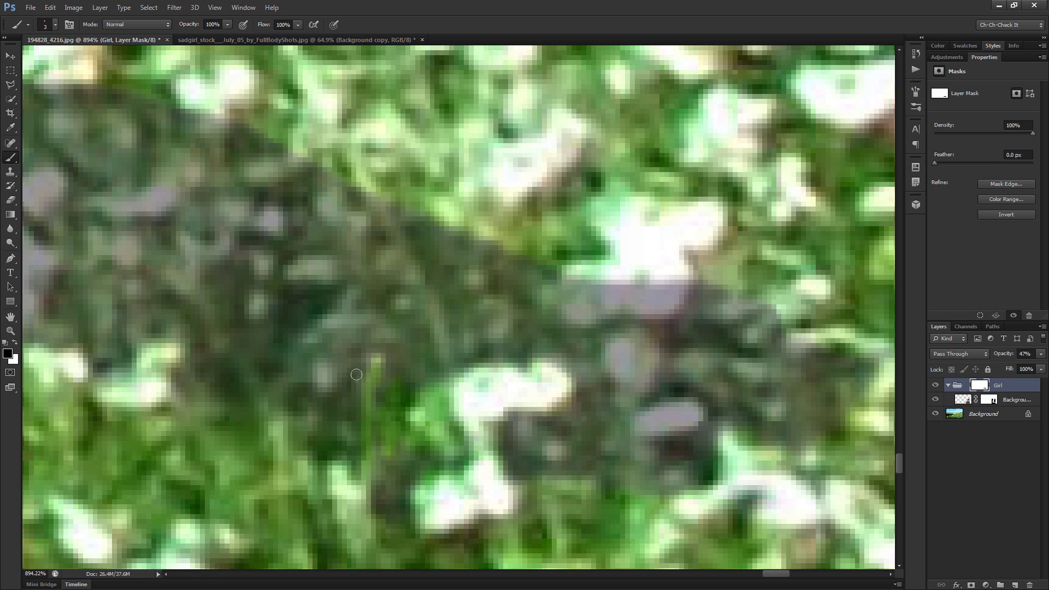
pyautogui.moveTo(355, 363); pyautogui.dragTo(353, 513)
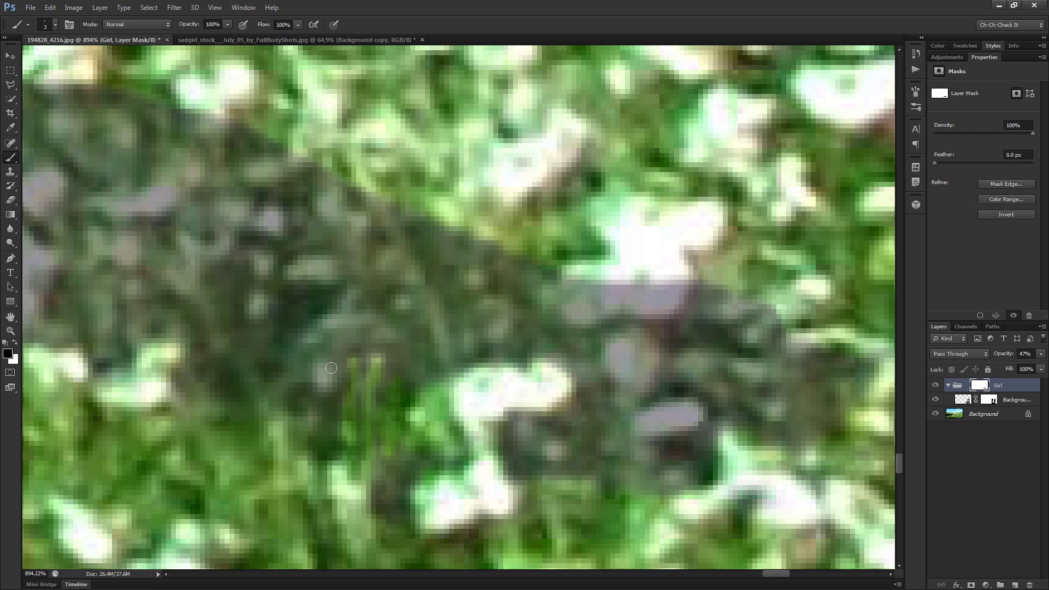
pyautogui.moveTo(326, 372); pyautogui.dragTo(325, 502)
pyautogui.moveTo(328, 438)
pyautogui.mouseDown()
pyautogui.moveTo(305, 387)
pyautogui.moveTo(326, 341)
pyautogui.moveTo(354, 396)
pyautogui.mouseUp()
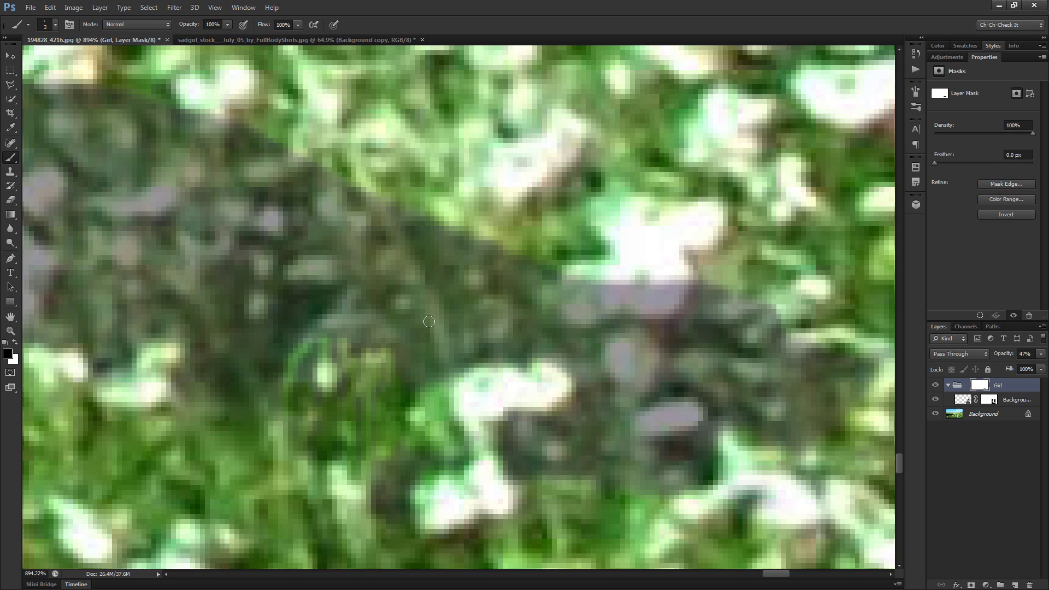
pyautogui.moveTo(426, 305); pyautogui.dragTo(458, 369)
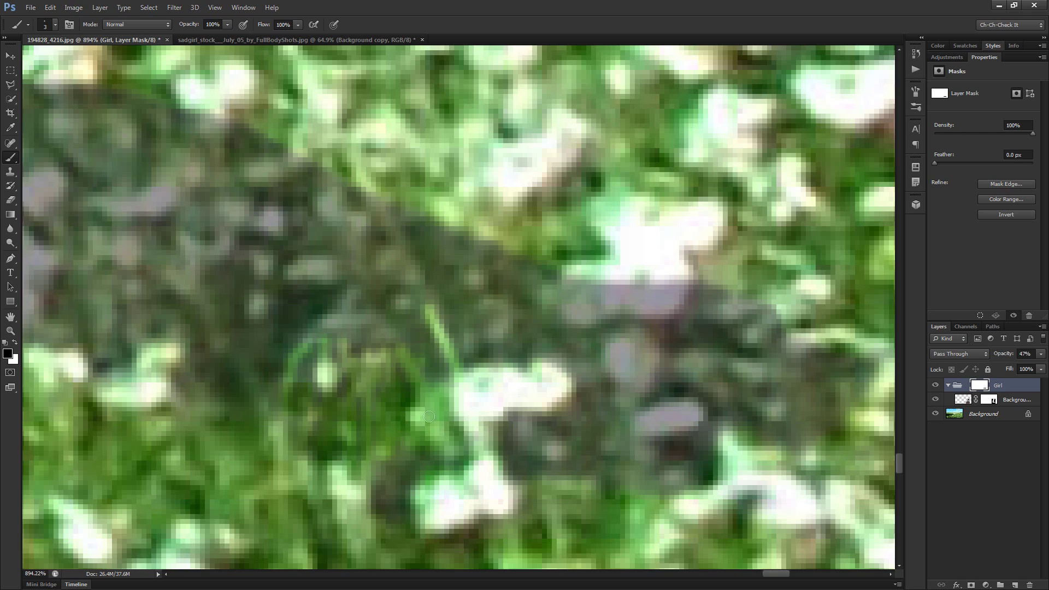
pyautogui.moveTo(474, 347); pyautogui.dragTo(470, 365)
# Mask out the skirt over the small daisies and grass under the hem's right tip, enlarging the black brush to about 9 px
pyautogui.moveTo(506, 422)
pyautogui.mouseDown()
pyautogui.moveTo(515, 494)
pyautogui.moveTo(519, 452)
pyautogui.moveTo(498, 451)
pyautogui.moveTo(524, 466)
pyautogui.moveTo(563, 449)
pyautogui.moveTo(586, 471)
pyautogui.moveTo(605, 426)
pyautogui.moveTo(575, 447)
pyautogui.moveTo(619, 368)
pyautogui.moveTo(600, 413)
pyautogui.moveTo(586, 410)
pyautogui.moveTo(573, 431)
pyautogui.moveTo(657, 427)
pyautogui.moveTo(603, 426)
pyautogui.moveTo(644, 399)
pyautogui.moveTo(682, 422)
pyautogui.mouseUp()
pyautogui.press(']')
pyautogui.press(']')
pyautogui.moveTo(599, 465)
pyautogui.mouseDown()
pyautogui.moveTo(525, 497)
pyautogui.moveTo(361, 496)
pyautogui.mouseUp()
pyautogui.press(']')
pyautogui.press(']')
pyautogui.press(']')
pyautogui.press(']')
pyautogui.moveTo(691, 501)
pyautogui.mouseDown()
pyautogui.moveTo(640, 464)
pyautogui.moveTo(716, 470)
pyautogui.moveTo(773, 432)
pyautogui.moveTo(725, 426)
pyautogui.moveTo(778, 434)
pyautogui.moveTo(601, 434)
pyautogui.moveTo(698, 390)
pyautogui.mouseUp()
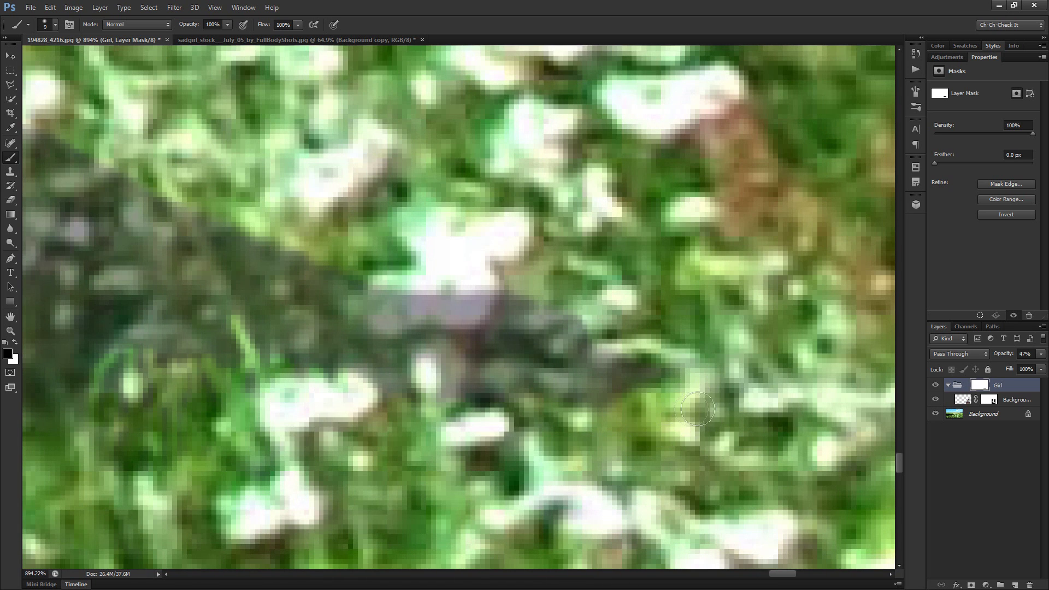
# Reveal a slanted grass blade just left of the painted blades, reducing the black mask brush to 3 px
pyautogui.scroll(-5, 529, 492)
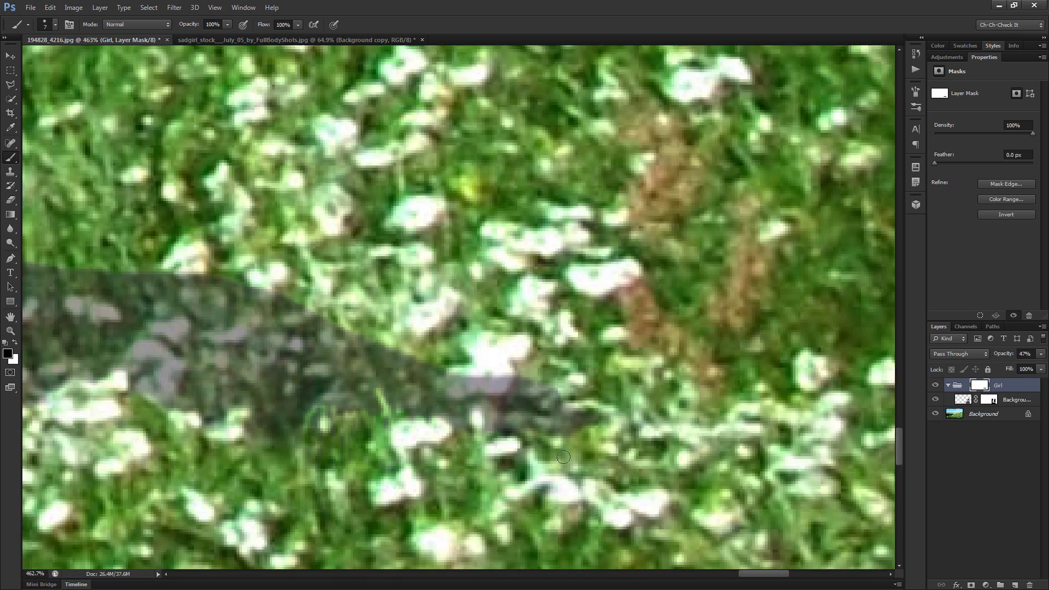
pyautogui.scroll(6, 547, 449)
pyautogui.scroll(-5, 547, 449)
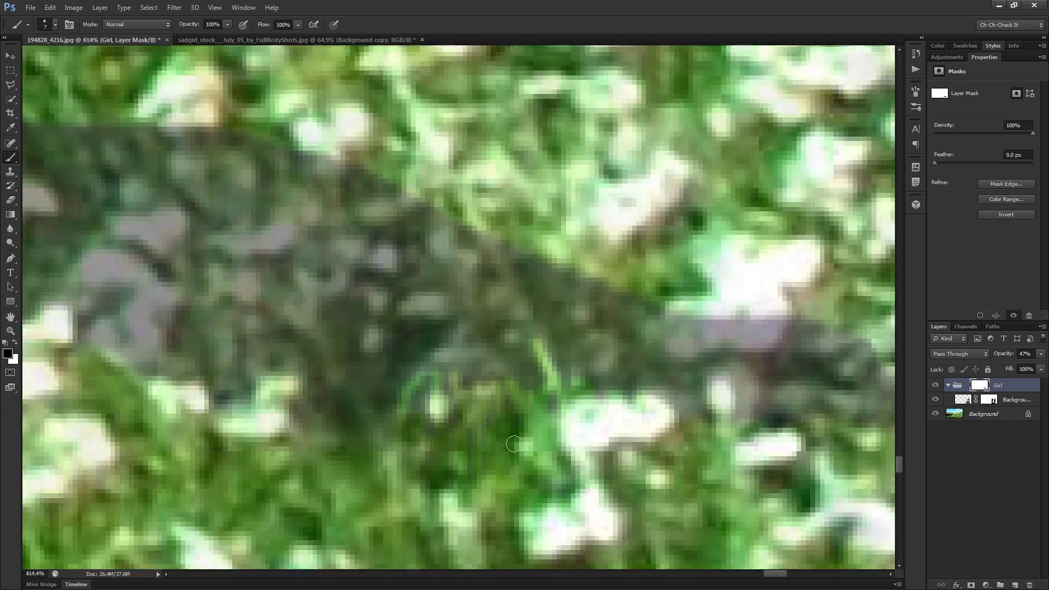
pyautogui.scroll(5, 426, 417)
pyautogui.press('[')
pyautogui.press('[')
pyautogui.press('[')
pyautogui.moveTo(463, 471); pyautogui.dragTo(450, 436)
pyautogui.press('[')
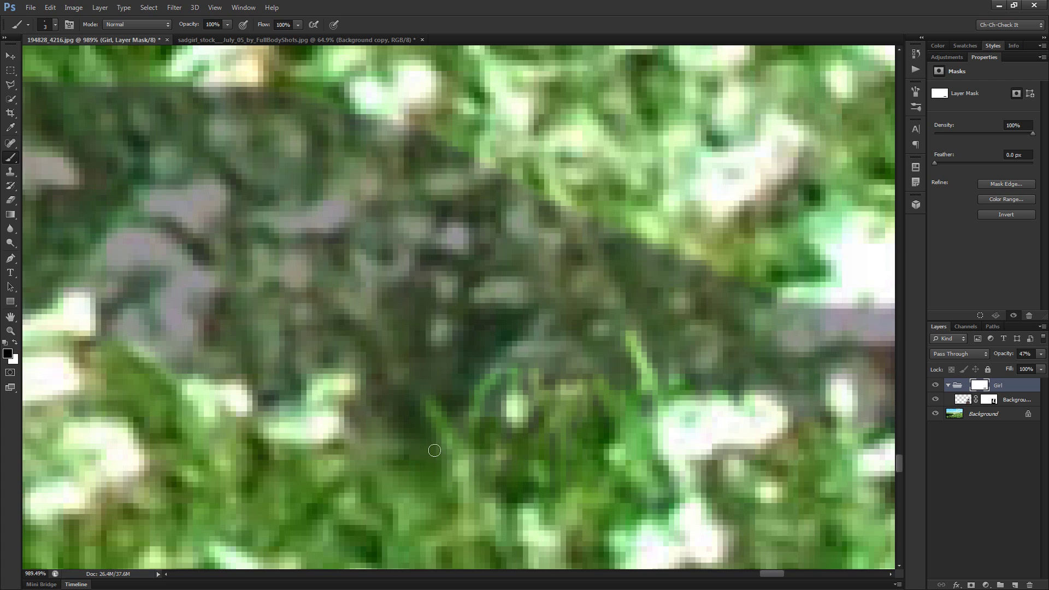
# Refine the mask over the grass and small blossoms further left along the hem with the 3 px black brush
pyautogui.moveTo(348, 472); pyautogui.dragTo(361, 407)
pyautogui.press('[')
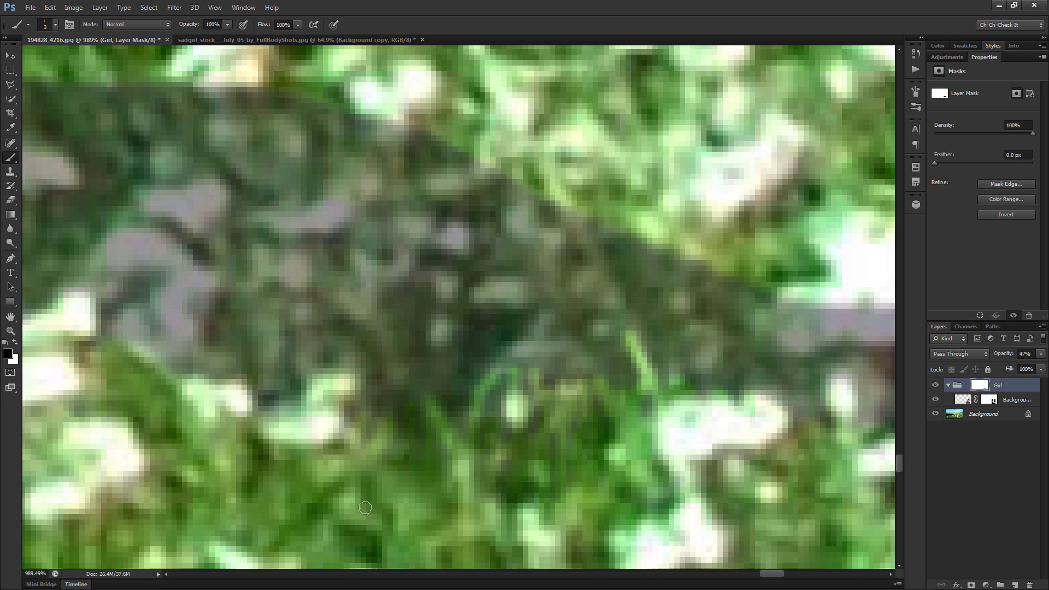
pyautogui.moveTo(318, 516); pyautogui.dragTo(441, 465)
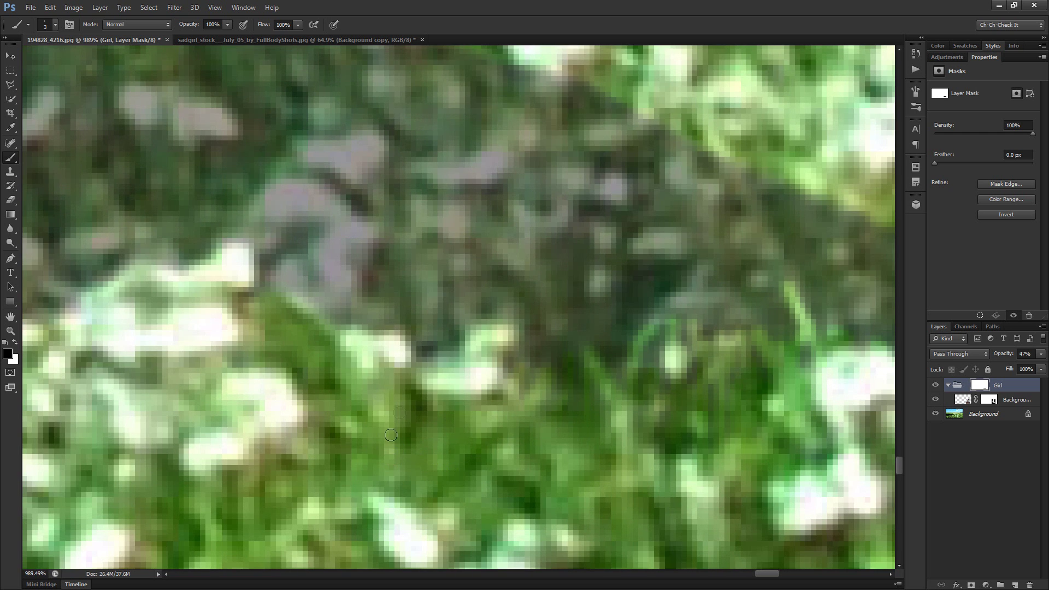
pyautogui.moveTo(429, 329); pyautogui.dragTo(451, 360)
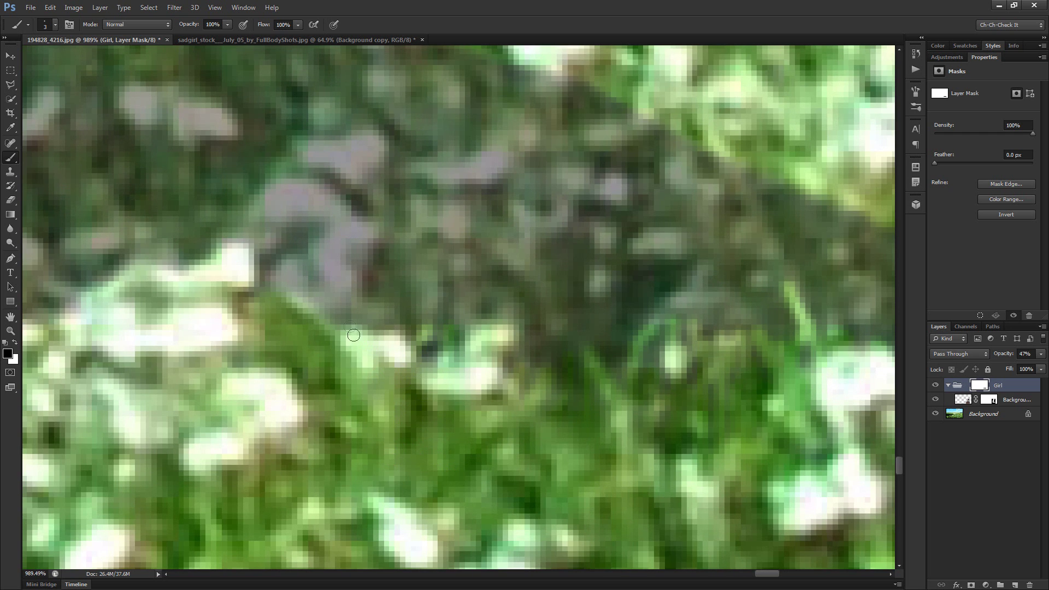
pyautogui.scroll(-3, 328, 334)
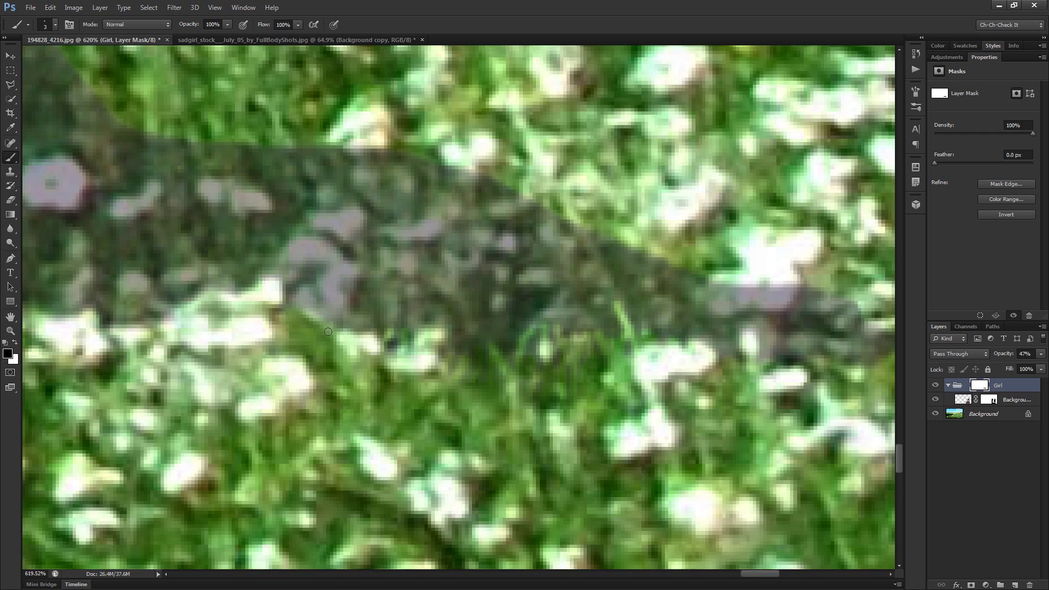
# Paint black on the Girl group's mask to bring petals and grass in front of the right skirt tail's lower edge
pyautogui.scroll(5, 329, 334)
pyautogui.scroll(-7, 328, 336)
pyautogui.scroll(6, 317, 339)
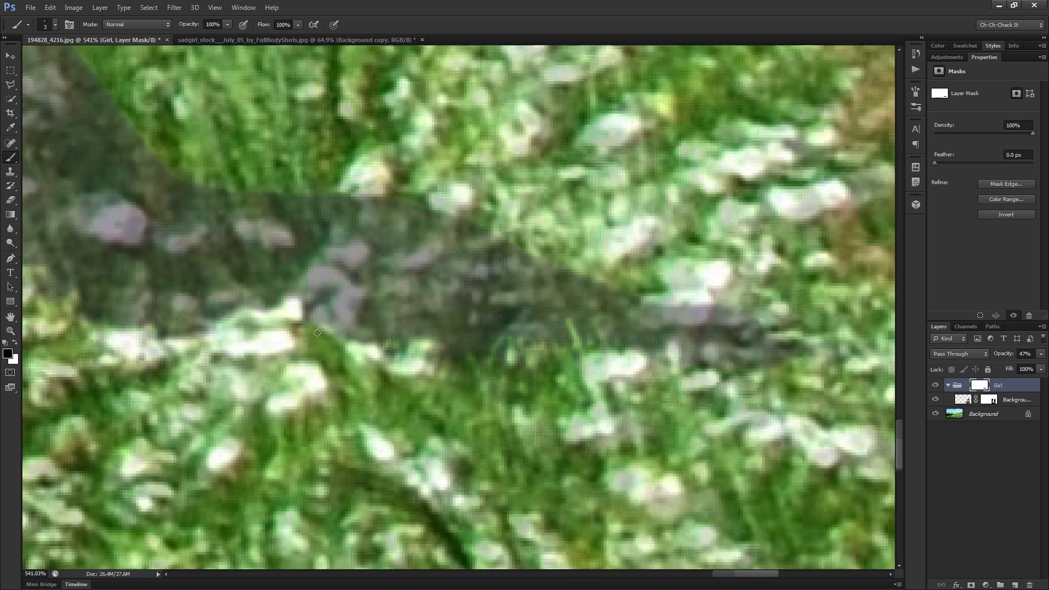
pyautogui.scroll(-3, 345, 338)
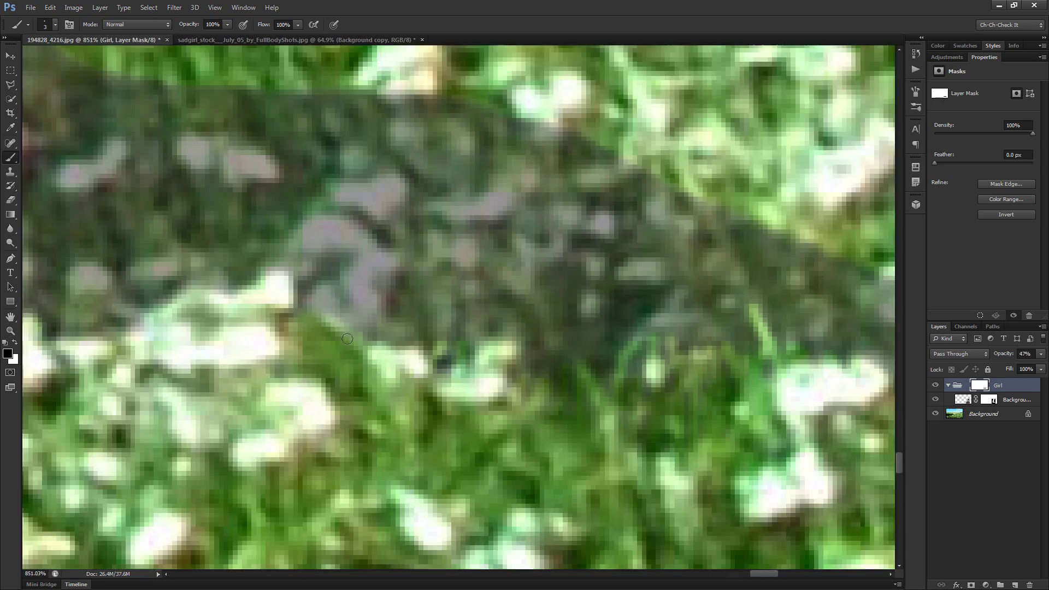
pyautogui.scroll(3, 345, 339)
pyautogui.moveTo(349, 331)
pyautogui.mouseDown()
pyautogui.moveTo(386, 231)
pyautogui.moveTo(417, 220)
pyautogui.moveTo(384, 241)
pyautogui.moveTo(377, 227)
pyautogui.moveTo(375, 237)
pyautogui.moveTo(394, 244)
pyautogui.moveTo(358, 361)
pyautogui.mouseUp()
pyautogui.moveTo(375, 299)
pyautogui.mouseDown()
pyautogui.moveTo(320, 312)
pyautogui.moveTo(310, 283)
pyautogui.moveTo(296, 297)
pyautogui.moveTo(312, 282)
pyautogui.moveTo(362, 342)
pyautogui.moveTo(331, 314)
pyautogui.mouseUp()
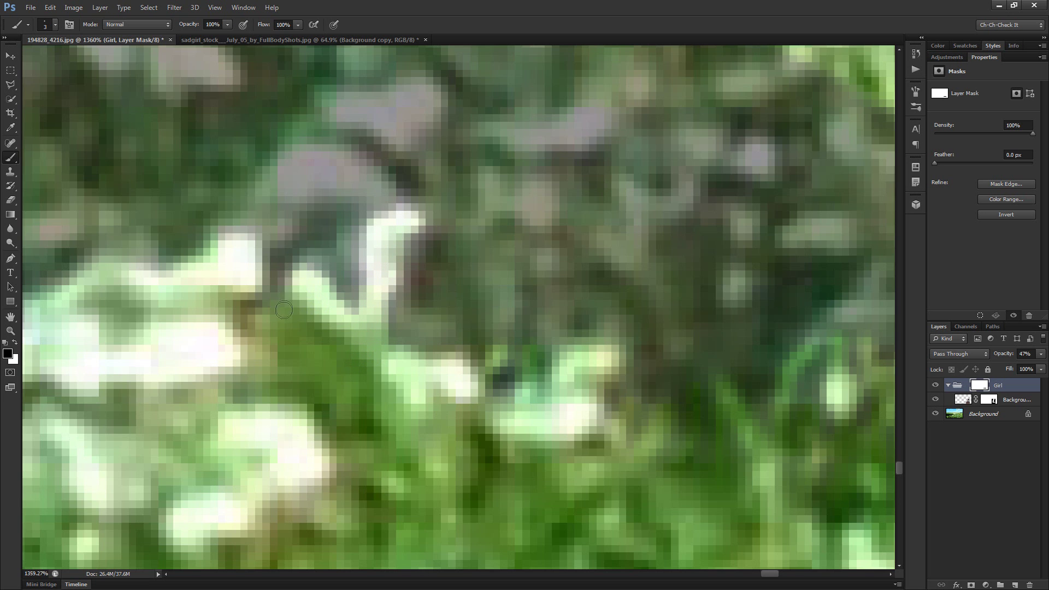
pyautogui.scroll(-5, 284, 309)
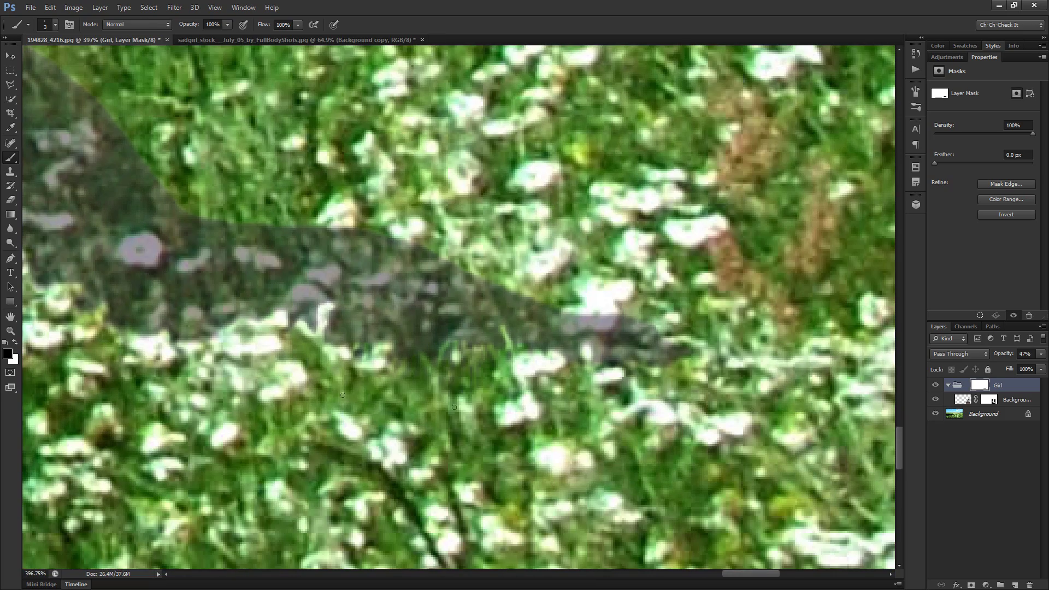
# Set the Girl group's opacity to 100% and check how the skirt blends into the flower field
pyautogui.press('\\')
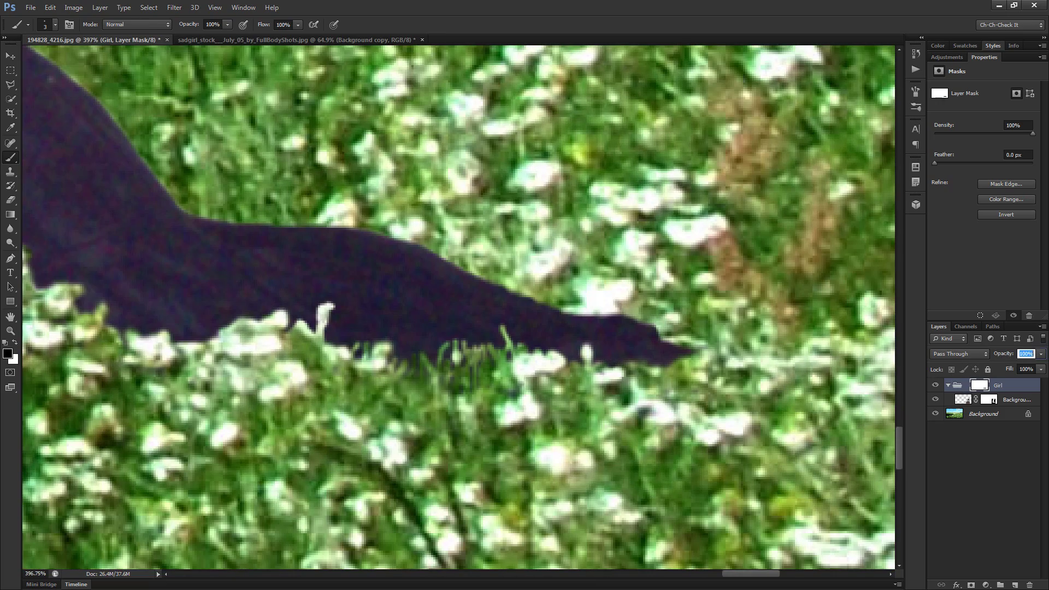
pyautogui.scroll(-8, 489, 364)
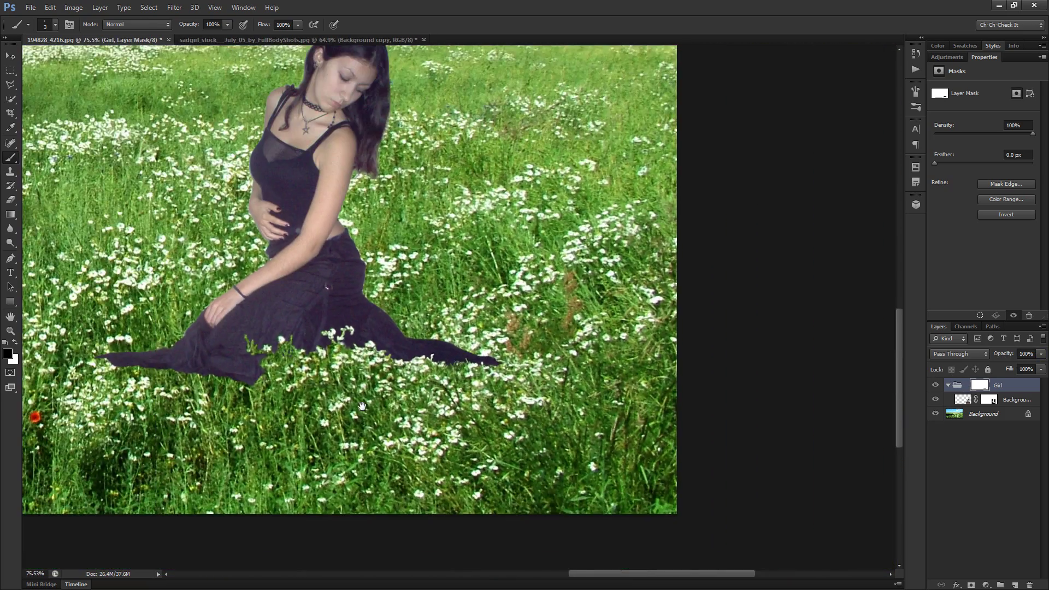
pyautogui.moveTo(363, 406); pyautogui.dragTo(514, 413)
pyautogui.scroll(-2, 514, 408)
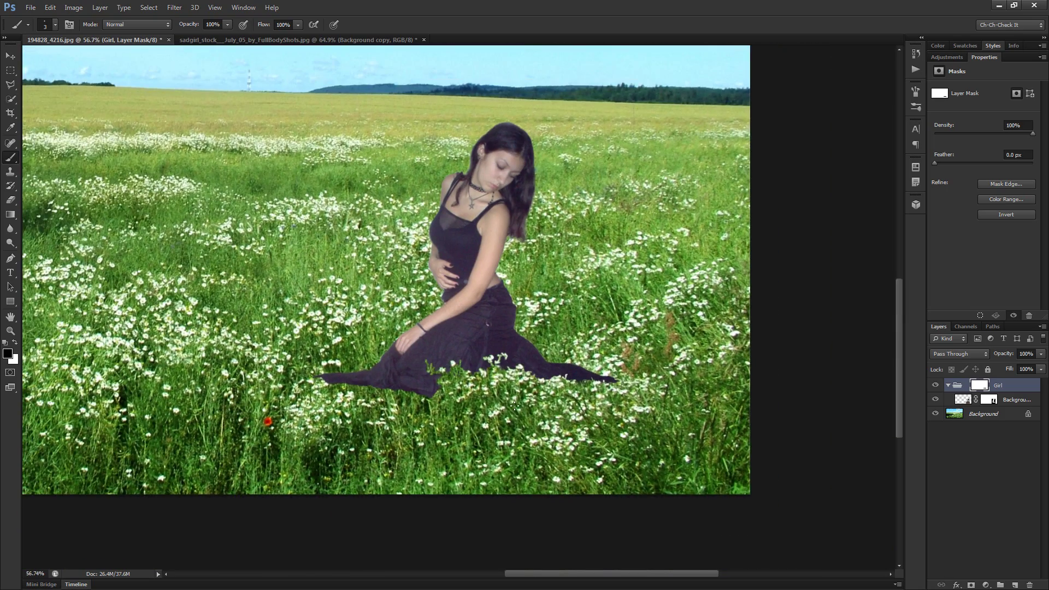
pyautogui.scroll(1, 515, 406)
pyautogui.scroll(-3, 515, 405)
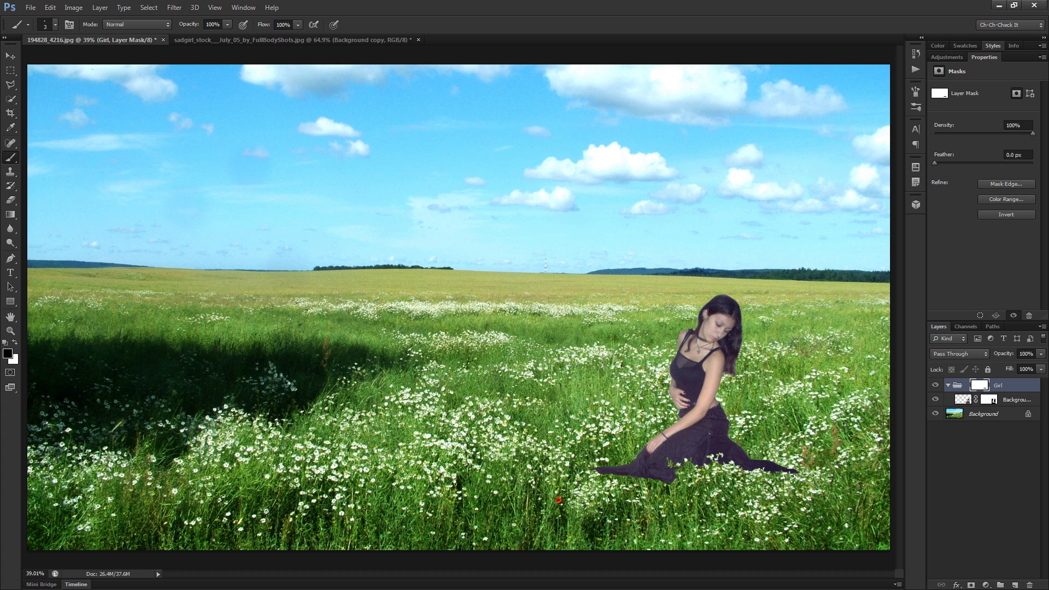
# Lower the Girl group's opacity to 48% to see the grass through the left part of the skirt
pyautogui.scroll(5, 671, 470)
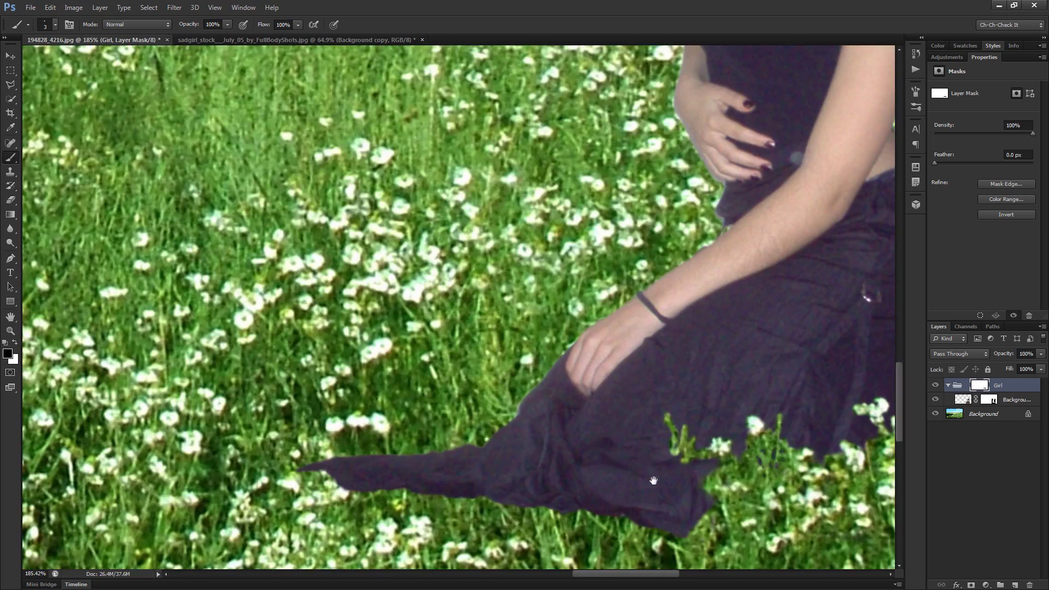
pyautogui.moveTo(654, 481); pyautogui.dragTo(597, 412)
pyautogui.scroll(3, 597, 412)
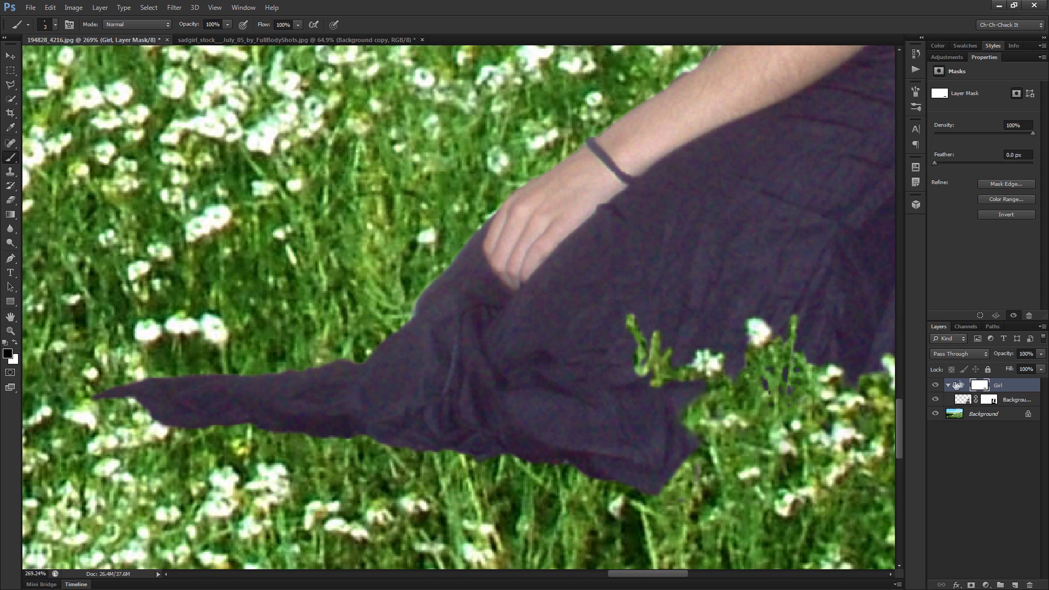
pyautogui.moveTo(1007, 357); pyautogui.dragTo(977, 357)
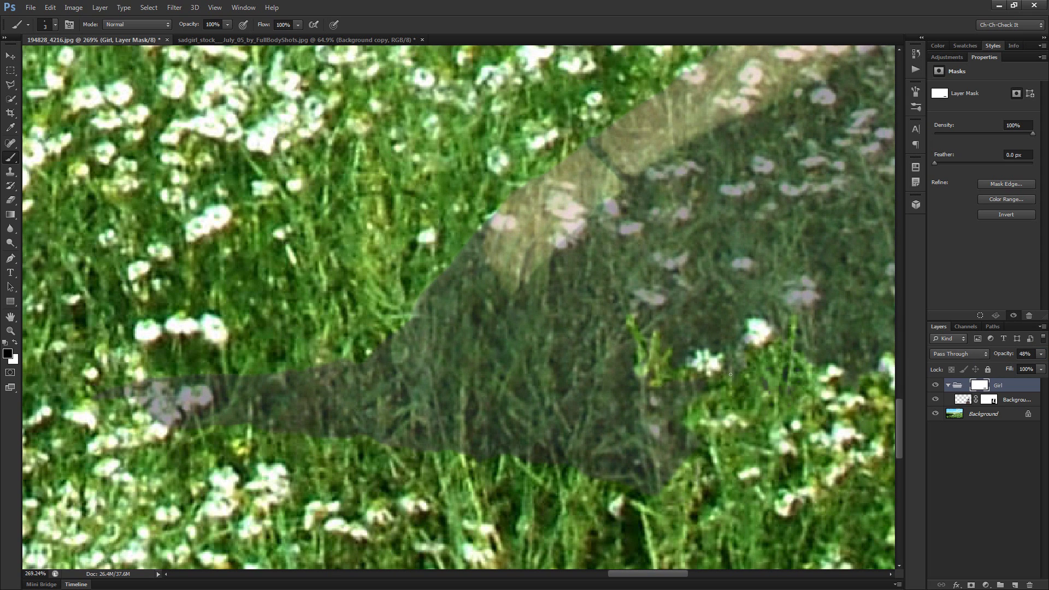
# Paint black on the group mask over the small white flower and grass beside the skirt's lower corner
pyautogui.scroll(2, 715, 393)
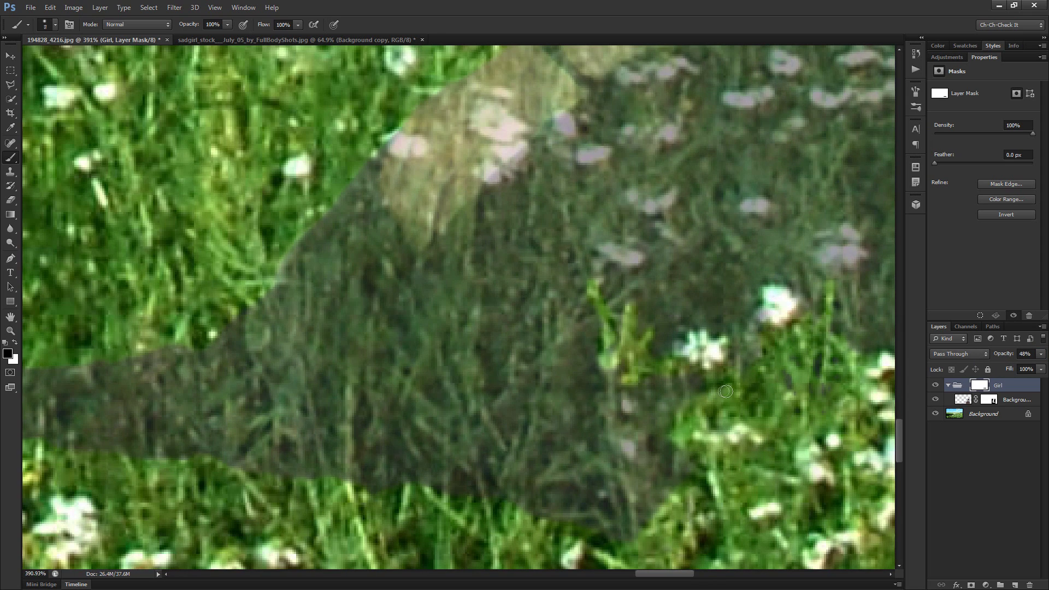
pyautogui.moveTo(664, 392)
pyautogui.mouseDown()
pyautogui.moveTo(628, 391)
pyautogui.moveTo(631, 411)
pyautogui.mouseUp()
pyautogui.moveTo(745, 419); pyautogui.dragTo(614, 418)
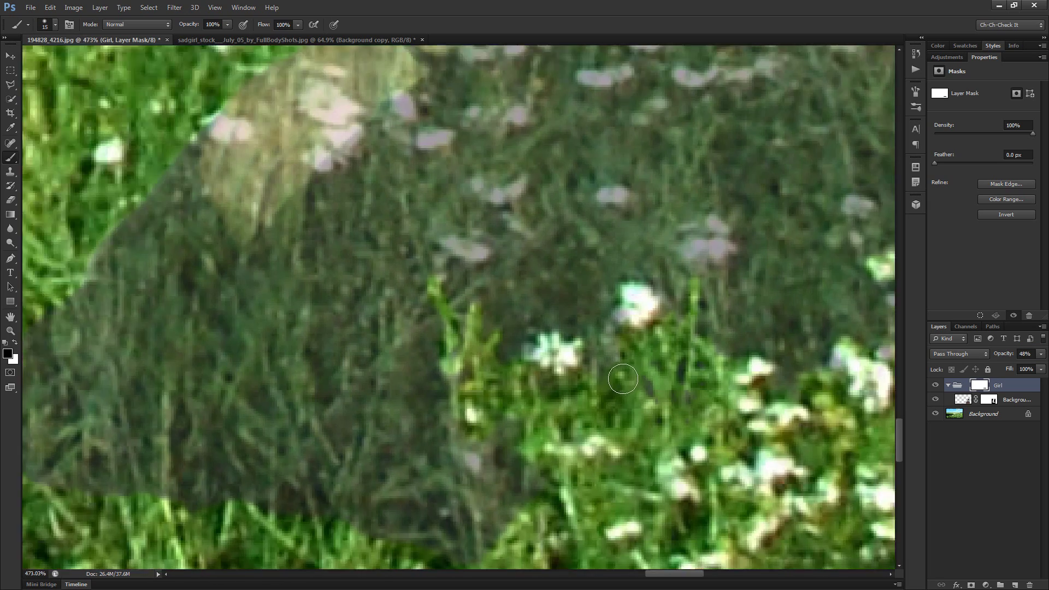
pyautogui.scroll(2, 638, 334)
pyautogui.scroll(-5, 646, 317)
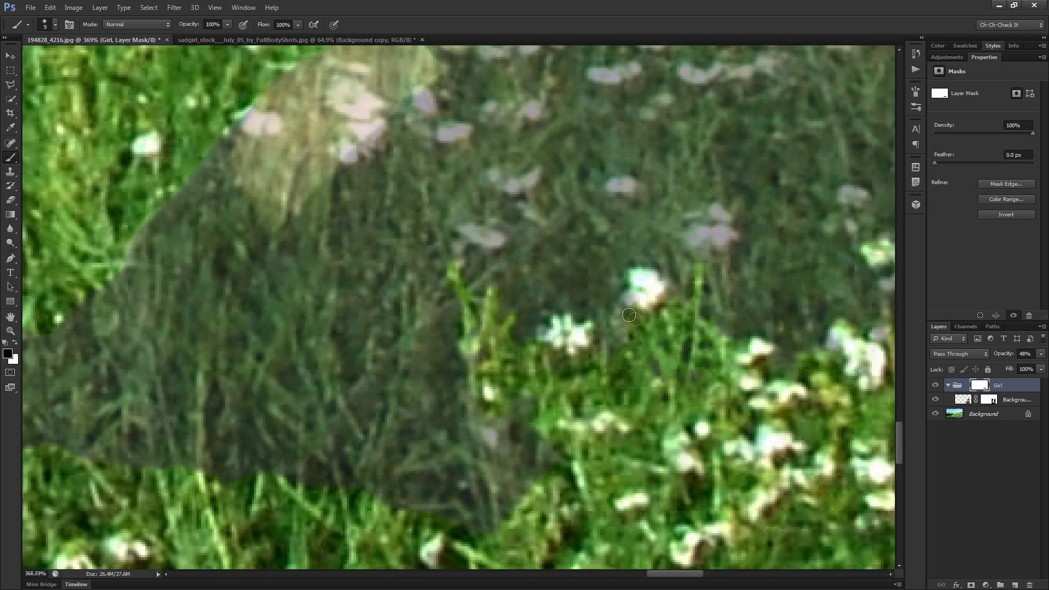
pyautogui.scroll(4, 543, 367)
pyautogui.moveTo(555, 379); pyautogui.dragTo(581, 330)
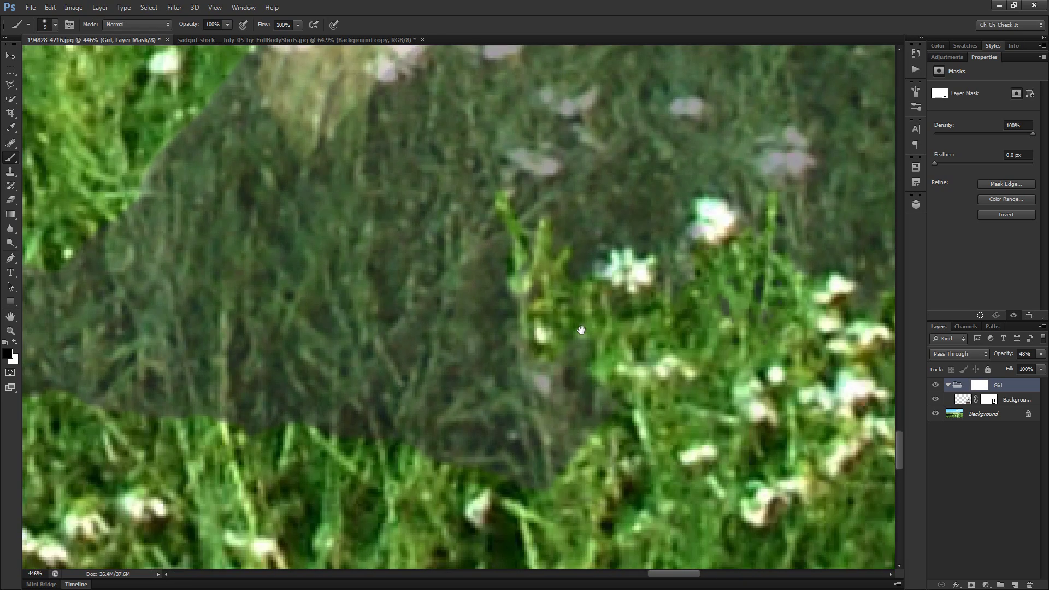
pyautogui.scroll(1, 531, 303)
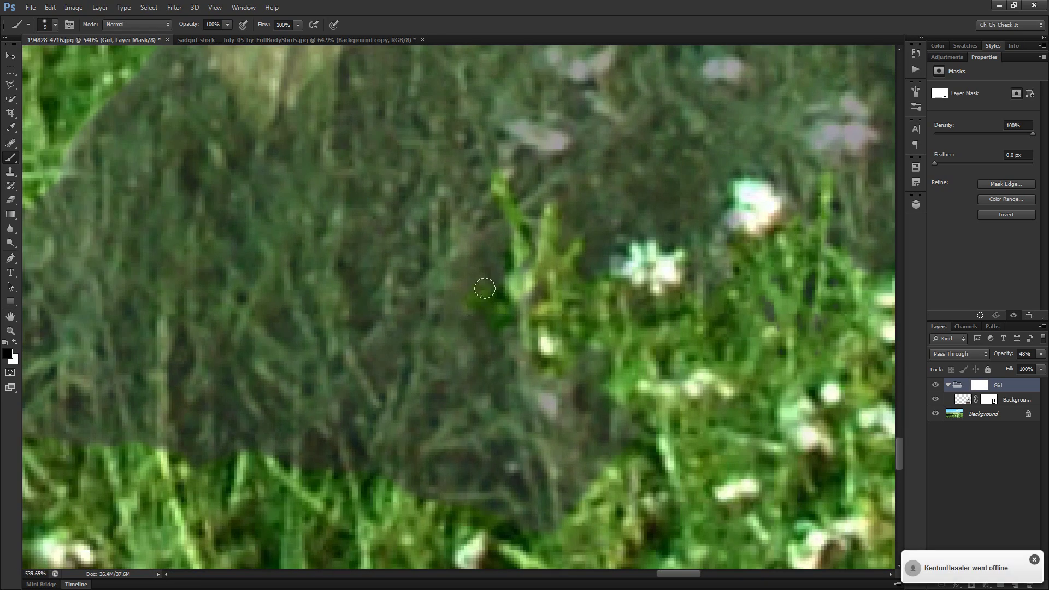
# Mask out the skirt's lower corner along a diagonal edge, enlarging the brush to 15
pyautogui.moveTo(472, 289)
pyautogui.mouseDown()
pyautogui.moveTo(501, 233)
pyautogui.moveTo(391, 316)
pyautogui.moveTo(300, 414)
pyautogui.moveTo(241, 511)
pyautogui.mouseUp()
pyautogui.press(']')
pyautogui.press(']')
pyautogui.moveTo(321, 438)
pyautogui.mouseDown()
pyautogui.moveTo(401, 348)
pyautogui.moveTo(386, 356)
pyautogui.mouseUp()
pyautogui.moveTo(459, 298)
pyautogui.mouseDown()
pyautogui.moveTo(458, 340)
pyautogui.moveTo(397, 425)
pyautogui.moveTo(438, 427)
pyautogui.moveTo(455, 384)
pyautogui.moveTo(481, 387)
pyautogui.moveTo(517, 347)
pyautogui.moveTo(410, 513)
pyautogui.moveTo(406, 463)
pyautogui.moveTo(375, 472)
pyautogui.moveTo(462, 483)
pyautogui.moveTo(514, 421)
pyautogui.moveTo(524, 388)
pyautogui.moveTo(527, 405)
pyautogui.moveTo(603, 384)
pyautogui.moveTo(621, 435)
pyautogui.moveTo(658, 470)
pyautogui.moveTo(570, 463)
pyautogui.moveTo(594, 456)
pyautogui.moveTo(621, 487)
pyautogui.moveTo(464, 511)
pyautogui.moveTo(544, 528)
pyautogui.moveTo(498, 469)
pyautogui.moveTo(539, 462)
pyautogui.moveTo(504, 470)
pyautogui.mouseUp()
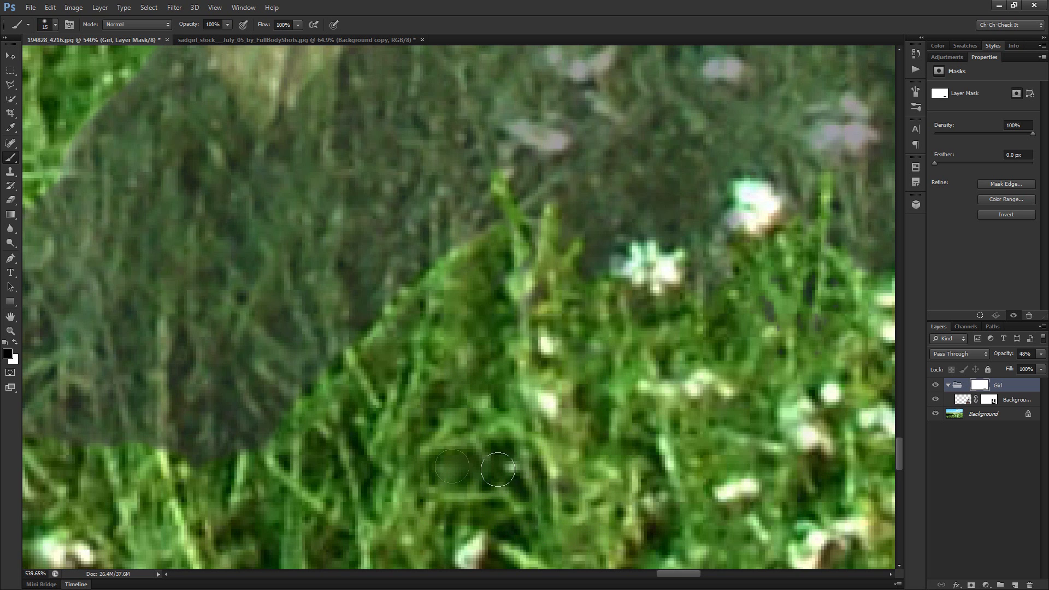
pyautogui.moveTo(408, 432); pyautogui.dragTo(565, 434)
# Shrink the brush to about 4 and paint individual grass blades into the mask along the new diagonal skirt edge
pyautogui.moveTo(624, 340); pyautogui.dragTo(651, 325)
pyautogui.press('[')
pyautogui.press('[')
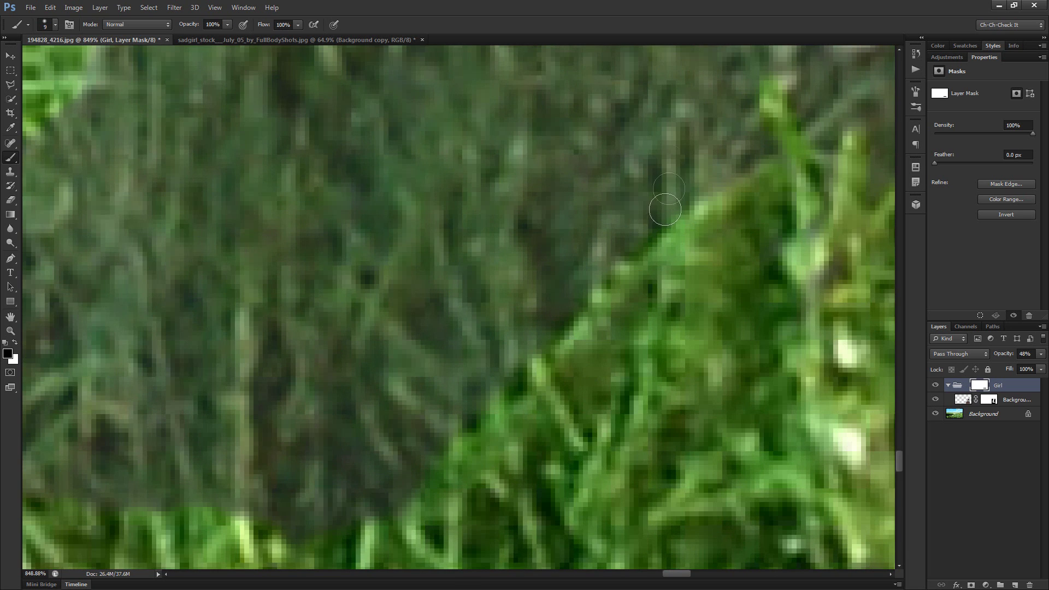
pyautogui.press('[')
pyautogui.press('[')
pyautogui.moveTo(676, 214)
pyautogui.mouseDown()
pyautogui.moveTo(668, 130)
pyautogui.moveTo(711, 208)
pyautogui.moveTo(727, 156)
pyautogui.moveTo(738, 192)
pyautogui.mouseUp()
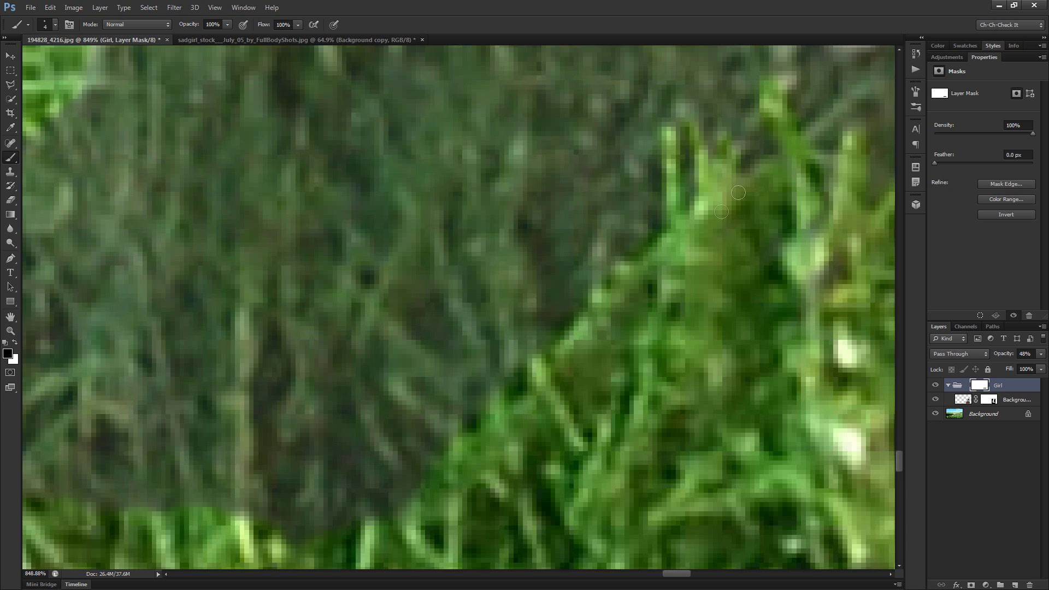
pyautogui.scroll(-2, 767, 200)
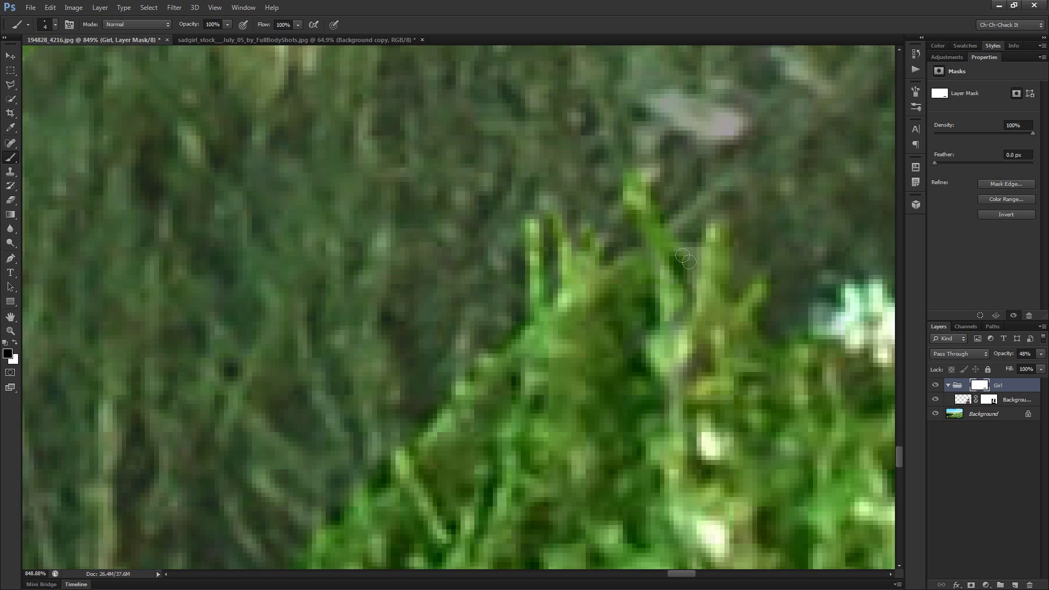
pyautogui.moveTo(542, 410)
pyautogui.mouseDown()
pyautogui.moveTo(497, 422)
pyautogui.moveTo(602, 306)
pyautogui.mouseUp()
pyautogui.scroll(2, 663, 311)
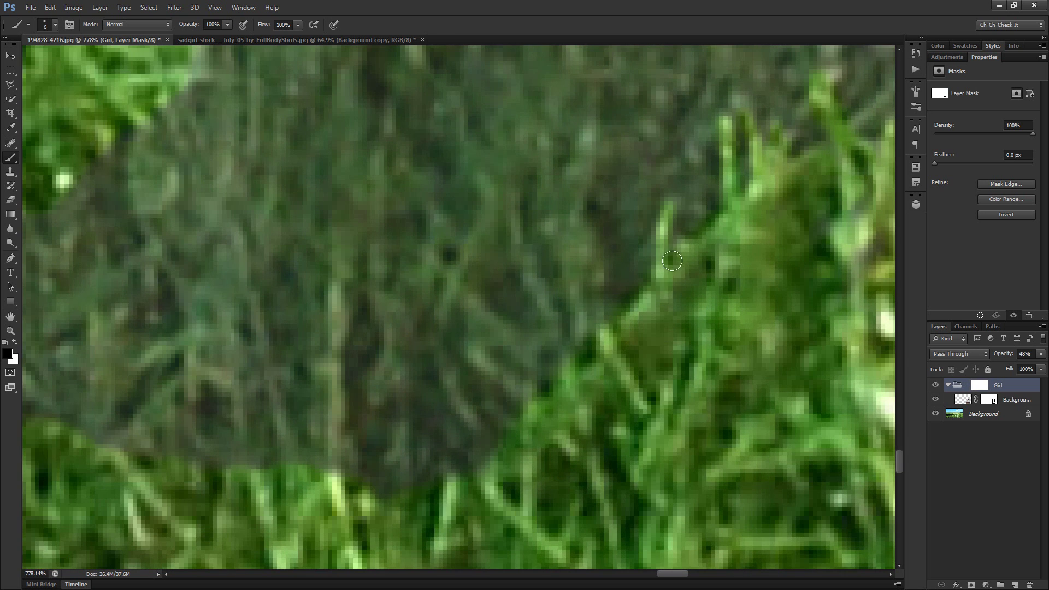
# Mask a grassy strip across the lower skirt and reveal grass along the left tail's lower edge
pyautogui.moveTo(656, 267); pyautogui.dragTo(208, 268)
pyautogui.moveTo(277, 269)
pyautogui.mouseDown()
pyautogui.moveTo(534, 267)
pyautogui.moveTo(417, 277)
pyautogui.moveTo(157, 417)
pyautogui.mouseUp()
pyautogui.moveTo(410, 416)
pyautogui.mouseDown()
pyautogui.moveTo(433, 415)
pyautogui.moveTo(497, 348)
pyautogui.moveTo(523, 348)
pyautogui.mouseUp()
pyautogui.press('[')
pyautogui.moveTo(487, 316)
pyautogui.mouseDown()
pyautogui.moveTo(459, 347)
pyautogui.moveTo(316, 345)
pyautogui.moveTo(307, 307)
pyautogui.mouseUp()
pyautogui.press('[')
pyautogui.moveTo(258, 352)
pyautogui.mouseDown()
pyautogui.moveTo(225, 378)
pyautogui.moveTo(245, 362)
pyautogui.mouseUp()
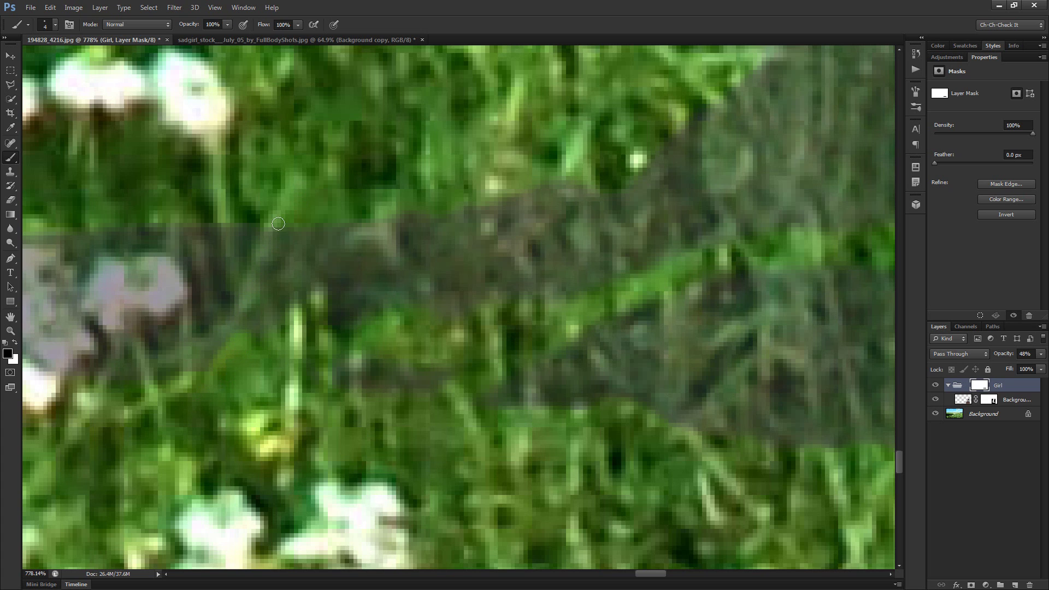
# Paint the curved grass stem and the thin stalks near it into the mask so they cross the left skirt tail
pyautogui.moveTo(274, 228)
pyautogui.mouseDown()
pyautogui.moveTo(234, 325)
pyautogui.moveTo(155, 423)
pyautogui.mouseUp()
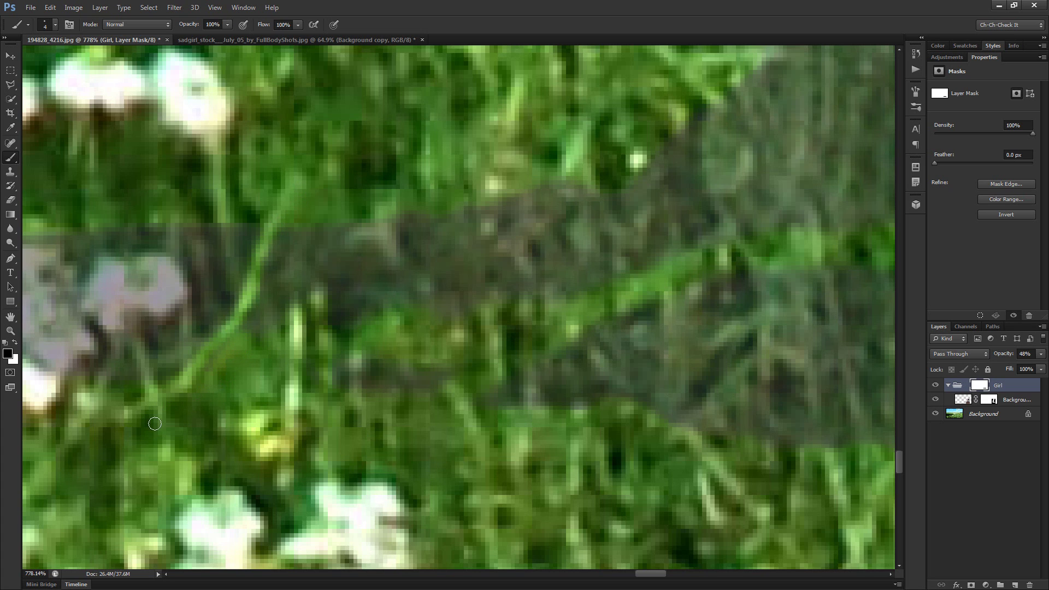
pyautogui.moveTo(216, 374); pyautogui.dragTo(394, 436)
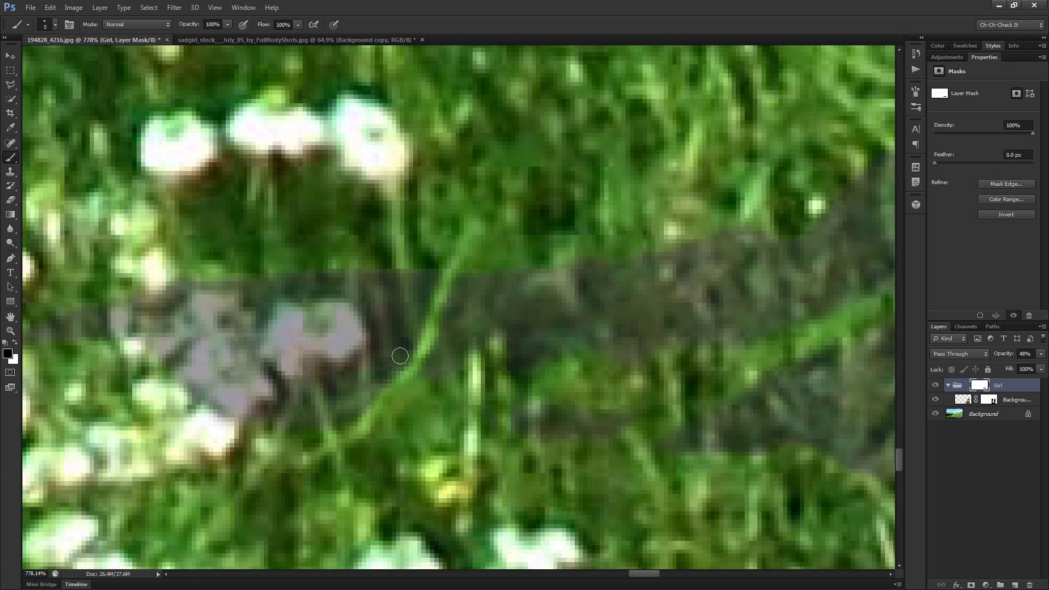
pyautogui.moveTo(365, 345)
pyautogui.mouseDown()
pyautogui.moveTo(366, 423)
pyautogui.moveTo(366, 376)
pyautogui.moveTo(373, 405)
pyautogui.moveTo(403, 399)
pyautogui.moveTo(274, 409)
pyautogui.moveTo(271, 420)
pyautogui.moveTo(355, 425)
pyautogui.mouseUp()
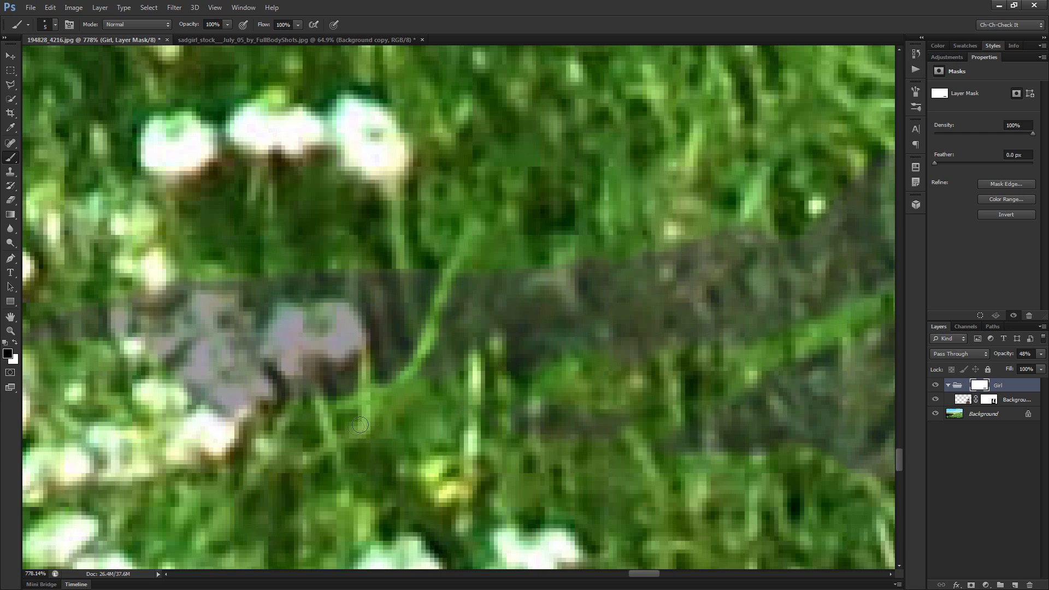
pyautogui.moveTo(291, 414)
pyautogui.mouseDown()
pyautogui.moveTo(351, 429)
pyautogui.moveTo(441, 424)
pyautogui.mouseUp()
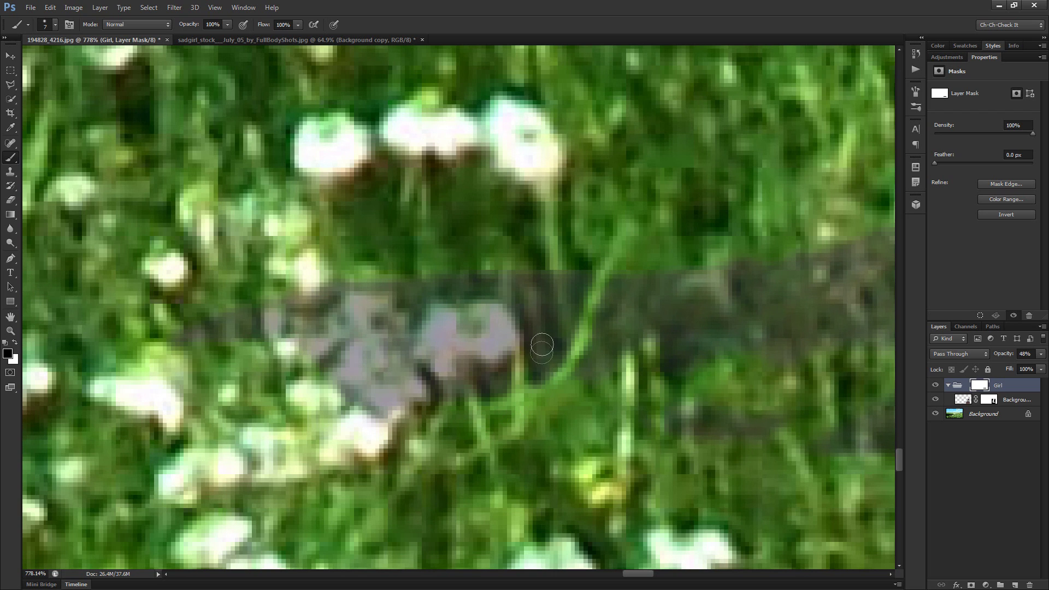
# Mask the skirt over the white flower cluster and remove the remaining tip of the left tail
pyautogui.moveTo(514, 339)
pyautogui.mouseDown()
pyautogui.moveTo(520, 417)
pyautogui.moveTo(518, 358)
pyautogui.moveTo(502, 328)
pyautogui.moveTo(492, 338)
pyautogui.moveTo(489, 318)
pyautogui.moveTo(413, 352)
pyautogui.moveTo(437, 326)
pyautogui.moveTo(431, 353)
pyautogui.moveTo(405, 374)
pyautogui.moveTo(371, 356)
pyautogui.moveTo(368, 316)
pyautogui.moveTo(383, 303)
pyautogui.moveTo(361, 300)
pyautogui.moveTo(339, 346)
pyautogui.moveTo(292, 366)
pyautogui.moveTo(337, 381)
pyautogui.moveTo(343, 373)
pyautogui.moveTo(365, 431)
pyautogui.moveTo(398, 395)
pyautogui.moveTo(392, 376)
pyautogui.moveTo(417, 427)
pyautogui.moveTo(449, 427)
pyautogui.moveTo(447, 417)
pyautogui.moveTo(496, 399)
pyautogui.mouseUp()
pyautogui.press('[')
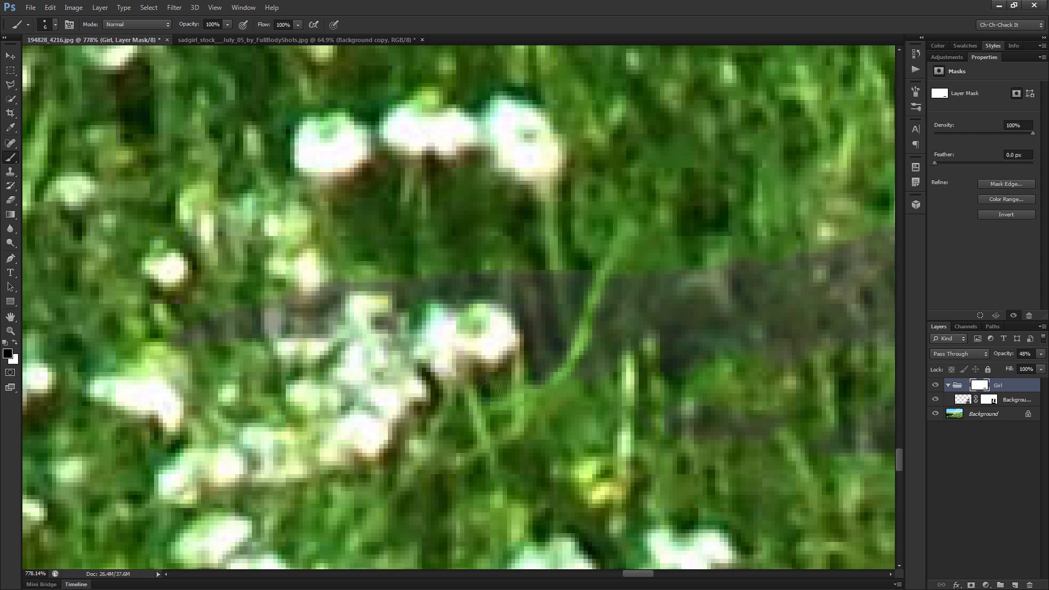
pyautogui.moveTo(370, 356); pyautogui.dragTo(462, 373)
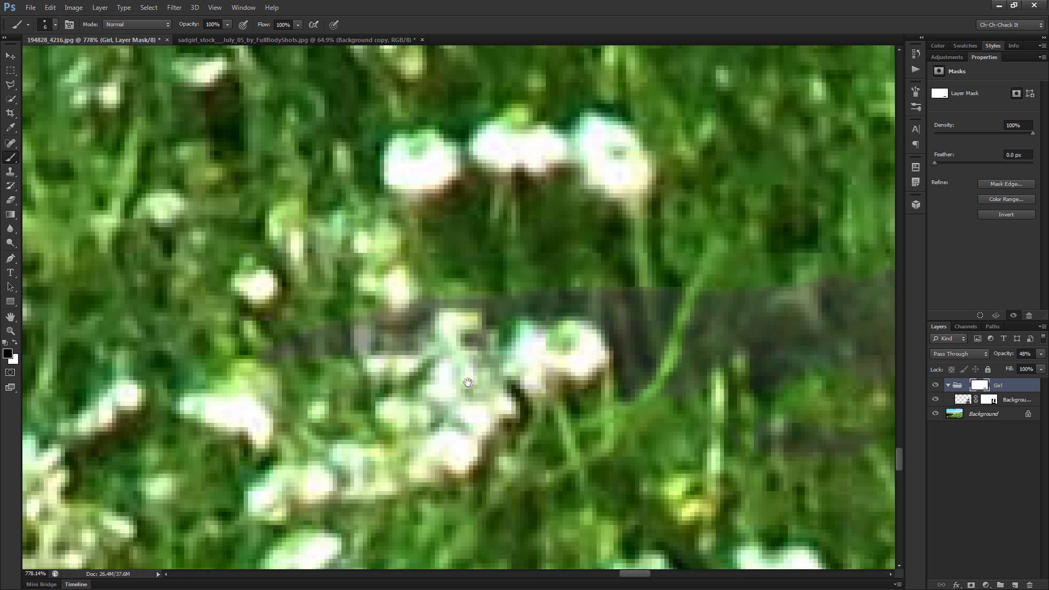
pyautogui.moveTo(427, 343)
pyautogui.mouseDown()
pyautogui.moveTo(399, 331)
pyautogui.moveTo(257, 350)
pyautogui.mouseUp()
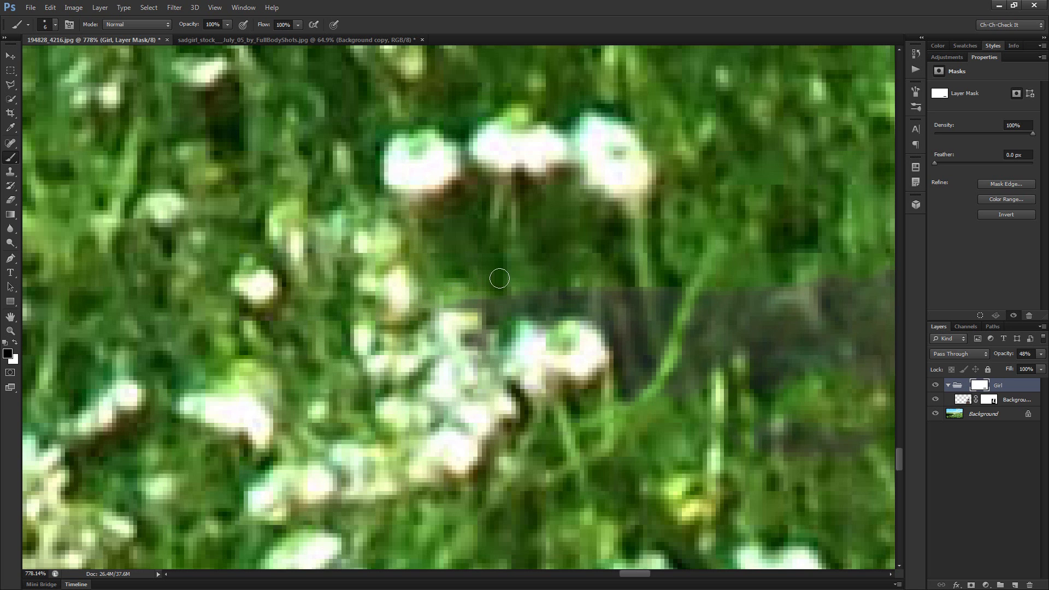
# Mask out the dark leftover skirt patch in the grass just beneath the left tail
pyautogui.scroll(3, 497, 278)
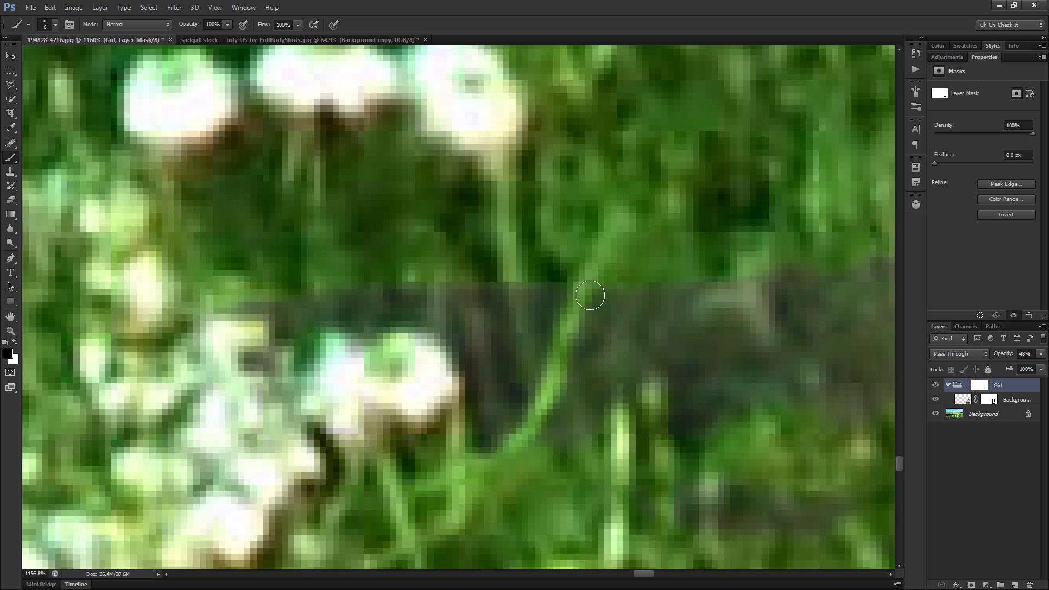
pyautogui.scroll(-2, 601, 383)
pyautogui.hscroll(2, 601, 383)
pyautogui.scroll(3, 645, 379)
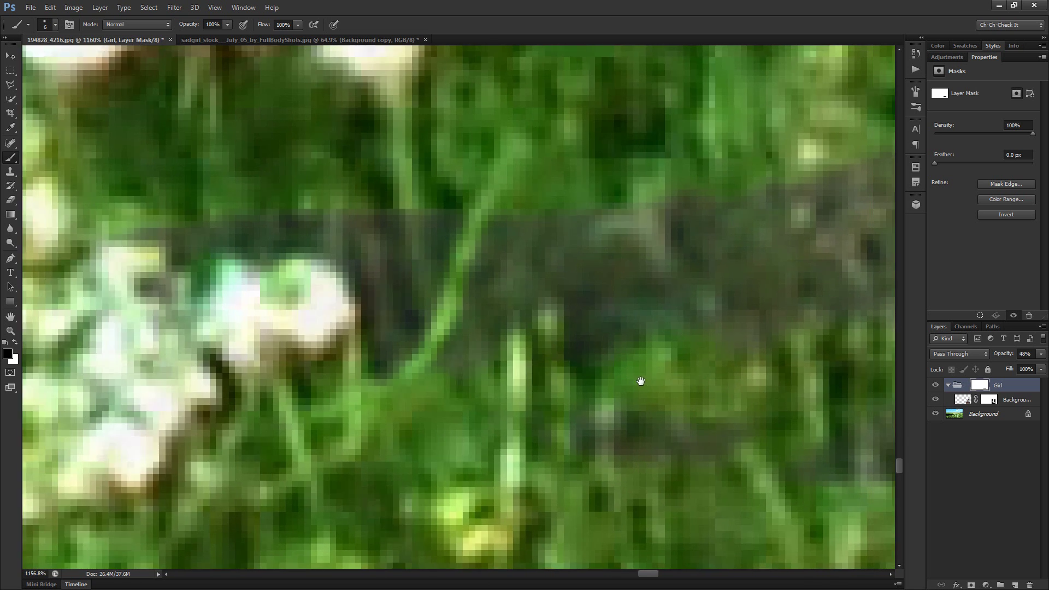
pyautogui.scroll(2, 563, 346)
pyautogui.scroll(-2, 559, 344)
pyautogui.press(']')
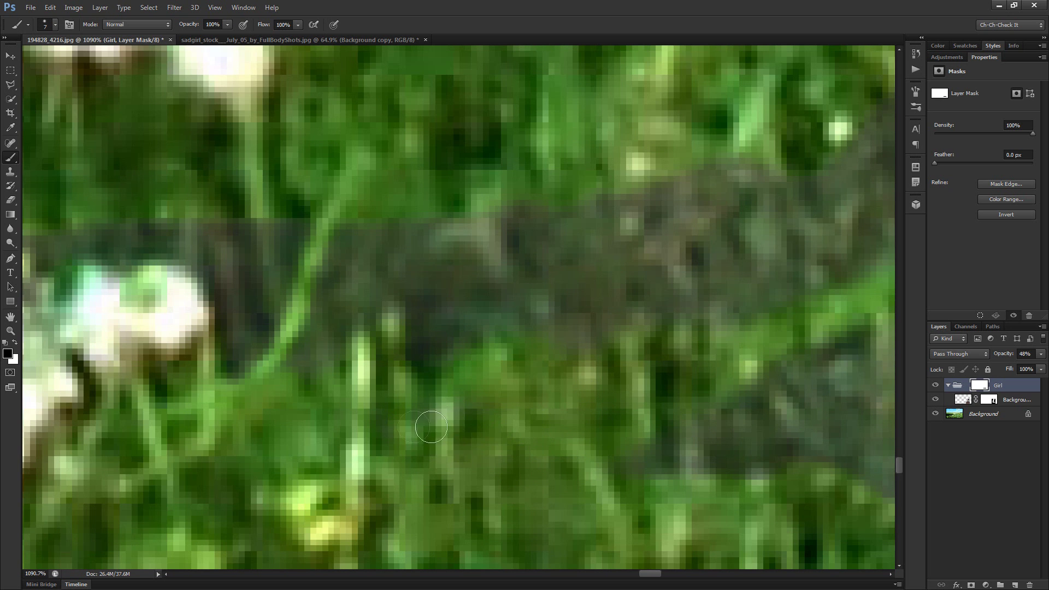
# Enlarge the brush to 10 and mask out the narrow left end of the detached lower skirt patch
pyautogui.scroll(4, 719, 468)
pyautogui.press(']')
pyautogui.press(']')
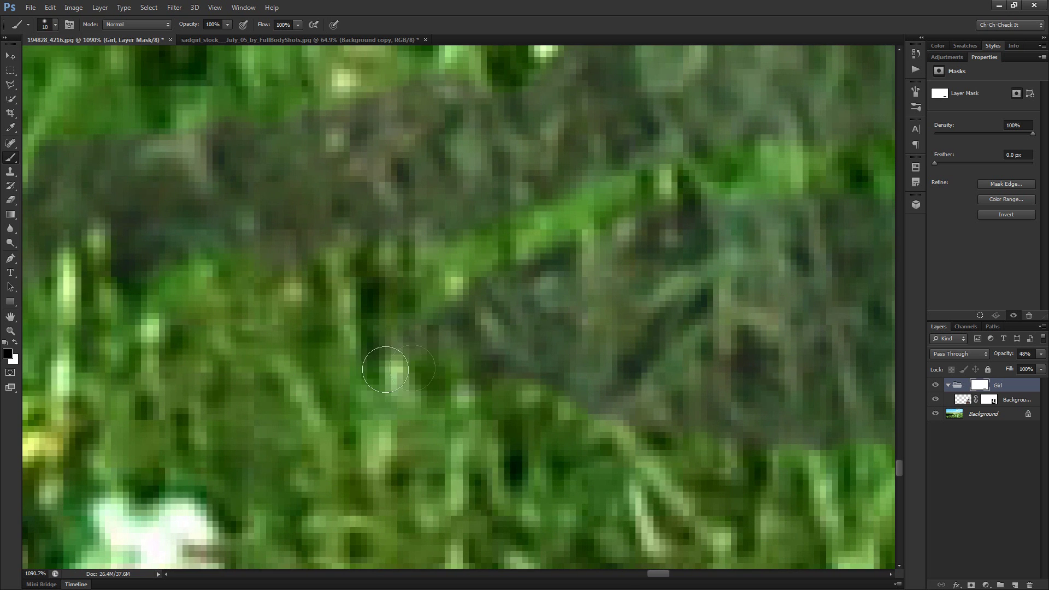
pyautogui.scroll(-2, 596, 330)
pyautogui.press(']')
pyautogui.scroll(-1, 596, 330)
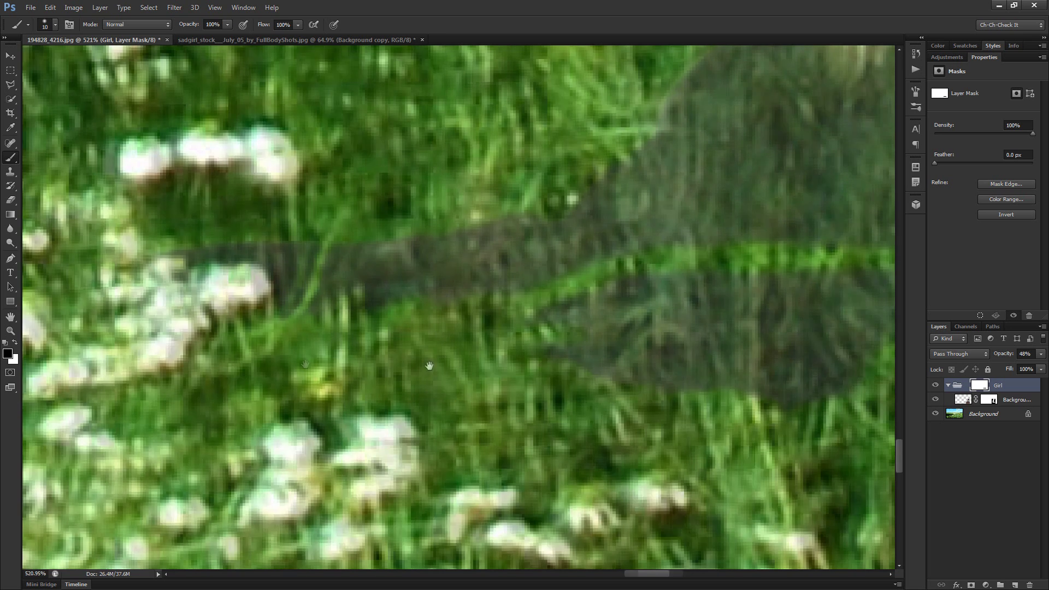
# Select the detached lower skirt patch with the Polygonal Lasso, fill it with black on the mask, and deselect
pyautogui.hscroll(4, 536, 363)
pyautogui.press('l')
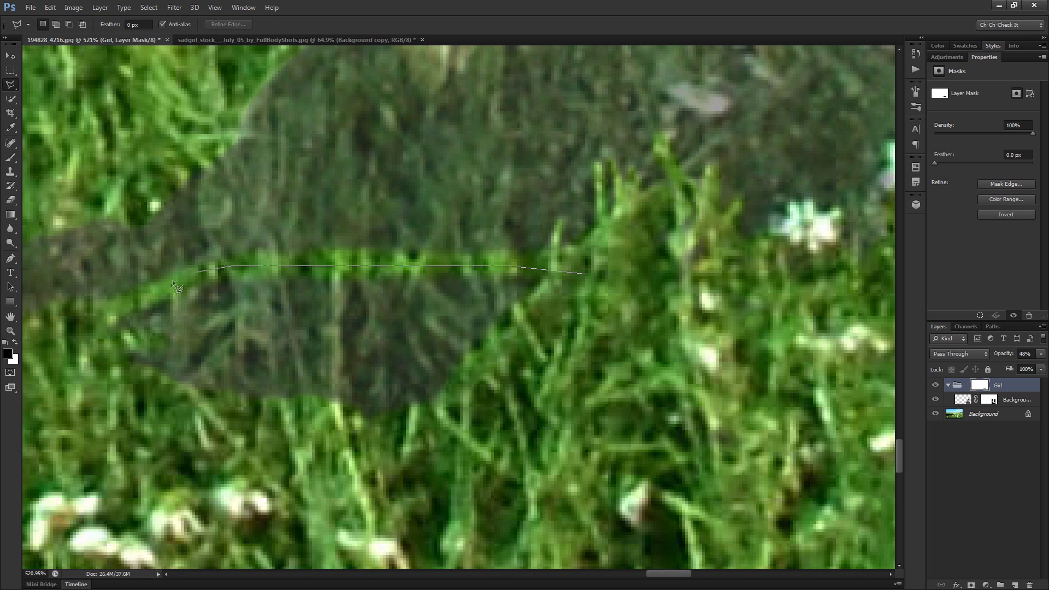
pyautogui.click(388, 490)
pyautogui.doubleClick(566, 446)
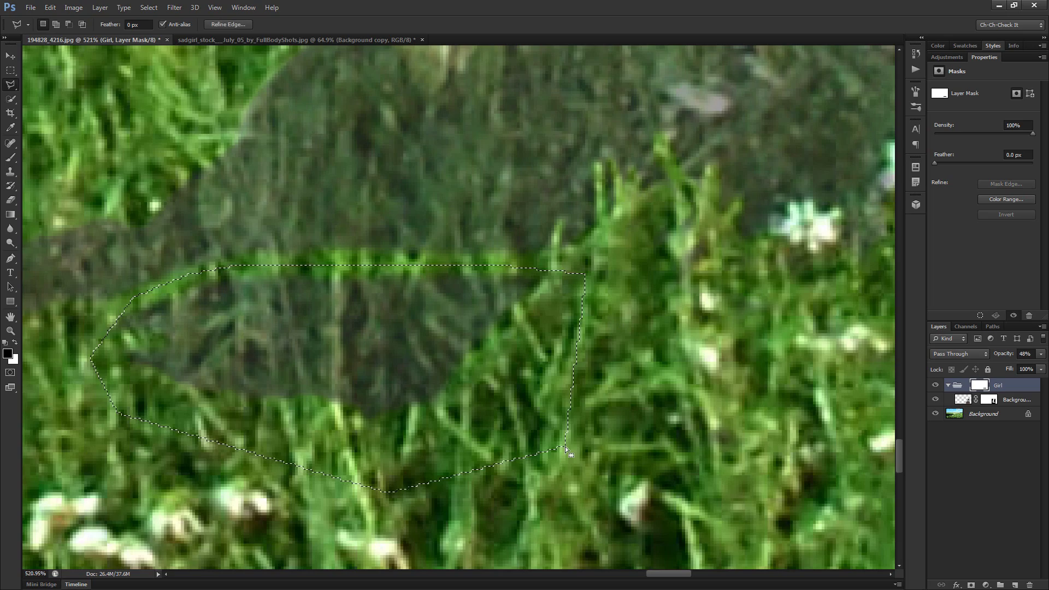
pyautogui.hotkey('ctrl', 'd')
pyautogui.press('b')
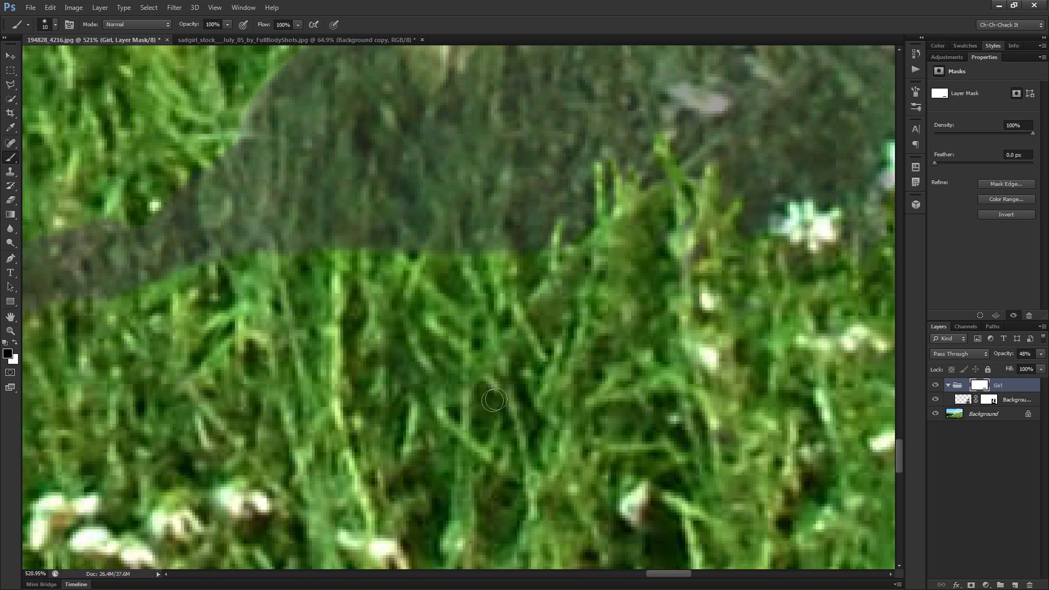
# Reduce the brush to 2 and mask thin grass blades over the left tail's lower edge near where it meets the skirt
pyautogui.scroll(-5, 481, 357)
pyautogui.scroll(6, 315, 343)
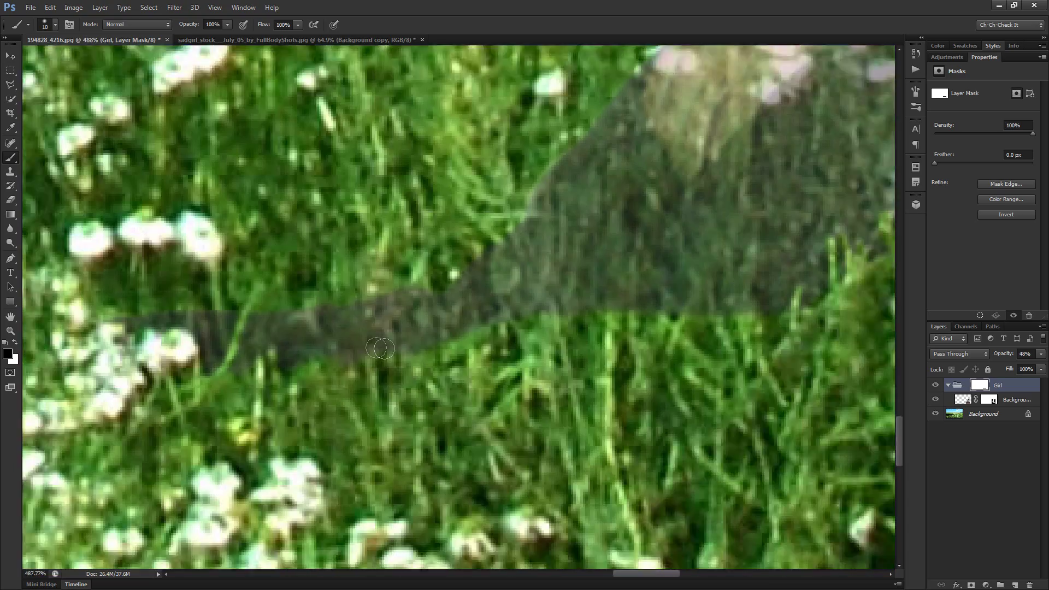
pyautogui.press('[')
pyautogui.press('[')
pyautogui.press('[')
pyautogui.scroll(2, 453, 338)
pyautogui.press('[')
pyautogui.press('[')
pyautogui.press('[')
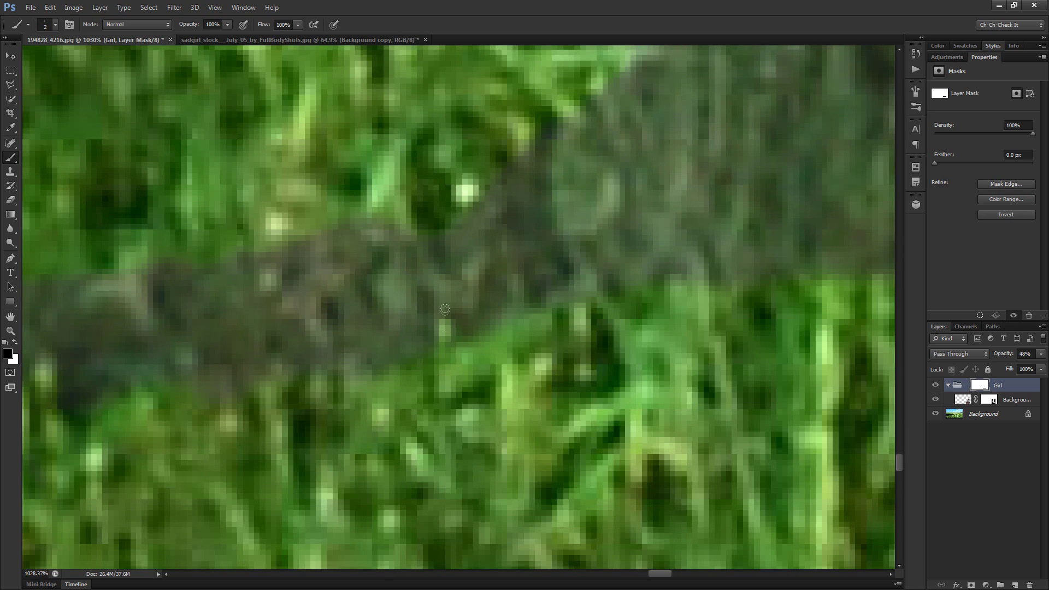
pyautogui.moveTo(432, 277); pyautogui.dragTo(457, 326)
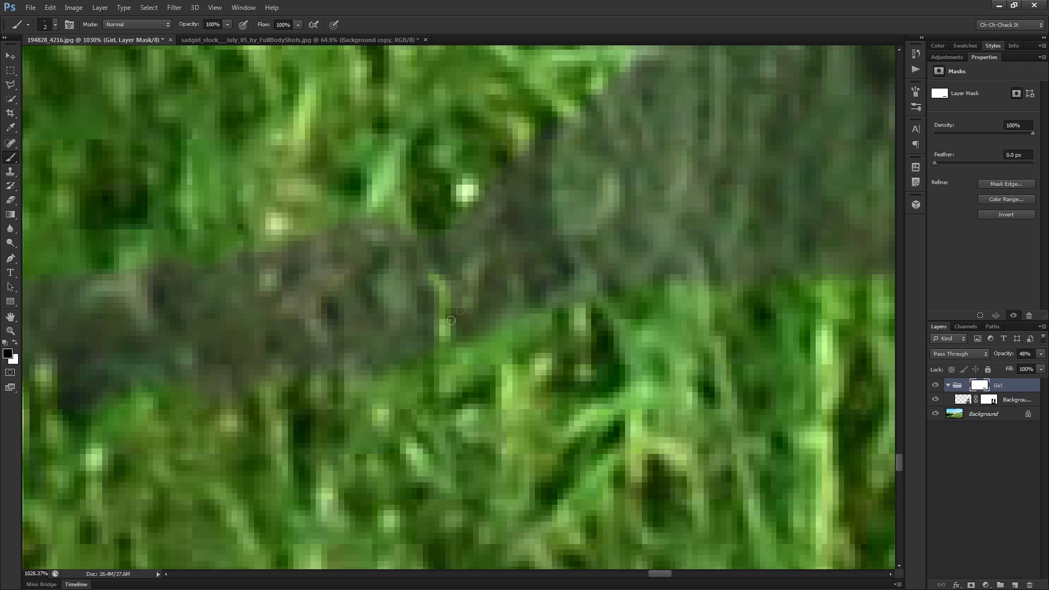
pyautogui.moveTo(514, 293); pyautogui.dragTo(513, 322)
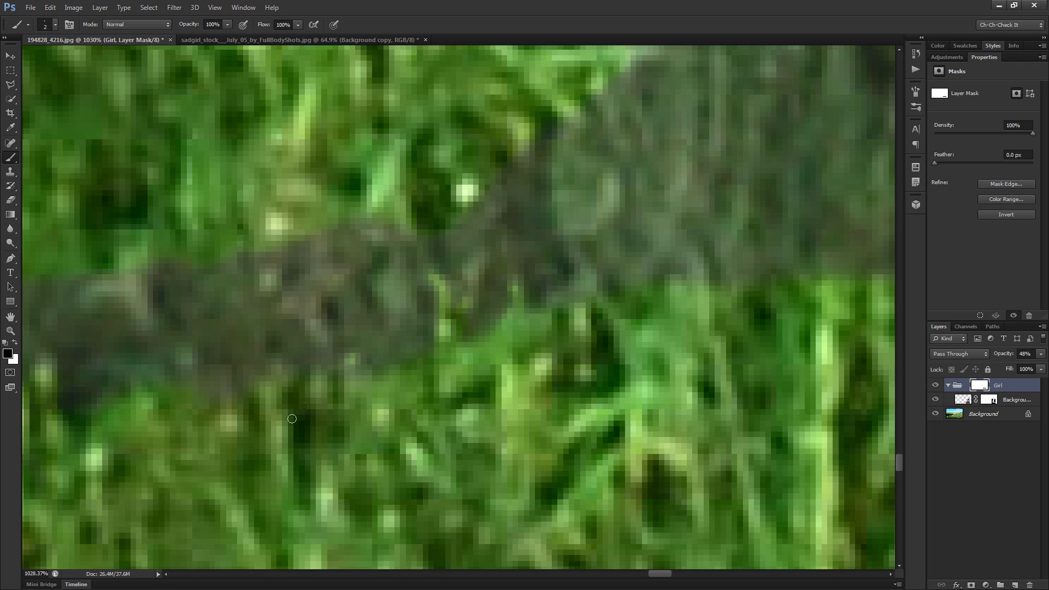
# Mask a few more thin grass blades into the lower edge along the middle of the left tail
pyautogui.moveTo(318, 330)
pyautogui.mouseDown()
pyautogui.moveTo(327, 416)
pyautogui.moveTo(321, 335)
pyautogui.moveTo(277, 381)
pyautogui.mouseUp()
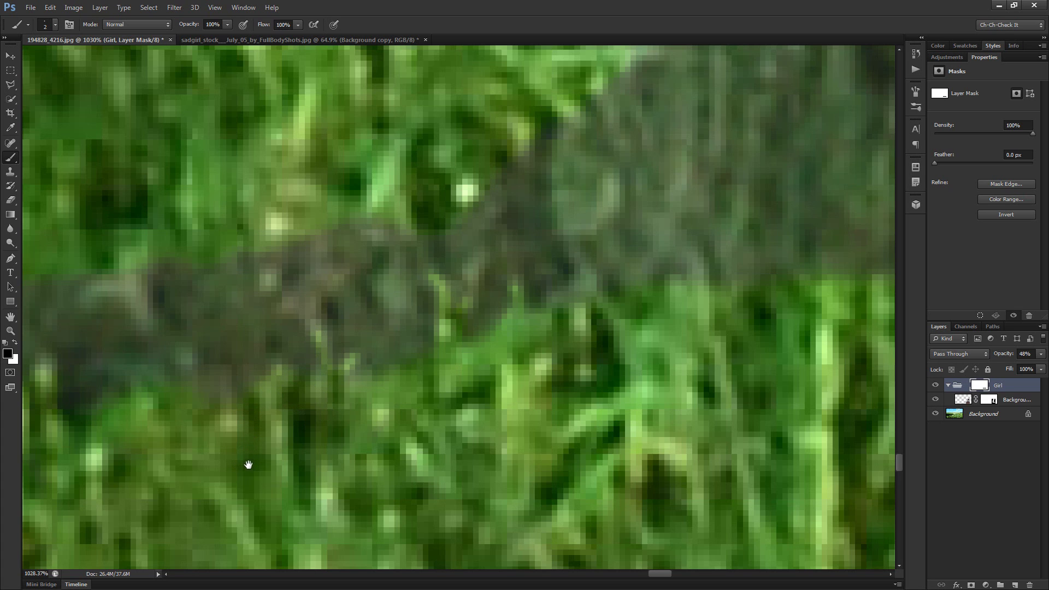
pyautogui.moveTo(248, 465); pyautogui.dragTo(447, 452)
pyautogui.moveTo(442, 402); pyautogui.dragTo(432, 380)
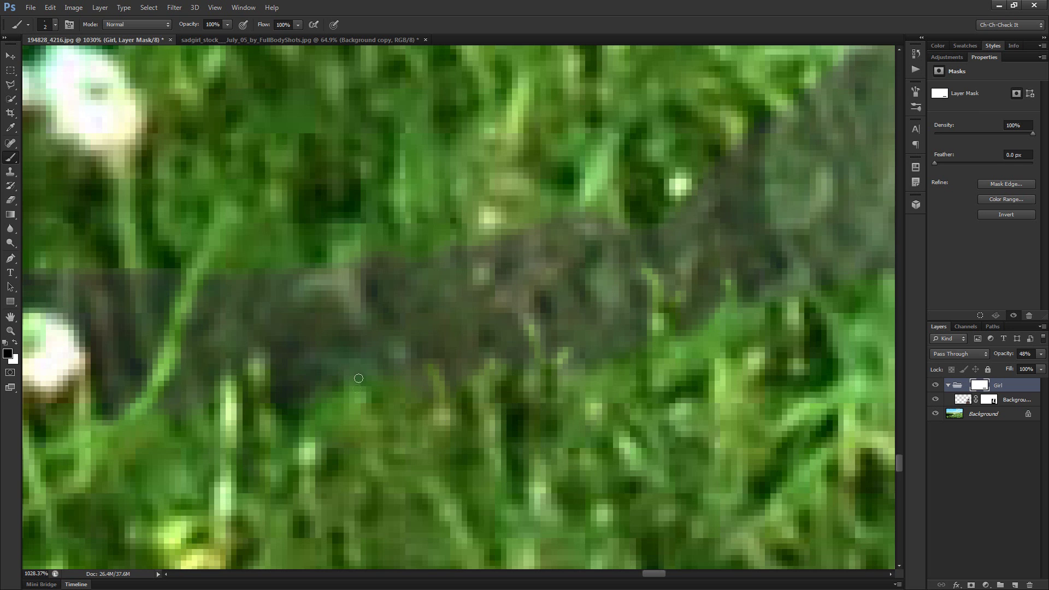
pyautogui.moveTo(353, 435)
pyautogui.mouseDown()
pyautogui.moveTo(460, 429)
pyautogui.moveTo(447, 321)
pyautogui.mouseUp()
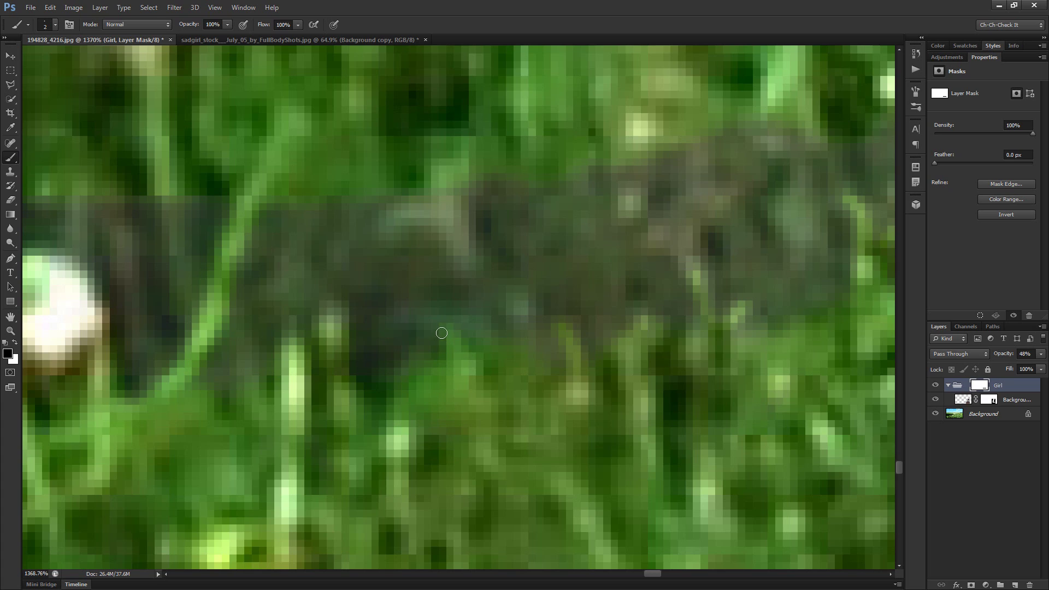
# Enlarge the brush to 5 and touch up the left tail's lower edge with white around the blades
pyautogui.press('x')
pyautogui.press(']')
pyautogui.press(']')
pyautogui.press(']')
pyautogui.moveTo(592, 335); pyautogui.dragTo(557, 382)
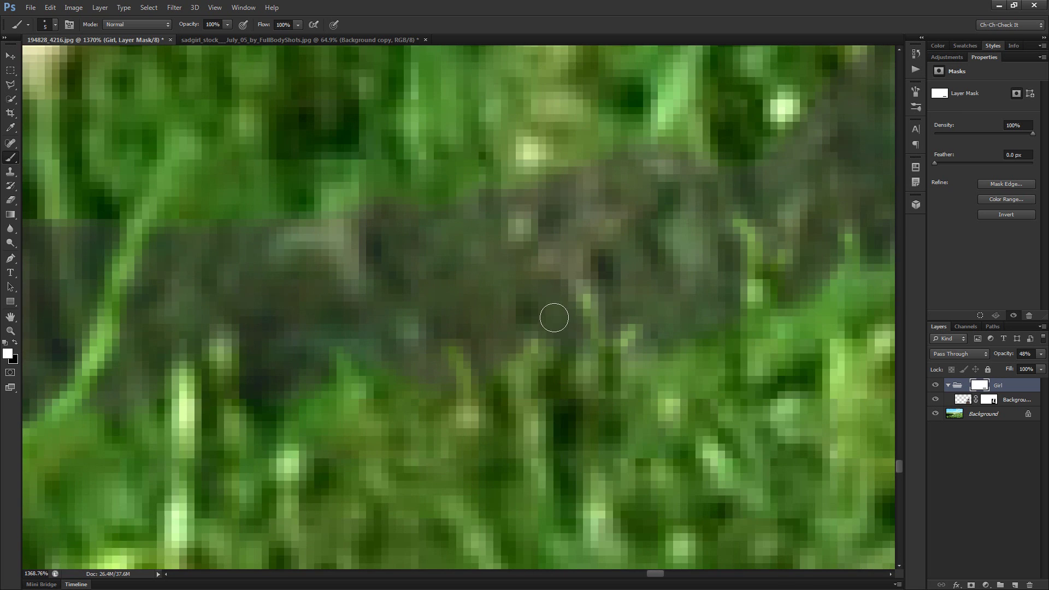
pyautogui.scroll(-3, 709, 280)
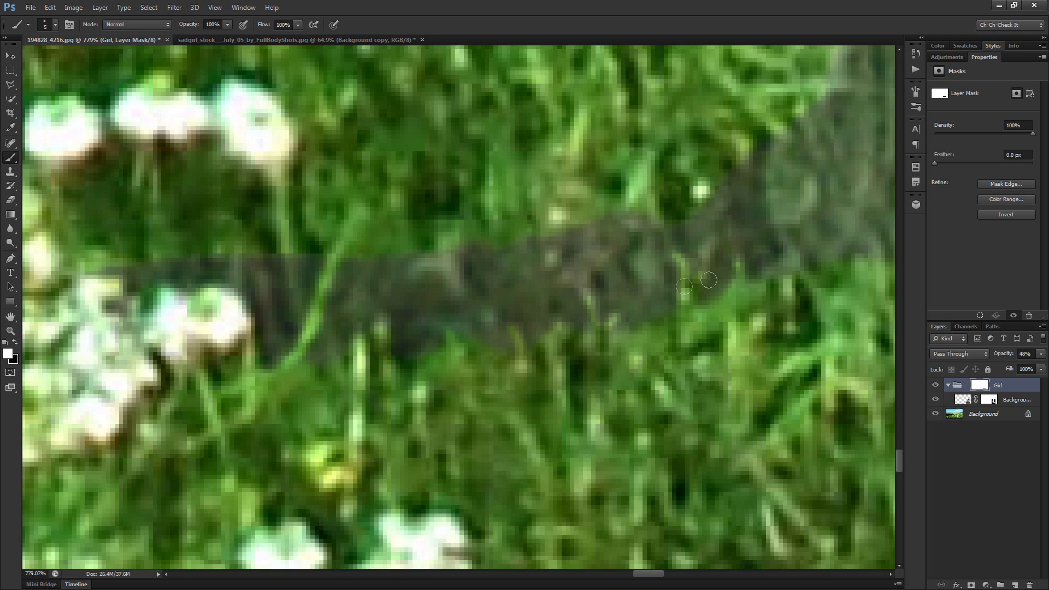
pyautogui.scroll(3, 546, 328)
pyautogui.scroll(-1, 568, 284)
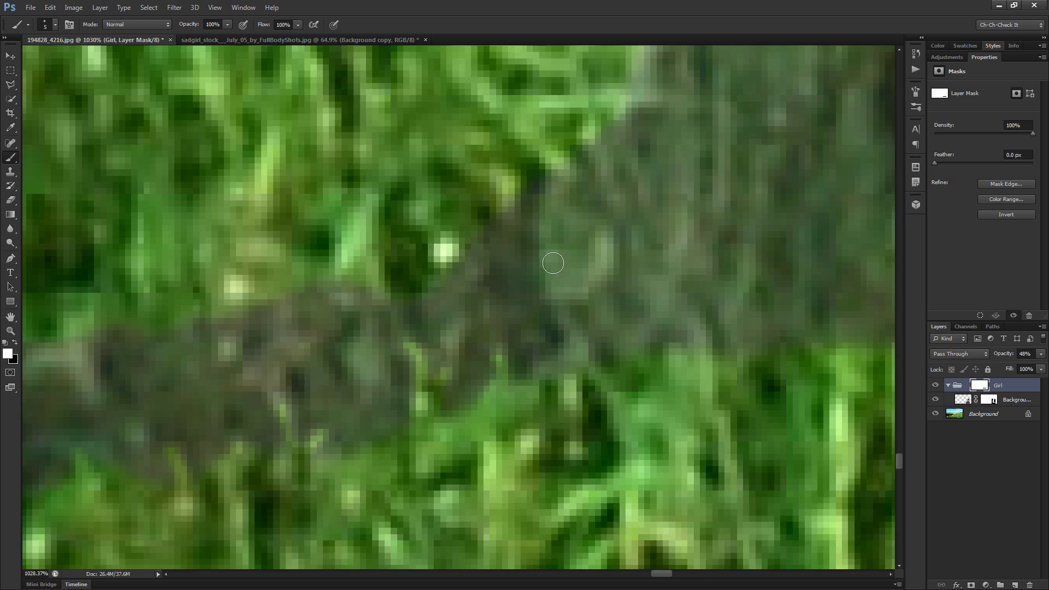
pyautogui.scroll(-5, 553, 263)
# Return to black at brush size 2 and mask grass tips over the curved skirt edge where the left tail begins
pyautogui.press('x')
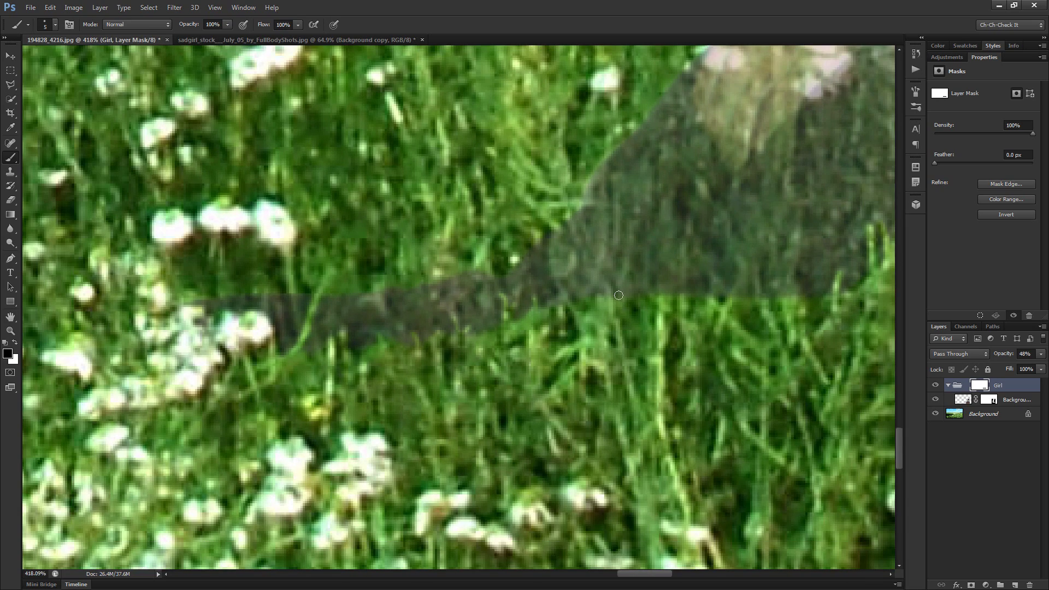
pyautogui.press('[')
pyautogui.press('[')
pyautogui.press('[')
pyautogui.press('[')
pyautogui.scroll(4, 618, 293)
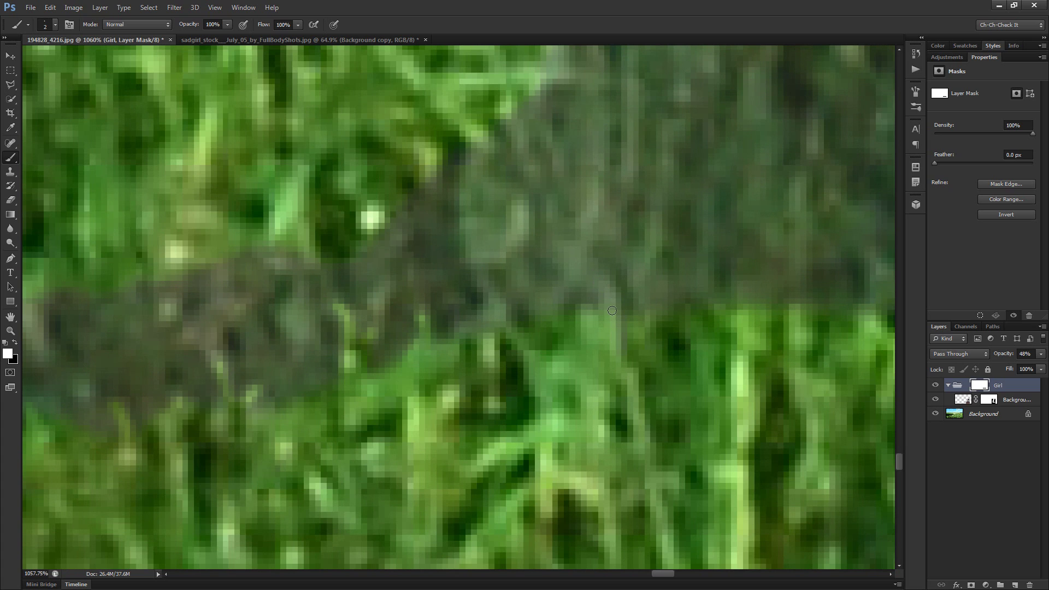
pyautogui.press('x')
pyautogui.moveTo(595, 280); pyautogui.dragTo(616, 347)
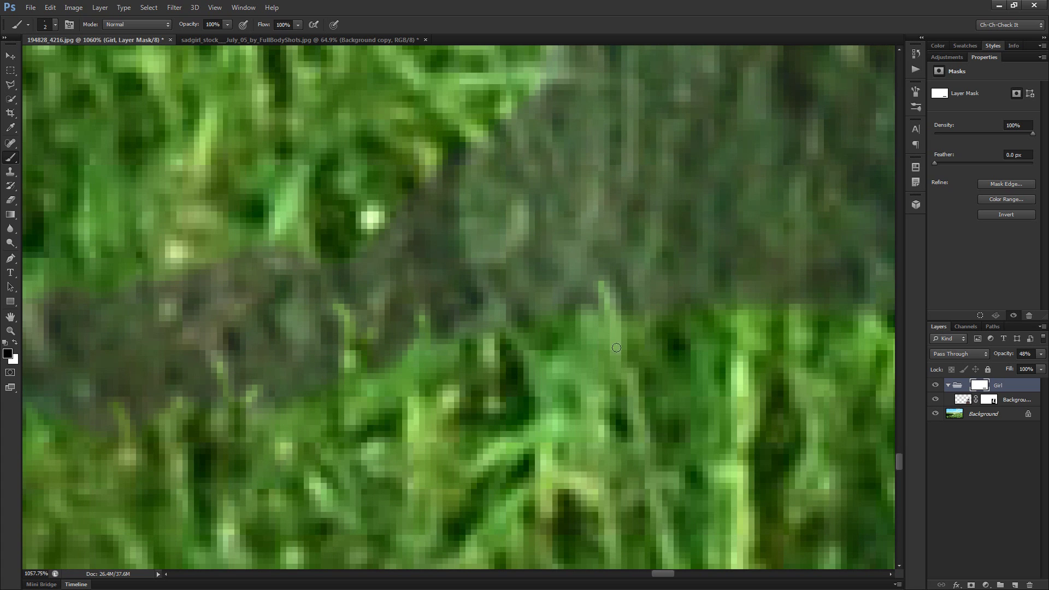
pyautogui.moveTo(601, 309)
pyautogui.mouseDown()
pyautogui.moveTo(608, 286)
pyautogui.moveTo(617, 317)
pyautogui.moveTo(587, 330)
pyautogui.moveTo(574, 284)
pyautogui.moveTo(559, 372)
pyautogui.moveTo(545, 316)
pyautogui.mouseUp()
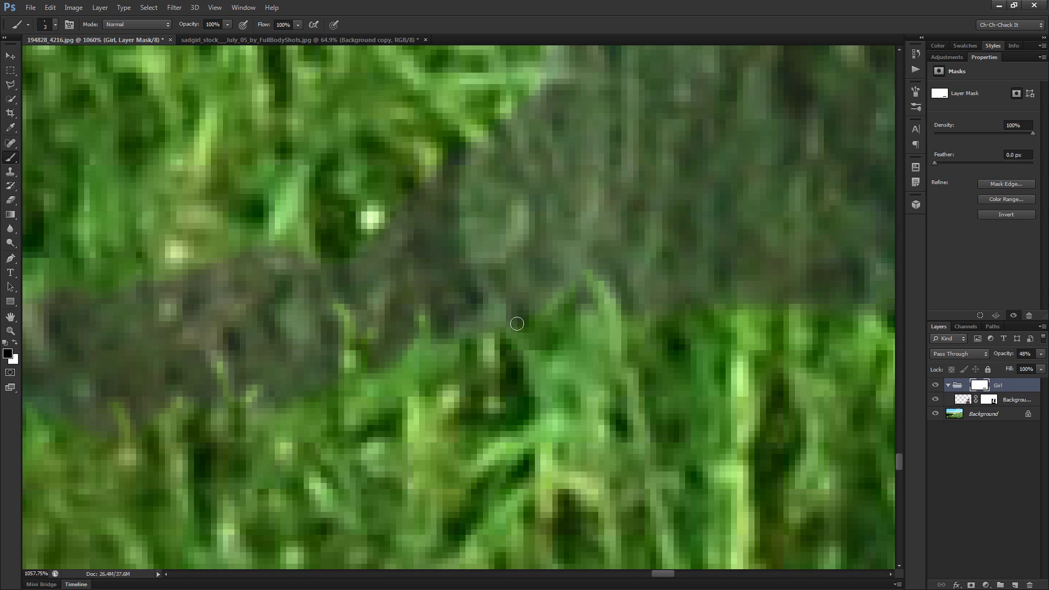
pyautogui.moveTo(496, 320); pyautogui.dragTo(479, 337)
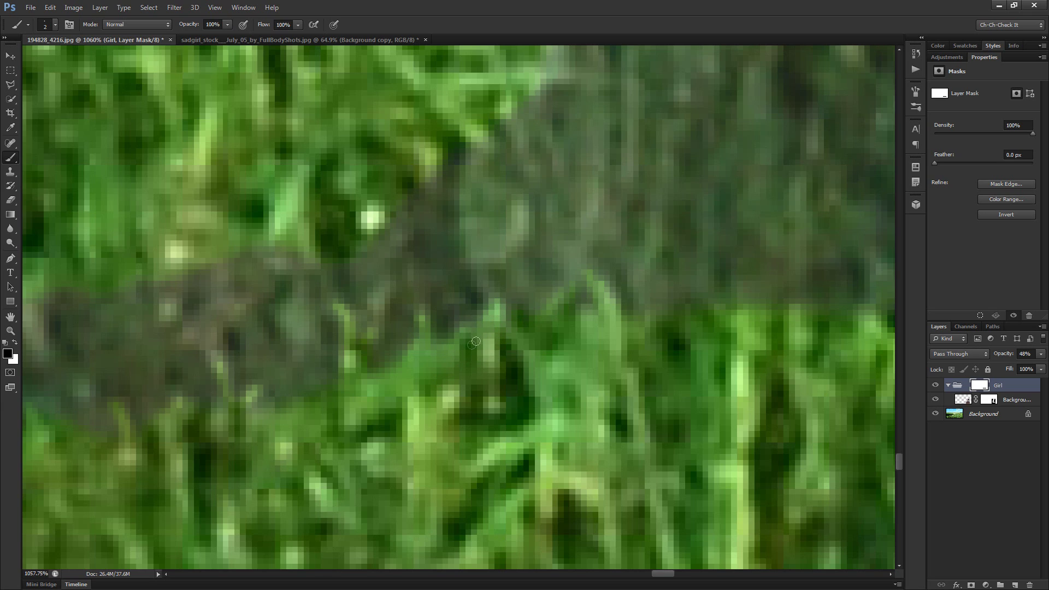
# Mask tall pointed grass blades over the straight lower skirt edge, just left of the existing tall grass clump
pyautogui.scroll(-3, 500, 350)
pyautogui.moveTo(601, 388); pyautogui.dragTo(510, 374)
pyautogui.scroll(2, 548, 261)
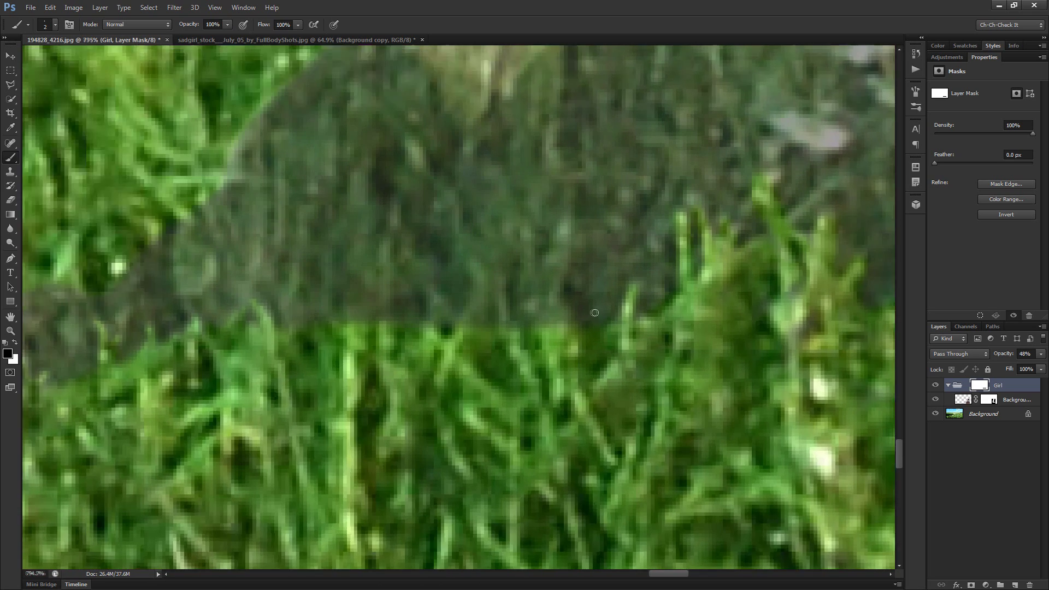
pyautogui.moveTo(557, 219)
pyautogui.mouseDown()
pyautogui.moveTo(535, 304)
pyautogui.moveTo(542, 287)
pyautogui.moveTo(581, 349)
pyautogui.moveTo(532, 327)
pyautogui.moveTo(532, 274)
pyautogui.moveTo(500, 360)
pyautogui.moveTo(511, 292)
pyautogui.mouseUp()
pyautogui.moveTo(526, 256)
pyautogui.mouseDown()
pyautogui.moveTo(500, 361)
pyautogui.moveTo(468, 276)
pyautogui.mouseUp()
pyautogui.moveTo(479, 329); pyautogui.dragTo(474, 300)
pyautogui.moveTo(446, 268)
pyautogui.mouseDown()
pyautogui.moveTo(404, 368)
pyautogui.moveTo(440, 285)
pyautogui.mouseUp()
pyautogui.moveTo(417, 335); pyautogui.dragTo(449, 276)
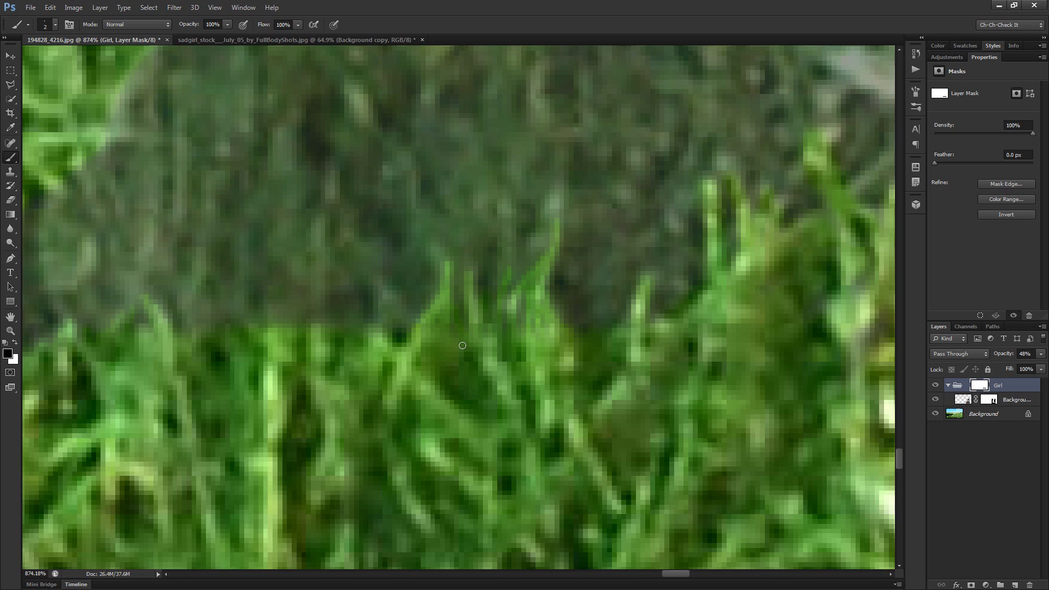
pyautogui.moveTo(416, 321)
pyautogui.mouseDown()
pyautogui.moveTo(383, 277)
pyautogui.moveTo(408, 325)
pyautogui.moveTo(374, 284)
pyautogui.moveTo(393, 341)
pyautogui.moveTo(387, 308)
pyautogui.moveTo(373, 344)
pyautogui.moveTo(409, 340)
pyautogui.moveTo(390, 309)
pyautogui.moveTo(383, 323)
pyautogui.moveTo(379, 303)
pyautogui.moveTo(413, 325)
pyautogui.moveTo(384, 268)
pyautogui.mouseUp()
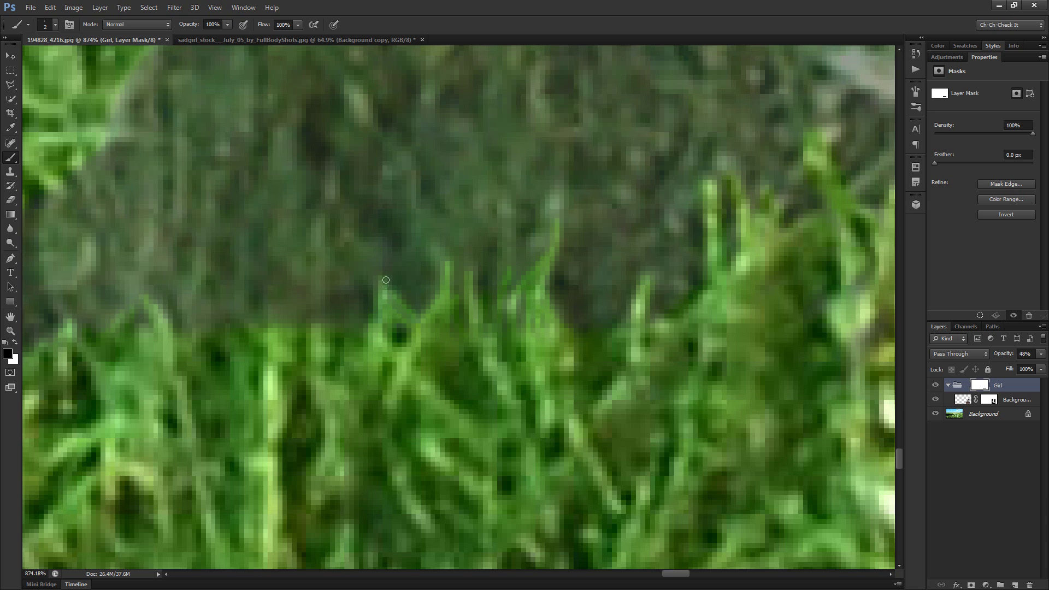
# Mask short grass blades across the remaining straight hem between the new tall blades and the start of the left tail
pyautogui.moveTo(392, 366)
pyautogui.mouseDown()
pyautogui.moveTo(545, 396)
pyautogui.moveTo(514, 371)
pyautogui.mouseUp()
pyautogui.moveTo(489, 266); pyautogui.dragTo(489, 338)
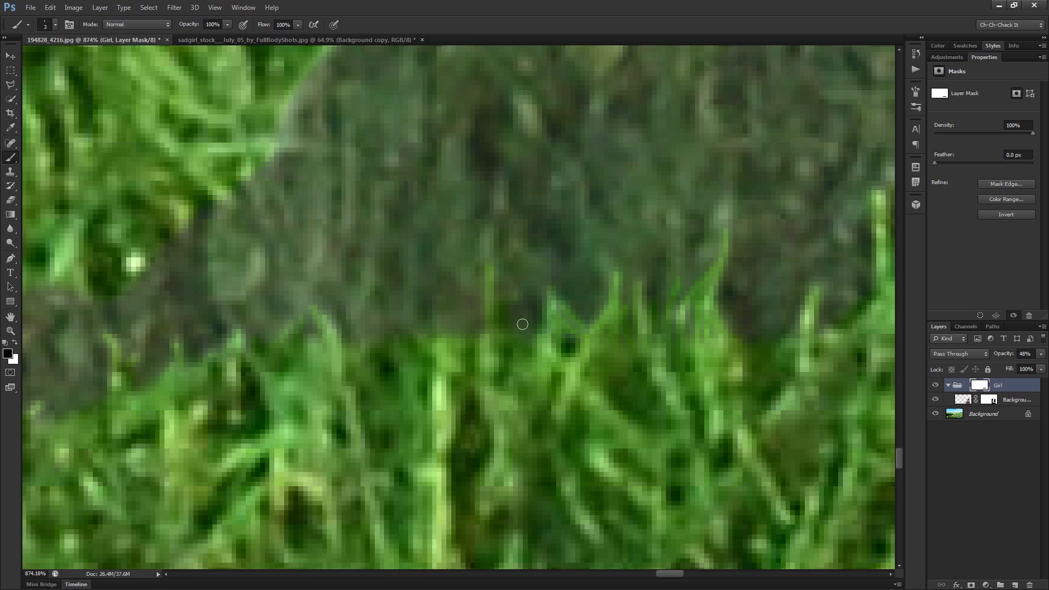
pyautogui.moveTo(474, 303); pyautogui.dragTo(450, 331)
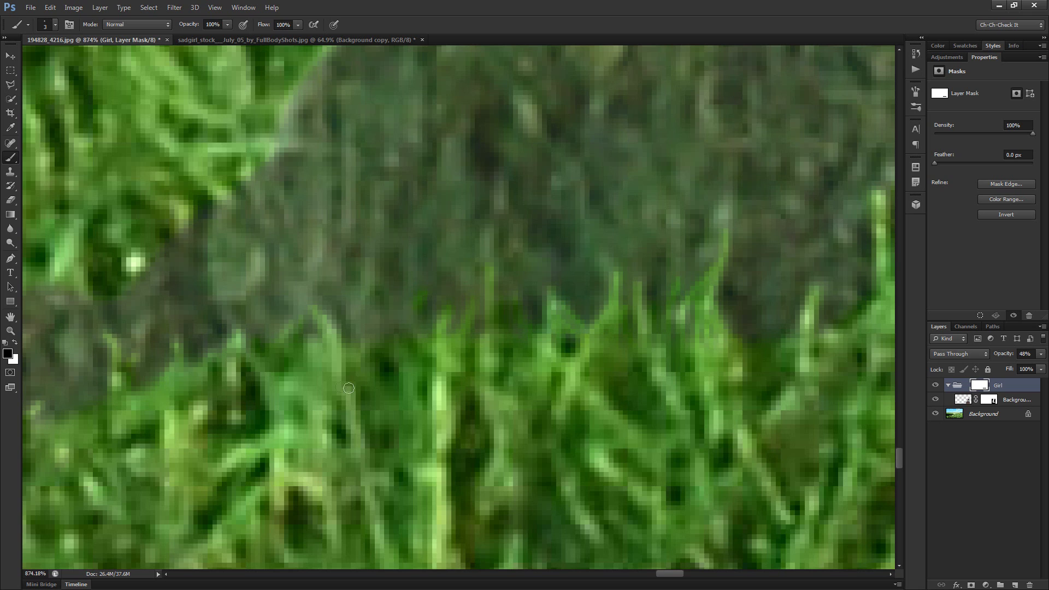
pyautogui.moveTo(412, 315); pyautogui.dragTo(362, 343)
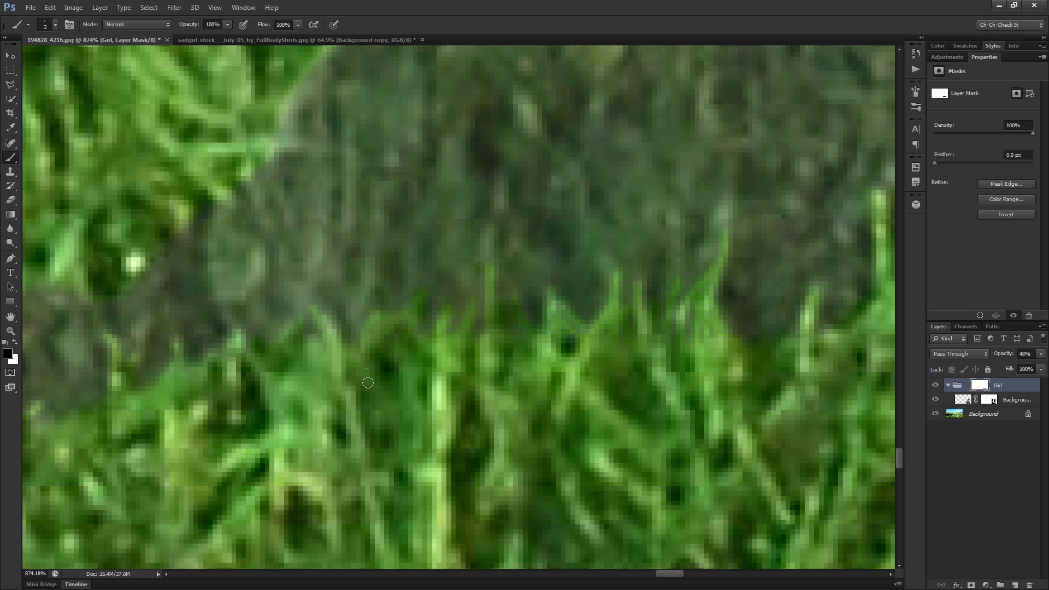
pyautogui.moveTo(365, 293); pyautogui.dragTo(351, 370)
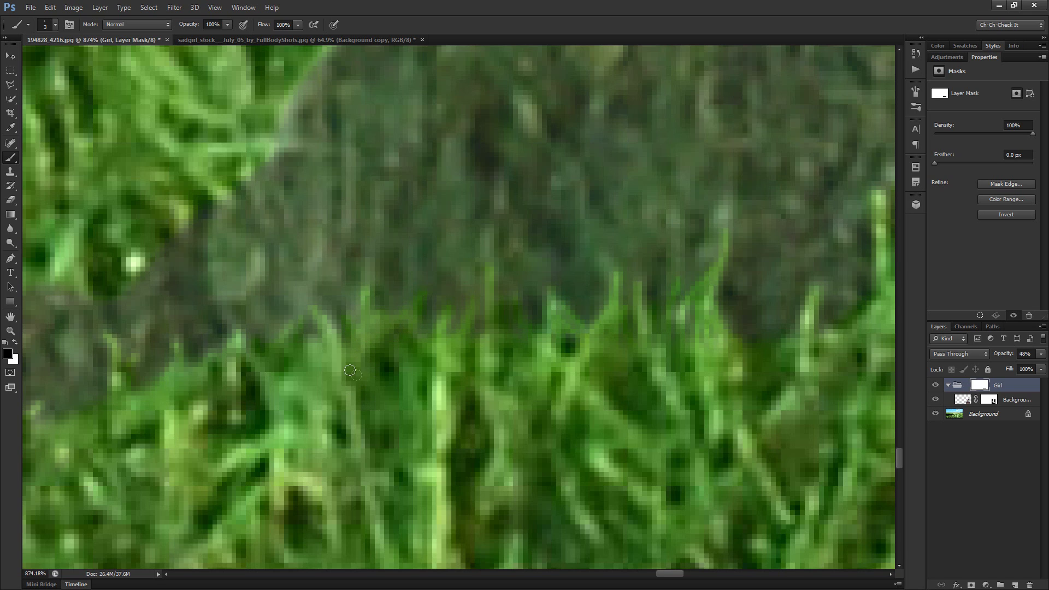
pyautogui.moveTo(381, 294)
pyautogui.mouseDown()
pyautogui.moveTo(404, 323)
pyautogui.moveTo(509, 327)
pyautogui.moveTo(491, 308)
pyautogui.mouseUp()
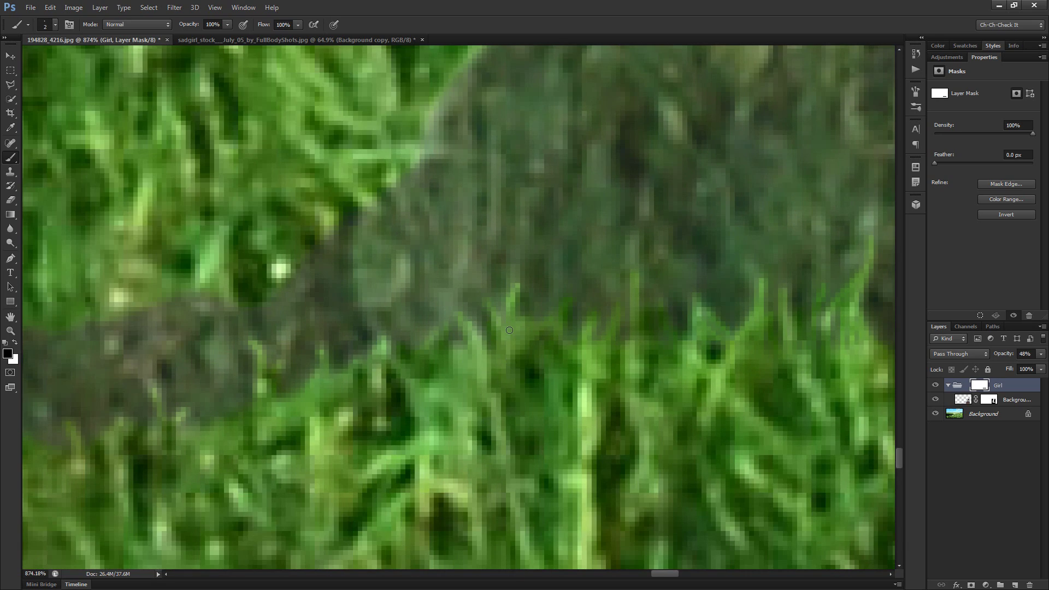
# Mask the skirt off the left petal of the small white flower beside the tall grass clump
pyautogui.moveTo(647, 398); pyautogui.dragTo(447, 401)
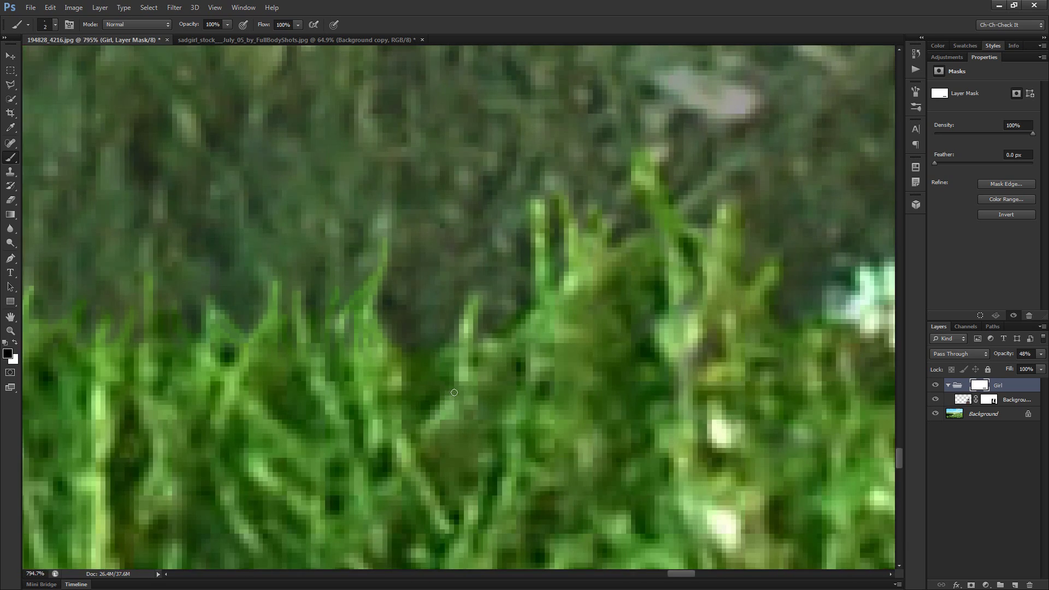
pyautogui.scroll(3, 548, 371)
pyautogui.scroll(-5, 549, 371)
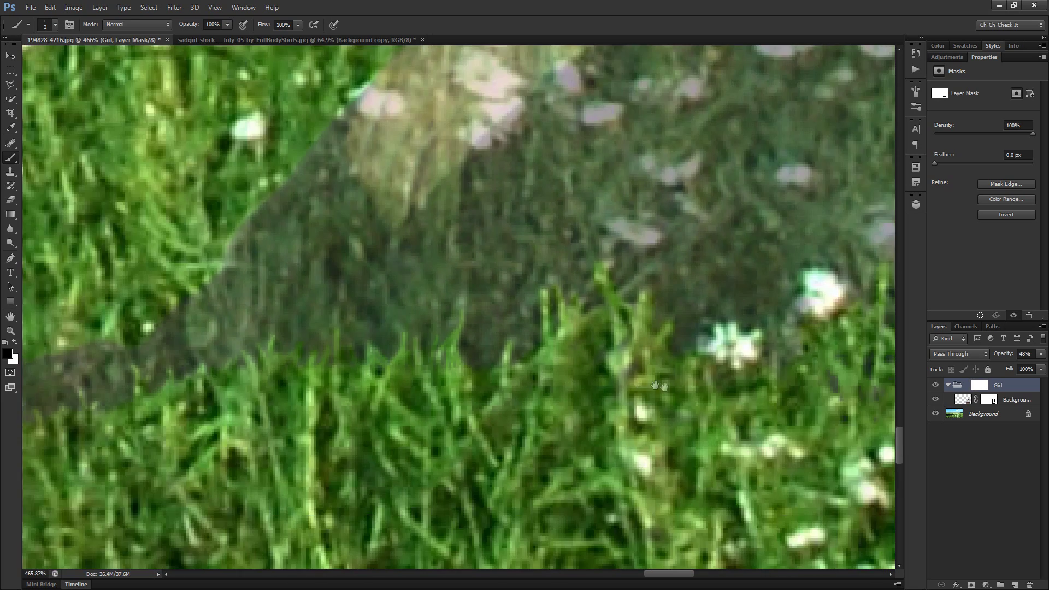
pyautogui.scroll(3, 567, 312)
pyautogui.scroll(4, 567, 312)
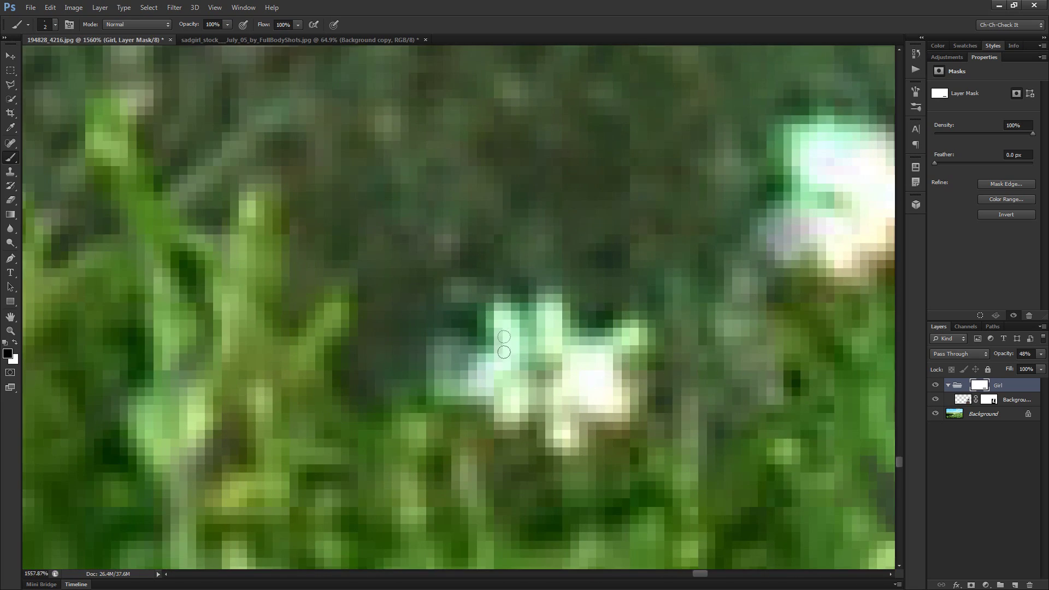
pyautogui.moveTo(458, 384)
pyautogui.mouseDown()
pyautogui.moveTo(467, 353)
pyautogui.moveTo(444, 352)
pyautogui.moveTo(470, 367)
pyautogui.moveTo(460, 375)
pyautogui.moveTo(455, 330)
pyautogui.moveTo(434, 356)
pyautogui.moveTo(476, 353)
pyautogui.moveTo(415, 359)
pyautogui.mouseUp()
pyautogui.press('x')
pyautogui.scroll(-8, 435, 360)
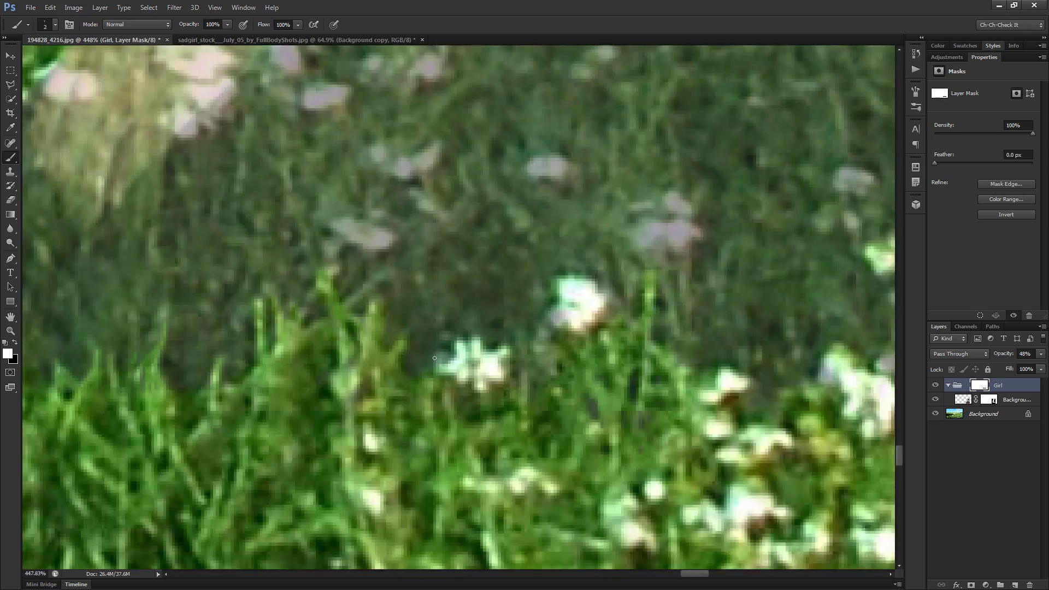
# Enlarge the brush to 4 and mask the skirt off the covered blossoms and stems of the white flower clusters at the hem
pyautogui.press('x')
pyautogui.scroll(4, 643, 355)
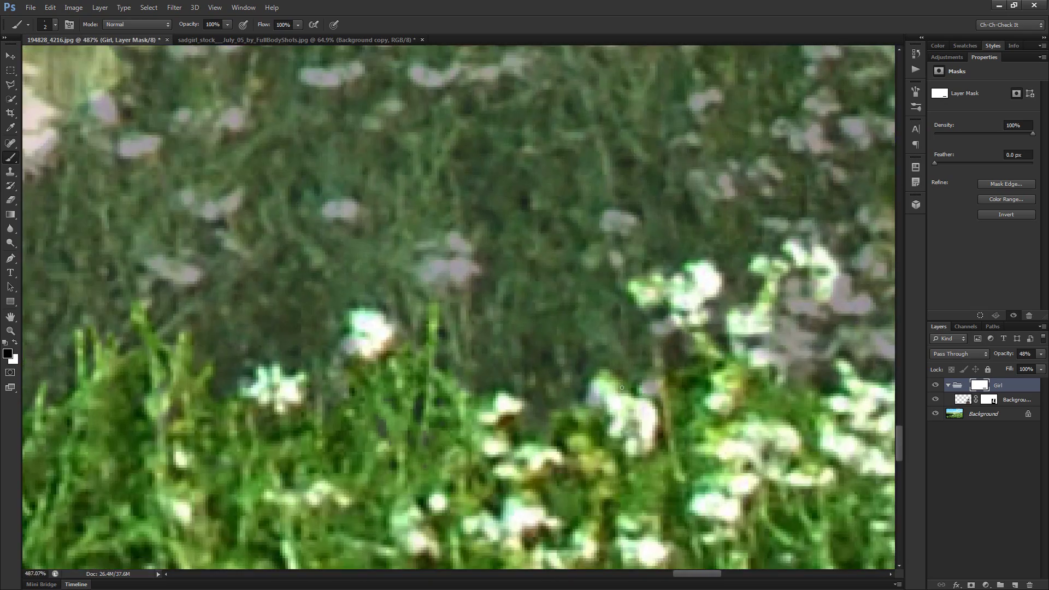
pyautogui.scroll(-7, 634, 372)
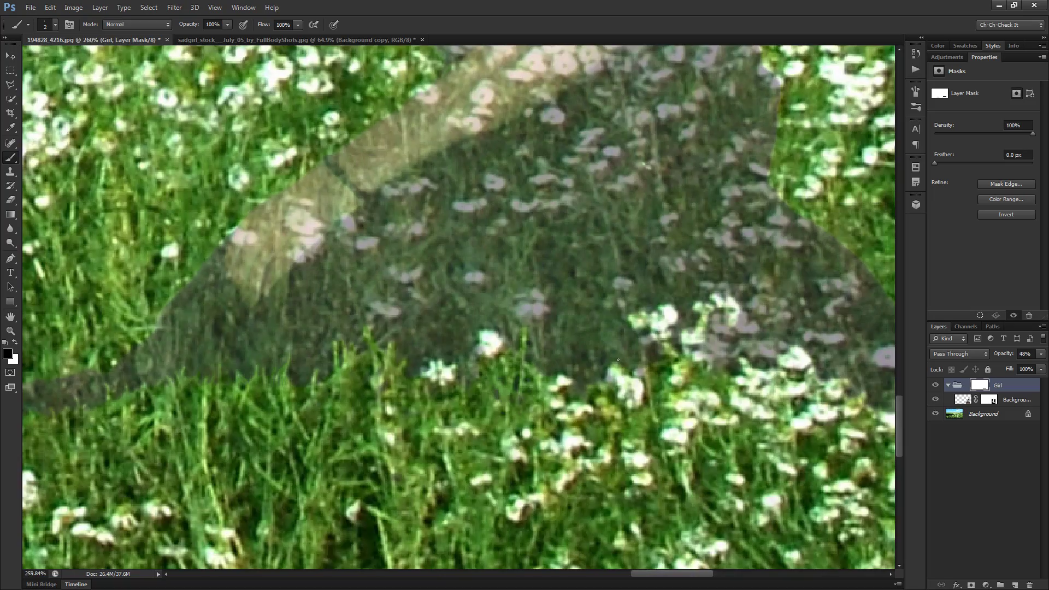
pyautogui.scroll(6, 629, 345)
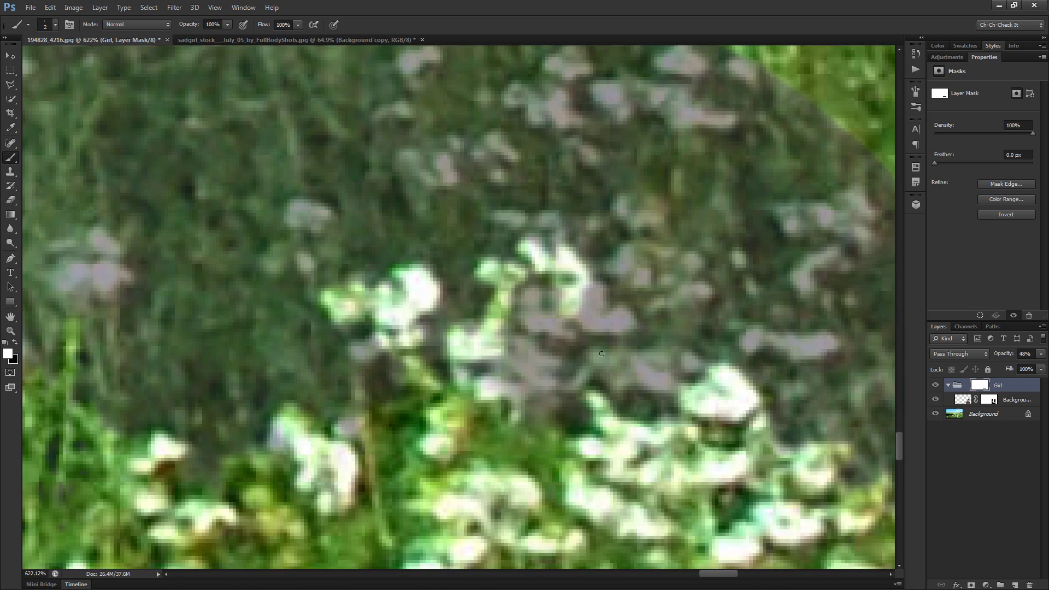
pyautogui.scroll(1, 611, 308)
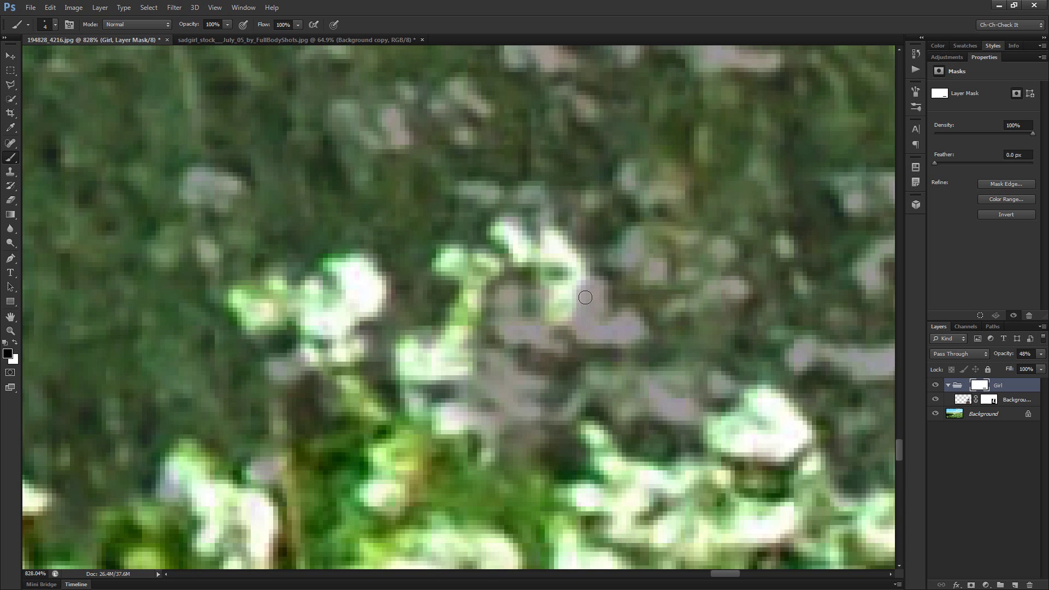
pyautogui.press(']')
pyautogui.moveTo(584, 296)
pyautogui.mouseDown()
pyautogui.moveTo(600, 327)
pyautogui.moveTo(622, 317)
pyautogui.moveTo(639, 327)
pyautogui.moveTo(633, 342)
pyautogui.moveTo(552, 337)
pyautogui.moveTo(588, 334)
pyautogui.moveTo(577, 317)
pyautogui.moveTo(573, 329)
pyautogui.moveTo(563, 267)
pyautogui.moveTo(518, 317)
pyautogui.moveTo(505, 277)
pyautogui.moveTo(482, 281)
pyautogui.moveTo(524, 273)
pyautogui.moveTo(492, 282)
pyautogui.moveTo(484, 269)
pyautogui.moveTo(512, 245)
pyautogui.moveTo(508, 231)
pyautogui.moveTo(513, 290)
pyautogui.moveTo(486, 361)
pyautogui.moveTo(427, 388)
pyautogui.moveTo(448, 407)
pyautogui.moveTo(430, 413)
pyautogui.moveTo(296, 363)
pyautogui.moveTo(283, 371)
pyautogui.moveTo(324, 380)
pyautogui.moveTo(362, 427)
pyautogui.moveTo(331, 399)
pyautogui.moveTo(333, 466)
pyautogui.moveTo(287, 454)
pyautogui.moveTo(281, 417)
pyautogui.moveTo(278, 456)
pyautogui.moveTo(277, 423)
pyautogui.moveTo(251, 463)
pyautogui.moveTo(271, 449)
pyautogui.moveTo(267, 480)
pyautogui.moveTo(262, 457)
pyautogui.mouseUp()
pyautogui.press(']')
pyautogui.press(']')
pyautogui.press('[')
pyautogui.press('[')
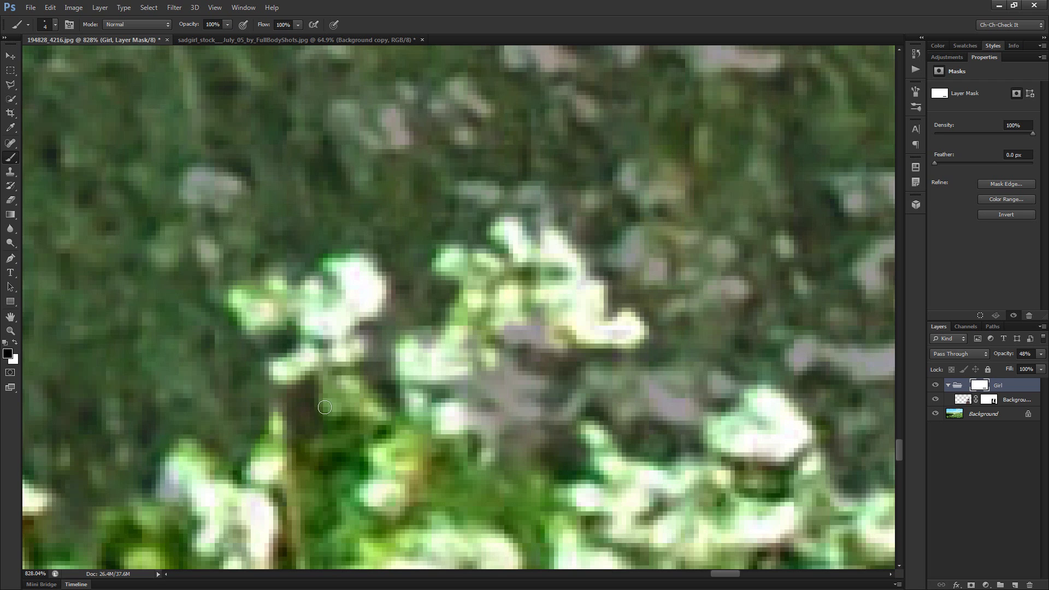
# Mask the skirt off the covered lower blossoms of the largest white flower cluster at the hem and the gaps beside them
pyautogui.moveTo(471, 343)
pyautogui.mouseDown()
pyautogui.moveTo(528, 313)
pyautogui.moveTo(564, 311)
pyautogui.moveTo(535, 311)
pyautogui.moveTo(544, 329)
pyautogui.moveTo(510, 335)
pyautogui.moveTo(468, 417)
pyautogui.moveTo(474, 389)
pyautogui.moveTo(441, 380)
pyautogui.moveTo(417, 355)
pyautogui.moveTo(488, 409)
pyautogui.moveTo(492, 388)
pyautogui.moveTo(506, 471)
pyautogui.moveTo(494, 388)
pyautogui.moveTo(605, 333)
pyautogui.moveTo(543, 351)
pyautogui.mouseUp()
pyautogui.press(']')
pyautogui.press(']')
pyautogui.press(']')
pyautogui.press('[')
pyautogui.press('[')
pyautogui.press('[')
pyautogui.moveTo(561, 351)
pyautogui.mouseDown()
pyautogui.moveTo(537, 337)
pyautogui.moveTo(523, 360)
pyautogui.moveTo(502, 346)
pyautogui.moveTo(504, 392)
pyautogui.moveTo(538, 388)
pyautogui.moveTo(499, 383)
pyautogui.moveTo(523, 381)
pyautogui.moveTo(502, 371)
pyautogui.moveTo(536, 401)
pyautogui.moveTo(517, 409)
pyautogui.mouseUp()
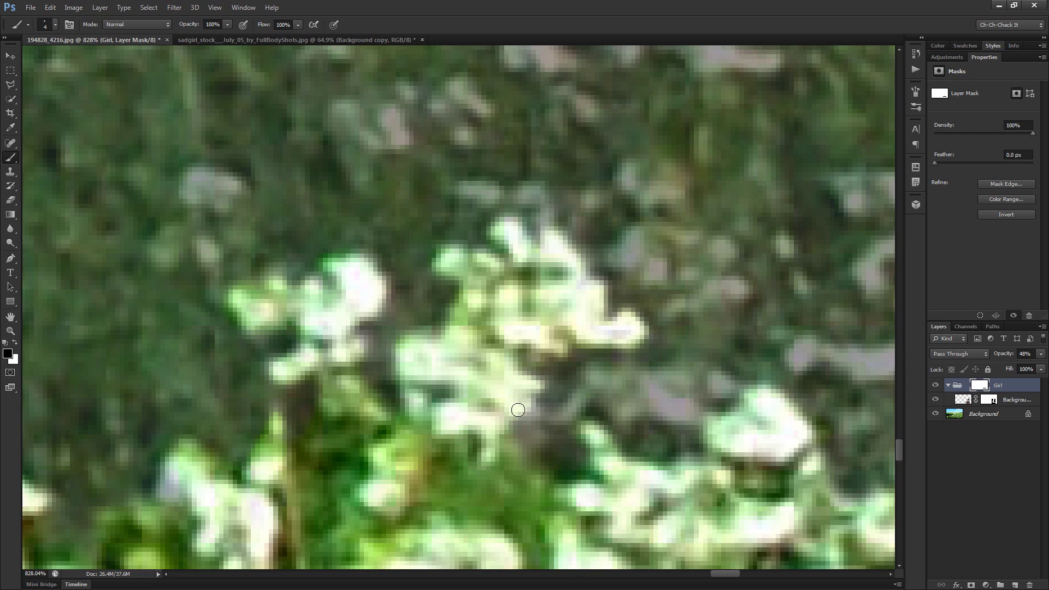
pyautogui.moveTo(583, 418)
pyautogui.mouseDown()
pyautogui.moveTo(530, 418)
pyautogui.moveTo(576, 380)
pyautogui.moveTo(561, 379)
pyautogui.moveTo(497, 405)
pyautogui.moveTo(509, 406)
pyautogui.moveTo(480, 392)
pyautogui.moveTo(431, 437)
pyautogui.moveTo(495, 465)
pyautogui.moveTo(448, 448)
pyautogui.moveTo(533, 501)
pyautogui.moveTo(493, 436)
pyautogui.moveTo(519, 459)
pyautogui.mouseUp()
# Enlarge the brush to 7 and mask the skirt off the blossoms between the tall cluster and the rounded white flower beside it
pyautogui.press(']')
pyautogui.press(']')
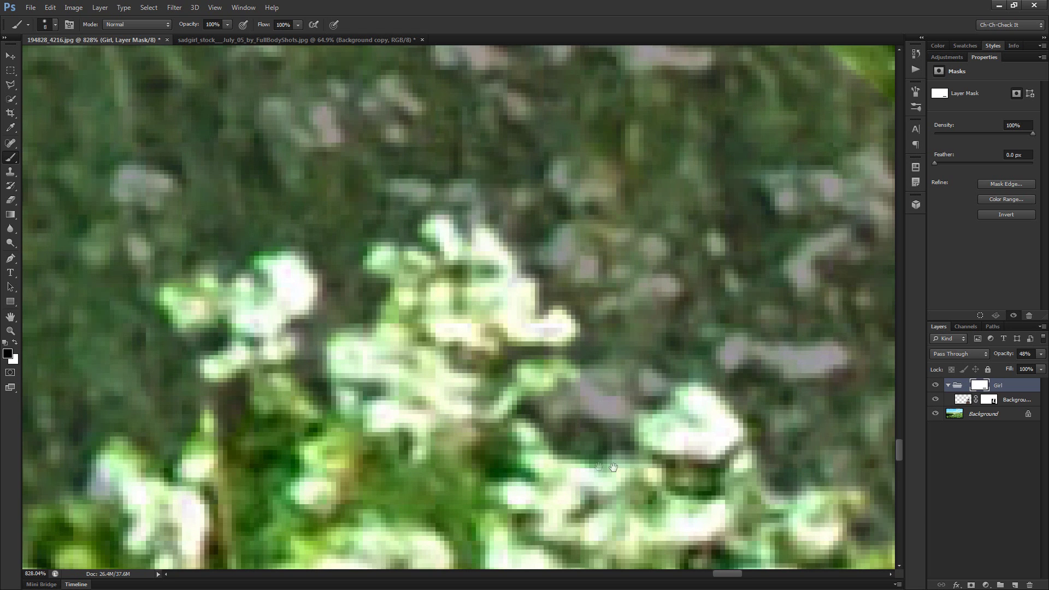
pyautogui.moveTo(634, 456); pyautogui.dragTo(543, 451)
pyautogui.press('[')
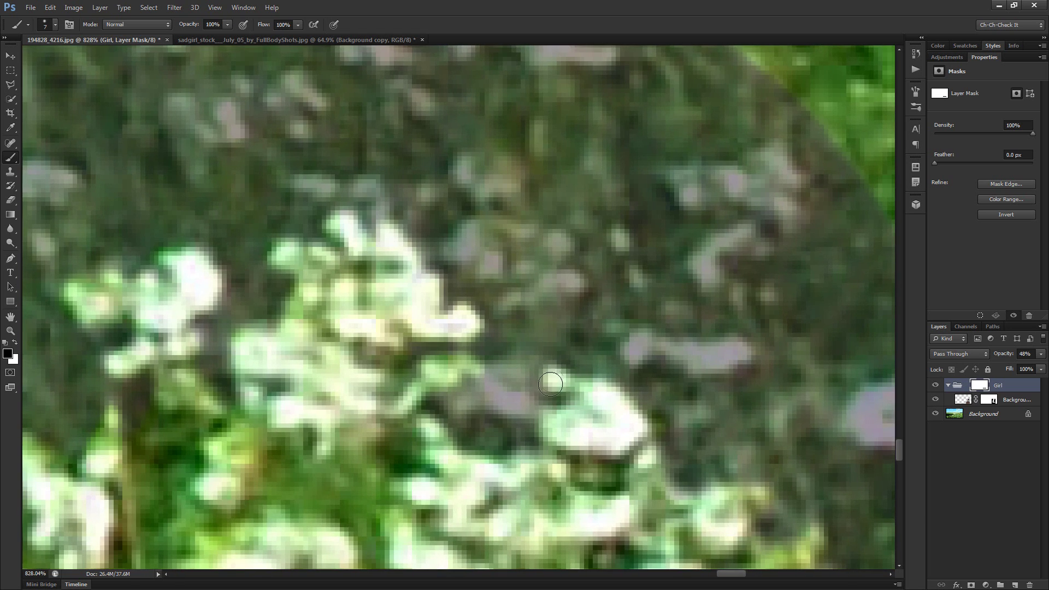
pyautogui.moveTo(510, 376)
pyautogui.mouseDown()
pyautogui.moveTo(431, 387)
pyautogui.moveTo(441, 455)
pyautogui.moveTo(443, 424)
pyautogui.moveTo(531, 408)
pyautogui.moveTo(521, 416)
pyautogui.moveTo(549, 435)
pyautogui.moveTo(472, 438)
pyautogui.moveTo(526, 434)
pyautogui.moveTo(490, 438)
pyautogui.moveTo(517, 466)
pyautogui.mouseUp()
pyautogui.scroll(-5, 524, 463)
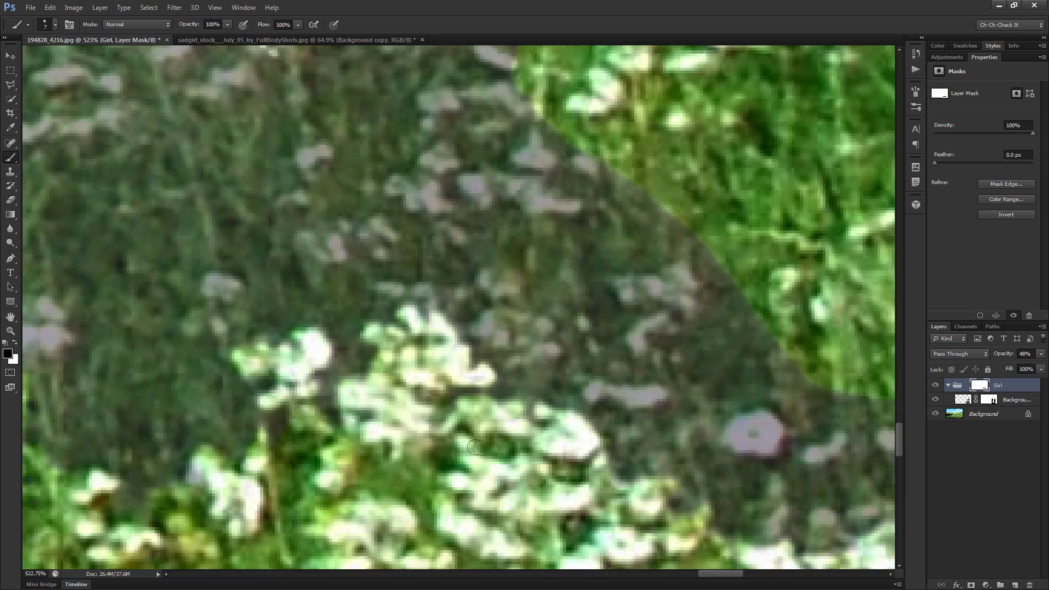
pyautogui.scroll(-6, 541, 457)
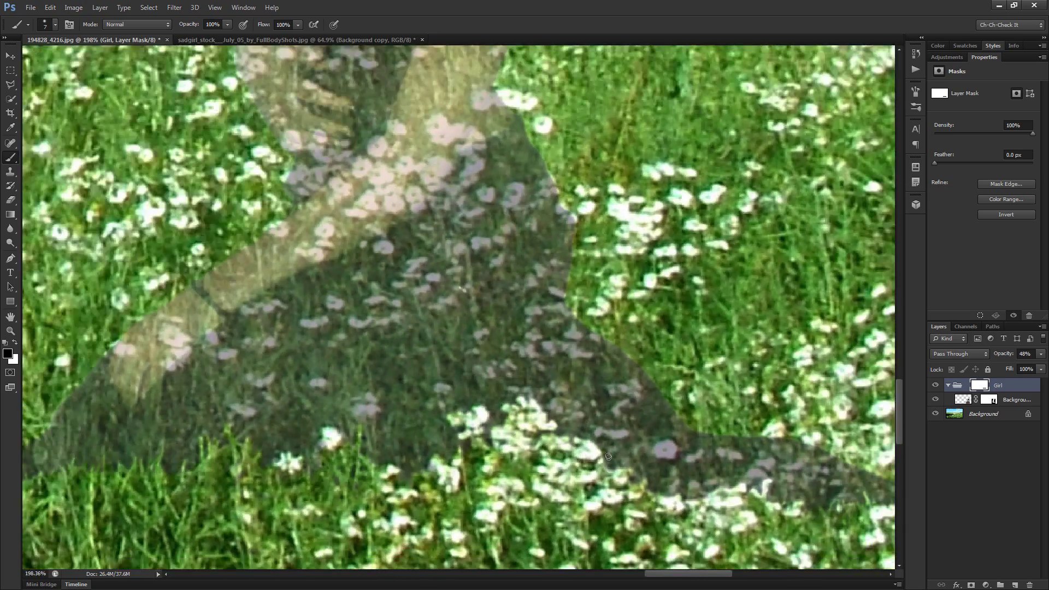
# Mask the skirt off a small white flower above the hem grass, including its upper petal and two thin stems down to the grass
pyautogui.scroll(6, 605, 452)
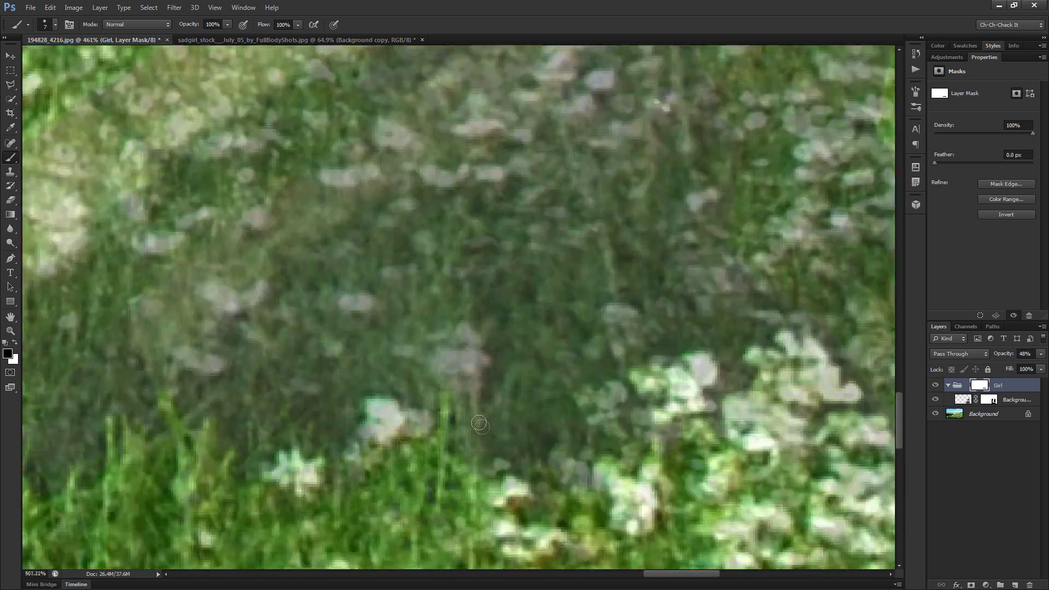
pyautogui.scroll(2, 479, 425)
pyautogui.press('[')
pyautogui.press('[')
pyautogui.moveTo(497, 349)
pyautogui.mouseDown()
pyautogui.moveTo(475, 351)
pyautogui.moveTo(469, 338)
pyautogui.moveTo(437, 336)
pyautogui.moveTo(412, 361)
pyautogui.moveTo(447, 353)
pyautogui.moveTo(477, 370)
pyautogui.moveTo(461, 355)
pyautogui.moveTo(434, 358)
pyautogui.moveTo(479, 332)
pyautogui.mouseUp()
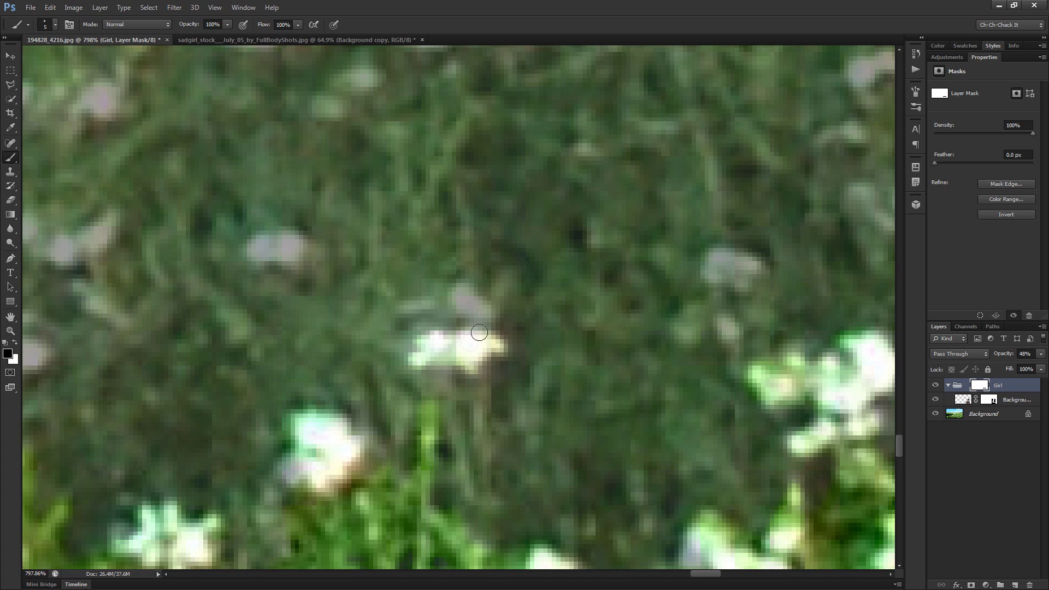
pyautogui.moveTo(466, 297)
pyautogui.mouseDown()
pyautogui.moveTo(483, 326)
pyautogui.moveTo(468, 338)
pyautogui.moveTo(451, 404)
pyautogui.moveTo(466, 484)
pyautogui.moveTo(446, 562)
pyautogui.mouseUp()
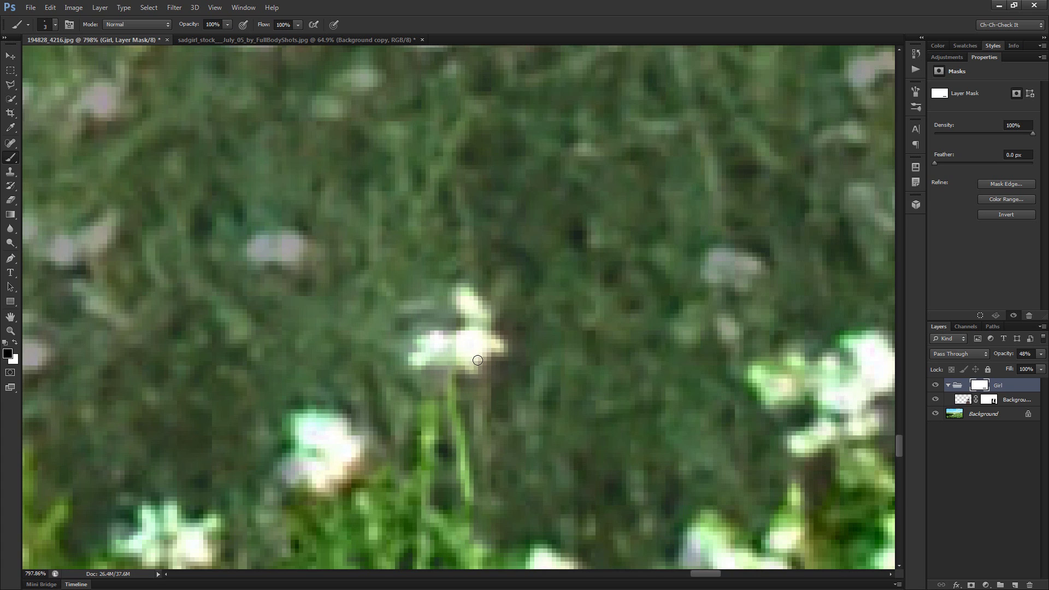
pyautogui.moveTo(483, 354)
pyautogui.mouseDown()
pyautogui.moveTo(481, 465)
pyautogui.moveTo(466, 541)
pyautogui.moveTo(448, 559)
pyautogui.mouseUp()
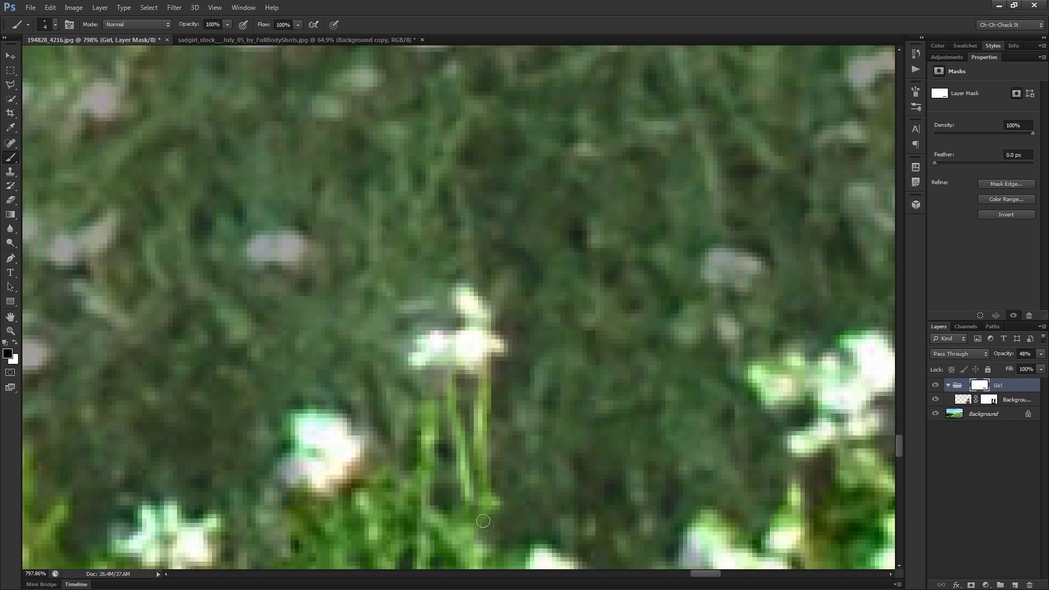
pyautogui.moveTo(455, 506)
pyautogui.mouseDown()
pyautogui.moveTo(440, 503)
pyautogui.moveTo(442, 546)
pyautogui.moveTo(435, 506)
pyautogui.mouseUp()
# Mask the lower-left petal of the round white flower and two short grass blades between it and the spiky flower
pyautogui.scroll(-5, 449, 510)
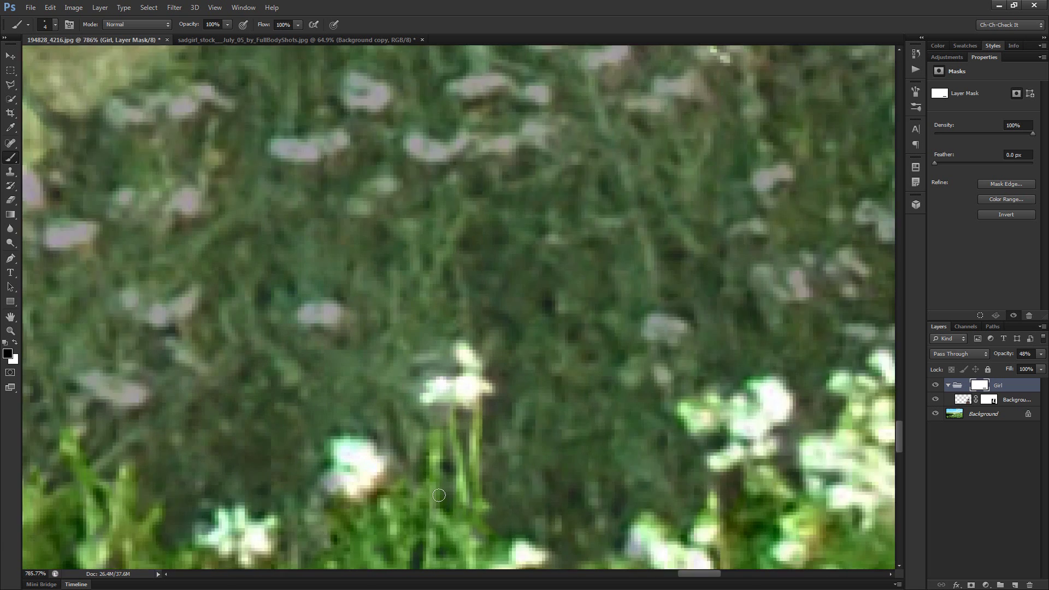
pyautogui.scroll(5, 439, 495)
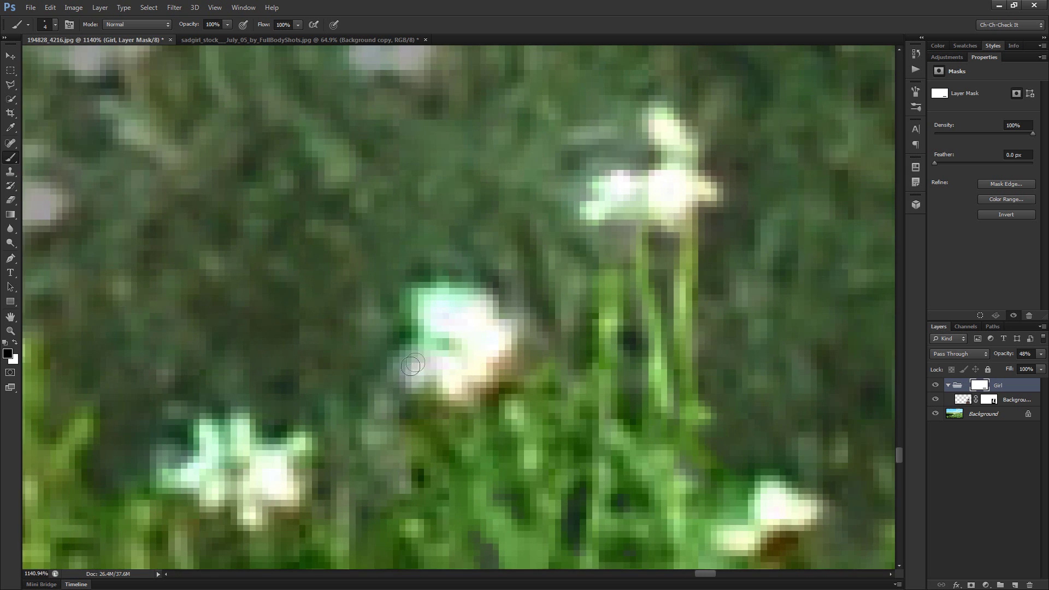
pyautogui.moveTo(389, 462); pyautogui.dragTo(477, 390)
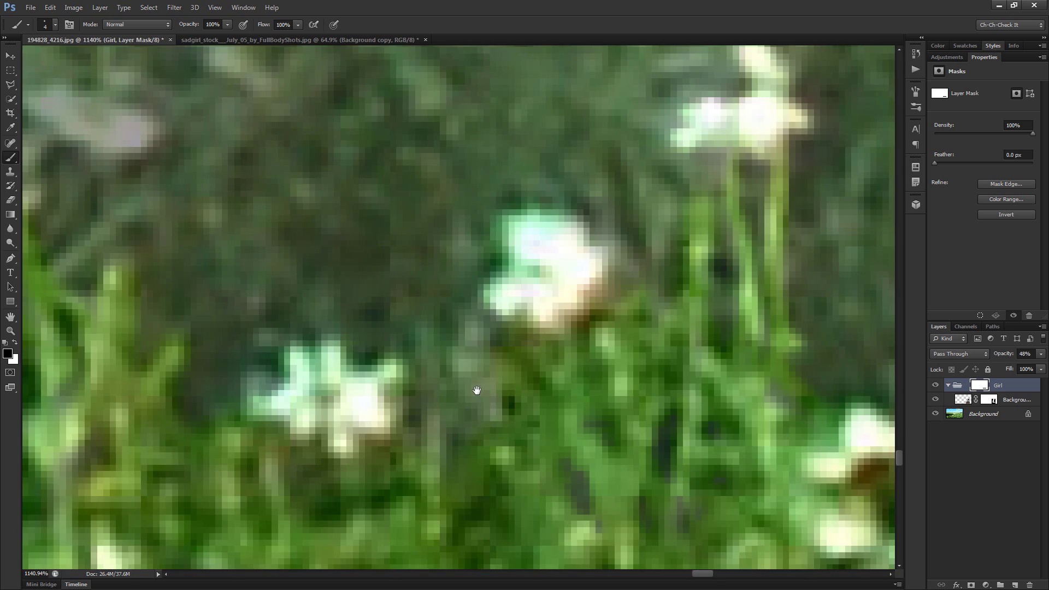
pyautogui.moveTo(471, 334)
pyautogui.mouseDown()
pyautogui.moveTo(472, 369)
pyautogui.moveTo(502, 406)
pyautogui.moveTo(480, 374)
pyautogui.moveTo(495, 361)
pyautogui.moveTo(476, 442)
pyautogui.moveTo(435, 448)
pyautogui.moveTo(433, 503)
pyautogui.mouseUp()
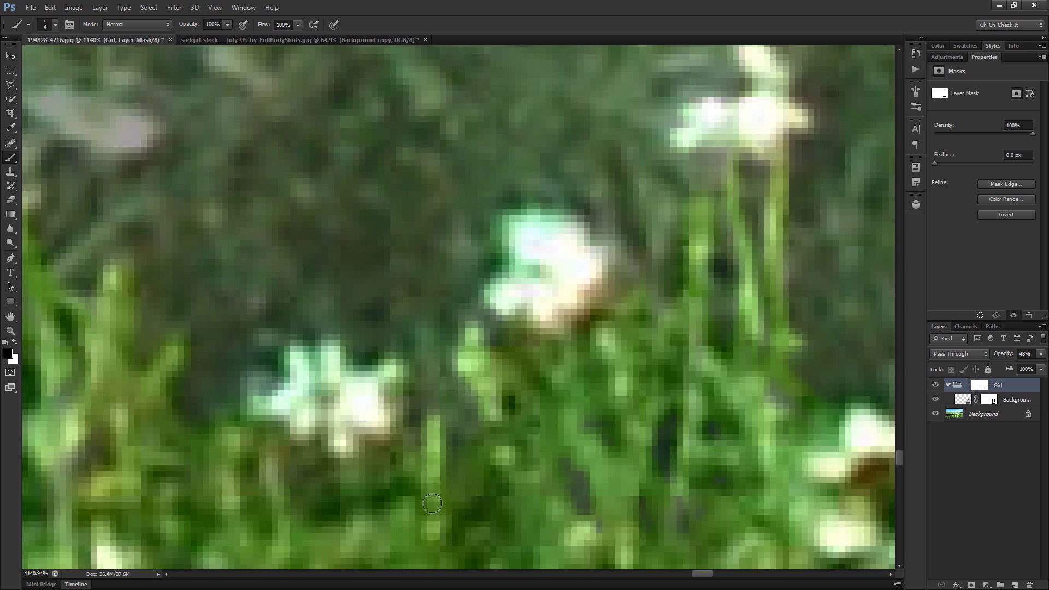
# Reduce the brush to 1 and mask fine slanted grass blades between the round flower and the spiky flower
pyautogui.scroll(2, 428, 399)
pyautogui.press('[')
pyautogui.press('[')
pyautogui.press('[')
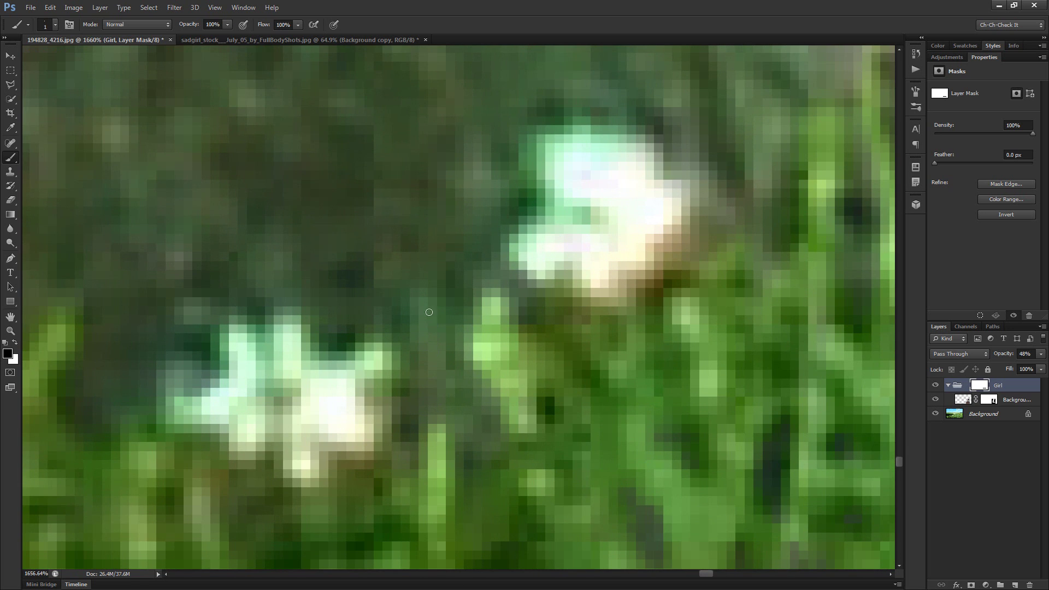
pyautogui.moveTo(452, 361)
pyautogui.mouseDown()
pyautogui.moveTo(451, 385)
pyautogui.moveTo(445, 362)
pyautogui.moveTo(497, 433)
pyautogui.moveTo(484, 420)
pyautogui.moveTo(452, 508)
pyautogui.moveTo(503, 405)
pyautogui.moveTo(484, 421)
pyautogui.moveTo(467, 406)
pyautogui.moveTo(463, 420)
pyautogui.moveTo(429, 386)
pyautogui.mouseUp()
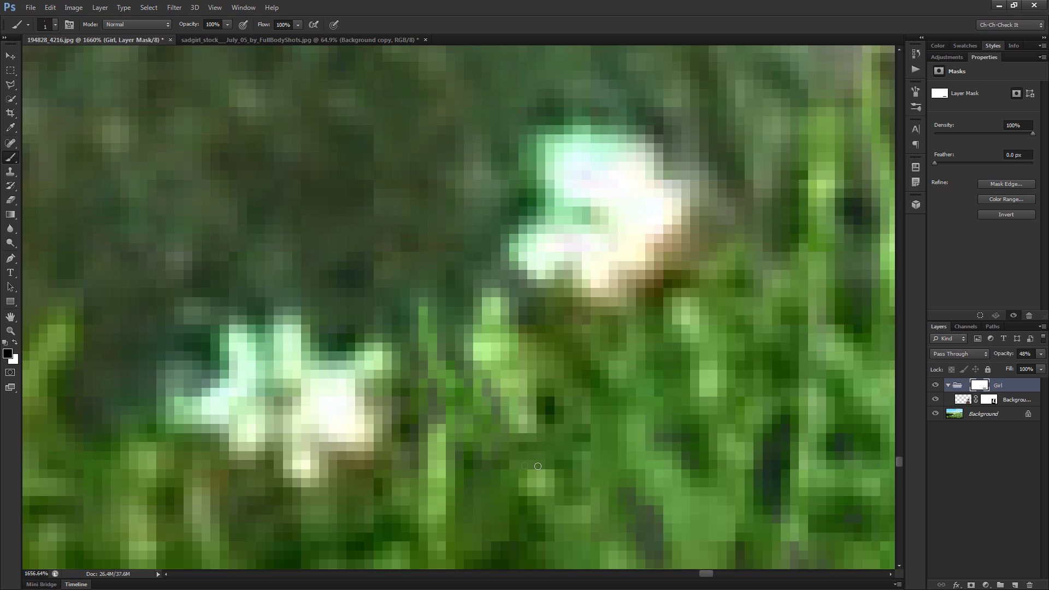
# Mask a slender curved grass blade with brush size 2 and uncover the left petals of the spiky white flower
pyautogui.scroll(-4, 538, 467)
pyautogui.scroll(2, 445, 492)
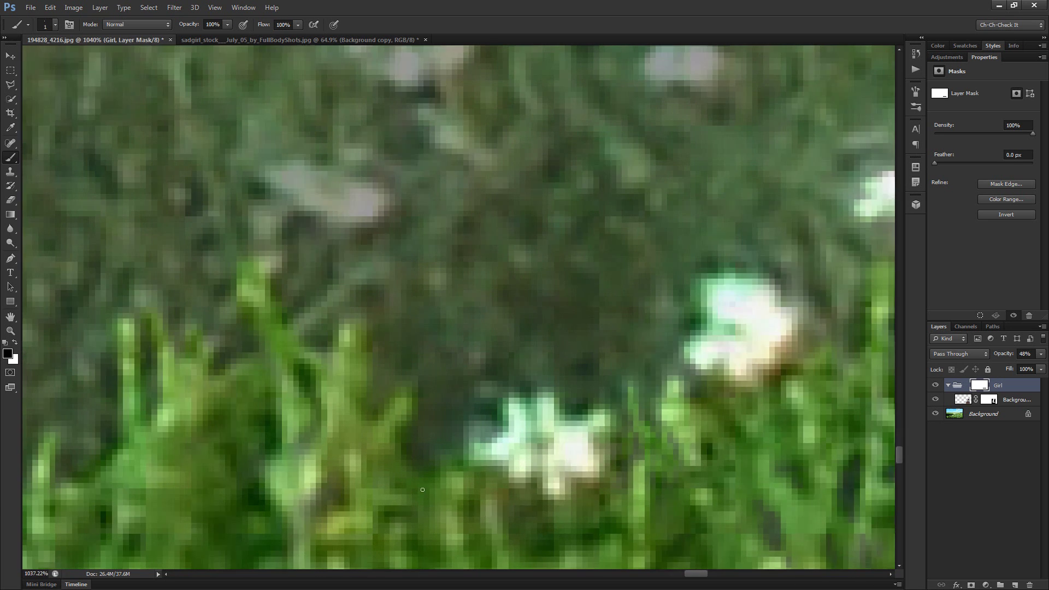
pyautogui.scroll(2, 480, 397)
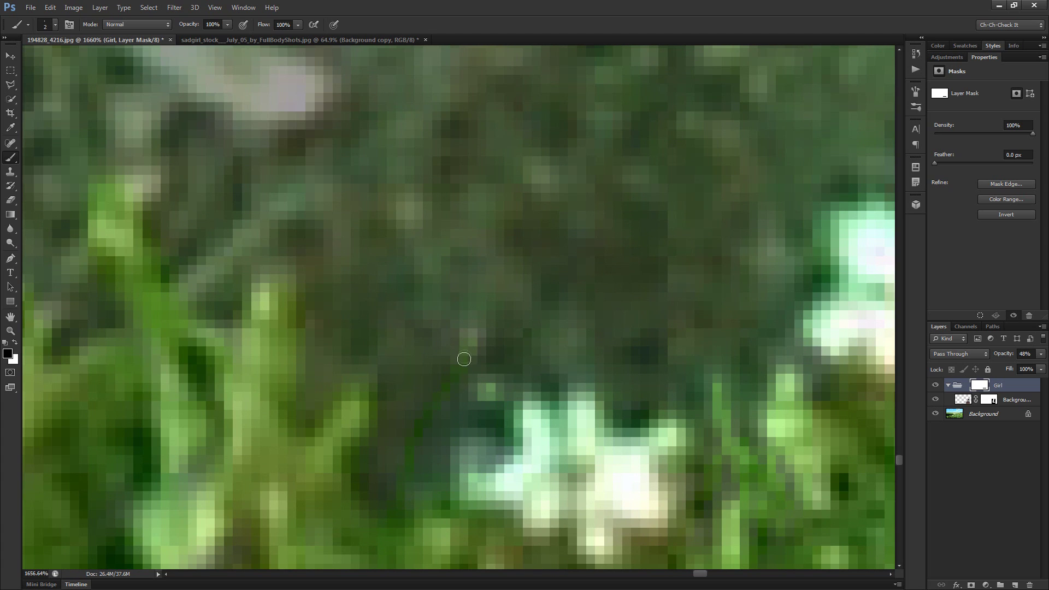
pyautogui.moveTo(471, 418)
pyautogui.mouseDown()
pyautogui.moveTo(468, 496)
pyautogui.moveTo(484, 413)
pyautogui.moveTo(485, 498)
pyautogui.moveTo(503, 468)
pyautogui.mouseUp()
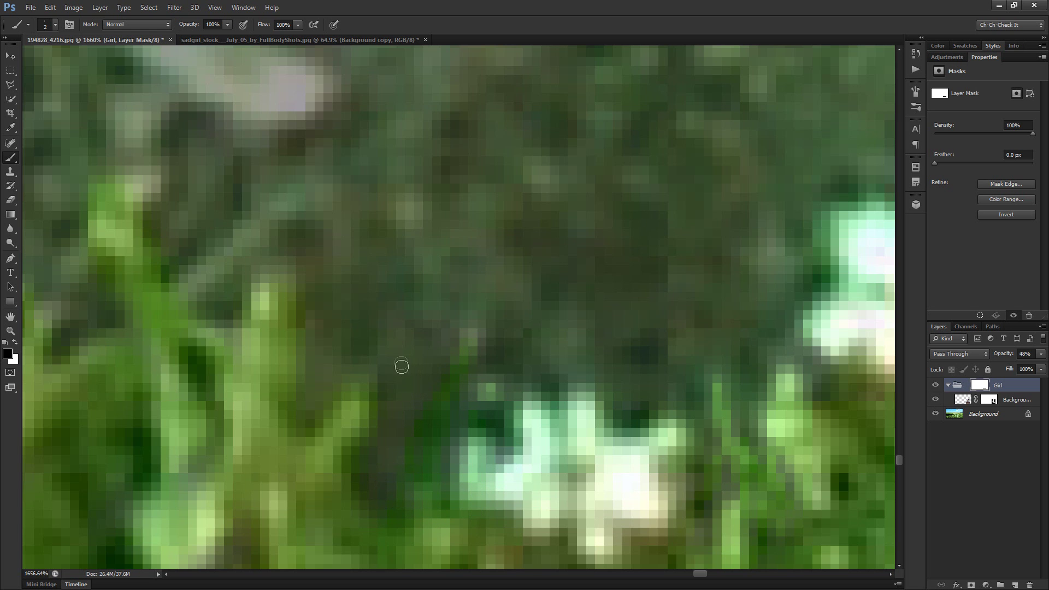
# Set the Girl group's opacity to 100% to preview the blended hem
pyautogui.scroll(-6, 377, 501)
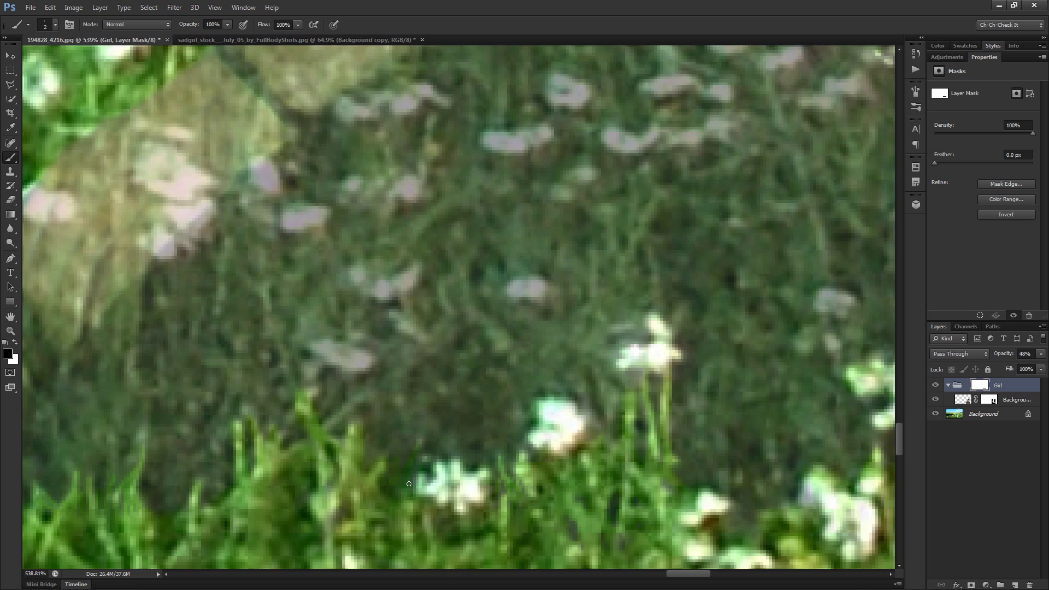
pyautogui.scroll(3, 410, 483)
pyautogui.scroll(-4, 459, 446)
pyautogui.scroll(4, 450, 470)
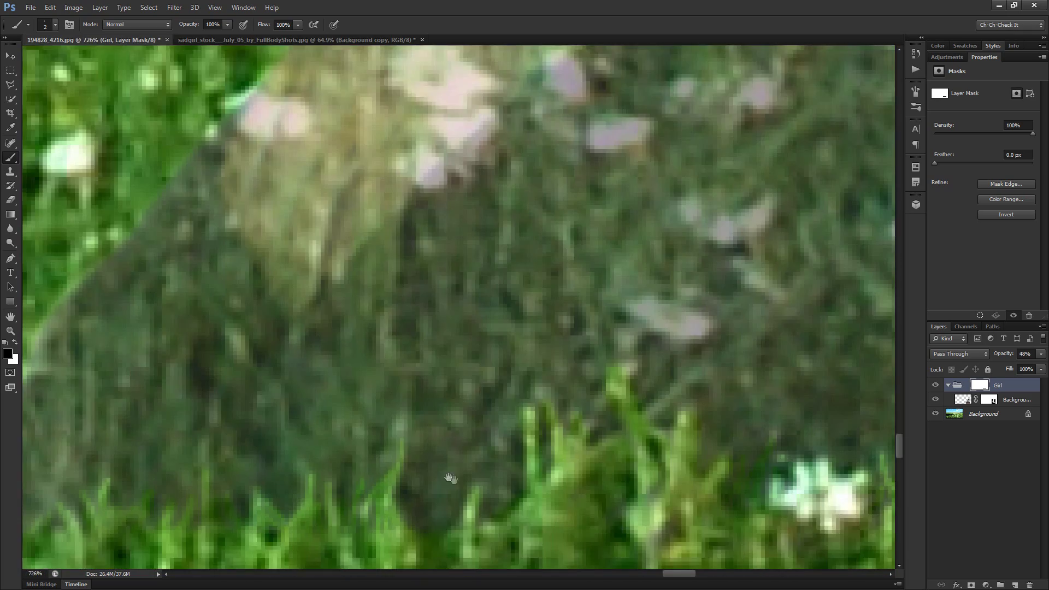
pyautogui.moveTo(448, 478); pyautogui.dragTo(457, 410)
pyautogui.scroll(-2, 520, 434)
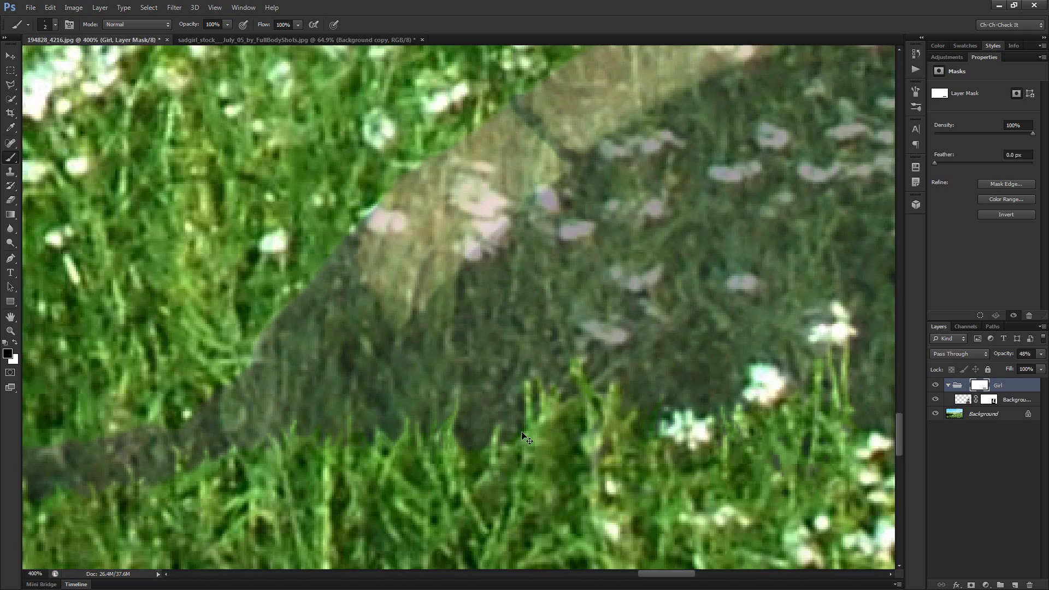
pyautogui.scroll(-3, 523, 435)
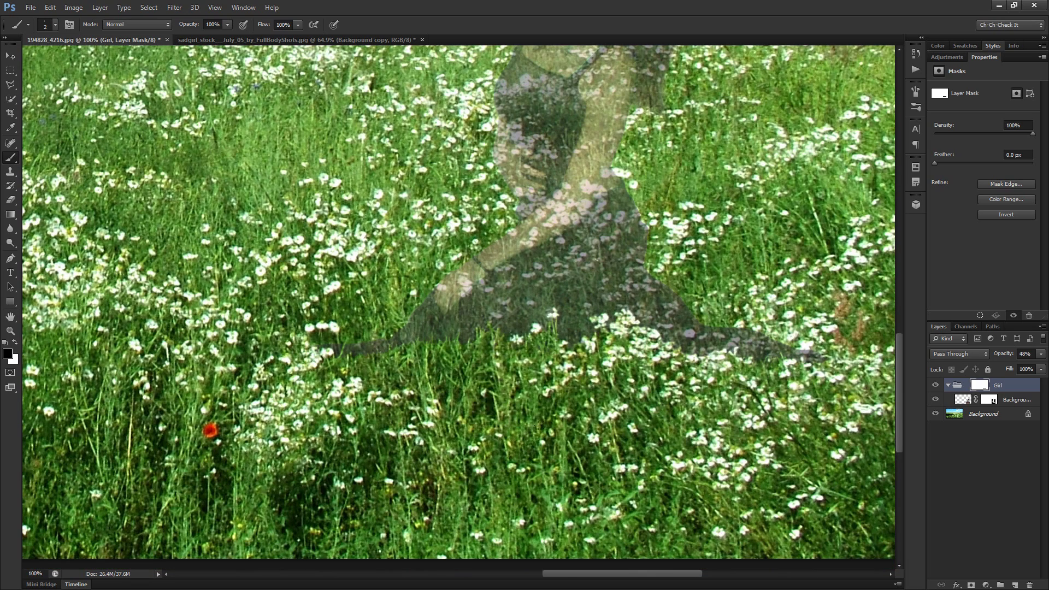
pyautogui.click(1026, 355)
pyautogui.write('100')
pyautogui.press('Return')
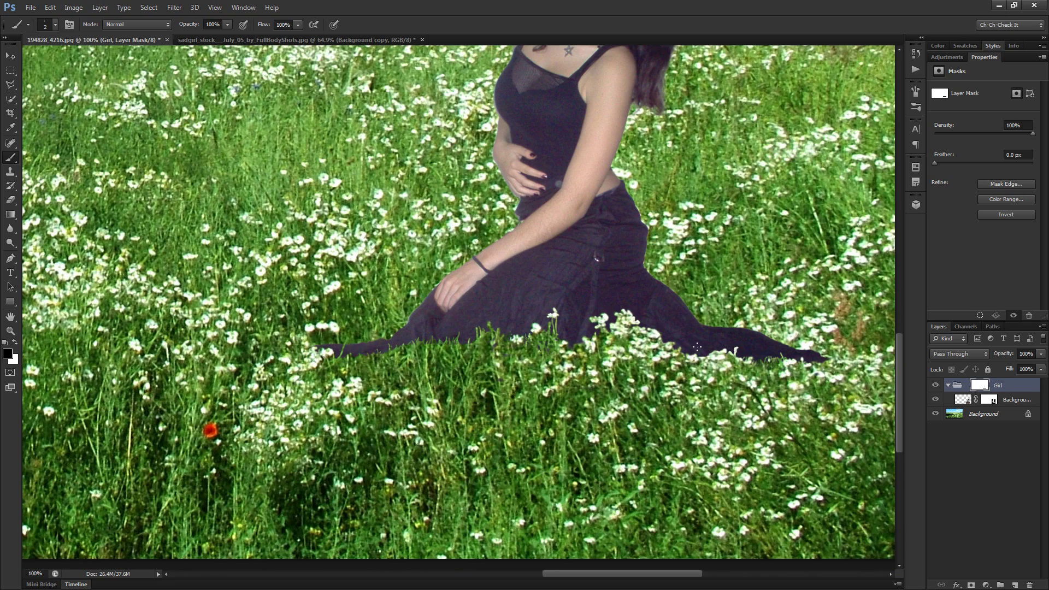
# Review the girl within the whole scene and set the Girl group's opacity to 80%
pyautogui.hotkey('ctrl', '0')
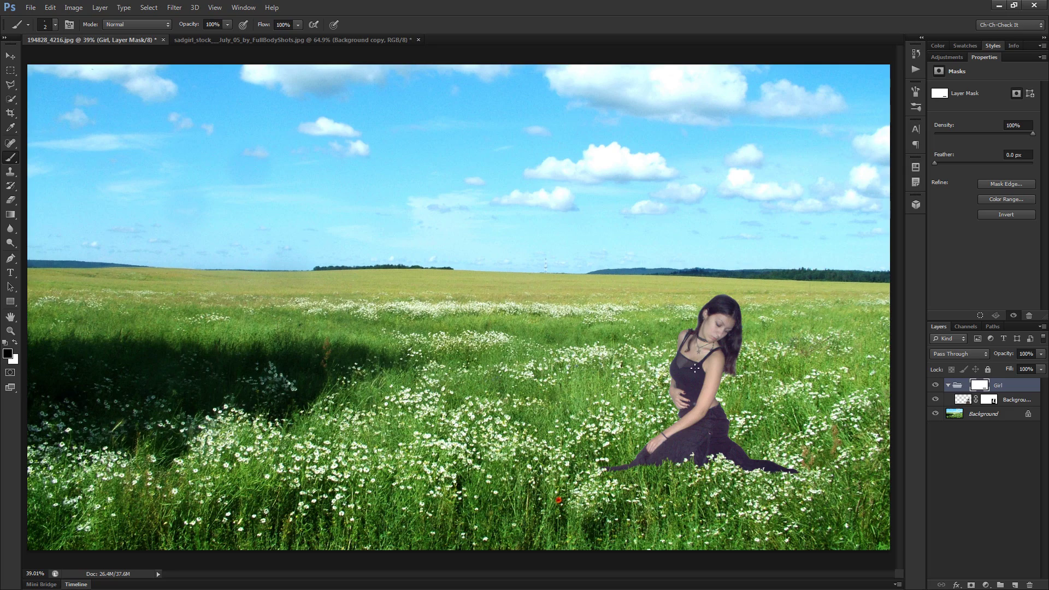
pyautogui.scroll(6, 716, 451)
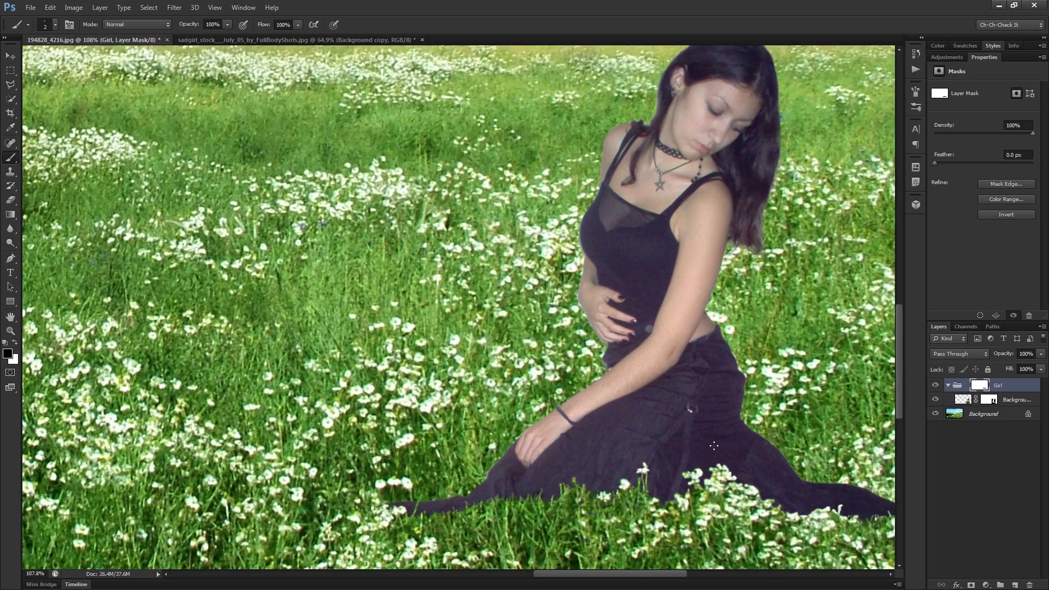
pyautogui.scroll(-1, 716, 449)
pyautogui.scroll(-4, 714, 446)
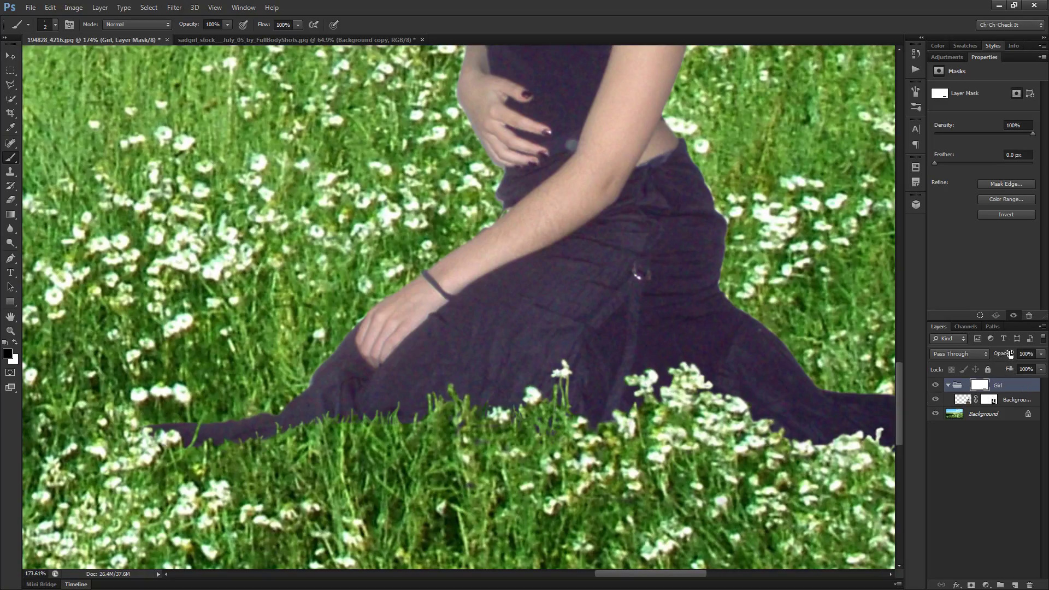
pyautogui.moveTo(1010, 354); pyautogui.dragTo(1002, 357)
# Mask a small white flower above the left side of the cluster and its long thin stem down to the hem
pyautogui.scroll(6, 694, 405)
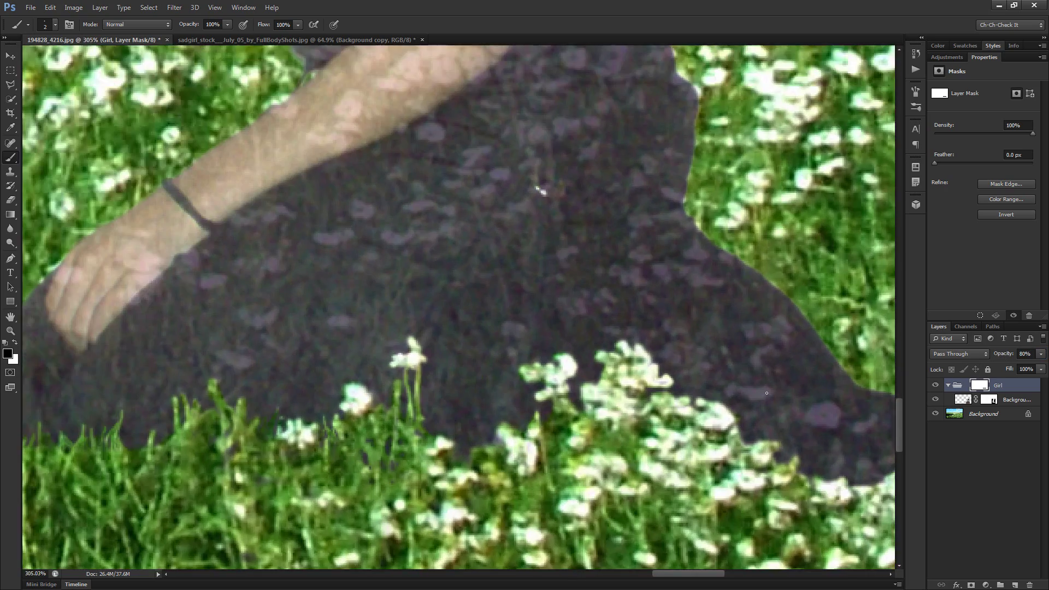
pyautogui.scroll(4, 688, 401)
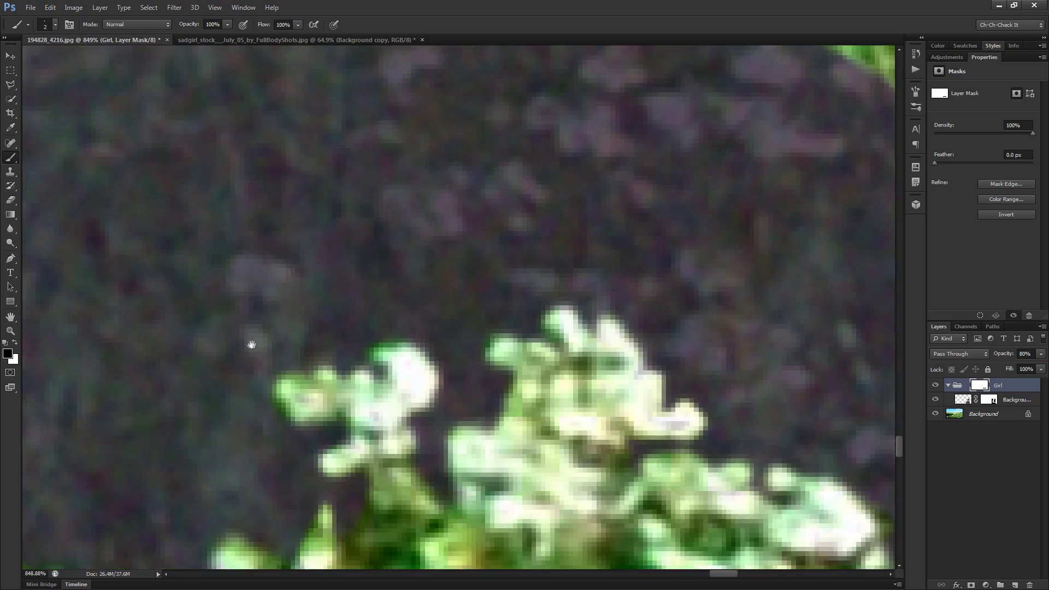
pyautogui.moveTo(251, 345); pyautogui.dragTo(335, 290)
pyautogui.moveTo(364, 239)
pyautogui.mouseDown()
pyautogui.moveTo(369, 219)
pyautogui.moveTo(355, 247)
pyautogui.moveTo(320, 225)
pyautogui.moveTo(326, 212)
pyautogui.moveTo(358, 220)
pyautogui.moveTo(344, 230)
pyautogui.mouseUp()
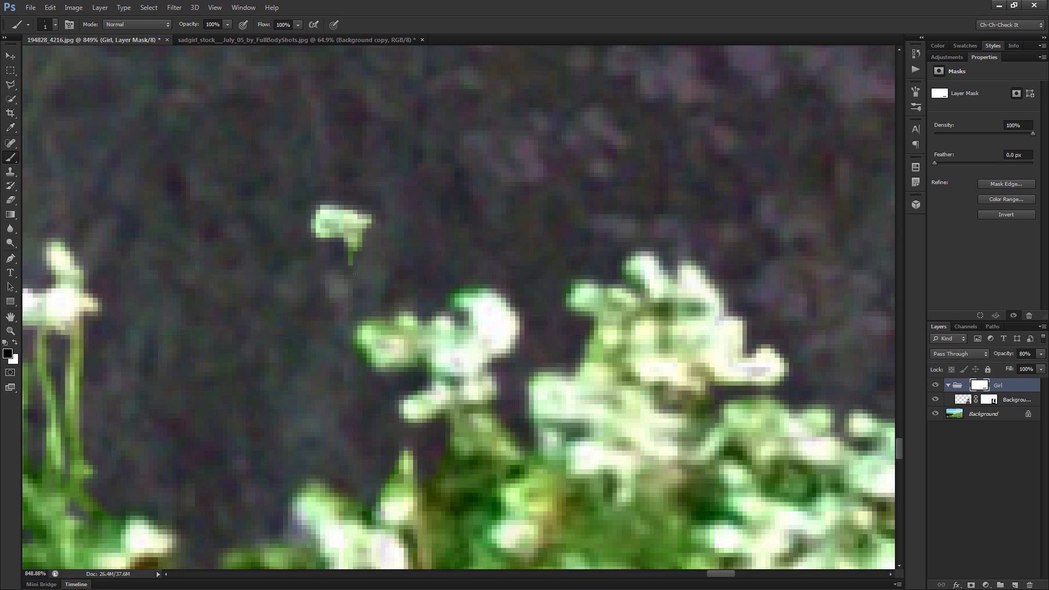
pyautogui.moveTo(352, 251)
pyautogui.mouseDown()
pyautogui.moveTo(376, 493)
pyautogui.moveTo(379, 446)
pyautogui.mouseUp()
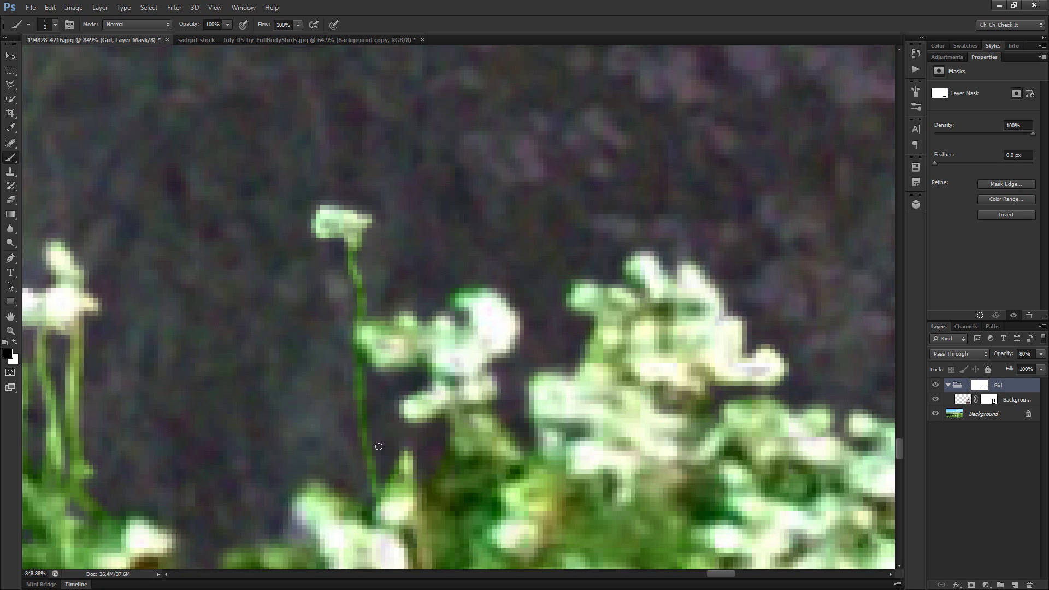
pyautogui.moveTo(365, 376); pyautogui.dragTo(389, 508)
pyautogui.moveTo(375, 454); pyautogui.dragTo(389, 448)
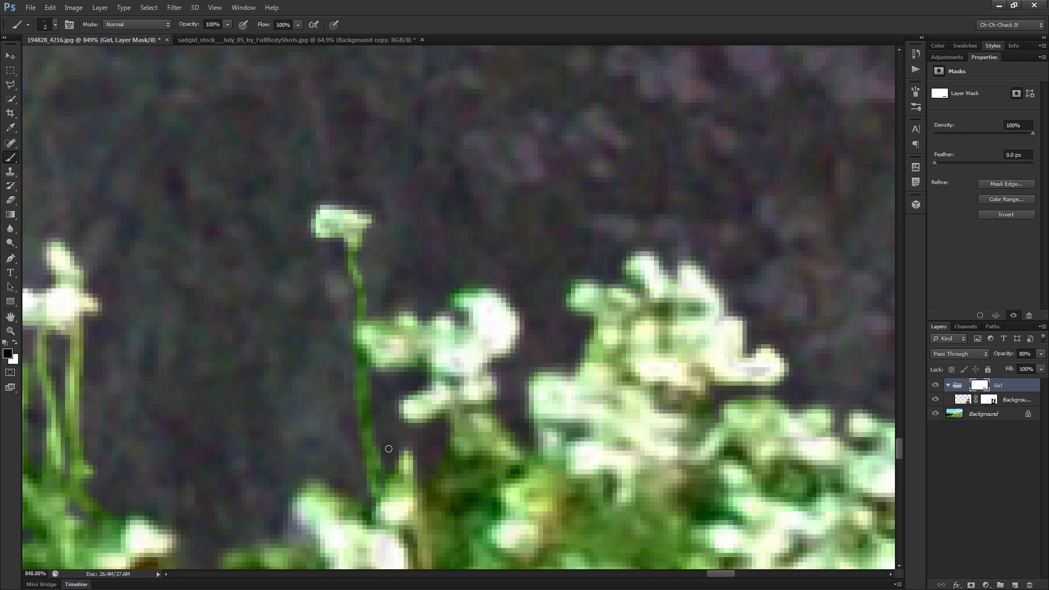
# Mask two small buds beside the new flower's stem and a separate green bud with a long stem to their left
pyautogui.press(']')
pyautogui.press(']')
pyautogui.moveTo(337, 297)
pyautogui.mouseDown()
pyautogui.moveTo(373, 282)
pyautogui.moveTo(346, 288)
pyautogui.moveTo(307, 271)
pyautogui.moveTo(291, 287)
pyautogui.moveTo(280, 371)
pyautogui.moveTo(289, 436)
pyautogui.mouseUp()
pyautogui.press('[')
pyautogui.press('[')
pyautogui.moveTo(289, 473)
pyautogui.mouseDown()
pyautogui.moveTo(292, 515)
pyautogui.moveTo(295, 499)
pyautogui.moveTo(270, 542)
pyautogui.mouseUp()
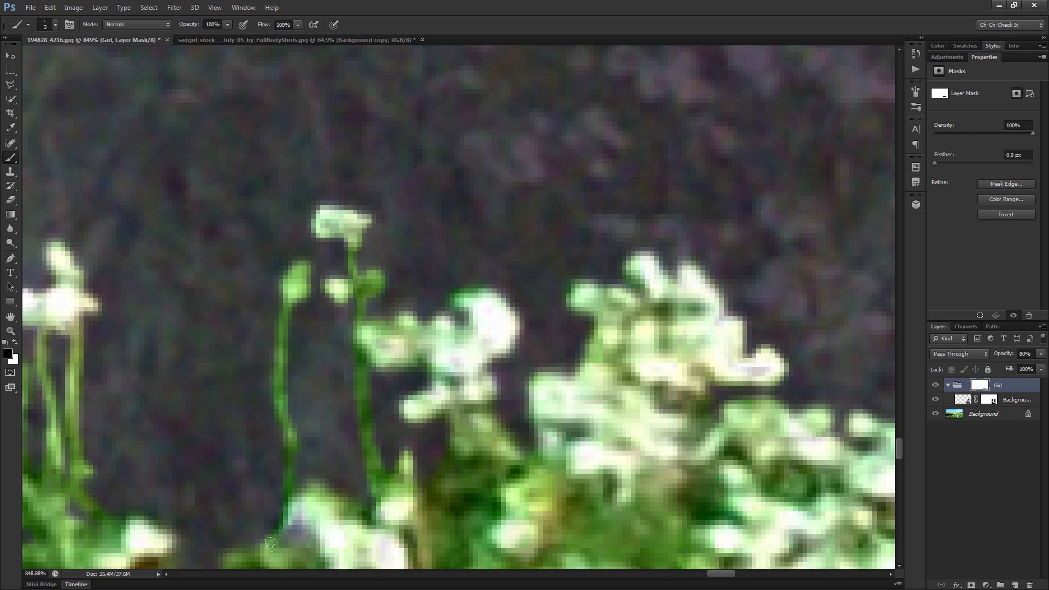
# Reduce the brush to 2 and mask a short thin grass blade left of the budded stem
pyautogui.press('[')
pyautogui.moveTo(255, 501)
pyautogui.mouseDown()
pyautogui.moveTo(244, 445)
pyautogui.moveTo(254, 492)
pyautogui.mouseUp()
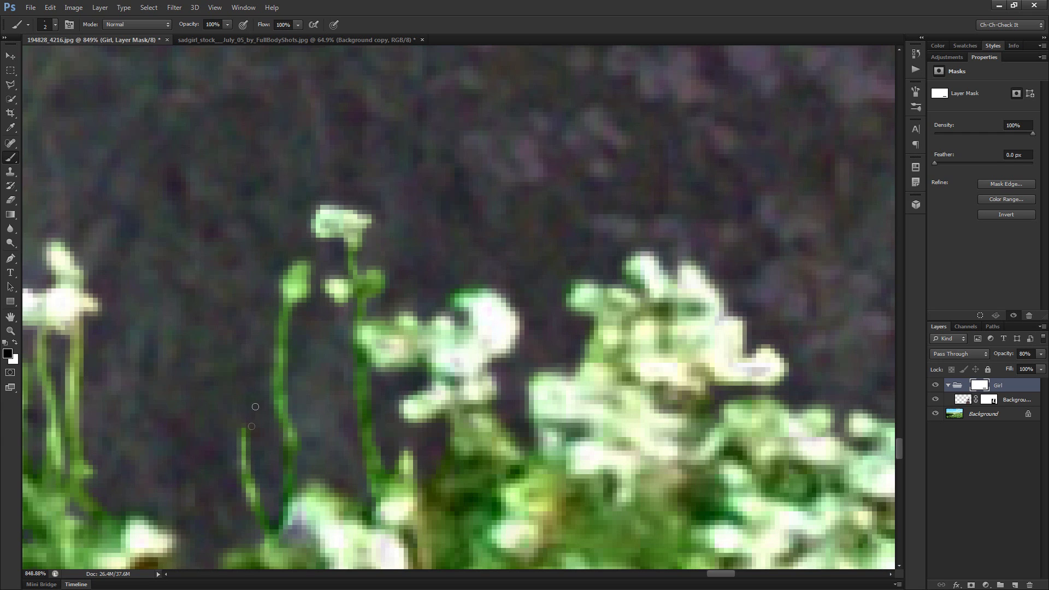
pyautogui.moveTo(243, 430)
pyautogui.mouseDown()
pyautogui.moveTo(257, 384)
pyautogui.moveTo(245, 433)
pyautogui.mouseUp()
pyautogui.scroll(-10, 245, 514)
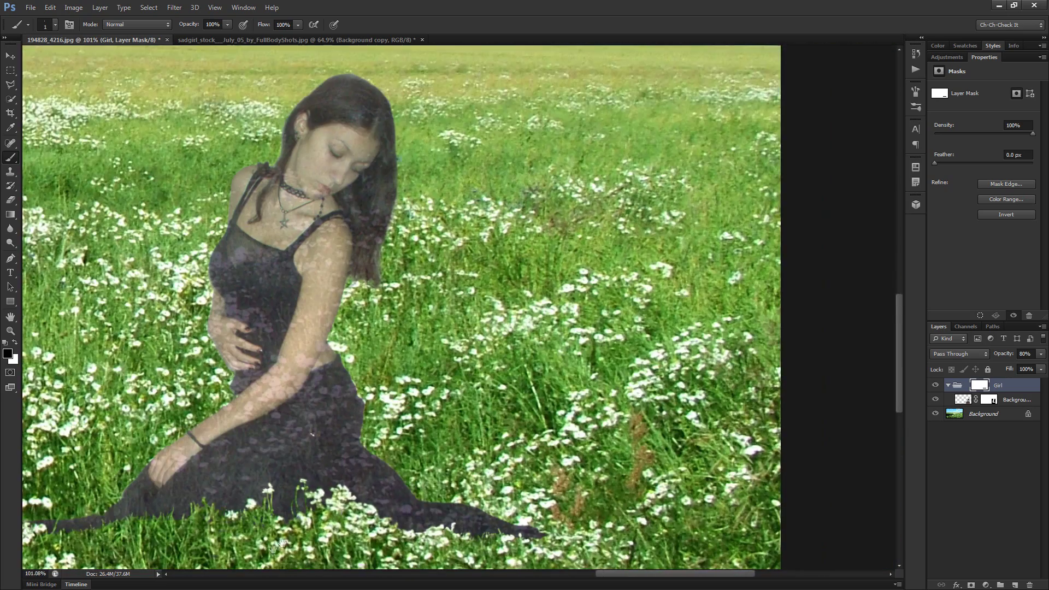
pyautogui.moveTo(279, 544); pyautogui.dragTo(402, 465)
pyautogui.scroll(7, 439, 351)
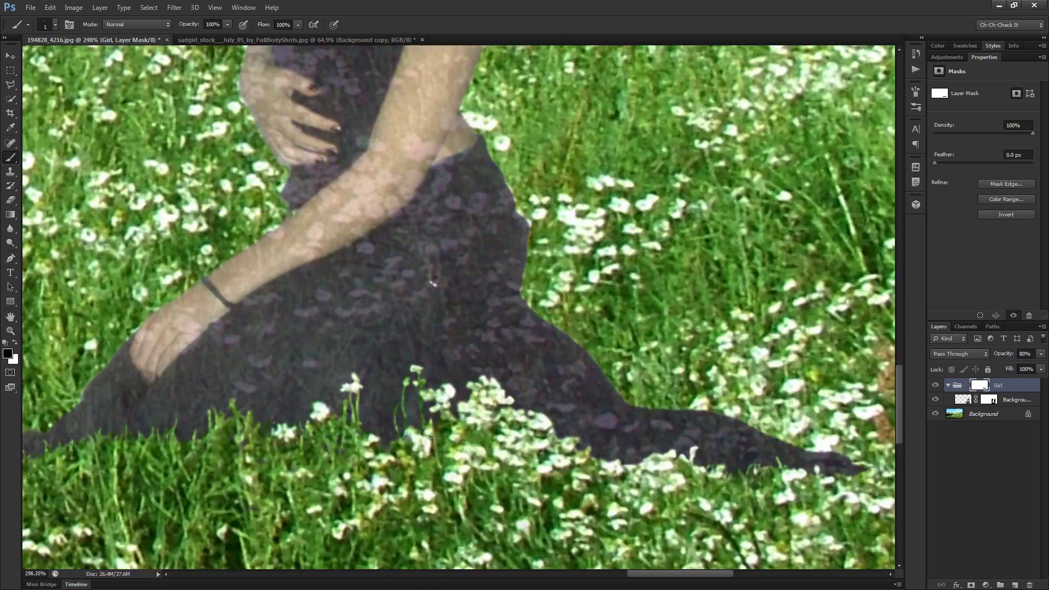
# Mask the slender curved petals rising from the top of the large white flower cluster with a smaller brush
pyautogui.moveTo(397, 470)
pyautogui.mouseDown()
pyautogui.moveTo(389, 456)
pyautogui.moveTo(360, 470)
pyautogui.mouseUp()
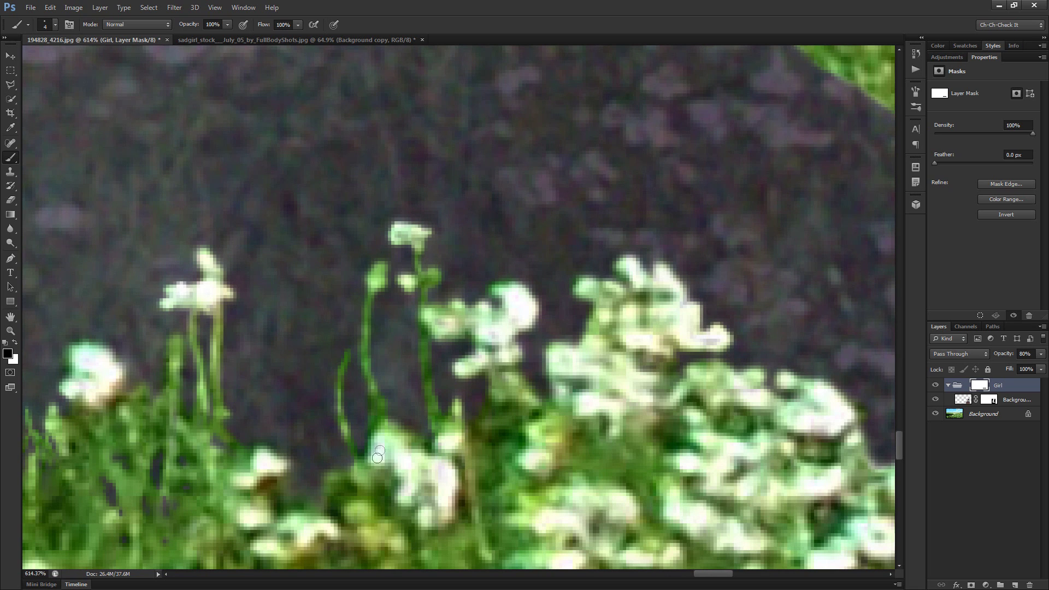
pyautogui.scroll(-5, 379, 455)
pyautogui.scroll(8, 605, 363)
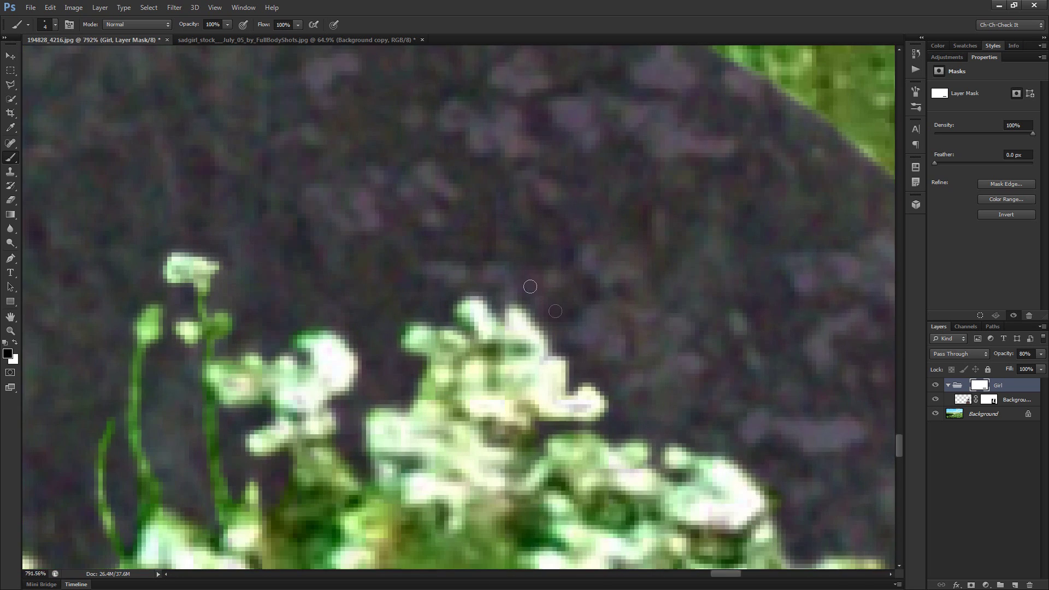
pyautogui.press('[')
pyautogui.moveTo(430, 276)
pyautogui.mouseDown()
pyautogui.moveTo(391, 263)
pyautogui.moveTo(420, 268)
pyautogui.moveTo(450, 309)
pyautogui.moveTo(494, 282)
pyautogui.moveTo(508, 321)
pyautogui.moveTo(491, 334)
pyautogui.moveTo(481, 313)
pyautogui.mouseUp()
# Mask the small white and yellow buds and their thin stem at the cluster's right edge, reducing the brush to 2
pyautogui.moveTo(619, 352); pyautogui.dragTo(634, 328)
pyautogui.moveTo(639, 368)
pyautogui.mouseDown()
pyautogui.moveTo(668, 378)
pyautogui.moveTo(662, 414)
pyautogui.moveTo(677, 434)
pyautogui.moveTo(653, 455)
pyautogui.moveTo(674, 450)
pyautogui.moveTo(655, 465)
pyautogui.moveTo(653, 511)
pyautogui.mouseUp()
pyautogui.press('[')
pyautogui.moveTo(627, 376)
pyautogui.mouseDown()
pyautogui.moveTo(626, 431)
pyautogui.moveTo(617, 404)
pyautogui.moveTo(624, 413)
pyautogui.mouseUp()
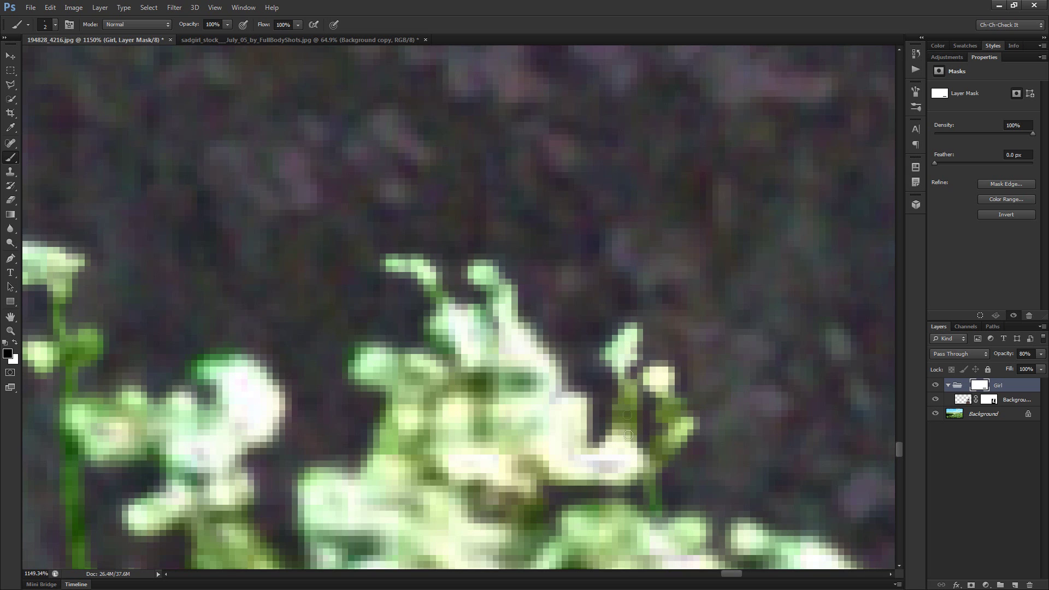
# Paint white on the mask to restore the skirt beside the new bud stems, then return the foreground colour to black
pyautogui.scroll(-3, 609, 428)
pyautogui.scroll(3, 612, 421)
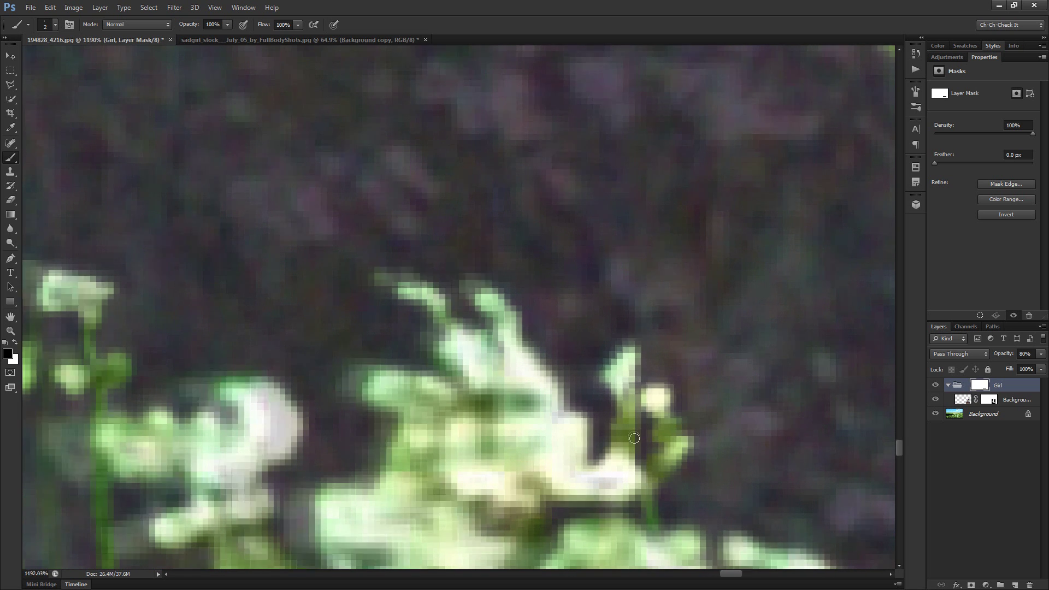
pyautogui.scroll(2, 624, 408)
pyautogui.scroll(2, 624, 408)
pyautogui.press('x')
pyautogui.moveTo(593, 403)
pyautogui.mouseDown()
pyautogui.moveTo(595, 438)
pyautogui.moveTo(604, 404)
pyautogui.moveTo(605, 417)
pyautogui.moveTo(653, 417)
pyautogui.moveTo(647, 460)
pyautogui.moveTo(647, 424)
pyautogui.mouseUp()
pyautogui.scroll(-5, 648, 425)
pyautogui.press('x')
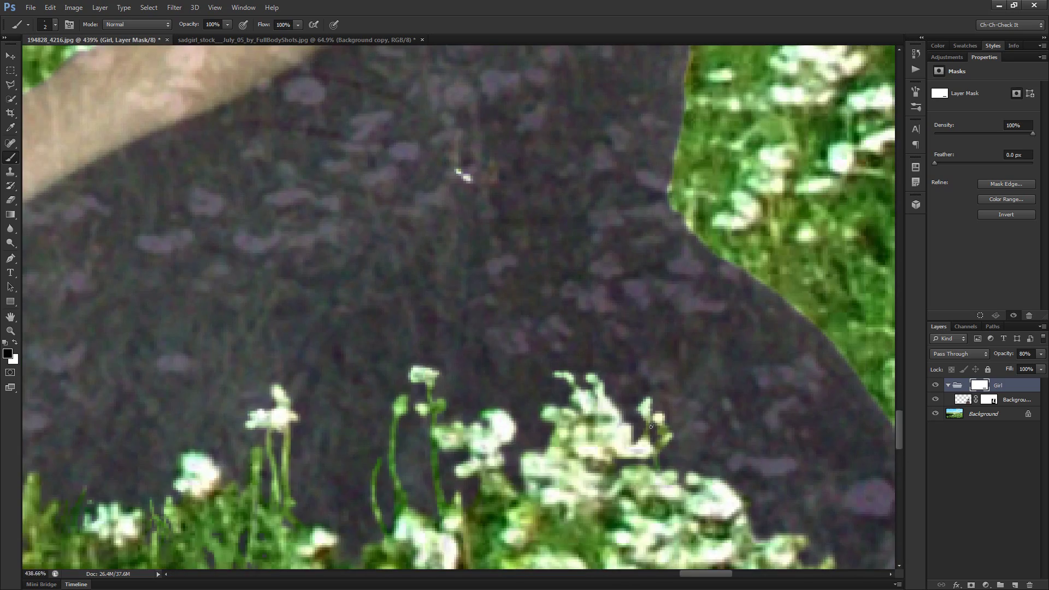
# Mask a wide white flower with its short stem and a green side leaf to the right of the cluster
pyautogui.scroll(2, 704, 429)
pyautogui.scroll(-4, 632, 376)
pyautogui.scroll(3, 632, 374)
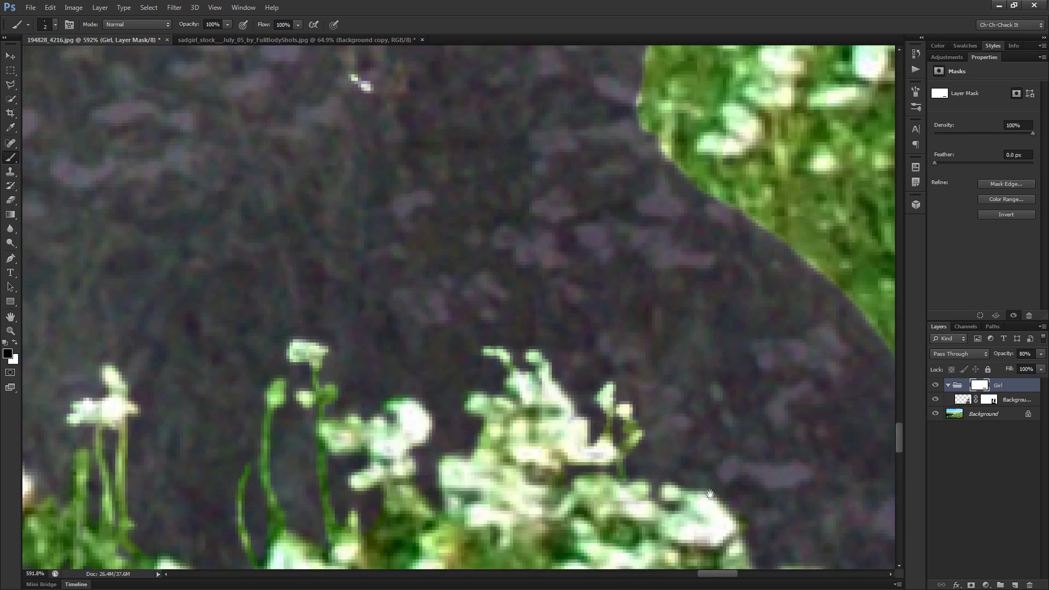
pyautogui.moveTo(710, 495); pyautogui.dragTo(568, 326)
pyautogui.scroll(3, 628, 318)
pyautogui.press('x')
pyautogui.scroll(2, 660, 290)
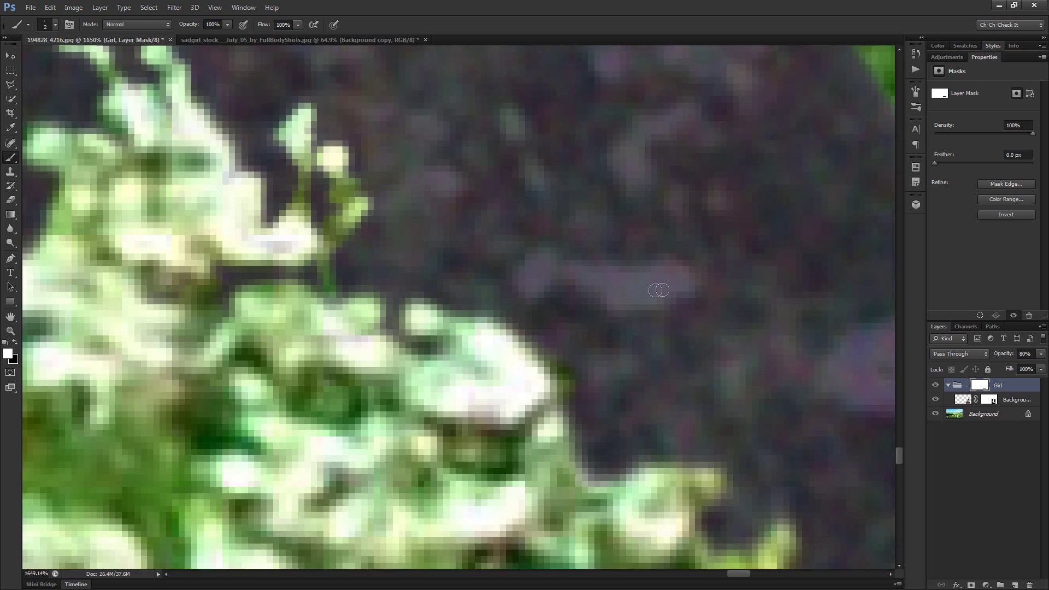
pyautogui.moveTo(694, 278)
pyautogui.mouseDown()
pyautogui.moveTo(664, 295)
pyautogui.moveTo(686, 262)
pyautogui.moveTo(645, 307)
pyautogui.moveTo(571, 306)
pyautogui.moveTo(459, 283)
pyautogui.moveTo(464, 254)
pyautogui.moveTo(565, 281)
pyautogui.moveTo(645, 281)
pyautogui.moveTo(599, 268)
pyautogui.moveTo(562, 277)
pyautogui.moveTo(576, 271)
pyautogui.moveTo(618, 312)
pyautogui.moveTo(566, 341)
pyautogui.moveTo(528, 382)
pyautogui.moveTo(566, 416)
pyautogui.moveTo(612, 418)
pyautogui.mouseUp()
pyautogui.moveTo(582, 418)
pyautogui.mouseDown()
pyautogui.moveTo(628, 413)
pyautogui.moveTo(647, 386)
pyautogui.moveTo(622, 411)
pyautogui.moveTo(535, 421)
pyautogui.mouseUp()
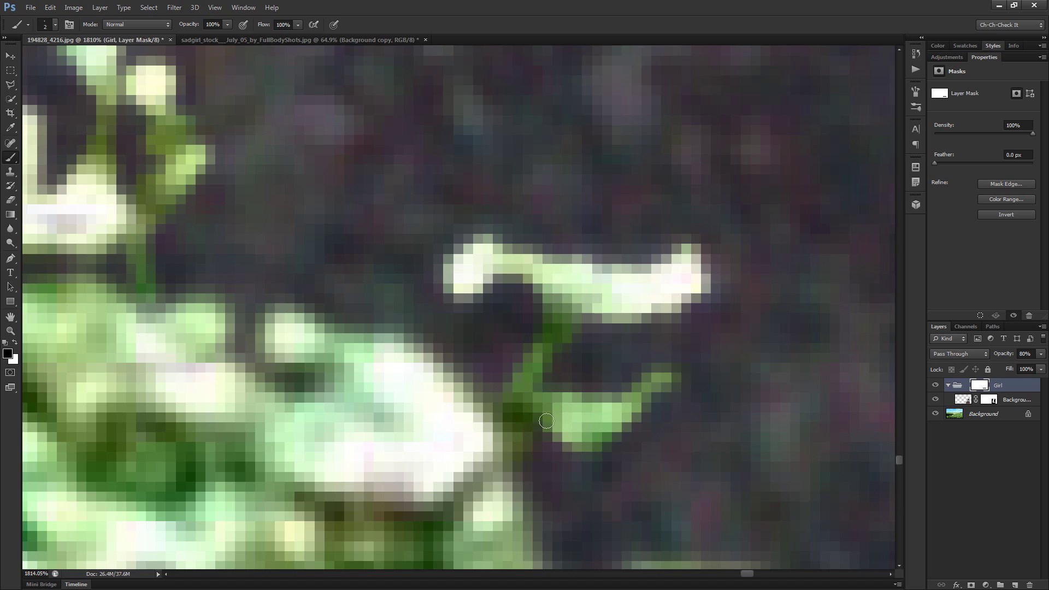
# Mask a small green bud with a side leaf and stem above the white flower in the hem's dip
pyautogui.scroll(-10, 540, 430)
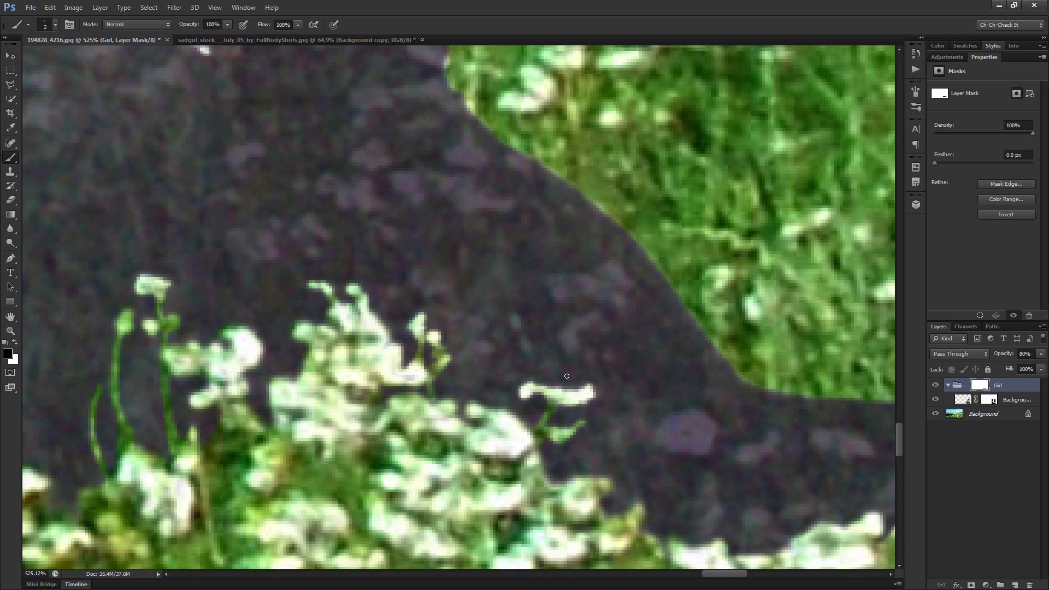
pyautogui.scroll(5, 547, 365)
pyautogui.scroll(-5, 541, 348)
pyautogui.scroll(3, 510, 260)
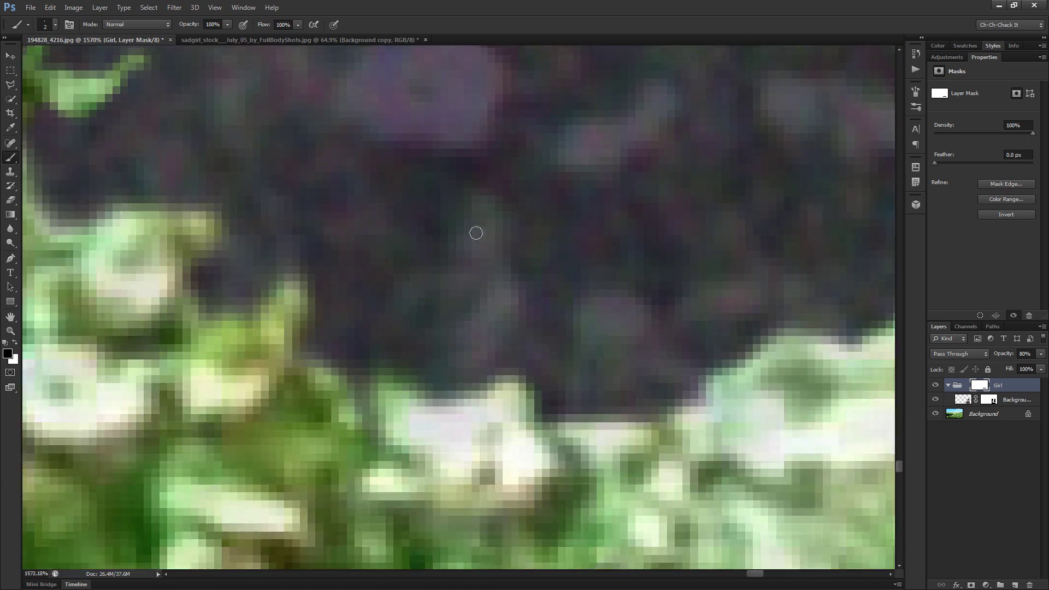
pyautogui.click(488, 234)
pyautogui.moveTo(488, 234)
pyautogui.mouseDown()
pyautogui.moveTo(497, 212)
pyautogui.moveTo(505, 323)
pyautogui.moveTo(467, 391)
pyautogui.moveTo(470, 364)
pyautogui.moveTo(502, 336)
pyautogui.moveTo(459, 293)
pyautogui.moveTo(491, 339)
pyautogui.moveTo(435, 432)
pyautogui.moveTo(473, 429)
pyautogui.moveTo(473, 448)
pyautogui.moveTo(467, 413)
pyautogui.moveTo(463, 433)
pyautogui.moveTo(489, 404)
pyautogui.mouseUp()
pyautogui.moveTo(521, 317)
pyautogui.mouseDown()
pyautogui.moveTo(527, 330)
pyautogui.moveTo(492, 401)
pyautogui.moveTo(517, 438)
pyautogui.mouseUp()
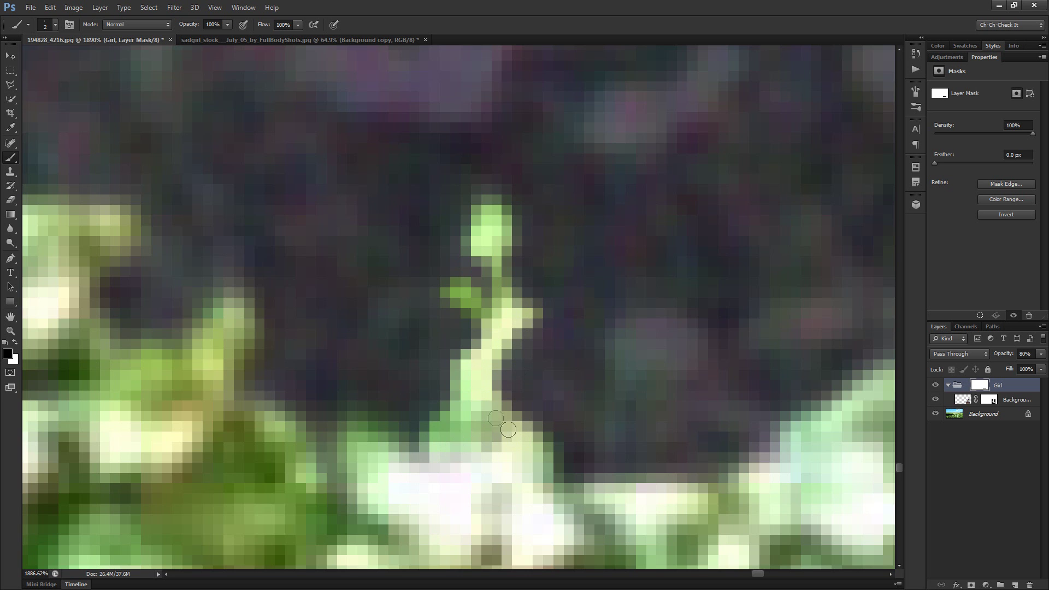
# Mask a round pale bud and its straight thin stem just right of the leafy green bud
pyautogui.scroll(-3, 660, 444)
pyautogui.moveTo(659, 444); pyautogui.dragTo(538, 415)
pyautogui.scroll(3, 513, 347)
pyautogui.moveTo(514, 346)
pyautogui.mouseDown()
pyautogui.moveTo(452, 332)
pyautogui.moveTo(514, 339)
pyautogui.moveTo(502, 330)
pyautogui.moveTo(464, 471)
pyautogui.mouseUp()
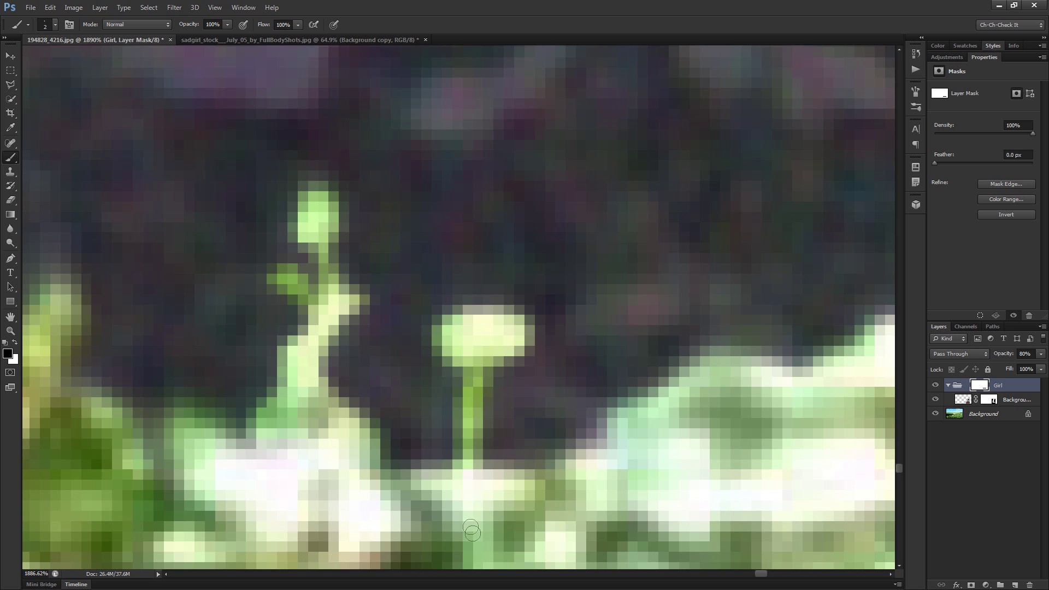
# Mask two small flower heads above the broad white flower to the right of the round bud
pyautogui.scroll(-3, 617, 457)
pyautogui.moveTo(693, 453); pyautogui.dragTo(506, 447)
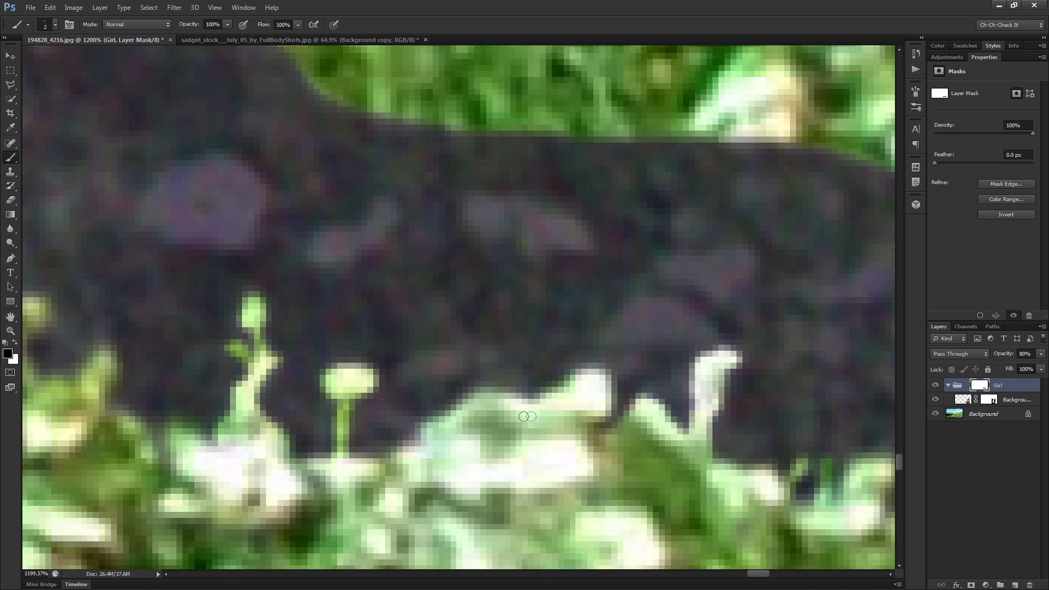
pyautogui.scroll(3, 528, 416)
pyautogui.moveTo(525, 382)
pyautogui.mouseDown()
pyautogui.moveTo(481, 358)
pyautogui.moveTo(462, 329)
pyautogui.moveTo(328, 350)
pyautogui.moveTo(358, 403)
pyautogui.moveTo(352, 414)
pyautogui.moveTo(346, 367)
pyautogui.mouseUp()
pyautogui.scroll(-8, 391, 506)
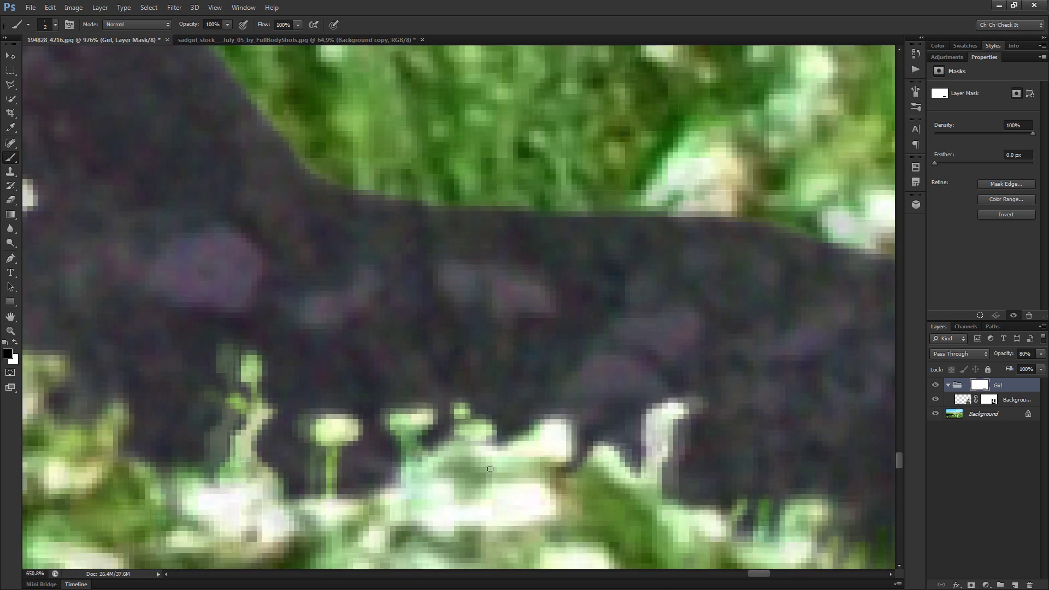
# Mask a long slanting grass blade with short side blades above the grass near the skirt's right end
pyautogui.scroll(6, 492, 469)
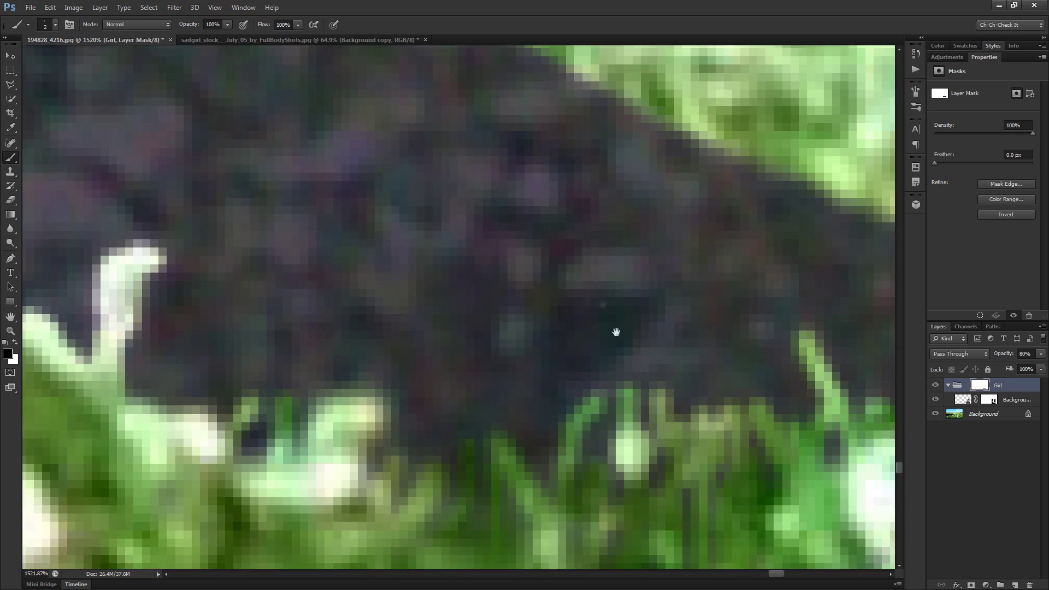
pyautogui.hscroll(2, 590, 371)
pyautogui.moveTo(595, 307); pyautogui.dragTo(560, 362)
pyautogui.moveTo(517, 389)
pyautogui.mouseDown()
pyautogui.moveTo(613, 384)
pyautogui.moveTo(623, 363)
pyautogui.moveTo(587, 394)
pyautogui.mouseUp()
pyautogui.moveTo(593, 345)
pyautogui.mouseDown()
pyautogui.moveTo(549, 404)
pyautogui.moveTo(544, 392)
pyautogui.moveTo(500, 458)
pyautogui.moveTo(527, 481)
pyautogui.mouseUp()
pyautogui.moveTo(451, 416)
pyautogui.mouseDown()
pyautogui.moveTo(462, 484)
pyautogui.moveTo(445, 453)
pyautogui.moveTo(455, 422)
pyautogui.mouseUp()
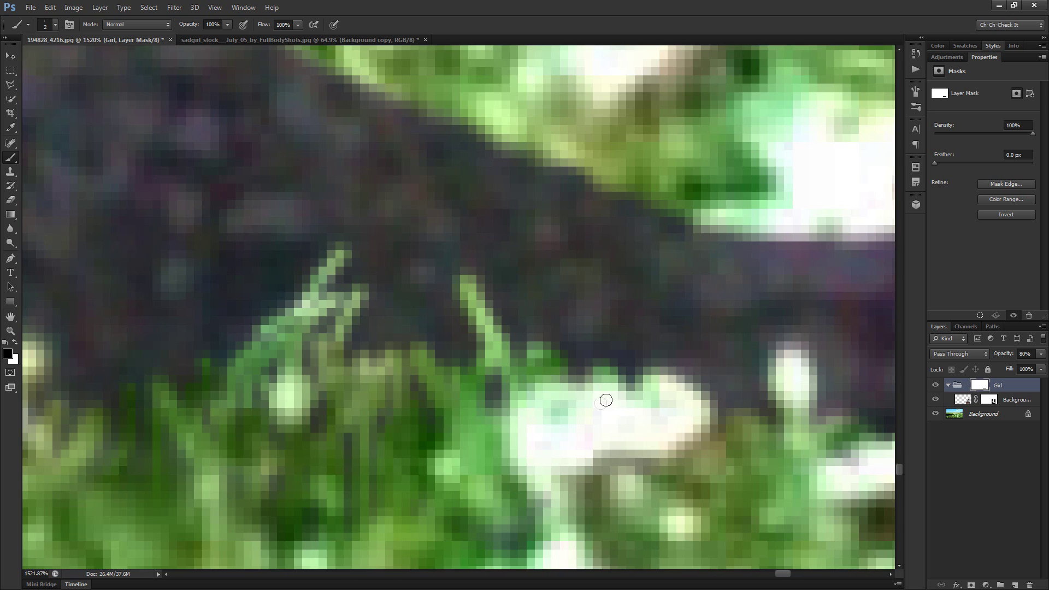
# Mask a thin pale shoot and two small curled shoots along the skirt's lower edge near its right tip
pyautogui.moveTo(696, 462); pyautogui.dragTo(429, 450)
pyautogui.moveTo(676, 376)
pyautogui.mouseDown()
pyautogui.moveTo(638, 377)
pyautogui.moveTo(650, 372)
pyautogui.moveTo(658, 411)
pyautogui.moveTo(624, 430)
pyautogui.moveTo(577, 426)
pyautogui.moveTo(571, 409)
pyautogui.moveTo(588, 375)
pyautogui.moveTo(584, 406)
pyautogui.moveTo(587, 394)
pyautogui.moveTo(565, 393)
pyautogui.moveTo(559, 424)
pyautogui.mouseUp()
pyautogui.moveTo(732, 368)
pyautogui.mouseDown()
pyautogui.moveTo(760, 417)
pyautogui.moveTo(700, 438)
pyautogui.moveTo(602, 440)
pyautogui.mouseUp()
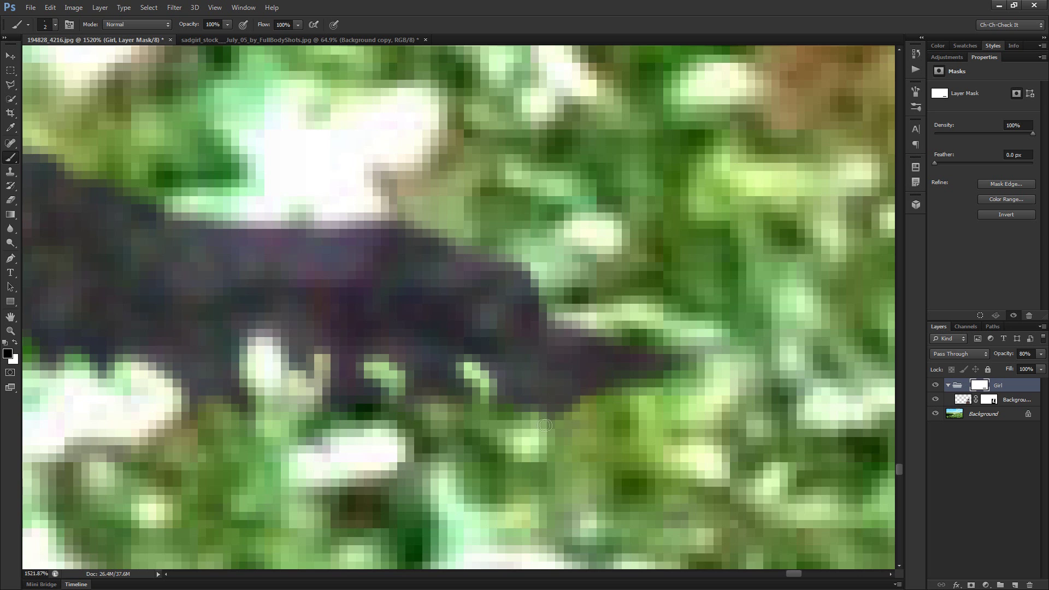
# Mask short grass blades along the underside of the skirt's right tip, reducing the brush to 1
pyautogui.scroll(-5, 574, 405)
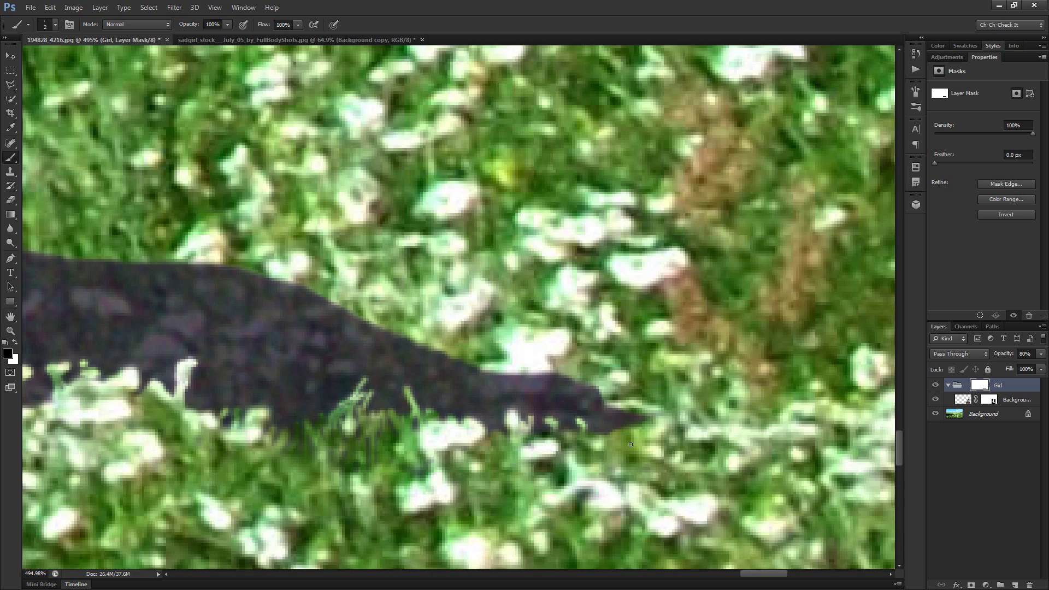
pyautogui.scroll(5, 654, 455)
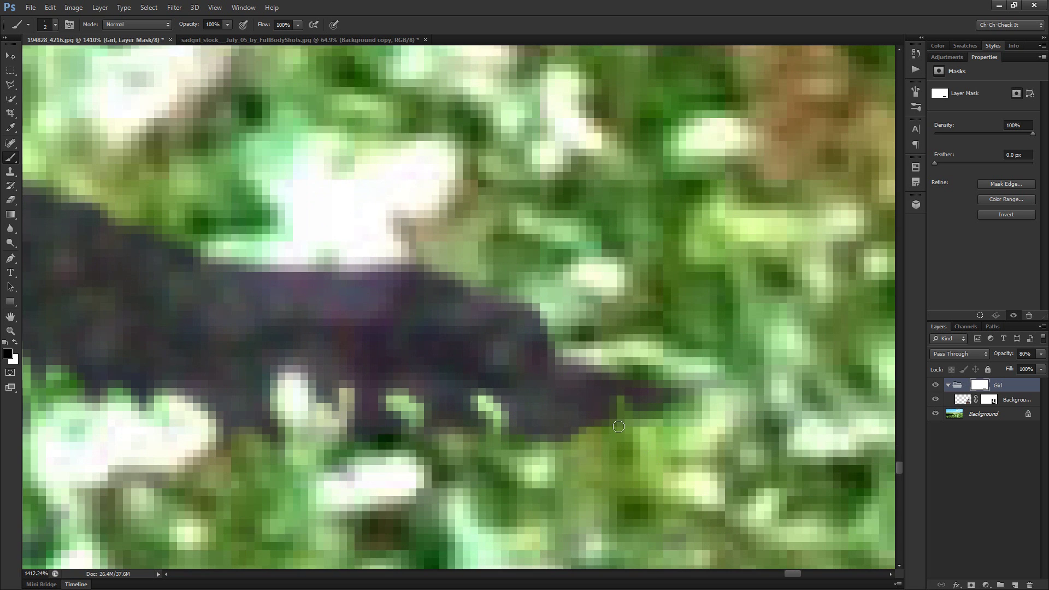
pyautogui.moveTo(570, 415)
pyautogui.mouseDown()
pyautogui.moveTo(568, 442)
pyautogui.moveTo(539, 442)
pyautogui.moveTo(527, 401)
pyautogui.moveTo(545, 431)
pyautogui.moveTo(598, 392)
pyautogui.mouseUp()
pyautogui.moveTo(522, 381)
pyautogui.mouseDown()
pyautogui.moveTo(548, 420)
pyautogui.moveTo(614, 420)
pyautogui.moveTo(593, 411)
pyautogui.mouseUp()
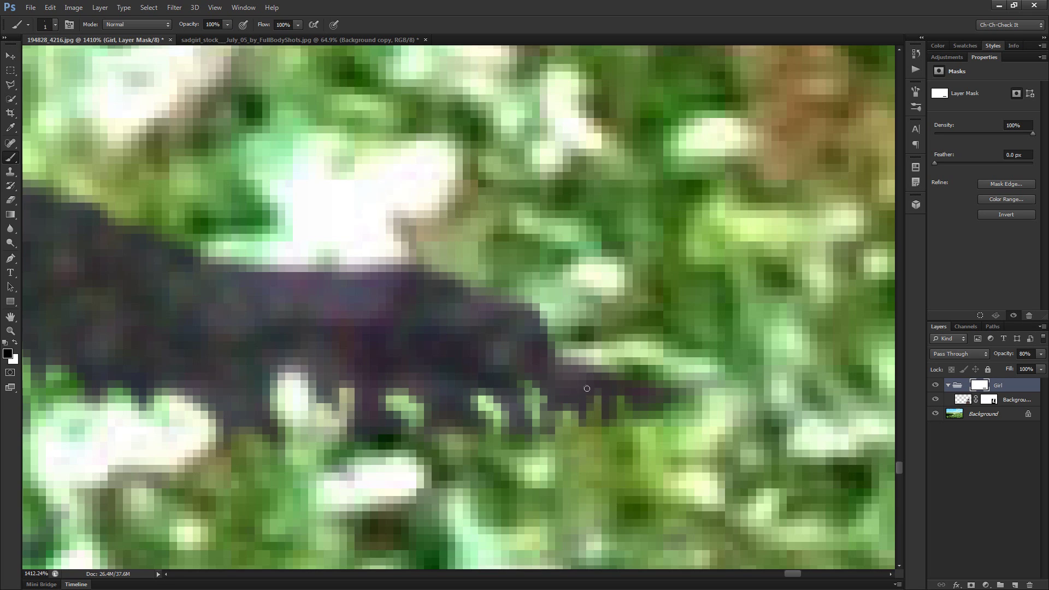
pyautogui.moveTo(649, 411)
pyautogui.mouseDown()
pyautogui.moveTo(671, 433)
pyautogui.moveTo(661, 396)
pyautogui.mouseUp()
pyautogui.scroll(-3, 660, 411)
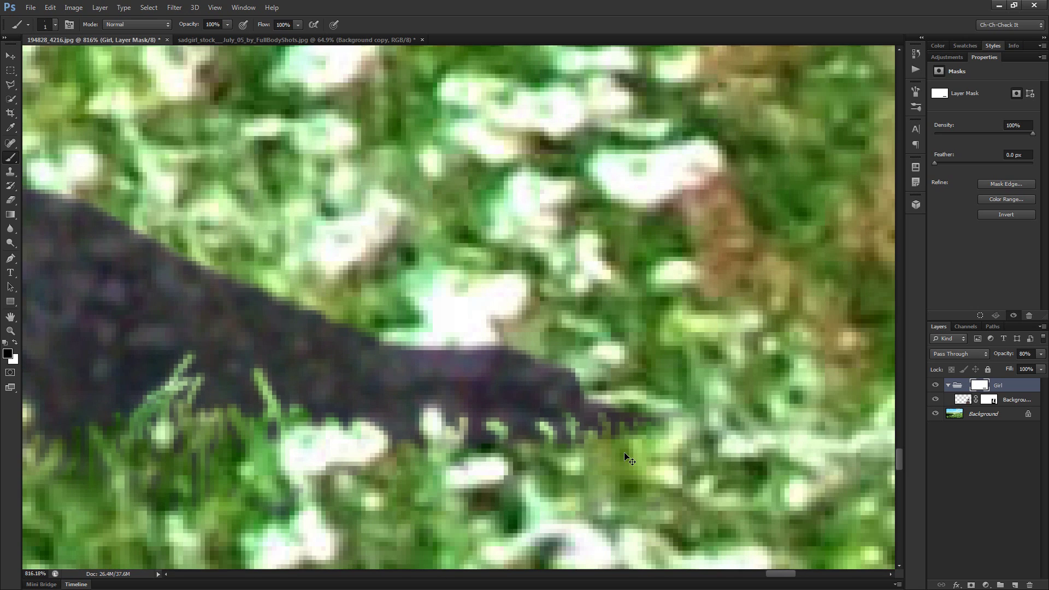
# Set the Girl group's opacity to 100% and examine the blend in the whole scene and along the left hem
pyautogui.hotkey('ctrl', '0')
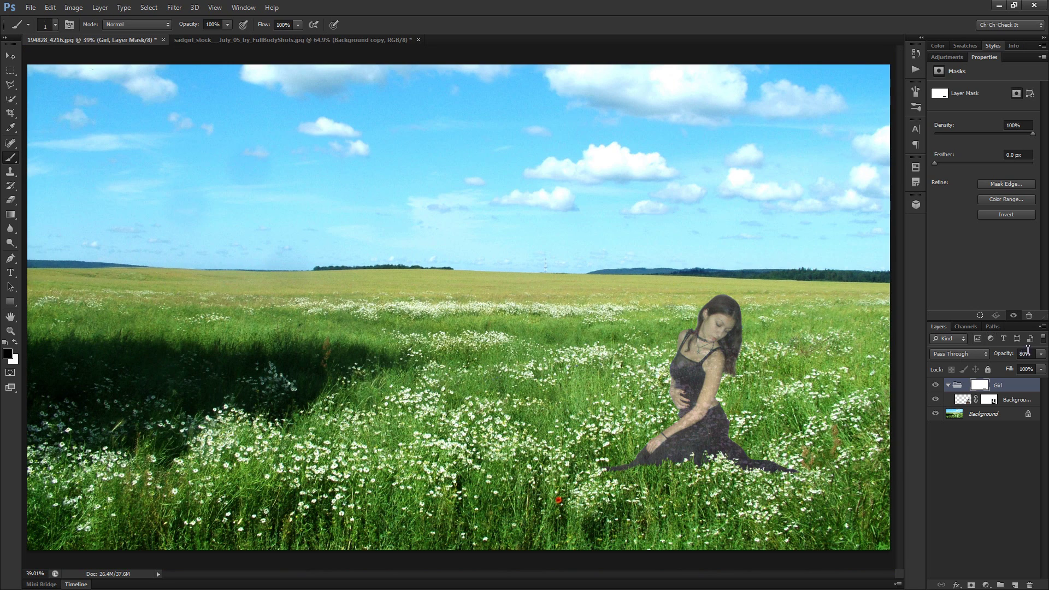
pyautogui.moveTo(1017, 356); pyautogui.dragTo(1044, 357)
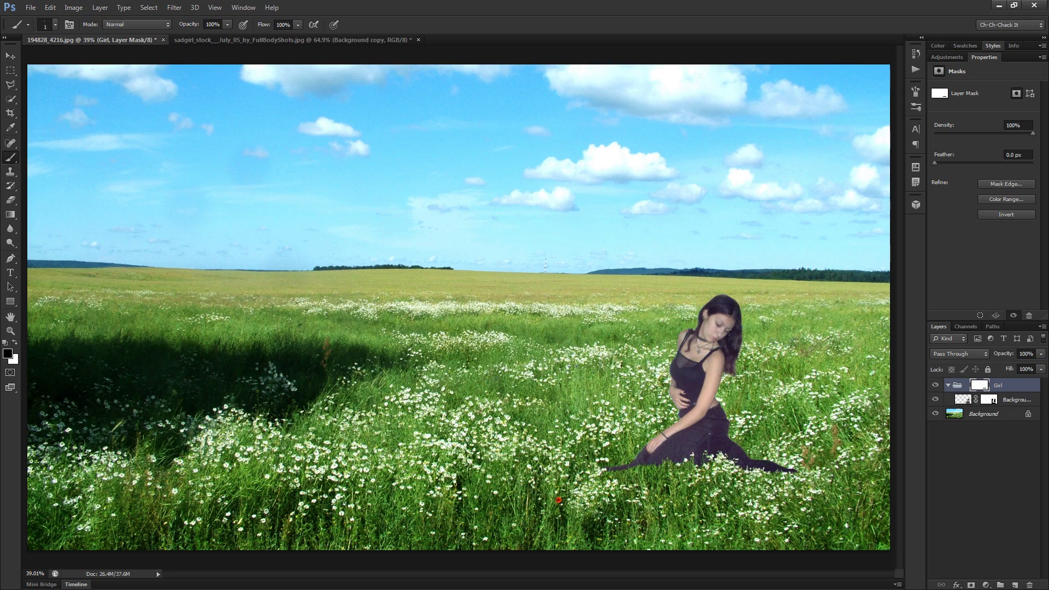
pyautogui.scroll(5, 679, 460)
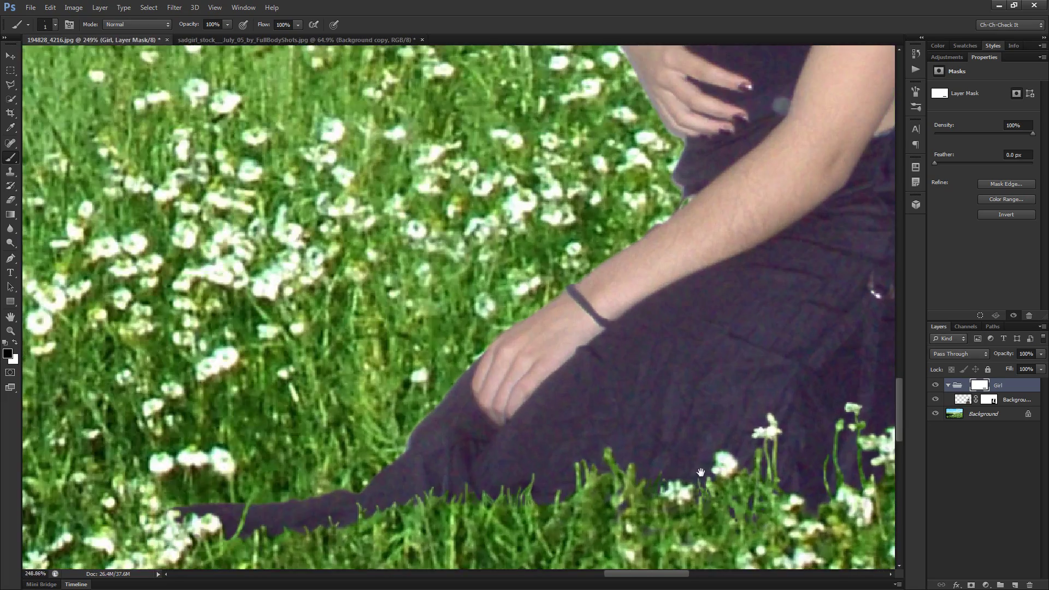
pyautogui.moveTo(607, 425); pyautogui.dragTo(550, 390)
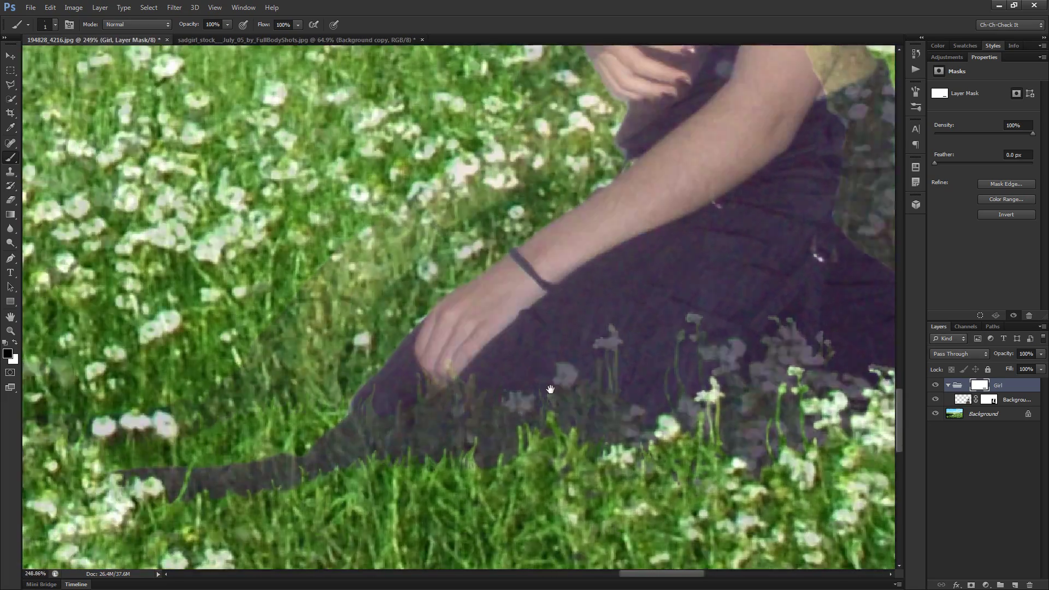
pyautogui.scroll(2, 594, 364)
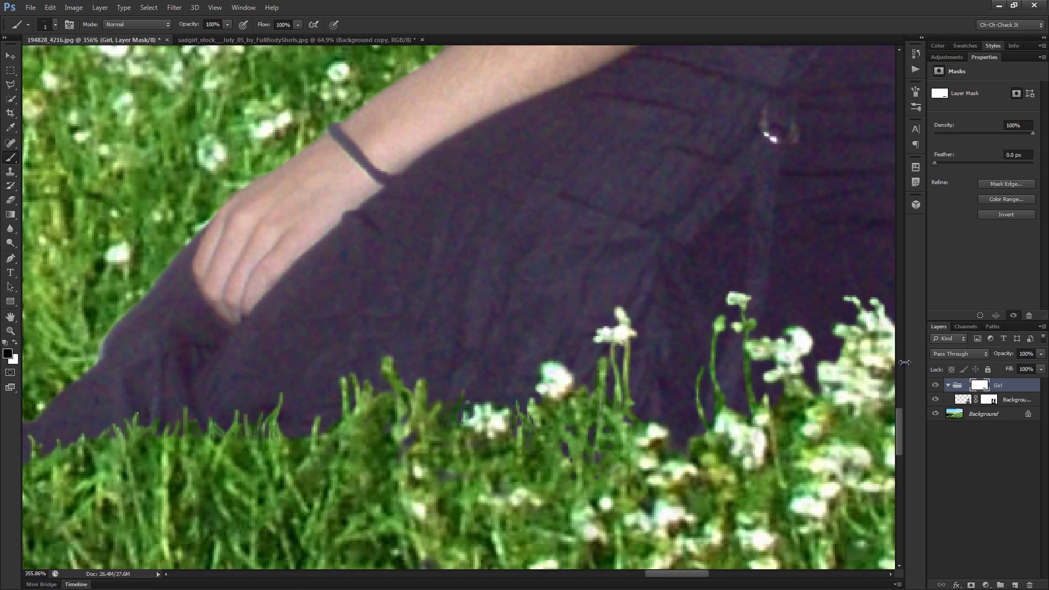
# Set the Girl group's opacity to 65% and mask a small white flower with its short stem above the left grass clump
pyautogui.moveTo(1003, 357); pyautogui.dragTo(985, 359)
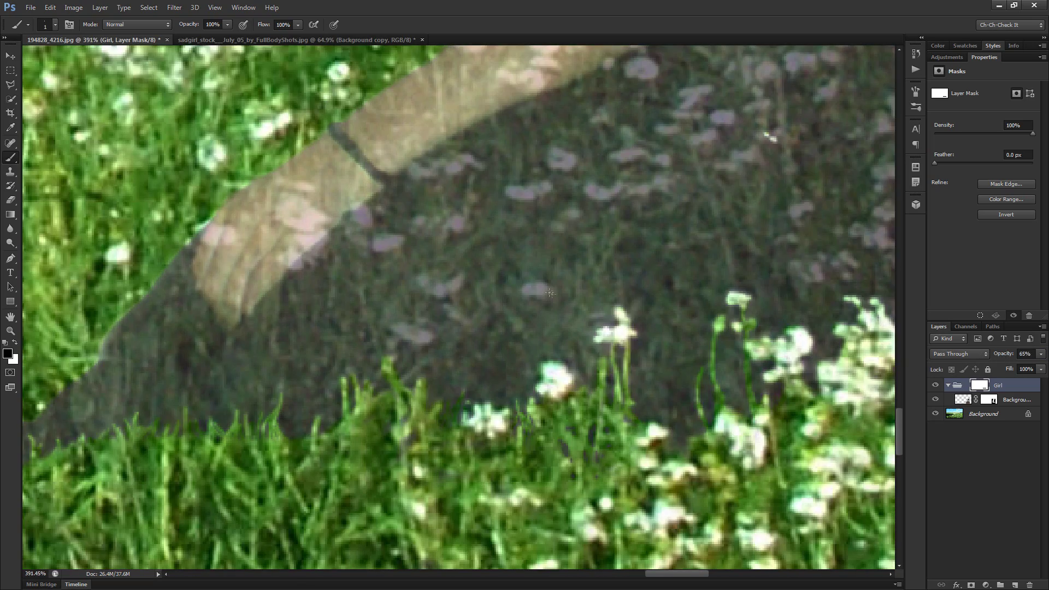
pyautogui.scroll(1, 503, 296)
pyautogui.scroll(-4, 503, 297)
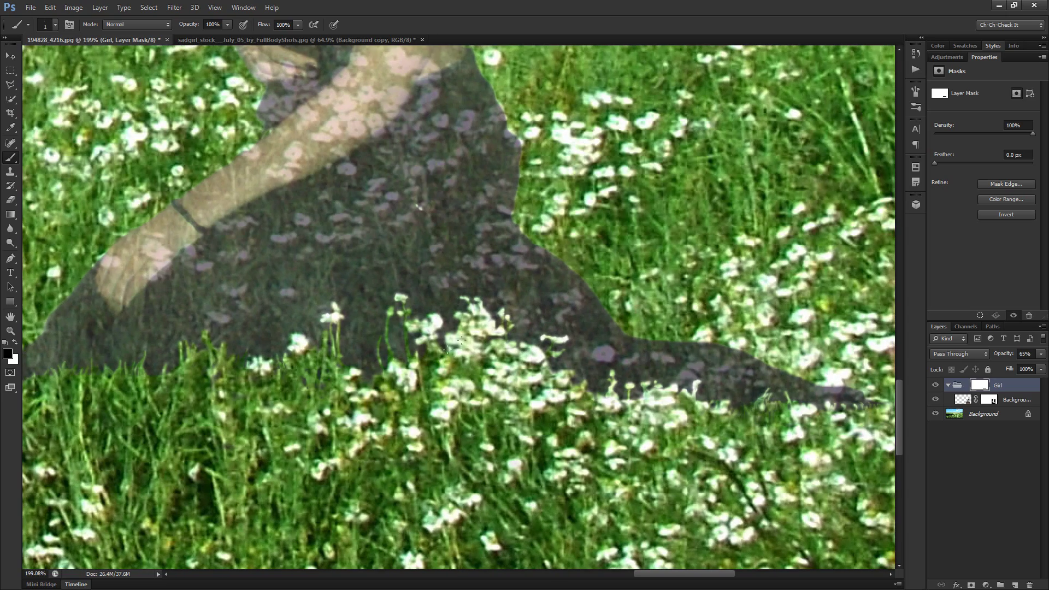
pyautogui.scroll(4, 399, 300)
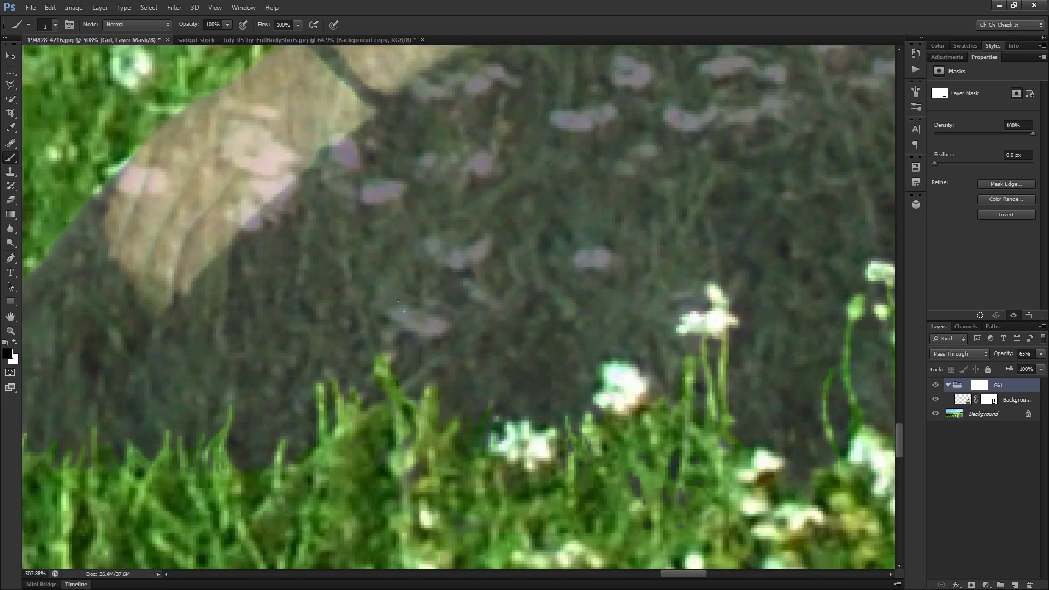
pyautogui.scroll(2, 405, 318)
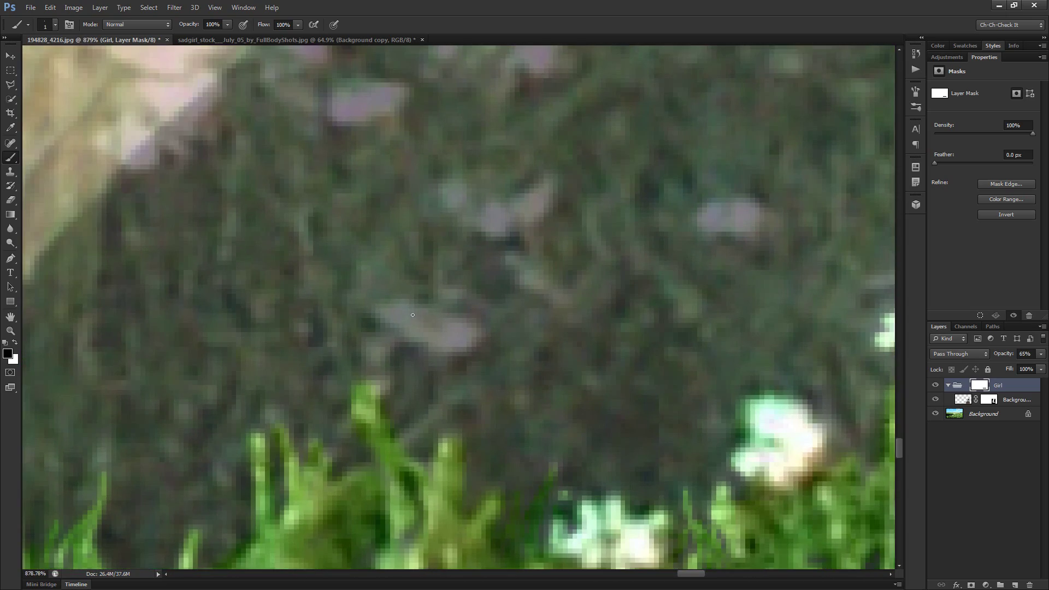
pyautogui.moveTo(383, 311)
pyautogui.mouseDown()
pyautogui.moveTo(436, 348)
pyautogui.moveTo(462, 338)
pyautogui.moveTo(398, 312)
pyautogui.moveTo(454, 336)
pyautogui.moveTo(416, 334)
pyautogui.moveTo(375, 351)
pyautogui.moveTo(384, 404)
pyautogui.mouseUp()
# Mask the green leaves and a slanting budded stem beneath the new small white flower, adjusting the brush size
pyautogui.press(']')
pyautogui.press(']')
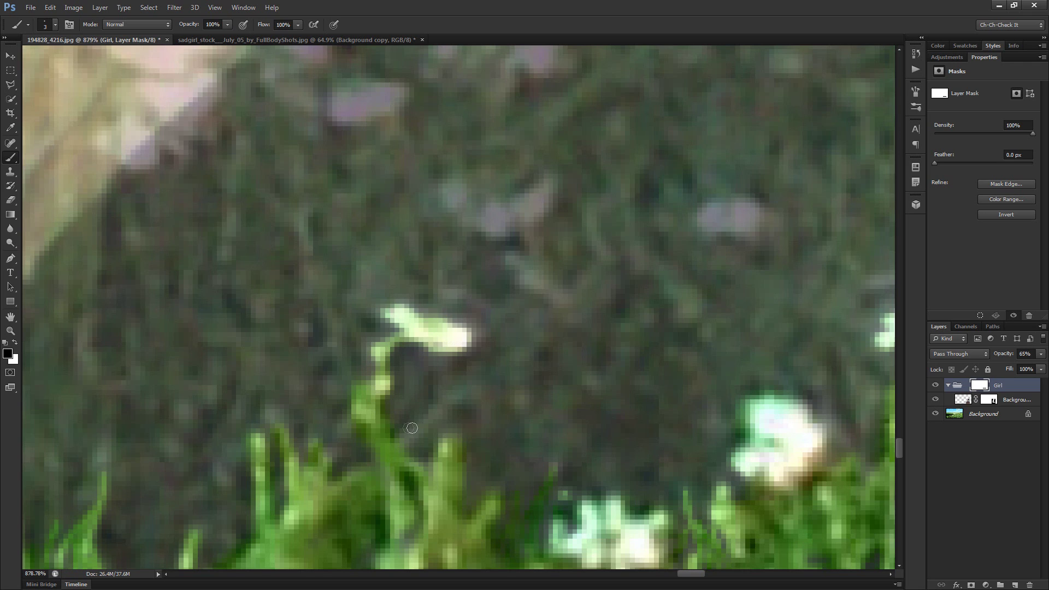
pyautogui.moveTo(397, 445)
pyautogui.mouseDown()
pyautogui.moveTo(441, 409)
pyautogui.moveTo(456, 379)
pyautogui.moveTo(419, 395)
pyautogui.moveTo(407, 382)
pyautogui.moveTo(413, 363)
pyautogui.mouseUp()
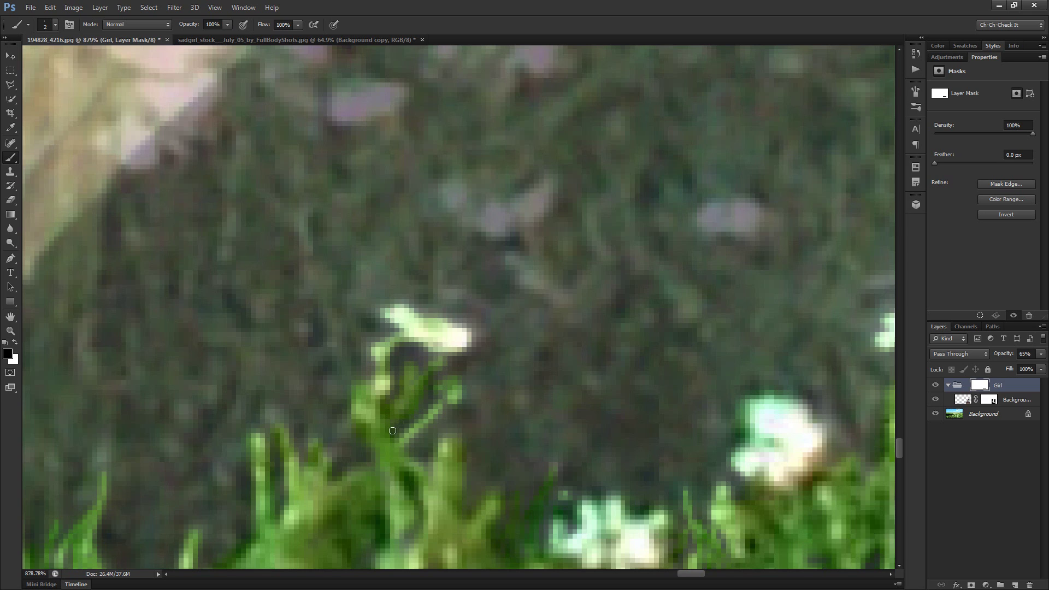
# Mask a higher white flower with its small bud, curved left stem and the pale leaf hanging at its right
pyautogui.moveTo(510, 257)
pyautogui.mouseDown()
pyautogui.moveTo(552, 302)
pyautogui.moveTo(558, 289)
pyautogui.moveTo(529, 236)
pyautogui.mouseUp()
pyautogui.press(']')
pyautogui.moveTo(545, 189)
pyautogui.mouseDown()
pyautogui.moveTo(538, 215)
pyautogui.moveTo(529, 202)
pyautogui.moveTo(521, 217)
pyautogui.moveTo(497, 223)
pyautogui.moveTo(490, 212)
pyautogui.moveTo(494, 225)
pyautogui.moveTo(453, 199)
pyautogui.moveTo(465, 228)
pyautogui.moveTo(447, 289)
pyautogui.moveTo(453, 254)
pyautogui.moveTo(478, 322)
pyautogui.moveTo(449, 364)
pyautogui.mouseUp()
pyautogui.press('[')
pyautogui.press(']')
pyautogui.moveTo(557, 301)
pyautogui.mouseDown()
pyautogui.moveTo(549, 330)
pyautogui.moveTo(559, 336)
pyautogui.mouseUp()
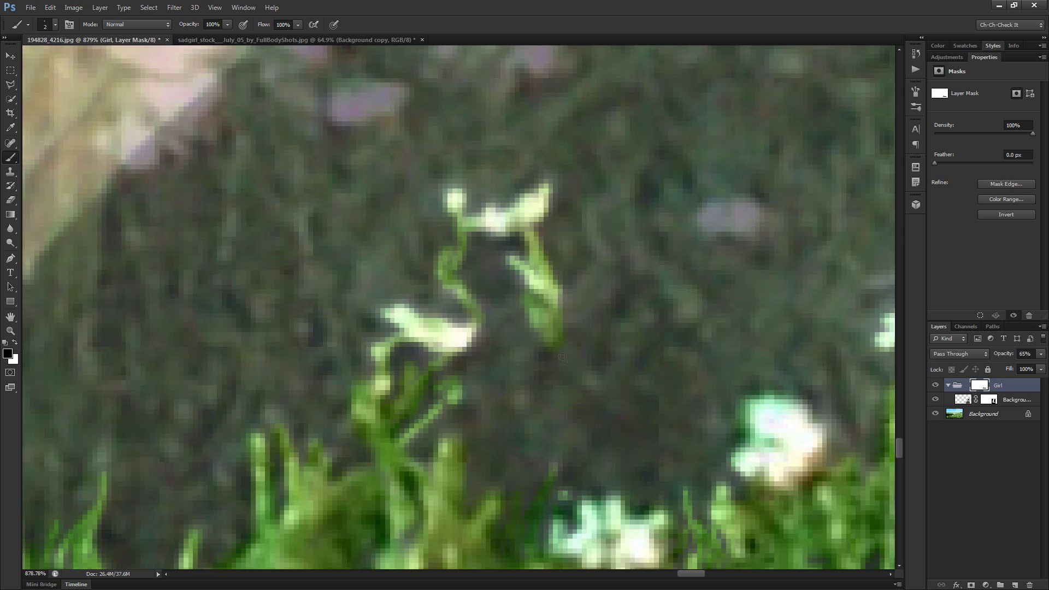
# Extend the right leaf's thin stem down to the white flower at the hem and mask a side branch off it
pyautogui.moveTo(566, 382); pyautogui.dragTo(587, 423)
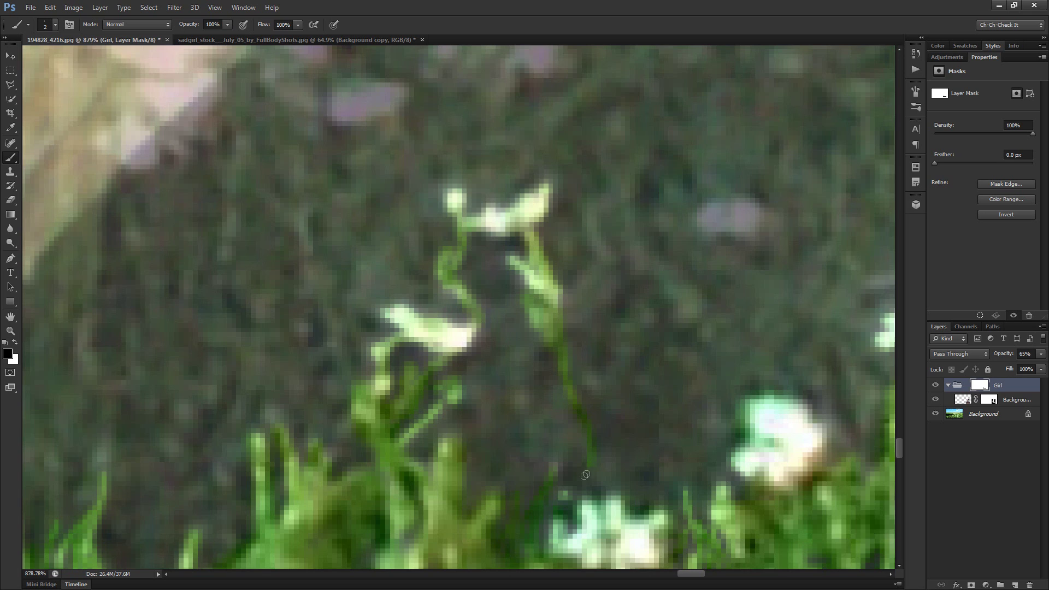
pyautogui.moveTo(583, 479); pyautogui.dragTo(568, 495)
pyautogui.moveTo(590, 398); pyautogui.dragTo(606, 367)
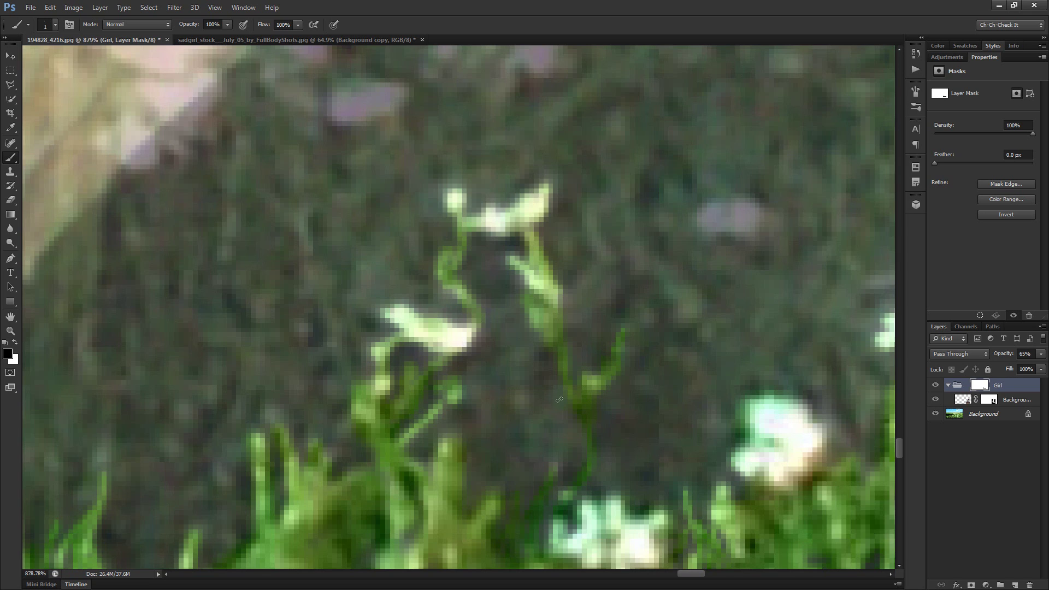
# Mask a small leaf on the left of the branched stem and several tapering grass blades between the two flower stems
pyautogui.moveTo(561, 394)
pyautogui.mouseDown()
pyautogui.moveTo(564, 423)
pyautogui.moveTo(570, 408)
pyautogui.moveTo(536, 439)
pyautogui.moveTo(560, 413)
pyautogui.mouseUp()
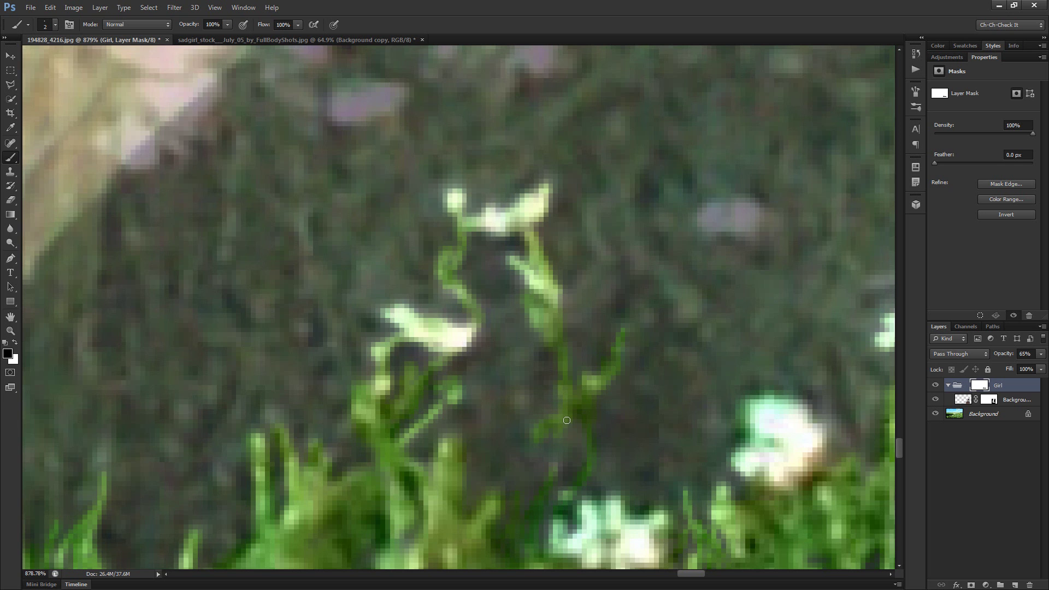
pyautogui.scroll(1, 534, 478)
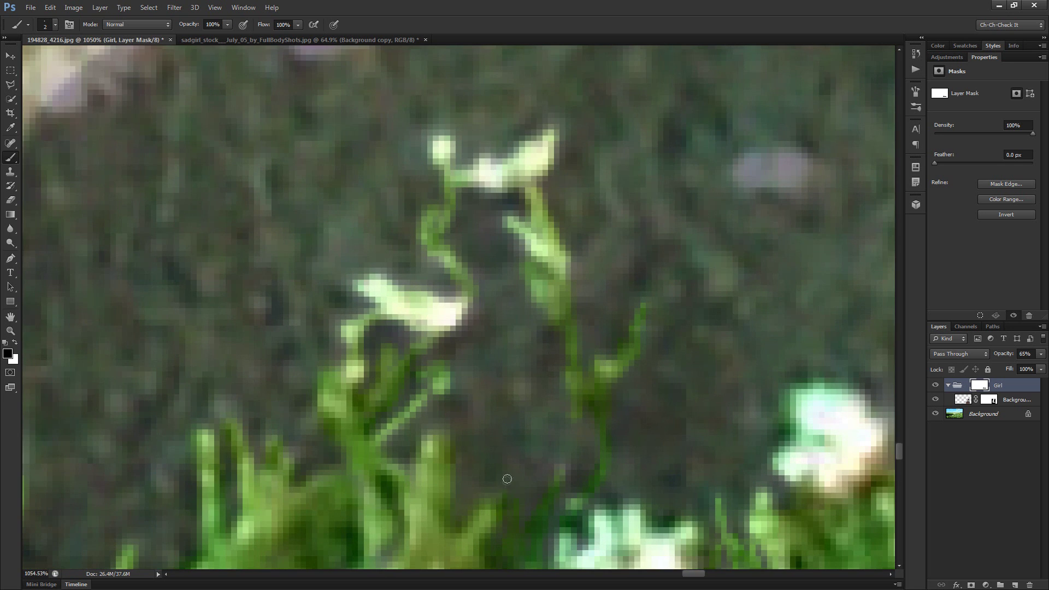
pyautogui.moveTo(507, 479)
pyautogui.mouseDown()
pyautogui.moveTo(530, 374)
pyautogui.moveTo(508, 346)
pyautogui.moveTo(519, 408)
pyautogui.moveTo(481, 477)
pyautogui.moveTo(508, 404)
pyautogui.mouseUp()
pyautogui.moveTo(485, 518); pyautogui.dragTo(495, 463)
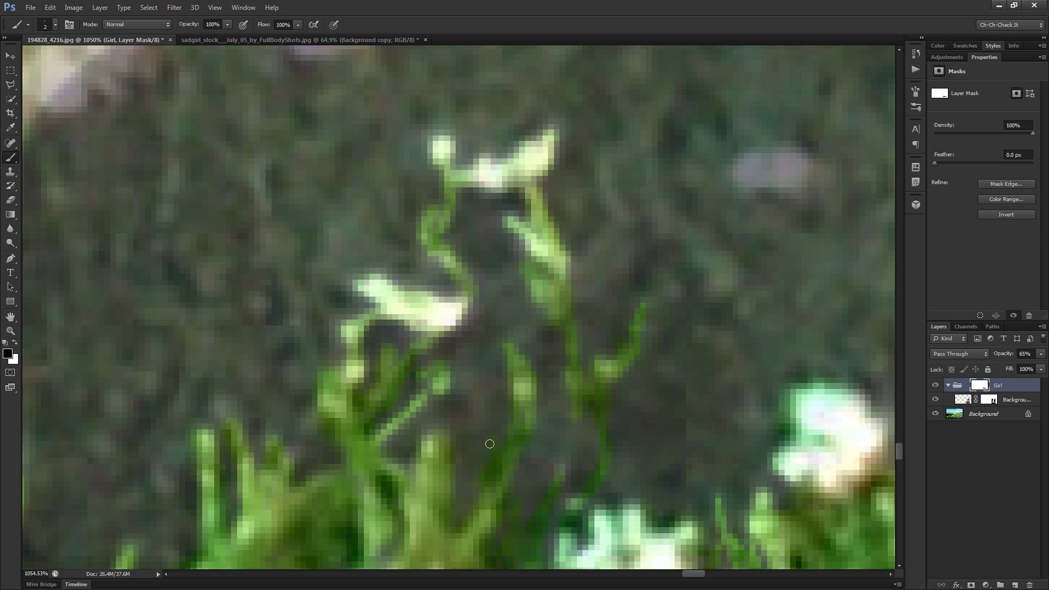
pyautogui.moveTo(479, 408); pyautogui.dragTo(492, 451)
# Mask thin grass blades rising above and just right of the white flower at the hem
pyautogui.scroll(-5, 492, 451)
pyautogui.scroll(3, 518, 468)
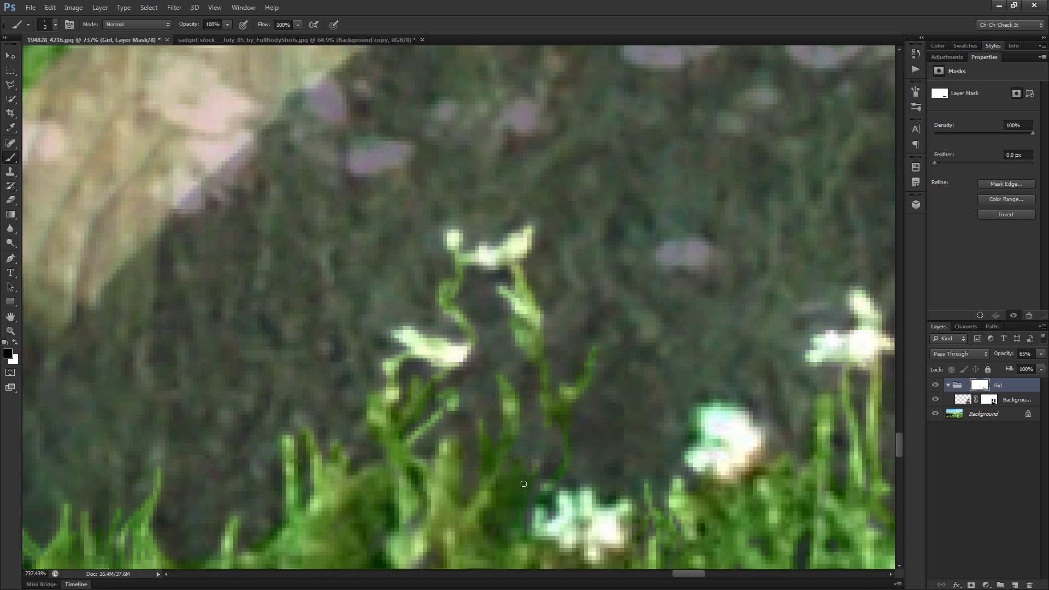
pyautogui.moveTo(545, 522); pyautogui.dragTo(514, 419)
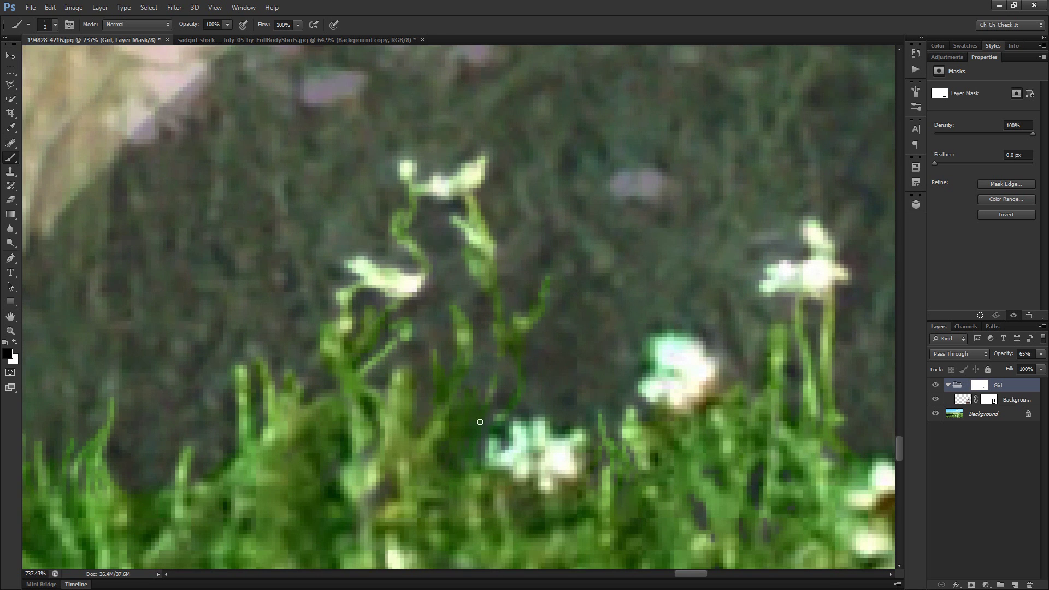
pyautogui.scroll(4, 550, 418)
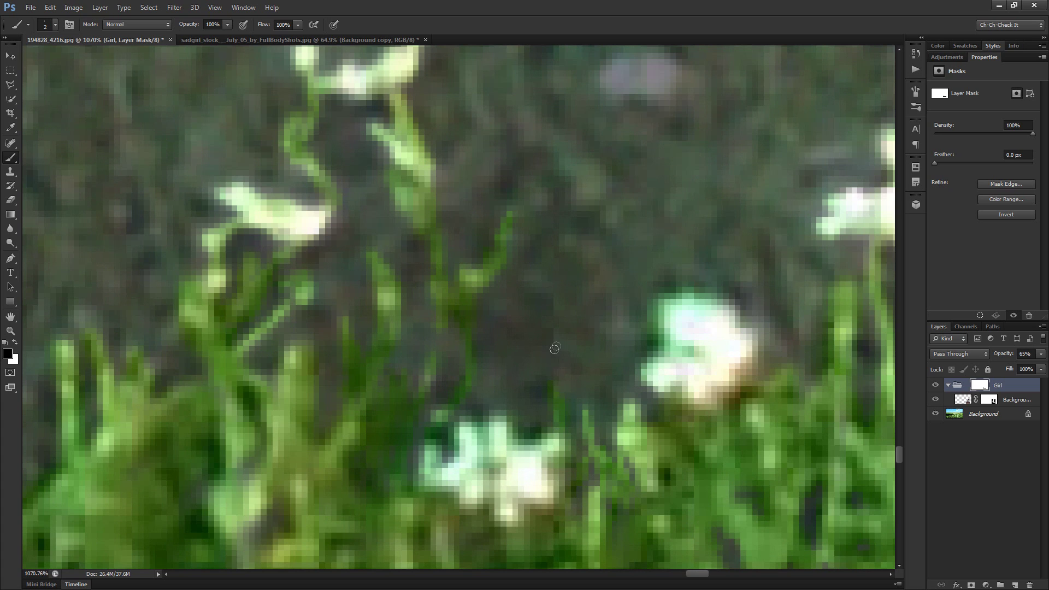
pyautogui.moveTo(562, 326)
pyautogui.mouseDown()
pyautogui.moveTo(547, 384)
pyautogui.moveTo(587, 447)
pyautogui.mouseUp()
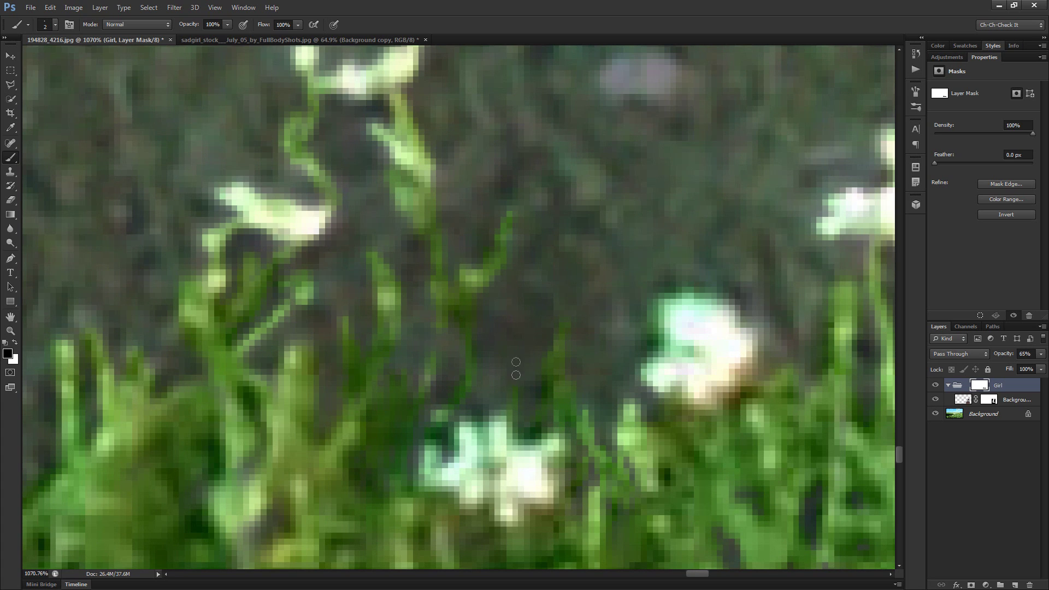
pyautogui.moveTo(511, 365); pyautogui.dragTo(498, 421)
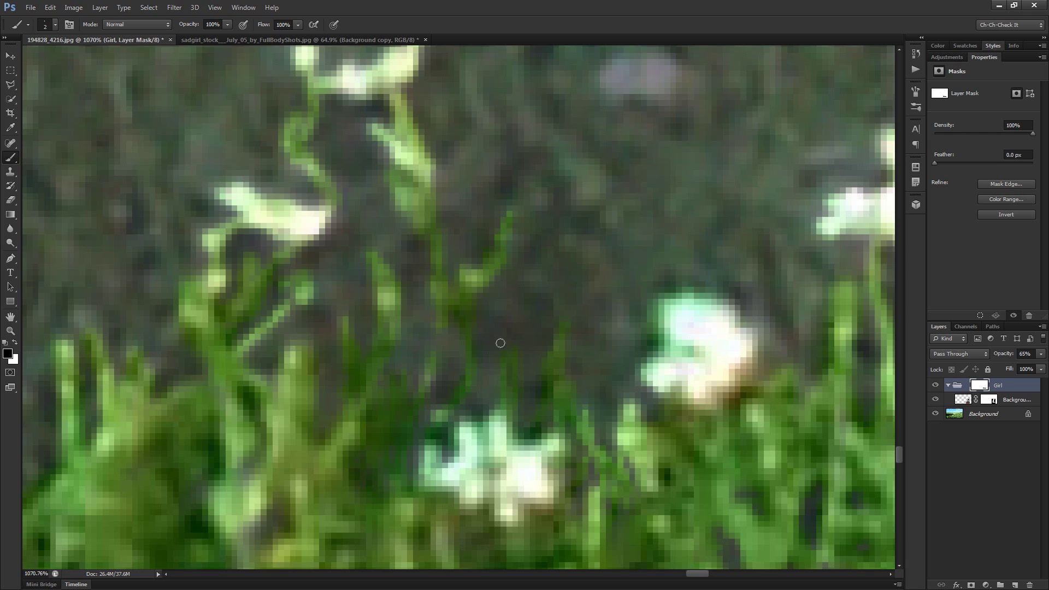
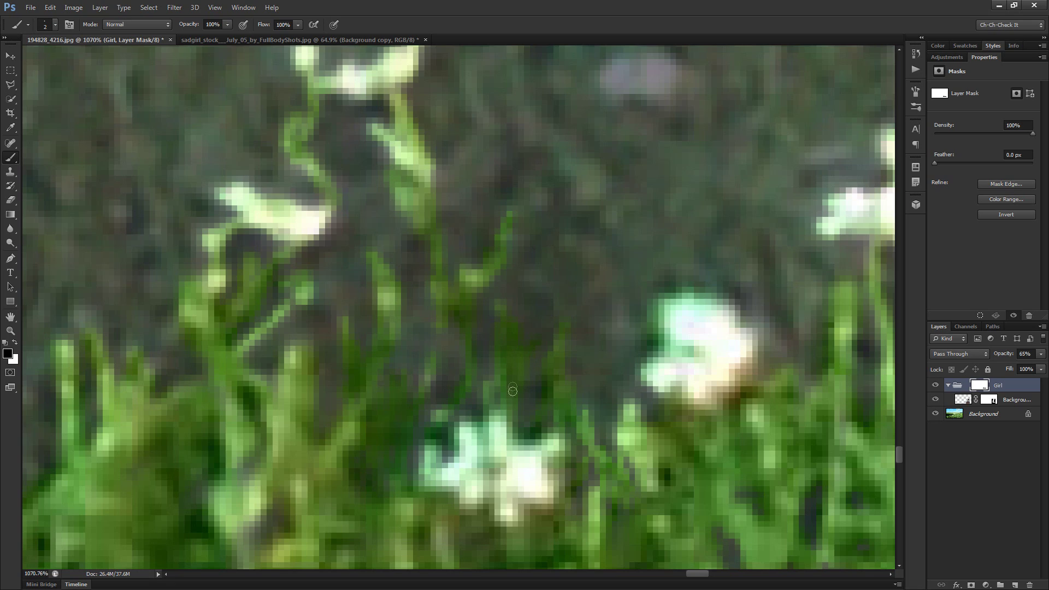
# Mask a thin curved blade and several short blades in the dark gap left of the tall grass clump
pyautogui.scroll(-5, 539, 429)
pyautogui.scroll(6, 546, 435)
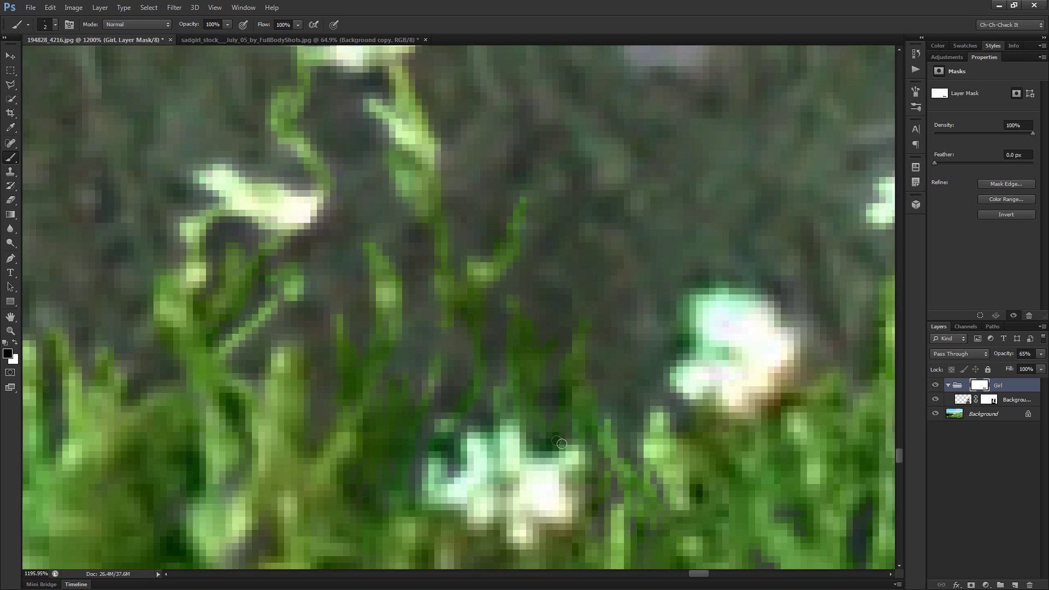
pyautogui.scroll(-5, 554, 435)
pyautogui.scroll(4, 492, 410)
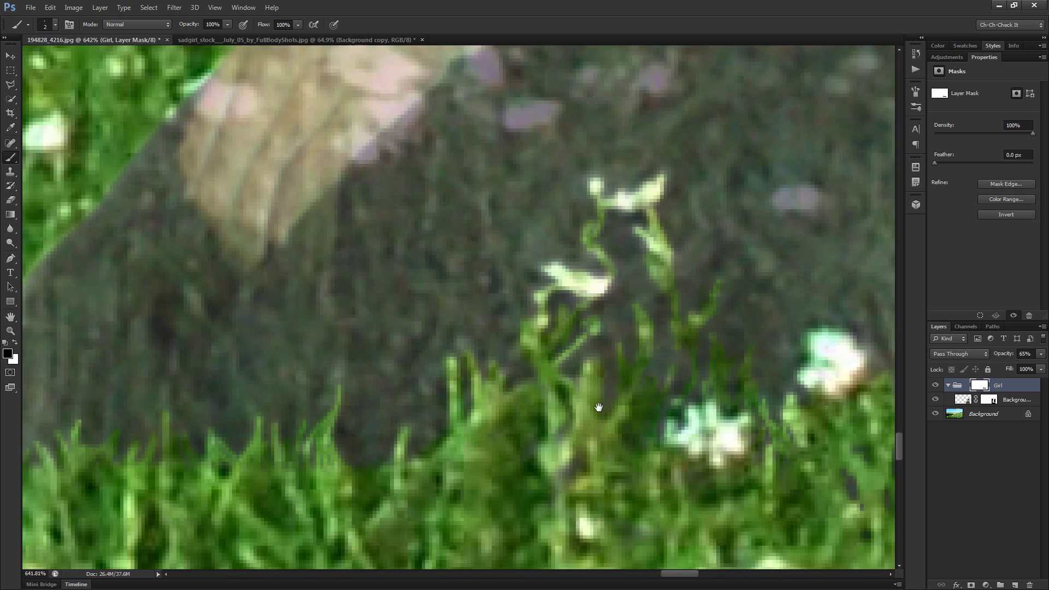
pyautogui.scroll(4, 477, 403)
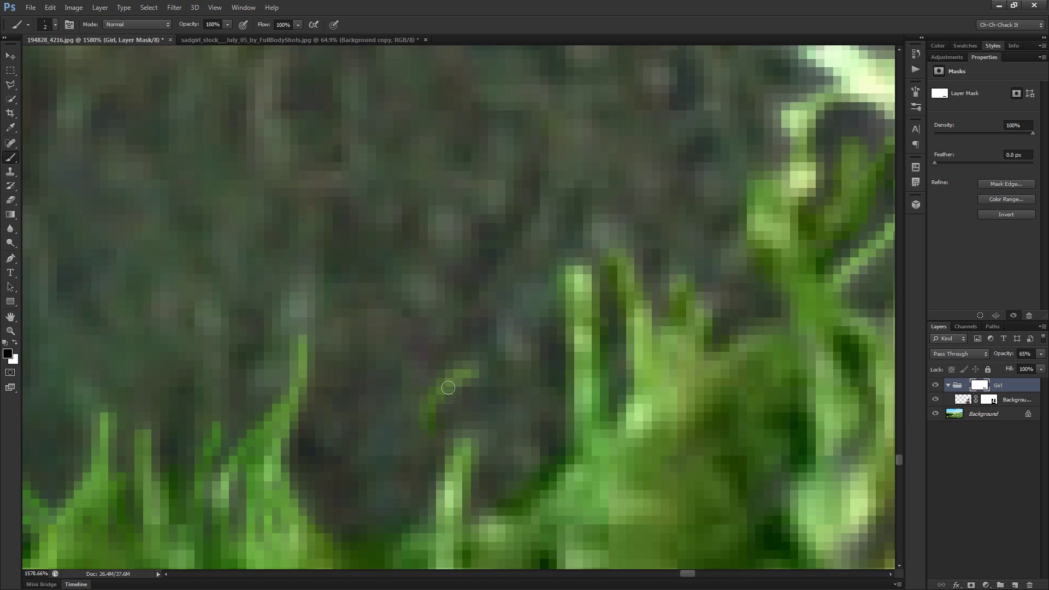
pyautogui.moveTo(374, 425)
pyautogui.mouseDown()
pyautogui.moveTo(360, 534)
pyautogui.moveTo(346, 506)
pyautogui.moveTo(349, 543)
pyautogui.moveTo(385, 539)
pyautogui.mouseUp()
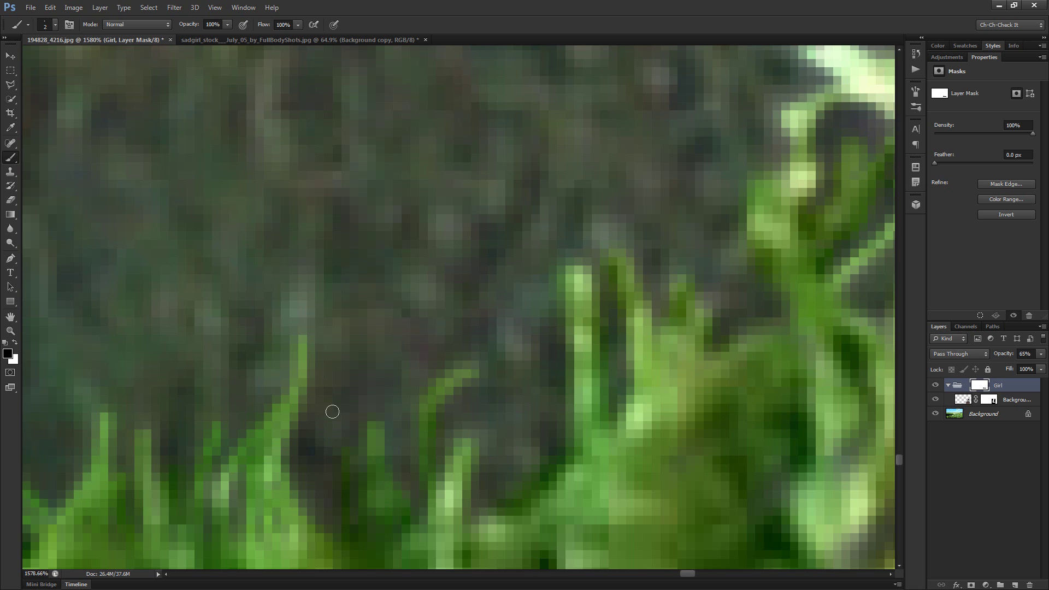
pyautogui.moveTo(326, 409); pyautogui.dragTo(339, 471)
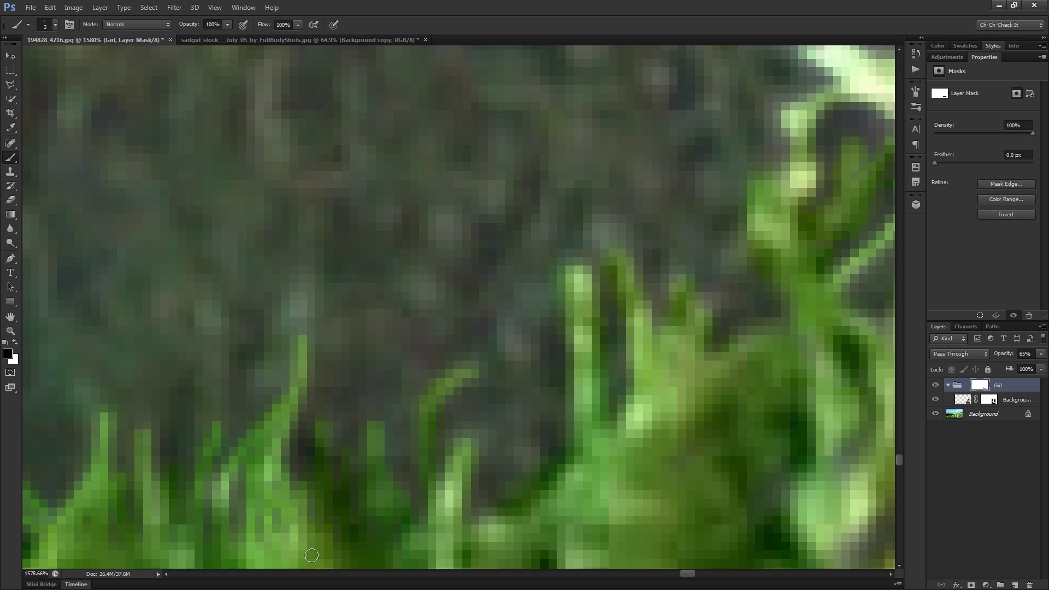
pyautogui.scroll(-3, 393, 492)
pyautogui.scroll(2, 475, 471)
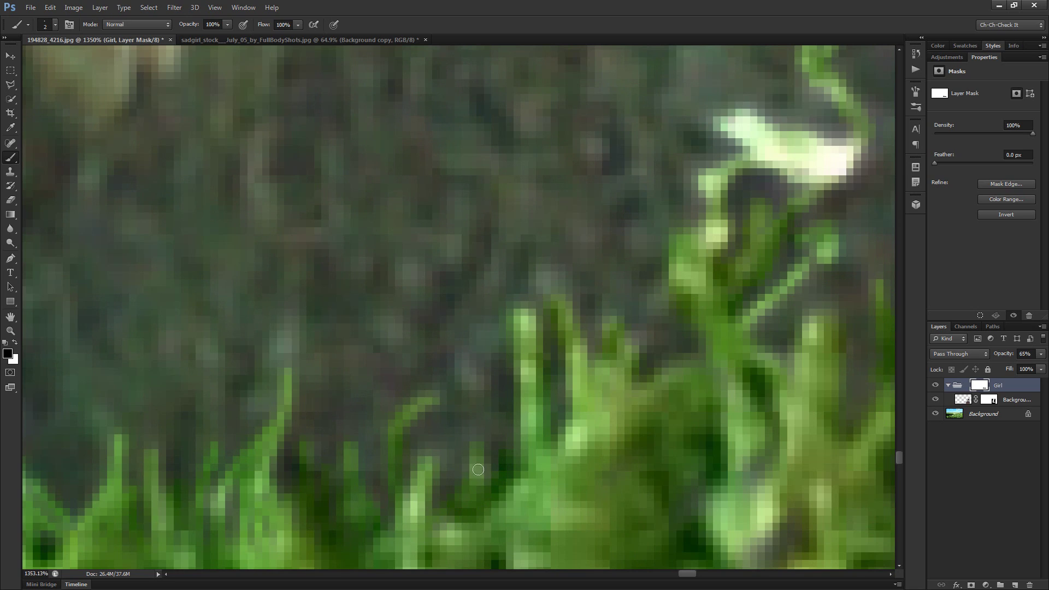
# Mask a tall upright blade with a bent tip and extend the next blade to its left with a curved tip
pyautogui.scroll(-4, 478, 469)
pyautogui.scroll(3, 419, 411)
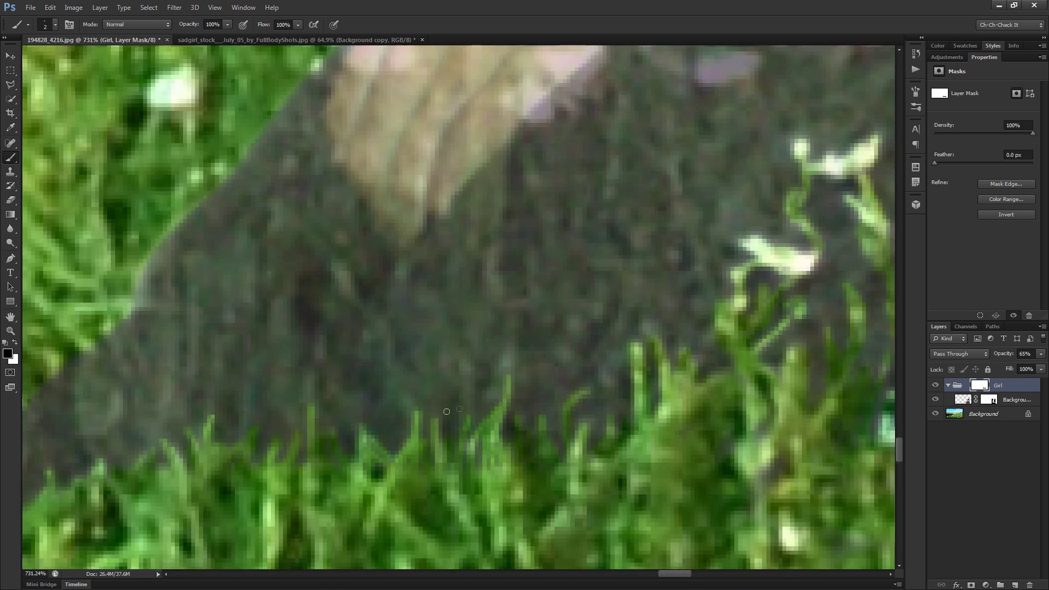
pyautogui.scroll(2, 420, 411)
pyautogui.moveTo(471, 344); pyautogui.dragTo(470, 444)
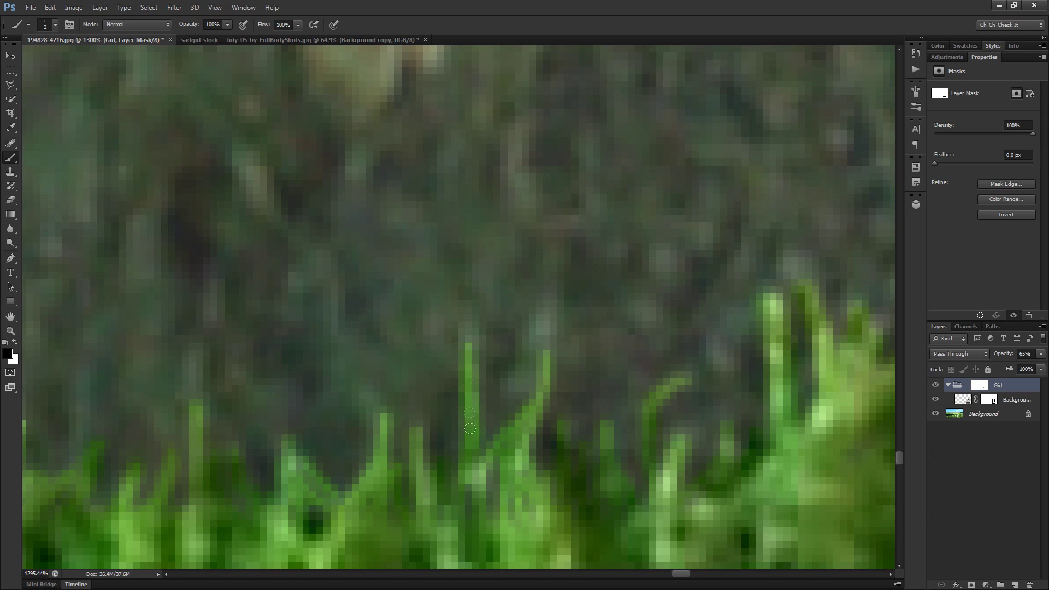
pyautogui.moveTo(466, 355)
pyautogui.mouseDown()
pyautogui.moveTo(462, 331)
pyautogui.moveTo(461, 420)
pyautogui.moveTo(440, 494)
pyautogui.mouseUp()
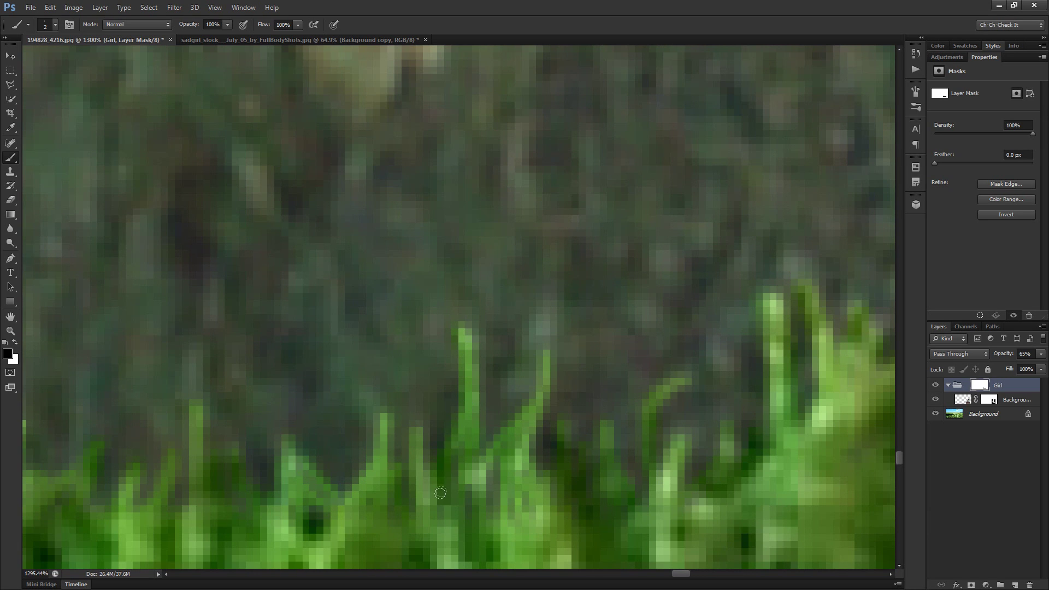
pyautogui.moveTo(307, 478); pyautogui.dragTo(375, 449)
pyautogui.moveTo(360, 386)
pyautogui.mouseDown()
pyautogui.moveTo(376, 454)
pyautogui.moveTo(341, 522)
pyautogui.mouseUp()
# Mask a tall pointed blade farther left along the hem, with shorter blades on both sides of it
pyautogui.moveTo(359, 465)
pyautogui.mouseDown()
pyautogui.moveTo(312, 502)
pyautogui.moveTo(432, 348)
pyautogui.mouseUp()
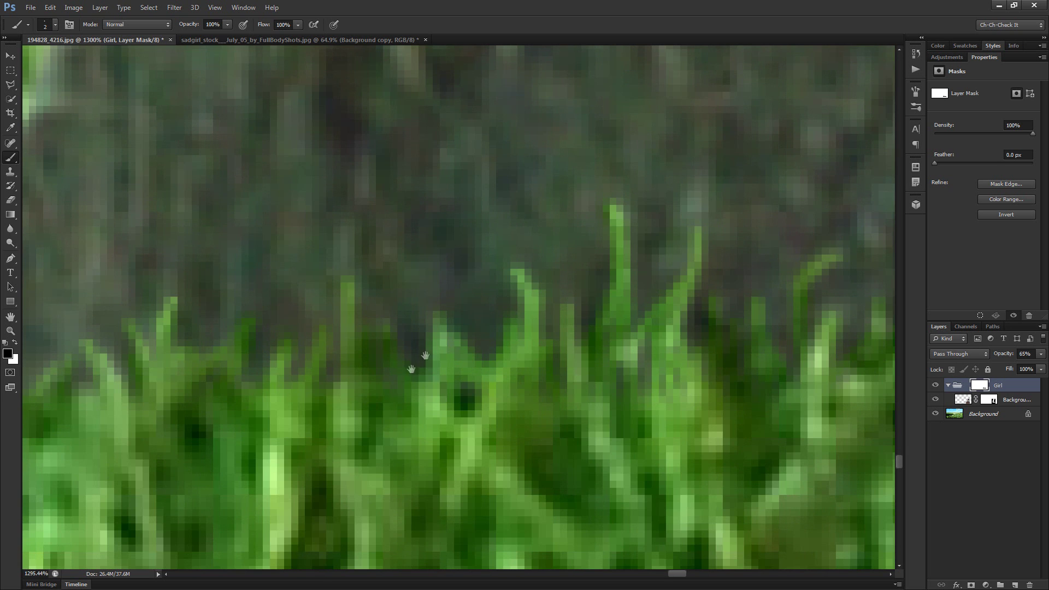
pyautogui.scroll(-3, 352, 392)
pyautogui.scroll(2, 352, 317)
pyautogui.moveTo(340, 241); pyautogui.dragTo(325, 410)
pyautogui.moveTo(313, 348)
pyautogui.mouseDown()
pyautogui.moveTo(287, 413)
pyautogui.moveTo(300, 397)
pyautogui.mouseUp()
pyautogui.moveTo(356, 222)
pyautogui.mouseDown()
pyautogui.moveTo(348, 312)
pyautogui.moveTo(366, 306)
pyautogui.moveTo(377, 326)
pyautogui.moveTo(394, 323)
pyautogui.moveTo(394, 290)
pyautogui.mouseUp()
pyautogui.moveTo(420, 335)
pyautogui.mouseDown()
pyautogui.moveTo(463, 356)
pyautogui.moveTo(437, 286)
pyautogui.moveTo(429, 354)
pyautogui.moveTo(460, 412)
pyautogui.mouseUp()
# Mask a long slanting blade left of the pointed one, then fill in thin blades beneath it with a 1 px brush
pyautogui.moveTo(401, 382); pyautogui.dragTo(672, 366)
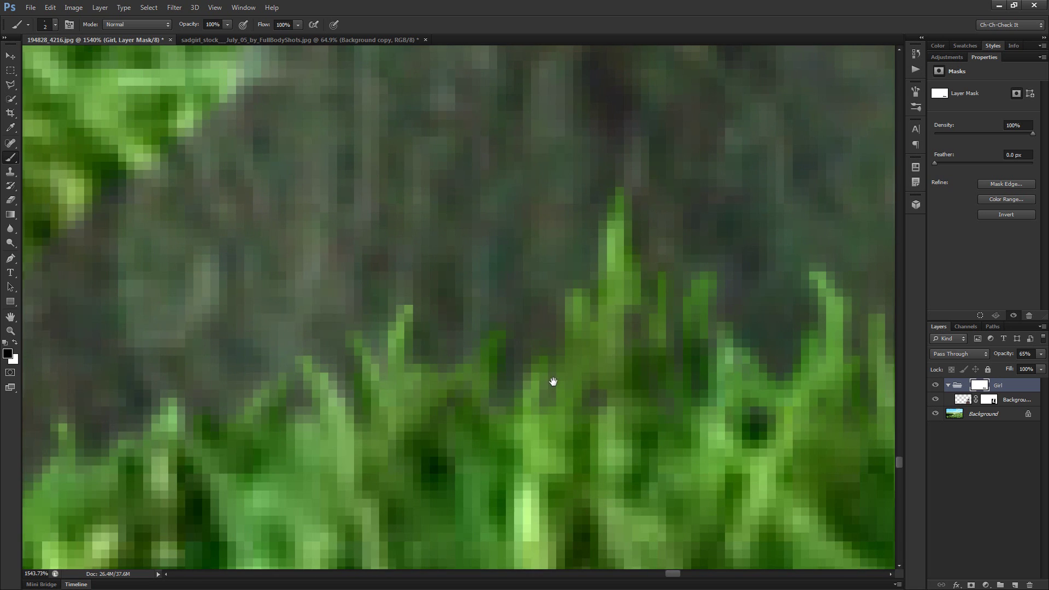
pyautogui.moveTo(457, 377)
pyautogui.mouseDown()
pyautogui.moveTo(450, 344)
pyautogui.moveTo(486, 295)
pyautogui.moveTo(504, 221)
pyautogui.moveTo(497, 242)
pyautogui.moveTo(530, 192)
pyautogui.moveTo(519, 241)
pyautogui.moveTo(552, 166)
pyautogui.mouseUp()
pyautogui.press('[')
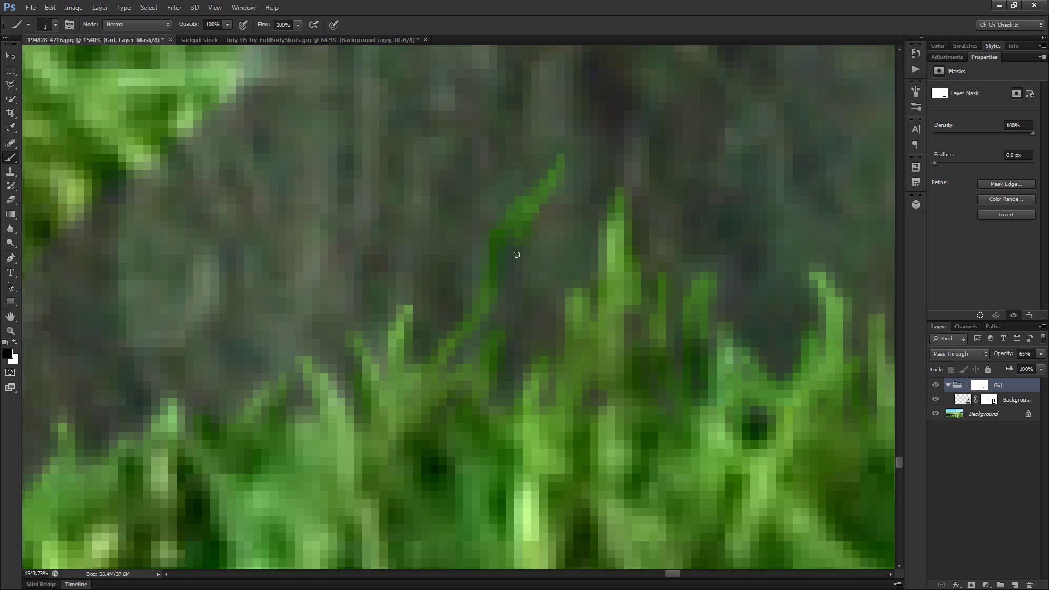
pyautogui.moveTo(518, 250); pyautogui.dragTo(515, 396)
pyautogui.moveTo(500, 341); pyautogui.dragTo(504, 293)
pyautogui.moveTo(500, 365); pyautogui.dragTo(508, 396)
pyautogui.moveTo(540, 272)
pyautogui.mouseDown()
pyautogui.moveTo(543, 353)
pyautogui.moveTo(535, 321)
pyautogui.moveTo(554, 395)
pyautogui.moveTo(544, 359)
pyautogui.moveTo(562, 354)
pyautogui.moveTo(574, 386)
pyautogui.mouseUp()
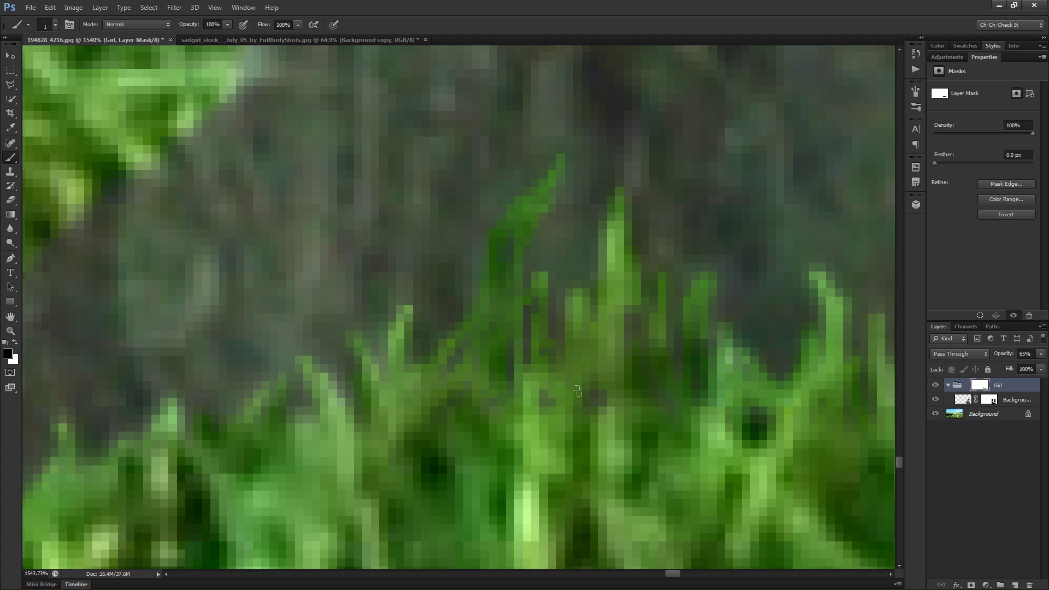
# Mask a curved forked blade where the skirt narrows toward its tail, plus small dark blades at its left base
pyautogui.scroll(-10, 530, 379)
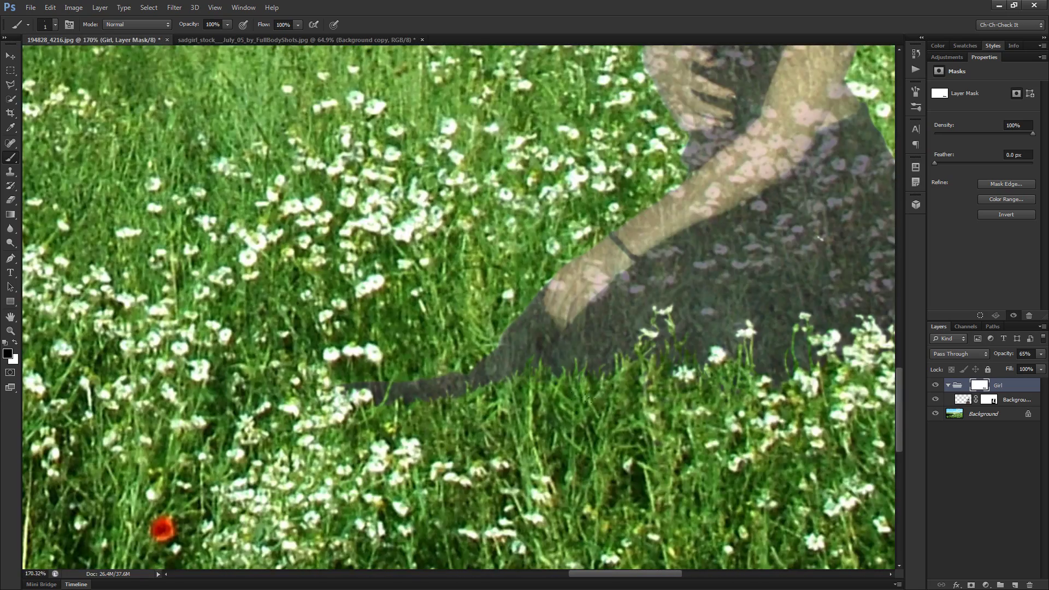
pyautogui.scroll(8, 514, 376)
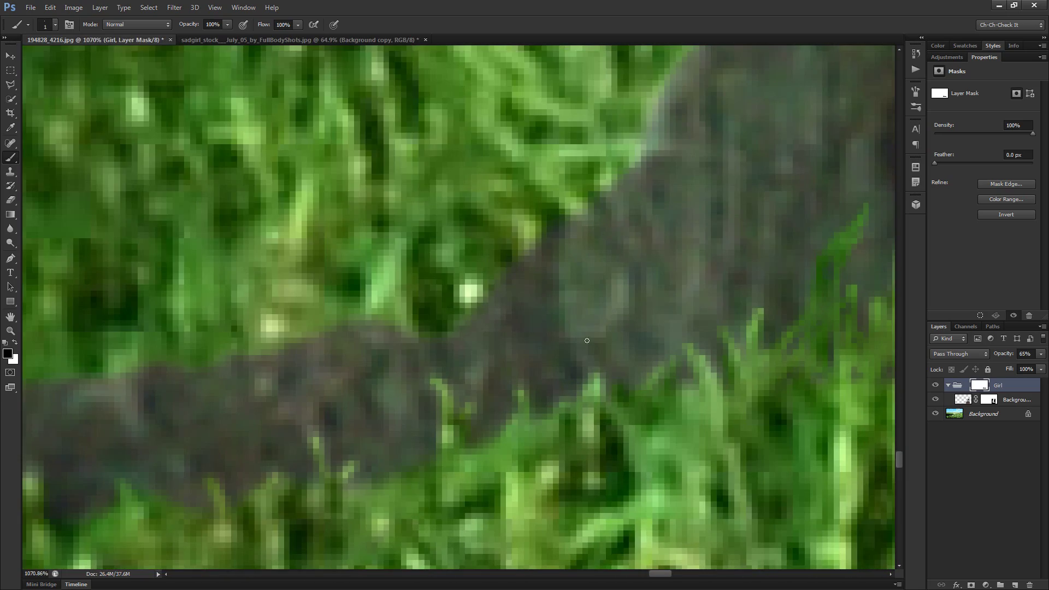
pyautogui.moveTo(584, 344)
pyautogui.mouseDown()
pyautogui.moveTo(624, 294)
pyautogui.moveTo(587, 365)
pyautogui.mouseUp()
pyautogui.moveTo(607, 311)
pyautogui.mouseDown()
pyautogui.moveTo(574, 359)
pyautogui.moveTo(591, 339)
pyautogui.mouseUp()
pyautogui.moveTo(609, 388); pyautogui.dragTo(608, 331)
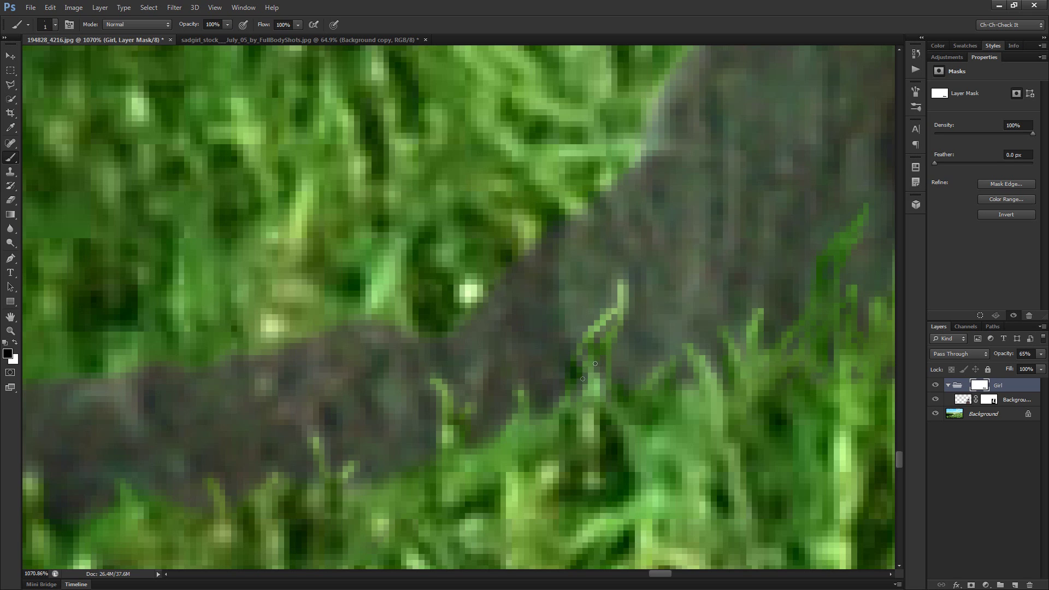
pyautogui.moveTo(582, 405); pyautogui.dragTo(584, 380)
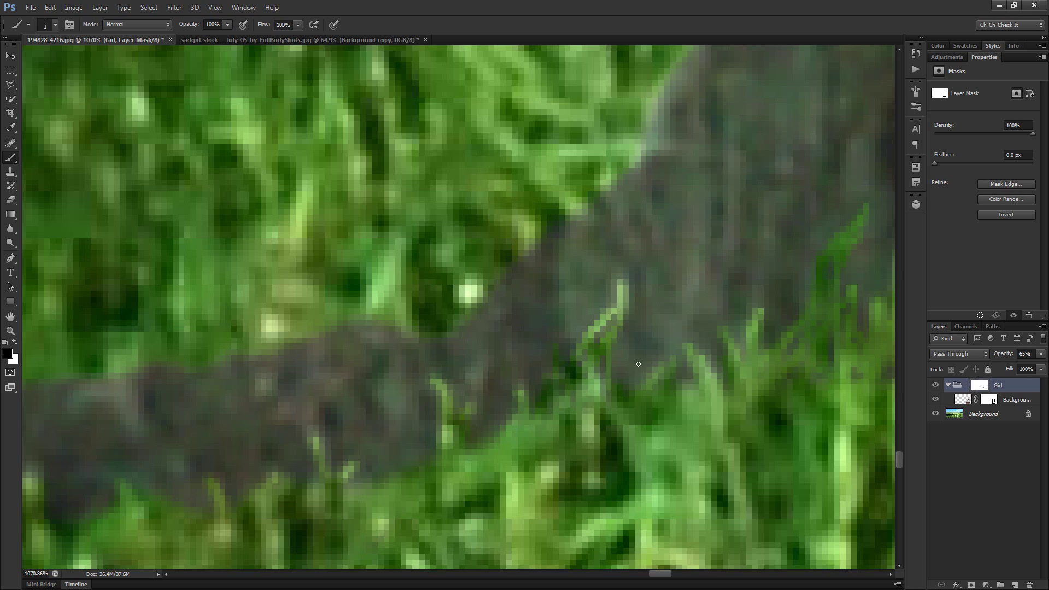
# Mask short thin blades on the right side of the curved forked blade
pyautogui.moveTo(620, 345); pyautogui.dragTo(633, 389)
pyautogui.moveTo(602, 337); pyautogui.dragTo(610, 326)
pyautogui.moveTo(636, 381); pyautogui.dragTo(659, 328)
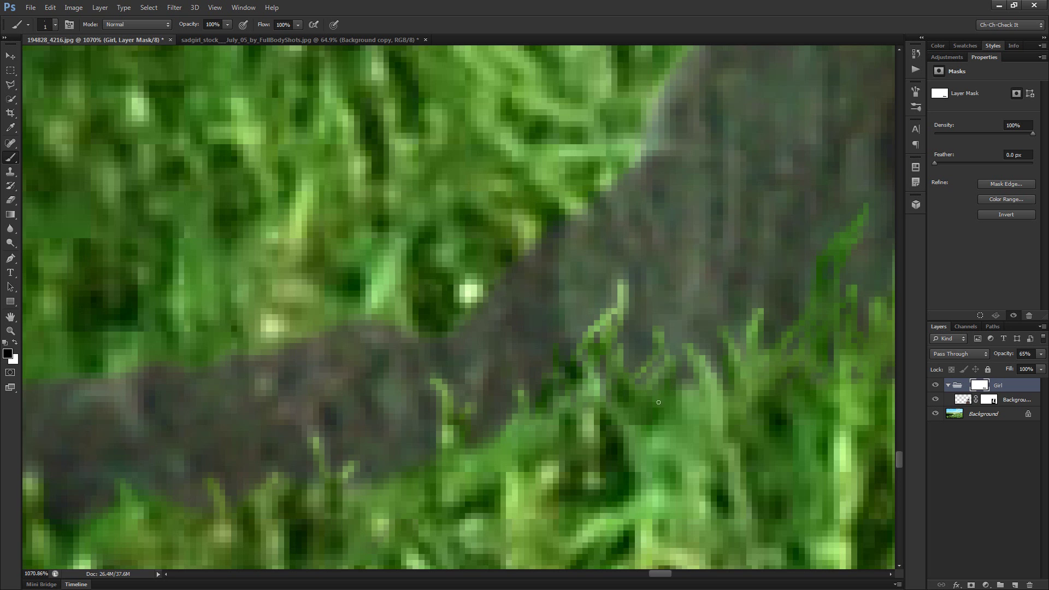
# Mask a group of fine blades along the skirt tail's lower edge, between the two bright existing sprigs
pyautogui.scroll(-3, 659, 402)
pyautogui.scroll(5, 478, 398)
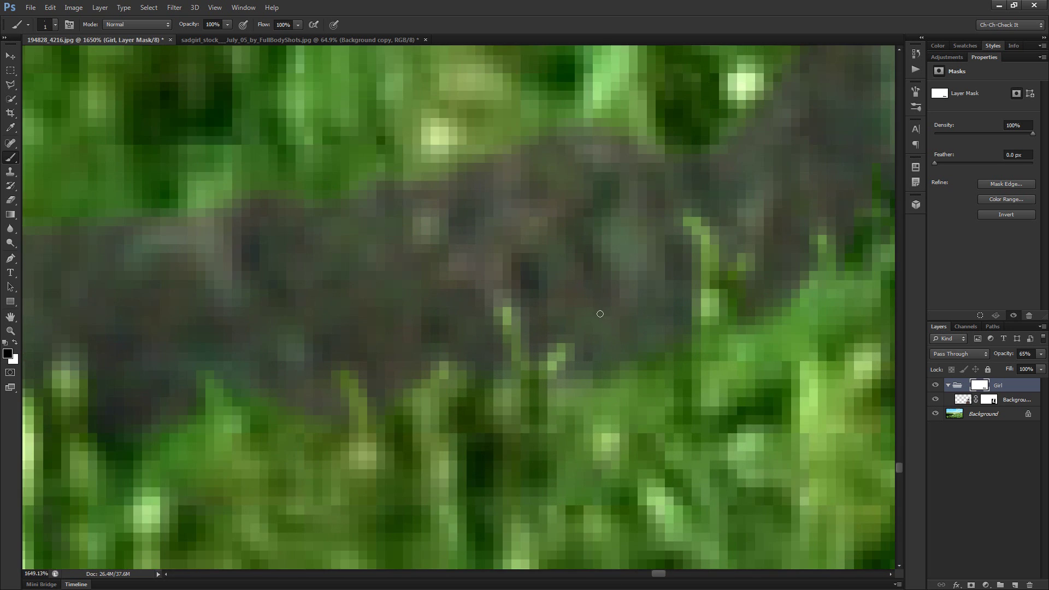
pyautogui.moveTo(600, 313)
pyautogui.mouseDown()
pyautogui.moveTo(572, 377)
pyautogui.moveTo(592, 334)
pyautogui.moveTo(578, 384)
pyautogui.moveTo(618, 294)
pyautogui.moveTo(617, 390)
pyautogui.moveTo(648, 317)
pyautogui.mouseUp()
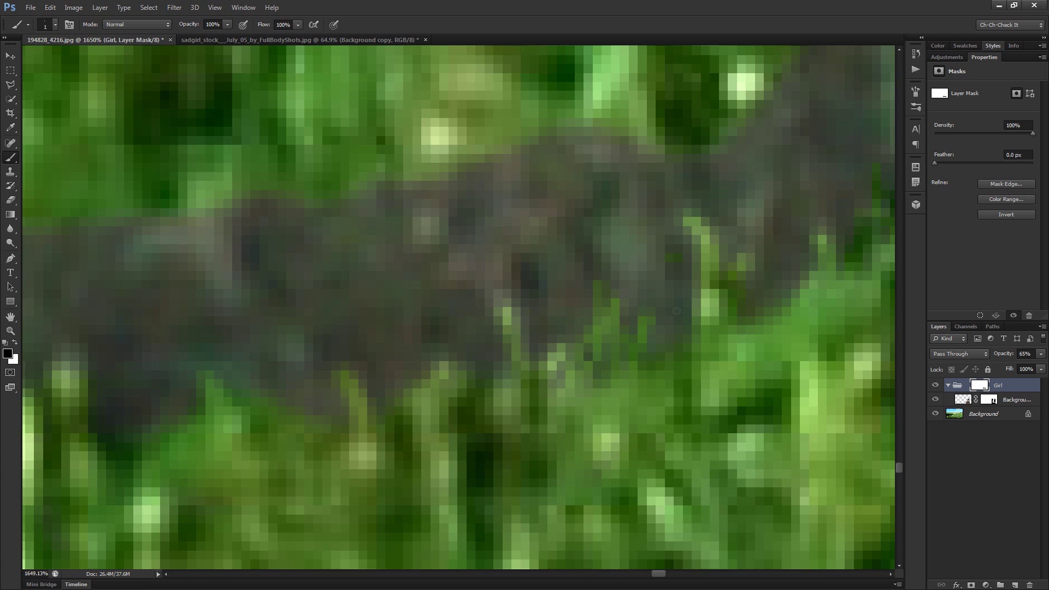
pyautogui.moveTo(690, 283); pyautogui.dragTo(689, 315)
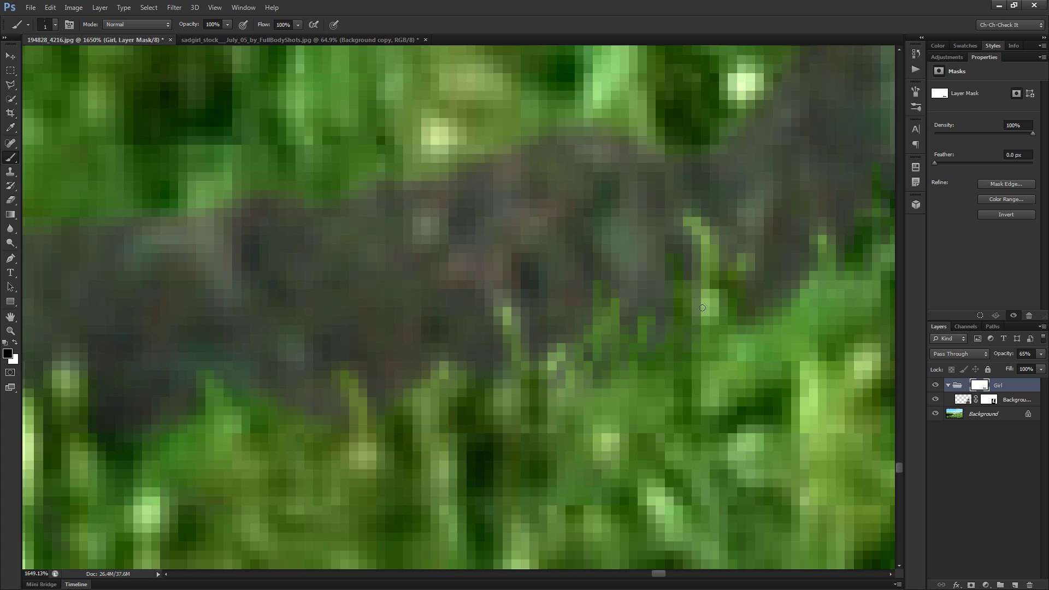
# Mask a yellow-tipped stem and a dense cluster of thin blades around it on the middle of the skirt's tail
pyautogui.moveTo(485, 370)
pyautogui.mouseDown()
pyautogui.moveTo(588, 303)
pyautogui.moveTo(552, 197)
pyautogui.mouseUp()
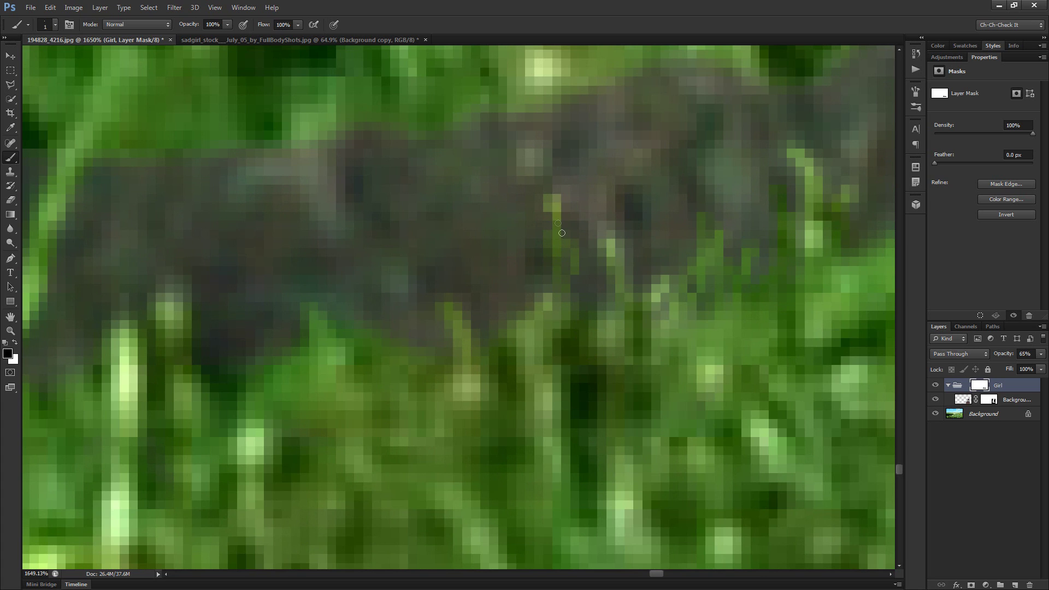
pyautogui.moveTo(511, 327)
pyautogui.mouseDown()
pyautogui.moveTo(522, 249)
pyautogui.moveTo(499, 257)
pyautogui.mouseUp()
pyautogui.moveTo(584, 293); pyautogui.dragTo(583, 258)
pyautogui.moveTo(528, 238); pyautogui.dragTo(525, 186)
pyautogui.moveTo(514, 257)
pyautogui.mouseDown()
pyautogui.moveTo(507, 211)
pyautogui.moveTo(481, 226)
pyautogui.mouseUp()
pyautogui.moveTo(481, 262); pyautogui.dragTo(454, 216)
pyautogui.moveTo(484, 328); pyautogui.dragTo(466, 248)
# Mask more thin blades left of the dense cluster, reaching to the bright green leaf on the tail's lower edge
pyautogui.moveTo(419, 347); pyautogui.dragTo(415, 282)
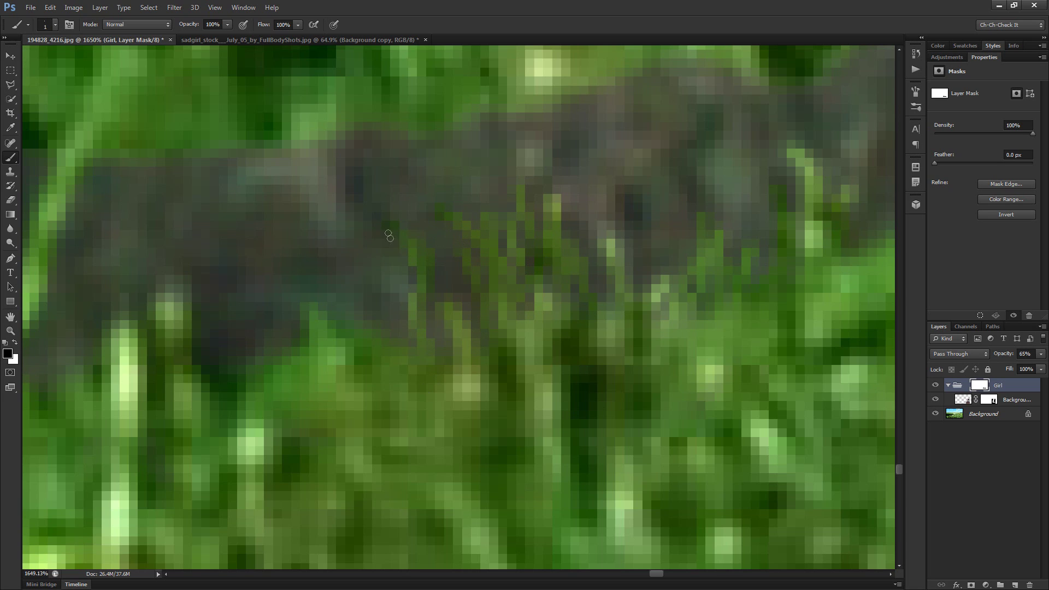
pyautogui.moveTo(392, 248); pyautogui.dragTo(403, 311)
pyautogui.moveTo(336, 312)
pyautogui.mouseDown()
pyautogui.moveTo(342, 231)
pyautogui.moveTo(349, 265)
pyautogui.moveTo(365, 206)
pyautogui.moveTo(348, 305)
pyautogui.moveTo(364, 273)
pyautogui.mouseUp()
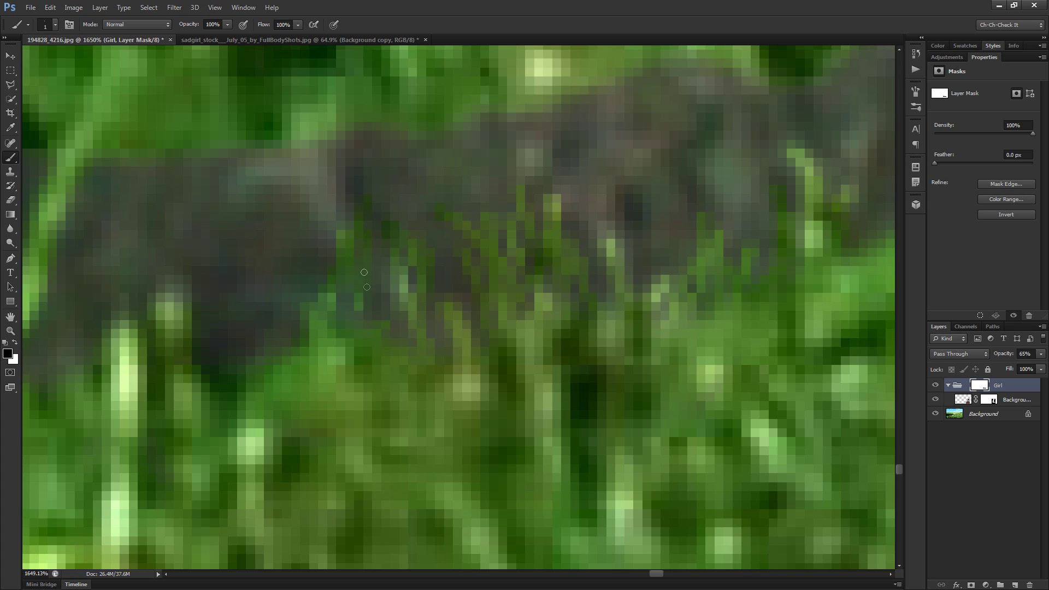
# Mask dark, thin blades over the shadowed gap left of the bright green leaf, including one curved taller blade
pyautogui.moveTo(460, 418); pyautogui.dragTo(687, 425)
pyautogui.moveTo(529, 261)
pyautogui.mouseDown()
pyautogui.moveTo(498, 347)
pyautogui.moveTo(519, 324)
pyautogui.moveTo(496, 382)
pyautogui.mouseUp()
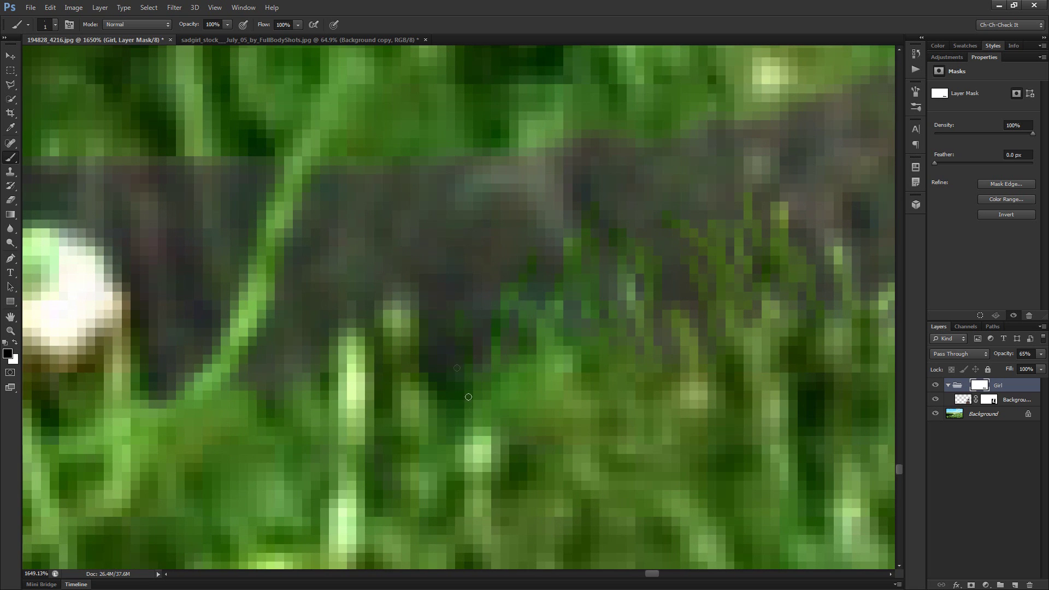
pyautogui.moveTo(431, 380); pyautogui.dragTo(443, 350)
pyautogui.moveTo(435, 249); pyautogui.dragTo(447, 343)
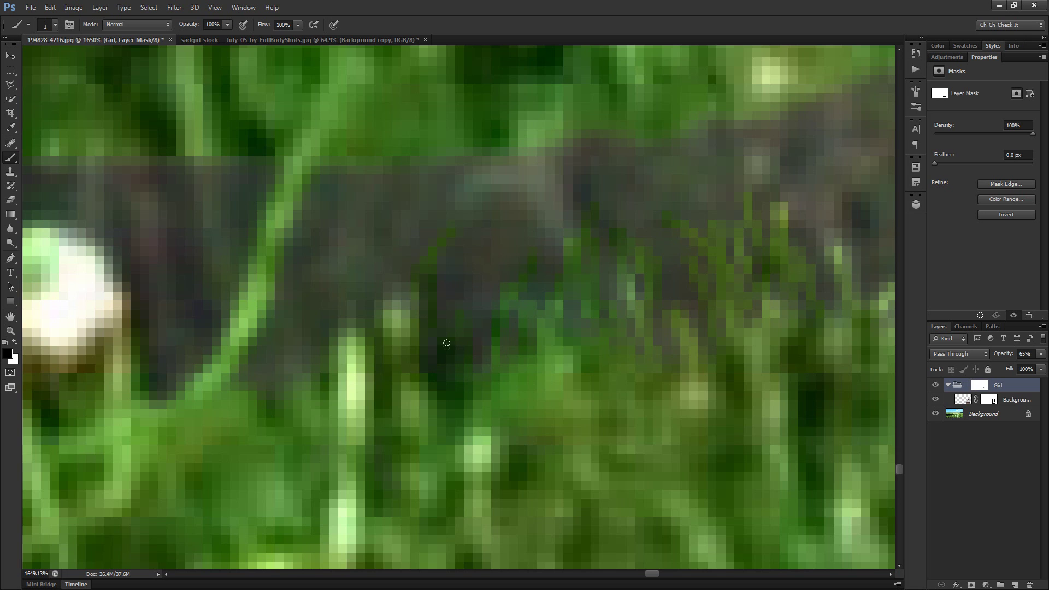
# Mask thin grass blades around the pale sprigs and on both sides of the long diagonal stem crossing the skirt's tail
pyautogui.moveTo(383, 412); pyautogui.dragTo(482, 453)
pyautogui.moveTo(529, 259)
pyautogui.mouseDown()
pyautogui.moveTo(538, 282)
pyautogui.moveTo(520, 240)
pyautogui.moveTo(535, 307)
pyautogui.moveTo(522, 287)
pyautogui.moveTo(515, 329)
pyautogui.moveTo(525, 290)
pyautogui.moveTo(484, 343)
pyautogui.moveTo(488, 309)
pyautogui.moveTo(468, 362)
pyautogui.moveTo(471, 299)
pyautogui.moveTo(459, 401)
pyautogui.moveTo(458, 346)
pyautogui.moveTo(448, 336)
pyautogui.moveTo(419, 424)
pyautogui.moveTo(429, 349)
pyautogui.moveTo(402, 418)
pyautogui.moveTo(399, 337)
pyautogui.moveTo(386, 324)
pyautogui.moveTo(416, 281)
pyautogui.moveTo(424, 302)
pyautogui.moveTo(423, 292)
pyautogui.moveTo(391, 304)
pyautogui.moveTo(422, 264)
pyautogui.moveTo(405, 285)
pyautogui.moveTo(426, 266)
pyautogui.moveTo(380, 369)
pyautogui.moveTo(396, 332)
pyautogui.moveTo(380, 424)
pyautogui.moveTo(386, 446)
pyautogui.moveTo(403, 338)
pyautogui.moveTo(421, 432)
pyautogui.moveTo(401, 383)
pyautogui.moveTo(383, 459)
pyautogui.moveTo(397, 370)
pyautogui.moveTo(388, 402)
pyautogui.mouseUp()
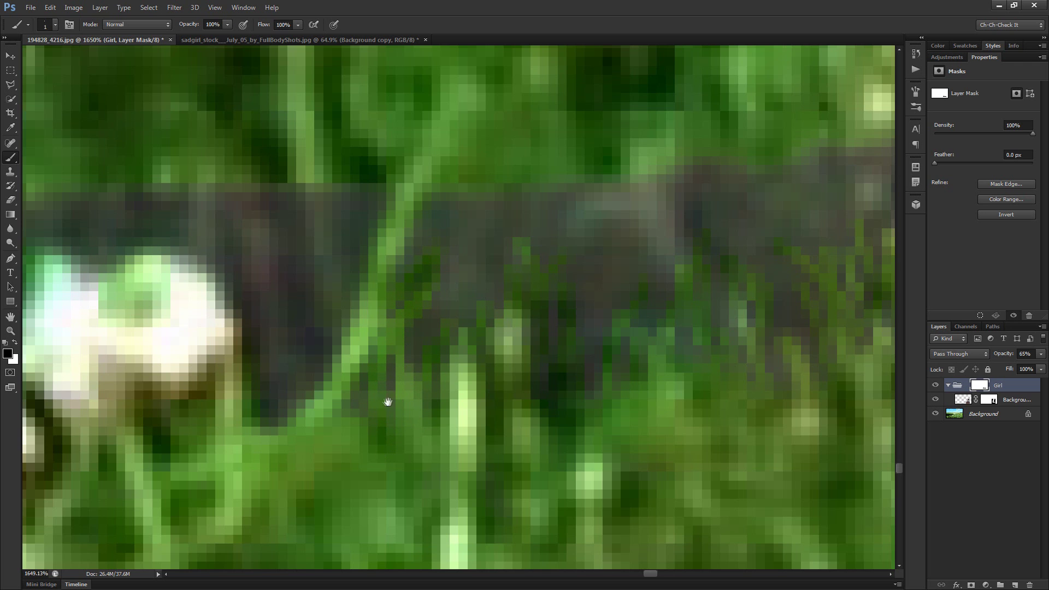
pyautogui.hscroll(-5, 389, 402)
pyautogui.scroll(-1, 389, 402)
pyautogui.moveTo(427, 370)
pyautogui.mouseDown()
pyautogui.moveTo(430, 328)
pyautogui.moveTo(401, 256)
pyautogui.moveTo(414, 259)
pyautogui.moveTo(455, 373)
pyautogui.moveTo(461, 322)
pyautogui.moveTo(470, 356)
pyautogui.mouseUp()
pyautogui.moveTo(478, 211)
pyautogui.mouseDown()
pyautogui.moveTo(492, 289)
pyautogui.moveTo(494, 230)
pyautogui.moveTo(500, 306)
pyautogui.moveTo(474, 320)
pyautogui.mouseUp()
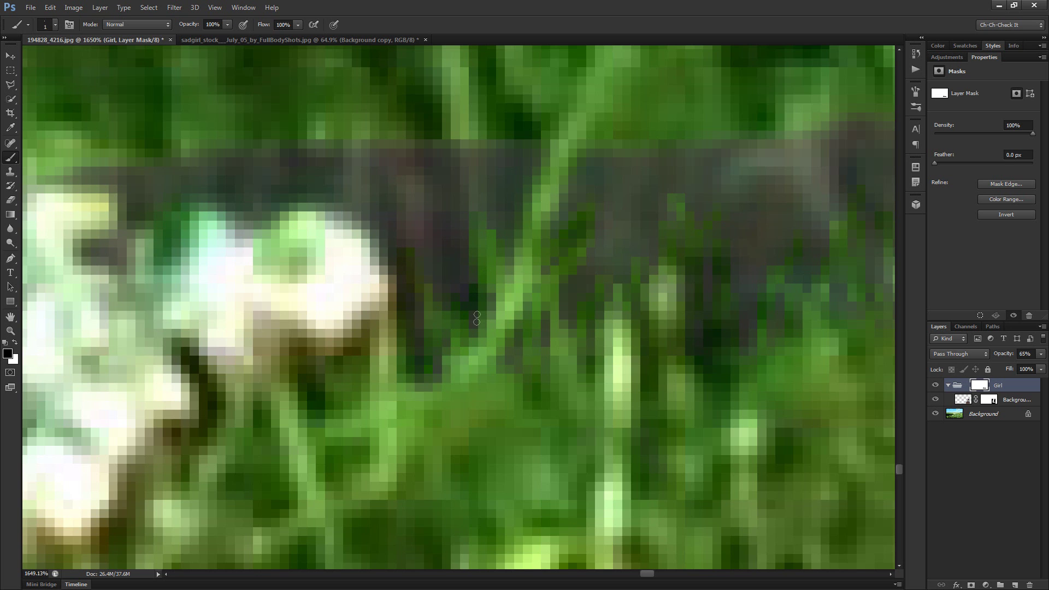
# Mask the tip of the skirt's tail over the white flowers and add a small blade above the teal-edged petal
pyautogui.scroll(-5, 249, 338)
pyautogui.scroll(3, 250, 339)
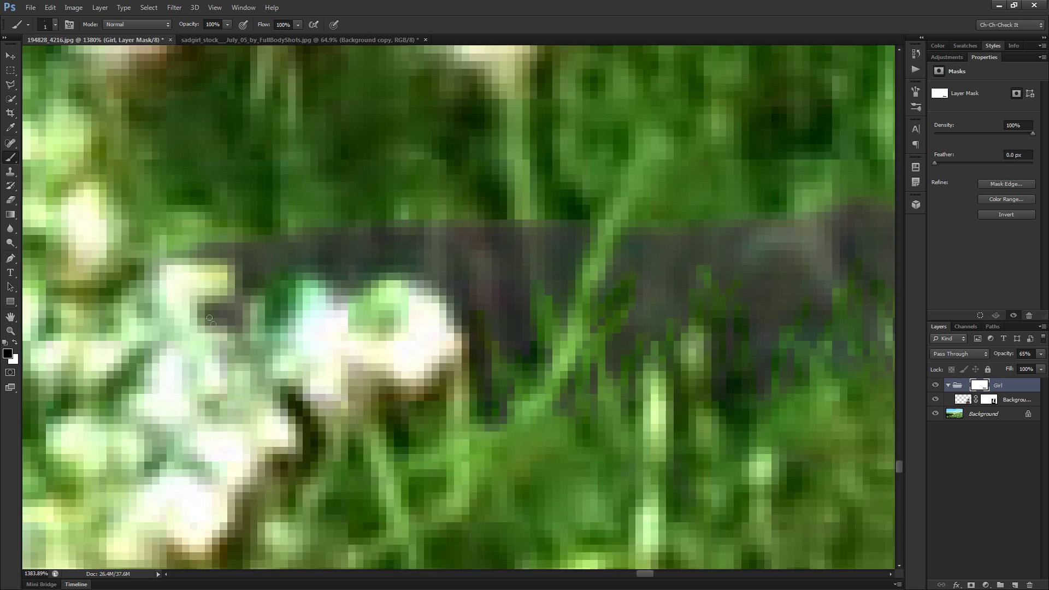
pyautogui.moveTo(235, 307)
pyautogui.mouseDown()
pyautogui.moveTo(189, 255)
pyautogui.moveTo(204, 302)
pyautogui.moveTo(224, 289)
pyautogui.moveTo(221, 260)
pyautogui.moveTo(173, 255)
pyautogui.mouseUp()
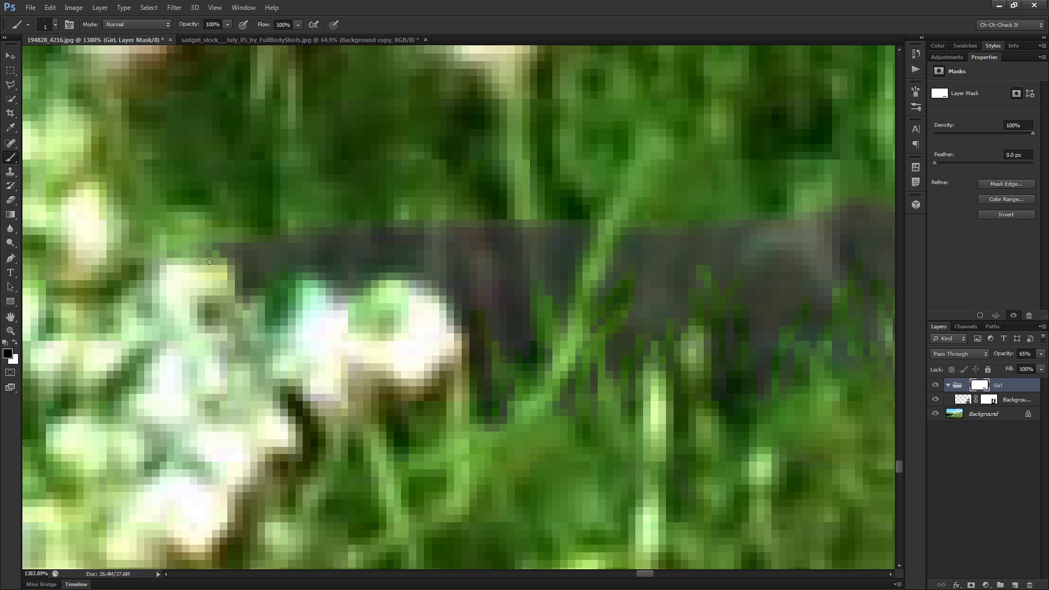
pyautogui.scroll(-5, 207, 273)
pyautogui.scroll(2, 208, 274)
pyautogui.press(']')
pyautogui.press(']')
pyautogui.press(']')
pyautogui.scroll(2, 235, 292)
pyautogui.press('[')
pyautogui.press('[')
pyautogui.moveTo(278, 282)
pyautogui.mouseDown()
pyautogui.moveTo(280, 257)
pyautogui.moveTo(270, 316)
pyautogui.moveTo(285, 256)
pyautogui.mouseUp()
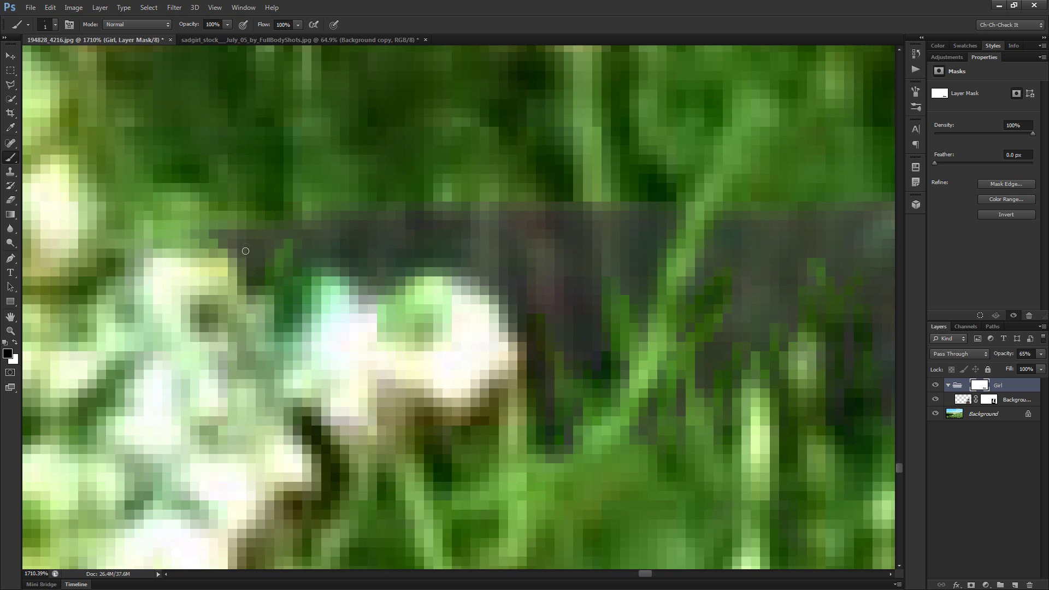
# Set the Girl group's opacity to 100% and check the masked tail at actual size and in the full image
pyautogui.scroll(-4, 271, 317)
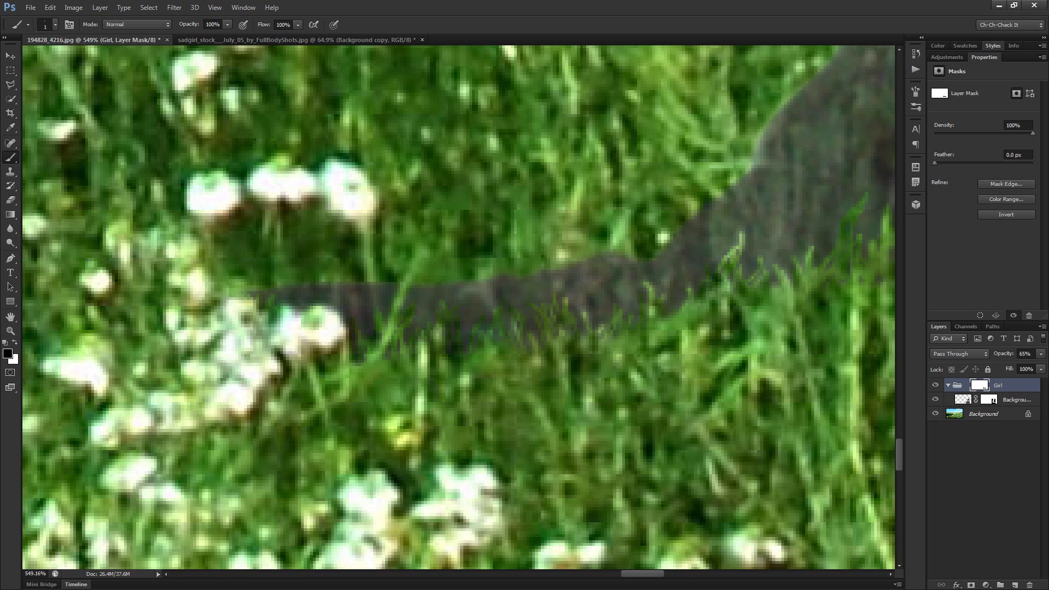
pyautogui.click(1025, 354)
pyautogui.write('100')
pyautogui.press('Return')
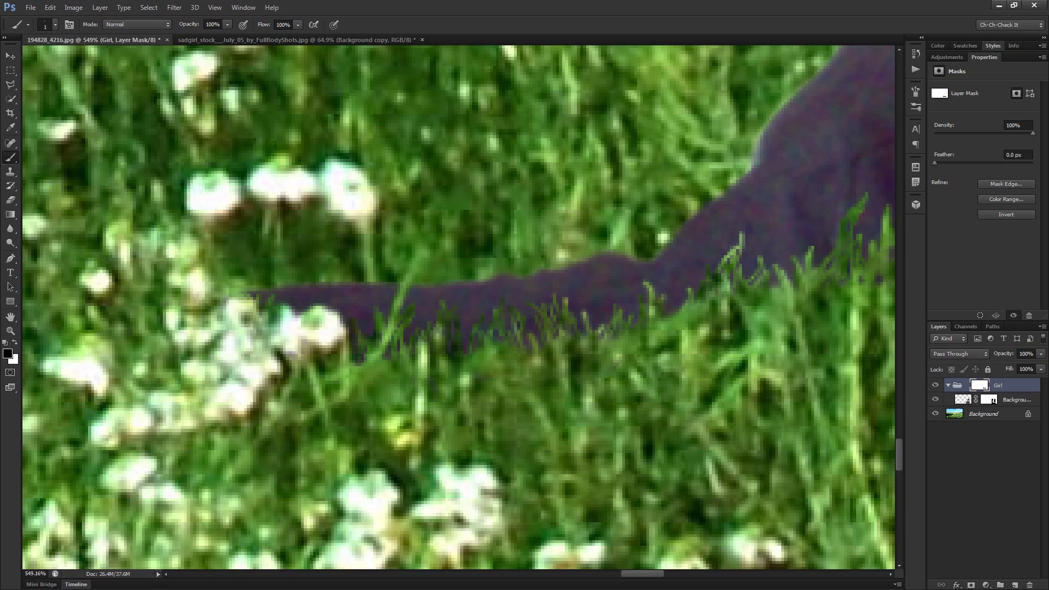
pyautogui.hotkey('ctrl', '1')
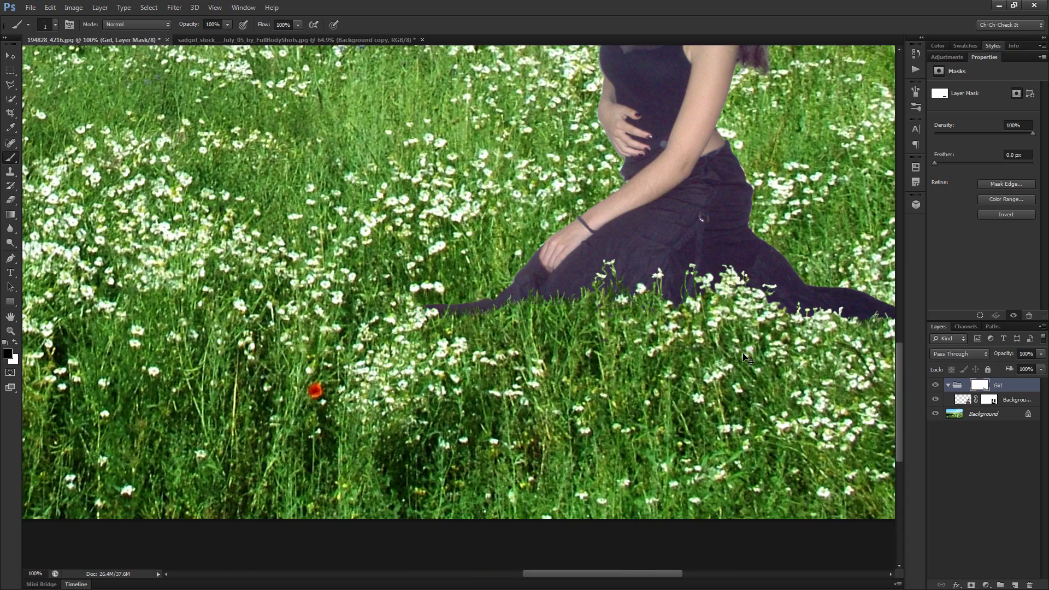
pyautogui.hotkey('ctrl', '0')
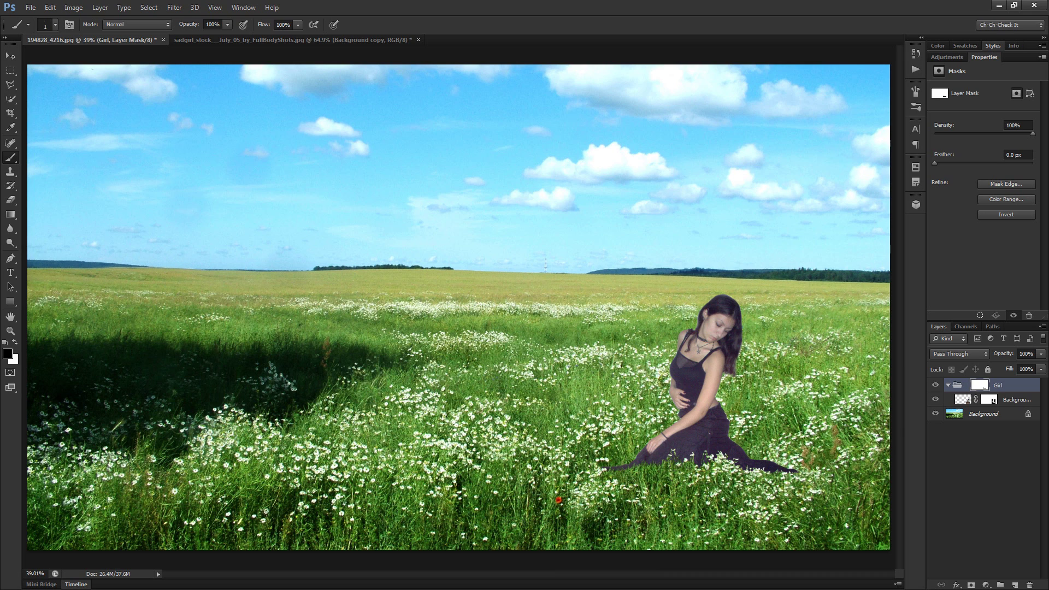
# Lower the Girl group's opacity to 68% for masking around the white flowers on the middle of the skirt's lower edge
pyautogui.scroll(10, 699, 459)
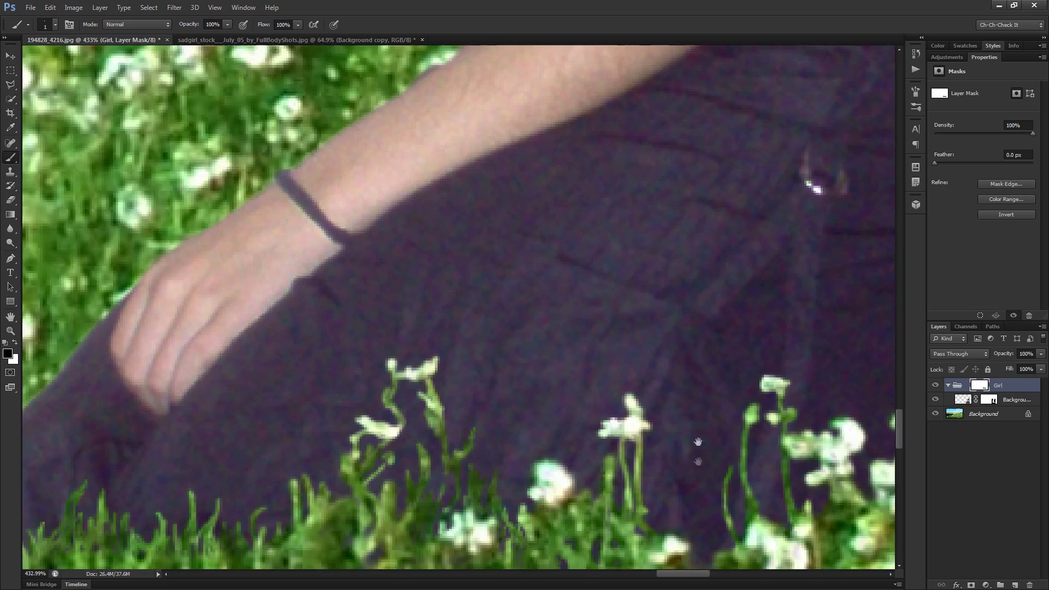
pyautogui.moveTo(698, 441); pyautogui.dragTo(649, 376)
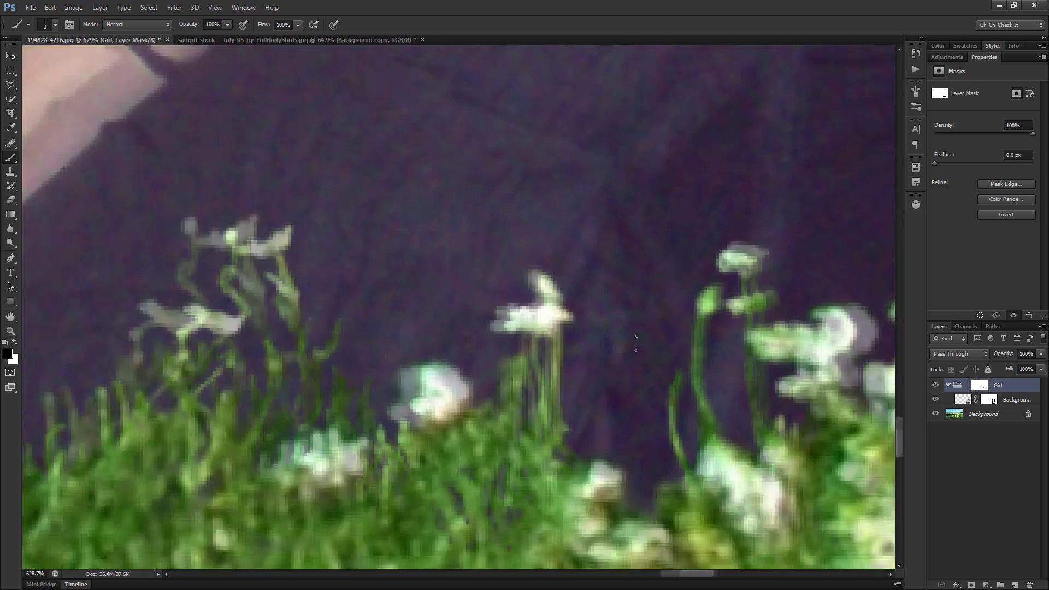
pyautogui.scroll(-2, 651, 389)
pyautogui.scroll(3, 610, 362)
pyautogui.scroll(-2, 618, 354)
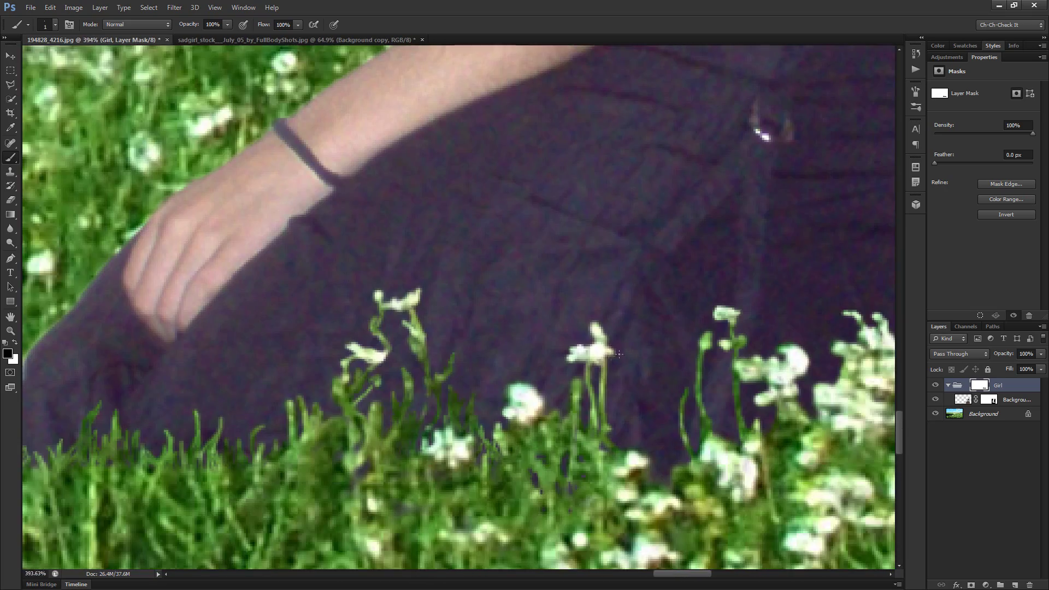
pyautogui.scroll(2, 648, 383)
pyautogui.scroll(3, 661, 382)
pyautogui.moveTo(996, 354)
pyautogui.mouseDown()
pyautogui.moveTo(979, 355)
pyautogui.moveTo(989, 355)
pyautogui.mouseUp()
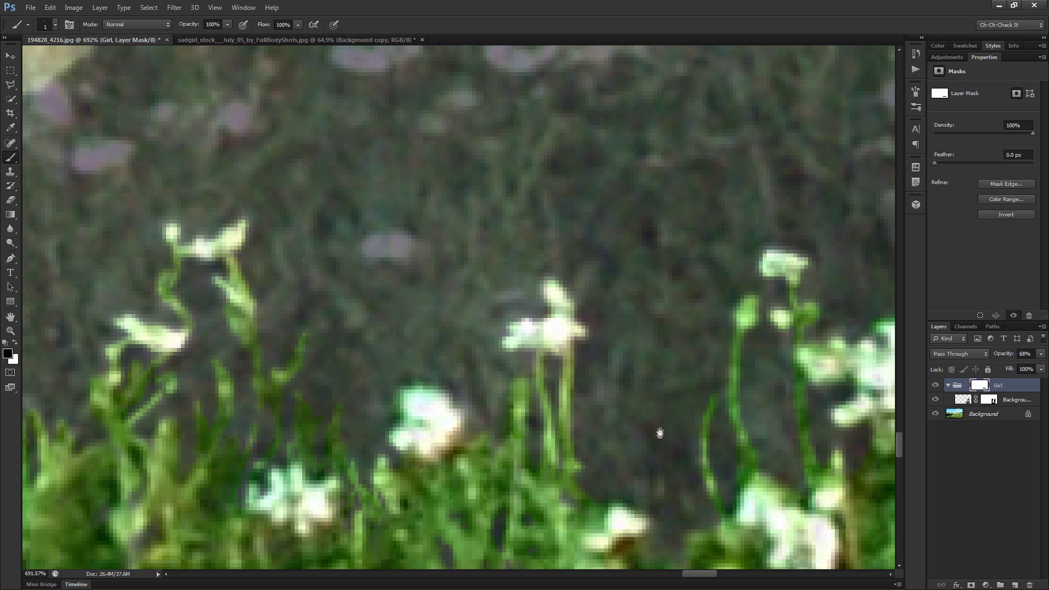
pyautogui.moveTo(656, 432); pyautogui.dragTo(618, 360)
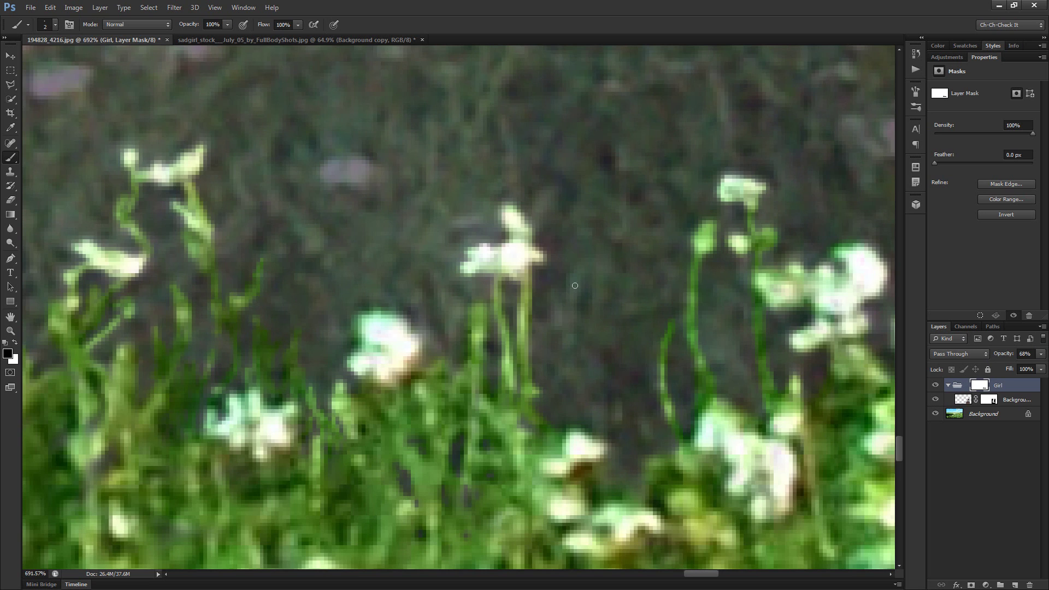
# Use a 1 px brush to mask tall and short thin blades right of the middle white flower's stems
pyautogui.press('[')
pyautogui.scroll(1, 575, 286)
pyautogui.moveTo(575, 282)
pyautogui.mouseDown()
pyautogui.moveTo(574, 399)
pyautogui.moveTo(576, 363)
pyautogui.moveTo(587, 454)
pyautogui.mouseUp()
pyautogui.moveTo(562, 405); pyautogui.dragTo(557, 445)
pyautogui.moveTo(565, 383); pyautogui.dragTo(524, 464)
pyautogui.moveTo(551, 411); pyautogui.dragTo(509, 448)
pyautogui.moveTo(562, 353)
pyautogui.mouseDown()
pyautogui.moveTo(558, 385)
pyautogui.moveTo(551, 324)
pyautogui.mouseUp()
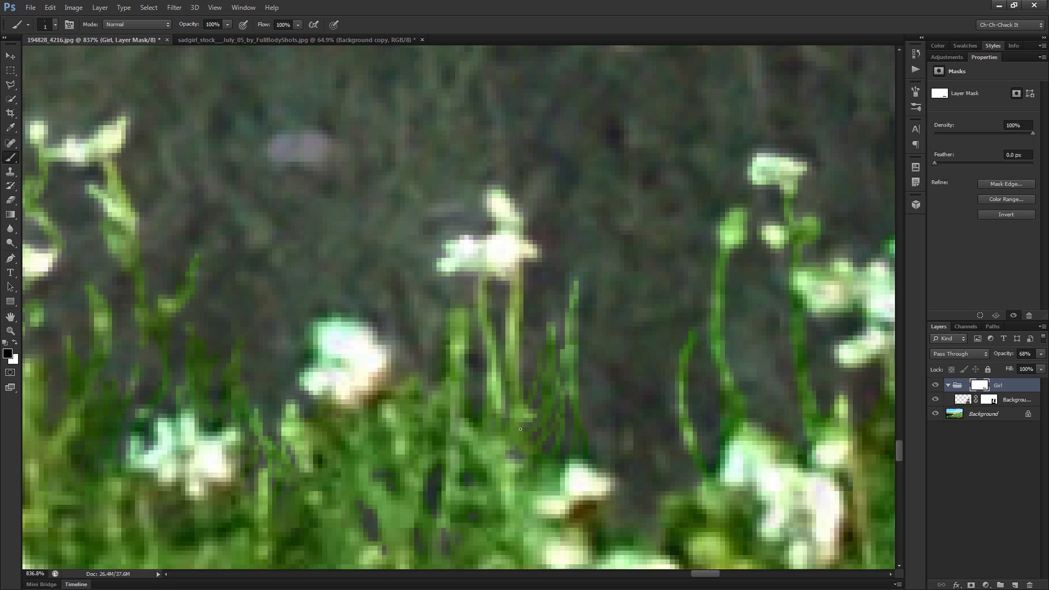
pyautogui.moveTo(537, 332)
pyautogui.mouseDown()
pyautogui.moveTo(528, 372)
pyautogui.moveTo(525, 342)
pyautogui.mouseUp()
# Mask a row of thin blades across the dark gap between the middle white flower and the short curved stem
pyautogui.moveTo(589, 365); pyautogui.dragTo(627, 503)
pyautogui.moveTo(608, 478)
pyautogui.mouseDown()
pyautogui.moveTo(613, 519)
pyautogui.moveTo(623, 518)
pyautogui.moveTo(605, 429)
pyautogui.mouseUp()
pyautogui.moveTo(624, 513)
pyautogui.mouseDown()
pyautogui.moveTo(594, 432)
pyautogui.moveTo(599, 392)
pyautogui.moveTo(627, 404)
pyautogui.mouseUp()
pyautogui.moveTo(624, 450)
pyautogui.mouseDown()
pyautogui.moveTo(629, 425)
pyautogui.moveTo(644, 425)
pyautogui.mouseUp()
pyautogui.moveTo(657, 503); pyautogui.dragTo(645, 478)
pyautogui.moveTo(642, 538); pyautogui.dragTo(638, 512)
# Mask more blades beside the short curved stem, including one in the dark gap before the tall budded stem
pyautogui.moveTo(676, 391); pyautogui.dragTo(678, 422)
pyautogui.moveTo(665, 481); pyautogui.dragTo(649, 428)
pyautogui.moveTo(657, 516); pyautogui.dragTo(658, 453)
pyautogui.moveTo(668, 499); pyautogui.dragTo(682, 449)
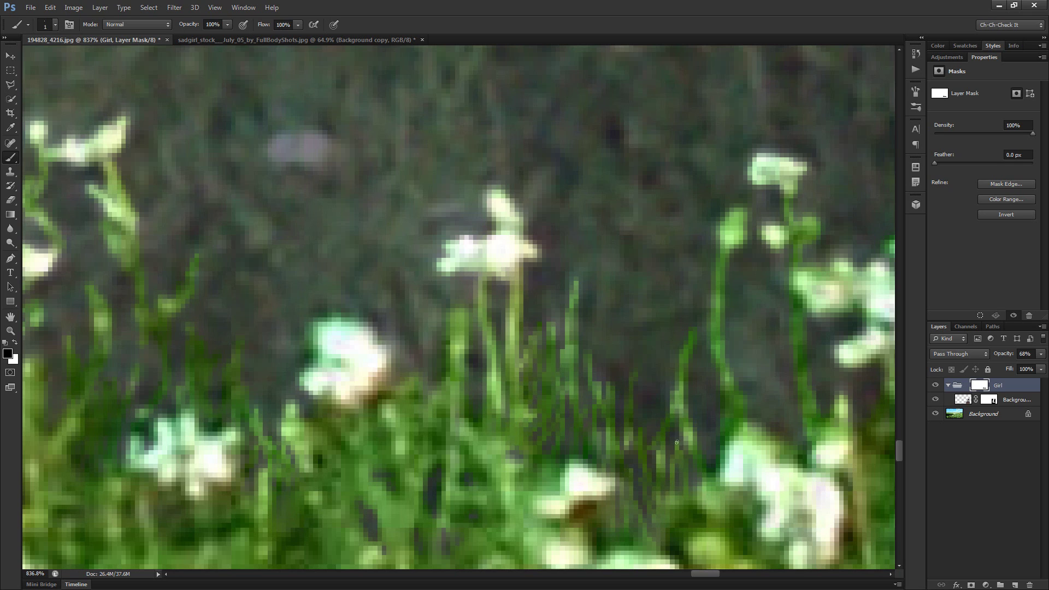
pyautogui.moveTo(703, 491); pyautogui.dragTo(695, 469)
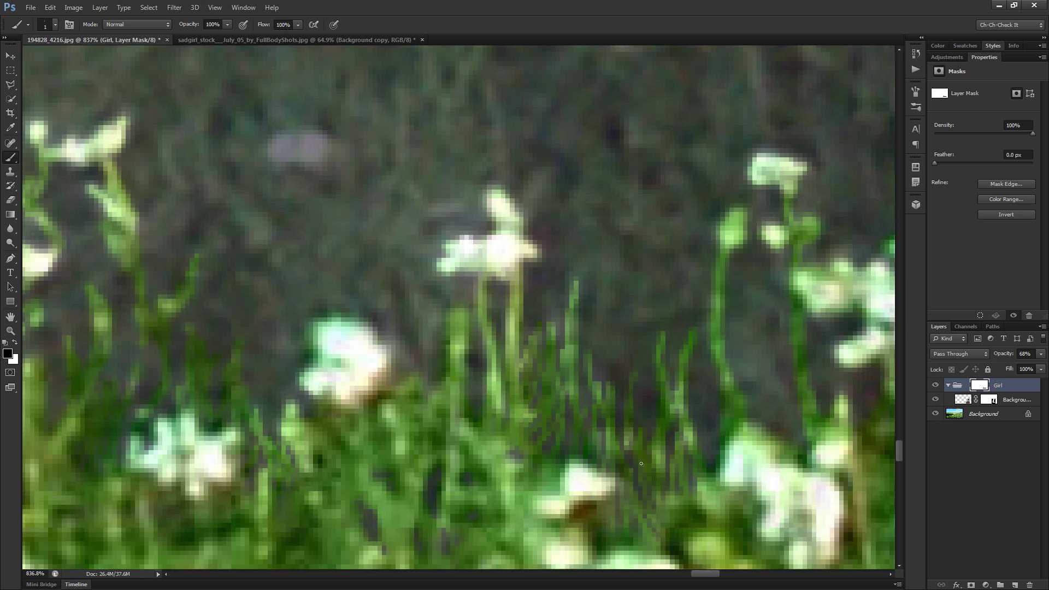
pyautogui.scroll(5, 725, 499)
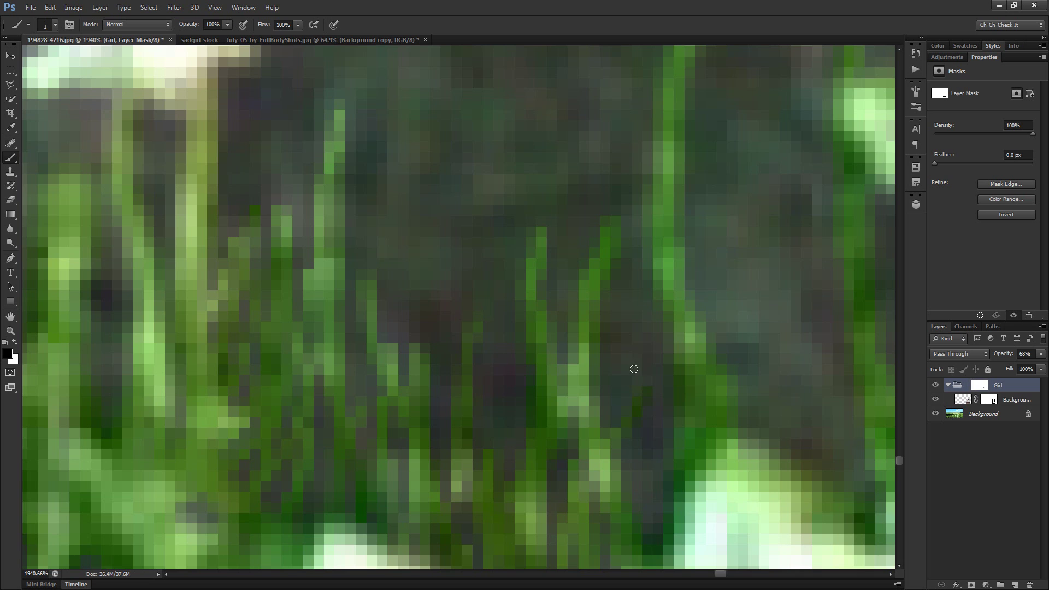
pyautogui.moveTo(634, 369)
pyautogui.mouseDown()
pyautogui.moveTo(636, 305)
pyautogui.moveTo(628, 432)
pyautogui.moveTo(648, 415)
pyautogui.mouseUp()
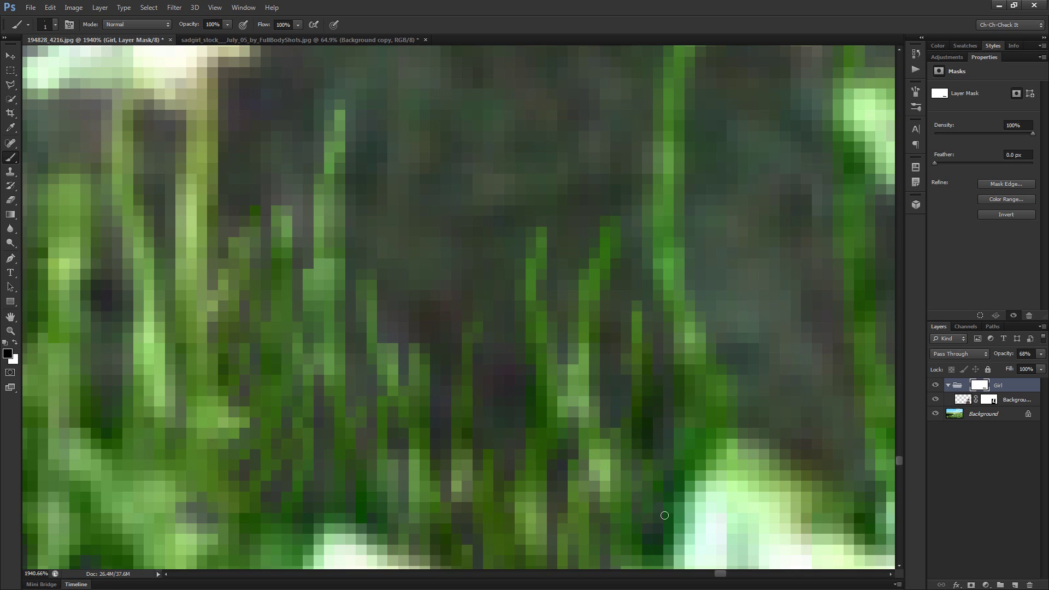
# Mask dense crossing blades in the gap between the tall budded stem and the neighbouring flower stem, down to the white flowers
pyautogui.scroll(-2, 671, 461)
pyautogui.scroll(-1, 671, 460)
pyautogui.scroll(2, 604, 431)
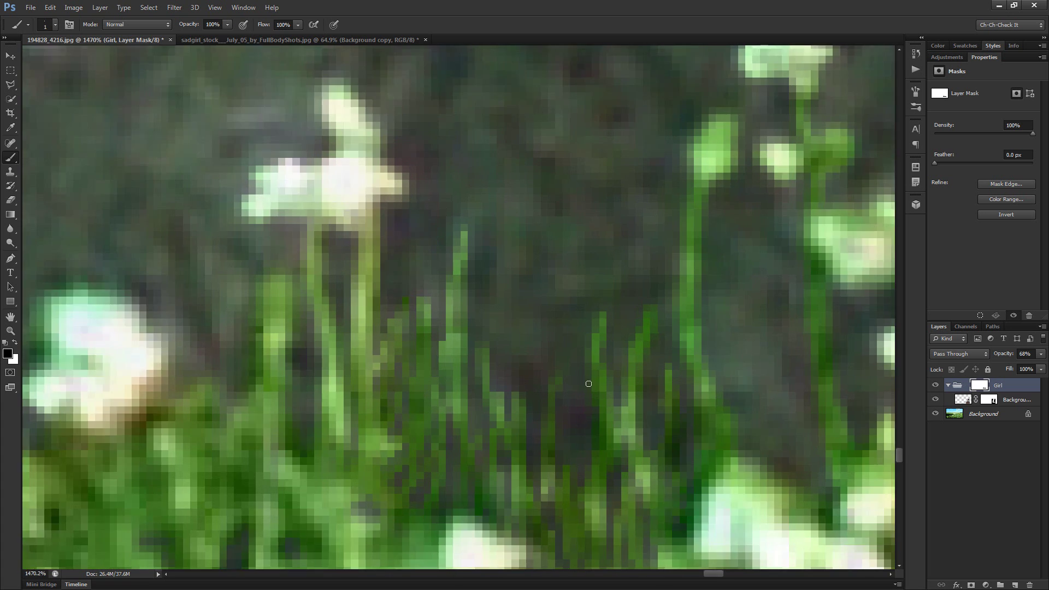
pyautogui.moveTo(667, 435)
pyautogui.mouseDown()
pyautogui.moveTo(421, 298)
pyautogui.moveTo(399, 252)
pyautogui.moveTo(388, 353)
pyautogui.moveTo(382, 321)
pyautogui.moveTo(432, 391)
pyautogui.moveTo(427, 418)
pyautogui.moveTo(416, 412)
pyautogui.moveTo(426, 477)
pyautogui.moveTo(460, 533)
pyautogui.mouseUp()
pyautogui.moveTo(508, 336); pyautogui.dragTo(480, 256)
pyautogui.moveTo(517, 340)
pyautogui.mouseDown()
pyautogui.moveTo(509, 364)
pyautogui.moveTo(467, 274)
pyautogui.moveTo(464, 232)
pyautogui.mouseUp()
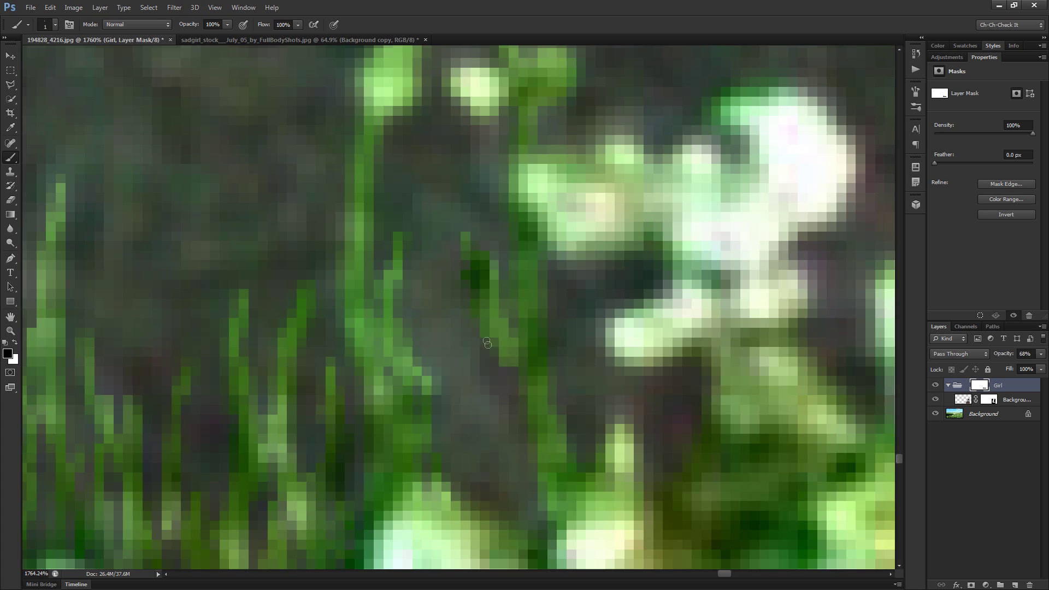
pyautogui.moveTo(435, 331); pyautogui.dragTo(468, 451)
pyautogui.moveTo(438, 497)
pyautogui.mouseDown()
pyautogui.moveTo(489, 396)
pyautogui.moveTo(485, 506)
pyautogui.moveTo(470, 525)
pyautogui.moveTo(520, 506)
pyautogui.moveTo(509, 446)
pyautogui.moveTo(546, 525)
pyautogui.moveTo(548, 498)
pyautogui.mouseUp()
pyautogui.moveTo(531, 458)
pyautogui.mouseDown()
pyautogui.moveTo(513, 389)
pyautogui.moveTo(504, 438)
pyautogui.mouseUp()
pyautogui.moveTo(479, 342)
pyautogui.mouseDown()
pyautogui.moveTo(458, 312)
pyautogui.moveTo(475, 383)
pyautogui.mouseUp()
pyautogui.moveTo(420, 297)
pyautogui.mouseDown()
pyautogui.moveTo(429, 316)
pyautogui.moveTo(436, 239)
pyautogui.moveTo(453, 273)
pyautogui.moveTo(440, 437)
pyautogui.moveTo(431, 380)
pyautogui.mouseUp()
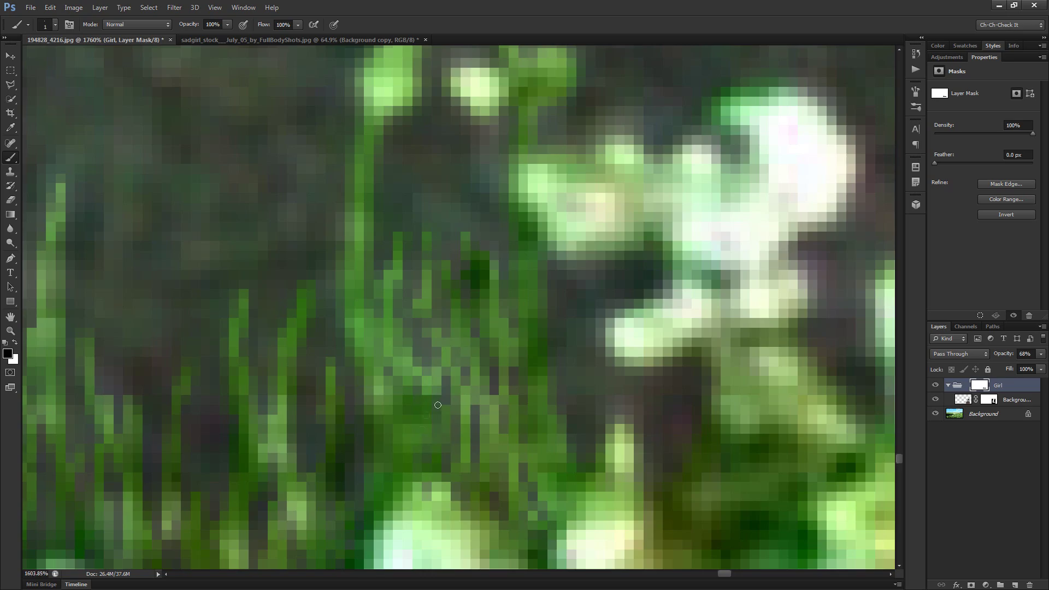
# Restore the Girl group's opacity to 100% and review the skirt's lower edge at actual size
pyautogui.scroll(-5, 434, 385)
pyautogui.scroll(-10, 470, 404)
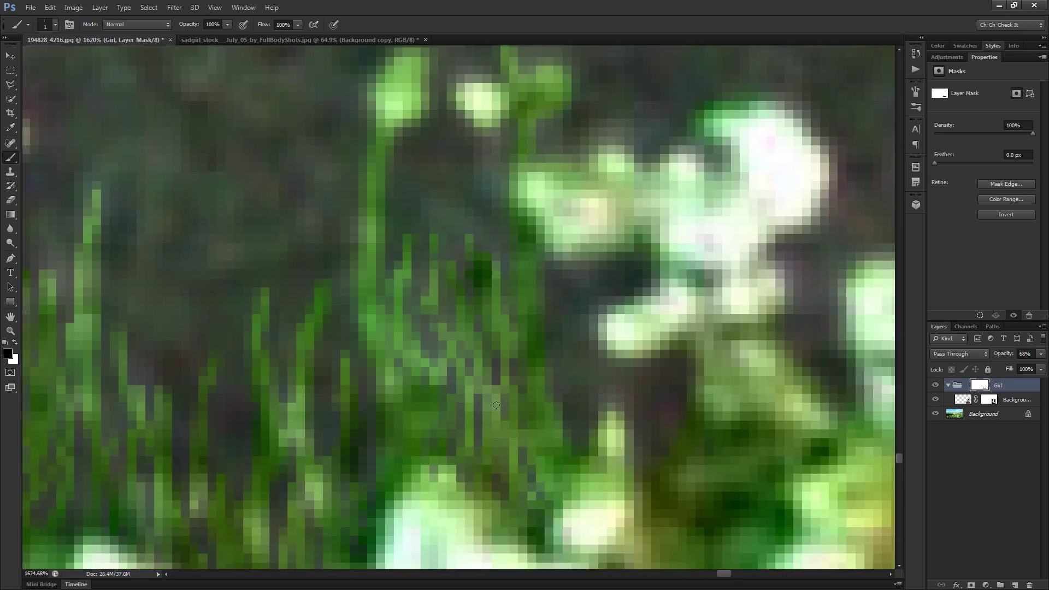
pyautogui.scroll(-5, 523, 393)
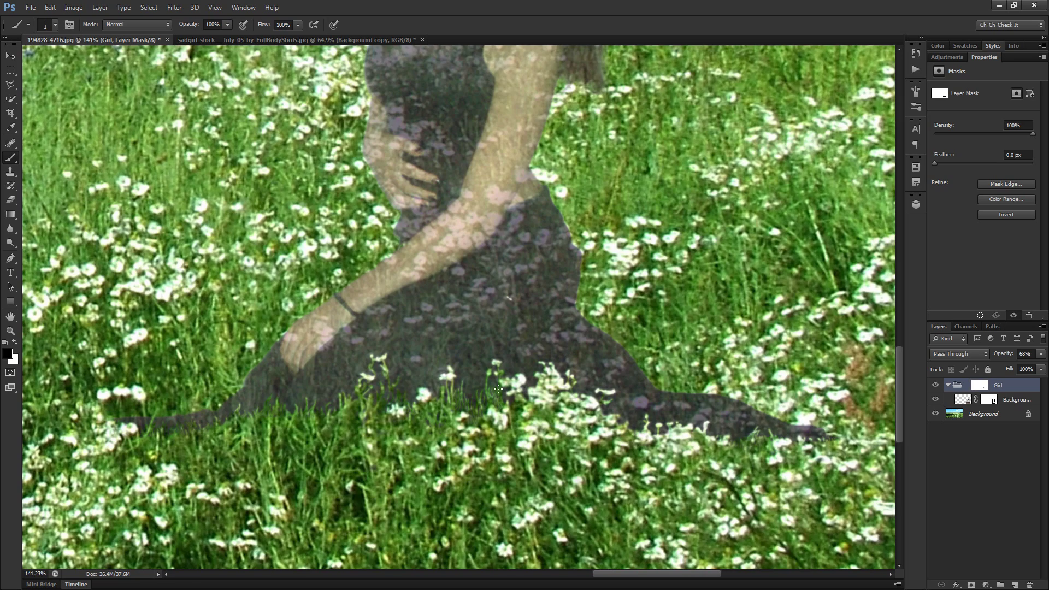
pyautogui.hotkey('ctrl', '1')
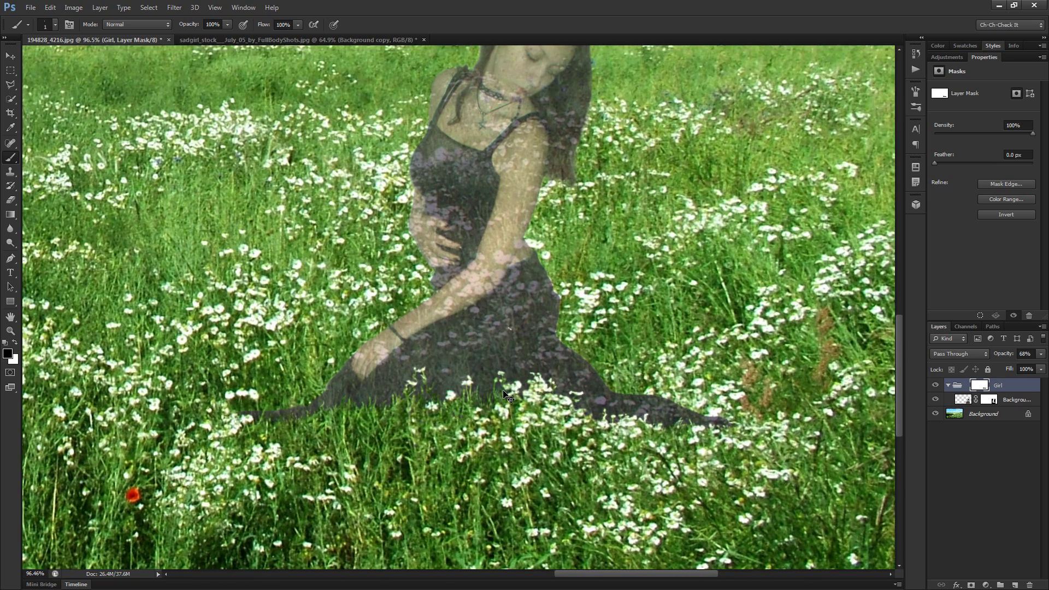
pyautogui.click(1025, 353)
pyautogui.write('100')
pyautogui.press('Return')
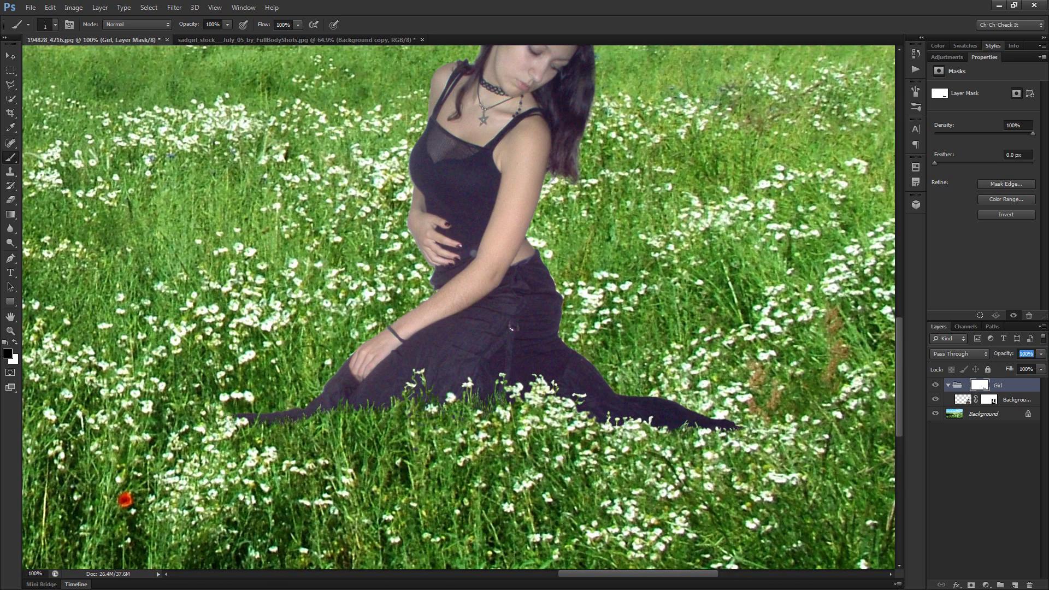
pyautogui.moveTo(510, 394)
pyautogui.mouseDown()
pyautogui.moveTo(705, 323)
pyautogui.moveTo(525, 418)
pyautogui.mouseUp()
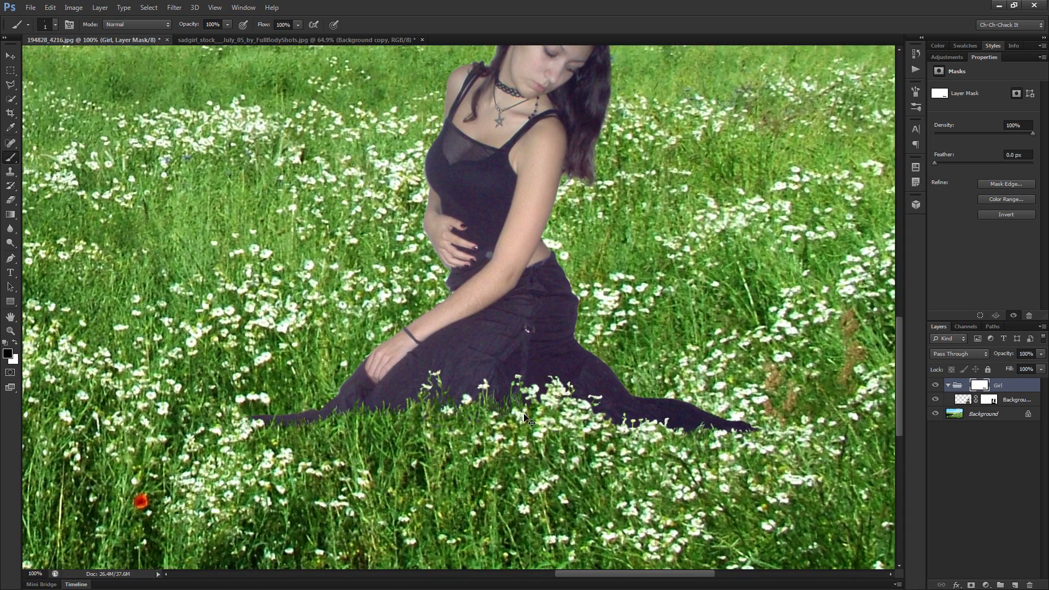
# Mask short, thin blades above the white flower cluster and around the round pale flower on the skirt's right side
pyautogui.scroll(15, 655, 437)
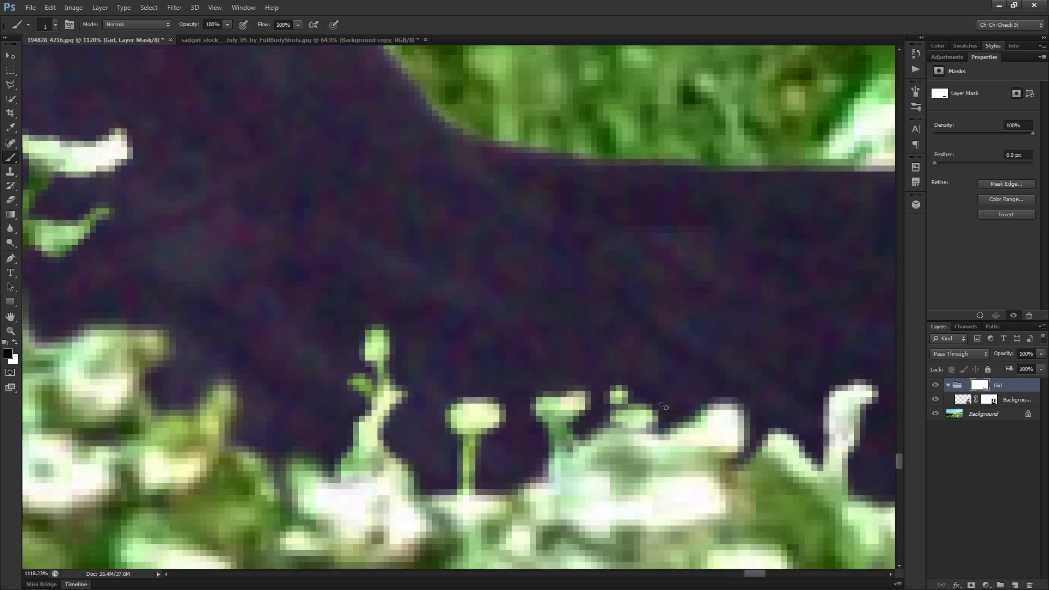
pyautogui.moveTo(656, 437)
pyautogui.mouseDown()
pyautogui.moveTo(663, 399)
pyautogui.moveTo(692, 428)
pyautogui.mouseUp()
pyautogui.moveTo(677, 385); pyautogui.dragTo(682, 413)
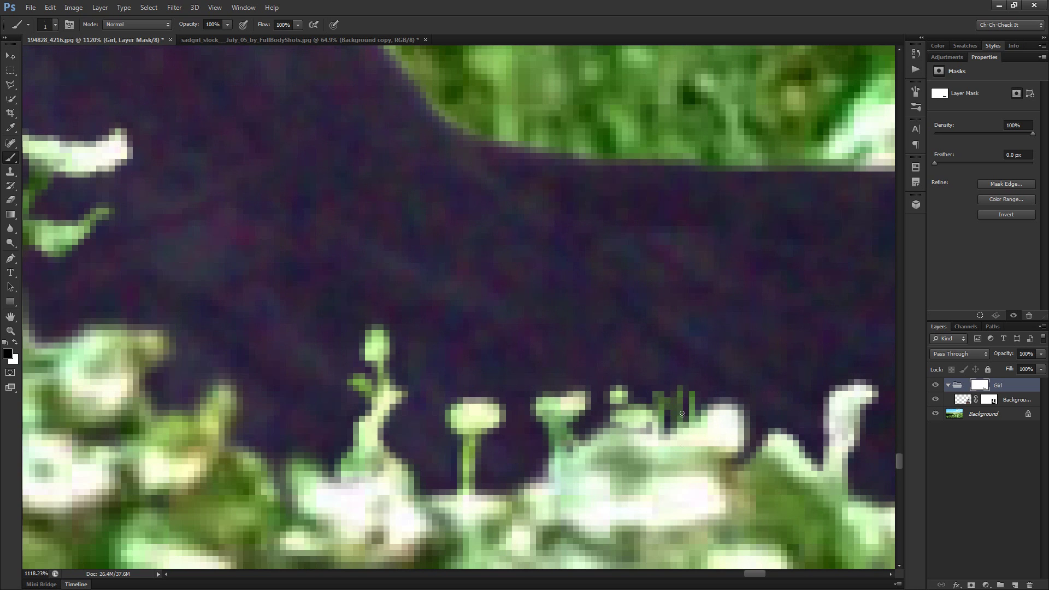
pyautogui.moveTo(604, 433)
pyautogui.mouseDown()
pyautogui.moveTo(603, 411)
pyautogui.moveTo(571, 456)
pyautogui.mouseUp()
pyautogui.moveTo(527, 426); pyautogui.dragTo(517, 481)
pyautogui.moveTo(526, 445)
pyautogui.mouseDown()
pyautogui.moveTo(514, 500)
pyautogui.moveTo(494, 493)
pyautogui.mouseUp()
pyautogui.moveTo(474, 447)
pyautogui.mouseDown()
pyautogui.moveTo(469, 505)
pyautogui.moveTo(478, 467)
pyautogui.moveTo(502, 507)
pyautogui.moveTo(457, 450)
pyautogui.moveTo(444, 474)
pyautogui.mouseUp()
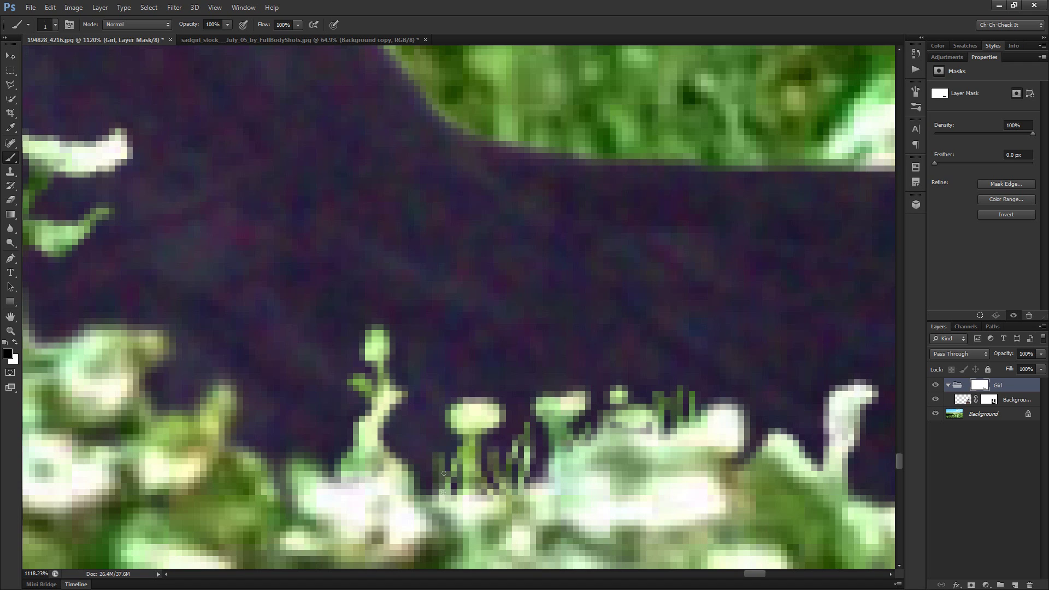
pyautogui.moveTo(440, 434)
pyautogui.mouseDown()
pyautogui.moveTo(438, 494)
pyautogui.moveTo(421, 500)
pyautogui.mouseUp()
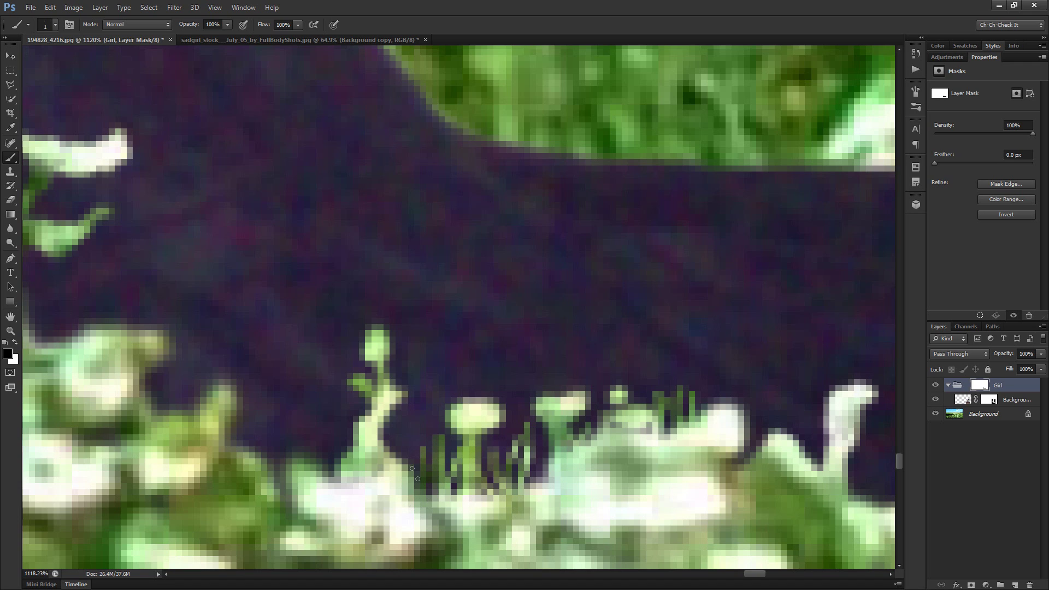
# Mask thin blades on both sides of the tall budded sprig, reaching left to the yellowish flower, and undo one stray stroke
pyautogui.moveTo(407, 399)
pyautogui.mouseDown()
pyautogui.moveTo(395, 415)
pyautogui.moveTo(402, 469)
pyautogui.mouseUp()
pyautogui.moveTo(407, 429); pyautogui.dragTo(432, 471)
pyautogui.hotkey('ctrl', 'z')
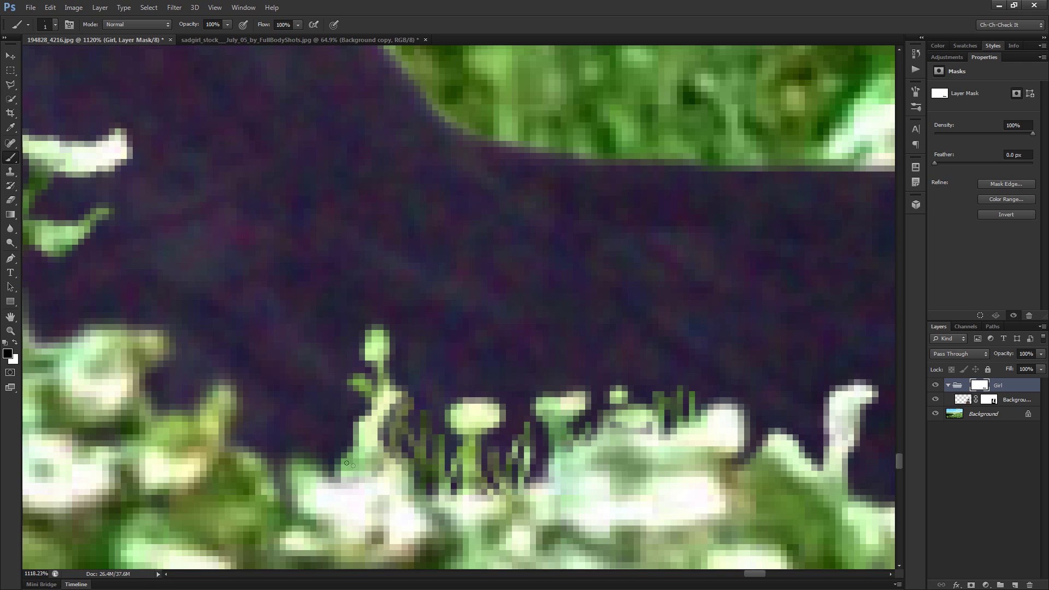
pyautogui.moveTo(355, 400)
pyautogui.mouseDown()
pyautogui.moveTo(350, 456)
pyautogui.moveTo(327, 406)
pyautogui.moveTo(331, 453)
pyautogui.mouseUp()
pyautogui.moveTo(331, 406)
pyautogui.mouseDown()
pyautogui.moveTo(325, 474)
pyautogui.moveTo(321, 453)
pyautogui.moveTo(335, 469)
pyautogui.moveTo(334, 440)
pyautogui.moveTo(301, 460)
pyautogui.moveTo(299, 450)
pyautogui.moveTo(300, 463)
pyautogui.moveTo(306, 411)
pyautogui.mouseUp()
pyautogui.moveTo(311, 470); pyautogui.dragTo(320, 436)
pyautogui.moveTo(276, 483)
pyautogui.mouseDown()
pyautogui.moveTo(279, 413)
pyautogui.moveTo(254, 457)
pyautogui.moveTo(267, 426)
pyautogui.mouseUp()
pyautogui.moveTo(215, 454)
pyautogui.mouseDown()
pyautogui.moveTo(242, 428)
pyautogui.moveTo(242, 375)
pyautogui.mouseUp()
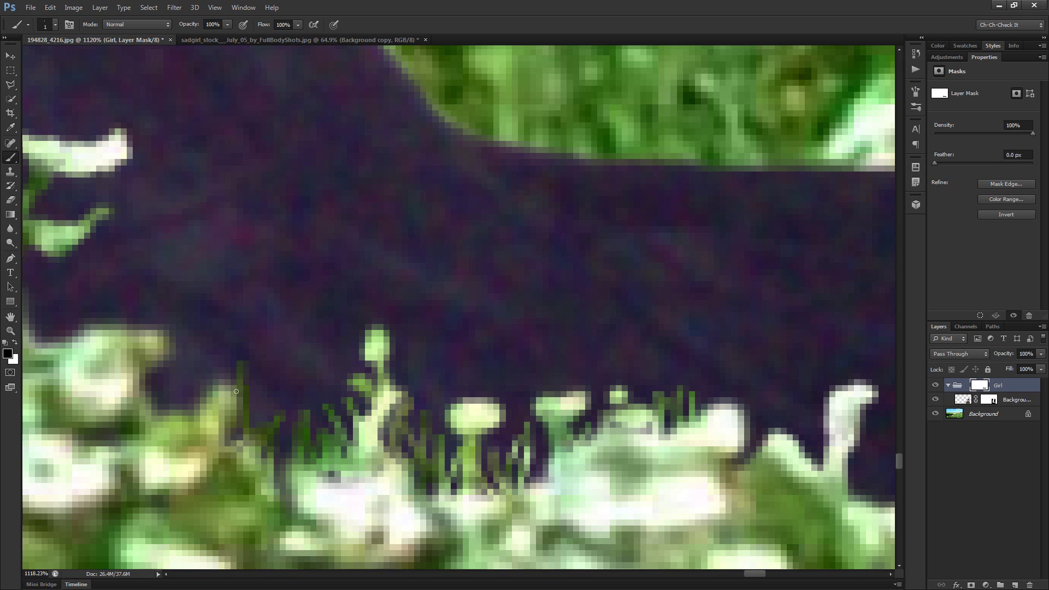
pyautogui.moveTo(206, 409)
pyautogui.mouseDown()
pyautogui.moveTo(224, 374)
pyautogui.moveTo(204, 432)
pyautogui.mouseUp()
# Mask pointed blades over the gap between the white flower cluster and the bent white petal to its right
pyautogui.hscroll(5, 398, 410)
pyautogui.moveTo(334, 381)
pyautogui.mouseDown()
pyautogui.moveTo(340, 416)
pyautogui.moveTo(354, 389)
pyautogui.moveTo(367, 418)
pyautogui.moveTo(379, 407)
pyautogui.mouseUp()
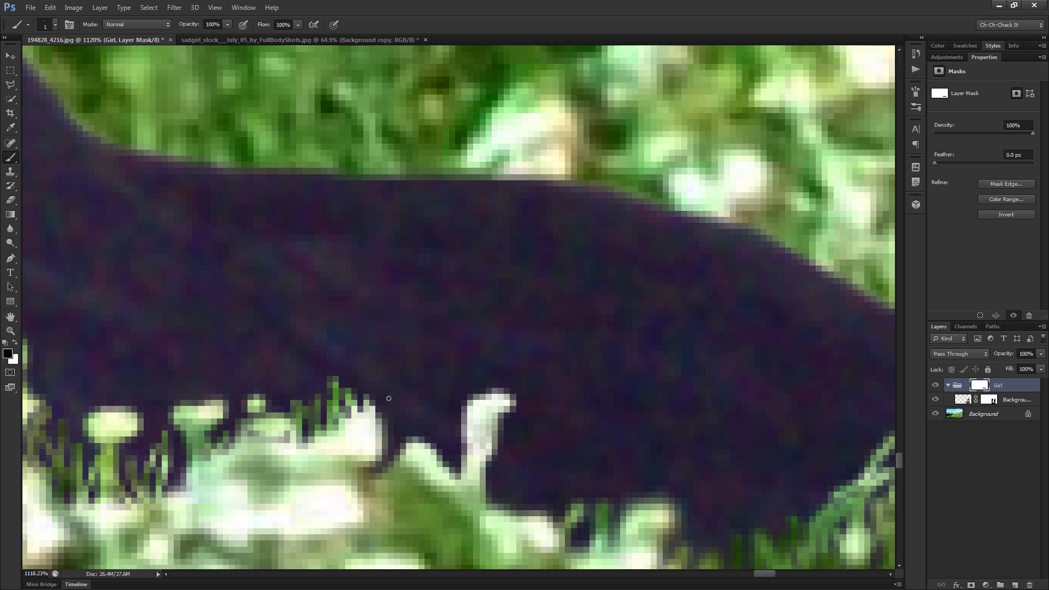
pyautogui.moveTo(392, 365)
pyautogui.mouseDown()
pyautogui.moveTo(396, 419)
pyautogui.moveTo(416, 426)
pyautogui.moveTo(411, 395)
pyautogui.moveTo(401, 400)
pyautogui.moveTo(433, 460)
pyautogui.moveTo(402, 469)
pyautogui.moveTo(400, 437)
pyautogui.moveTo(380, 442)
pyautogui.moveTo(391, 413)
pyautogui.moveTo(372, 455)
pyautogui.moveTo(400, 472)
pyautogui.mouseUp()
pyautogui.moveTo(423, 420)
pyautogui.mouseDown()
pyautogui.moveTo(448, 393)
pyautogui.moveTo(453, 344)
pyautogui.moveTo(466, 408)
pyautogui.mouseUp()
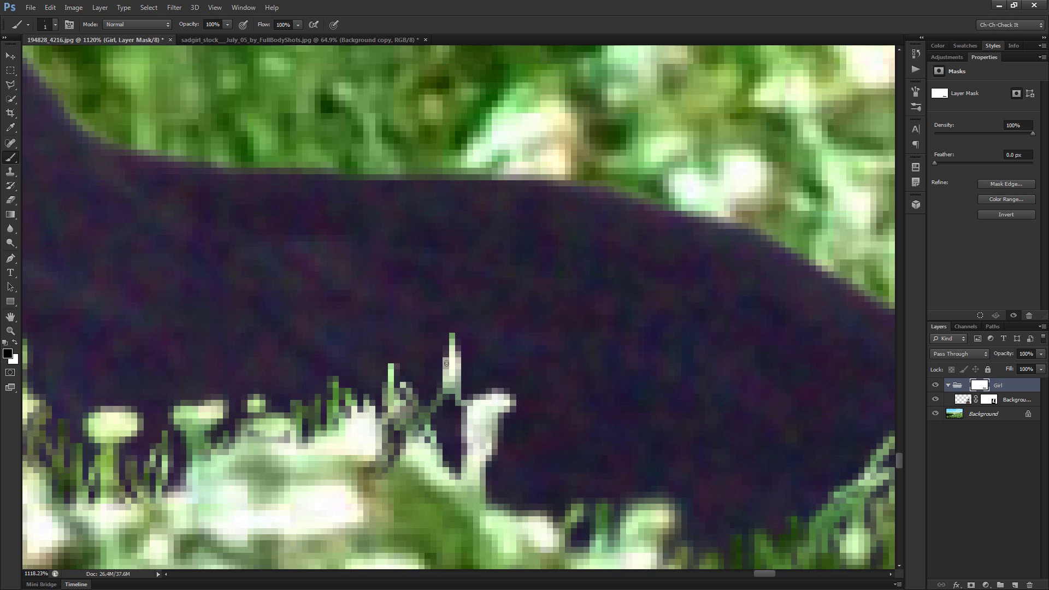
# Lower the Girl group's opacity to 44% and mask the arched white flower head around the bent petal
pyautogui.scroll(3, 451, 355)
pyautogui.moveTo(1003, 355); pyautogui.dragTo(975, 358)
pyautogui.press(']')
pyautogui.moveTo(502, 388)
pyautogui.mouseDown()
pyautogui.moveTo(469, 387)
pyautogui.moveTo(468, 357)
pyautogui.moveTo(448, 347)
pyautogui.moveTo(399, 365)
pyautogui.moveTo(376, 397)
pyautogui.moveTo(410, 406)
pyautogui.moveTo(404, 396)
pyautogui.moveTo(398, 448)
pyautogui.moveTo(430, 409)
pyautogui.moveTo(387, 472)
pyautogui.moveTo(467, 427)
pyautogui.moveTo(462, 448)
pyautogui.mouseUp()
pyautogui.press('[')
# Mask the round yellowish buds, the U-shaped sprig and the small white bud to the right of the arched flower
pyautogui.scroll(-3, 613, 464)
pyautogui.moveTo(613, 465); pyautogui.dragTo(517, 410)
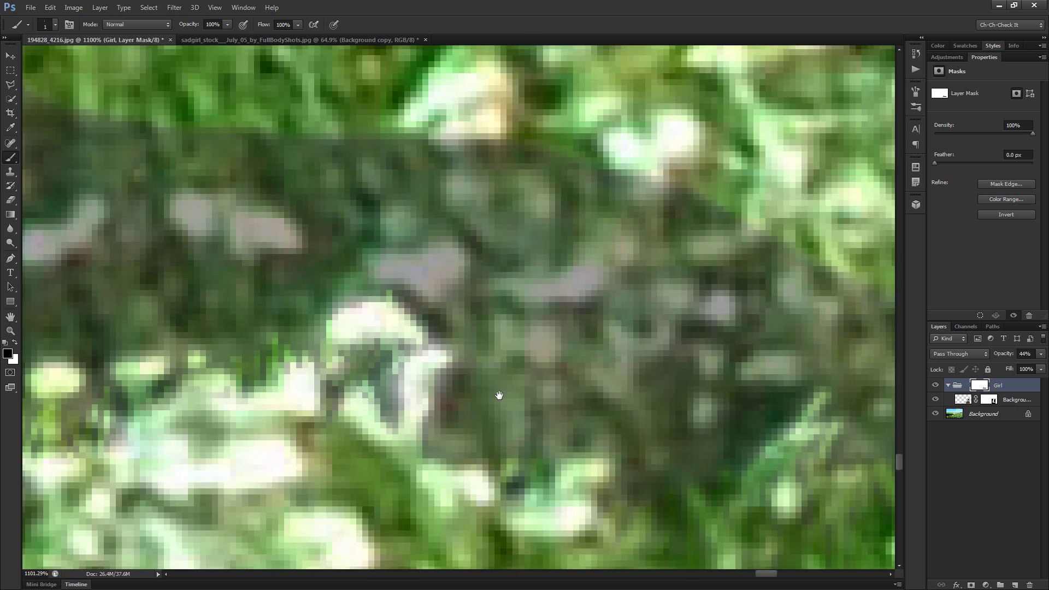
pyautogui.scroll(3, 545, 347)
pyautogui.press(']')
pyautogui.press(']')
pyautogui.moveTo(545, 346); pyautogui.dragTo(541, 342)
pyautogui.moveTo(675, 331)
pyautogui.mouseDown()
pyautogui.moveTo(688, 360)
pyautogui.moveTo(744, 311)
pyautogui.mouseUp()
pyautogui.moveTo(813, 284); pyautogui.dragTo(831, 295)
pyautogui.moveTo(808, 389)
pyautogui.mouseDown()
pyautogui.moveTo(796, 365)
pyautogui.moveTo(716, 364)
pyautogui.moveTo(664, 399)
pyautogui.moveTo(530, 409)
pyautogui.moveTo(588, 457)
pyautogui.mouseUp()
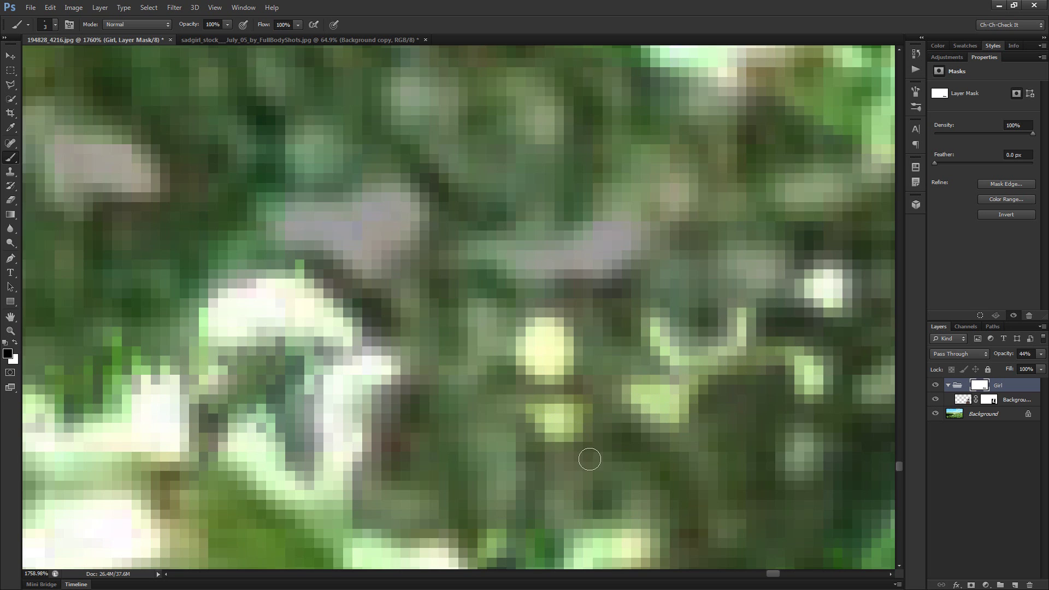
# Mask stems beneath the yellowish buds and thin grass blades between them and the arched white flower
pyautogui.scroll(-4, 553, 393)
pyautogui.hscroll(2, 552, 393)
pyautogui.moveTo(487, 368)
pyautogui.mouseDown()
pyautogui.moveTo(504, 354)
pyautogui.moveTo(568, 377)
pyautogui.moveTo(487, 306)
pyautogui.moveTo(459, 383)
pyautogui.moveTo(412, 362)
pyautogui.moveTo(397, 407)
pyautogui.moveTo(328, 416)
pyautogui.moveTo(344, 355)
pyautogui.moveTo(307, 390)
pyautogui.moveTo(276, 342)
pyautogui.moveTo(328, 368)
pyautogui.mouseUp()
pyautogui.press('[')
pyautogui.press('[')
pyautogui.press(']')
pyautogui.press(']')
pyautogui.moveTo(350, 279)
pyautogui.mouseDown()
pyautogui.moveTo(324, 346)
pyautogui.moveTo(377, 273)
pyautogui.moveTo(346, 341)
pyautogui.moveTo(377, 392)
pyautogui.moveTo(410, 336)
pyautogui.moveTo(408, 374)
pyautogui.moveTo(415, 313)
pyautogui.mouseUp()
pyautogui.moveTo(505, 266)
pyautogui.mouseDown()
pyautogui.moveTo(459, 234)
pyautogui.moveTo(421, 306)
pyautogui.moveTo(434, 365)
pyautogui.mouseUp()
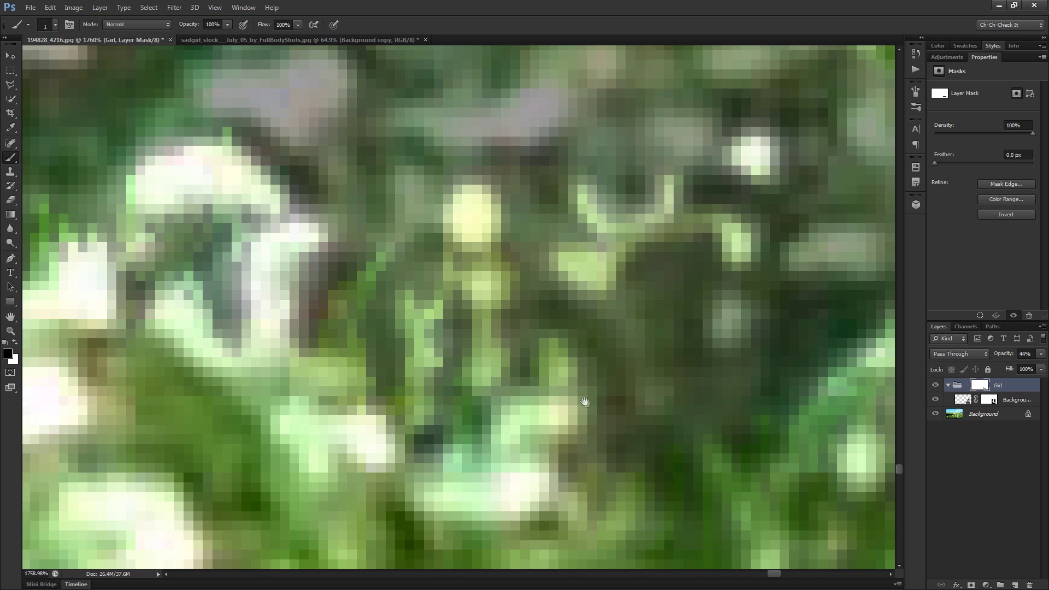
# Mask the curved stem running from the pale green bud beside the U-shaped sprig down to the grass
pyautogui.moveTo(584, 401); pyautogui.dragTo(494, 393)
pyautogui.press(']')
pyautogui.moveTo(501, 285)
pyautogui.mouseDown()
pyautogui.moveTo(546, 343)
pyautogui.moveTo(563, 392)
pyautogui.moveTo(556, 405)
pyautogui.moveTo(532, 356)
pyautogui.mouseUp()
pyautogui.press(']')
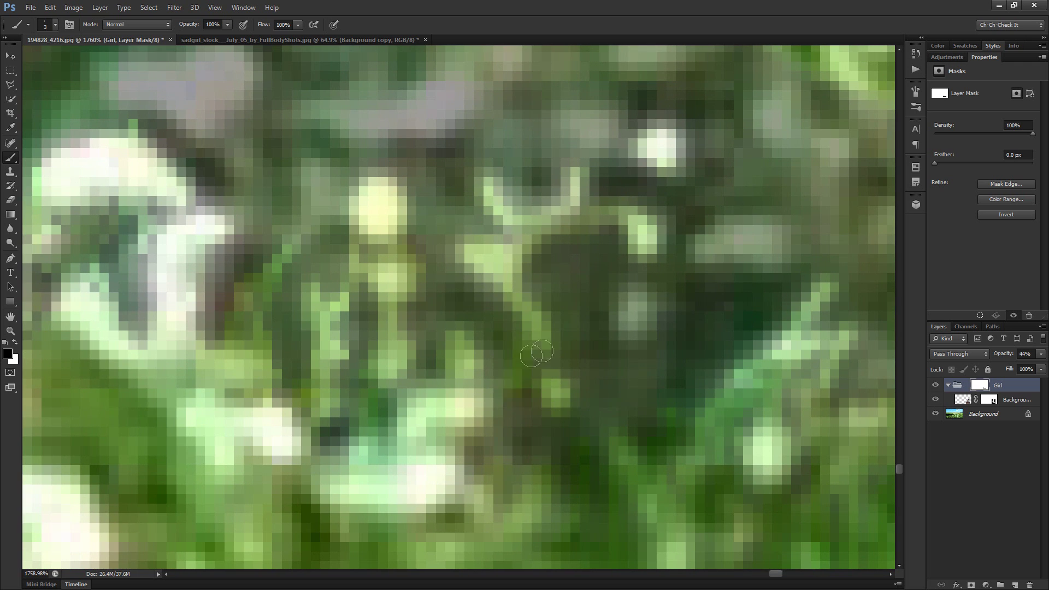
pyautogui.press('[')
pyautogui.press(']')
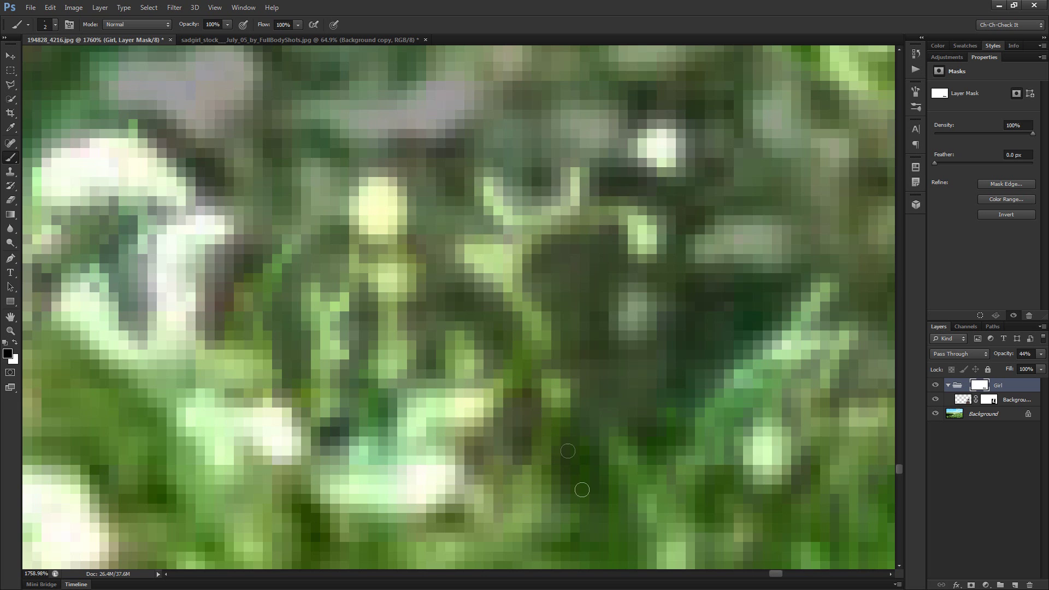
# Mask the small oval bud and its thin stem between the curved stem and the slanted grass blades
pyautogui.scroll(3, 515, 440)
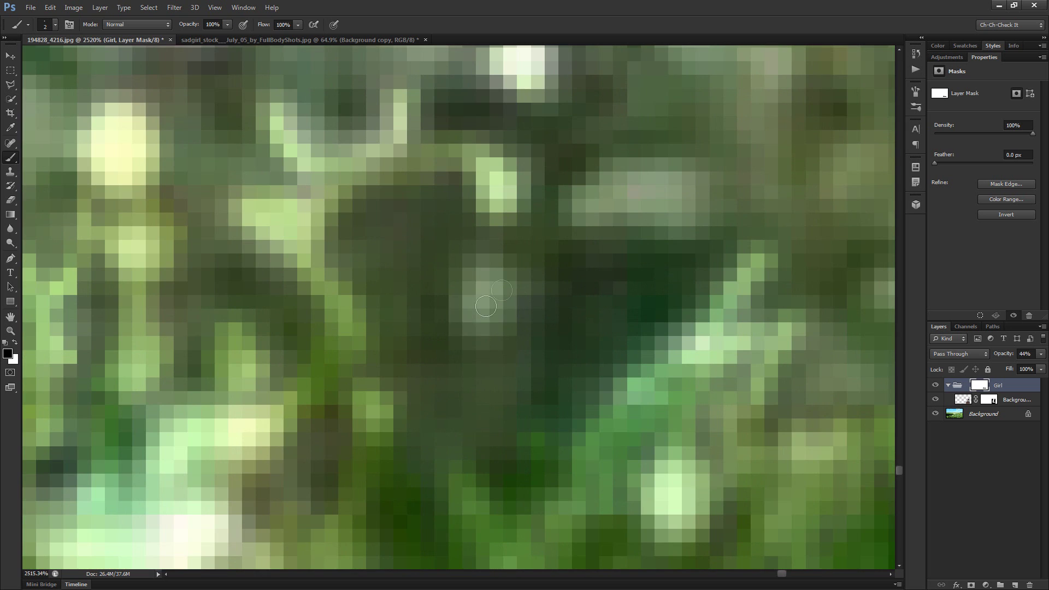
pyautogui.moveTo(486, 306)
pyautogui.mouseDown()
pyautogui.moveTo(476, 378)
pyautogui.moveTo(489, 447)
pyautogui.mouseUp()
pyautogui.press('[')
pyautogui.moveTo(479, 383)
pyautogui.mouseDown()
pyautogui.moveTo(521, 393)
pyautogui.moveTo(570, 464)
pyautogui.moveTo(516, 413)
pyautogui.moveTo(437, 475)
pyautogui.moveTo(452, 429)
pyautogui.moveTo(436, 387)
pyautogui.mouseUp()
pyautogui.scroll(-3, 435, 388)
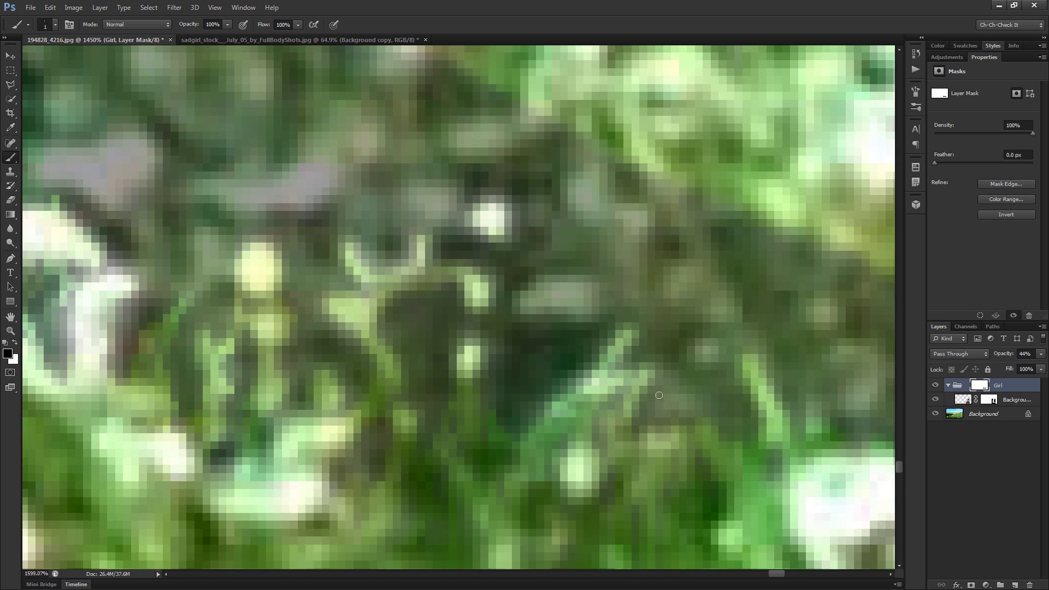
# Mask the light green leaf and thin blades between the slanted grass and the bright upright blade
pyautogui.scroll(2, 660, 395)
pyautogui.moveTo(716, 418)
pyautogui.mouseDown()
pyautogui.moveTo(675, 430)
pyautogui.moveTo(667, 388)
pyautogui.moveTo(693, 396)
pyautogui.moveTo(620, 385)
pyautogui.moveTo(560, 472)
pyautogui.mouseUp()
pyautogui.press('[')
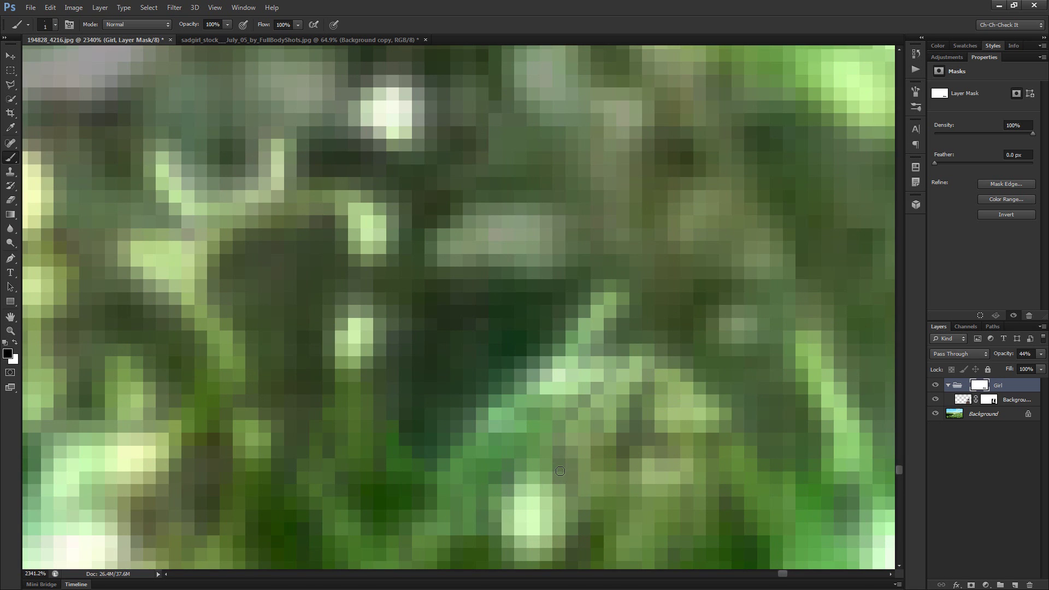
pyautogui.press(']')
pyautogui.scroll(-5, 601, 438)
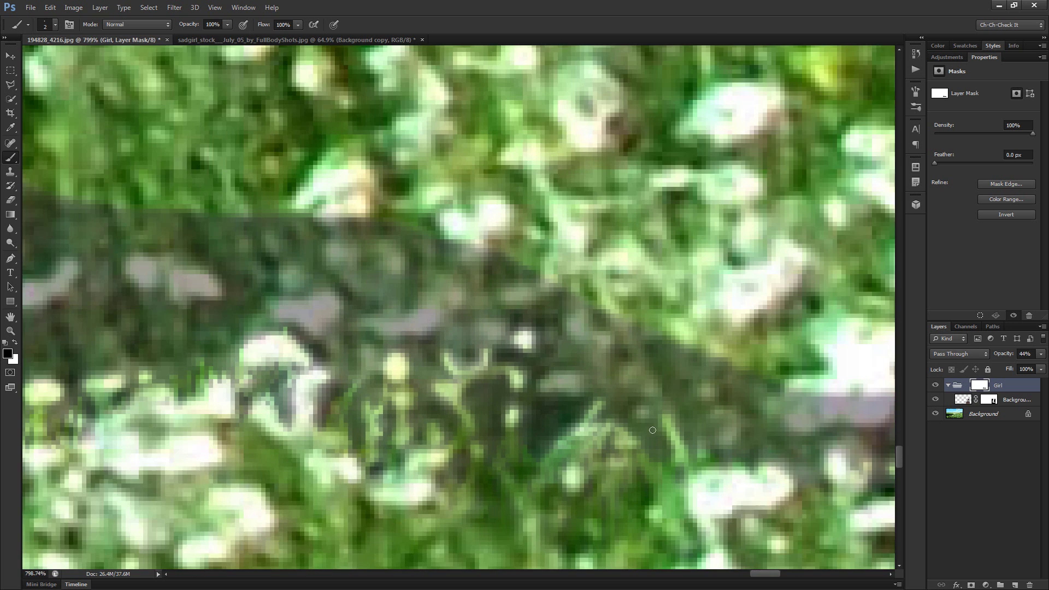
pyautogui.press('[')
pyautogui.scroll(4, 645, 431)
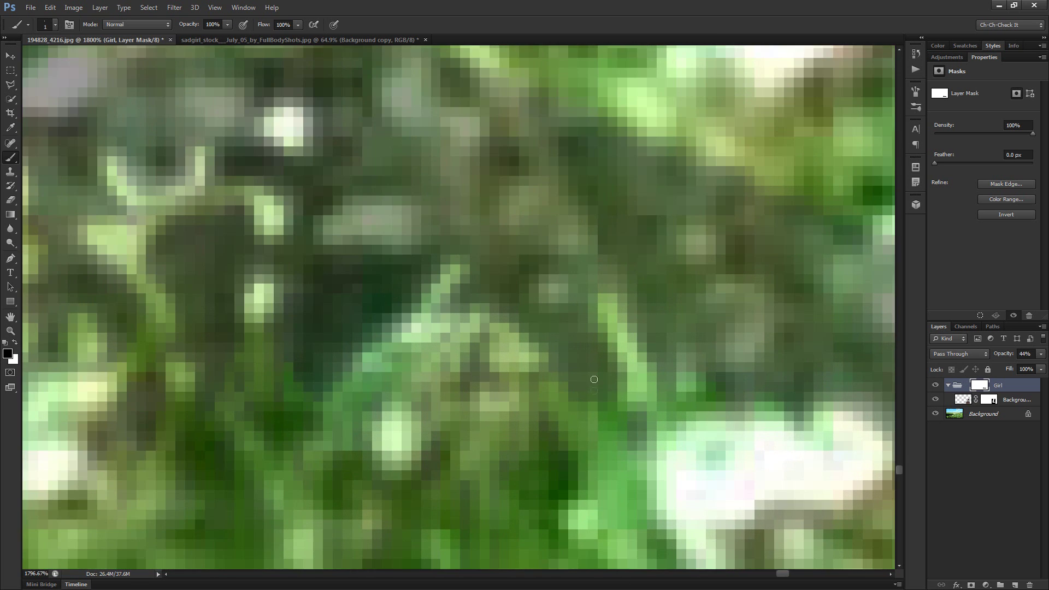
pyautogui.moveTo(594, 379)
pyautogui.mouseDown()
pyautogui.moveTo(594, 397)
pyautogui.moveTo(497, 336)
pyautogui.mouseUp()
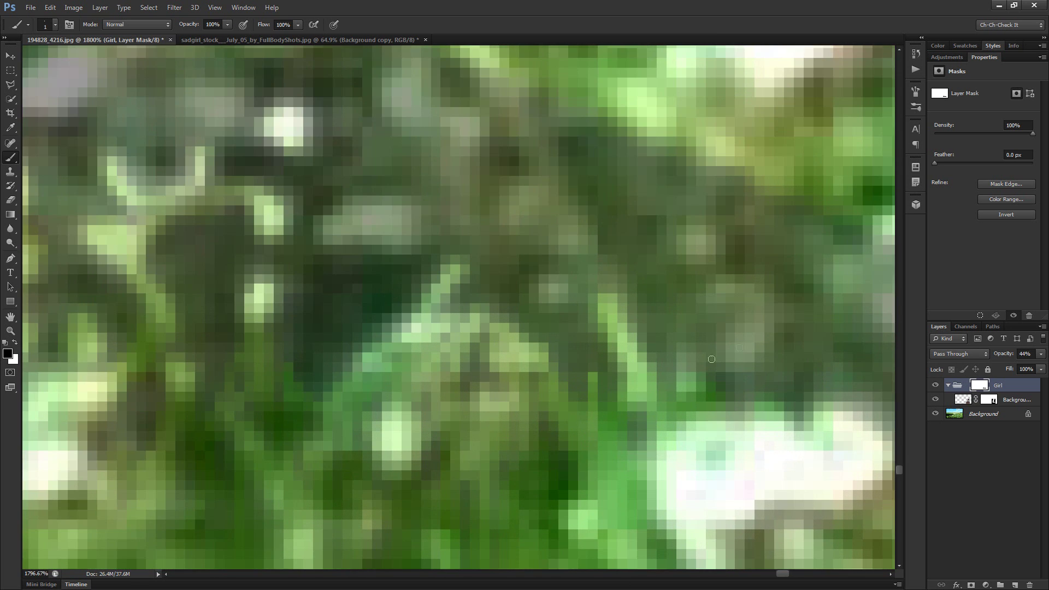
# Mask the curled sprig above the wide white flower, to the right of the bright upright blade
pyautogui.hscroll(3, 553, 395)
pyautogui.scroll(-5, 574, 361)
pyautogui.scroll(6, 574, 360)
pyautogui.scroll(2, 577, 359)
pyautogui.press(']')
pyautogui.moveTo(568, 377)
pyautogui.mouseDown()
pyautogui.moveTo(599, 333)
pyautogui.moveTo(514, 263)
pyautogui.moveTo(619, 305)
pyautogui.moveTo(464, 383)
pyautogui.moveTo(558, 385)
pyautogui.moveTo(547, 492)
pyautogui.moveTo(438, 500)
pyautogui.mouseUp()
pyautogui.scroll(-8, 502, 429)
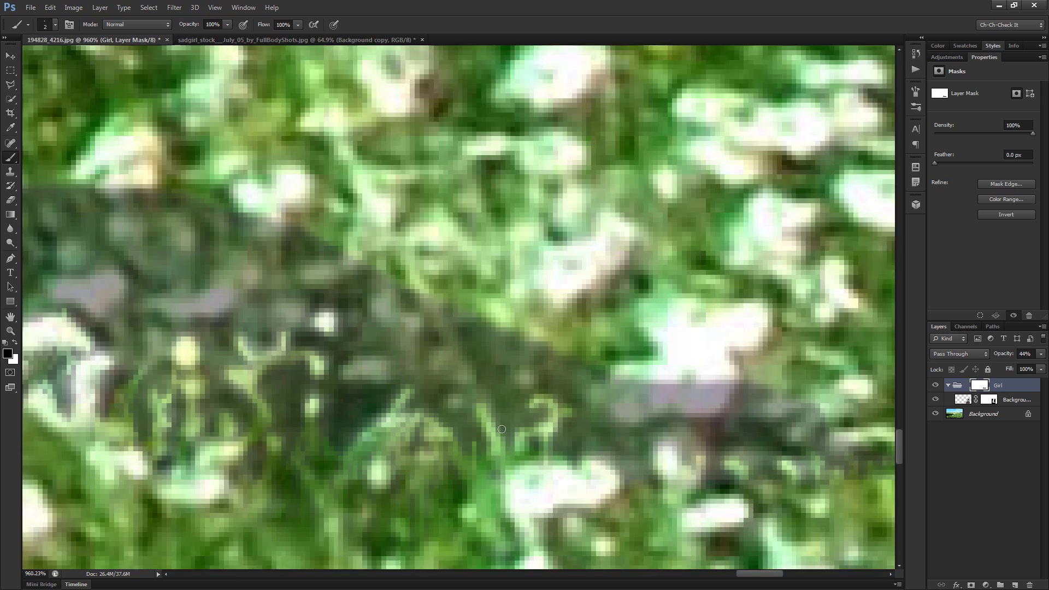
# Mask thin pointed blades around the curled sprig and along the upper edge of the wide white flower
pyautogui.scroll(3, 501, 429)
pyautogui.press('[')
pyautogui.moveTo(585, 399)
pyautogui.mouseDown()
pyautogui.moveTo(573, 430)
pyautogui.moveTo(534, 451)
pyautogui.moveTo(533, 468)
pyautogui.moveTo(549, 421)
pyautogui.moveTo(534, 401)
pyautogui.mouseUp()
pyautogui.moveTo(512, 357)
pyautogui.mouseDown()
pyautogui.moveTo(535, 388)
pyautogui.moveTo(531, 465)
pyautogui.mouseUp()
pyautogui.moveTo(645, 462)
pyautogui.mouseDown()
pyautogui.moveTo(625, 514)
pyautogui.moveTo(669, 438)
pyautogui.moveTo(709, 511)
pyautogui.mouseUp()
pyautogui.moveTo(728, 460)
pyautogui.mouseDown()
pyautogui.moveTo(755, 514)
pyautogui.moveTo(605, 438)
pyautogui.mouseUp()
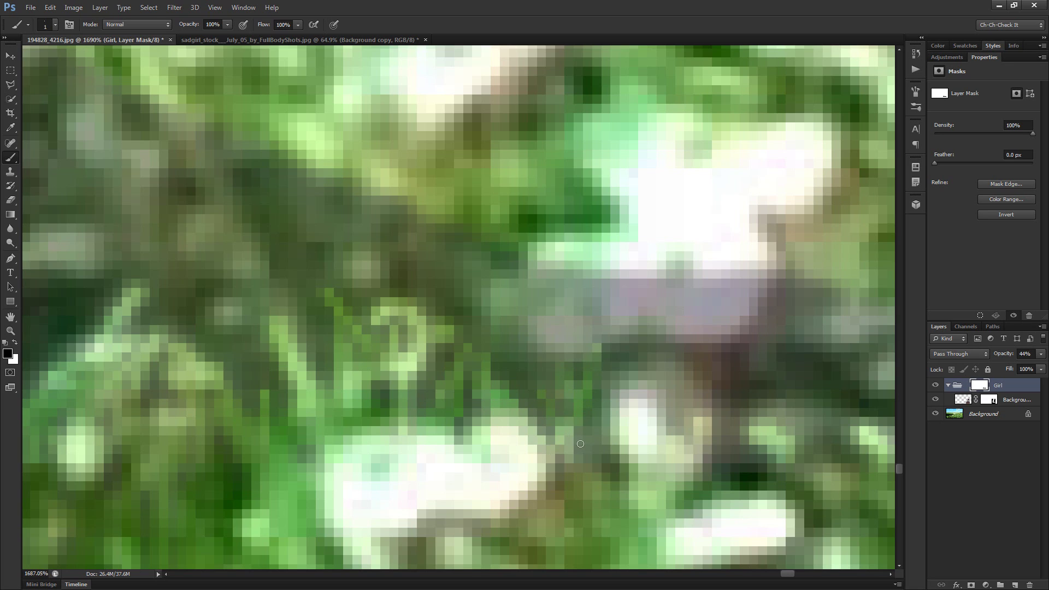
# Mask the pale oval flower and the greenish bud to its right, with thin blades beside them
pyautogui.moveTo(689, 406)
pyautogui.mouseDown()
pyautogui.moveTo(671, 459)
pyautogui.moveTo(658, 425)
pyautogui.moveTo(688, 433)
pyautogui.moveTo(648, 437)
pyautogui.moveTo(677, 421)
pyautogui.moveTo(648, 411)
pyautogui.moveTo(636, 436)
pyautogui.moveTo(643, 388)
pyautogui.moveTo(642, 411)
pyautogui.moveTo(648, 388)
pyautogui.moveTo(652, 408)
pyautogui.moveTo(685, 395)
pyautogui.moveTo(670, 436)
pyautogui.mouseUp()
pyautogui.press(']')
pyautogui.moveTo(728, 465); pyautogui.dragTo(540, 458)
pyautogui.press('[')
pyautogui.moveTo(568, 414)
pyautogui.mouseDown()
pyautogui.moveTo(609, 382)
pyautogui.moveTo(607, 365)
pyautogui.moveTo(600, 432)
pyautogui.moveTo(635, 460)
pyautogui.moveTo(613, 420)
pyautogui.moveTo(595, 437)
pyautogui.moveTo(628, 463)
pyautogui.mouseUp()
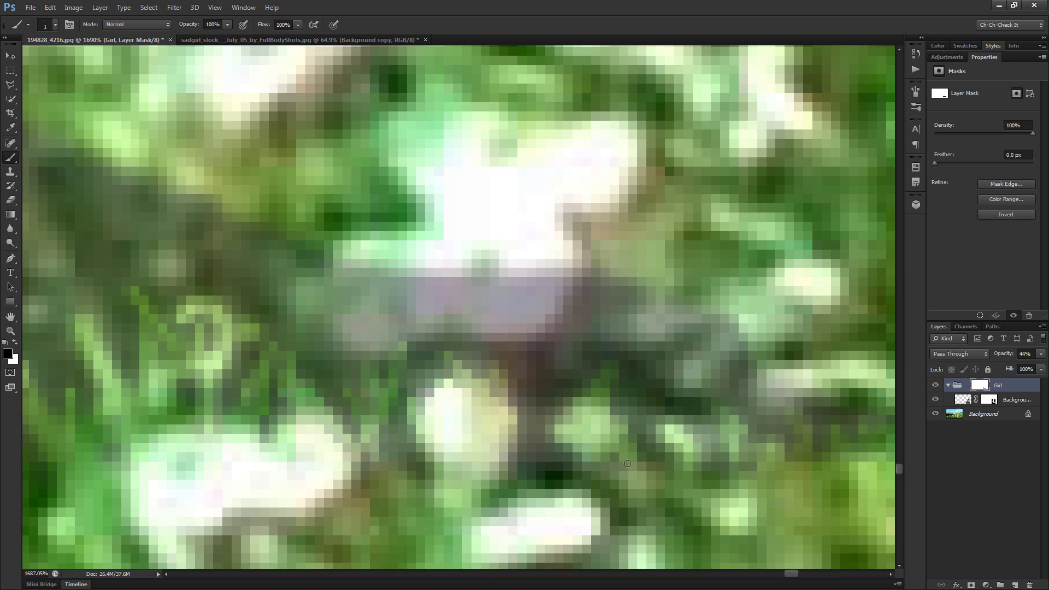
# Mask fine grass details along the lower edge of the skirt's thin right tail
pyautogui.press('[')
pyautogui.moveTo(559, 479); pyautogui.dragTo(425, 474)
pyautogui.moveTo(544, 435)
pyautogui.mouseDown()
pyautogui.moveTo(572, 432)
pyautogui.moveTo(533, 451)
pyautogui.moveTo(612, 432)
pyautogui.moveTo(604, 453)
pyautogui.mouseUp()
pyautogui.scroll(-3, 601, 454)
pyautogui.scroll(-4, 700, 450)
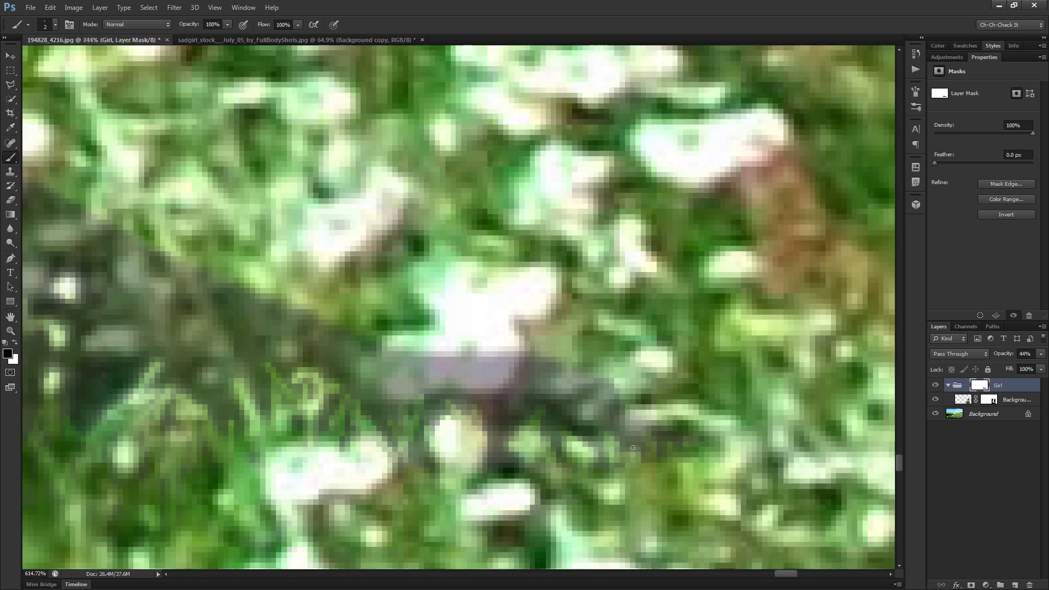
# Restore the Girl group's opacity to 100% and review the masked skirt edge up close and in the full image
pyautogui.hotkey('ctrl', '0')
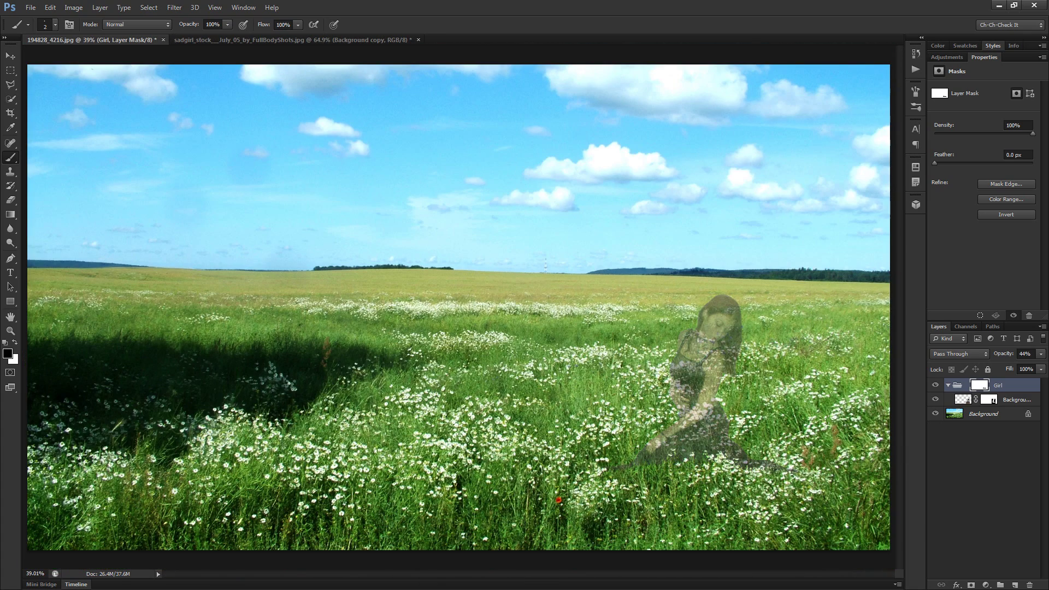
pyautogui.click(1024, 353)
pyautogui.write('100')
pyautogui.press('Return')
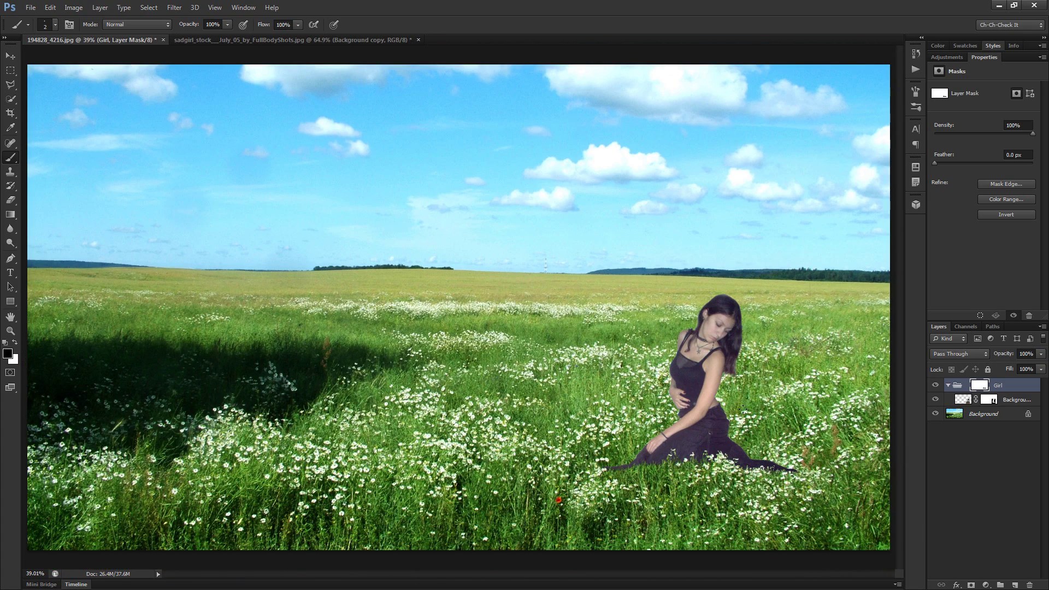
pyautogui.scroll(11, 653, 451)
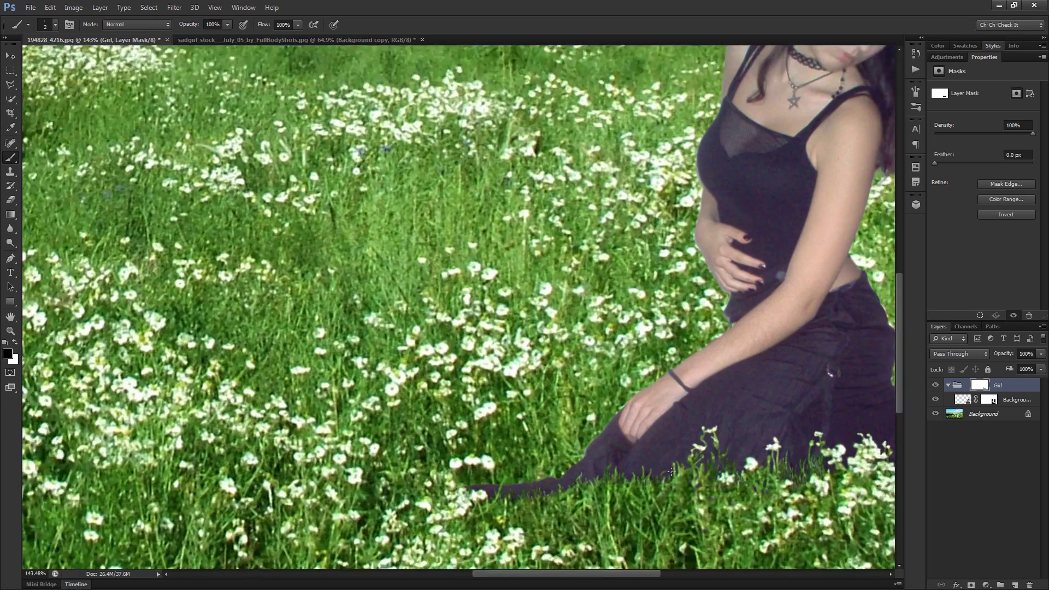
pyautogui.hotkey('ctrl', '0')
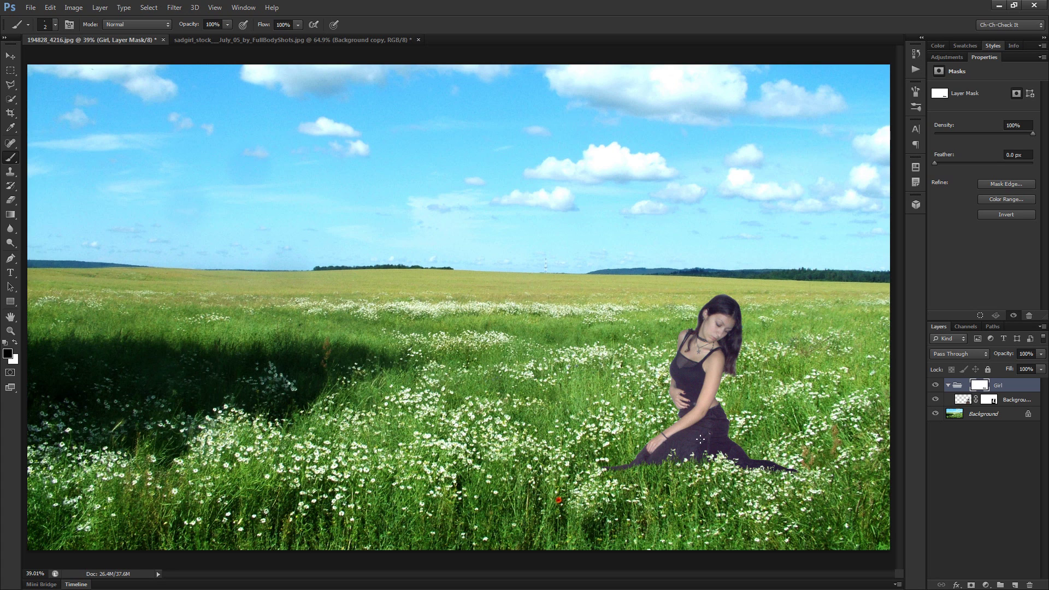
# Add a Curves adjustment clipped to the girl's Background copy layer, with a darkening point at input 74, output 17
pyautogui.click(949, 385)
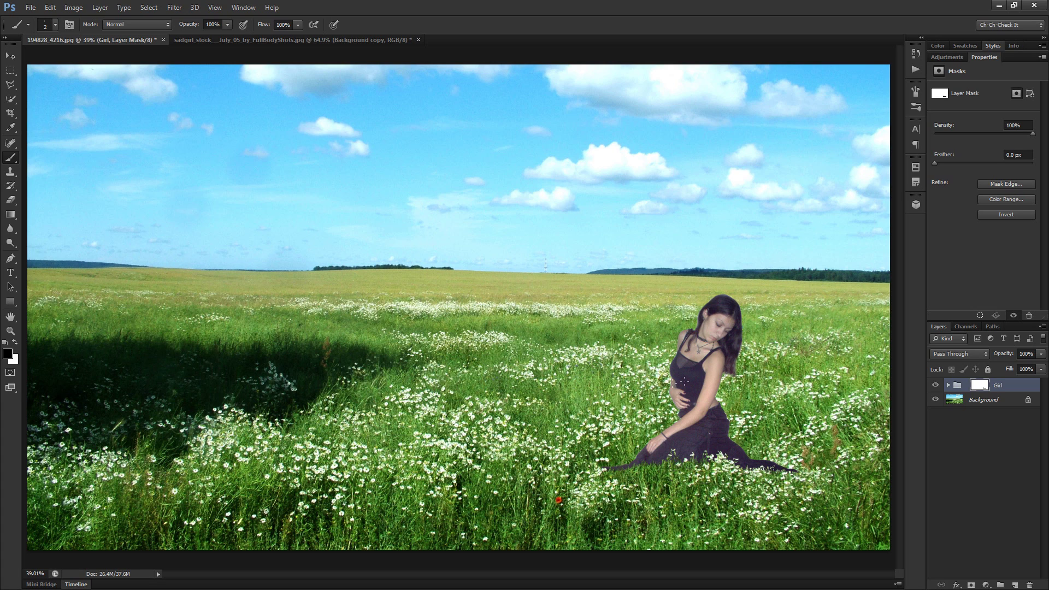
pyautogui.click(949, 385)
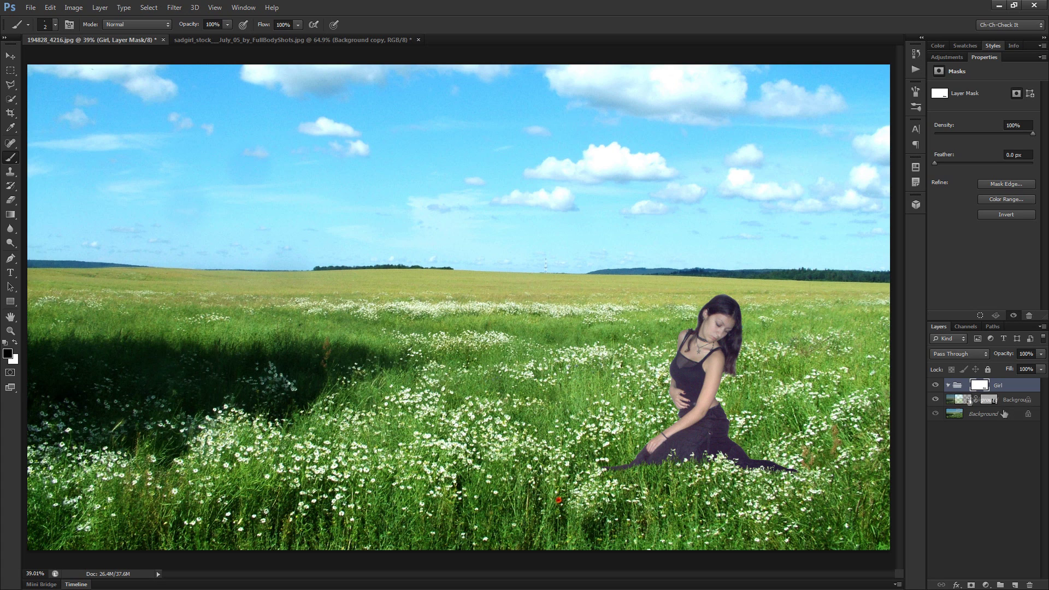
pyautogui.click(1019, 401)
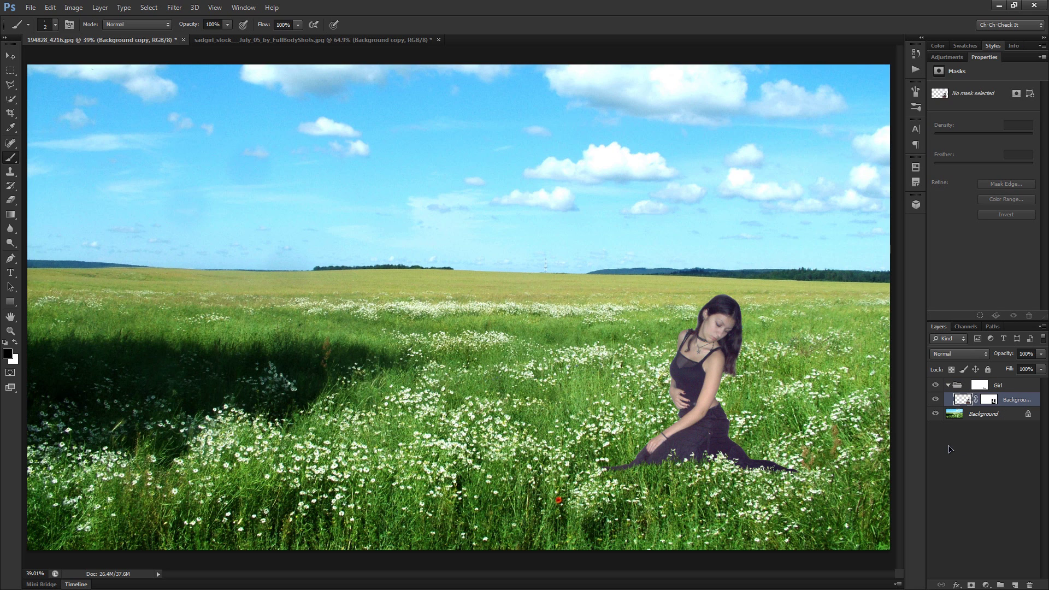
pyautogui.click(947, 57)
pyautogui.click(961, 81)
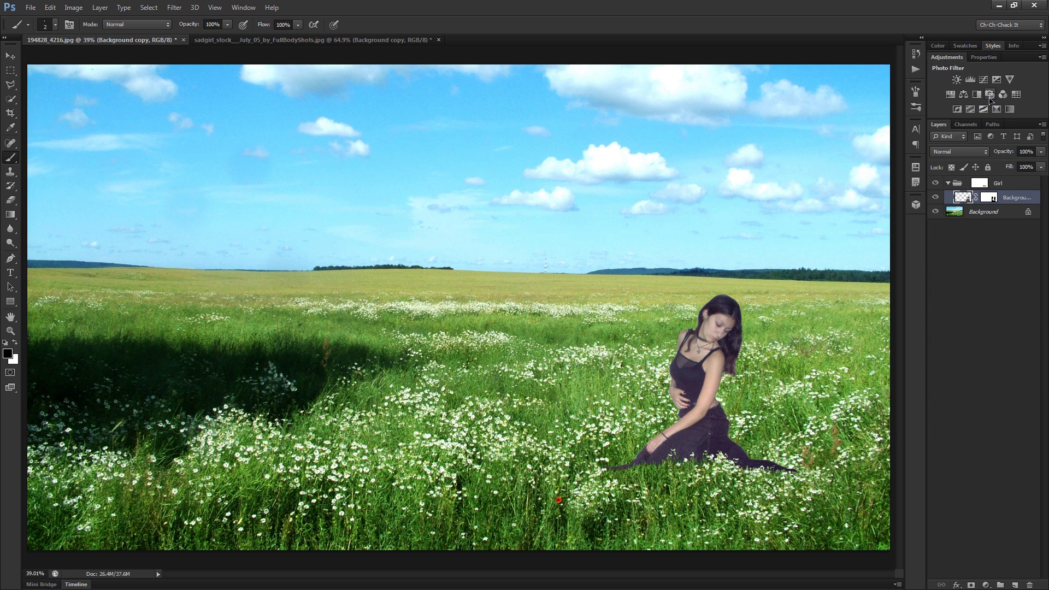
pyautogui.moveTo(977, 181); pyautogui.dragTo(979, 179)
pyautogui.click(965, 316)
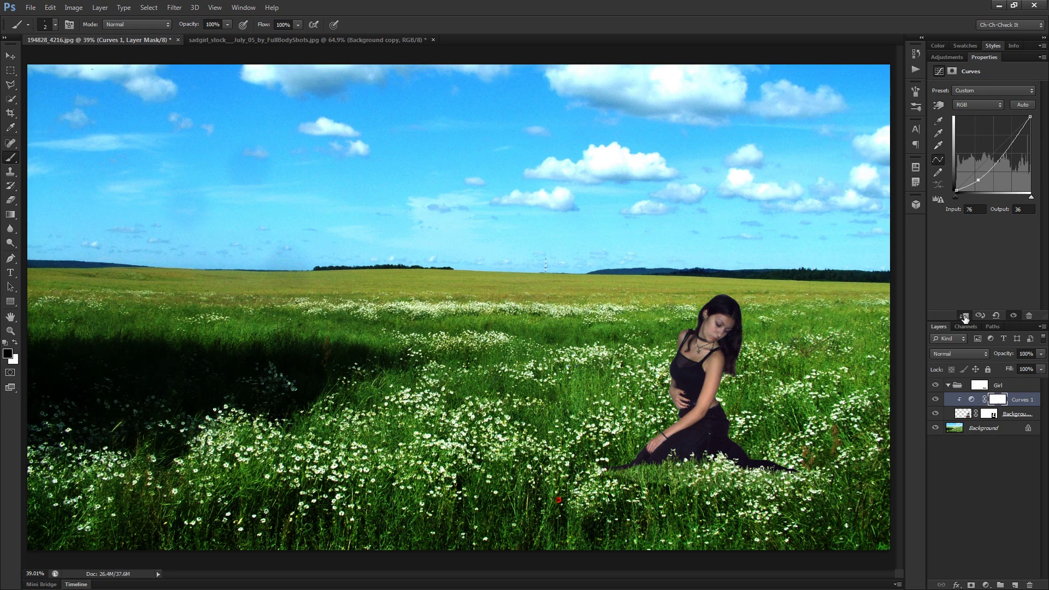
pyautogui.moveTo(978, 178); pyautogui.dragTo(977, 178)
pyautogui.moveTo(977, 178); pyautogui.dragTo(978, 185)
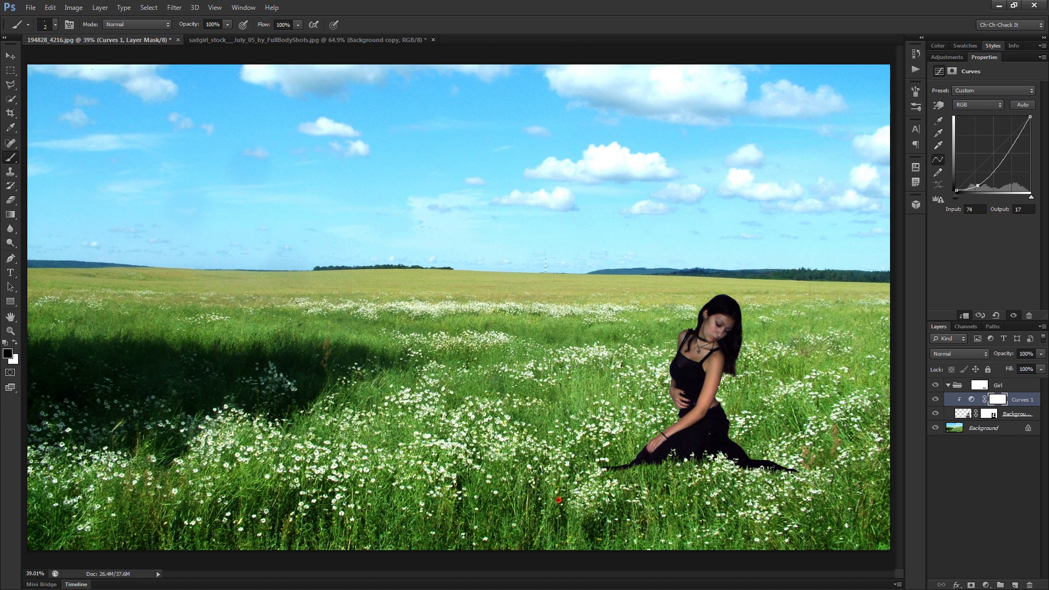
# Enlarge the brush to 600 px and paint black on the Curves mask to lighten the girl's front side
pyautogui.scroll(3, 662, 376)
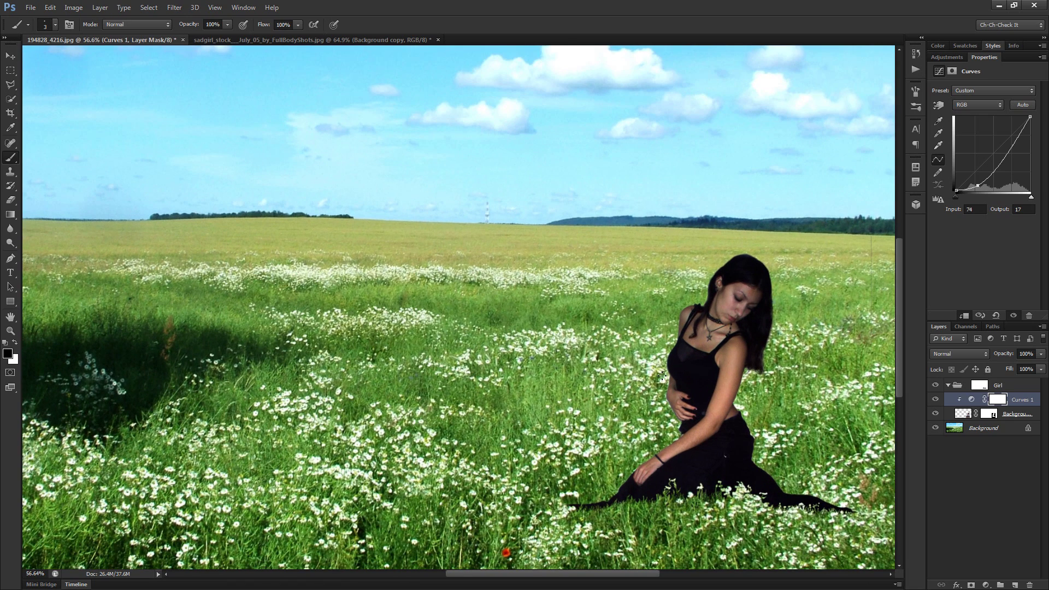
pyautogui.press(']')
pyautogui.press(']')
pyautogui.press(']')
pyautogui.press(']')
pyautogui.press(']')
pyautogui.press(']')
pyautogui.press(']')
pyautogui.press(']')
pyautogui.press(']')
pyautogui.press(']')
pyautogui.press(']')
pyautogui.press(']')
pyautogui.press(']')
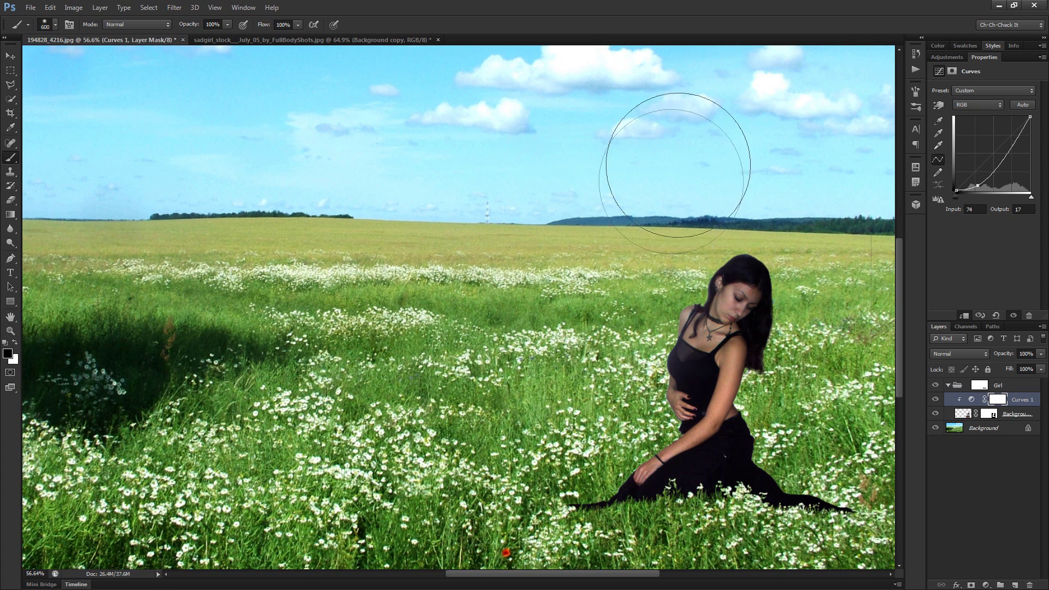
pyautogui.moveTo(563, 390); pyautogui.dragTo(552, 404)
# Extend the black area on the Curves mask over the girl's front and skirt, varying the brush between 250 and 700 px
pyautogui.press('[')
pyautogui.press('[')
pyautogui.press('[')
pyautogui.press('[')
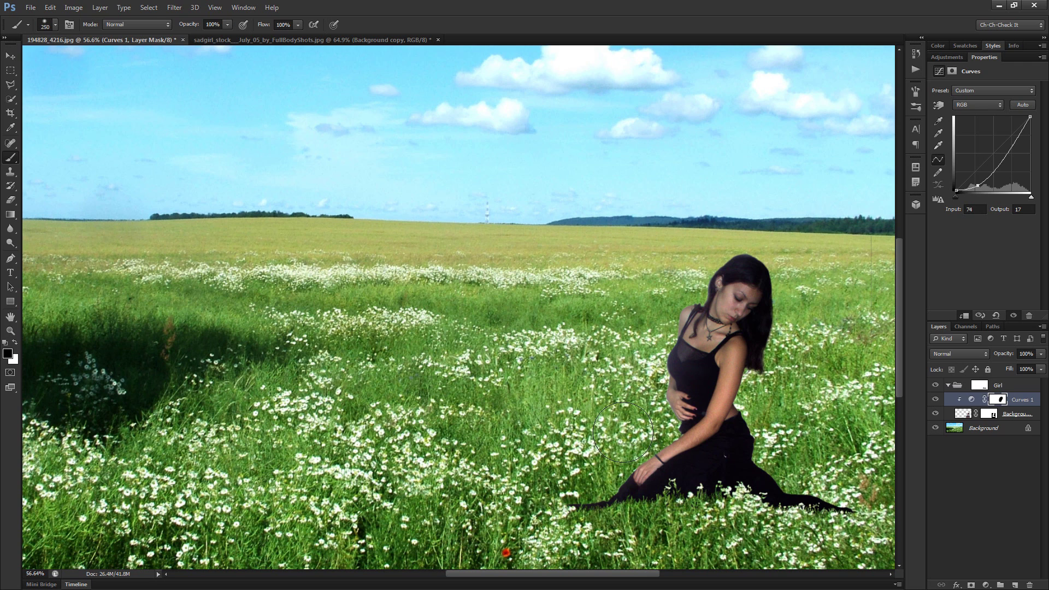
pyautogui.press(']')
pyautogui.press(']')
pyautogui.press(']')
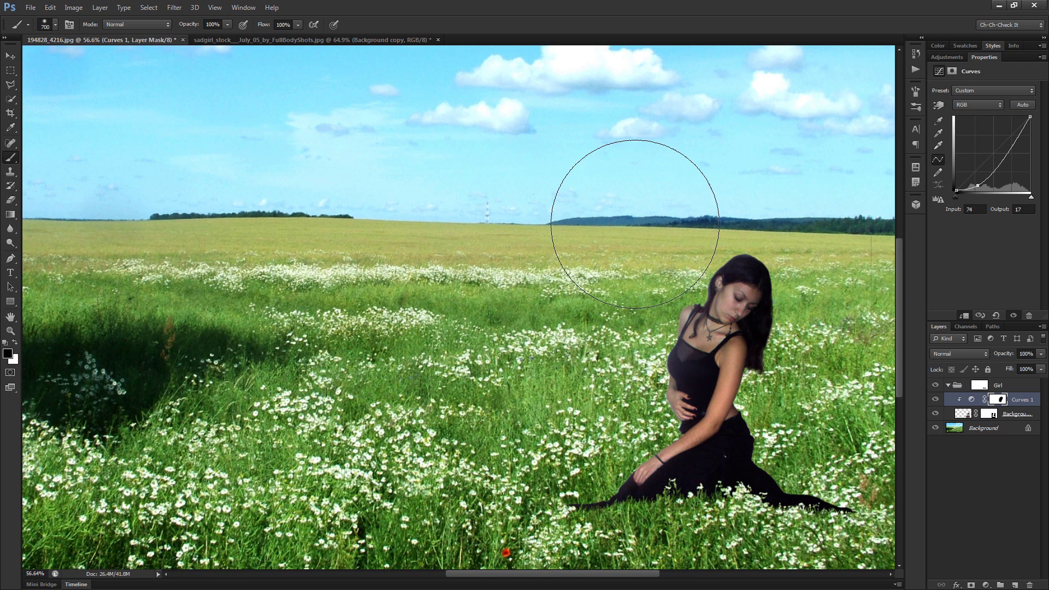
pyautogui.press(']')
pyautogui.press(']')
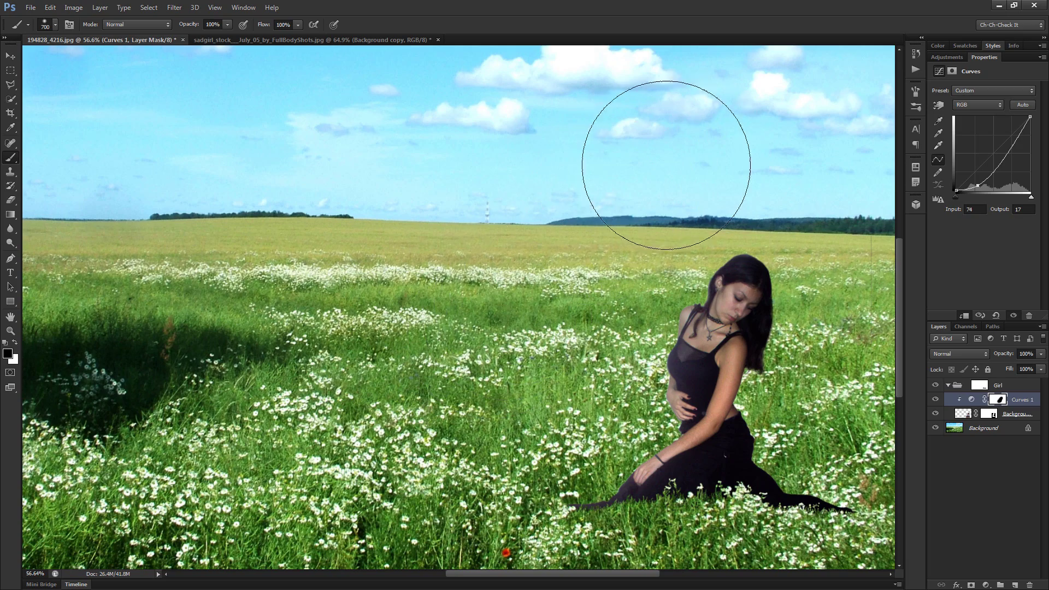
# Create a new empty layer above the Curves adjustment and clip it to the girl
pyautogui.scroll(-3, 516, 299)
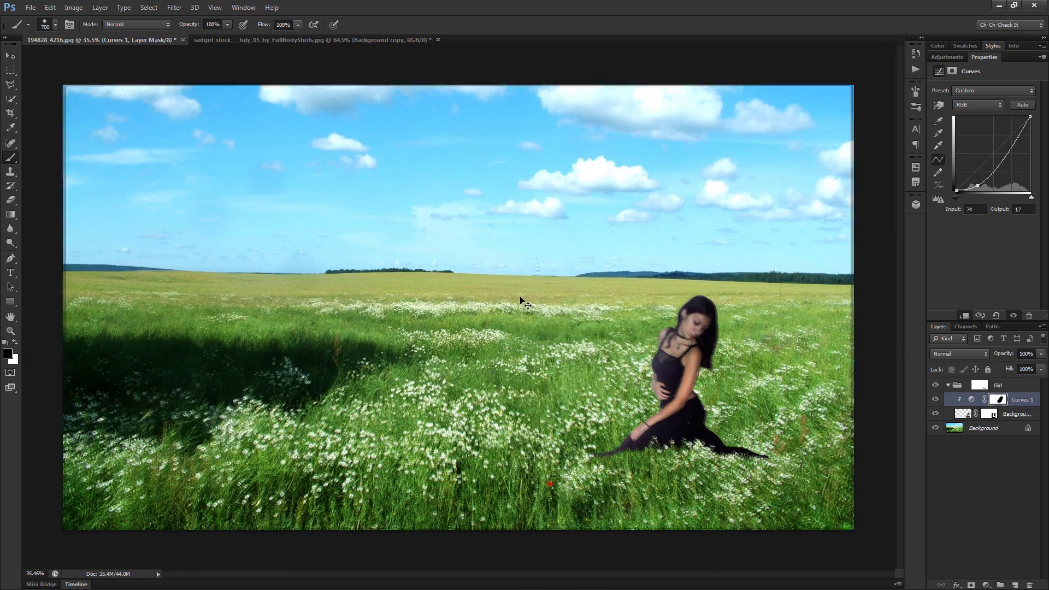
pyautogui.scroll(1, 520, 297)
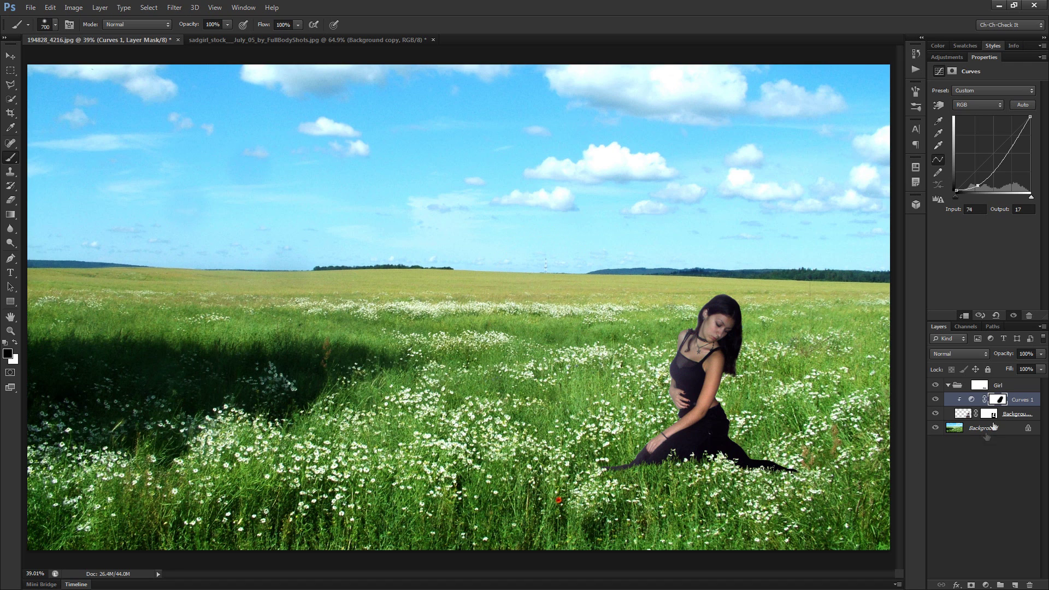
pyautogui.click(1015, 586)
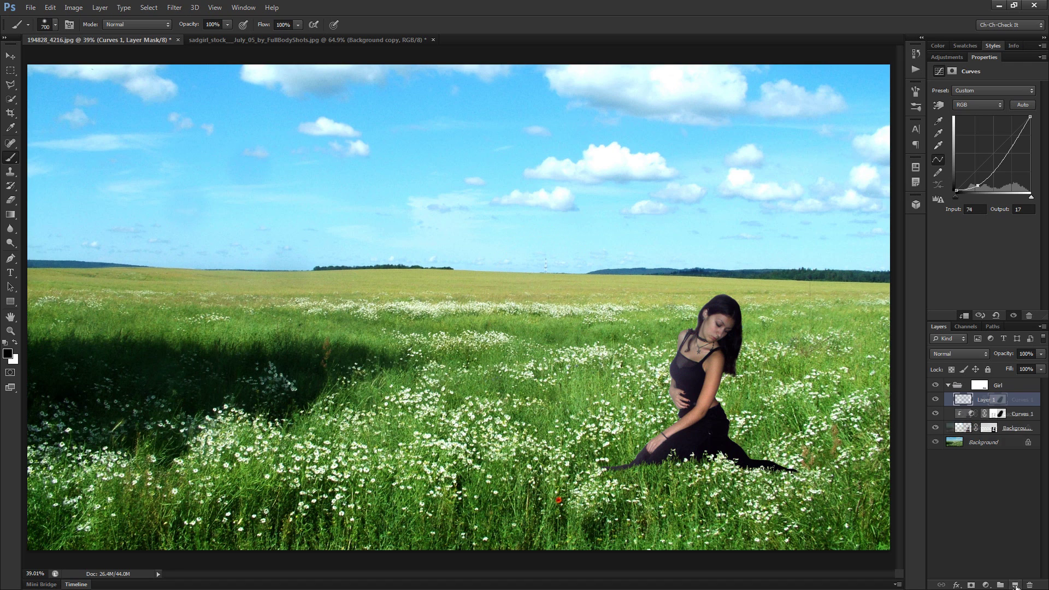
pyautogui.keyDown('alt'); pyautogui.click(1021, 406); pyautogui.keyUp('alt')
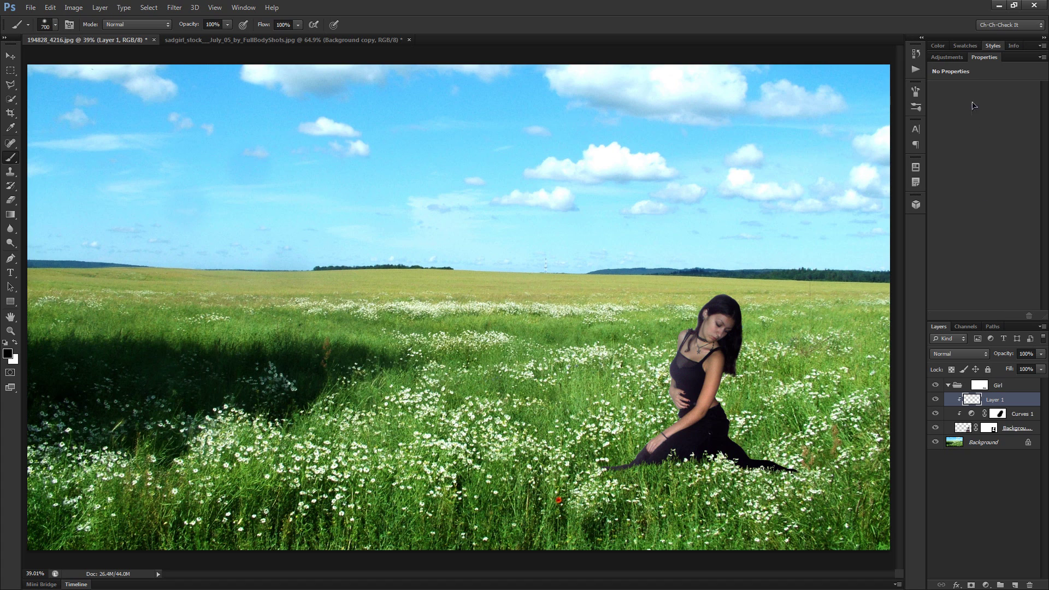
# Add a Hue/Saturation adjustment above the girl's layers and delete the empty Layer 1 below it
pyautogui.click(949, 58)
pyautogui.click(951, 94)
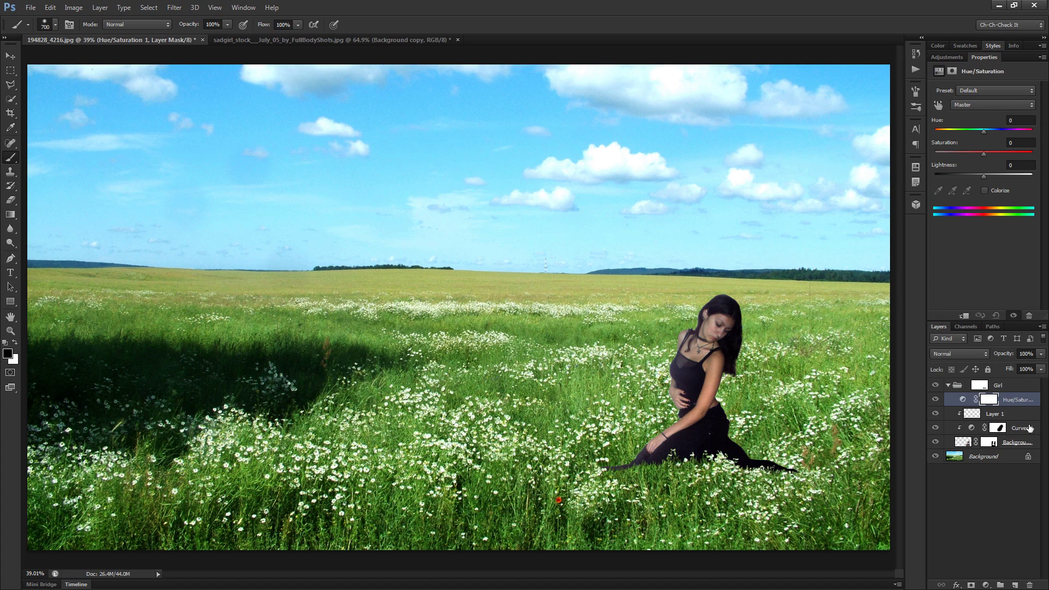
pyautogui.click(1009, 419)
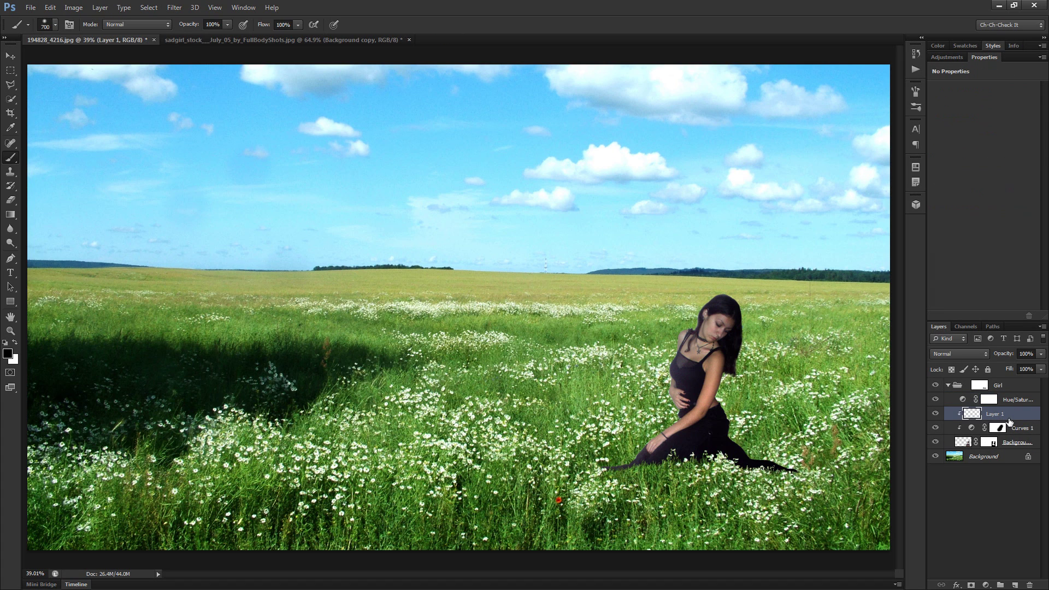
pyautogui.press('Delete')
# Clip the Hue/Saturation adjustment to the girl, look through its colour ranges, and discard the adjustment
pyautogui.click(1015, 389)
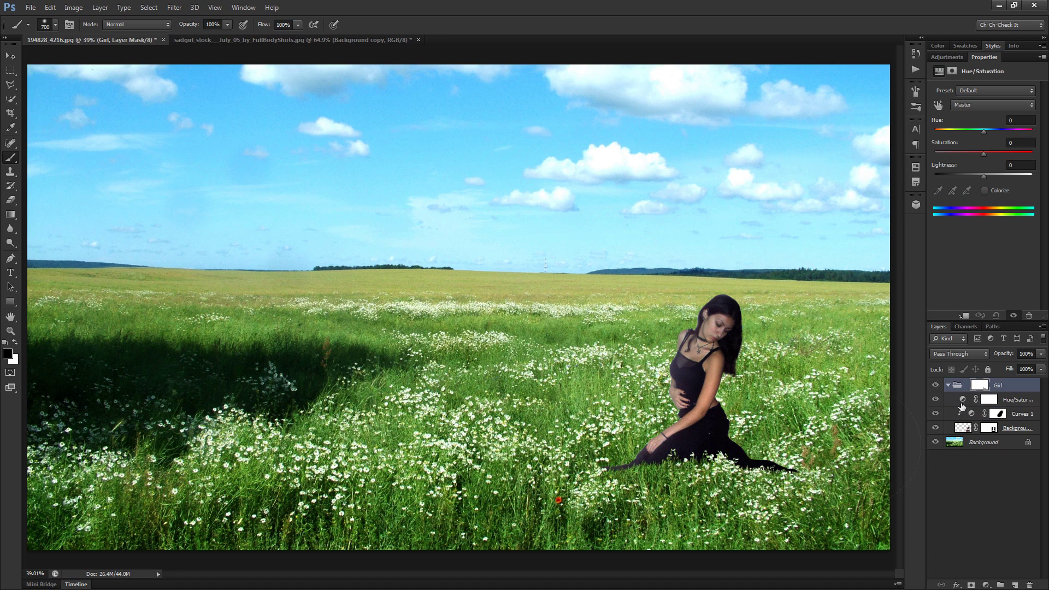
pyautogui.click(1017, 401)
pyautogui.click(962, 315)
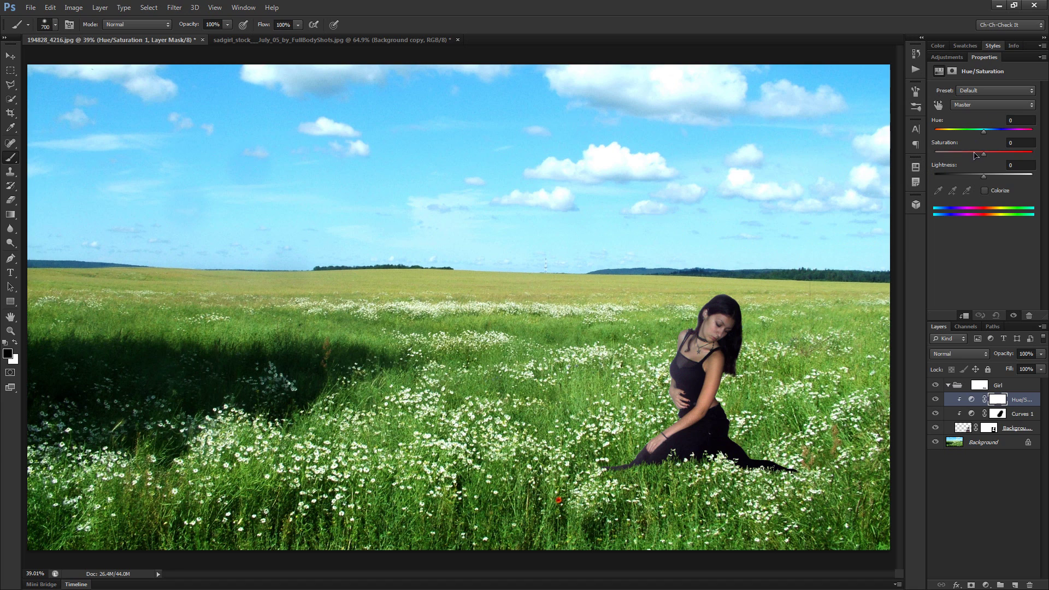
pyautogui.click(994, 107)
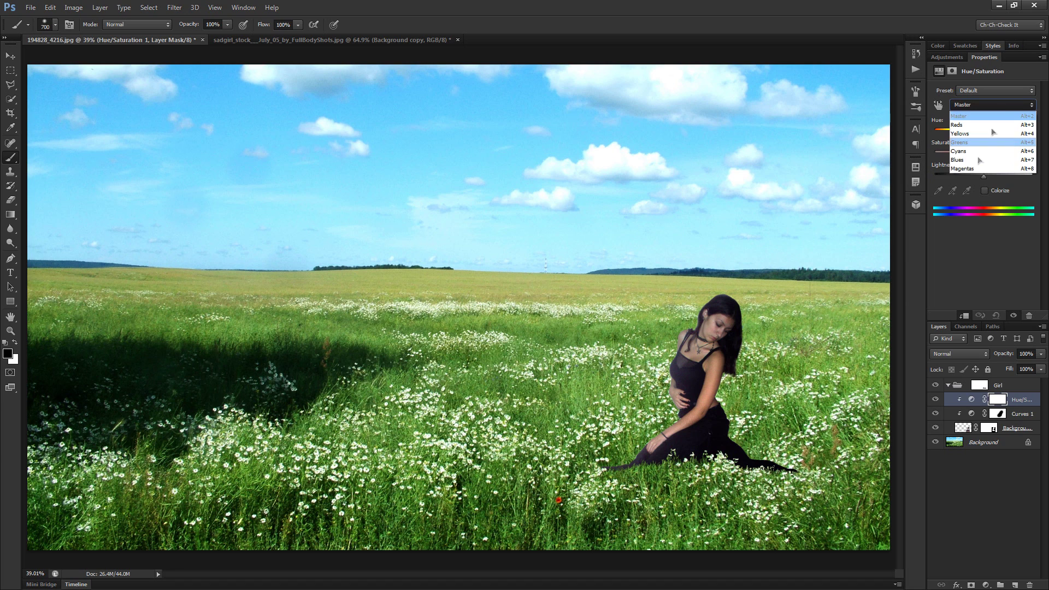
pyautogui.click(1000, 89)
pyautogui.moveTo(1024, 403); pyautogui.dragTo(1030, 585)
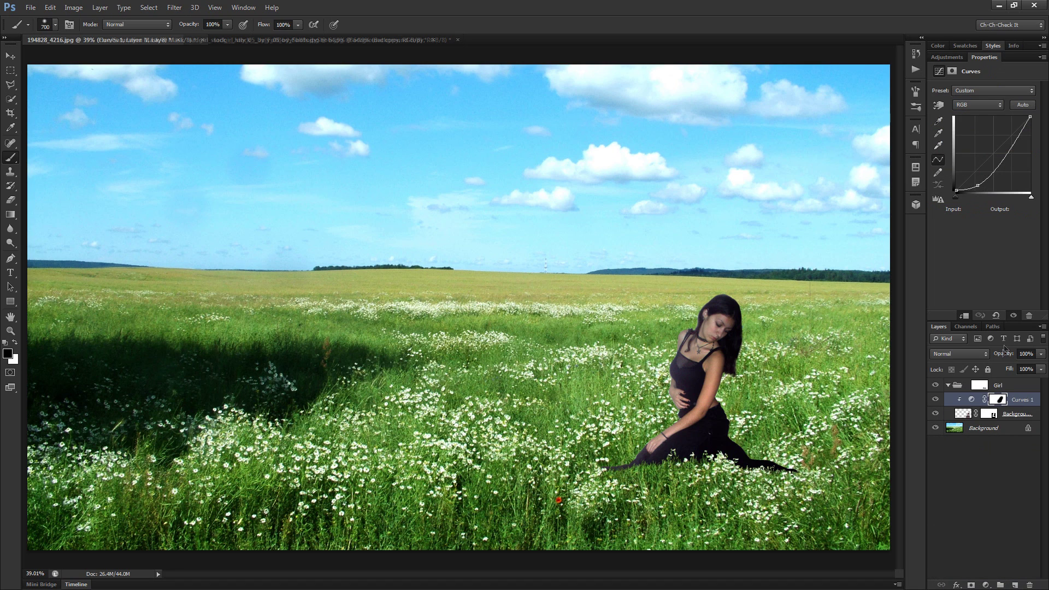
# Add a Photo Filter adjustment clipped to the girl, using the Green filter at 52% density
pyautogui.press('F6')
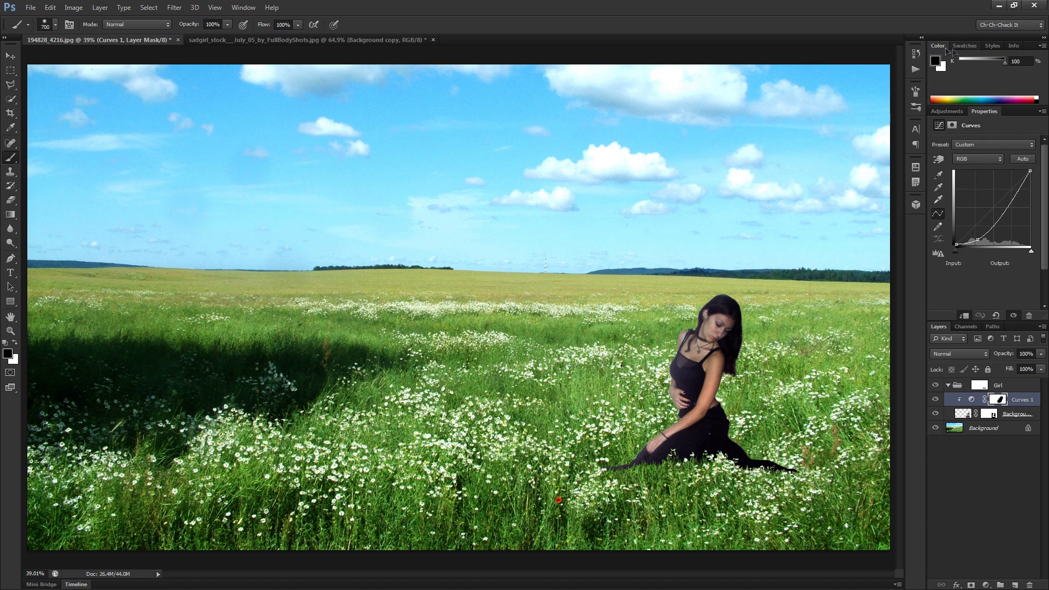
pyautogui.doubleClick(939, 47)
pyautogui.click(948, 57)
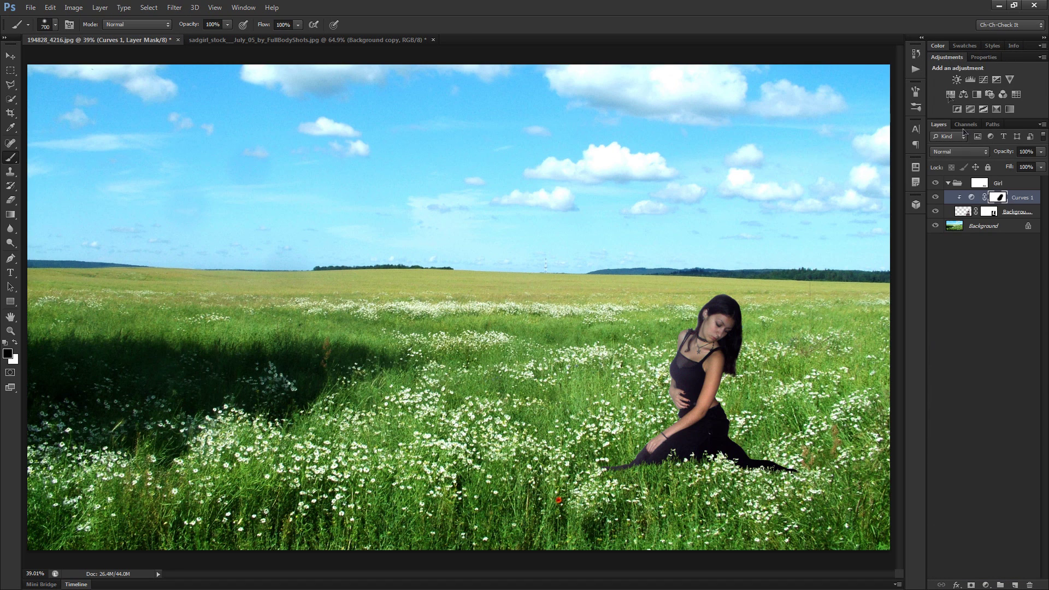
pyautogui.click(990, 95)
pyautogui.click(995, 90)
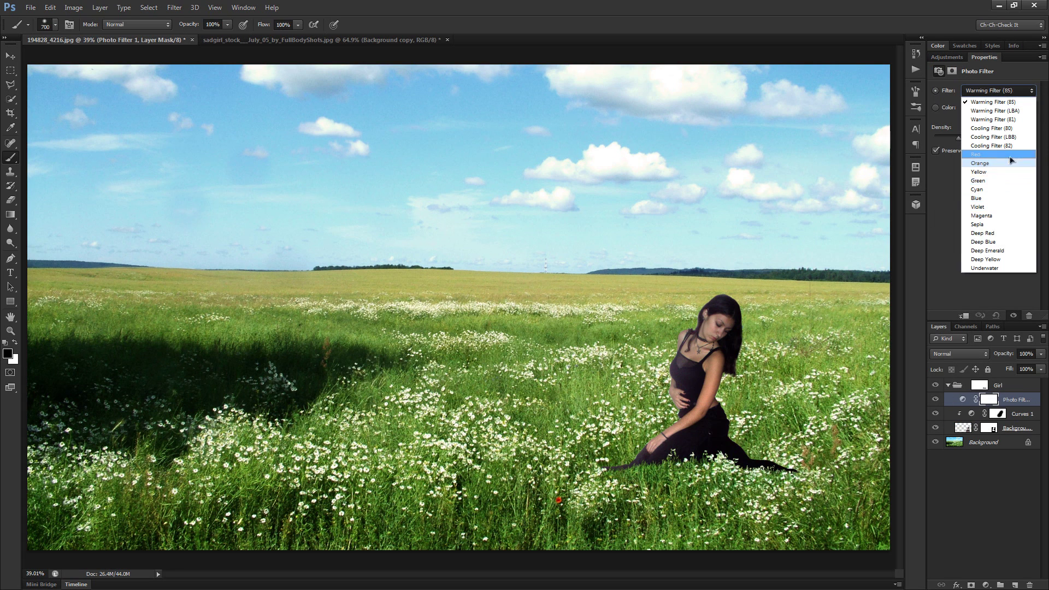
pyautogui.click(996, 180)
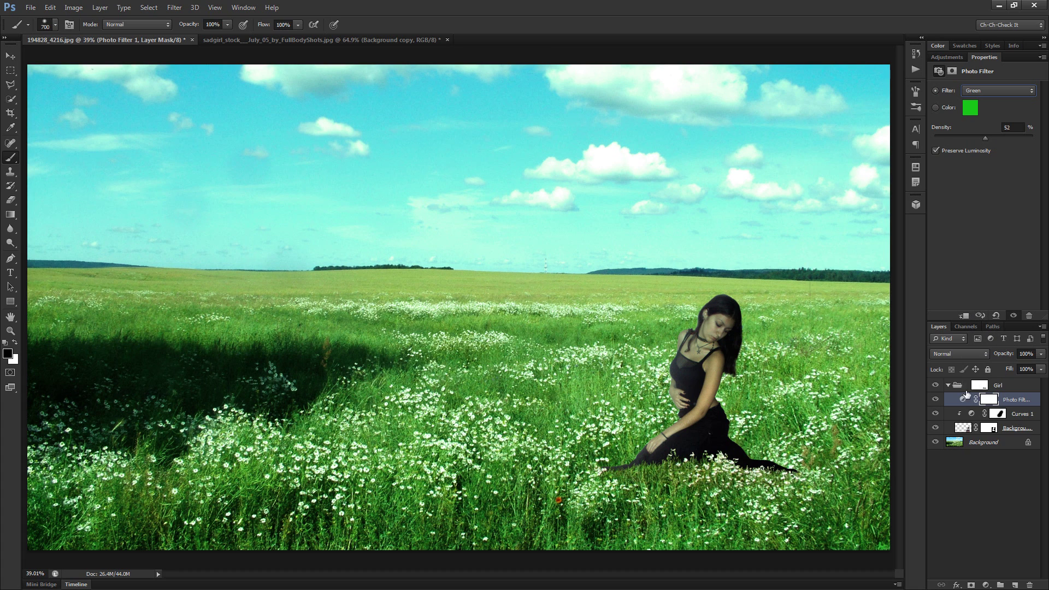
pyautogui.click(966, 316)
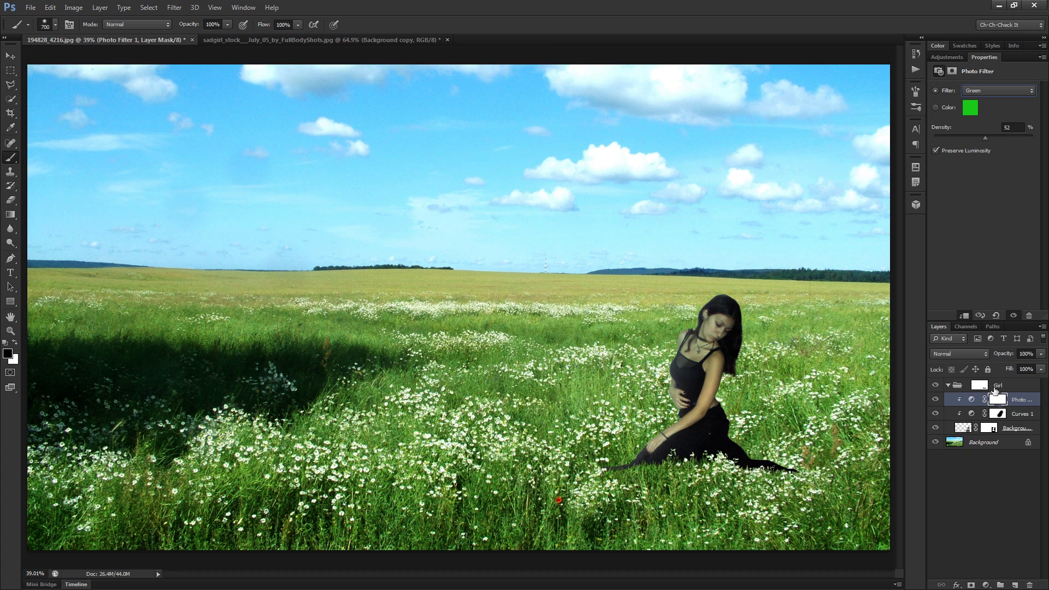
# Invert the Photo Filter's mask to black and keep the filter set to Green
pyautogui.hotkey('ctrl', 'i')
pyautogui.press('Up')
pyautogui.press('Up')
pyautogui.press('Up')
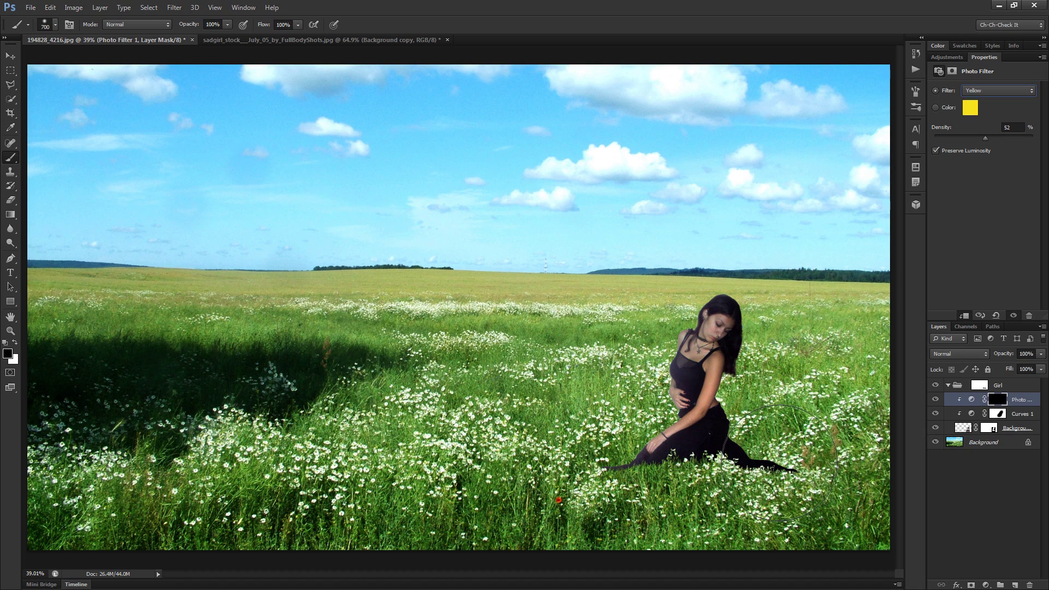
pyautogui.click(997, 90)
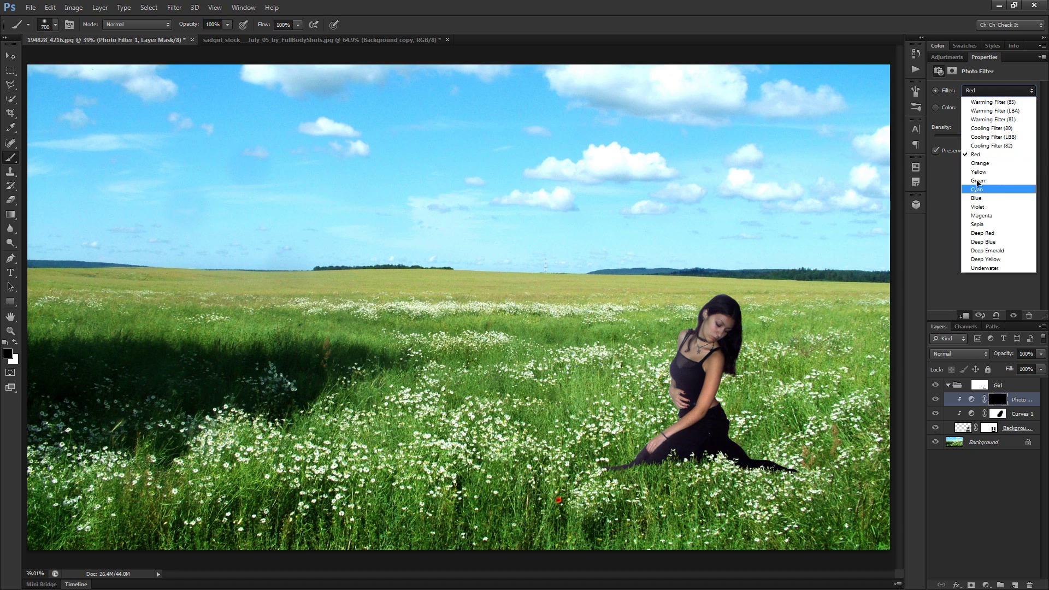
pyautogui.click(988, 182)
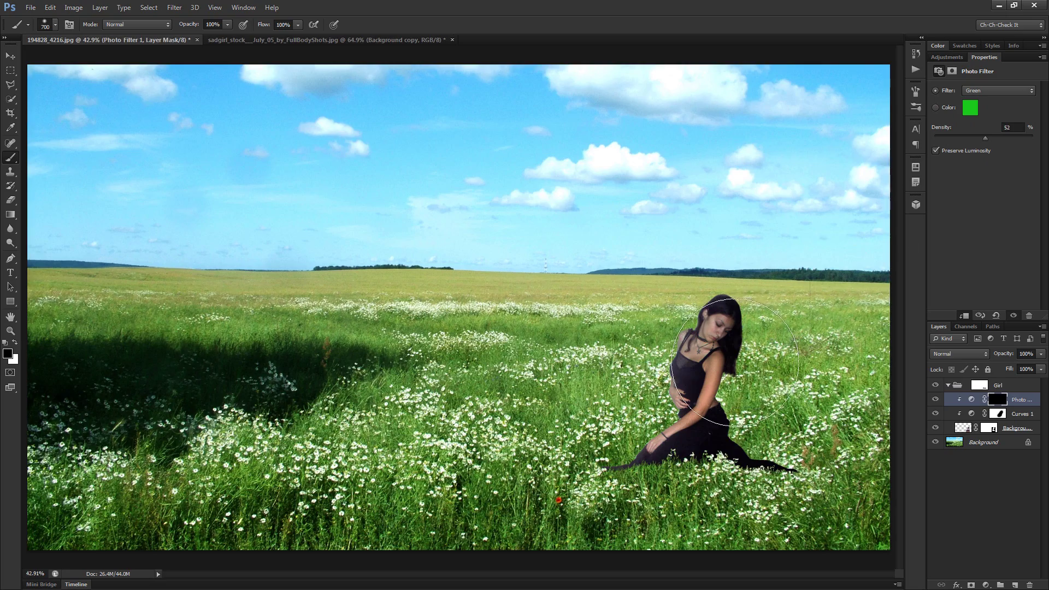
# Paint white on the Photo Filter mask over the girl's lower skirt with a brush of about 500 px
pyautogui.scroll(3, 687, 356)
pyautogui.scroll(-2, 687, 355)
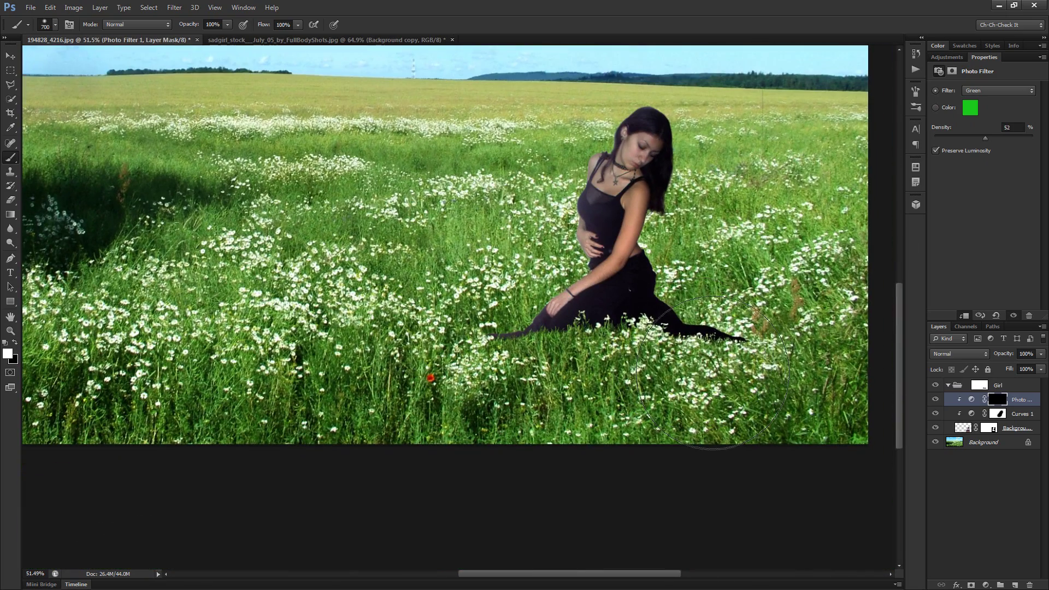
pyautogui.press(']')
pyautogui.press('[')
pyautogui.press('[')
pyautogui.scroll(3, 563, 323)
pyautogui.press('[')
pyautogui.press('[')
pyautogui.press('[')
pyautogui.press('[')
pyautogui.press('[')
pyautogui.press('[')
pyautogui.press('[')
pyautogui.press('[')
pyautogui.press('[')
pyautogui.press('[')
pyautogui.press('[')
pyautogui.press('[')
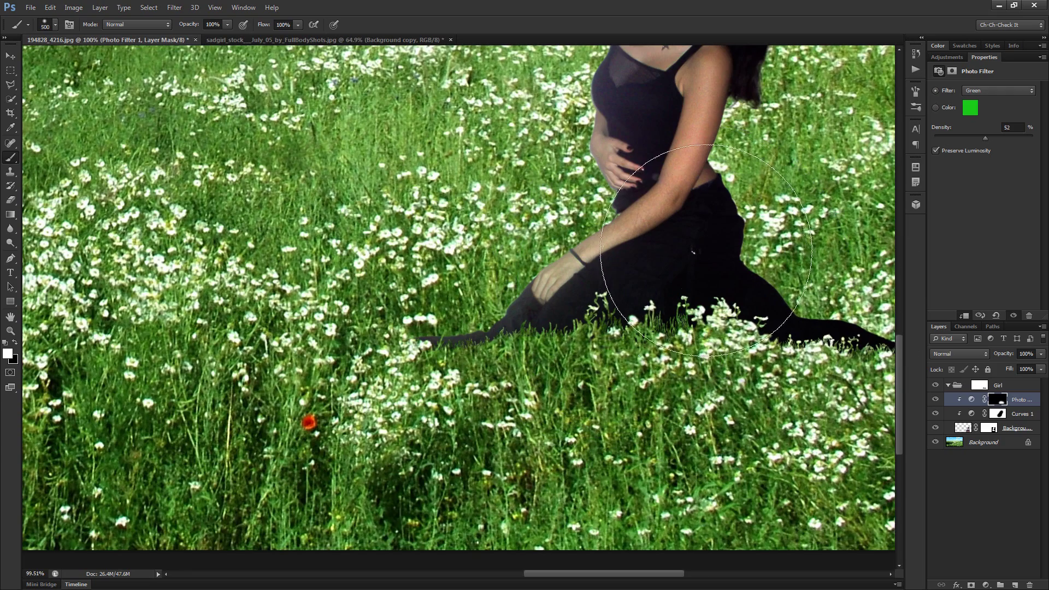
# Lower the brush to 80 px and 26% opacity and paint a faint green tint along the skirt's lower edge
pyautogui.scroll(2, 621, 225)
pyautogui.moveTo(186, 27); pyautogui.dragTo(167, 28)
pyautogui.press('Return')
pyautogui.press(']')
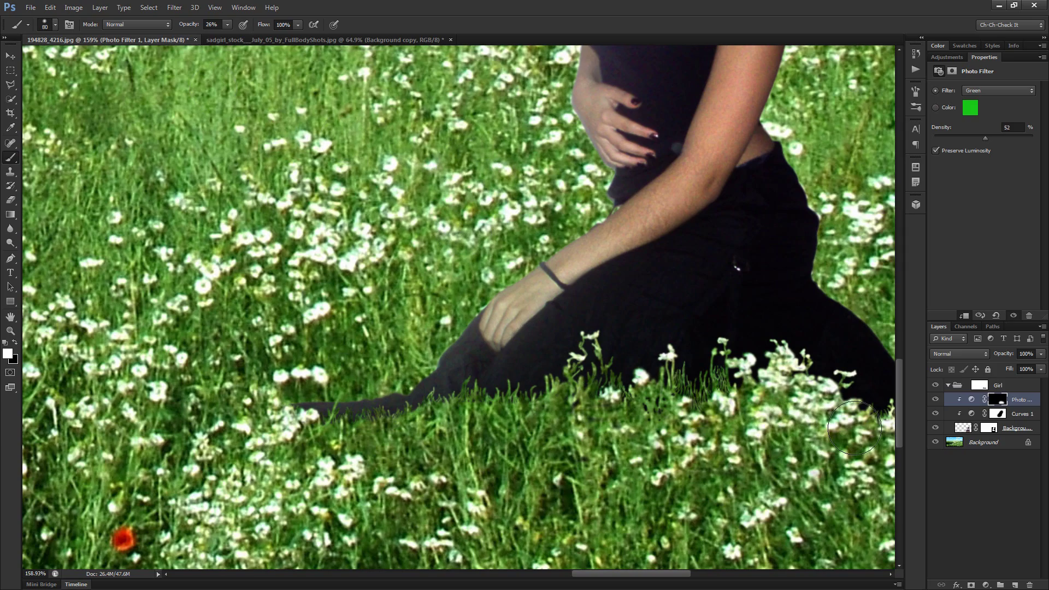
pyautogui.scroll(-2, 420, 410)
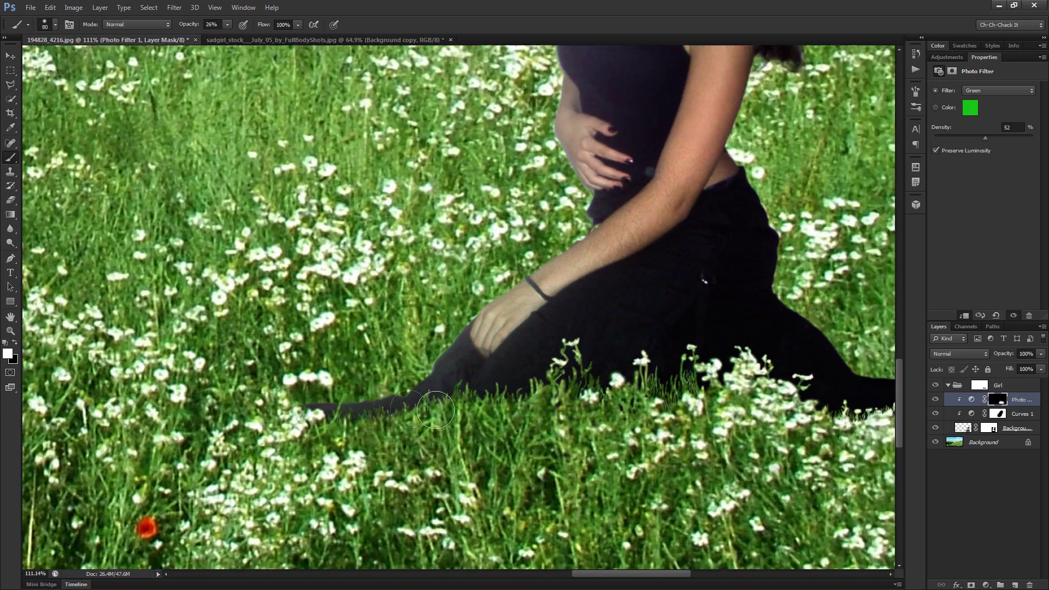
pyautogui.scroll(-2, 669, 339)
pyautogui.scroll(4, 673, 377)
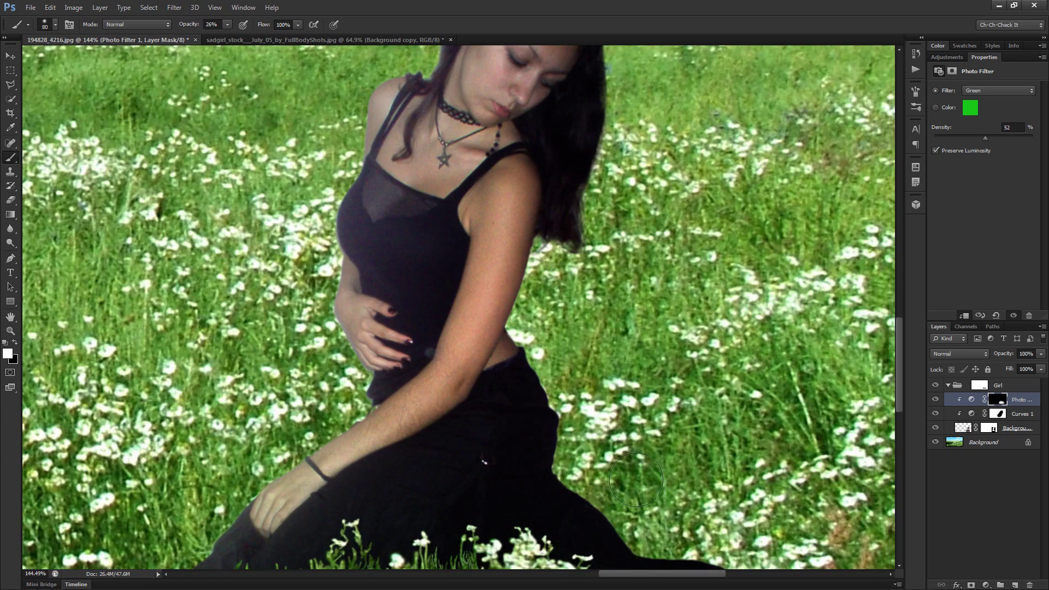
# Restore the brush opacity to 100% and paint the green tint along the back edge of the girl's arm
pyautogui.scroll(2, 637, 480)
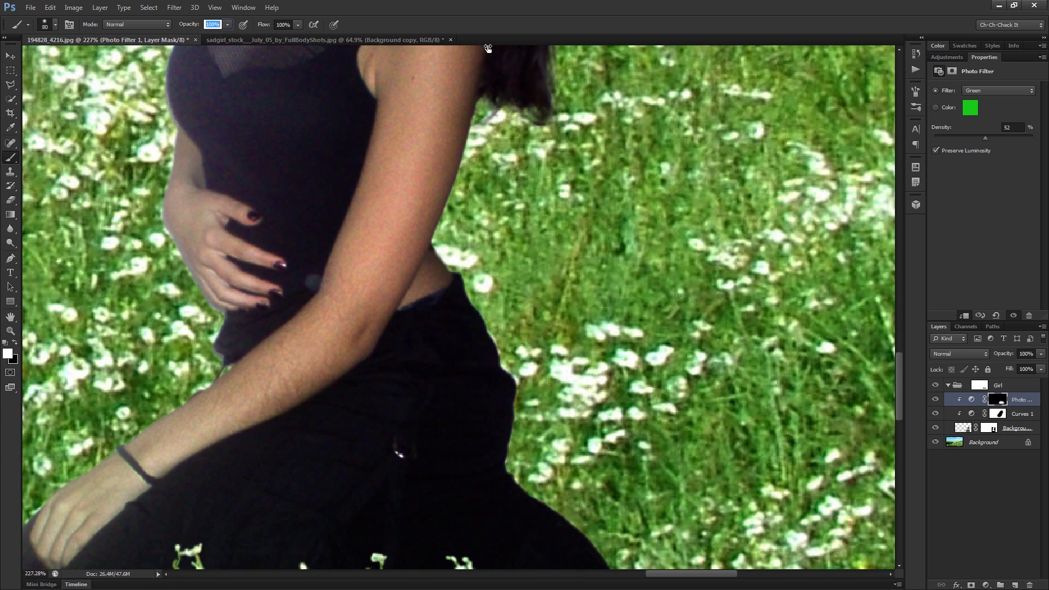
pyautogui.click(514, 126)
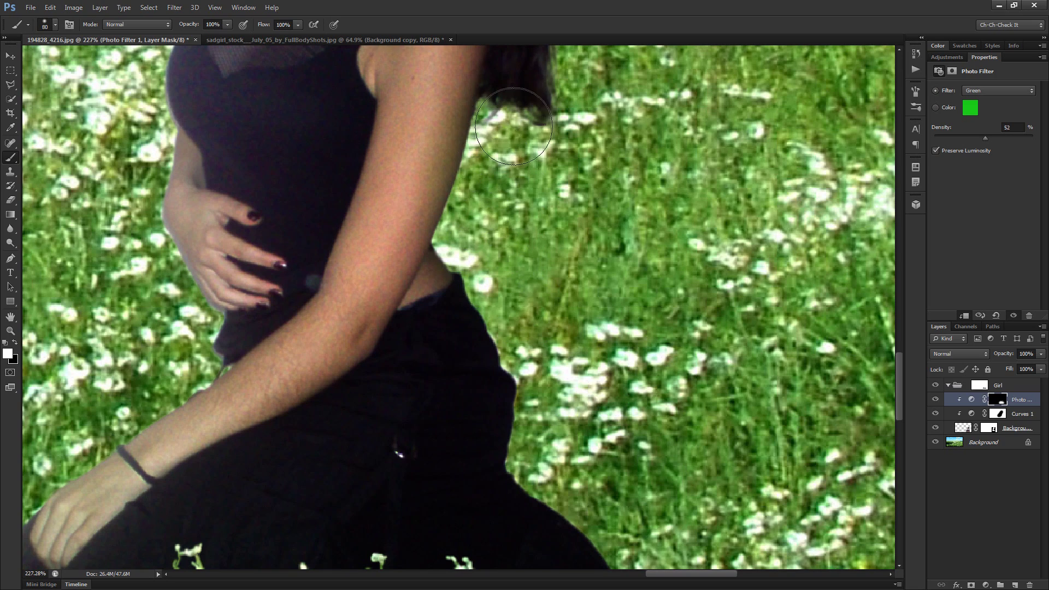
pyautogui.scroll(3, 516, 241)
pyautogui.hscroll(-1, 515, 241)
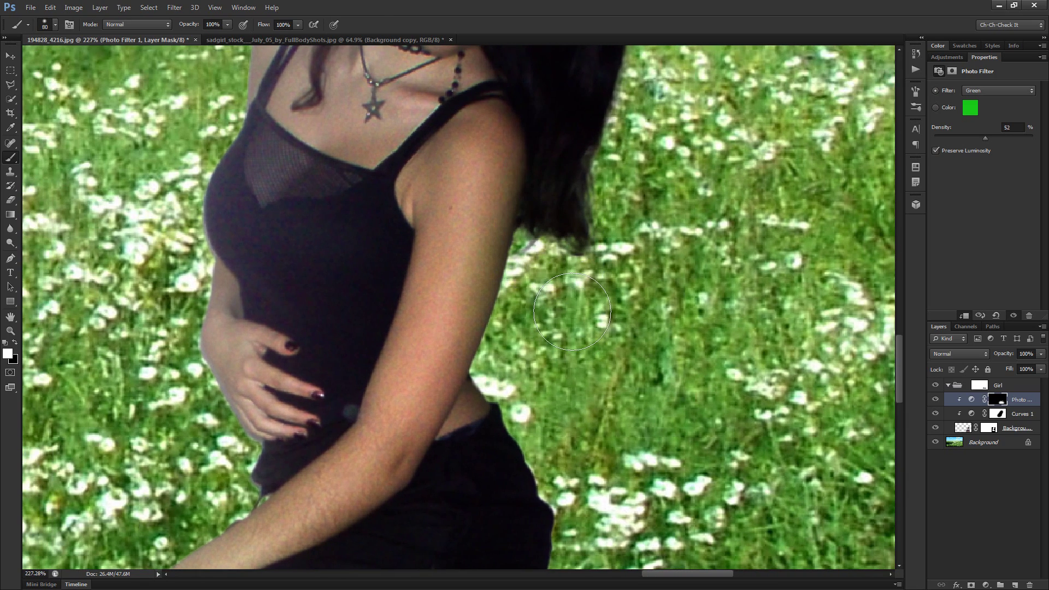
pyautogui.scroll(4, 585, 322)
pyautogui.hscroll(1, 584, 322)
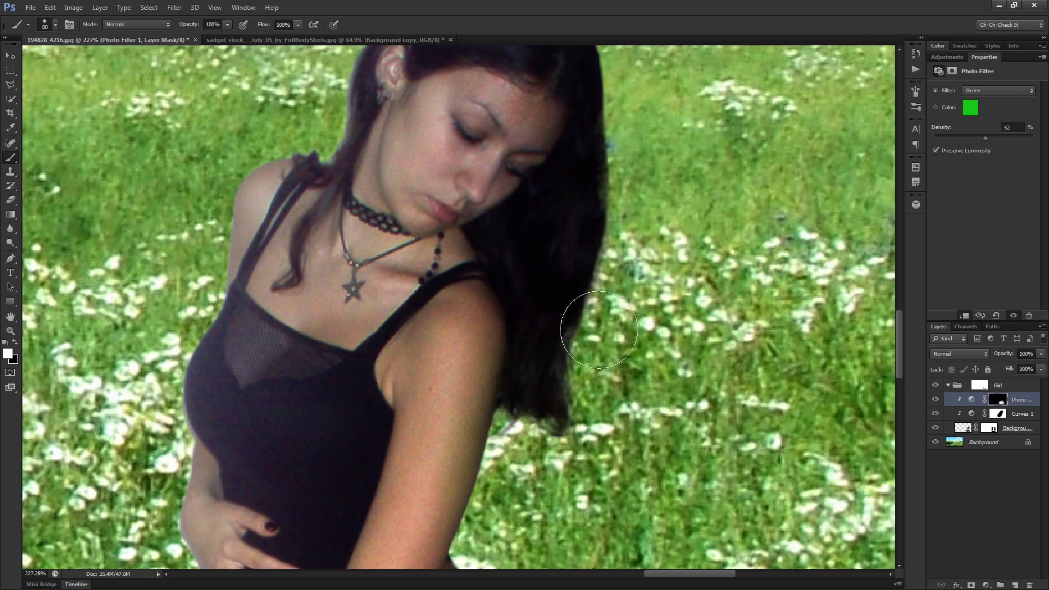
# Enlarge the brush to 175–200 px and paint the green tint along the back of the girl's hair and skirt
pyautogui.press(']')
pyautogui.press(']')
pyautogui.press(']')
pyautogui.press(']')
pyautogui.press(']')
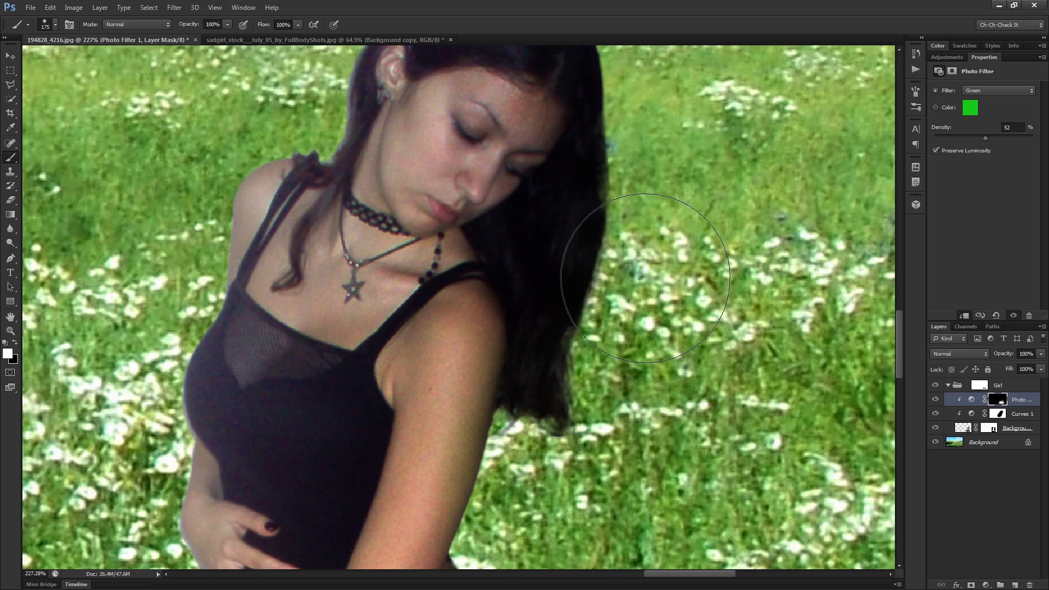
pyautogui.scroll(2, 645, 279)
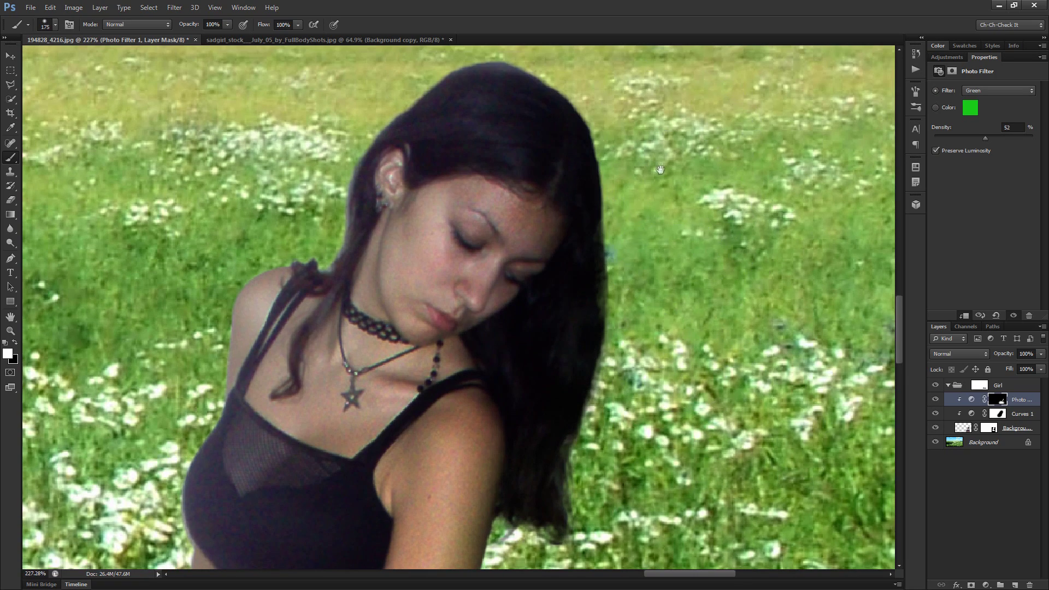
pyautogui.scroll(2, 661, 177)
pyautogui.scroll(-2, 724, 288)
pyautogui.scroll(-9, 724, 288)
pyautogui.press(']')
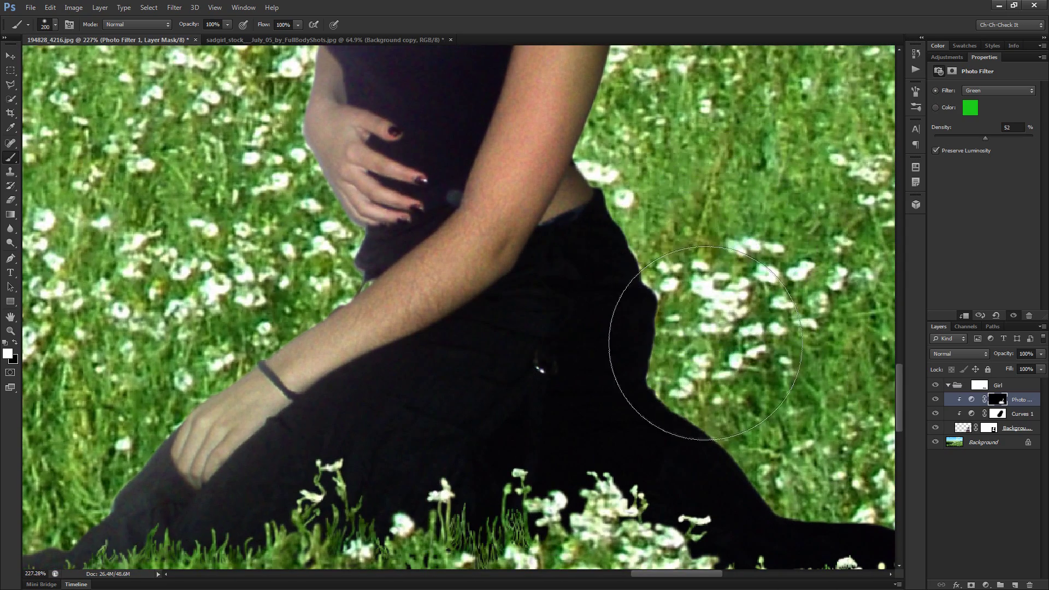
# Compare the girl with and without the Photo Filter adjustment
pyautogui.scroll(-3, 706, 344)
pyautogui.click(935, 399)
pyautogui.click(935, 400)
pyautogui.click(935, 399)
pyautogui.click(935, 400)
# Soften the green tint around the girl's hand and arm with a black brush at 70 px and 34% opacity
pyautogui.press('x')
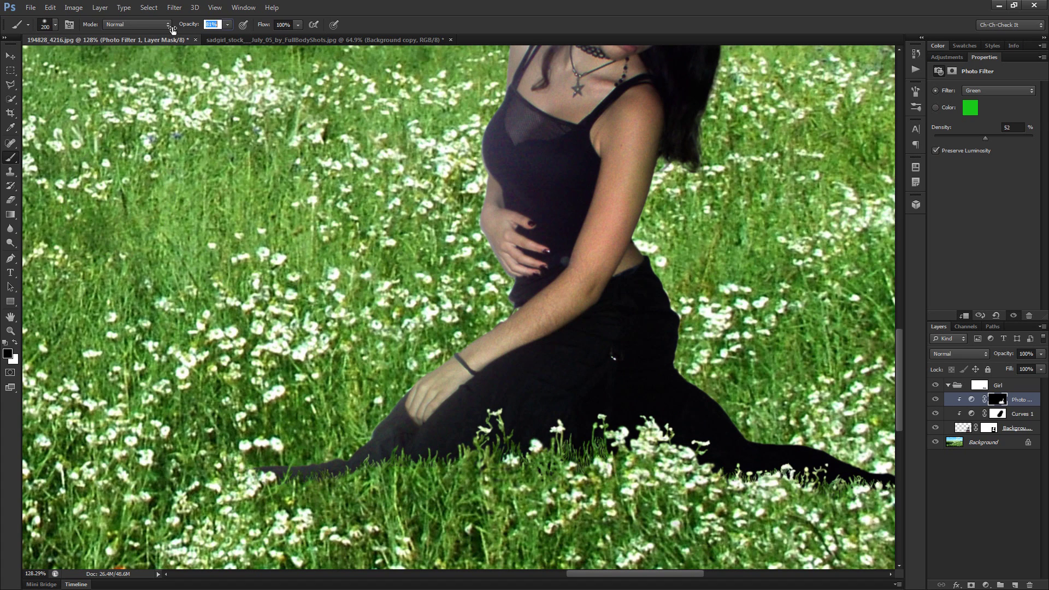
pyautogui.press('[')
pyautogui.press('[')
pyautogui.press('[')
pyautogui.press('[')
pyautogui.press('[')
pyautogui.press('[')
pyautogui.press('[')
pyautogui.hotkey('ctrl', '0')
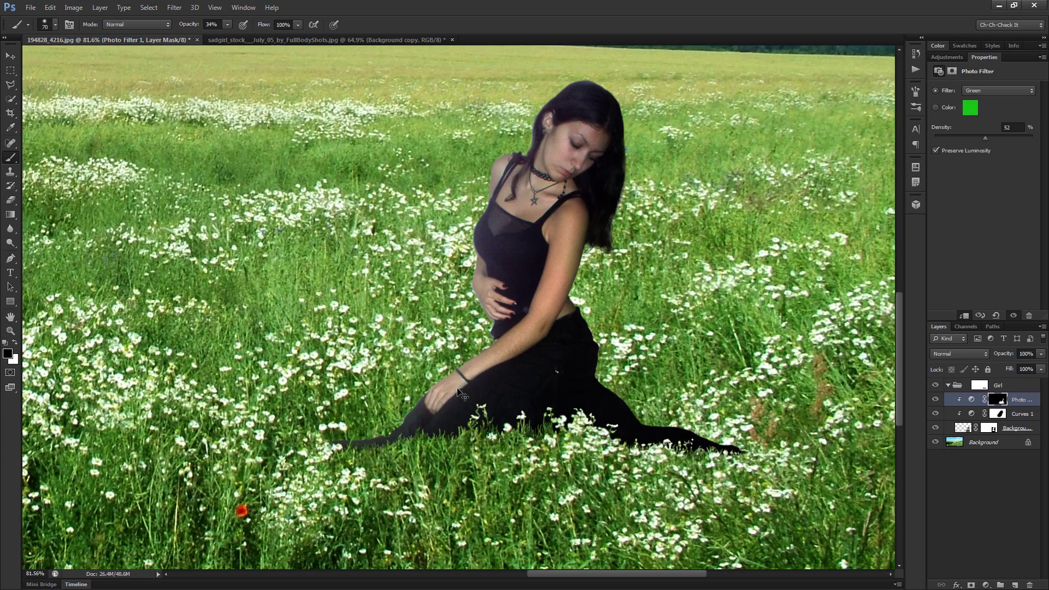
# Fill the Curves 1 layer mask with white to clear its painted areas
pyautogui.scroll(3, 731, 408)
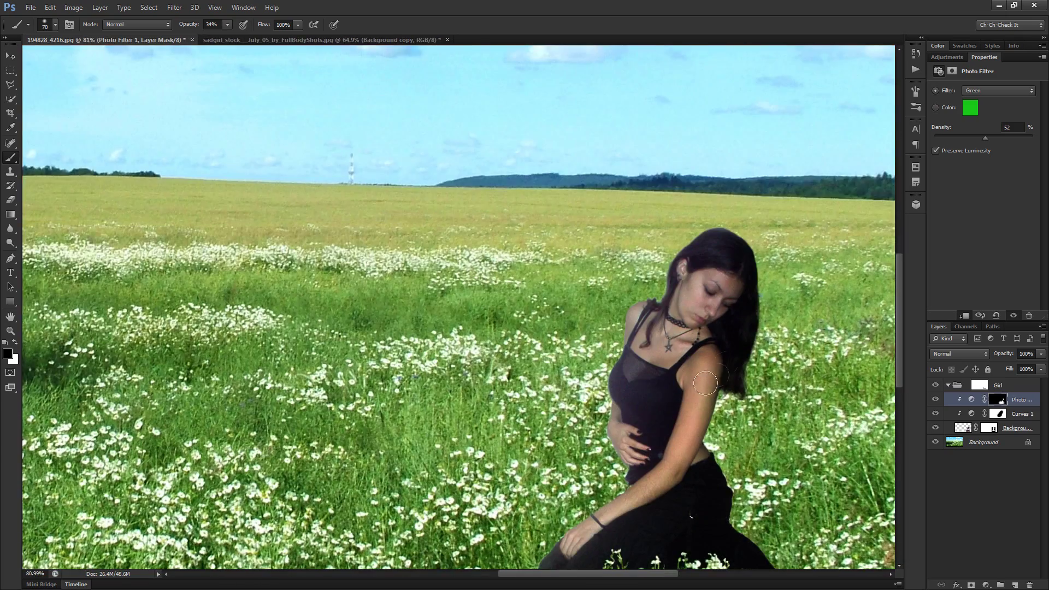
pyautogui.scroll(1, 677, 398)
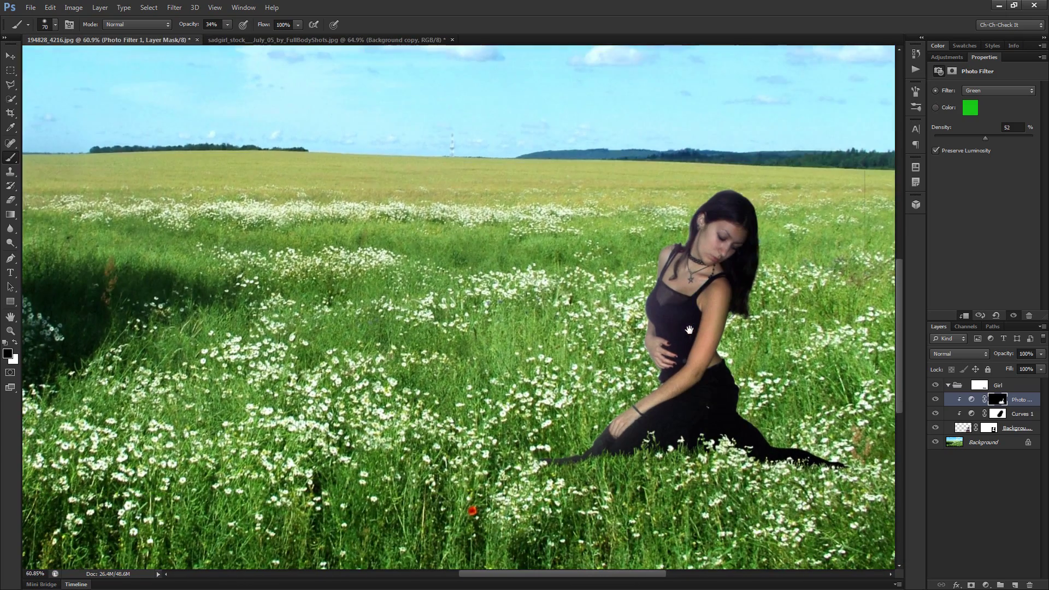
pyautogui.scroll(2, 655, 355)
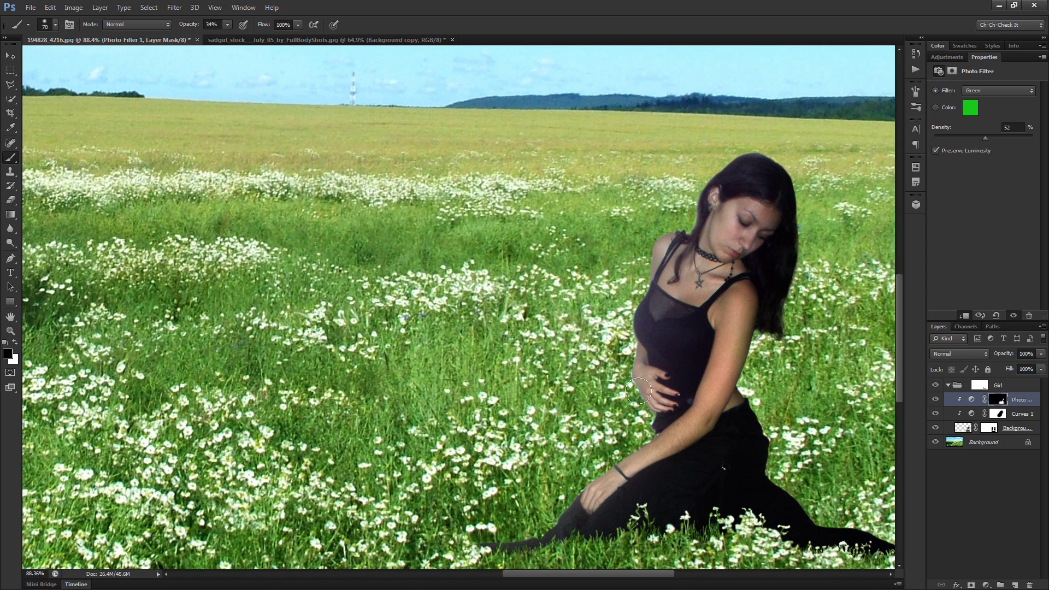
pyautogui.click(1020, 414)
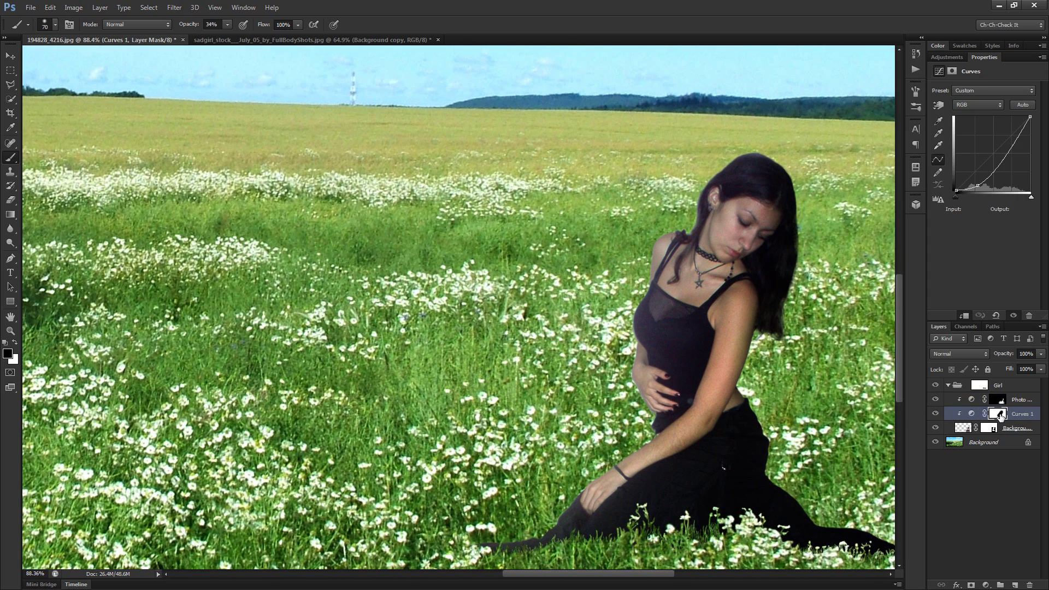
pyautogui.click(999, 414)
pyautogui.hotkey('ctrl', 'BackSpace')
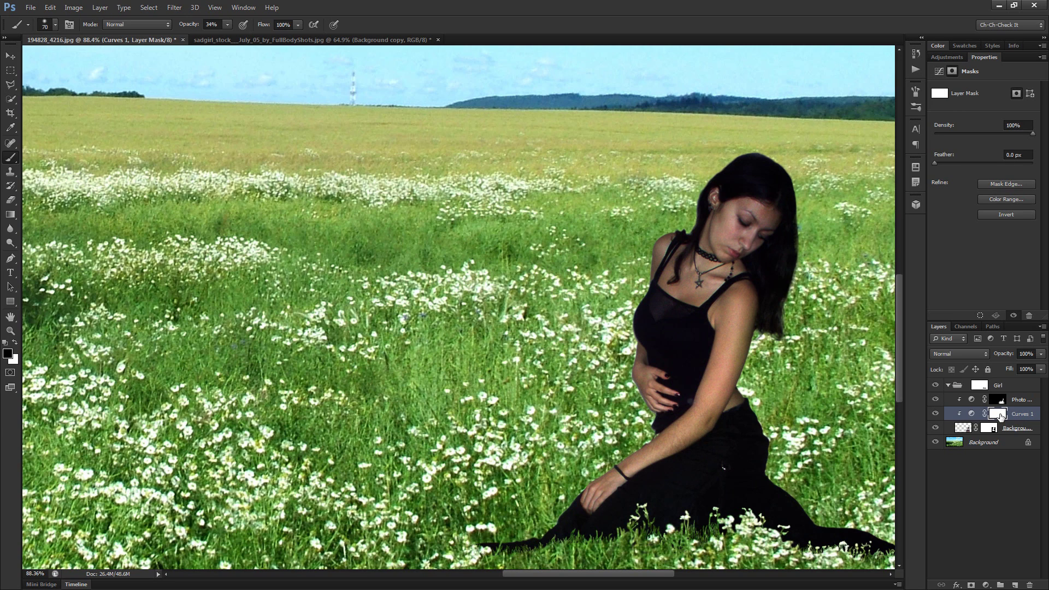
# Reshape the Curves 1 adjustment with an upper point at input 161, output 143 and a shadow point at input 80, output 32
pyautogui.click(972, 414)
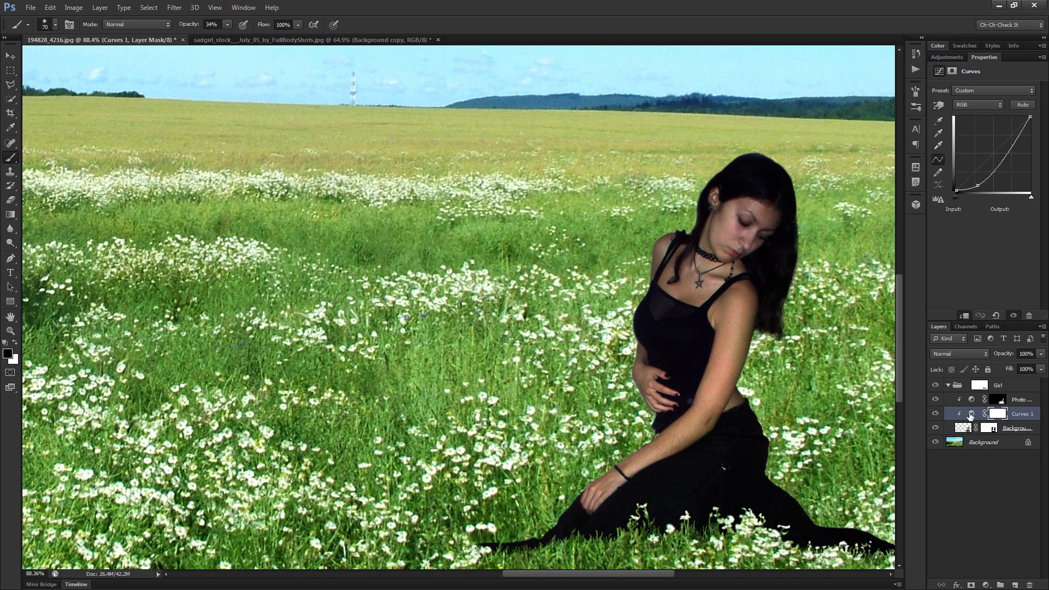
pyautogui.moveTo(977, 188); pyautogui.dragTo(1003, 148)
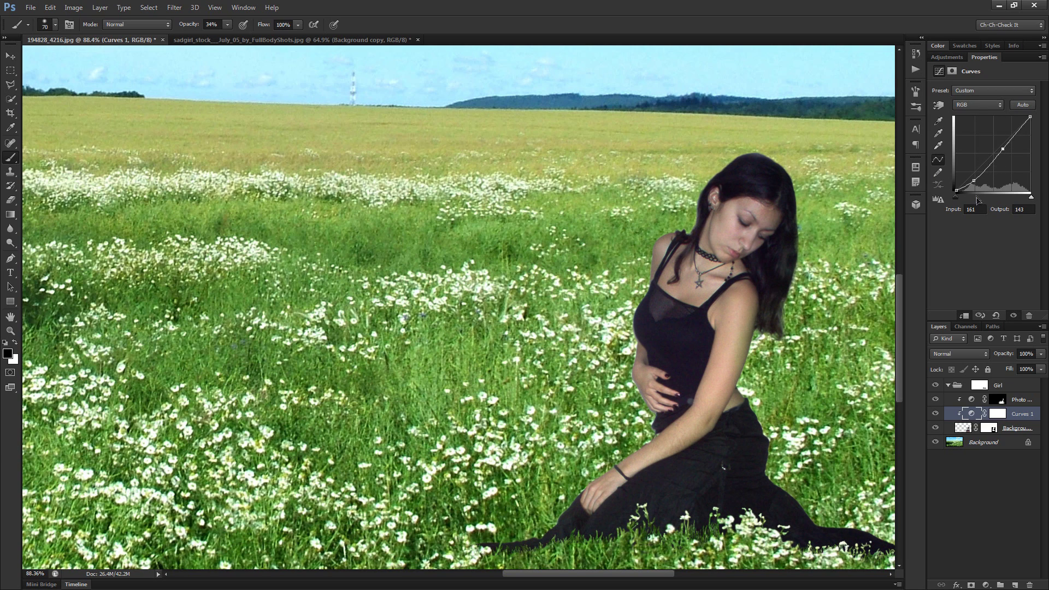
pyautogui.moveTo(973, 181); pyautogui.dragTo(978, 184)
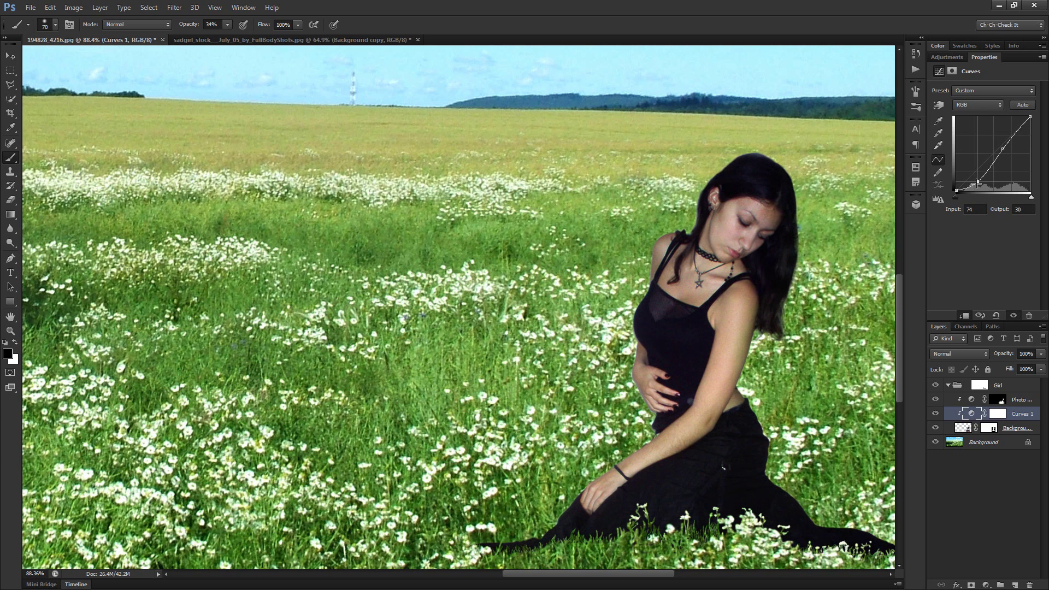
pyautogui.scroll(-5, 651, 271)
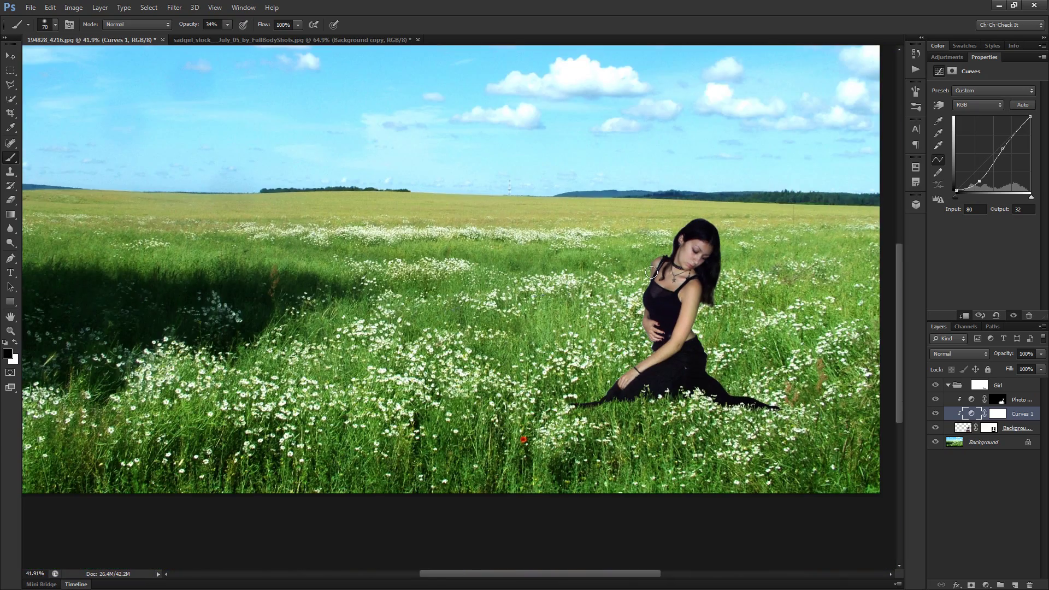
pyautogui.scroll(-1, 652, 273)
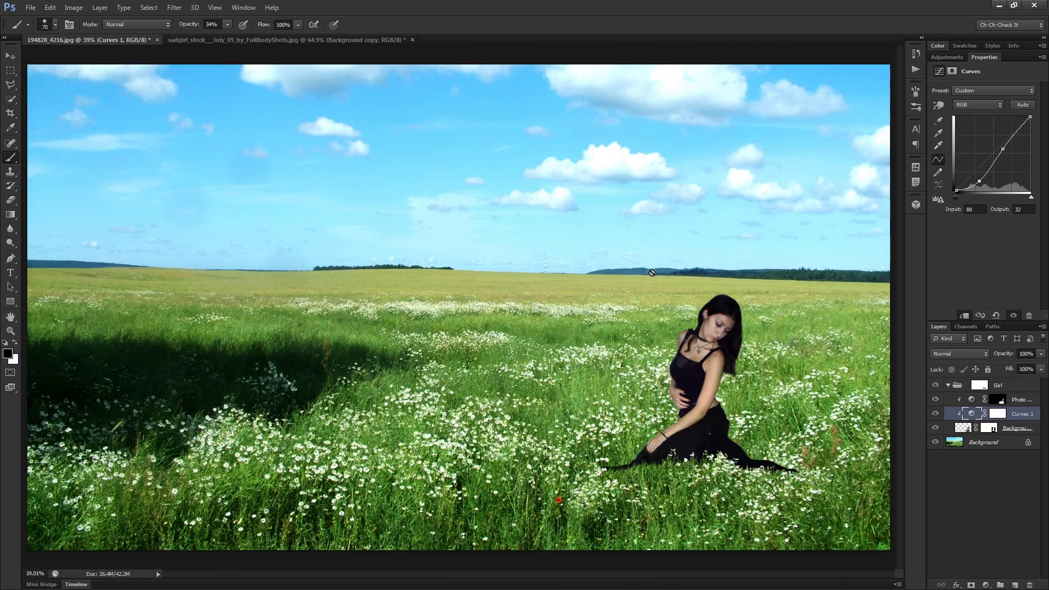
# Add a new layer above the Photo Filter adjustment and sample light blue #76ddfe from the sky as the foreground colour
pyautogui.click(1026, 401)
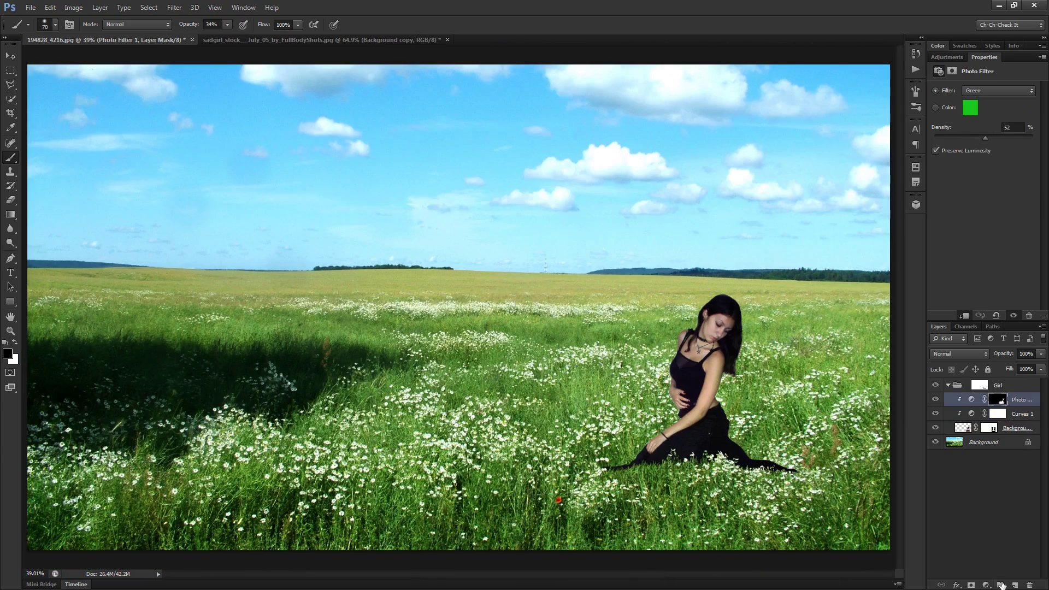
pyautogui.click(1015, 585)
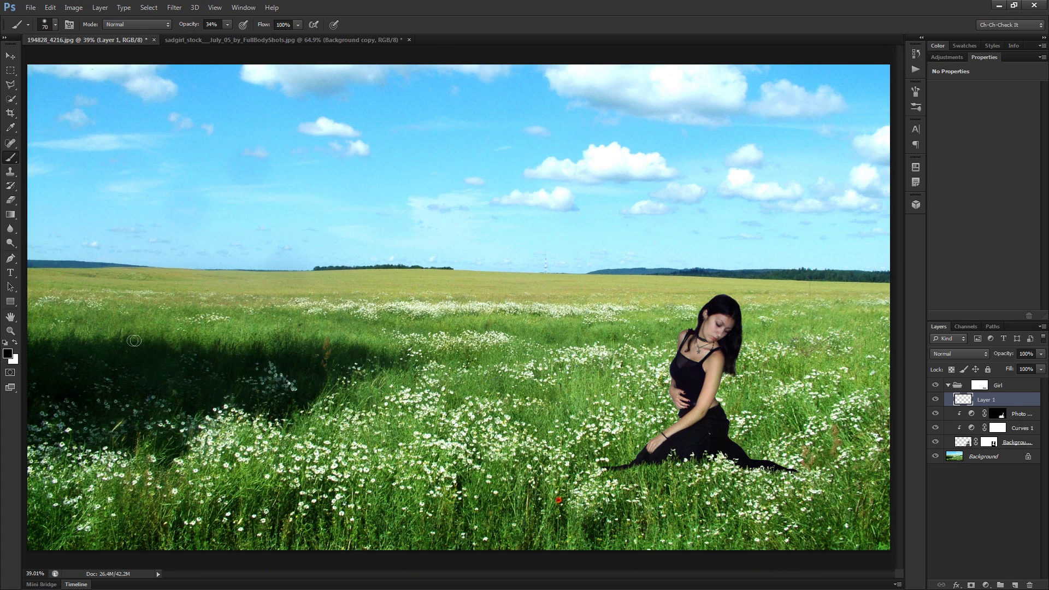
pyautogui.click(8, 352)
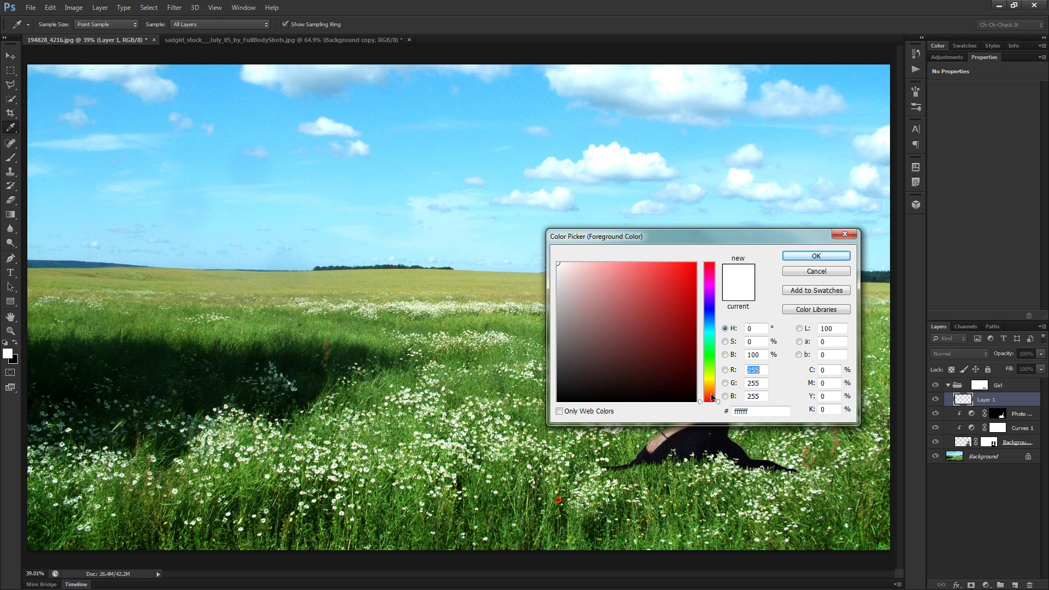
pyautogui.moveTo(722, 242); pyautogui.dragTo(687, 359)
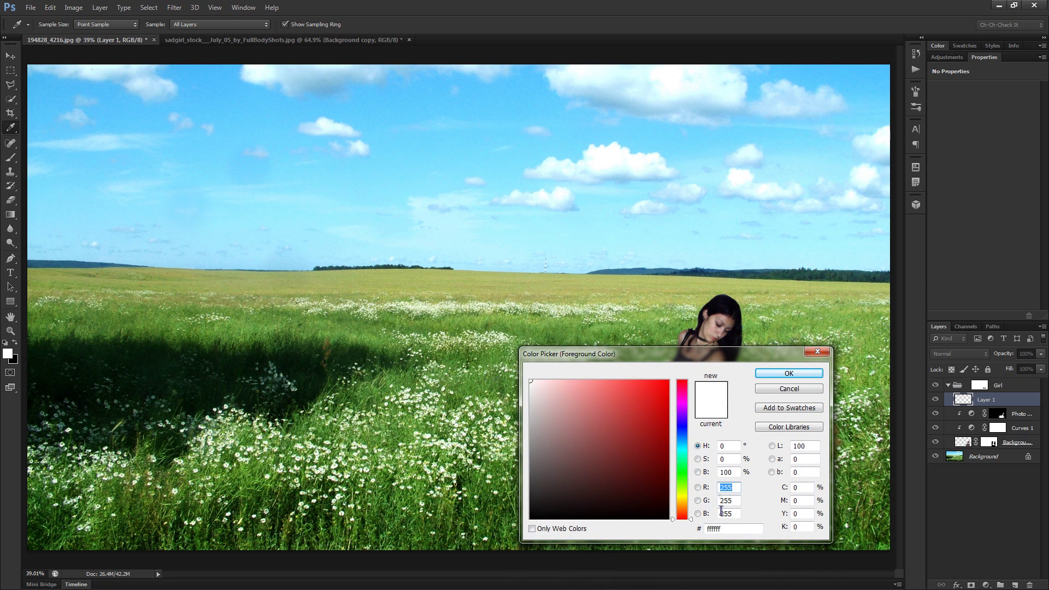
pyautogui.click(688, 501)
pyautogui.moveTo(690, 504); pyautogui.dragTo(690, 458)
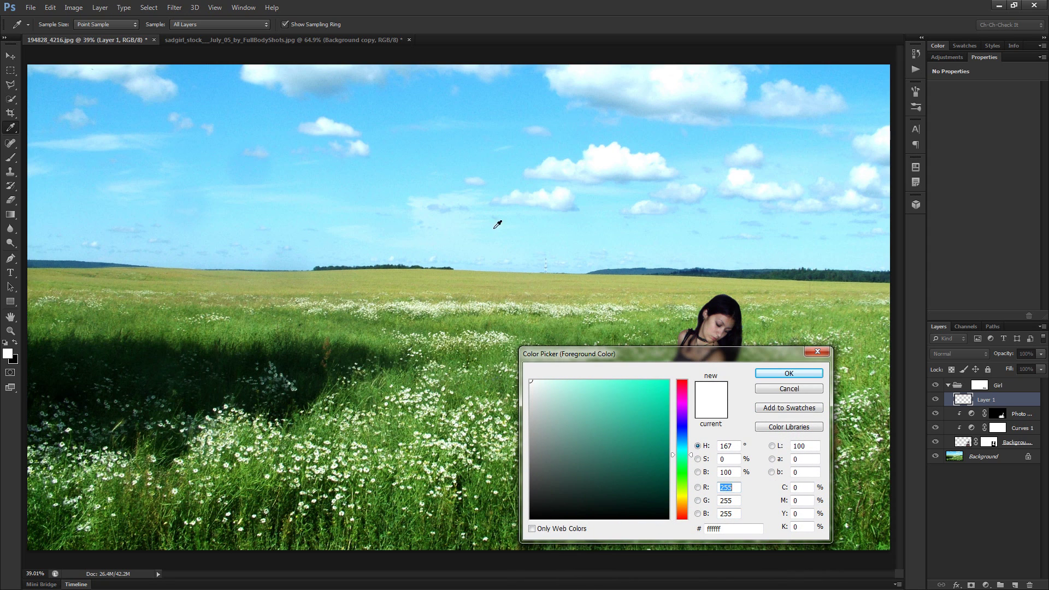
pyautogui.click(454, 136)
pyautogui.click(789, 373)
pyautogui.press('b')
# Set the new layer's blend mode to Screen and enlarge the brush to 400 px
pyautogui.click(982, 356)
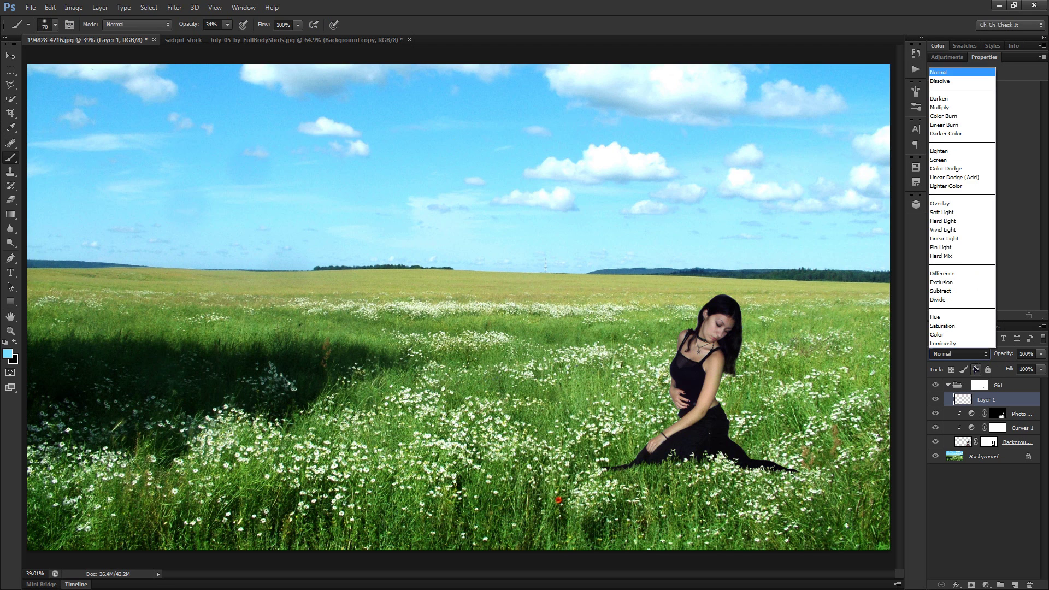
pyautogui.click(955, 165)
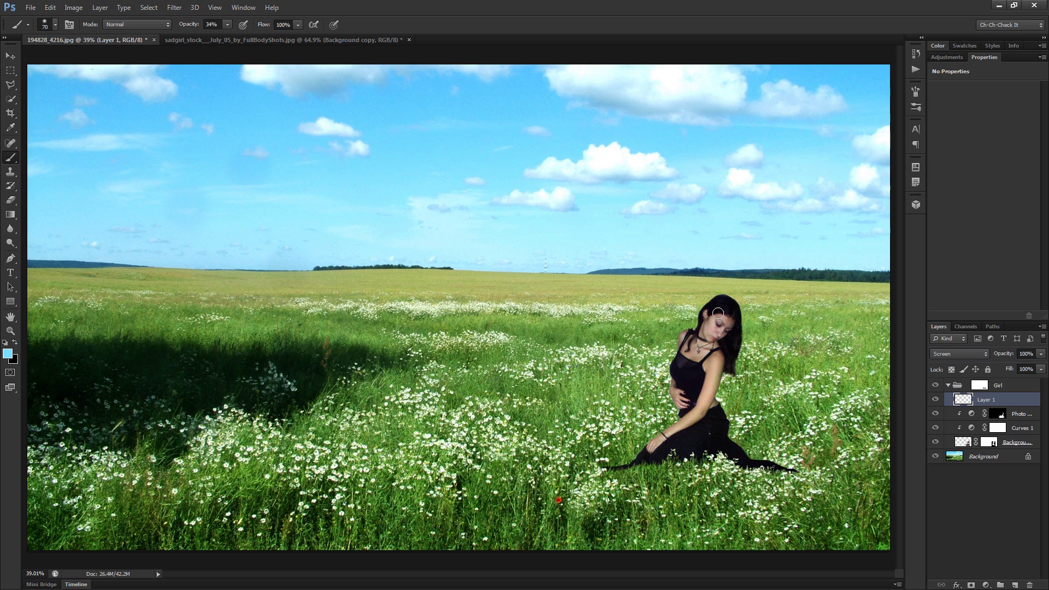
pyautogui.scroll(1, 710, 309)
pyautogui.press(']')
pyautogui.press(']')
pyautogui.press(']')
pyautogui.press(']')
pyautogui.press(']')
pyautogui.press(']')
pyautogui.press(']')
pyautogui.press(']')
pyautogui.press(']')
pyautogui.press(']')
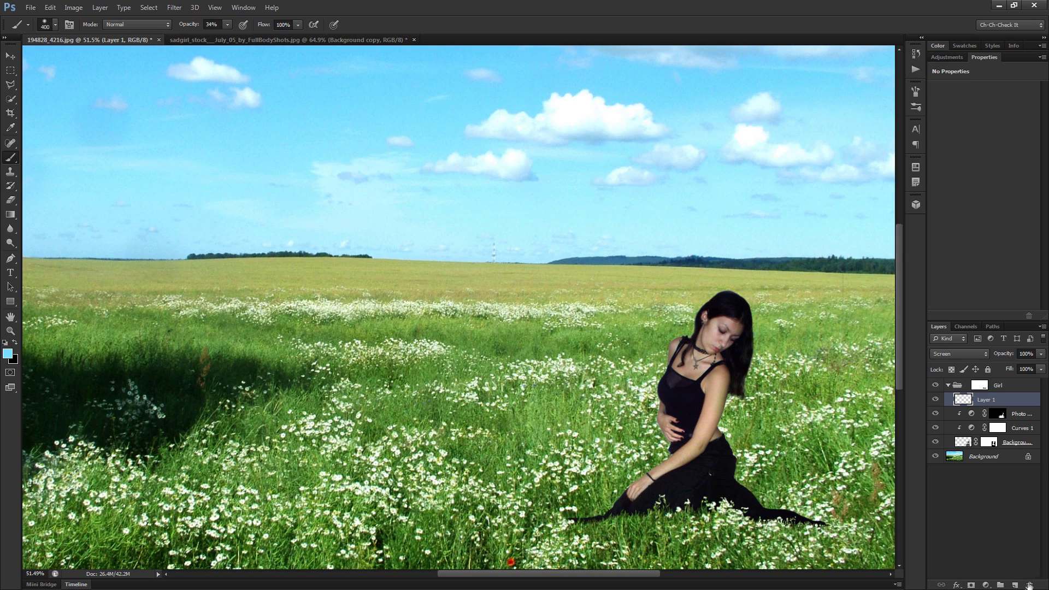
# Clip the new layer to the girl and brush sky blue softly over her hair with a brush of up to 600 px
pyautogui.keyDown('alt'); pyautogui.click(1014, 402); pyautogui.keyUp('alt')
pyautogui.press('[')
pyautogui.press('[')
pyautogui.press(']')
pyautogui.press(']')
pyautogui.press(']')
pyautogui.press(']')
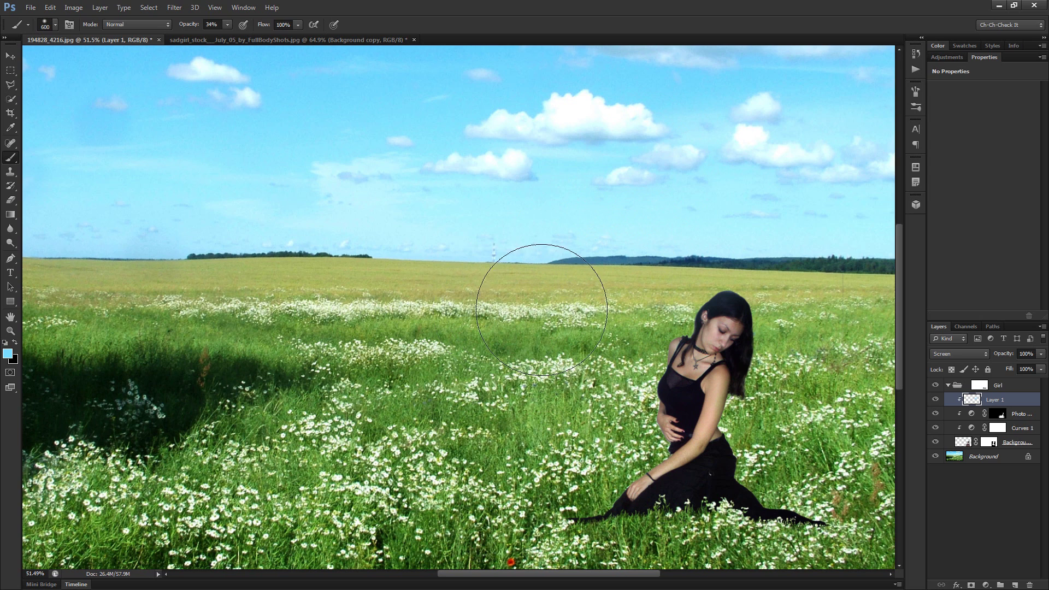
# Rename the blue-tinted layer Sky and add a clipped layer named Sunlight above it
pyautogui.doubleClick(996, 400)
pyautogui.write('S')
pyautogui.press('Return')
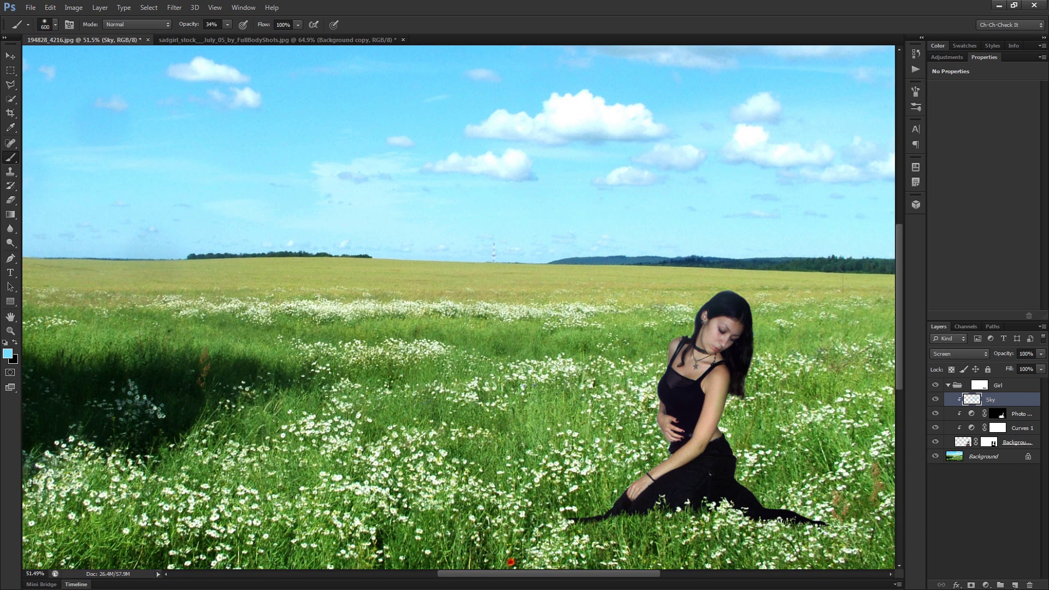
pyautogui.click(1014, 586)
pyautogui.keyDown('alt'); pyautogui.click(1015, 406); pyautogui.keyUp('alt')
pyautogui.doubleClick(995, 399)
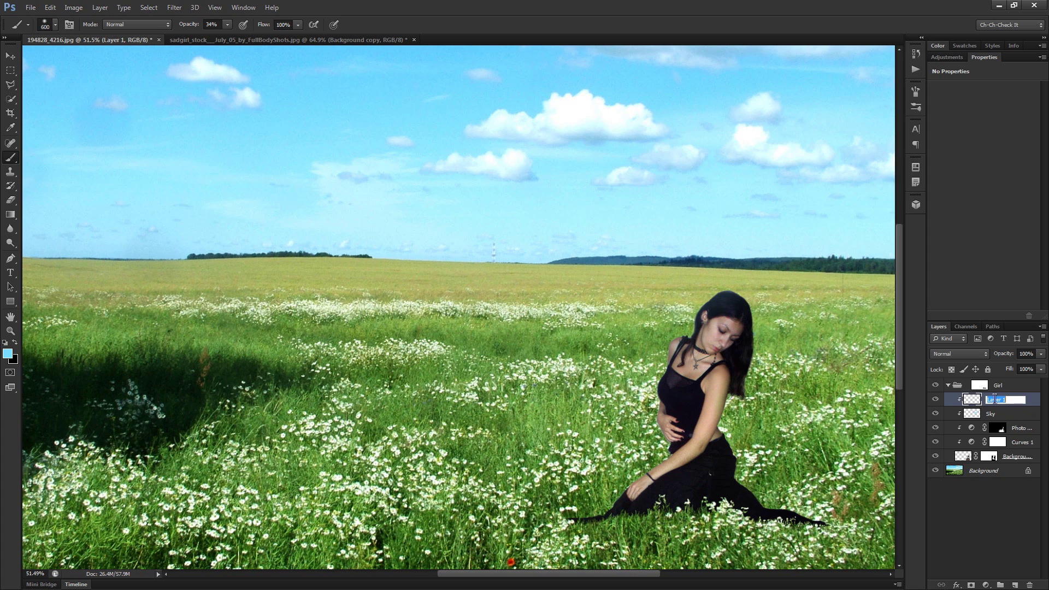
pyautogui.press('Return')
# Set the foreground colour to golden yellow #ffcc00 and brush it along the girl's front on the Sunlight layer
pyautogui.click(7, 353)
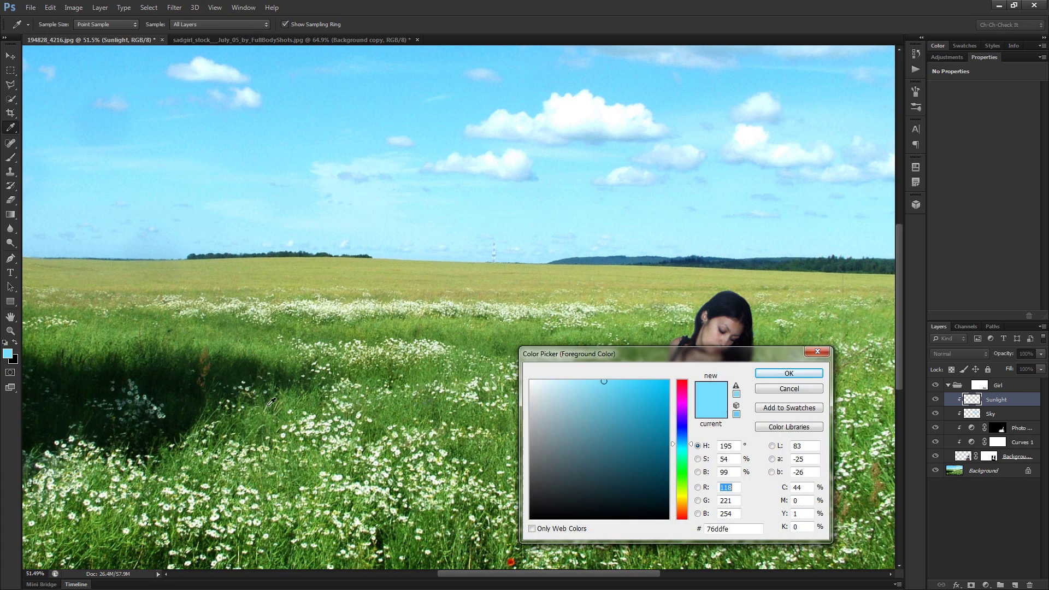
pyautogui.click(789, 389)
pyautogui.press('b')
pyautogui.press('x')
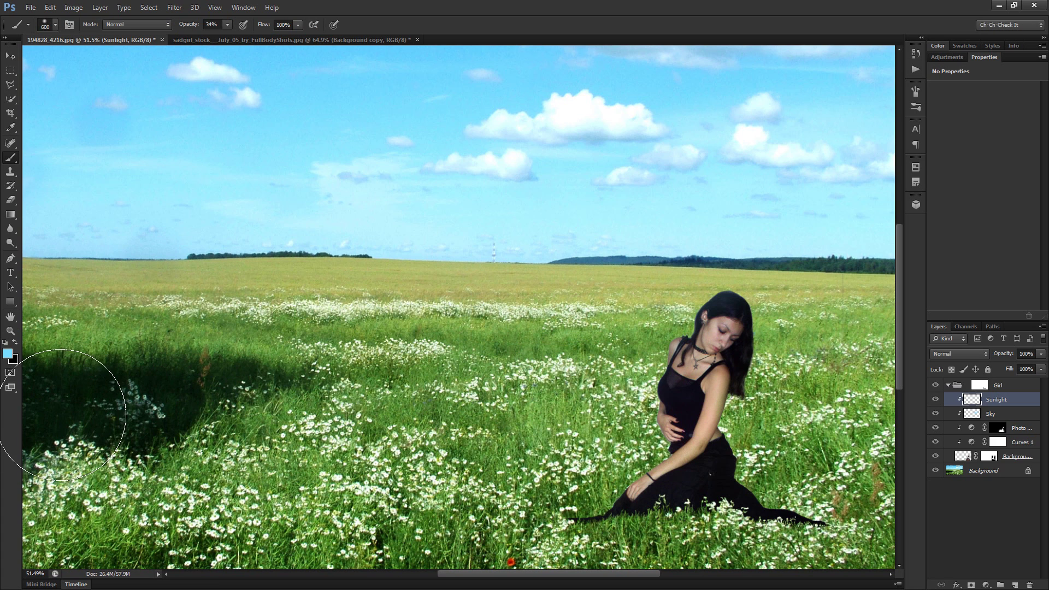
pyautogui.click(7, 354)
pyautogui.moveTo(682, 509); pyautogui.dragTo(684, 502)
pyautogui.click(668, 381)
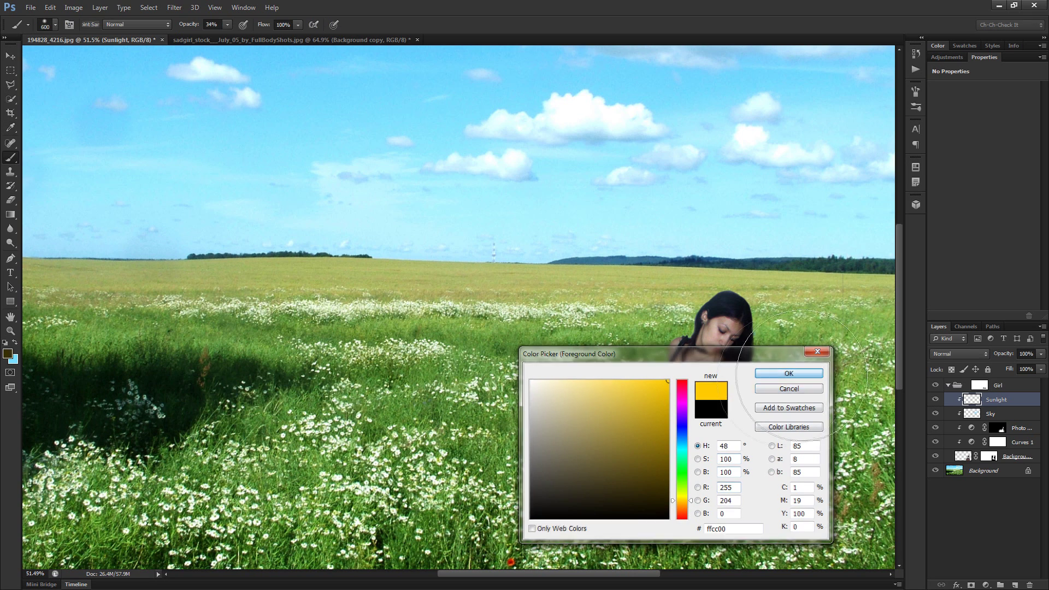
pyautogui.click(789, 373)
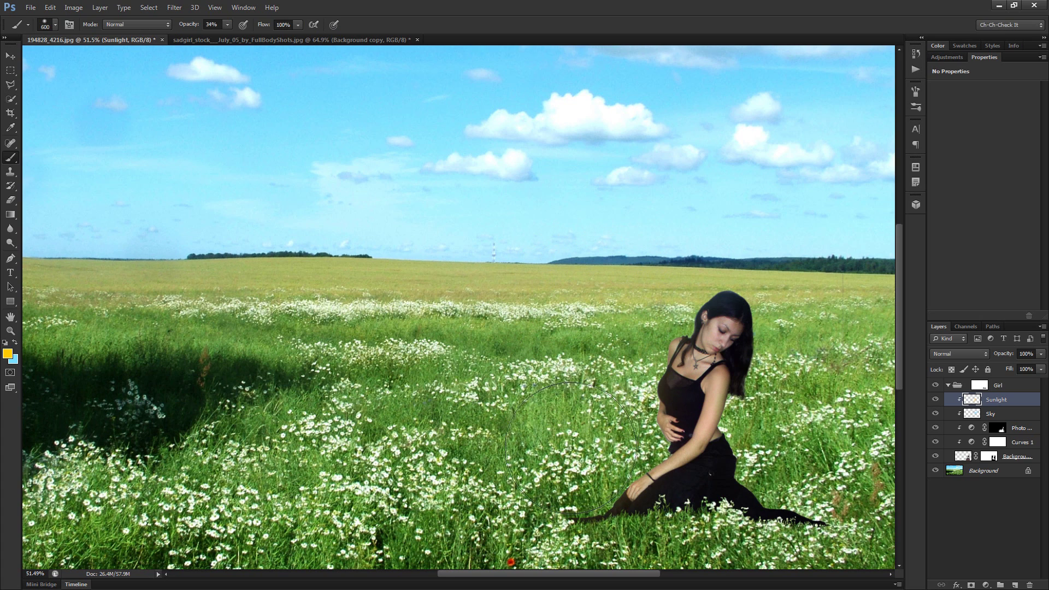
# Try the Color Dodge and Linear Dodge (Add) blend modes on the Sunlight layer
pyautogui.click(979, 357)
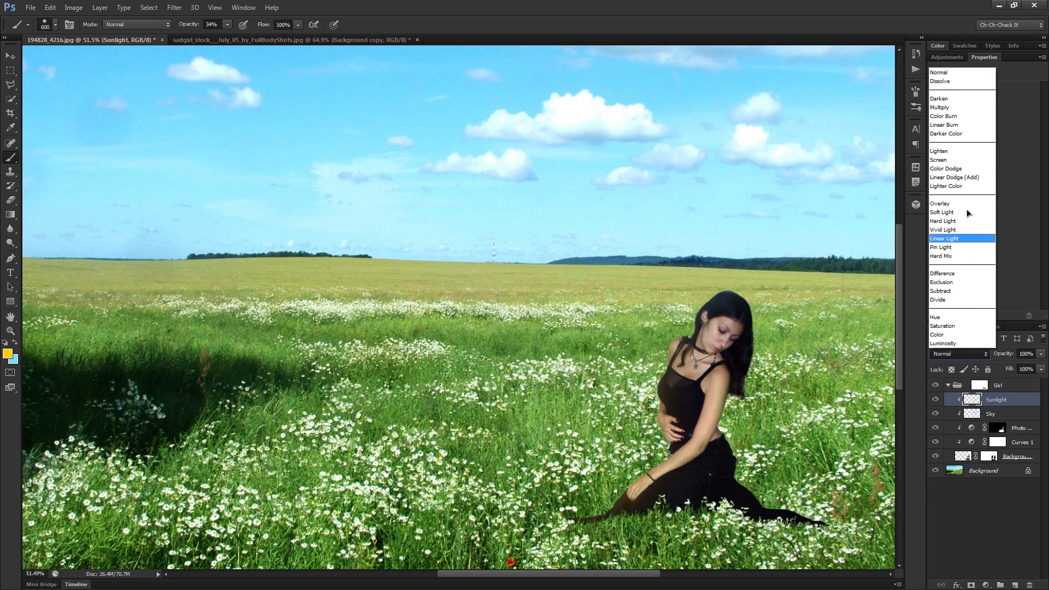
pyautogui.click(965, 170)
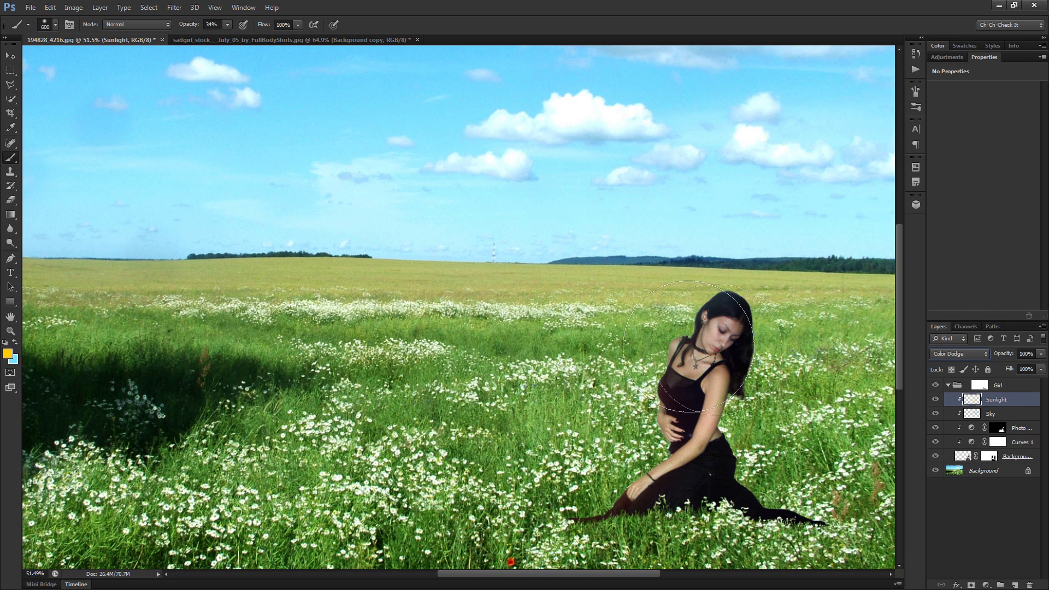
pyautogui.click(956, 357)
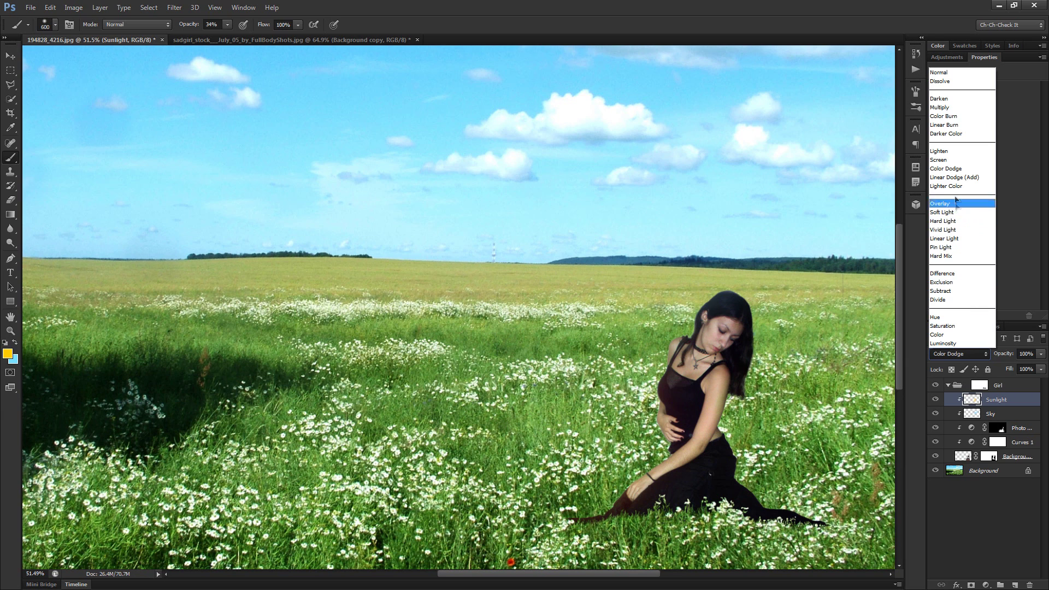
pyautogui.click(962, 177)
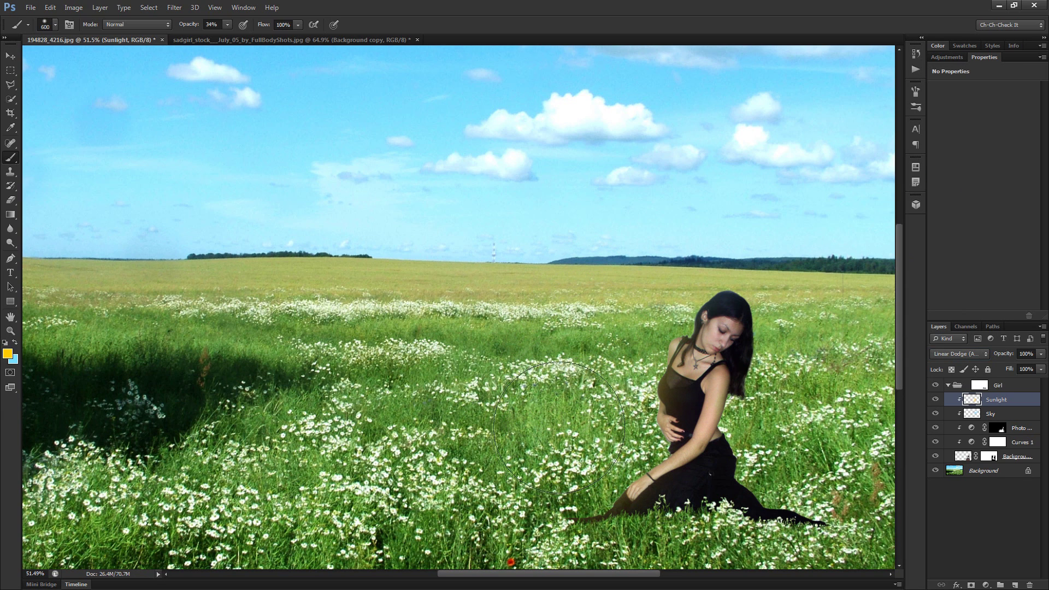
# Set the Sunlight layer's blend mode to Overlay and compare the girl with and without it
pyautogui.click(959, 353)
pyautogui.click(960, 206)
pyautogui.click(935, 400)
pyautogui.click(936, 400)
pyautogui.click(935, 401)
pyautogui.click(935, 401)
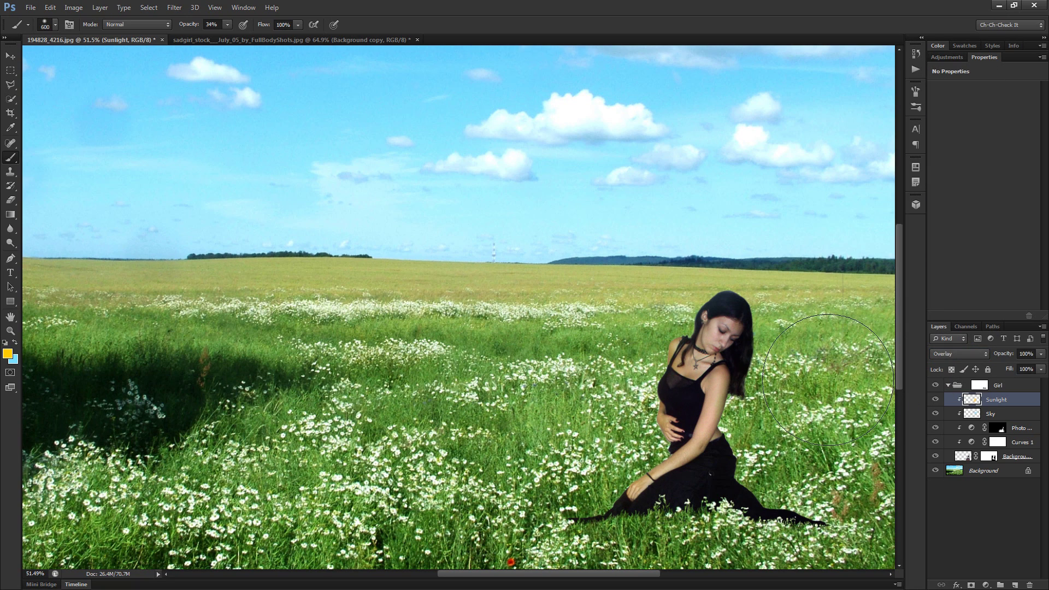
# Duplicate the Sunlight layer as a clipped copy and set the copy's blend mode to Color Dodge
pyautogui.moveTo(1029, 405); pyautogui.dragTo(1014, 401)
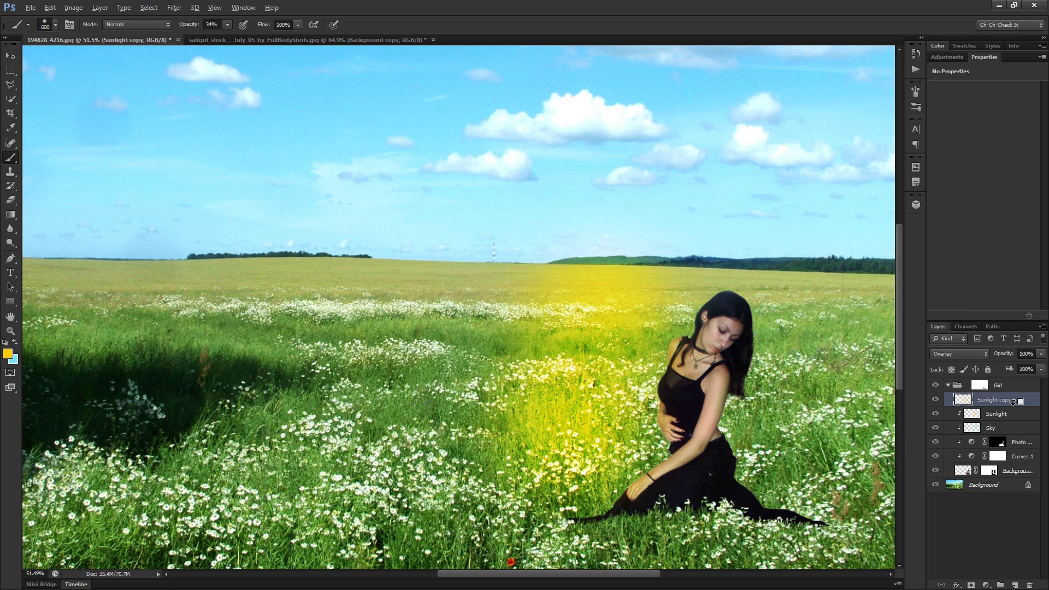
pyautogui.hotkey('ctrl', 'alt', 'g')
pyautogui.click(959, 354)
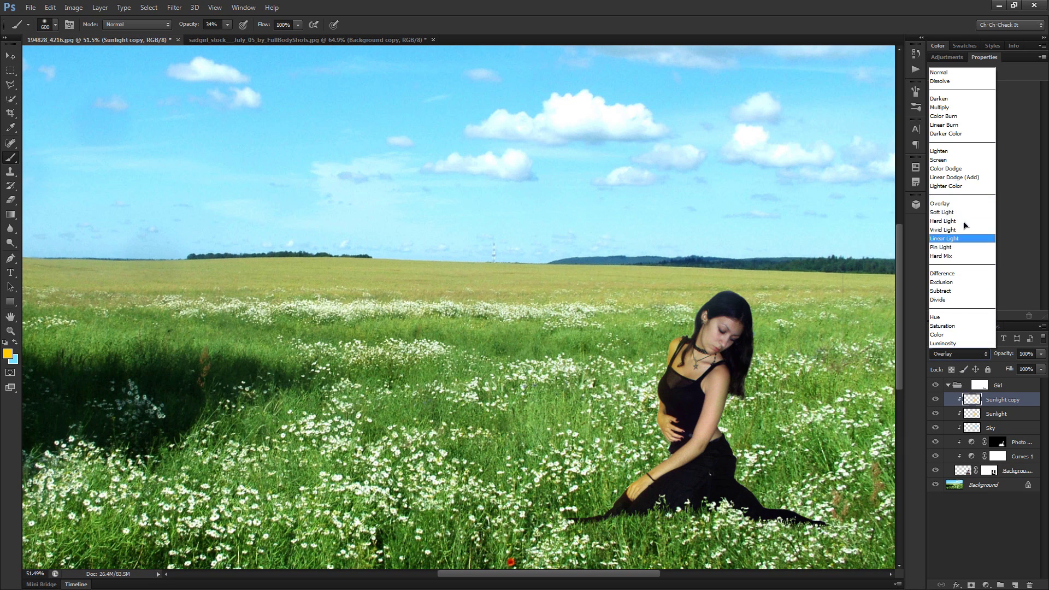
pyautogui.click(960, 169)
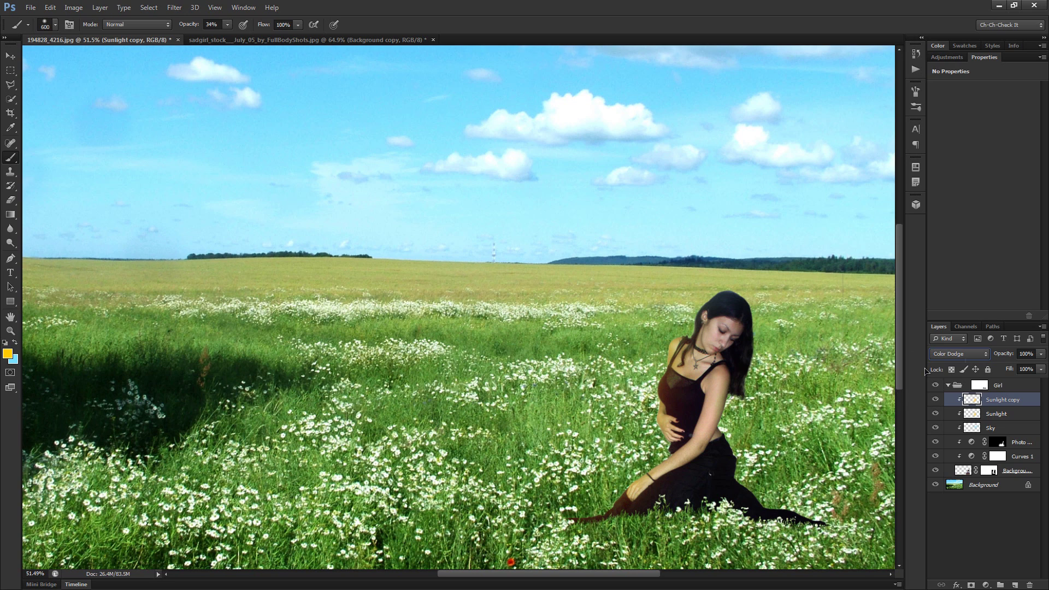
pyautogui.click(967, 355)
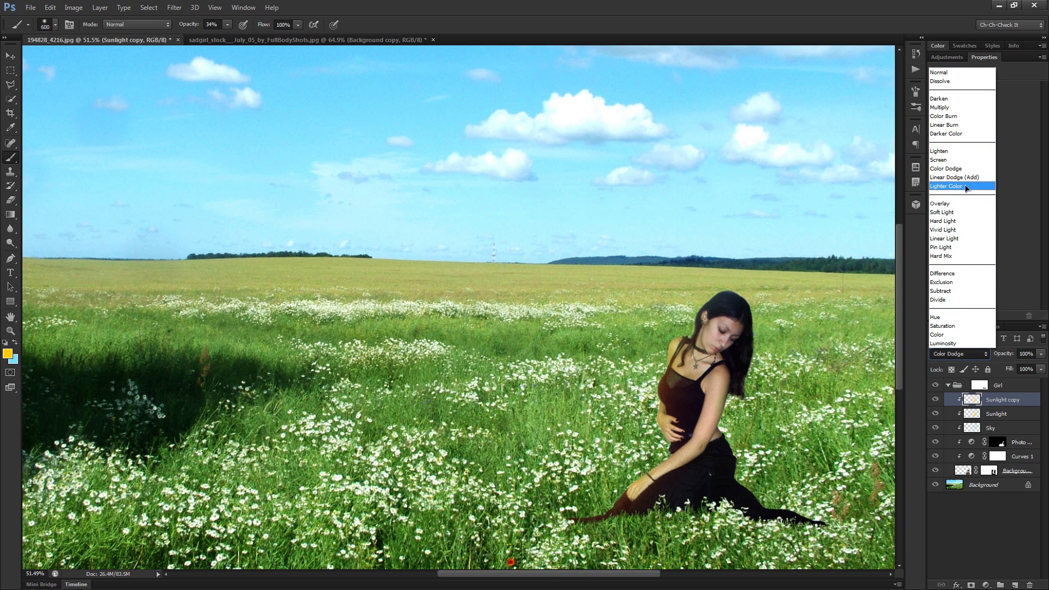
pyautogui.click(1007, 398)
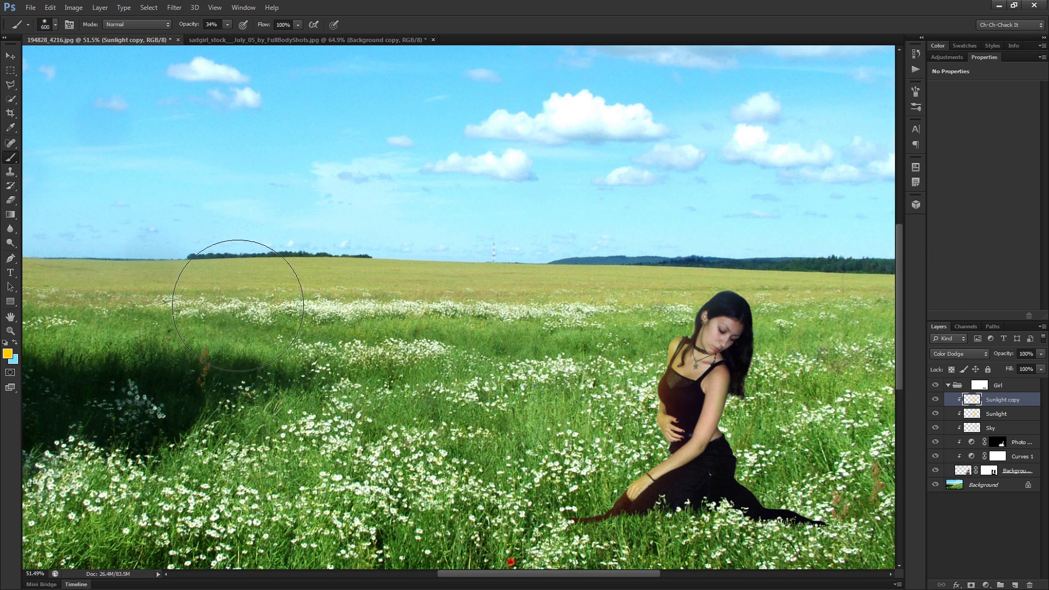
# Change the foreground colour to the paler yellow #ffe065 for the brush
pyautogui.click(7, 353)
pyautogui.click(584, 408)
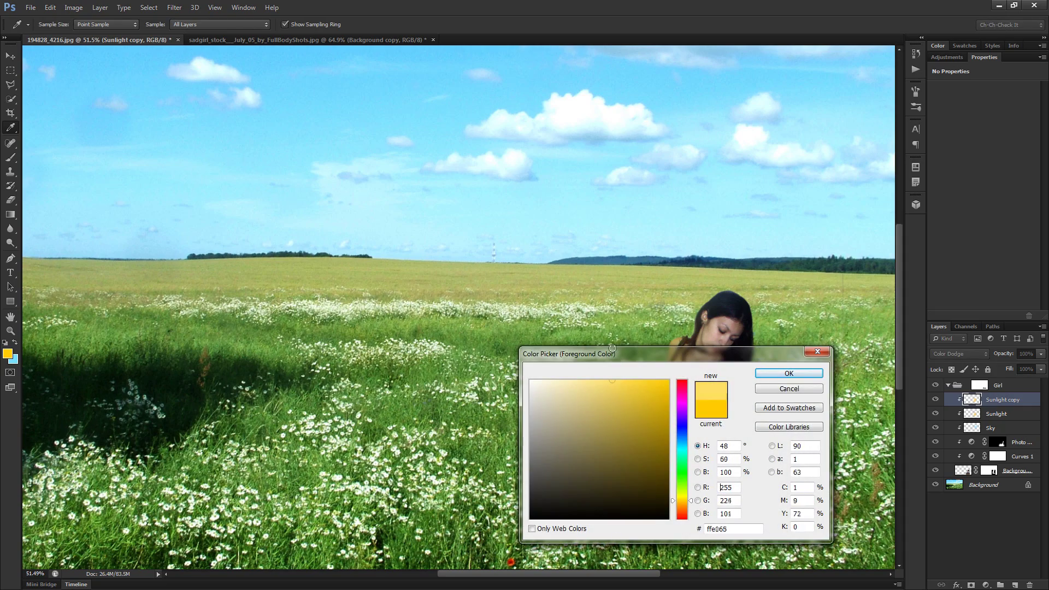
pyautogui.click(790, 373)
pyautogui.press('b')
# Reduce the brush to 150 px and paint pale yellow light along the edges of the girl's hair, shoulder and chest
pyautogui.scroll(1, 667, 268)
pyautogui.press('[')
pyautogui.press('[')
pyautogui.press('[')
pyautogui.press('[')
pyautogui.press('[')
pyautogui.press('[')
pyautogui.press('[')
pyautogui.scroll(1, 672, 306)
pyautogui.press('[')
pyautogui.press('[')
pyautogui.press('[')
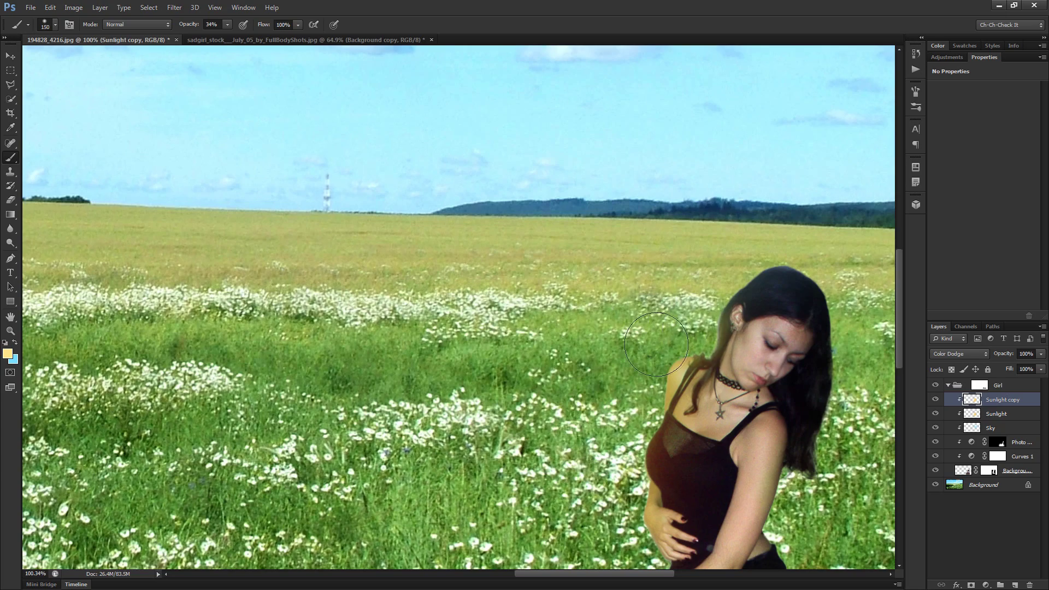
pyautogui.moveTo(705, 350); pyautogui.dragTo(710, 306)
pyautogui.moveTo(743, 256)
pyautogui.mouseDown()
pyautogui.moveTo(811, 234)
pyautogui.moveTo(781, 263)
pyautogui.mouseUp()
pyautogui.moveTo(644, 409)
pyautogui.mouseDown()
pyautogui.moveTo(619, 453)
pyautogui.moveTo(623, 496)
pyautogui.moveTo(633, 493)
pyautogui.moveTo(625, 452)
pyautogui.moveTo(645, 393)
pyautogui.mouseUp()
# Paint pale yellow light with a 90 px brush along the girl's hand, forearm and extended leg on the Sunlight copy layer
pyautogui.scroll(5, 624, 472)
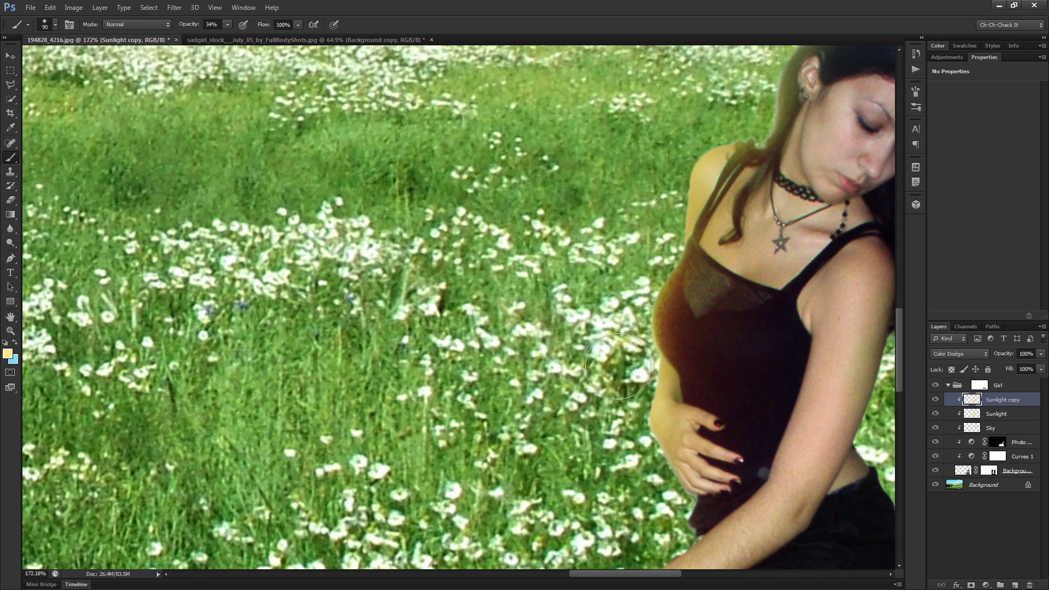
pyautogui.scroll(-5, 623, 355)
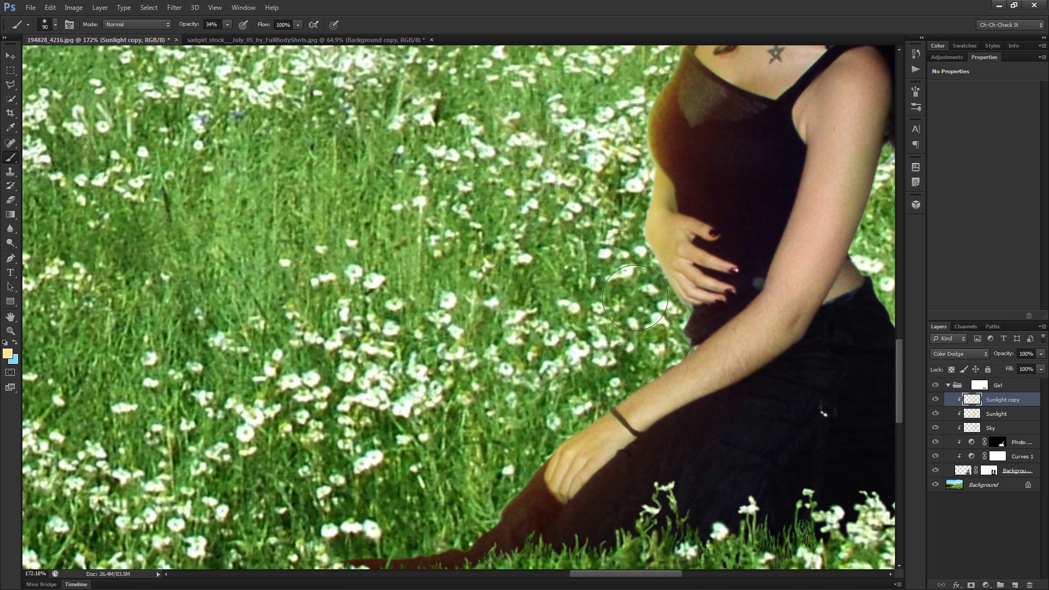
pyautogui.moveTo(648, 306)
pyautogui.mouseDown()
pyautogui.moveTo(668, 340)
pyautogui.moveTo(640, 327)
pyautogui.mouseUp()
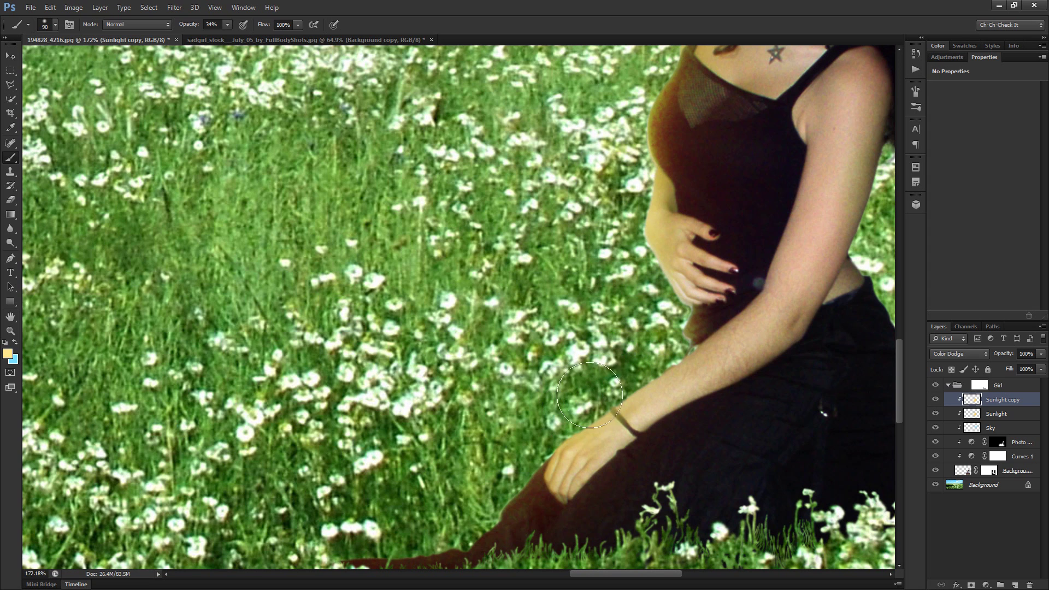
pyautogui.moveTo(502, 459); pyautogui.dragTo(562, 298)
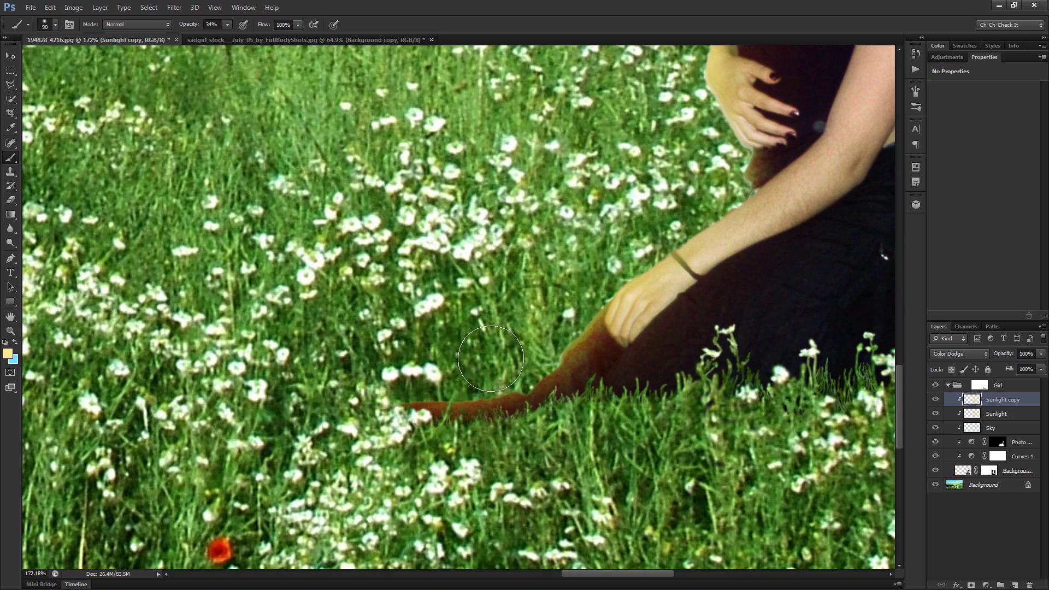
pyautogui.hotkey('ctrl', '0')
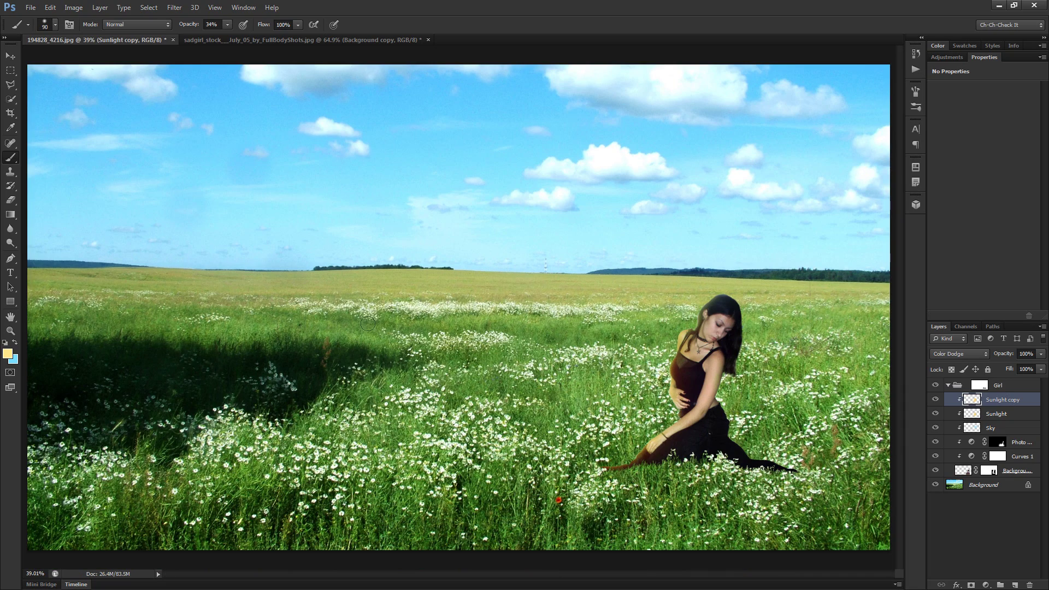
# Compare the whole image with and without the Sunlight copy layer
pyautogui.click(939, 402)
pyautogui.click(938, 402)
pyautogui.click(939, 402)
pyautogui.click(938, 402)
# Add a Black & White adjustment layer and place it above the Girl group so it affects the entire picture
pyautogui.click(979, 386)
pyautogui.click(947, 57)
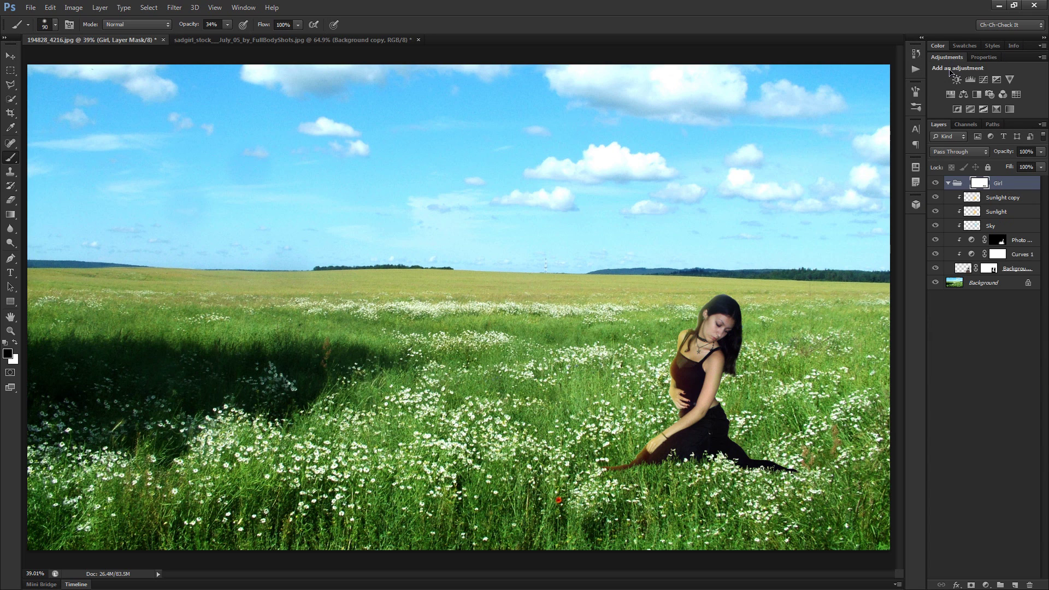
pyautogui.click(978, 94)
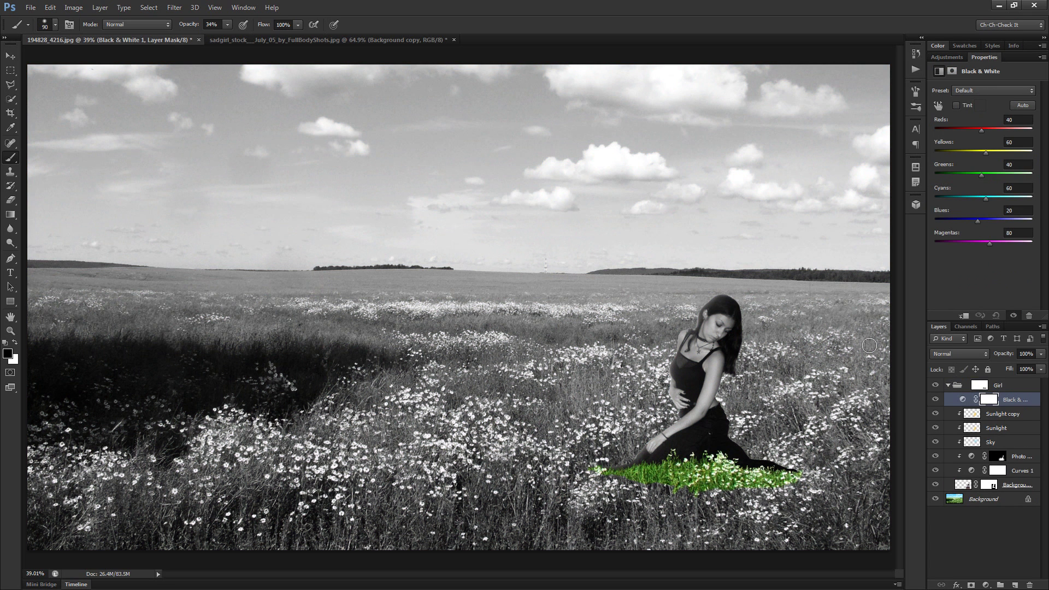
pyautogui.moveTo(1016, 399); pyautogui.dragTo(1023, 383)
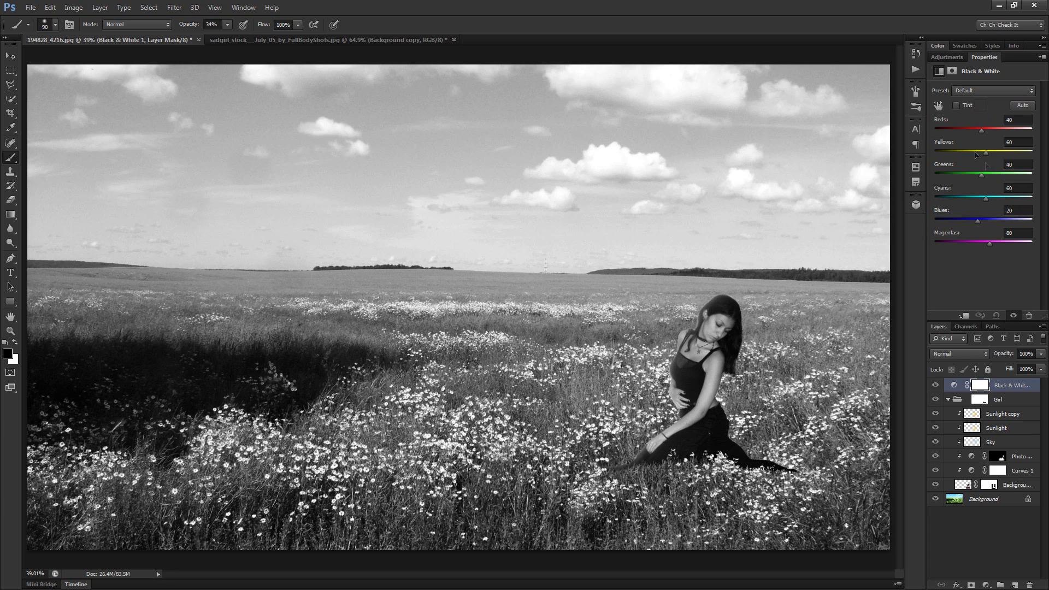
# Set the Black & White adjustment to Reds -17, Yellows 117, Greens -17, Cyans 3, Blues 44 and Magentas 75
pyautogui.moveTo(982, 132)
pyautogui.mouseDown()
pyautogui.moveTo(969, 137)
pyautogui.moveTo(1004, 140)
pyautogui.moveTo(981, 141)
pyautogui.mouseUp()
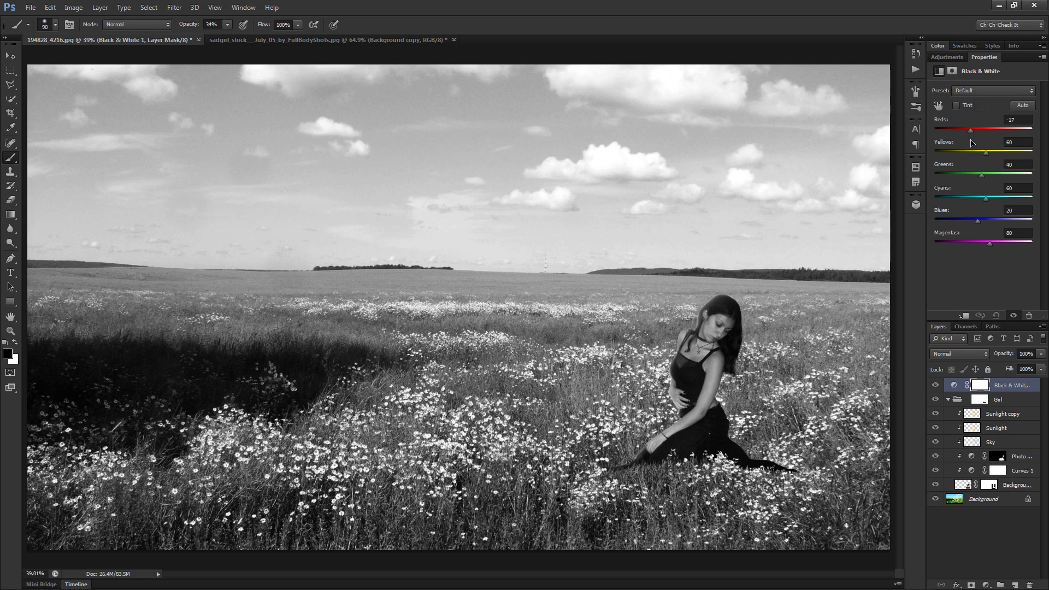
pyautogui.moveTo(987, 155)
pyautogui.mouseDown()
pyautogui.moveTo(976, 155)
pyautogui.moveTo(1009, 159)
pyautogui.moveTo(997, 163)
pyautogui.mouseUp()
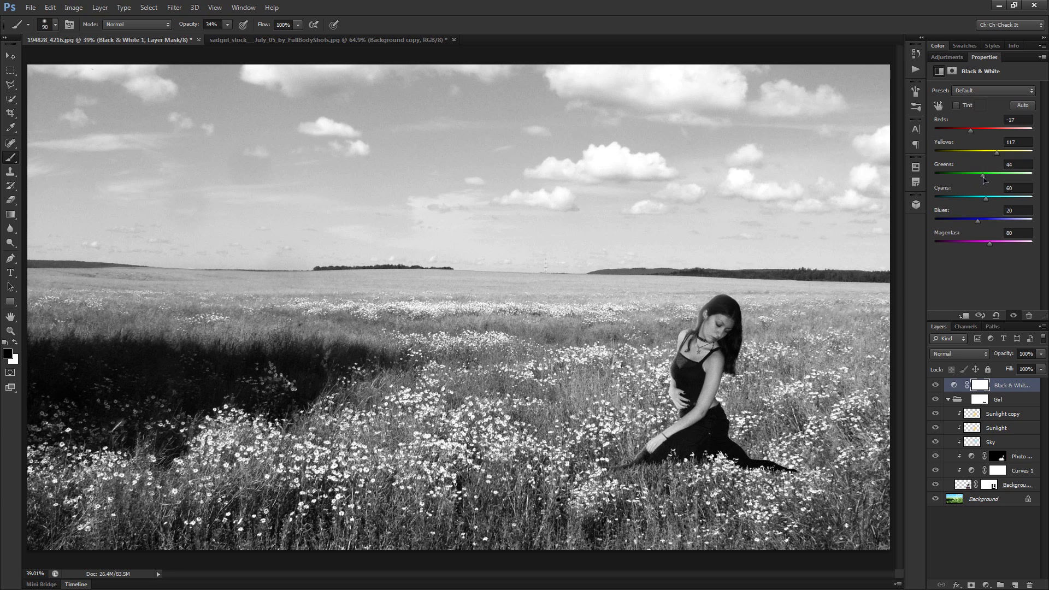
pyautogui.moveTo(989, 181); pyautogui.dragTo(972, 181)
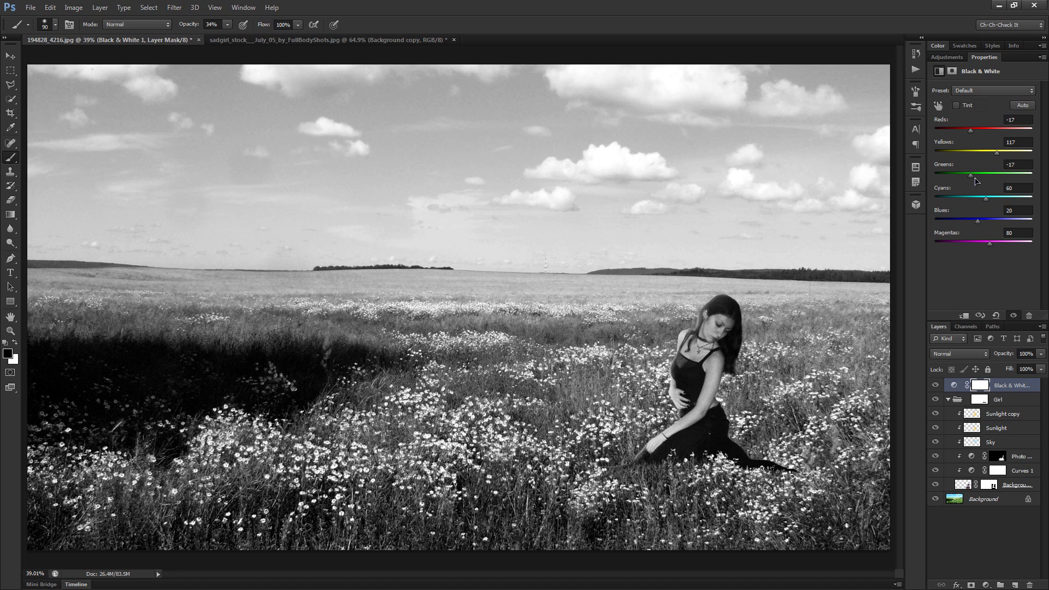
pyautogui.moveTo(988, 202)
pyautogui.mouseDown()
pyautogui.moveTo(1001, 203)
pyautogui.moveTo(977, 211)
pyautogui.mouseUp()
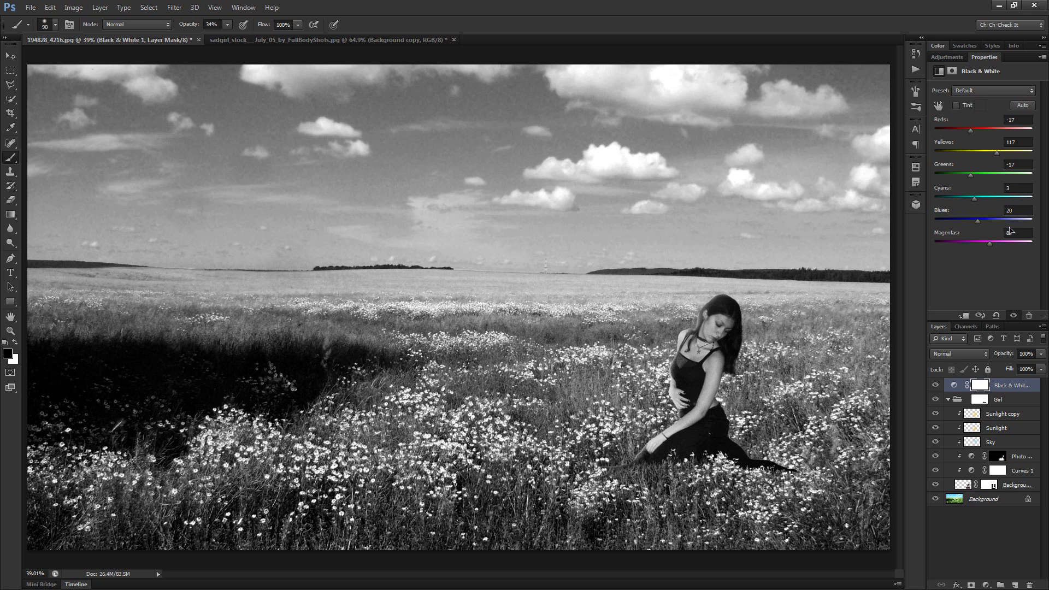
pyautogui.moveTo(980, 224); pyautogui.dragTo(986, 227)
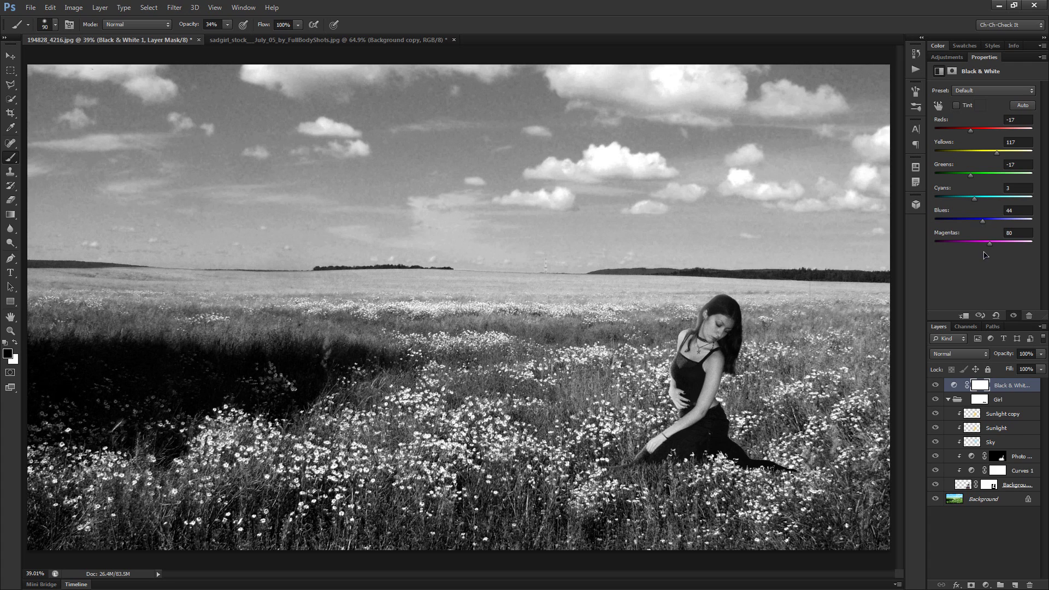
pyautogui.moveTo(1004, 248); pyautogui.dragTo(984, 256)
# Add a Photo Filter adjustment layer above the Black & White layer, using Warming Filter (85)
pyautogui.click(947, 57)
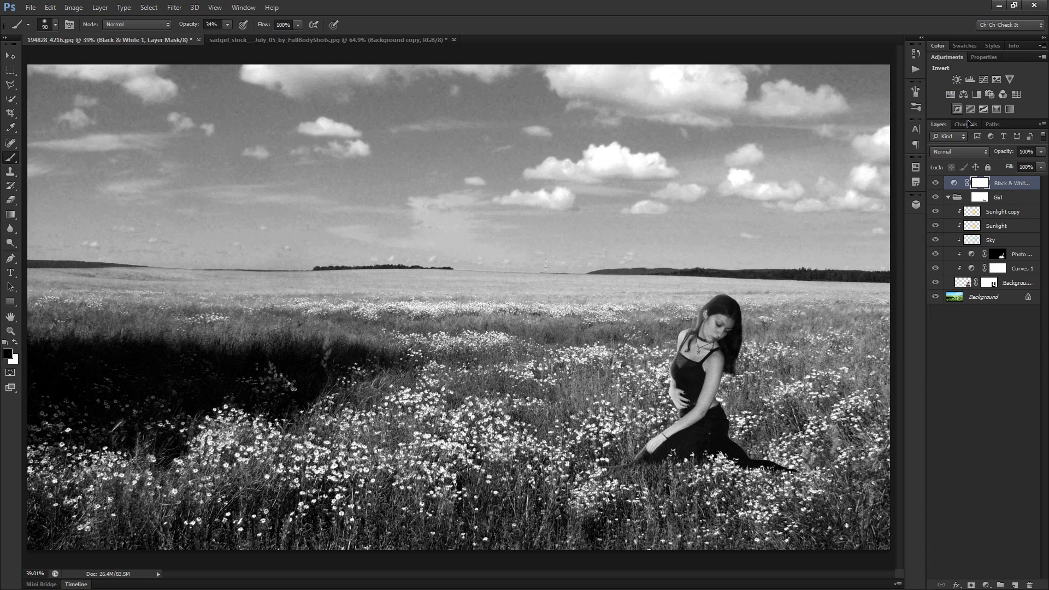
pyautogui.click(989, 95)
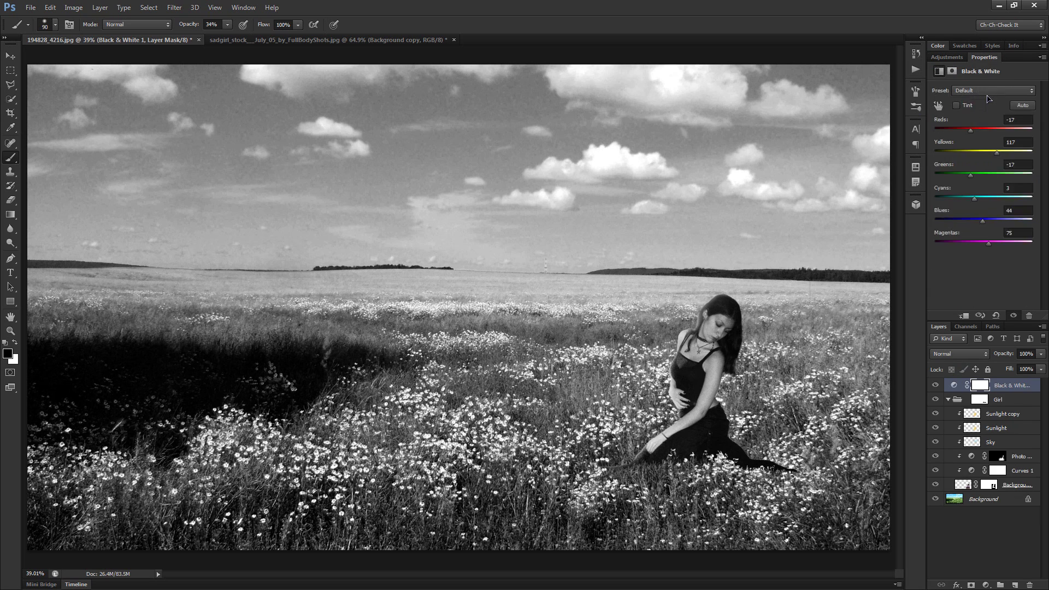
pyautogui.click(970, 108)
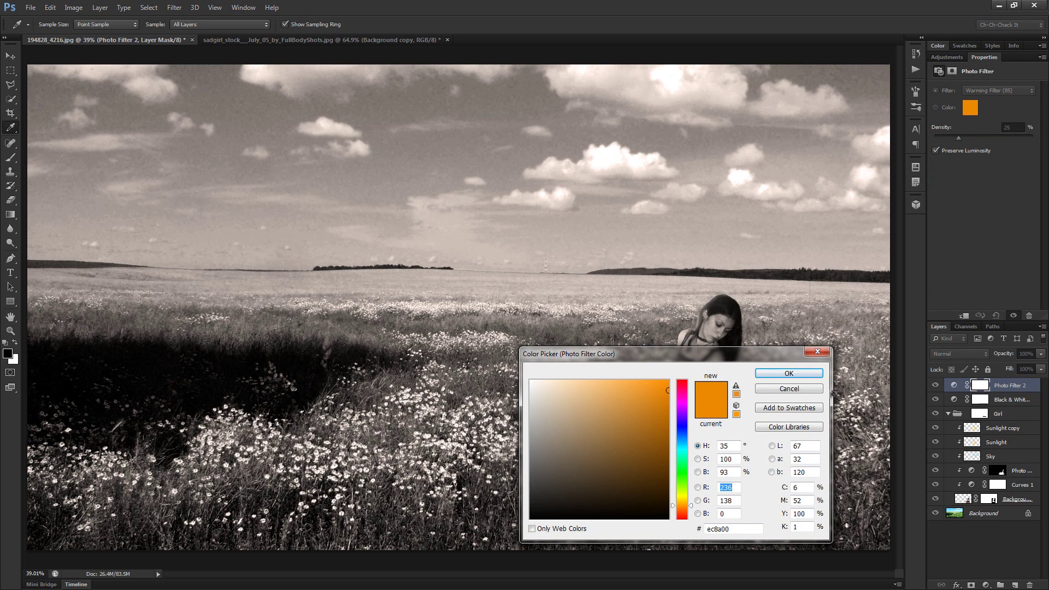
pyautogui.click(790, 373)
pyautogui.click(998, 90)
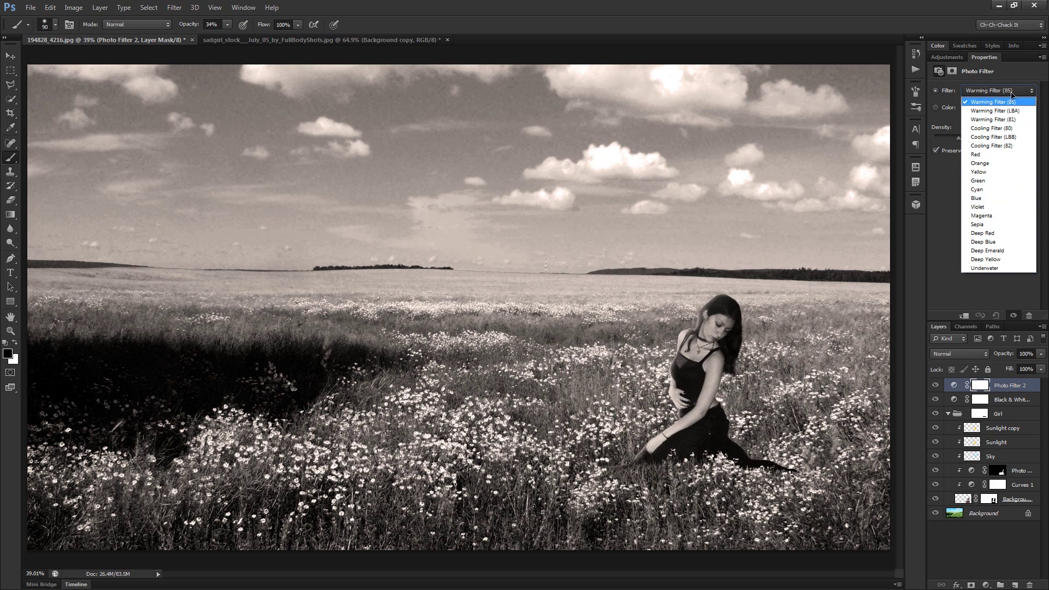
pyautogui.click(993, 101)
# Set the upper photo filter's custom colour to #d2980c and its density to 77%
pyautogui.click(970, 108)
pyautogui.moveTo(669, 421)
pyautogui.mouseDown()
pyautogui.moveTo(647, 441)
pyautogui.moveTo(661, 405)
pyautogui.mouseUp()
pyautogui.click(682, 504)
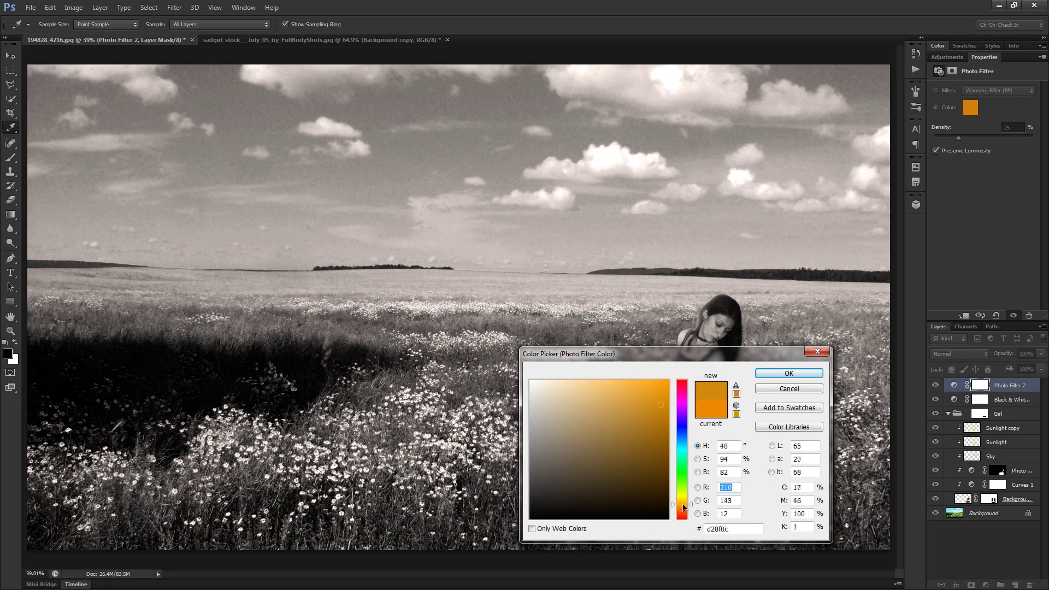
pyautogui.click(684, 503)
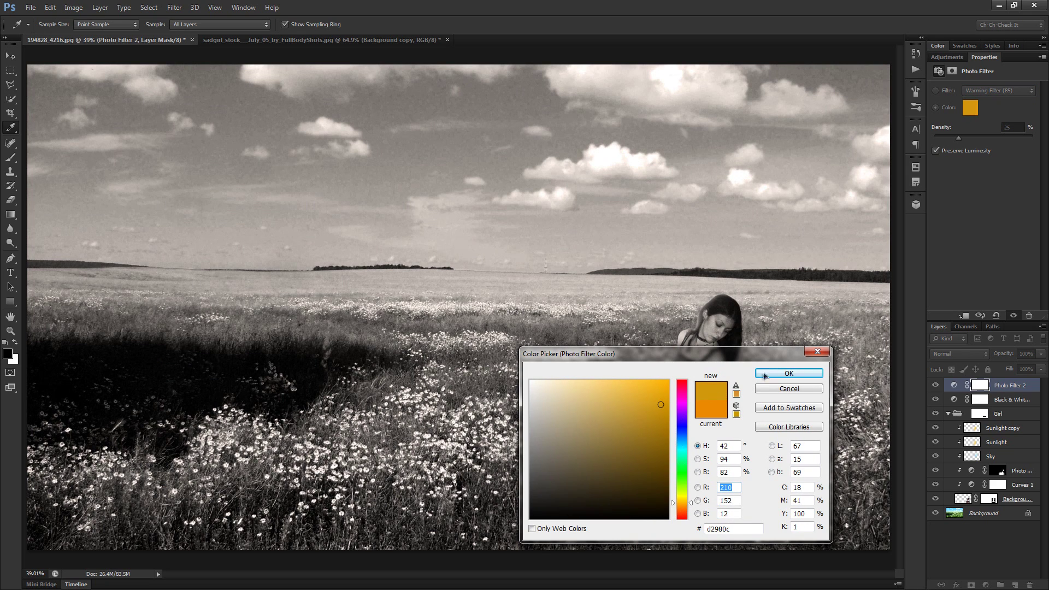
pyautogui.click(764, 375)
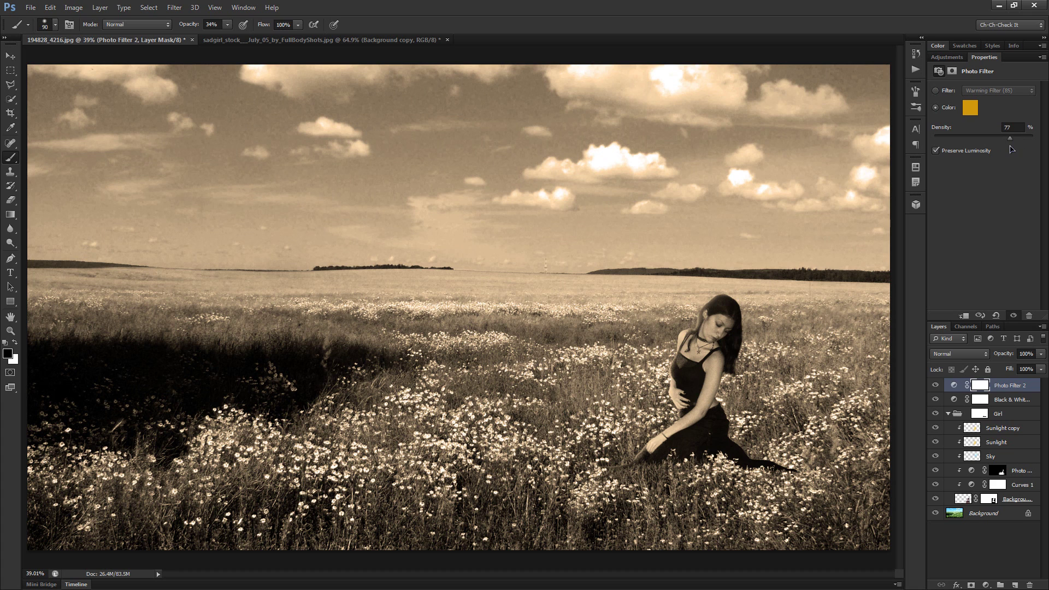
# Change the upper photo filter's colour to a paler, less saturated yellow-orange and set its density to 70%
pyautogui.click(971, 108)
pyautogui.moveTo(662, 402); pyautogui.dragTo(663, 386)
pyautogui.click(684, 506)
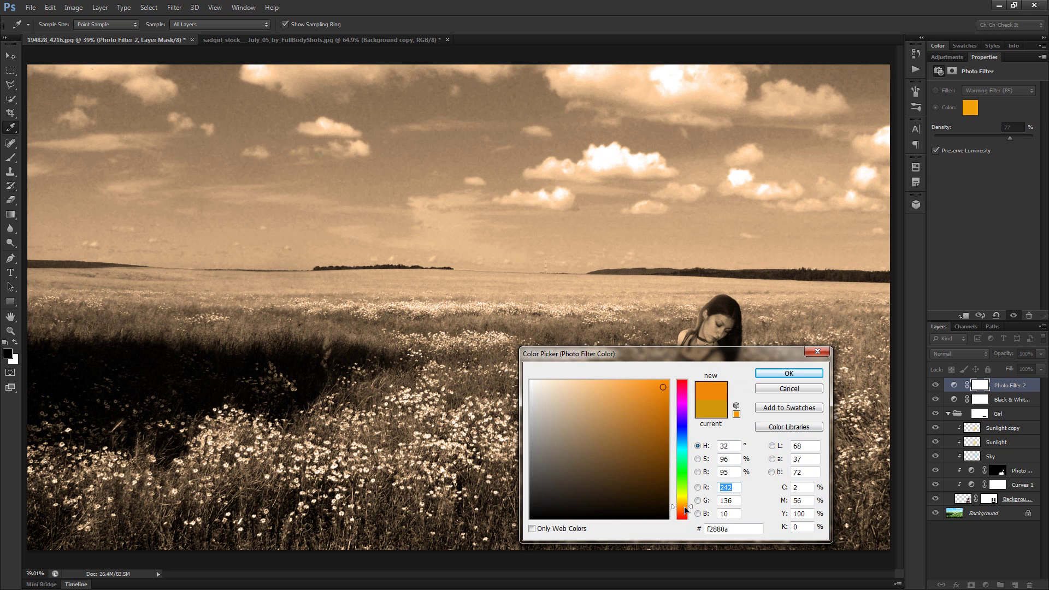
pyautogui.click(685, 507)
pyautogui.click(685, 506)
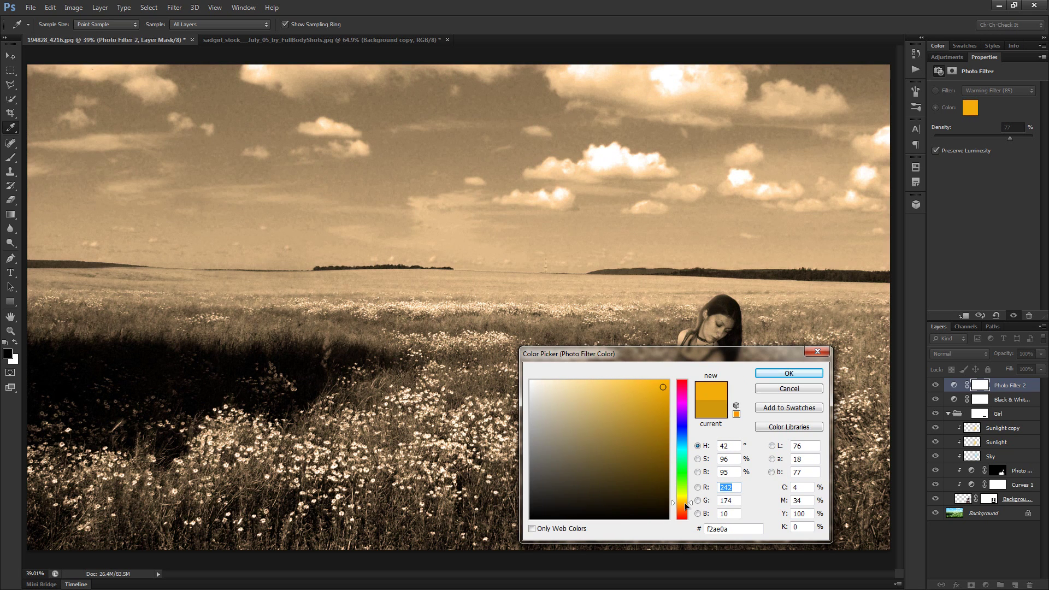
pyautogui.moveTo(650, 388); pyautogui.dragTo(610, 386)
pyautogui.click(768, 377)
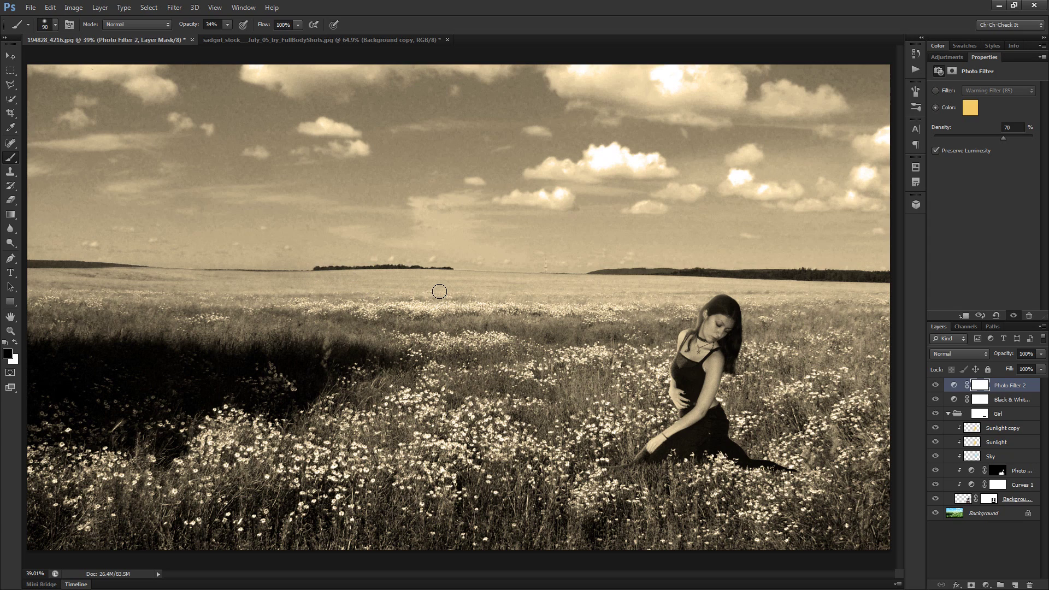
# Examine the grain in the sky at close range, with and without the Black & White layer
pyautogui.scroll(10, 374, 166)
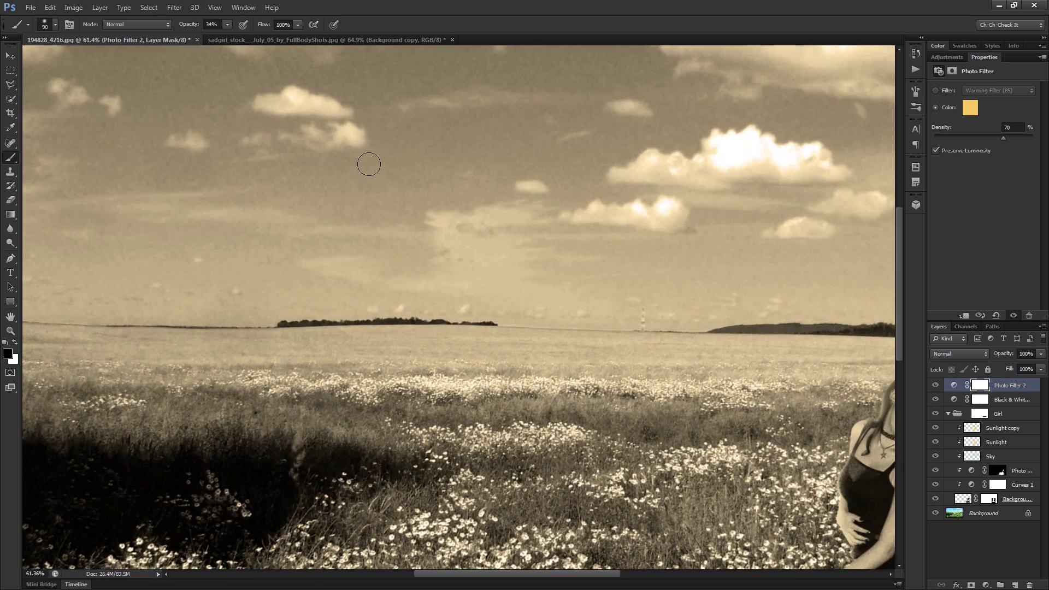
pyautogui.hotkey('ctrl', '1')
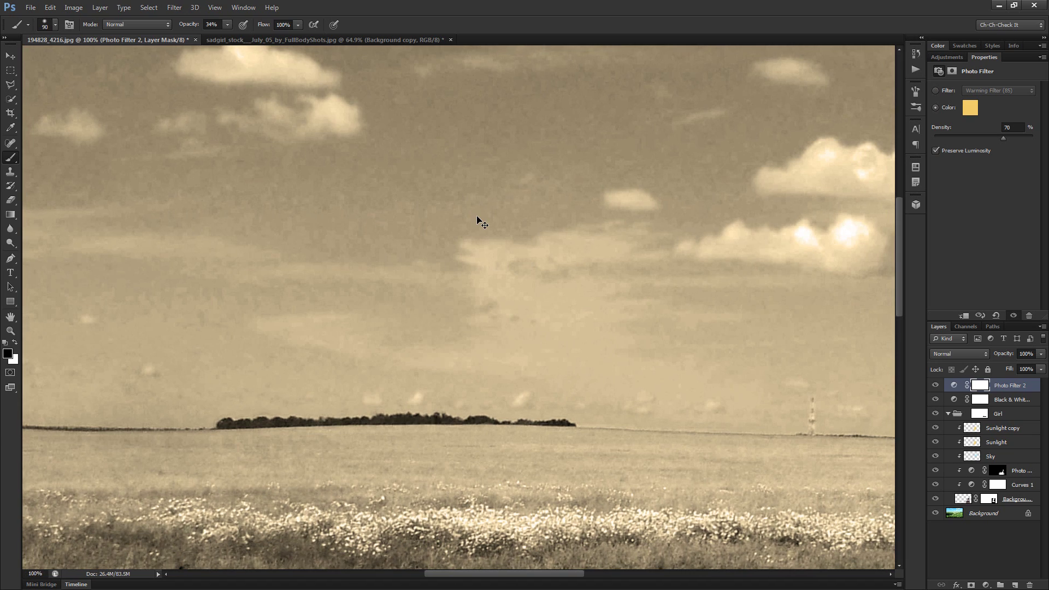
pyautogui.scroll(-5, 477, 216)
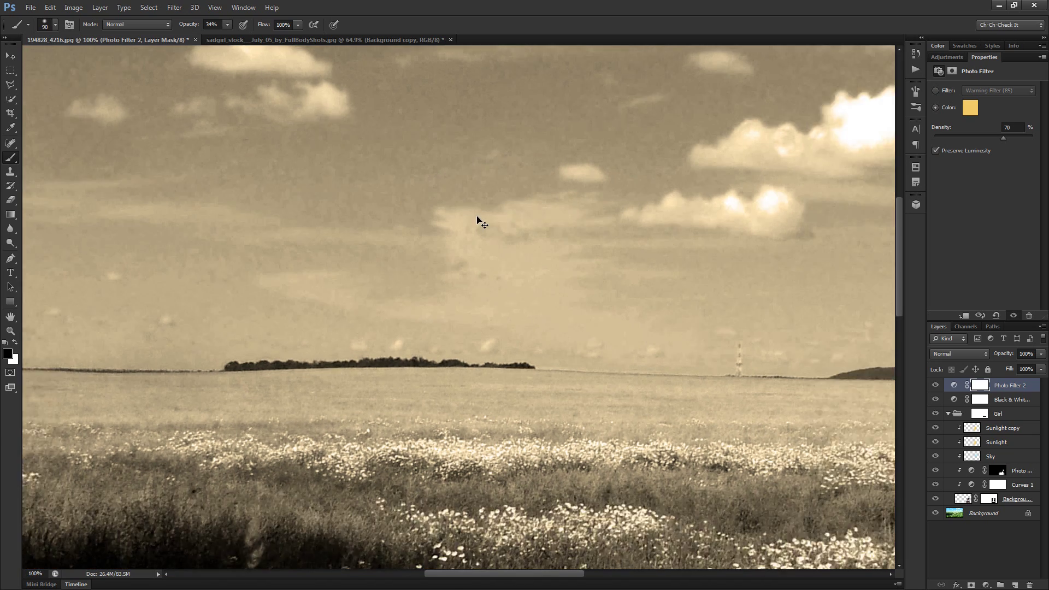
pyautogui.scroll(8, 334, 151)
pyautogui.moveTo(501, 288); pyautogui.dragTo(517, 380)
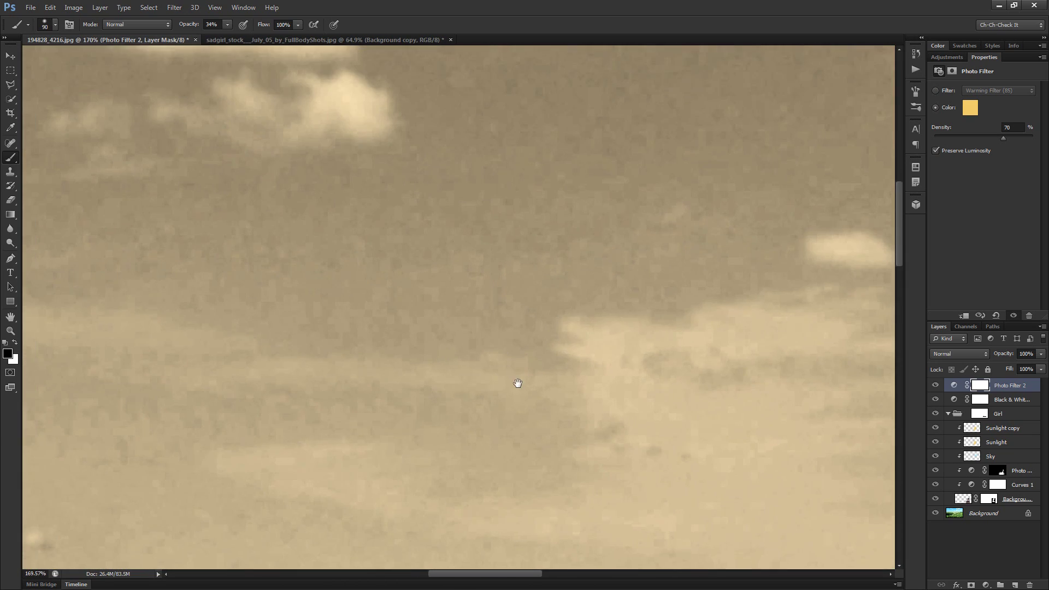
pyautogui.click(935, 400)
pyautogui.click(936, 400)
pyautogui.click(936, 399)
pyautogui.click(936, 399)
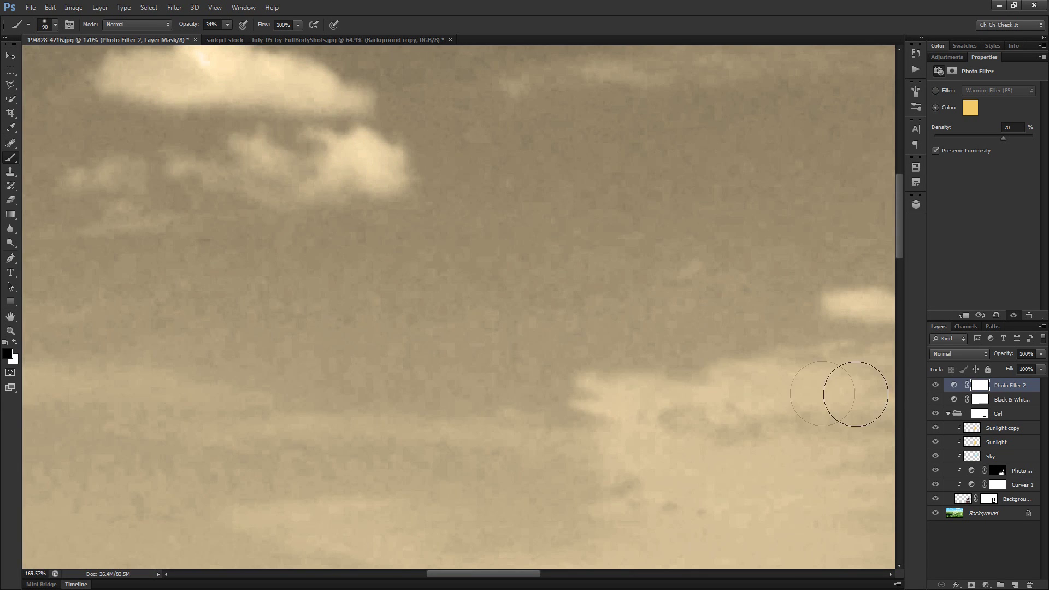
pyautogui.scroll(-5, 679, 383)
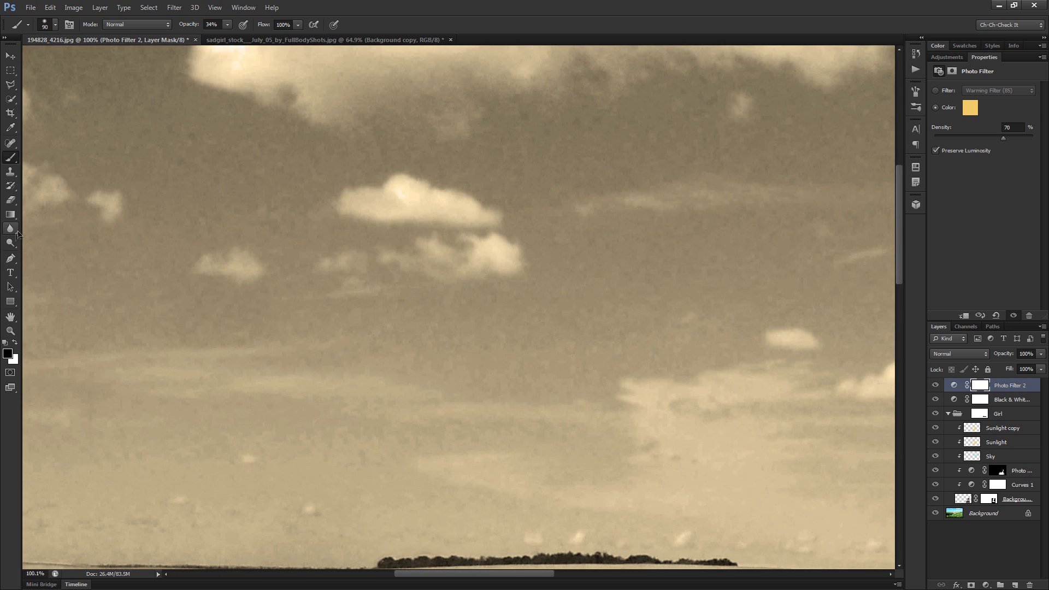
# Pick the Blur tool and duplicate the Background layer
pyautogui.moveTo(10, 229); pyautogui.dragTo(52, 230)
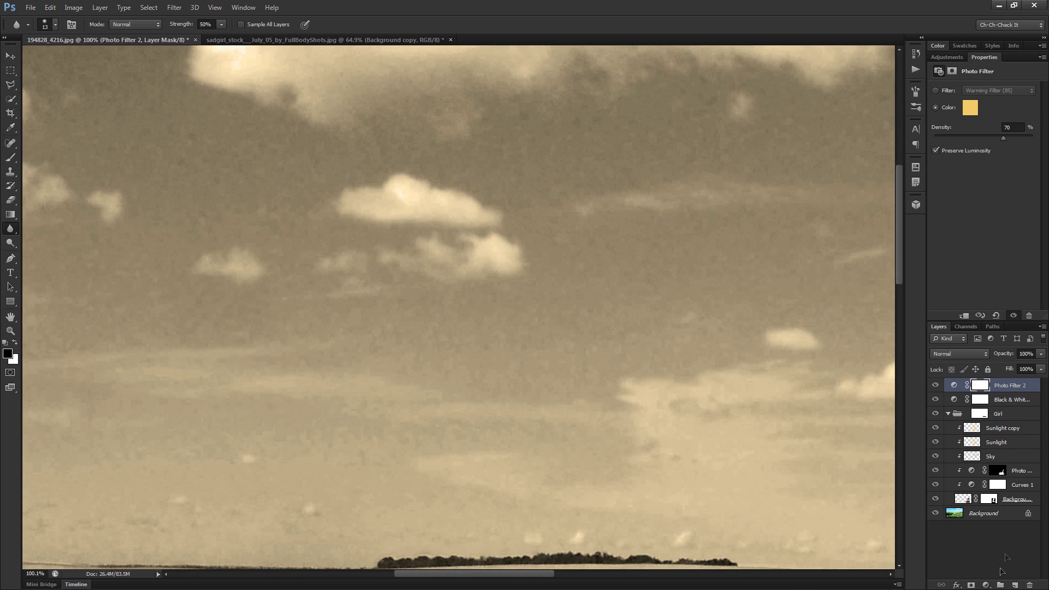
pyautogui.click(1004, 519)
pyautogui.hotkey('ctrl', 'j')
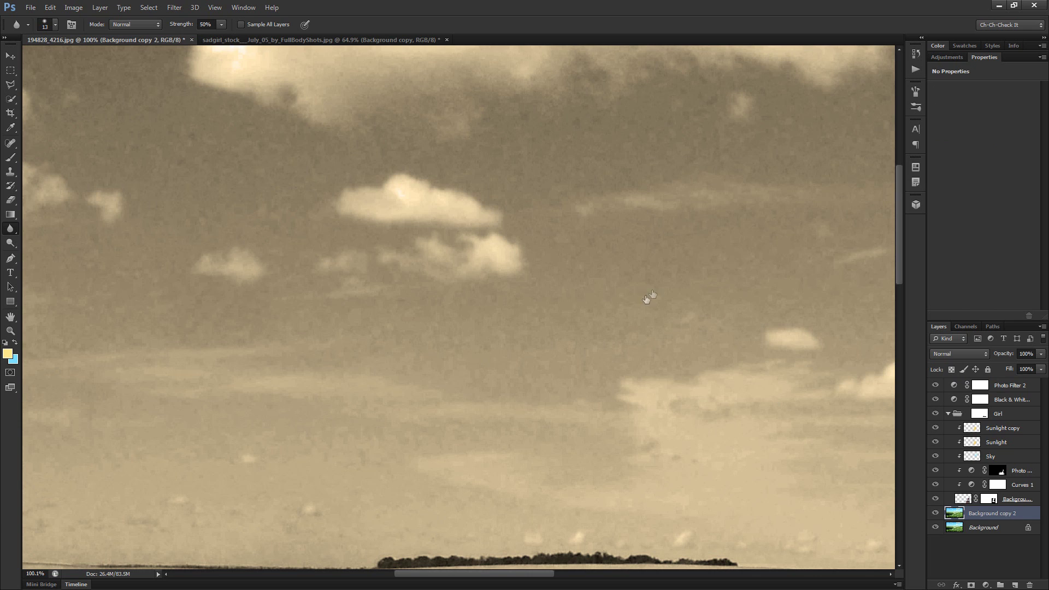
# Enlarge the Blur tool's brush to 500 px
pyautogui.press(']')
pyautogui.press(']')
pyautogui.press(']')
pyautogui.press(']')
pyautogui.press(']')
pyautogui.press(']')
pyautogui.press(']')
pyautogui.press(']')
pyautogui.press(']')
pyautogui.press(']')
pyautogui.press(']')
pyautogui.press(']')
pyautogui.press(']')
pyautogui.press(']')
pyautogui.press(']')
pyautogui.press(']')
pyautogui.hotkey('ctrl', '0')
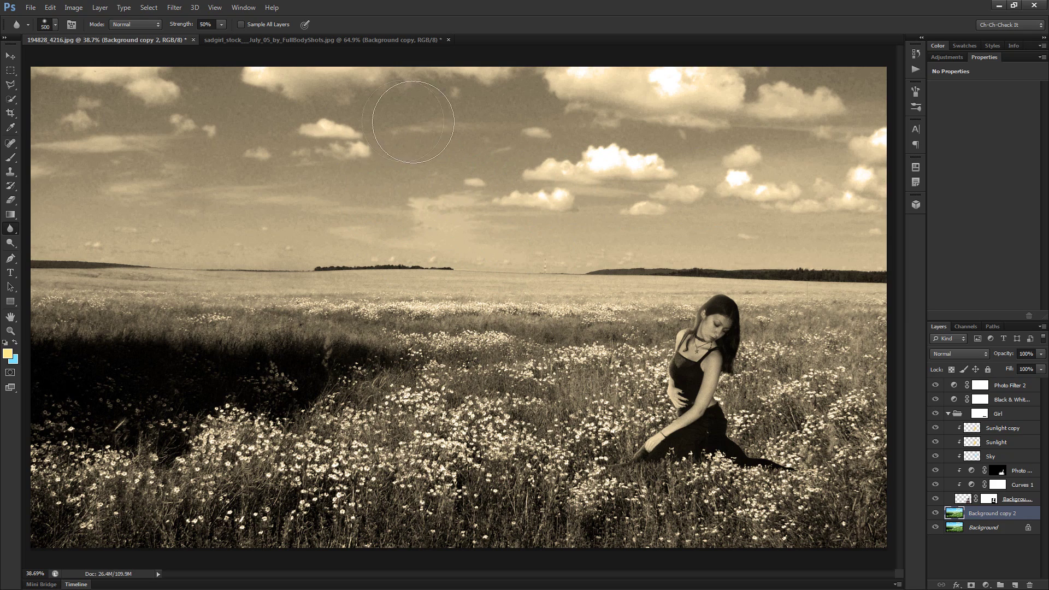
# Examine the sky's grain at close range on the duplicated background and review the recent edit history
pyautogui.scroll(3, 327, 153)
pyautogui.scroll(4, 345, 155)
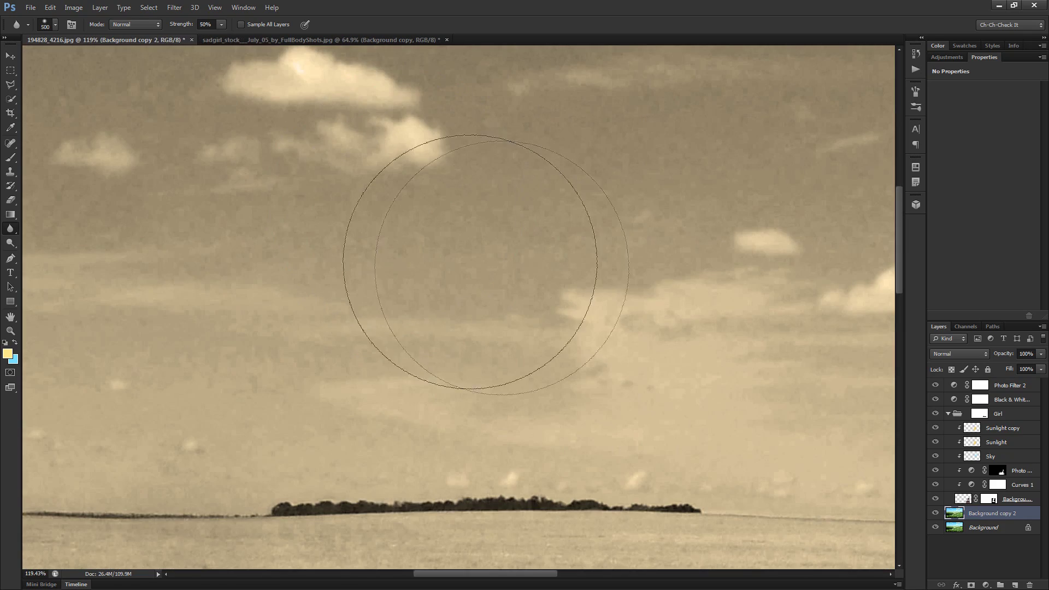
pyautogui.moveTo(515, 265); pyautogui.dragTo(538, 315)
pyautogui.scroll(-1, 537, 295)
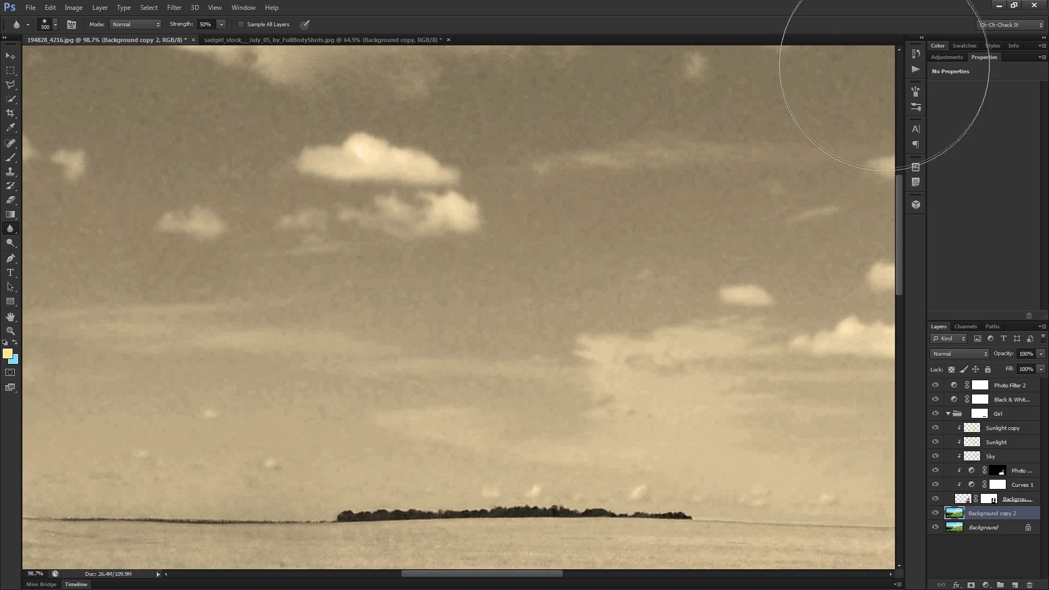
pyautogui.click(917, 53)
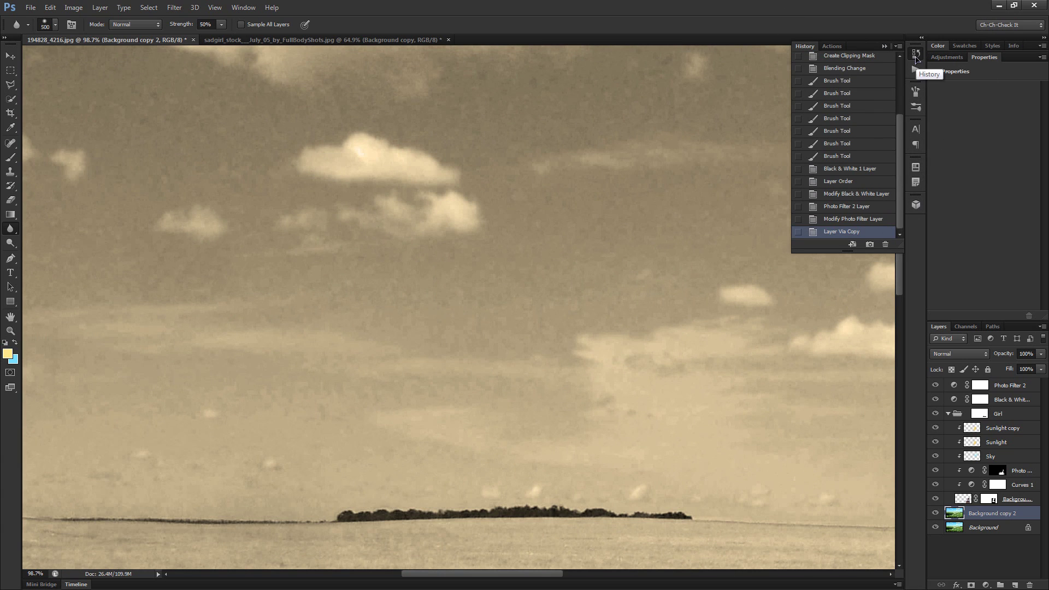
pyautogui.hotkey('ctrl', 'z')
pyautogui.hotkey('ctrl', 'z')
pyautogui.hotkey('ctrl', 'z')
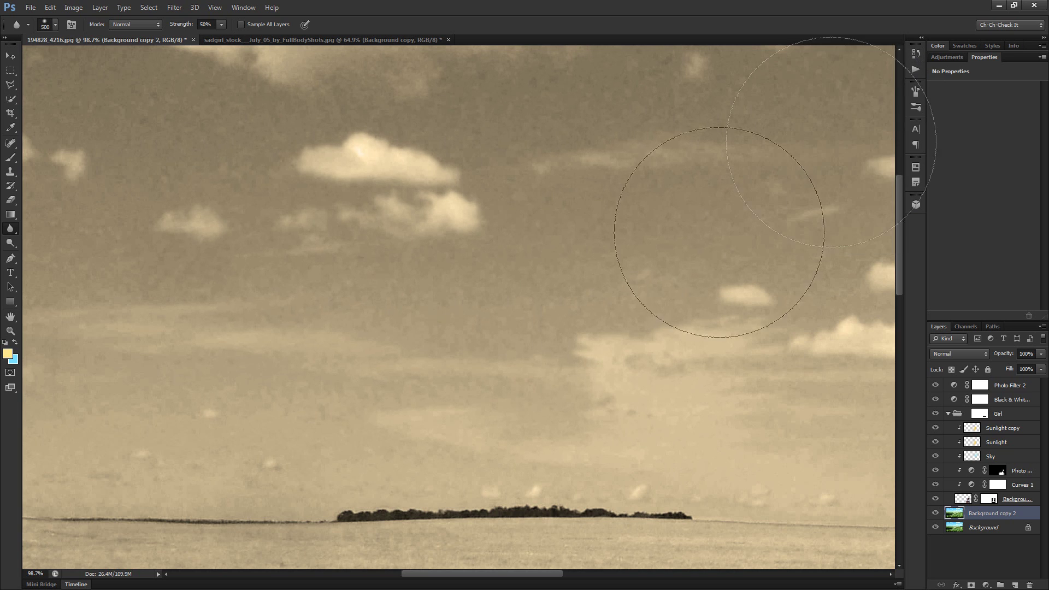
# Switch to the Move tool and select the Photo Filter 2 layer at the top of the layer stack
pyautogui.scroll(-3, 597, 281)
pyautogui.press('v')
pyautogui.scroll(-2, 595, 288)
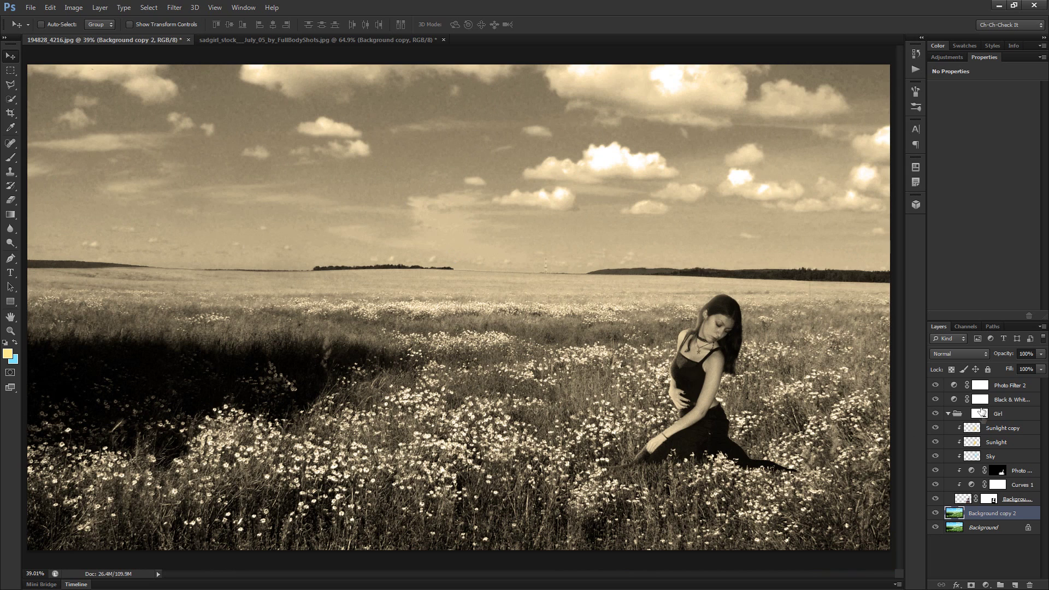
pyautogui.click(1021, 387)
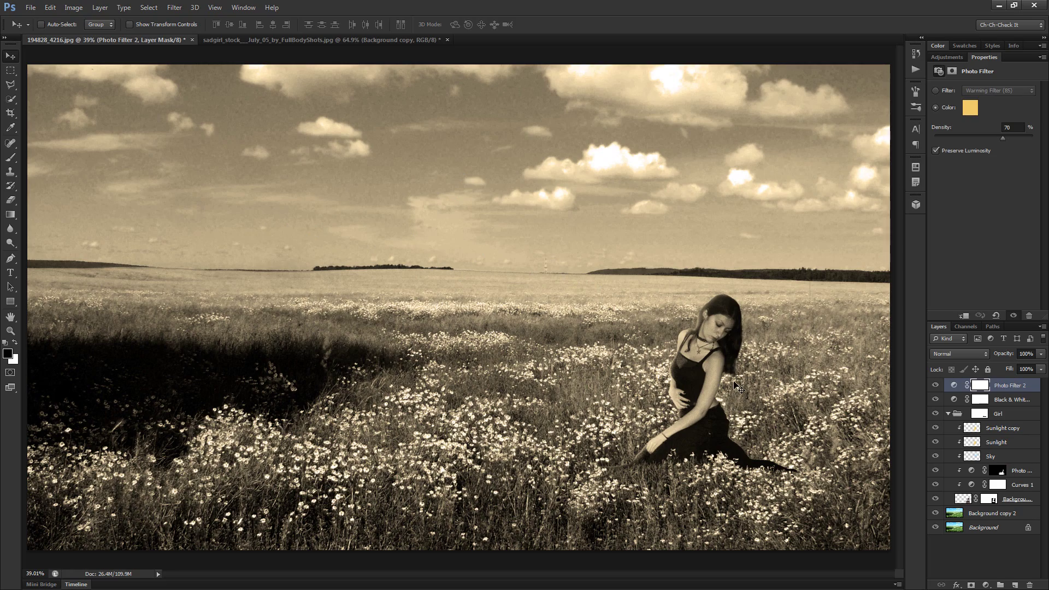
pyautogui.scroll(3, 730, 398)
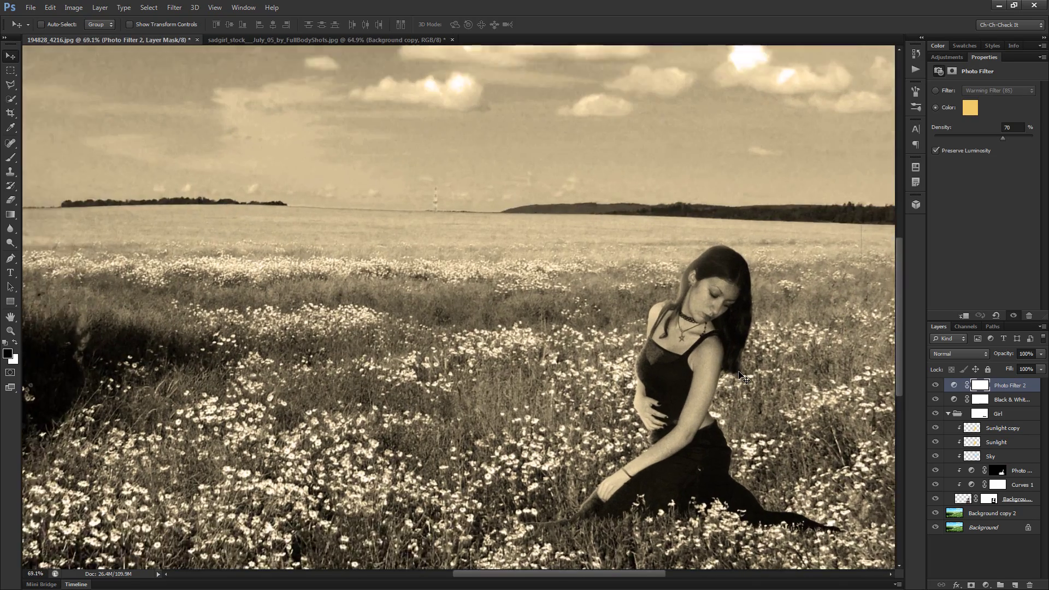
pyautogui.scroll(-3, 742, 377)
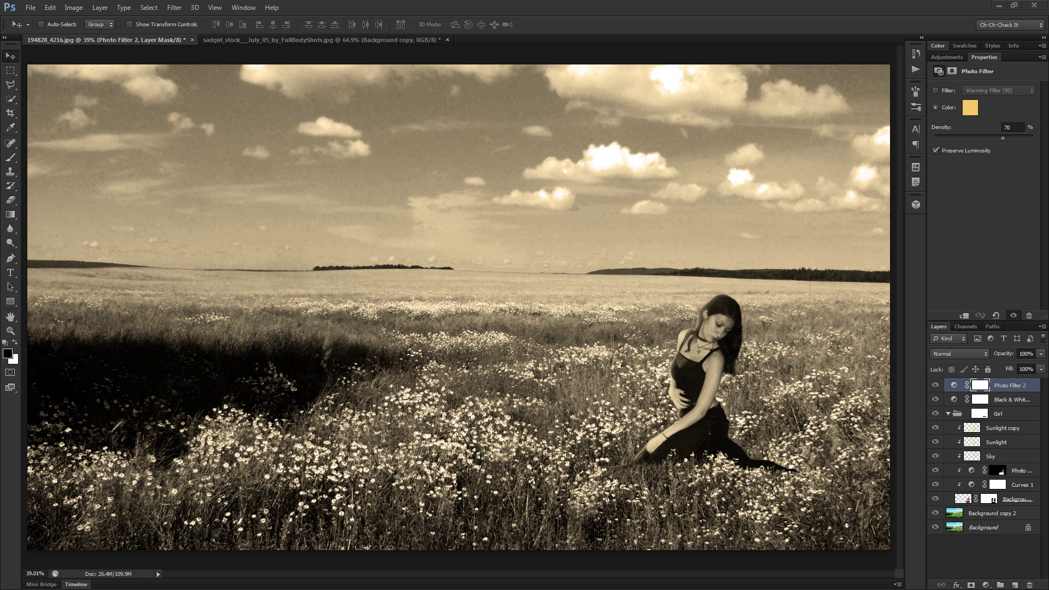
# Switch to Chrome, search Google Images for "wings" in a new tab, and compare the results with the Photoshop composite
pyautogui.hotkey('alt', 'Tab')
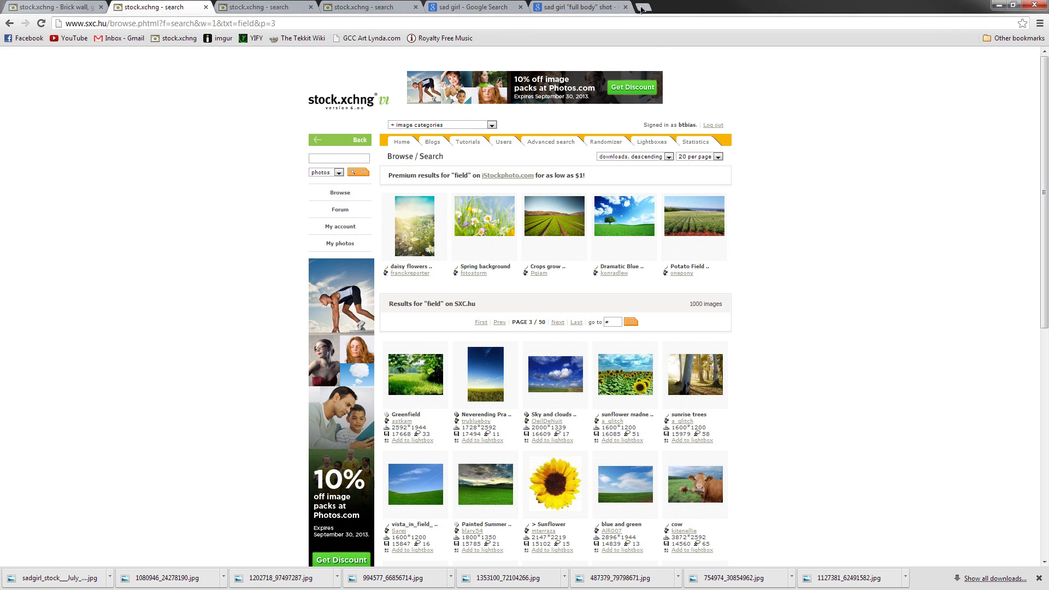
pyautogui.click(642, 7)
pyautogui.write('wings')
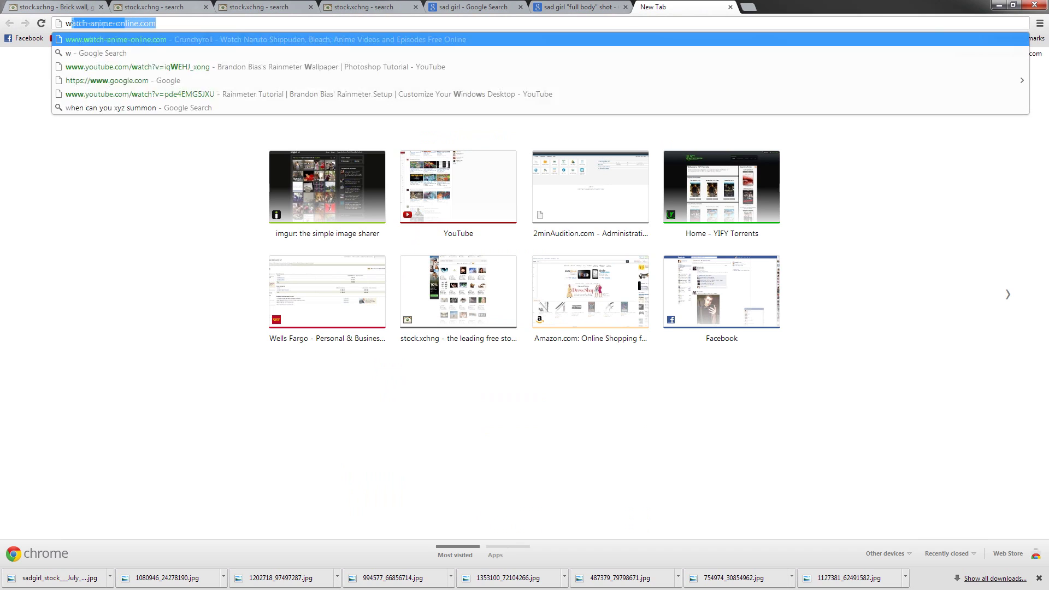
pyautogui.press('Return')
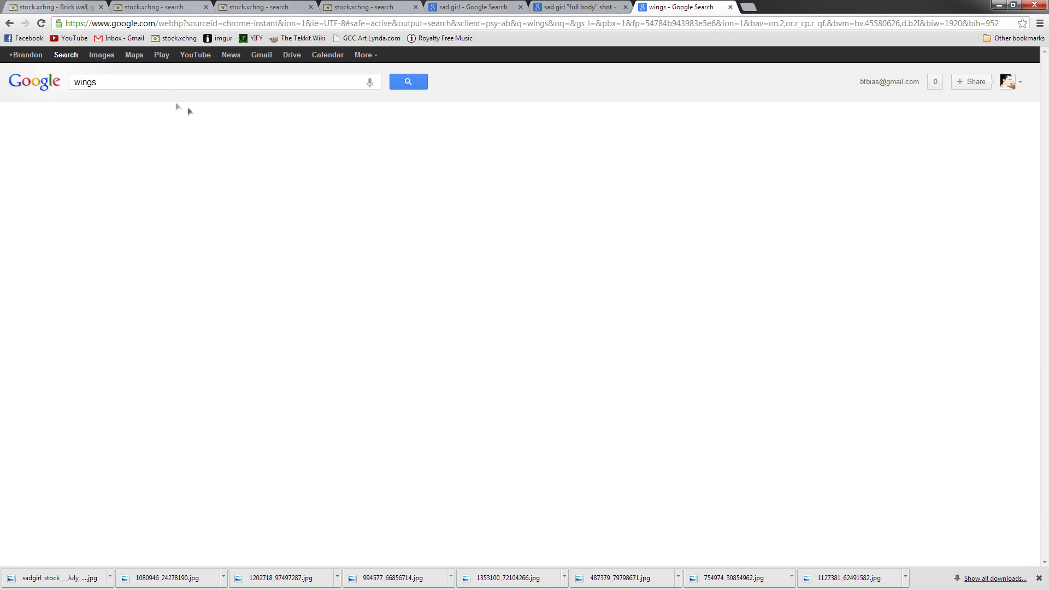
pyautogui.click(105, 56)
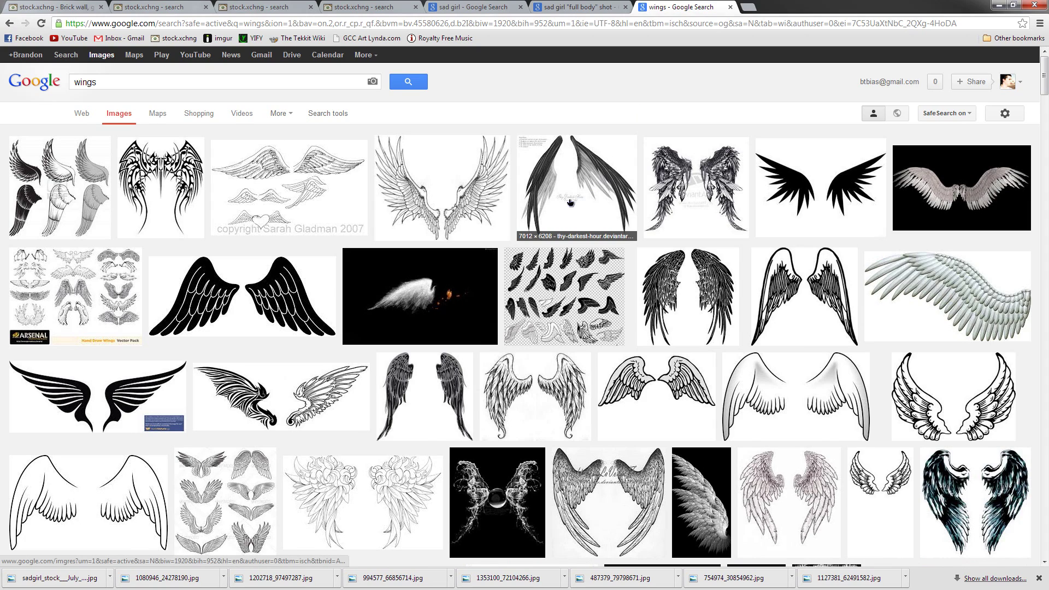
pyautogui.hotkey('alt', 'Tab')
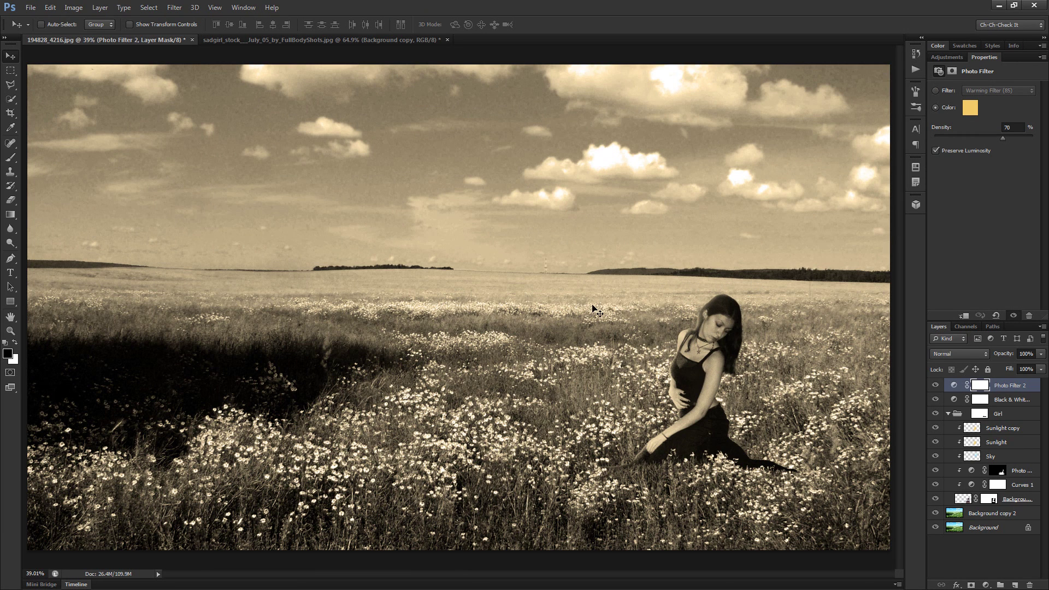
pyautogui.hotkey('alt', 'Tab')
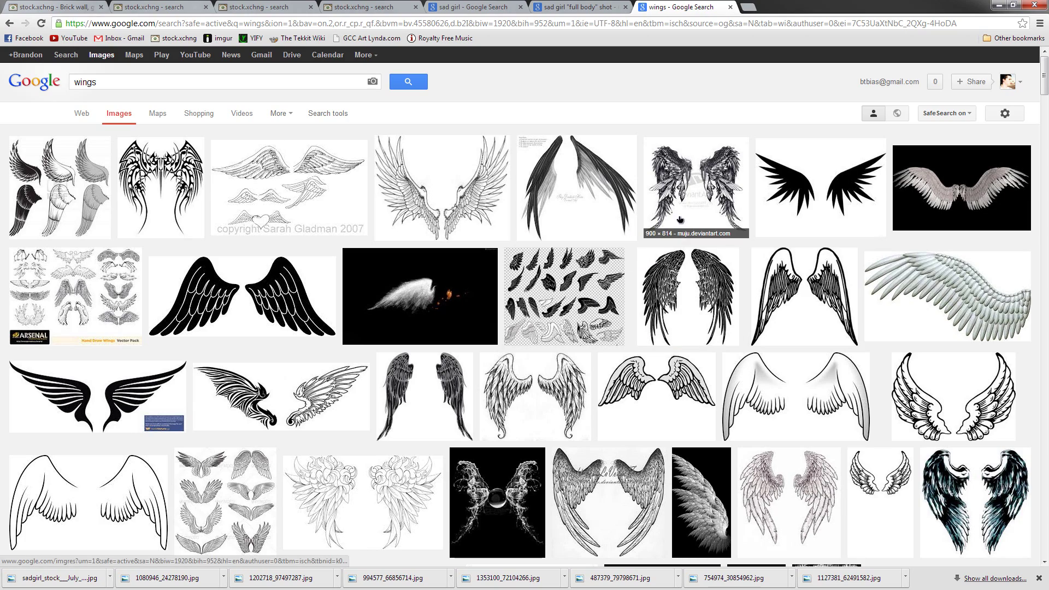
# Browse the wings image results, and search for images of bat wings in a new browser tab
pyautogui.scroll(-4, 612, 220)
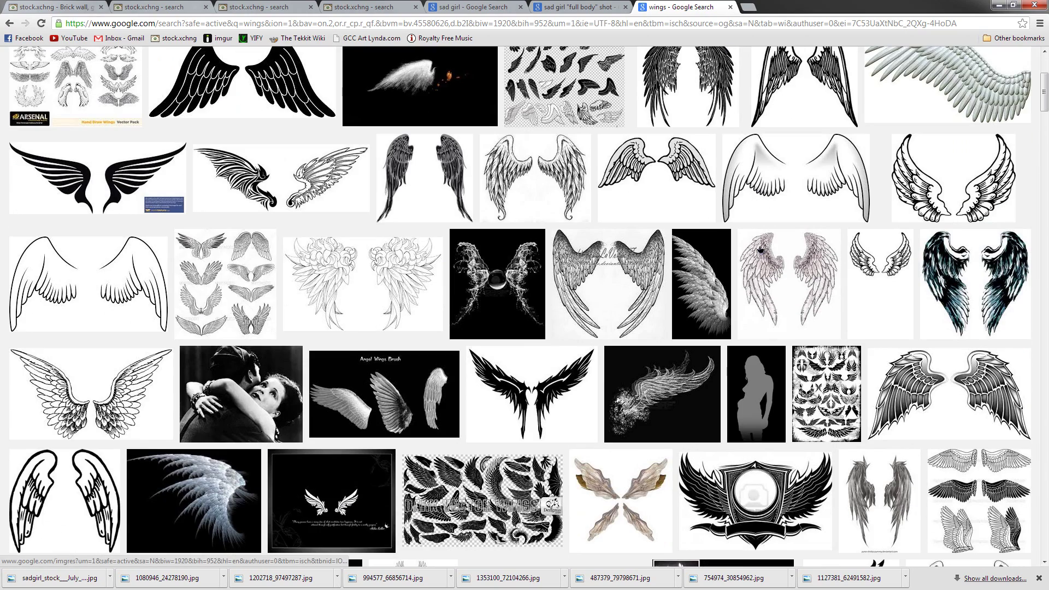
pyautogui.scroll(-3, 283, 322)
pyautogui.scroll(-4, 283, 323)
pyautogui.scroll(12, 283, 323)
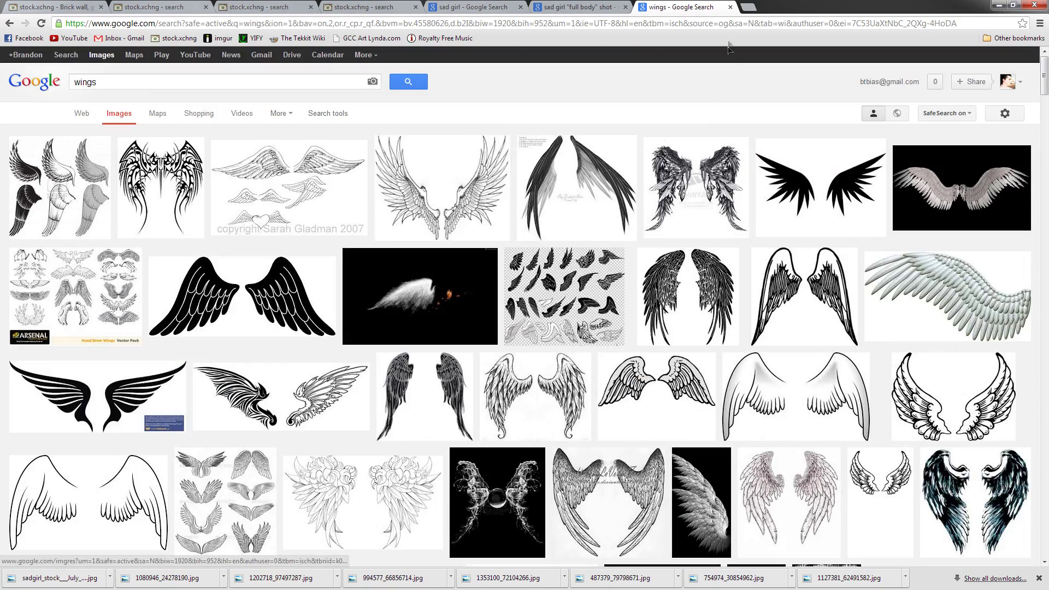
pyautogui.click(749, 7)
pyautogui.write('b')
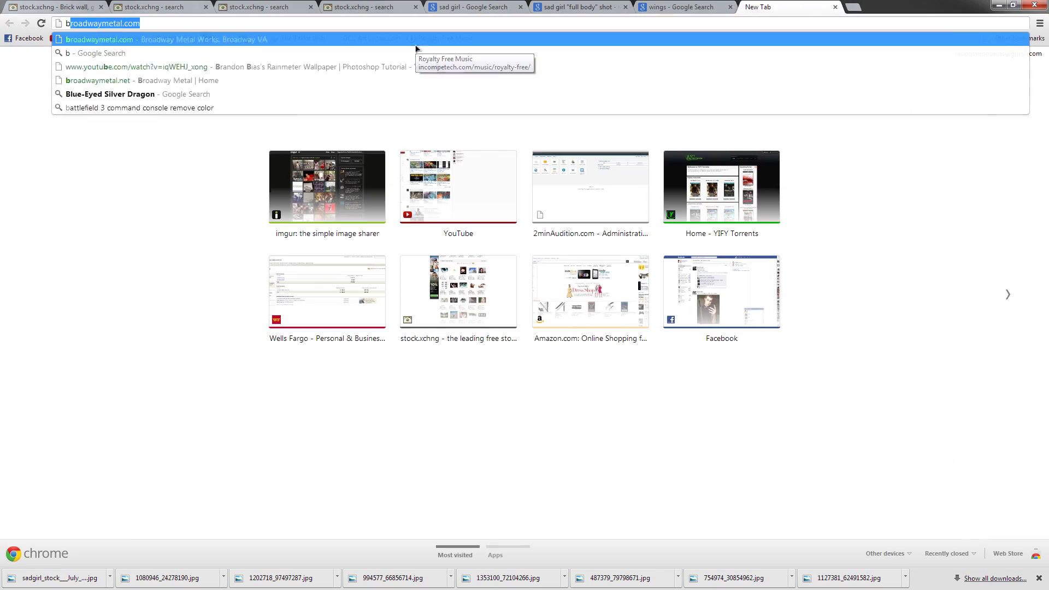
pyautogui.write('at wings')
pyautogui.press('Return')
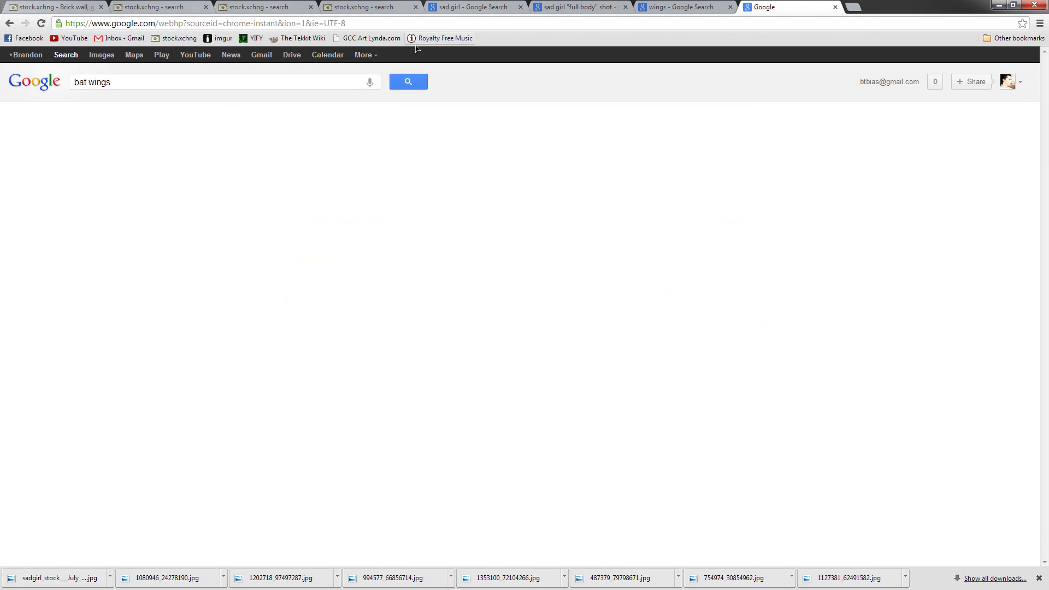
pyautogui.click(103, 58)
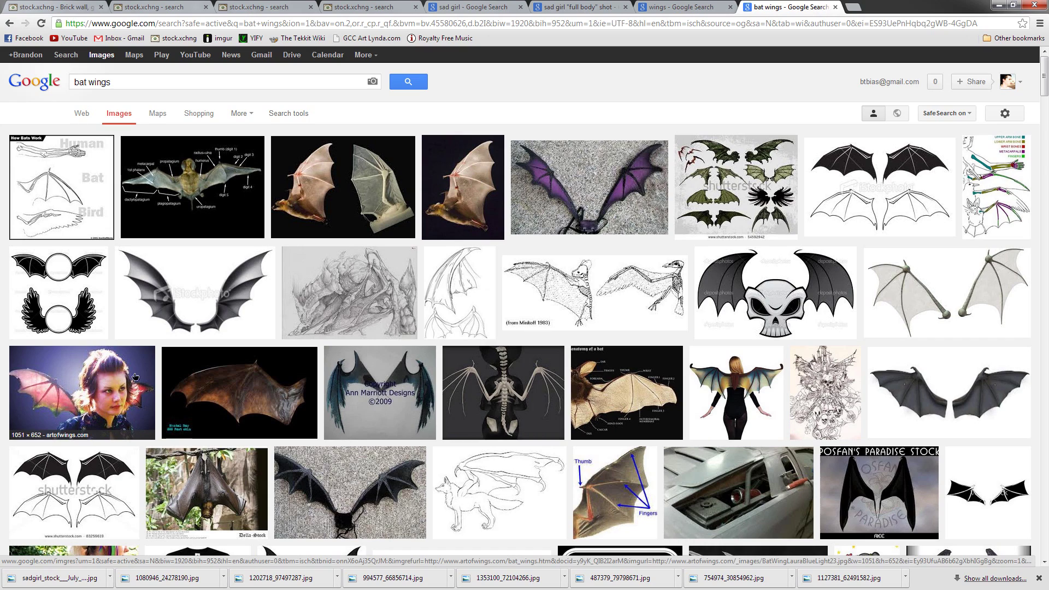
# Look through the bat wings image results for a pair suitable for compositing
pyautogui.scroll(-2, 383, 390)
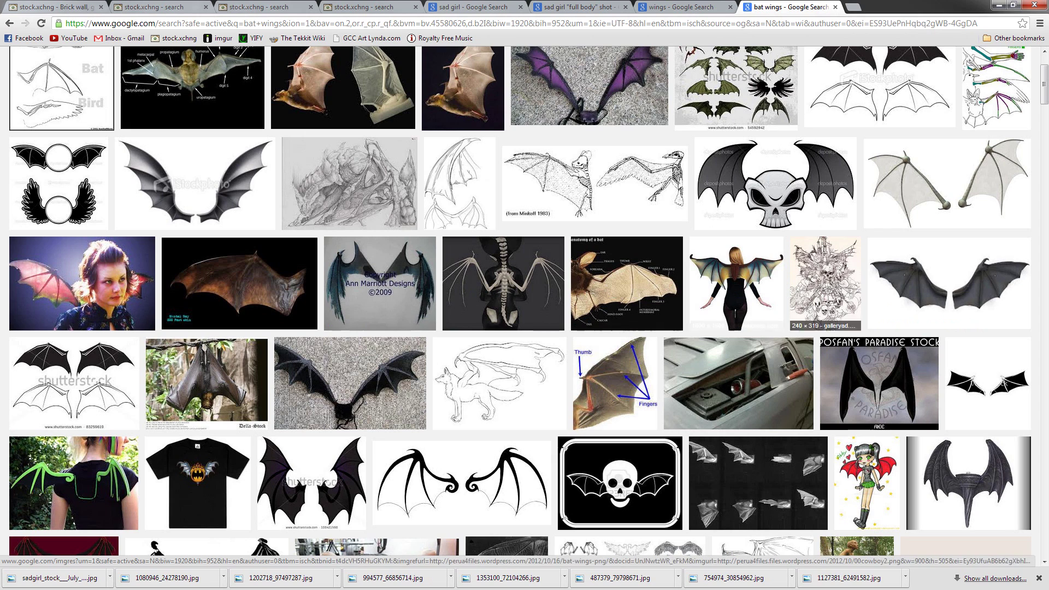
pyautogui.moveTo(1044, 93); pyautogui.dragTo(1046, 108)
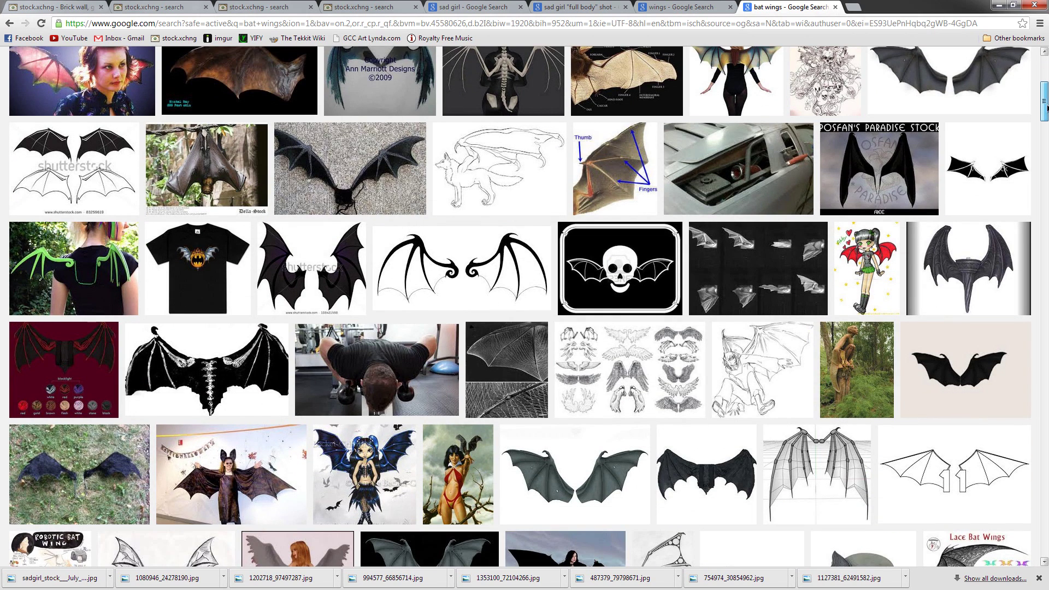
pyautogui.moveTo(1046, 107); pyautogui.dragTo(1045, 128)
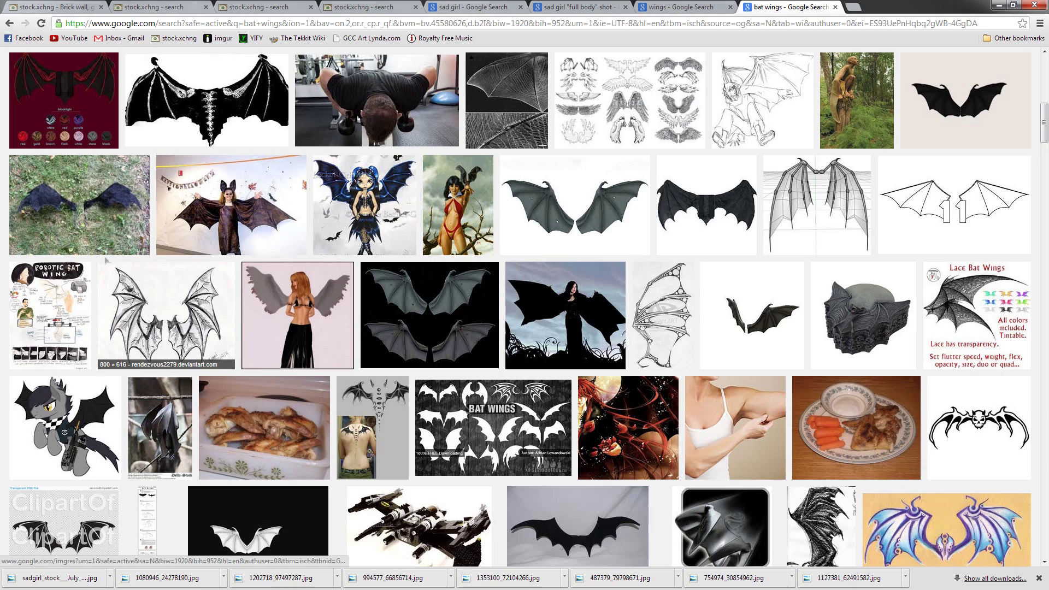
pyautogui.scroll(-2, 261, 343)
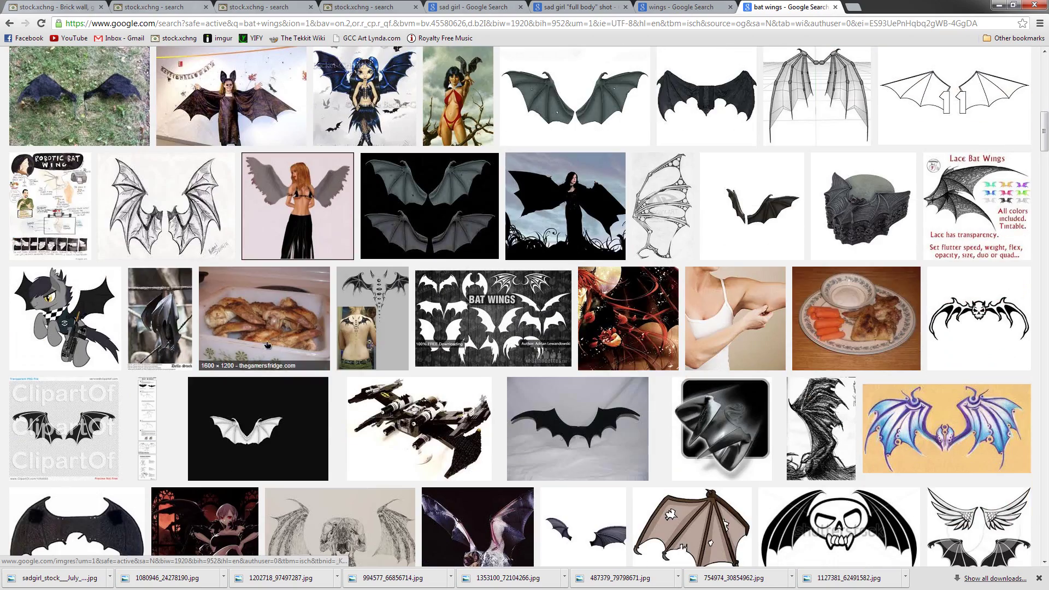
pyautogui.scroll(-2, 261, 344)
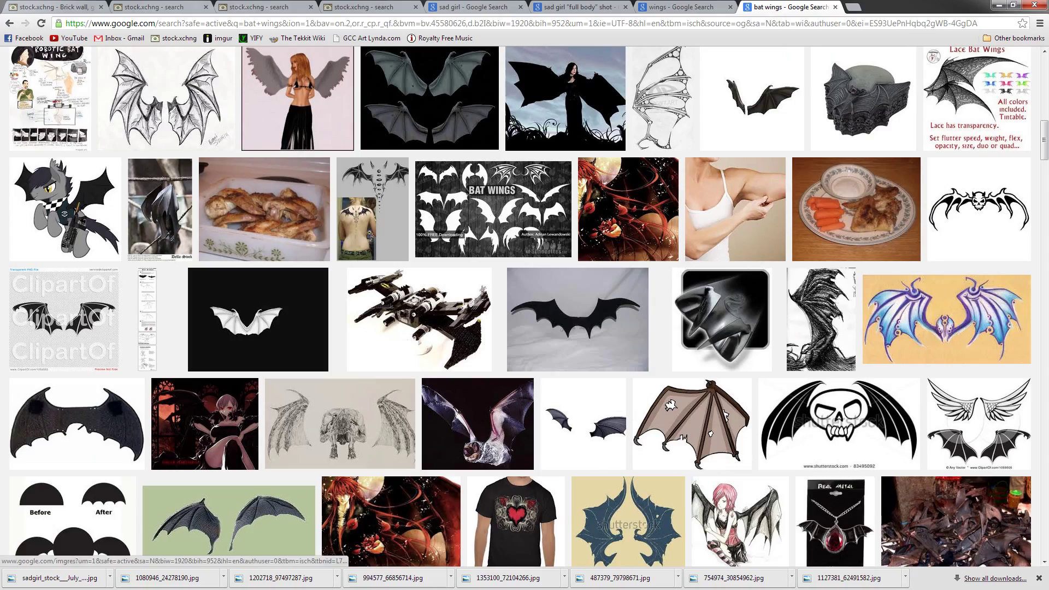
pyautogui.moveTo(1044, 154); pyautogui.dragTo(1046, 208)
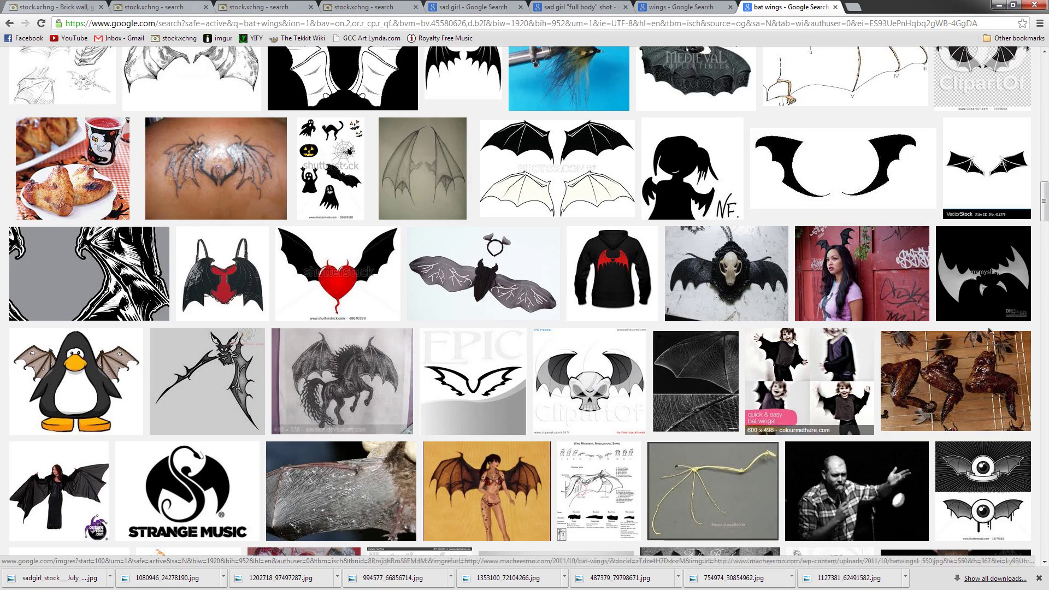
pyautogui.moveTo(1046, 207); pyautogui.dragTo(1046, 63)
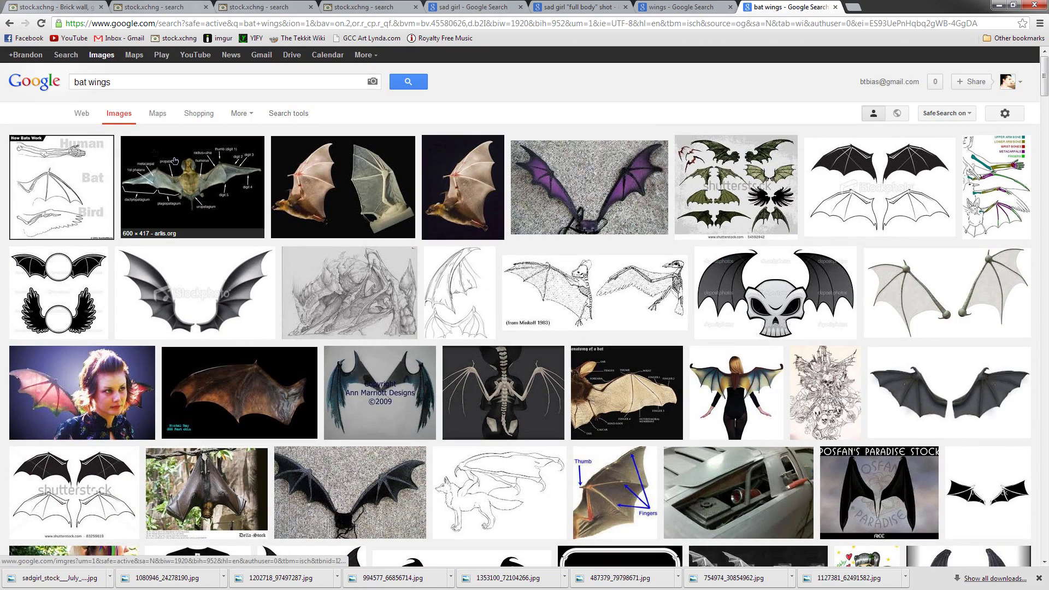
# Change the image search to devil wings
pyautogui.moveTo(86, 82); pyautogui.dragTo(48, 85)
pyautogui.write('devil')
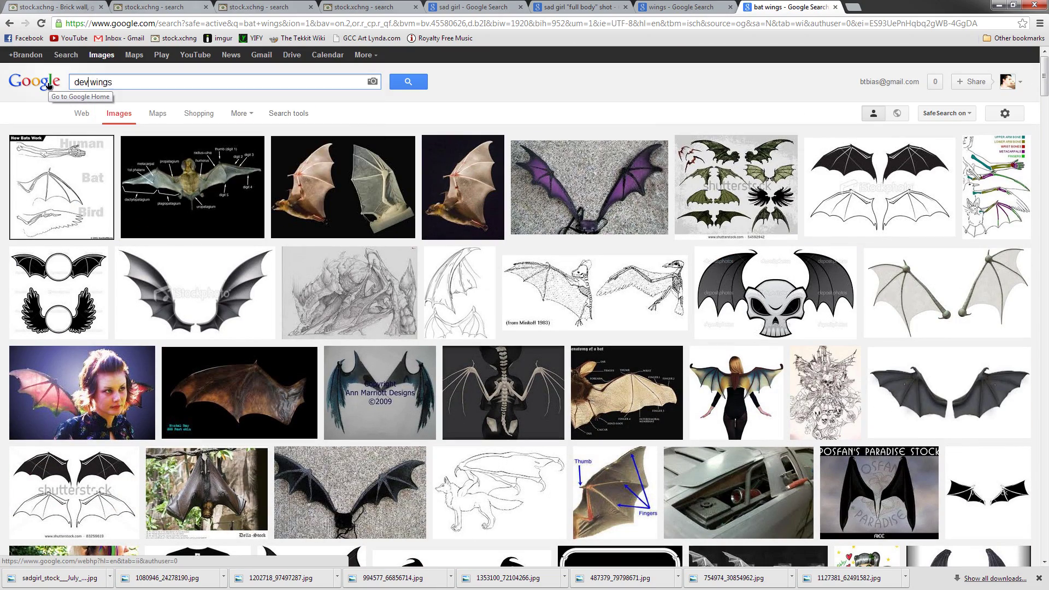
pyautogui.press('Return')
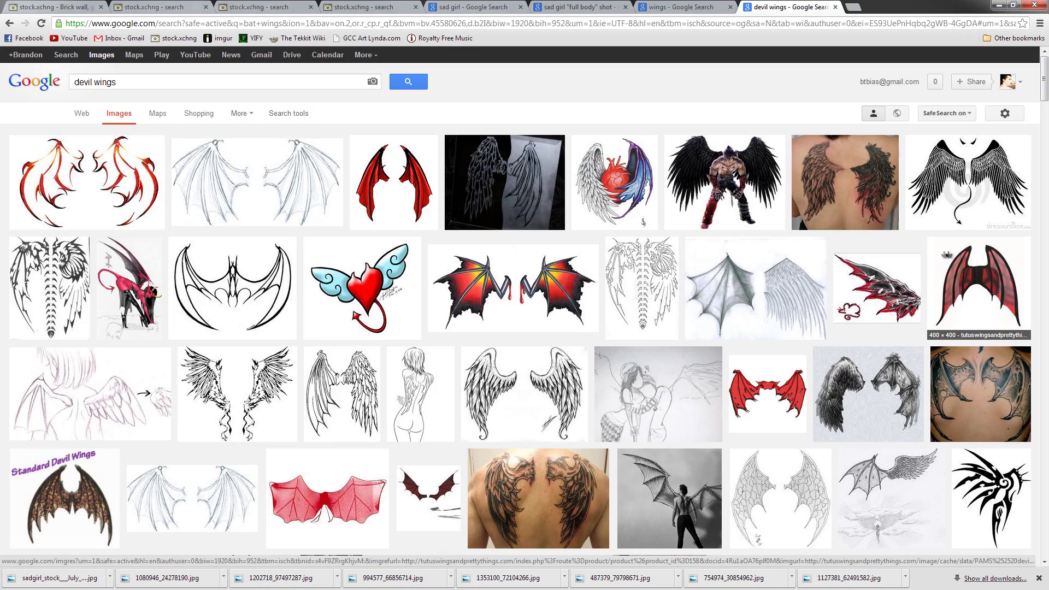
# Examine the devil wings image results for a realistic stock pair of detached wings
pyautogui.moveTo(1046, 84); pyautogui.dragTo(1046, 102)
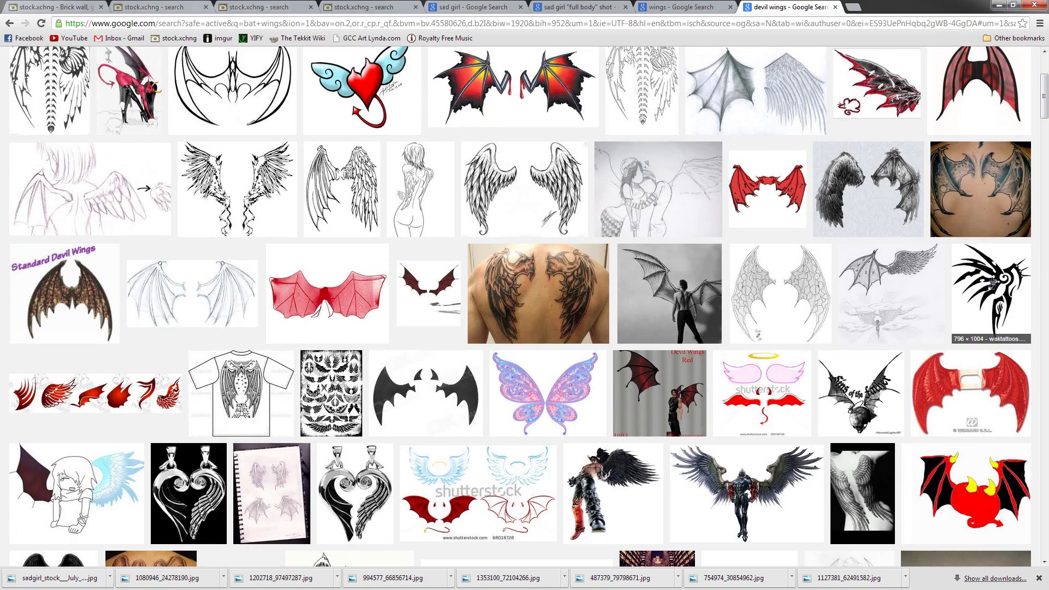
pyautogui.moveTo(1046, 98); pyautogui.dragTo(1046, 117)
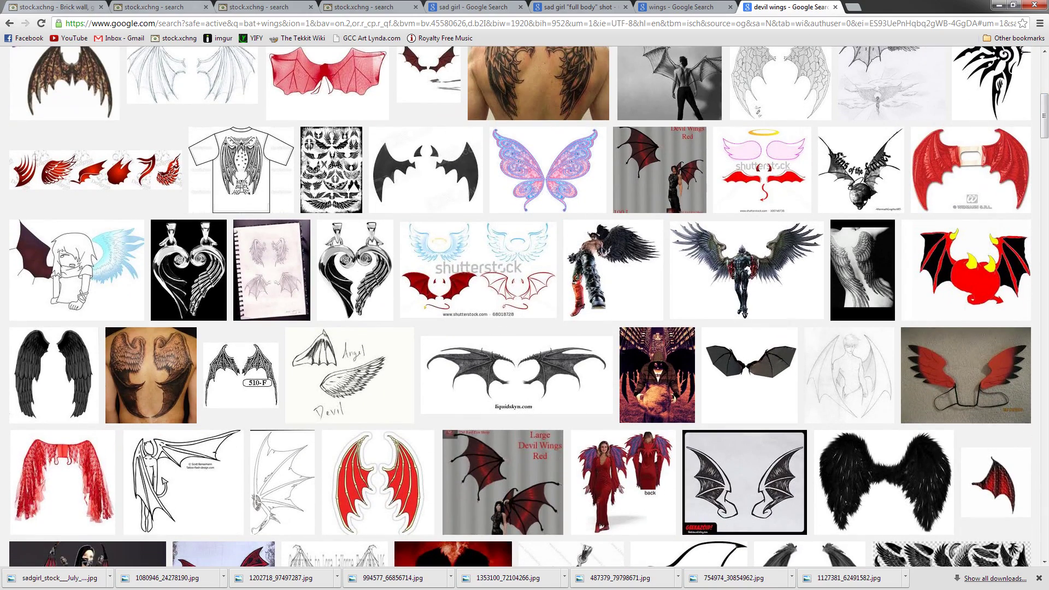
pyautogui.moveTo(1045, 115); pyautogui.dragTo(1045, 133)
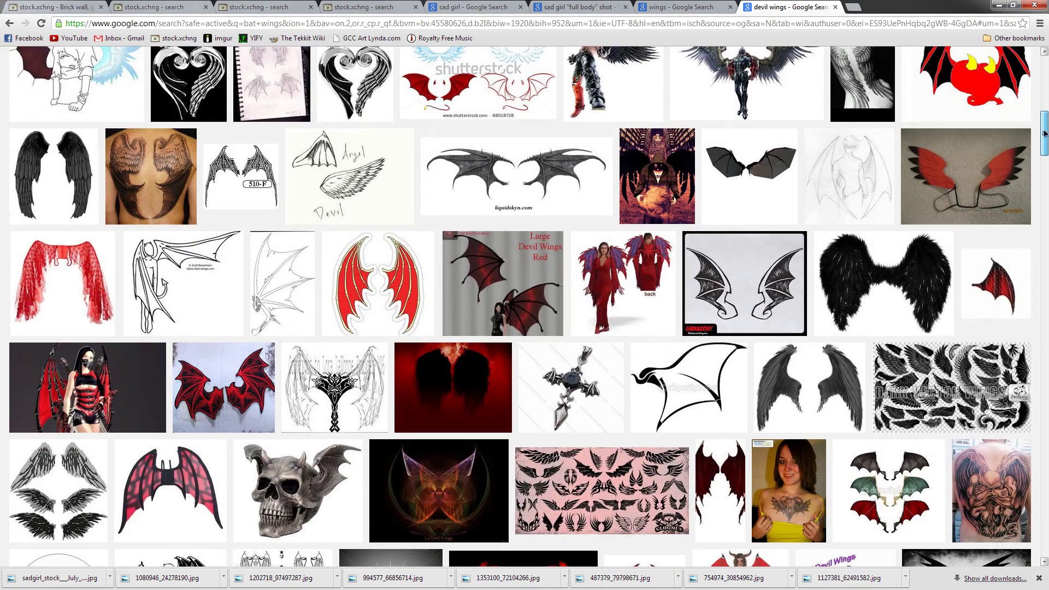
pyautogui.moveTo(1045, 153); pyautogui.dragTo(1044, 222)
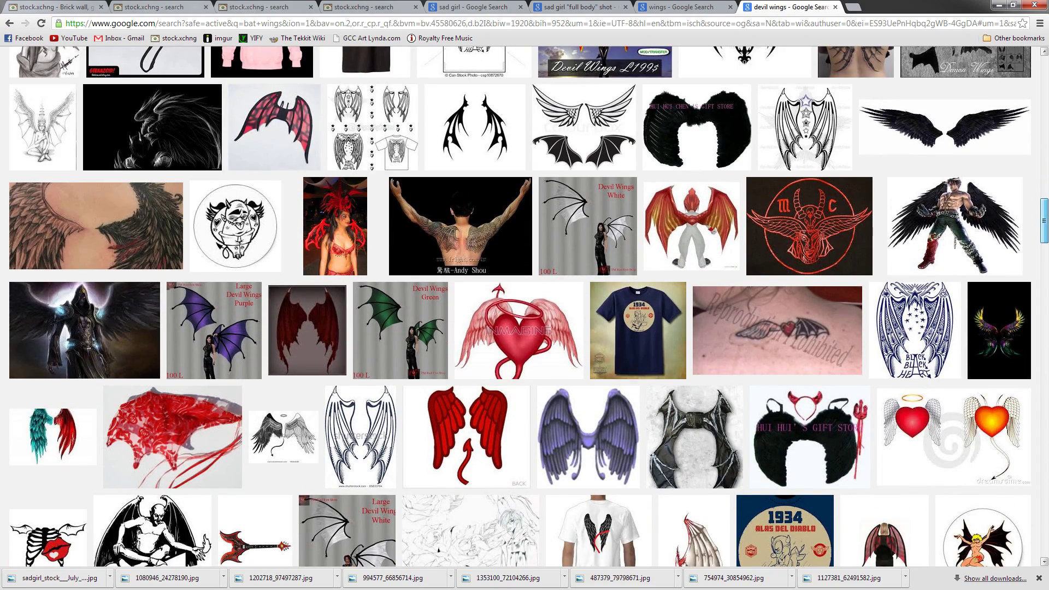
pyautogui.moveTo(1045, 221); pyautogui.dragTo(1045, 234)
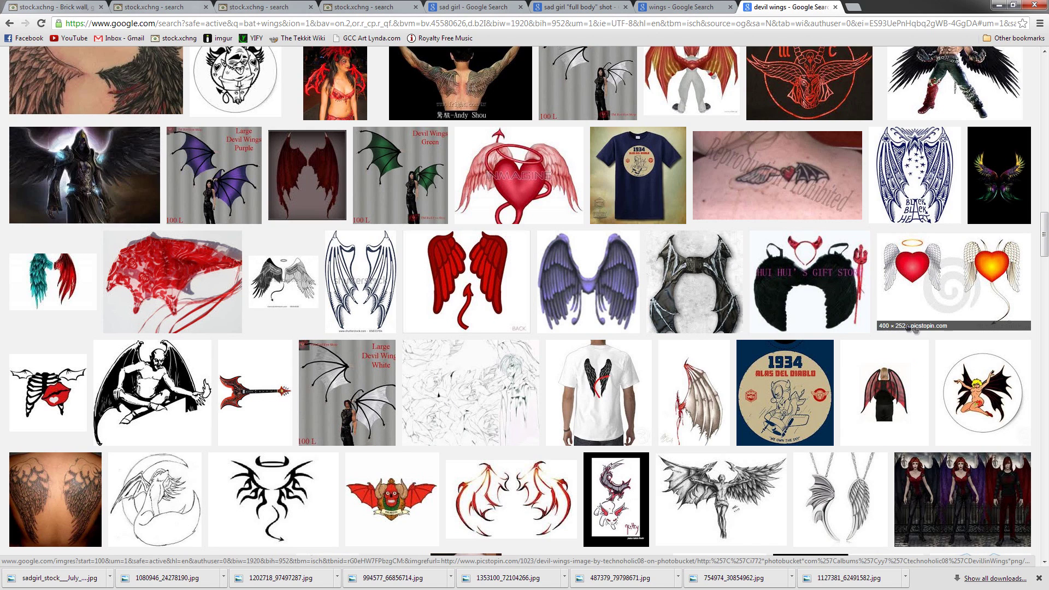
pyautogui.moveTo(1044, 235); pyautogui.dragTo(1045, 258)
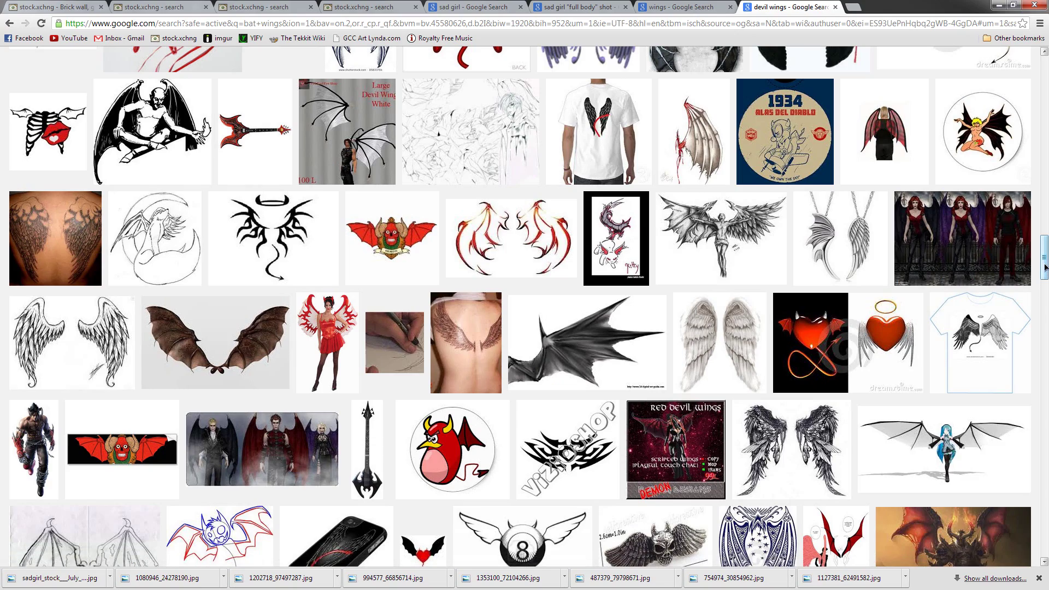
pyautogui.moveTo(1045, 267); pyautogui.dragTo(1045, 315)
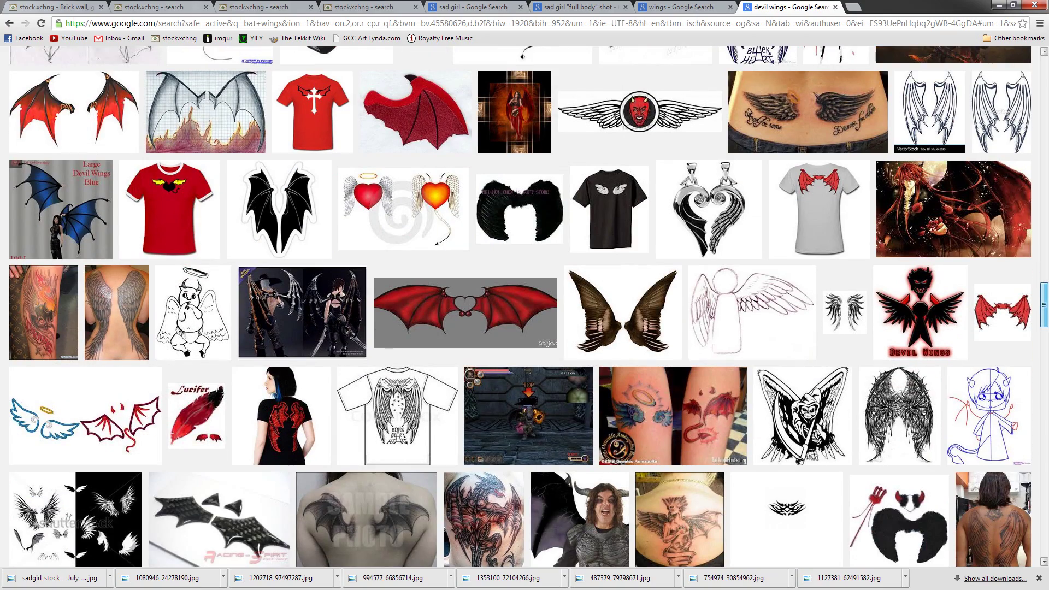
pyautogui.moveTo(1045, 307); pyautogui.dragTo(1044, 409)
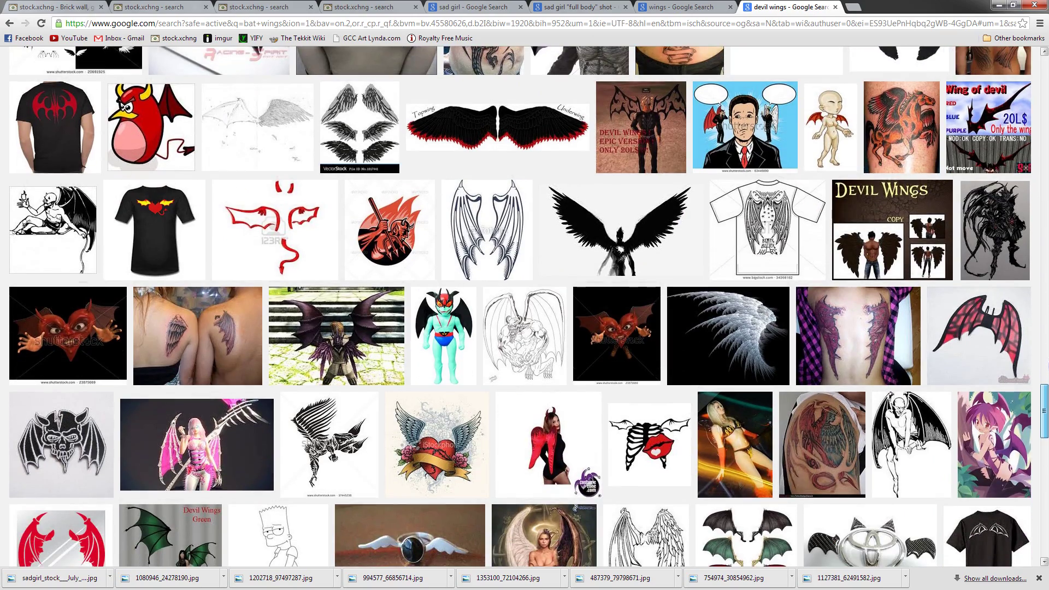
pyautogui.scroll(-5, 1045, 404)
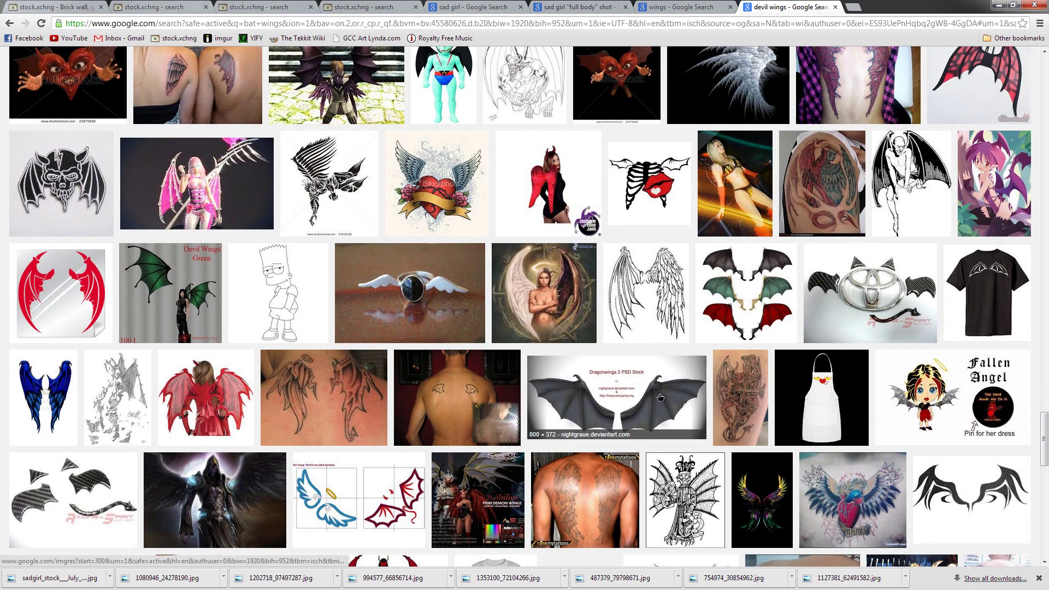
# Open the source page of the Dragonwings 2 PSD Stock image result and download the zipped file
pyautogui.click(648, 405)
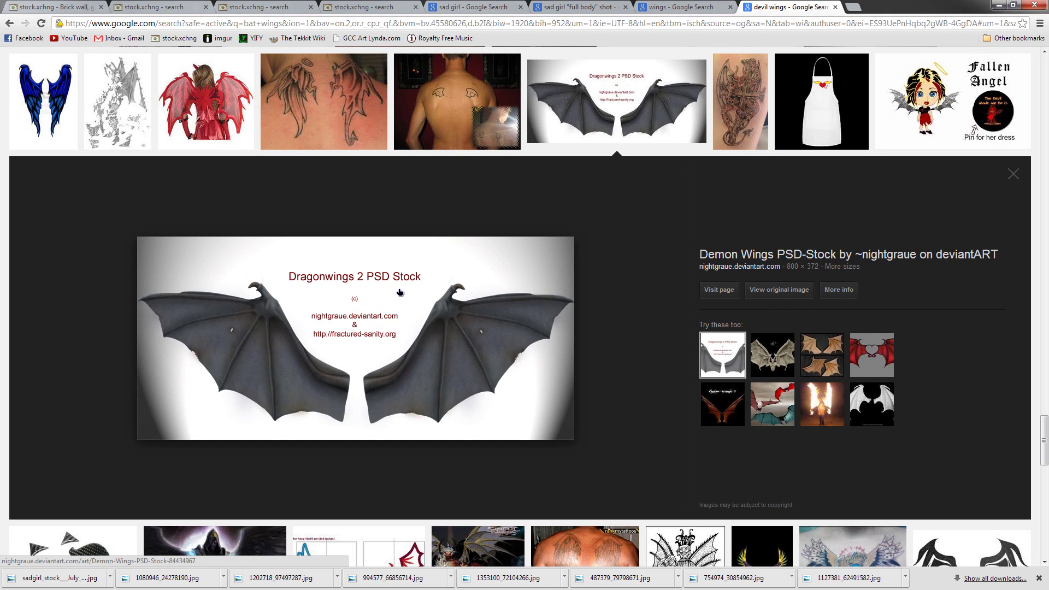
pyautogui.click(780, 311)
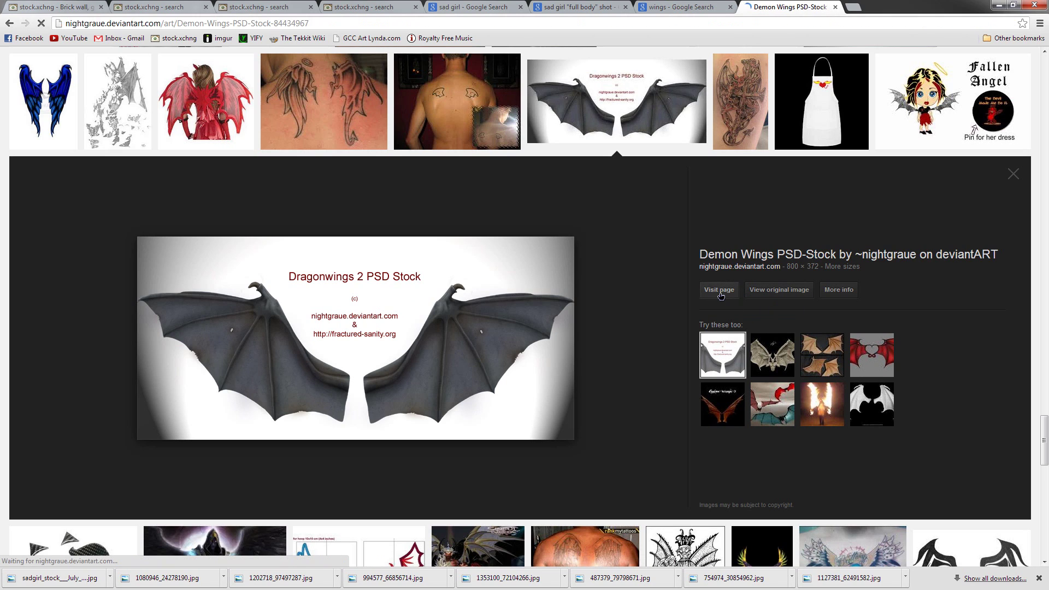
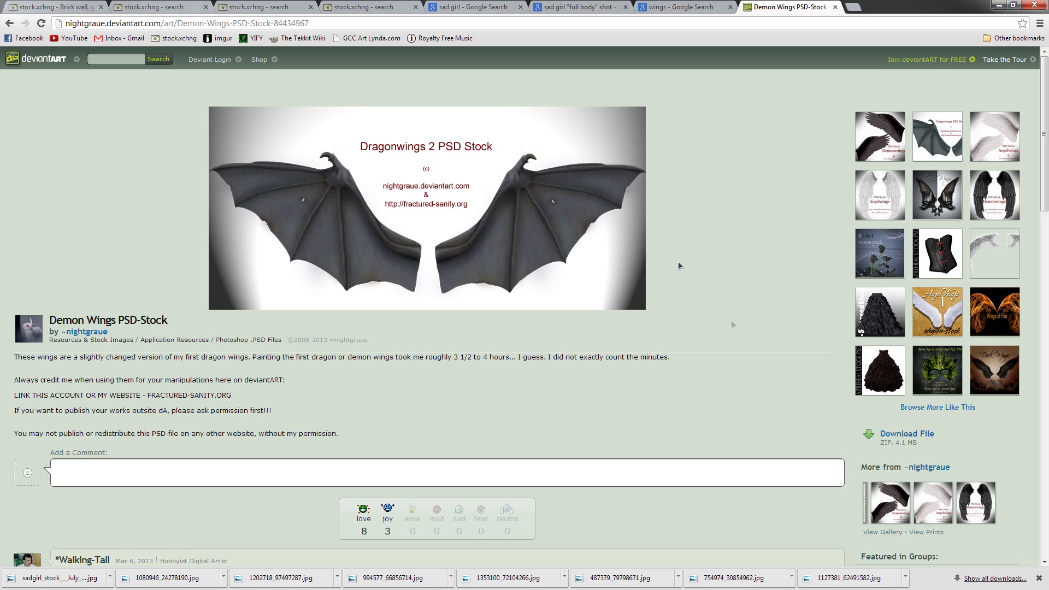
pyautogui.click(902, 434)
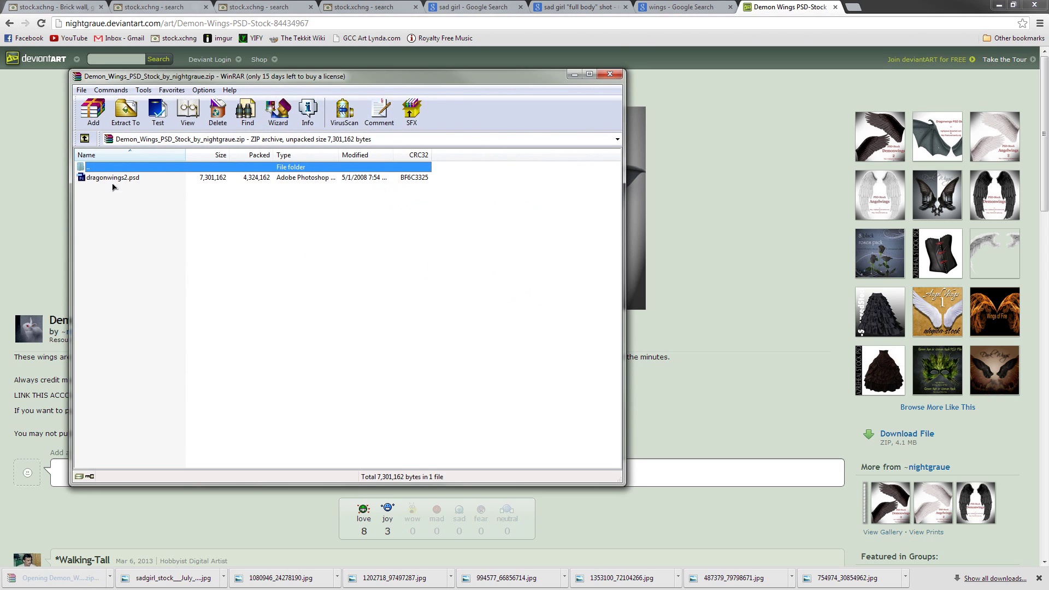
# Open dragonwings2.psd from the archive in Photoshop with its text layers updated, and check the content of the Ebene 7 Kopie layer
pyautogui.doubleClick(113, 180)
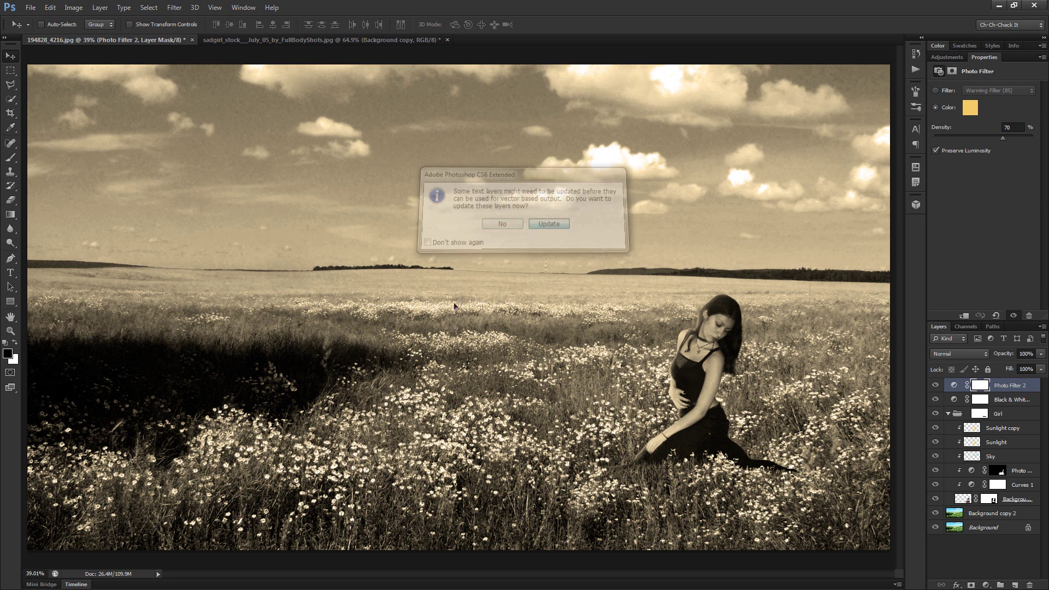
pyautogui.click(549, 225)
pyautogui.click(981, 397)
pyautogui.click(935, 397)
pyautogui.click(936, 397)
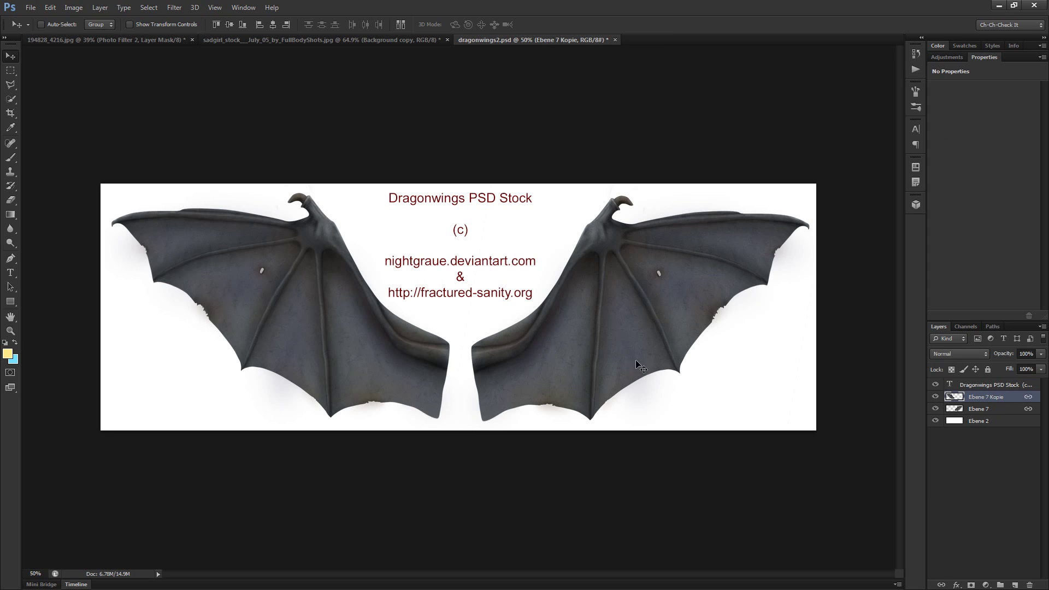
# Copy both wing layers, Ebene 7 and Ebene 7 Kopie, from dragonwings2.psd into the 194828_4216.jpg document
pyautogui.scroll(4, 639, 364)
pyautogui.click(983, 415)
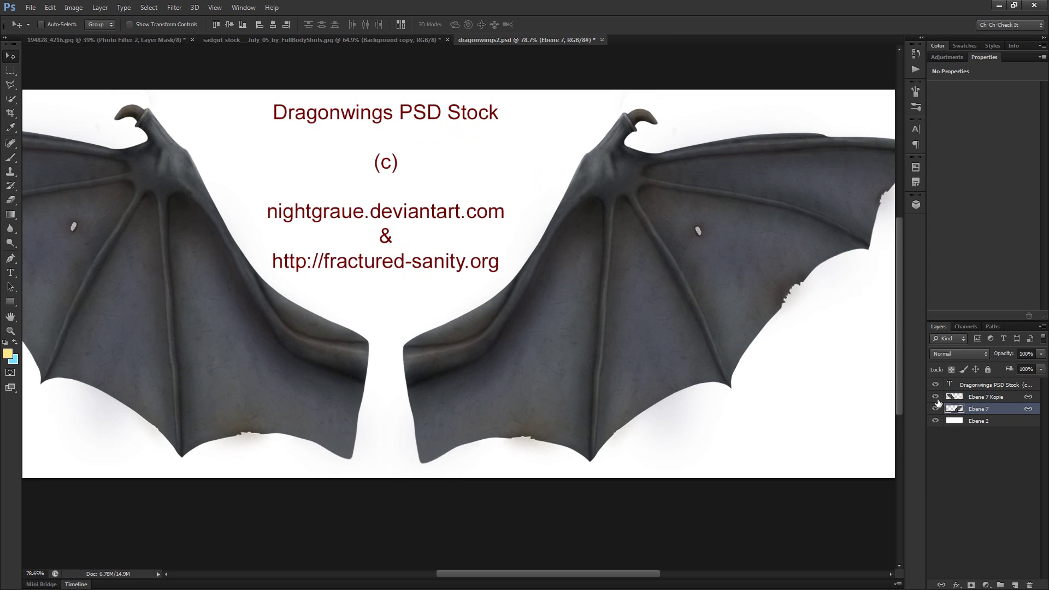
pyautogui.click(983, 401)
pyautogui.moveTo(616, 379); pyautogui.dragTo(563, 325)
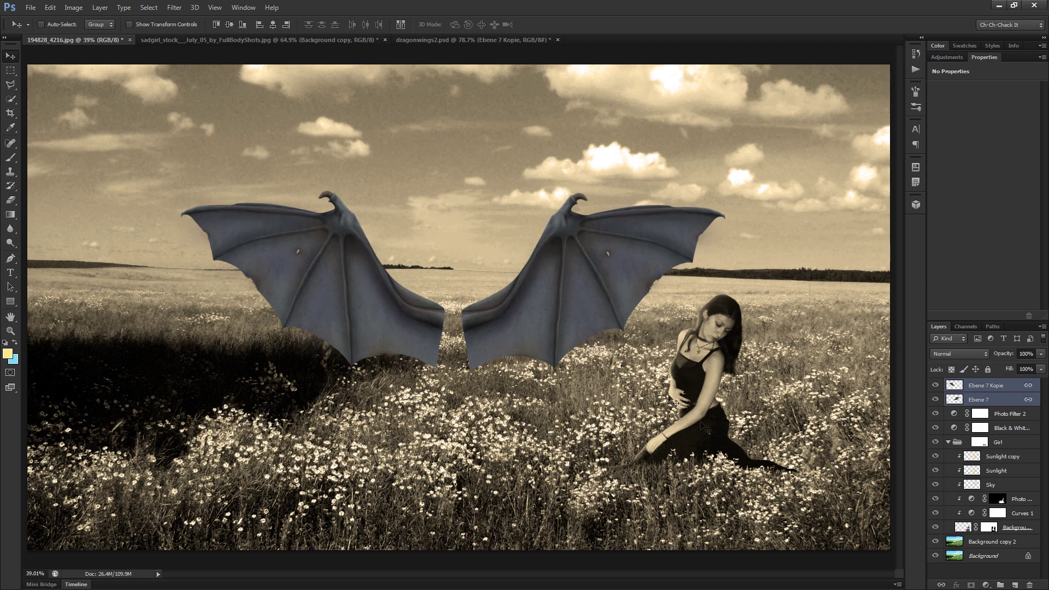
# Shift the wings toward the girl and place both wing layers beneath her masked layer at the bottom of the Girl group
pyautogui.moveTo(457, 405); pyautogui.dragTo(529, 414)
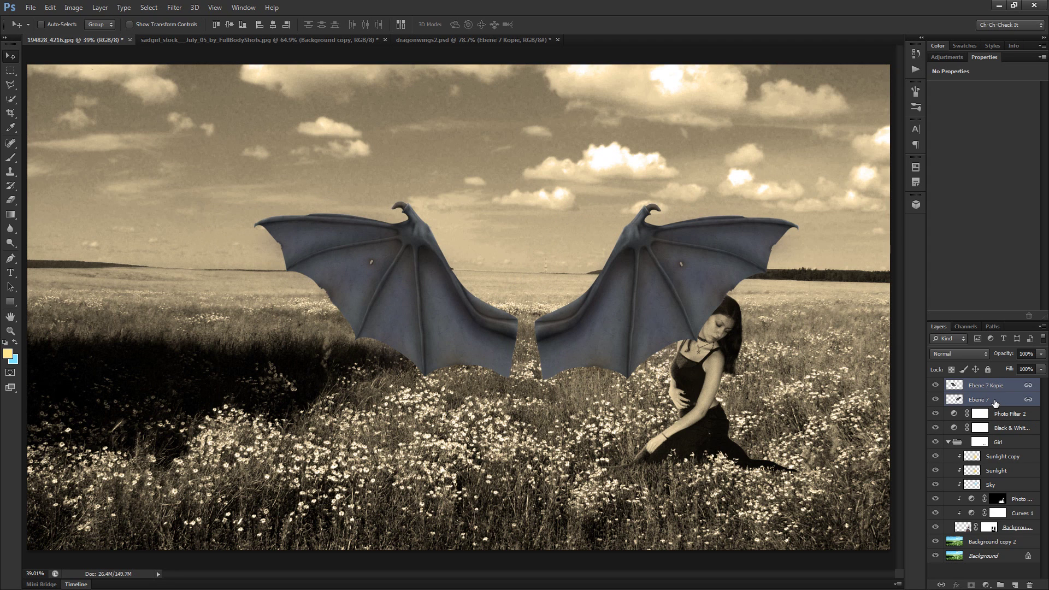
pyautogui.moveTo(995, 403); pyautogui.dragTo(1007, 536)
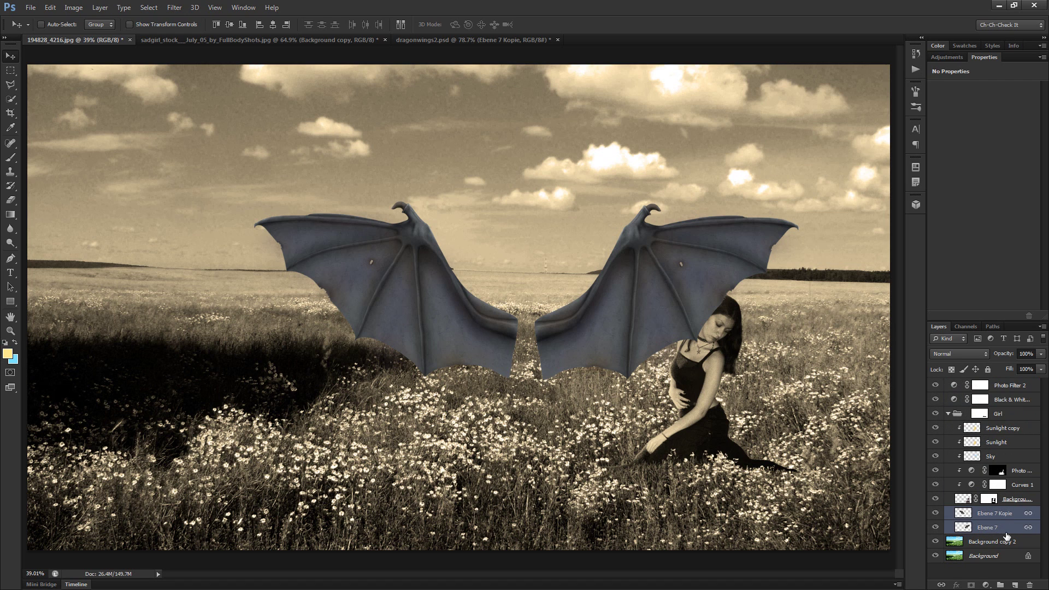
# Unlink the Ebene 7 Kopie and Ebene 7 wing layers so each wing moves on its own
pyautogui.click(1029, 516)
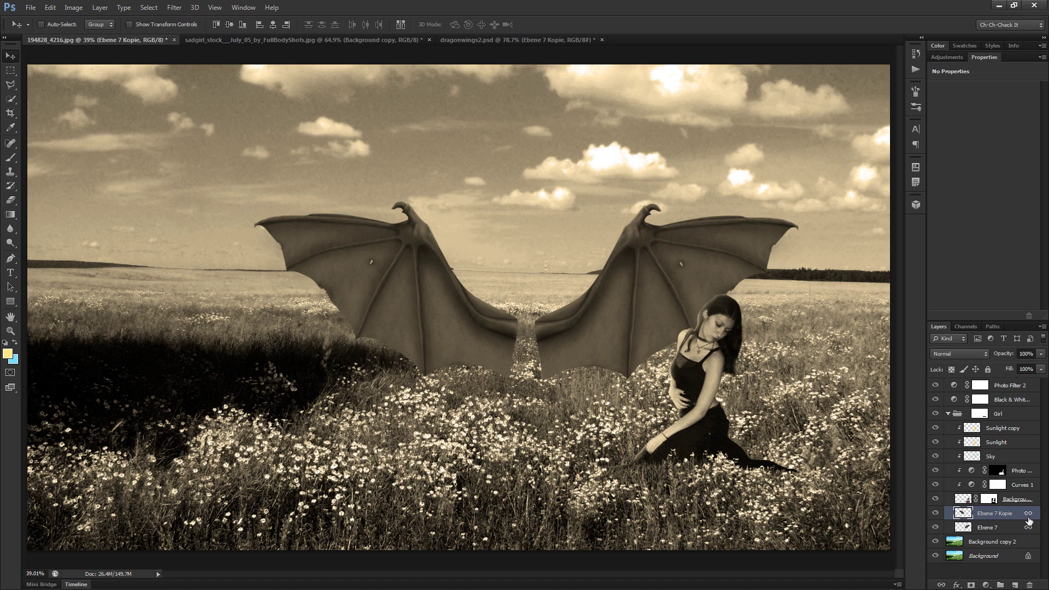
pyautogui.rightClick(1022, 514)
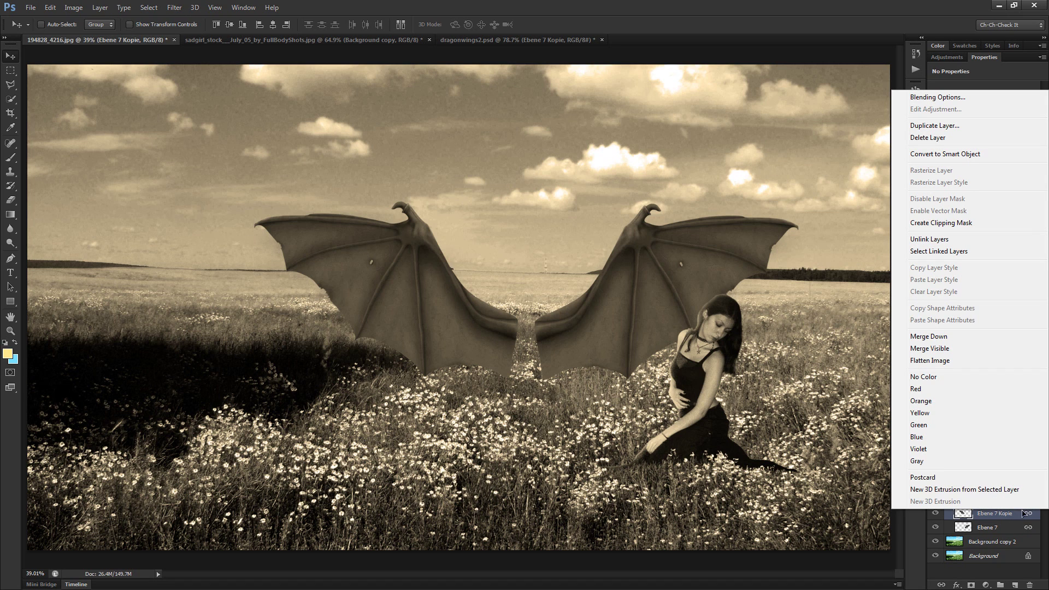
pyautogui.click(945, 239)
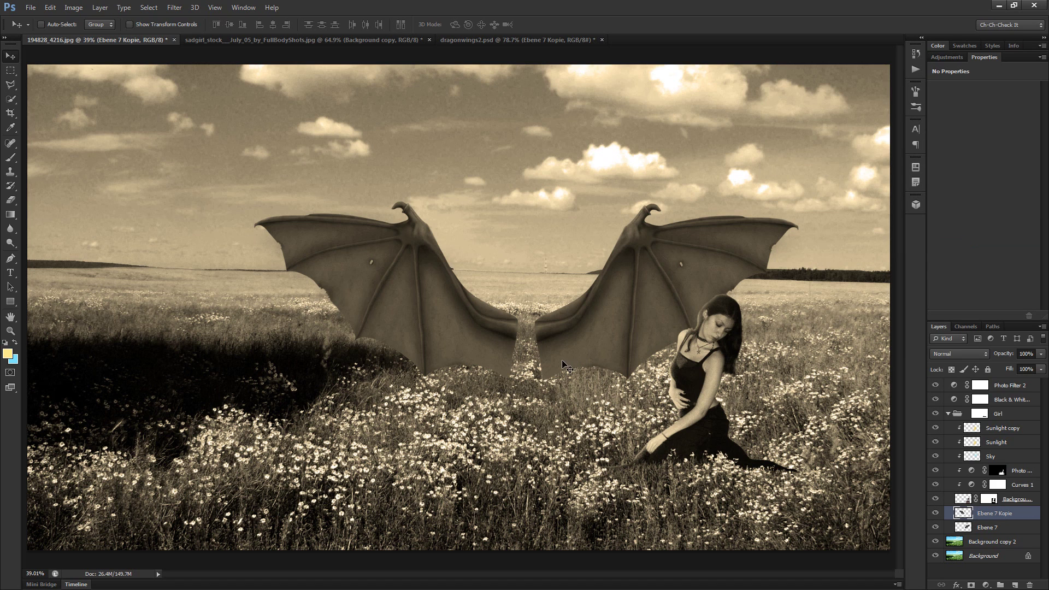
# Hide Ebene 7 Kopie and move the Ebene 7 wing behind the girl's back, extending past the photo's right edge
pyautogui.click(936, 513)
pyautogui.click(936, 514)
pyautogui.click(936, 514)
pyautogui.click(989, 528)
pyautogui.moveTo(621, 416); pyautogui.dragTo(749, 444)
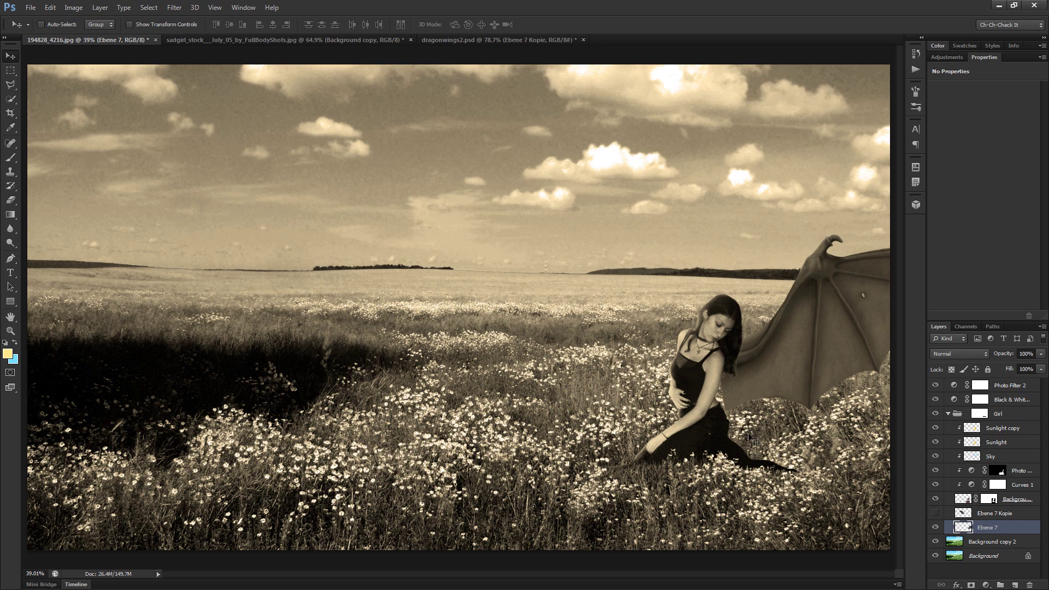
pyautogui.hotkey('ctrl', 't')
pyautogui.scroll(-2, 805, 369)
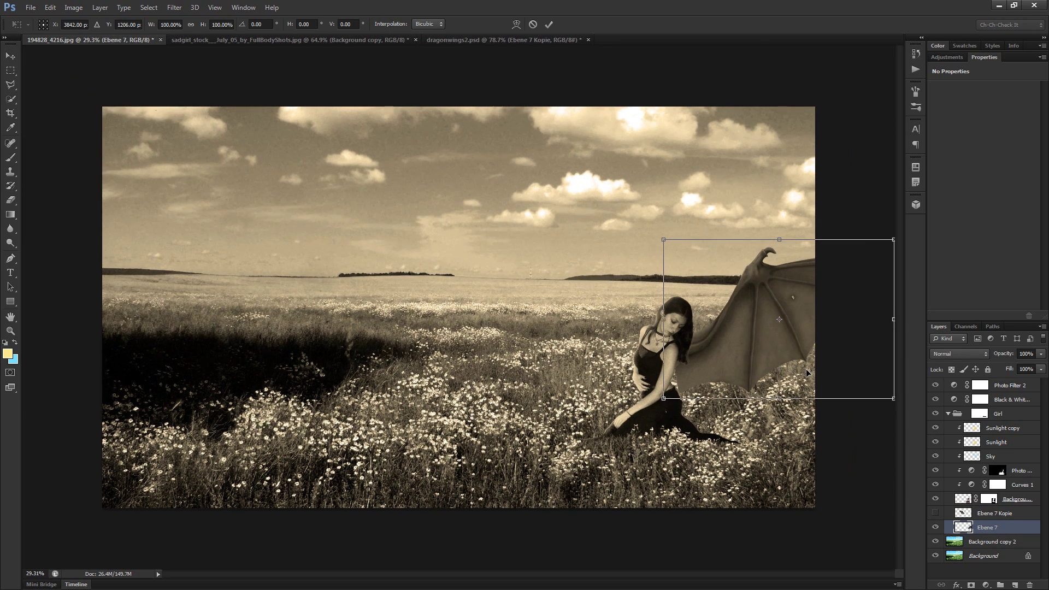
pyautogui.scroll(1, 815, 343)
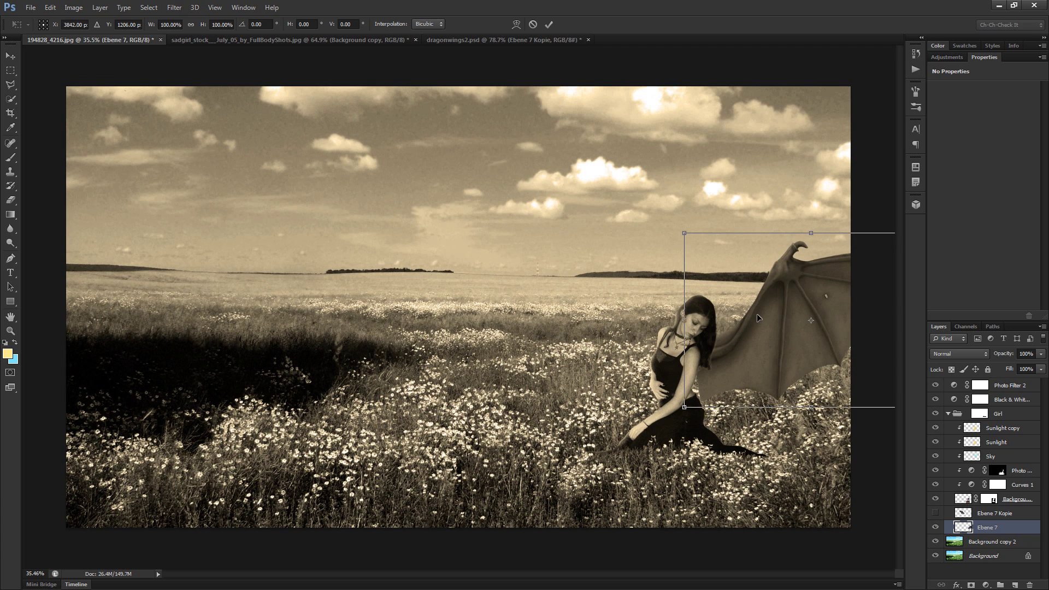
pyautogui.press('Return')
# Show Ebene 7 Kopie again and place its wing behind the girl's shoulder, opposite the Ebene 7 wing
pyautogui.click(986, 513)
pyautogui.click(936, 513)
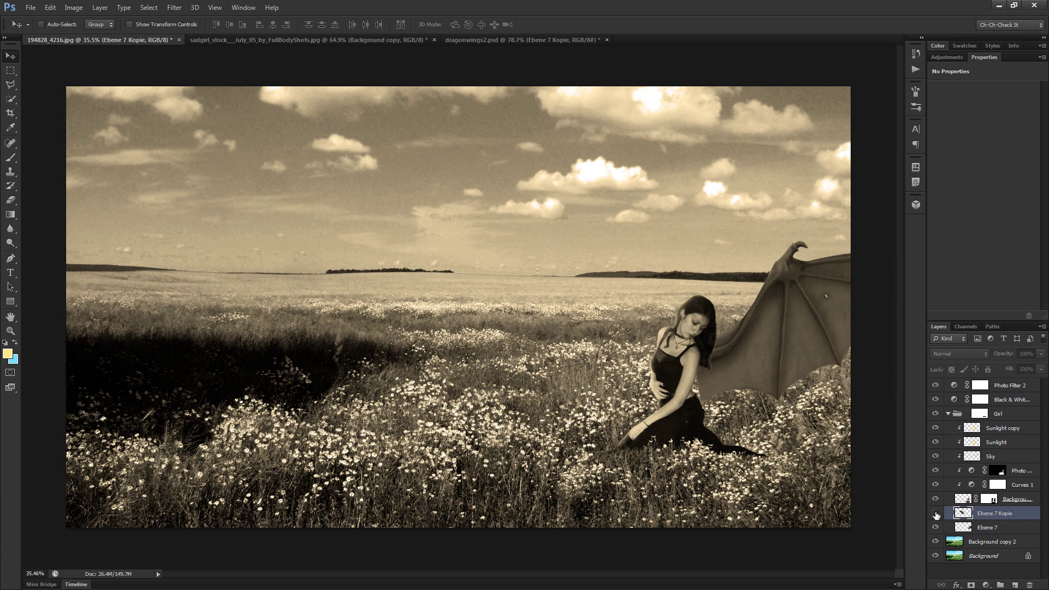
pyautogui.click(986, 527)
pyautogui.moveTo(553, 403); pyautogui.dragTo(704, 448)
# Scale both wings down together so they fit the girl's size and stay joined behind her back
pyautogui.hotkey('shift', 'alt', ']')
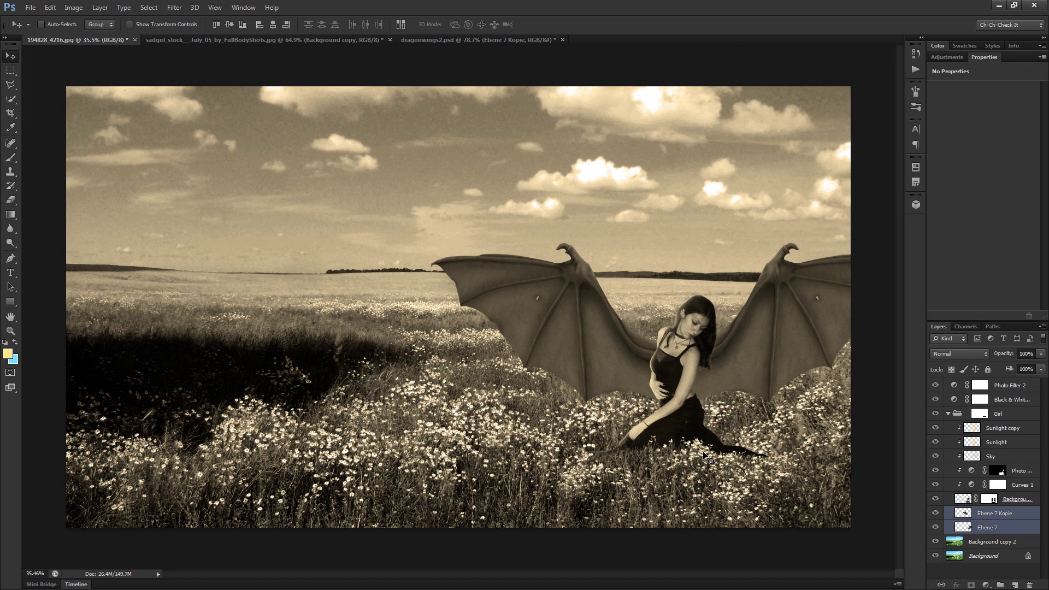
pyautogui.hotkey('ctrl', 't')
pyautogui.moveTo(426, 410); pyautogui.dragTo(490, 416)
pyautogui.press('Return')
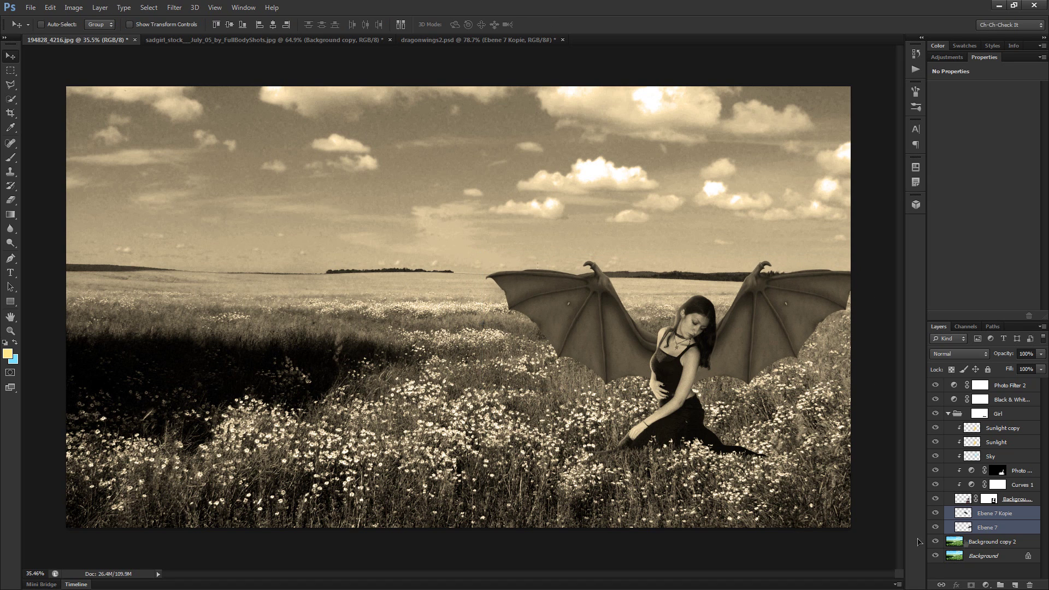
# Rename the Ebene 7 Kopie layer as Wing Left and the Ebene 7 layer as Wing Right
pyautogui.click(995, 515)
pyautogui.click(937, 513)
pyautogui.click(937, 514)
pyautogui.doubleClick(995, 513)
pyautogui.write('Wing Left')
pyautogui.press('Return')
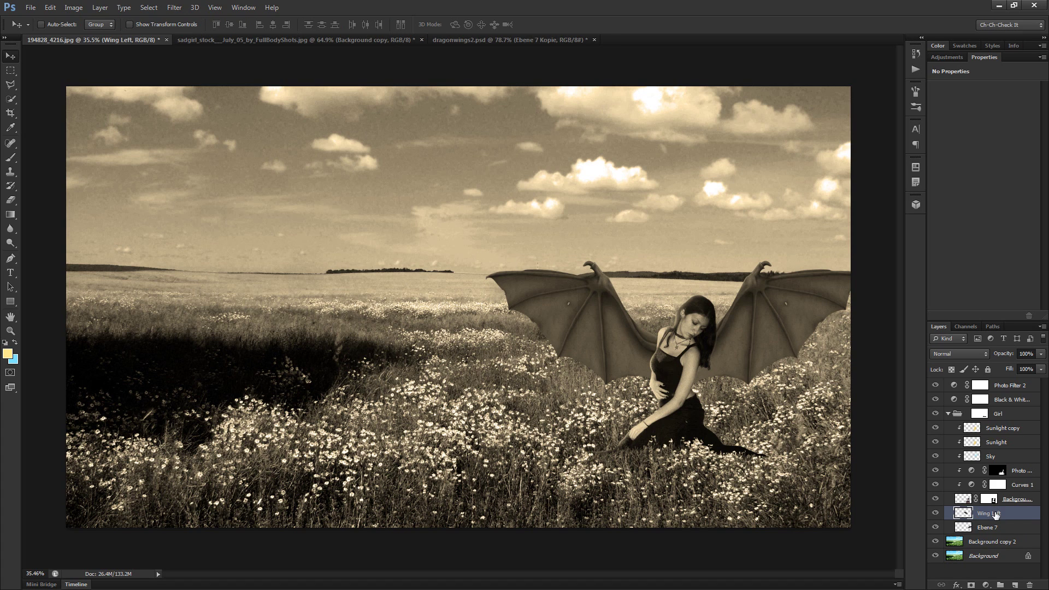
pyautogui.doubleClick(990, 527)
pyautogui.write('Wing Right')
pyautogui.press('Return')
pyautogui.hotkey('ctrl', 't')
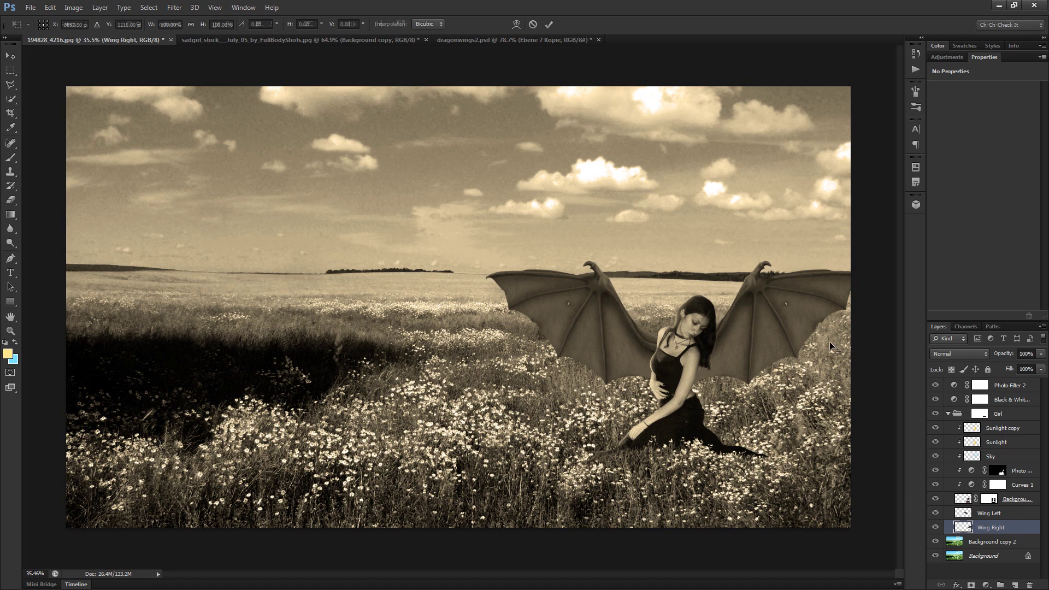
pyautogui.rightClick(786, 340)
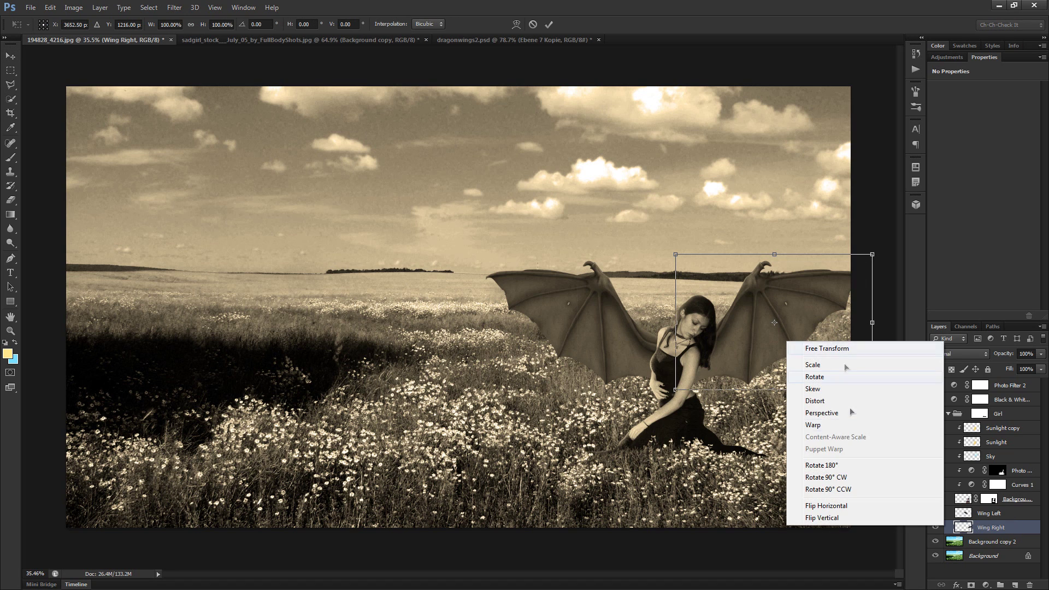
pyautogui.click(822, 413)
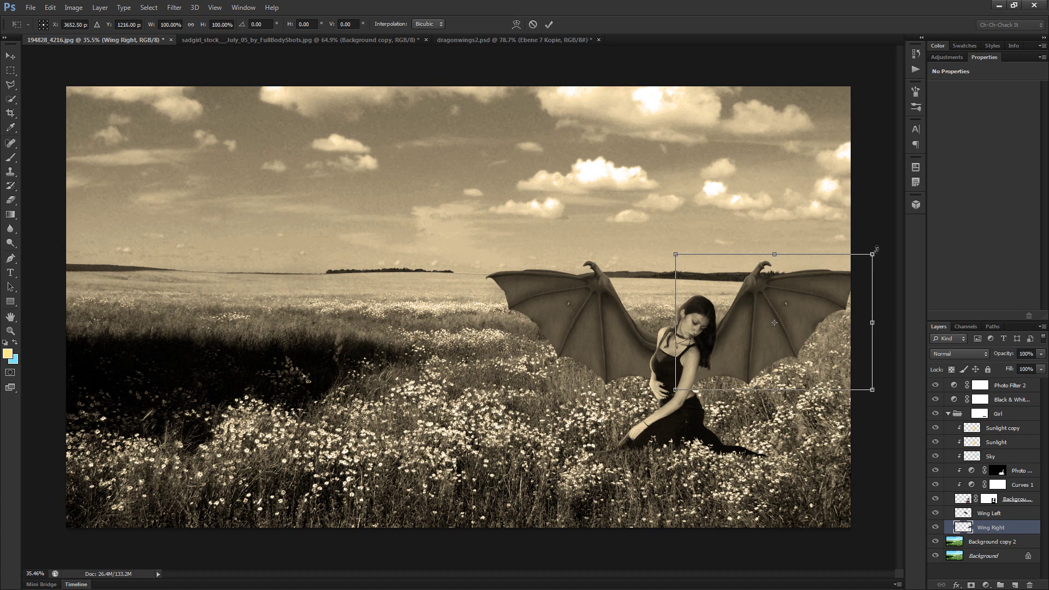
pyautogui.moveTo(872, 252)
pyautogui.mouseDown()
pyautogui.moveTo(870, 242)
pyautogui.moveTo(870, 266)
pyautogui.mouseUp()
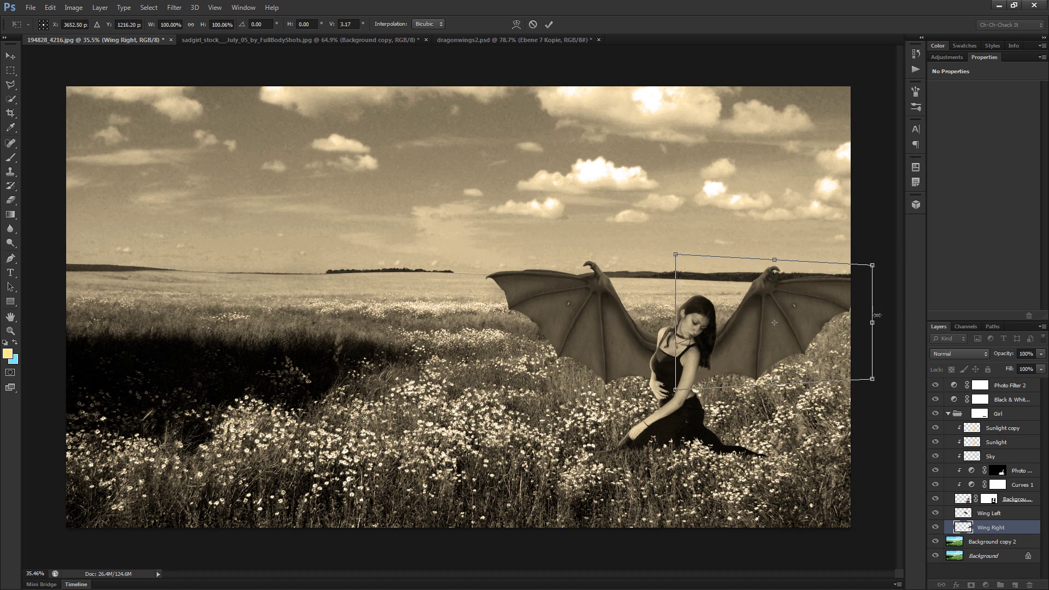
pyautogui.moveTo(856, 324); pyautogui.dragTo(855, 326)
pyautogui.press('Return')
pyautogui.click(985, 513)
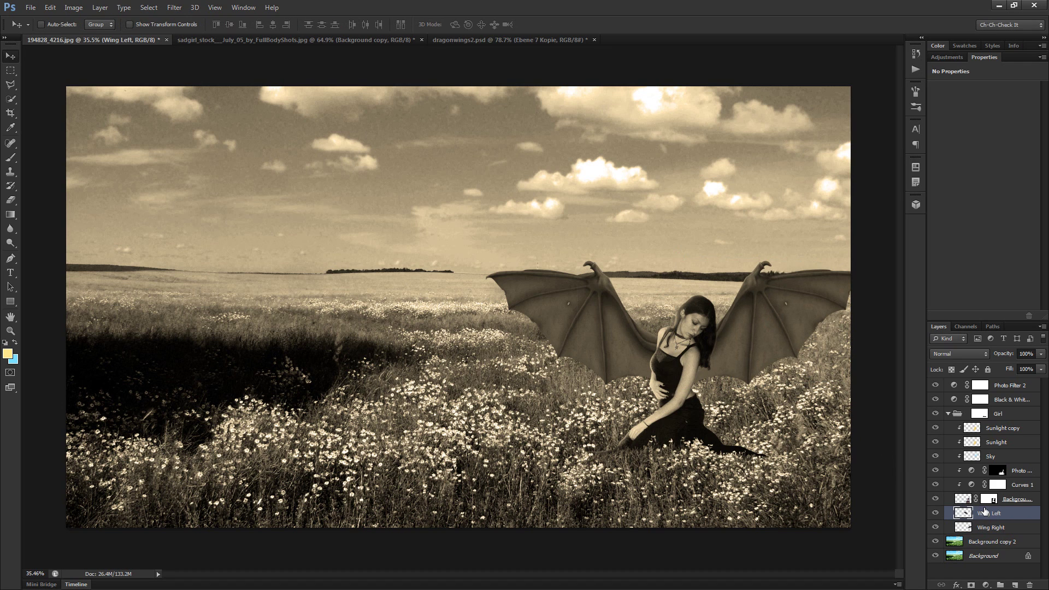
pyautogui.hotkey('ctrl', 't')
pyautogui.moveTo(483, 324); pyautogui.dragTo(497, 324)
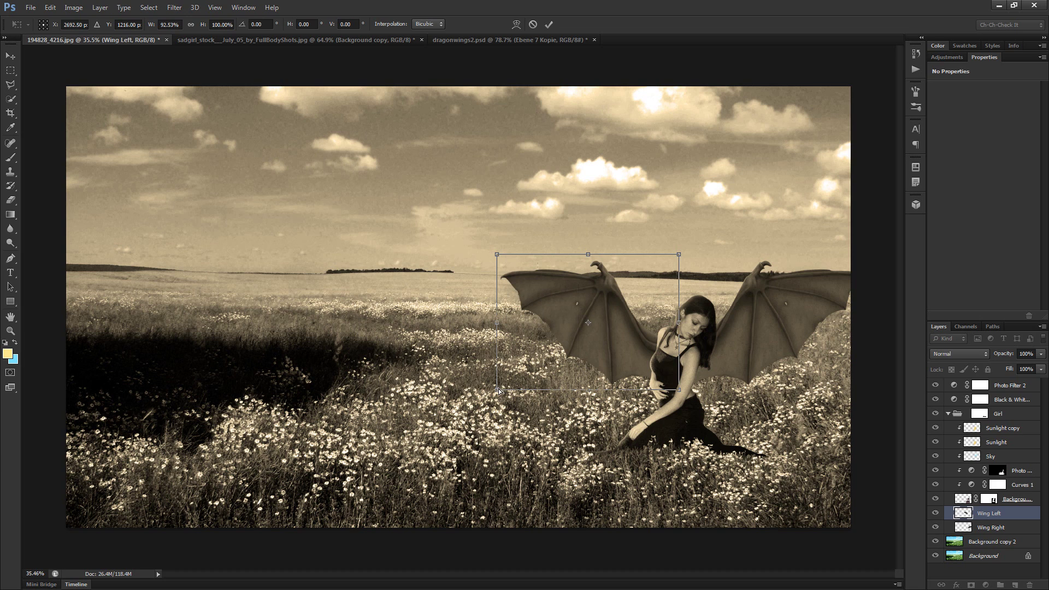
pyautogui.moveTo(499, 390); pyautogui.dragTo(498, 381)
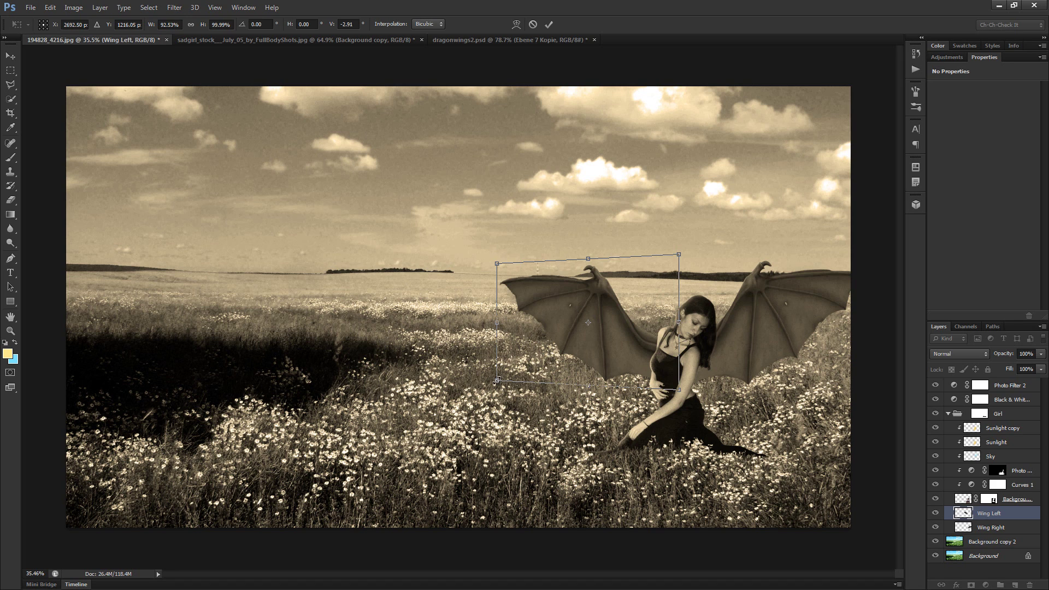
pyautogui.moveTo(495, 324)
pyautogui.mouseDown()
pyautogui.moveTo(476, 325)
pyautogui.moveTo(488, 327)
pyautogui.mouseUp()
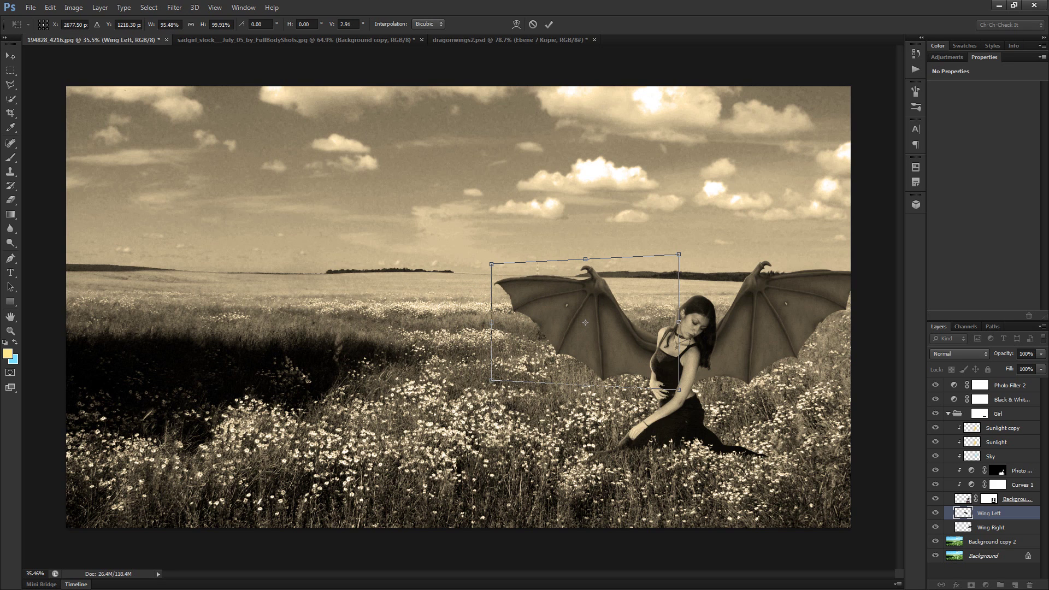
pyautogui.moveTo(492, 384)
pyautogui.keyDown('ctrl'); pyautogui.keyDown('alt'); pyautogui.keyDown('shift'); pyautogui.mouseDown()
pyautogui.moveTo(502, 399)
pyautogui.moveTo(493, 374)
pyautogui.mouseUp(); pyautogui.keyUp('shift'); pyautogui.keyUp('alt'); pyautogui.keyUp('ctrl')
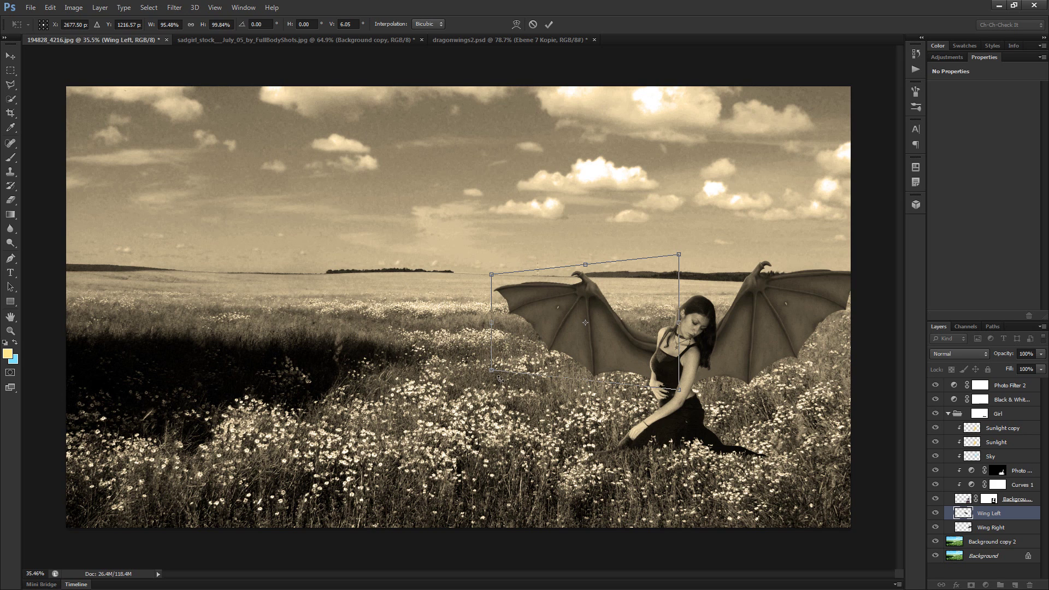
pyautogui.keyDown('ctrl'); pyautogui.keyDown('shift'); pyautogui.moveTo(493, 373); pyautogui.dragTo(532, 377); pyautogui.keyUp('shift'); pyautogui.keyUp('ctrl')
pyautogui.press('Return')
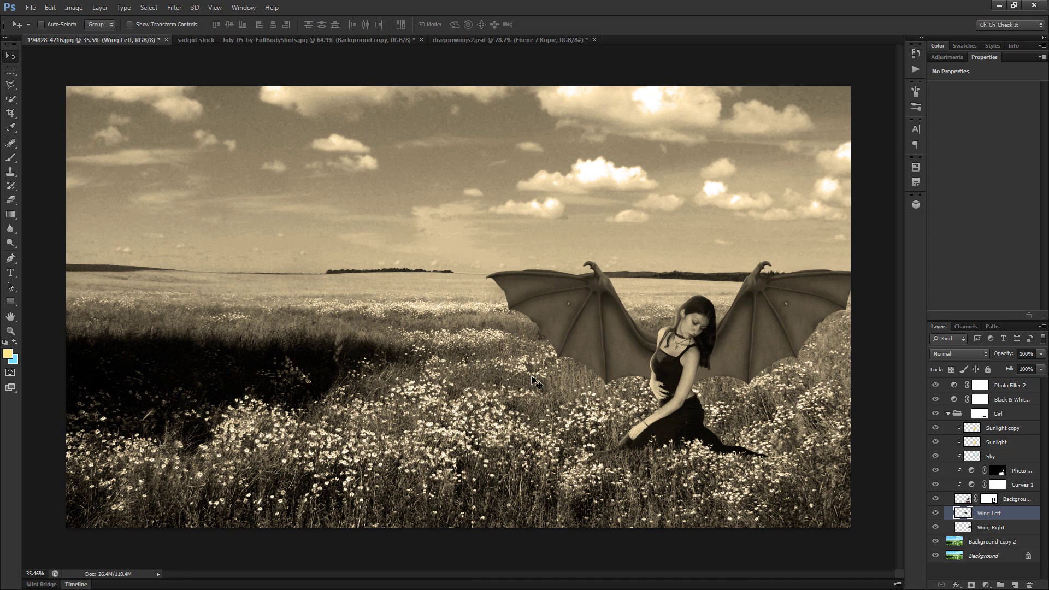
# Narrow Wing Left to about 85% width, taper its outer edge in perspective, and compare it with the original shape
pyautogui.hotkey('ctrl', 't')
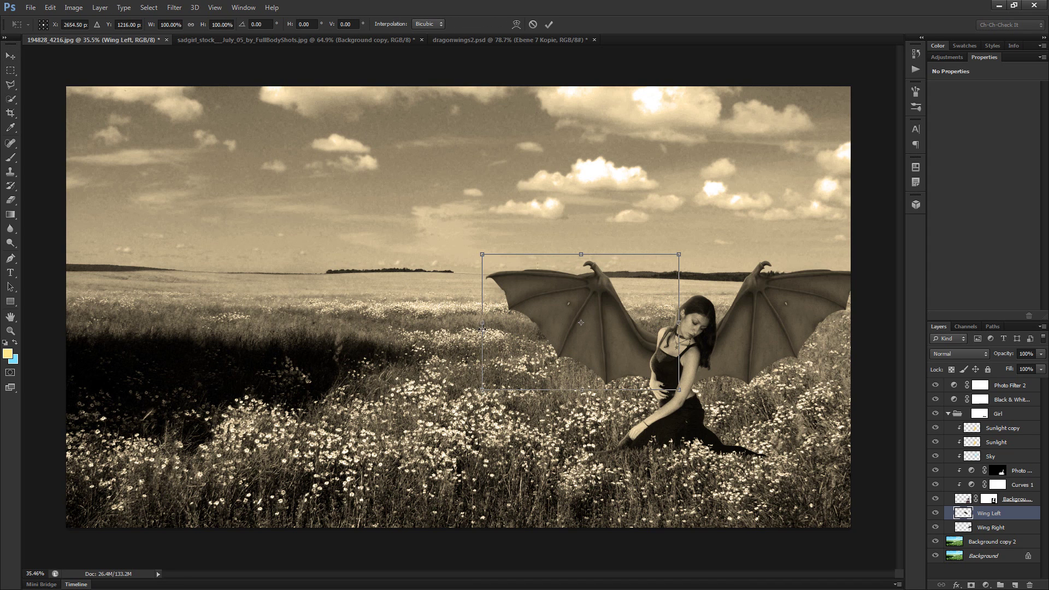
pyautogui.moveTo(484, 328); pyautogui.dragTo(496, 327)
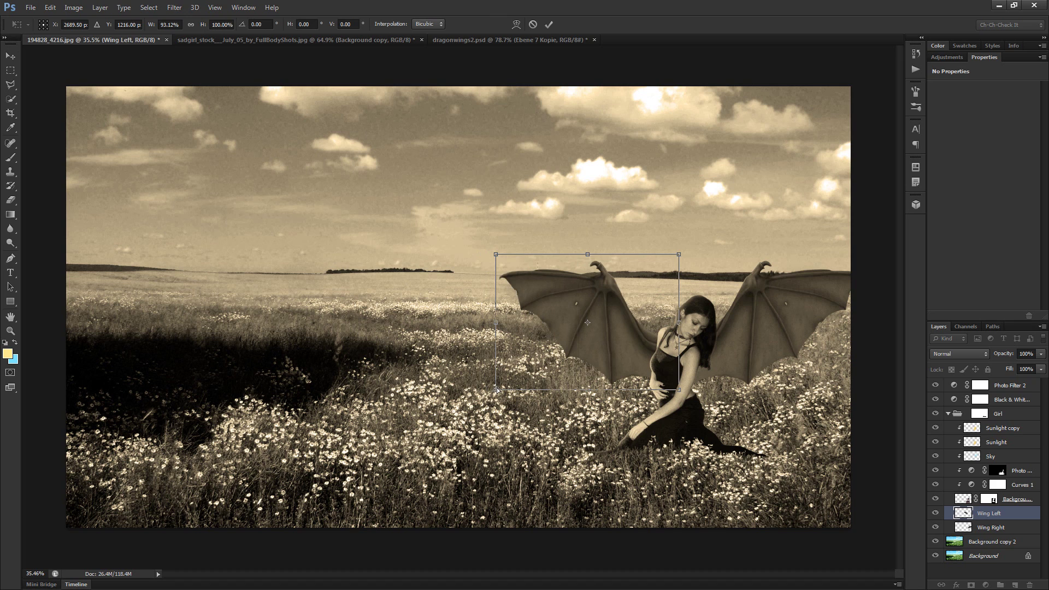
pyautogui.moveTo(501, 381); pyautogui.dragTo(502, 376)
pyautogui.moveTo(497, 325); pyautogui.dragTo(512, 326)
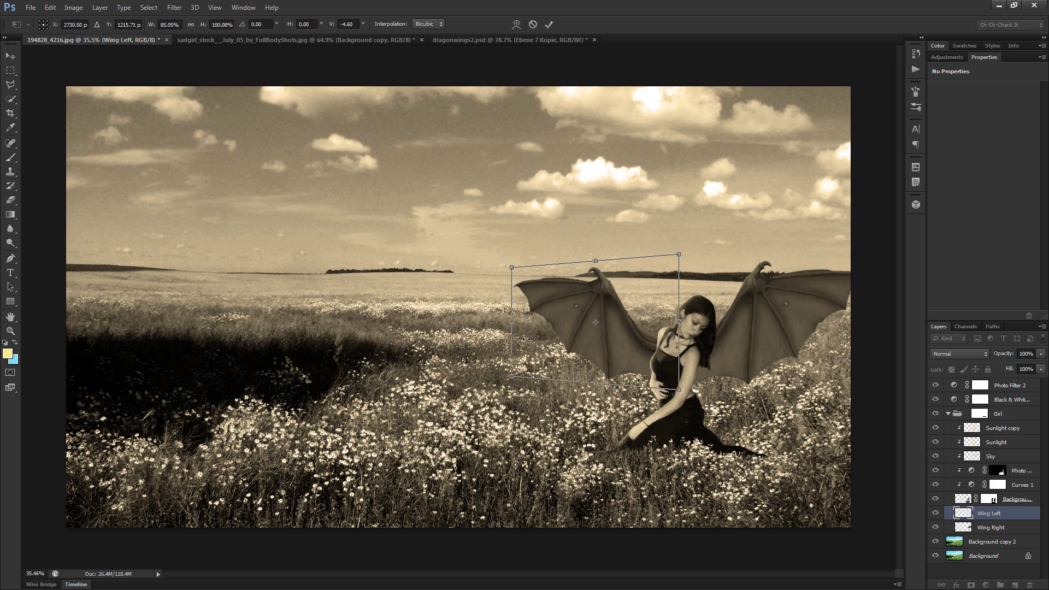
pyautogui.press('Return')
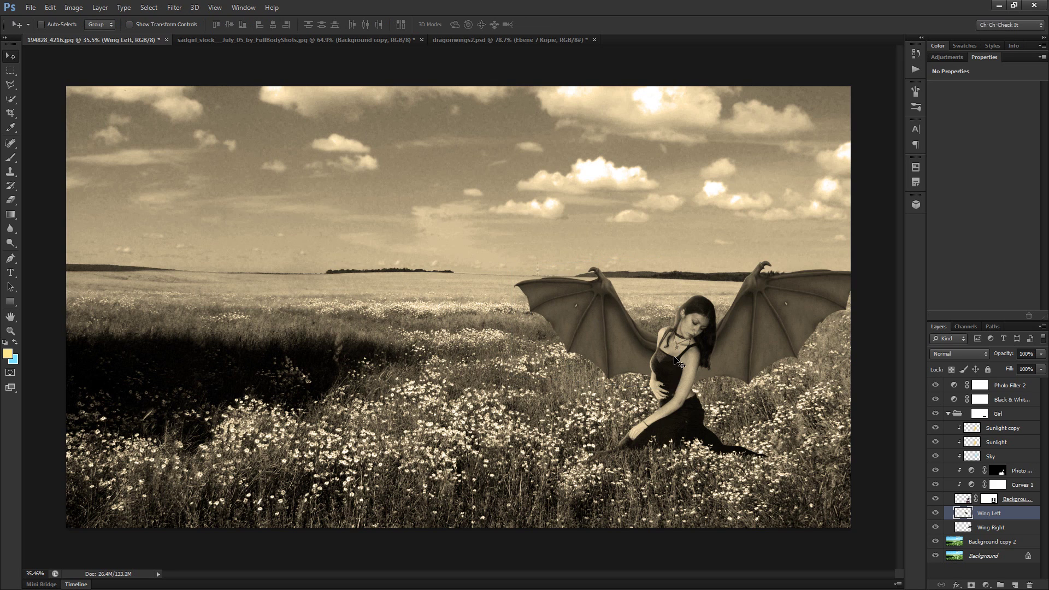
pyautogui.hotkey('ctrl', 'z')
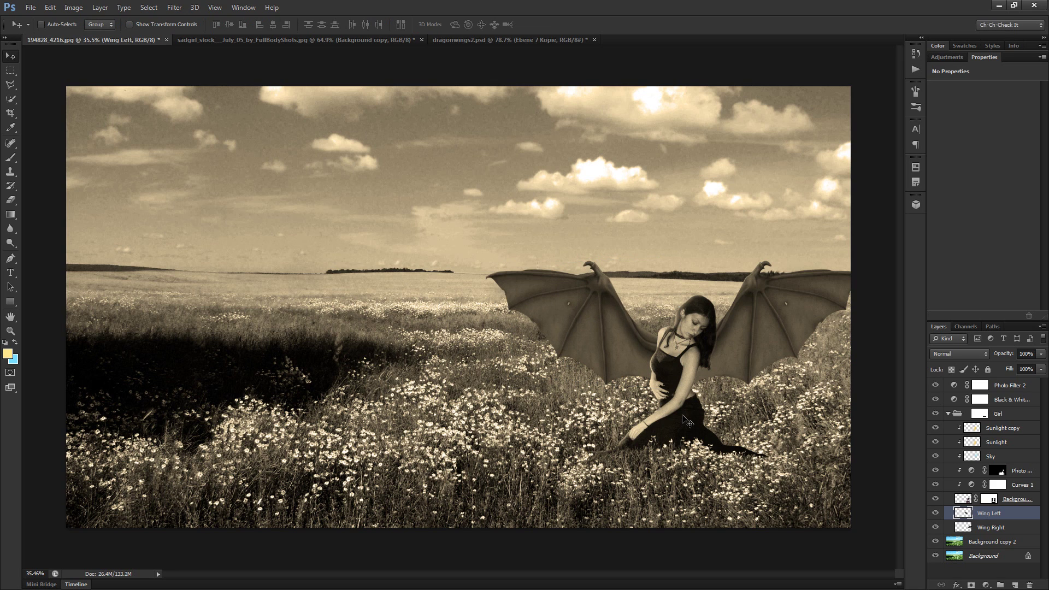
pyautogui.hotkey('ctrl', 'z')
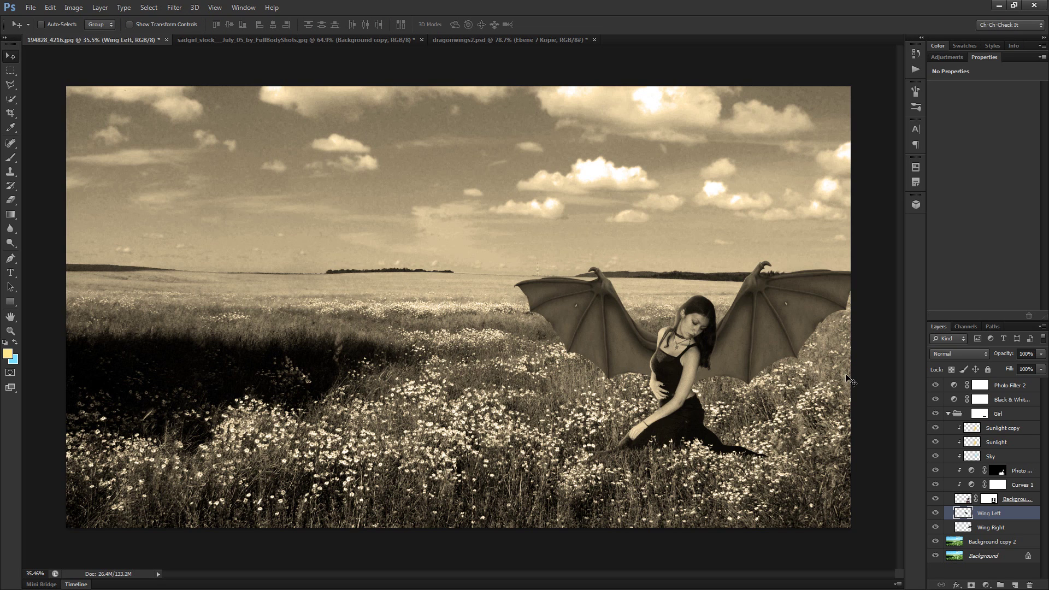
pyautogui.click(1004, 526)
pyautogui.hotkey('ctrl', 't')
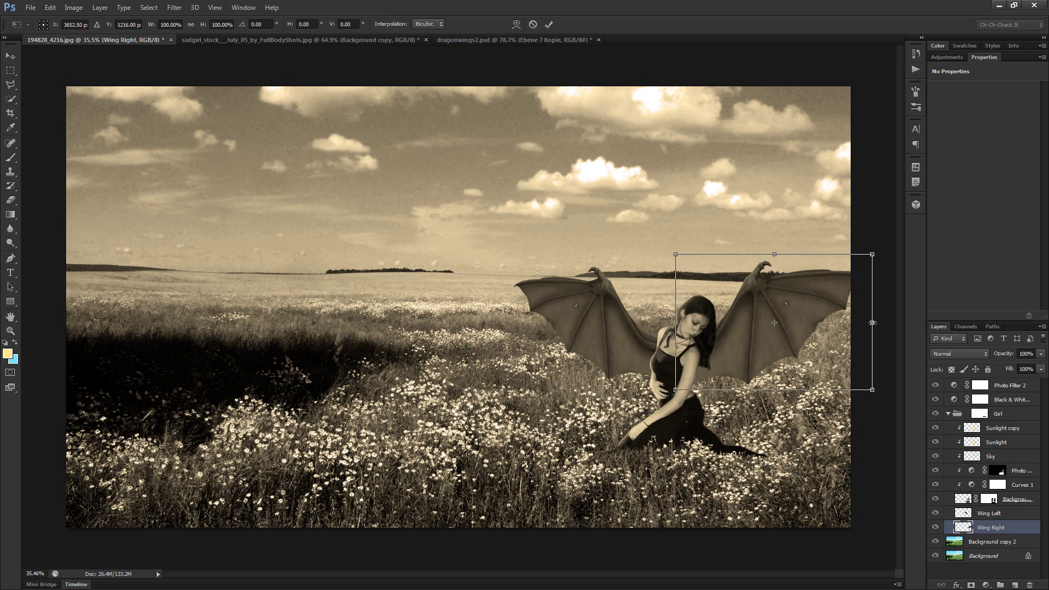
pyautogui.moveTo(874, 323); pyautogui.dragTo(882, 336)
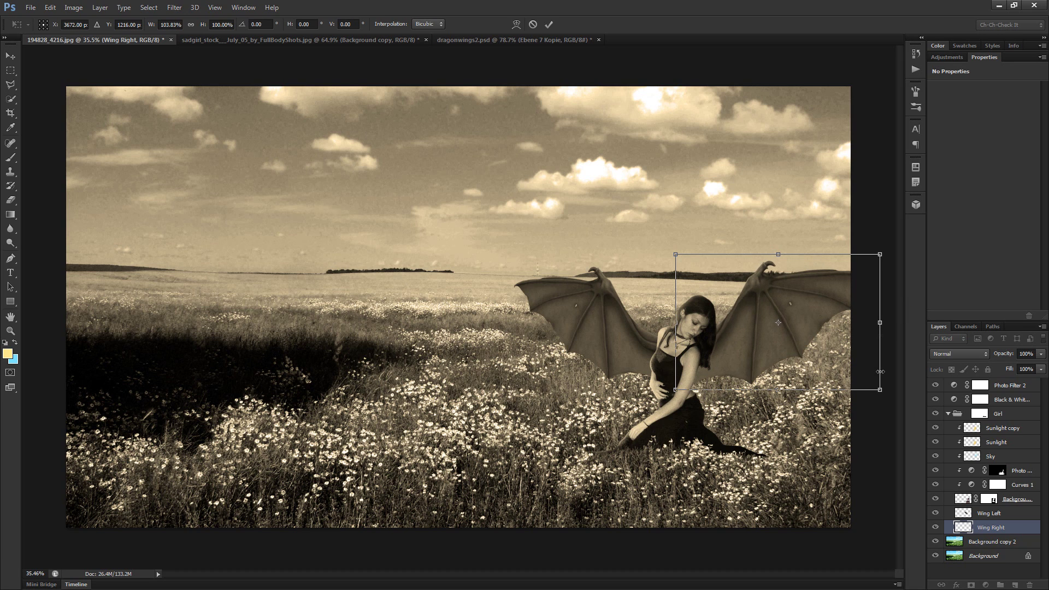
pyautogui.moveTo(881, 397); pyautogui.dragTo(881, 402)
pyautogui.moveTo(880, 322)
pyautogui.mouseDown()
pyautogui.moveTo(869, 325)
pyautogui.moveTo(888, 333)
pyautogui.moveTo(894, 323)
pyautogui.moveTo(894, 335)
pyautogui.mouseUp()
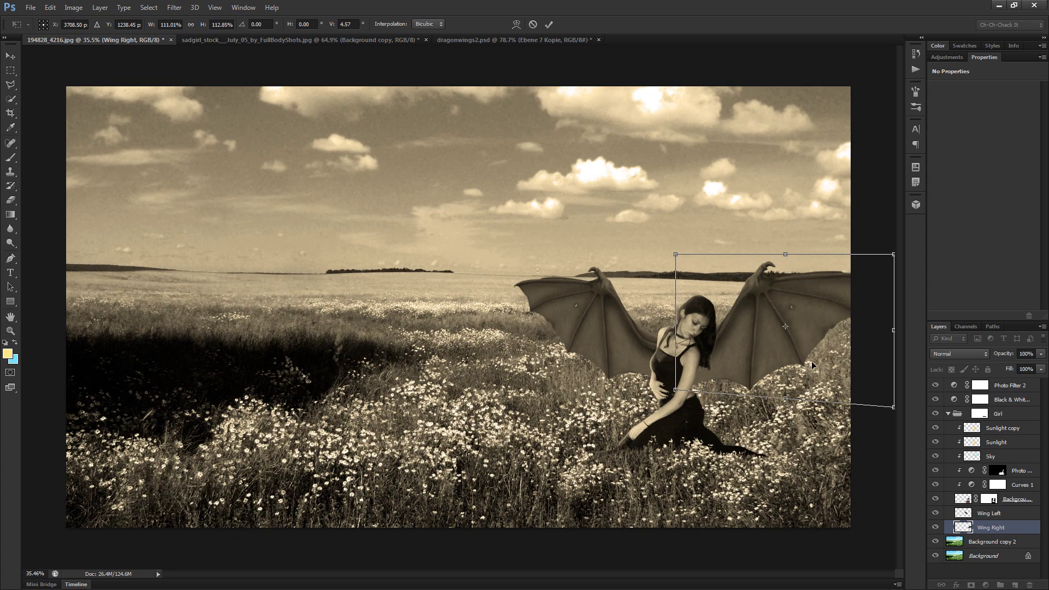
pyautogui.press('Return')
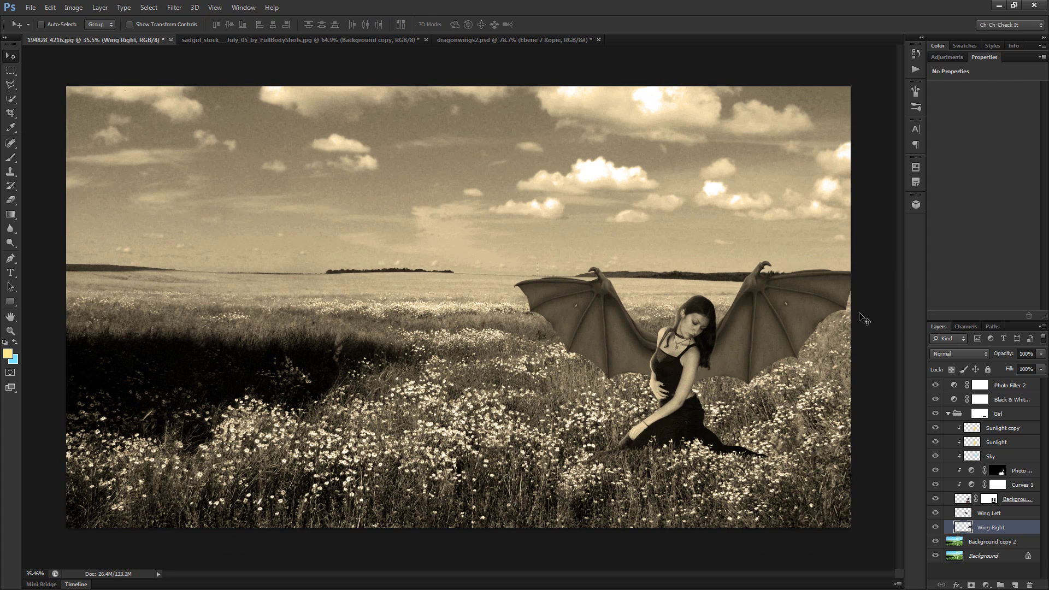
# Rotate Wing Right about 9° clockwise and shift it down against the girl's back
pyautogui.hotkey('ctrl', 't')
pyautogui.moveTo(808, 436); pyautogui.dragTo(803, 437)
pyautogui.moveTo(791, 355); pyautogui.dragTo(799, 371)
pyautogui.moveTo(806, 455); pyautogui.dragTo(787, 467)
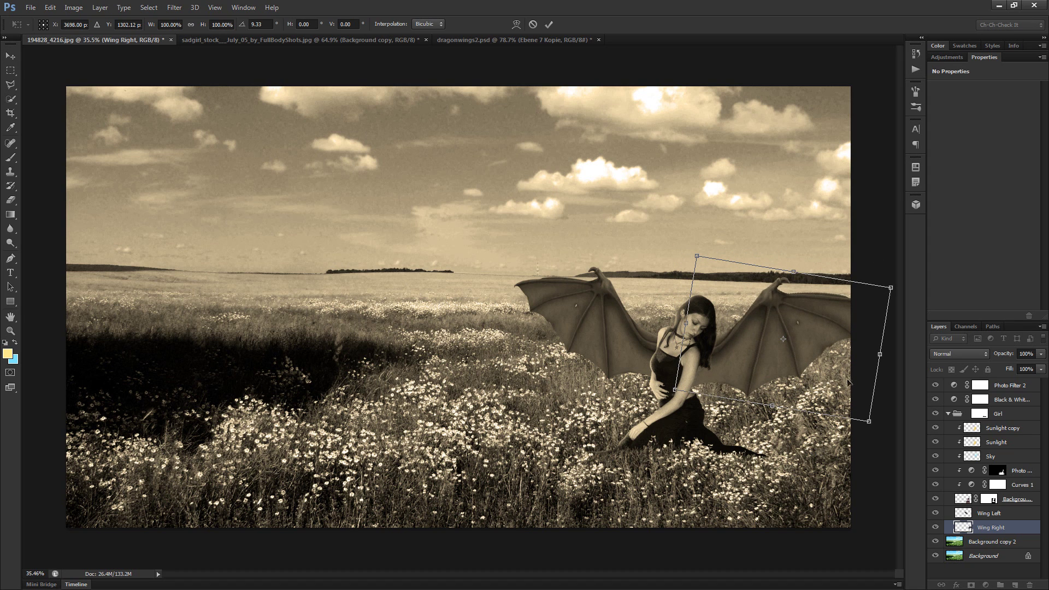
# Enlarge Wing Right's outer edge in perspective and stretch the wing outward to about 121% width
pyautogui.moveTo(890, 288); pyautogui.dragTo(901, 278)
pyautogui.moveTo(871, 429); pyautogui.dragTo(882, 436)
pyautogui.moveTo(873, 355); pyautogui.dragTo(917, 368)
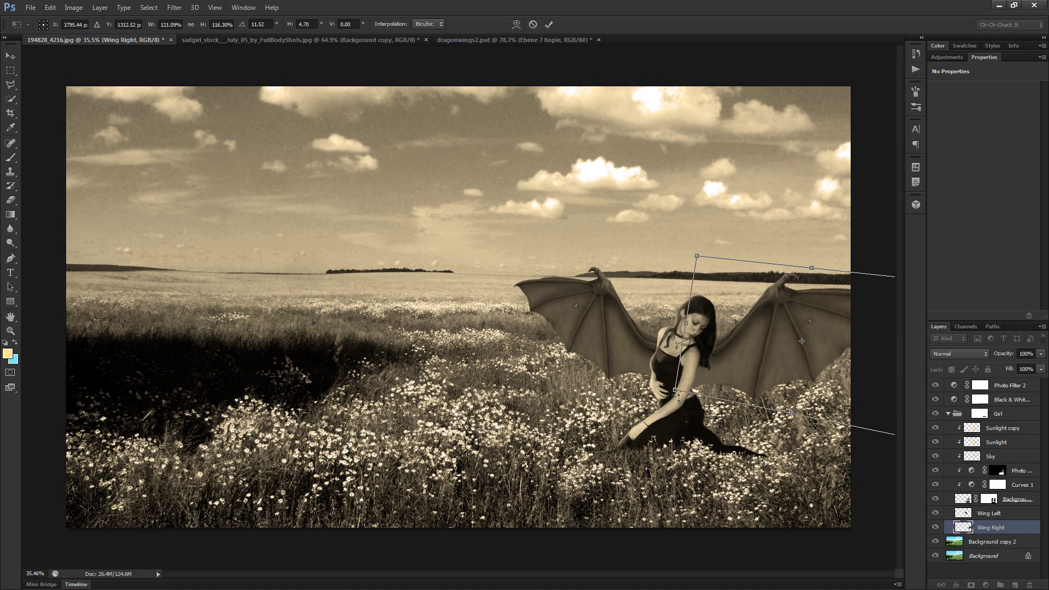
# Tilt Wing Right further to about 18° and reposition its base behind the girl's back
pyautogui.moveTo(671, 322); pyautogui.dragTo(670, 317)
pyautogui.moveTo(803, 379); pyautogui.dragTo(838, 389)
pyautogui.moveTo(741, 493); pyautogui.dragTo(733, 489)
pyautogui.moveTo(788, 402); pyautogui.dragTo(753, 376)
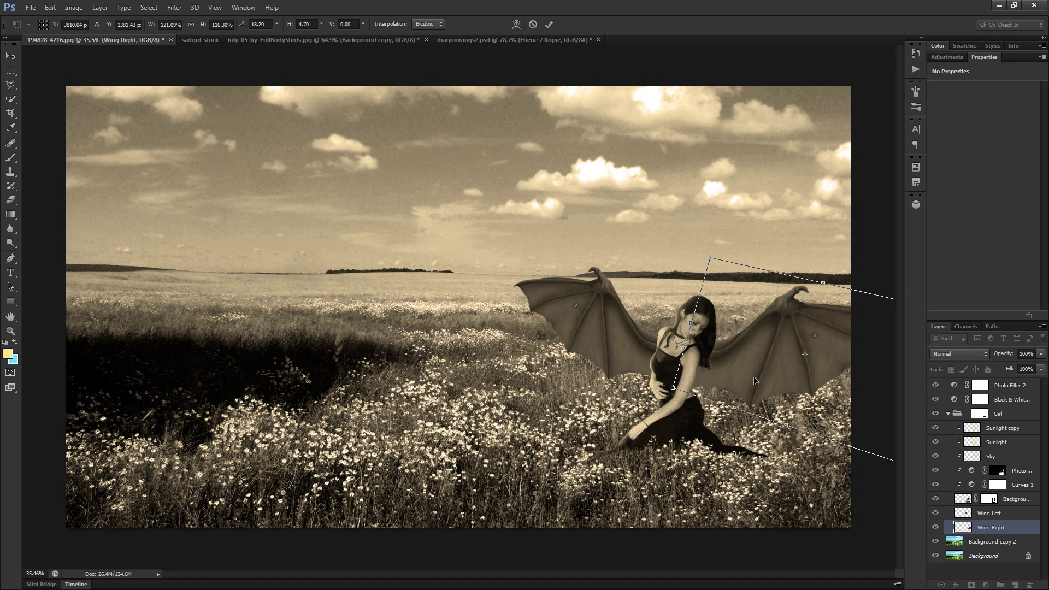
pyautogui.press('Return')
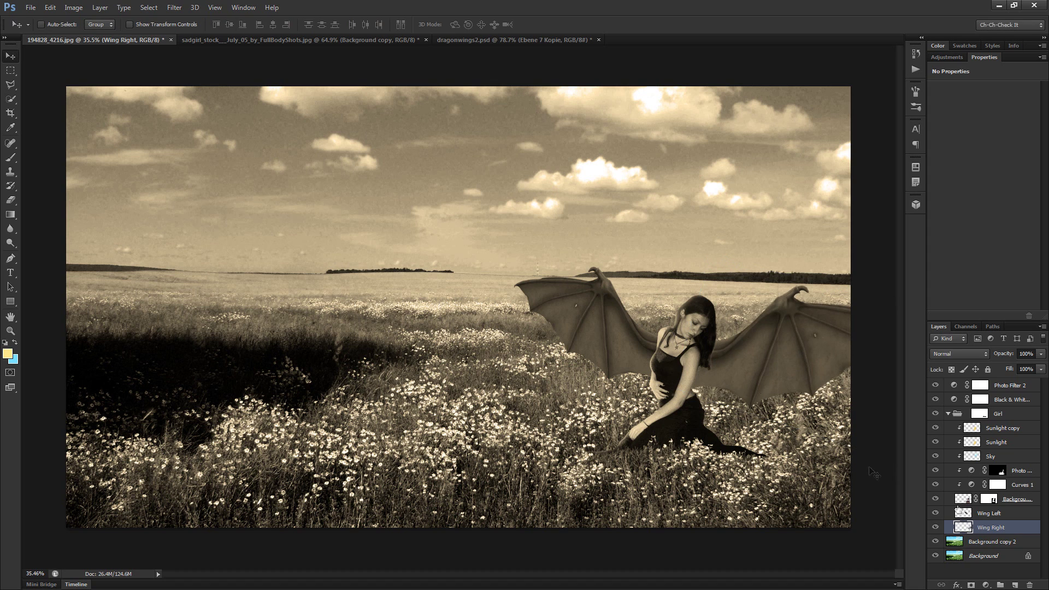
# Add a Curves adjustment clipped to Wing Left and darken the wing with a curve point at input 110, output 40
pyautogui.click(989, 513)
pyautogui.hotkey('ctrl', 't')
pyautogui.moveTo(615, 362); pyautogui.dragTo(675, 368)
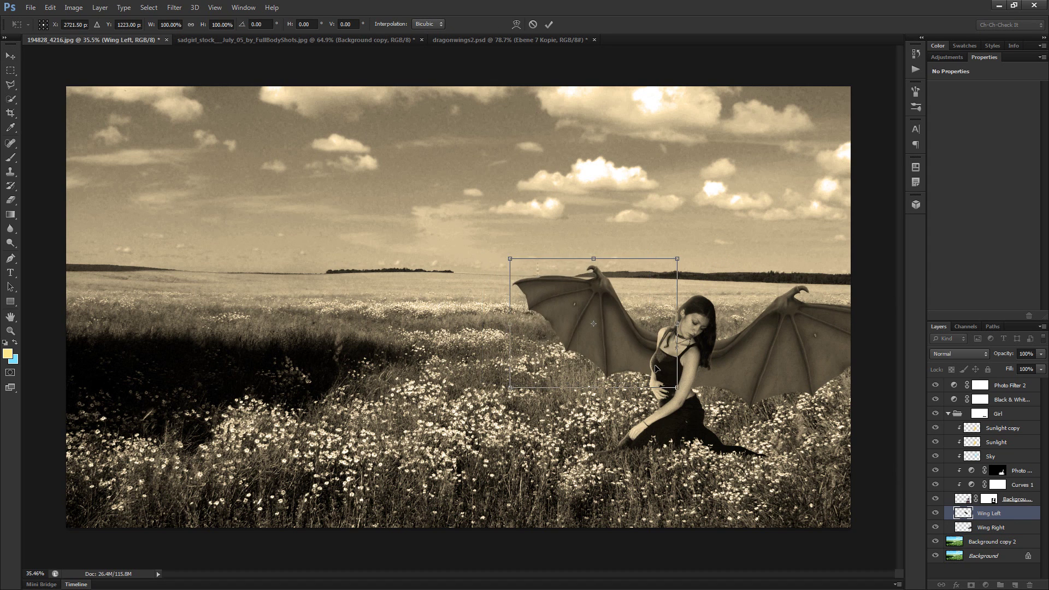
pyautogui.press('Return')
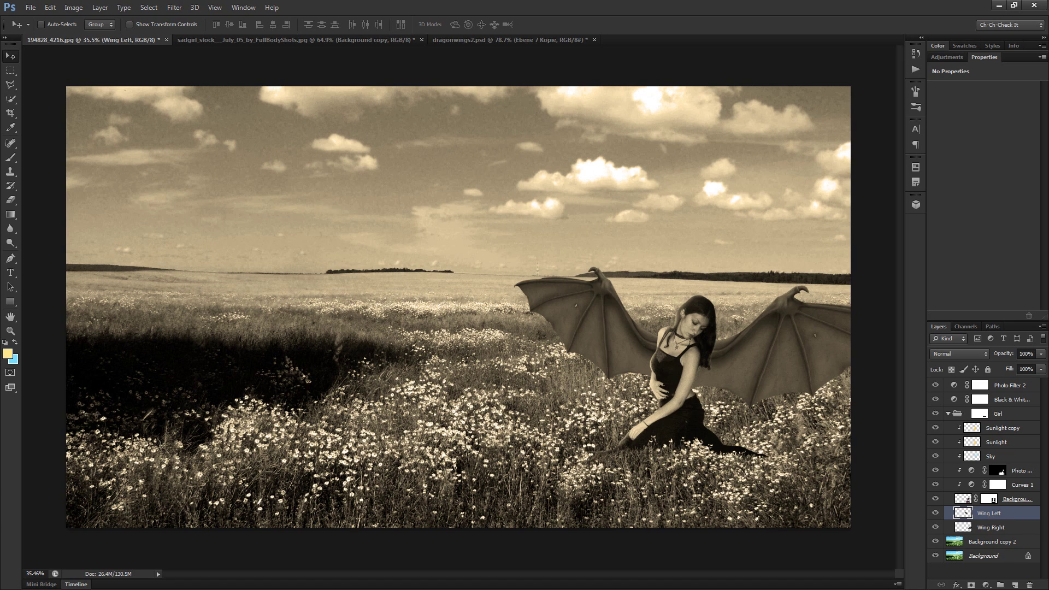
pyautogui.click(947, 58)
pyautogui.click(962, 80)
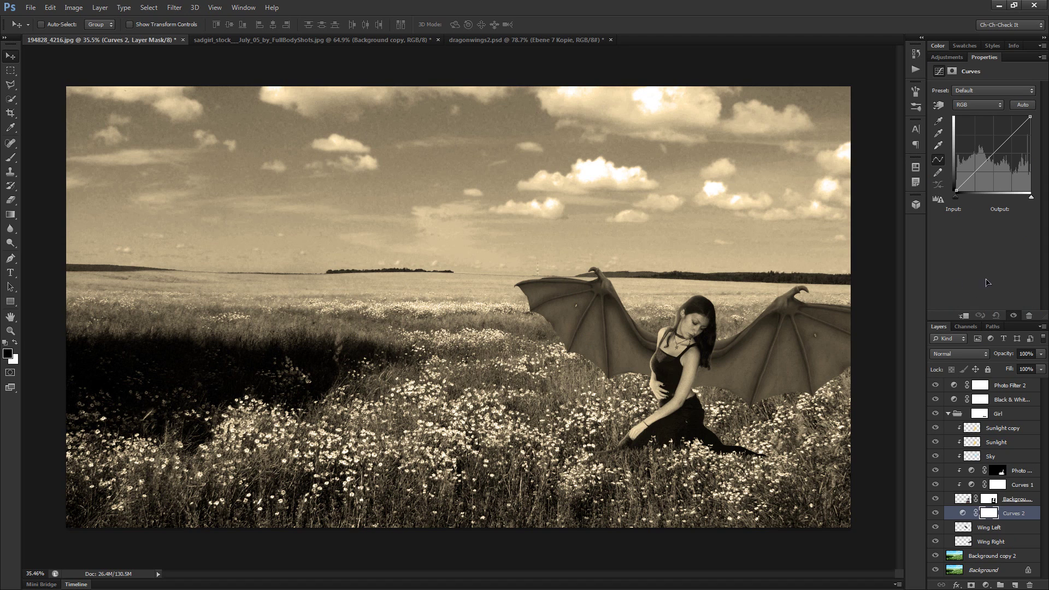
pyautogui.click(965, 316)
pyautogui.moveTo(981, 167); pyautogui.dragTo(989, 178)
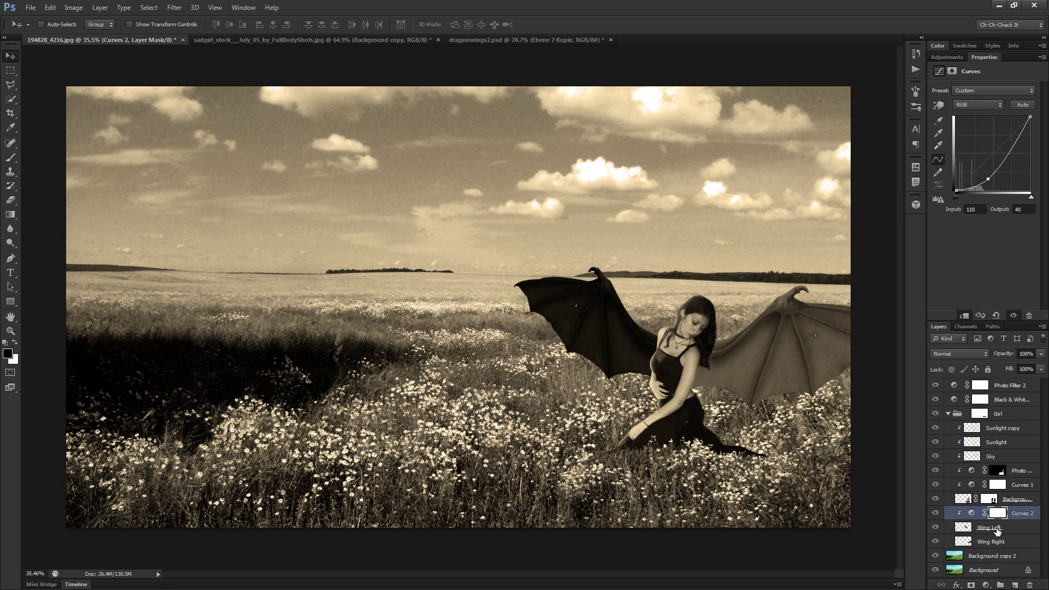
# Move Curves 2 unclipped to the top of the layer stack and set Photo Filter 2's density to 47%
pyautogui.moveTo(997, 533); pyautogui.dragTo(1018, 387)
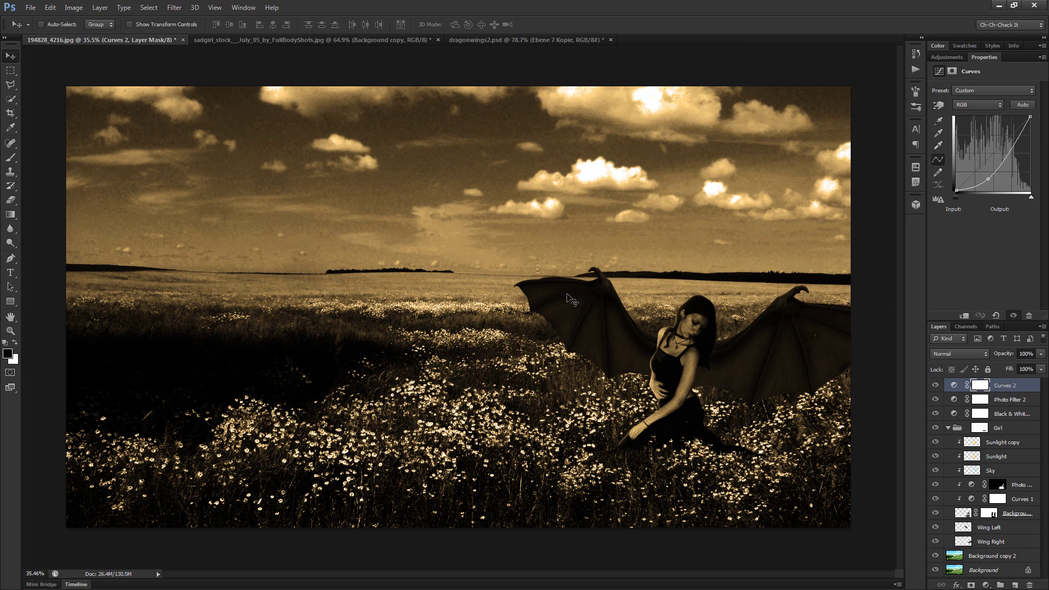
pyautogui.moveTo(988, 179); pyautogui.dragTo(990, 179)
pyautogui.click(1019, 402)
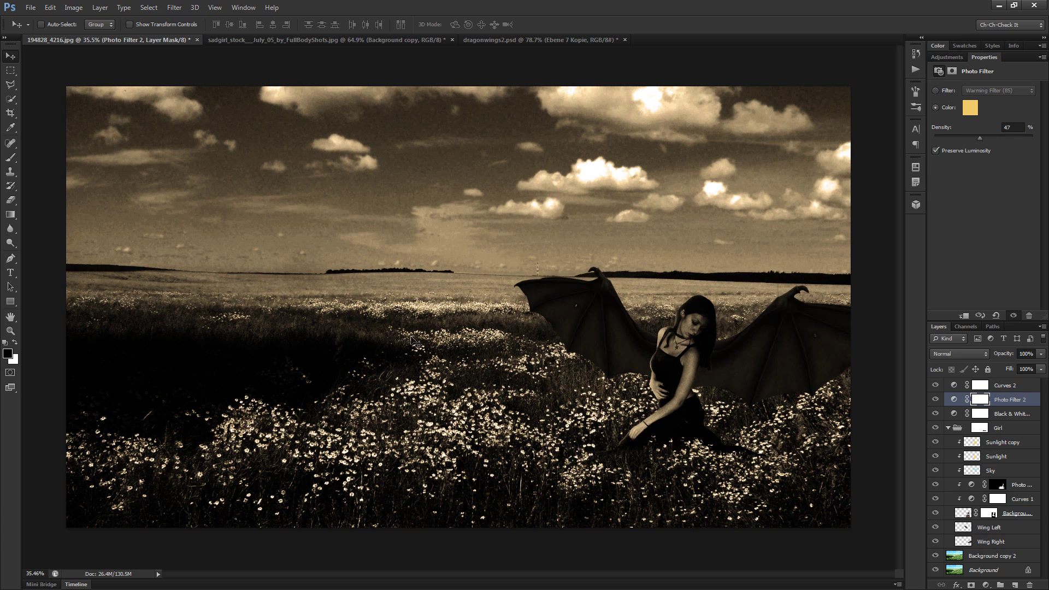
pyautogui.scroll(1, 413, 338)
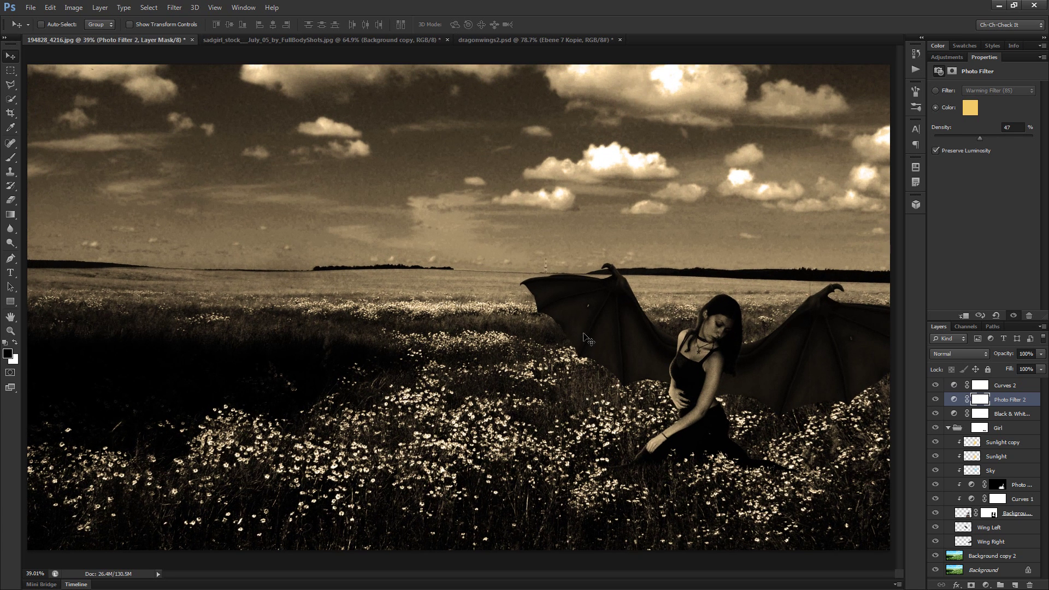
# Outline a wide light-ray selection with the Polygonal Lasso, fanning from the sky's upper-left corner to the lower-right corner
pyautogui.click(1018, 388)
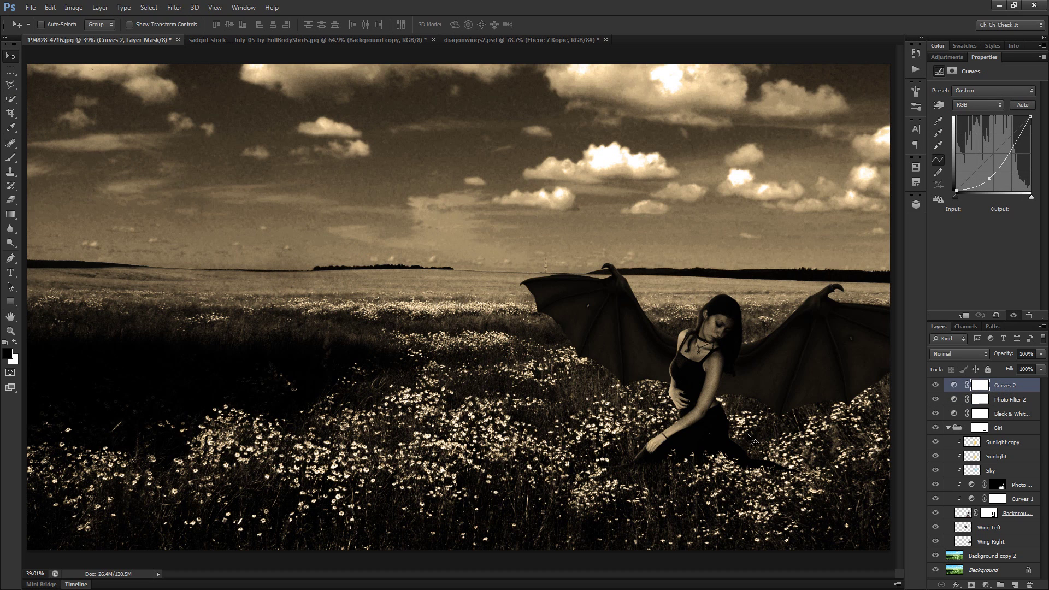
pyautogui.press('l')
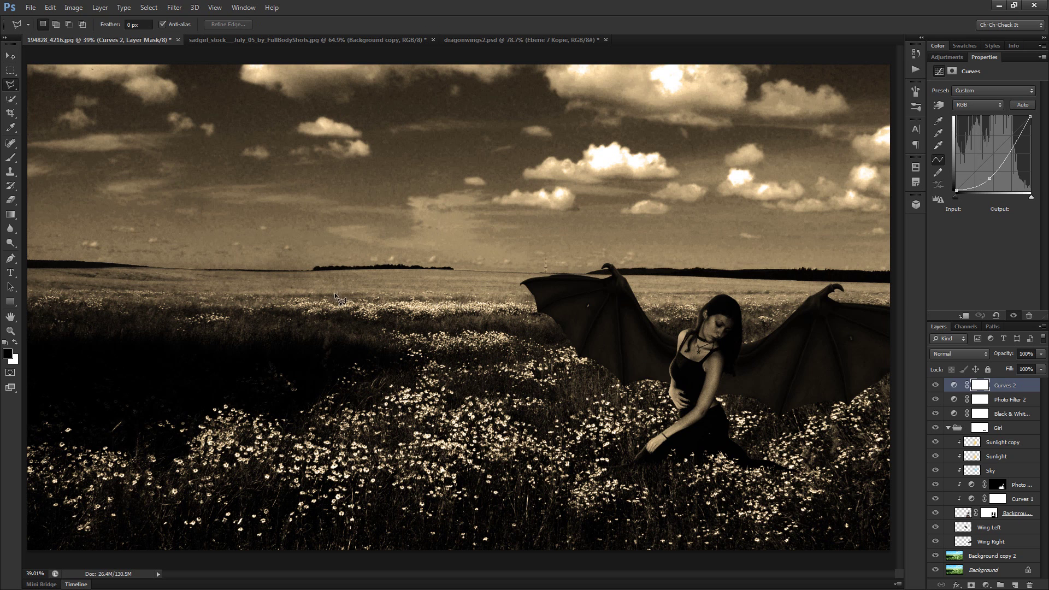
pyautogui.scroll(-1, 333, 291)
pyautogui.click(98, 111)
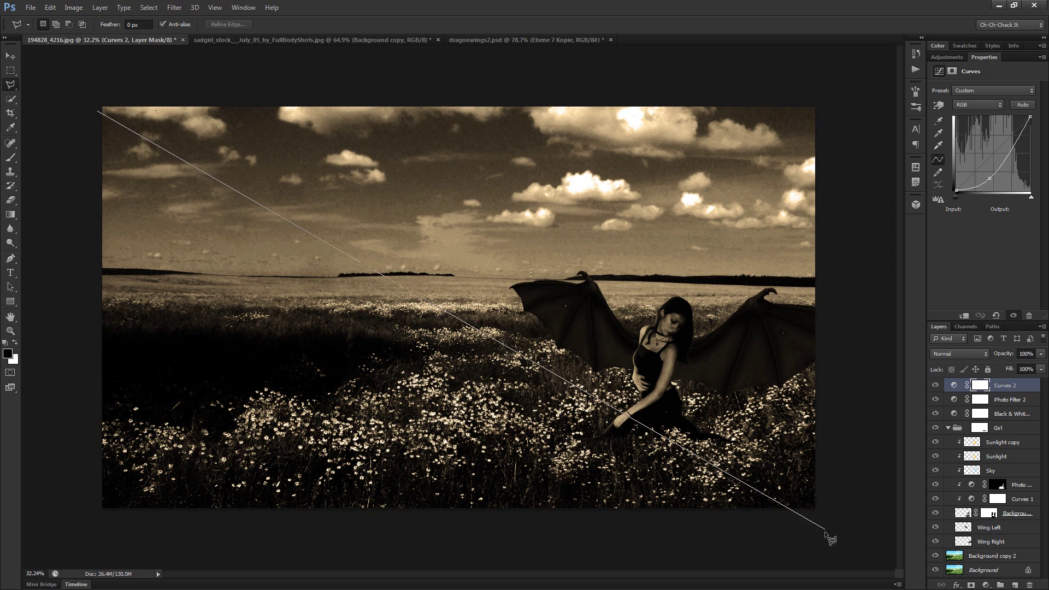
pyautogui.click(806, 552)
pyautogui.click(886, 413)
pyautogui.click(84, 89)
pyautogui.click(82, 101)
pyautogui.click(98, 111)
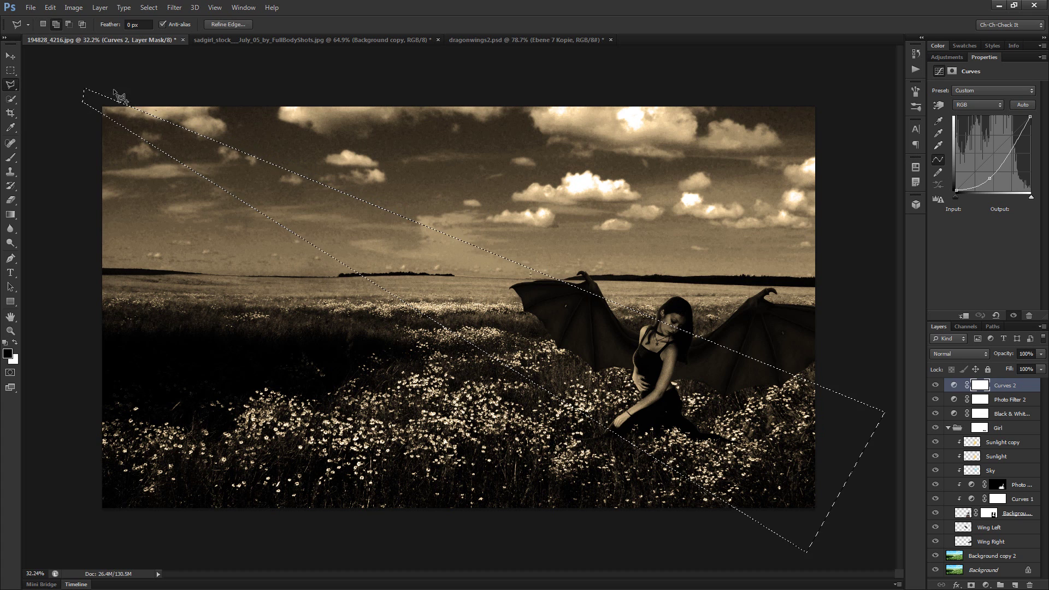
# Add several narrower rays above and below the wide one to the selection, all fanning from the same upper-left corner
pyautogui.click(90, 85)
pyautogui.click(892, 384)
pyautogui.click(892, 344)
pyautogui.click(92, 84)
pyautogui.click(81, 107)
pyautogui.click(695, 544)
pyautogui.click(571, 551)
pyautogui.click(81, 111)
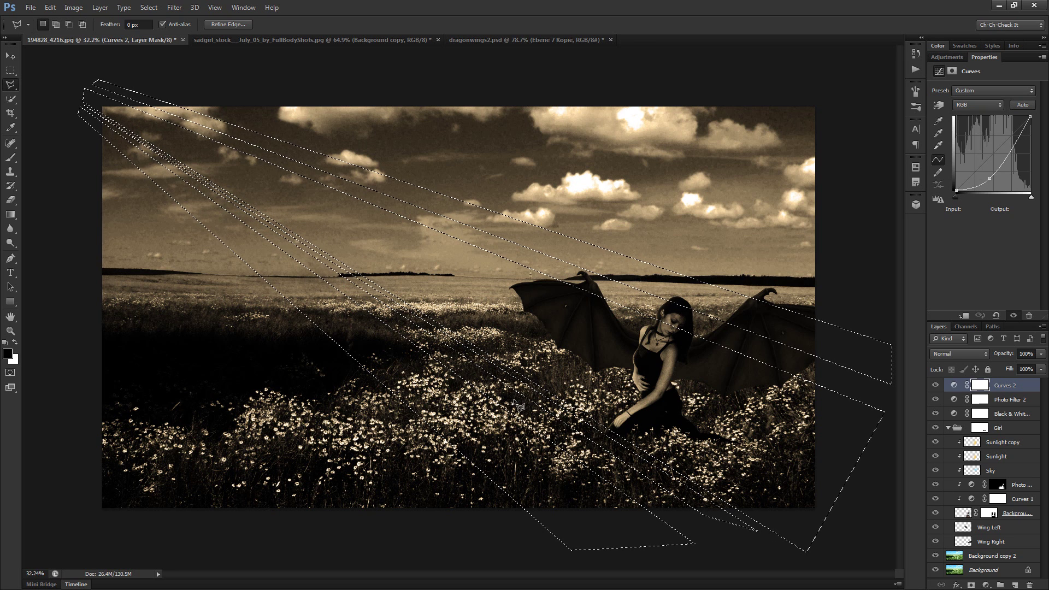
pyautogui.scroll(-3, 517, 405)
pyautogui.scroll(2, 719, 353)
pyautogui.press('shift')
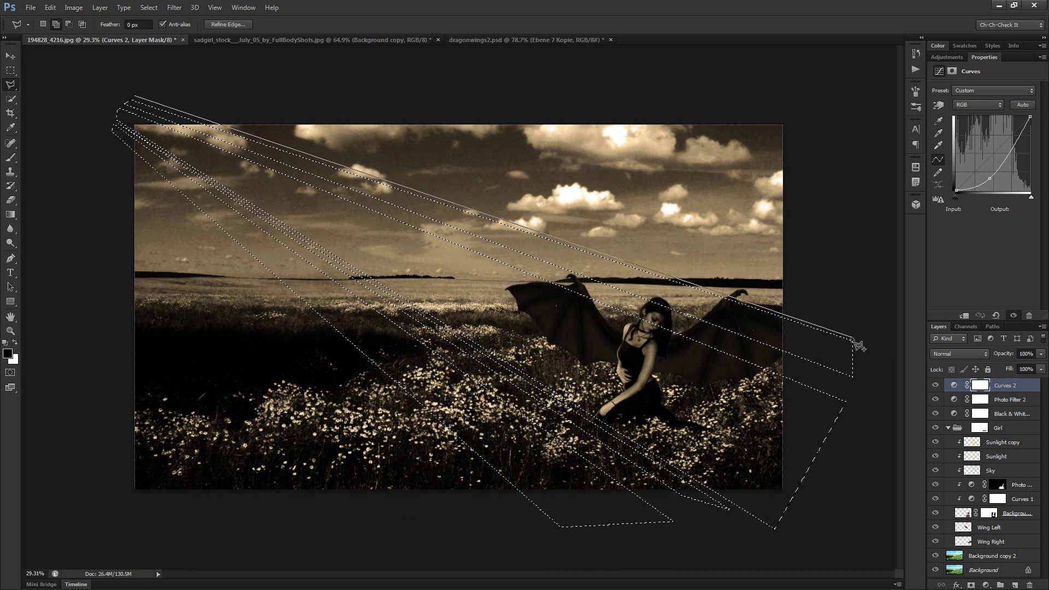
pyautogui.scroll(-1, 742, 331)
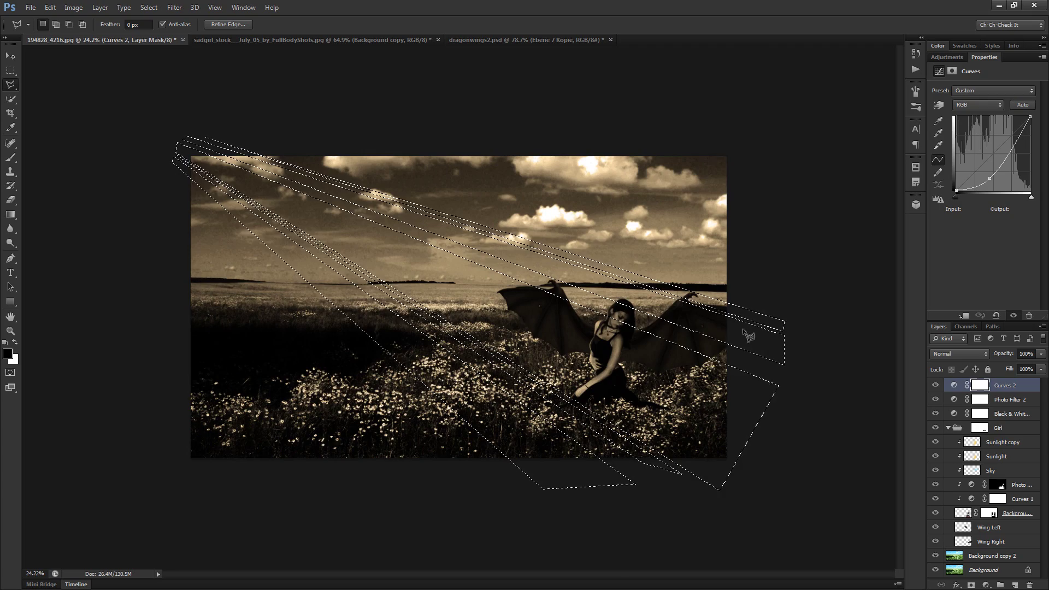
pyautogui.scroll(1, 749, 335)
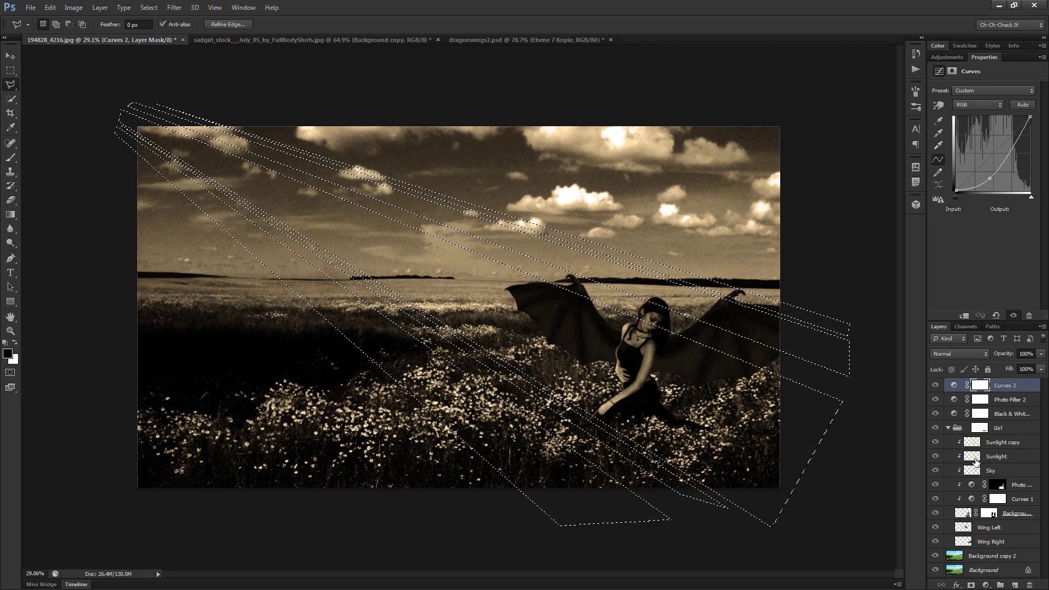
# Fill the ray selection with white on a new layer above Curves 2 and deselect it
pyautogui.click(1015, 585)
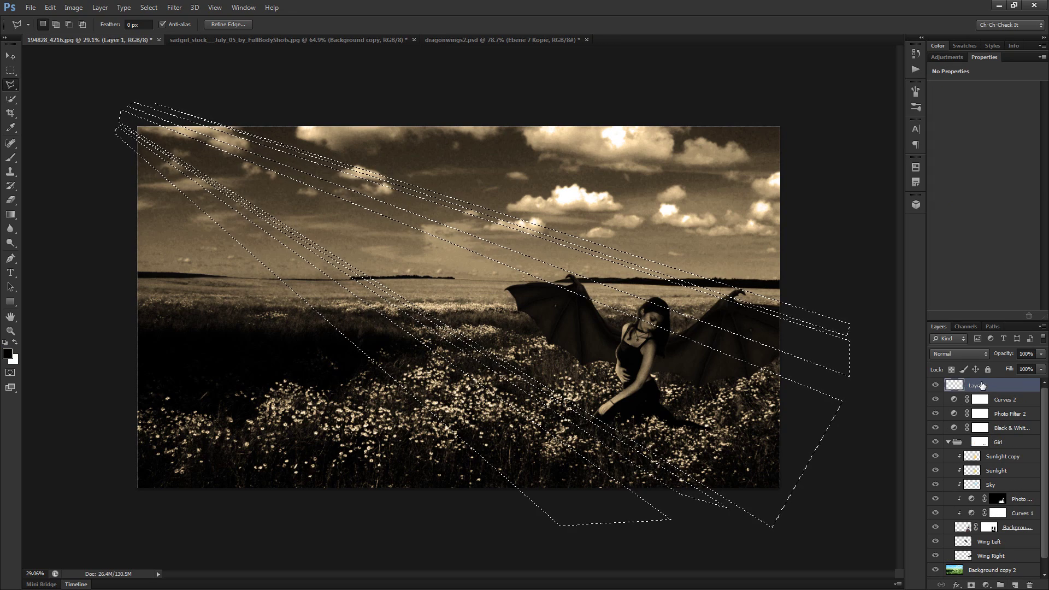
pyautogui.hotkey('ctrl', 'BackSpace')
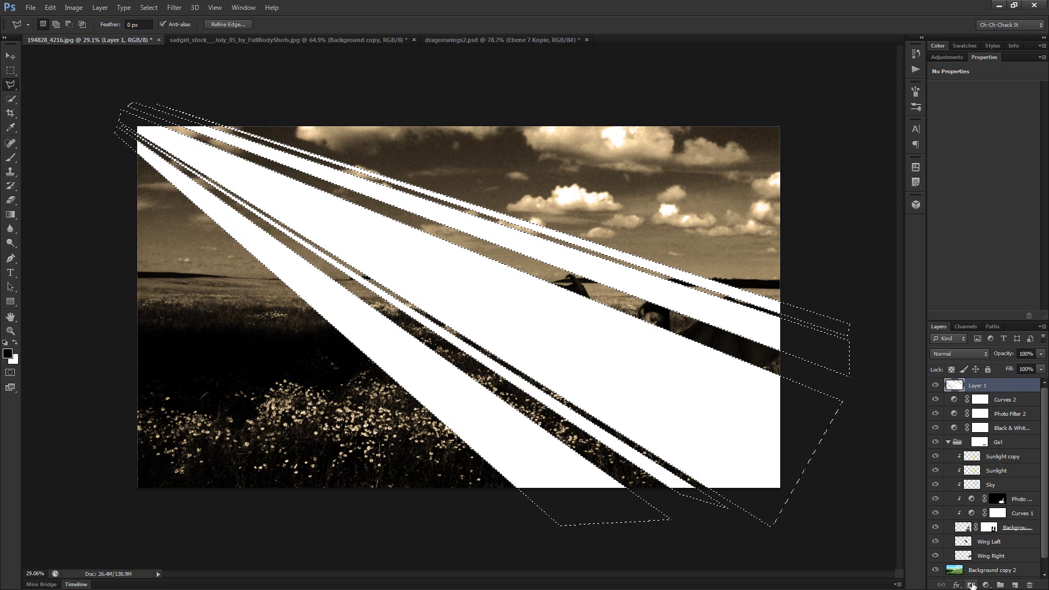
pyautogui.hotkey('ctrl', 'd')
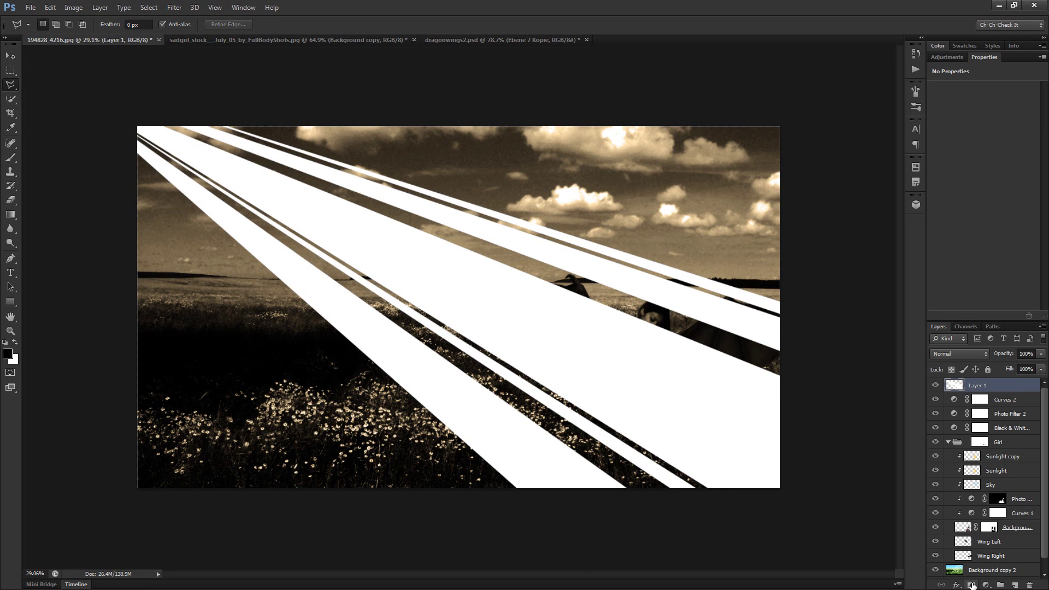
# Add a layer mask to the ray layer and partly fade the lowest ray's bottom end with a soft black brush at 22% opacity
pyautogui.click(971, 586)
pyautogui.press('b')
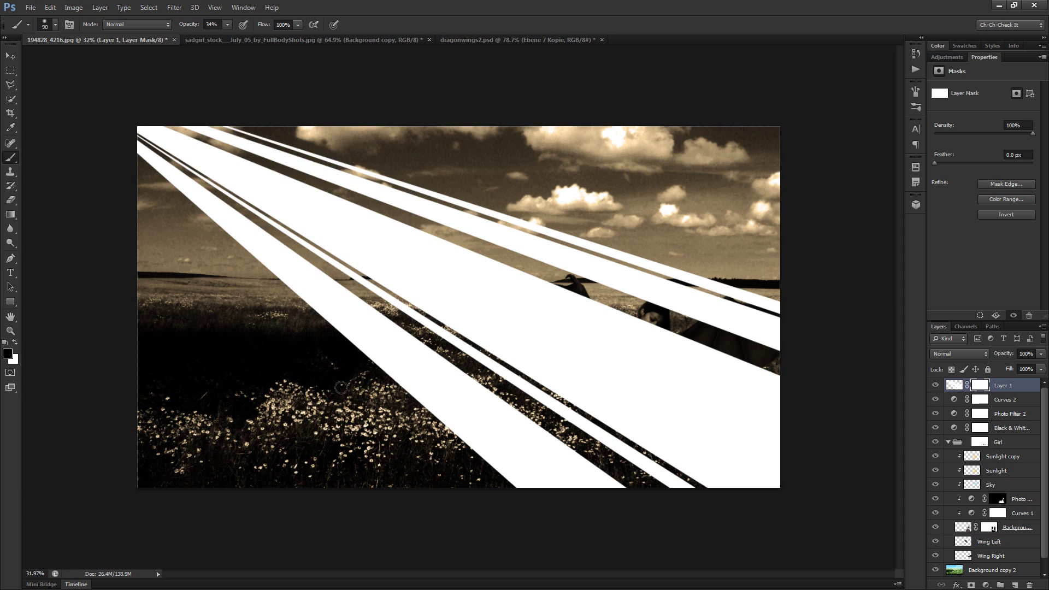
pyautogui.scroll(2, 437, 392)
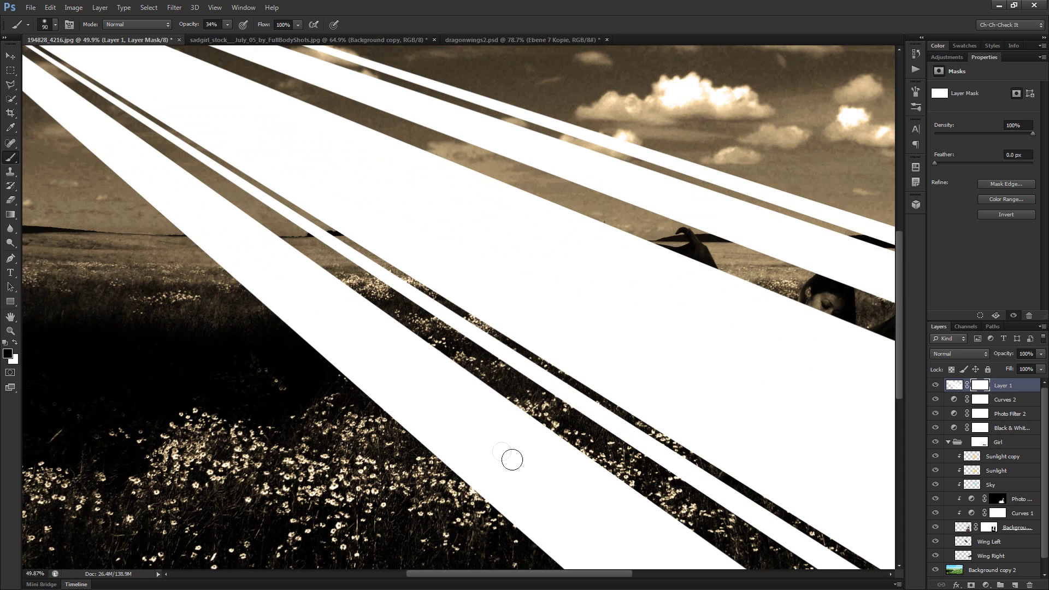
pyautogui.press(']')
pyautogui.press(']')
pyautogui.press(']')
pyautogui.press(']')
pyautogui.press(']')
pyautogui.press(']')
pyautogui.moveTo(632, 538)
pyautogui.mouseDown()
pyautogui.moveTo(503, 351)
pyautogui.moveTo(404, 279)
pyautogui.mouseUp()
pyautogui.press('[')
pyautogui.press('[')
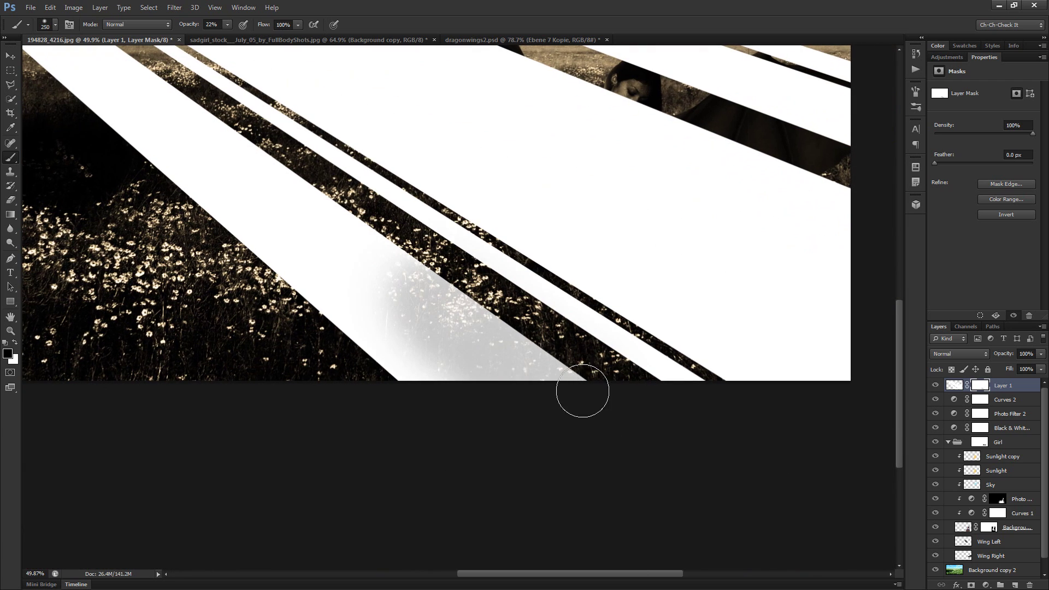
pyautogui.moveTo(589, 389); pyautogui.dragTo(508, 340)
pyautogui.press('[')
pyautogui.press('[')
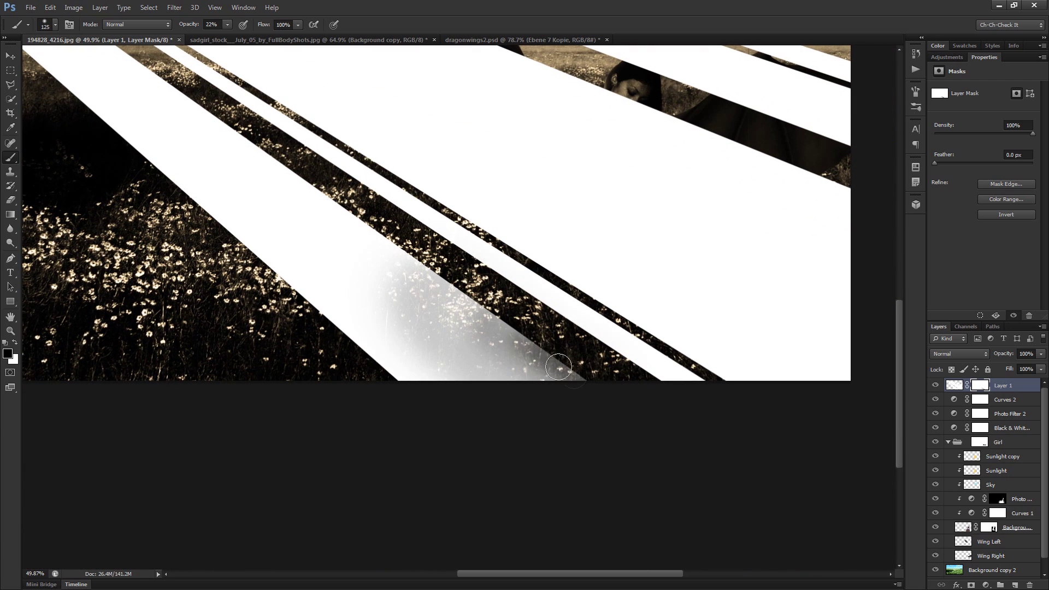
pyautogui.press(']')
pyautogui.press(']')
pyautogui.scroll(-3, 556, 446)
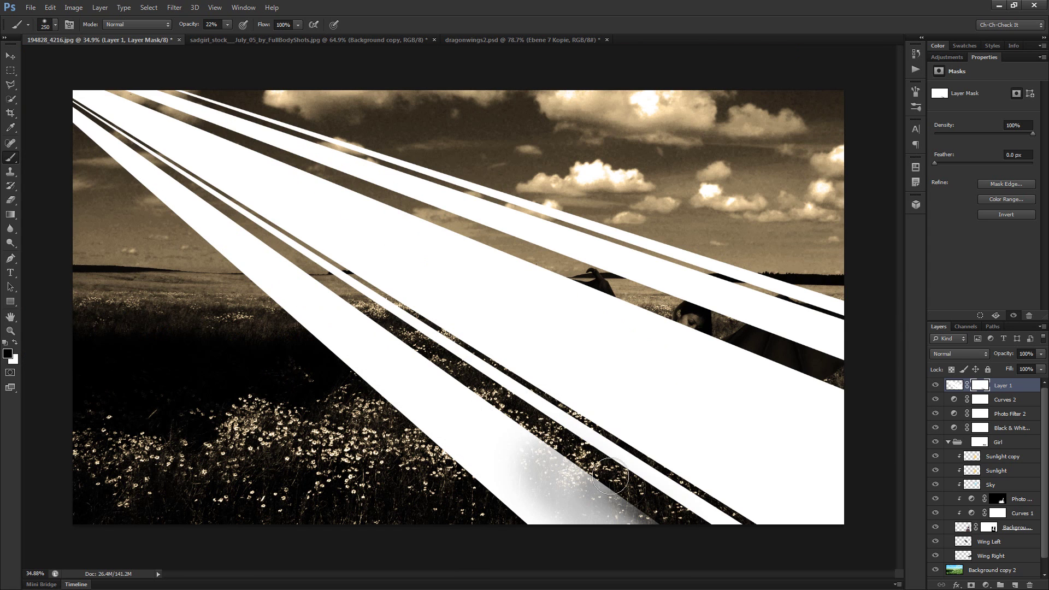
# Fade the lowest ray along its length up to the horizon on the mask, using a 250 px brush at 22% opacity
pyautogui.moveTo(597, 509)
pyautogui.mouseDown()
pyautogui.moveTo(471, 403)
pyautogui.moveTo(321, 304)
pyautogui.mouseUp()
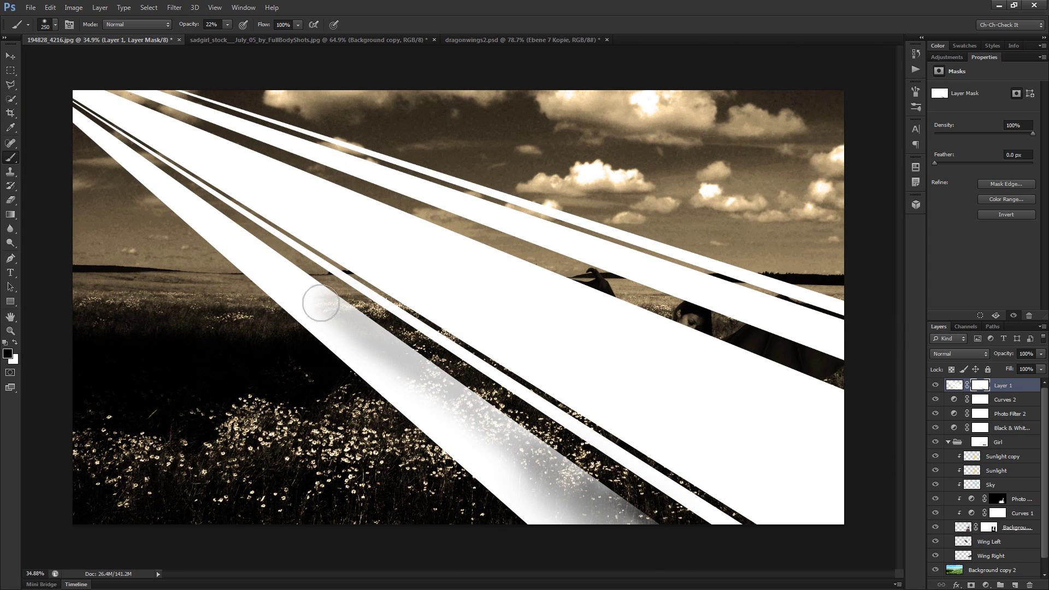
pyautogui.moveTo(258, 300); pyautogui.dragTo(276, 345)
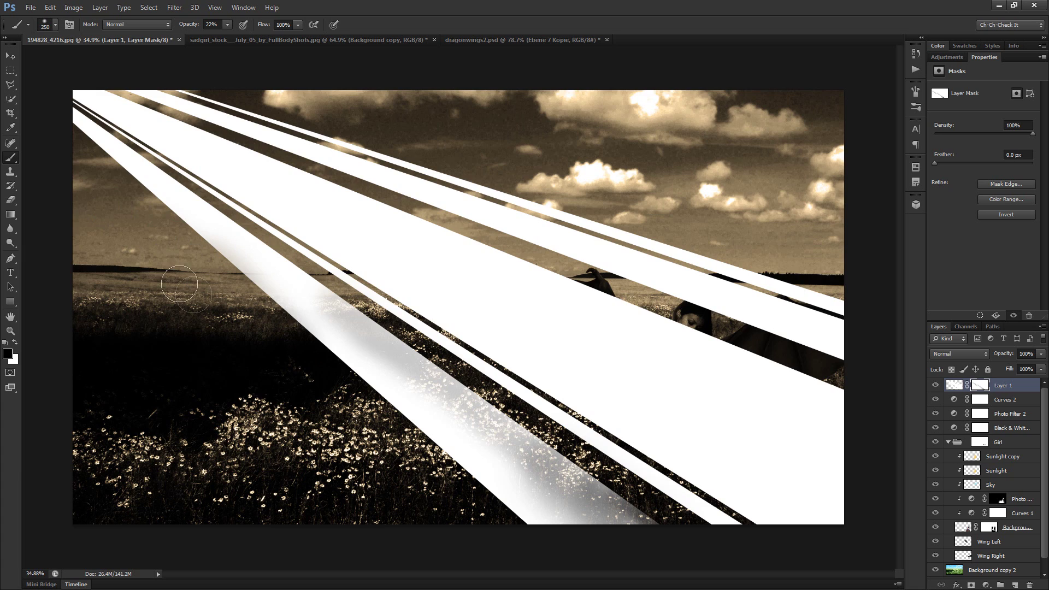
# Try to fade small patches in the middle of the lowest ray on the mask with a 90 px brush
pyautogui.scroll(3, 179, 286)
pyautogui.moveTo(346, 291); pyautogui.dragTo(352, 298)
pyautogui.press('[')
pyautogui.press('[')
pyautogui.press('[')
pyautogui.press('[')
pyautogui.press('[')
pyautogui.press('[')
pyautogui.moveTo(428, 338)
pyautogui.mouseDown()
pyautogui.moveTo(498, 399)
pyautogui.moveTo(449, 358)
pyautogui.moveTo(476, 388)
pyautogui.mouseUp()
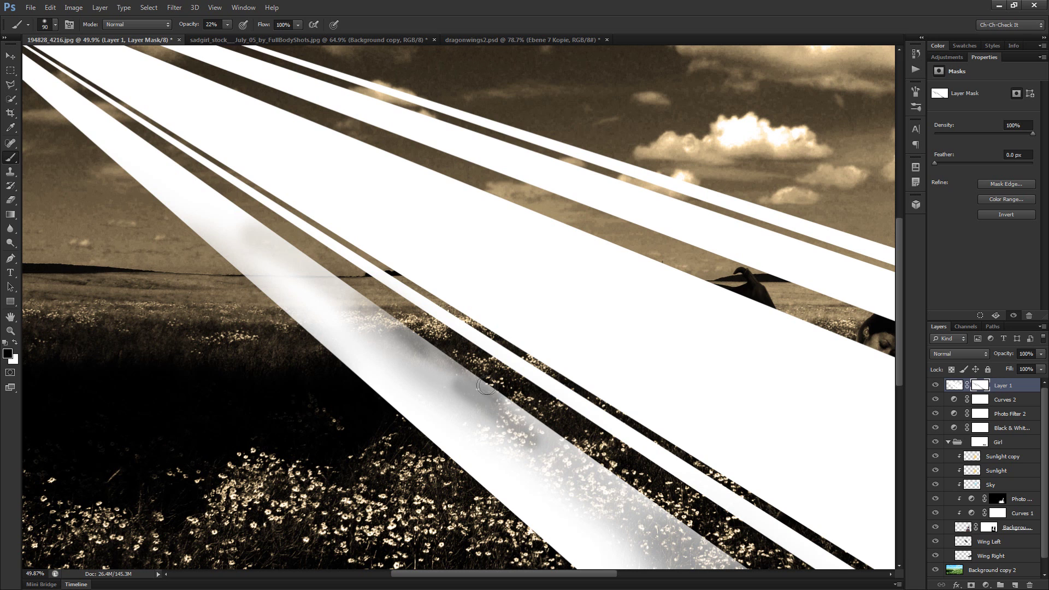
# Undo the small brush strokes on the ray layer's mask
pyautogui.hotkey('ctrl', 'alt', 'z')
pyautogui.hotkey('ctrl', 'alt', 'z')
pyautogui.hotkey('ctrl', 'alt', 'z')
pyautogui.hotkey('ctrl', 'alt', 'z')
pyautogui.hotkey('ctrl', 'alt', 'z')
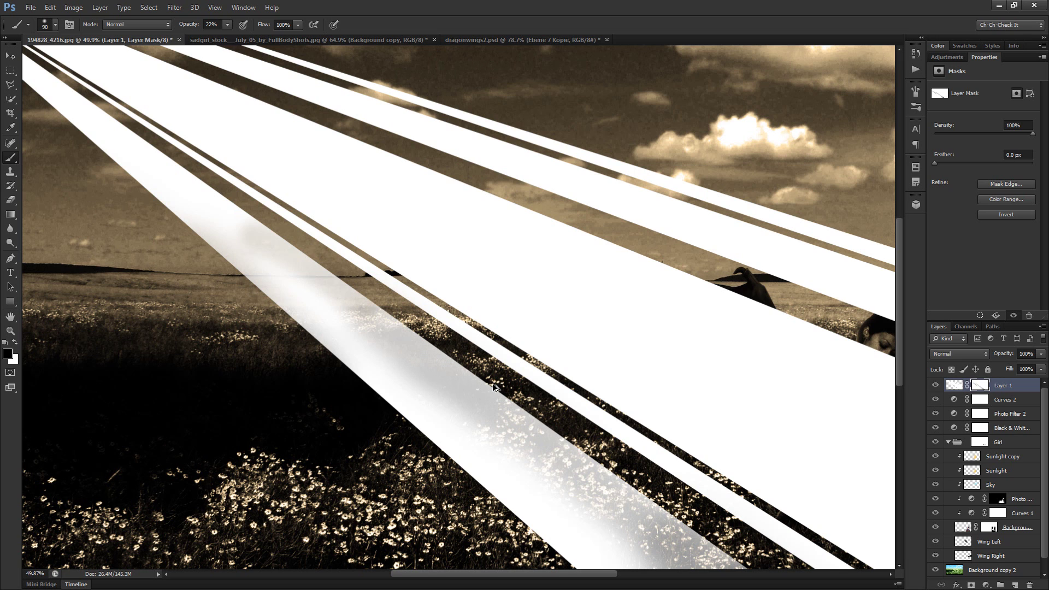
# Make all the rays translucent by painting black over the mask with a 1300 px brush at 12% opacity
pyautogui.scroll(2, 272, 297)
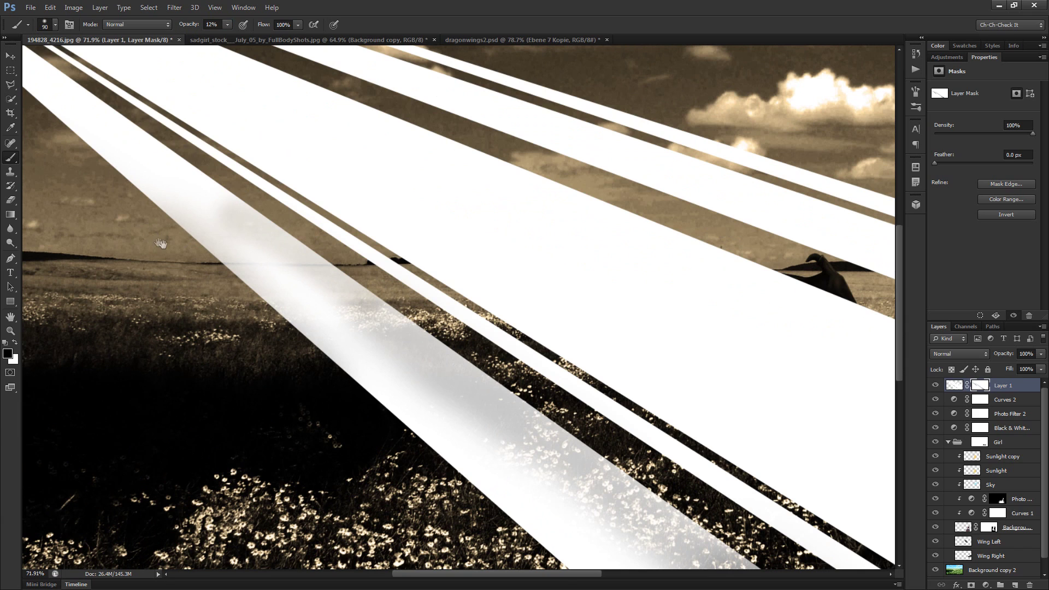
pyautogui.scroll(-8, 160, 244)
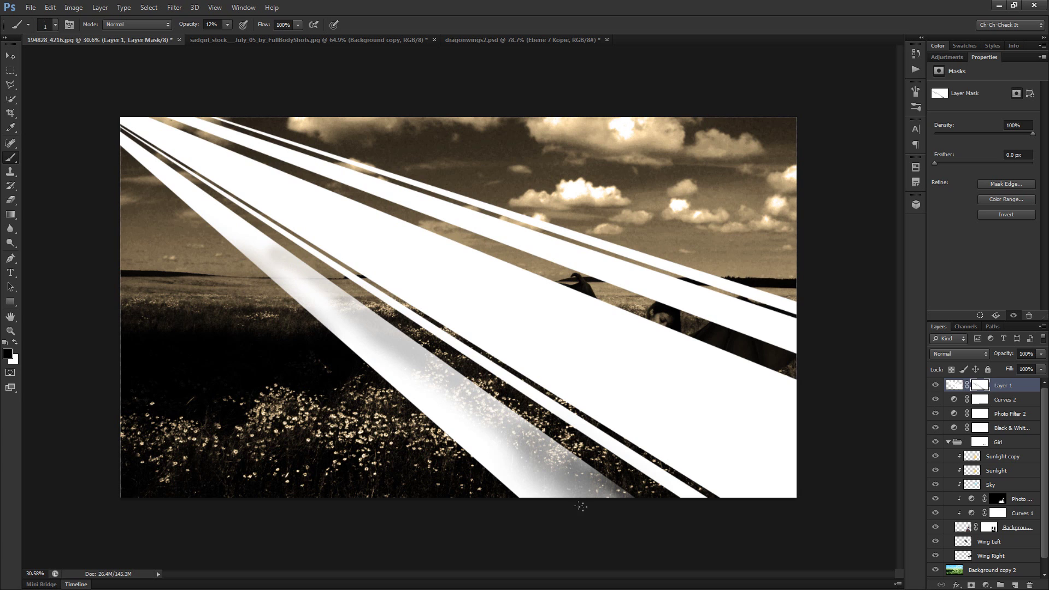
pyautogui.press(']')
pyautogui.press(']')
pyautogui.press(']')
pyautogui.press(']')
pyautogui.press(']')
pyautogui.press(']')
pyautogui.press(']')
pyautogui.press(']')
pyautogui.press(']')
pyautogui.press(']')
pyautogui.press(']')
pyautogui.press(']')
pyautogui.press(']')
pyautogui.press(']')
pyautogui.press(']')
pyautogui.press(']')
pyautogui.press(']')
pyautogui.press(']')
pyautogui.press(']')
pyautogui.moveTo(644, 504)
pyautogui.mouseDown()
pyautogui.moveTo(799, 390)
pyautogui.moveTo(751, 410)
pyautogui.moveTo(732, 392)
pyautogui.moveTo(515, 409)
pyautogui.moveTo(607, 253)
pyautogui.moveTo(407, 313)
pyautogui.moveTo(408, 207)
pyautogui.moveTo(199, 226)
pyautogui.moveTo(222, 260)
pyautogui.moveTo(581, 504)
pyautogui.mouseUp()
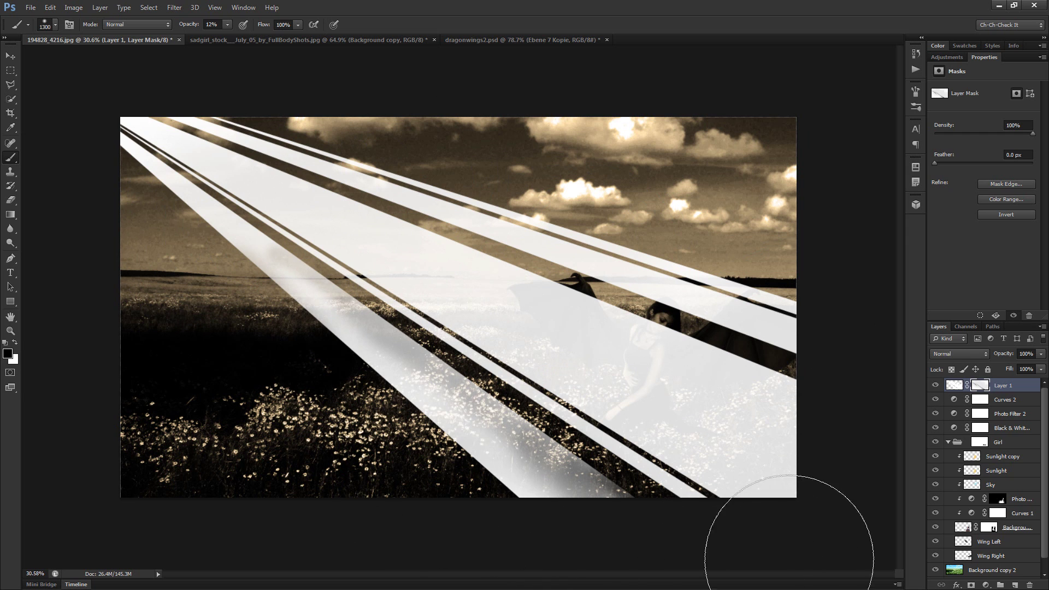
# Lightly fade the bottom end of the narrow ray on the mask, using a small soft brush at 12% opacity
pyautogui.press('[')
pyautogui.press('[')
pyautogui.press('[')
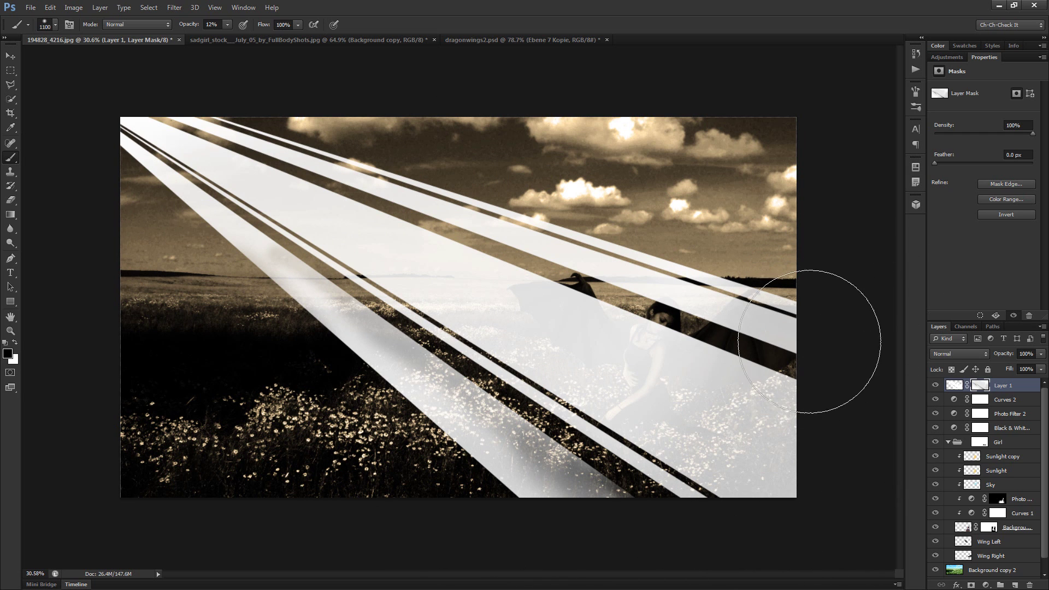
pyautogui.press('[')
pyautogui.press('[')
pyautogui.press('[')
pyautogui.press('[')
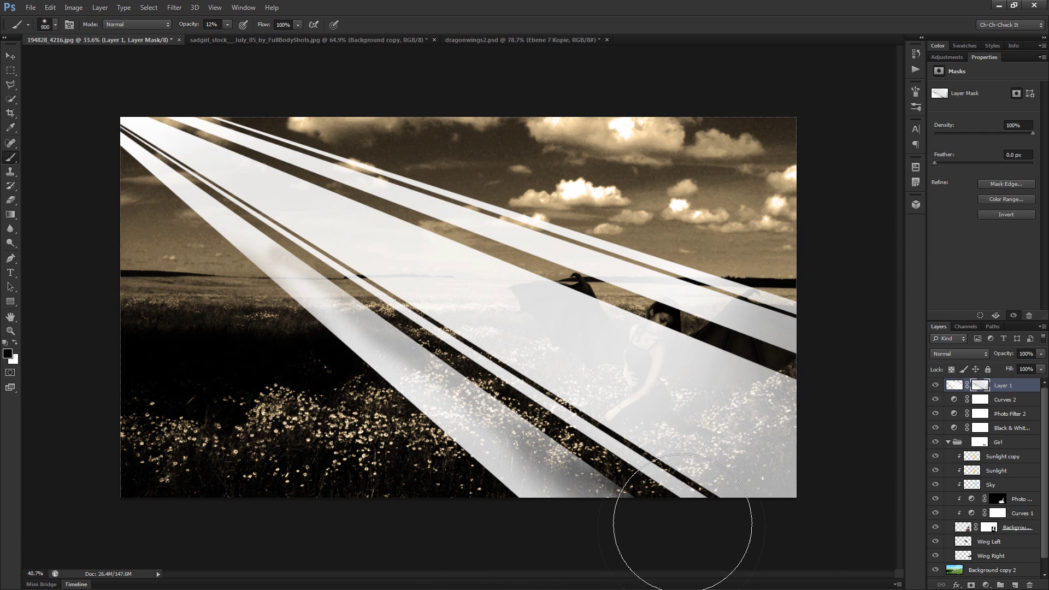
pyautogui.scroll(3, 683, 508)
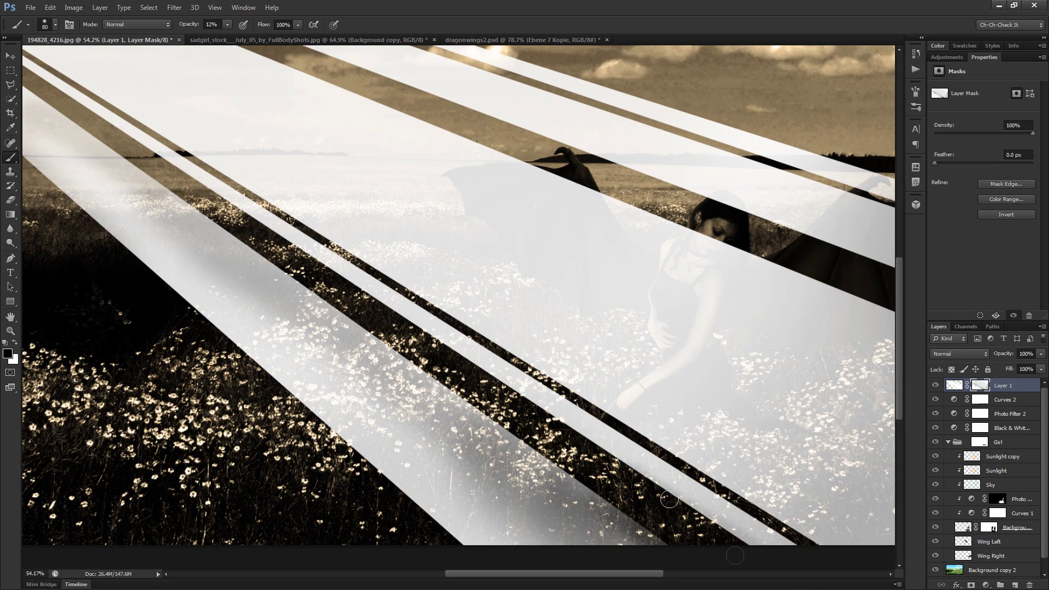
pyautogui.moveTo(750, 518); pyautogui.dragTo(775, 536)
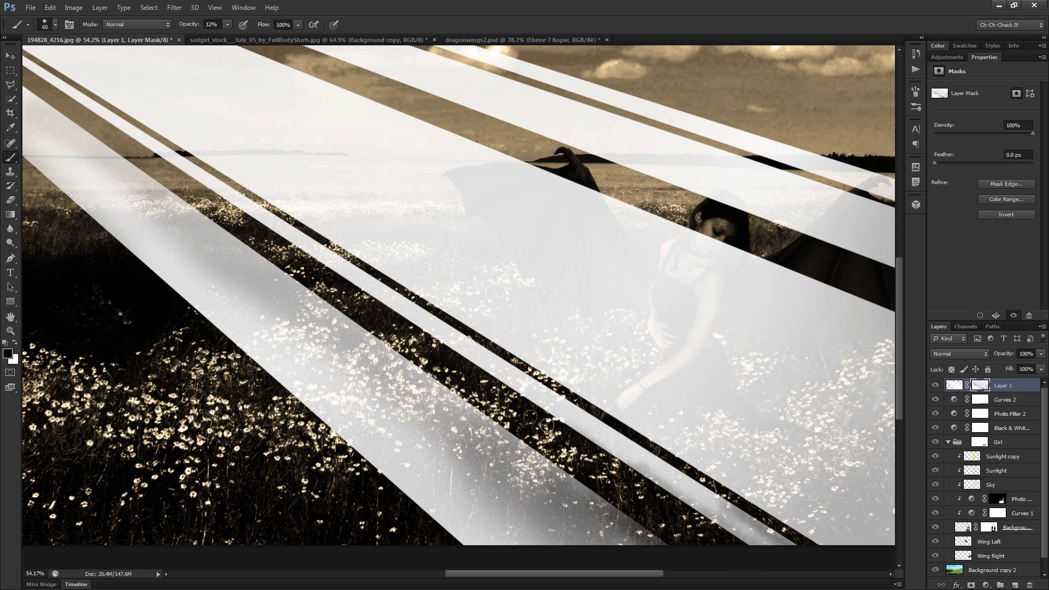
# Soften the upper edge of the lowest ray across the flowers on the mask, using a 125 px brush at 70% opacity
pyautogui.scroll(2, 527, 422)
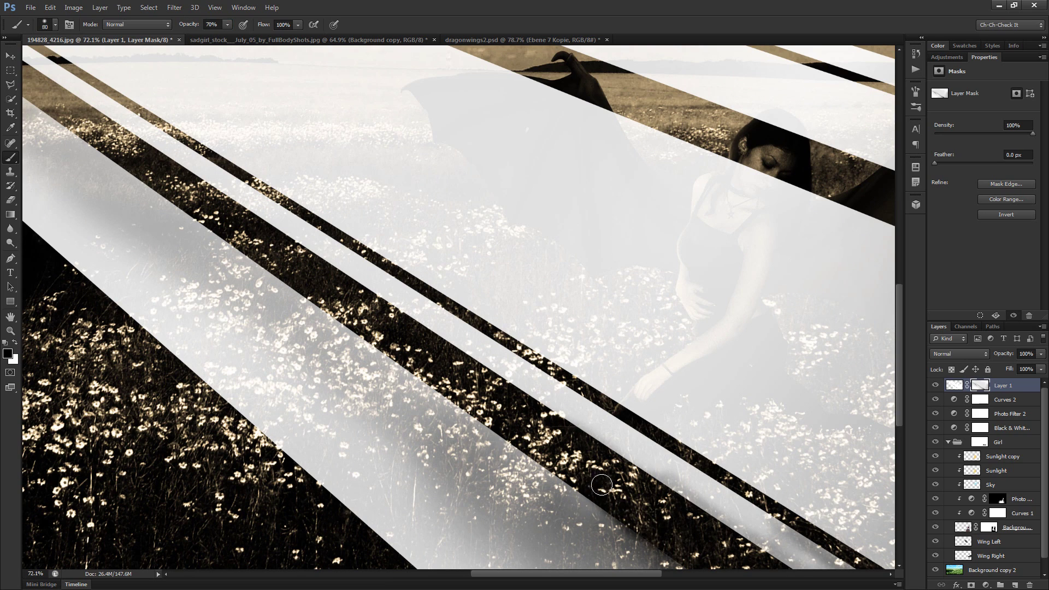
pyautogui.press(']')
pyautogui.press(']')
pyautogui.press(']')
pyautogui.press(']')
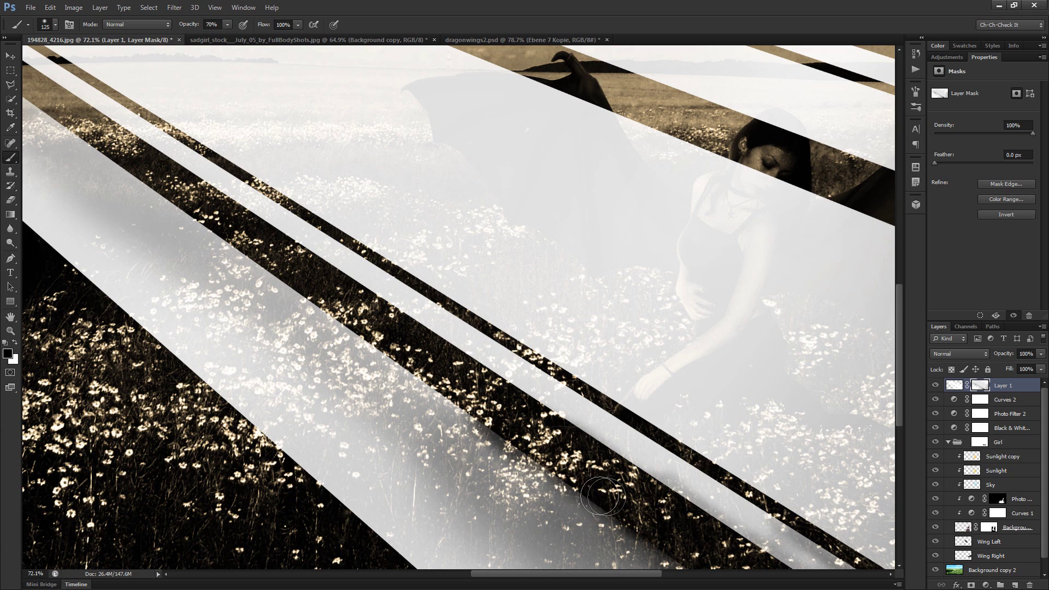
pyautogui.moveTo(522, 432); pyautogui.dragTo(229, 233)
# Soften the narrow ray's bottom end and the wide ray's adjacent edge below the girl's hand, painting the mask at 28% opacity
pyautogui.press('[')
pyautogui.press('[')
pyautogui.press('[')
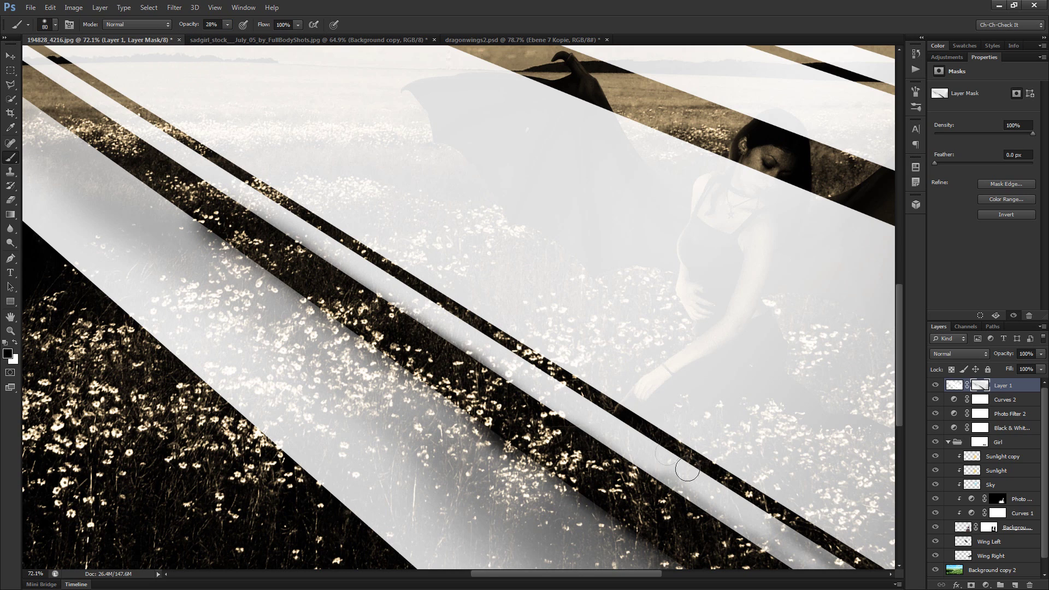
pyautogui.moveTo(640, 421)
pyautogui.mouseDown()
pyautogui.moveTo(796, 527)
pyautogui.moveTo(676, 417)
pyautogui.mouseUp()
pyautogui.scroll(2, 676, 417)
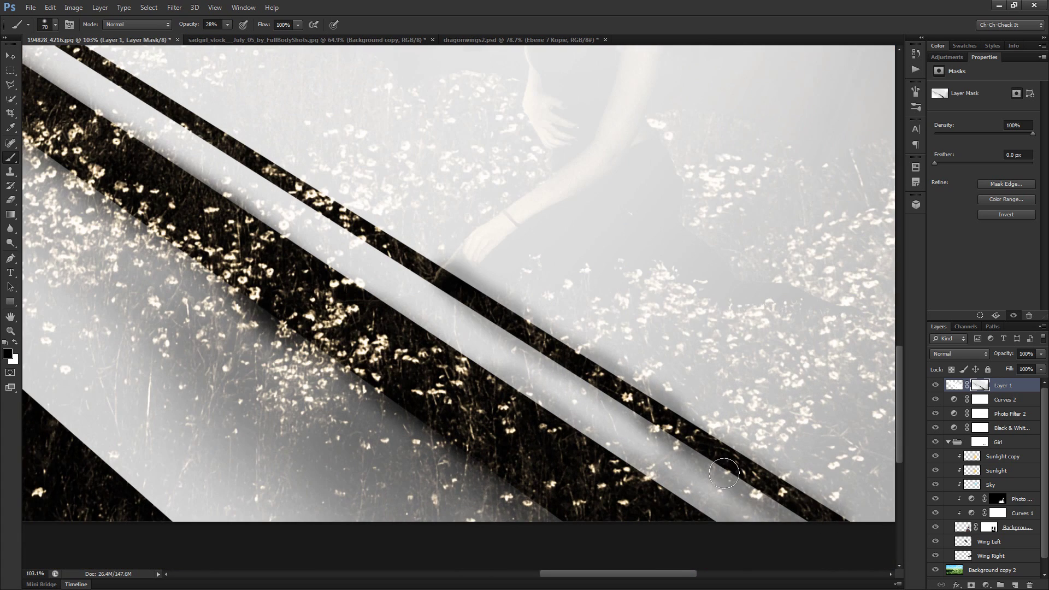
pyautogui.moveTo(677, 498)
pyautogui.mouseDown()
pyautogui.moveTo(716, 506)
pyautogui.moveTo(592, 463)
pyautogui.moveTo(647, 526)
pyautogui.mouseUp()
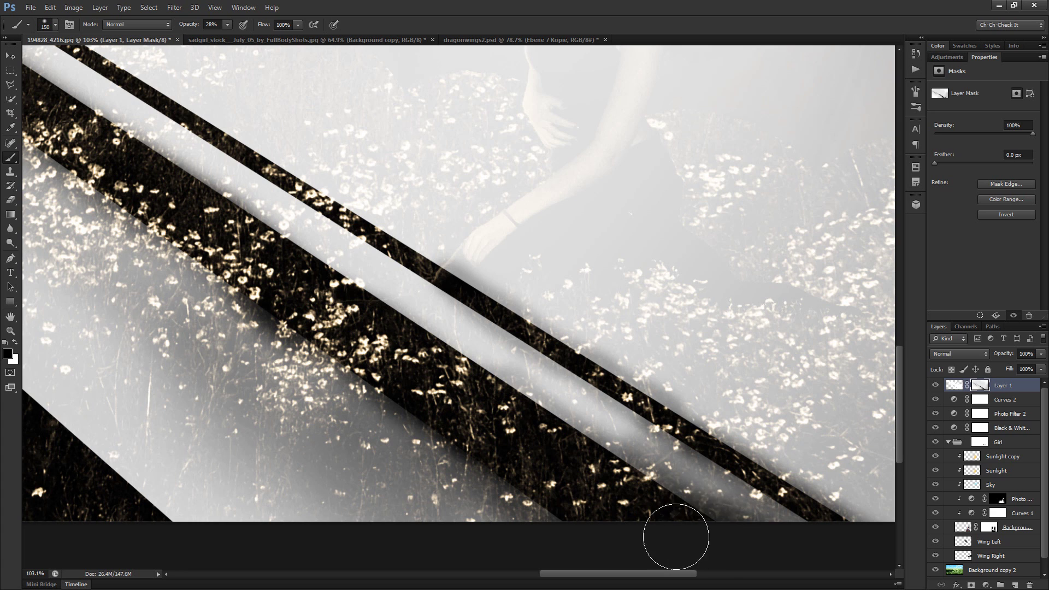
# Soften the lower edge of the lowest ray over the flowers on the mask, using a 125 to 200 px brush at 100% opacity
pyautogui.scroll(-3, 671, 534)
pyautogui.press(']')
pyautogui.press(']')
pyautogui.press(']')
pyautogui.press(']')
pyautogui.press(']')
pyautogui.moveTo(192, 24); pyautogui.dragTo(189, 24)
pyautogui.press(']')
pyautogui.press('[')
pyautogui.press('[')
pyautogui.press('[')
pyautogui.press('[')
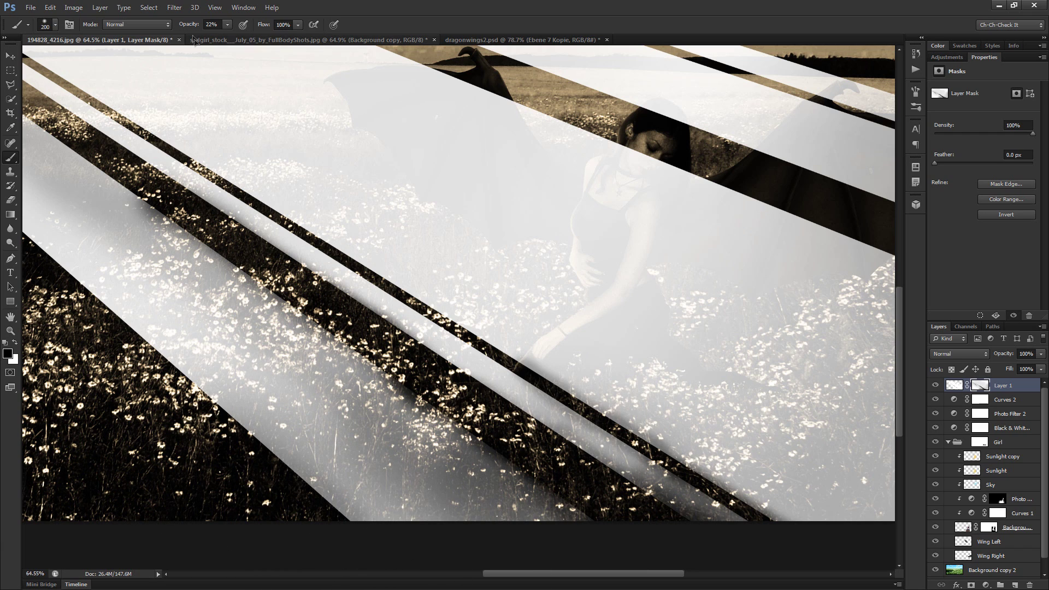
pyautogui.press('[')
pyautogui.press('[')
pyautogui.press('[')
pyautogui.press('[')
pyautogui.scroll(3, 306, 497)
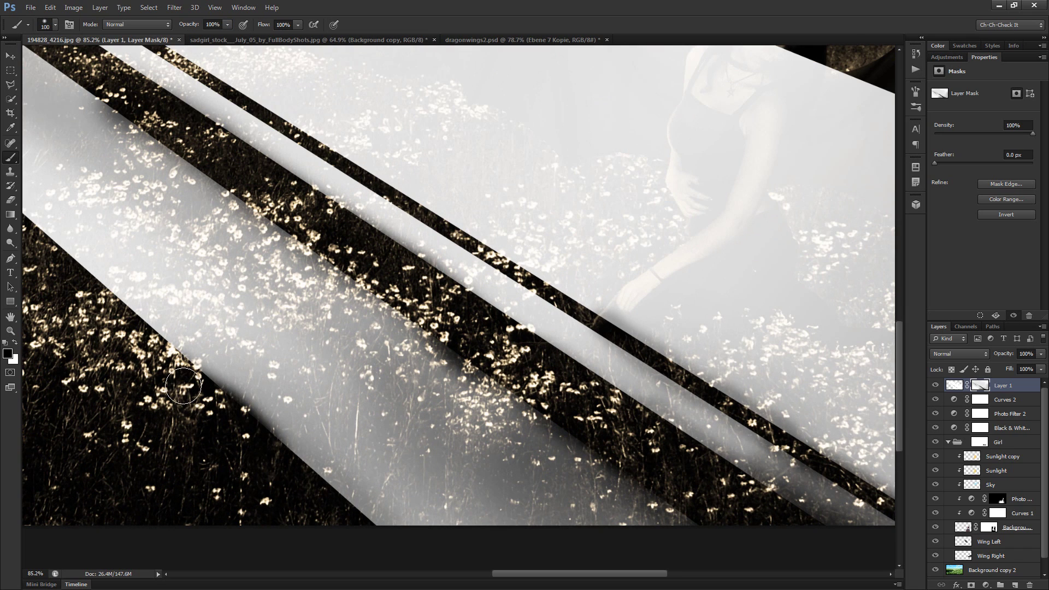
pyautogui.press(']')
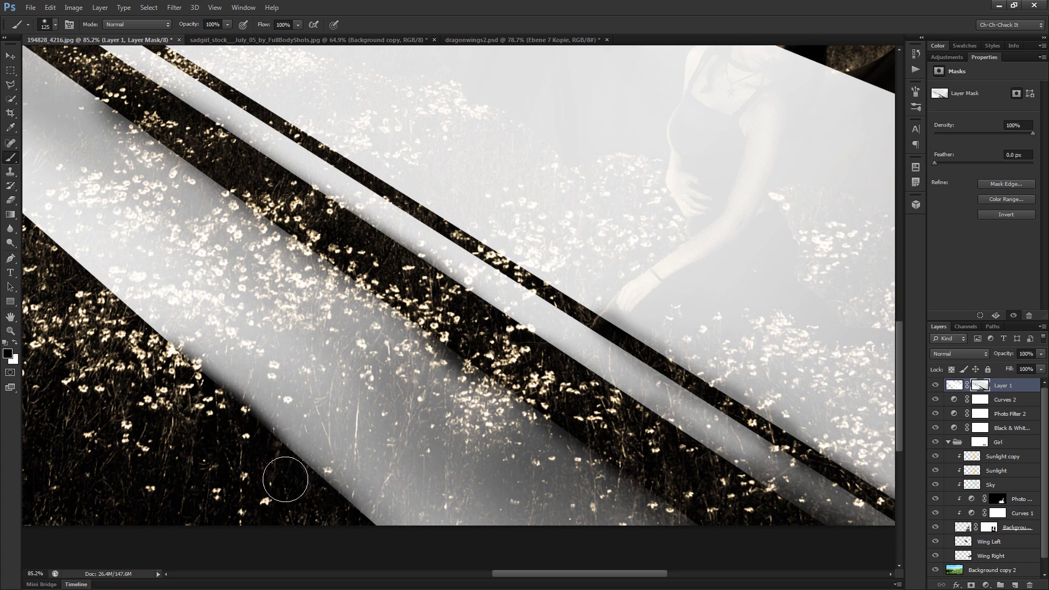
pyautogui.press(']')
pyautogui.press(']')
pyautogui.press(']')
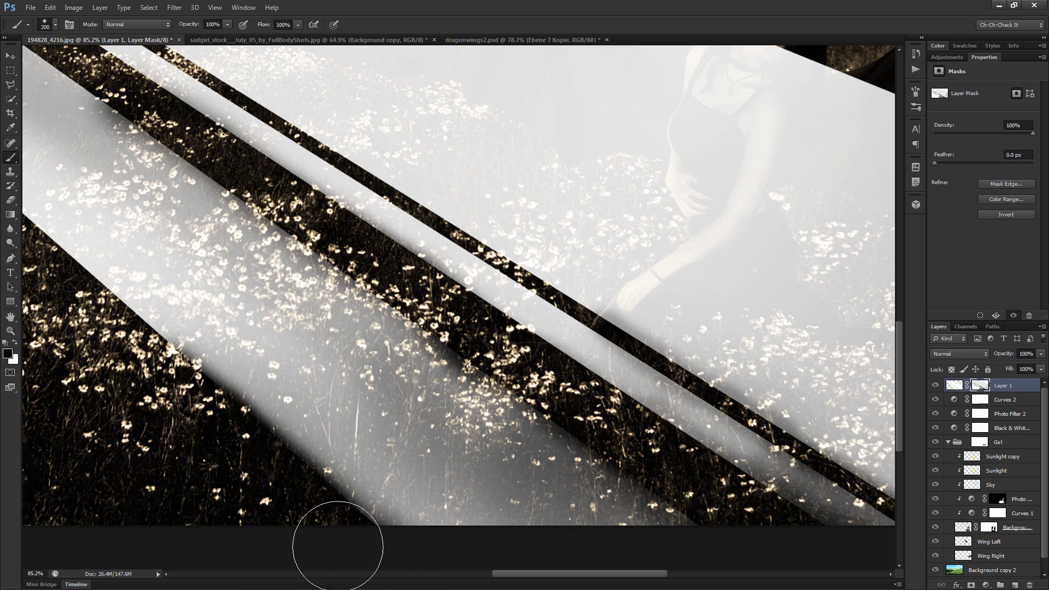
# Fade out the bottom end of the lowest ray on the mask with a 400 to 500 px brush at 100% opacity
pyautogui.press(']')
pyautogui.press(']')
pyautogui.press(']')
pyautogui.scroll(-3, 393, 525)
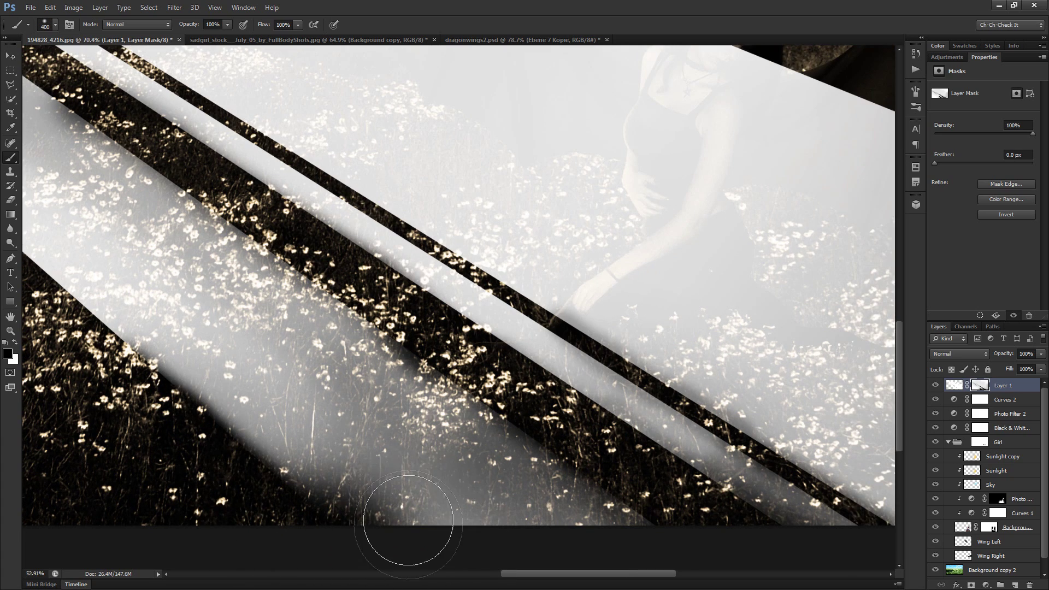
pyautogui.scroll(-2, 408, 520)
pyautogui.press(']')
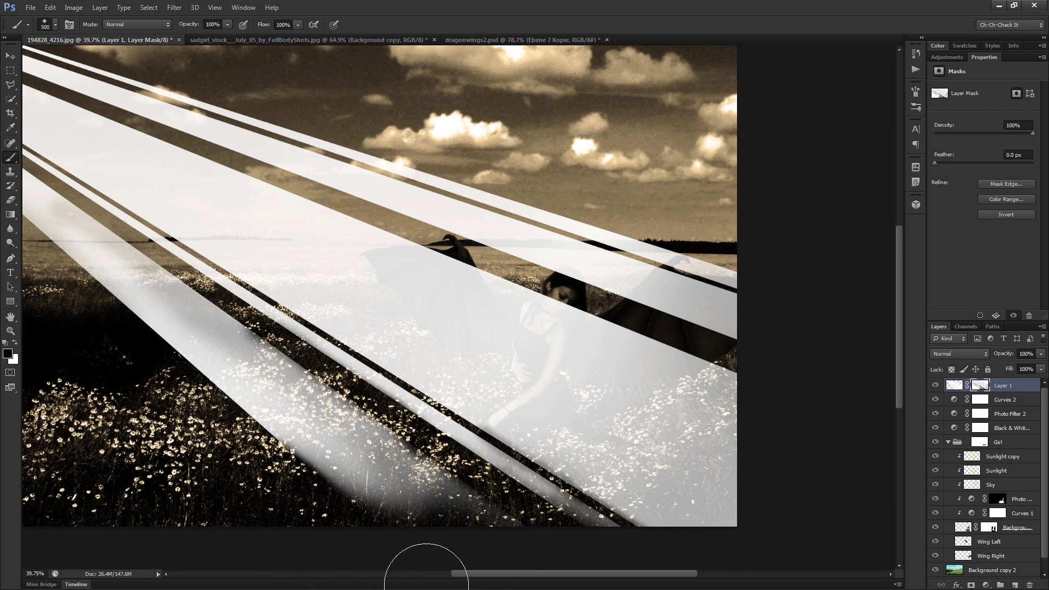
pyautogui.scroll(-3, 520, 562)
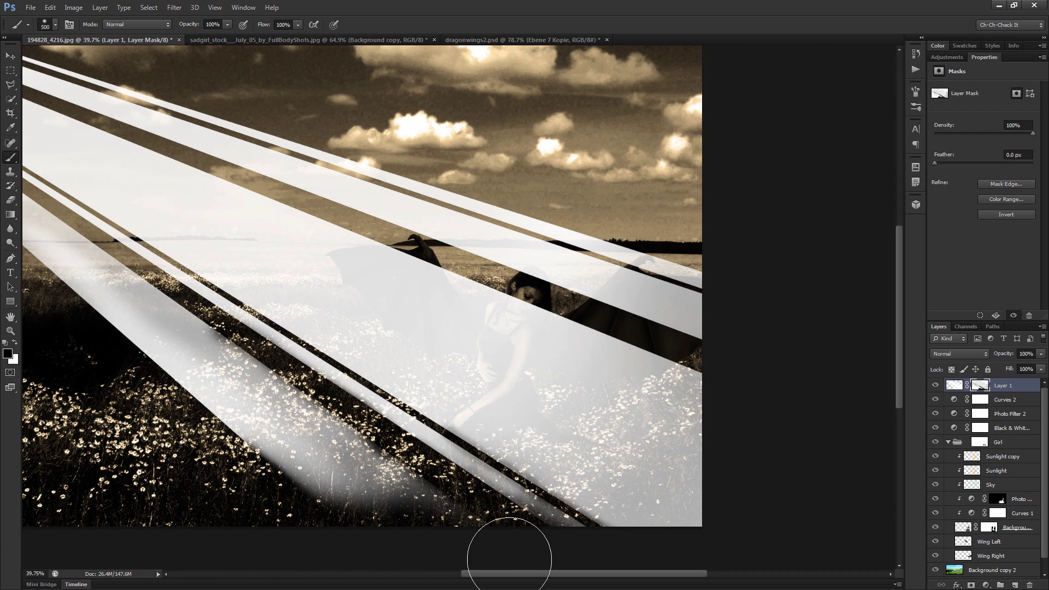
# Fade the far ends of the rays around the girl and the image's lower-right corner, painting the mask with a 2300 px brush
pyautogui.scroll(1, 601, 492)
pyautogui.scroll(-2, 711, 497)
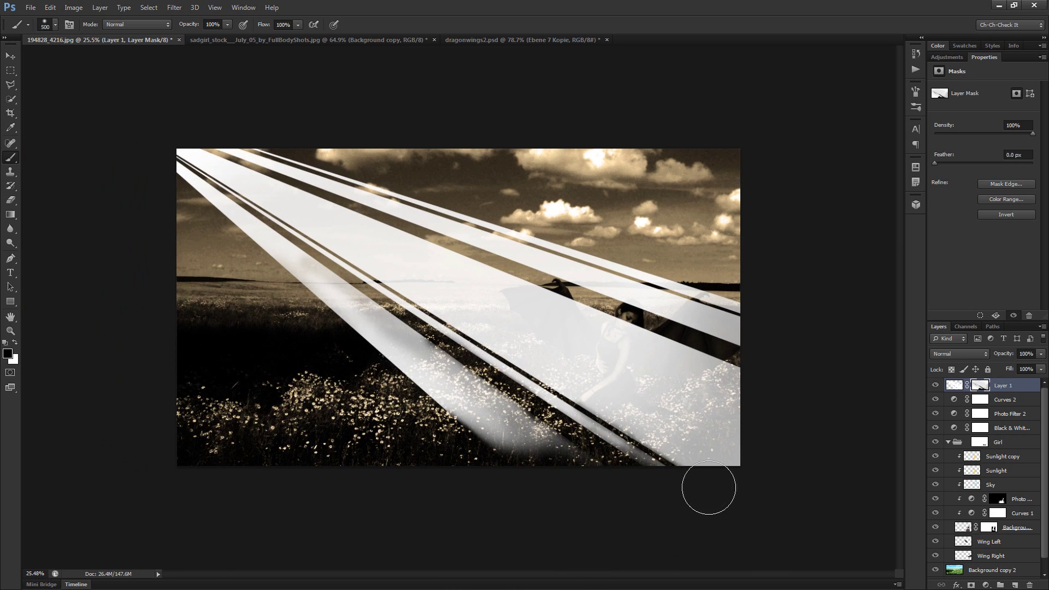
pyautogui.scroll(1, 700, 492)
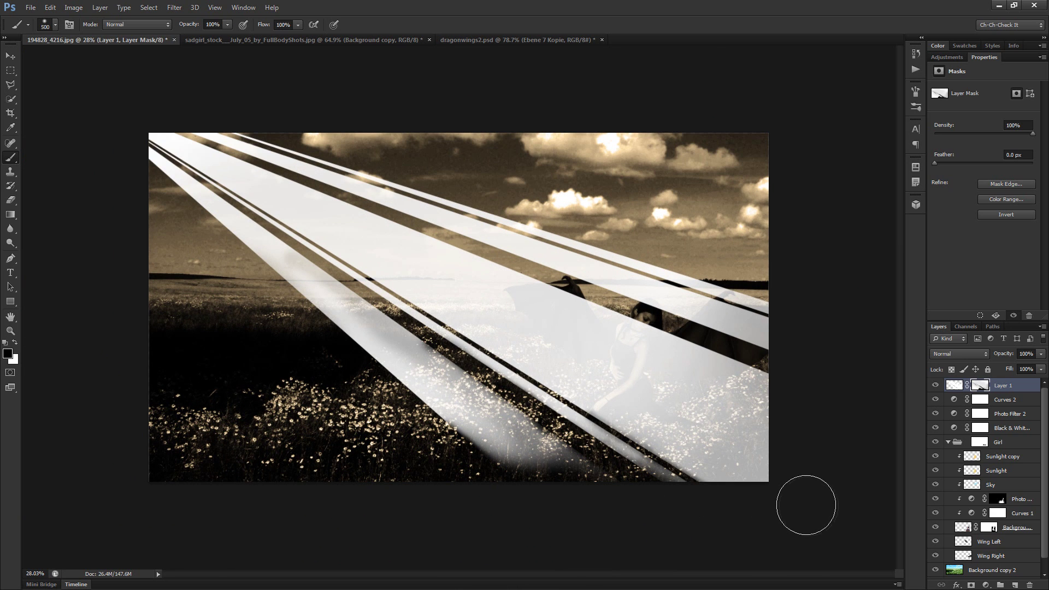
pyautogui.press(']')
pyautogui.press(']')
pyautogui.press(']')
pyautogui.press(']')
pyautogui.press(']')
pyautogui.press(']')
pyautogui.press(']')
pyautogui.press(']')
pyautogui.press(']')
pyautogui.press(']')
pyautogui.press(']')
pyautogui.press(']')
pyautogui.press(']')
pyautogui.press(']')
pyautogui.press(']')
pyautogui.press(']')
pyautogui.press(']')
pyautogui.press(']')
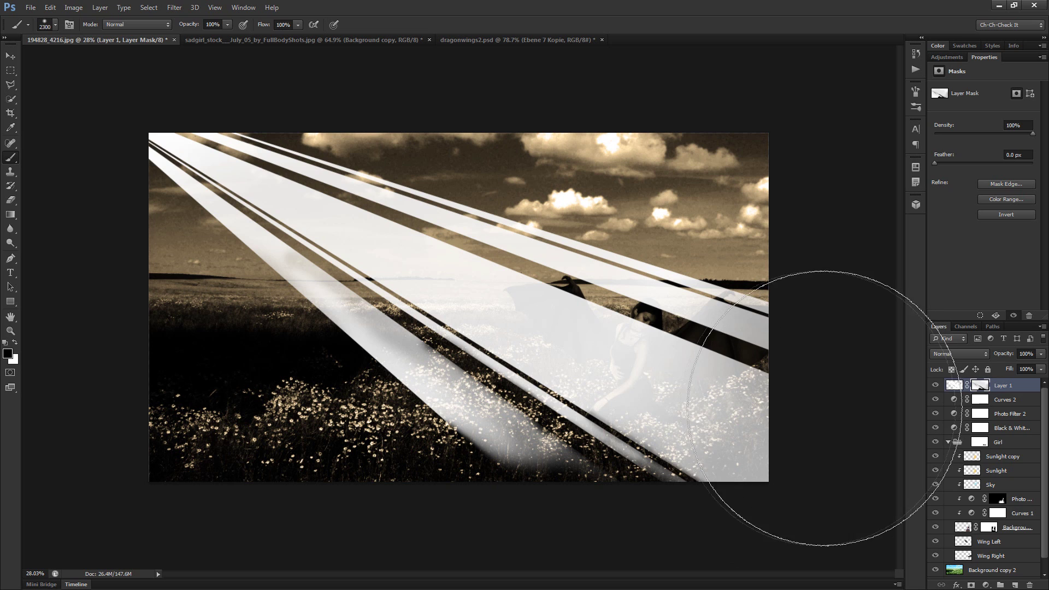
pyautogui.moveTo(770, 450)
pyautogui.mouseDown()
pyautogui.moveTo(765, 483)
pyautogui.moveTo(721, 502)
pyautogui.moveTo(694, 538)
pyautogui.moveTo(672, 527)
pyautogui.mouseUp()
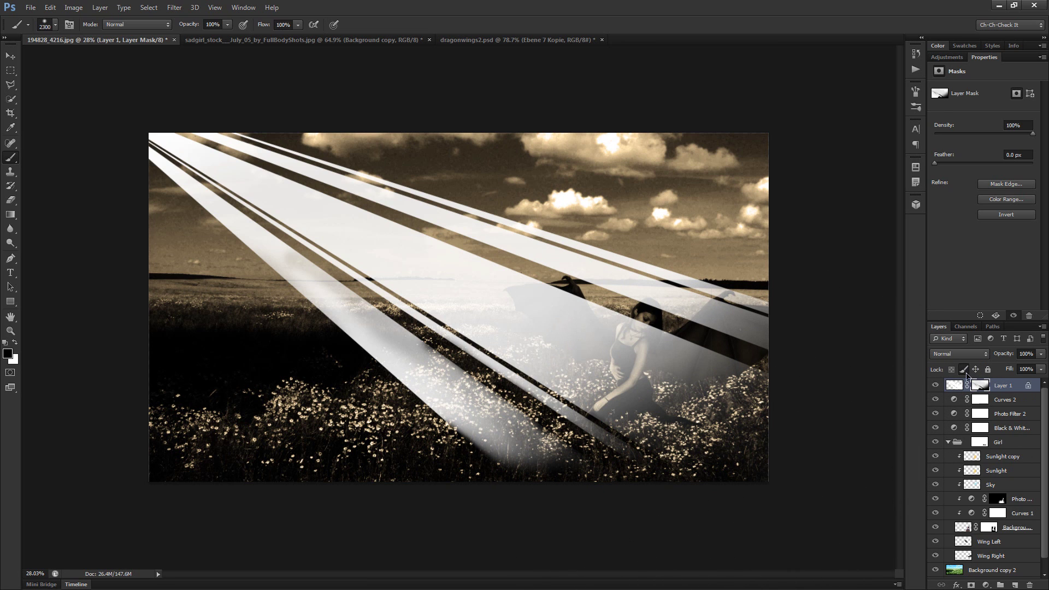
# Set the ray layer's blend mode to Overlay
pyautogui.click(972, 354)
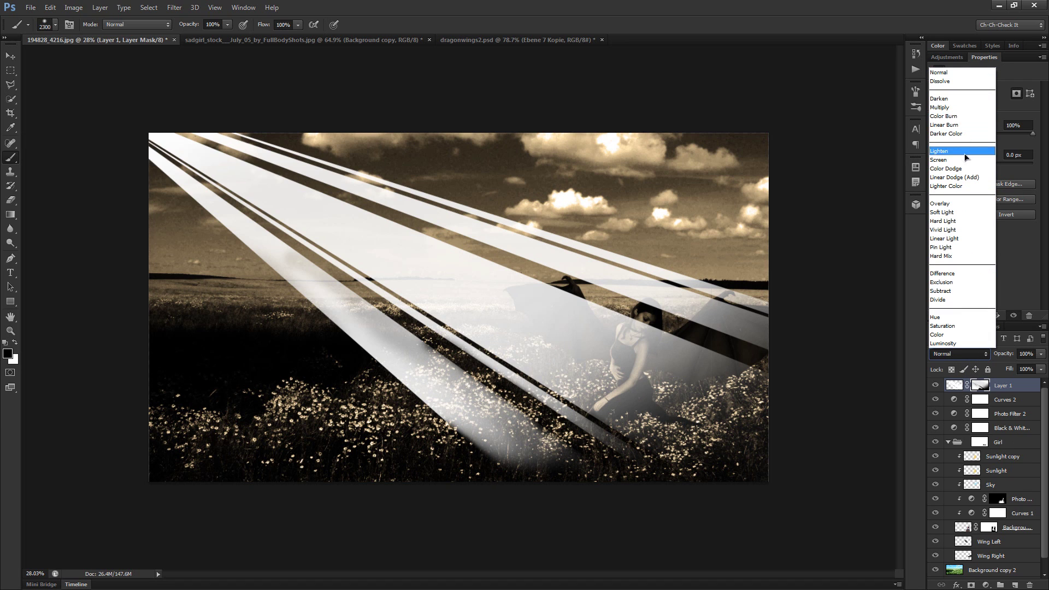
pyautogui.click(960, 205)
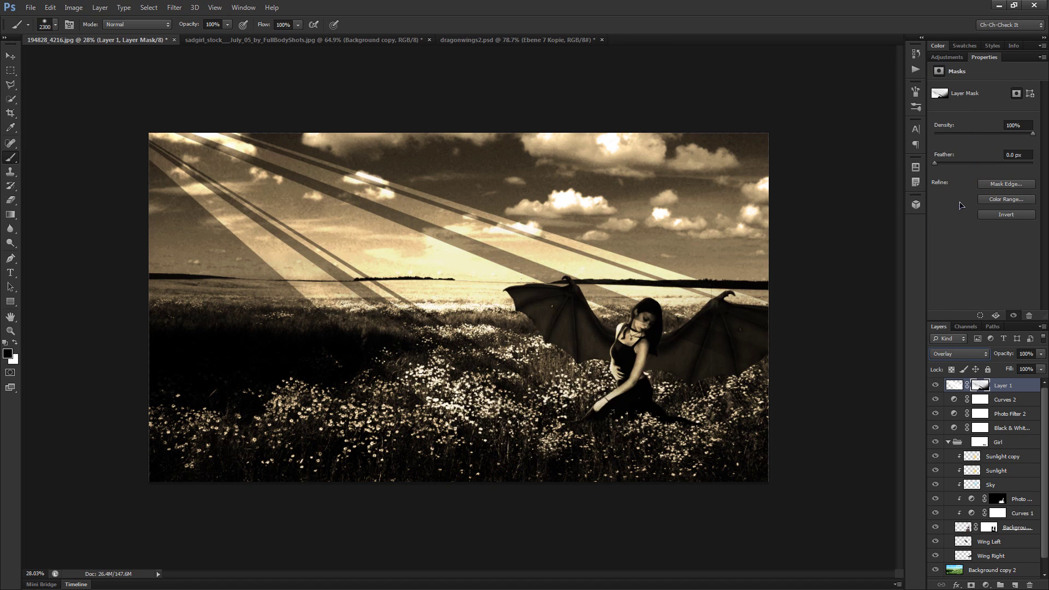
# Soften the lowest ray's outer edge around the horizon by painting black on the mask with a brush of about 200 px at 100% opacity
pyautogui.press('[')
pyautogui.press('[')
pyautogui.press('[')
pyautogui.press('[')
pyautogui.press('[')
pyautogui.press('[')
pyautogui.press('[')
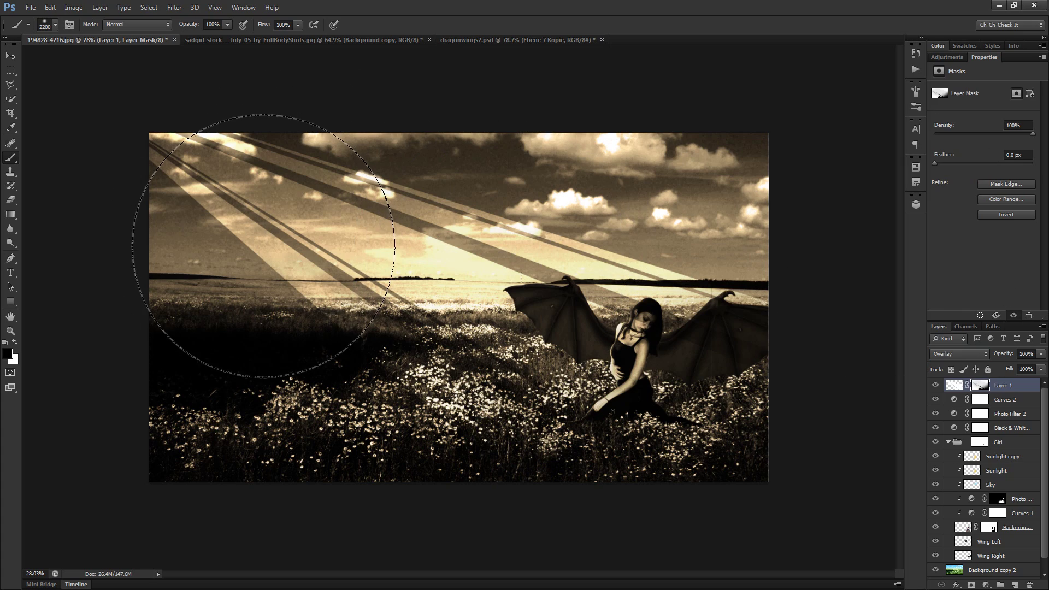
pyautogui.press('[')
pyautogui.press('[')
pyautogui.press('[')
pyautogui.press('[')
pyautogui.scroll(3, 262, 328)
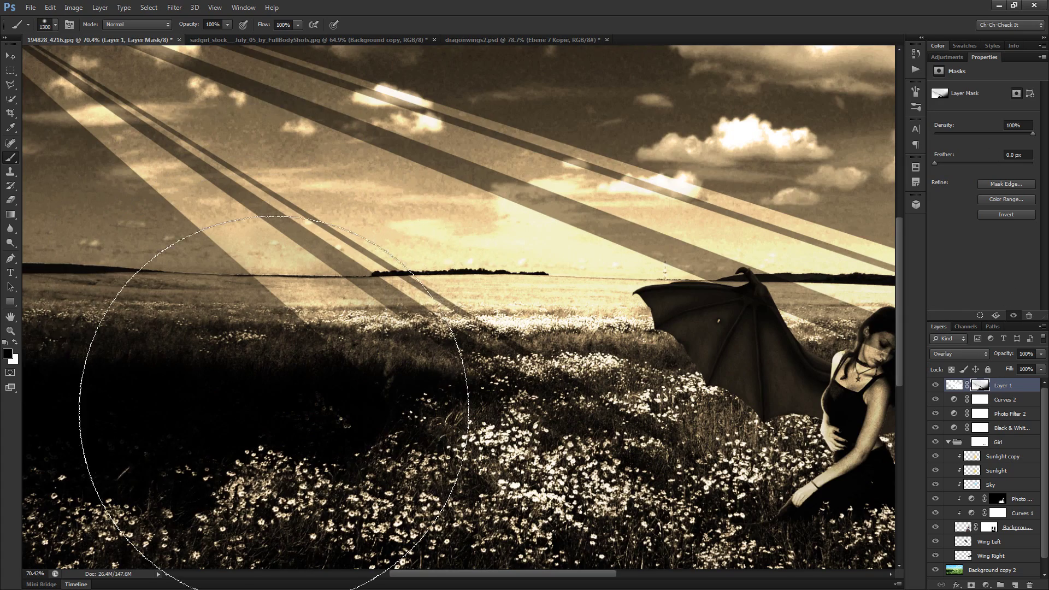
pyautogui.press('[')
pyautogui.press('[')
pyautogui.press('[')
pyautogui.press('[')
pyautogui.press('[')
pyautogui.press('[')
pyautogui.press('[')
pyautogui.press('[')
pyautogui.press('[')
pyautogui.press('[')
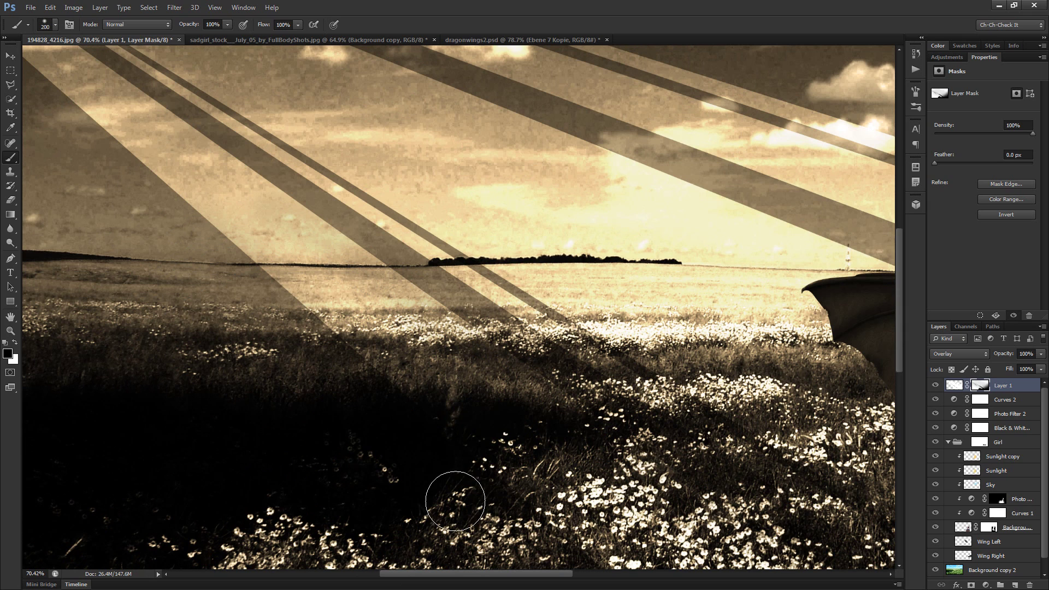
pyautogui.moveTo(388, 442)
pyautogui.mouseDown()
pyautogui.moveTo(366, 401)
pyautogui.moveTo(255, 360)
pyautogui.moveTo(302, 378)
pyautogui.moveTo(284, 371)
pyautogui.moveTo(197, 262)
pyautogui.moveTo(227, 314)
pyautogui.moveTo(179, 274)
pyautogui.moveTo(107, 164)
pyautogui.moveTo(109, 201)
pyautogui.moveTo(163, 256)
pyautogui.mouseUp()
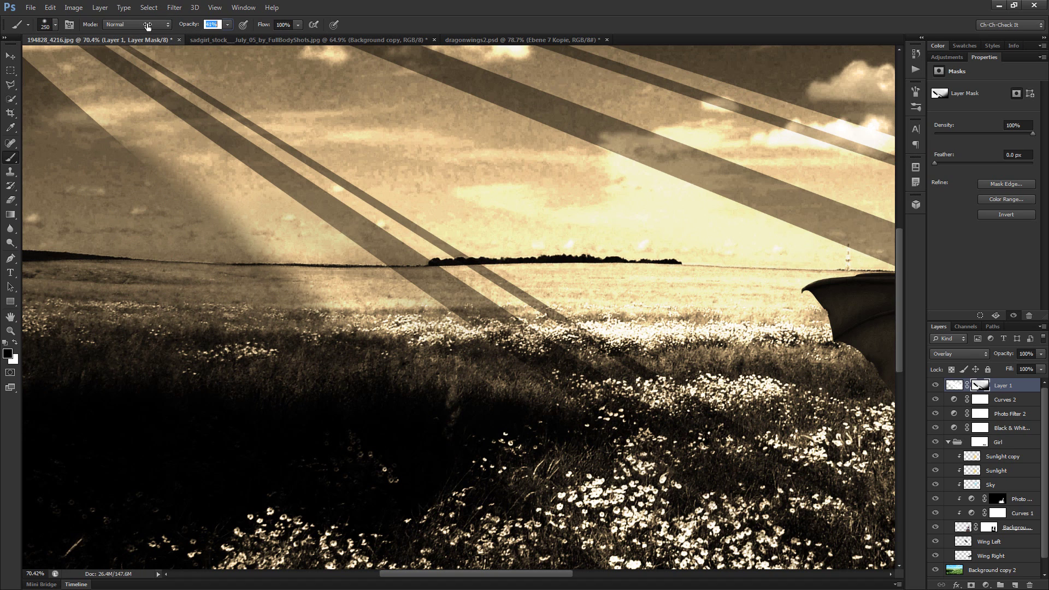
# Fade streaks inside the lowest ray above the horizon on the mask, using a smaller brush at 24% opacity
pyautogui.press('[')
pyautogui.press('[')
pyautogui.press('[')
pyautogui.press('[')
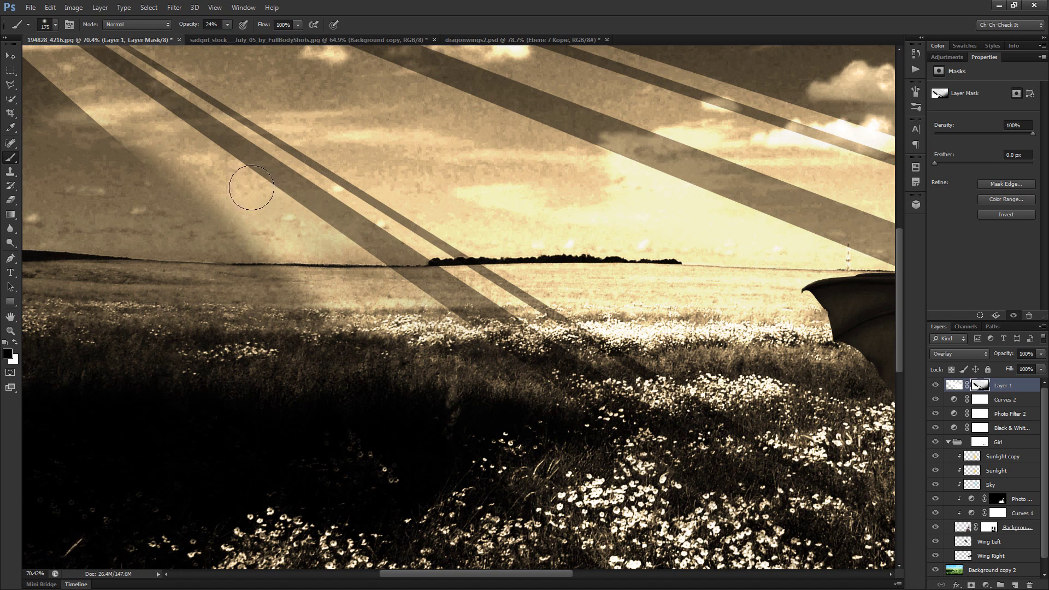
pyautogui.press('[')
pyautogui.press('[')
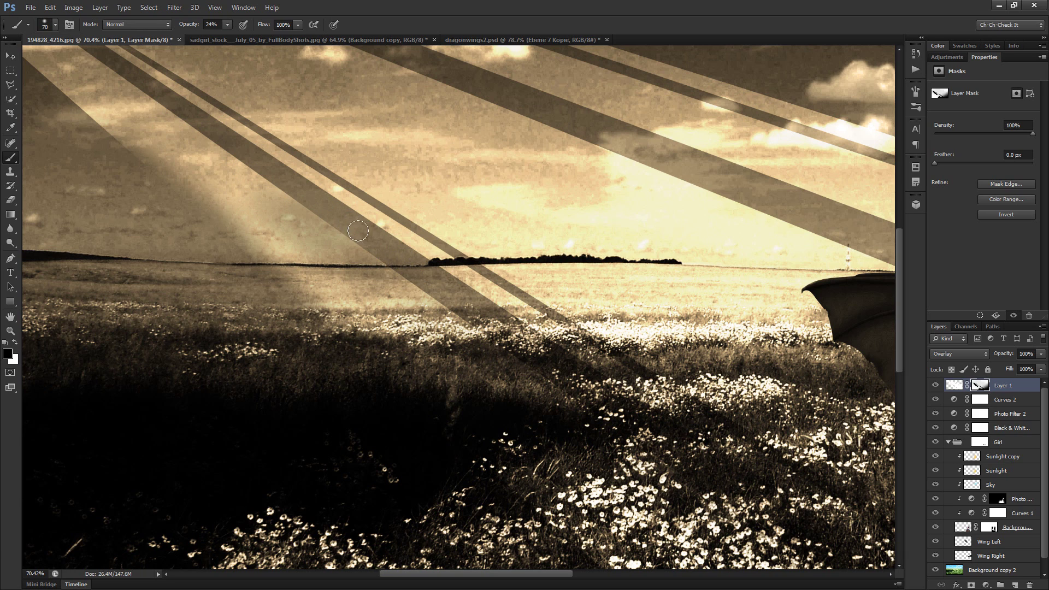
# Apply a Gaussian Blur with a 14.1 px radius to the ray layer's image rather than its mask
pyautogui.click(954, 386)
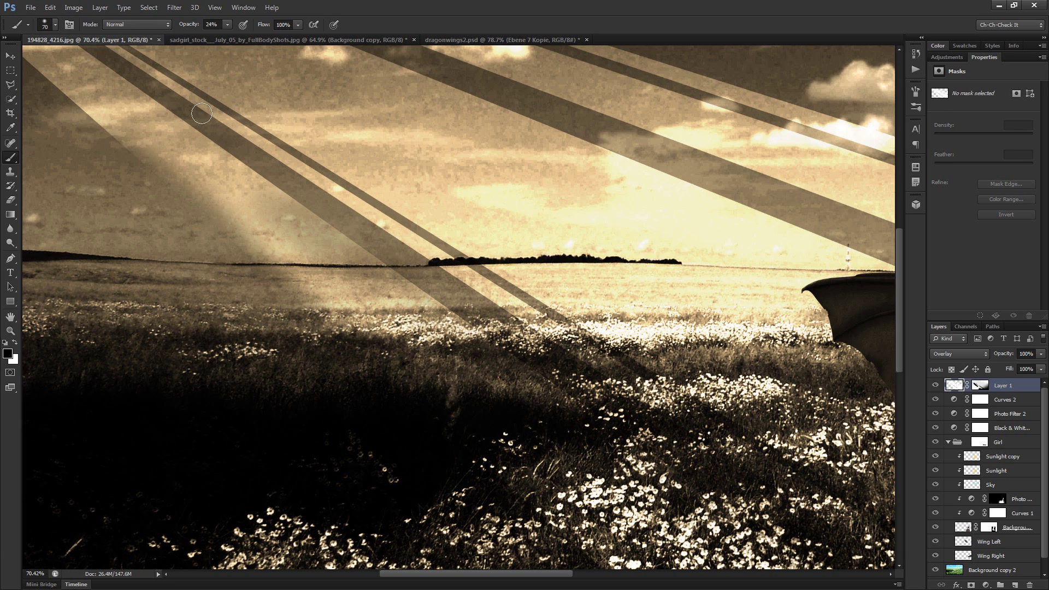
pyautogui.click(175, 7)
pyautogui.moveTo(219, 112)
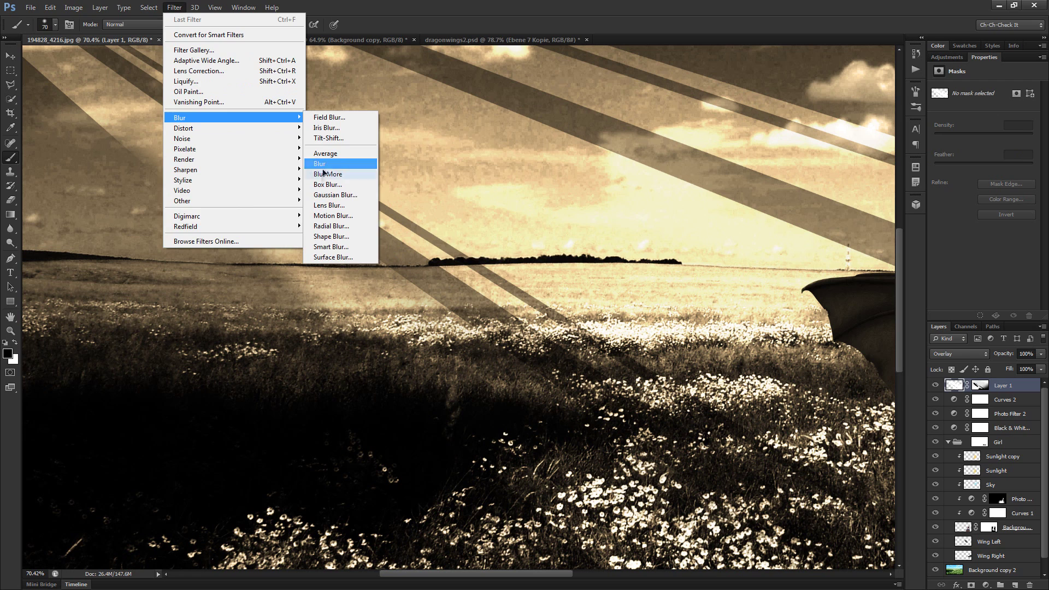
pyautogui.click(327, 193)
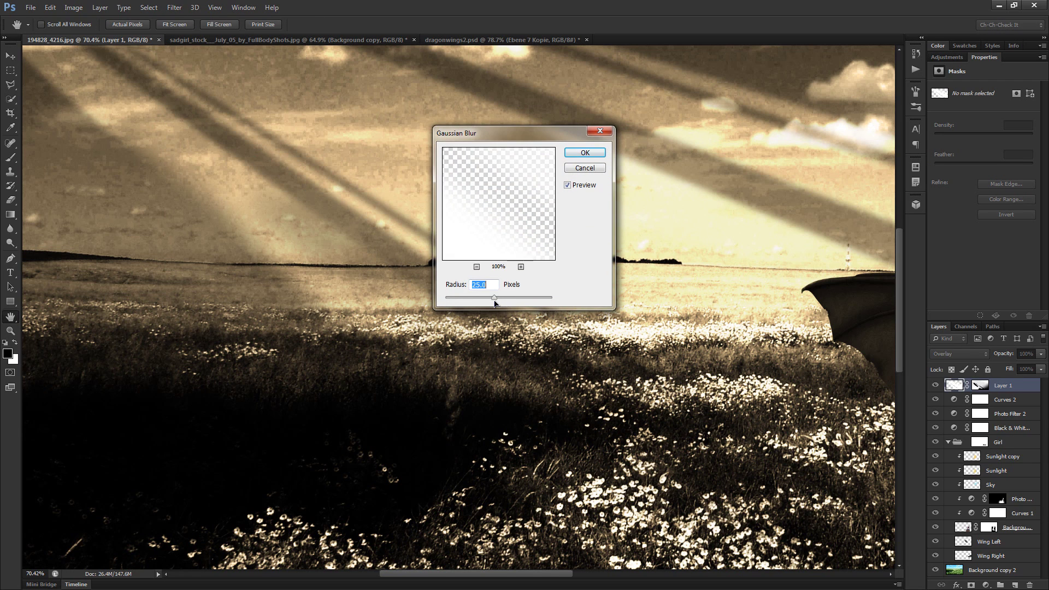
pyautogui.moveTo(494, 301); pyautogui.dragTo(496, 301)
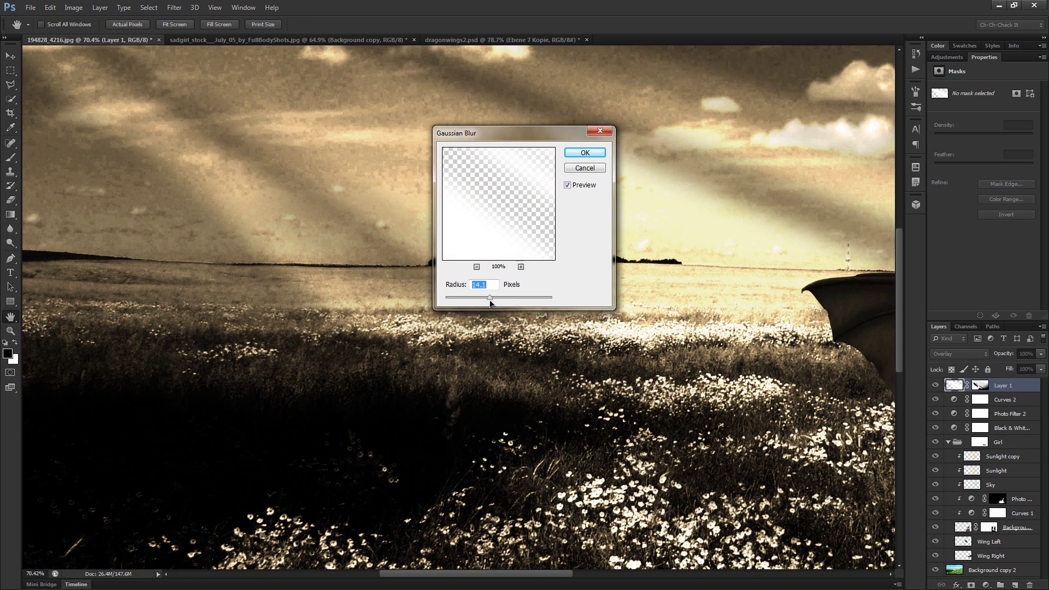
pyautogui.click(585, 154)
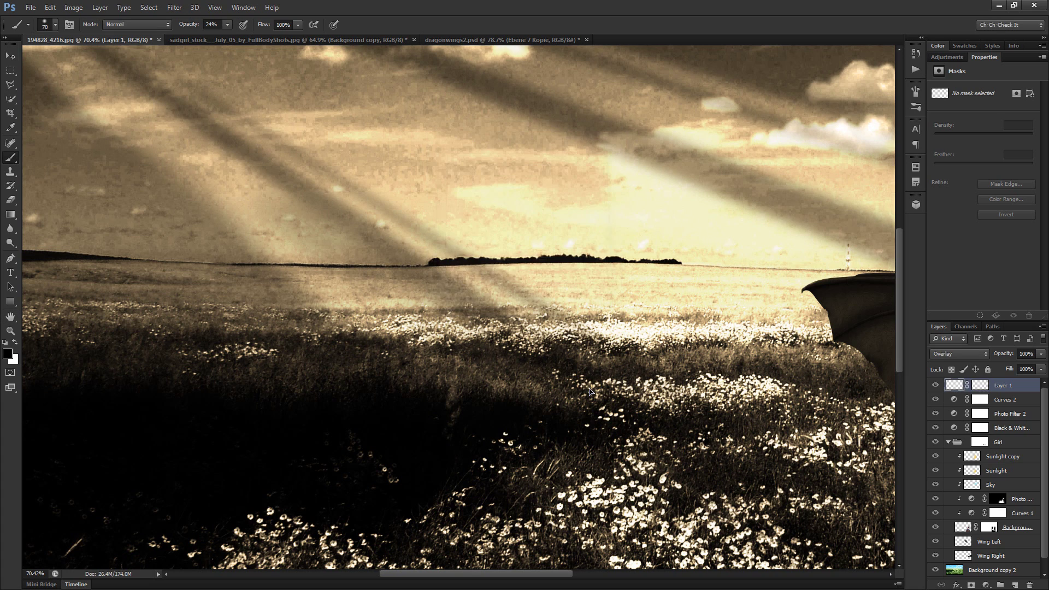
# Put the ray layer into a new group and add a white layer mask to the group
pyautogui.click(982, 385)
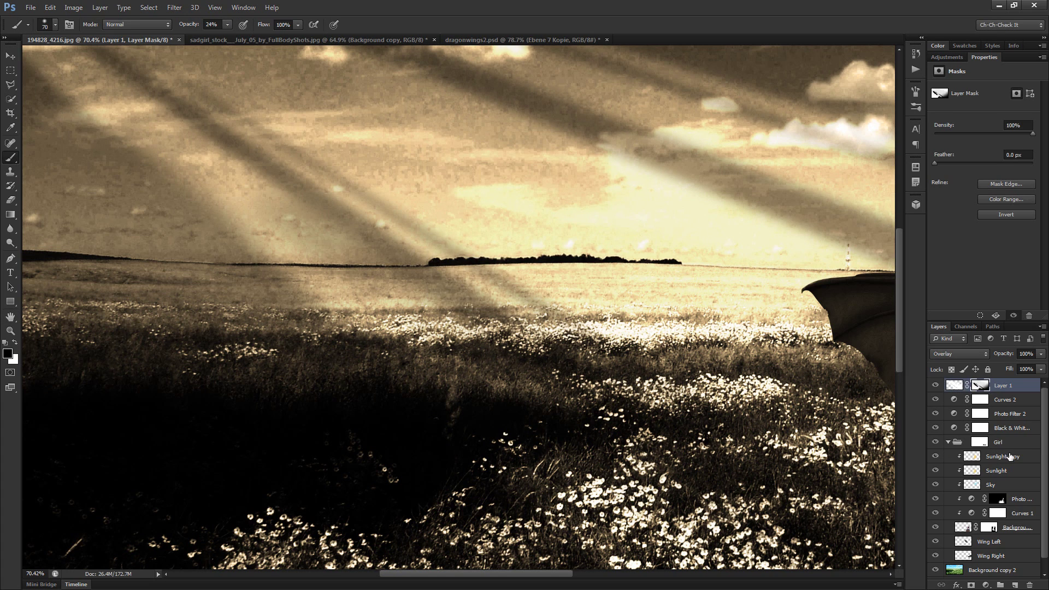
pyautogui.hotkey('ctrl', 'g')
pyautogui.click(972, 585)
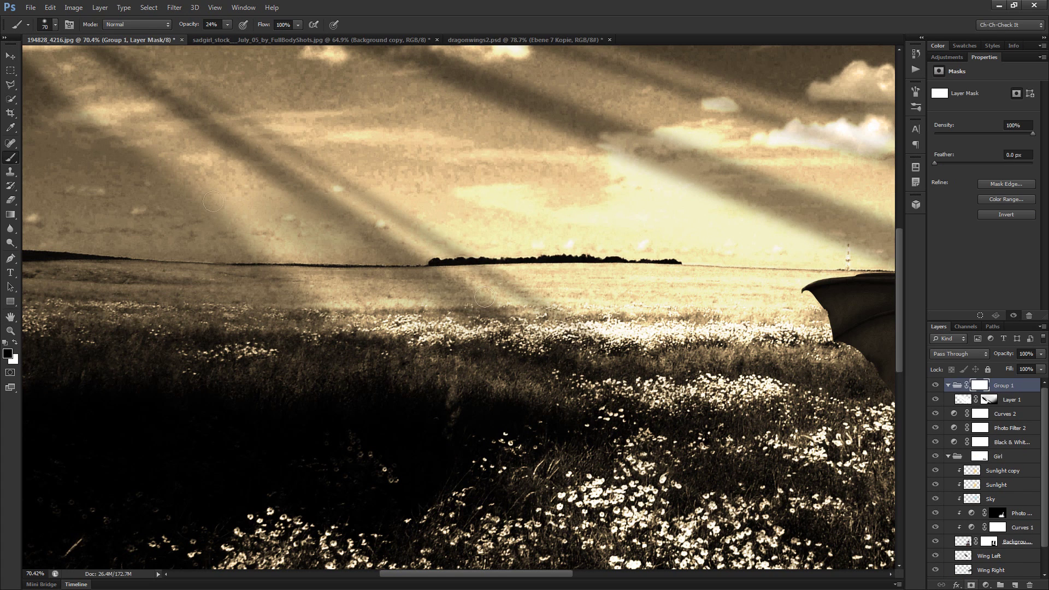
# Render Clouds on the ray group's mask and lower the mask's density to 52%
pyautogui.click(174, 8)
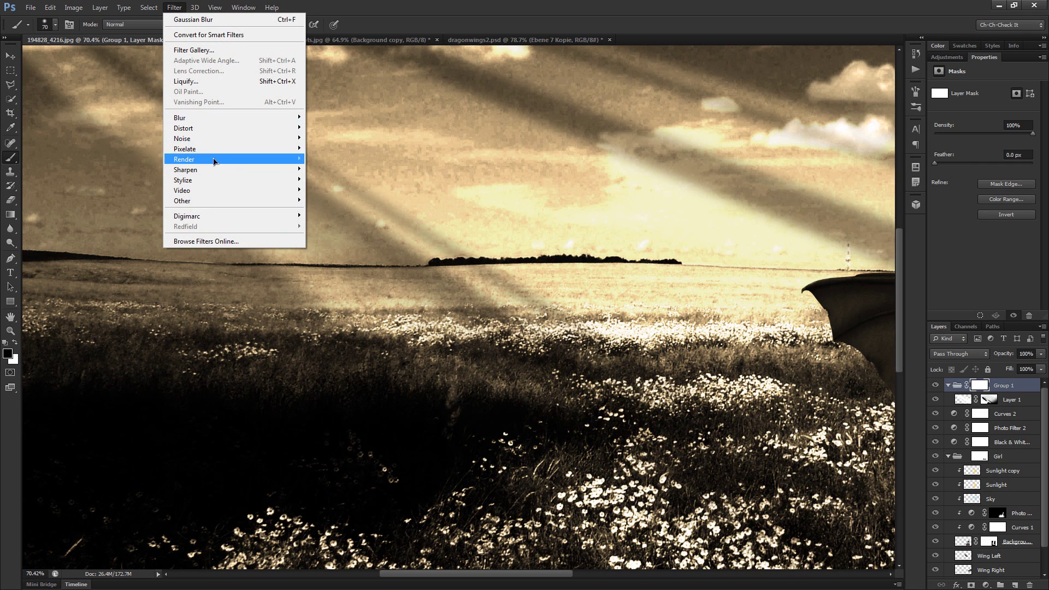
pyautogui.moveTo(299, 163)
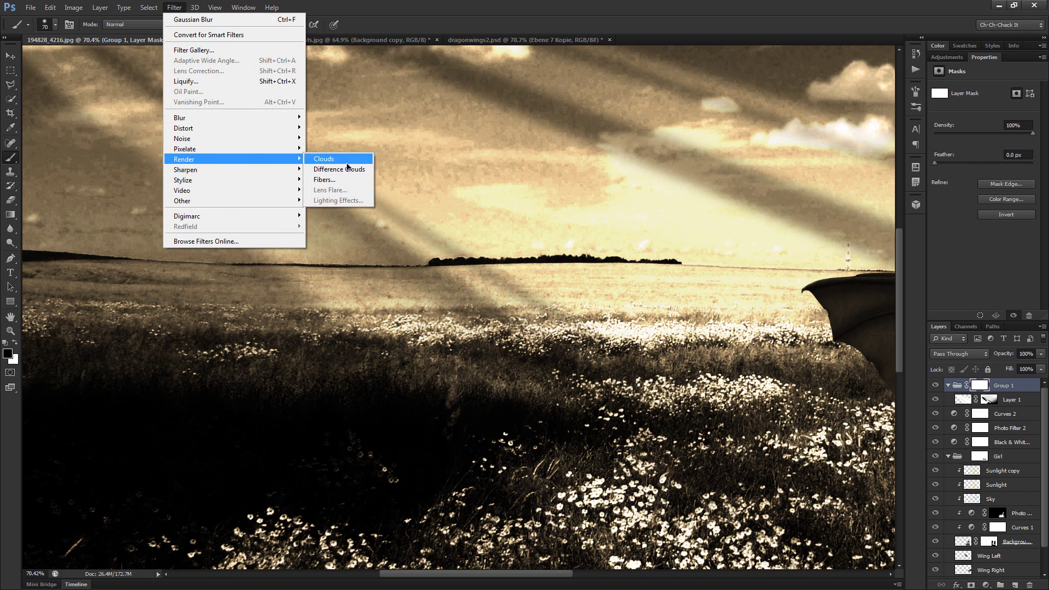
pyautogui.click(324, 159)
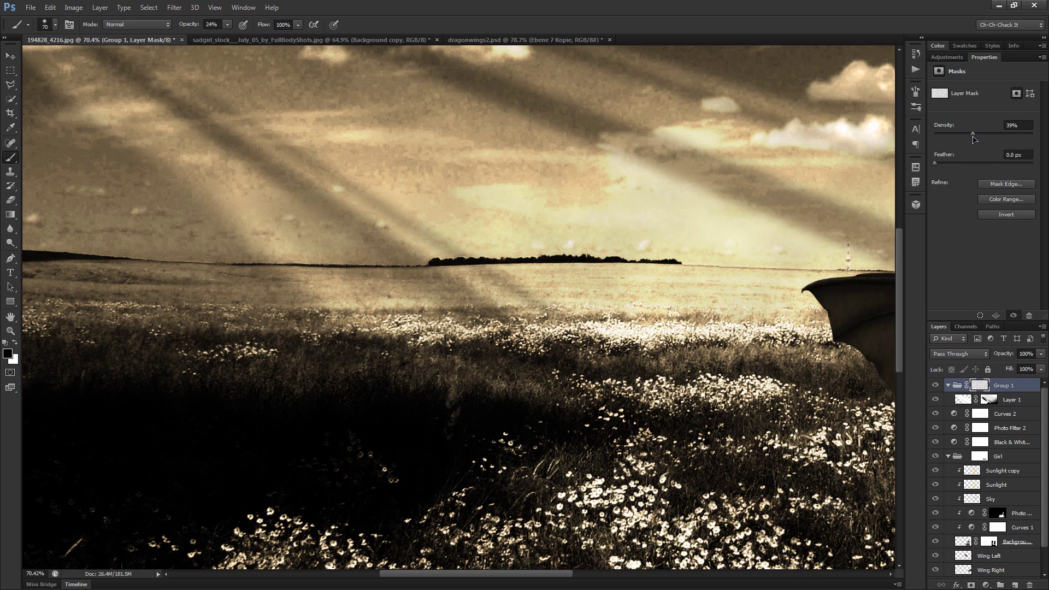
pyautogui.scroll(-2, 736, 344)
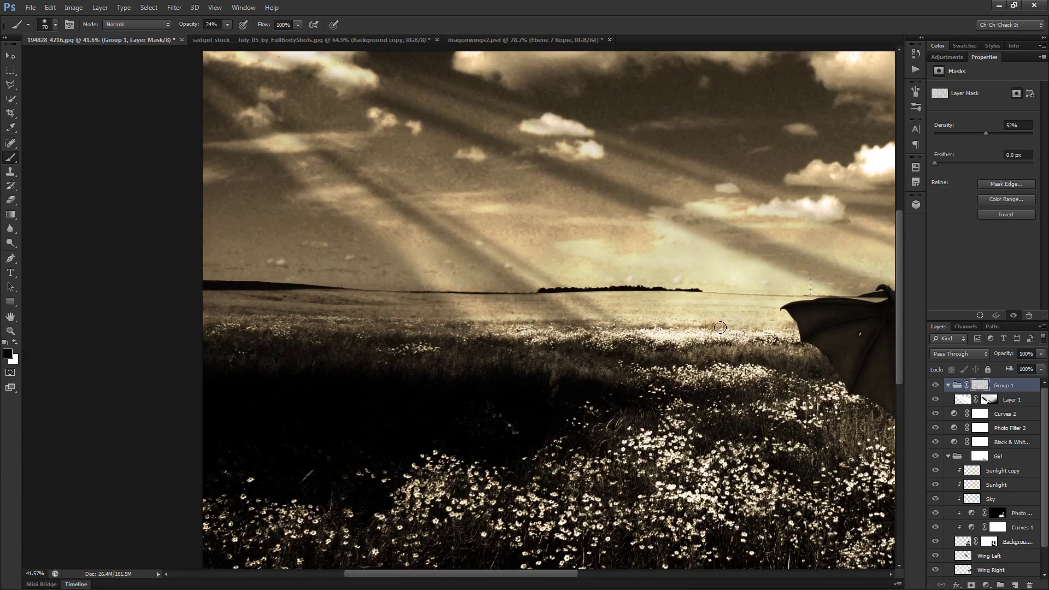
pyautogui.scroll(-3, 720, 327)
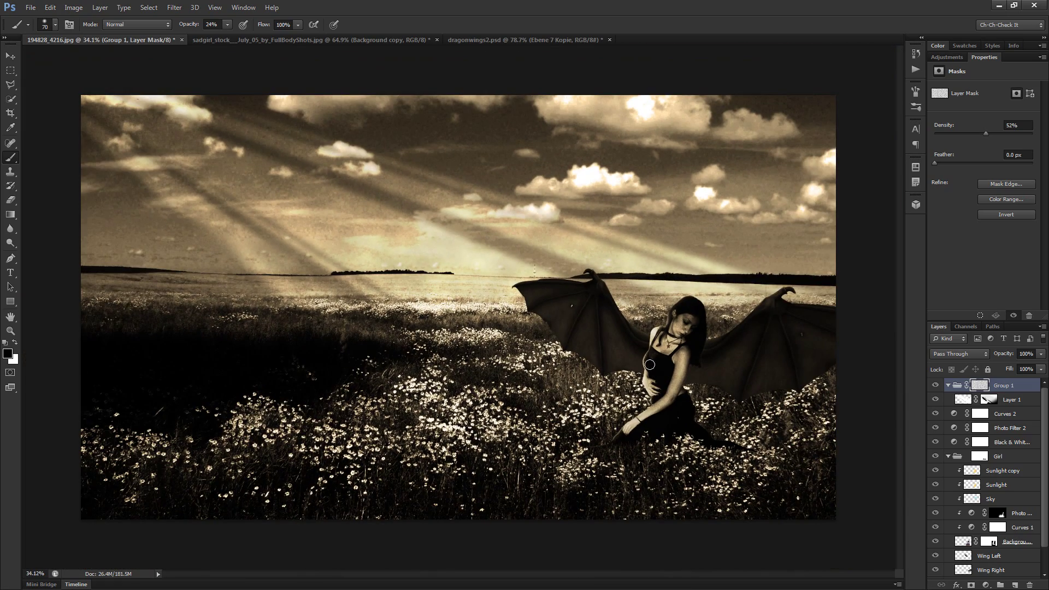
# Target the mask of the light-ray layer and set the brush size to 250 px
pyautogui.click(994, 400)
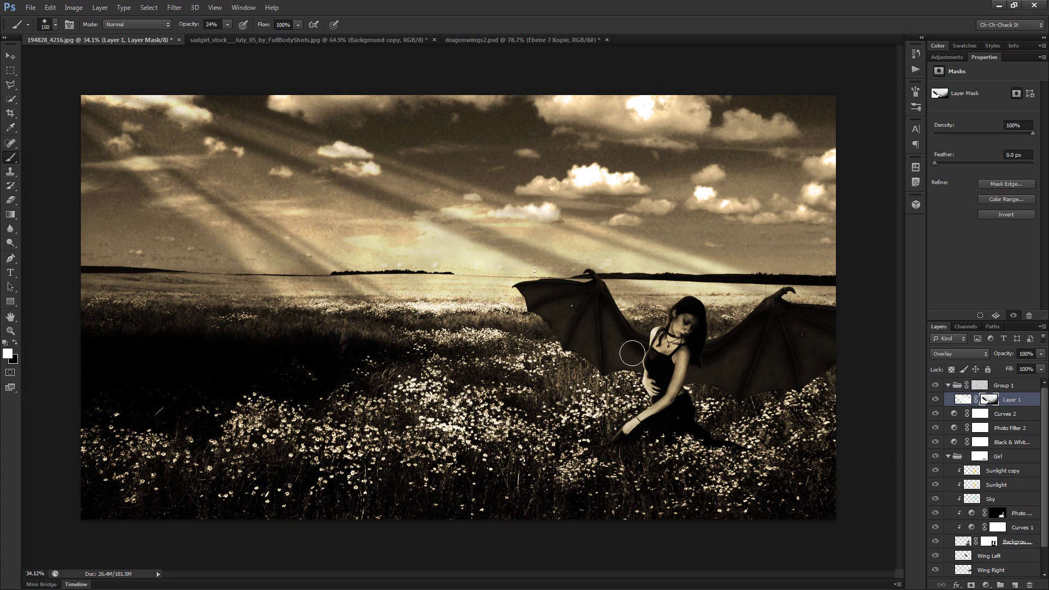
pyautogui.press(']')
pyautogui.press(']')
pyautogui.press(']')
pyautogui.press(']')
pyautogui.press(']')
pyautogui.scroll(2, 354, 236)
pyautogui.press('[')
pyautogui.press('[')
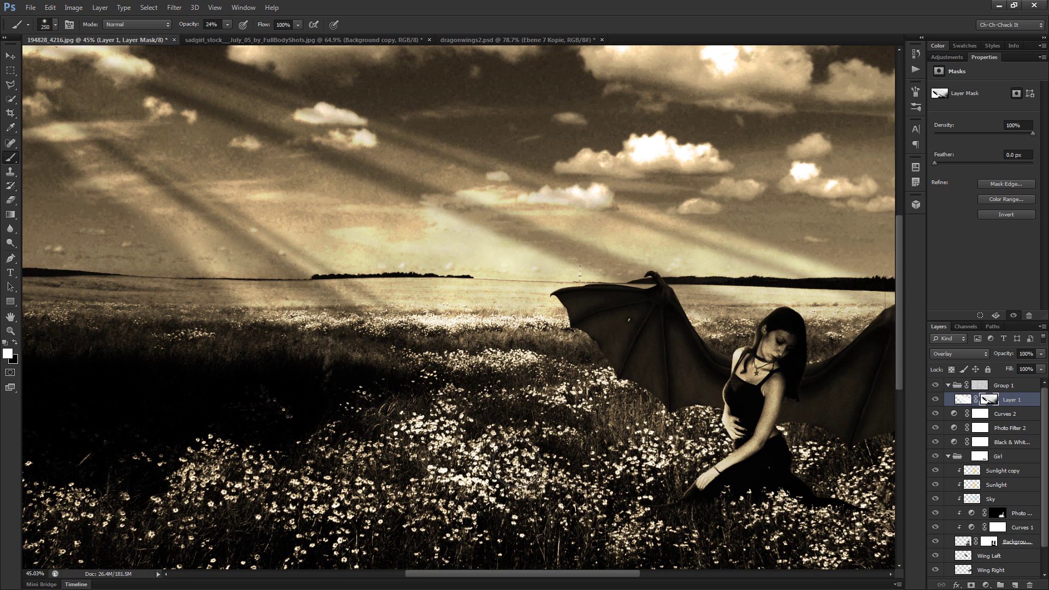
# Inspect the light-ray layer's mask on its own, and return to the full image
pyautogui.keyDown('alt'); pyautogui.click(991, 400); pyautogui.keyUp('alt')
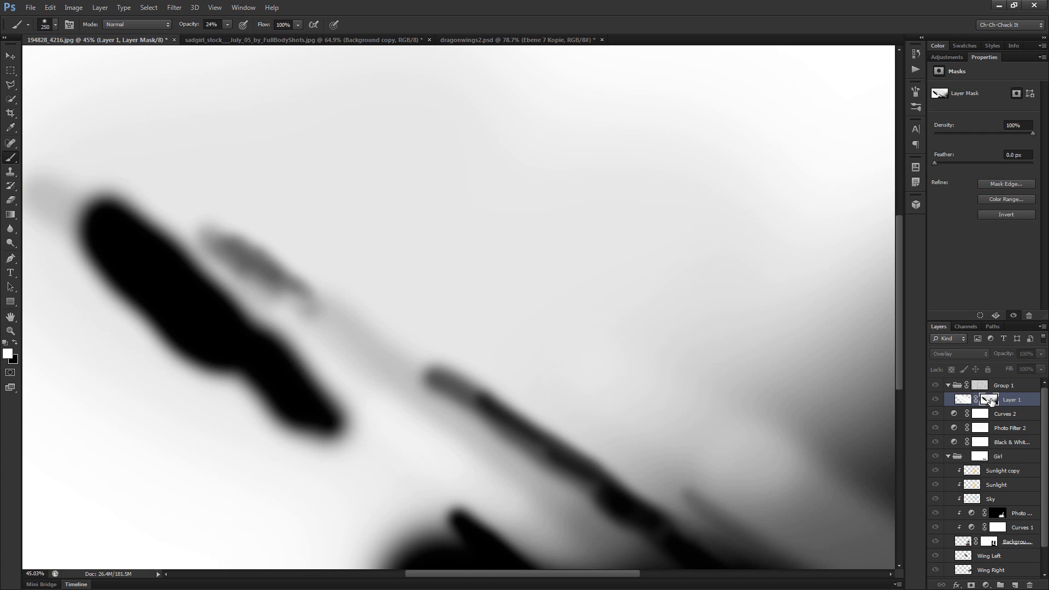
pyautogui.keyDown('alt'); pyautogui.click(991, 400); pyautogui.keyUp('alt')
pyautogui.keyDown('alt'); pyautogui.scroll(-3, 711, 363); pyautogui.keyUp('alt')
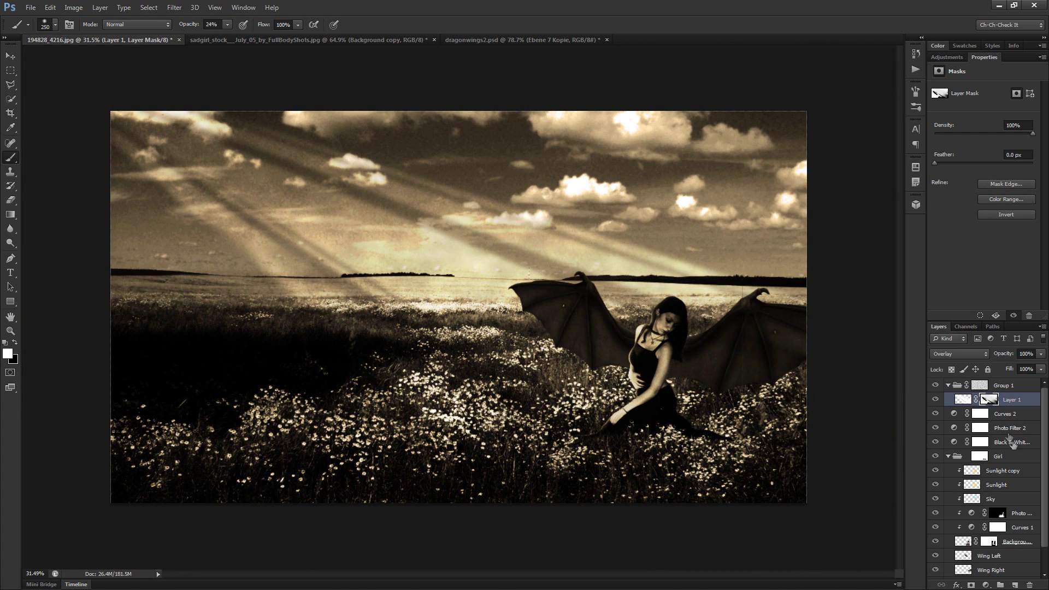
# Duplicate the light-ray layer with its mask and put the copy into Free Transform
pyautogui.click(963, 399)
pyautogui.hotkey('ctrl', 'j')
pyautogui.press('x')
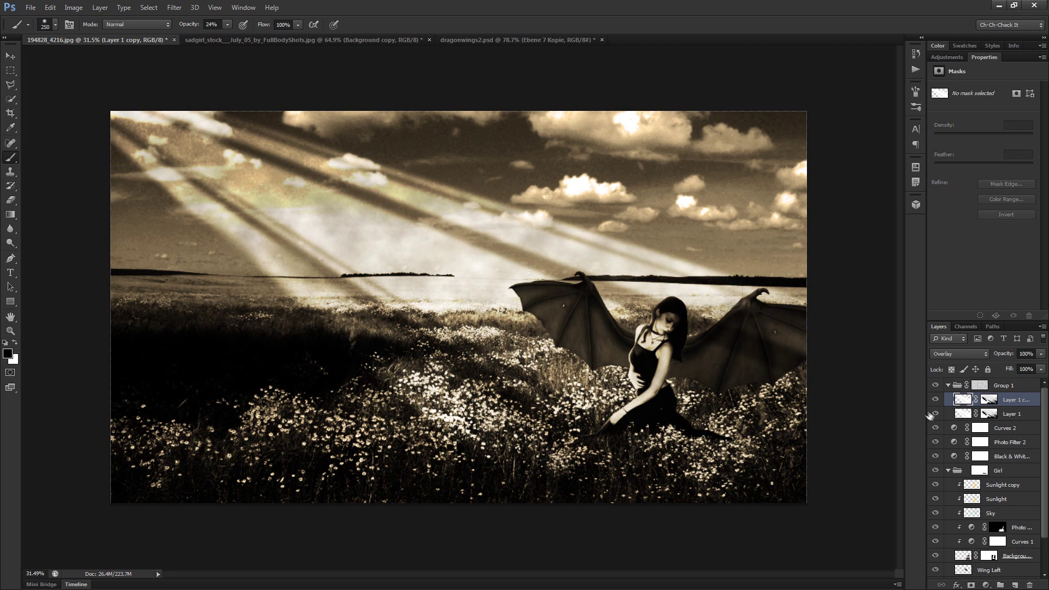
pyautogui.hotkey('ctrl', 't')
# Try a vertical flip on the copied rays, and flip them back
pyautogui.rightClick(561, 361)
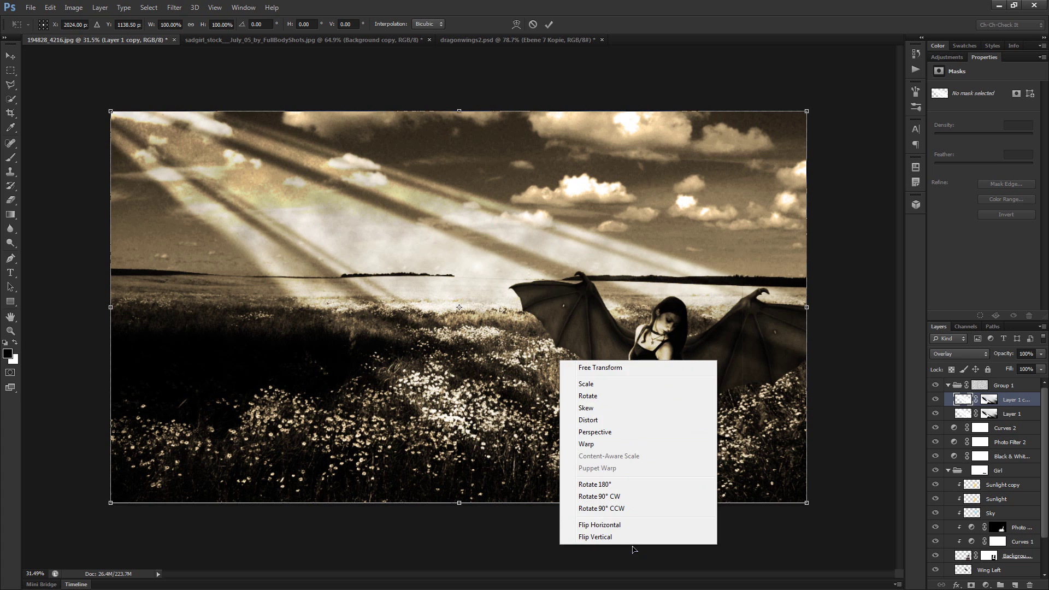
pyautogui.click(596, 537)
pyautogui.rightClick(588, 397)
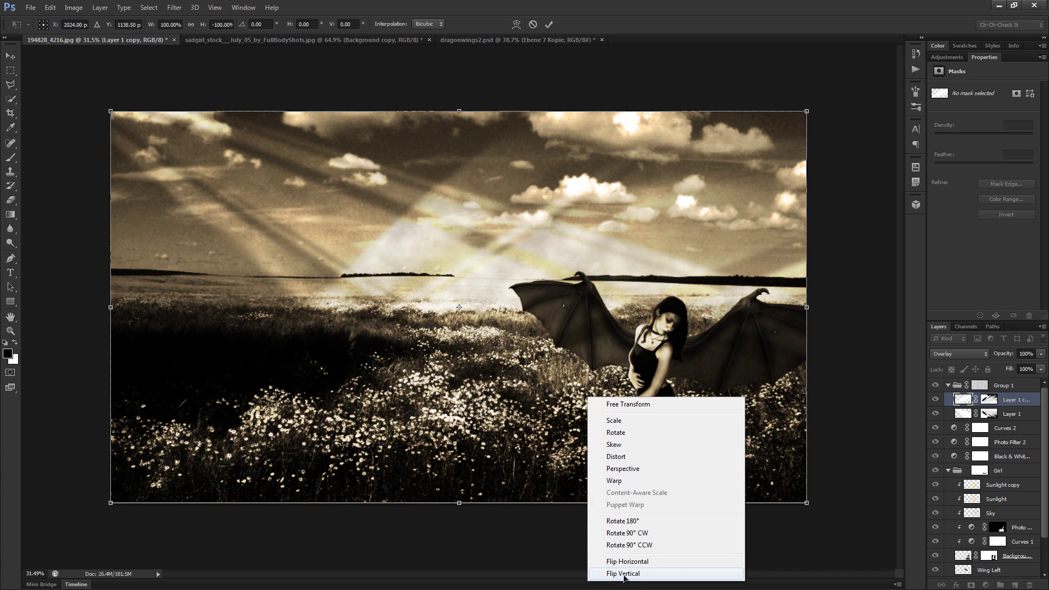
pyautogui.click(624, 574)
# Rotate the copied rays 9.65°, scale them up to about 133%, shift them toward the upper left, and apply the transform
pyautogui.moveTo(464, 327); pyautogui.dragTo(425, 318)
pyautogui.moveTo(405, 59); pyautogui.dragTo(445, 59)
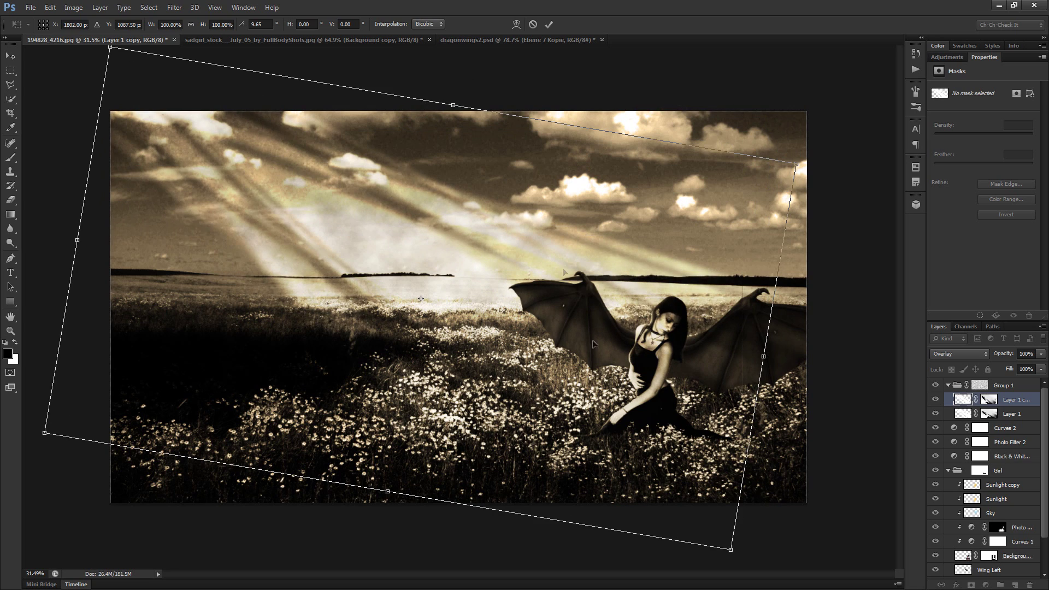
pyautogui.moveTo(730, 548); pyautogui.dragTo(845, 581)
pyautogui.scroll(-2, 518, 401)
pyautogui.scroll(-1, 517, 399)
pyautogui.moveTo(574, 413); pyautogui.dragTo(535, 432)
pyautogui.press('b')
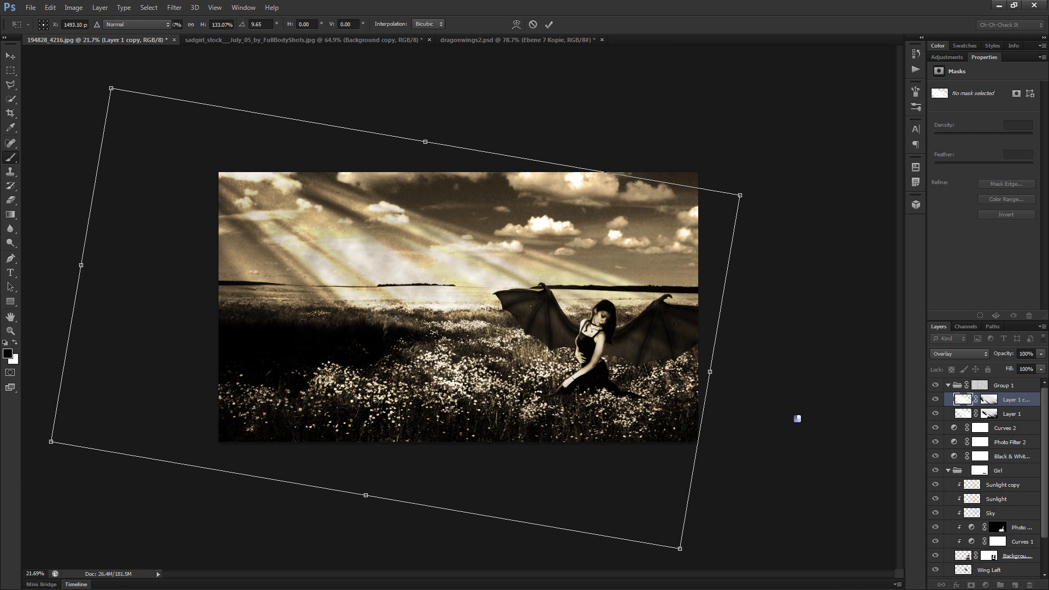
pyautogui.scroll(6, 797, 416)
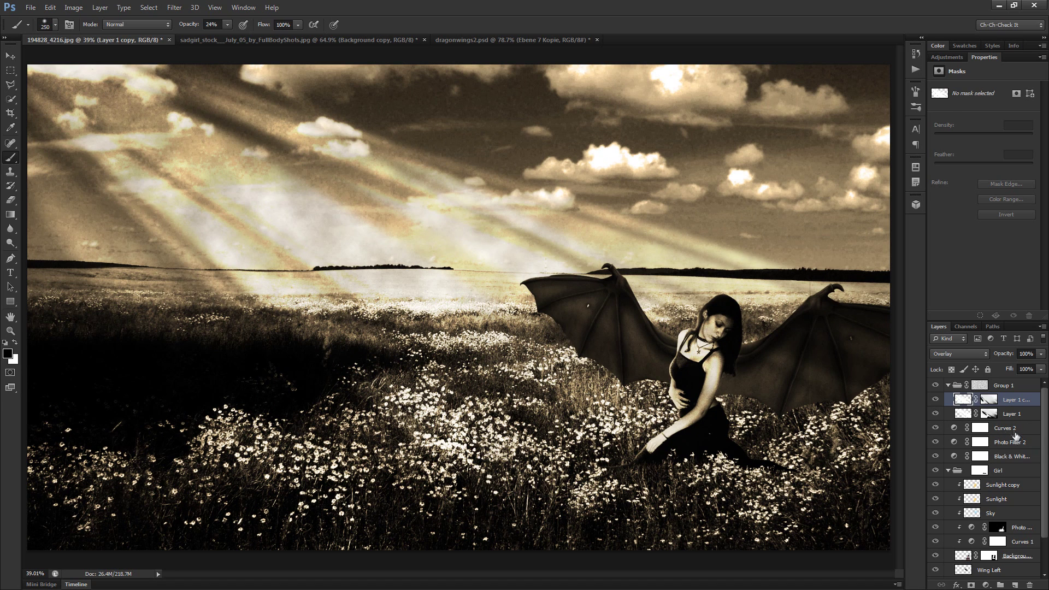
# Target the Curves 2 mask and paint black strokes at 24% opacity across the dark left part of the field, undoing the first stroke
pyautogui.click(1015, 429)
pyautogui.click(981, 428)
pyautogui.press('x')
pyautogui.press('x')
pyautogui.scroll(-2, 249, 218)
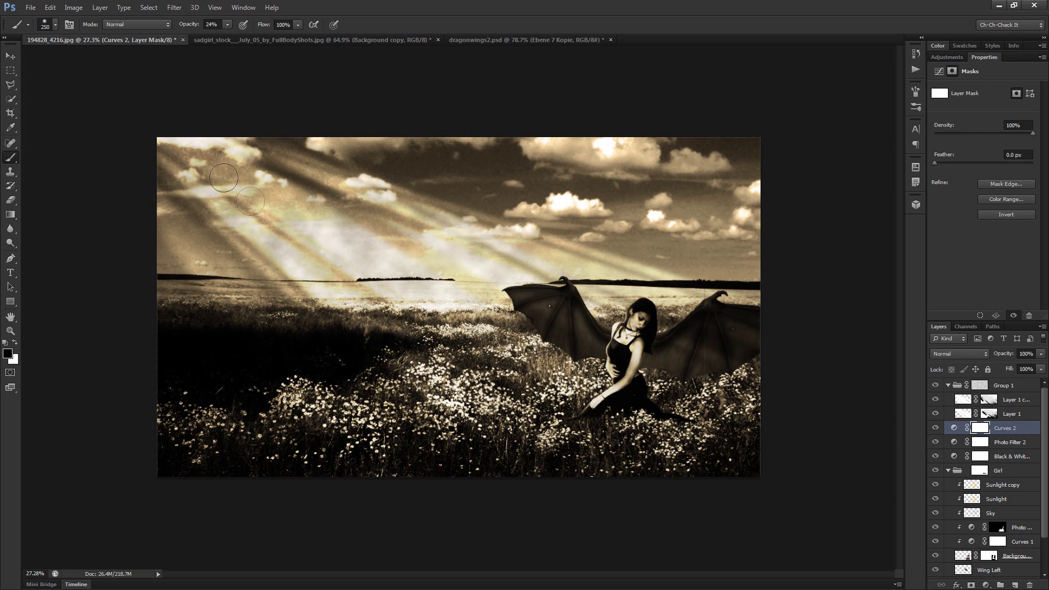
pyautogui.moveTo(213, 153)
pyautogui.mouseDown()
pyautogui.moveTo(292, 221)
pyautogui.moveTo(366, 260)
pyautogui.mouseUp()
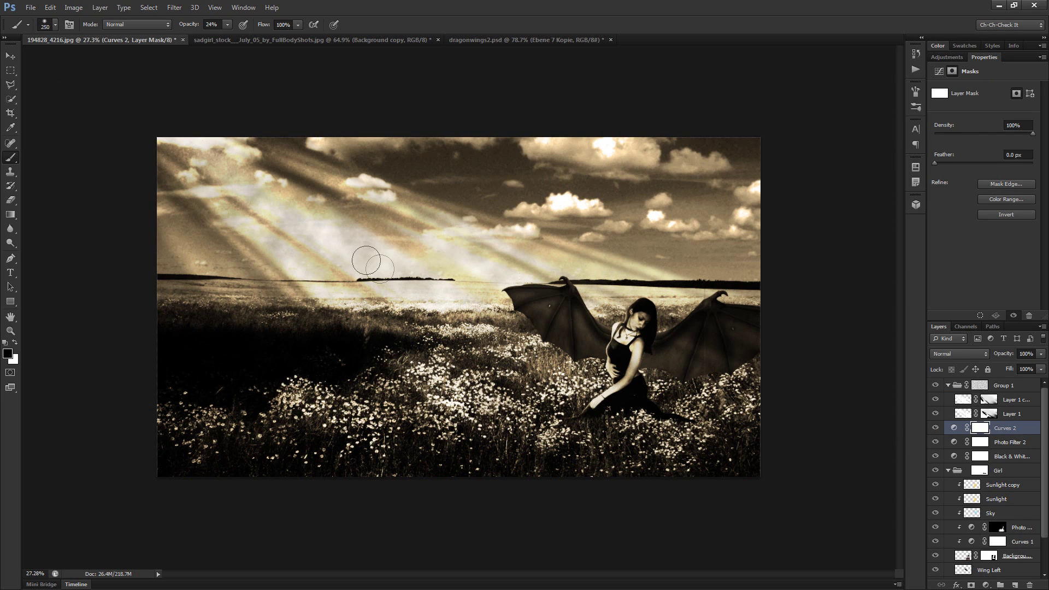
pyautogui.hotkey('ctrl', 'z')
pyautogui.moveTo(134, 173); pyautogui.dragTo(272, 361)
pyautogui.moveTo(206, 322); pyautogui.dragTo(199, 323)
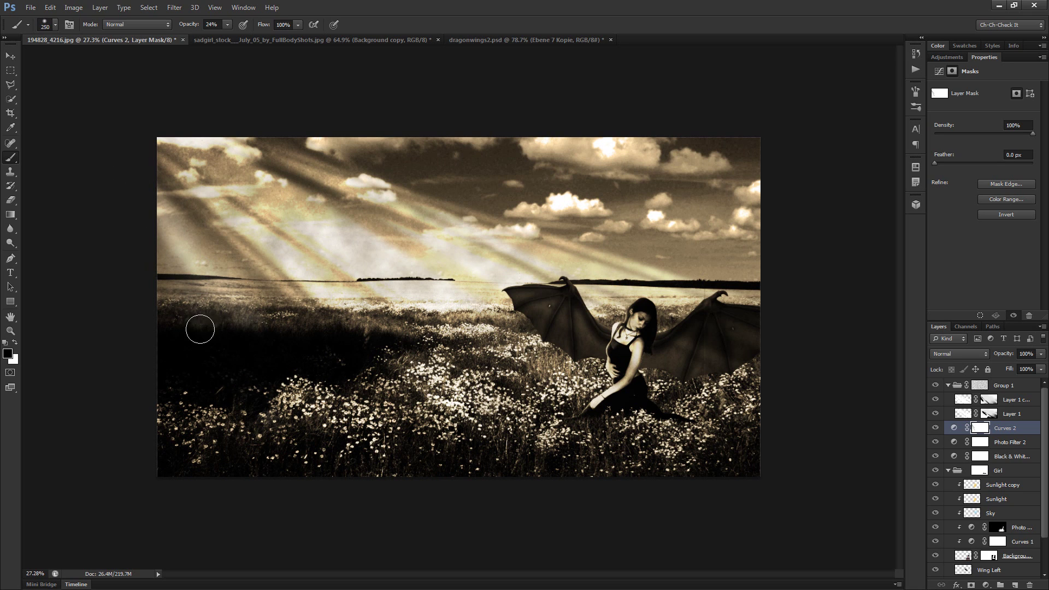
# Paint black along the sky rays toward the upper-left corner on the Curves 2 mask, enlarging the brush to 800 px and undoing the last dab
pyautogui.moveTo(505, 253)
pyautogui.mouseDown()
pyautogui.moveTo(262, 128)
pyautogui.moveTo(199, 122)
pyautogui.mouseUp()
pyautogui.press(']')
pyautogui.press(']')
pyautogui.press(']')
pyautogui.press(']')
pyautogui.press(']')
pyautogui.press(']')
pyautogui.press(']')
pyautogui.press(']')
pyautogui.press(']')
pyautogui.press(']')
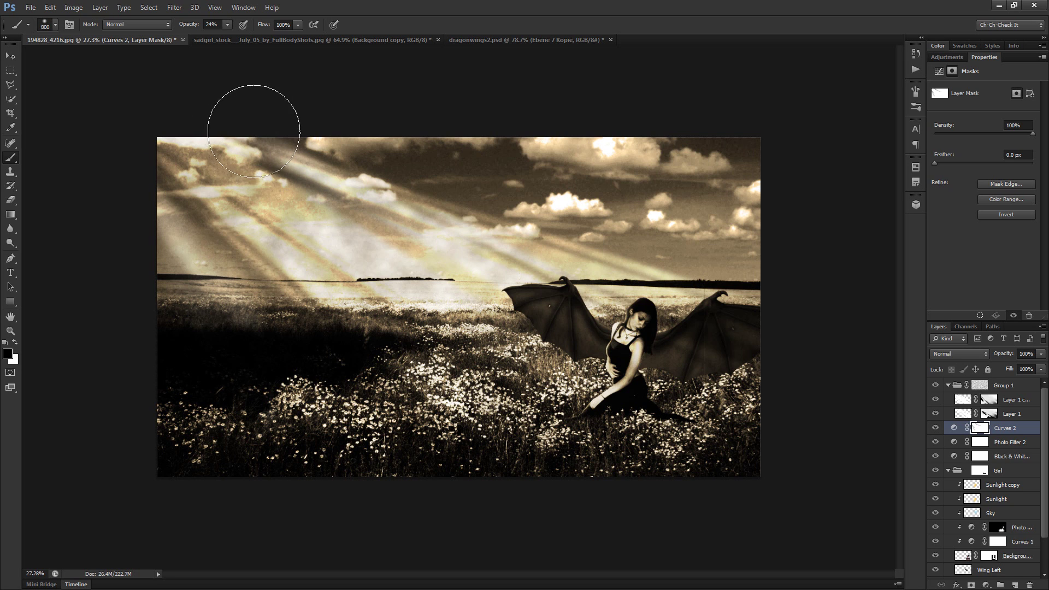
pyautogui.hotkey('ctrl', 'z')
# Brighten the image's upper-left corner on the Curves 2 mask with very large black brush dabs of about 1500 to 1700 px
pyautogui.press(']')
pyautogui.press(']')
pyautogui.press(']')
pyautogui.press(']')
pyautogui.press(']')
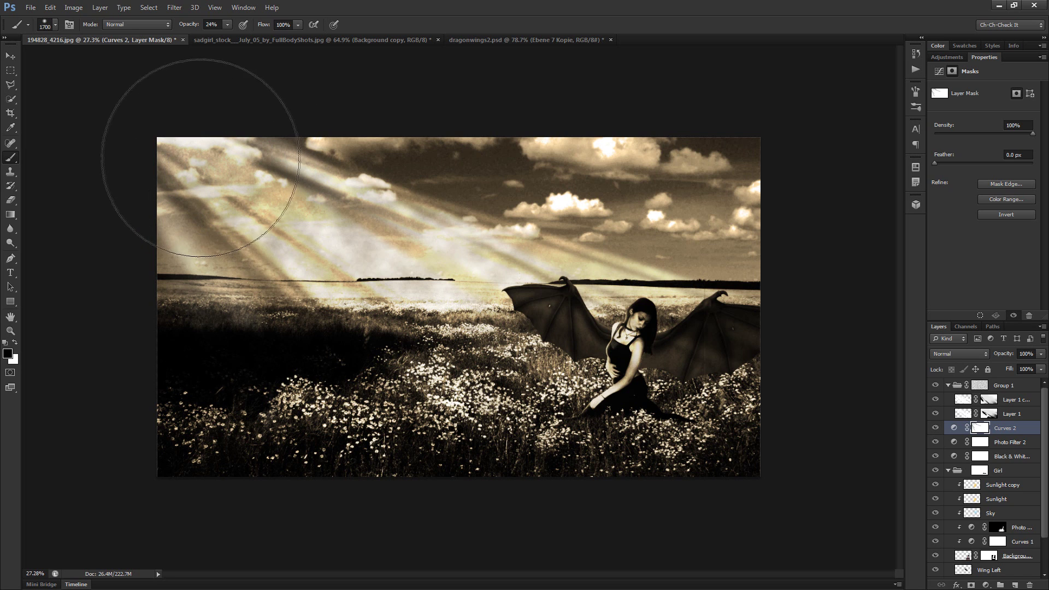
pyautogui.hotkey('ctrl', 'z')
pyautogui.press('[')
pyautogui.press('[')
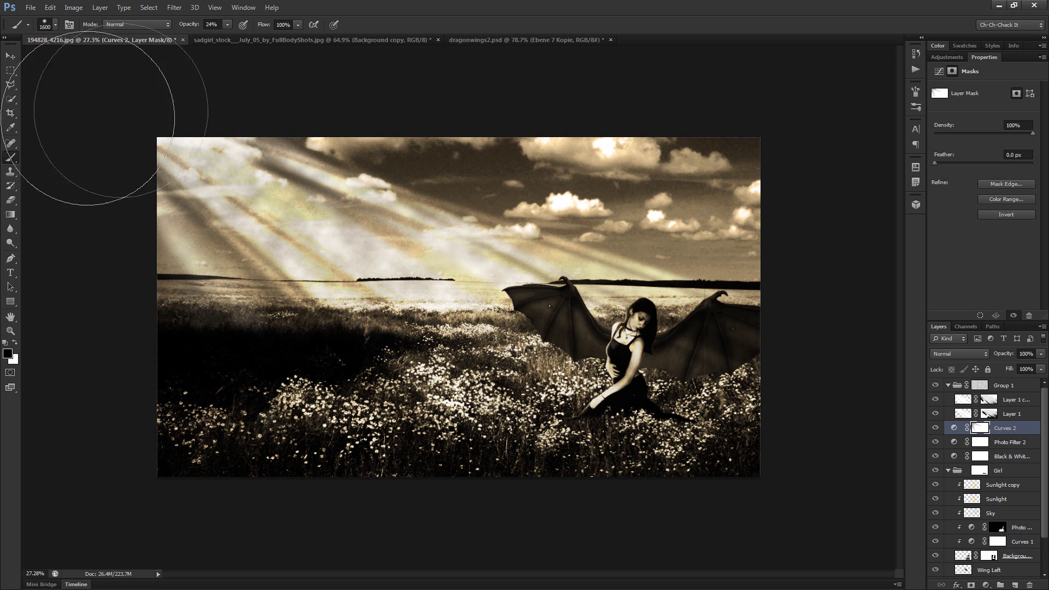
pyautogui.press('[')
pyautogui.press('[')
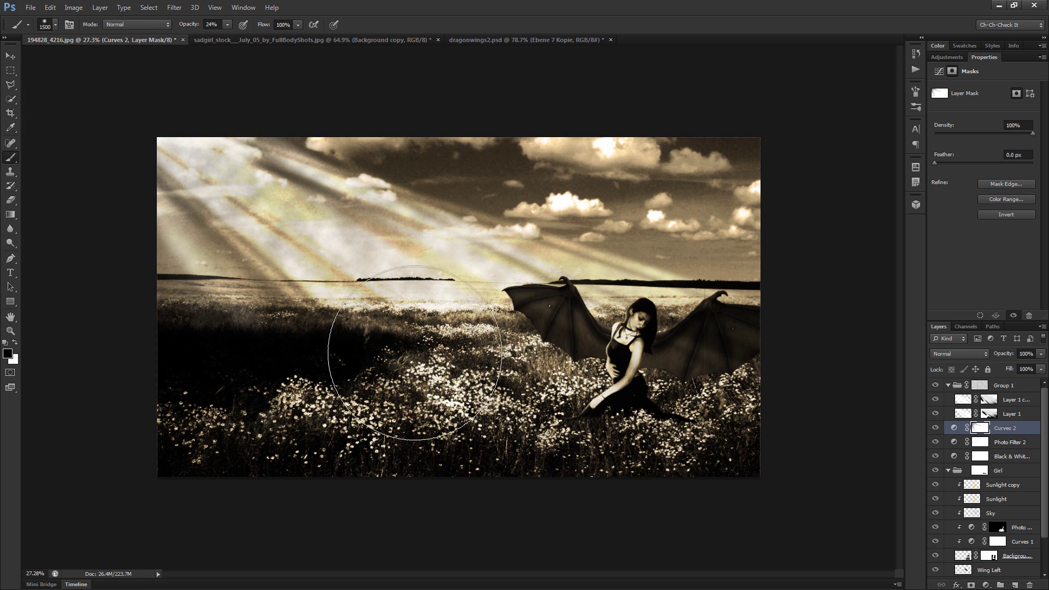
# Try lightening the right wing and the area around it on the Curves 2 mask with a 125 px black brush at 24% opacity
pyautogui.press('[')
pyautogui.press('[')
pyautogui.press('[')
pyautogui.press('[')
pyautogui.press('[')
pyautogui.press('[')
pyautogui.press('[')
pyautogui.press('[')
pyautogui.press('[')
pyautogui.press('[')
pyautogui.press('[')
pyautogui.press('[')
pyautogui.press('[')
pyautogui.press('[')
pyautogui.moveTo(691, 298); pyautogui.dragTo(865, 360)
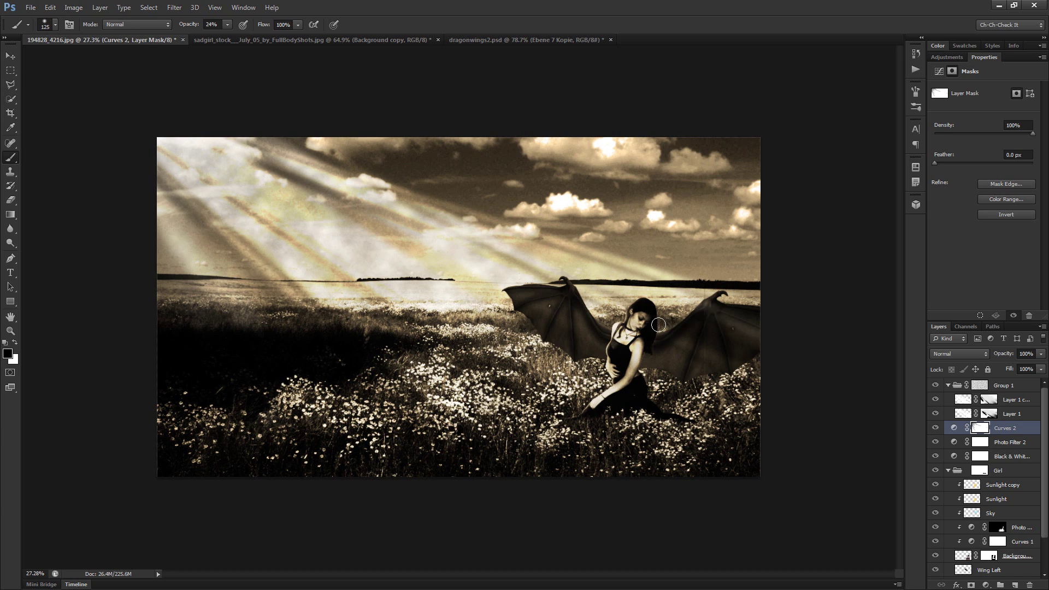
pyautogui.moveTo(803, 408); pyautogui.dragTo(697, 354)
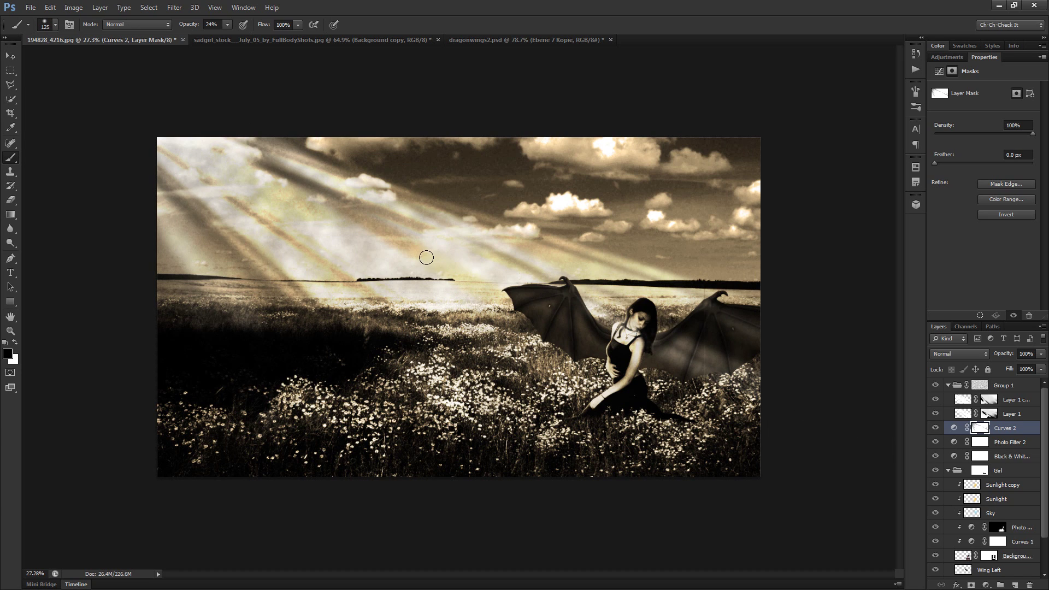
# Try painting diagonal light streaks down across the flower field on the Curves 2 mask with a 150 px black brush
pyautogui.moveTo(455, 304); pyautogui.dragTo(525, 347)
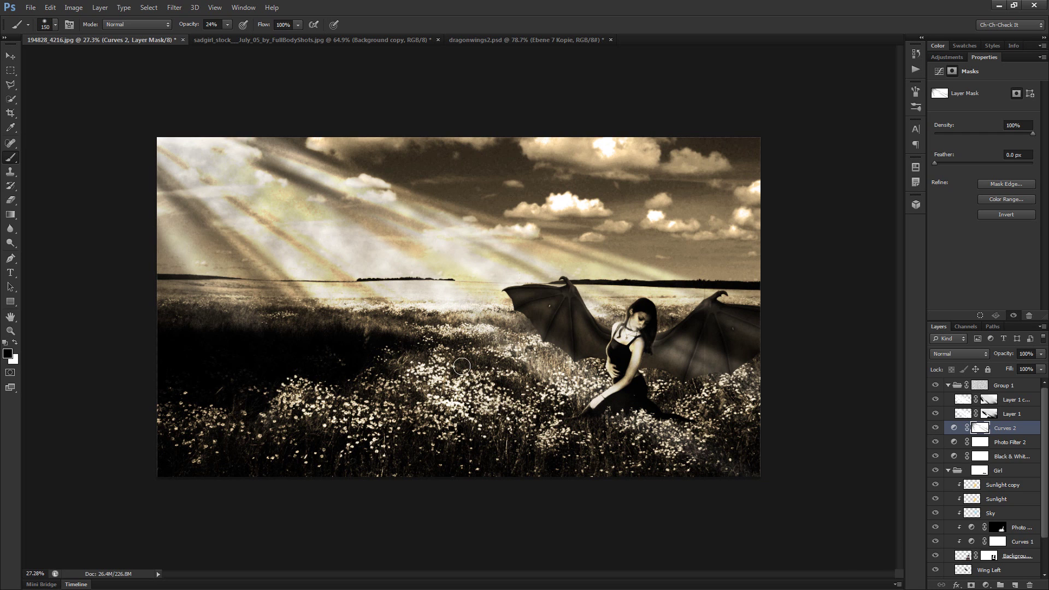
pyautogui.moveTo(443, 337); pyautogui.dragTo(507, 434)
pyautogui.moveTo(343, 299); pyautogui.dragTo(700, 552)
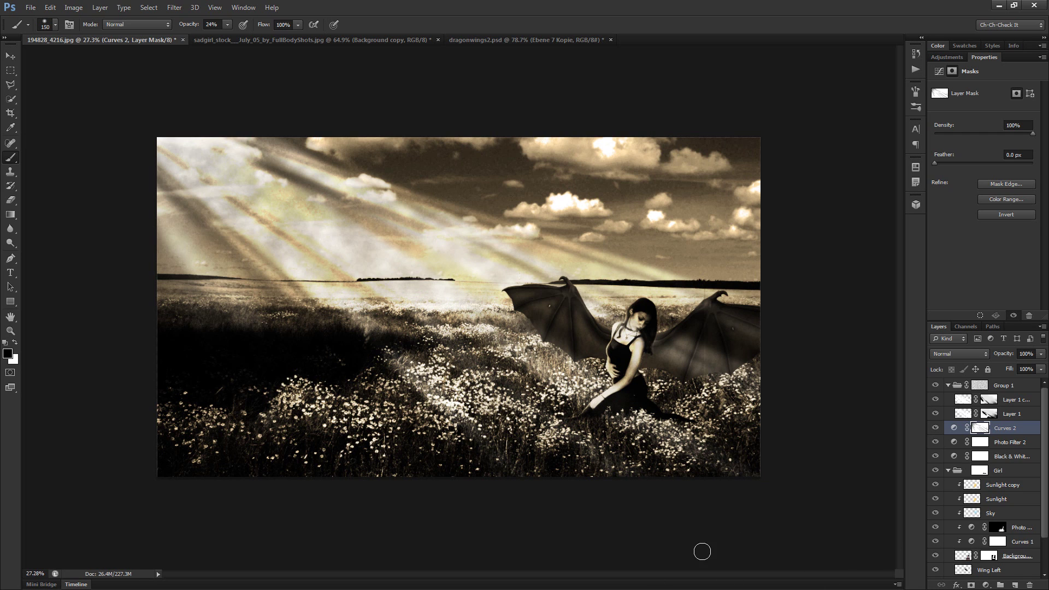
pyautogui.hotkey('ctrl', '0')
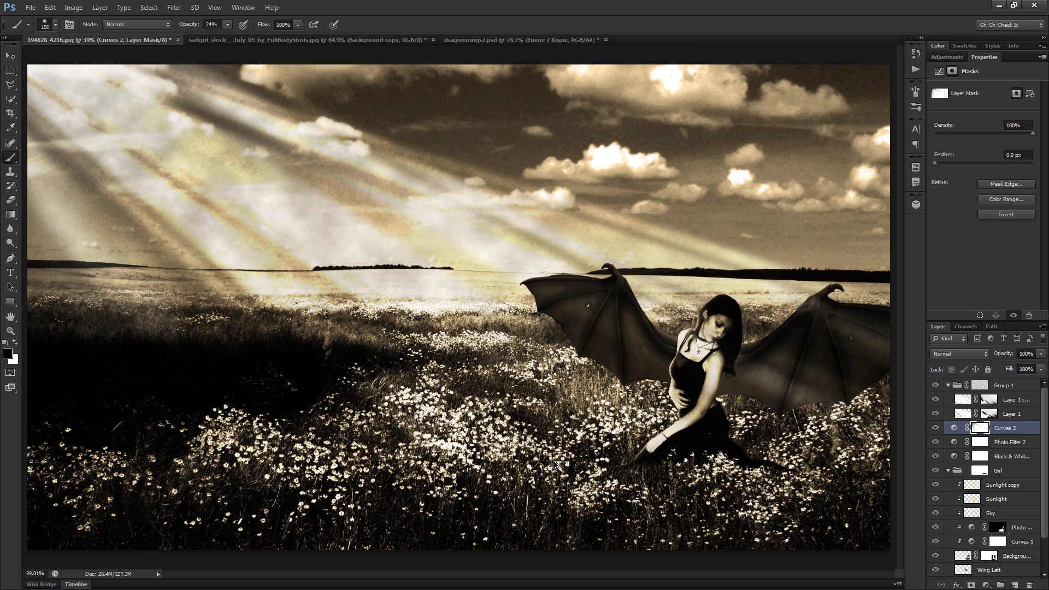
# Lower the brush opacity to 8% and softly paint black over both wings on the Curves 2 mask with brushes between 25 and 150 px
pyautogui.moveTo(188, 25); pyautogui.dragTo(186, 25)
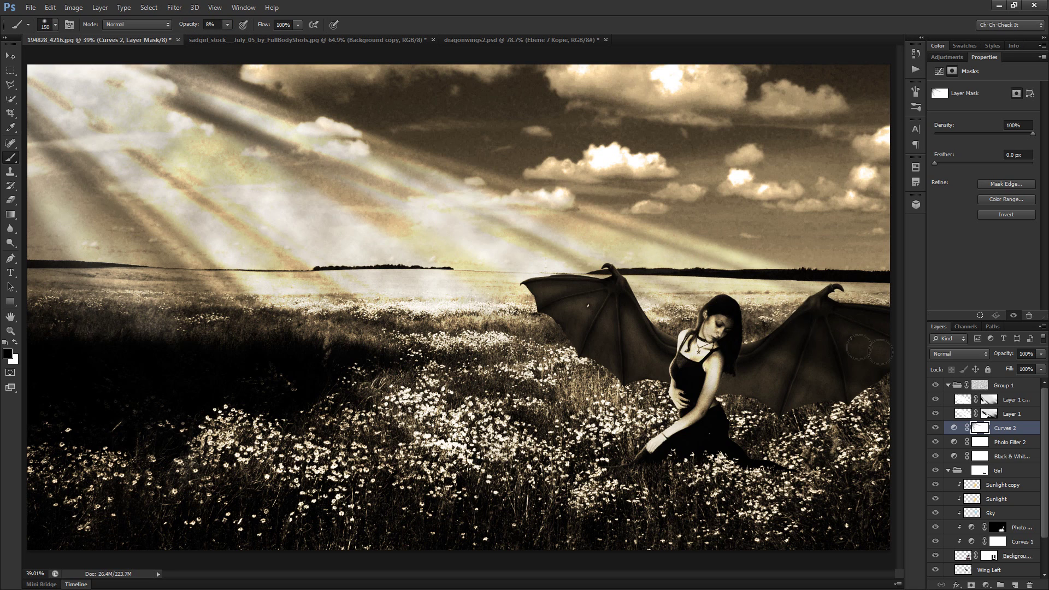
pyautogui.moveTo(524, 245)
pyautogui.mouseDown()
pyautogui.moveTo(498, 237)
pyautogui.moveTo(552, 244)
pyautogui.mouseUp()
pyautogui.press('[')
pyautogui.press('[')
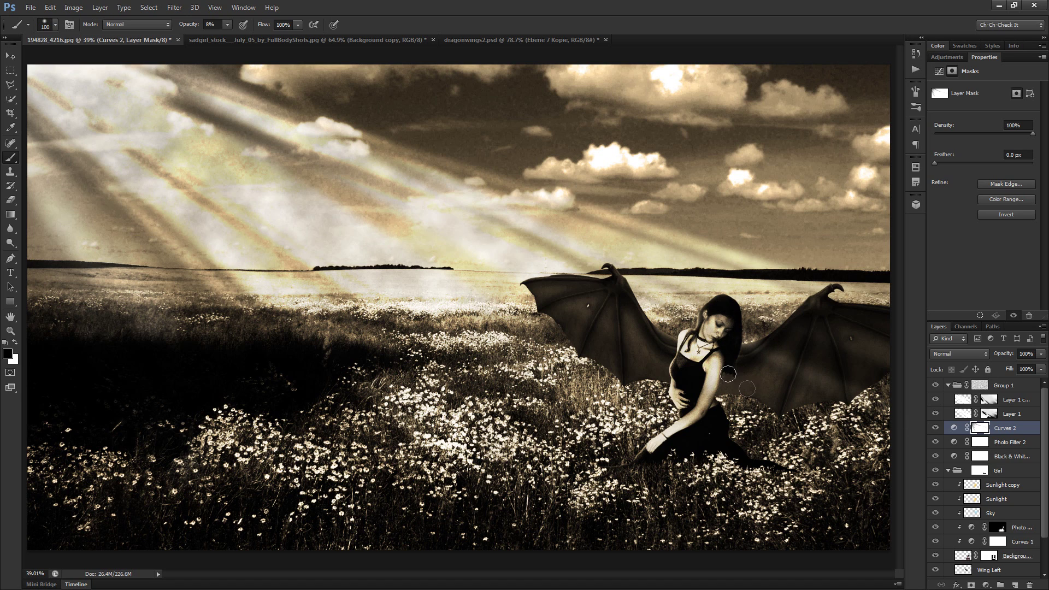
pyautogui.press(']')
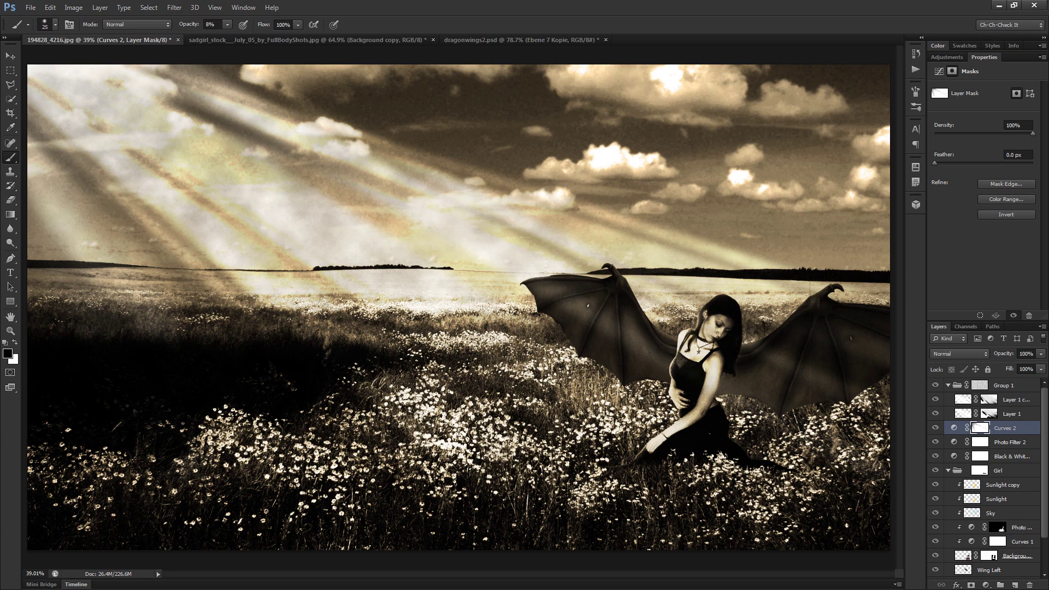
pyautogui.scroll(2, 828, 362)
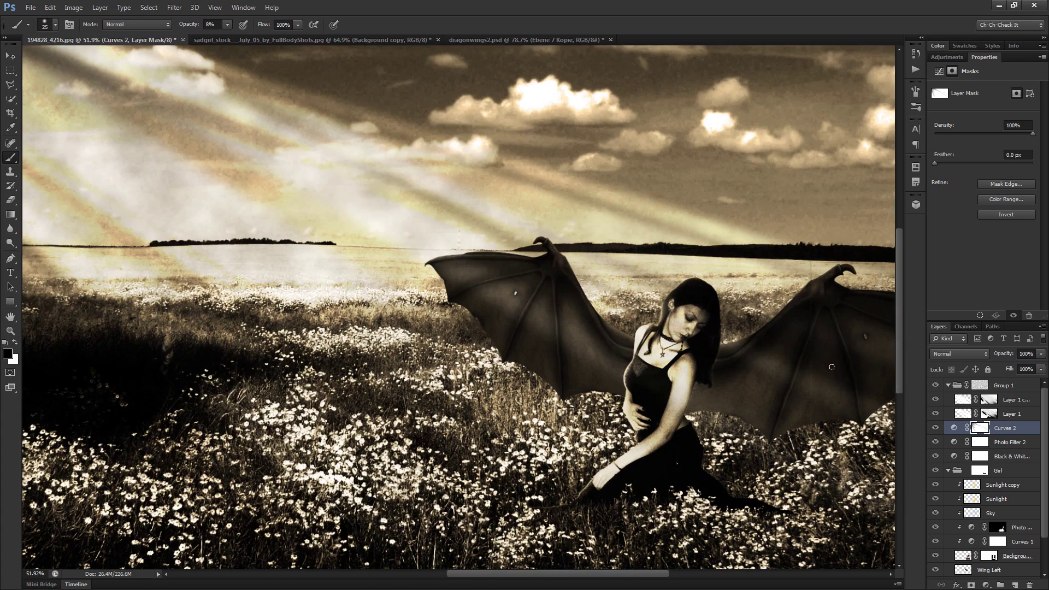
pyautogui.moveTo(828, 362); pyautogui.dragTo(526, 243)
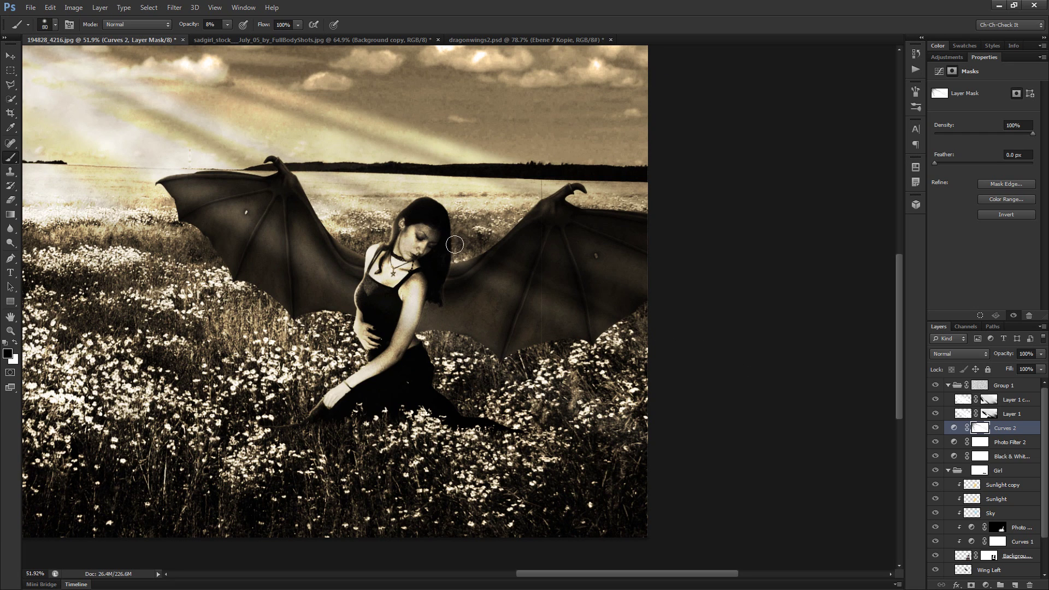
pyautogui.scroll(-2, 712, 359)
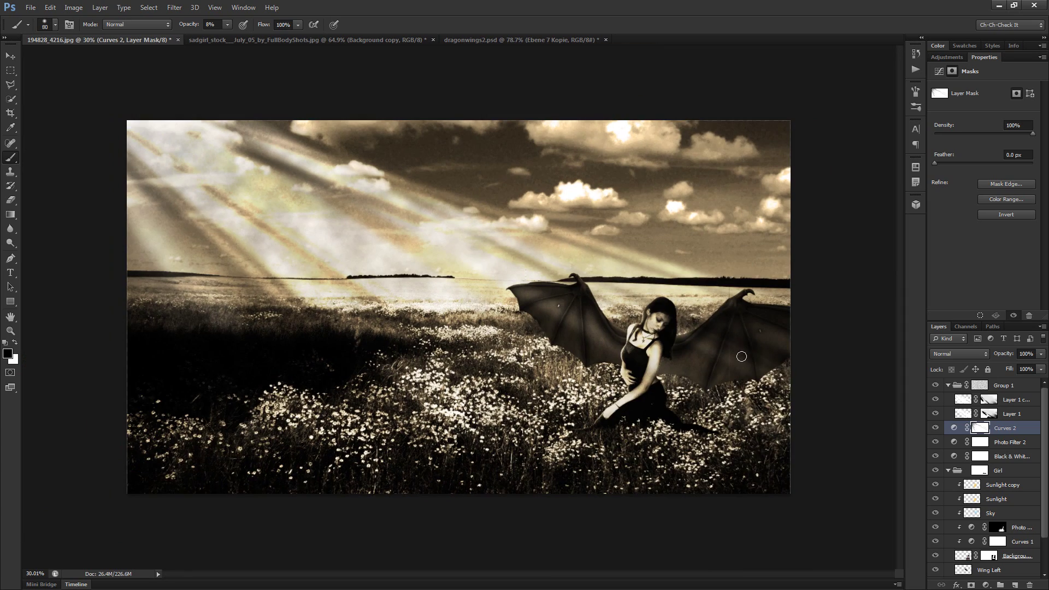
# Paint faint diagonal light streaks over the flower field on the Curves 2 mask, varying the brush around 90 to 200 px at 8% opacity
pyautogui.scroll(1, 466, 304)
pyautogui.press(']')
pyautogui.press(']')
pyautogui.press(']')
pyautogui.press(']')
pyautogui.press(']')
pyautogui.press(']')
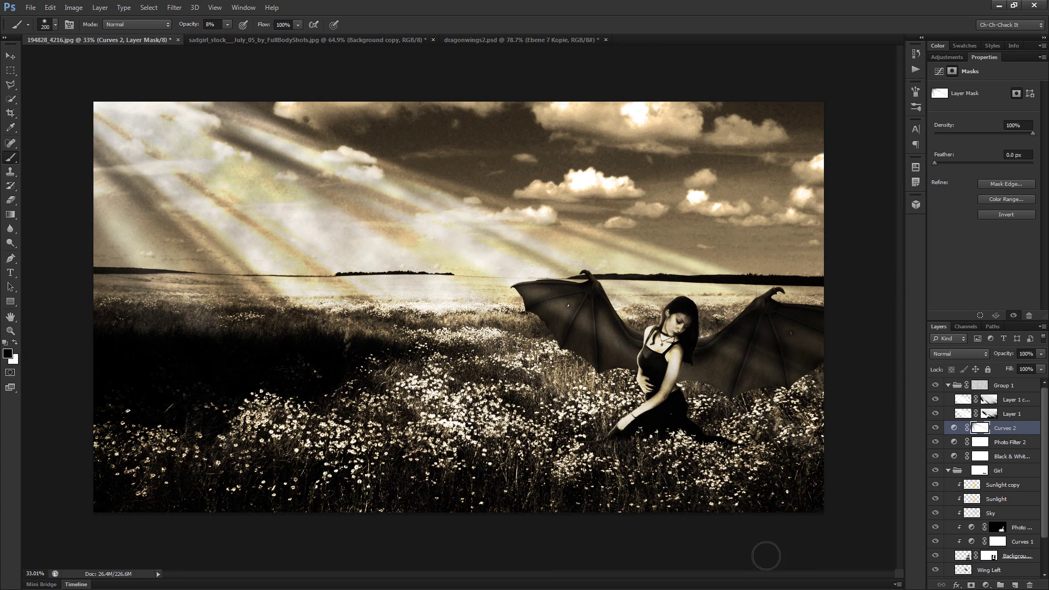
pyautogui.press(']')
pyautogui.press(']')
pyautogui.press('[')
pyautogui.press('[')
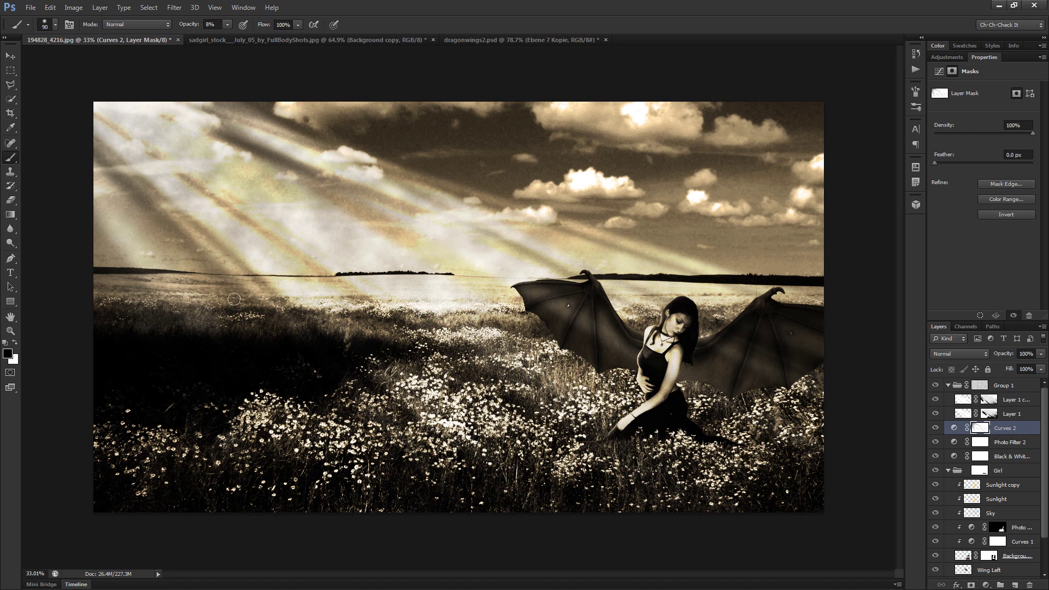
# Touch up the Curves 2 mask around the wings at 8% brush opacity, reducing the brush to 50 px and switching to white
pyautogui.press(']')
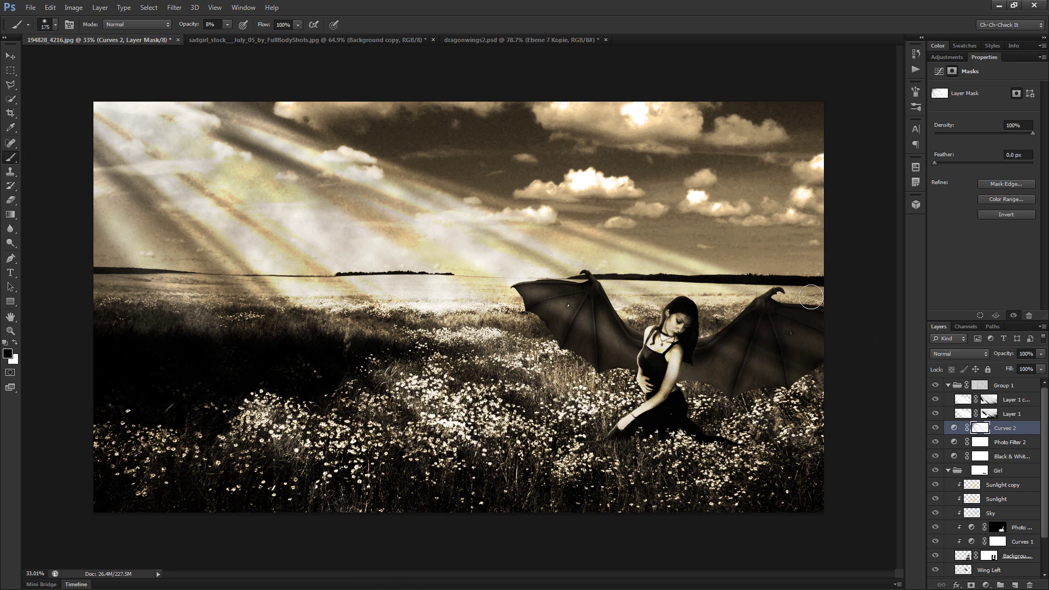
pyautogui.press('z')
pyautogui.moveTo(775, 305); pyautogui.dragTo(775, 304)
pyautogui.press('b')
pyautogui.press('x')
pyautogui.press('x')
pyautogui.moveTo(780, 302); pyautogui.dragTo(667, 306)
pyautogui.press('[')
pyautogui.press('[')
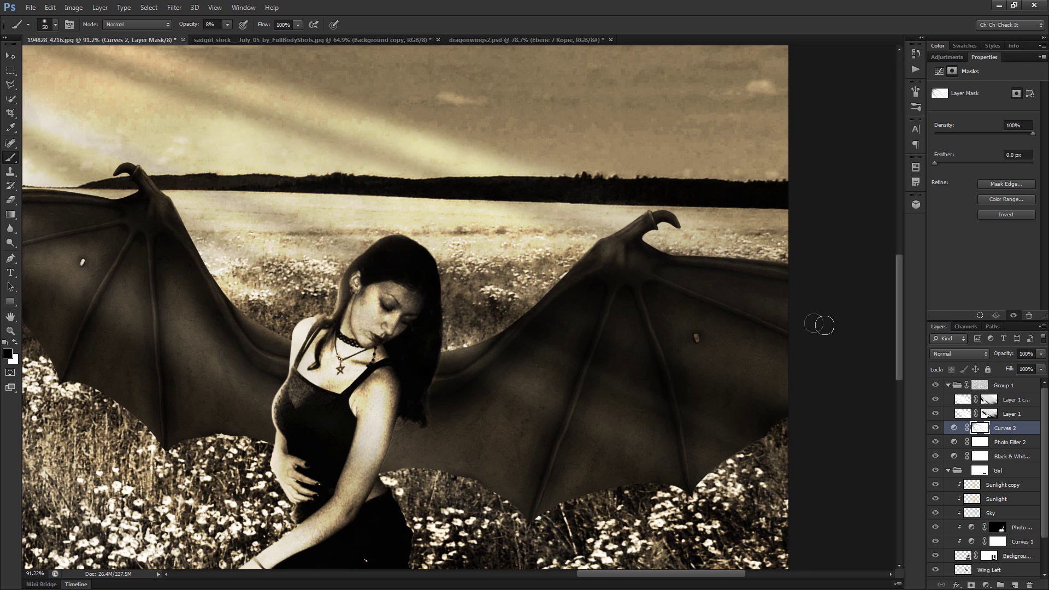
pyautogui.press('x')
pyautogui.scroll(-3, 208, 297)
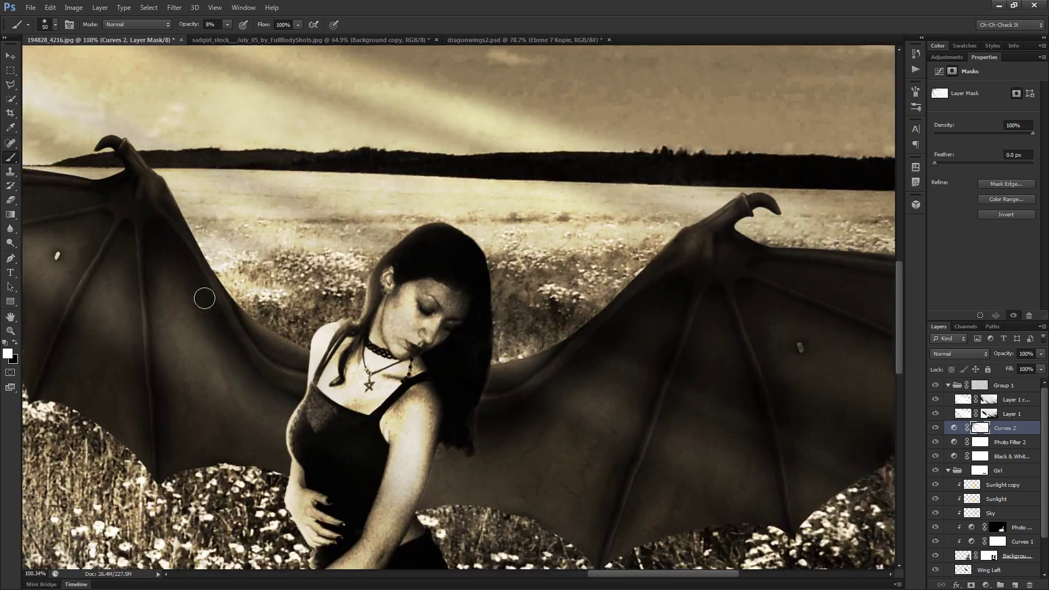
pyautogui.scroll(2, 240, 304)
pyautogui.scroll(-3, 266, 314)
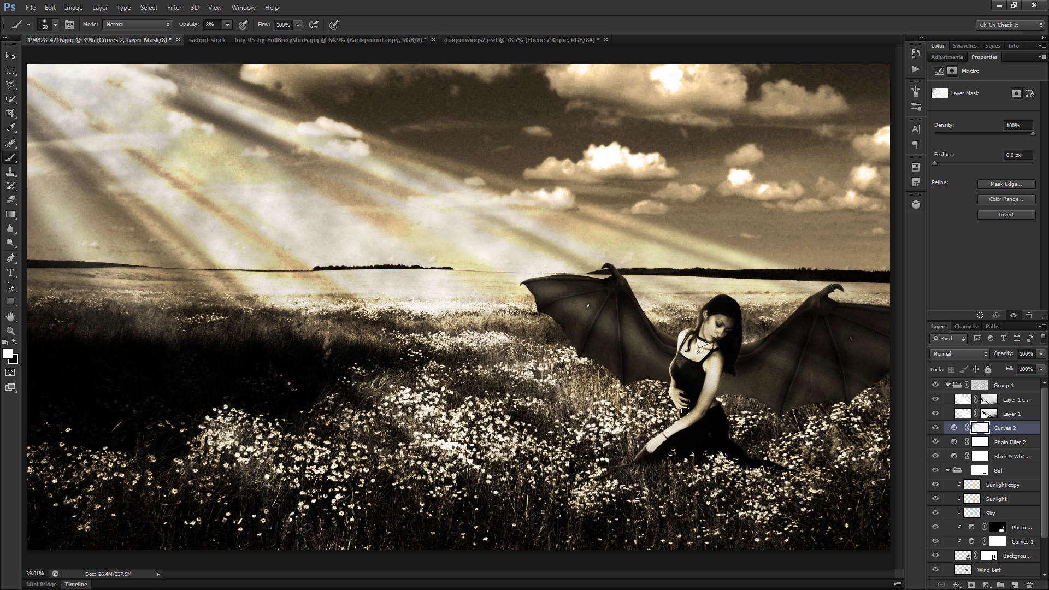
# Create a new empty layer directly above Background copy 2, beneath the Girl group
pyautogui.click(936, 470)
pyautogui.click(948, 472)
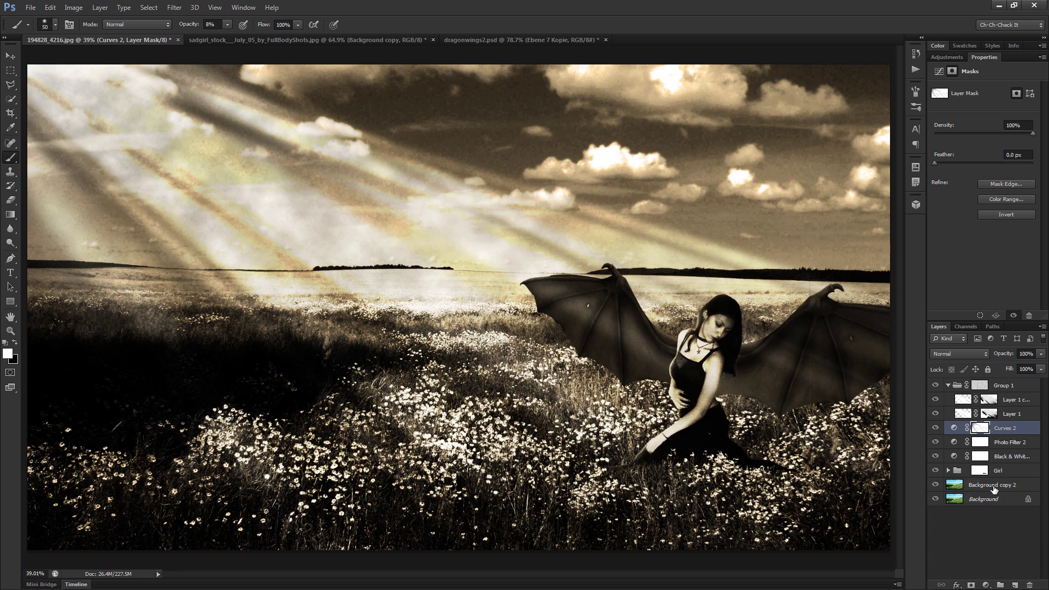
pyautogui.scroll(-3, 994, 486)
pyautogui.scroll(1, 994, 485)
pyautogui.click(993, 486)
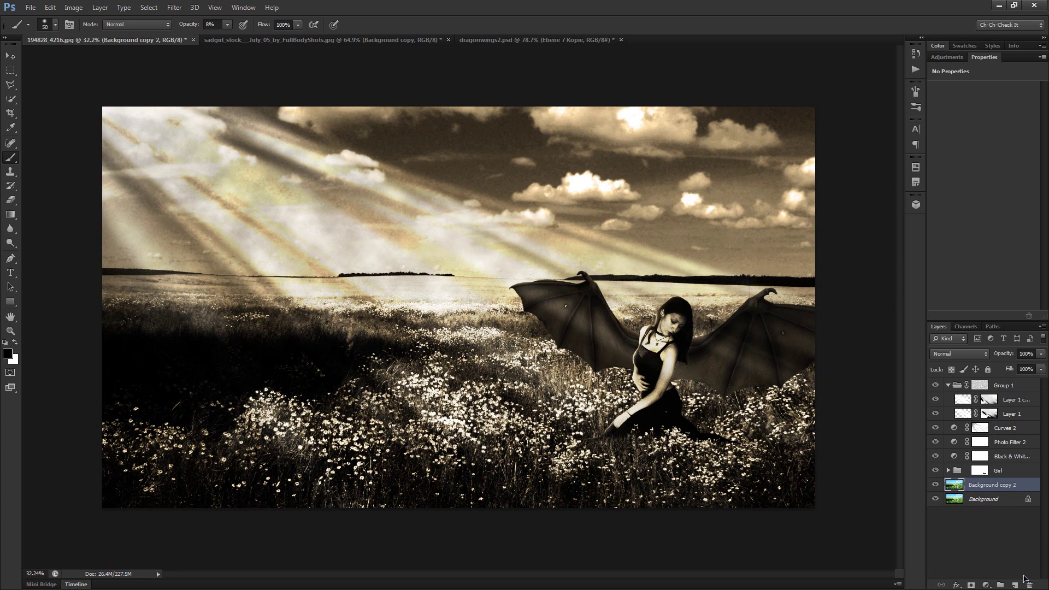
pyautogui.click(1015, 585)
pyautogui.scroll(4, 623, 376)
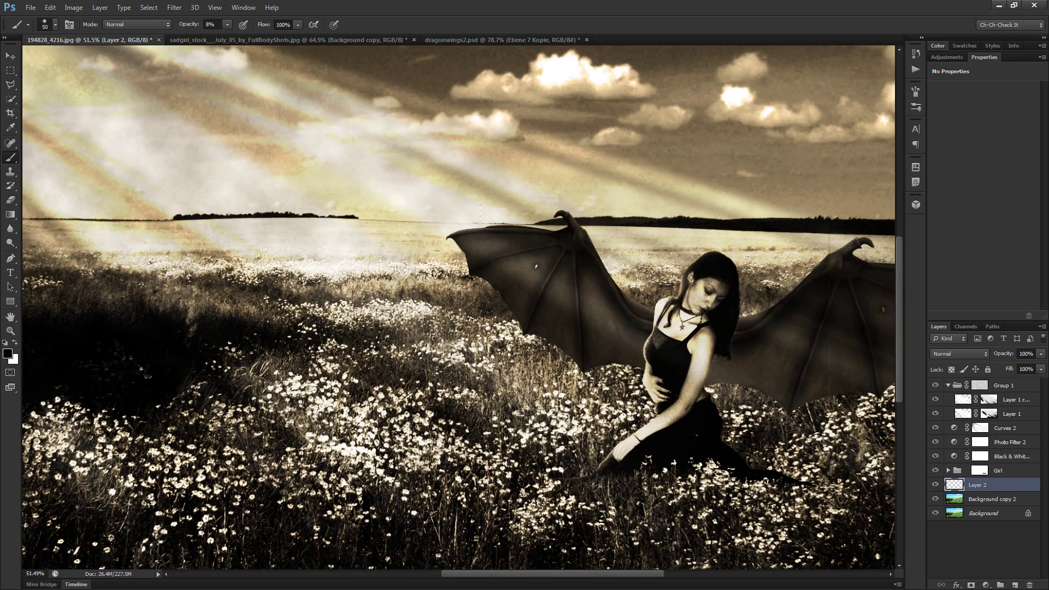
pyautogui.scroll(1, 776, 437)
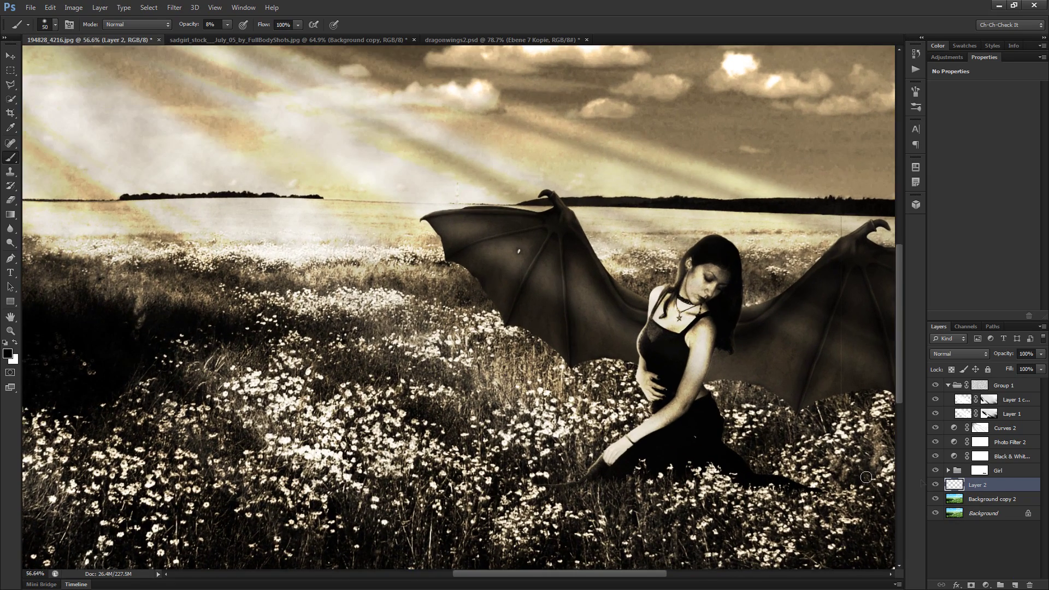
# Expand the Girl group and load the combined outlines of Wing Right and Wing Left as a selection
pyautogui.click(949, 471)
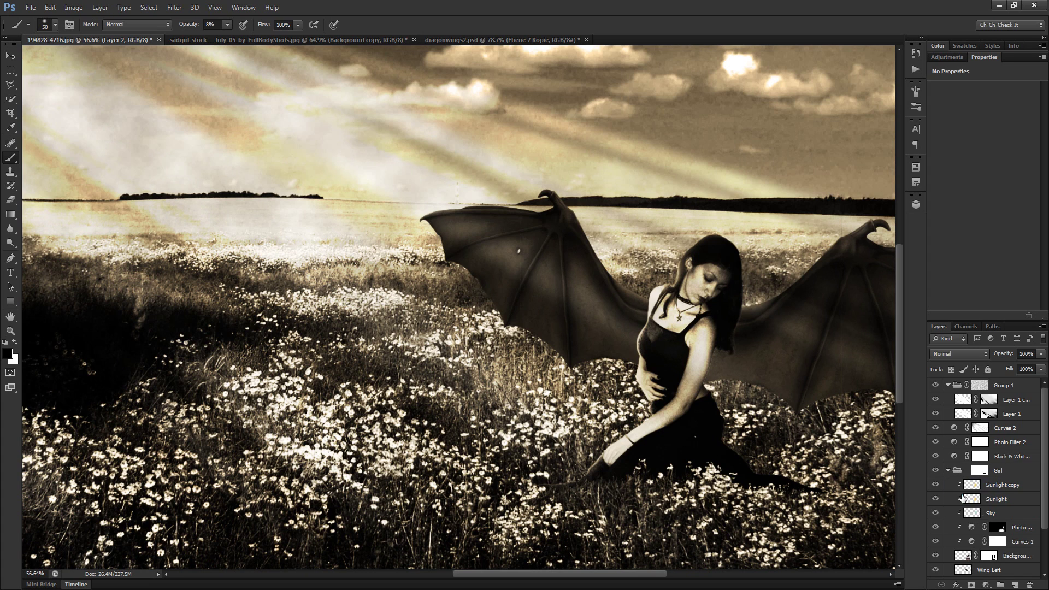
pyautogui.scroll(-3, 986, 525)
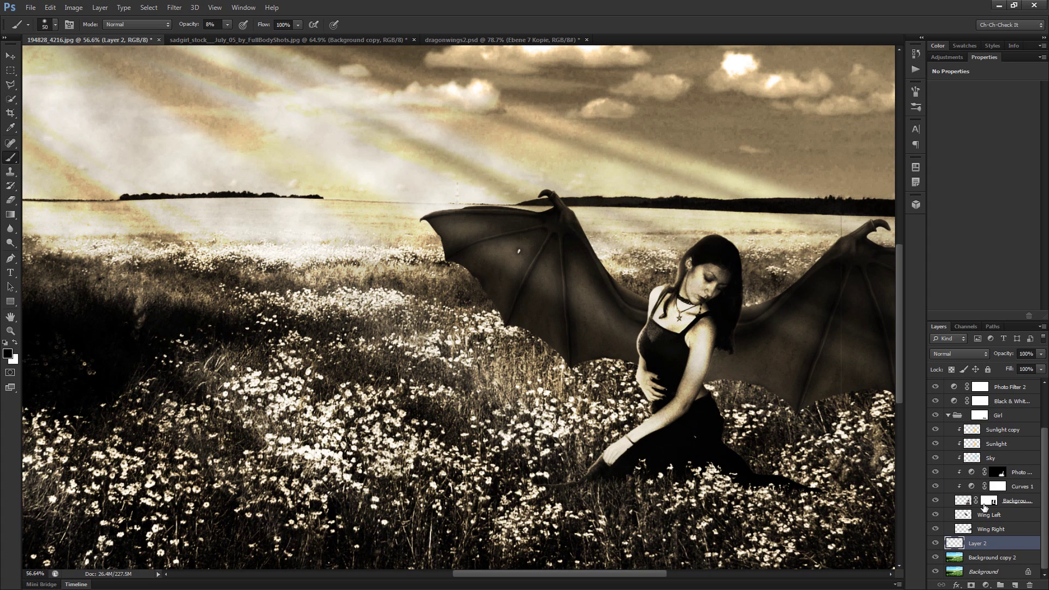
pyautogui.keyDown('ctrl'); pyautogui.click(964, 529); pyautogui.keyUp('ctrl')
pyautogui.keyDown('ctrl'); pyautogui.keyDown('shift'); pyautogui.click(965, 517); pyautogui.keyUp('shift'); pyautogui.keyUp('ctrl')
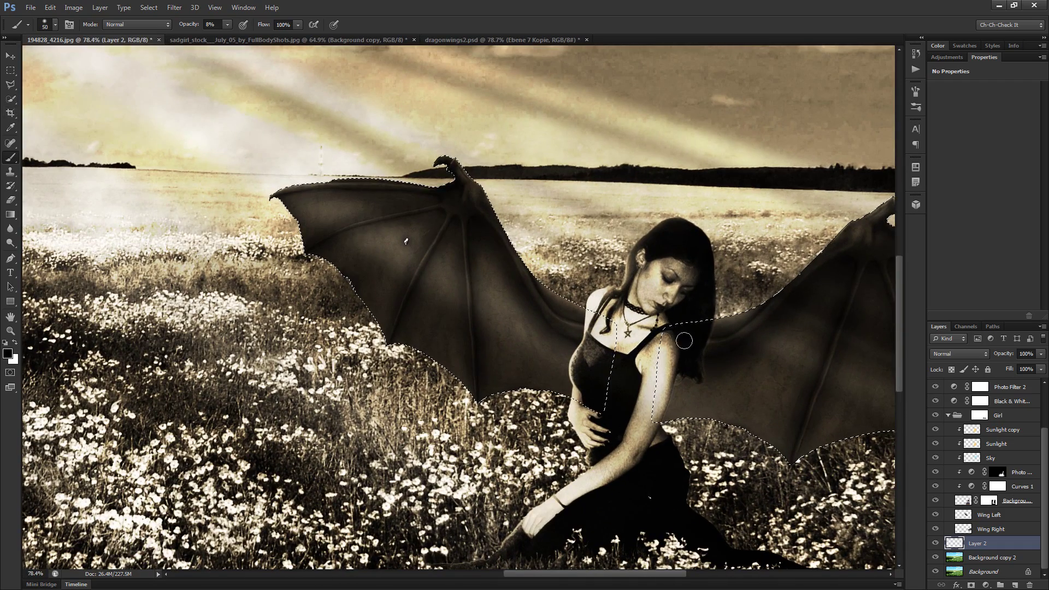
pyautogui.scroll(1, 687, 337)
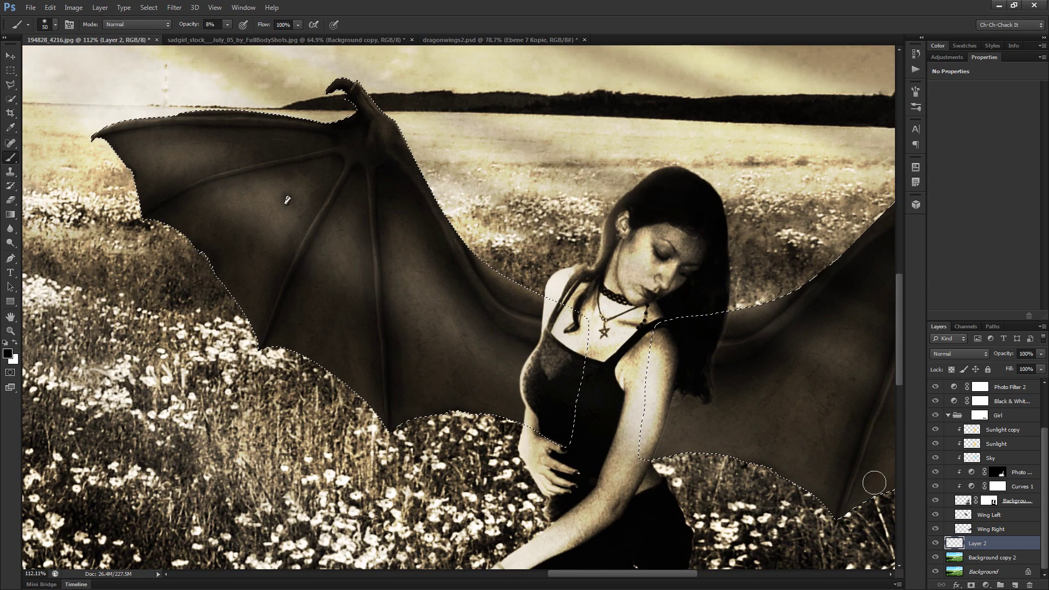
# Display the girl's layer mask alone and fill the white areas surrounding the black box around her silhouette with black
pyautogui.keyDown('alt'); pyautogui.click(994, 505); pyautogui.keyUp('alt')
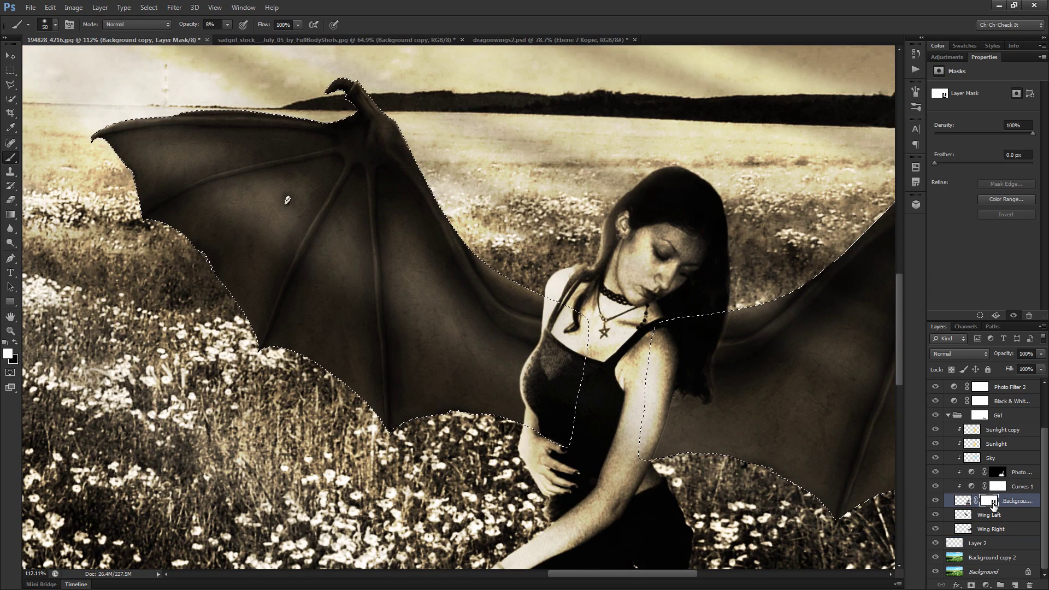
pyautogui.scroll(-6, 541, 416)
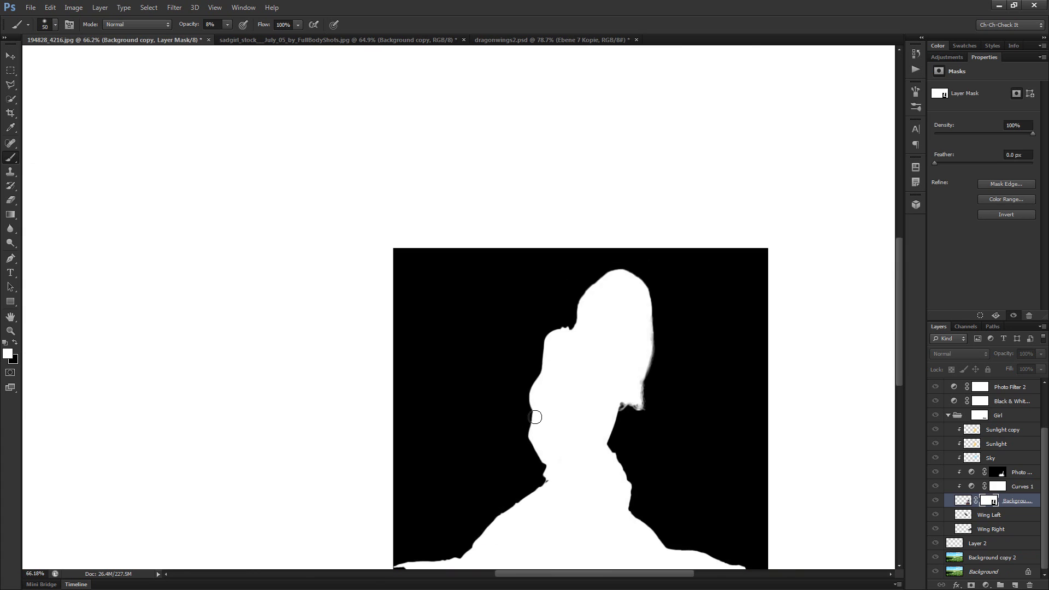
pyautogui.press('m')
pyautogui.moveTo(146, 121); pyautogui.dragTo(539, 587)
pyautogui.scroll(6, 546, 448)
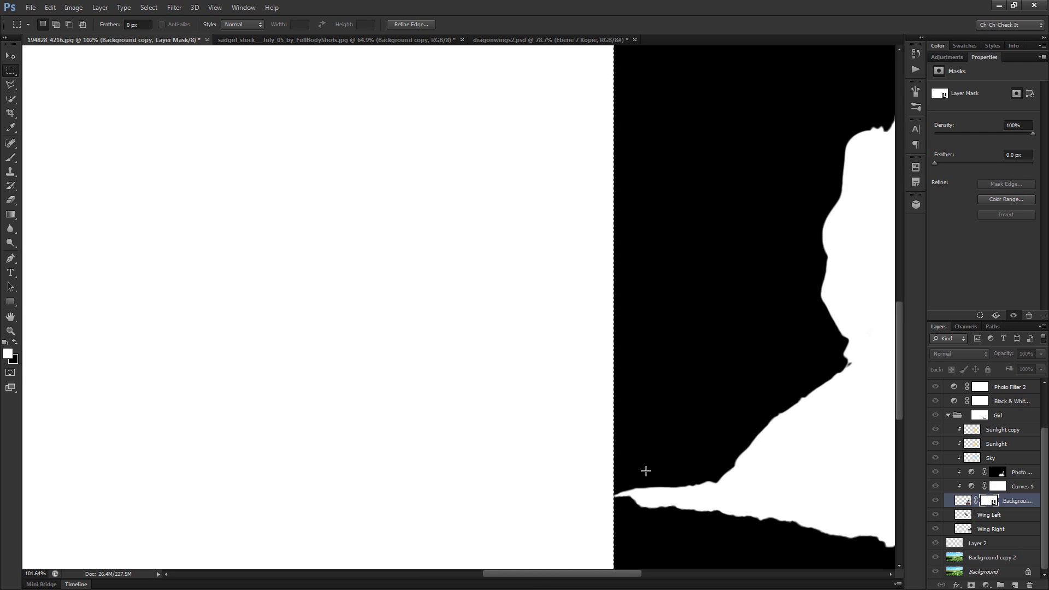
pyautogui.scroll(-6, 646, 471)
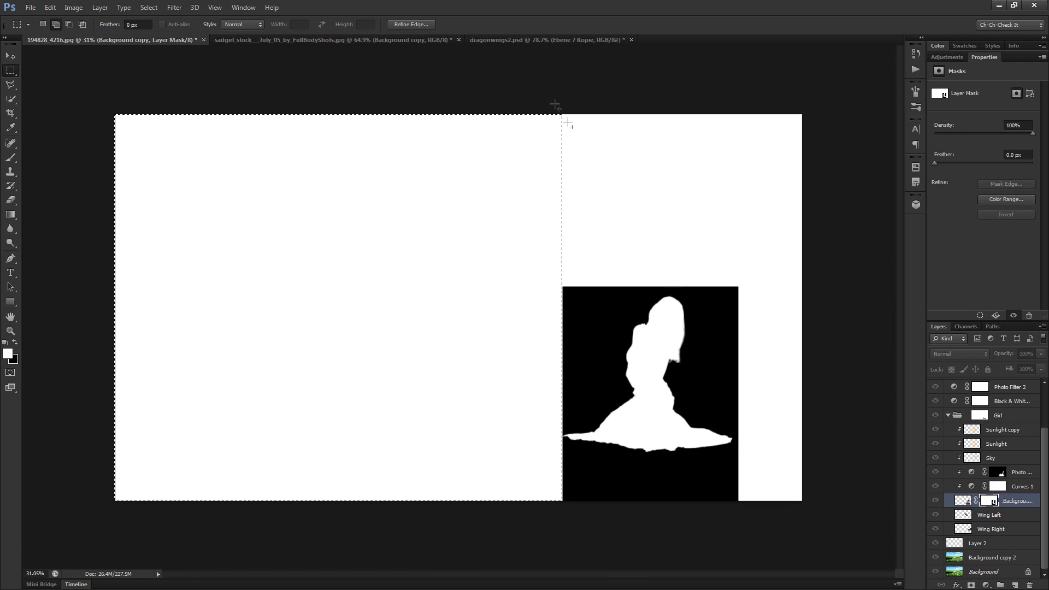
pyautogui.moveTo(554, 105); pyautogui.dragTo(899, 286)
pyautogui.moveTo(719, 198); pyautogui.dragTo(814, 547)
pyautogui.hotkey('ctrl', 'BackSpace')
pyautogui.hotkey('ctrl', 'd')
# Blacken the thin white line remaining above the girl's silhouette on her layer mask
pyautogui.scroll(3, 546, 262)
pyautogui.moveTo(542, 271); pyautogui.dragTo(888, 292)
pyautogui.scroll(1, 461, 346)
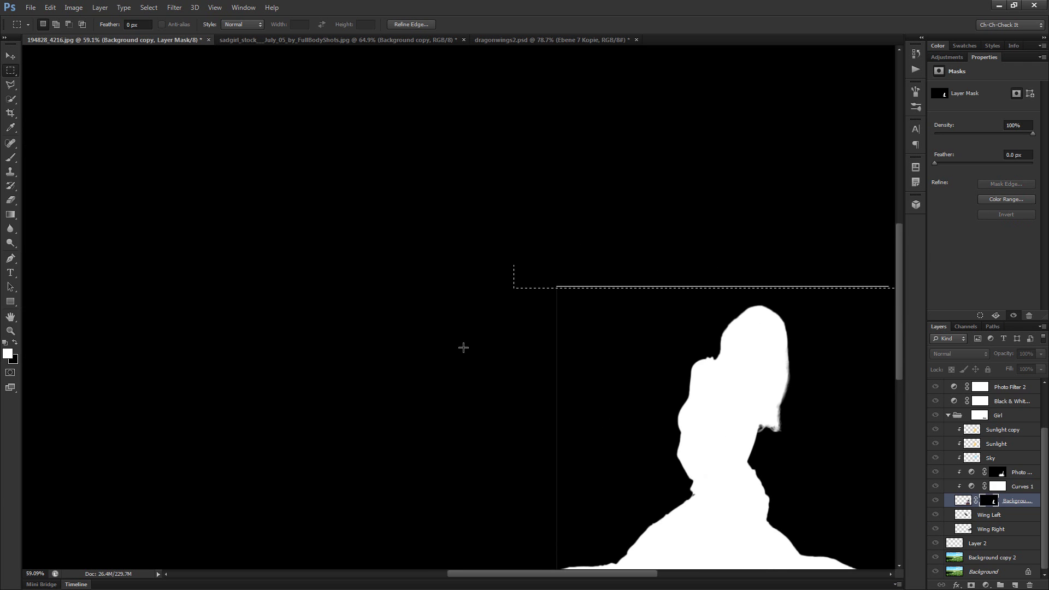
pyautogui.hotkey('ctrl', 'd')
pyautogui.scroll(-6, 471, 328)
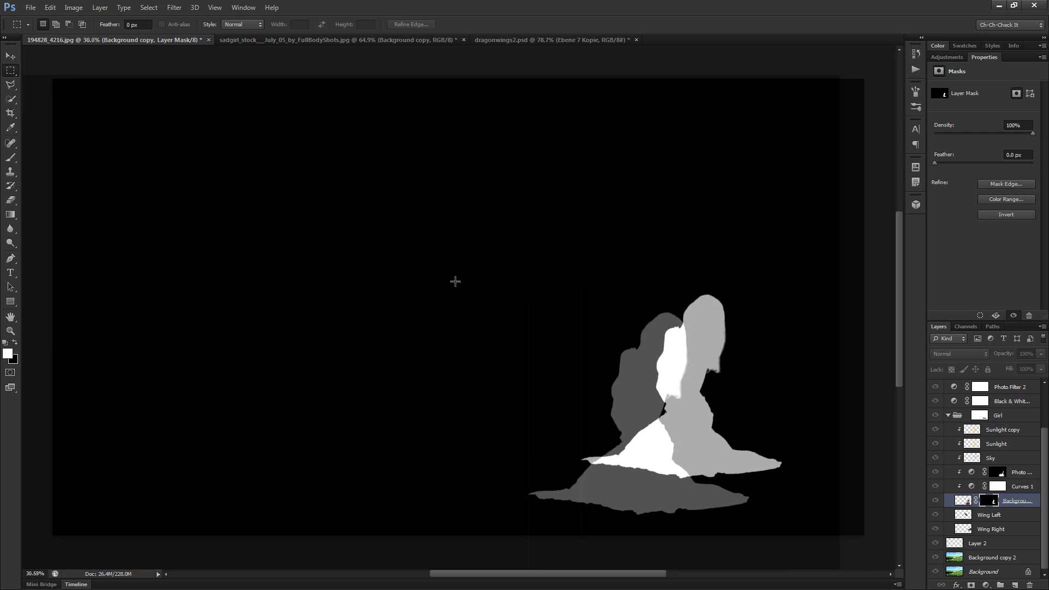
# Blacken the thin vertical line beside the left tip of the girl's skirt on the mask, with the selection edge aligned to it
pyautogui.moveTo(576, 202); pyautogui.dragTo(121, 497)
pyautogui.scroll(6, 520, 493)
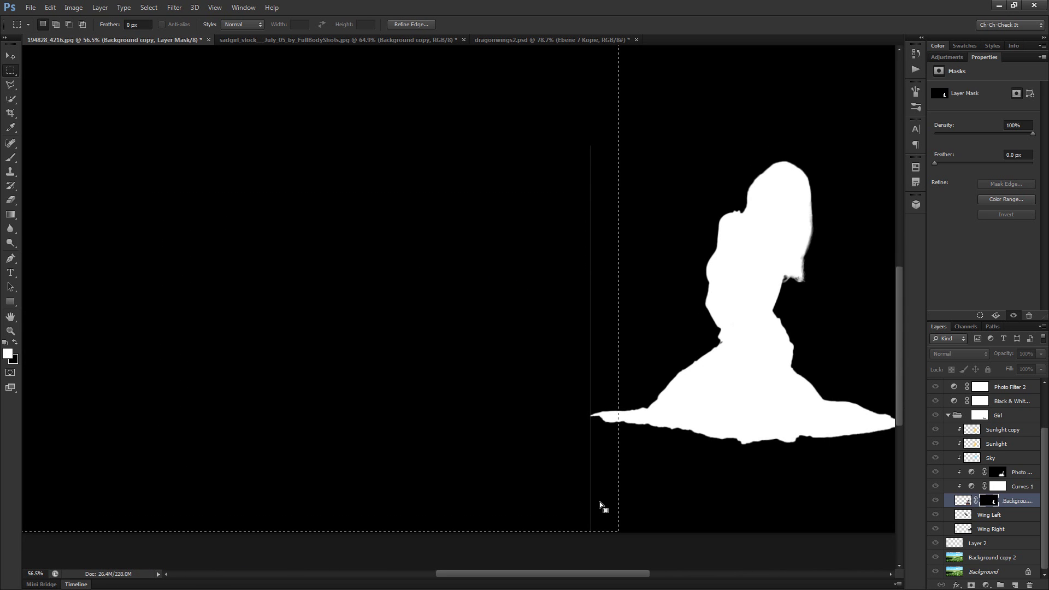
pyautogui.scroll(15, 601, 429)
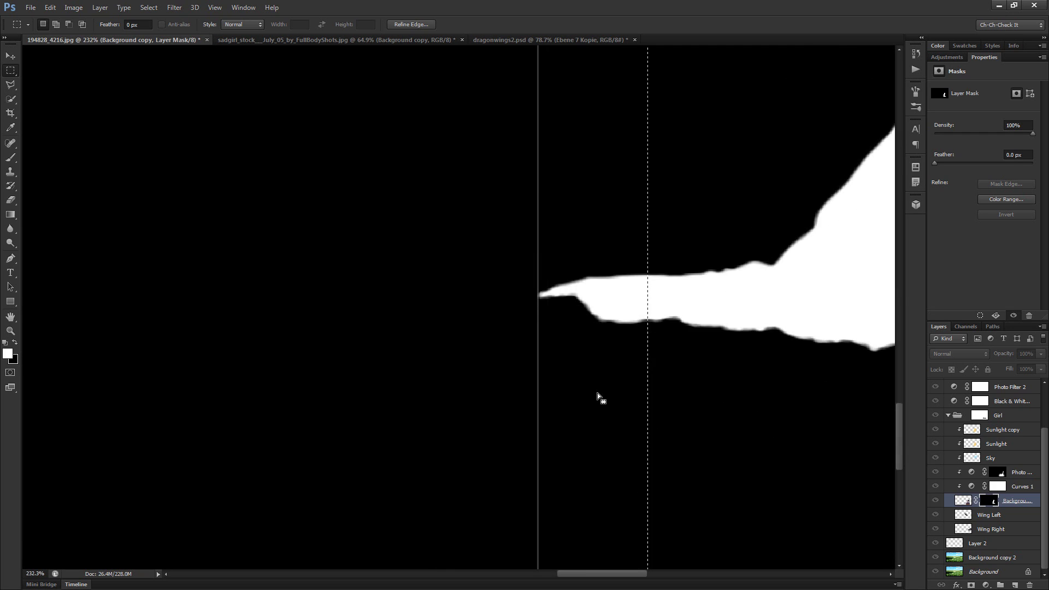
pyautogui.press('Right')
pyautogui.moveTo(613, 376); pyautogui.dragTo(460, 385)
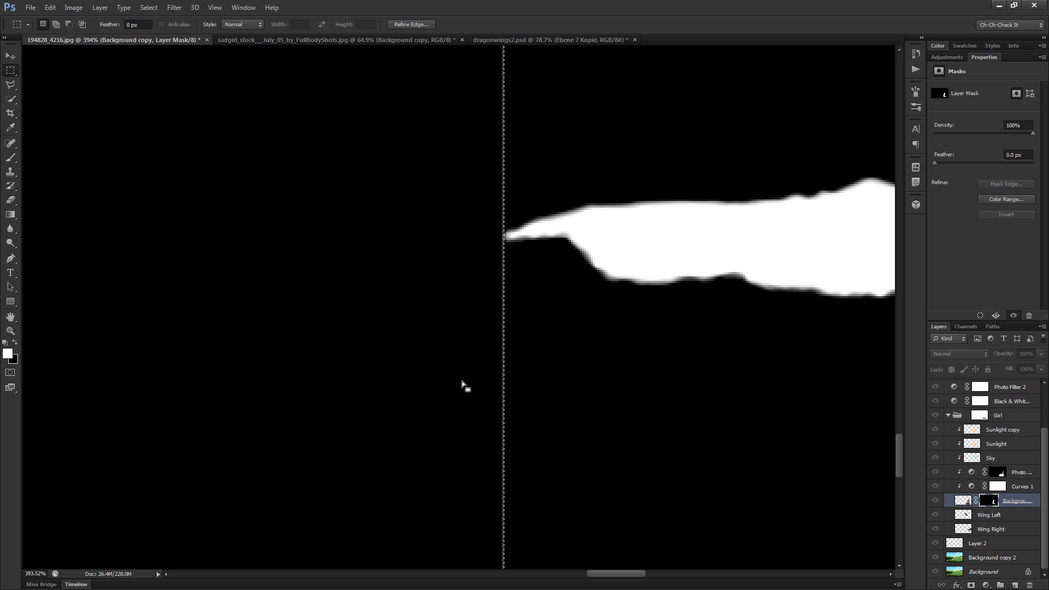
pyautogui.hotkey('ctrl', 'd')
pyautogui.scroll(-10, 462, 383)
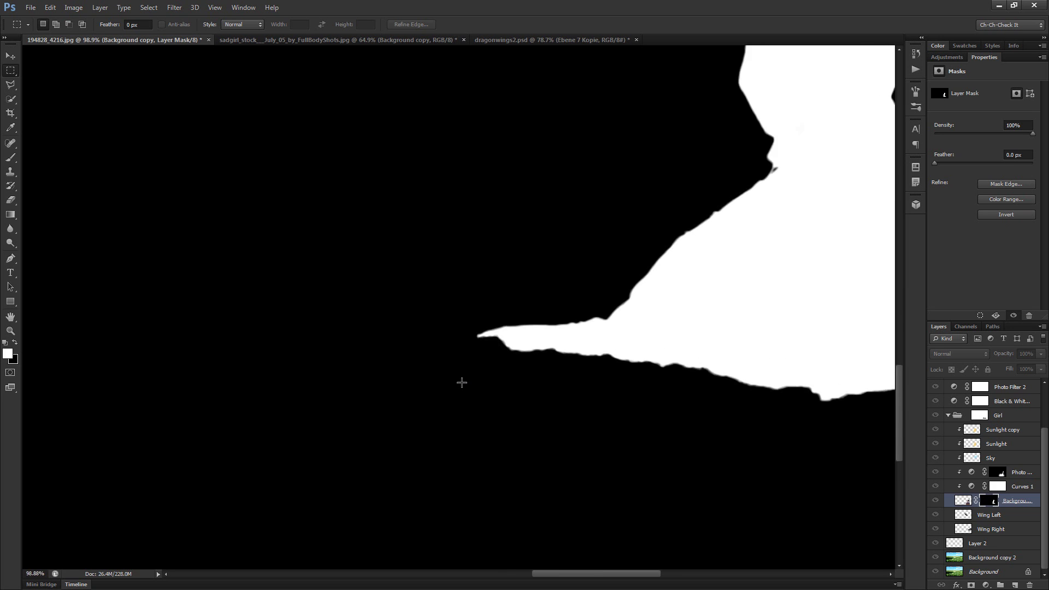
pyautogui.scroll(-3, 528, 386)
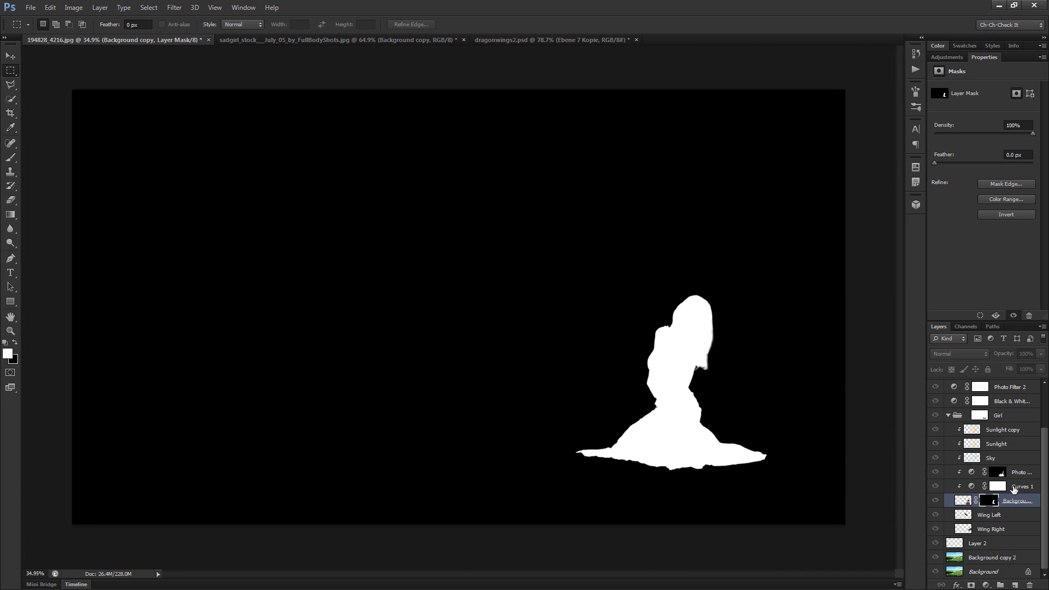
# Load the girl's mask as a selection and add the outlines of Wing Left and Wing Right to it
pyautogui.keyDown('ctrl'); pyautogui.click(993, 501); pyautogui.keyUp('ctrl')
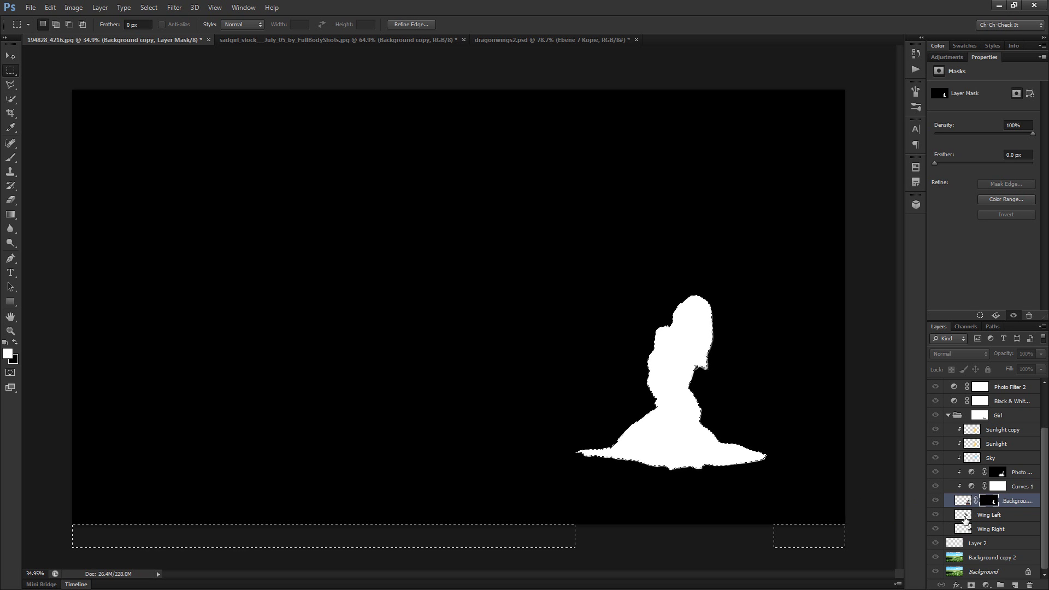
pyautogui.click(972, 515)
pyautogui.keyDown('ctrl'); pyautogui.keyDown('shift'); pyautogui.click(964, 529); pyautogui.keyUp('shift'); pyautogui.keyUp('ctrl')
pyautogui.scroll(-2, 693, 492)
pyautogui.scroll(3, 747, 512)
pyautogui.scroll(2, 747, 512)
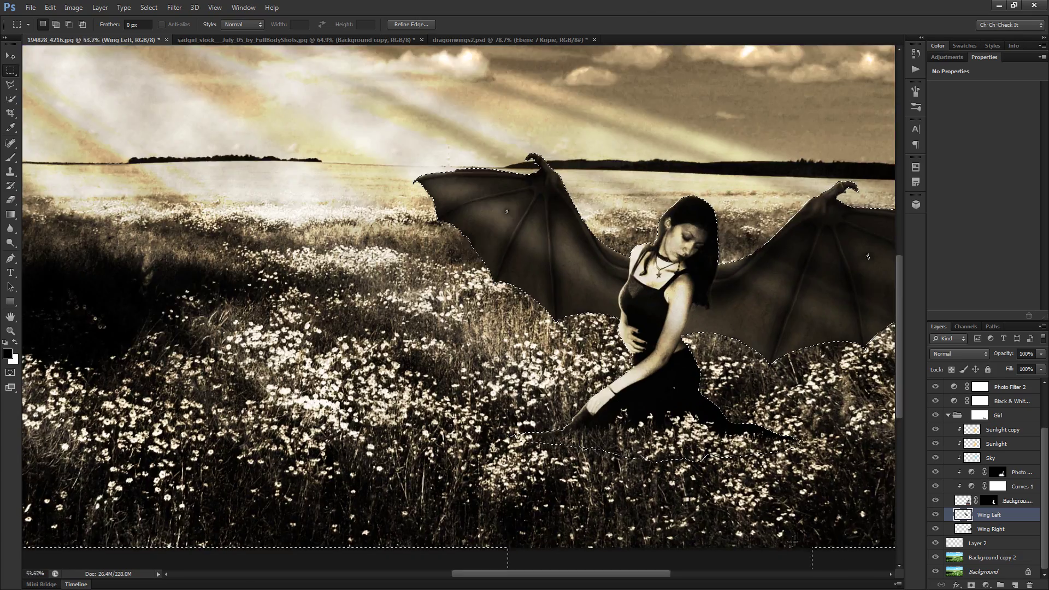
pyautogui.scroll(-3, 746, 512)
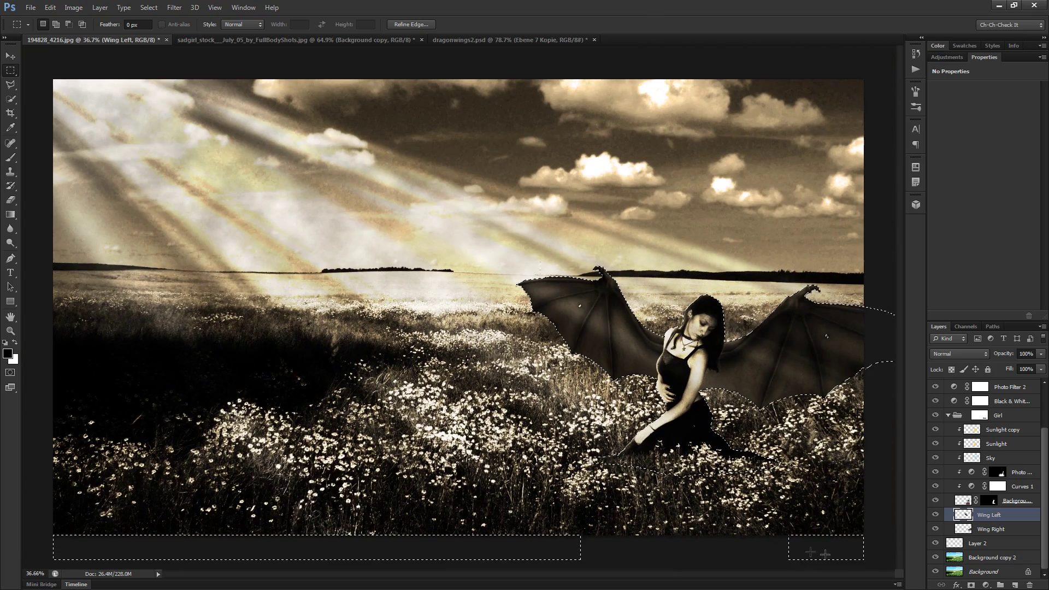
# Fill the combined girl and wings selection with black on Layer 2 and deselect
pyautogui.click(990, 542)
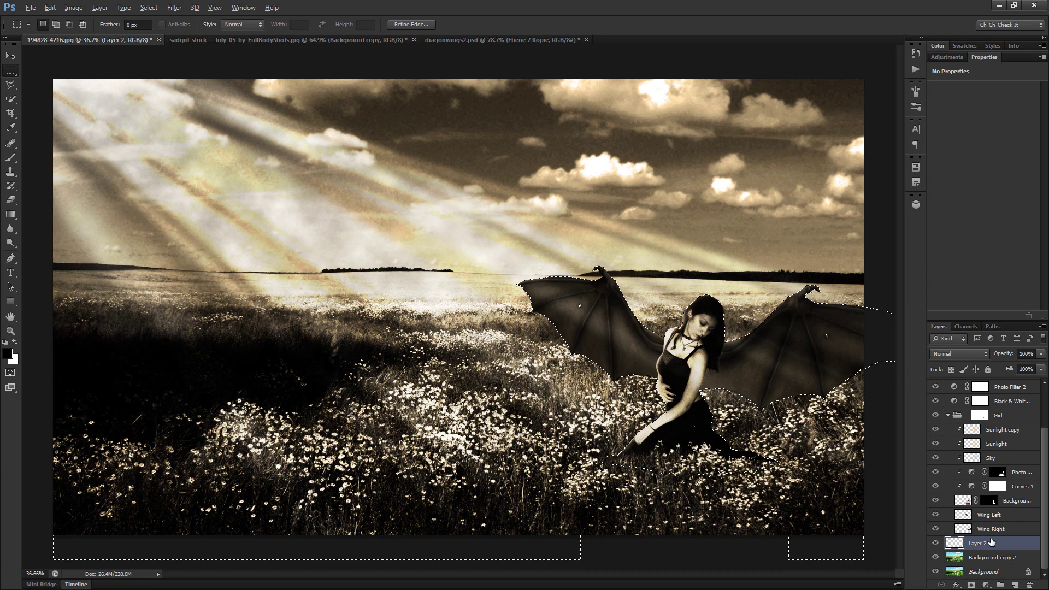
pyautogui.hotkey('alt', 'BackSpace')
pyautogui.hotkey('ctrl', 'd')
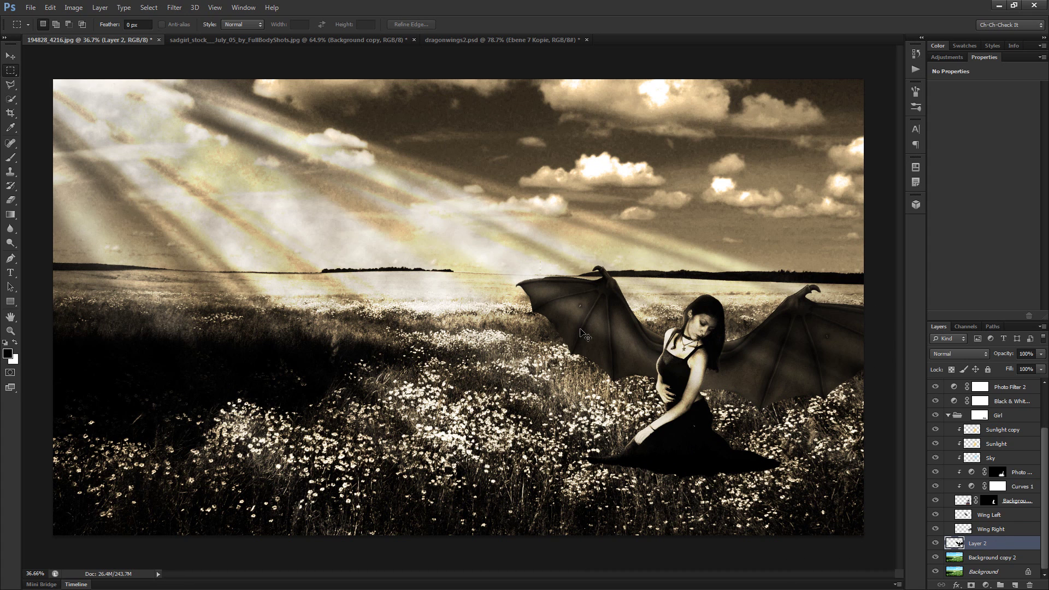
pyautogui.hotkey('ctrl', 't')
pyautogui.moveTo(586, 401); pyautogui.dragTo(343, 347)
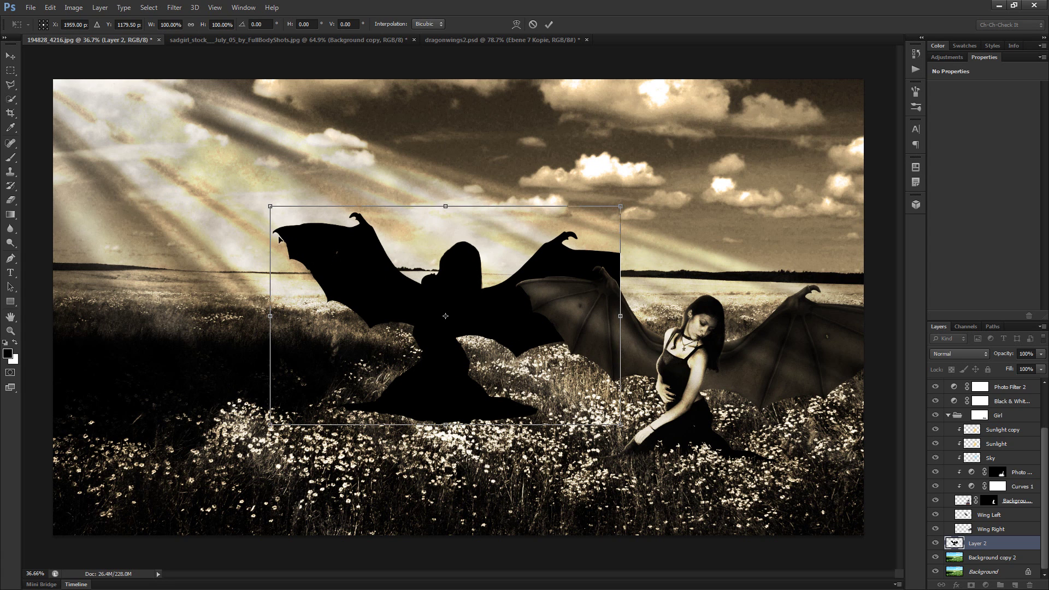
pyautogui.moveTo(344, 286); pyautogui.dragTo(536, 386)
pyautogui.press('Return')
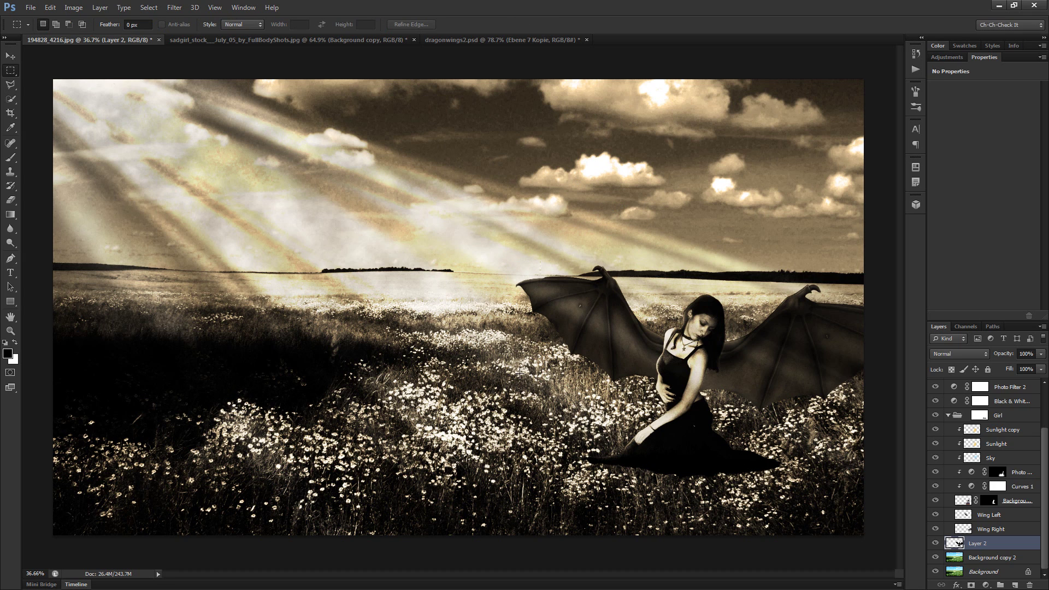
# Free Transform the black silhouette on Layer 2, moving it left over the field and flipping it horizontally
pyautogui.hotkey('ctrl', 't')
pyautogui.moveTo(741, 440); pyautogui.dragTo(437, 388)
pyautogui.rightClick(438, 388)
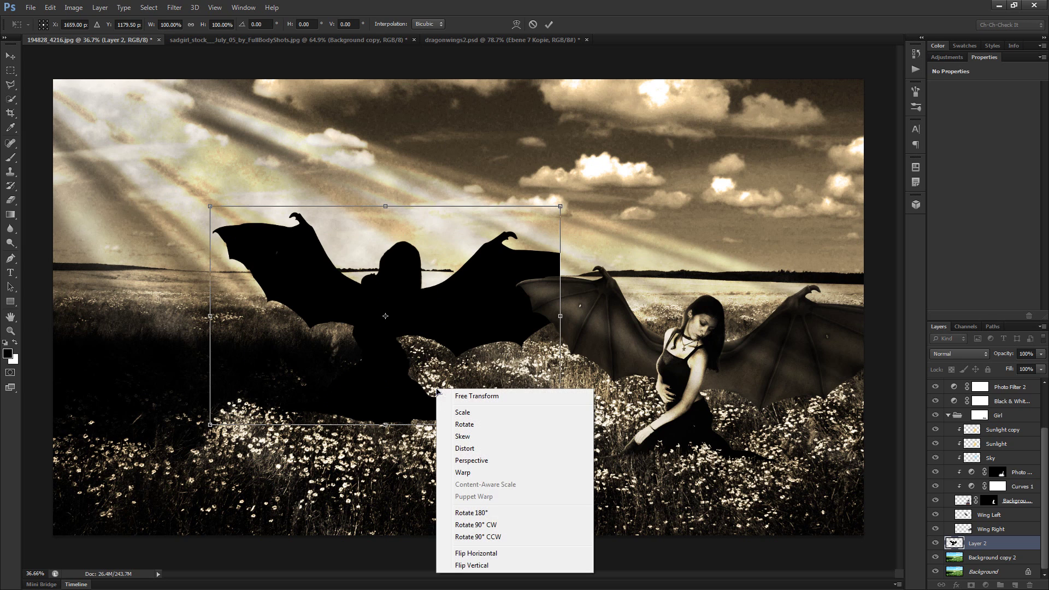
pyautogui.click(499, 552)
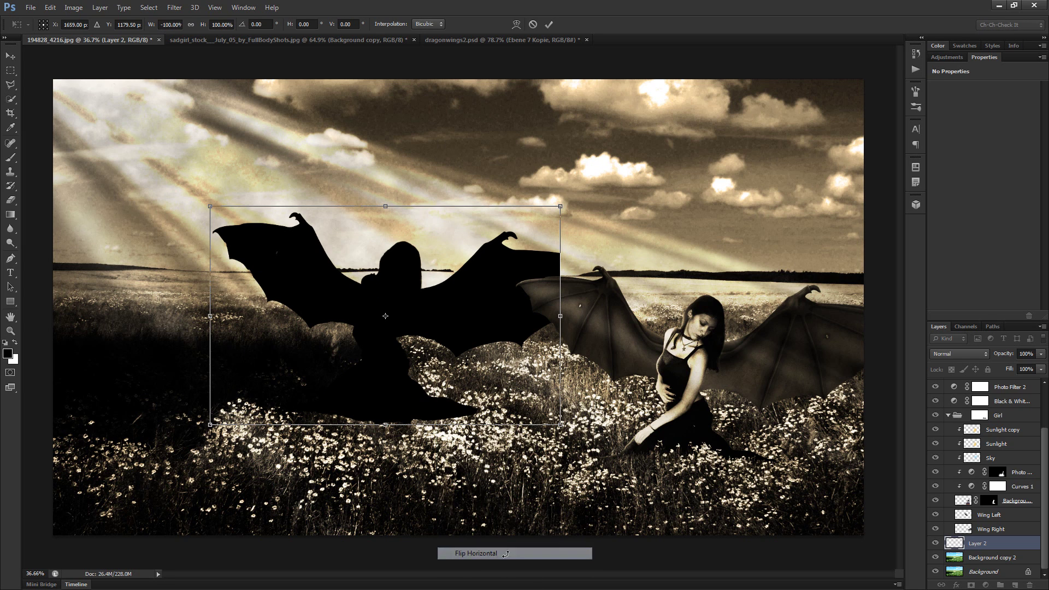
pyautogui.rightClick(394, 373)
pyautogui.click(344, 342)
# Try flipping the black silhouette vertically, and flip it back upright
pyautogui.rightClick(310, 317)
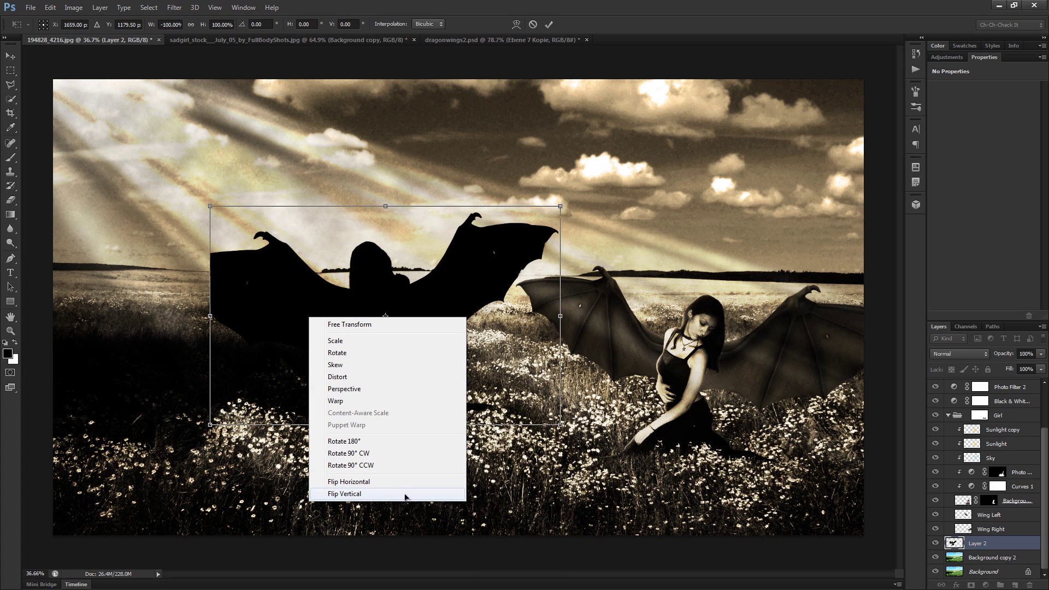
pyautogui.click(345, 494)
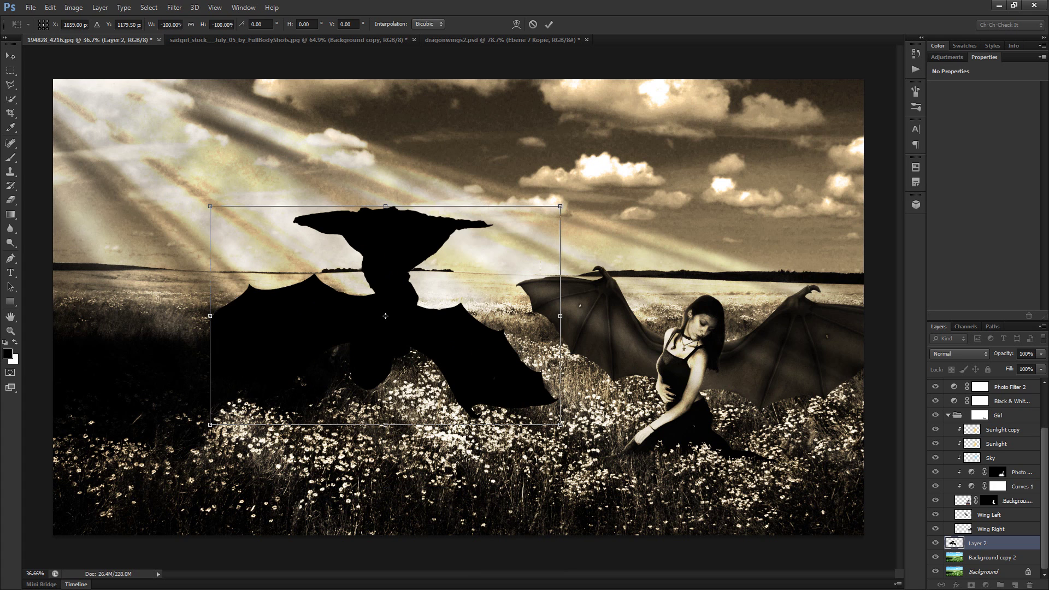
pyautogui.rightClick(446, 362)
pyautogui.click(521, 538)
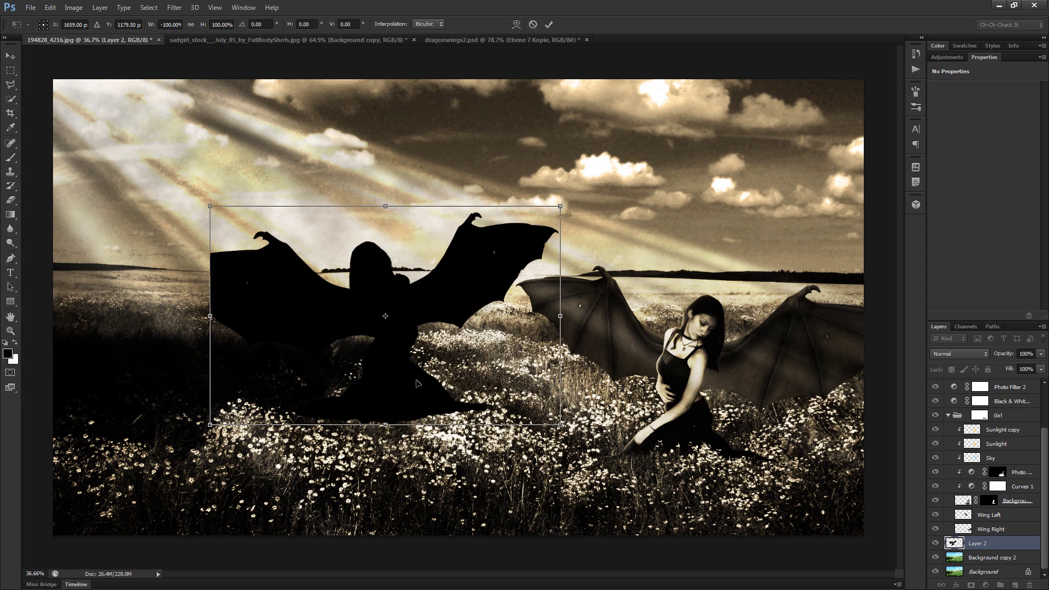
# Move the black silhouette back over the girl and flip it horizontally to match her pose
pyautogui.moveTo(482, 369); pyautogui.dragTo(809, 424)
pyautogui.rightClick(797, 418)
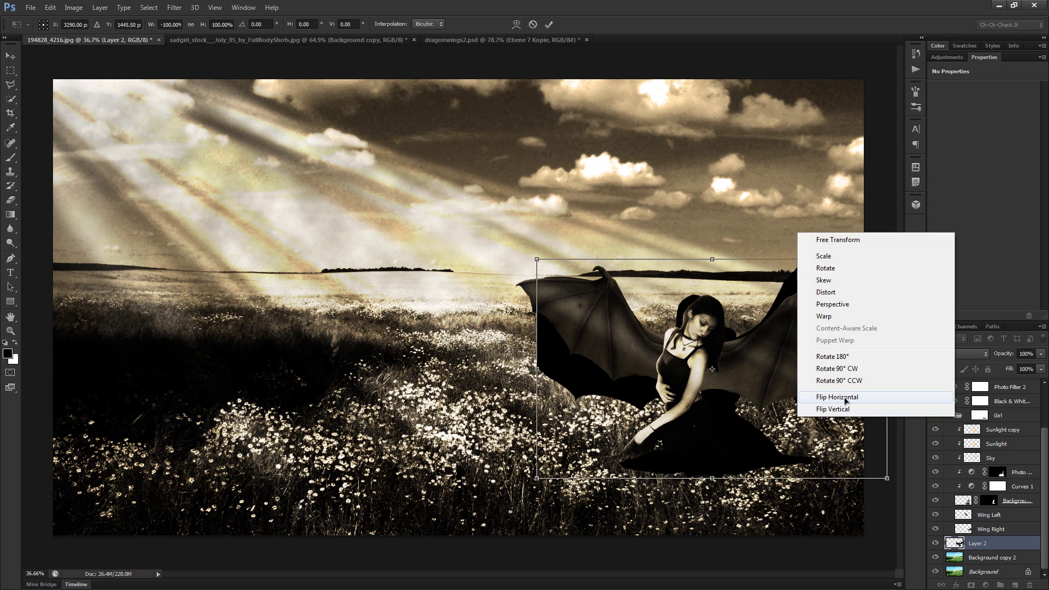
pyautogui.click(830, 397)
# Skew and flatten the silhouette away from the light so it lies along the ground behind the girl, widening it to about 164%
pyautogui.moveTo(717, 264); pyautogui.dragTo(995, 385)
pyautogui.moveTo(852, 430); pyautogui.dragTo(815, 401)
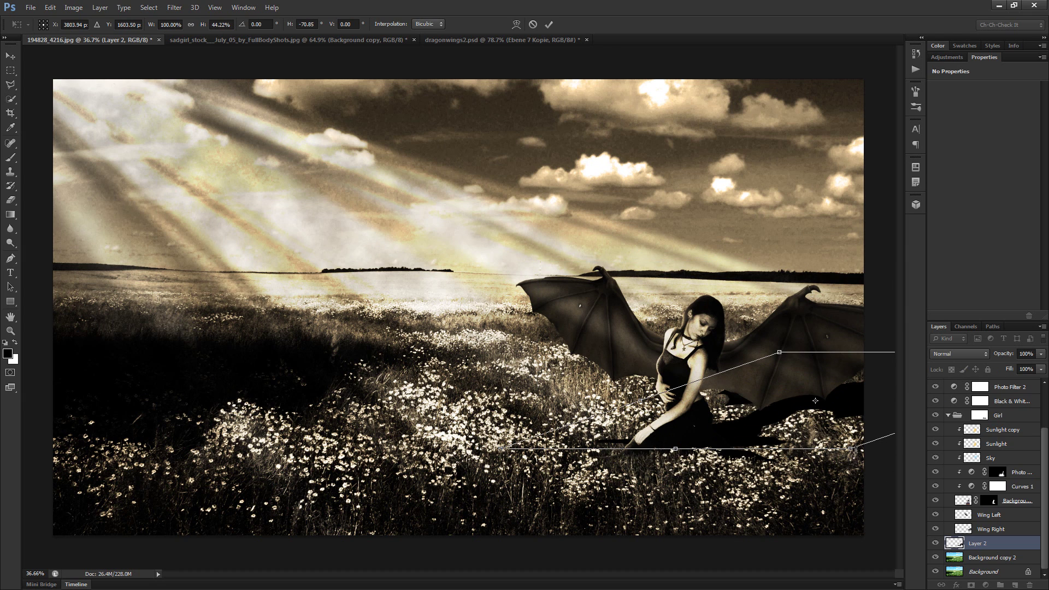
pyautogui.hotkey('ctrl', '-')
pyautogui.moveTo(814, 340); pyautogui.dragTo(813, 372)
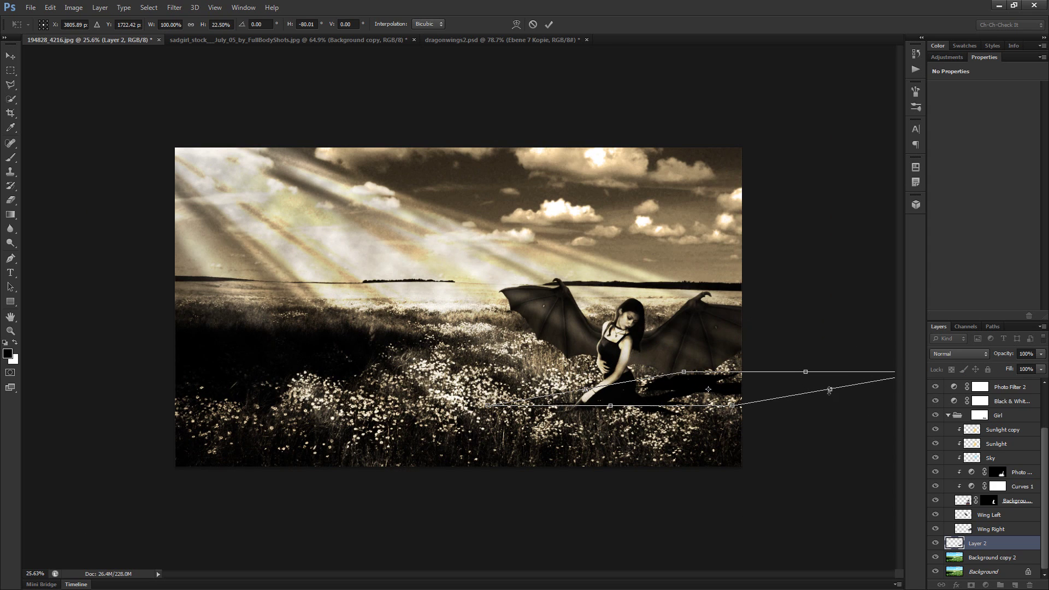
pyautogui.moveTo(763, 414); pyautogui.dragTo(890, 421)
pyautogui.hotkey('ctrl', '+')
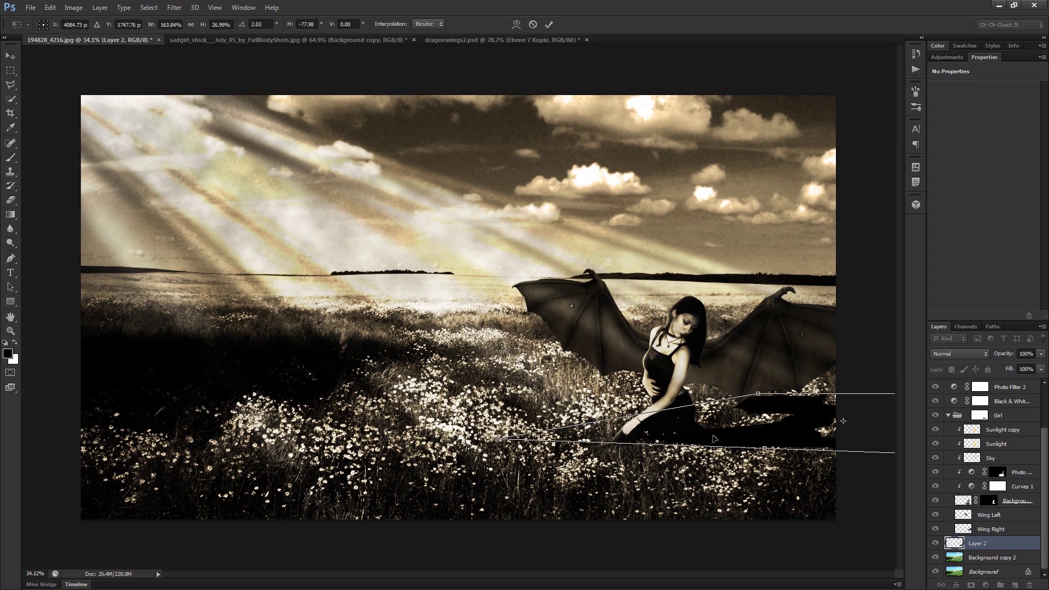
pyautogui.moveTo(782, 397); pyautogui.dragTo(851, 389)
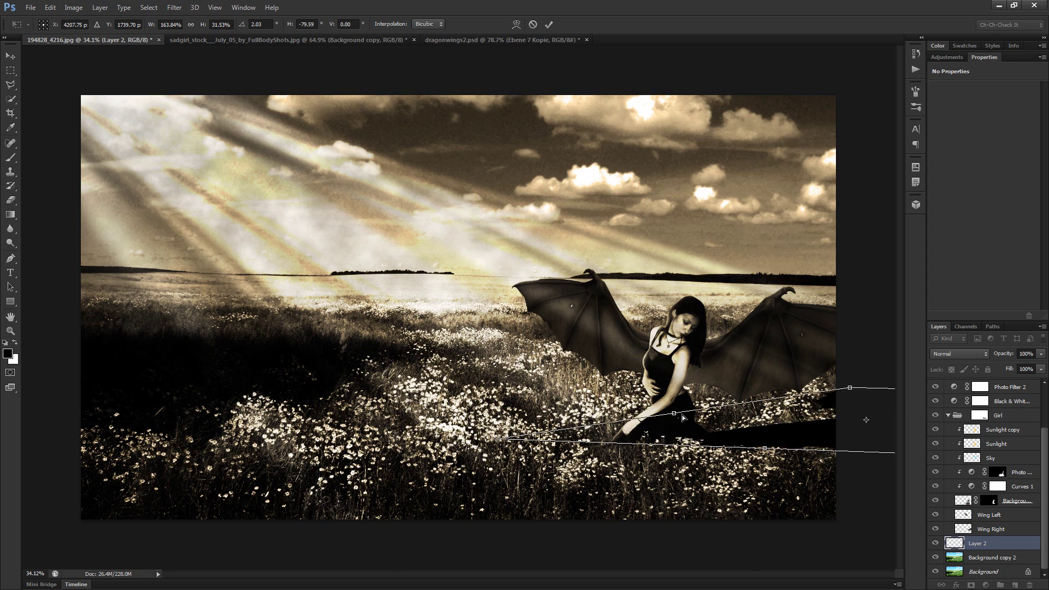
# Reposition the flattened silhouette so its base lines up with the girl's dress and supporting hand
pyautogui.scroll(2, 851, 389)
pyautogui.scroll(-2, 718, 458)
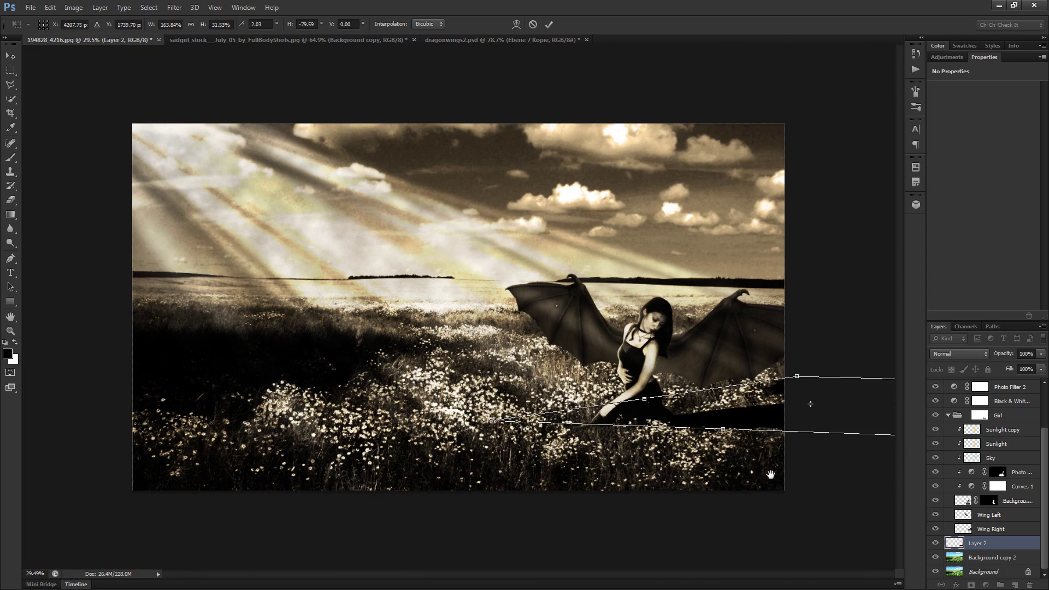
pyautogui.moveTo(758, 413); pyautogui.dragTo(732, 413)
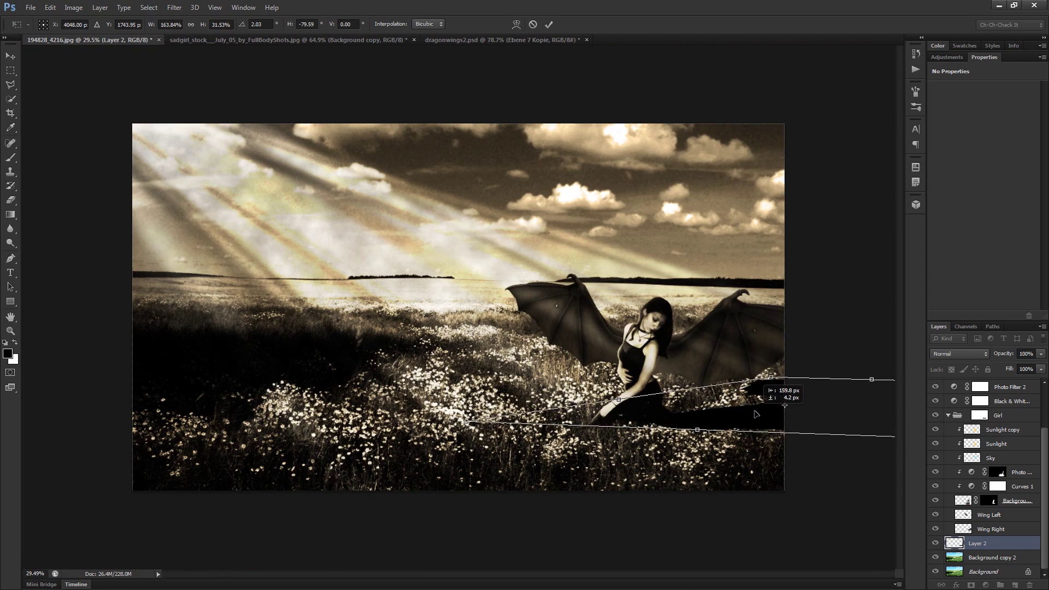
pyautogui.scroll(3, 766, 420)
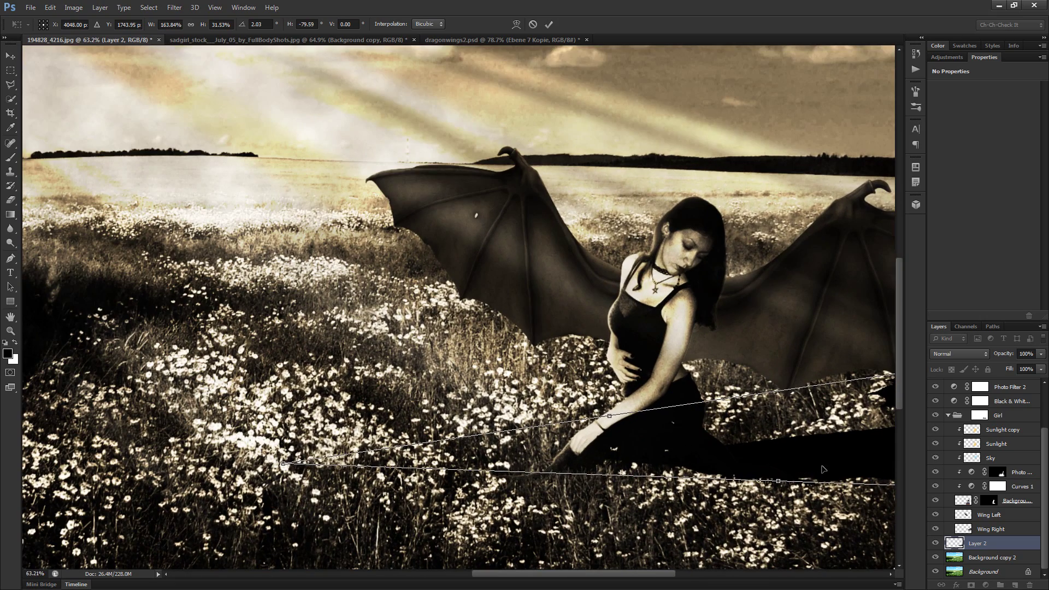
pyautogui.moveTo(795, 442); pyautogui.dragTo(791, 468)
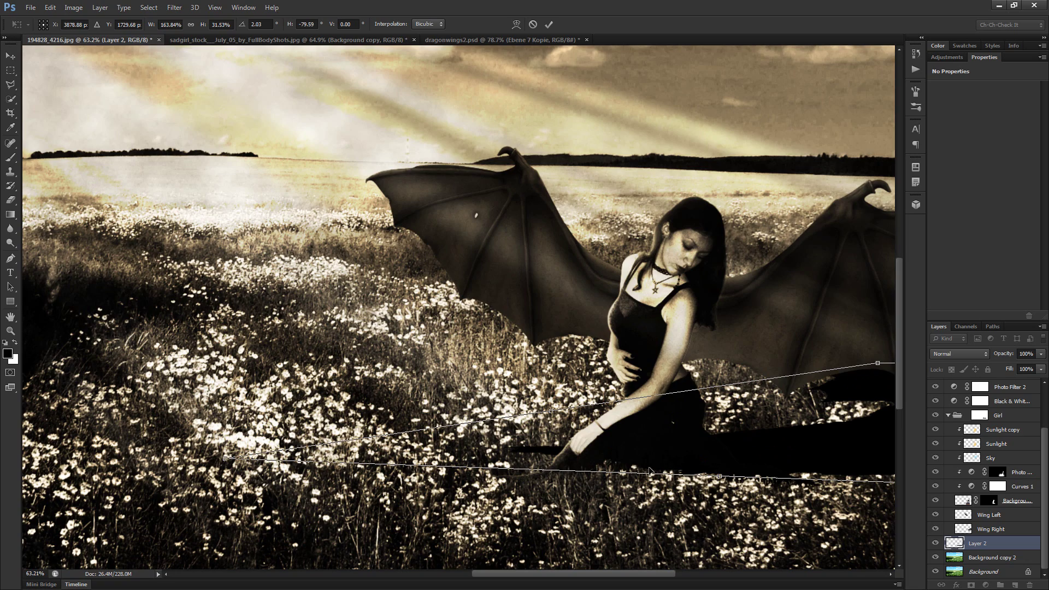
# Stretch the silhouette's far end beyond the image edge, adjust its upper corner and apply the transform
pyautogui.scroll(-3, 684, 468)
pyautogui.scroll(-3, 768, 499)
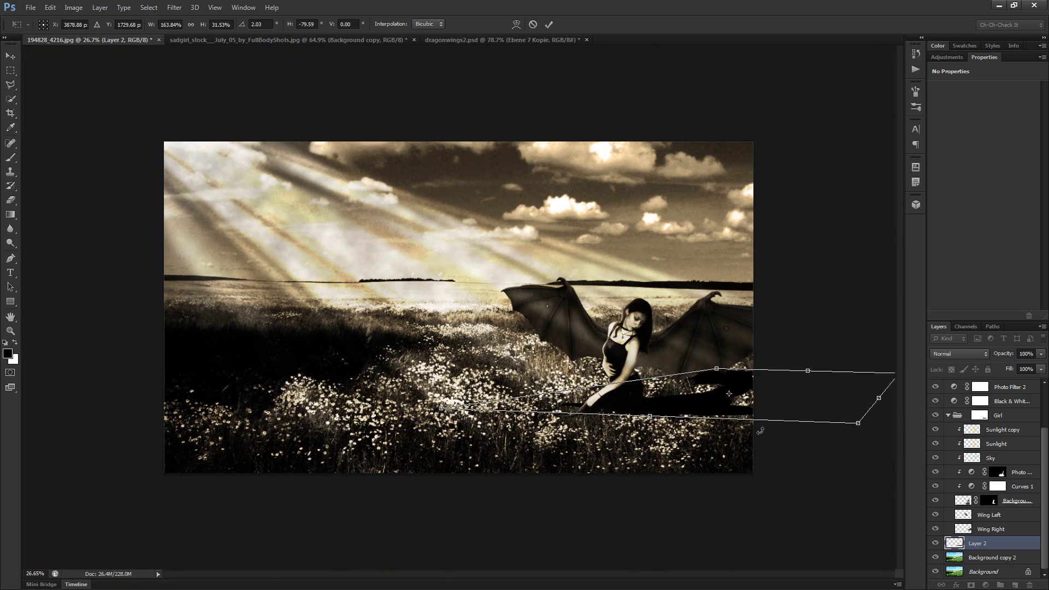
pyautogui.moveTo(880, 400); pyautogui.dragTo(939, 410)
pyautogui.moveTo(717, 371); pyautogui.dragTo(728, 377)
pyautogui.press('Return')
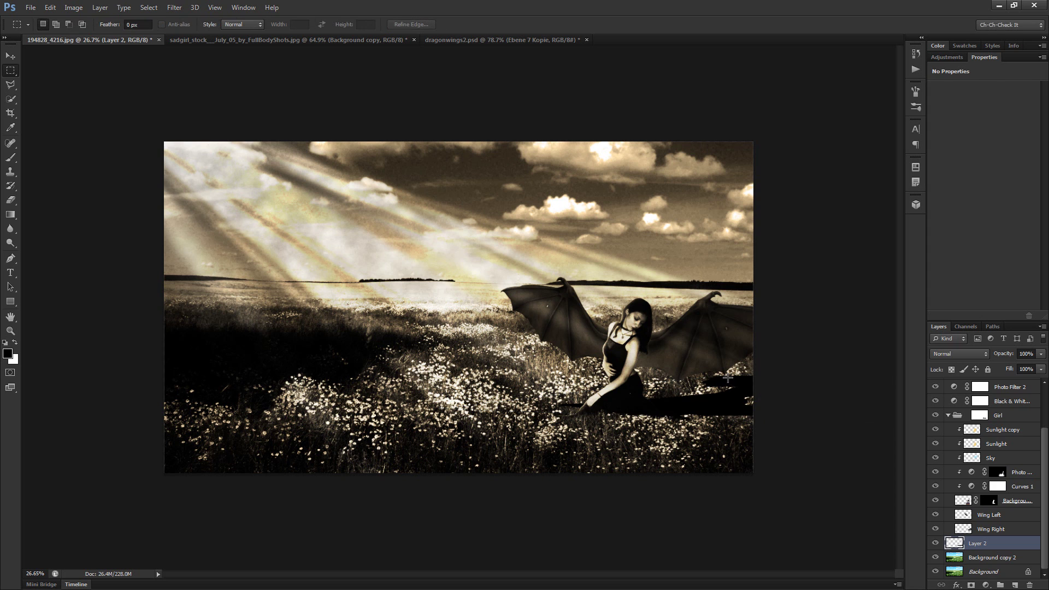
# Move Layer 2 into the Girl group beneath Wing Right and add a layer mask to it
pyautogui.moveTo(1003, 542); pyautogui.dragTo(1000, 537)
pyautogui.hotkey('ctrl', '0')
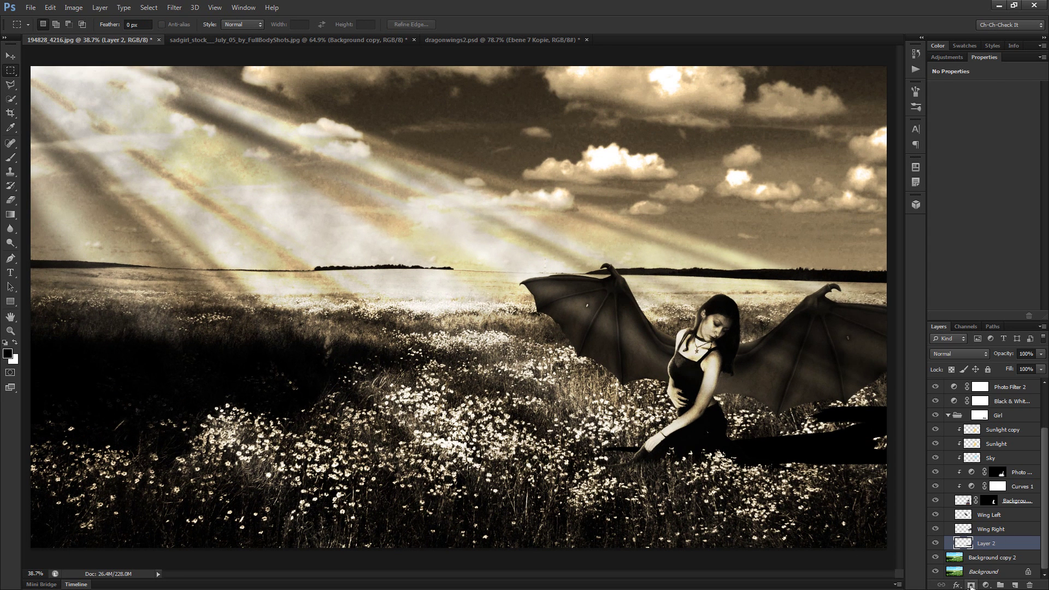
pyautogui.click(972, 586)
# Paint black at 100% brush opacity on Layer 2's mask to hide the stray shadow sliver beside the girl's hand
pyautogui.scroll(4, 644, 470)
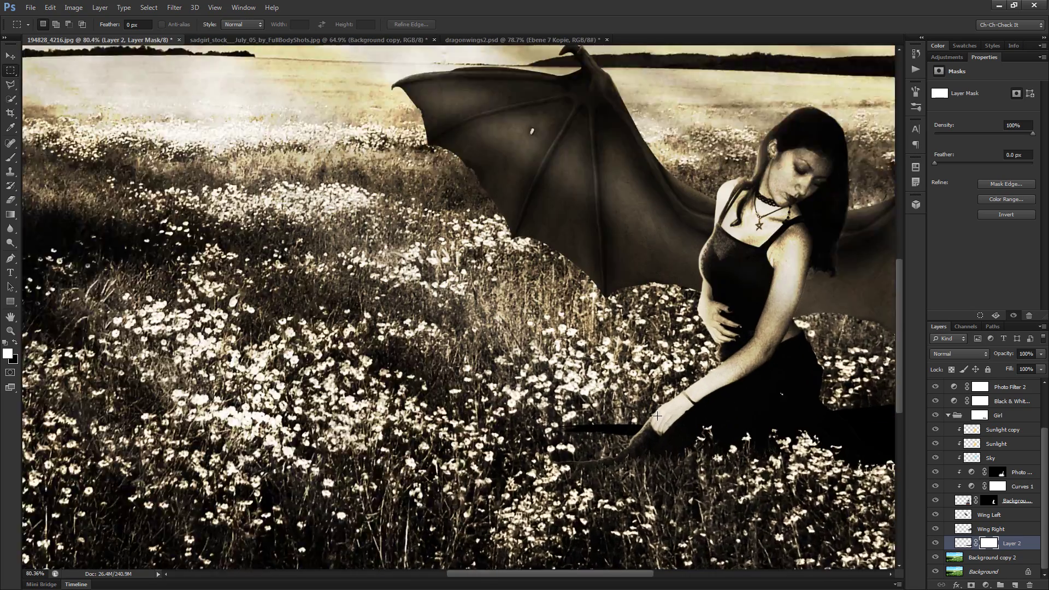
pyautogui.scroll(3, 656, 417)
pyautogui.press('b')
pyautogui.press('x')
pyautogui.moveTo(634, 432); pyautogui.dragTo(626, 448)
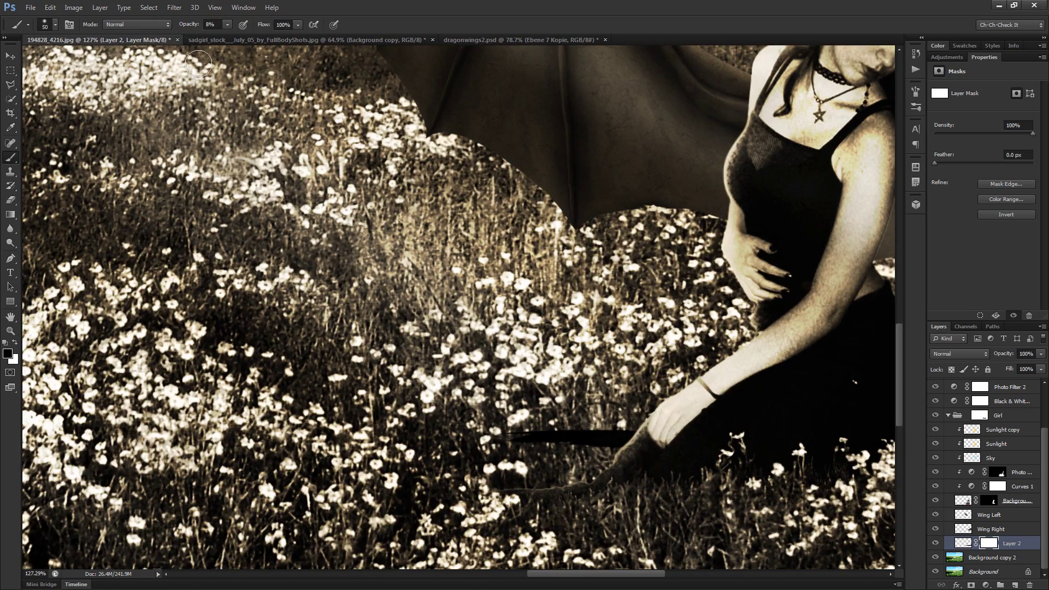
pyautogui.moveTo(189, 24); pyautogui.dragTo(215, 24)
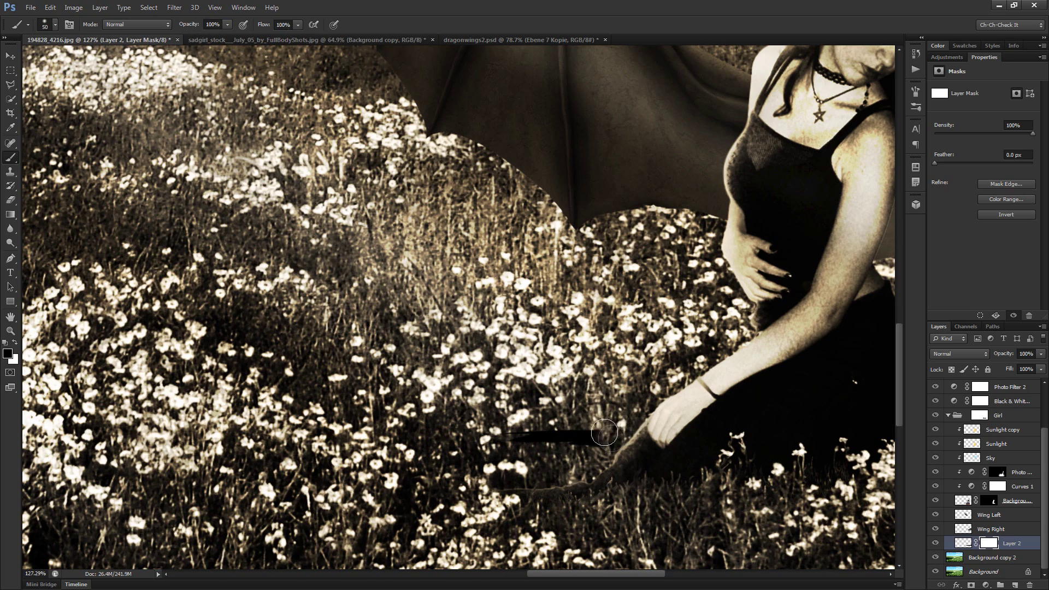
pyautogui.scroll(-3, 604, 433)
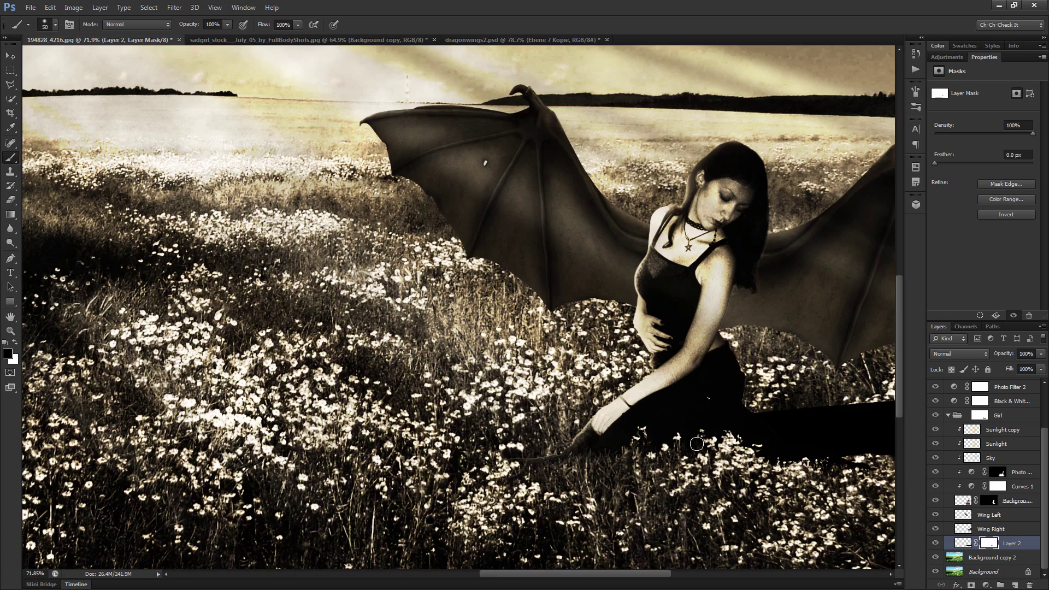
pyautogui.scroll(-2, 684, 440)
# Set Layer 2's blend mode to Overlay and its opacity to 51%
pyautogui.click(972, 544)
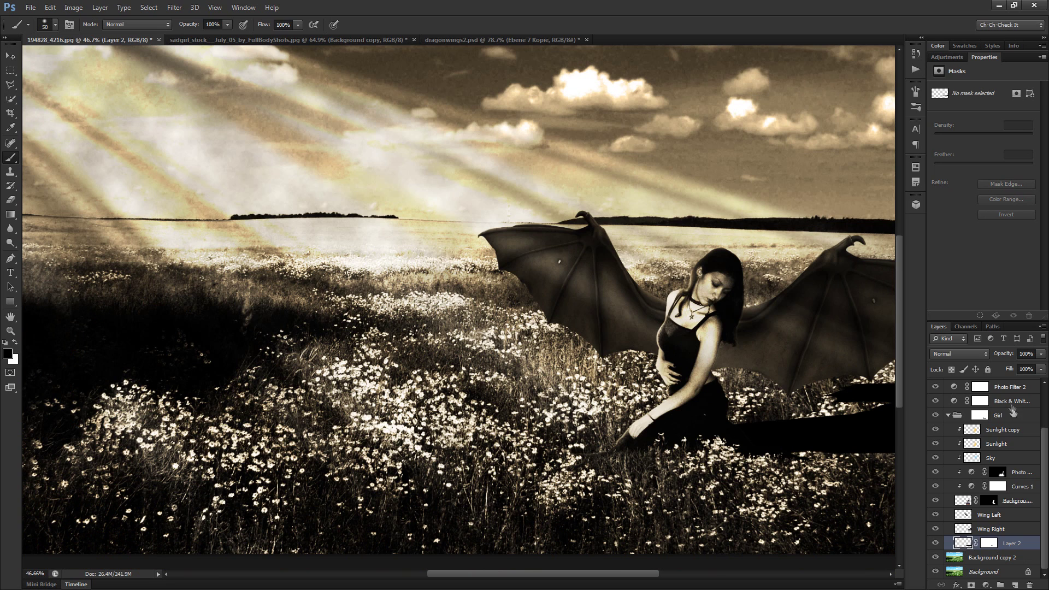
pyautogui.click(960, 354)
pyautogui.click(956, 206)
pyautogui.moveTo(1008, 356)
pyautogui.mouseDown()
pyautogui.moveTo(974, 358)
pyautogui.moveTo(983, 359)
pyautogui.mouseUp()
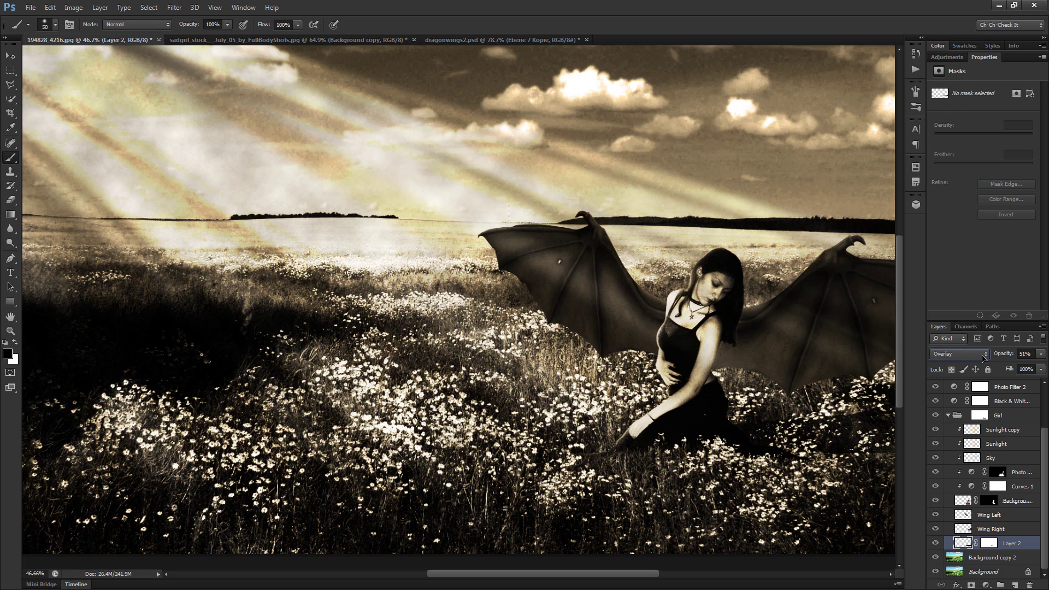
# Apply a Gaussian Blur with a 14.1 pixel radius to the shadow on Layer 2 and raise the layer's opacity slightly
pyautogui.click(174, 7)
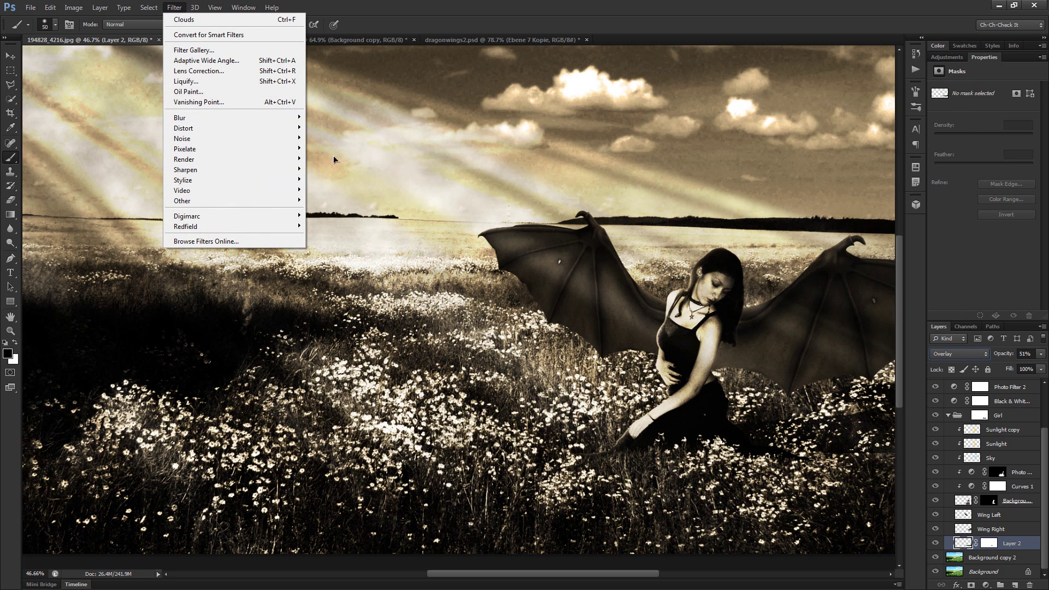
pyautogui.moveTo(265, 122)
pyautogui.click(334, 195)
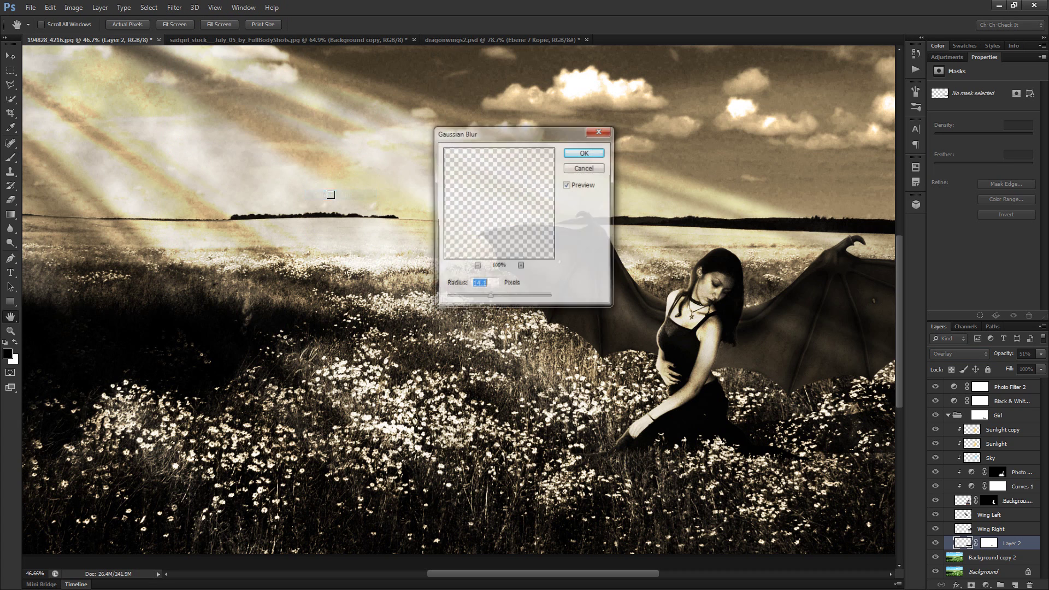
pyautogui.moveTo(492, 301)
pyautogui.mouseDown()
pyautogui.moveTo(464, 301)
pyautogui.moveTo(490, 303)
pyautogui.mouseUp()
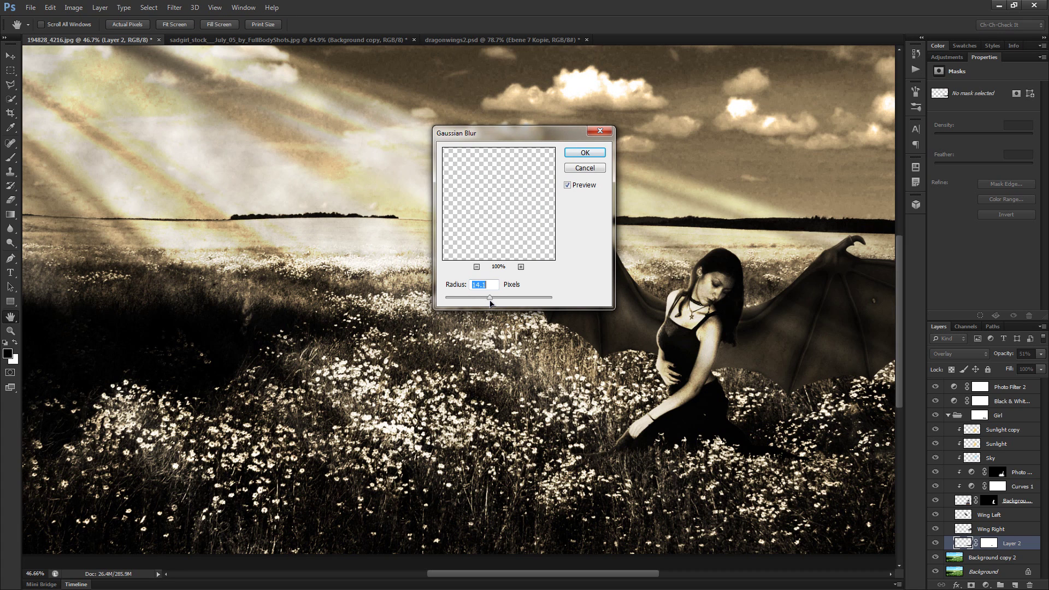
pyautogui.click(583, 153)
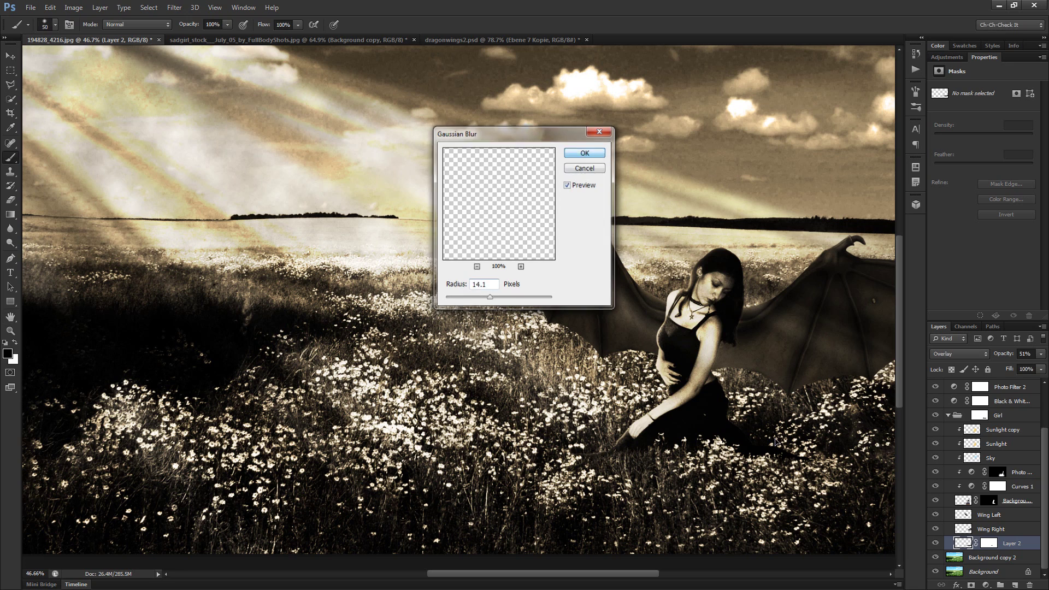
pyautogui.moveTo(1002, 357); pyautogui.dragTo(1010, 359)
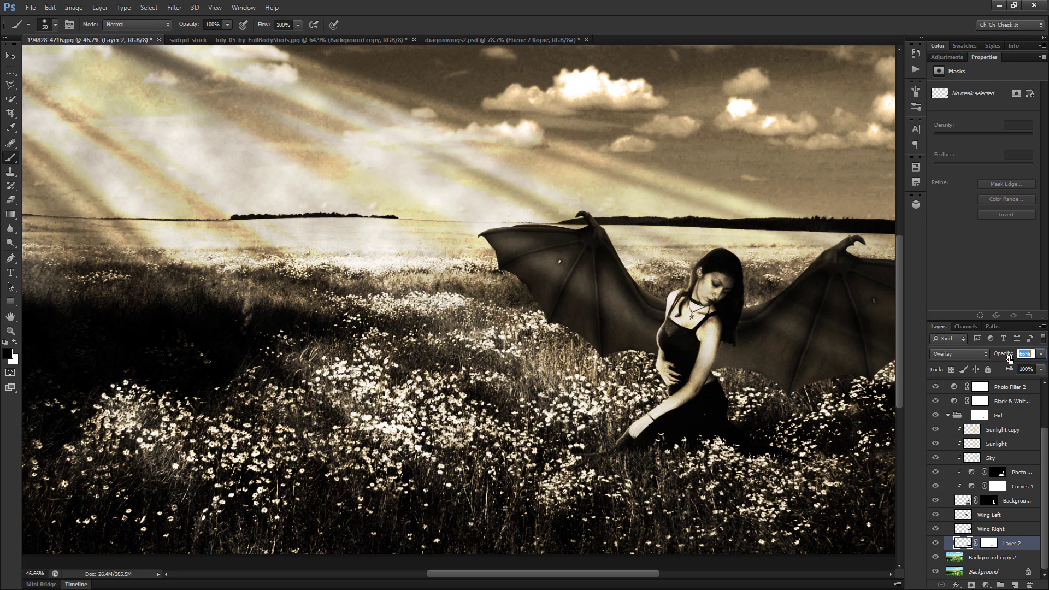
pyautogui.press('Return')
# Create a new layer named Shadow directly above Wing Right and clip it to that wing
pyautogui.click(998, 516)
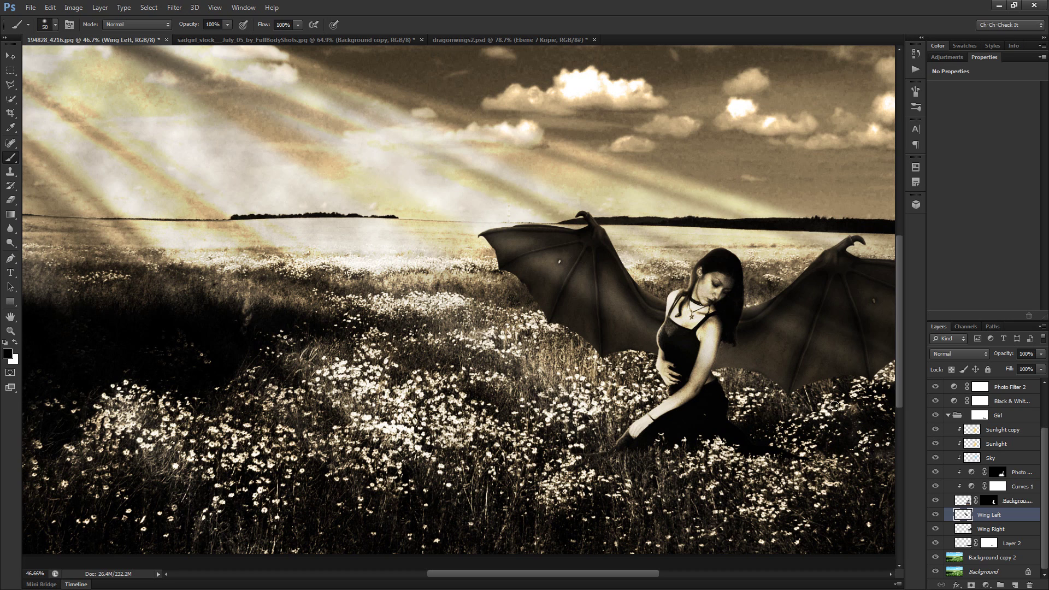
pyautogui.click(1015, 586)
pyautogui.moveTo(997, 525); pyautogui.dragTo(1007, 543)
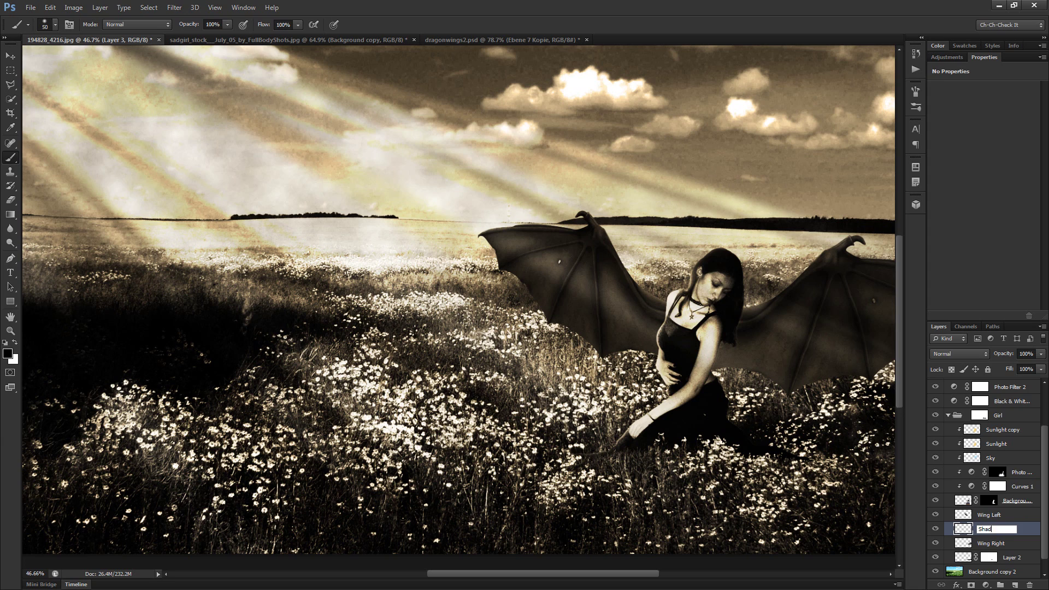
pyautogui.press('Return')
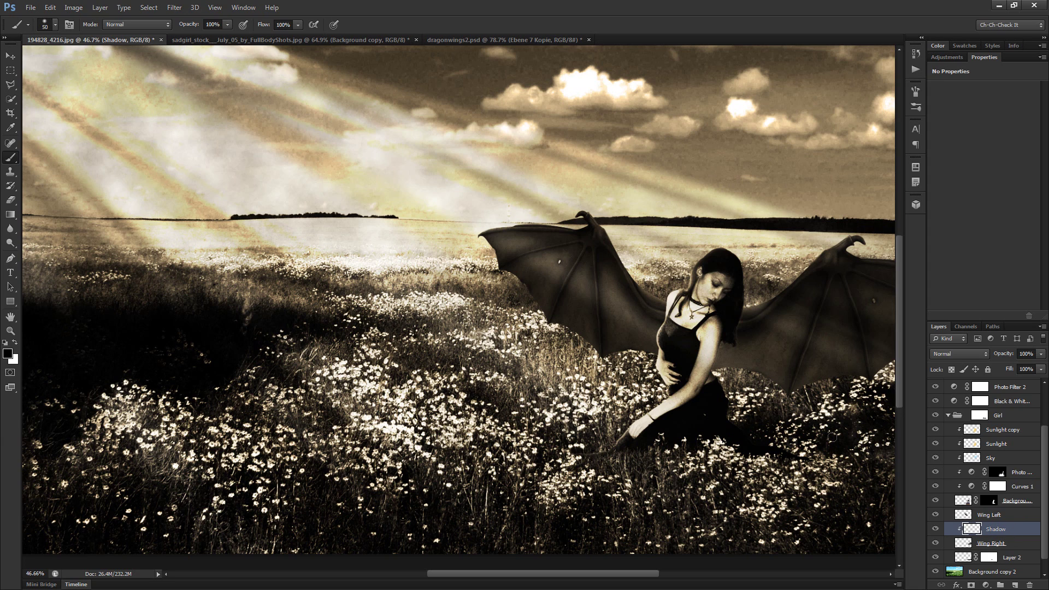
# Darken the wing area behind the girl on the Shadow layer with a large soft black brush, resizing it as needed
pyautogui.press(']')
pyautogui.press(']')
pyautogui.press(']')
pyautogui.press(']')
pyautogui.press(']')
pyautogui.press(']')
pyautogui.press(']')
pyautogui.press(']')
pyautogui.press(']')
pyautogui.press(']')
pyautogui.press(']')
pyautogui.press(']')
pyautogui.press(']')
pyautogui.press(']')
pyautogui.press(']')
pyautogui.press(']')
pyautogui.press(']')
pyautogui.press(']')
pyautogui.press(']')
pyautogui.press('[')
pyautogui.press('[')
pyautogui.press('[')
pyautogui.press('[')
pyautogui.press('[')
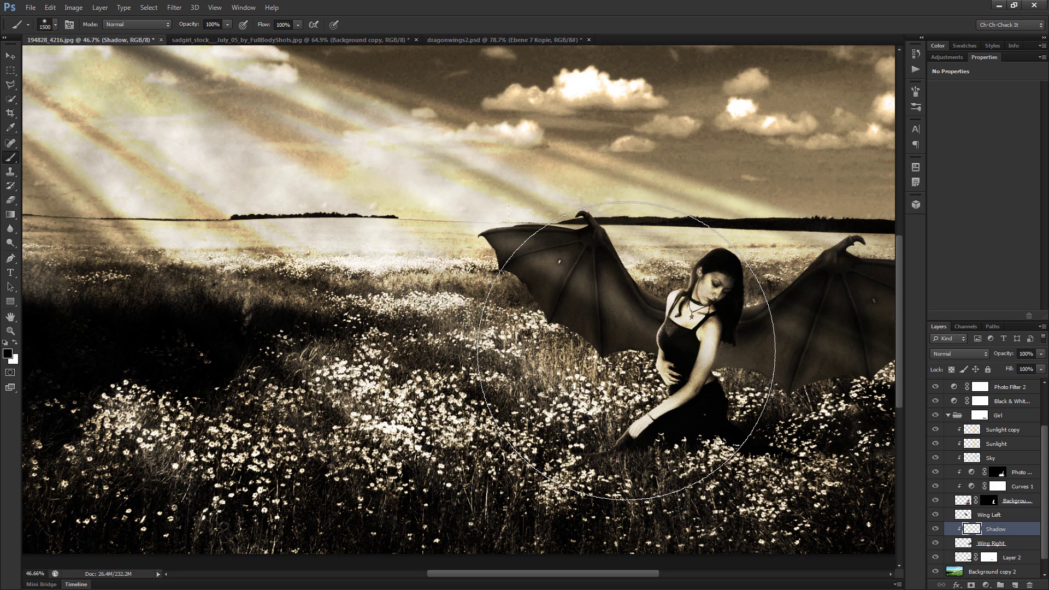
pyautogui.press('[')
pyautogui.press('[')
pyautogui.press('[')
pyautogui.press('[')
pyautogui.press('[')
pyautogui.press('[')
pyautogui.press('[')
pyautogui.press('[')
pyautogui.press('[')
pyautogui.press('[')
pyautogui.press('[')
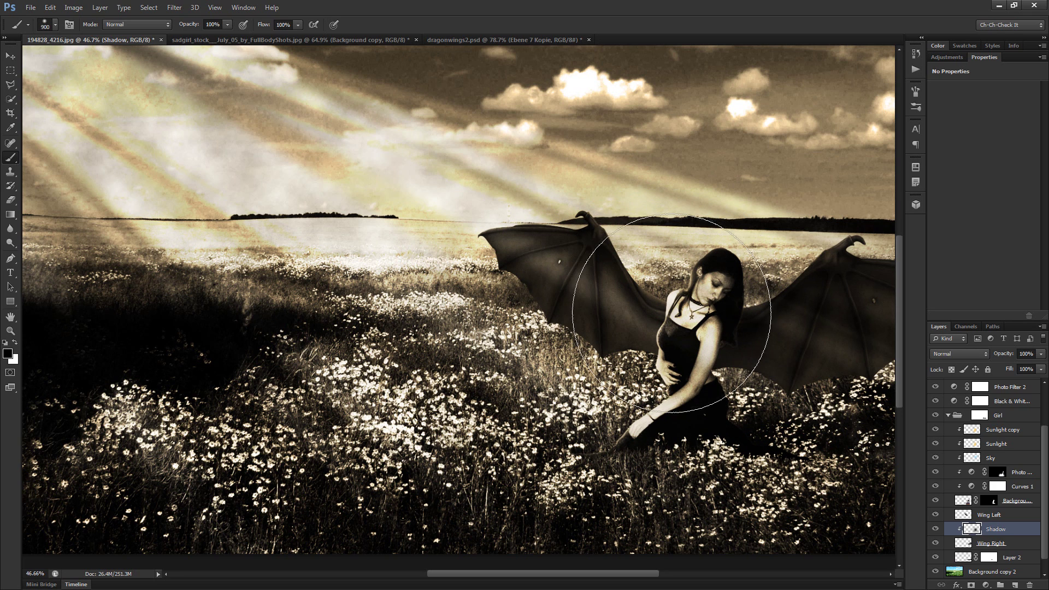
pyautogui.press(']')
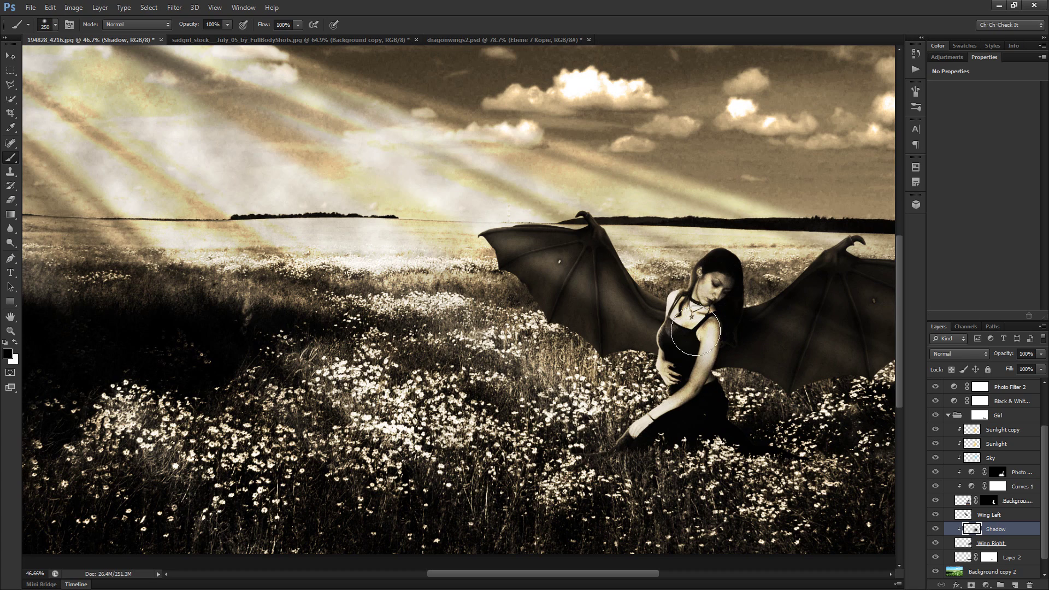
# Shade the right wing softly on the Shadow layer with a 250 px black brush at 18% opacity
pyautogui.scroll(2, 716, 328)
pyautogui.scroll(1, 765, 382)
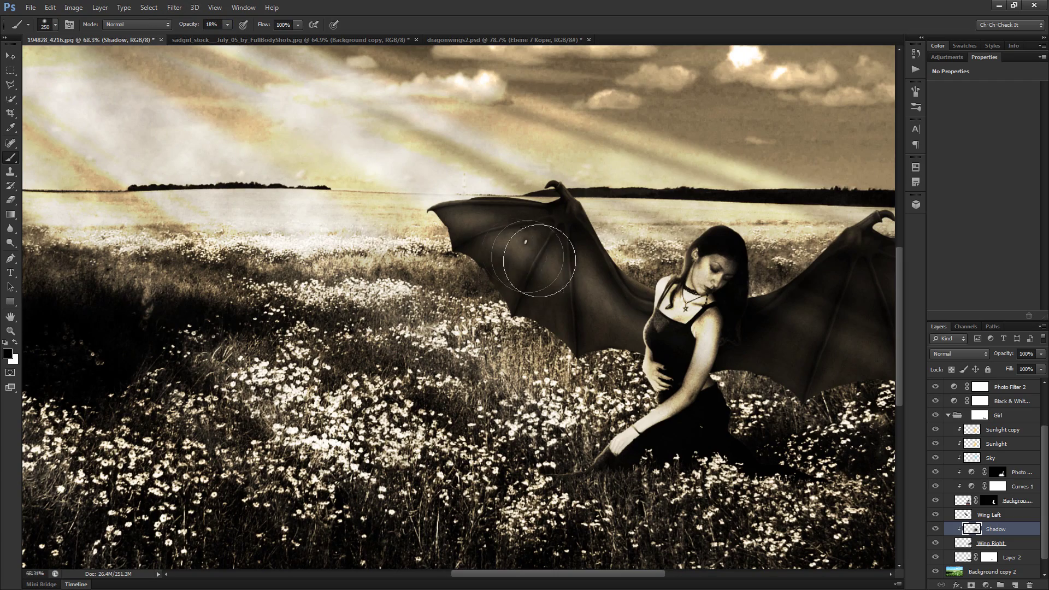
pyautogui.scroll(4, 529, 237)
pyautogui.moveTo(570, 339); pyautogui.dragTo(191, 328)
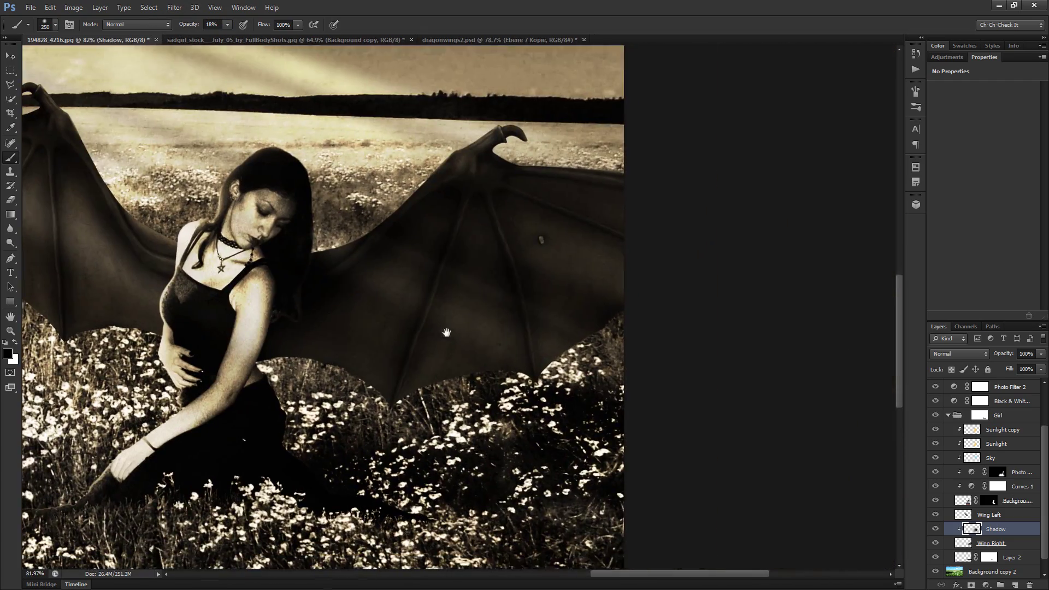
pyautogui.scroll(2, 440, 234)
pyautogui.scroll(1, 385, 210)
# Paint finer shading along the right wing's bones and folds with 125 px and 70 px brushes at 18% opacity
pyautogui.press('[')
pyautogui.press('[')
pyautogui.press('[')
pyautogui.press('[')
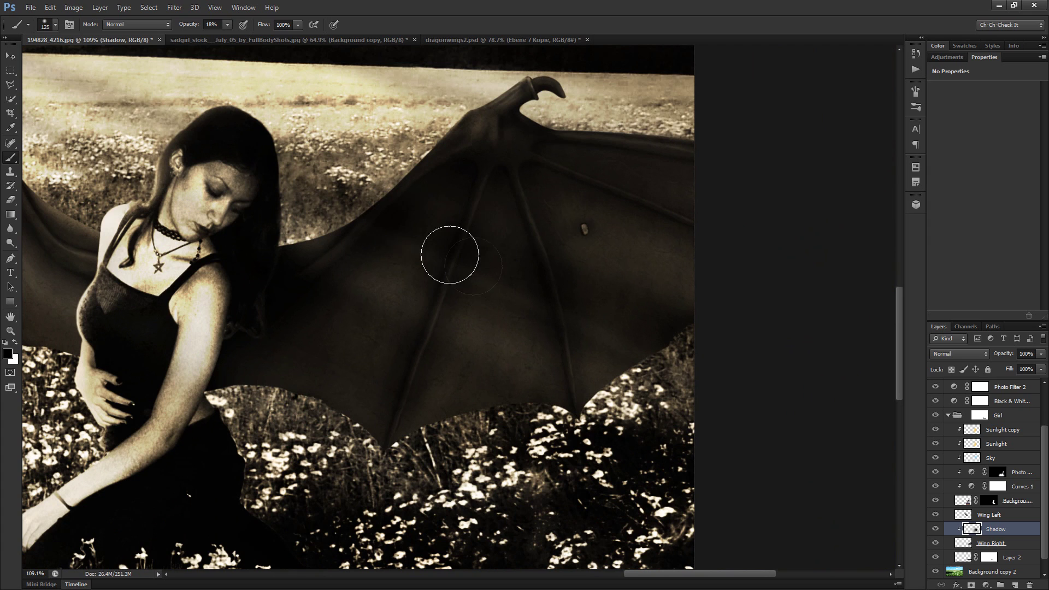
pyautogui.moveTo(650, 330); pyautogui.dragTo(648, 326)
pyautogui.press('[')
pyautogui.moveTo(389, 259); pyautogui.dragTo(525, 339)
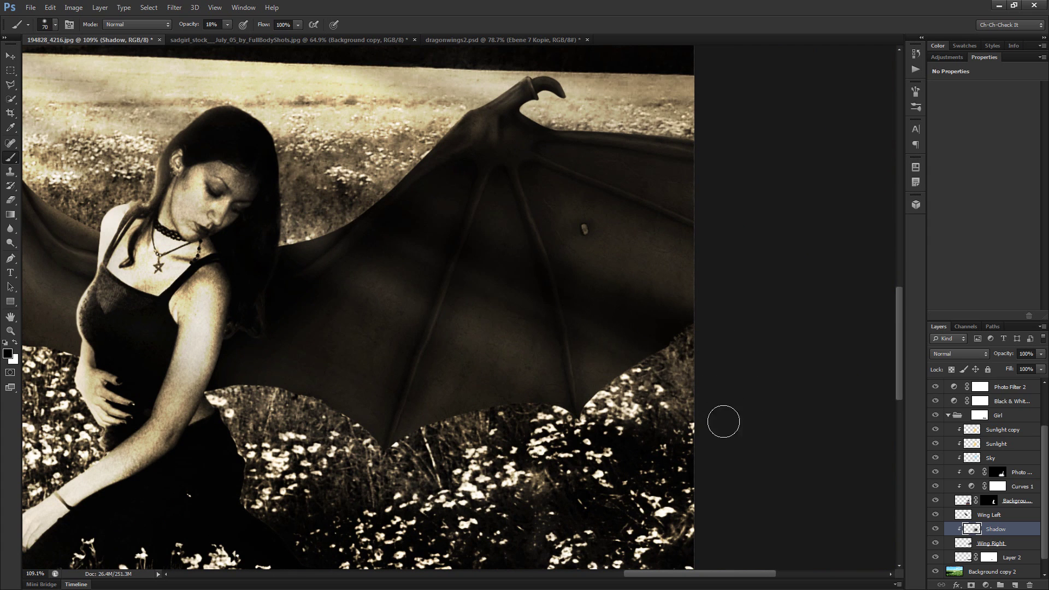
# Deepen the shading over the right wing's membrane and outer edge with 125 px and 100 px brushes
pyautogui.press(']')
pyautogui.press(']')
pyautogui.press(']')
pyautogui.press(']')
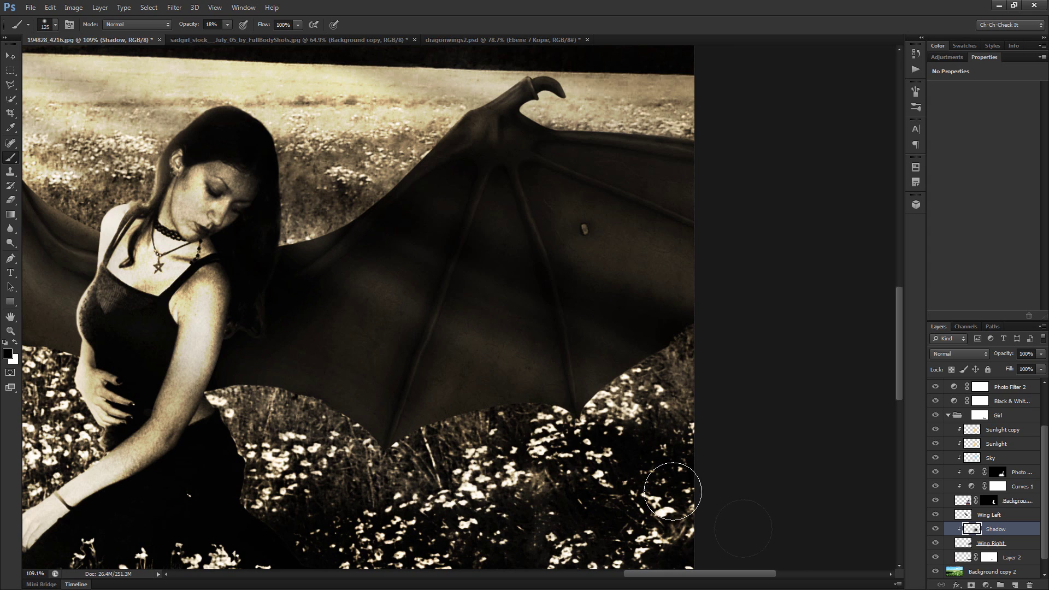
pyautogui.press('[')
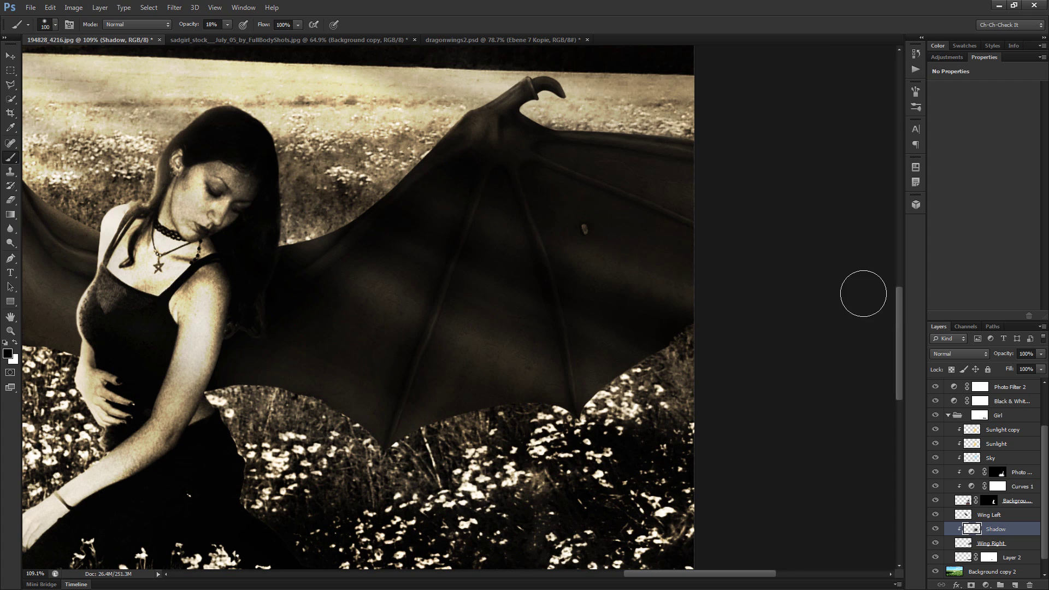
# Deepen the shading on the right wing beside the girl with a 100 px black brush at 13% opacity
pyautogui.press('[')
pyautogui.press('[')
pyautogui.press('[')
pyautogui.press('[')
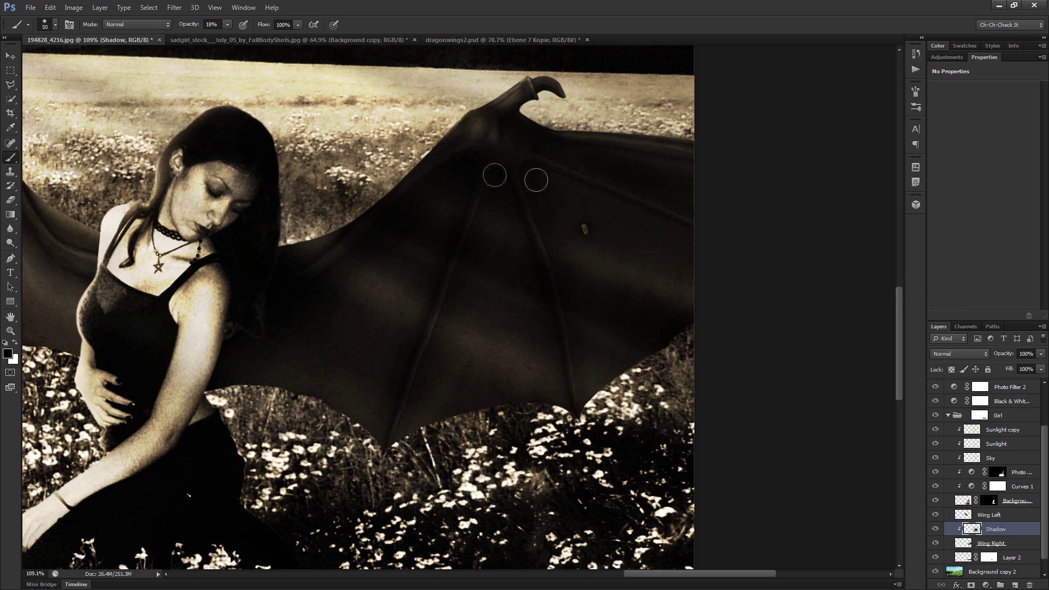
pyautogui.press('Return')
pyautogui.press('[')
pyautogui.press(']')
pyautogui.press(']')
pyautogui.press(']')
pyautogui.press(']')
pyautogui.press(']')
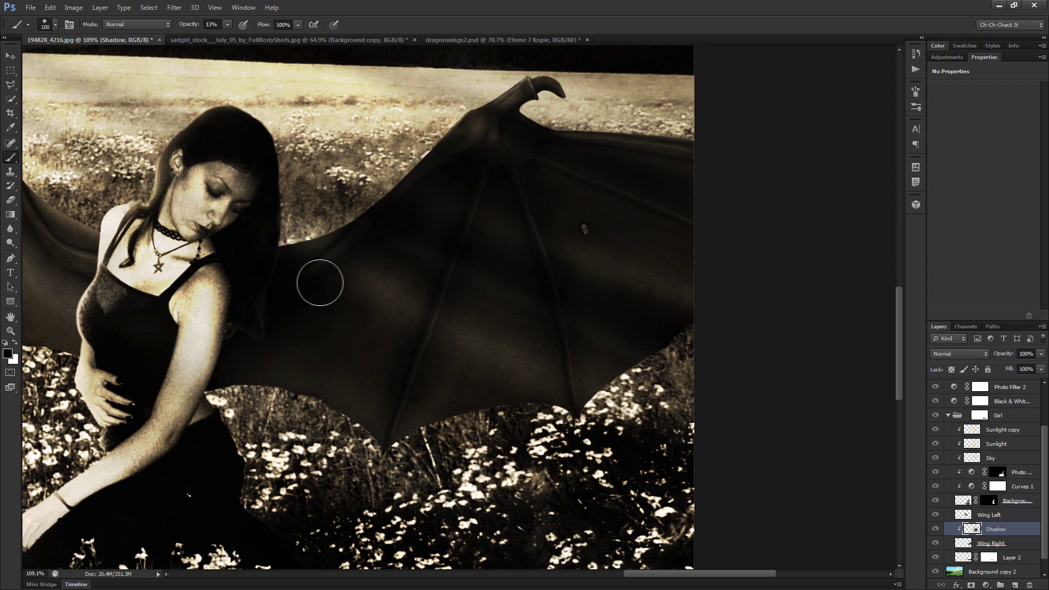
pyautogui.moveTo(293, 363)
pyautogui.mouseDown()
pyautogui.moveTo(322, 344)
pyautogui.moveTo(305, 340)
pyautogui.mouseUp()
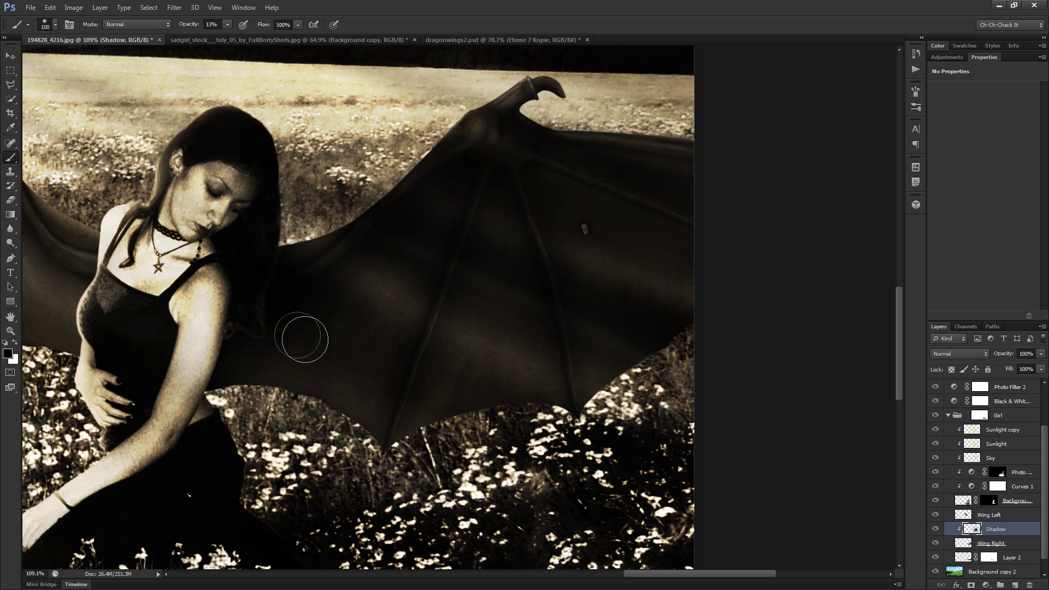
pyautogui.moveTo(189, 379)
pyautogui.mouseDown()
pyautogui.moveTo(380, 466)
pyautogui.moveTo(246, 398)
pyautogui.moveTo(295, 440)
pyautogui.moveTo(228, 360)
pyautogui.mouseUp()
pyautogui.press(']')
pyautogui.press(']')
# Examine the shaded right wing against the whole scene and compare it with the left wing
pyautogui.scroll(-1, 279, 458)
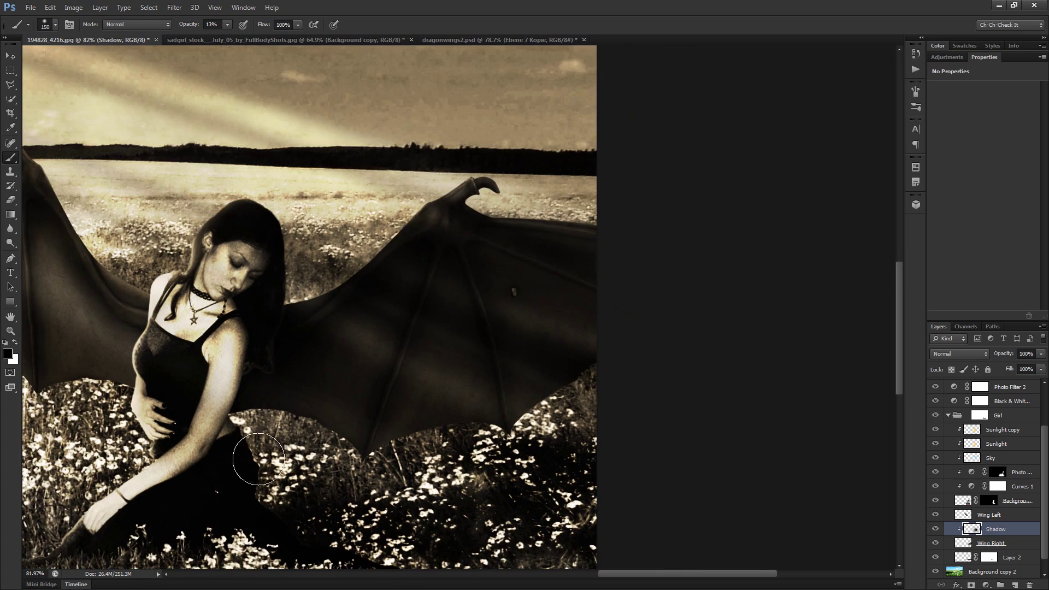
pyautogui.scroll(-1, 295, 456)
pyautogui.scroll(2, 342, 441)
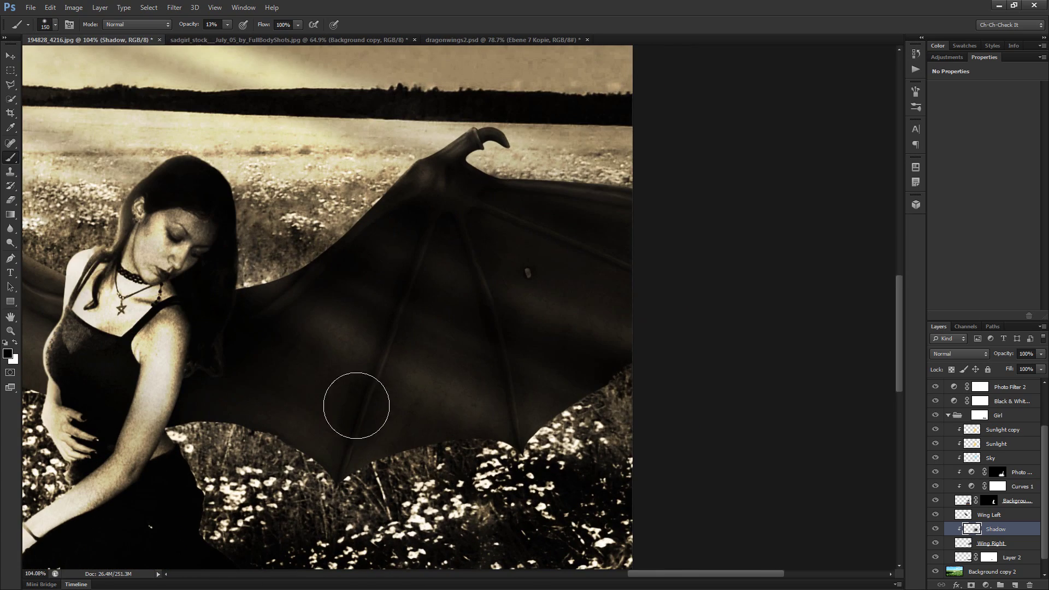
pyautogui.scroll(-3, 481, 499)
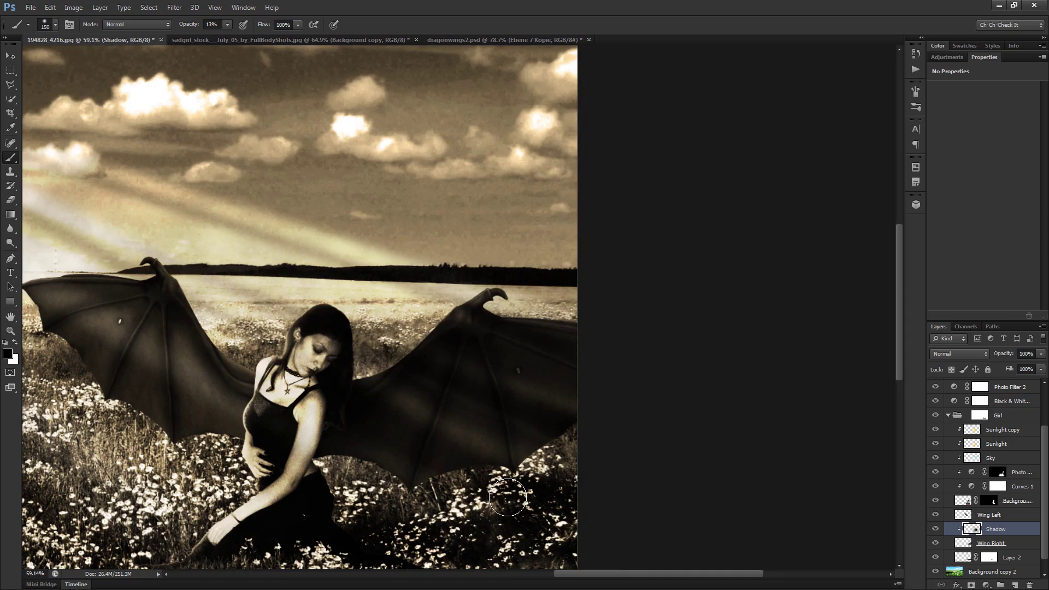
pyautogui.scroll(3, 494, 494)
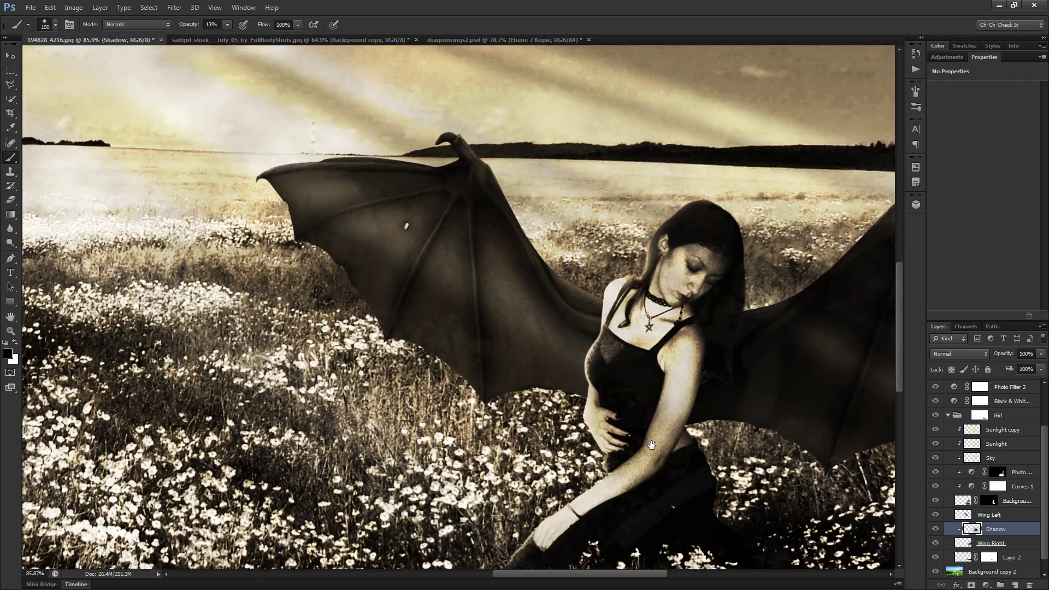
pyautogui.scroll(-3, 643, 473)
pyautogui.scroll(2, 601, 376)
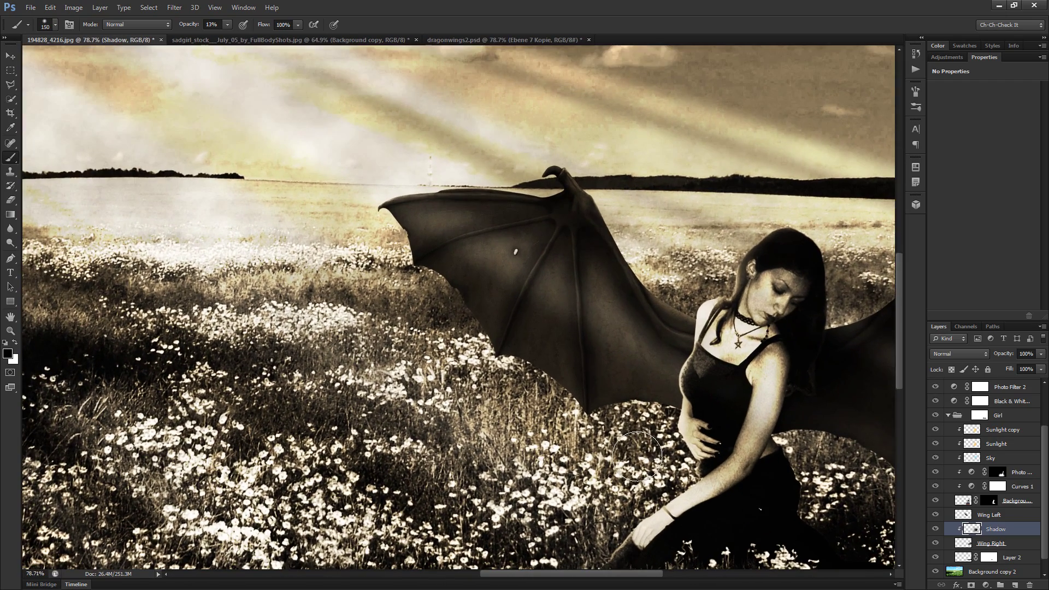
pyautogui.scroll(2, 478, 207)
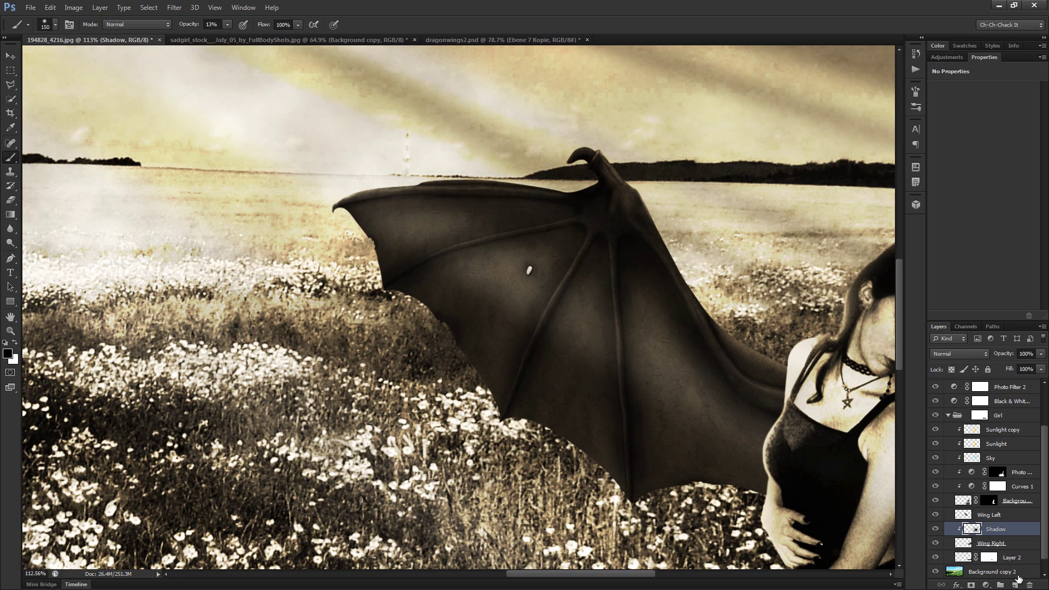
# Add a layer named Highlight above Wing Left, clip it to the wing, and set its blend mode to Overlay
pyautogui.click(989, 515)
pyautogui.click(1016, 585)
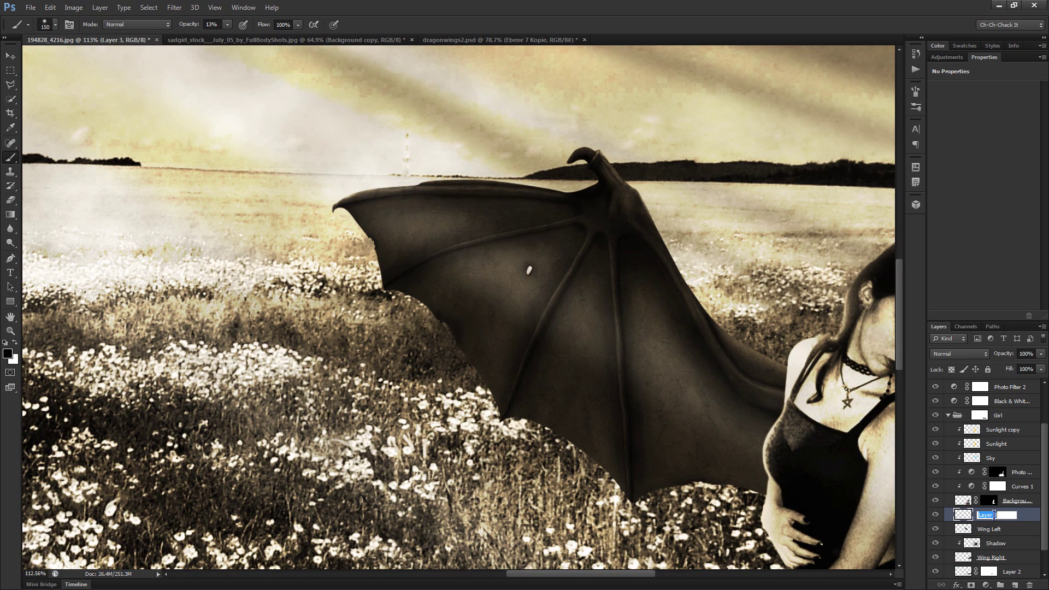
pyautogui.press('Return')
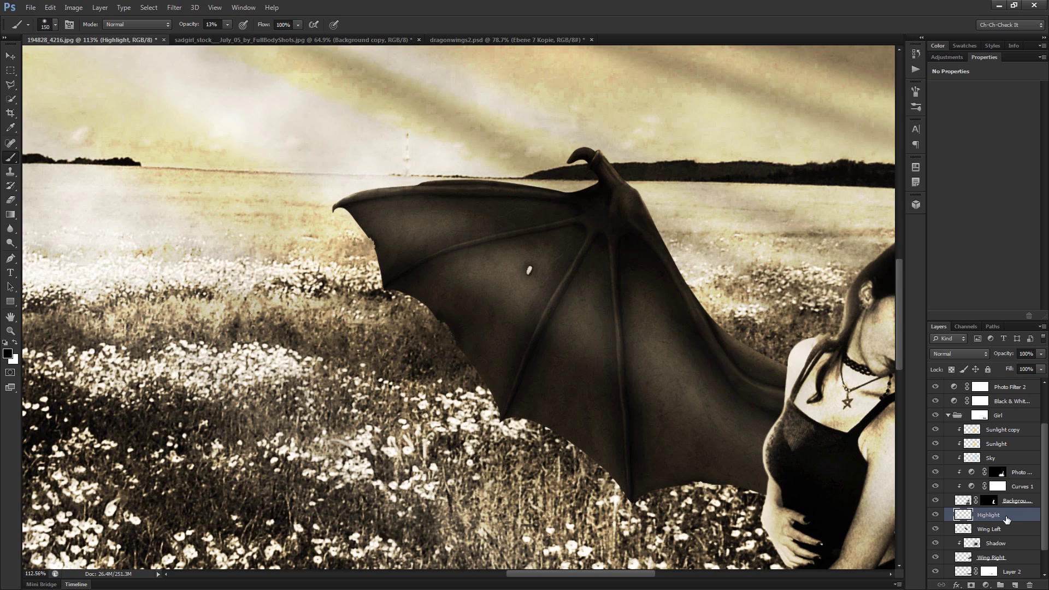
pyautogui.keyDown('alt'); pyautogui.click(1005, 520); pyautogui.keyUp('alt')
pyautogui.click(959, 353)
pyautogui.click(957, 198)
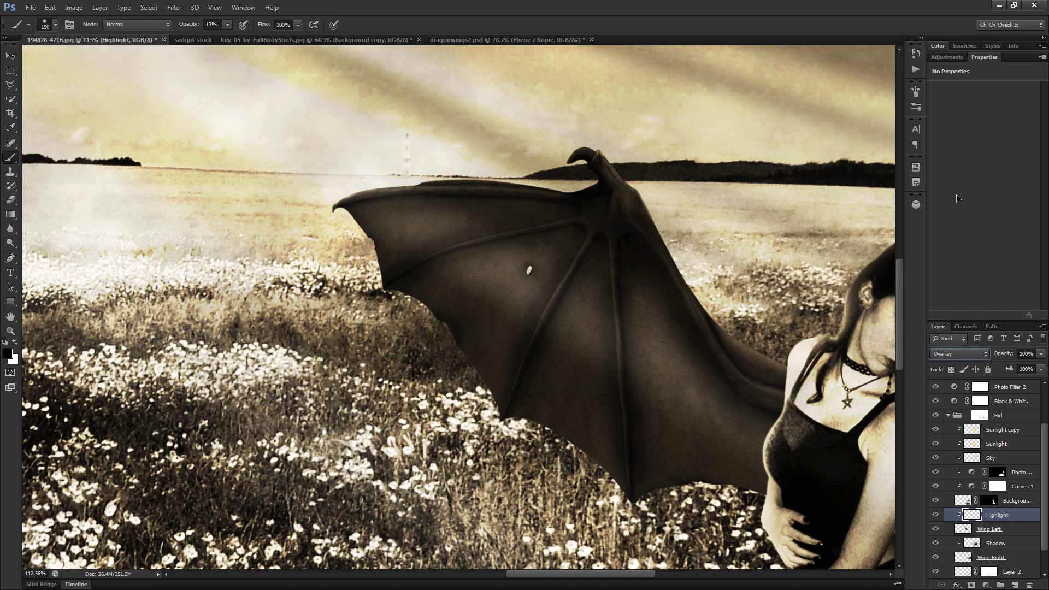
# Paint white highlights along the left wing's claw and upper edge with 40 px and 15 px brushes at 13% and 28% opacity
pyautogui.press('x')
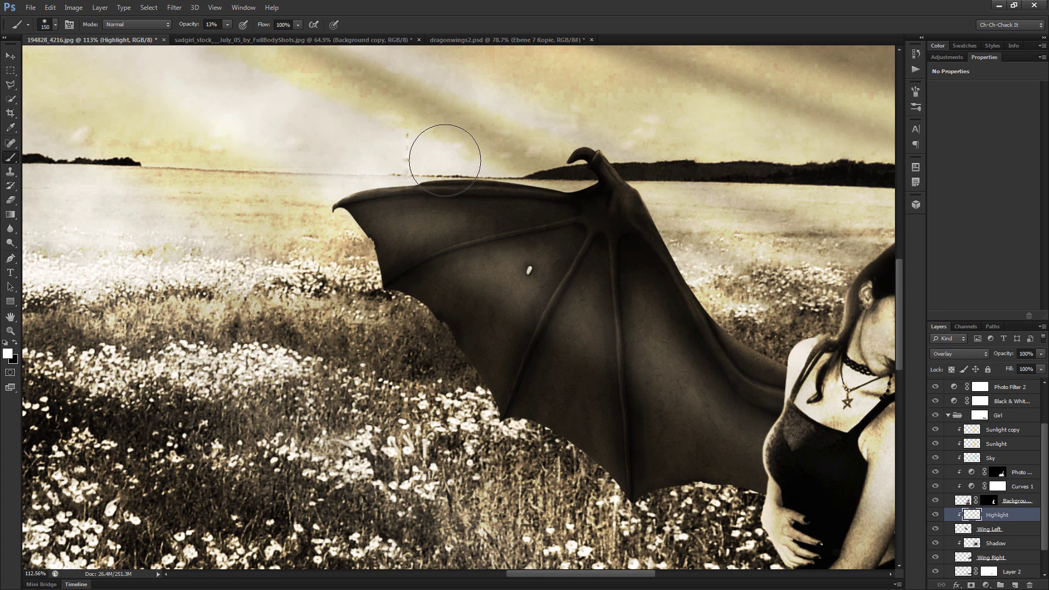
pyautogui.scroll(1, 489, 156)
pyautogui.scroll(4, 489, 155)
pyautogui.press(']')
pyautogui.press(']')
pyautogui.press(']')
pyautogui.press('[')
pyautogui.press('[')
pyautogui.press('[')
pyautogui.press('[')
pyautogui.press('[')
pyautogui.press('[')
pyautogui.press('[')
pyautogui.press('[')
pyautogui.press('[')
pyautogui.press('[')
pyautogui.press('[')
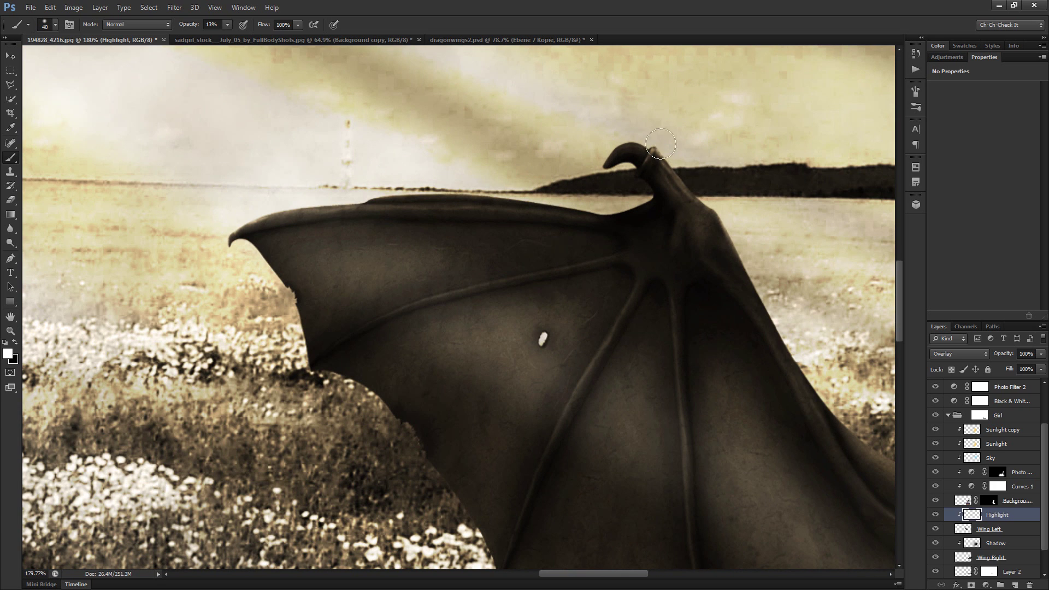
pyautogui.moveTo(645, 150); pyautogui.dragTo(653, 158)
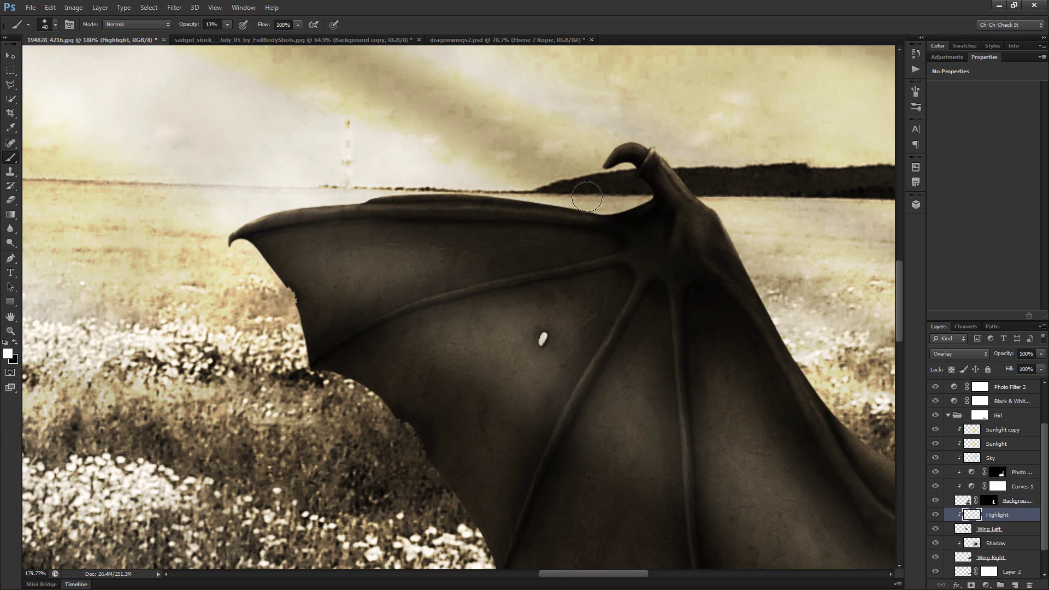
pyautogui.moveTo(468, 193); pyautogui.dragTo(383, 197)
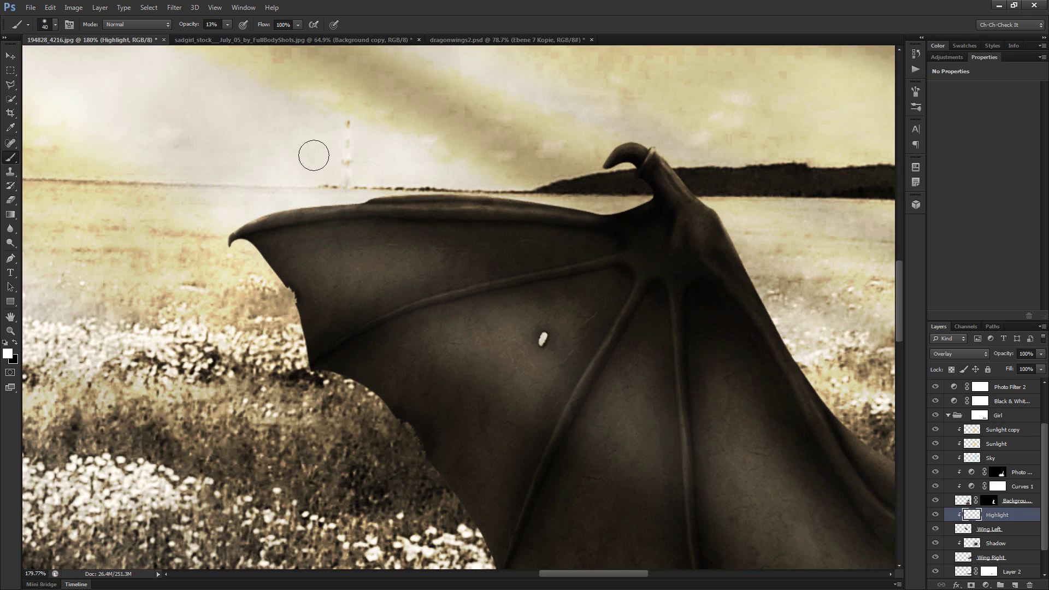
pyautogui.press('Return')
pyautogui.moveTo(504, 190); pyautogui.dragTo(329, 180)
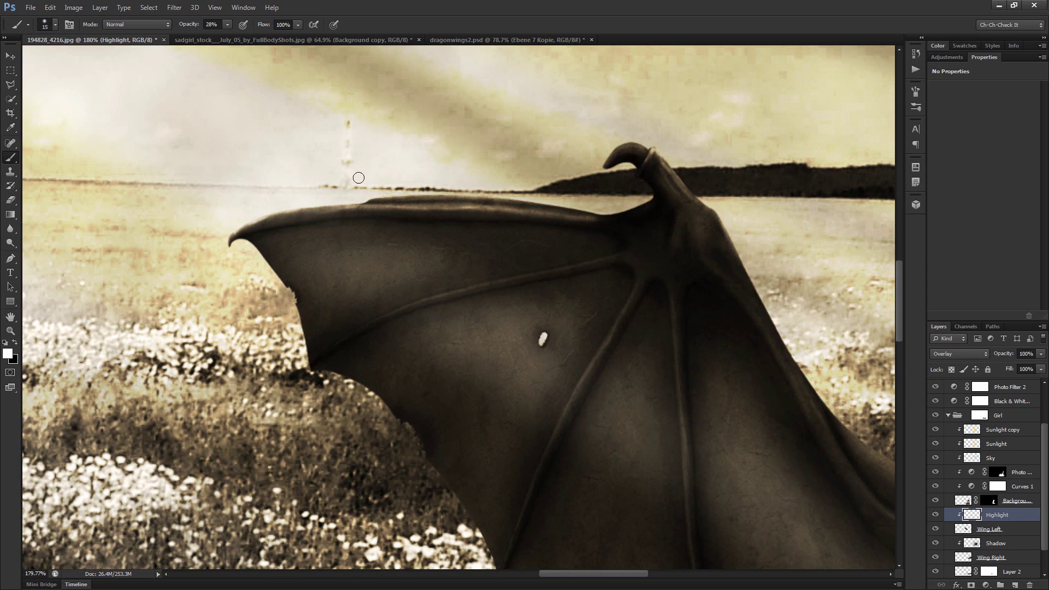
# Brighten the left wing's outer area softly with a 400 px white brush at 12% opacity
pyautogui.moveTo(190, 30); pyautogui.dragTo(185, 30)
pyautogui.press(']')
pyautogui.press(']')
pyautogui.press(']')
pyautogui.press(']')
pyautogui.press(']')
pyautogui.press(']')
pyautogui.press(']')
pyautogui.press(']')
pyautogui.press(']')
pyautogui.press(']')
pyautogui.press(']')
pyautogui.press(']')
pyautogui.scroll(-2, 546, 145)
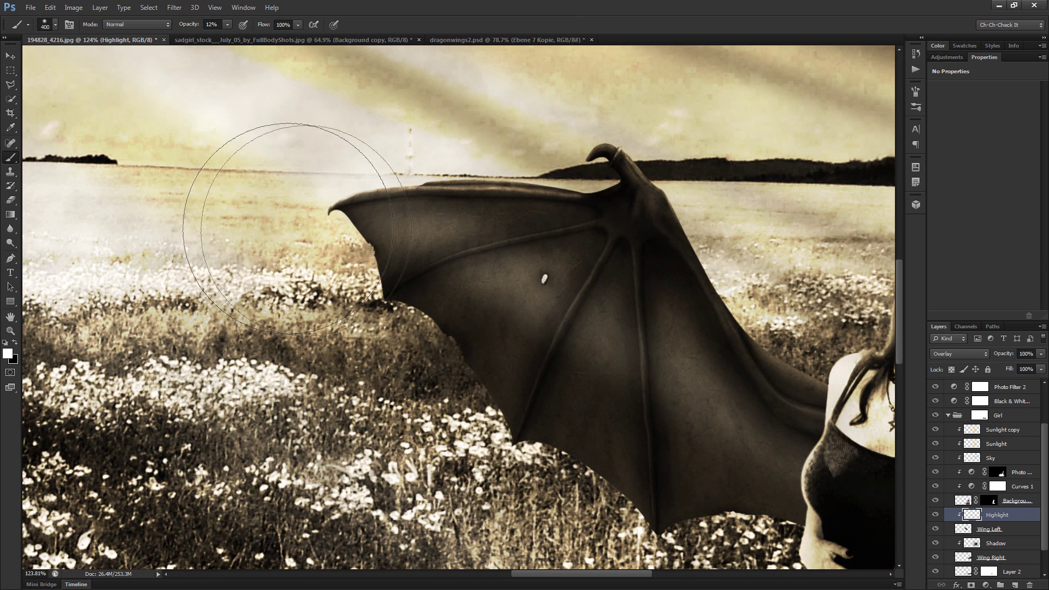
# Highlight the left wing's uppermost membrane bone with a 10 px white brush at 12% opacity
pyautogui.press('[')
pyautogui.press('[')
pyautogui.press('[')
pyautogui.press('[')
pyautogui.press('[')
pyautogui.press('[')
pyautogui.press('[')
pyautogui.press('[')
pyautogui.press('[')
pyautogui.press('[')
pyautogui.press('[')
pyautogui.press('[')
pyautogui.press('[')
pyautogui.press('[')
pyautogui.press('[')
pyautogui.press('[')
pyautogui.press('[')
pyautogui.scroll(4, 570, 192)
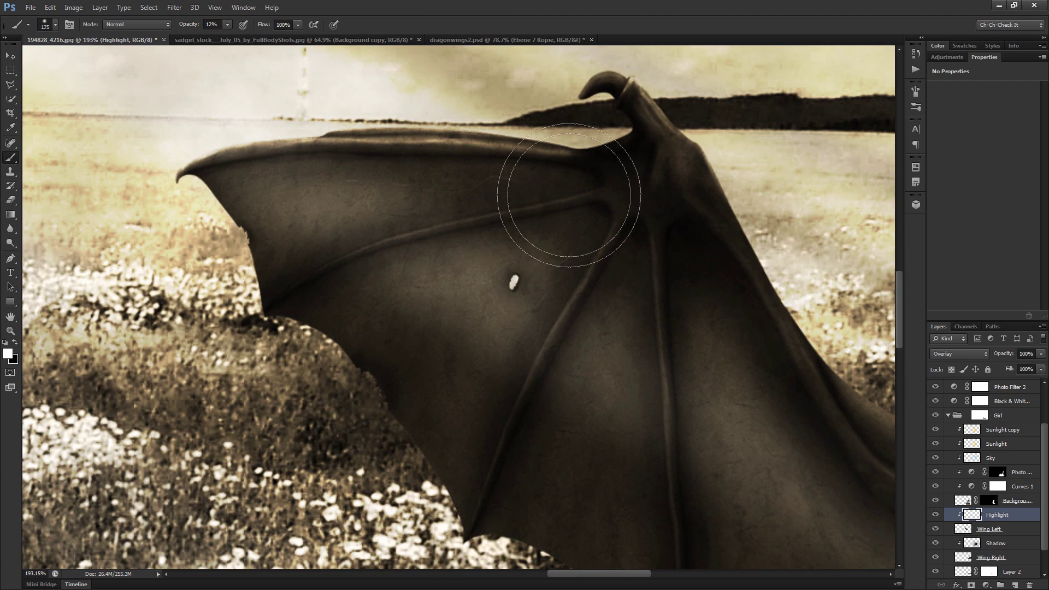
pyautogui.press('[')
pyautogui.press('[')
pyautogui.press('[')
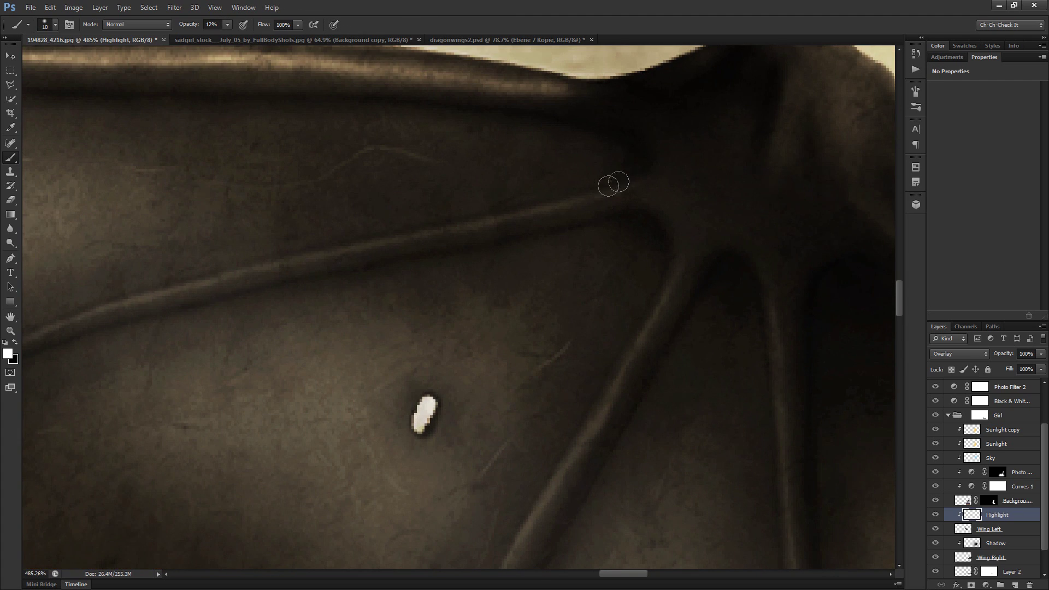
pyautogui.moveTo(512, 214)
pyautogui.mouseDown()
pyautogui.moveTo(388, 236)
pyautogui.moveTo(408, 236)
pyautogui.mouseUp()
pyautogui.moveTo(604, 195)
pyautogui.mouseDown()
pyautogui.moveTo(276, 263)
pyautogui.moveTo(274, 281)
pyautogui.moveTo(537, 228)
pyautogui.moveTo(569, 207)
pyautogui.moveTo(325, 265)
pyautogui.mouseUp()
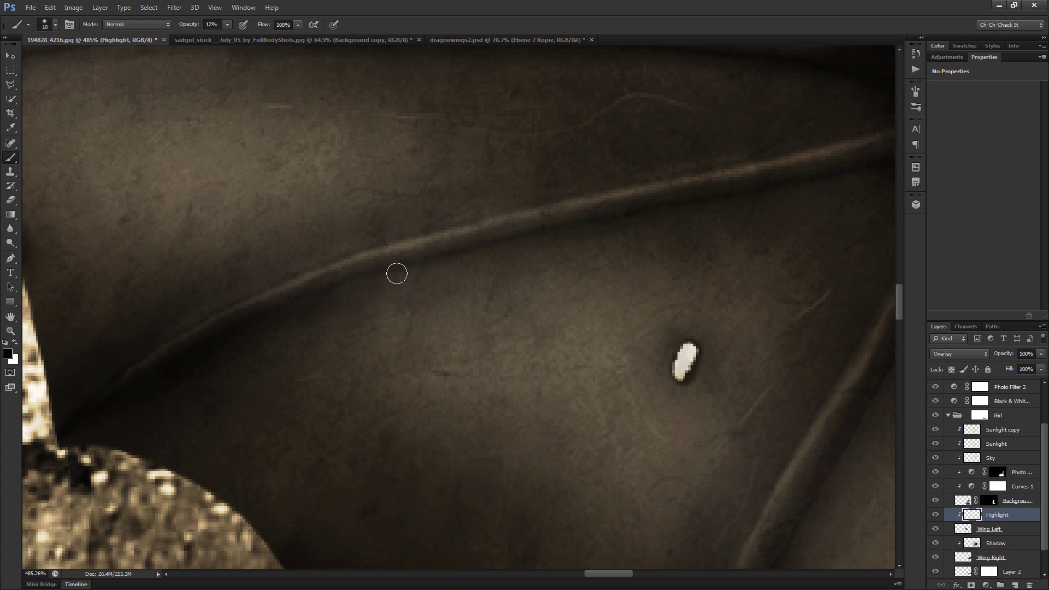
# Darken the membrane beneath the left wing's uppermost membrane bone in black at 8% opacity with 45 px and 10 px brushes
pyautogui.press(']')
pyautogui.moveTo(184, 24); pyautogui.dragTo(193, 27)
pyautogui.press(']')
pyautogui.press(']')
pyautogui.press(']')
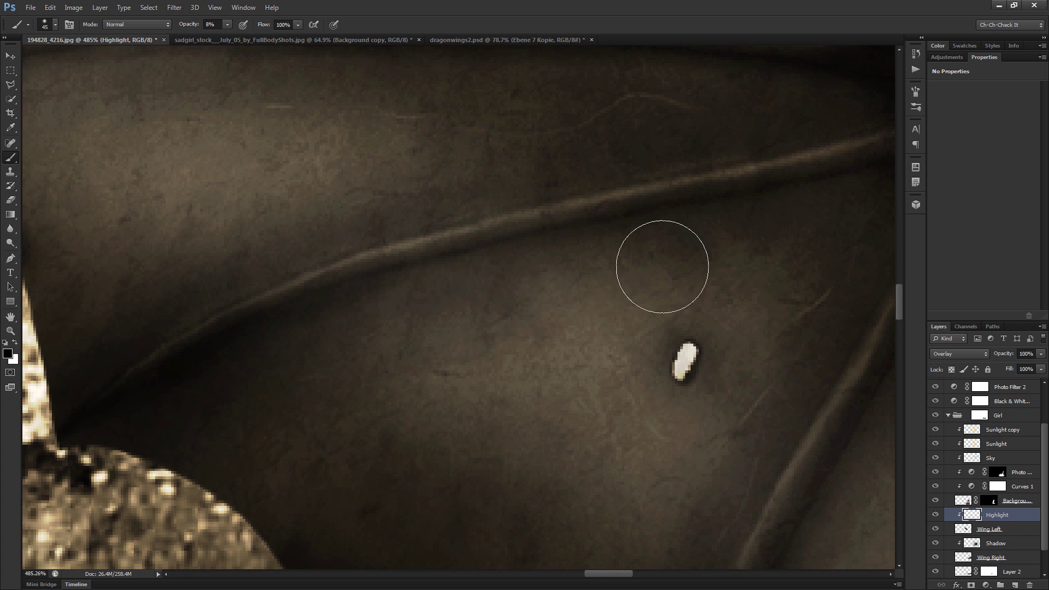
pyautogui.press('[')
pyautogui.press('[')
pyautogui.press('[')
pyautogui.press('[')
pyautogui.press('[')
pyautogui.press('[')
pyautogui.press('[')
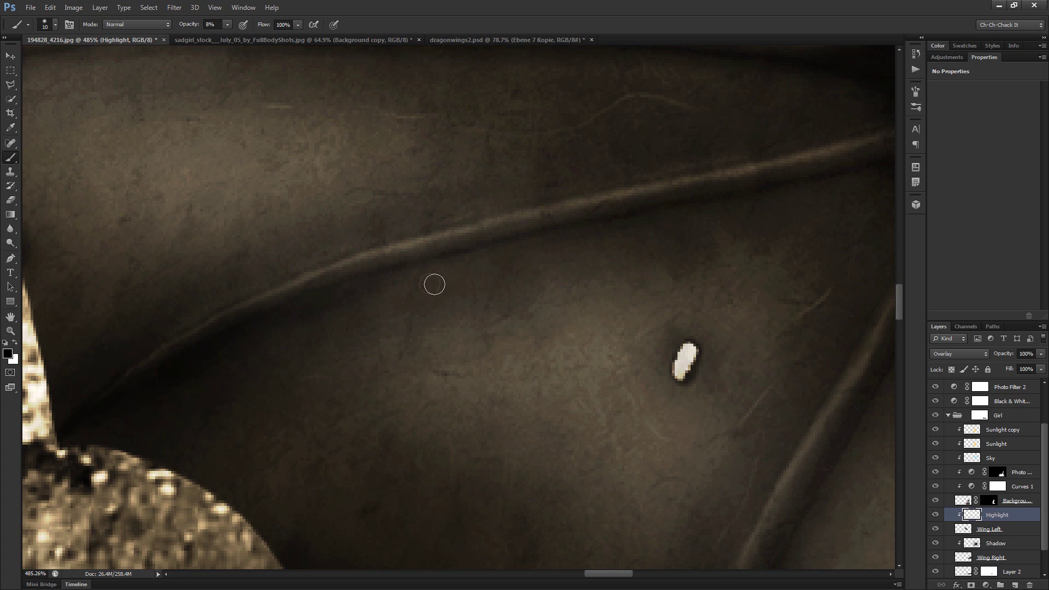
# Extend the dark shading beneath that bone toward the wing joint with 25 px and 20 px black brushes at 8% opacity
pyautogui.moveTo(827, 251); pyautogui.dragTo(668, 260)
pyautogui.press(']')
pyautogui.press(']')
pyautogui.press(']')
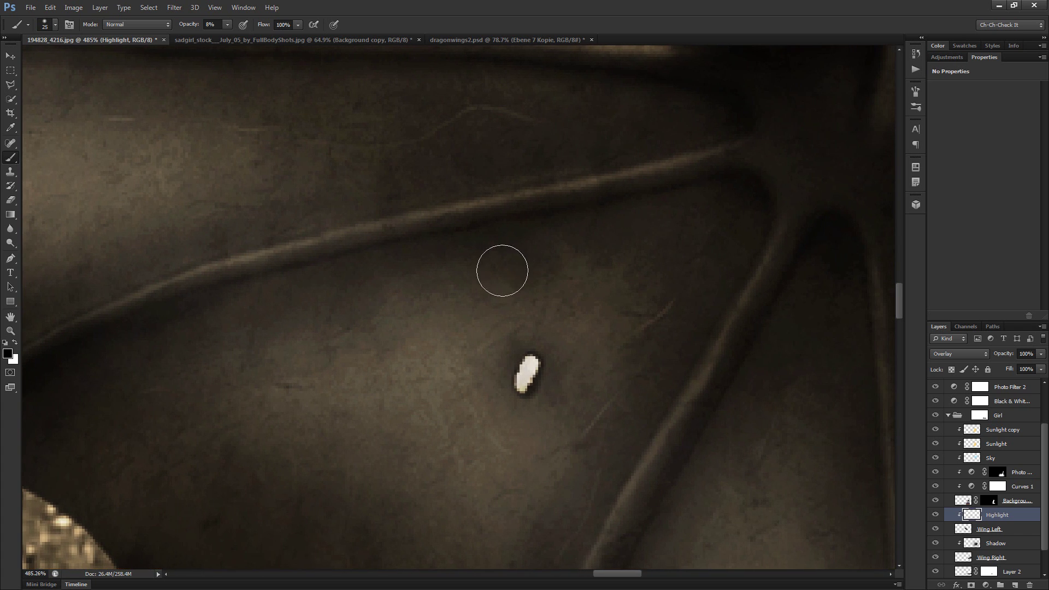
pyautogui.press('[')
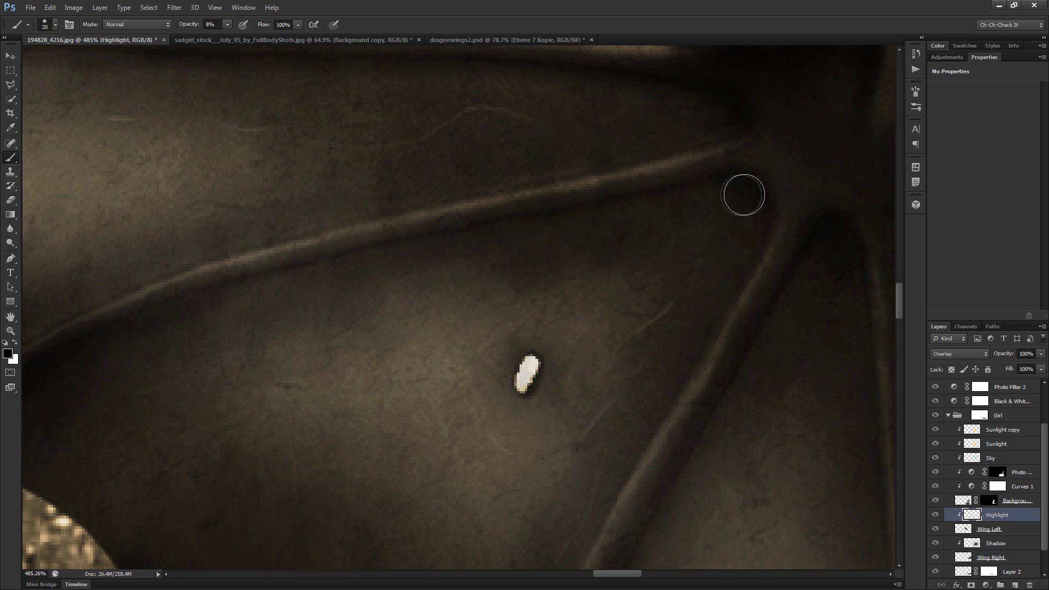
# Strengthen the highlight along the left wing's uppermost membrane bone with a 20 px white brush at 8% opacity
pyautogui.scroll(-1, 671, 244)
pyautogui.scroll(-1, 671, 244)
pyautogui.press('x')
pyautogui.scroll(2, 679, 175)
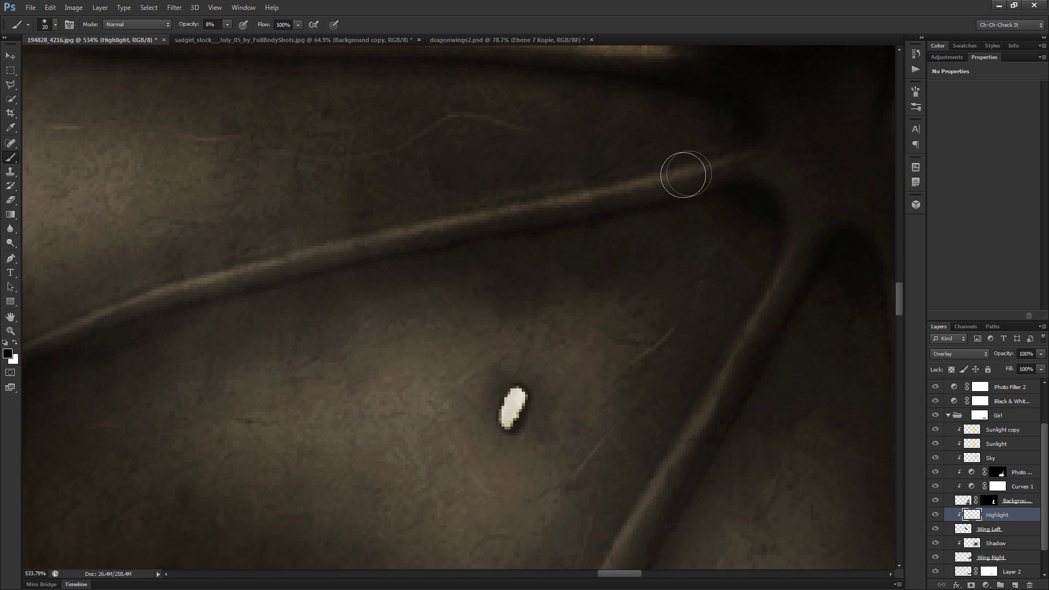
pyautogui.moveTo(684, 165)
pyautogui.mouseDown()
pyautogui.moveTo(445, 202)
pyautogui.moveTo(269, 251)
pyautogui.moveTo(136, 314)
pyautogui.mouseUp()
pyautogui.moveTo(736, 167)
pyautogui.mouseDown()
pyautogui.moveTo(683, 159)
pyautogui.moveTo(530, 183)
pyautogui.moveTo(164, 294)
pyautogui.mouseUp()
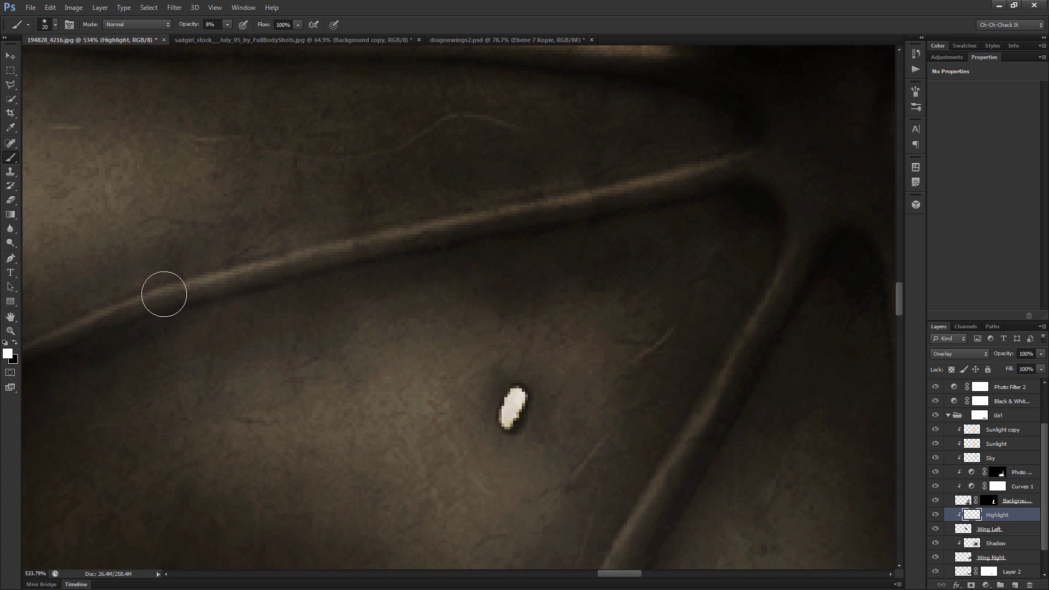
pyautogui.moveTo(297, 263); pyautogui.dragTo(673, 211)
pyautogui.moveTo(577, 205)
pyautogui.mouseDown()
pyautogui.moveTo(290, 326)
pyautogui.moveTo(148, 442)
pyautogui.mouseUp()
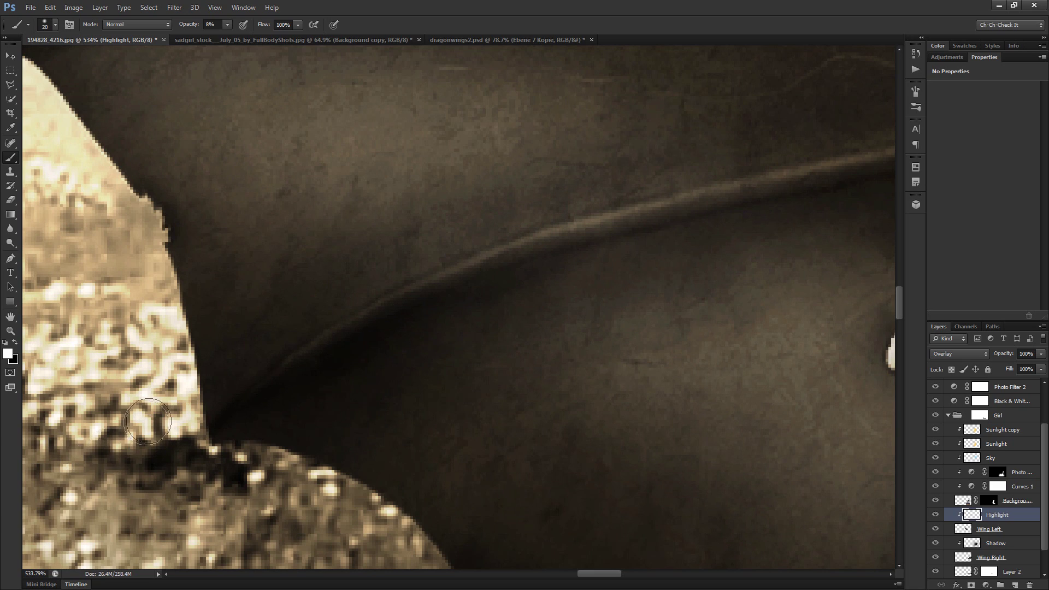
# Highlight the left wing's second membrane bone down to its tip in white at 8% opacity, using 9 px and 30 px brushes
pyautogui.scroll(-3, 168, 404)
pyautogui.scroll(-2, 220, 395)
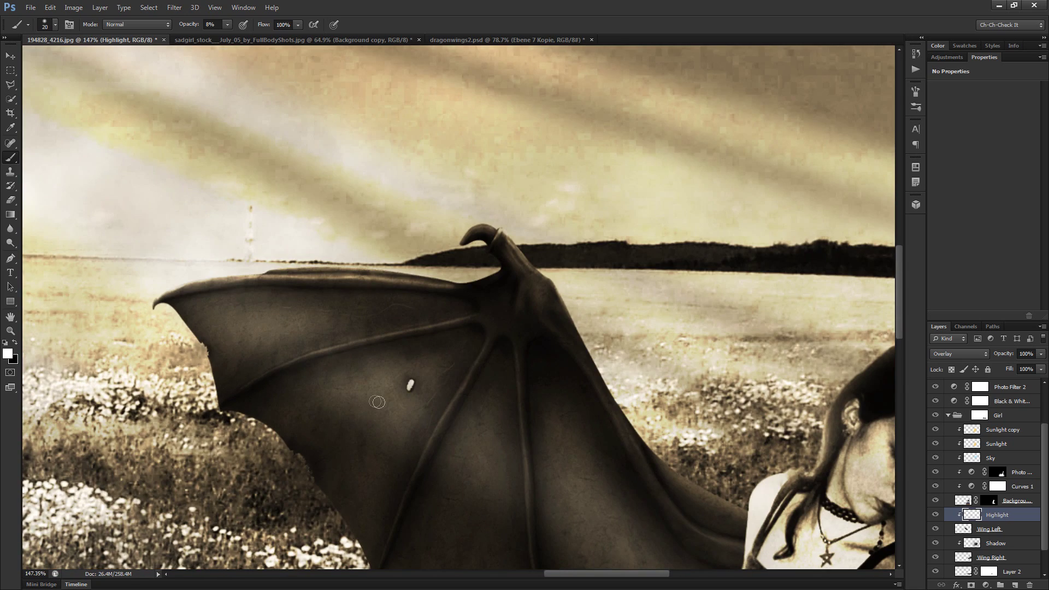
pyautogui.scroll(4, 377, 402)
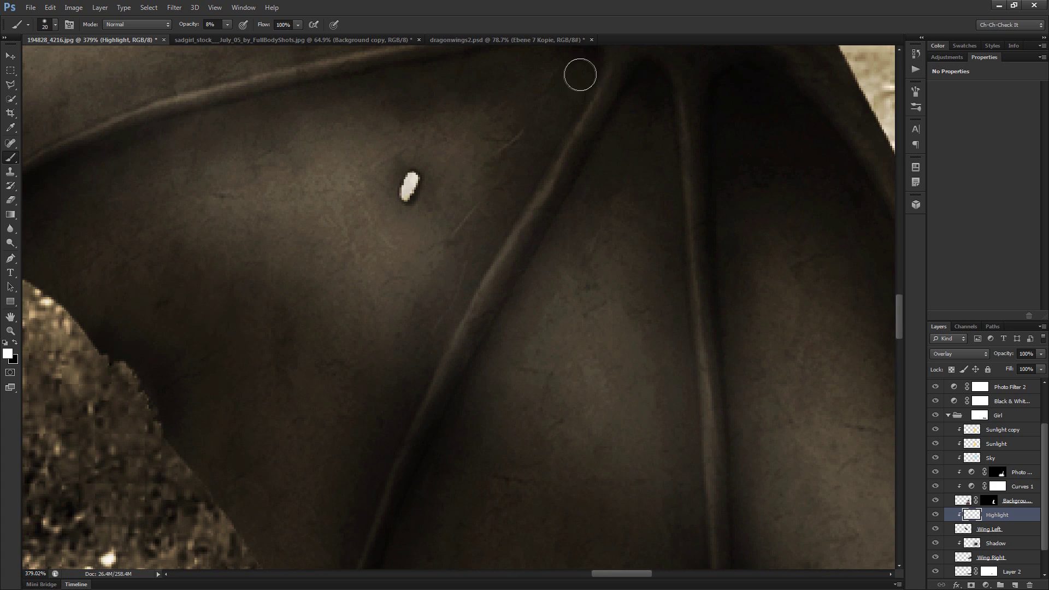
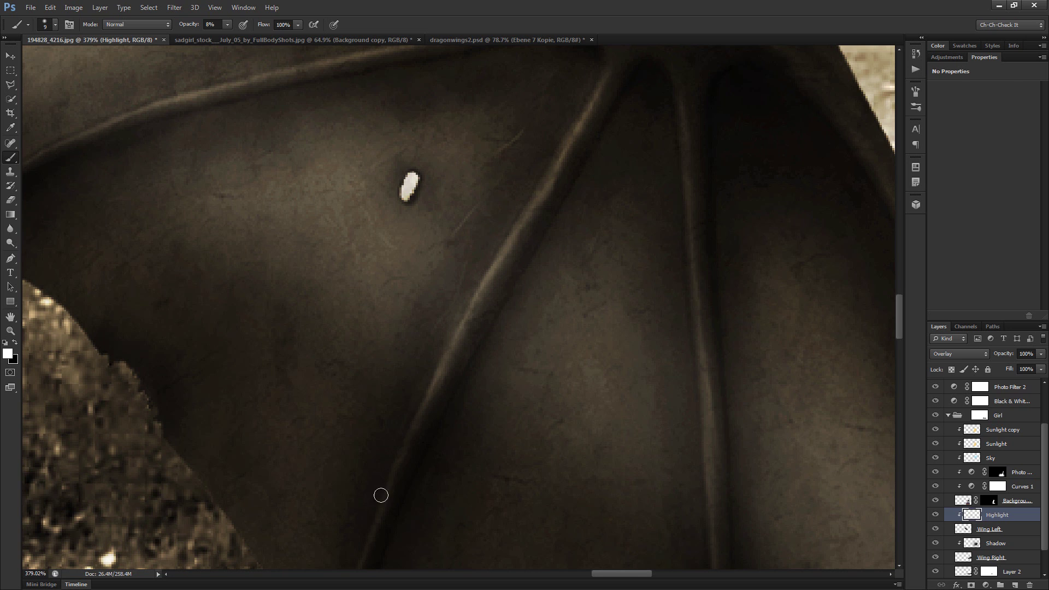
pyautogui.moveTo(373, 510); pyautogui.dragTo(385, 385)
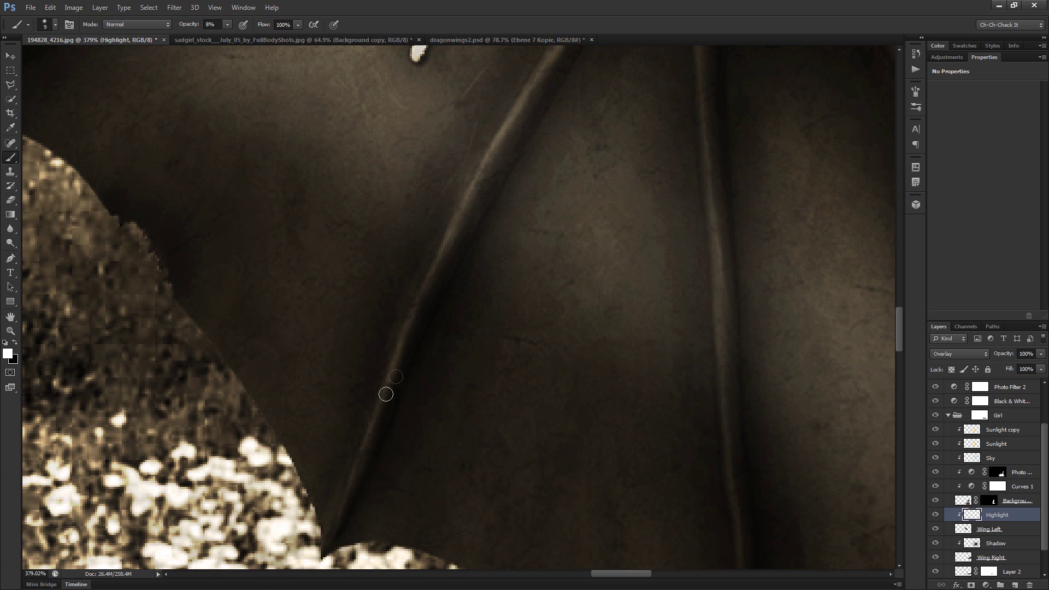
pyautogui.press(']')
pyautogui.press(']')
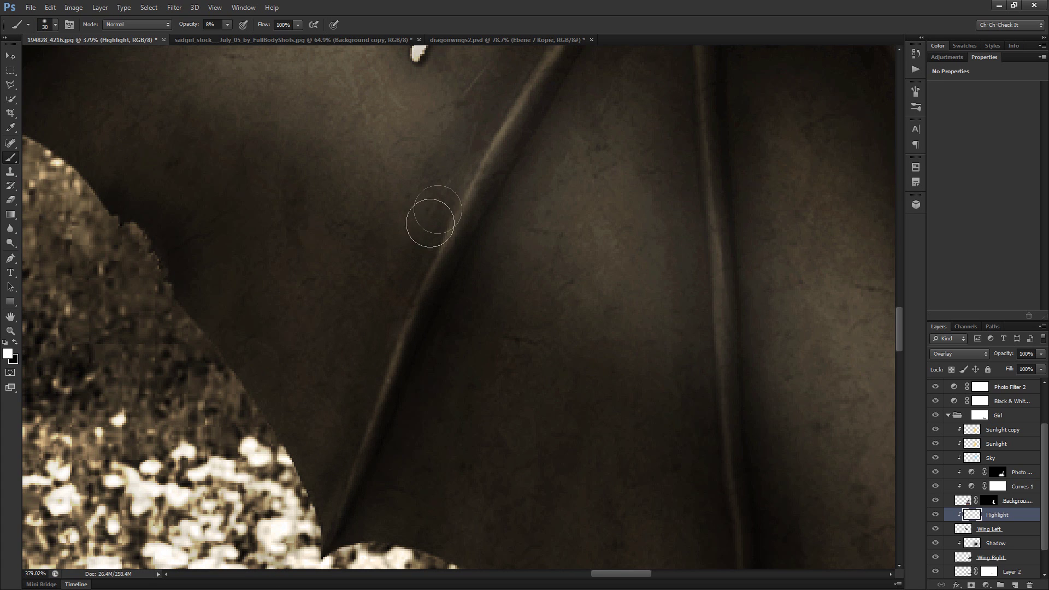
pyautogui.moveTo(507, 117); pyautogui.dragTo(474, 284)
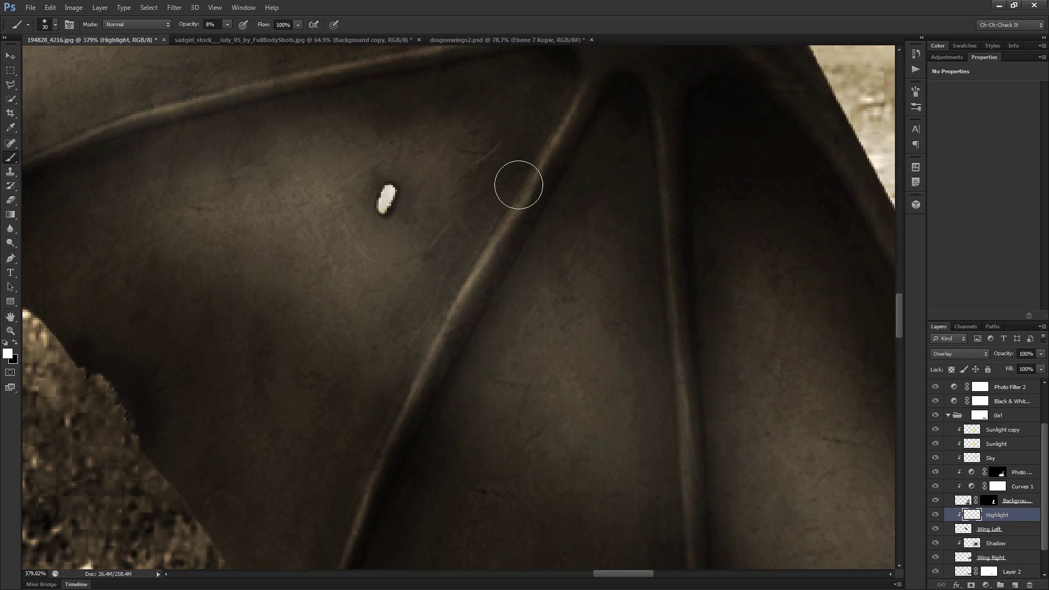
# Shade along the underside of the second membrane bone with a 20 px black brush at 8% opacity
pyautogui.press('x')
pyautogui.press('[')
pyautogui.moveTo(518, 263)
pyautogui.mouseDown()
pyautogui.moveTo(448, 378)
pyautogui.moveTo(456, 398)
pyautogui.moveTo(506, 335)
pyautogui.moveTo(474, 342)
pyautogui.moveTo(430, 448)
pyautogui.mouseUp()
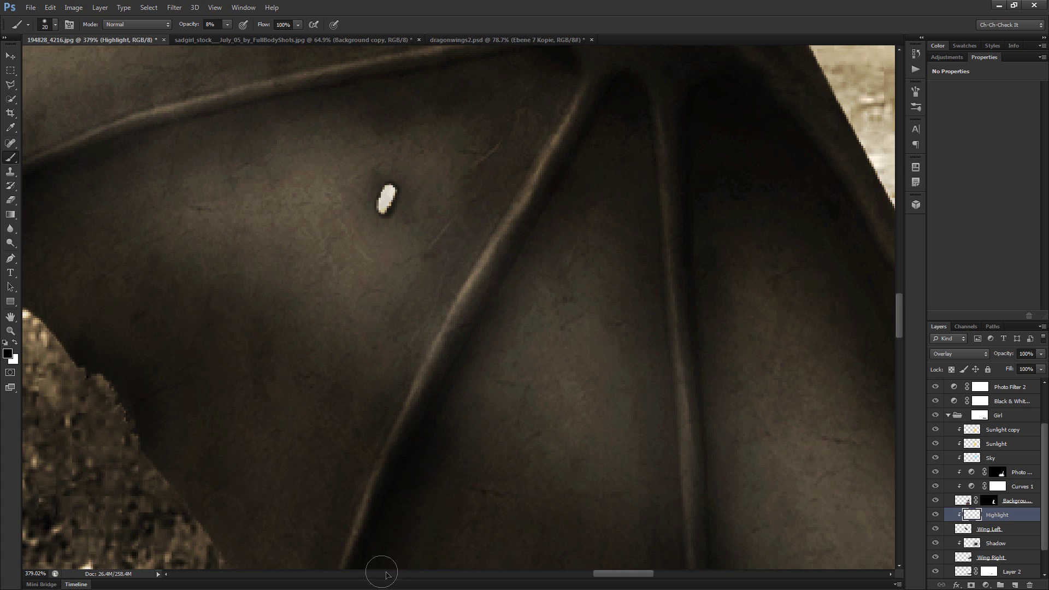
# Darken the left wing membrane beside the diagonal bone down to its tip, using black brushes up to 70 px at 8% opacity
pyautogui.scroll(-3, 453, 383)
pyautogui.moveTo(331, 528)
pyautogui.mouseDown()
pyautogui.moveTo(389, 423)
pyautogui.moveTo(321, 558)
pyautogui.mouseUp()
pyautogui.press(']')
pyautogui.press(']')
pyautogui.press(']')
pyautogui.press(']')
pyautogui.press(']')
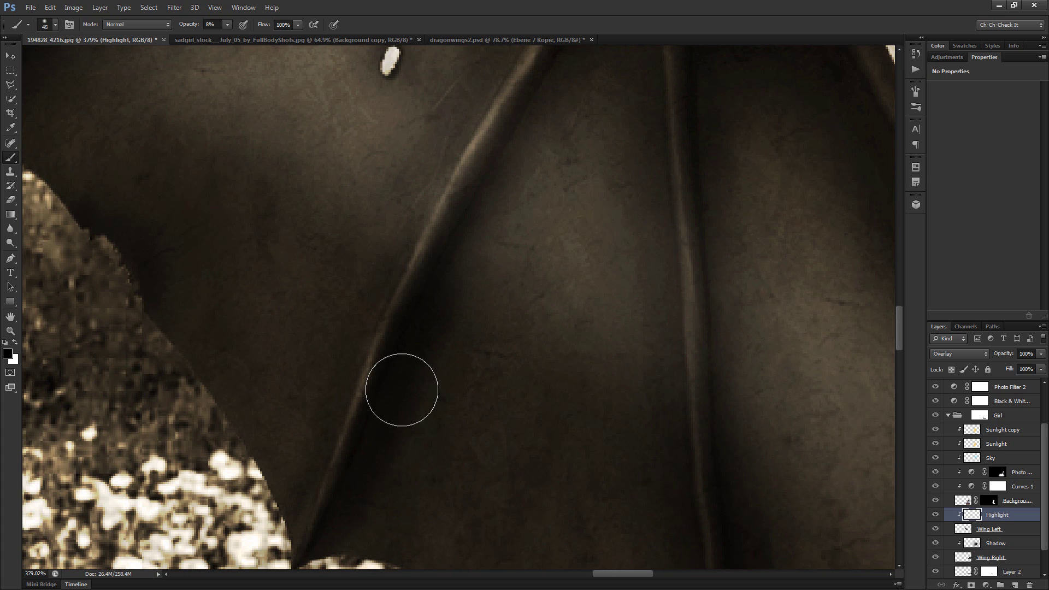
pyautogui.moveTo(439, 467)
pyautogui.mouseDown()
pyautogui.moveTo(436, 441)
pyautogui.moveTo(510, 270)
pyautogui.moveTo(485, 309)
pyautogui.moveTo(591, 131)
pyautogui.mouseUp()
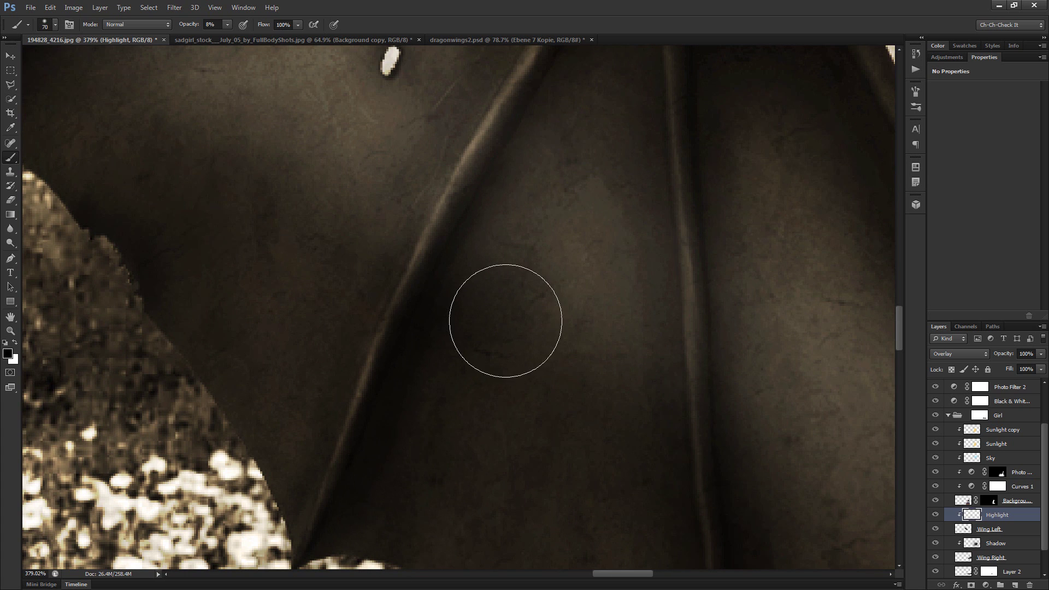
# Highlight the left wing's near-vertical membrane bone from its lower tip to the joint in white at 8% opacity with 10 px and 45 px brushes
pyautogui.press('x')
pyautogui.scroll(-2, 534, 334)
pyautogui.scroll(-3, 613, 237)
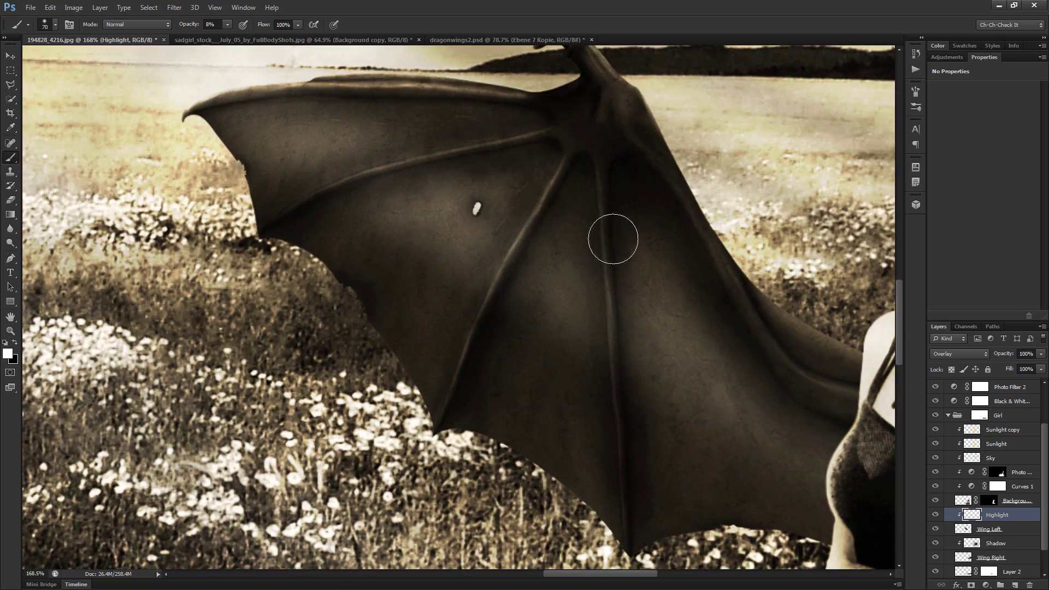
pyautogui.scroll(3, 487, 169)
pyautogui.scroll(-2, 553, 259)
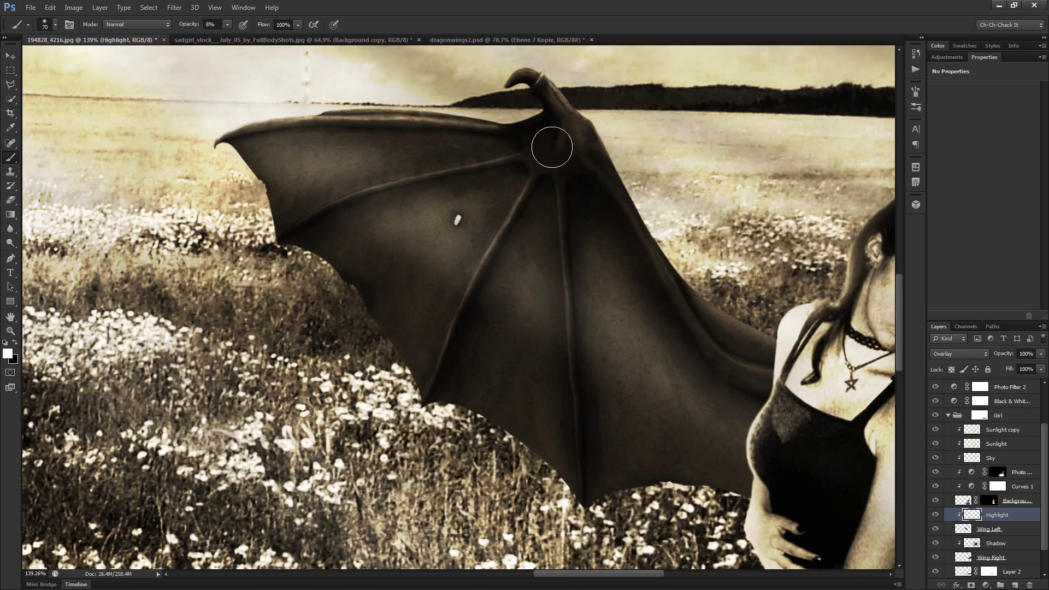
pyautogui.scroll(2, 619, 332)
pyautogui.press('[')
pyautogui.press('[')
pyautogui.press('[')
pyautogui.press('[')
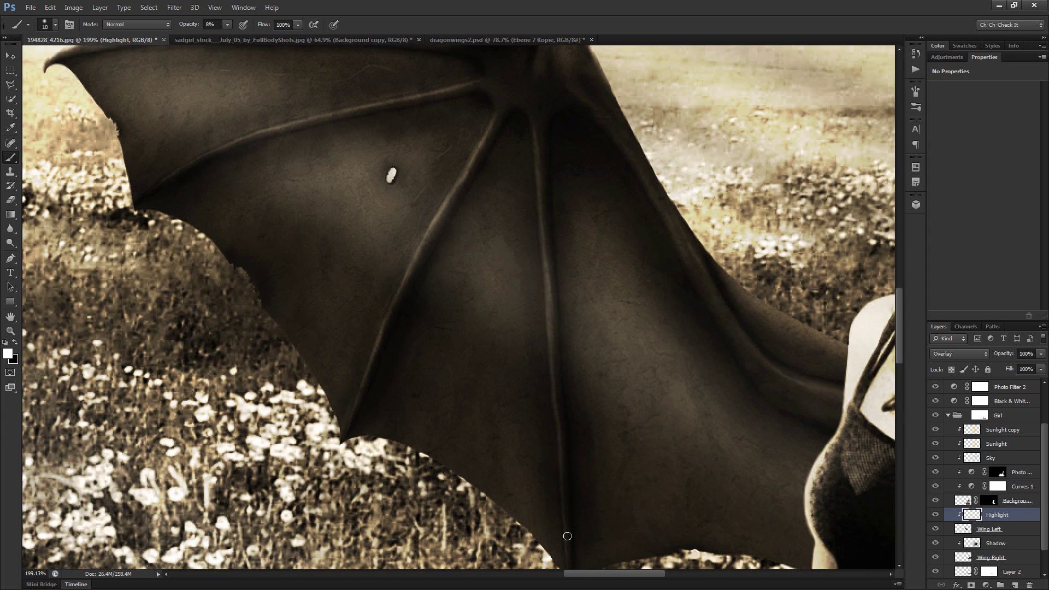
pyautogui.moveTo(559, 563)
pyautogui.mouseDown()
pyautogui.moveTo(524, 115)
pyautogui.moveTo(534, 216)
pyautogui.moveTo(527, 190)
pyautogui.mouseUp()
pyautogui.press(']')
pyautogui.press(']')
pyautogui.press(']')
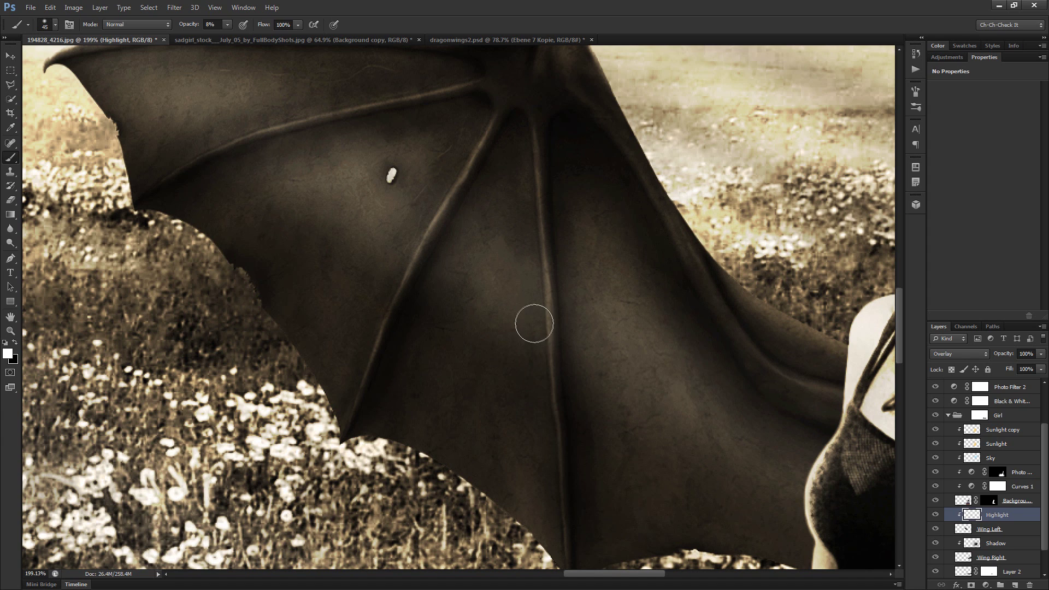
# Brighten the left wing's membrane with broad white strokes at 8% opacity, then reduce the brush to 40 px
pyautogui.press('x')
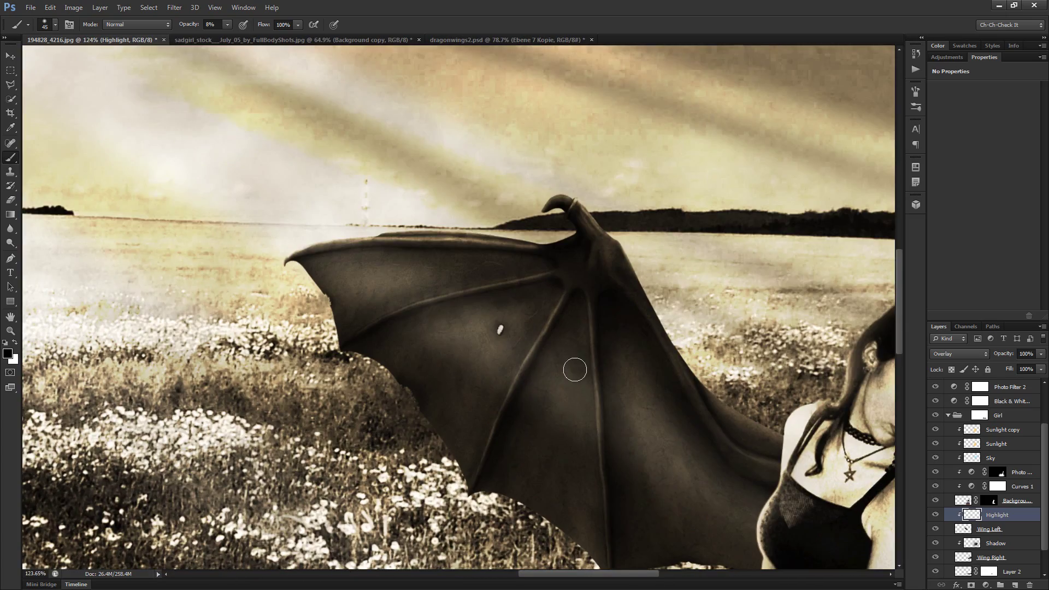
pyautogui.scroll(5, 575, 370)
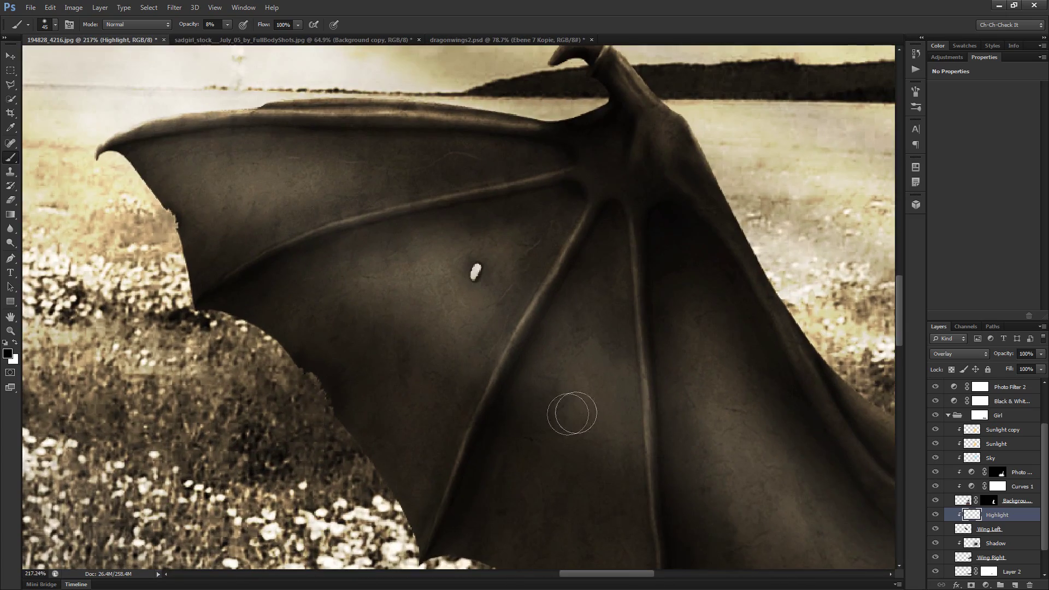
pyautogui.scroll(-5, 526, 378)
pyautogui.press('x')
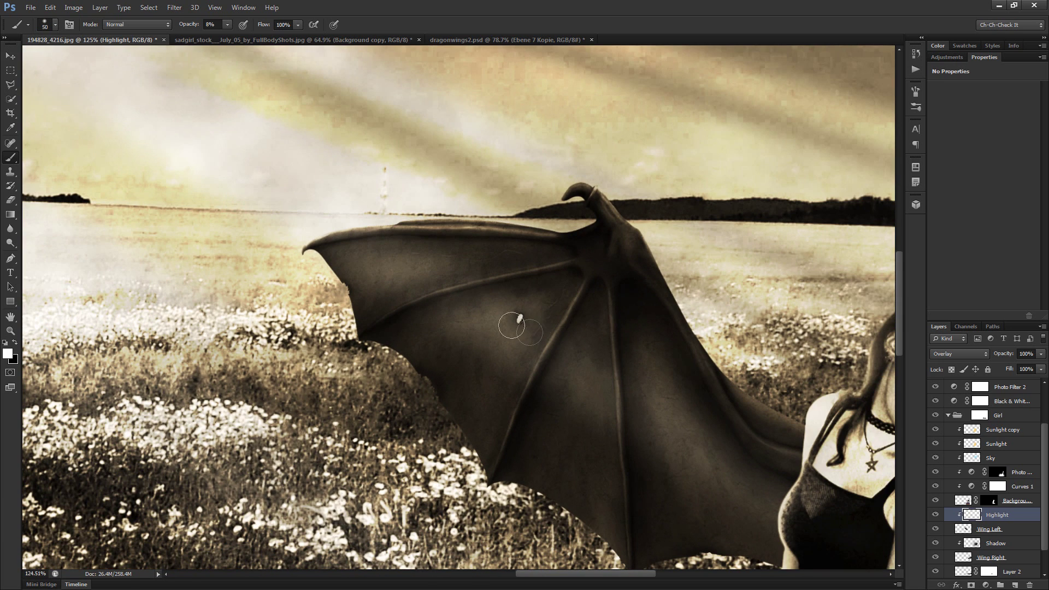
pyautogui.press(']')
pyautogui.press(']')
pyautogui.press(']')
pyautogui.press(']')
pyautogui.press(']')
pyautogui.press(']')
pyautogui.press(']')
pyautogui.moveTo(422, 297)
pyautogui.mouseDown()
pyautogui.moveTo(545, 351)
pyautogui.moveTo(819, 517)
pyautogui.mouseUp()
pyautogui.press('[')
pyautogui.press('[')
pyautogui.press('[')
pyautogui.press('[')
pyautogui.press('[')
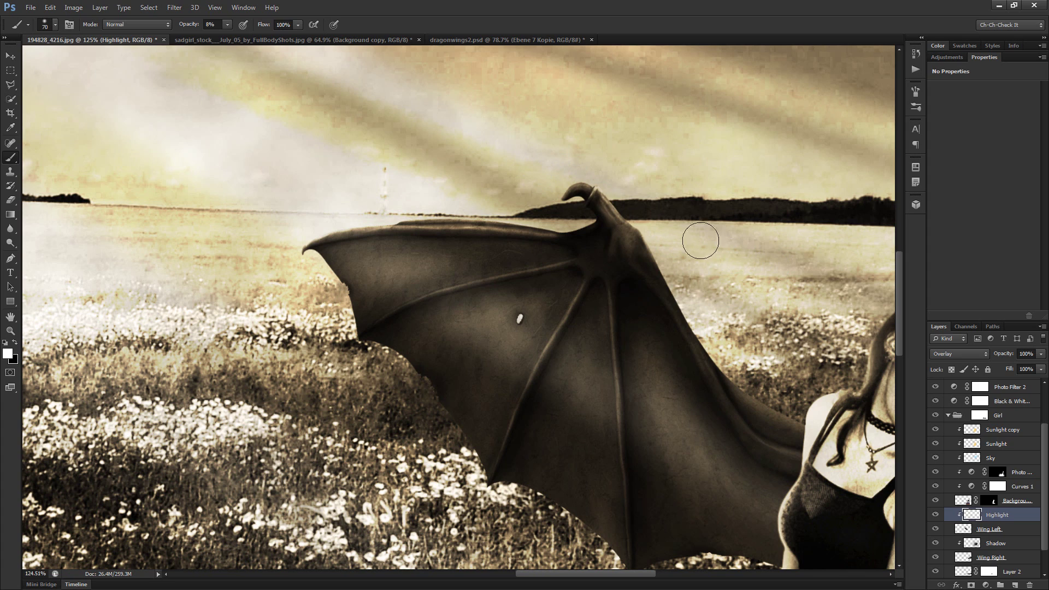
pyautogui.press(']')
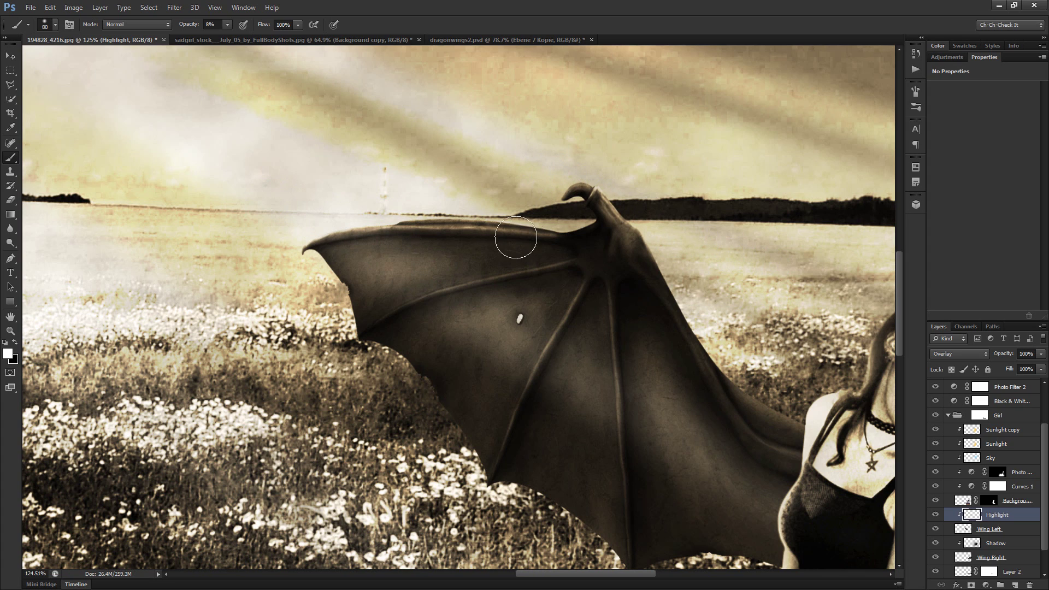
pyautogui.press('[')
pyautogui.press('[')
pyautogui.press('[')
pyautogui.press('[')
pyautogui.press('[')
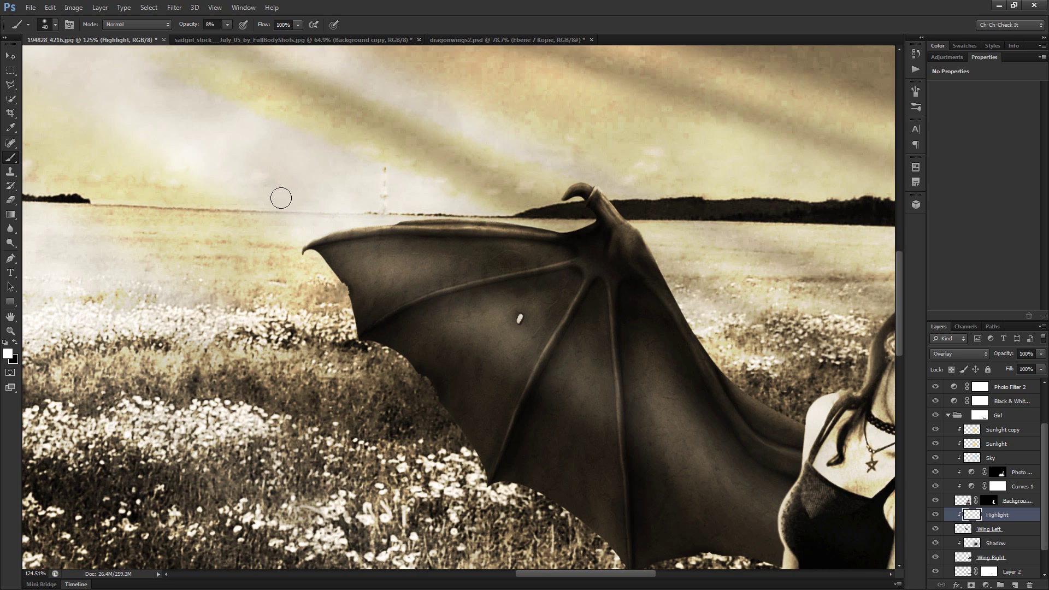
# Try a stronger white highlight on the left wing with a 50 px brush at 56% opacity
pyautogui.moveTo(184, 25); pyautogui.dragTo(214, 32)
pyautogui.press(']')
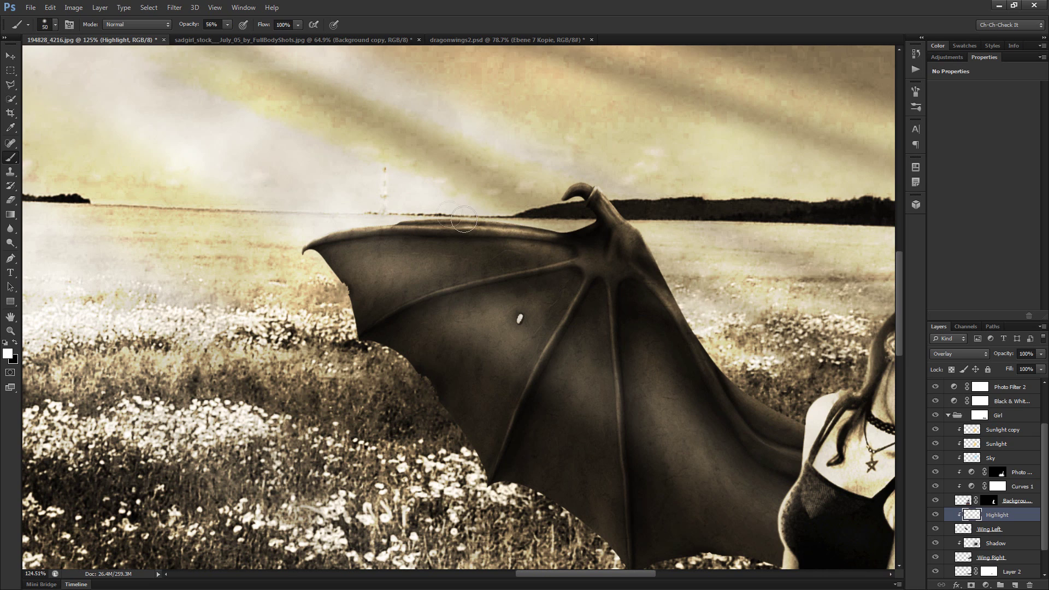
pyautogui.moveTo(522, 247); pyautogui.dragTo(607, 282)
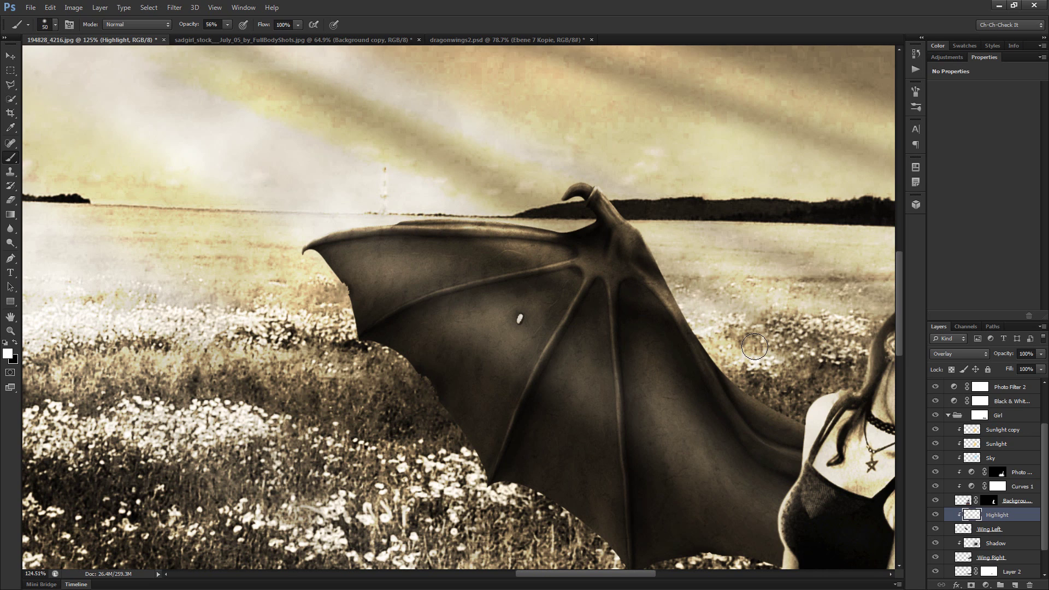
pyautogui.hotkey('ctrl', 'z')
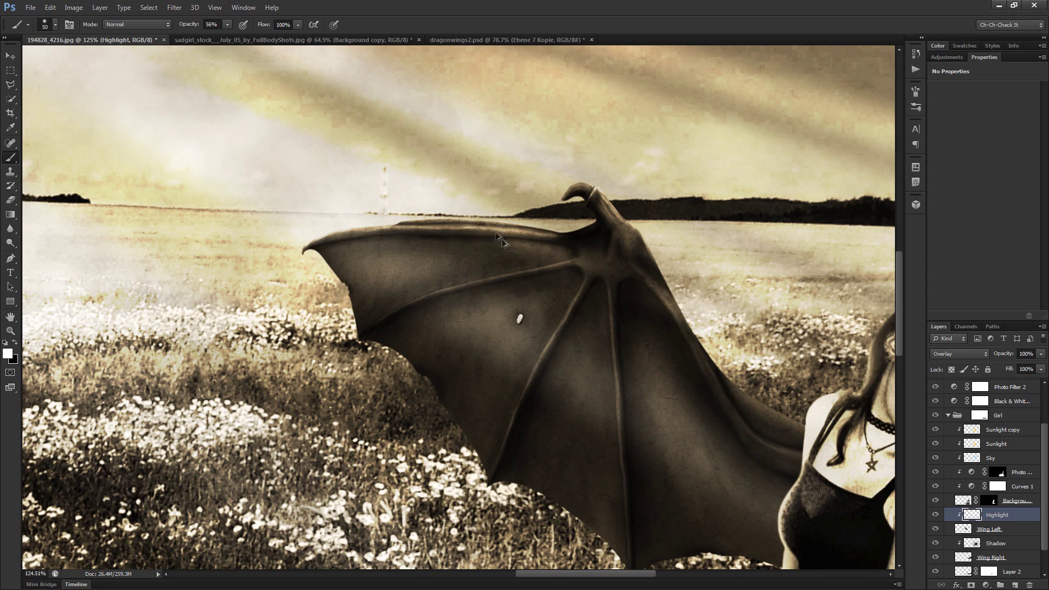
pyautogui.moveTo(454, 210)
pyautogui.mouseDown()
pyautogui.moveTo(504, 221)
pyautogui.moveTo(729, 332)
pyautogui.mouseUp()
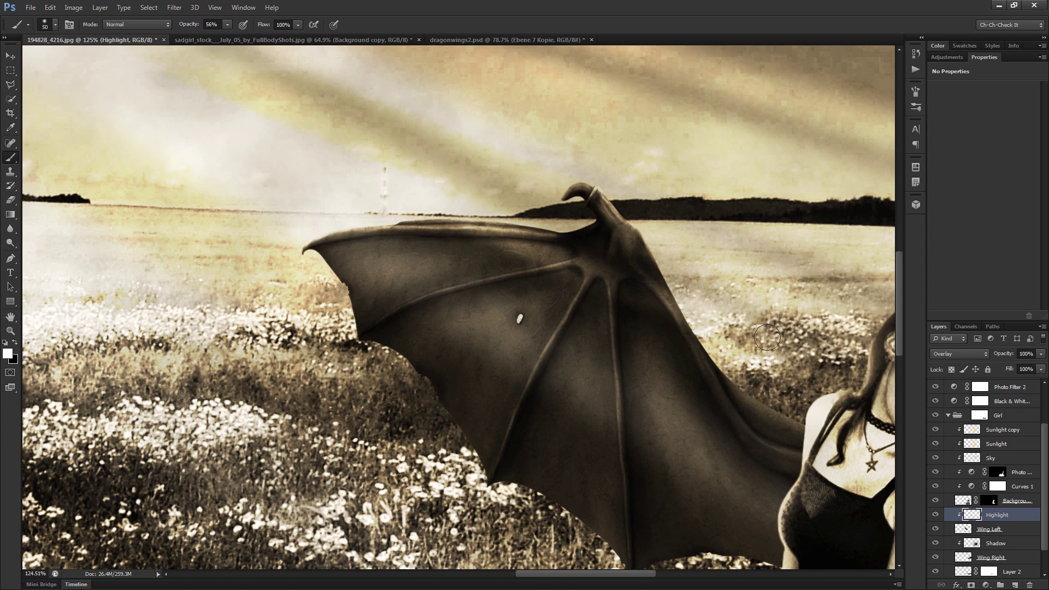
pyautogui.scroll(-6, 767, 337)
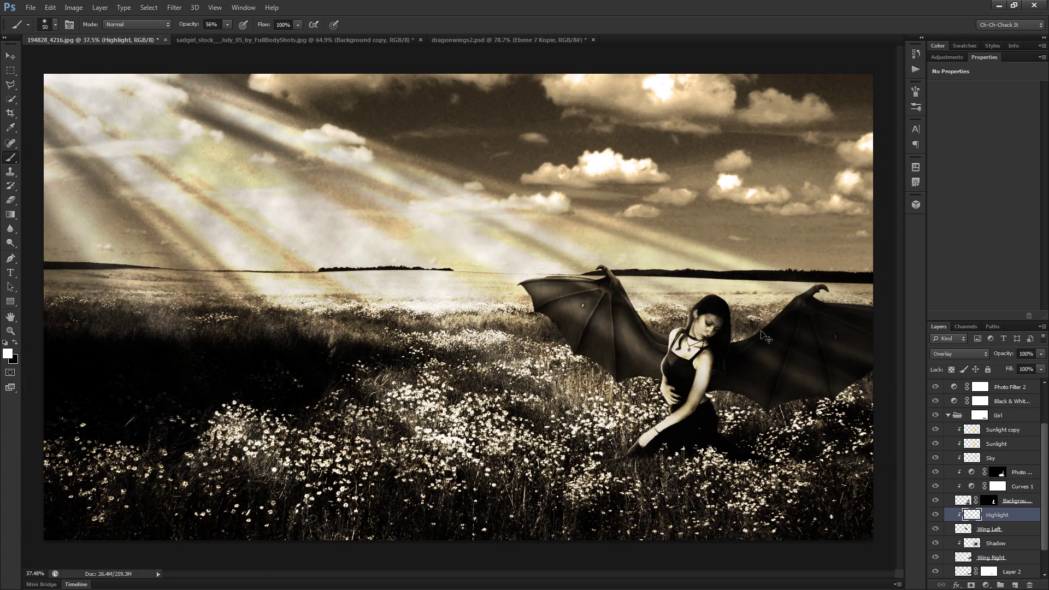
pyautogui.scroll(1, 764, 336)
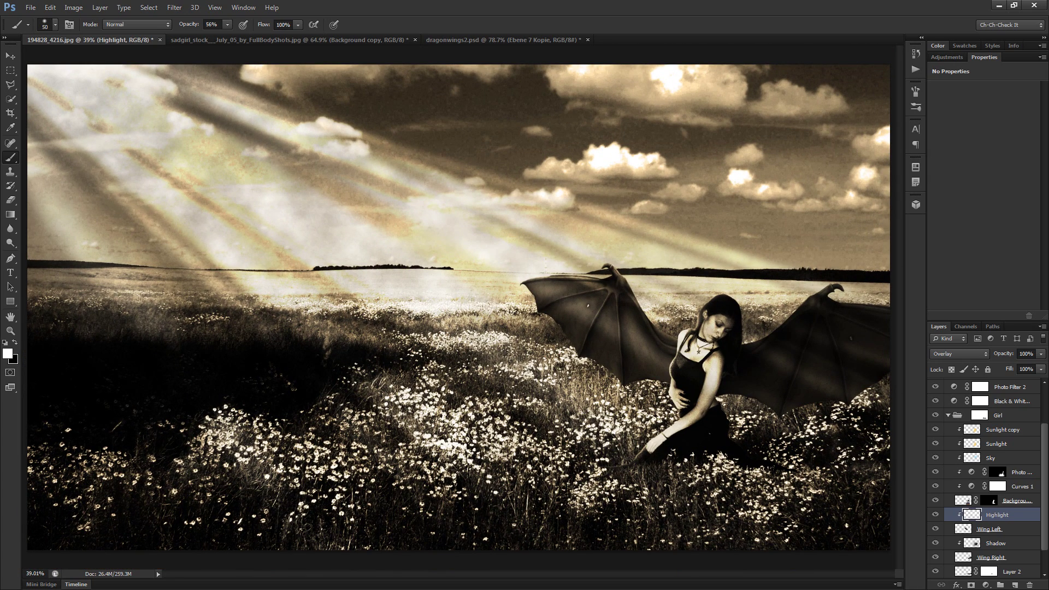
# Mask out the faint fringe remnants behind the girl's upper arm on her layer mask in black at 56% opacity with 20 px and 10 px brushes
pyautogui.scroll(4, 697, 346)
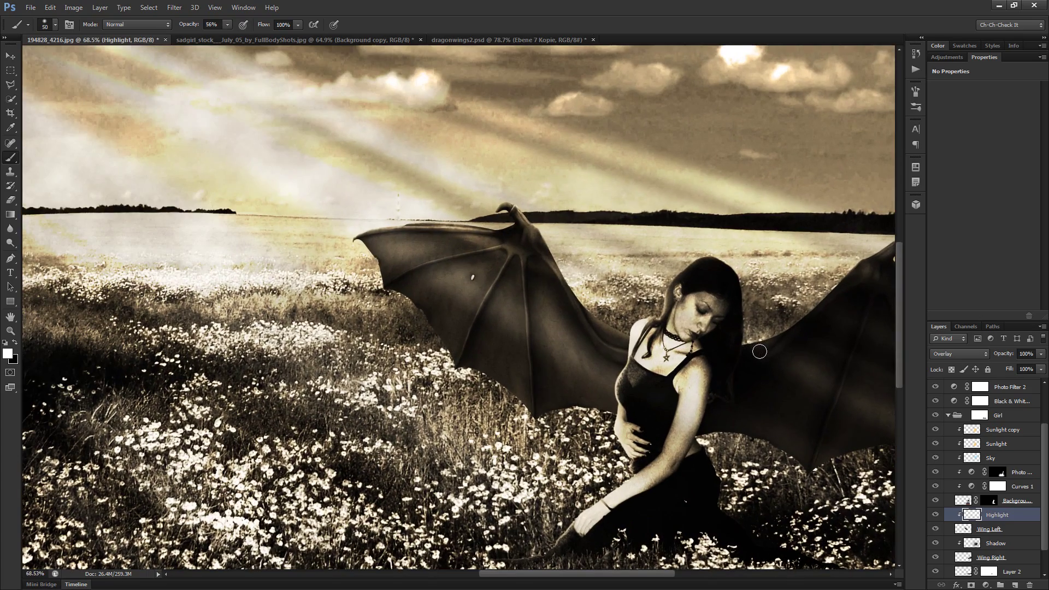
pyautogui.scroll(10, 760, 370)
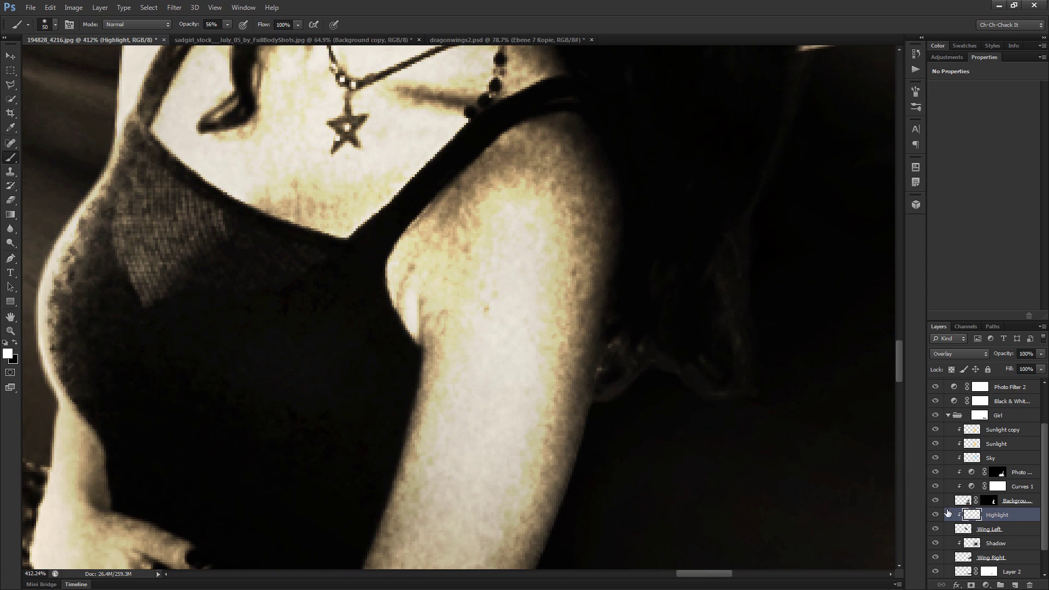
pyautogui.click(962, 501)
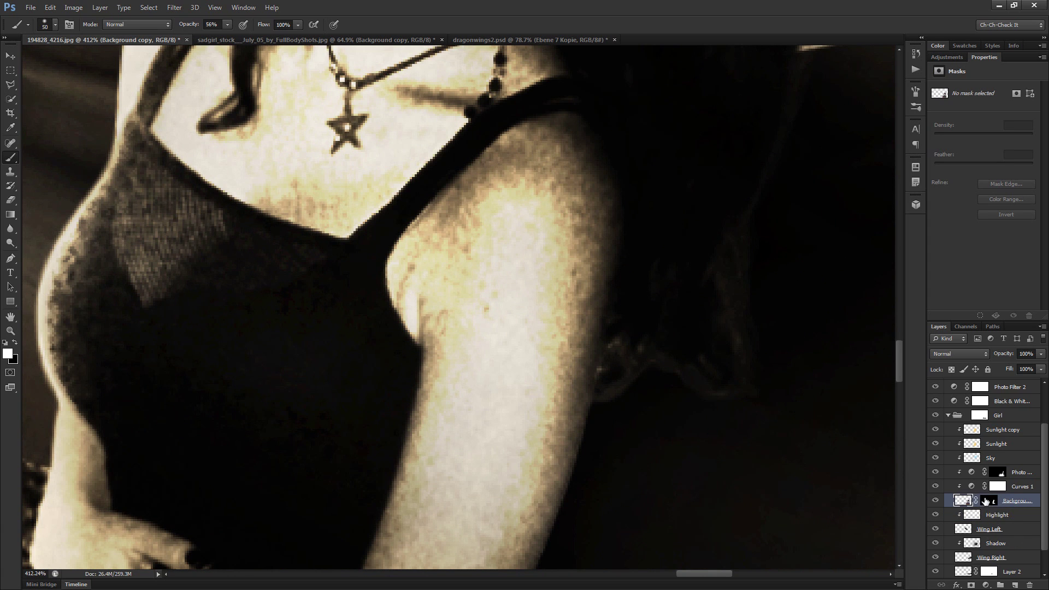
pyautogui.scroll(-1, 987, 498)
pyautogui.click(989, 474)
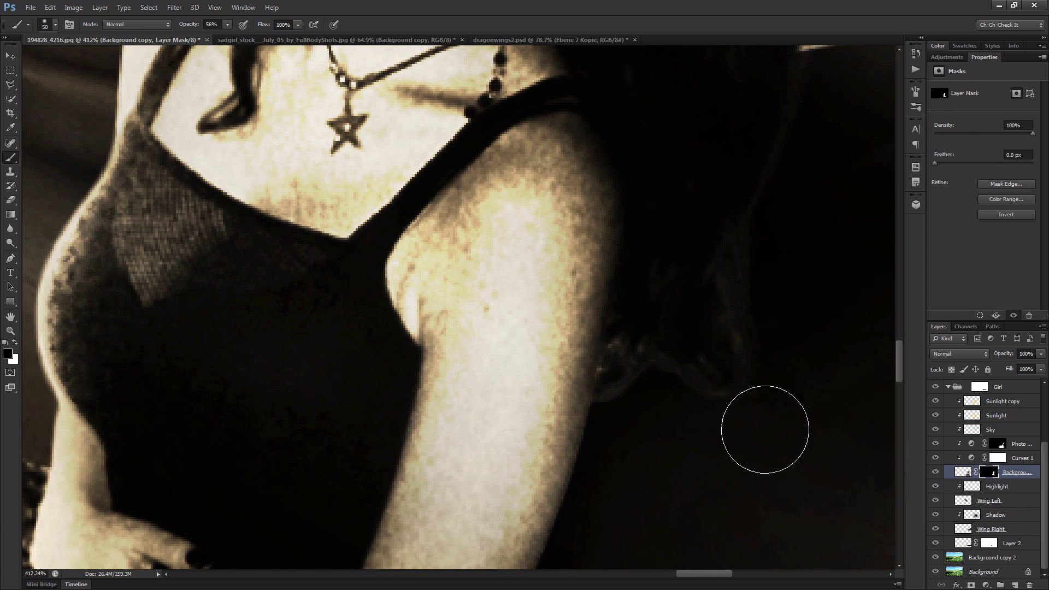
pyautogui.press('x')
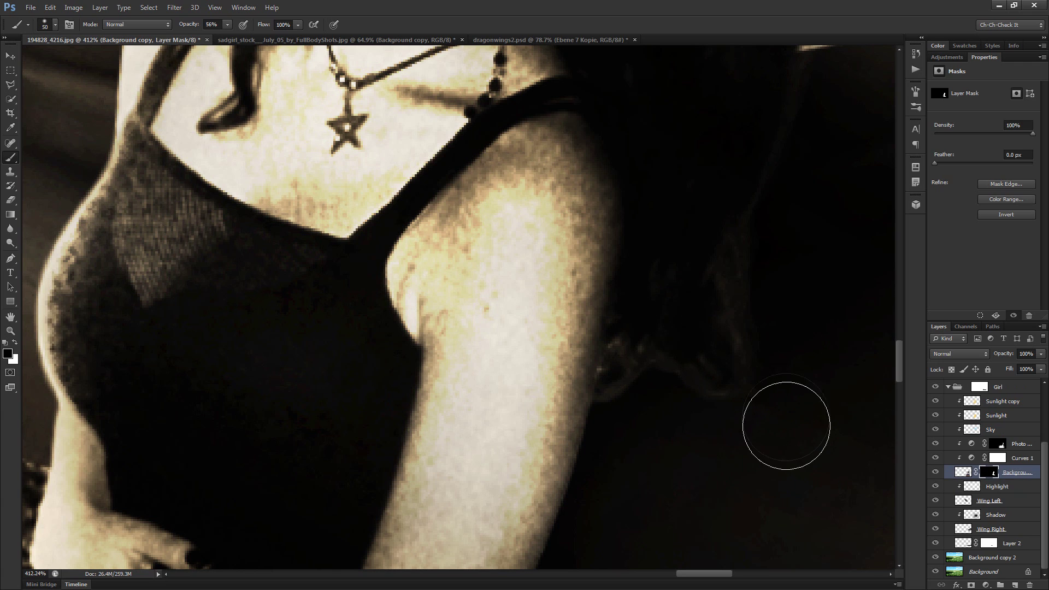
pyautogui.press('[')
pyautogui.press('[')
pyautogui.press('[')
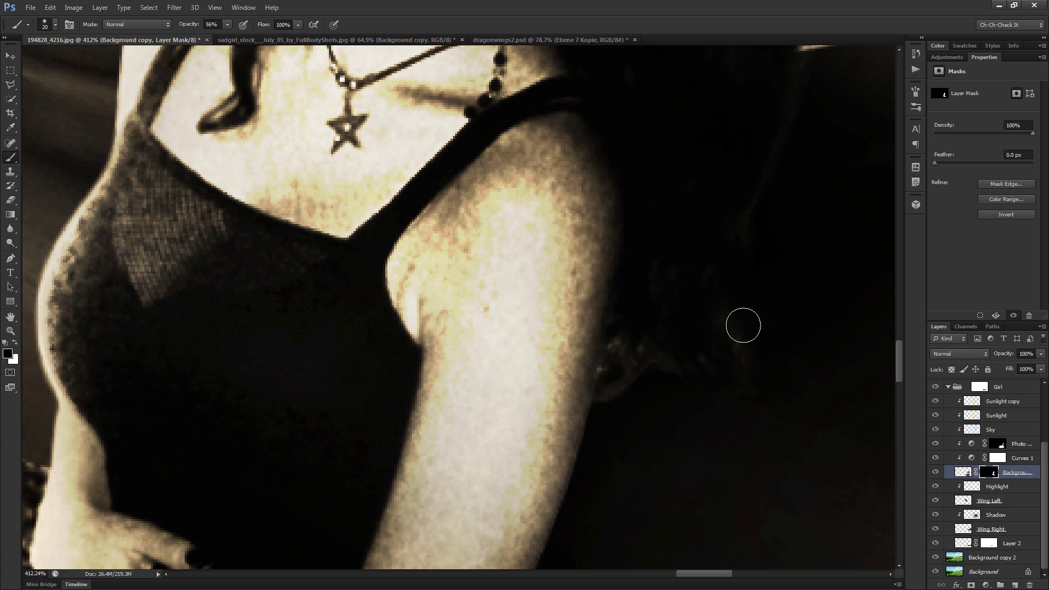
pyautogui.moveTo(718, 353)
pyautogui.mouseDown()
pyautogui.moveTo(696, 398)
pyautogui.moveTo(651, 366)
pyautogui.moveTo(663, 386)
pyautogui.moveTo(641, 357)
pyautogui.moveTo(608, 399)
pyautogui.moveTo(621, 340)
pyautogui.mouseUp()
pyautogui.press('[')
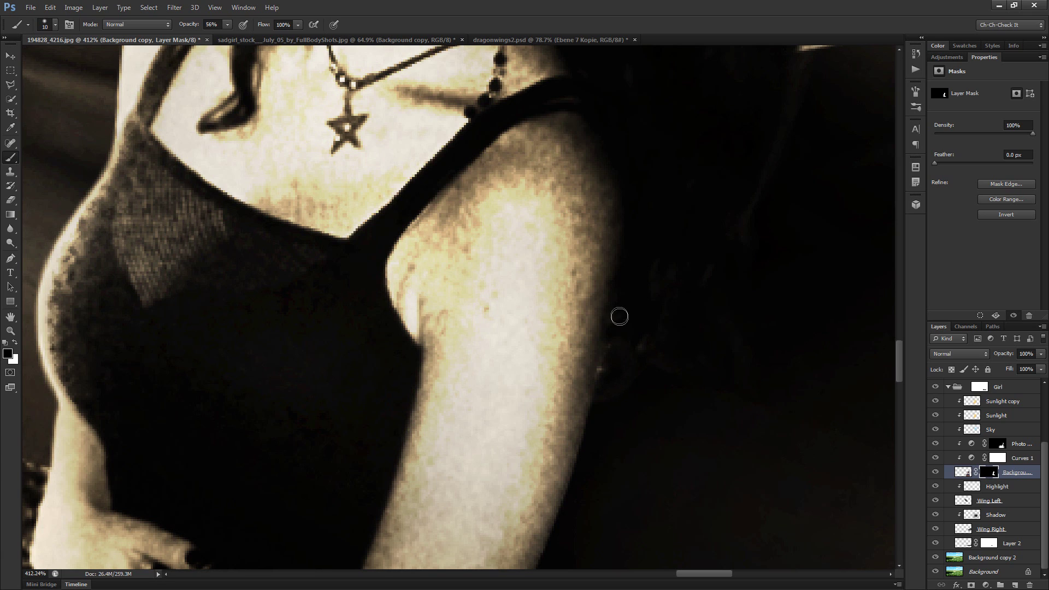
# Raise the brush opacity to 100% and mask out the remaining fringe behind the girl's arm and hair with a 20 px black brush
pyautogui.moveTo(183, 27); pyautogui.dragTo(208, 27)
pyautogui.press(']')
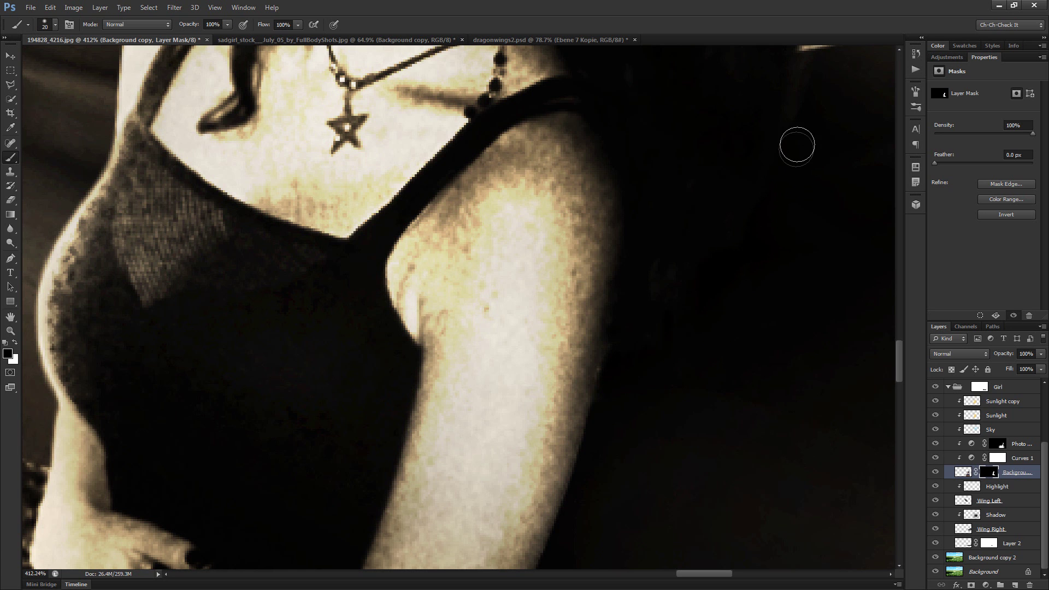
pyautogui.moveTo(790, 159); pyautogui.dragTo(752, 315)
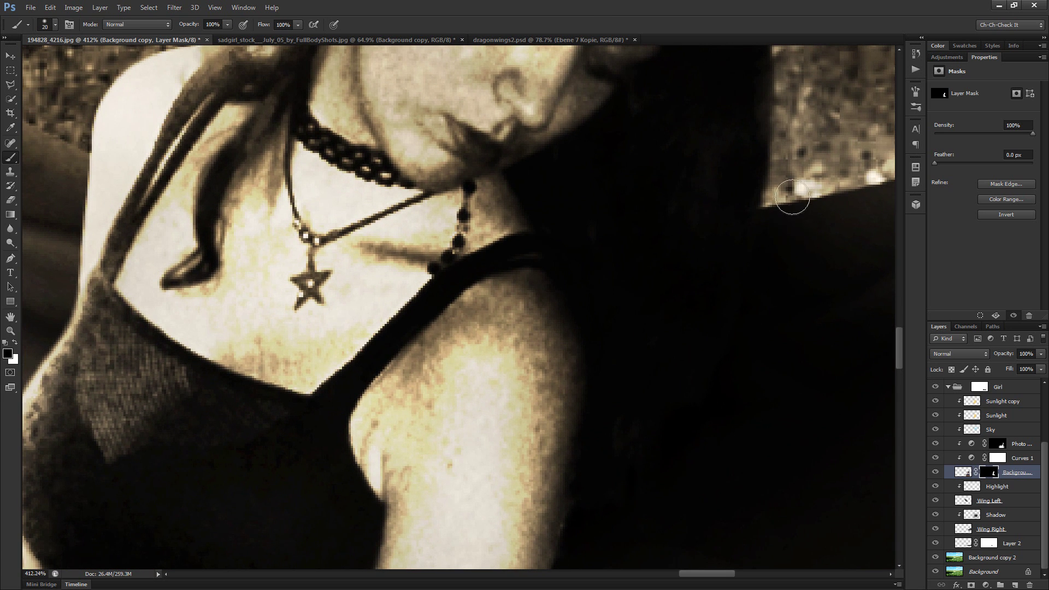
pyautogui.moveTo(785, 222); pyautogui.dragTo(727, 342)
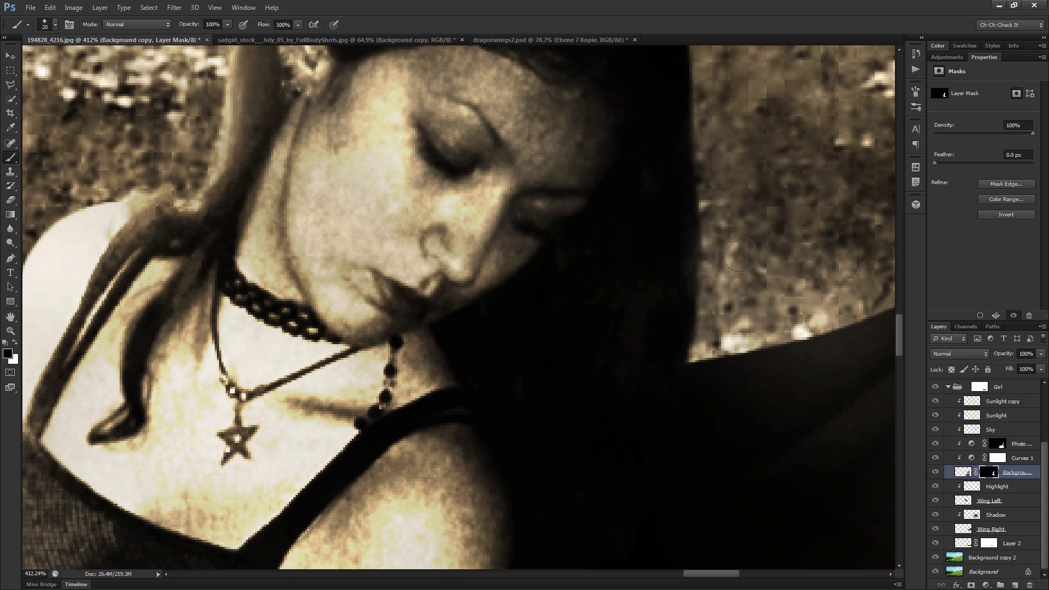
pyautogui.scroll(-6, 754, 218)
pyautogui.moveTo(752, 176); pyautogui.dragTo(749, 330)
pyautogui.scroll(5, 377, 296)
pyautogui.scroll(2, 427, 328)
pyautogui.scroll(-6, 453, 350)
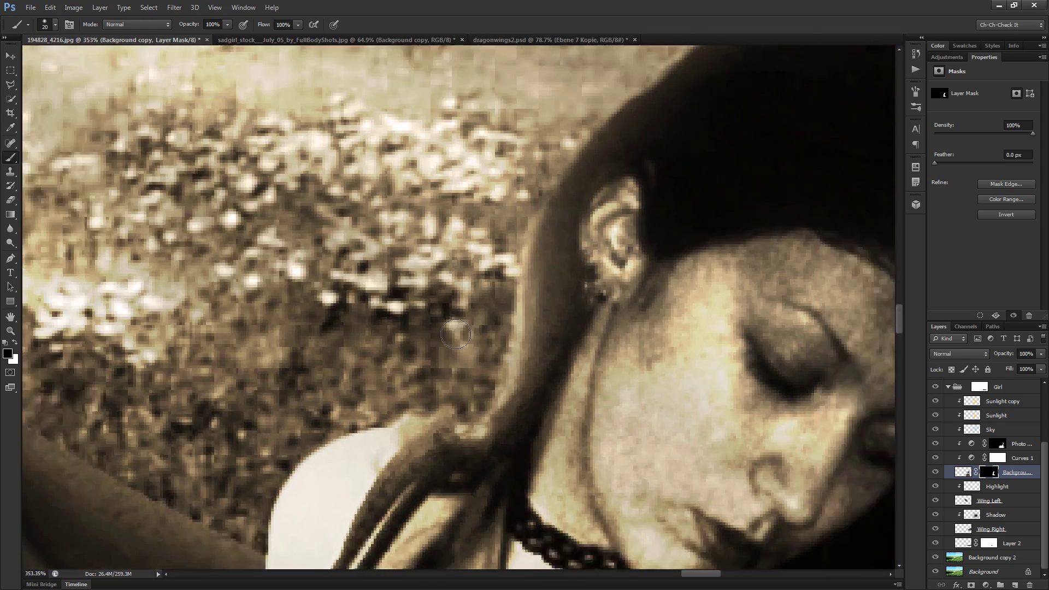
pyautogui.scroll(-3, 493, 287)
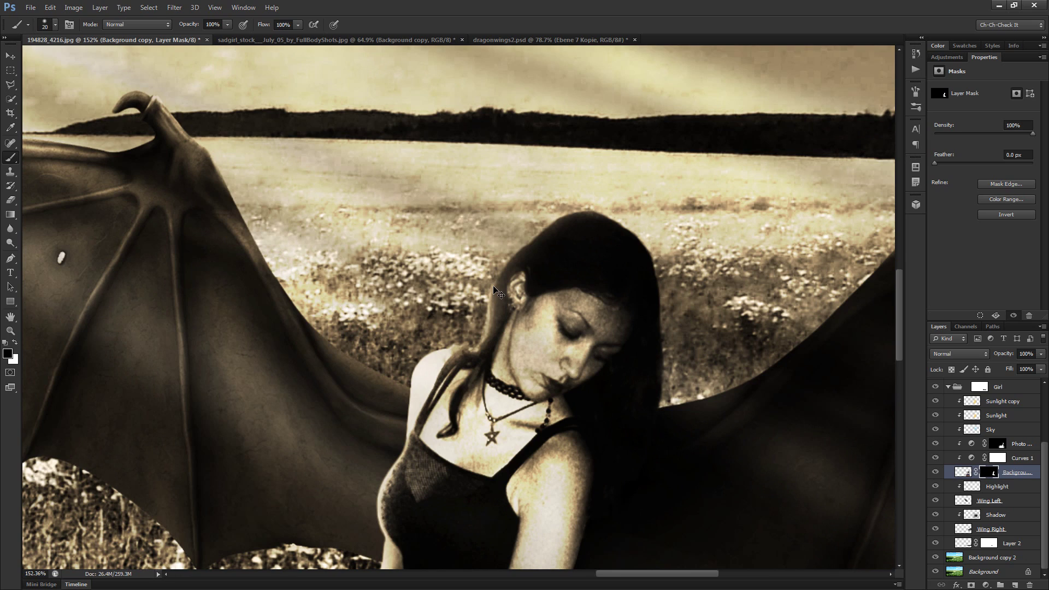
pyautogui.scroll(-5, 494, 288)
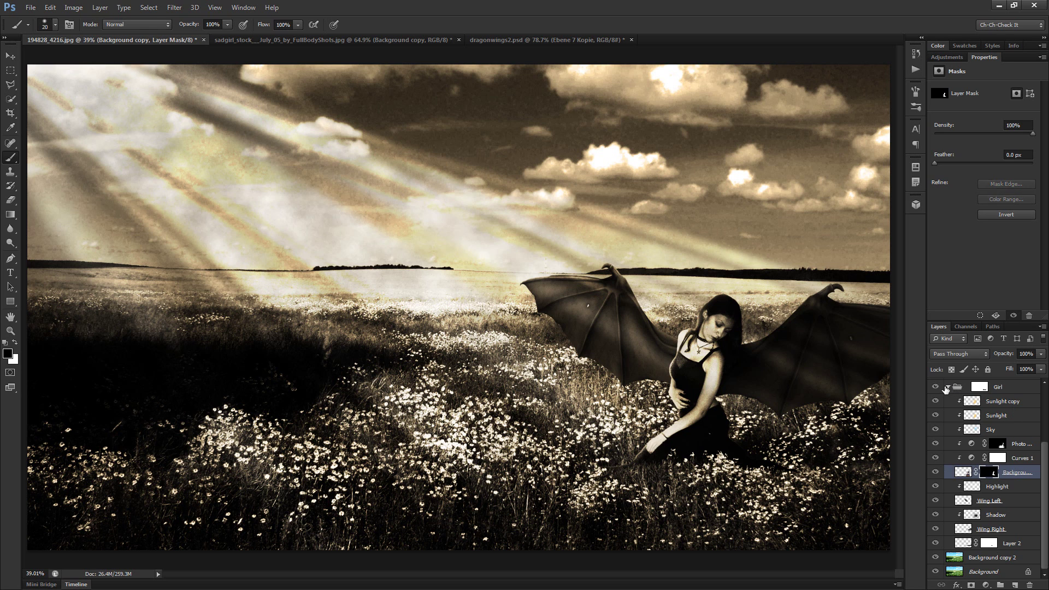
# Collapse the Girl layer group and rename the light-ray group Group 1 as Godeays
pyautogui.click(944, 388)
pyautogui.click(948, 387)
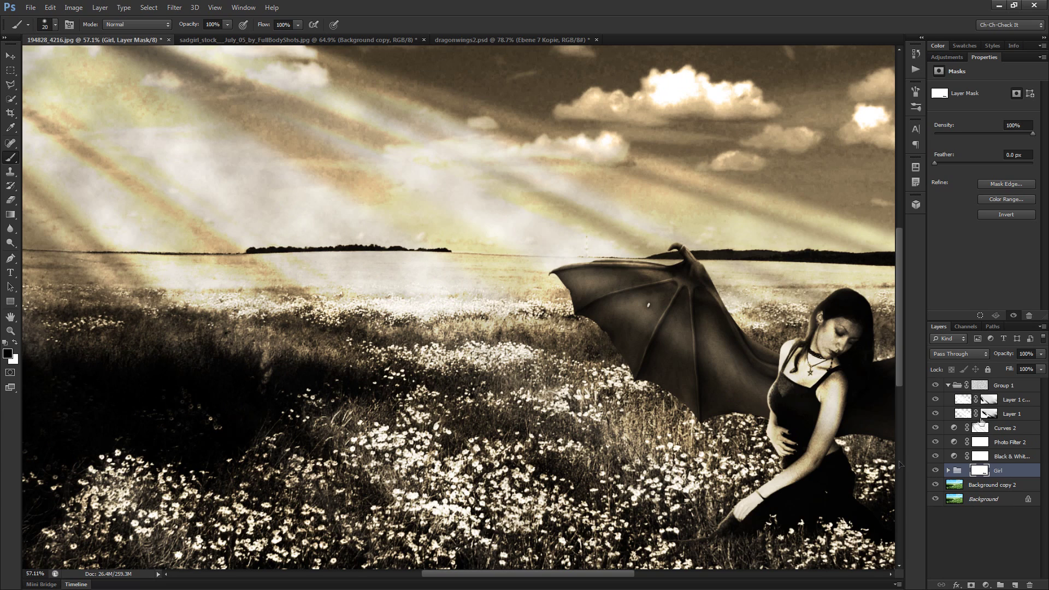
pyautogui.hotkey('ctrl', '0')
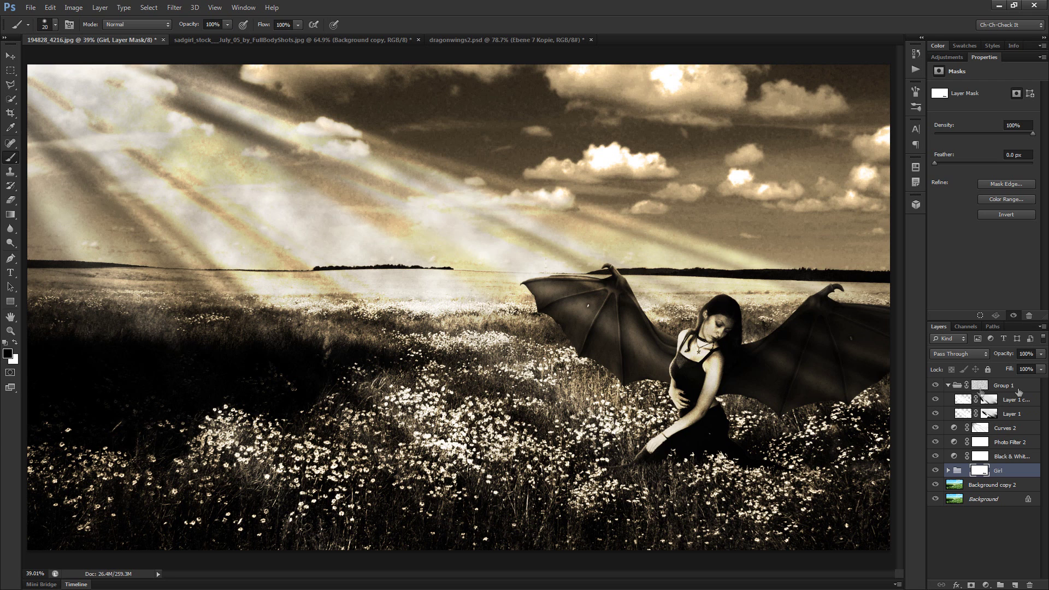
pyautogui.click(936, 385)
pyautogui.click(936, 385)
pyautogui.doubleClick(1008, 385)
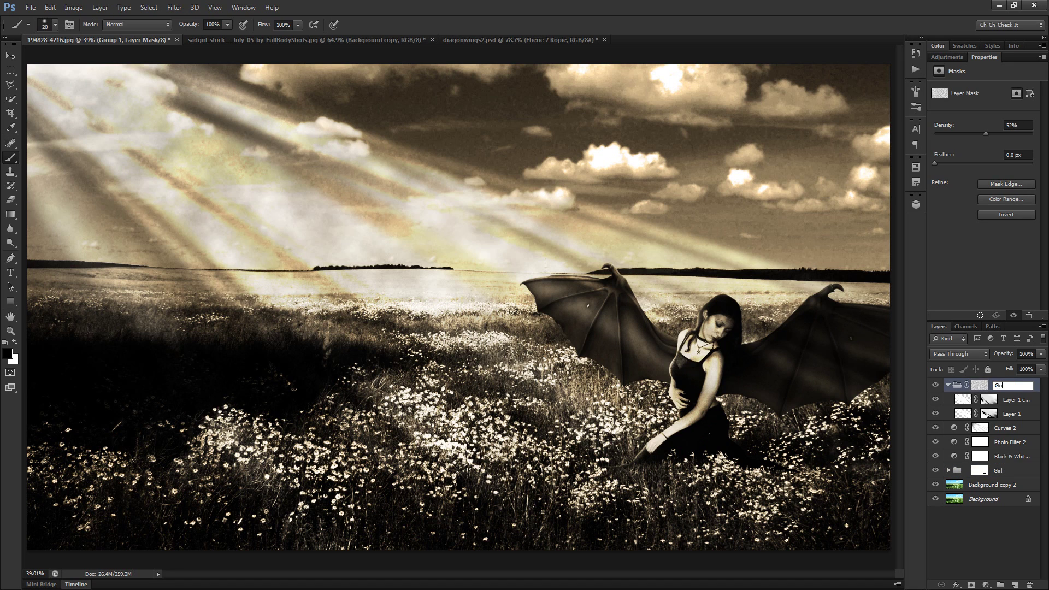
pyautogui.press('Return')
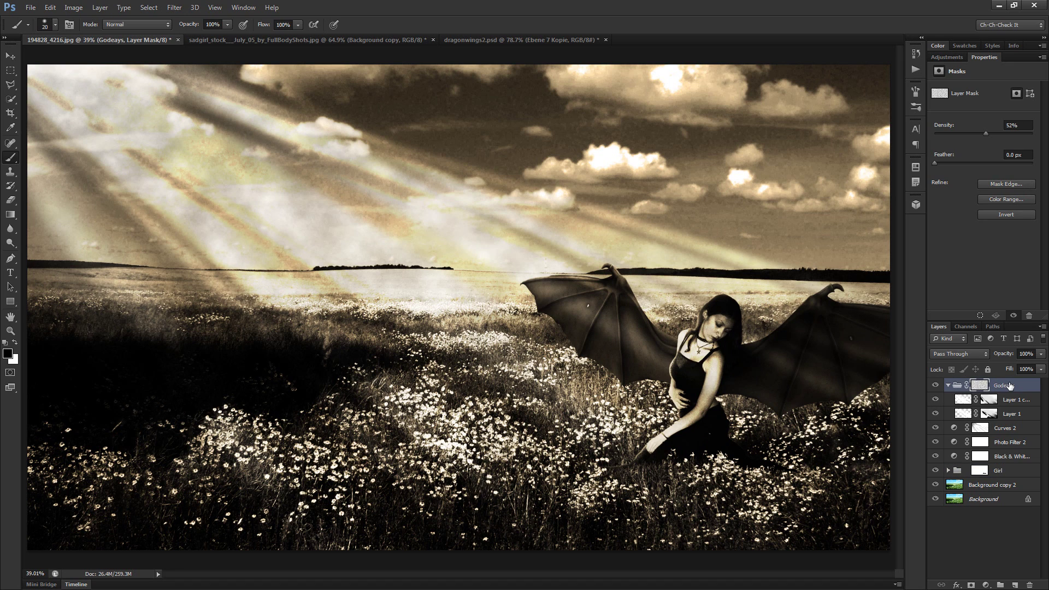
# Collapse the Godeays layer group and rename the Curves 2 adjustment layer as Darken
pyautogui.click(948, 385)
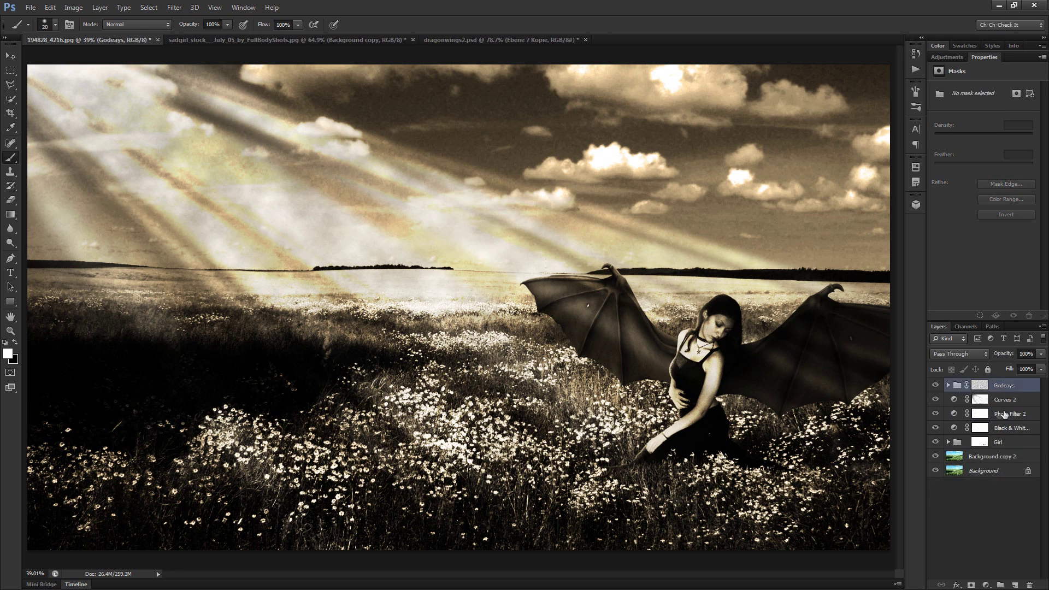
pyautogui.click(954, 400)
pyautogui.click(935, 400)
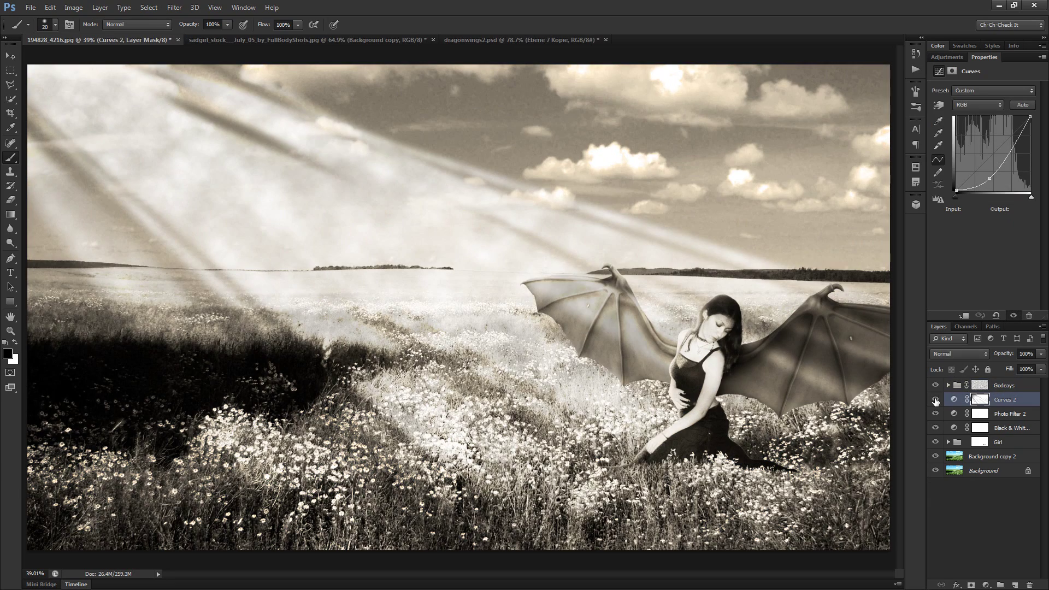
pyautogui.click(935, 400)
pyautogui.doubleClick(1006, 400)
pyautogui.write('Darken')
pyautogui.press('Return')
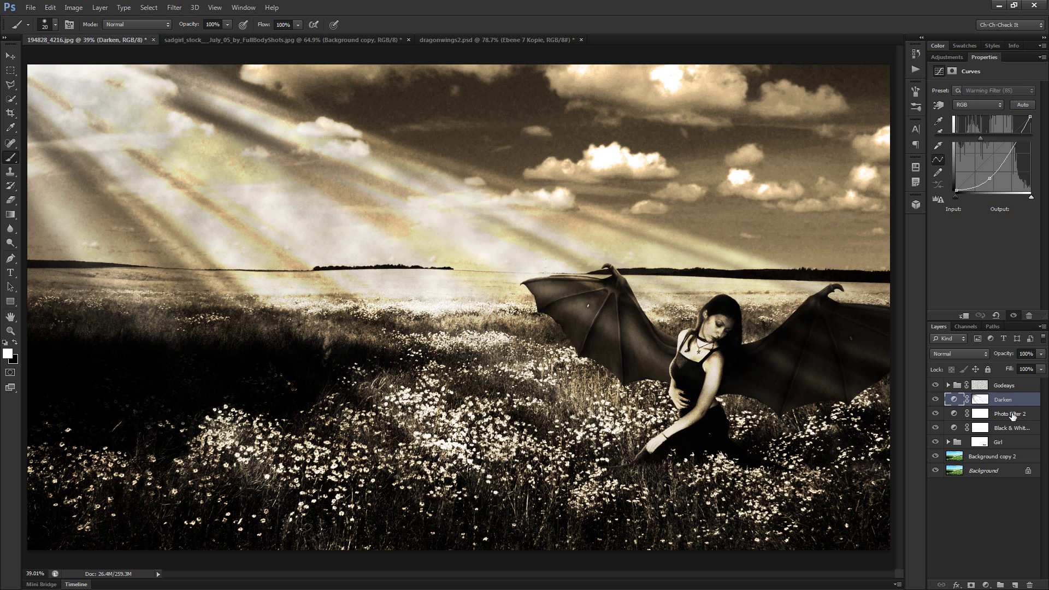
# Rename the Photo Filter 2 layer as Sepia and set its filter density to 36%
pyautogui.doubleClick(1005, 414)
pyautogui.write('Sepia')
pyautogui.press('Return')
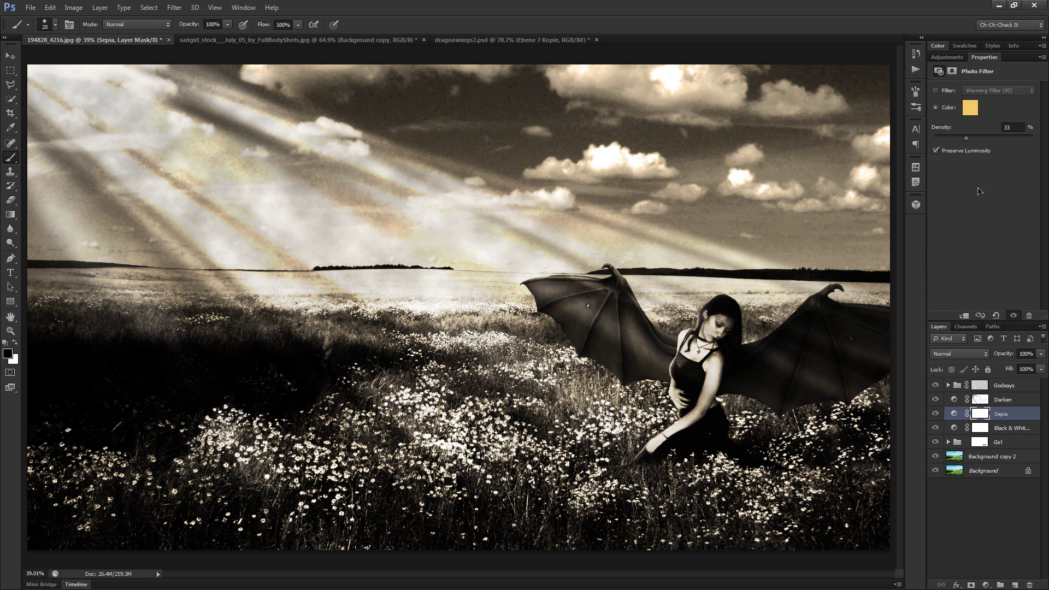
pyautogui.click(1020, 128)
pyautogui.press('Return')
pyautogui.write('4')
pyautogui.click(1014, 127)
pyautogui.write('36')
pyautogui.press('Return')
pyautogui.click(935, 414)
# Add a gradient fill layer named Vignette in Soft Light mode above the Godeays group
pyautogui.click(980, 386)
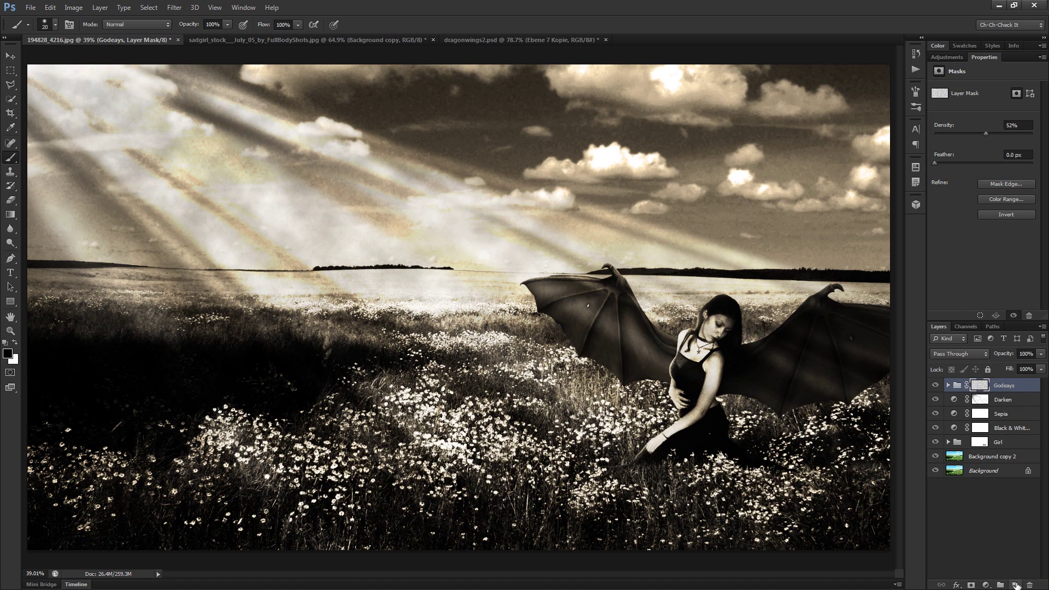
pyautogui.click(1015, 585)
pyautogui.click(101, 7)
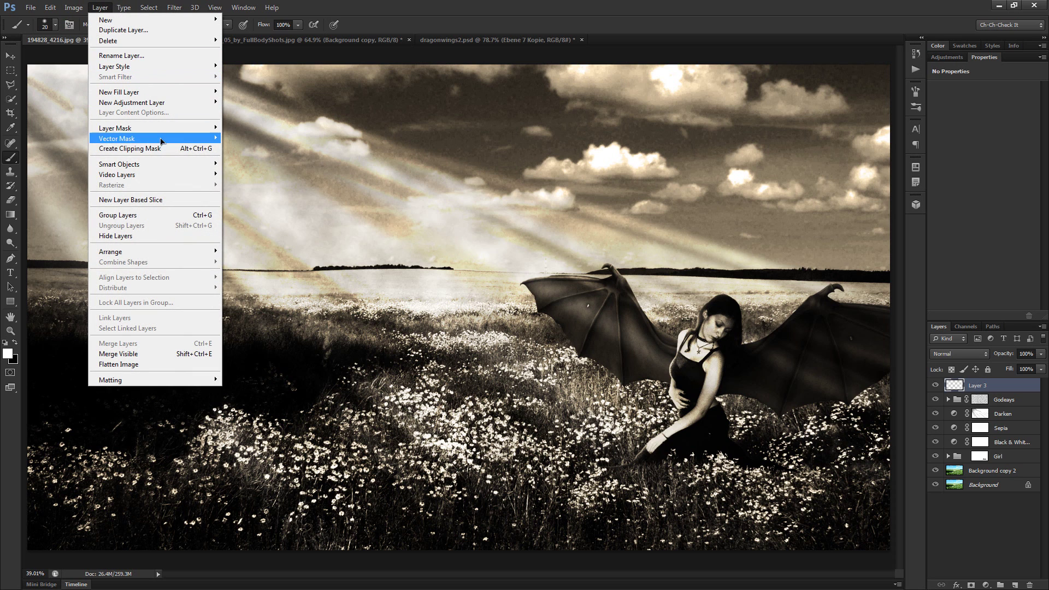
pyautogui.moveTo(162, 95)
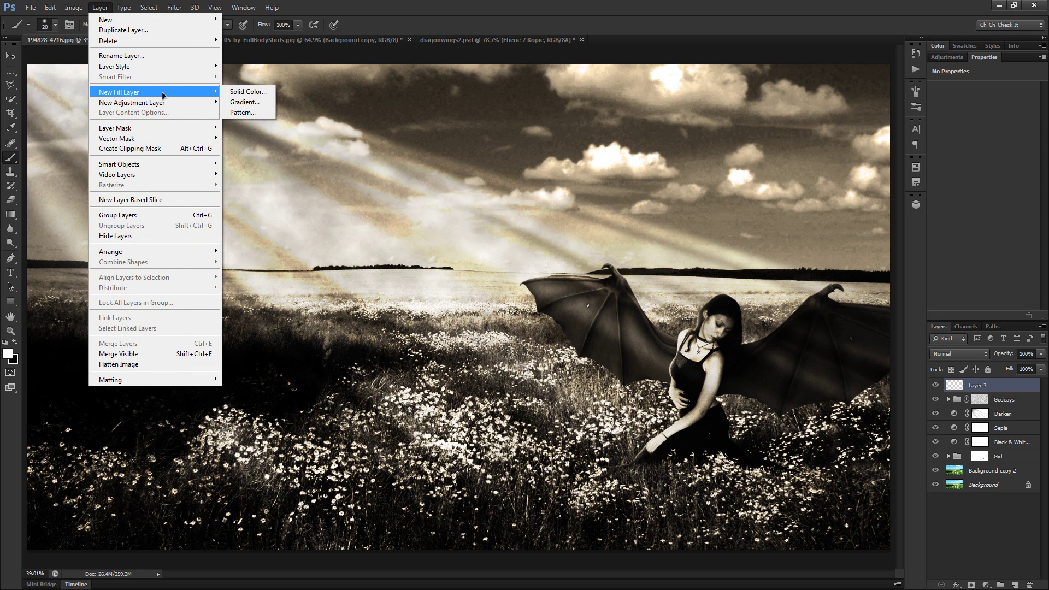
pyautogui.click(243, 102)
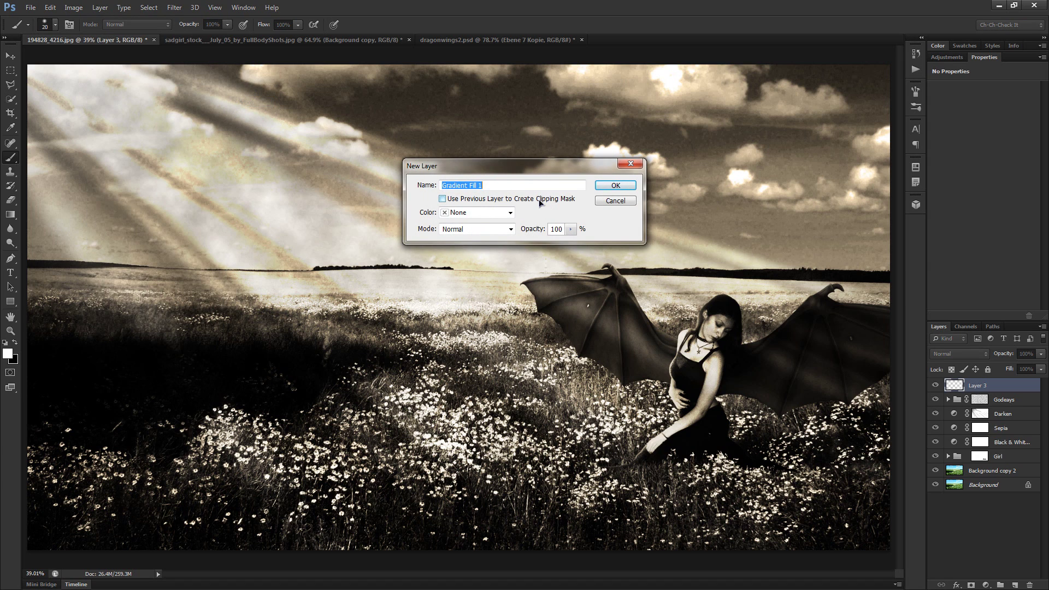
pyautogui.write('Vignette')
pyautogui.click(488, 233)
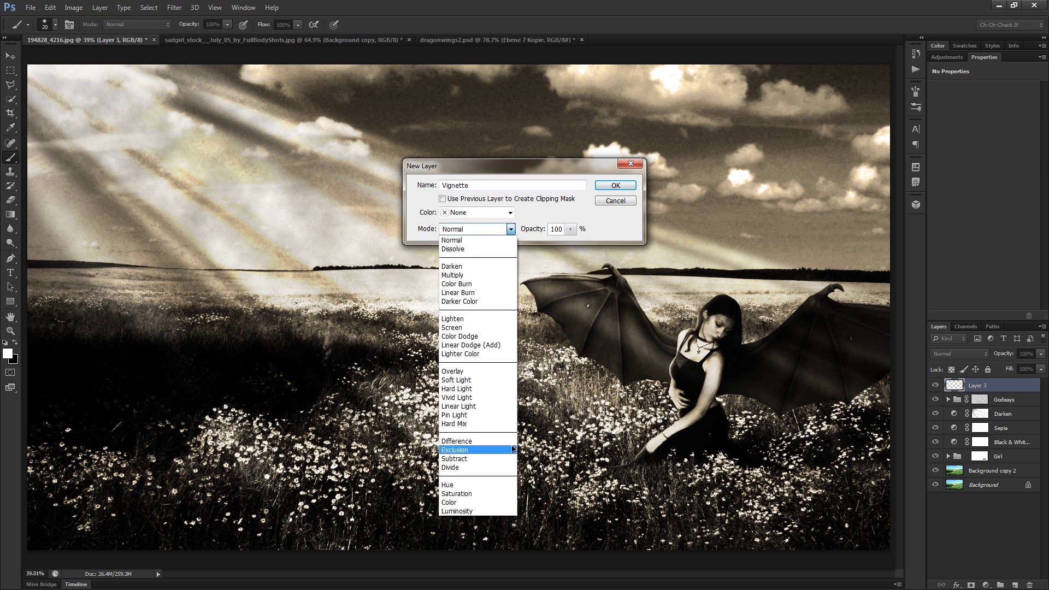
pyautogui.click(490, 381)
pyautogui.click(628, 187)
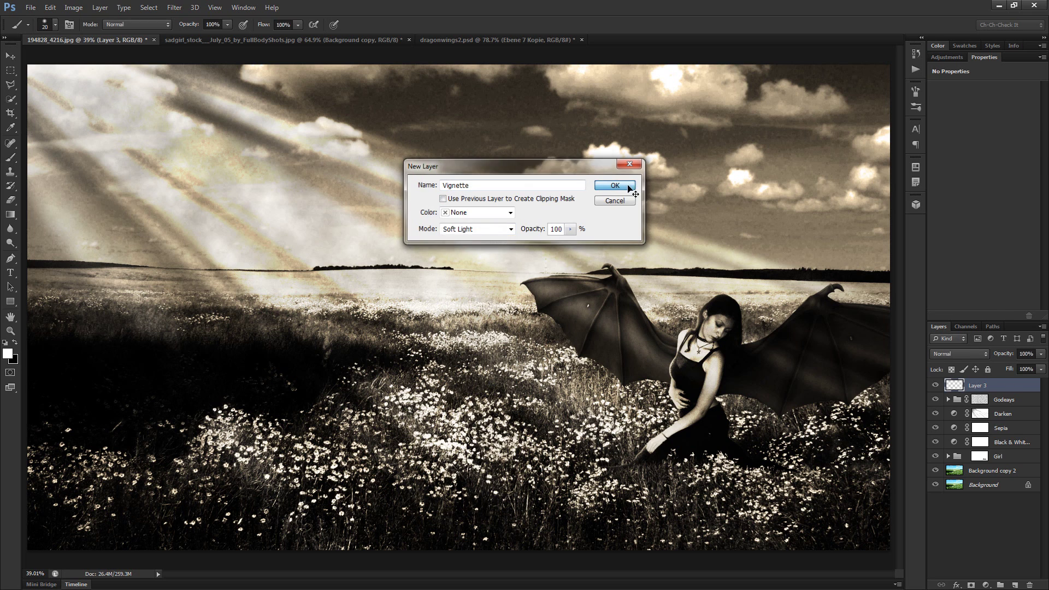
# Try black as the start colour of the Vignette gradient and set it back to white
pyautogui.click(498, 174)
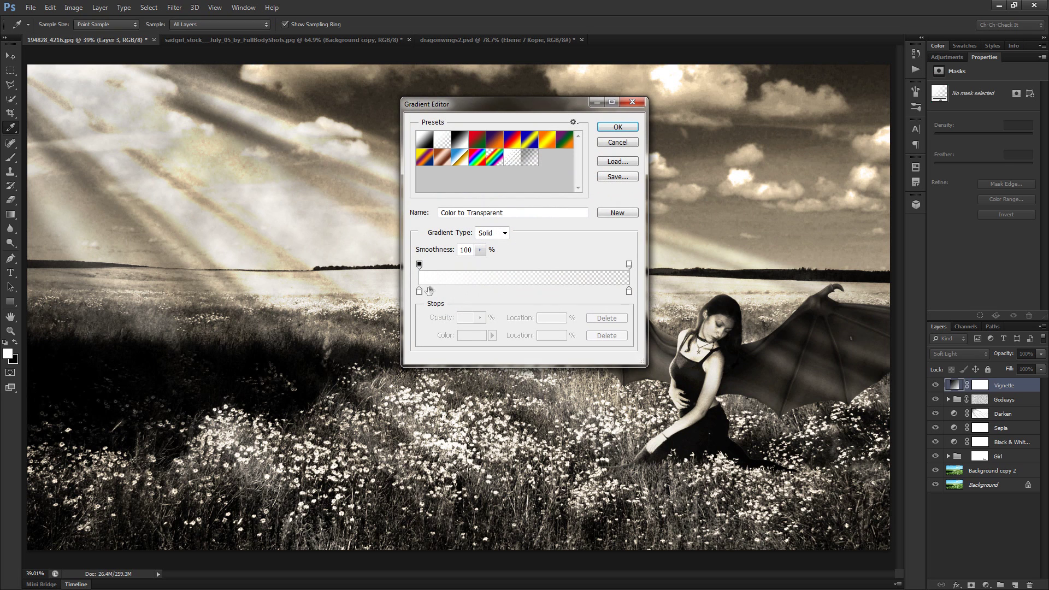
pyautogui.doubleClick(420, 293)
pyautogui.moveTo(546, 492); pyautogui.dragTo(554, 534)
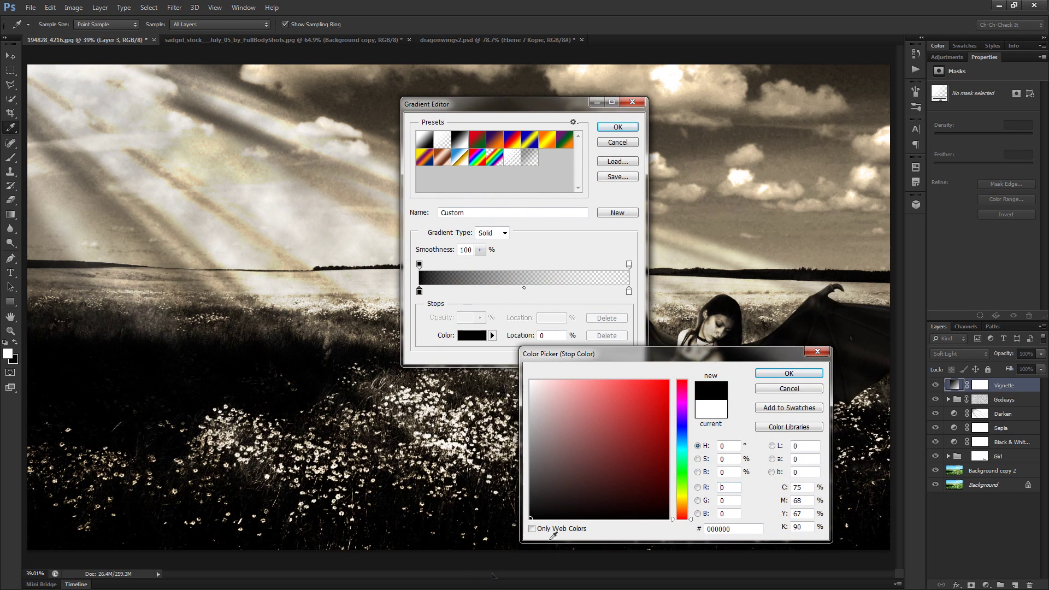
pyautogui.click(782, 374)
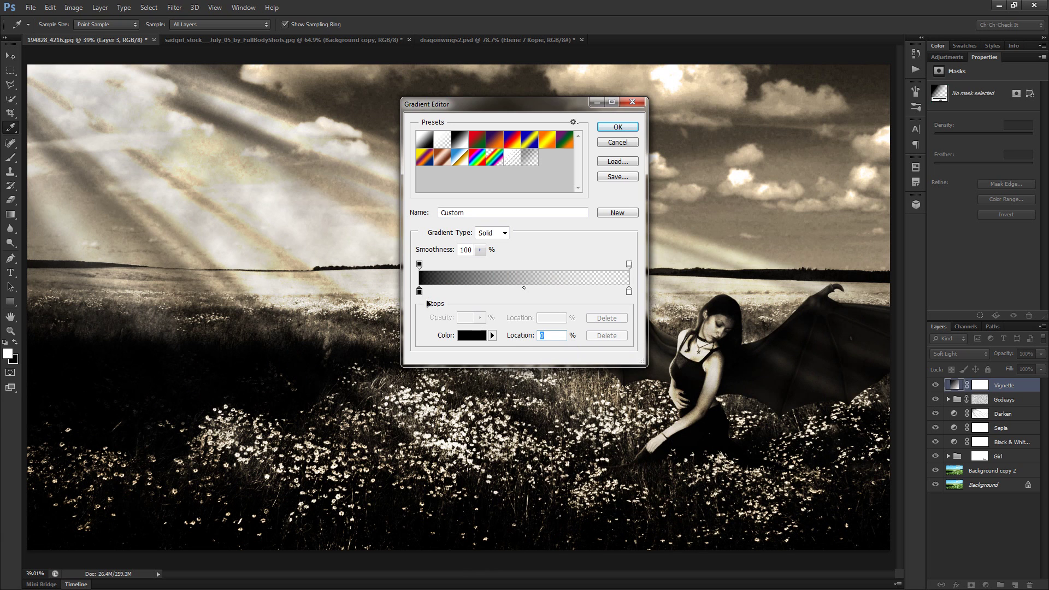
pyautogui.doubleClick(419, 293)
pyautogui.moveTo(491, 370); pyautogui.dragTo(505, 365)
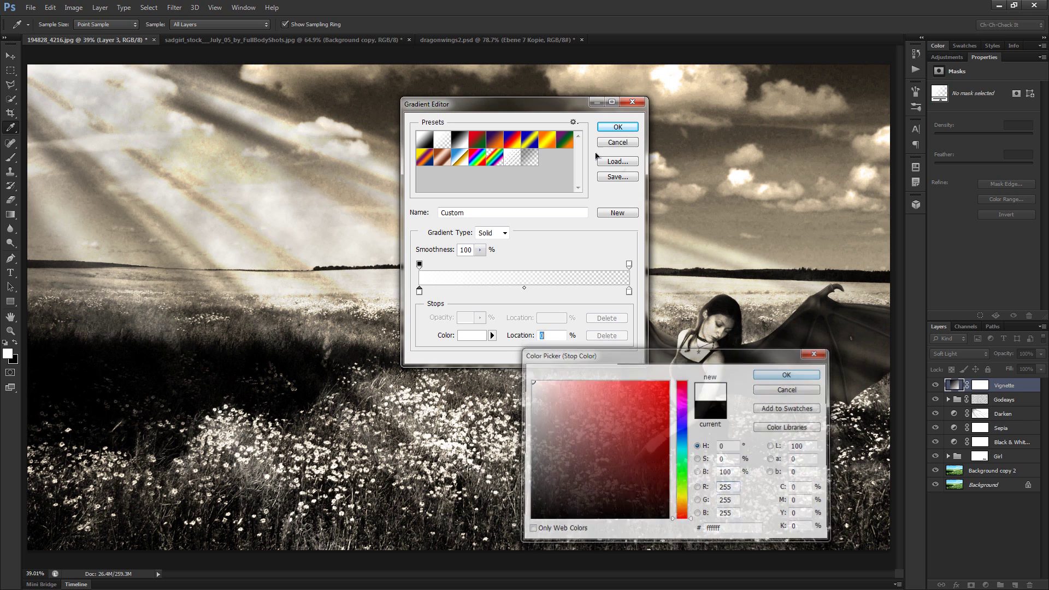
pyautogui.click(789, 373)
pyautogui.click(618, 127)
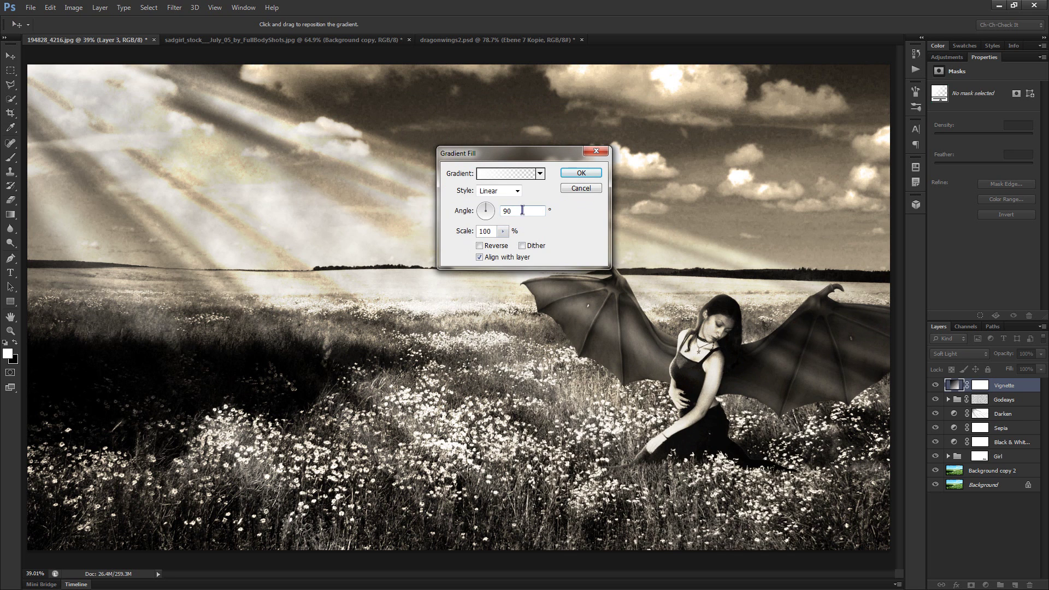
# Set the Vignette gradient style to Radial and move its centre onto the girl
pyautogui.click(502, 191)
pyautogui.click(516, 226)
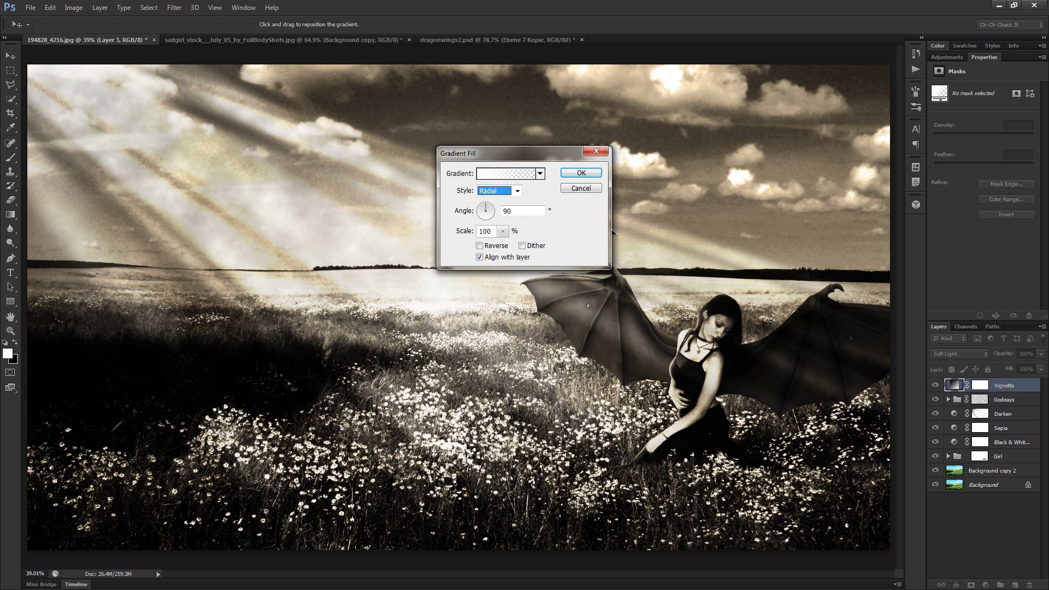
pyautogui.moveTo(528, 366); pyautogui.dragTo(711, 392)
pyautogui.moveTo(528, 155); pyautogui.dragTo(210, 206)
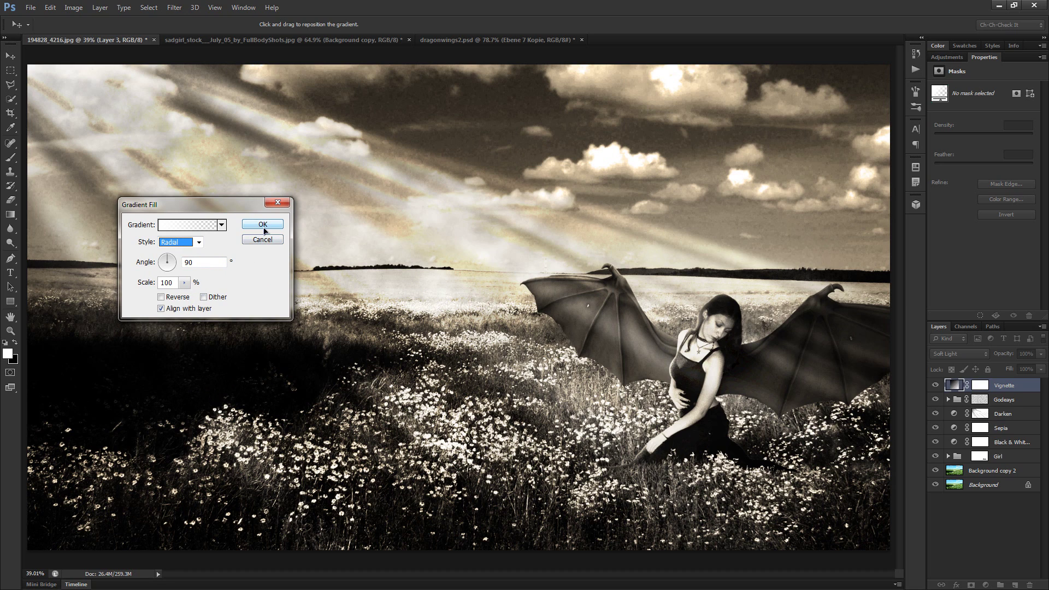
# Set the end stop of the Vignette gradient to black (000000) at 100% opacity
pyautogui.click(187, 225)
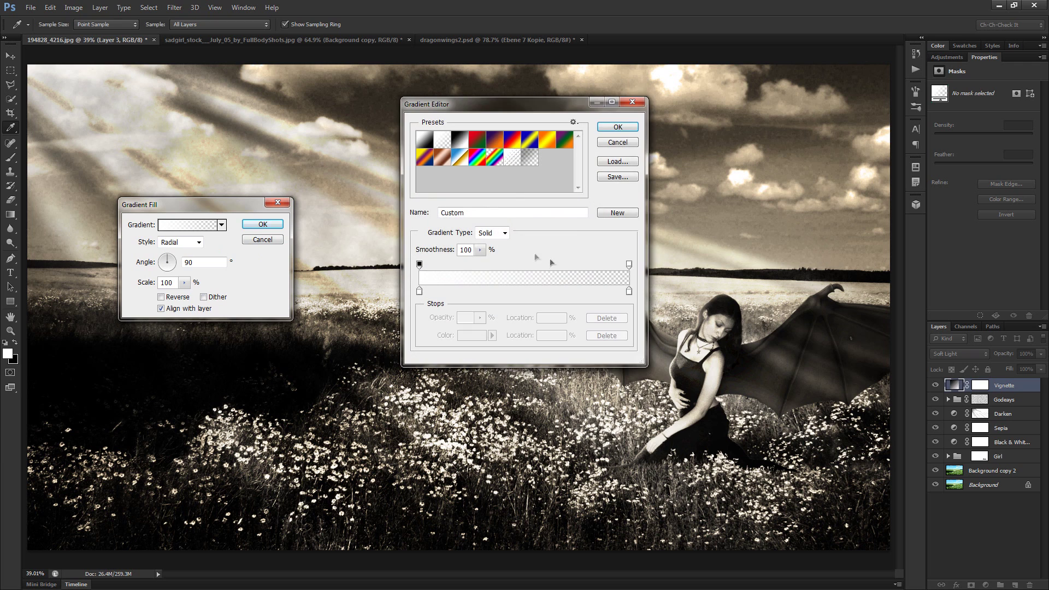
pyautogui.doubleClick(629, 291)
pyautogui.rightClick(551, 410)
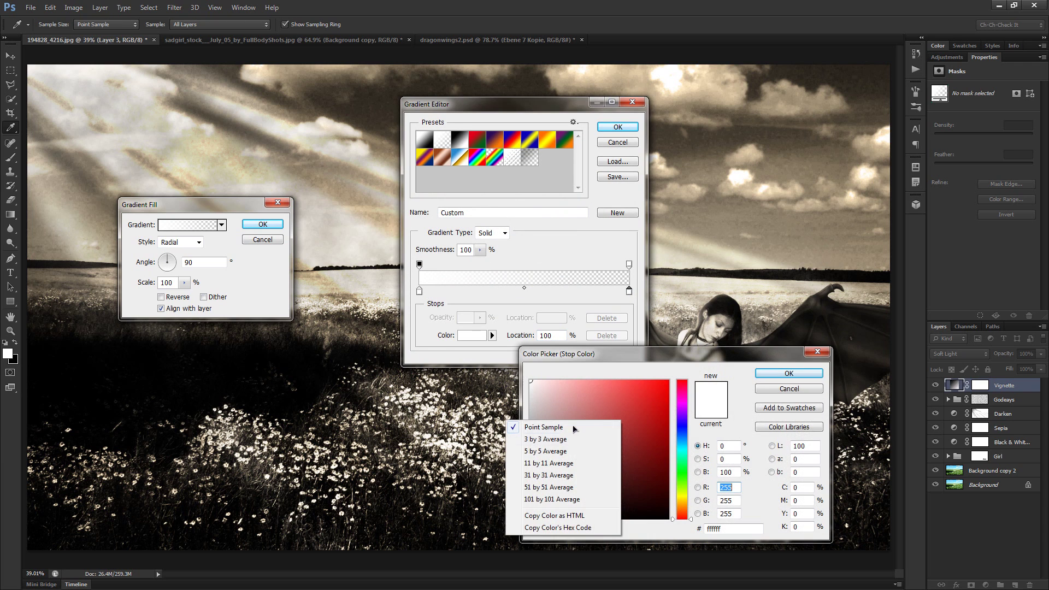
pyautogui.click(705, 361)
pyautogui.moveTo(705, 358); pyautogui.dragTo(700, 299)
pyautogui.moveTo(547, 445); pyautogui.dragTo(526, 459)
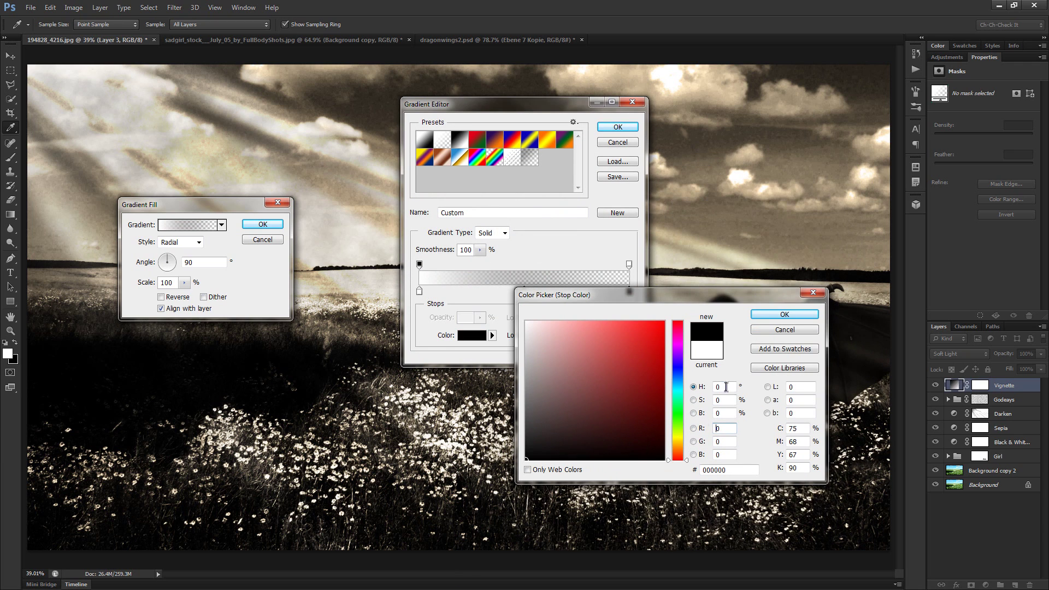
pyautogui.click(776, 320)
pyautogui.click(629, 264)
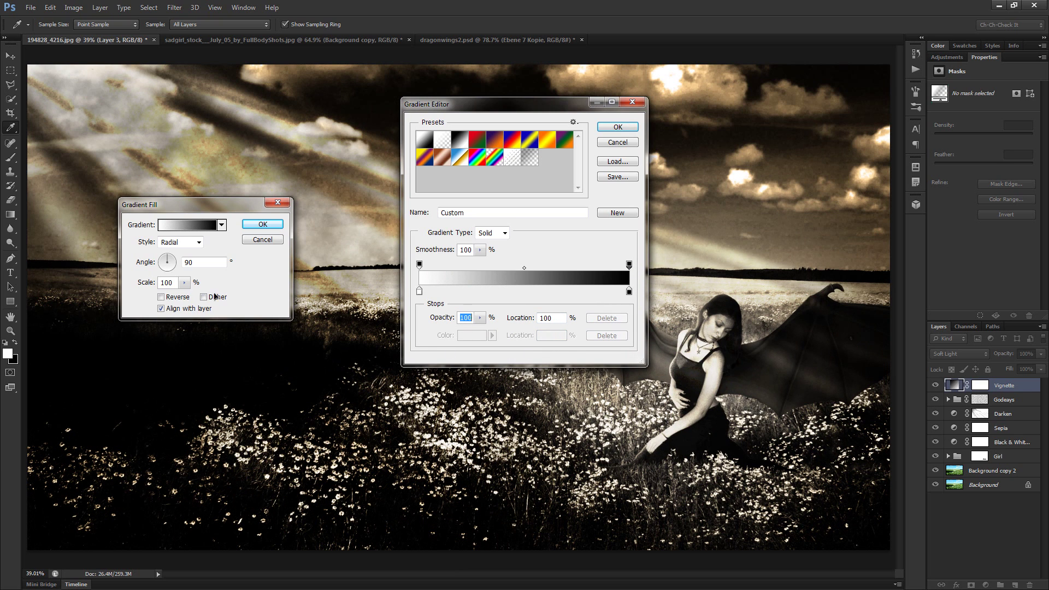
pyautogui.click(618, 127)
# Set the Vignette gradient's scale to 219% and its angle to -42.71°, and apply the fill
pyautogui.click(189, 284)
pyautogui.click(185, 262)
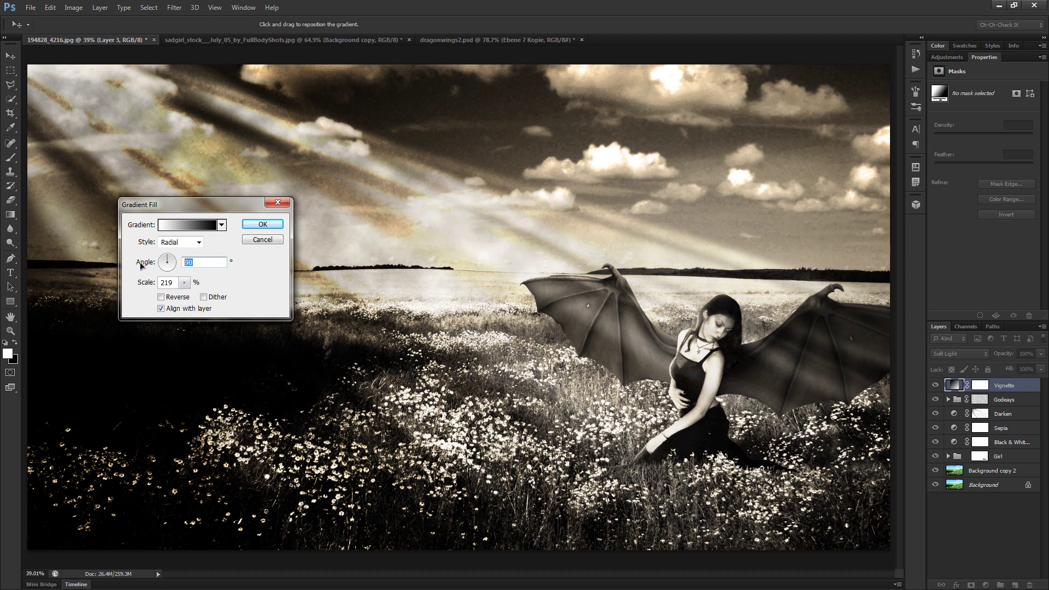
pyautogui.write('30')
pyautogui.click(175, 267)
pyautogui.click(176, 272)
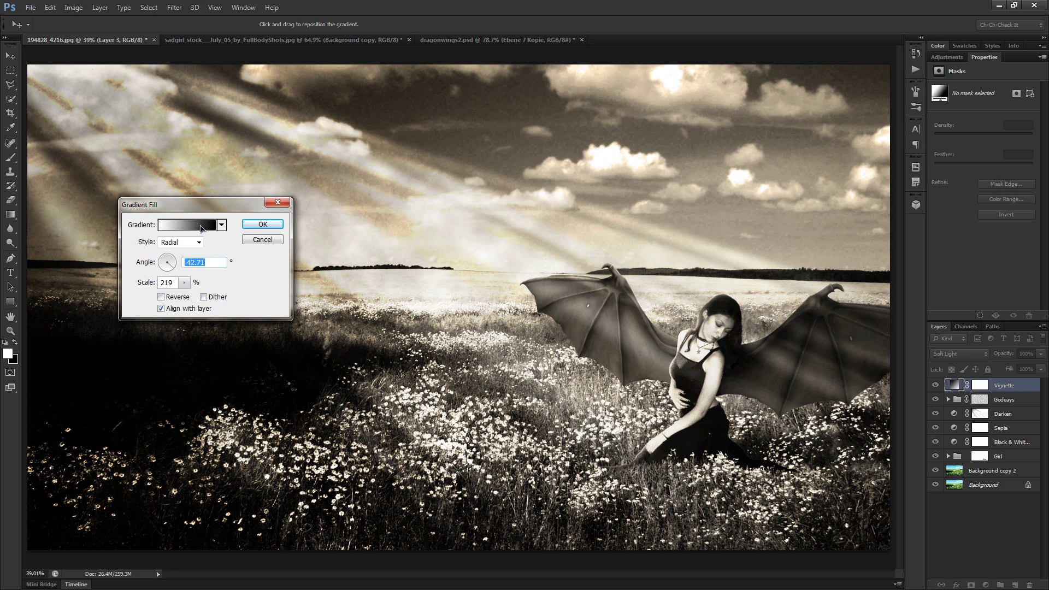
pyautogui.click(263, 224)
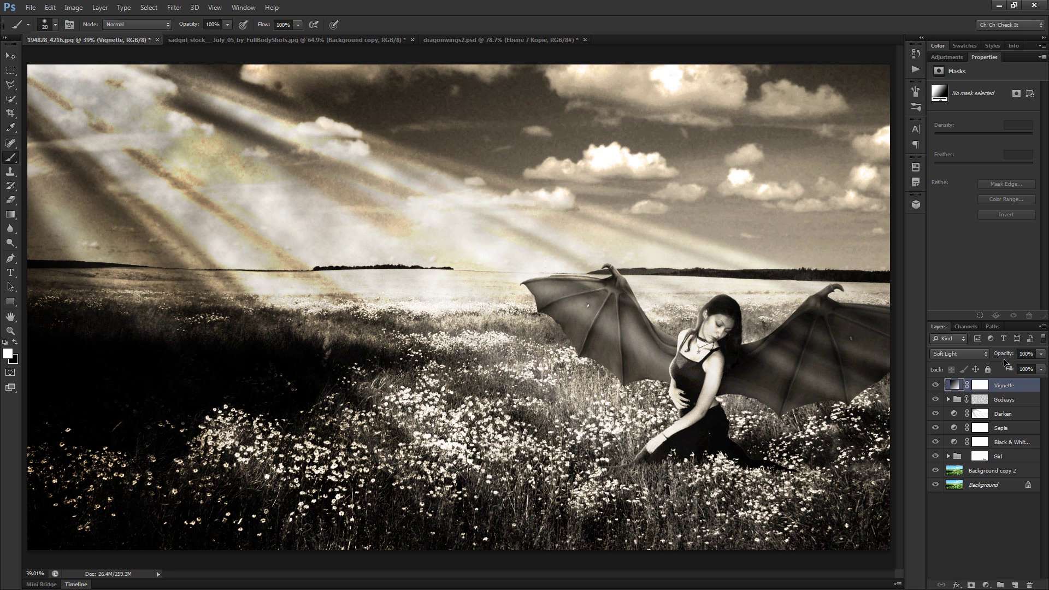
# Lower the Vignette layer's fill to 31% and readjust the scale of its gradient
pyautogui.moveTo(1009, 369); pyautogui.dragTo(376, 374)
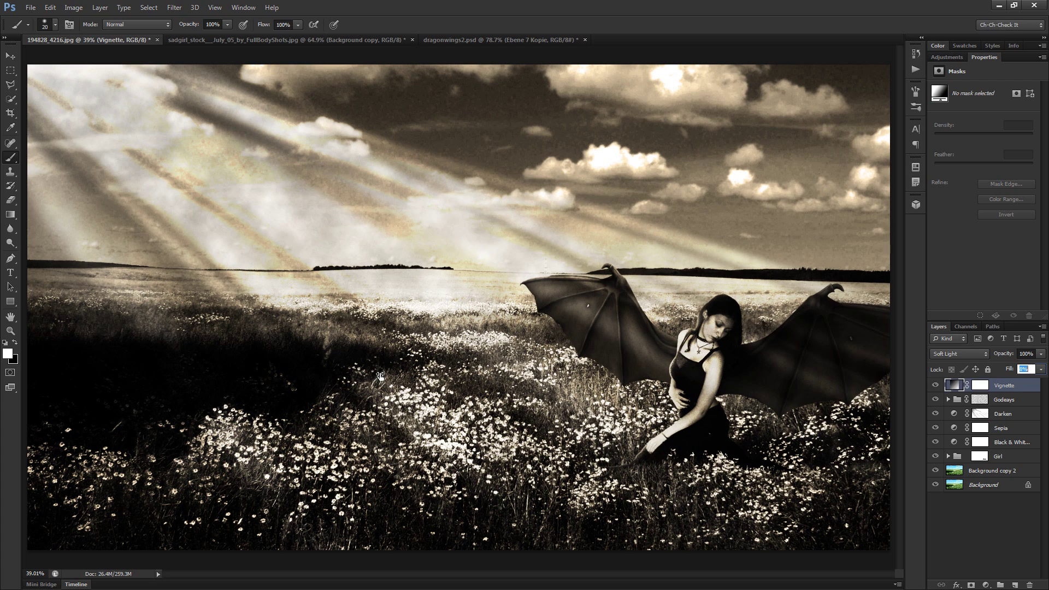
pyautogui.moveTo(392, 380); pyautogui.dragTo(393, 380)
pyautogui.doubleClick(949, 392)
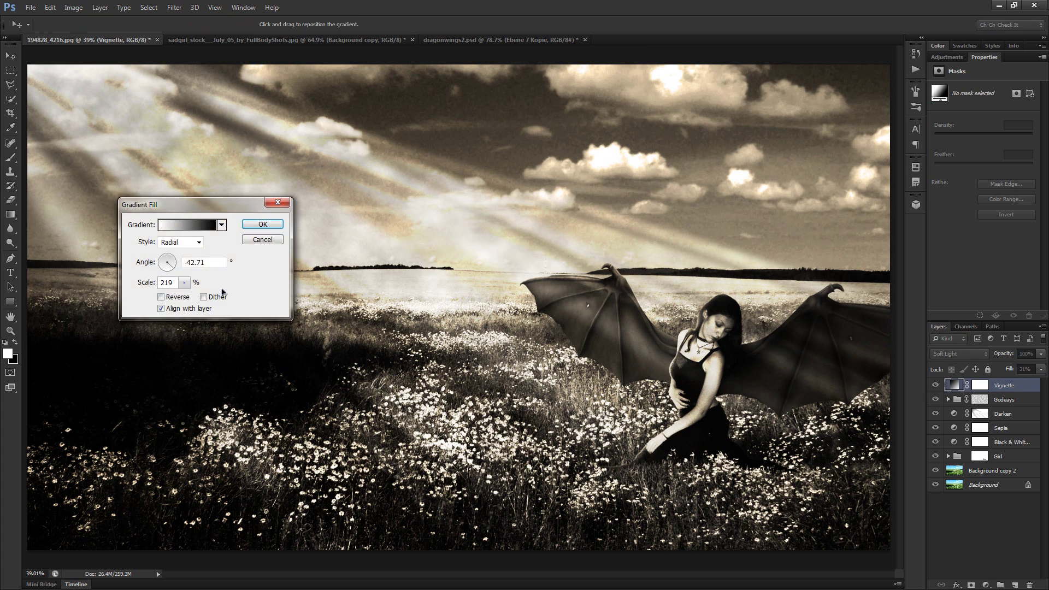
pyautogui.click(184, 283)
pyautogui.moveTo(182, 296); pyautogui.dragTo(179, 296)
pyautogui.click(263, 224)
# Hide the Vignette gradient fill layer and rename it as Focus
pyautogui.click(936, 387)
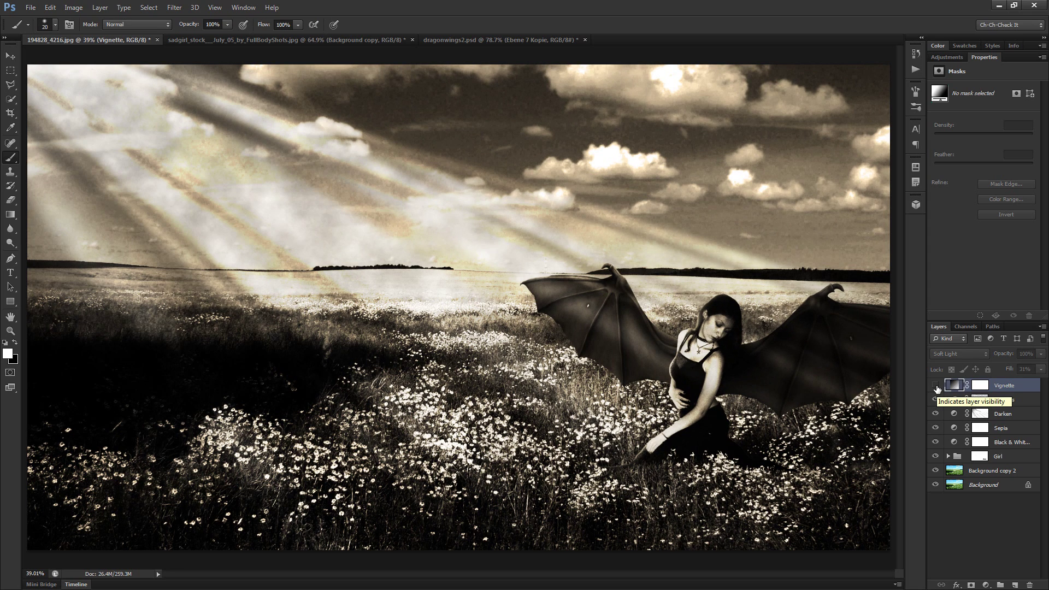
pyautogui.doubleClick(1011, 386)
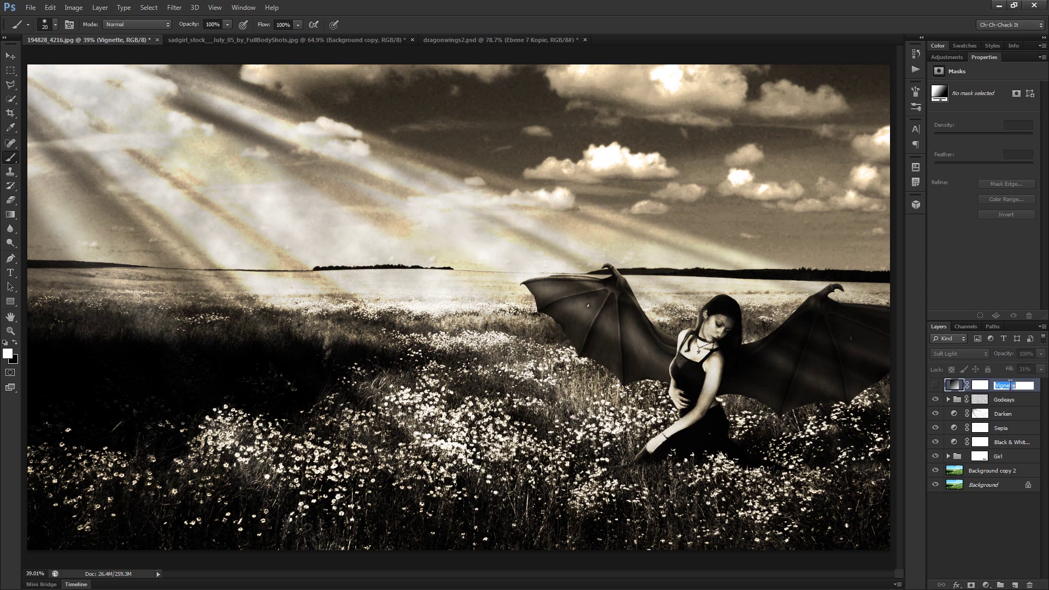
pyautogui.press('Return')
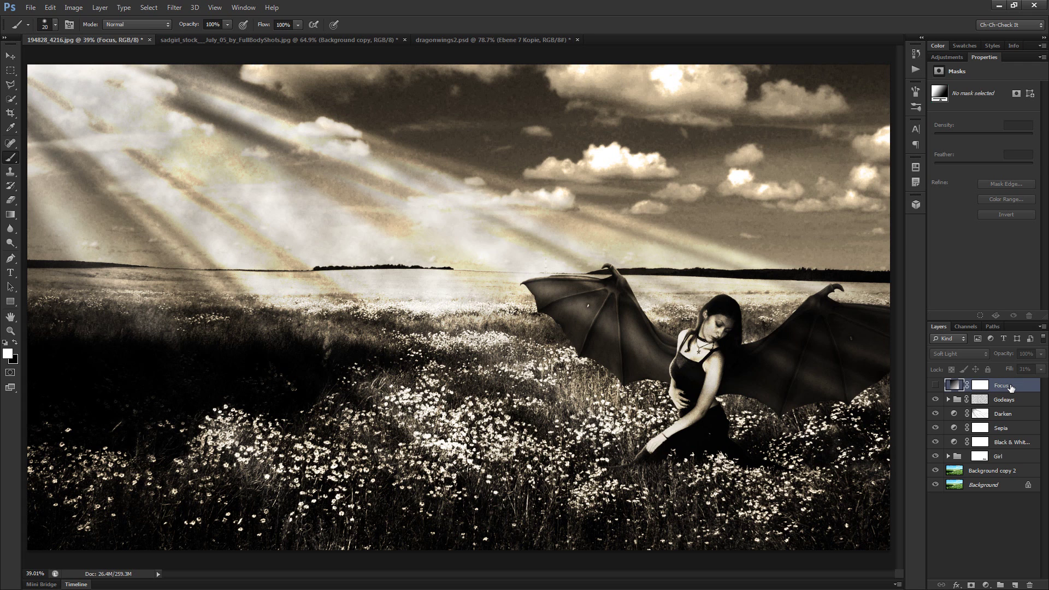
# Show and hide the Focus layer repeatedly to compare the image with and without the radial lighting
pyautogui.click(937, 386)
pyautogui.click(937, 386)
pyautogui.click(936, 387)
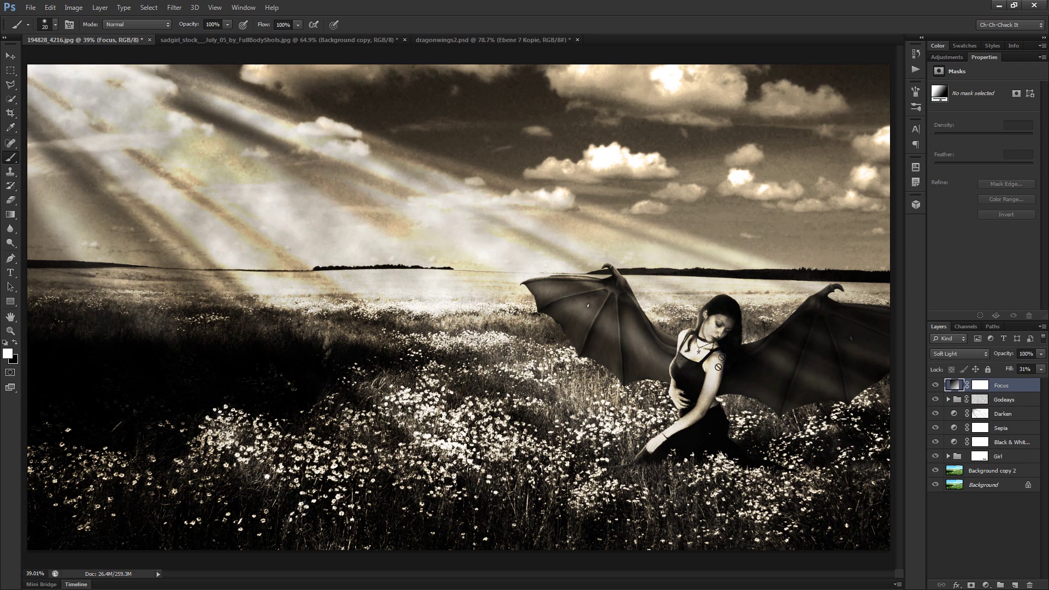
pyautogui.click(936, 386)
pyautogui.click(936, 385)
pyautogui.click(936, 386)
pyautogui.click(937, 385)
pyautogui.click(937, 386)
pyautogui.click(937, 386)
pyautogui.click(936, 386)
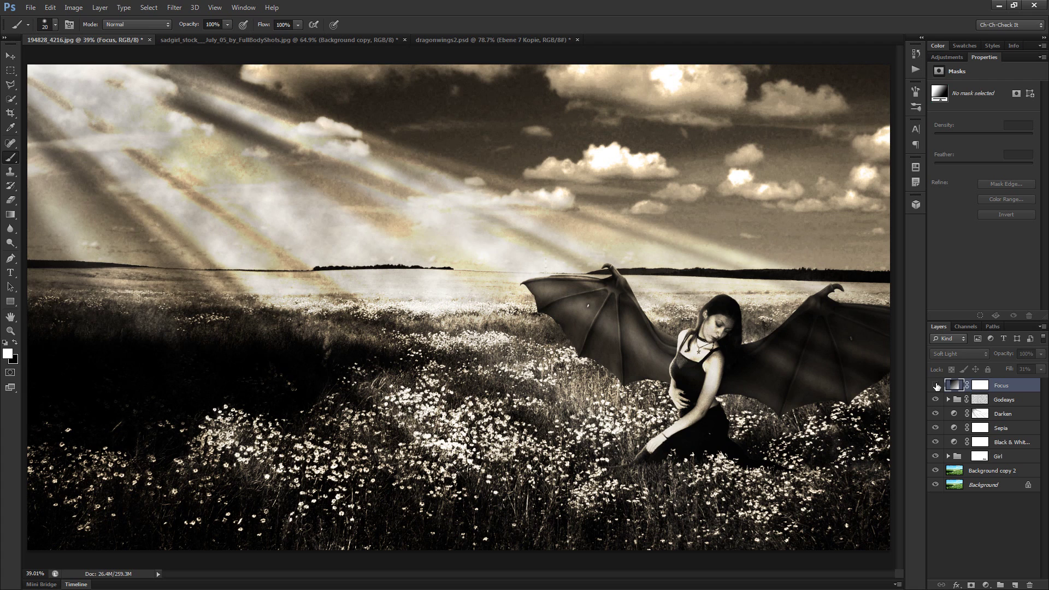
pyautogui.click(937, 386)
pyautogui.click(937, 385)
pyautogui.click(937, 386)
pyautogui.click(937, 386)
pyautogui.click(937, 386)
pyautogui.click(937, 386)
pyautogui.click(937, 386)
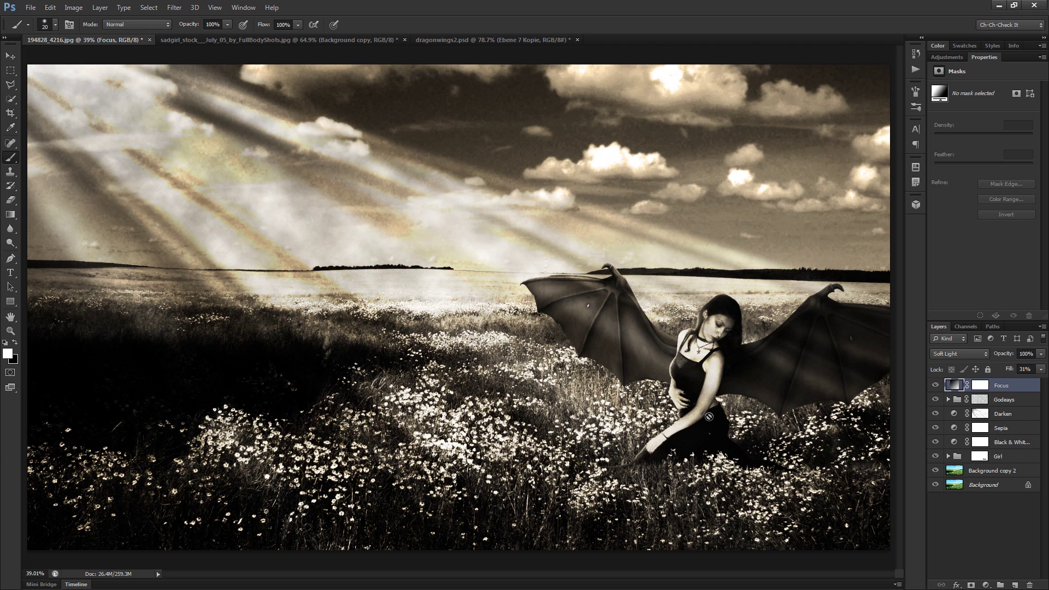
pyautogui.click(936, 386)
pyautogui.click(935, 386)
pyautogui.click(935, 386)
pyautogui.click(935, 385)
pyautogui.click(935, 386)
pyautogui.click(935, 386)
pyautogui.click(935, 385)
pyautogui.click(935, 386)
# Paint black on the Focus layer's mask over the wing beside the girl with a 200 px brush
pyautogui.click(979, 386)
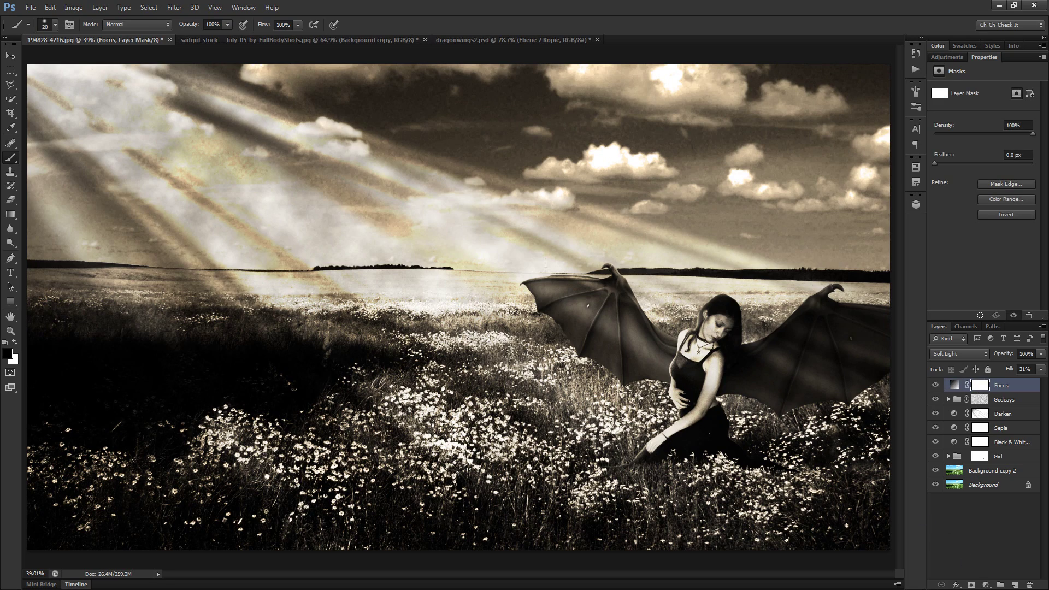
pyautogui.scroll(2, 765, 377)
pyautogui.press(']')
pyautogui.press(']')
pyautogui.press(']')
pyautogui.press(']')
pyautogui.press(']')
pyautogui.press(']')
pyautogui.press(']')
pyautogui.press(']')
pyautogui.press(']')
pyautogui.press(']')
pyautogui.press(']')
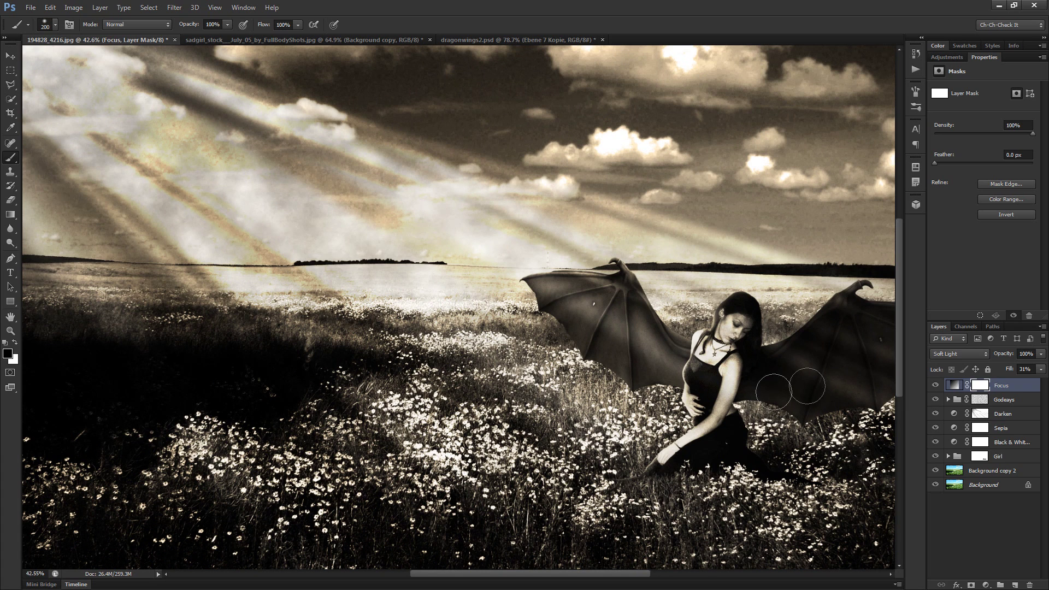
pyautogui.scroll(-3, 838, 342)
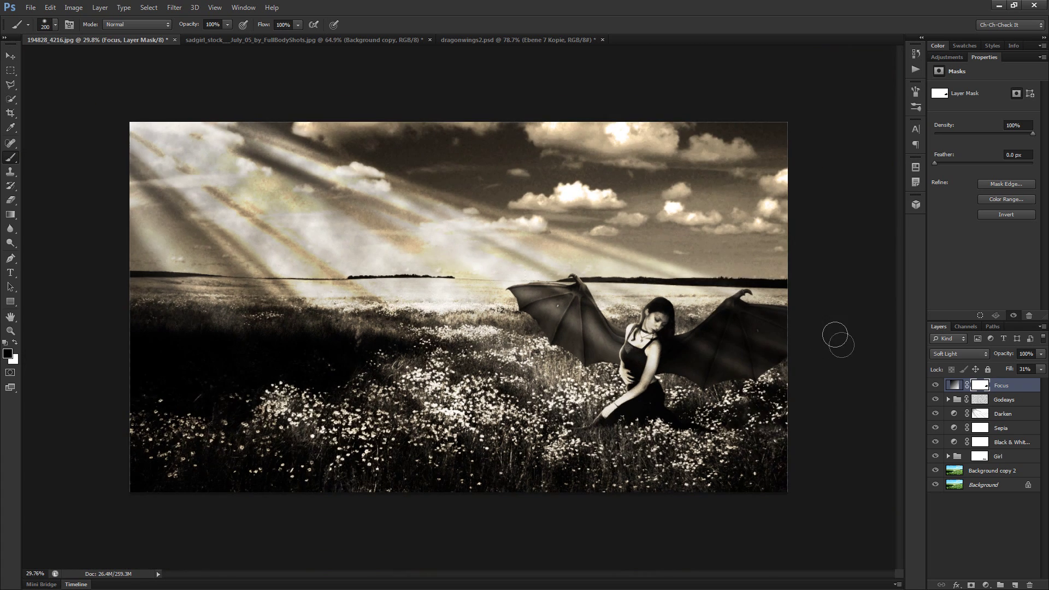
# Switch to white paint and reduce the brush size for refining the Focus mask around the wing
pyautogui.scroll(2, 733, 369)
pyautogui.scroll(2, 733, 369)
pyautogui.press('x')
pyautogui.press('[')
pyautogui.press('[')
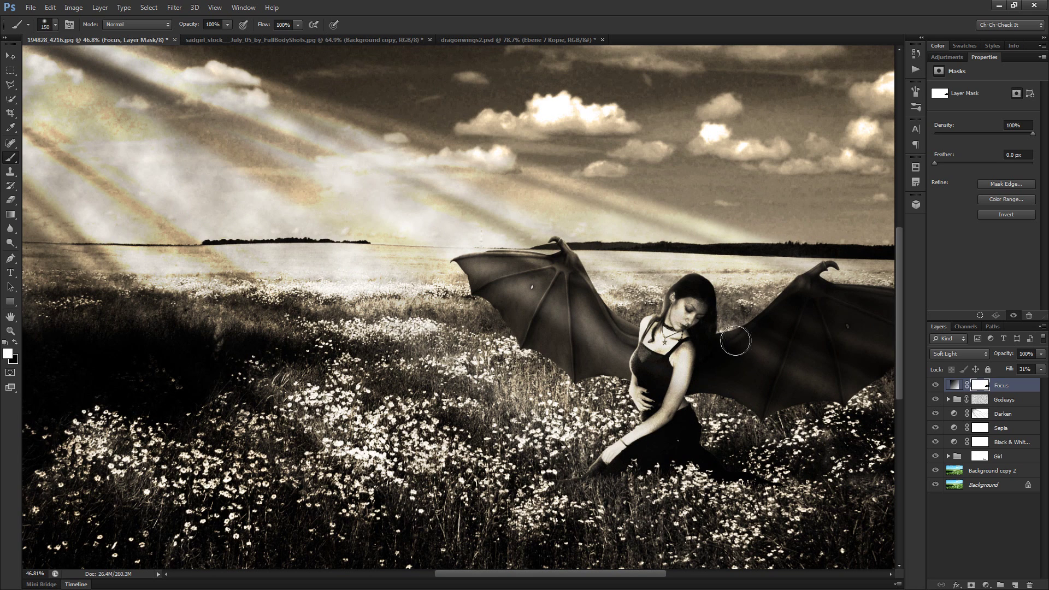
pyautogui.press('[')
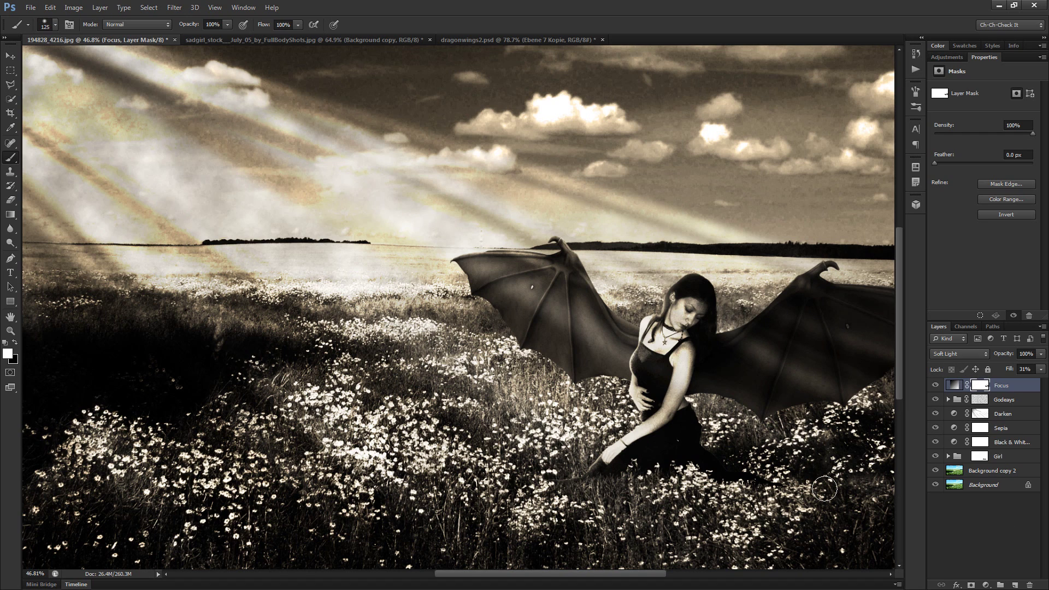
pyautogui.press('[')
pyautogui.press('[')
pyautogui.press('[')
# Toggle the Focus layer's visibility to compare the image with and without the masked gradient
pyautogui.click(936, 386)
pyautogui.click(936, 386)
pyautogui.click(936, 386)
pyautogui.click(936, 386)
pyautogui.click(936, 386)
pyautogui.click(936, 386)
# Paint black on the Focus layer's mask over the large wing in front of the girl with a 125 px brush
pyautogui.press('x')
pyautogui.press(']')
pyautogui.press(']')
pyautogui.press(']')
pyautogui.scroll(4, 587, 375)
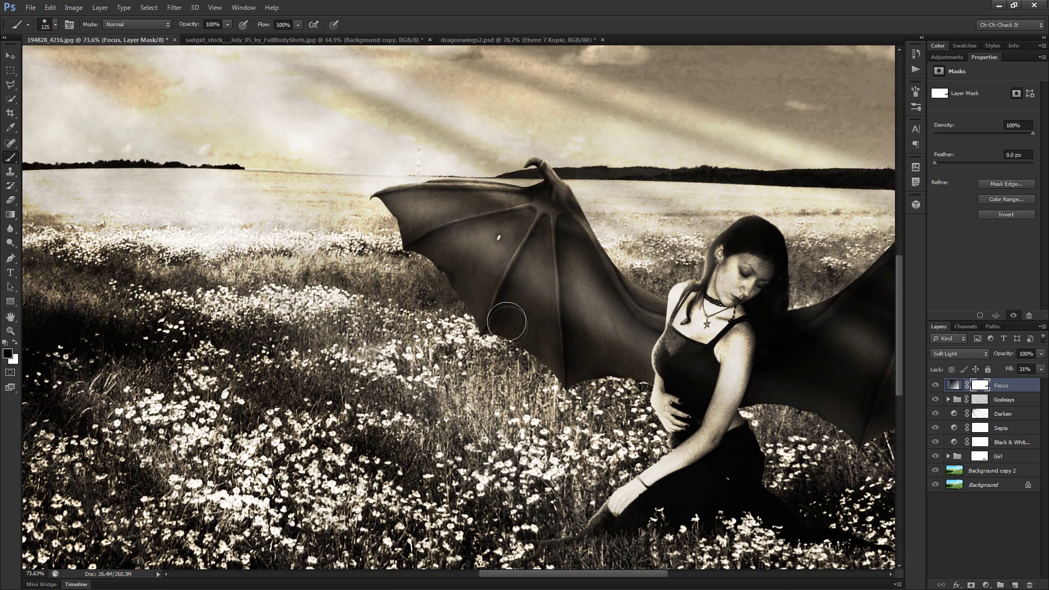
pyautogui.moveTo(476, 292)
pyautogui.mouseDown()
pyautogui.moveTo(434, 246)
pyautogui.moveTo(404, 243)
pyautogui.moveTo(569, 277)
pyautogui.mouseUp()
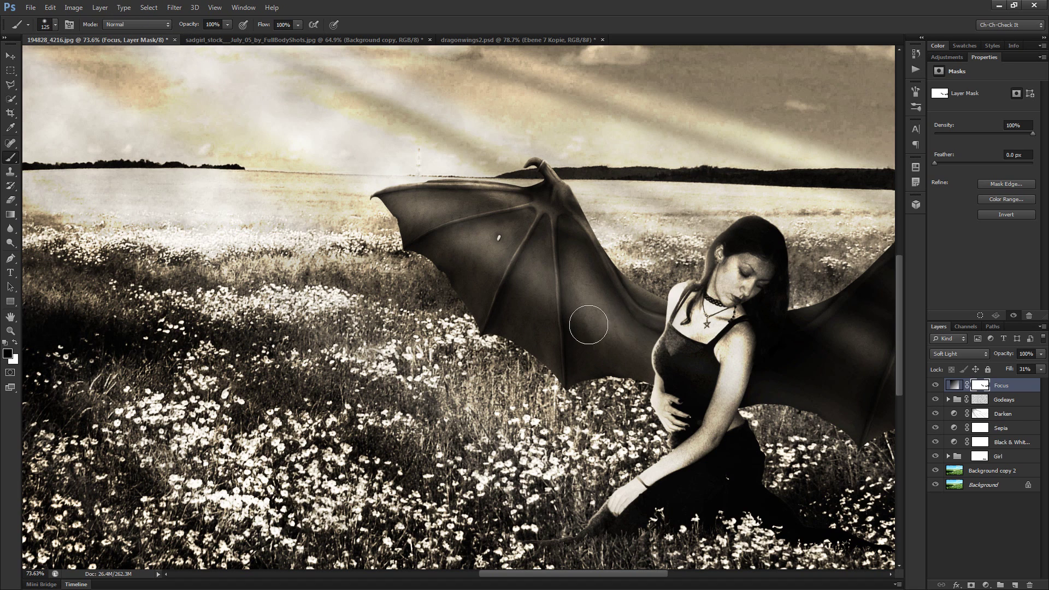
pyautogui.moveTo(513, 274)
pyautogui.mouseDown()
pyautogui.moveTo(541, 237)
pyautogui.moveTo(535, 208)
pyautogui.moveTo(547, 205)
pyautogui.moveTo(519, 221)
pyautogui.moveTo(406, 231)
pyautogui.moveTo(446, 219)
pyautogui.moveTo(539, 254)
pyautogui.moveTo(624, 330)
pyautogui.moveTo(634, 326)
pyautogui.moveTo(641, 308)
pyautogui.moveTo(542, 217)
pyautogui.moveTo(543, 257)
pyautogui.mouseUp()
# Paint white at 24% opacity on the Focus mask along the wing's upper edge, and reduce the brush to 60 px
pyautogui.press('x')
pyautogui.moveTo(195, 22); pyautogui.dragTo(152, 29)
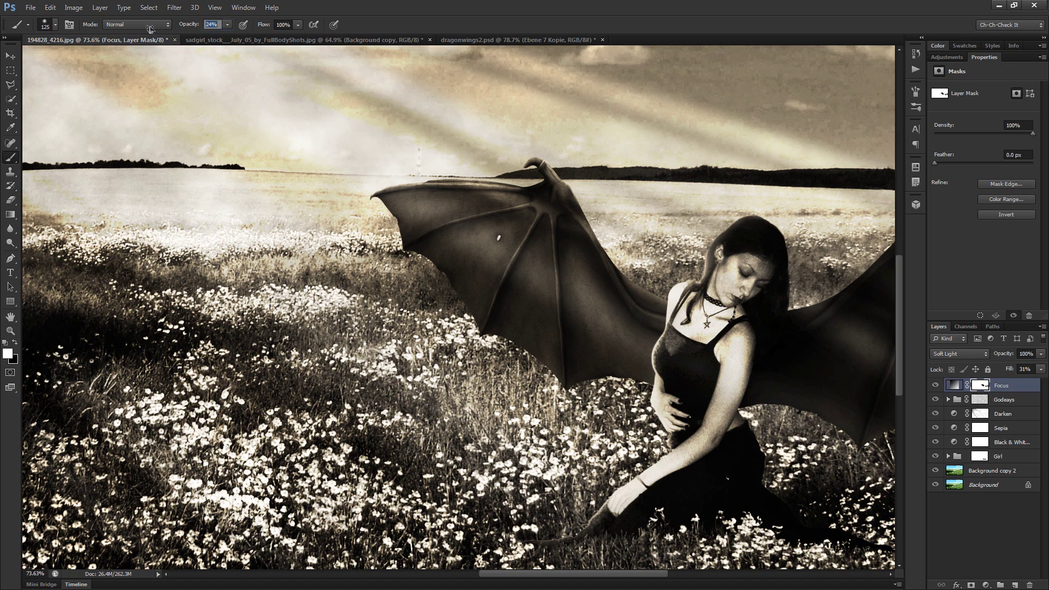
pyautogui.moveTo(402, 188)
pyautogui.mouseDown()
pyautogui.moveTo(653, 365)
pyautogui.moveTo(501, 204)
pyautogui.mouseUp()
pyautogui.press('[')
pyautogui.press('[')
pyautogui.press('[')
pyautogui.press('[')
pyautogui.press('[')
# Fit the whole image in view and repeatedly toggle the Focus layer to judge its overall effect
pyautogui.hotkey('ctrl', '0')
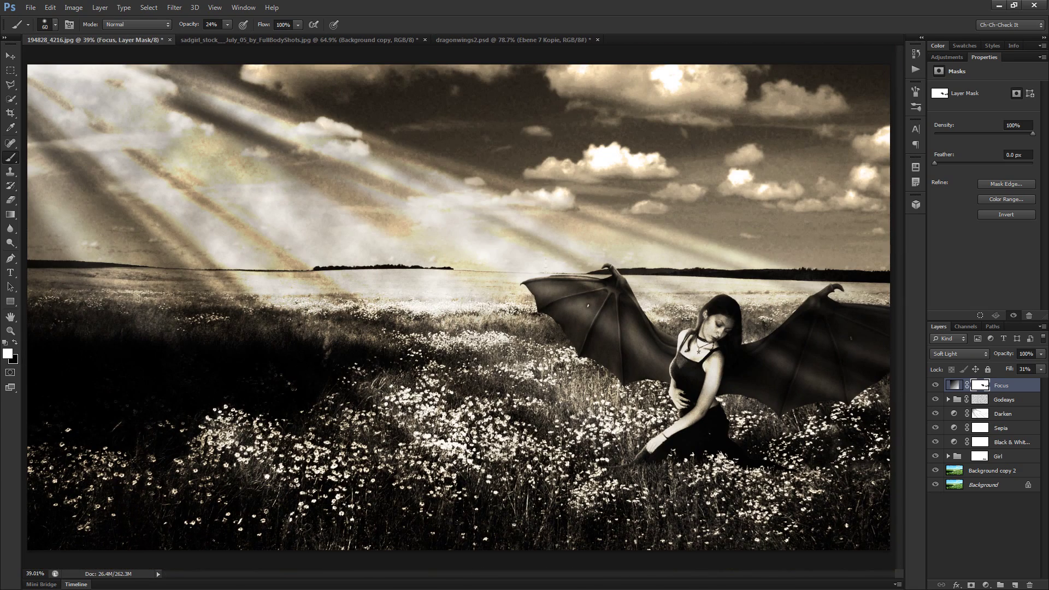
pyautogui.click(936, 386)
pyautogui.click(936, 386)
pyautogui.click(936, 386)
pyautogui.click(936, 386)
pyautogui.click(937, 386)
pyautogui.click(936, 385)
pyautogui.click(936, 386)
pyautogui.click(937, 386)
pyautogui.click(937, 386)
pyautogui.click(937, 386)
pyautogui.click(937, 385)
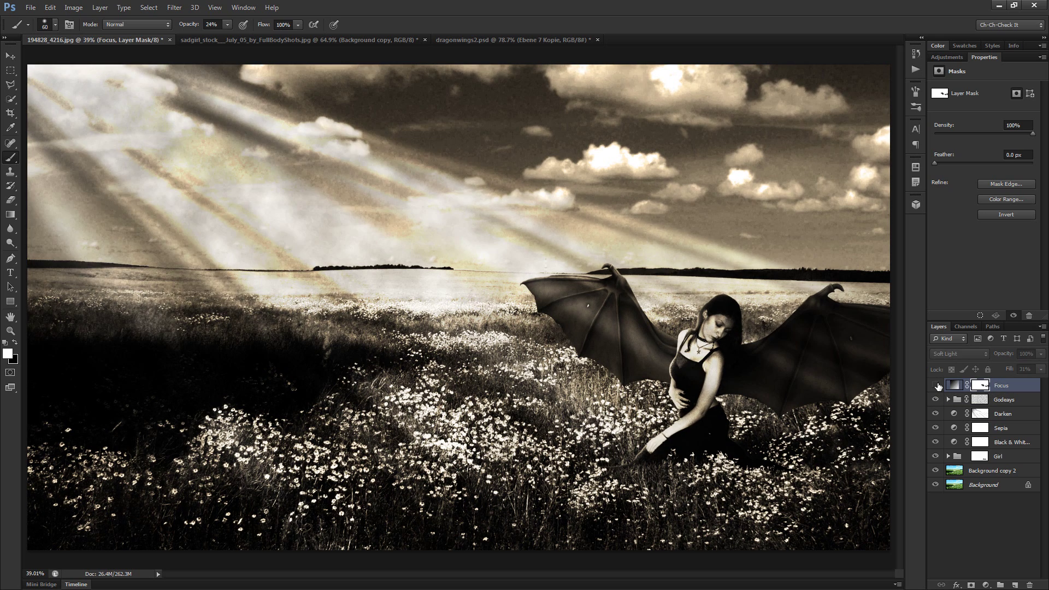
pyautogui.click(937, 386)
pyautogui.click(937, 386)
pyautogui.click(936, 385)
pyautogui.click(937, 386)
# Delete the Focus layer and switch to the Move tool
pyautogui.moveTo(1005, 385); pyautogui.dragTo(1029, 585)
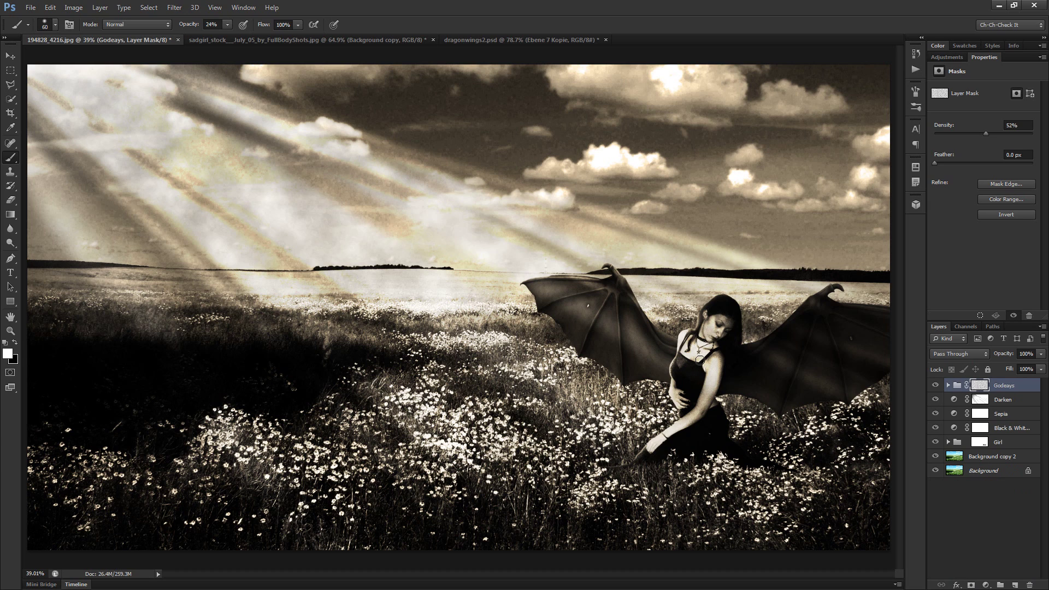
pyautogui.click(10, 56)
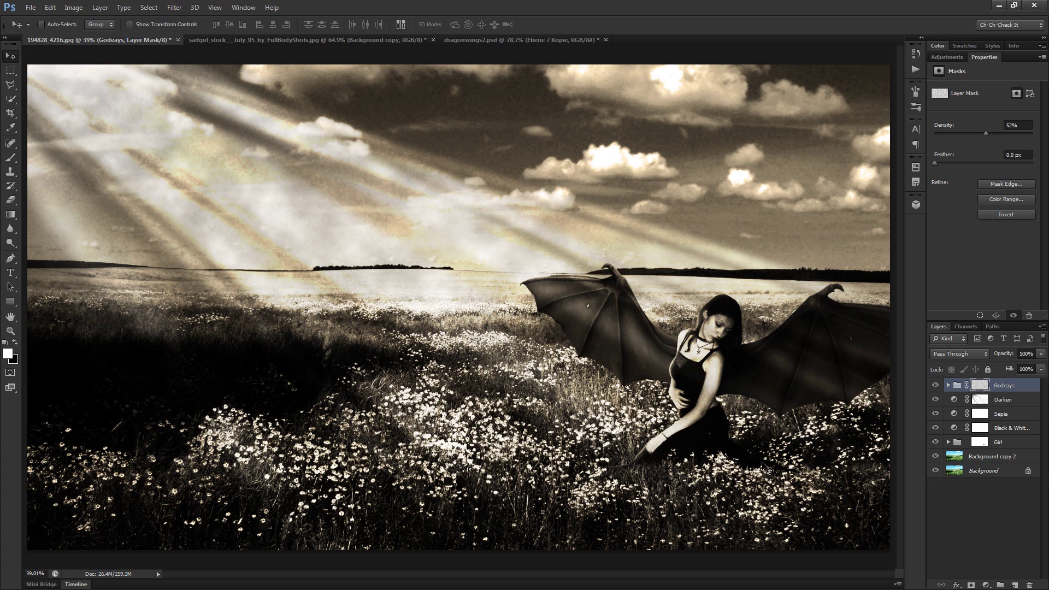
# Display the composite in full-screen mode, fitted to the screen, to examine the overall result
pyautogui.press('f')
pyautogui.press('f')
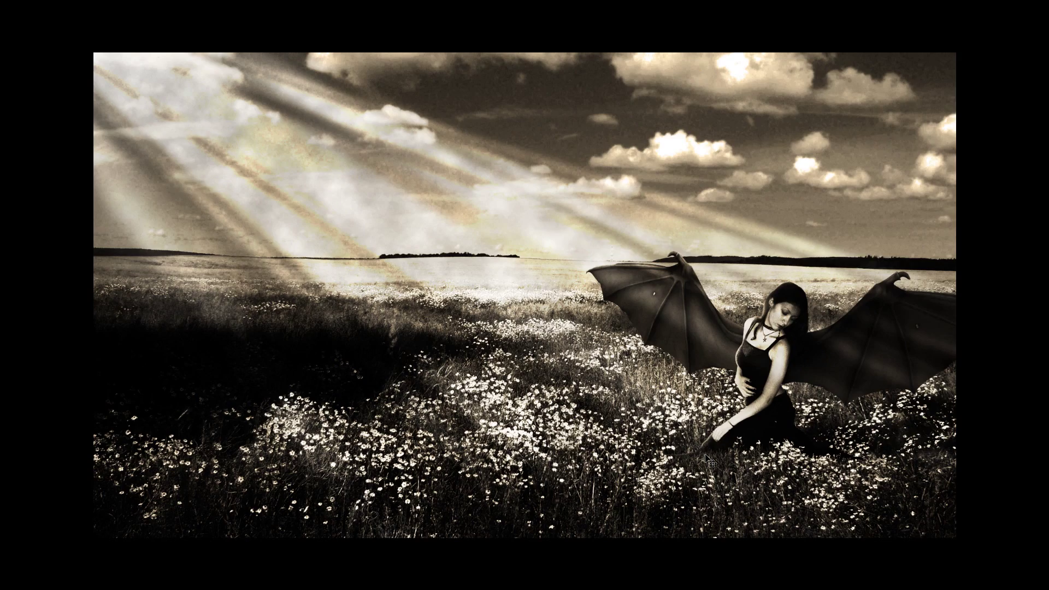
pyautogui.hotkey('ctrl', '+')
pyautogui.hotkey('ctrl', '0')
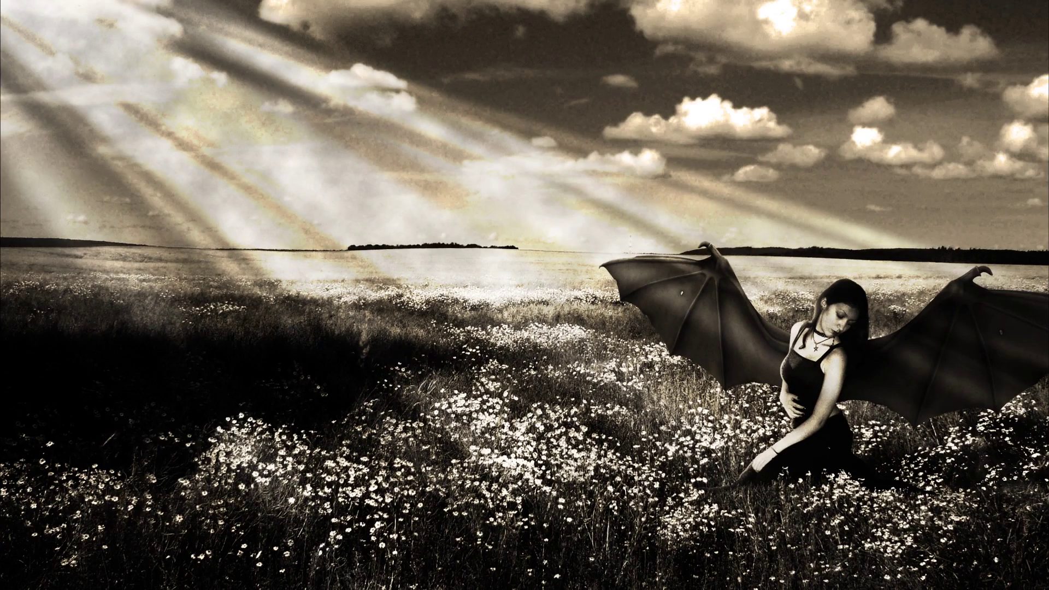